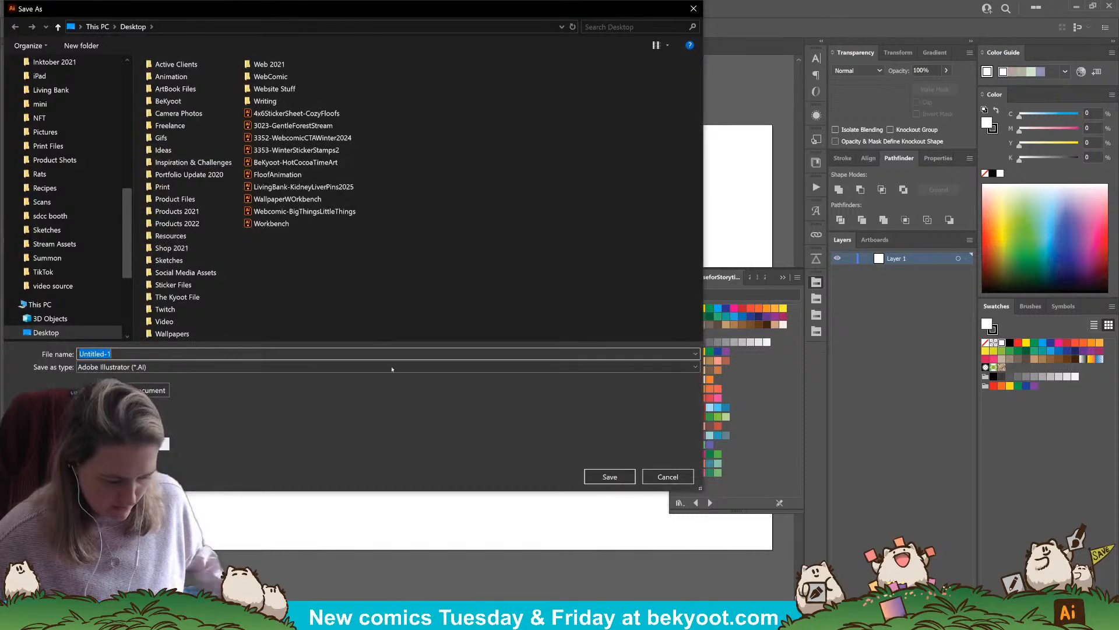
Save the new document to the Desktop as Webcomic-WholesomeMischief in Adobe Illustrator format, using the Illustrator 2020 version options
{"action": "type", "text": "Webc"}
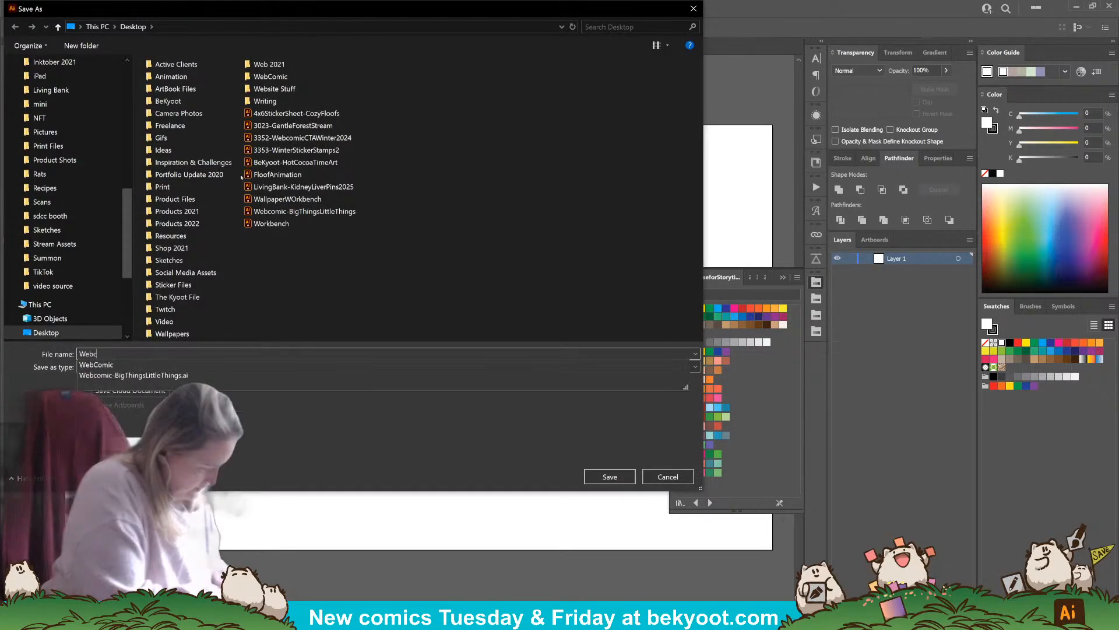
{"action": "type", "text": "omic-W"}
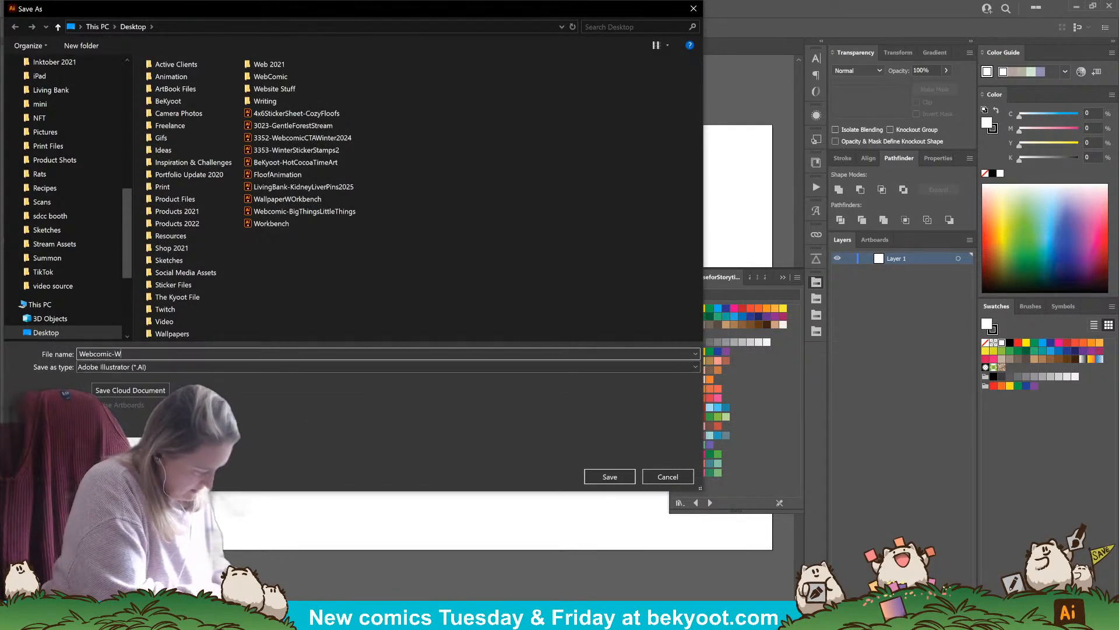
{"action": "type", "text": "holesomeMischief"}
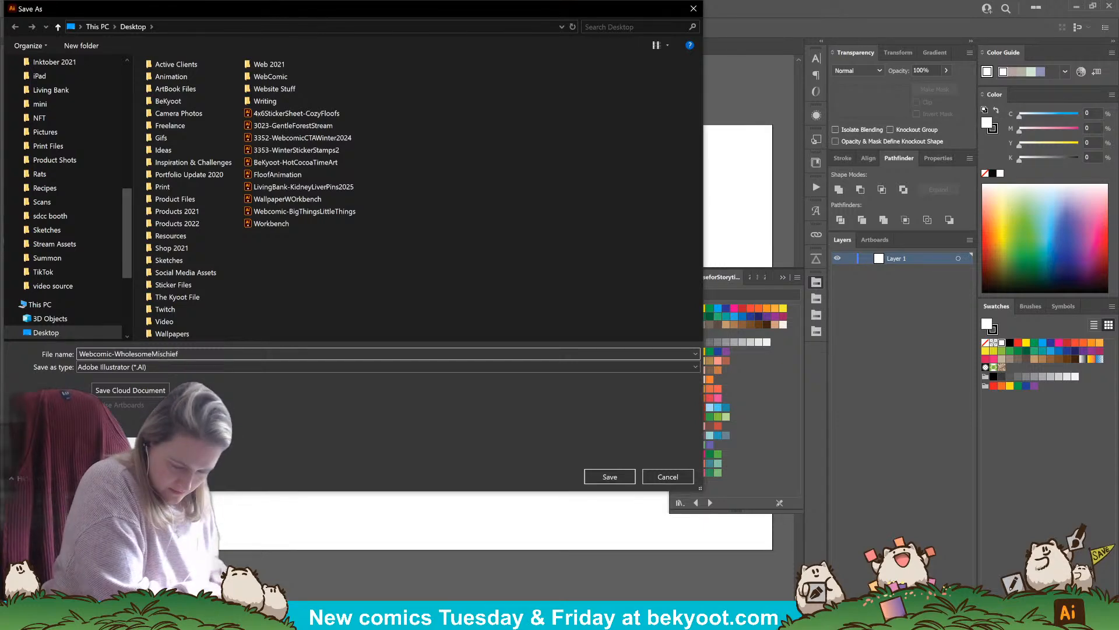
{"action": "key", "text": "Return"}
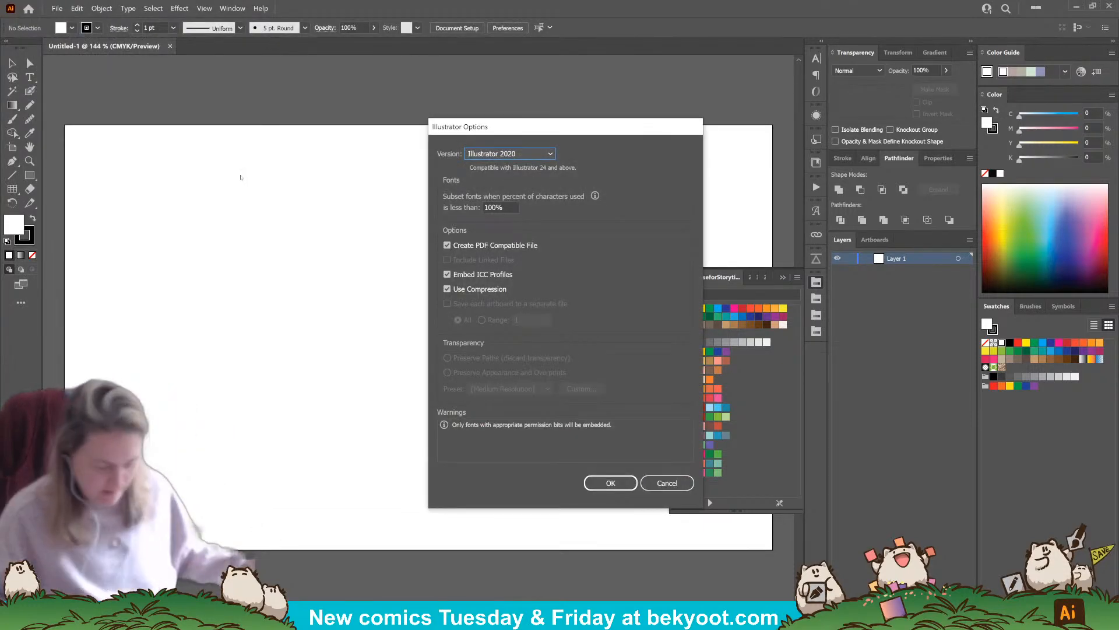
{"action": "key", "text": "Return"}
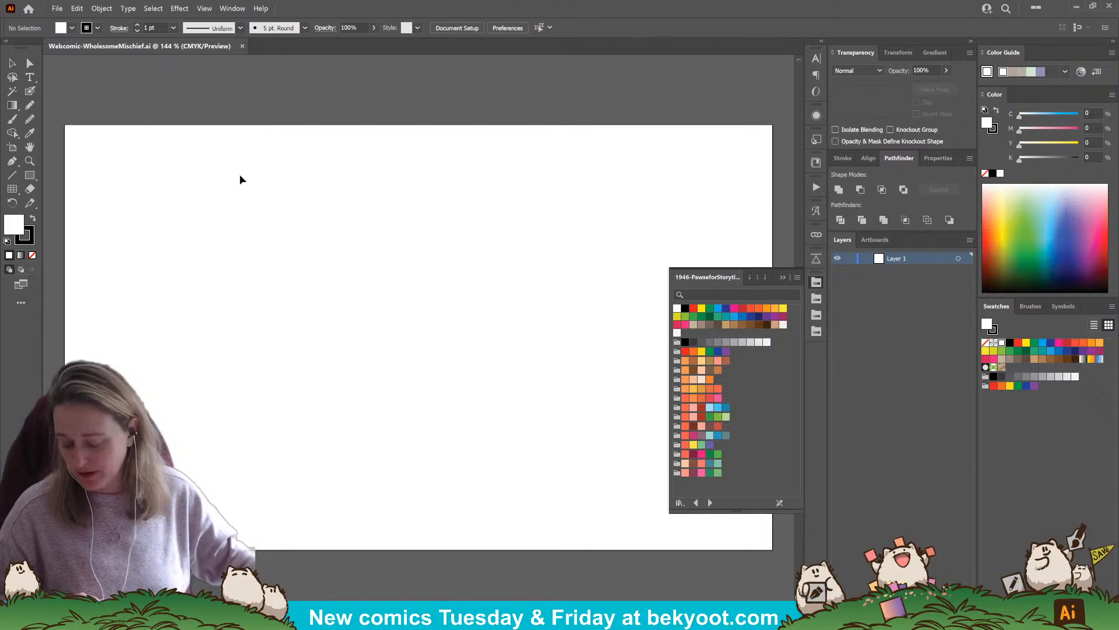
Close the floating swatch library and extend the artboard's lower edge to make a tall portrait page 1500 px wide
{"action": "left_click", "coordinate": [784, 276]}
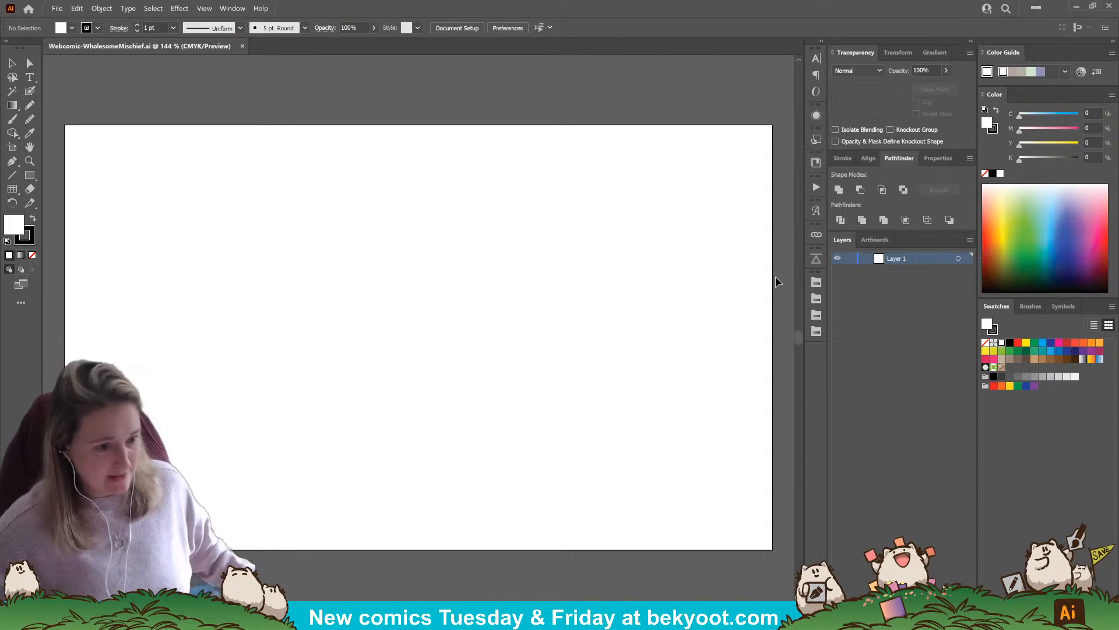
{"action": "scroll", "coordinate": [354, 304], "scroll_direction": "down", "scroll_amount": 1}
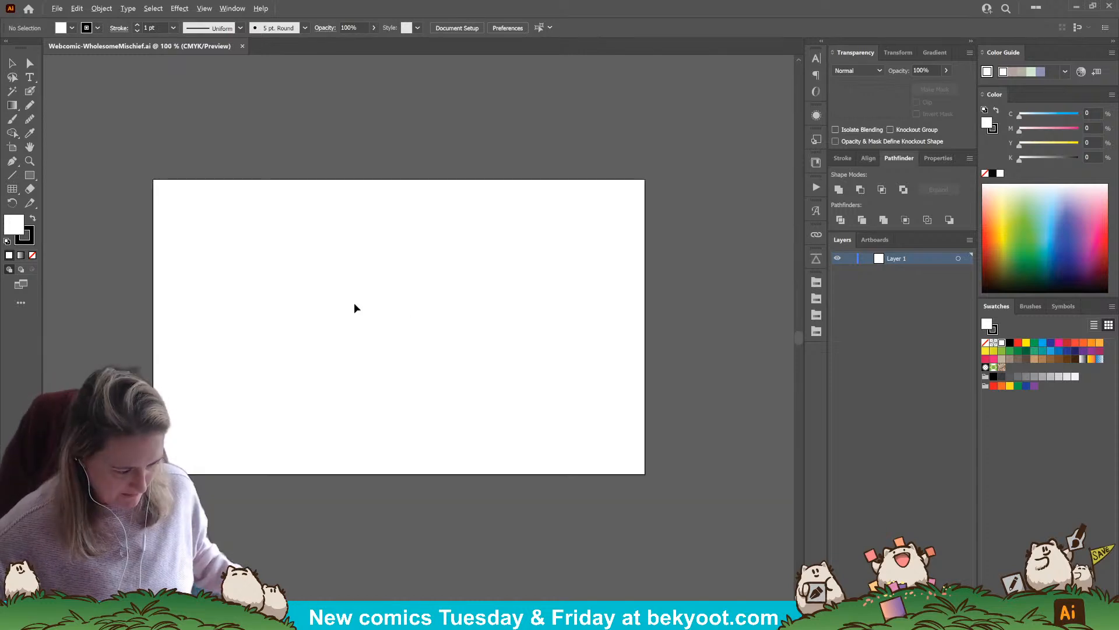
{"action": "left_click", "coordinate": [12, 147]}
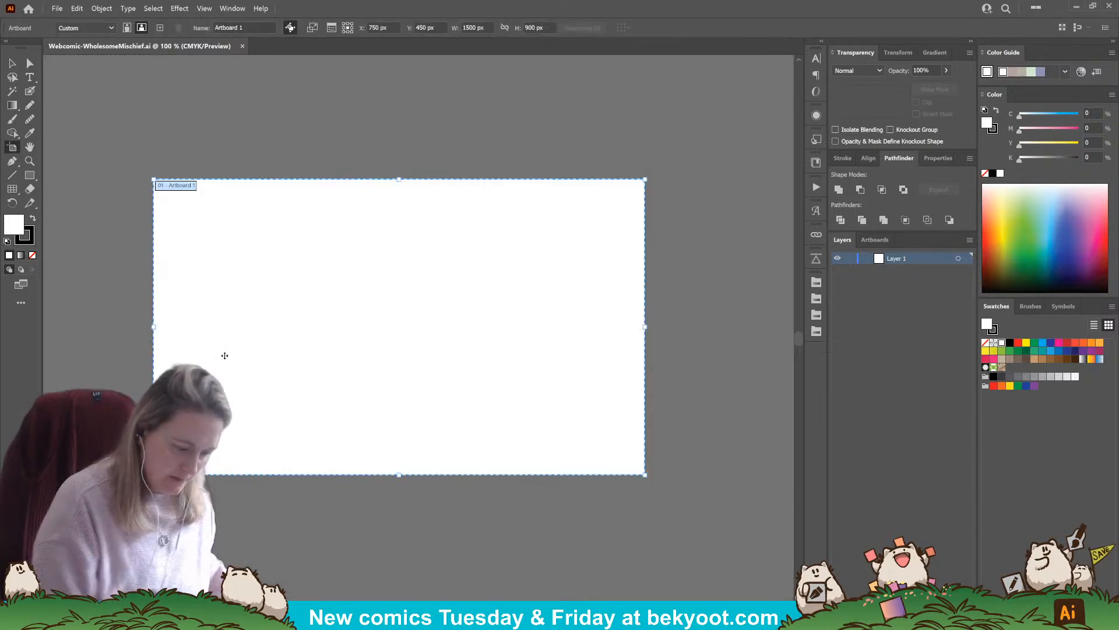
{"action": "left_click_drag", "start_coordinate": [376, 367], "coordinate": [392, 280]}
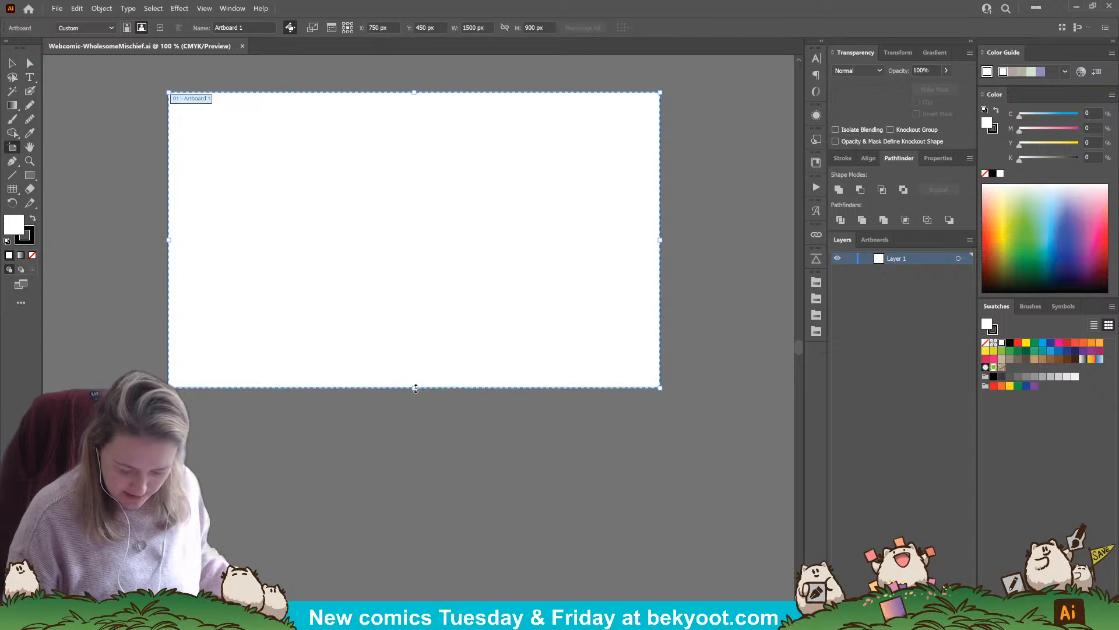
{"action": "left_click_drag", "start_coordinate": [414, 387], "coordinate": [403, 571]}
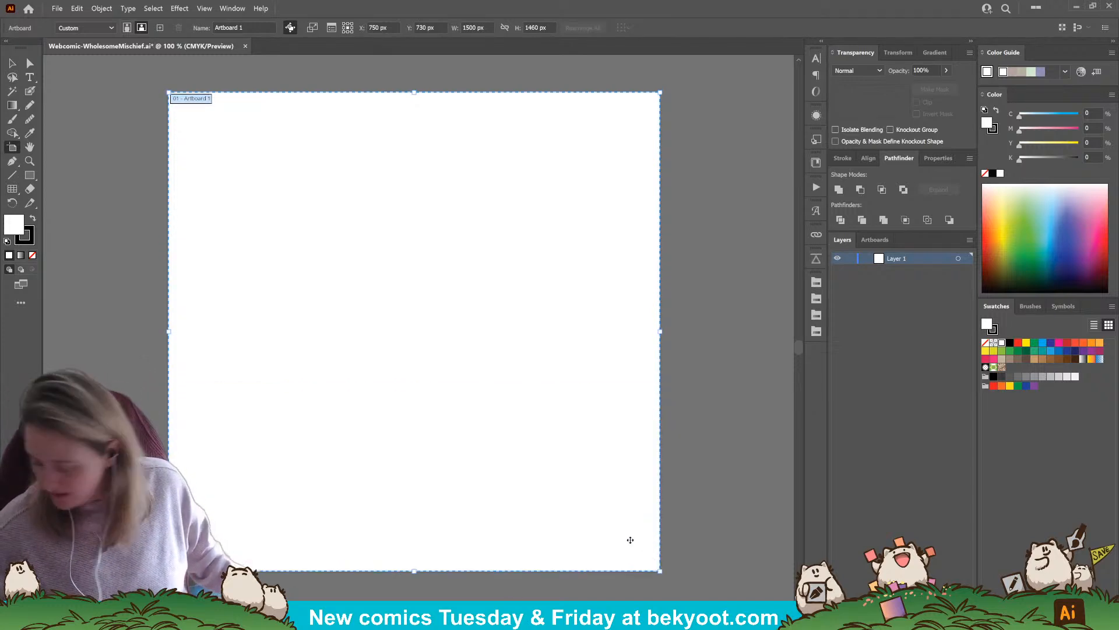
{"action": "scroll", "coordinate": [612, 525], "scroll_direction": "down", "scroll_amount": 1}
{"action": "left_click_drag", "start_coordinate": [452, 432], "coordinate": [378, 292]}
{"action": "left_click_drag", "start_coordinate": [400, 410], "coordinate": [392, 561]}
Activate the Blob Brush and confirm its options with an 8 pt pressure-controlled size and merging only with the selection
{"action": "key", "text": "shift+b"}
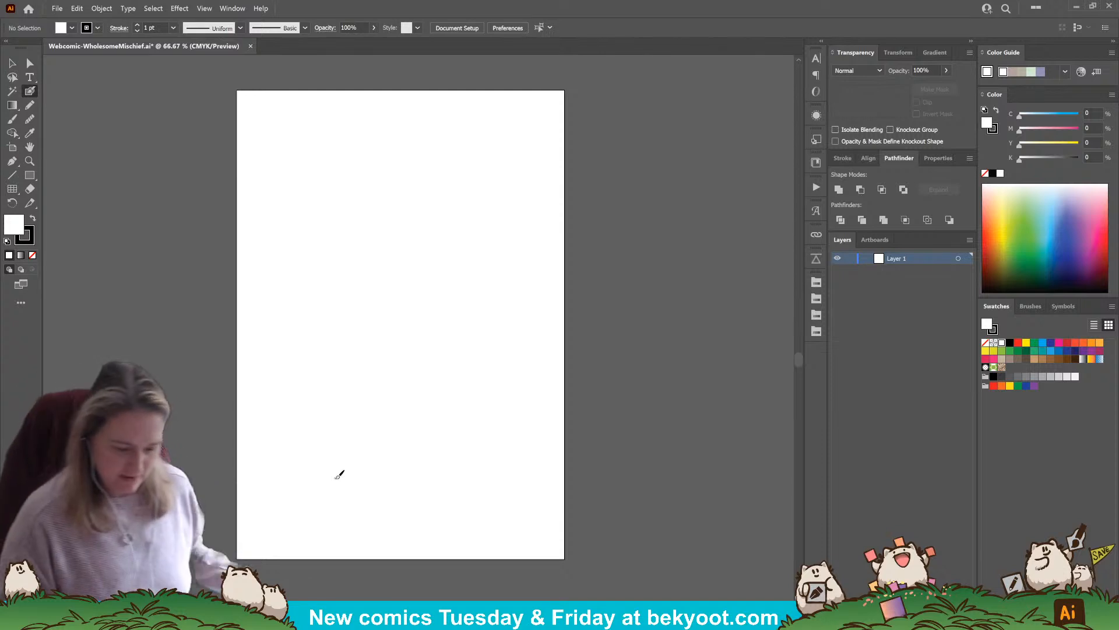
{"action": "key", "text": "shift+b"}
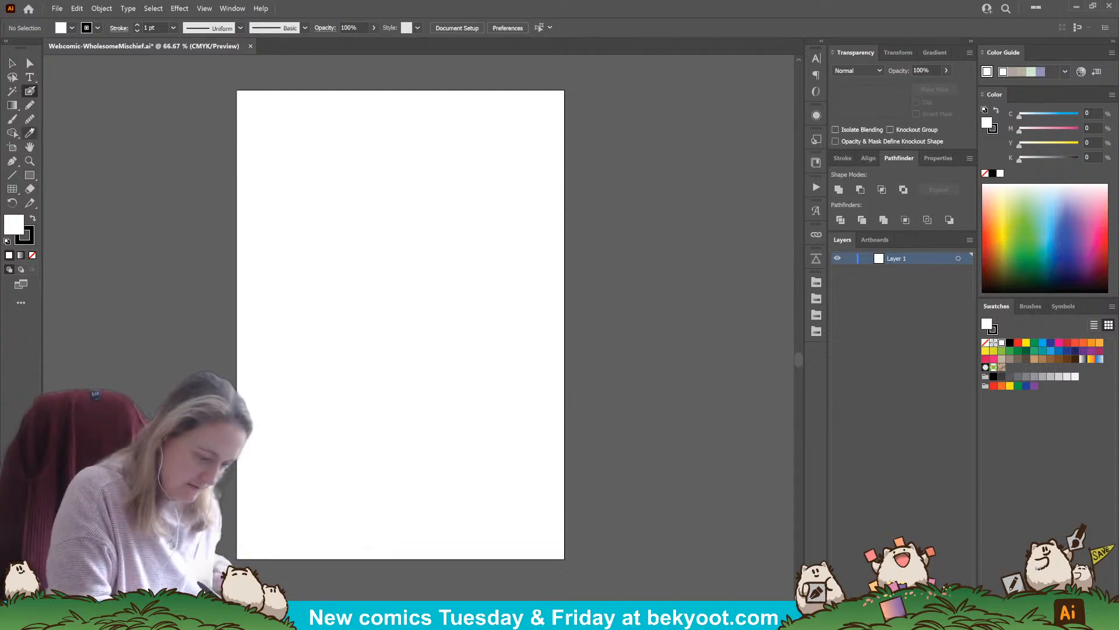
{"action": "left_click_drag", "start_coordinate": [370, 302], "coordinate": [402, 363]}
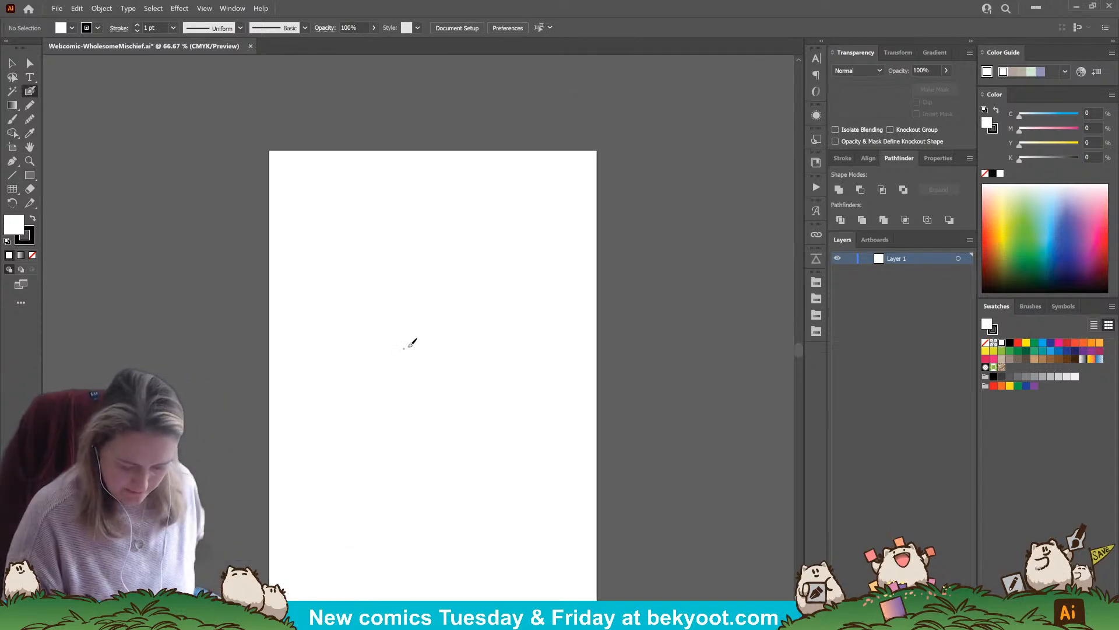
{"action": "key", "text": "Return"}
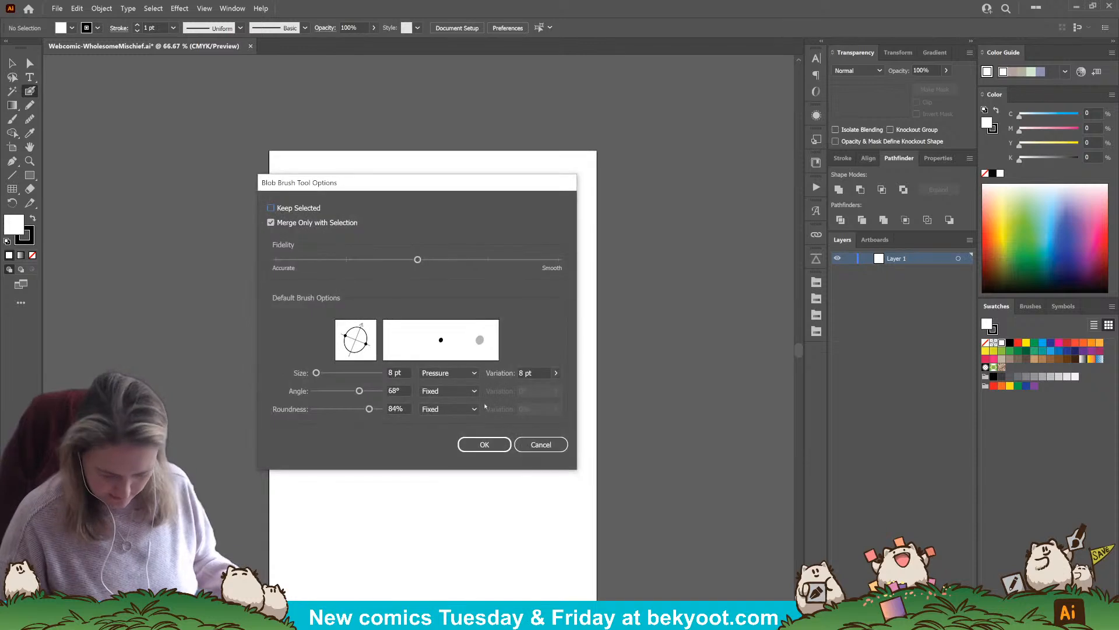
{"action": "key", "text": "Return"}
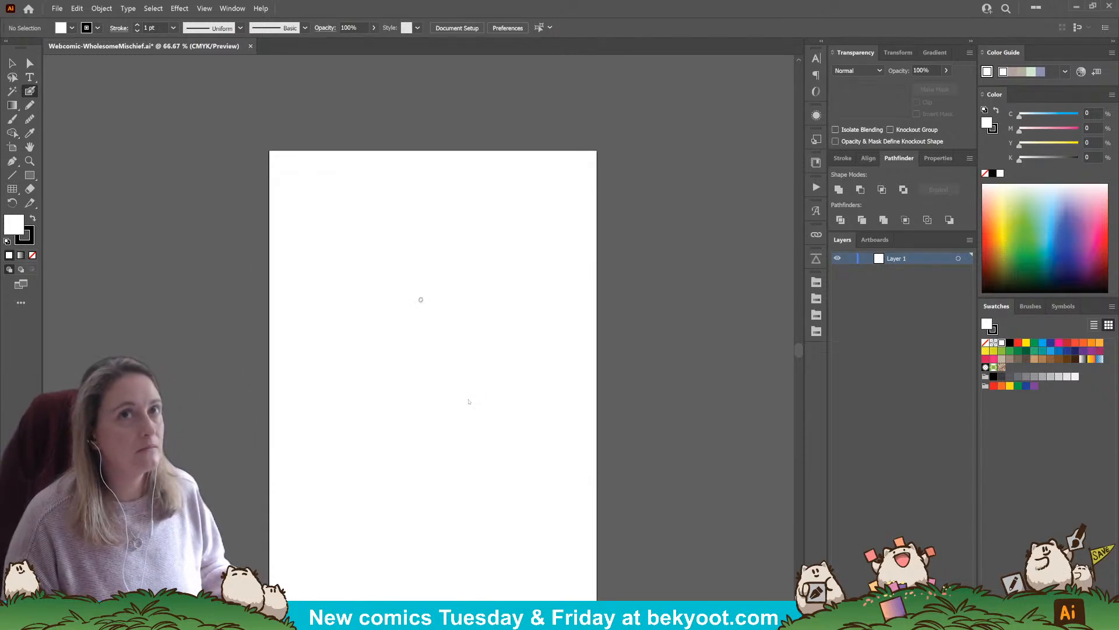
{"action": "key", "text": "Return"}
{"action": "key", "text": "Return"}
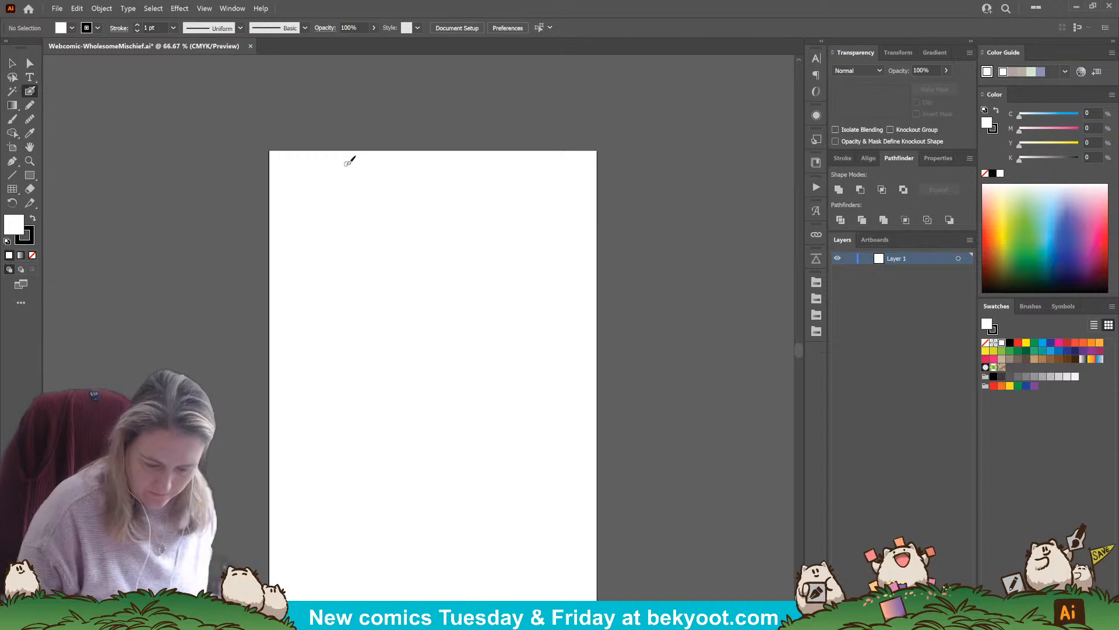
Handwrite the title "Wholesome Mischief" across the top of the page and group its strokes
{"action": "mouse_move", "coordinate": [349, 163]}
{"action": "left_mouse_down"}
{"action": "mouse_move", "coordinate": [352, 175]}
{"action": "mouse_move", "coordinate": [373, 161]}
{"action": "mouse_move", "coordinate": [377, 179]}
{"action": "mouse_move", "coordinate": [413, 164]}
{"action": "mouse_move", "coordinate": [470, 164]}
{"action": "mouse_move", "coordinate": [475, 178]}
{"action": "left_mouse_up"}
{"action": "mouse_move", "coordinate": [481, 169]}
{"action": "left_mouse_down"}
{"action": "mouse_move", "coordinate": [533, 187]}
{"action": "mouse_move", "coordinate": [539, 173]}
{"action": "left_mouse_up"}
{"action": "key", "text": "ctrl+z"}
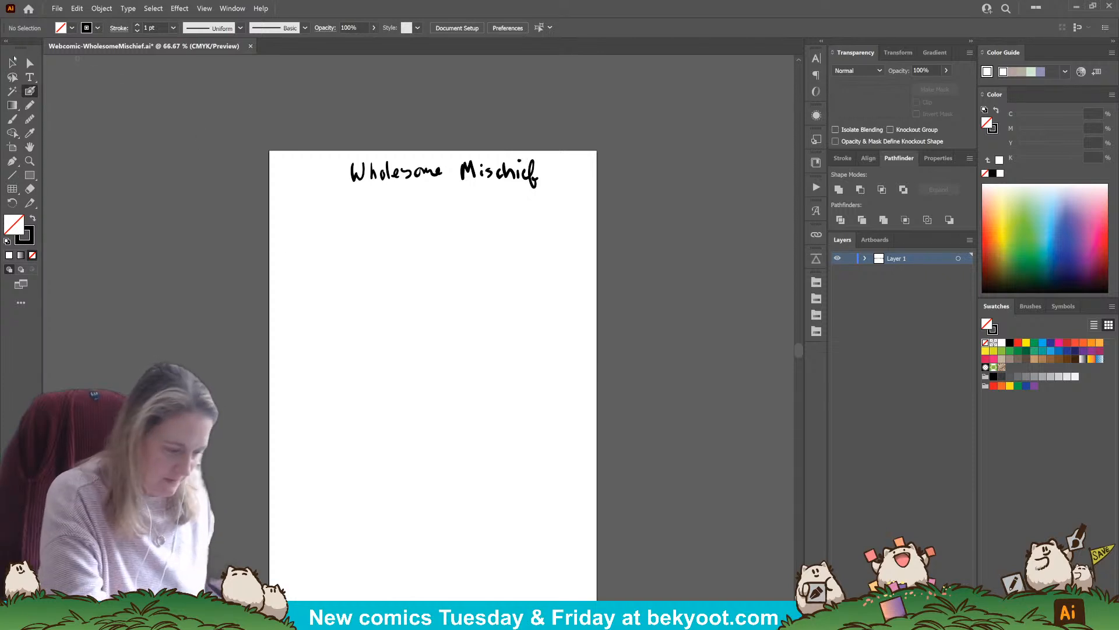
{"action": "key", "text": "v"}
{"action": "left_click_drag", "start_coordinate": [307, 162], "coordinate": [605, 250]}
{"action": "key", "text": "ctrl+g"}
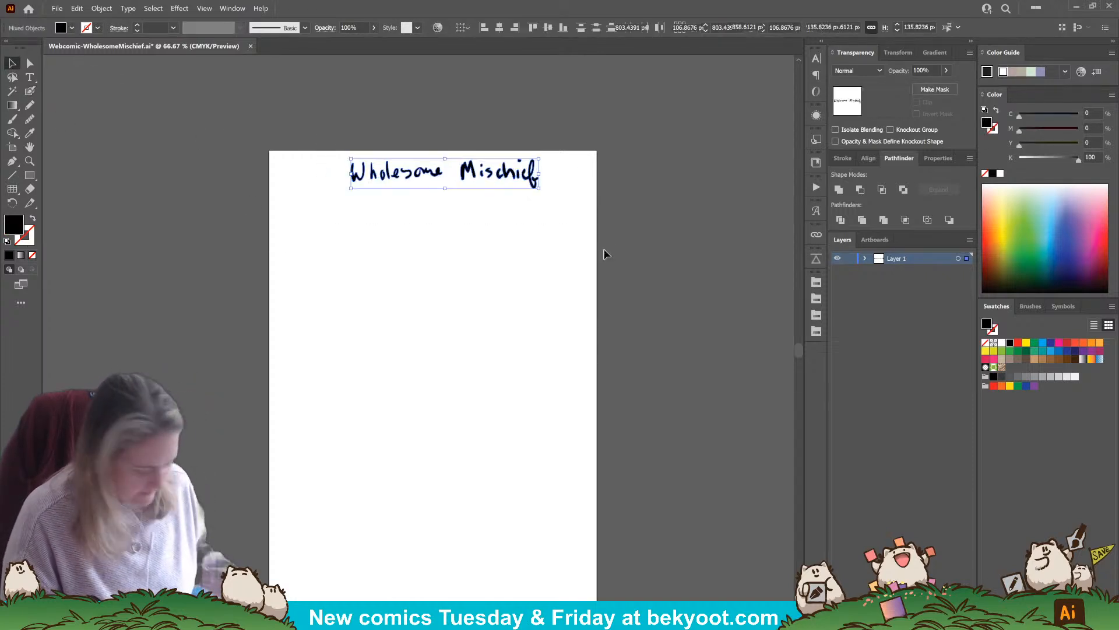
Paint a straight vertical and horizontal edge below the title, group them, and complete a square panel frame with a rotated copy
{"action": "key", "text": "shift+b"}
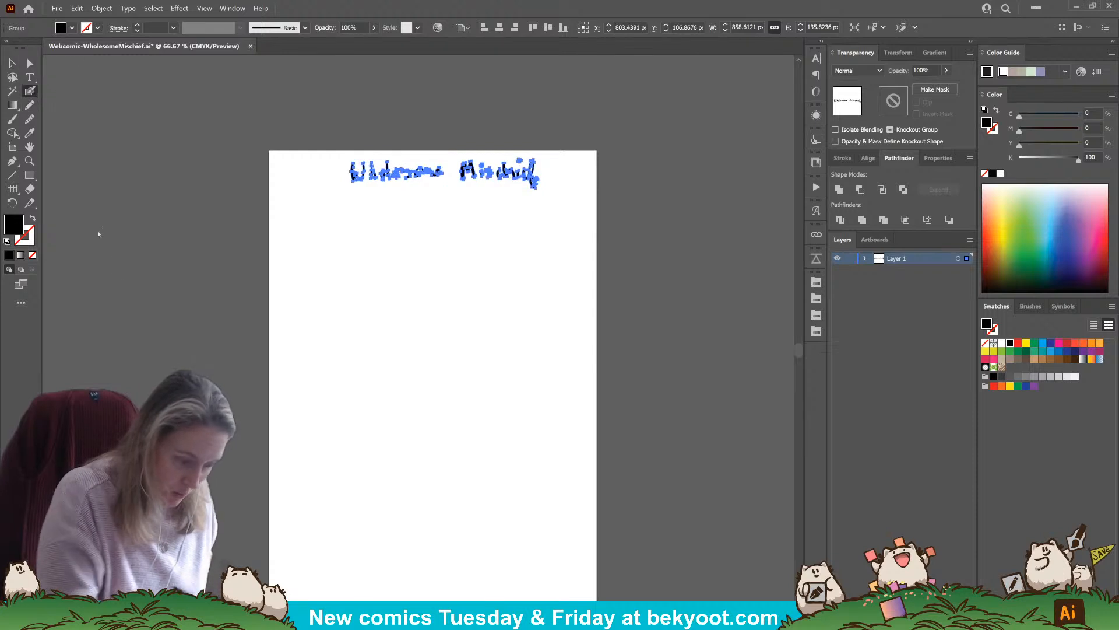
{"action": "key", "text": "ctrl+shift+a"}
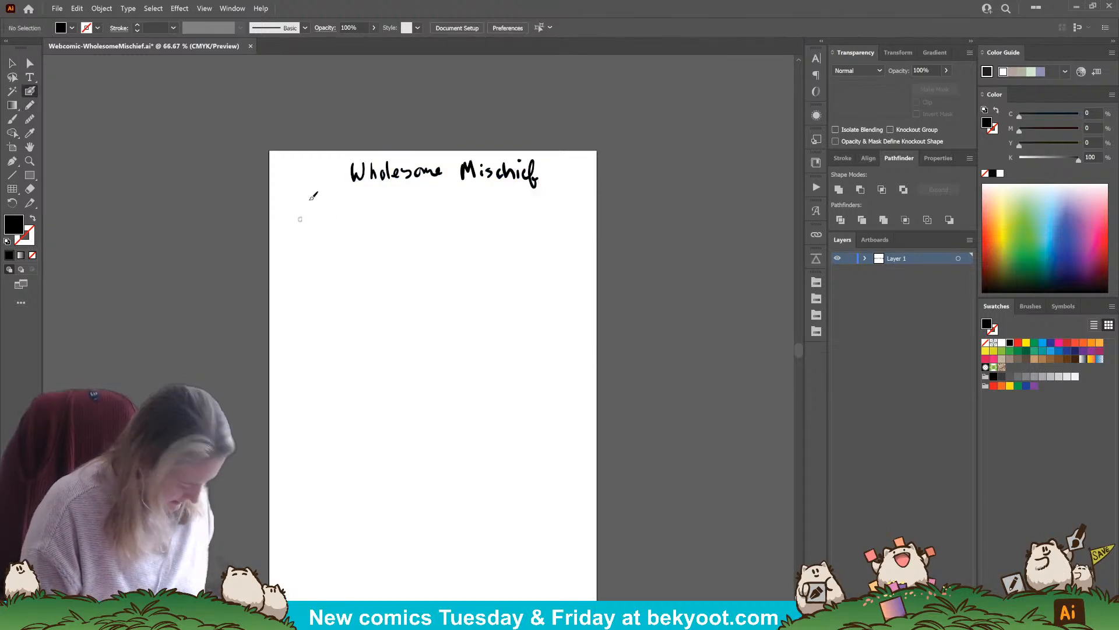
{"action": "left_click_drag", "start_coordinate": [293, 213], "coordinate": [293, 301]}
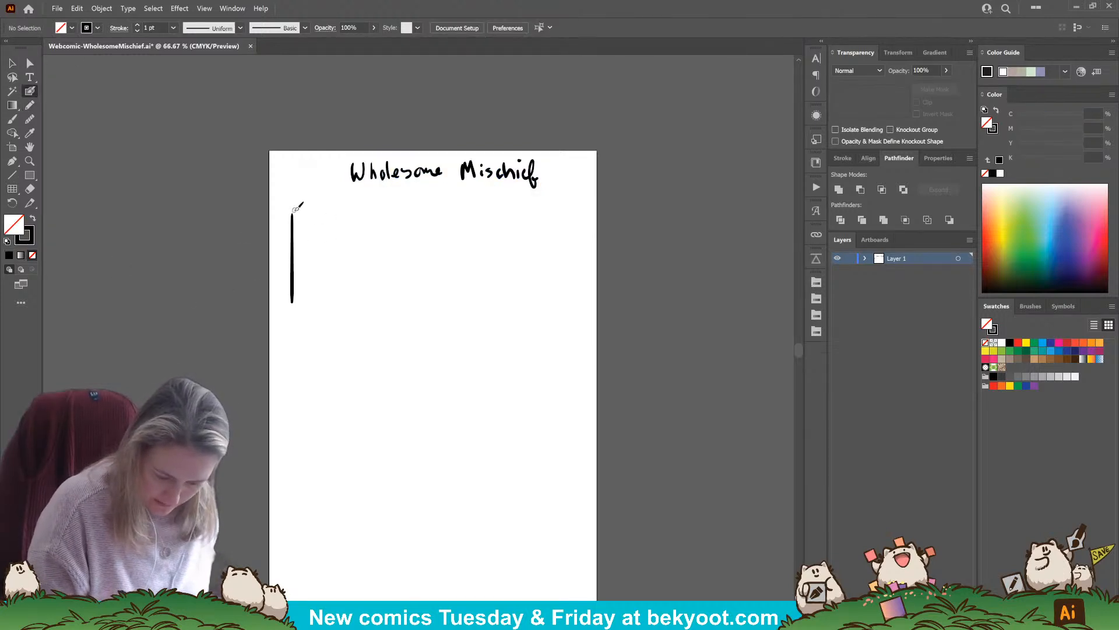
{"action": "mouse_move", "coordinate": [293, 215]}
{"action": "left_mouse_down"}
{"action": "mouse_move", "coordinate": [386, 259]}
{"action": "mouse_move", "coordinate": [373, 217]}
{"action": "mouse_move", "coordinate": [404, 242]}
{"action": "mouse_move", "coordinate": [419, 287]}
{"action": "mouse_move", "coordinate": [380, 301]}
{"action": "left_mouse_up"}
{"action": "key", "text": "ctrl+z"}
{"action": "key", "text": "v"}
{"action": "left_click", "coordinate": [293, 273], "text": "shift"}
{"action": "key", "text": "ctrl+g"}
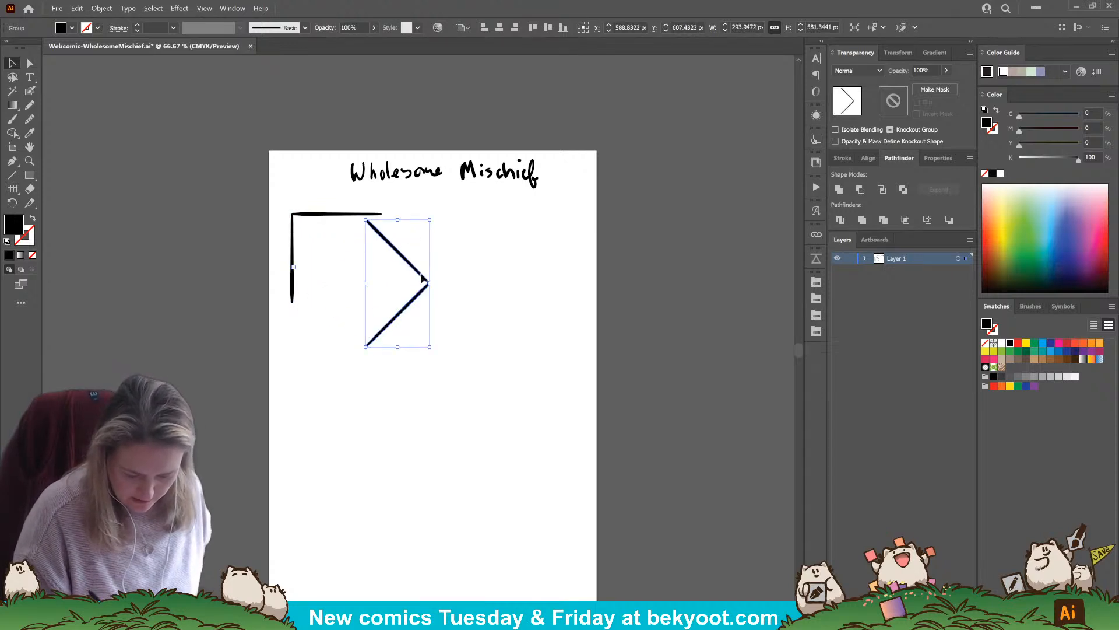
{"action": "left_click_drag", "start_coordinate": [446, 242], "coordinate": [381, 243]}
Group the square frame's pieces and duplicate the frame sideways to make a row of three equal panels
{"action": "left_click_drag", "start_coordinate": [279, 219], "coordinate": [615, 332]}
{"action": "key", "text": "ctrl+g"}
{"action": "key", "text": "ctrl+z"}
{"action": "key", "text": "ctrl+z"}
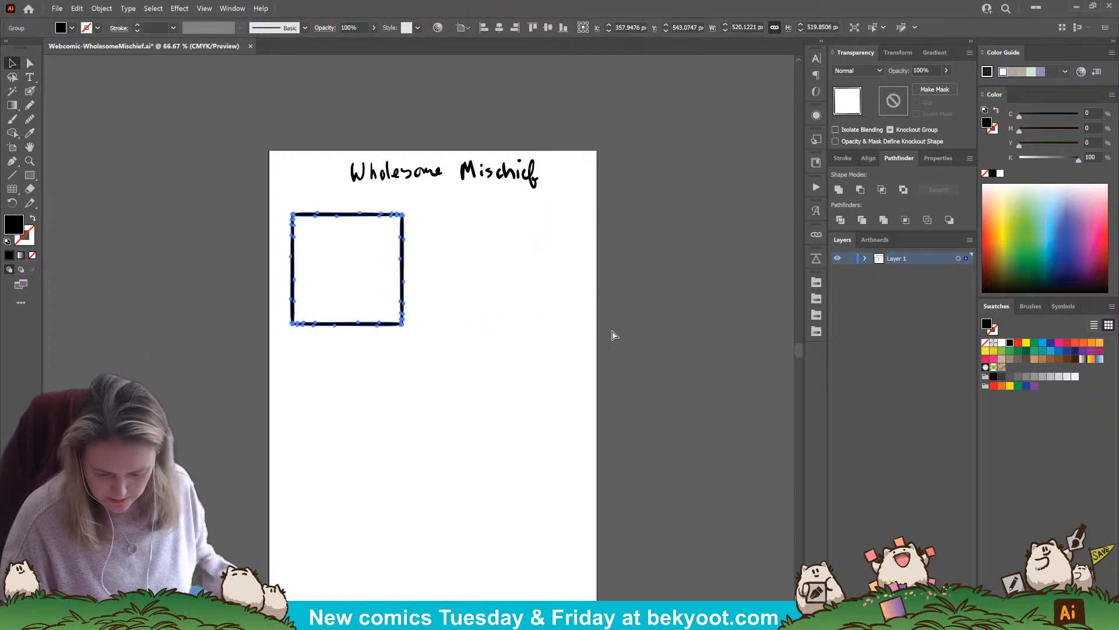
{"action": "key", "text": "ctrl+shift+z"}
{"action": "key", "text": "ctrl+shift+z"}
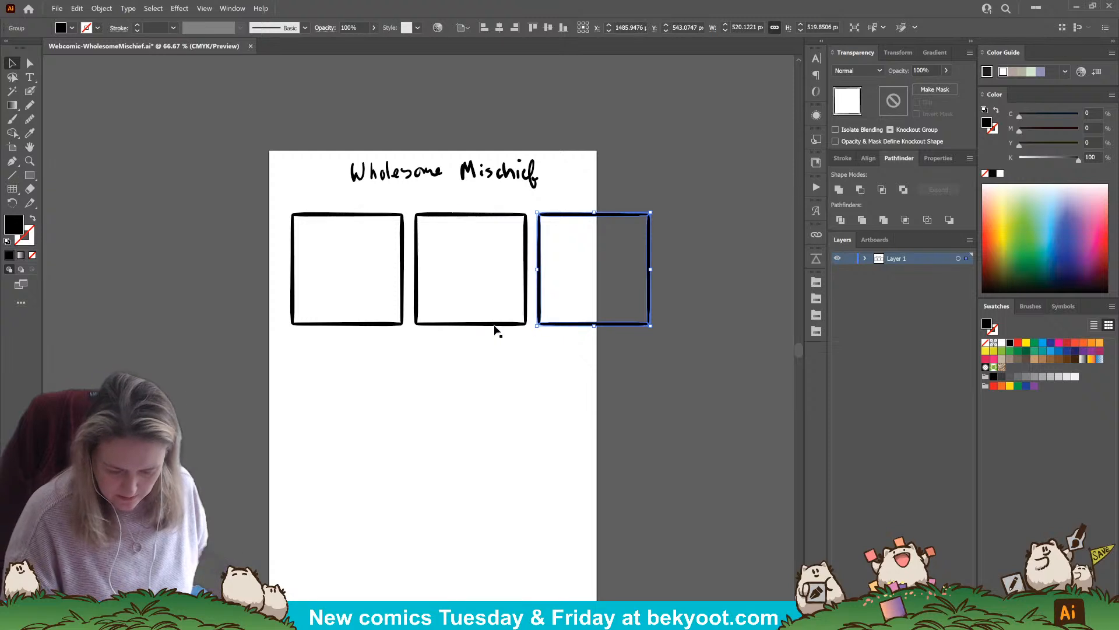
Group the three panel frames and scale the row proportionally to 1416 px wide so it fits within the page
{"action": "left_click", "coordinate": [498, 325], "text": "shift"}
{"action": "left_click", "coordinate": [392, 325], "text": "shift"}
{"action": "key", "text": "ctrl+g"}
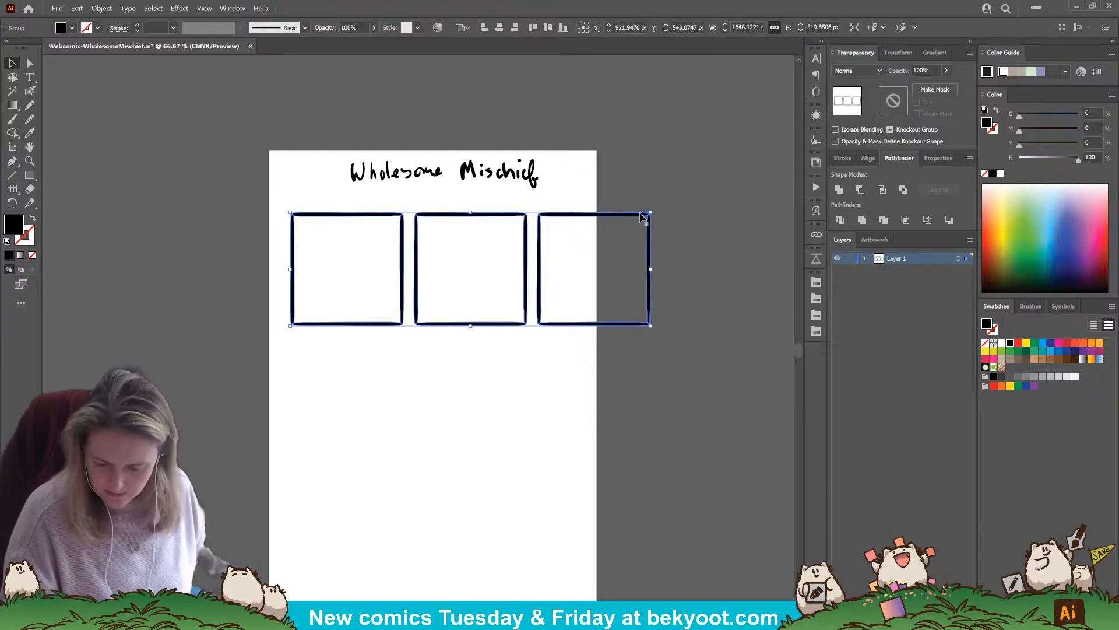
{"action": "left_click_drag", "start_coordinate": [652, 213], "coordinate": [595, 222]}
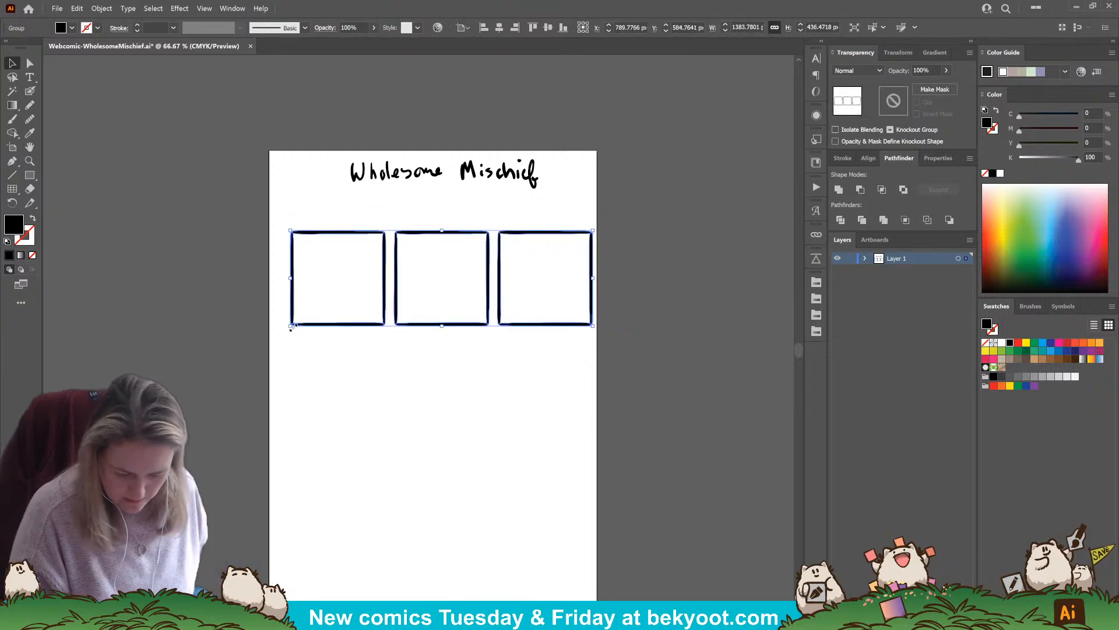
{"action": "left_click_drag", "start_coordinate": [291, 326], "coordinate": [284, 329]}
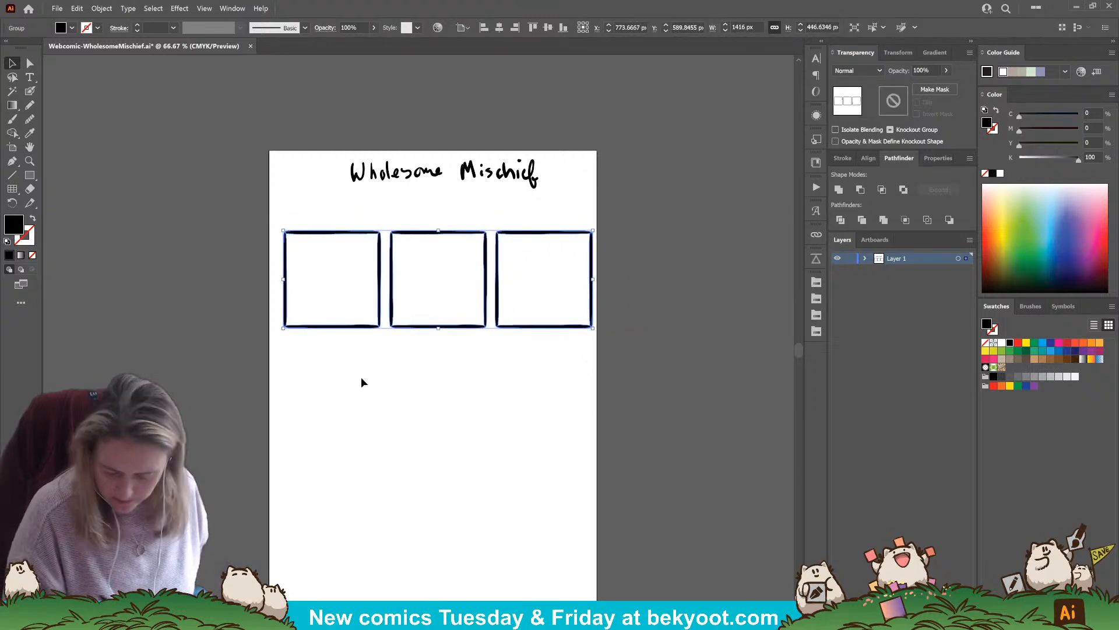
Centre the panel row horizontally on the artboard and move it up to just beneath the title
{"action": "left_click", "coordinate": [870, 158]}
{"action": "left_click", "coordinate": [859, 190]}
{"action": "left_click_drag", "start_coordinate": [513, 328], "coordinate": [525, 305]}
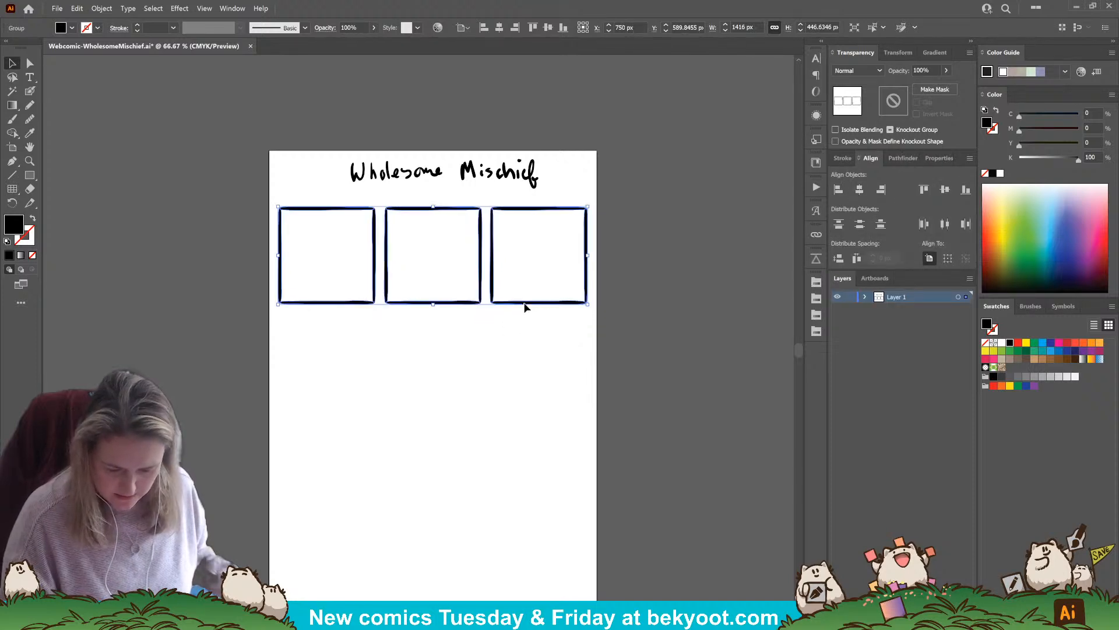
{"action": "left_click", "coordinate": [516, 329]}
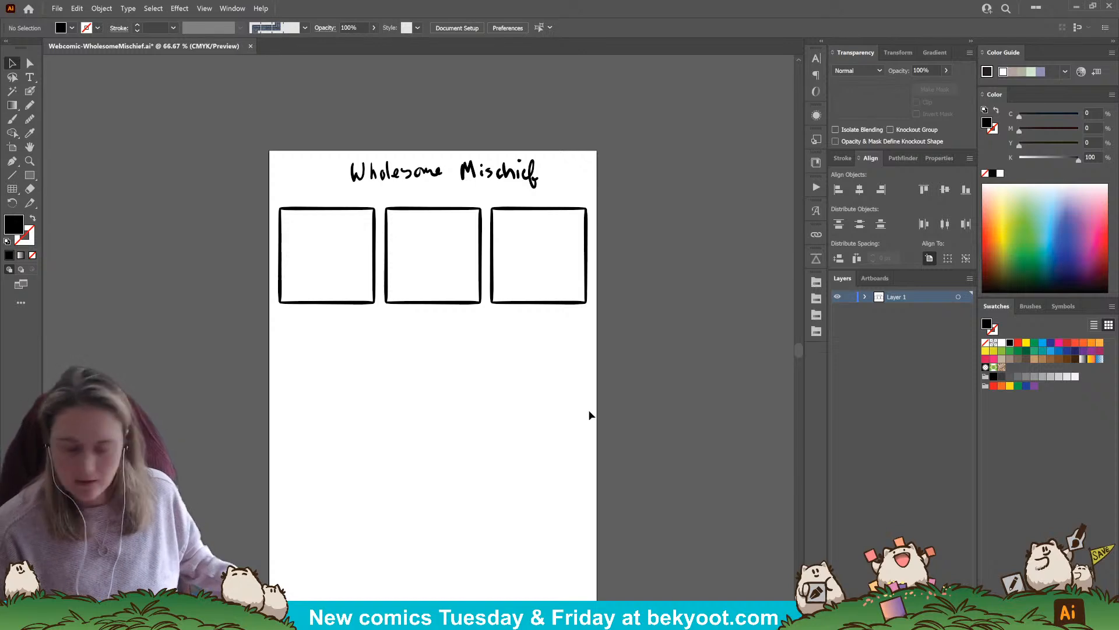
Sketch a round smiling character in the first panel with the Blob Brush, adding an exclamation mark above its head
{"action": "left_click", "coordinate": [30, 91]}
{"action": "mouse_move", "coordinate": [306, 295]}
{"action": "left_mouse_down"}
{"action": "mouse_move", "coordinate": [322, 248]}
{"action": "mouse_move", "coordinate": [329, 297]}
{"action": "mouse_move", "coordinate": [317, 239]}
{"action": "mouse_move", "coordinate": [331, 301]}
{"action": "left_mouse_up"}
{"action": "key", "text": "ctrl+z"}
{"action": "mouse_move", "coordinate": [319, 262]}
{"action": "left_mouse_down"}
{"action": "mouse_move", "coordinate": [322, 273]}
{"action": "mouse_move", "coordinate": [336, 269]}
{"action": "left_mouse_up"}
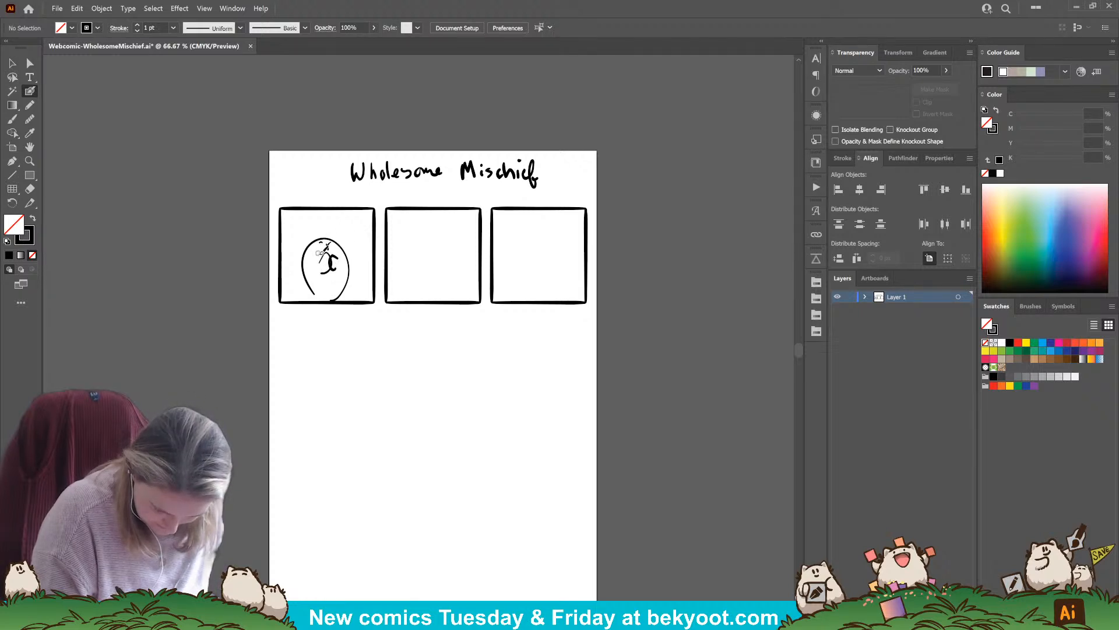
{"action": "mouse_move", "coordinate": [330, 243]}
{"action": "left_mouse_down"}
{"action": "mouse_move", "coordinate": [320, 253]}
{"action": "mouse_move", "coordinate": [325, 231]}
{"action": "left_mouse_up"}
{"action": "left_click_drag", "start_coordinate": [334, 223], "coordinate": [329, 231]}
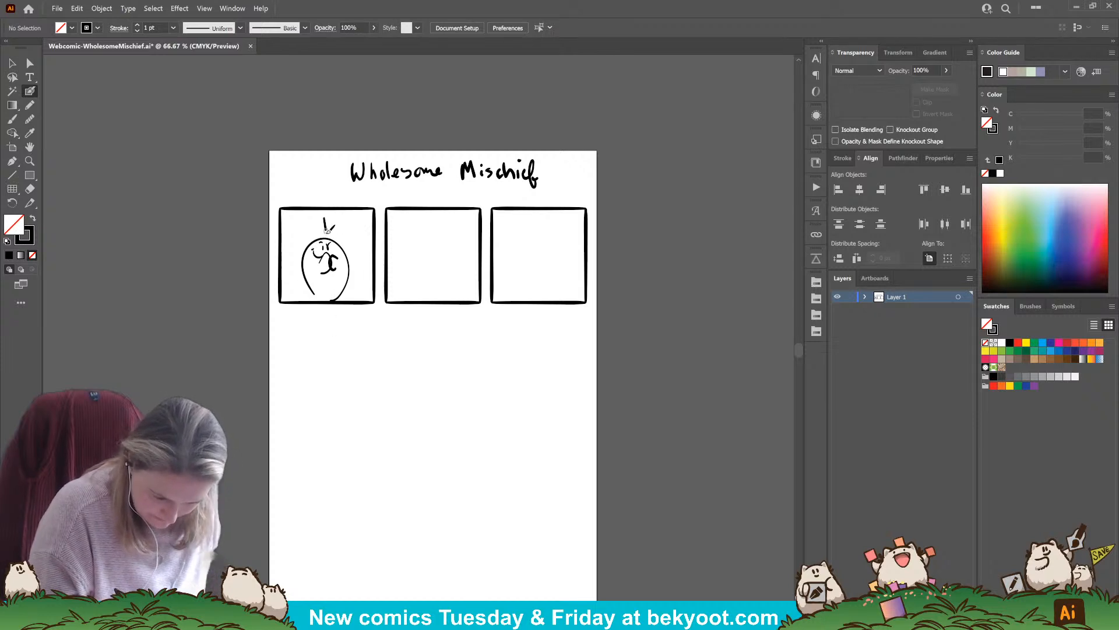
Sketch the round character with ears and feet at the second panel's right side, holding a large rounded object
{"action": "mouse_move", "coordinate": [430, 286]}
{"action": "left_mouse_down"}
{"action": "mouse_move", "coordinate": [446, 238]}
{"action": "mouse_move", "coordinate": [479, 260]}
{"action": "mouse_move", "coordinate": [463, 292]}
{"action": "left_mouse_up"}
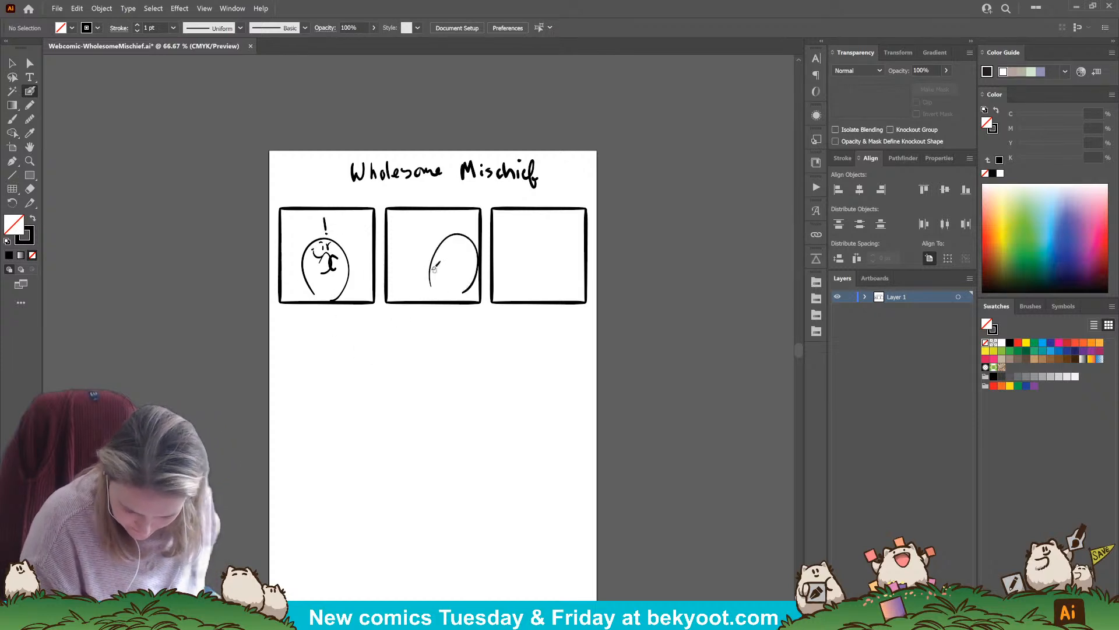
{"action": "mouse_move", "coordinate": [439, 254]}
{"action": "left_mouse_down"}
{"action": "mouse_move", "coordinate": [395, 279]}
{"action": "mouse_move", "coordinate": [420, 293]}
{"action": "mouse_move", "coordinate": [456, 254]}
{"action": "left_mouse_up"}
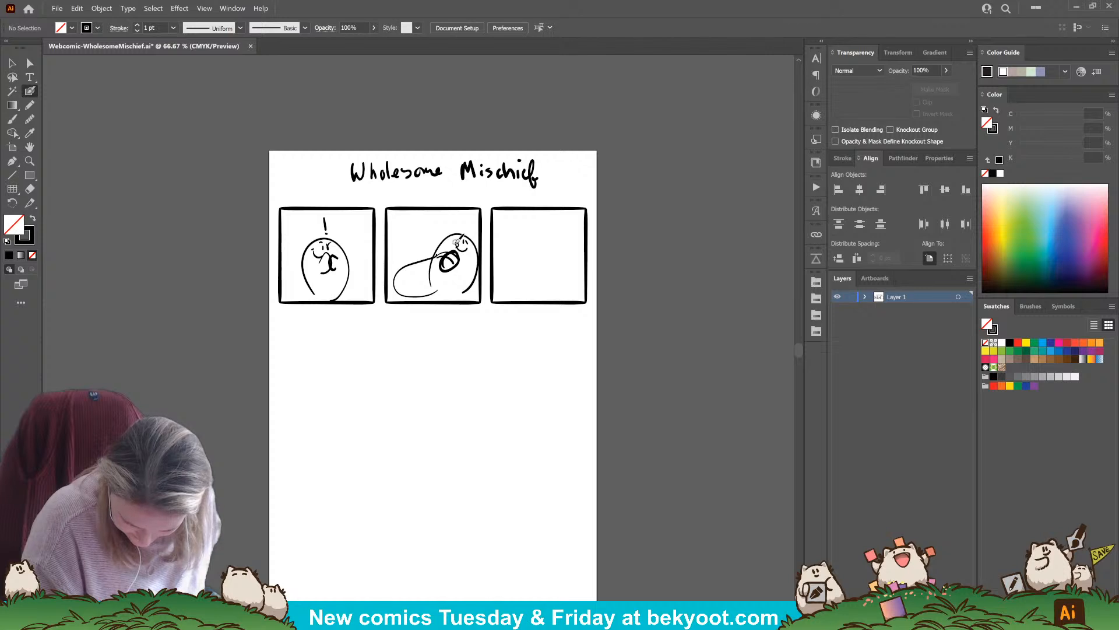
{"action": "left_click_drag", "start_coordinate": [446, 236], "coordinate": [473, 238]}
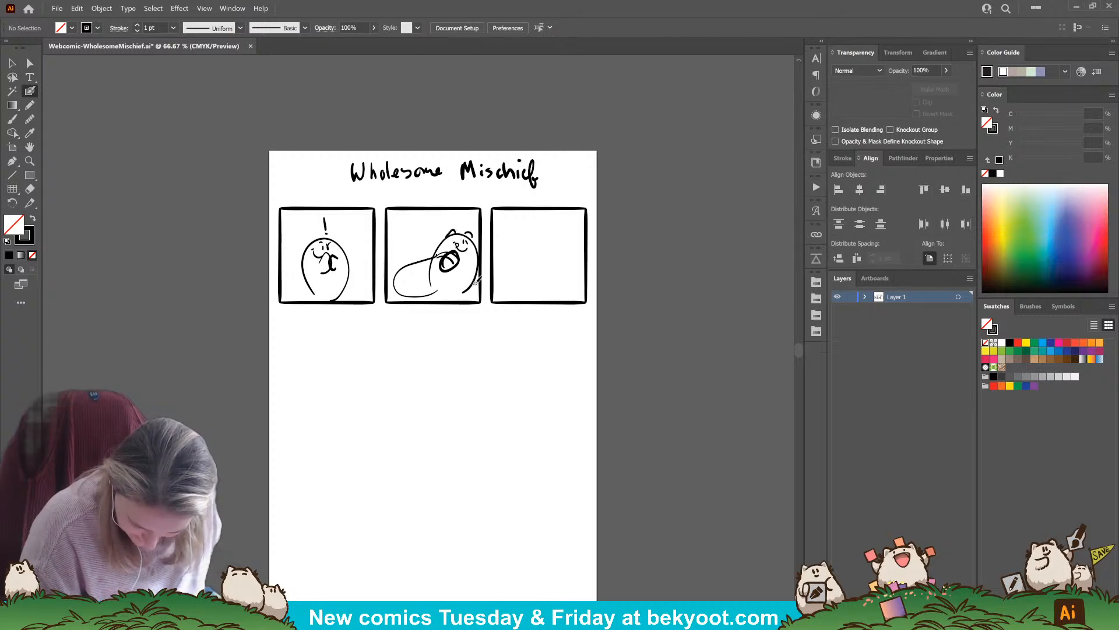
{"action": "mouse_move", "coordinate": [472, 284]}
{"action": "left_mouse_down"}
{"action": "mouse_move", "coordinate": [453, 310]}
{"action": "mouse_move", "coordinate": [457, 292]}
{"action": "mouse_move", "coordinate": [434, 295]}
{"action": "left_mouse_up"}
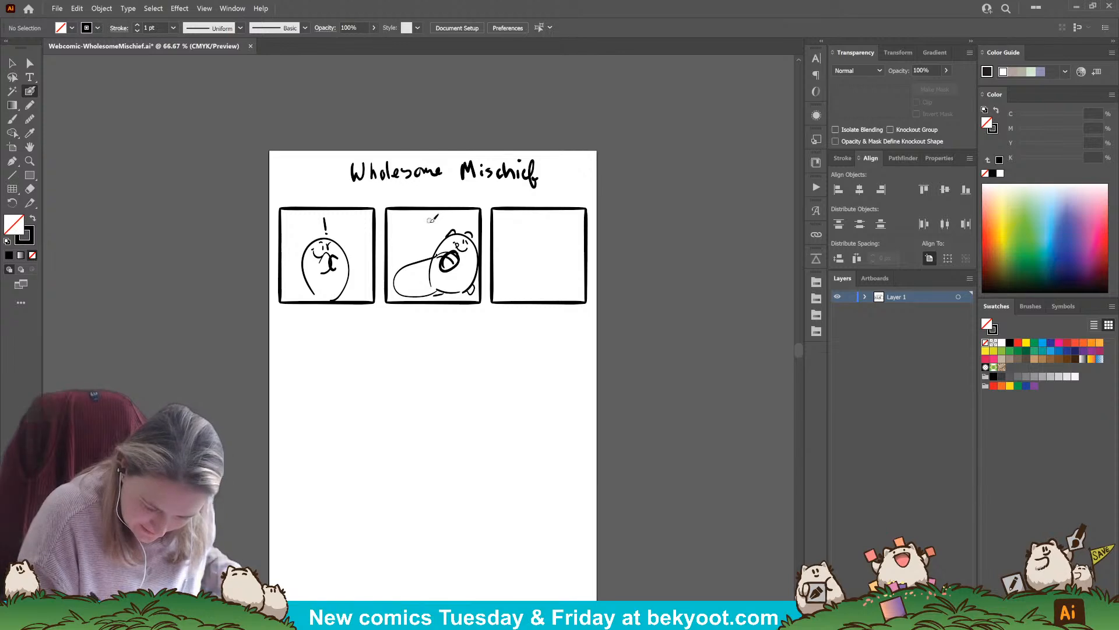
Handwrite "tippy toe" above the character and "sneak sneak" above the large rounded object in the second panel
{"action": "left_click_drag", "start_coordinate": [430, 224], "coordinate": [469, 217]}
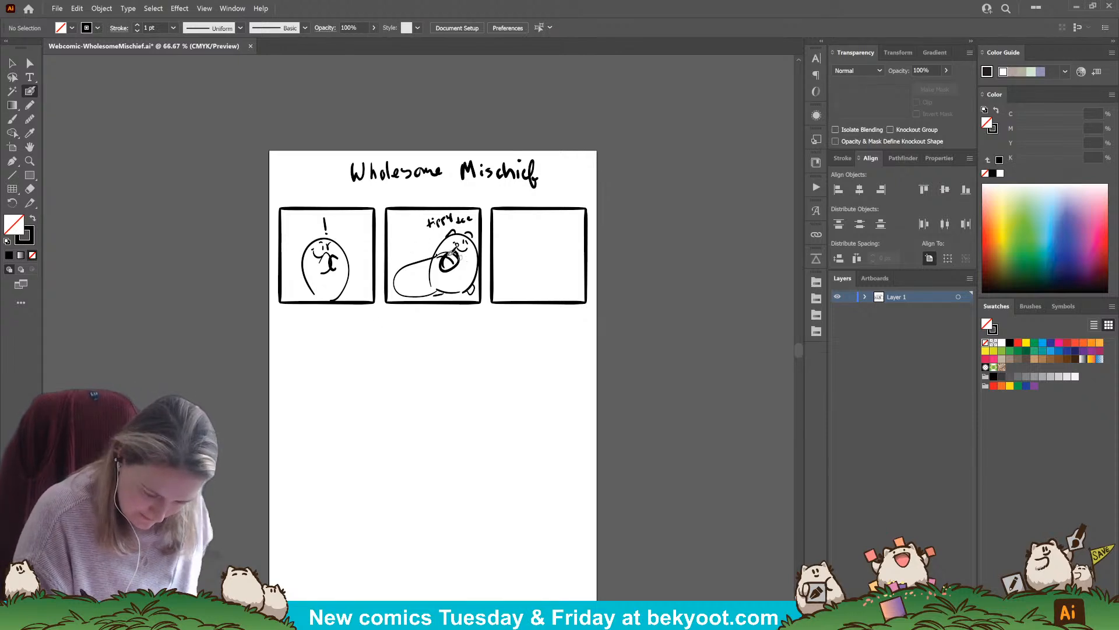
{"action": "left_click_drag", "start_coordinate": [415, 246], "coordinate": [422, 243]}
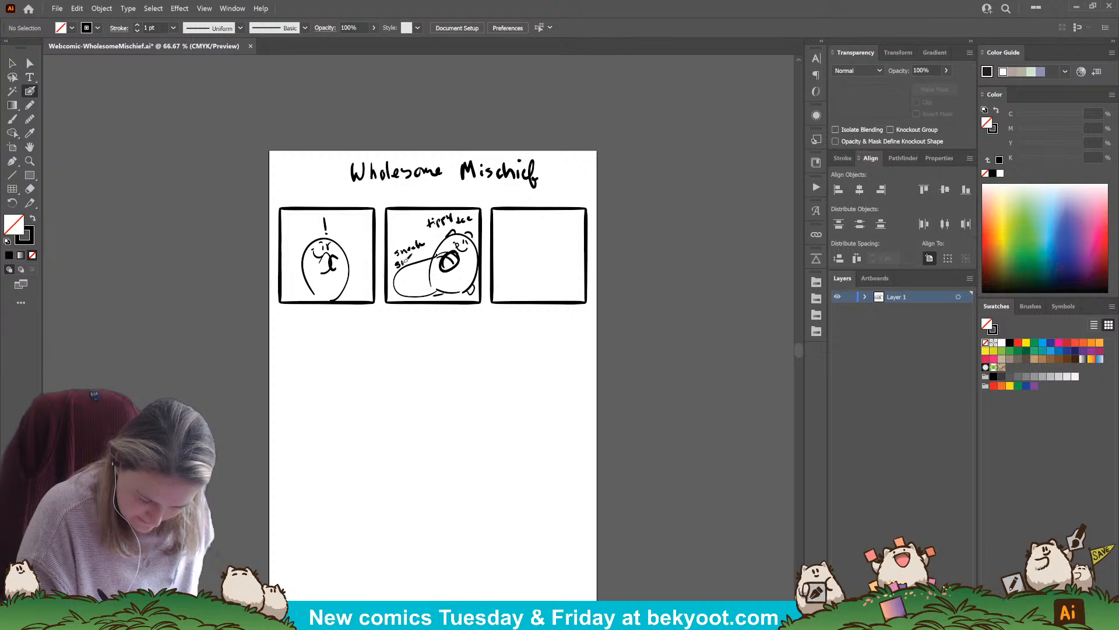
{"action": "left_click_drag", "start_coordinate": [421, 257], "coordinate": [431, 251]}
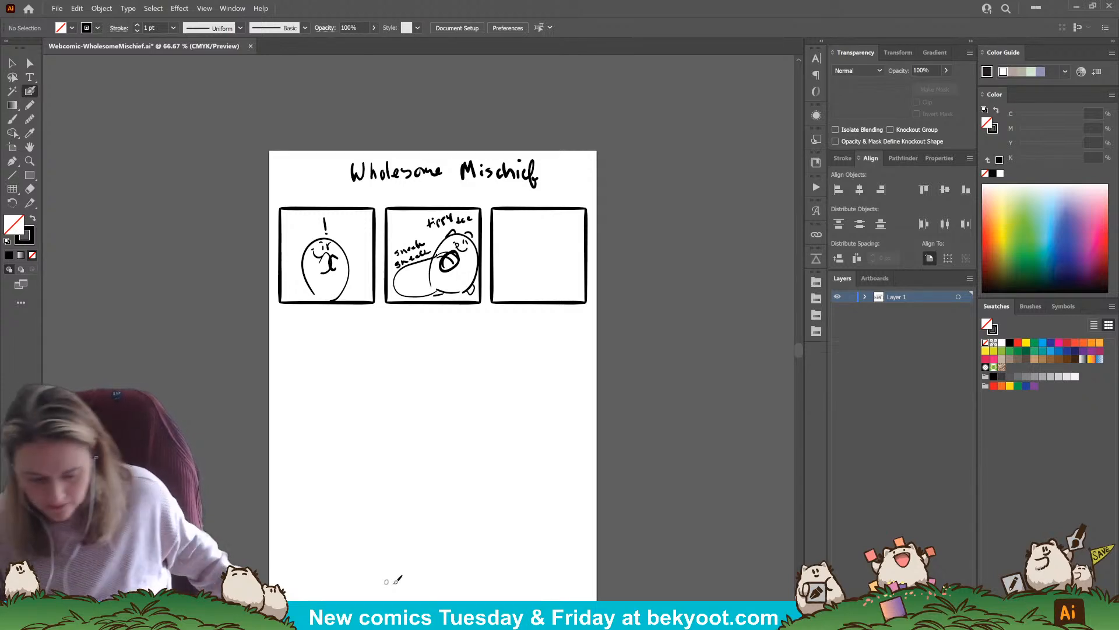
Sketch a bumpy ground line running into a leafy bush along the lower edge of the third panel
{"action": "mouse_move", "coordinate": [494, 271]}
{"action": "left_mouse_down"}
{"action": "mouse_move", "coordinate": [528, 272]}
{"action": "mouse_move", "coordinate": [531, 282]}
{"action": "mouse_move", "coordinate": [491, 277]}
{"action": "mouse_move", "coordinate": [533, 285]}
{"action": "mouse_move", "coordinate": [523, 298]}
{"action": "left_mouse_up"}
{"action": "key", "text": "ctrl+z"}
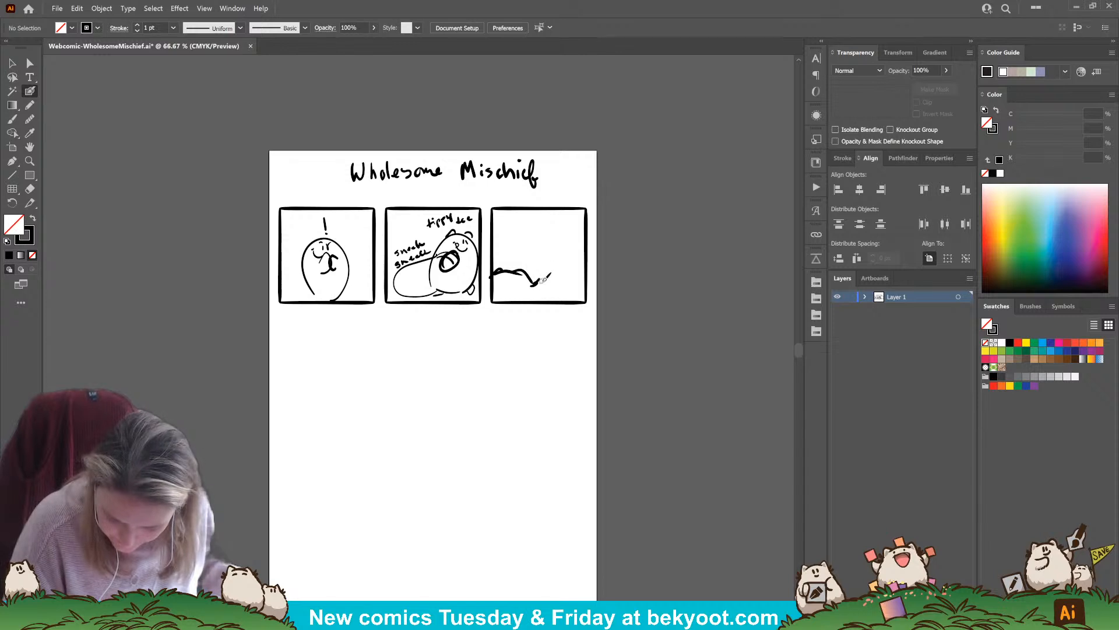
{"action": "mouse_move", "coordinate": [551, 280]}
{"action": "left_mouse_down"}
{"action": "mouse_move", "coordinate": [564, 297]}
{"action": "mouse_move", "coordinate": [533, 281]}
{"action": "left_mouse_up"}
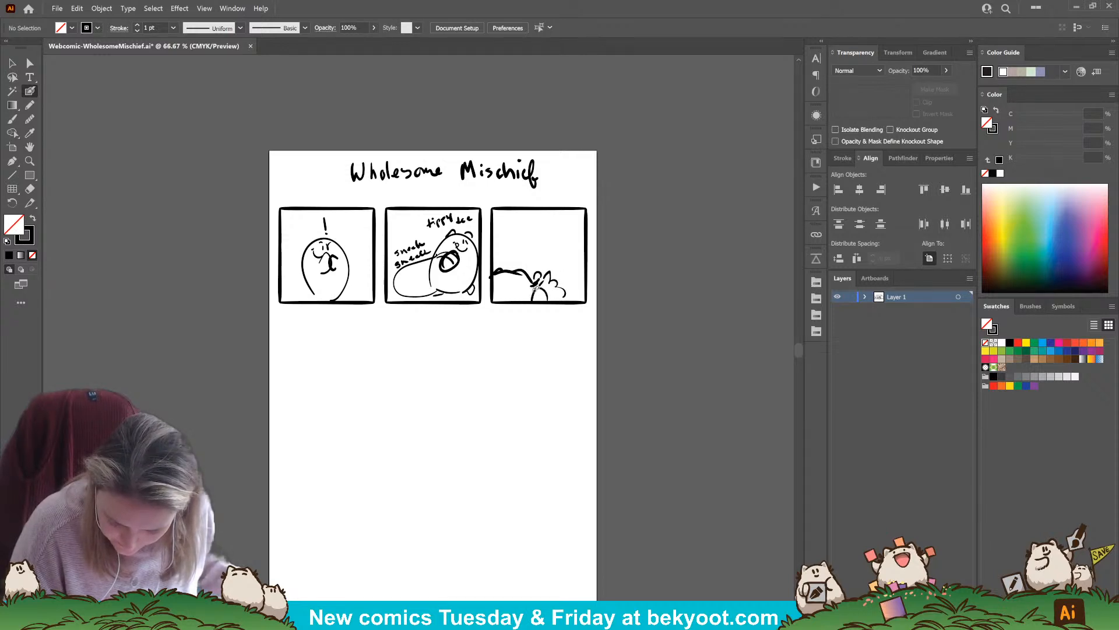
Sketch a double-framed window with a small round-eared character inside above the third panel's bush, adding more foliage strokes below it
{"action": "mouse_move", "coordinate": [524, 218]}
{"action": "left_mouse_down"}
{"action": "mouse_move", "coordinate": [524, 252]}
{"action": "mouse_move", "coordinate": [564, 219]}
{"action": "mouse_move", "coordinate": [566, 246]}
{"action": "mouse_move", "coordinate": [524, 250]}
{"action": "mouse_move", "coordinate": [550, 221]}
{"action": "mouse_move", "coordinate": [542, 235]}
{"action": "left_mouse_up"}
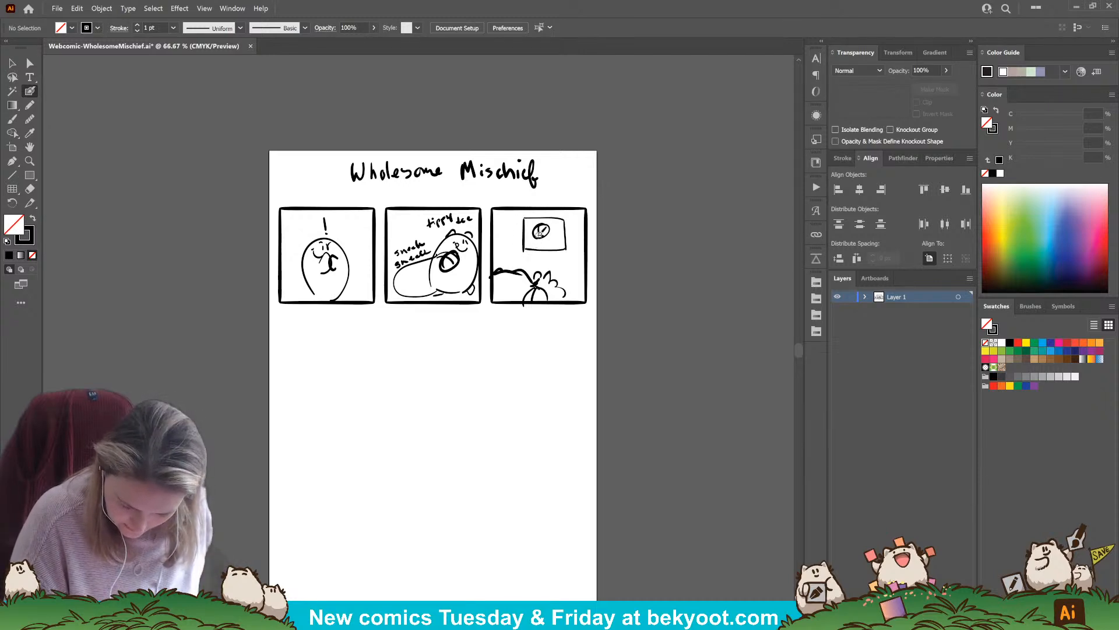
{"action": "key", "text": "ctrl+z"}
{"action": "key", "text": "ctrl+z"}
{"action": "key", "text": "ctrl+z"}
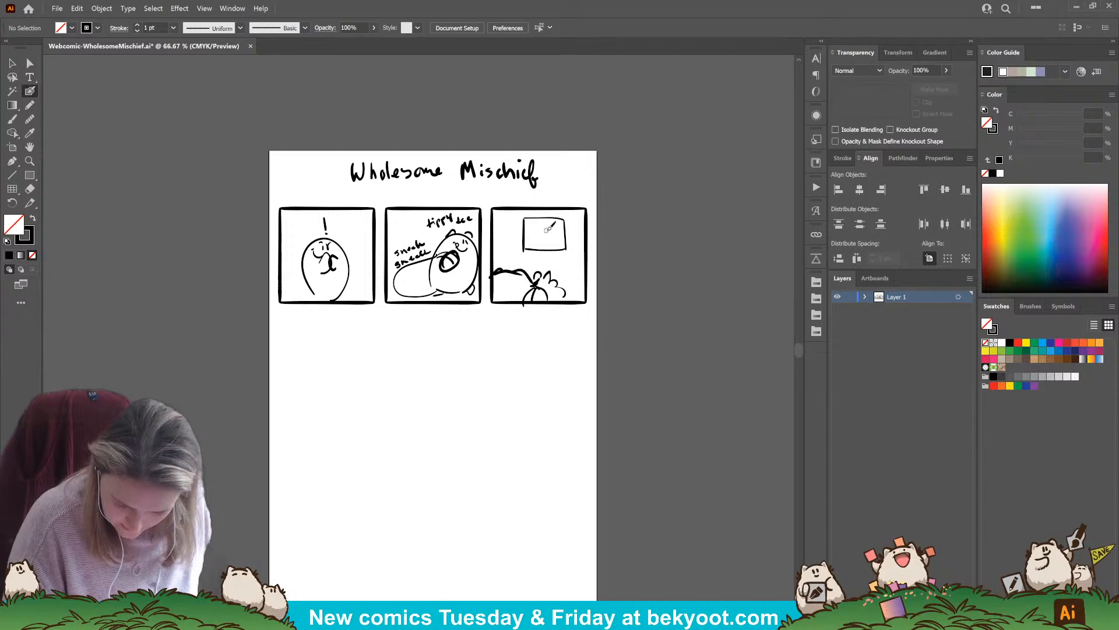
{"action": "mouse_move", "coordinate": [547, 225]}
{"action": "left_mouse_down"}
{"action": "mouse_move", "coordinate": [535, 250]}
{"action": "mouse_move", "coordinate": [548, 249]}
{"action": "mouse_move", "coordinate": [540, 227]}
{"action": "mouse_move", "coordinate": [555, 221]}
{"action": "left_mouse_up"}
{"action": "left_click_drag", "start_coordinate": [556, 236], "coordinate": [549, 244]}
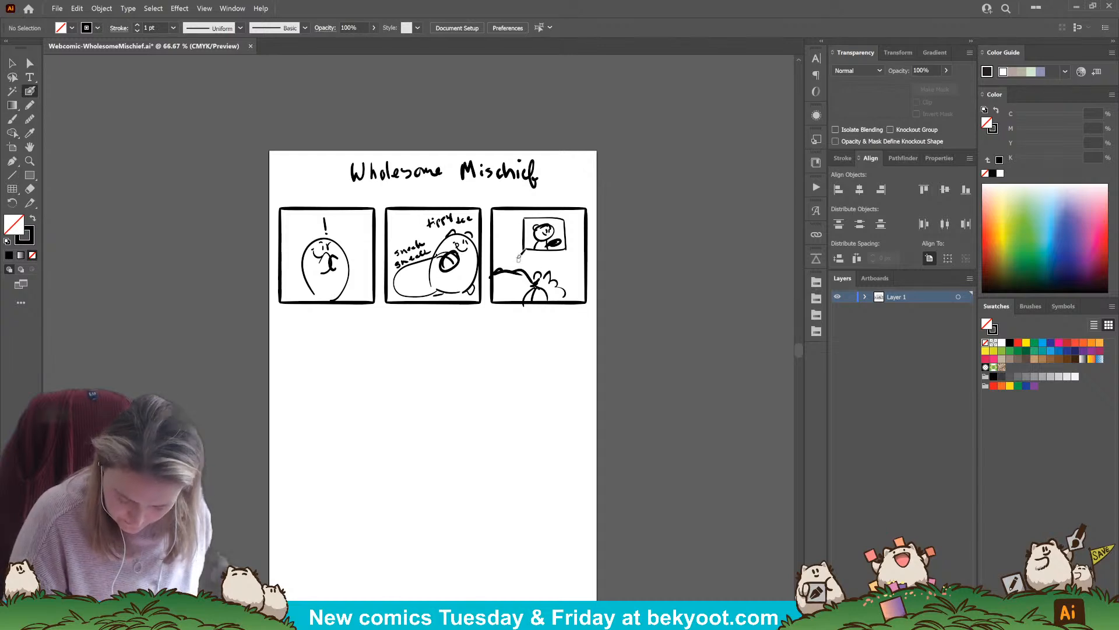
{"action": "mouse_move", "coordinate": [517, 248]}
{"action": "left_mouse_down"}
{"action": "mouse_move", "coordinate": [568, 252]}
{"action": "mouse_move", "coordinate": [571, 214]}
{"action": "mouse_move", "coordinate": [523, 215]}
{"action": "mouse_move", "coordinate": [521, 238]}
{"action": "mouse_move", "coordinate": [538, 254]}
{"action": "mouse_move", "coordinate": [563, 250]}
{"action": "mouse_move", "coordinate": [542, 267]}
{"action": "mouse_move", "coordinate": [576, 260]}
{"action": "mouse_move", "coordinate": [535, 265]}
{"action": "left_mouse_up"}
Select the whole panel row with its sketches and scale it down slightly, to about 1397 px wide
{"action": "left_click_drag", "start_coordinate": [387, 419], "coordinate": [409, 403]}
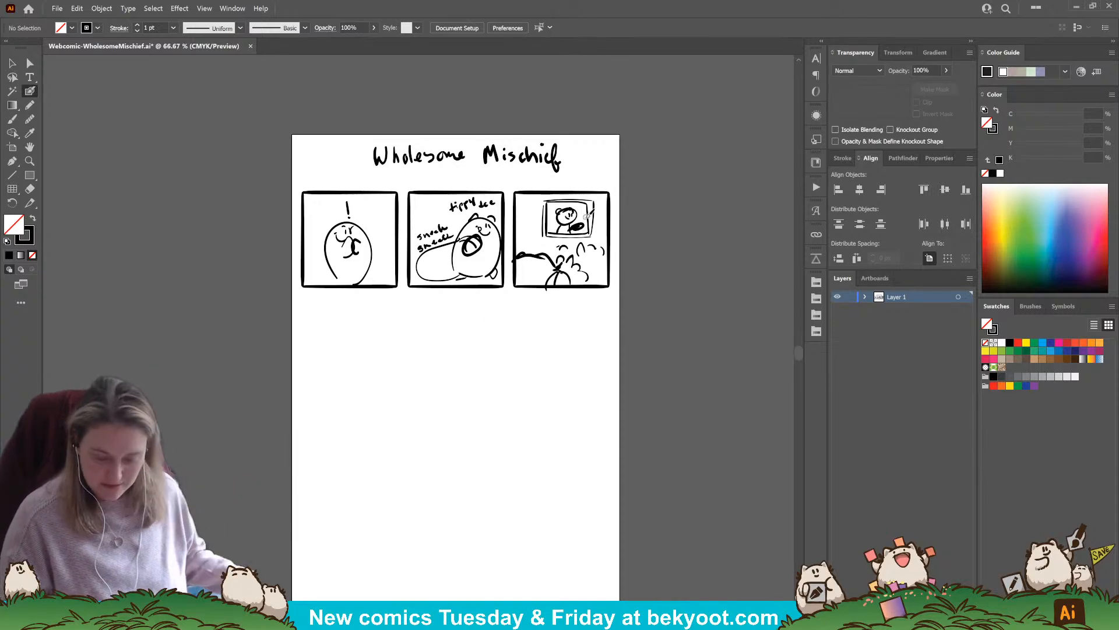
{"action": "key", "text": "v"}
{"action": "left_click_drag", "start_coordinate": [294, 182], "coordinate": [623, 316]}
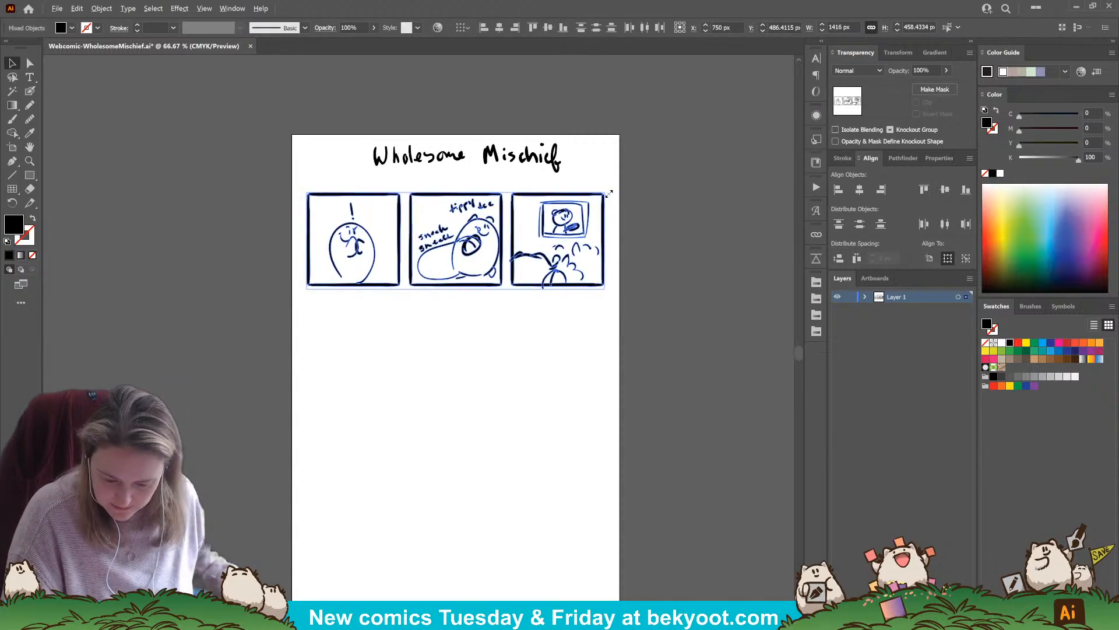
{"action": "left_click", "coordinate": [447, 363]}
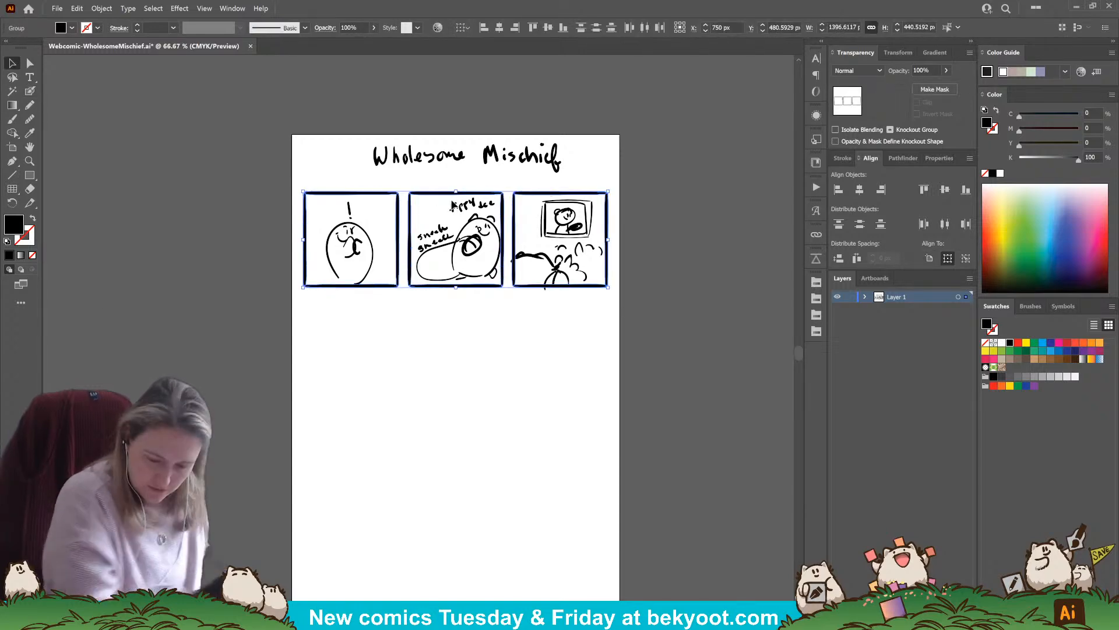
Copy two panel frames beneath the top row, enlarge the pair proportionally to about 1148 px wide and move it just below that row
{"action": "left_click", "coordinate": [497, 286]}
{"action": "left_click", "coordinate": [524, 286], "text": "shift"}
{"action": "left_click_drag", "start_coordinate": [526, 286], "coordinate": [468, 397]}
{"action": "left_click_drag", "start_coordinate": [552, 301], "coordinate": [569, 292]}
{"action": "left_click_drag", "start_coordinate": [525, 404], "coordinate": [520, 415]}
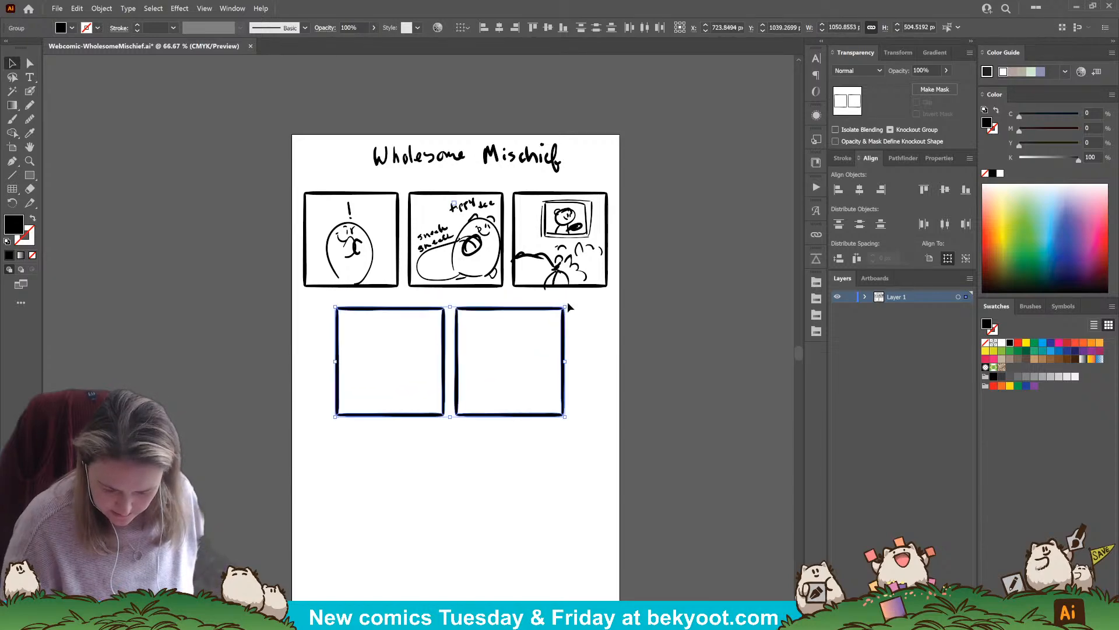
{"action": "left_click_drag", "start_coordinate": [568, 302], "coordinate": [576, 298]}
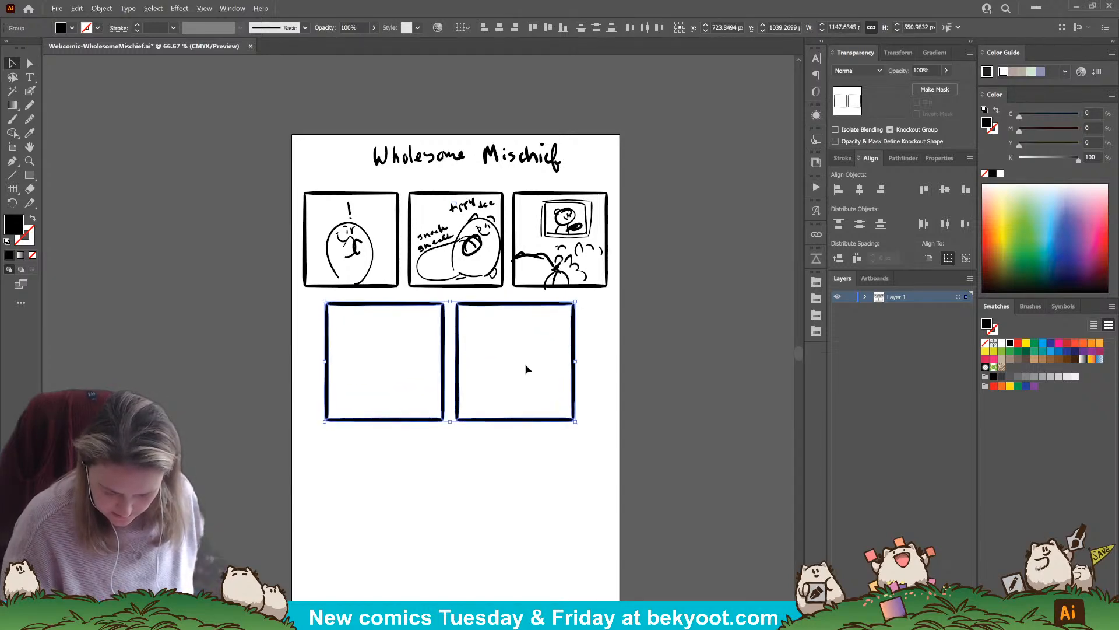
{"action": "left_click_drag", "start_coordinate": [507, 423], "coordinate": [510, 418]}
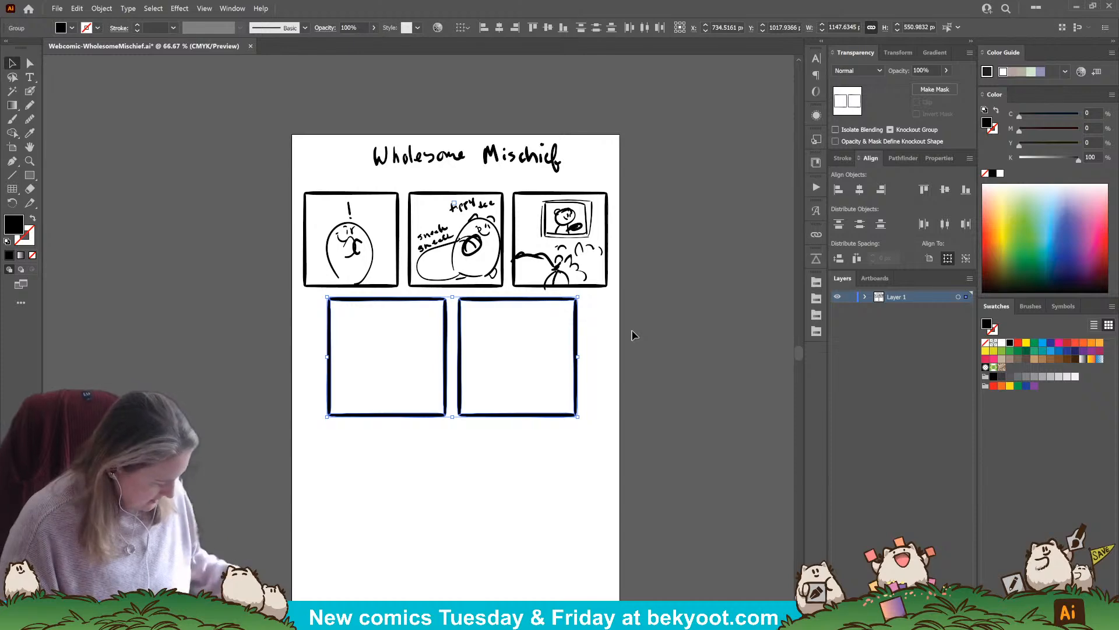
{"action": "left_click_drag", "start_coordinate": [541, 423], "coordinate": [541, 554]}
{"action": "left_click", "coordinate": [655, 466]}
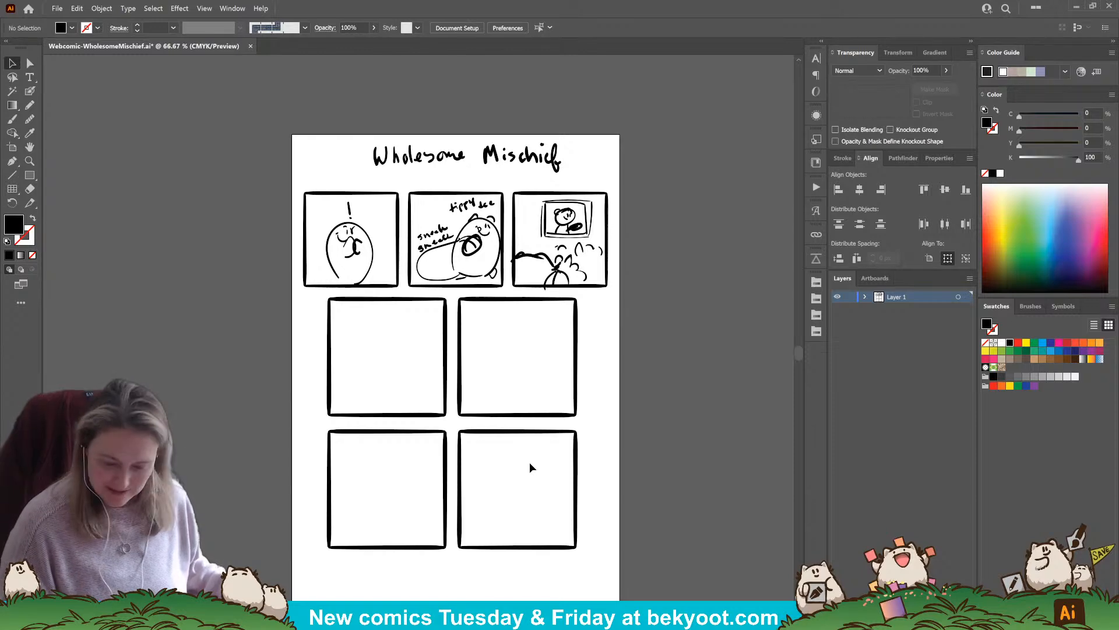
{"action": "key", "text": "ctrl+z"}
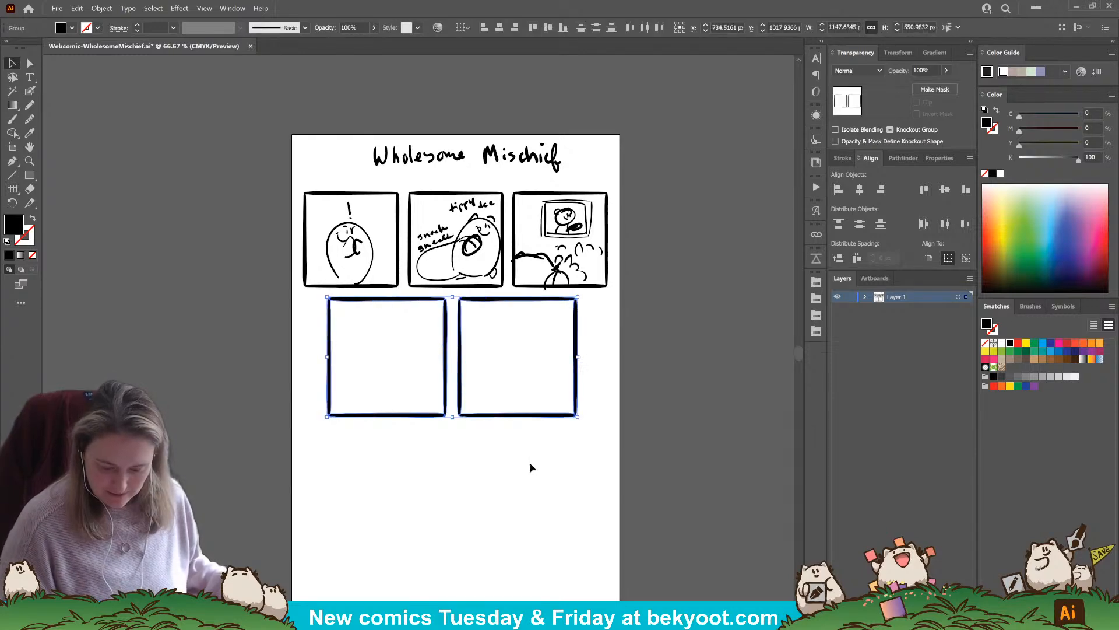
Stretch the pair of second-row frames horizontally to about 1281 px wide and reposition it beneath the top row
{"action": "left_click_drag", "start_coordinate": [577, 353], "coordinate": [606, 357]}
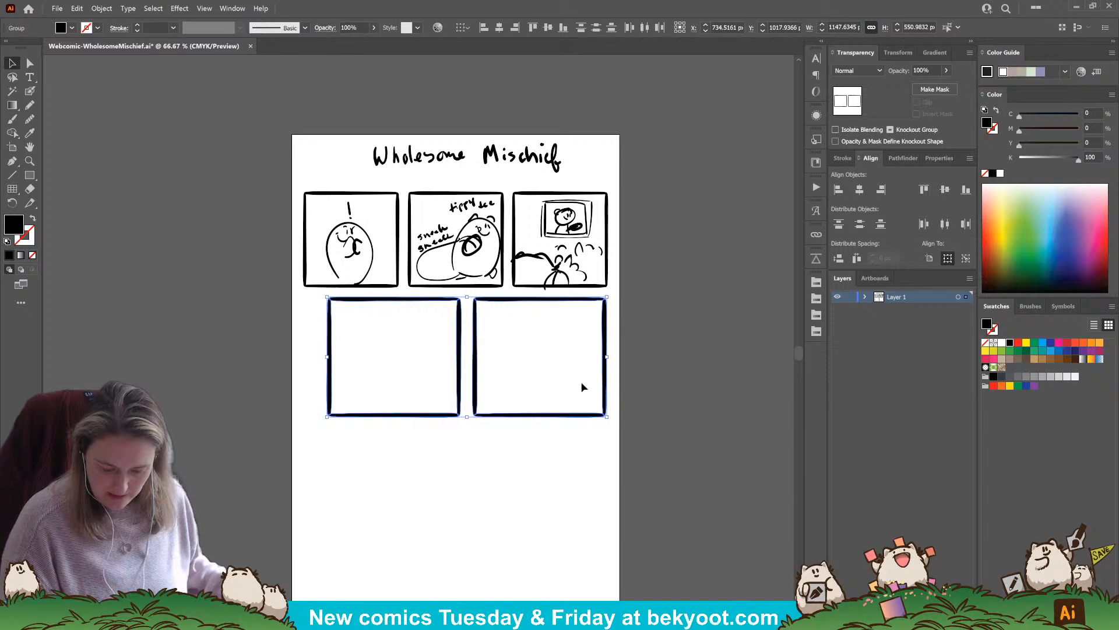
{"action": "left_click_drag", "start_coordinate": [557, 418], "coordinate": [556, 415]}
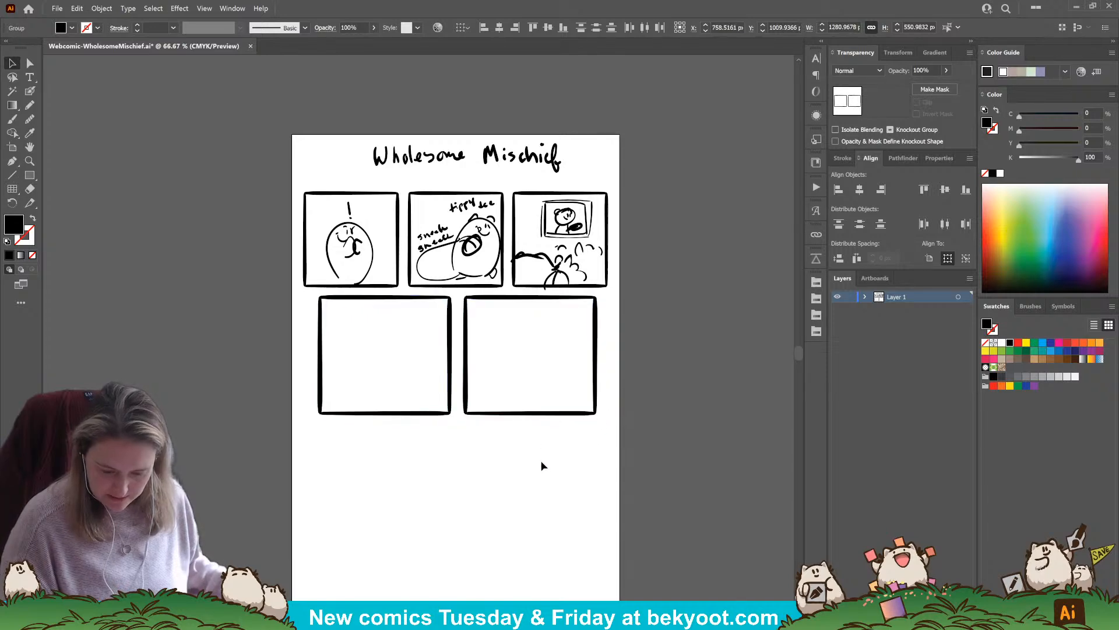
{"action": "left_click", "coordinate": [541, 448]}
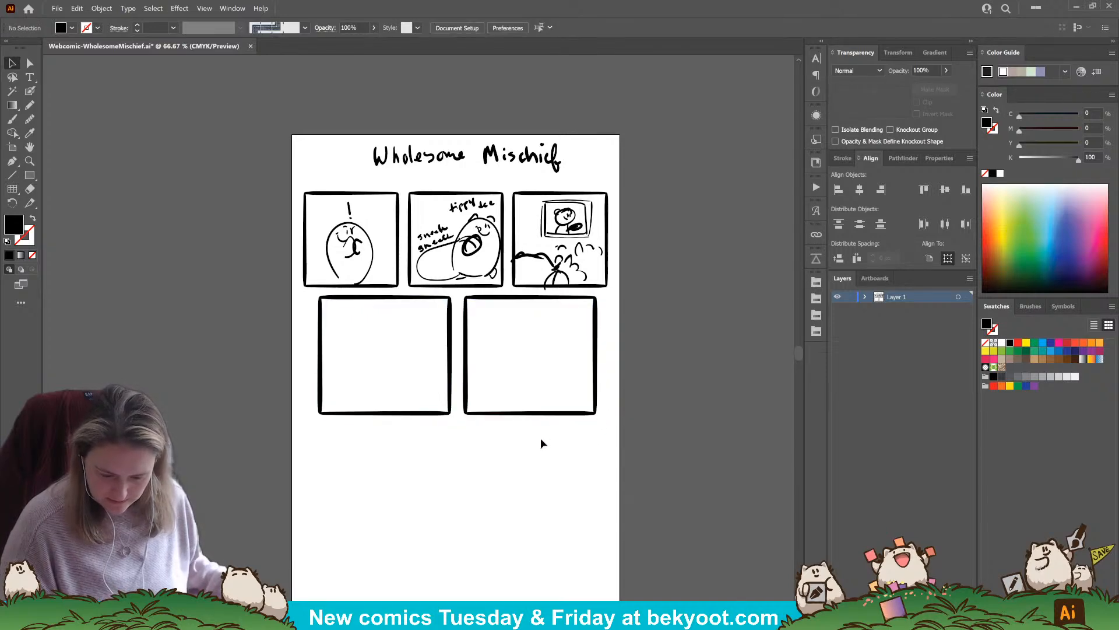
Sketch a small arc, a wedge and a circle low in the fourth panel with the Blob Brush, deleting the rough strokes above the circle
{"action": "left_click", "coordinate": [30, 90]}
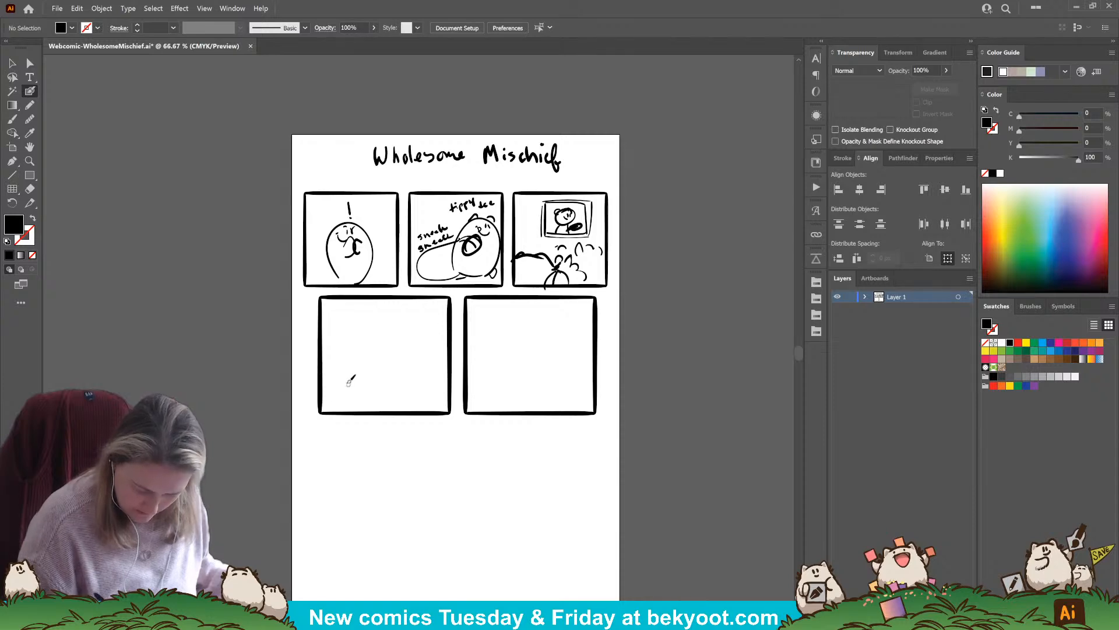
{"action": "mouse_move", "coordinate": [332, 414]}
{"action": "left_mouse_down"}
{"action": "mouse_move", "coordinate": [335, 400]}
{"action": "mouse_move", "coordinate": [351, 416]}
{"action": "left_mouse_up"}
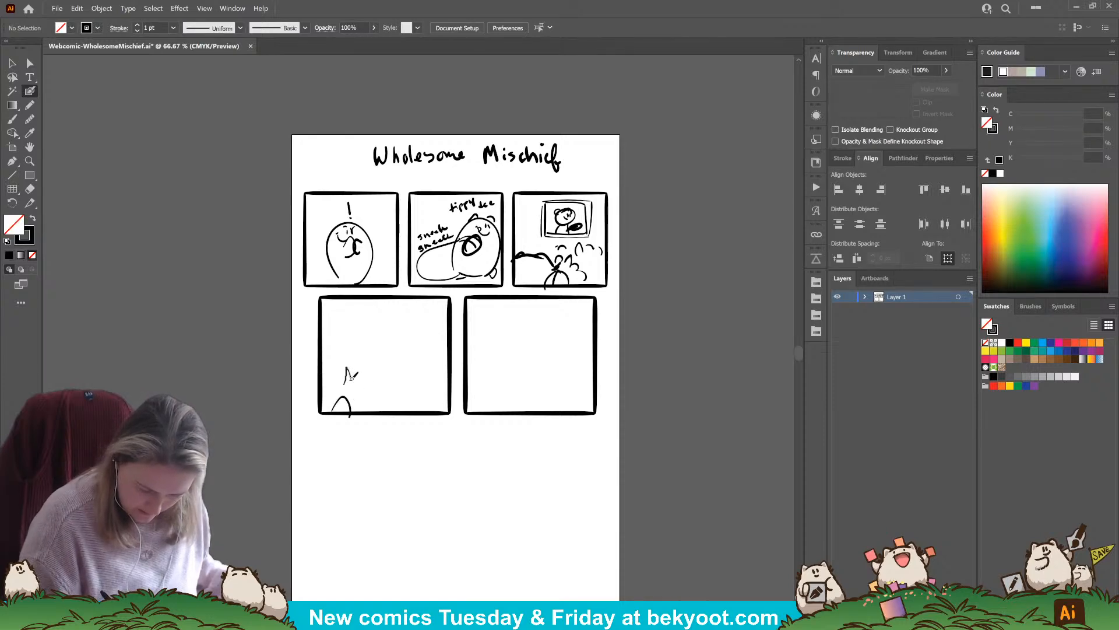
{"action": "left_click_drag", "start_coordinate": [351, 376], "coordinate": [347, 383]}
{"action": "left_click_drag", "start_coordinate": [398, 339], "coordinate": [401, 352]}
{"action": "mouse_move", "coordinate": [396, 360]}
{"action": "left_mouse_down"}
{"action": "mouse_move", "coordinate": [413, 341]}
{"action": "mouse_move", "coordinate": [393, 380]}
{"action": "left_mouse_up"}
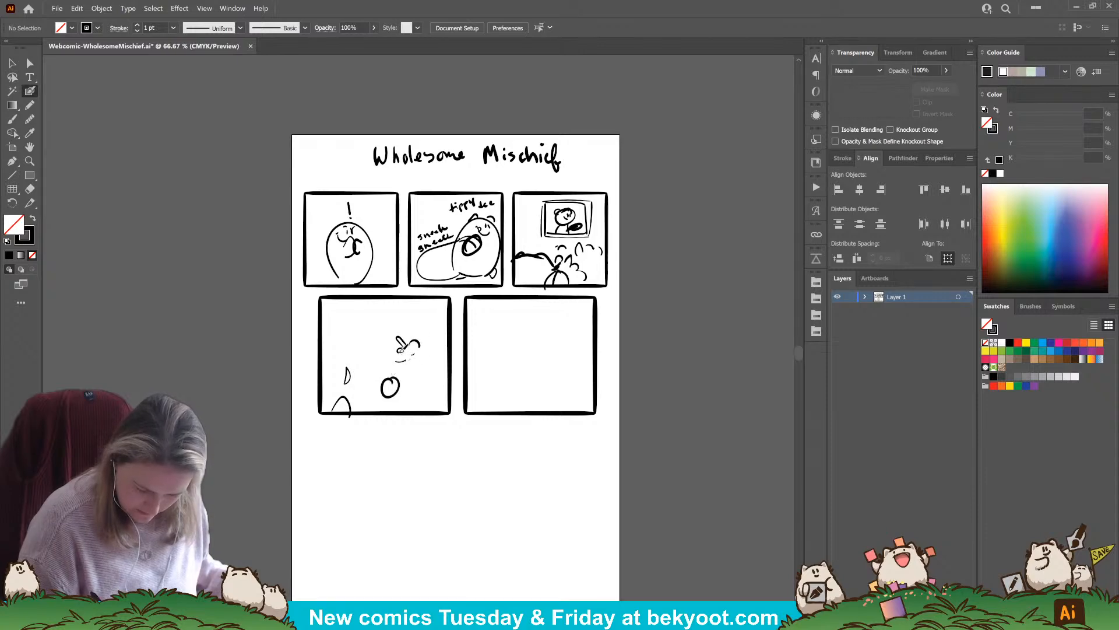
{"action": "left_click_drag", "start_coordinate": [393, 333], "coordinate": [425, 359]}
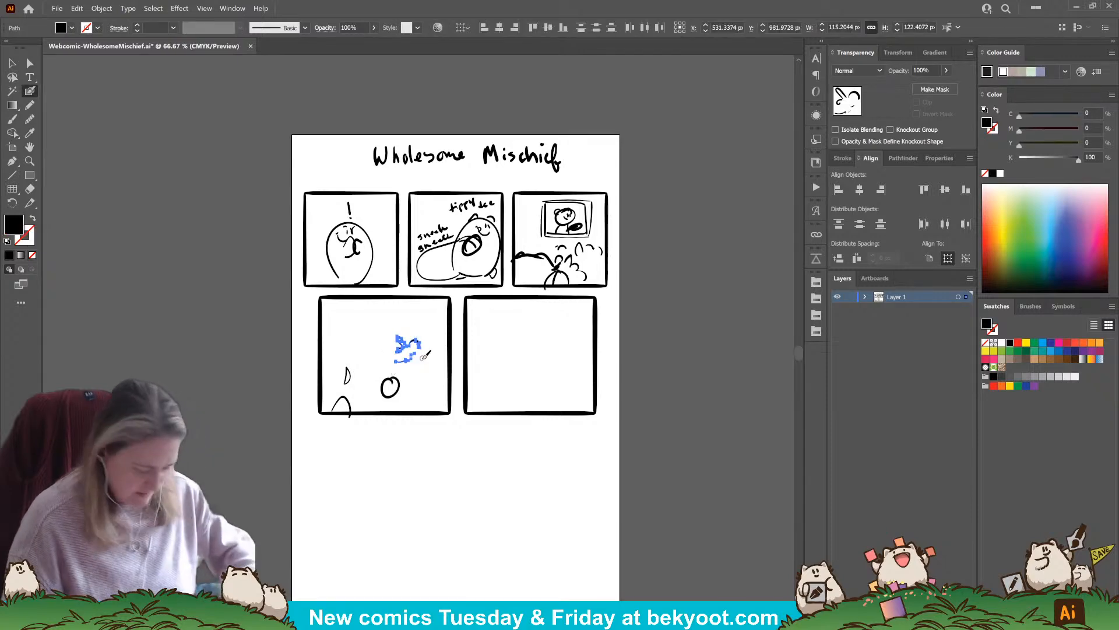
{"action": "key", "text": "Delete"}
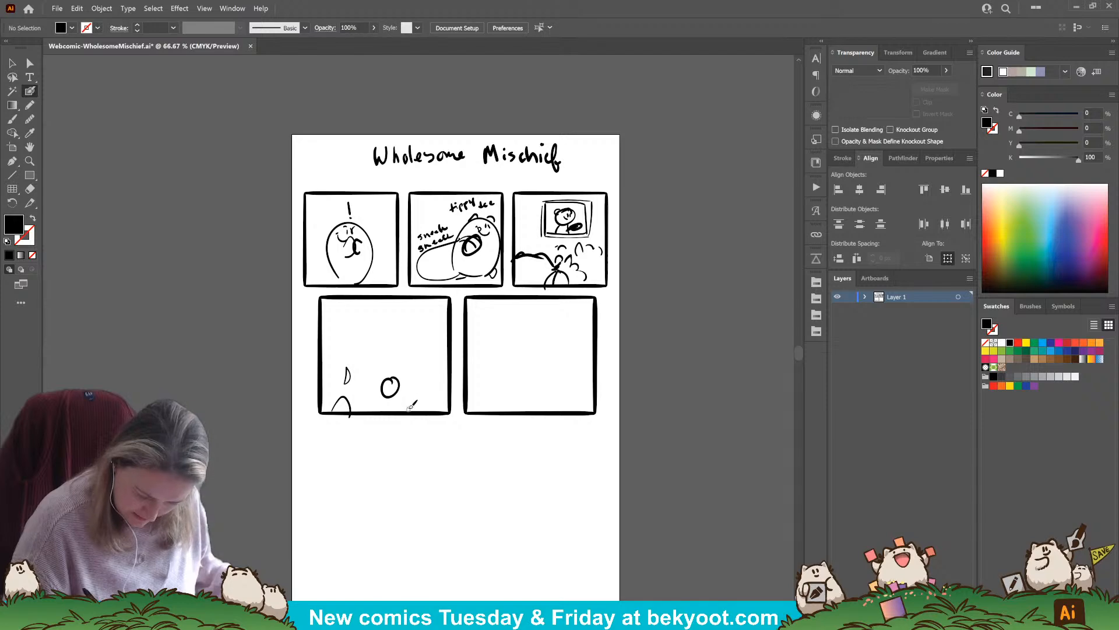
Sketch a puffy bush in the fourth panel's lower right corner and a spiky winged shape with motion marks above it
{"action": "key", "text": "shift+x"}
{"action": "mouse_move", "coordinate": [404, 407]}
{"action": "left_mouse_down"}
{"action": "mouse_move", "coordinate": [443, 375]}
{"action": "mouse_move", "coordinate": [424, 407]}
{"action": "mouse_move", "coordinate": [454, 394]}
{"action": "left_mouse_up"}
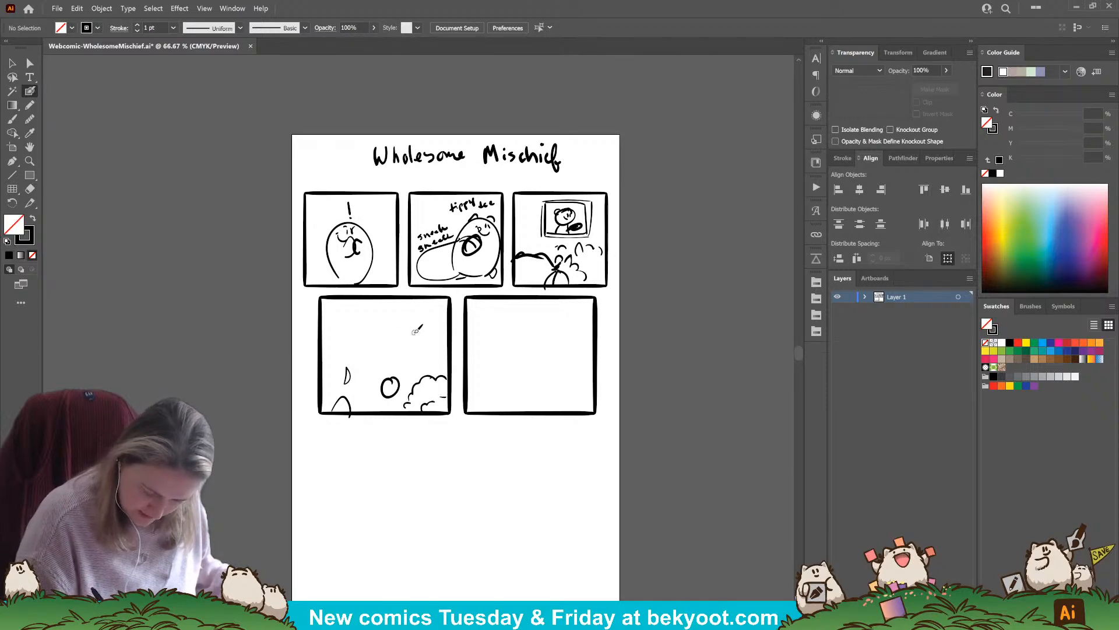
{"action": "mouse_move", "coordinate": [416, 330]}
{"action": "left_mouse_down"}
{"action": "mouse_move", "coordinate": [424, 319]}
{"action": "mouse_move", "coordinate": [437, 337]}
{"action": "mouse_move", "coordinate": [403, 358]}
{"action": "mouse_move", "coordinate": [411, 366]}
{"action": "mouse_move", "coordinate": [437, 349]}
{"action": "left_mouse_up"}
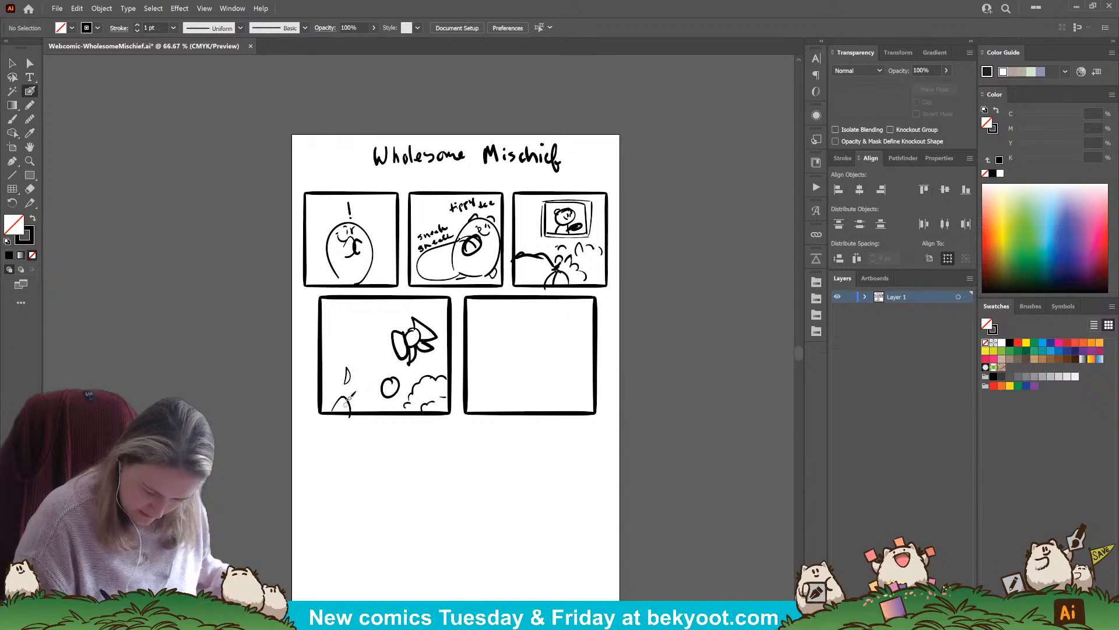
{"action": "left_click_drag", "start_coordinate": [409, 411], "coordinate": [394, 414]}
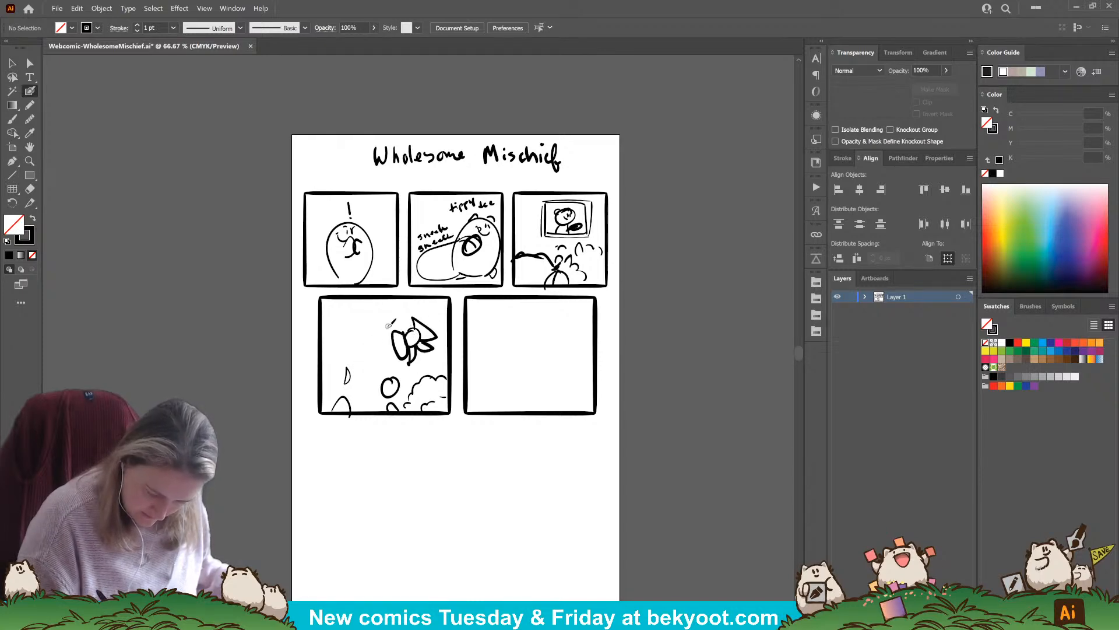
{"action": "left_click_drag", "start_coordinate": [424, 314], "coordinate": [433, 319]}
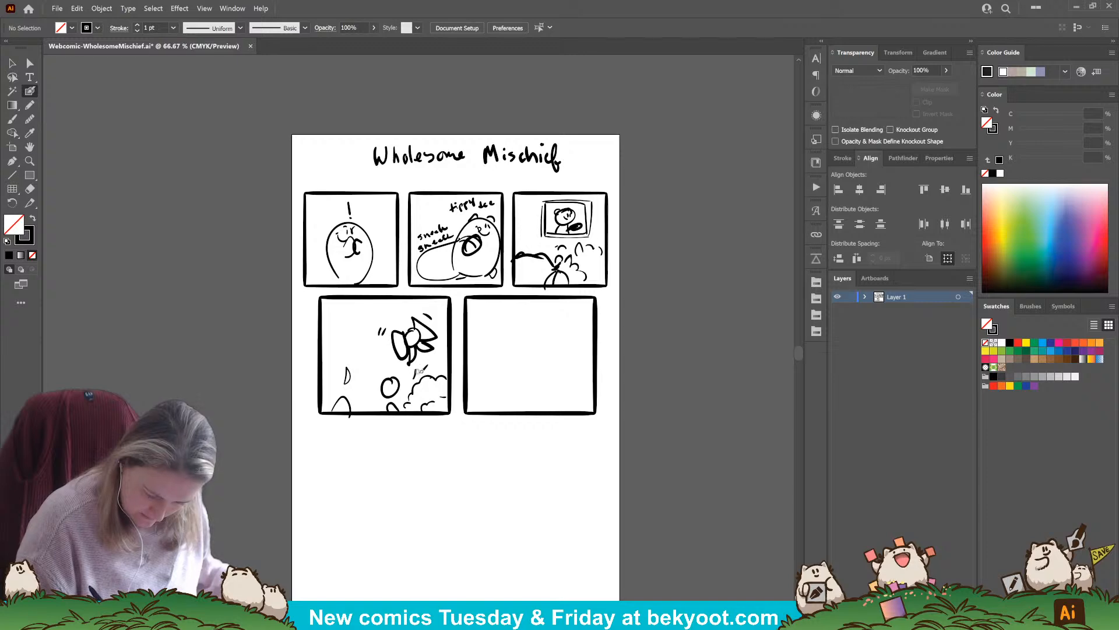
Add a small flying ball with motion lines, a wavy line across the fourth panel and small accent marks near its lower edge
{"action": "mouse_move", "coordinate": [343, 351]}
{"action": "left_mouse_down"}
{"action": "mouse_move", "coordinate": [334, 367]}
{"action": "mouse_move", "coordinate": [360, 348]}
{"action": "mouse_move", "coordinate": [343, 322]}
{"action": "left_mouse_up"}
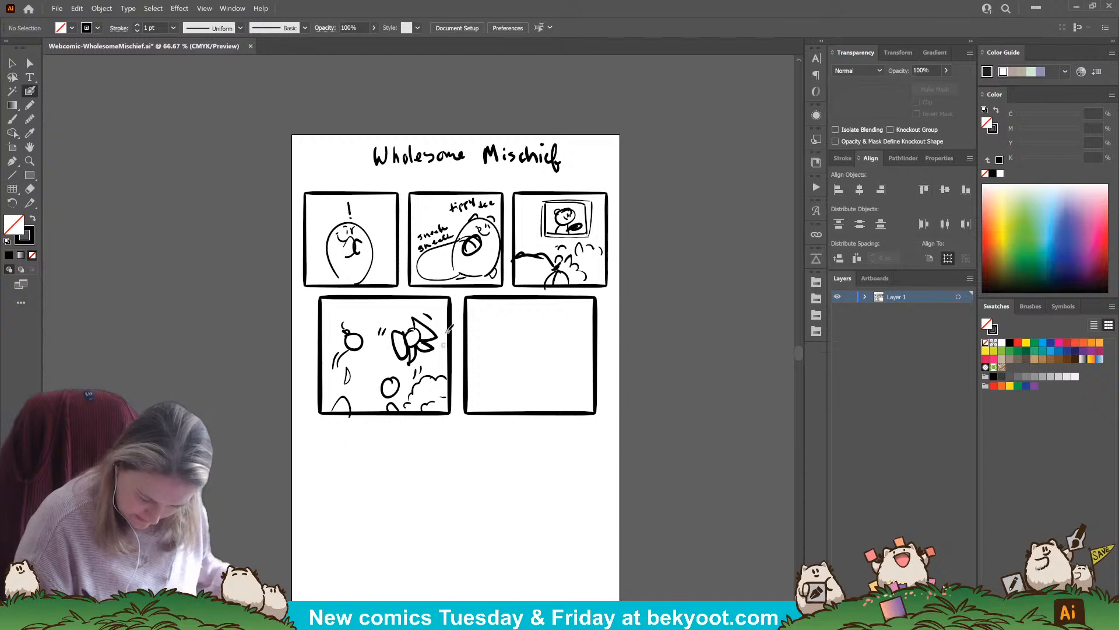
{"action": "mouse_move", "coordinate": [325, 396]}
{"action": "left_mouse_down"}
{"action": "mouse_move", "coordinate": [358, 393]}
{"action": "mouse_move", "coordinate": [374, 363]}
{"action": "mouse_move", "coordinate": [444, 362]}
{"action": "left_mouse_up"}
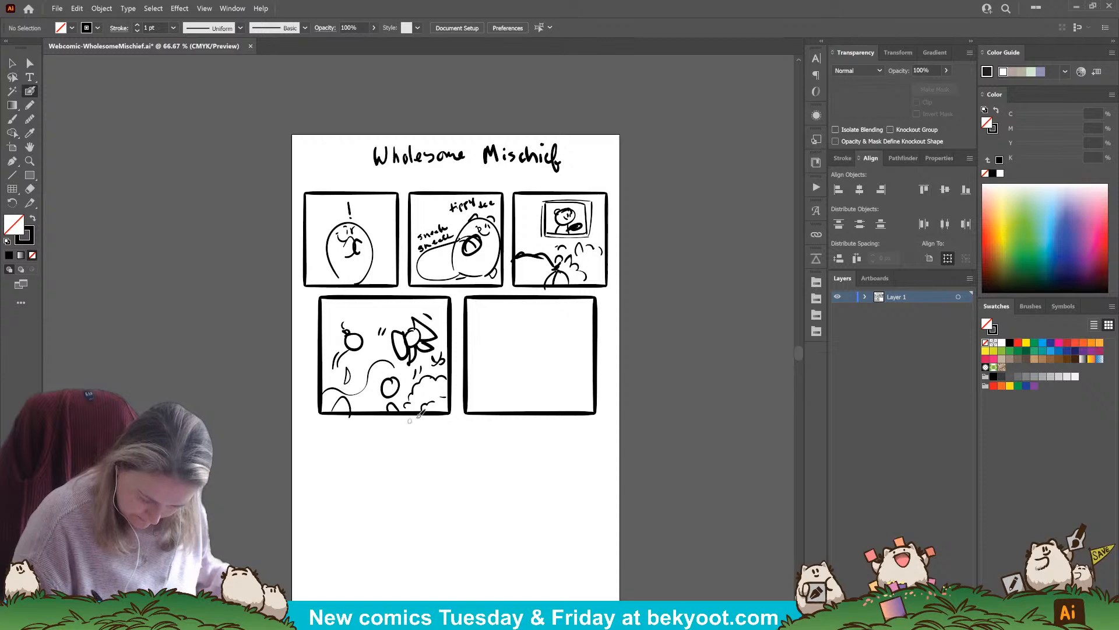
{"action": "left_click_drag", "start_coordinate": [376, 401], "coordinate": [355, 405]}
{"action": "left_click_drag", "start_coordinate": [356, 400], "coordinate": [358, 405]}
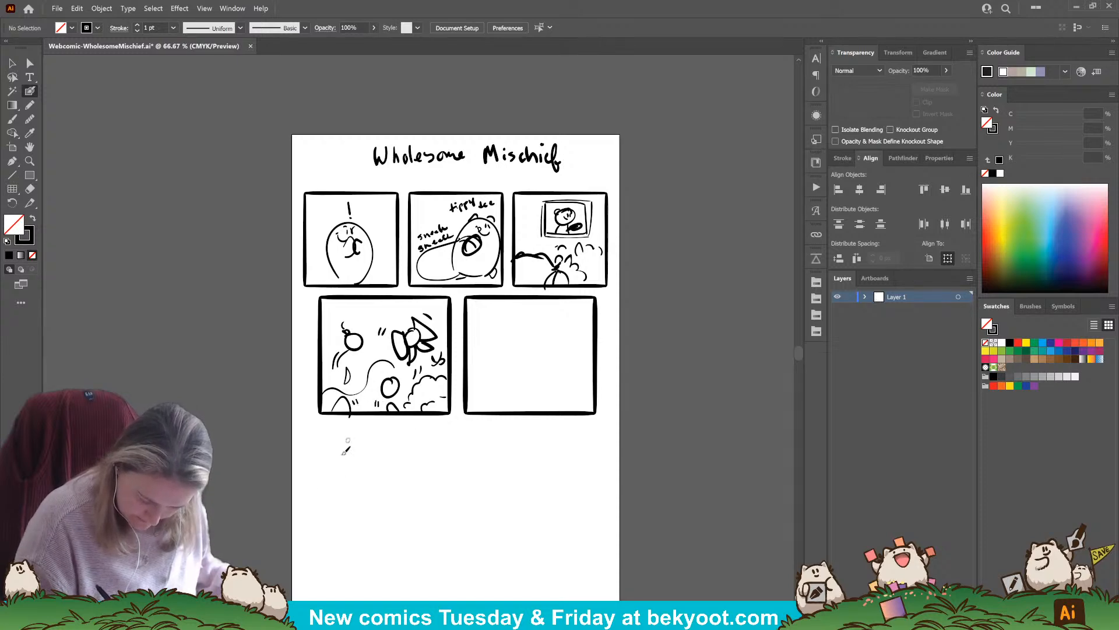
{"action": "left_click_drag", "start_coordinate": [507, 412], "coordinate": [475, 405]}
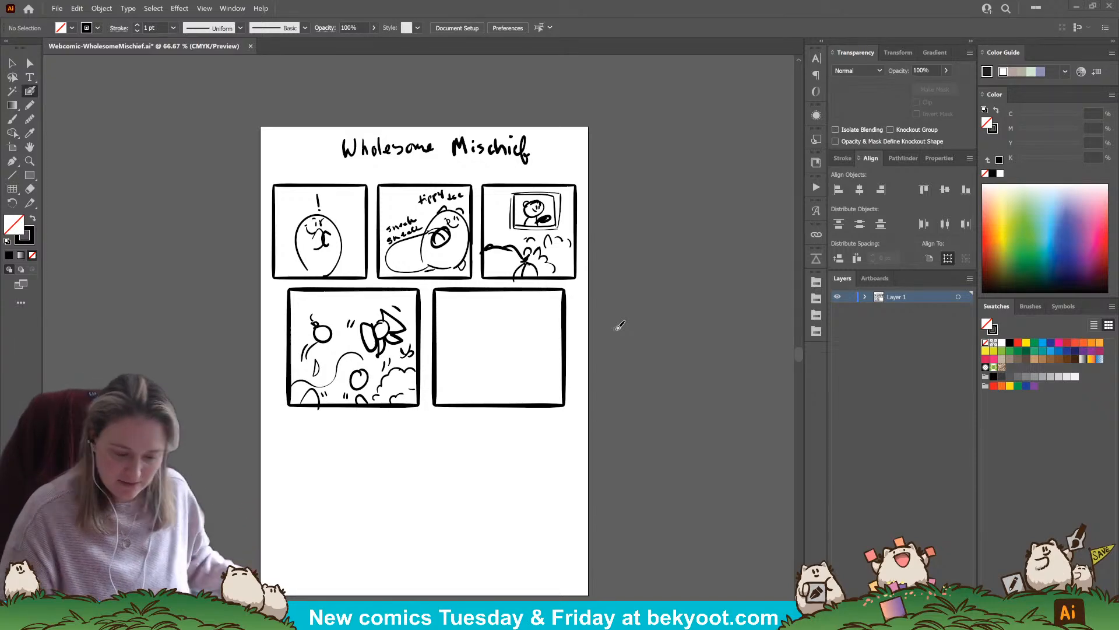
{"action": "left_click", "coordinate": [12, 63]}
{"action": "left_click_drag", "start_coordinate": [414, 440], "coordinate": [436, 405]}
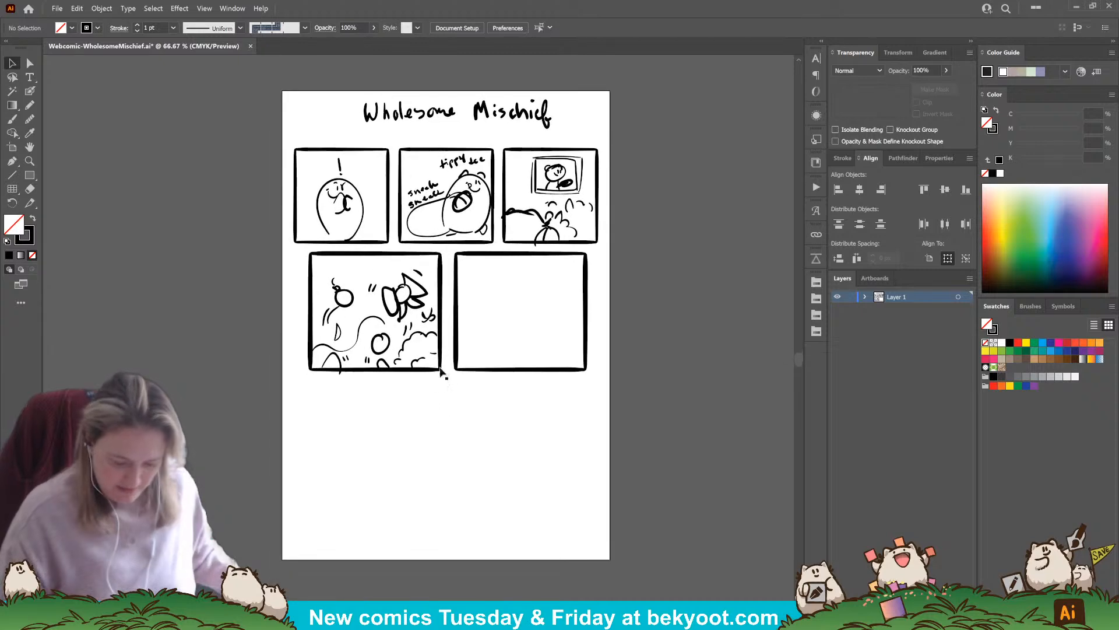
{"action": "left_click", "coordinate": [29, 91]}
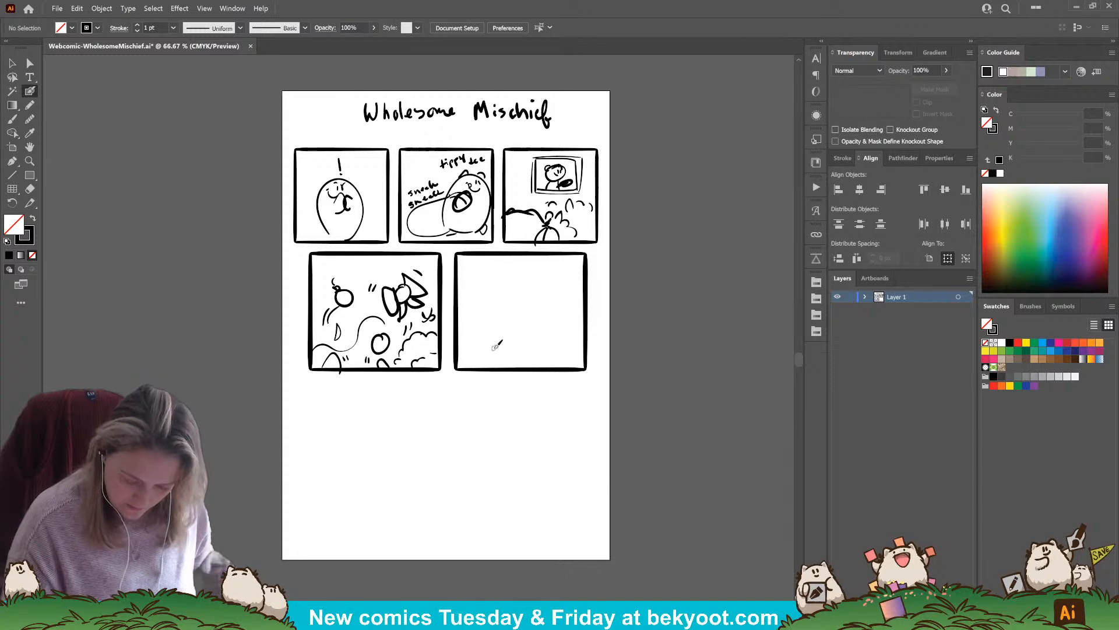
{"action": "mouse_move", "coordinate": [459, 301]}
{"action": "left_mouse_down"}
{"action": "mouse_move", "coordinate": [492, 306]}
{"action": "mouse_move", "coordinate": [483, 321]}
{"action": "mouse_move", "coordinate": [528, 256]}
{"action": "mouse_move", "coordinate": [478, 283]}
{"action": "mouse_move", "coordinate": [476, 315]}
{"action": "left_mouse_up"}
{"action": "key", "text": "ctrl+z"}
{"action": "mouse_move", "coordinate": [478, 270]}
{"action": "left_mouse_down"}
{"action": "mouse_move", "coordinate": [512, 268]}
{"action": "mouse_move", "coordinate": [491, 302]}
{"action": "left_mouse_up"}
{"action": "key", "text": "ctrl+z"}
Sketch a bear's head with ears, face and a V-shaped mark beneath it in the fifth panel, plus an arc across the panel's upper left corner
{"action": "key", "text": "ctrl+z"}
{"action": "mouse_move", "coordinate": [567, 318]}
{"action": "left_mouse_down"}
{"action": "mouse_move", "coordinate": [517, 314]}
{"action": "mouse_move", "coordinate": [566, 330]}
{"action": "mouse_move", "coordinate": [535, 297]}
{"action": "mouse_move", "coordinate": [543, 340]}
{"action": "mouse_move", "coordinate": [532, 320]}
{"action": "left_mouse_up"}
{"action": "mouse_move", "coordinate": [537, 314]}
{"action": "left_mouse_down"}
{"action": "mouse_move", "coordinate": [519, 308]}
{"action": "mouse_move", "coordinate": [567, 309]}
{"action": "mouse_move", "coordinate": [535, 332]}
{"action": "left_mouse_up"}
{"action": "key", "text": "ctrl+z"}
{"action": "key", "text": "ctrl+z"}
{"action": "key", "text": "ctrl+z"}
{"action": "mouse_move", "coordinate": [542, 350]}
{"action": "left_mouse_down"}
{"action": "mouse_move", "coordinate": [519, 357]}
{"action": "mouse_move", "coordinate": [555, 349]}
{"action": "left_mouse_up"}
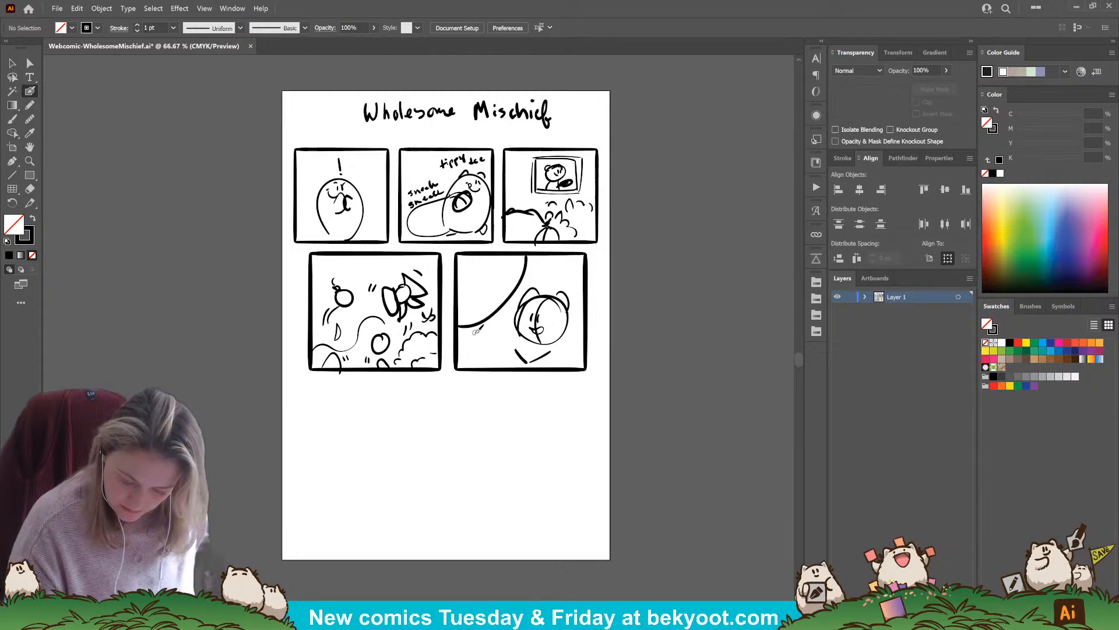
Try an L-shaped outline inside the fifth panel's corner arc and a short stroke above the bear's head
{"action": "mouse_move", "coordinate": [472, 266]}
{"action": "left_mouse_down"}
{"action": "mouse_move", "coordinate": [471, 326]}
{"action": "mouse_move", "coordinate": [496, 269]}
{"action": "mouse_move", "coordinate": [513, 268]}
{"action": "left_mouse_up"}
{"action": "mouse_move", "coordinate": [482, 315]}
{"action": "left_mouse_down"}
{"action": "mouse_move", "coordinate": [505, 290]}
{"action": "mouse_move", "coordinate": [485, 303]}
{"action": "mouse_move", "coordinate": [491, 313]}
{"action": "left_mouse_up"}
{"action": "key", "text": "ctrl+z"}
{"action": "key", "text": "ctrl+z"}
{"action": "key", "text": "ctrl+z"}
{"action": "key", "text": "ctrl+z"}
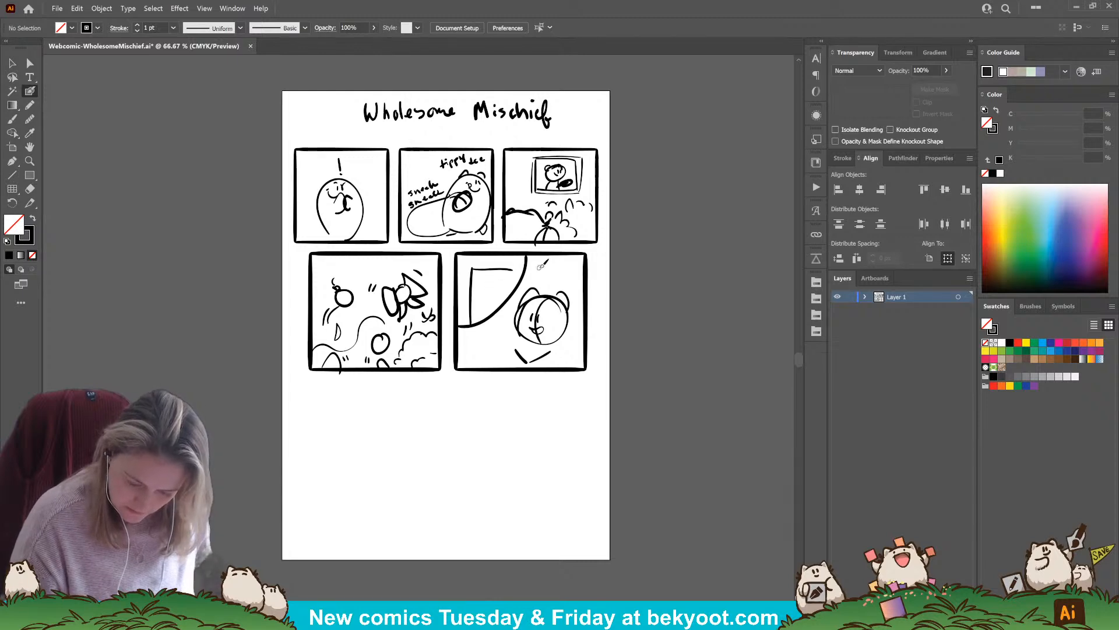
{"action": "left_click_drag", "start_coordinate": [540, 264], "coordinate": [549, 266]}
{"action": "key", "text": "ctrl+z"}
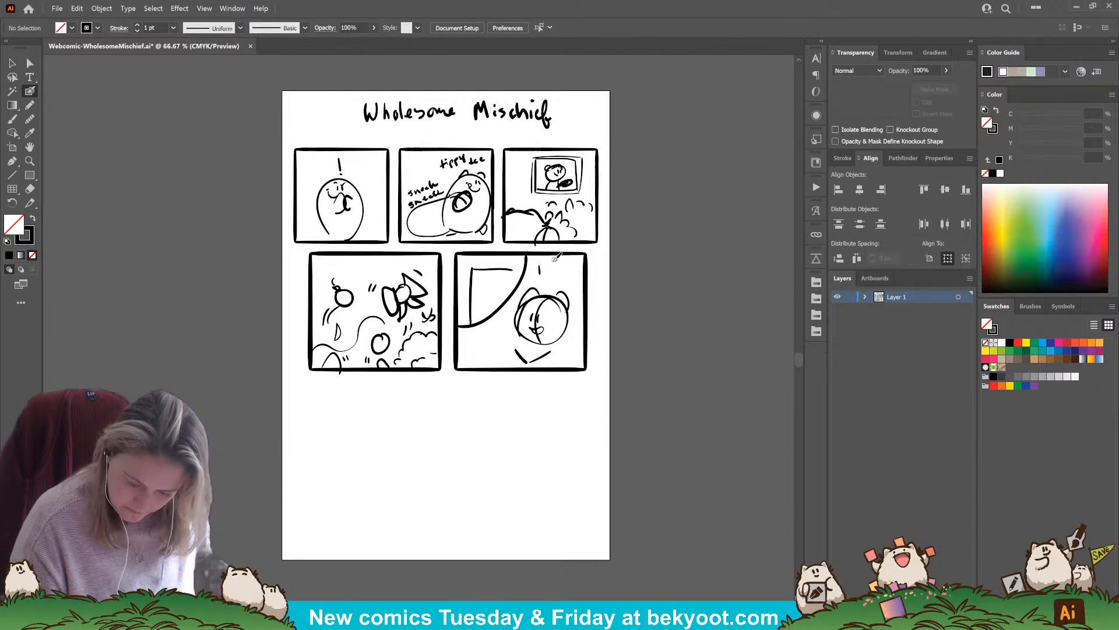
Letter "Ding Dong!" below the fifth panel's corner arc and delete the L-shaped outline inside the arc
{"action": "mouse_move", "coordinate": [470, 334]}
{"action": "left_mouse_down"}
{"action": "mouse_move", "coordinate": [486, 337]}
{"action": "mouse_move", "coordinate": [470, 347]}
{"action": "mouse_move", "coordinate": [505, 328]}
{"action": "mouse_move", "coordinate": [487, 346]}
{"action": "mouse_move", "coordinate": [505, 345]}
{"action": "left_mouse_up"}
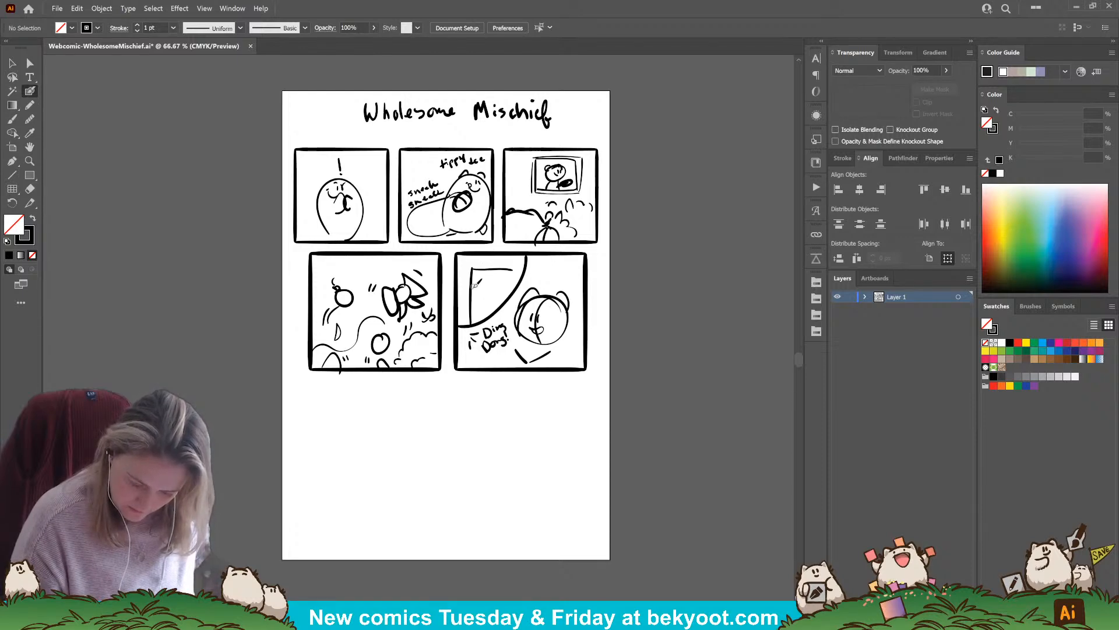
{"action": "left_click", "coordinate": [473, 268], "text": "ctrl"}
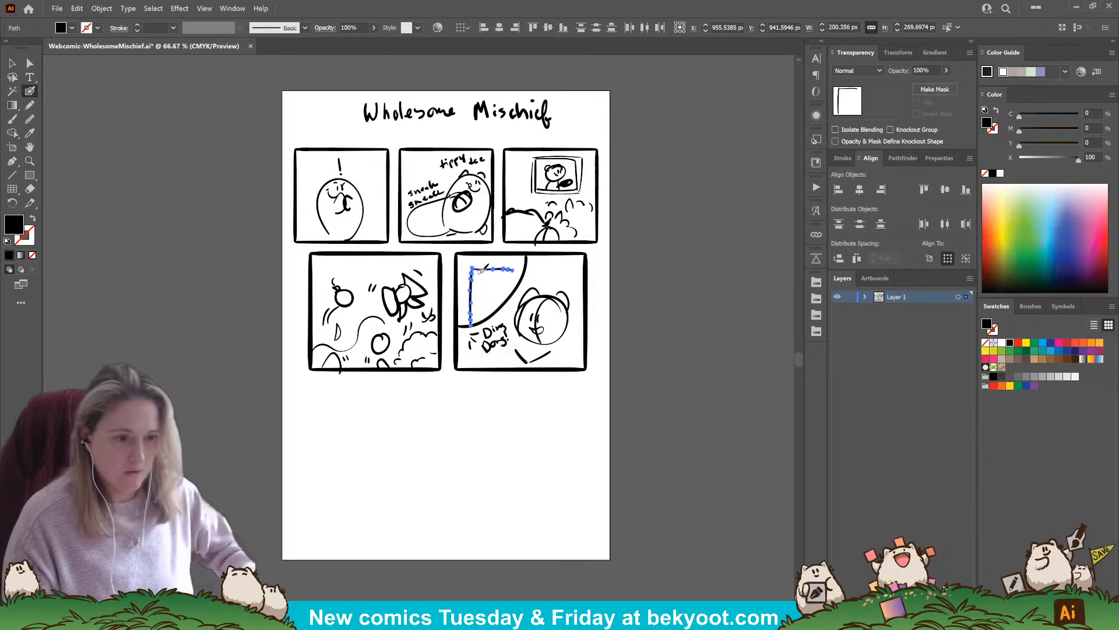
{"action": "key", "text": "Delete"}
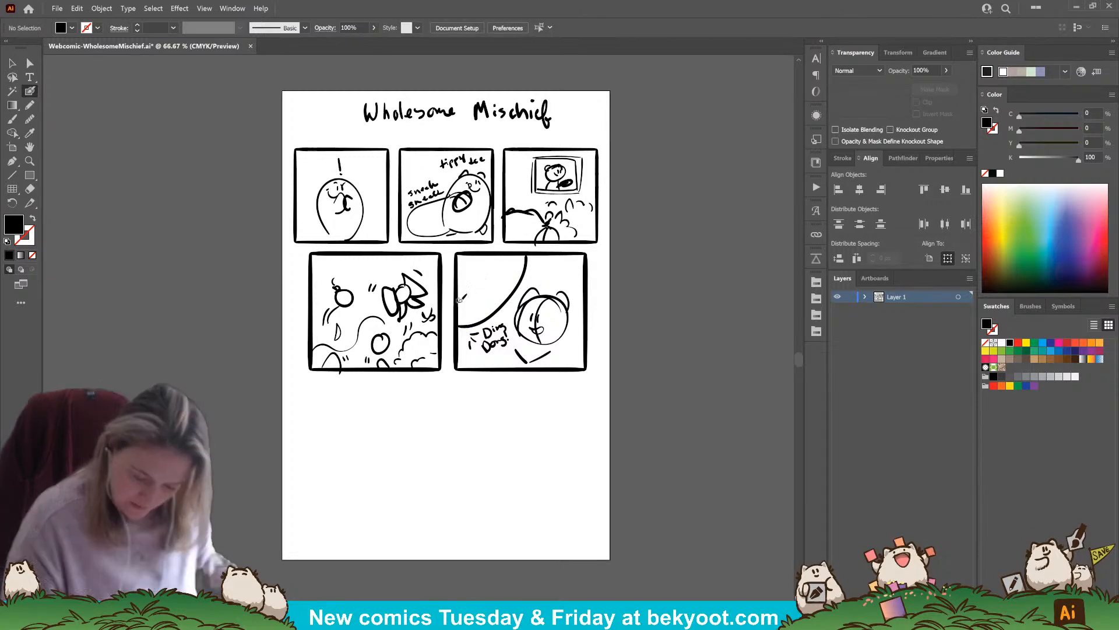
Sketch a small character against straight wall lines inside the fifth panel's corner arc and letter "Press" beside it
{"action": "mouse_move", "coordinate": [465, 303]}
{"action": "left_mouse_down"}
{"action": "mouse_move", "coordinate": [492, 302]}
{"action": "mouse_move", "coordinate": [490, 254]}
{"action": "left_mouse_up"}
{"action": "mouse_move", "coordinate": [501, 301]}
{"action": "left_mouse_down"}
{"action": "mouse_move", "coordinate": [478, 282]}
{"action": "mouse_move", "coordinate": [470, 310]}
{"action": "mouse_move", "coordinate": [491, 284]}
{"action": "mouse_move", "coordinate": [476, 285]}
{"action": "mouse_move", "coordinate": [471, 317]}
{"action": "left_mouse_up"}
{"action": "key", "text": "ctrl+z"}
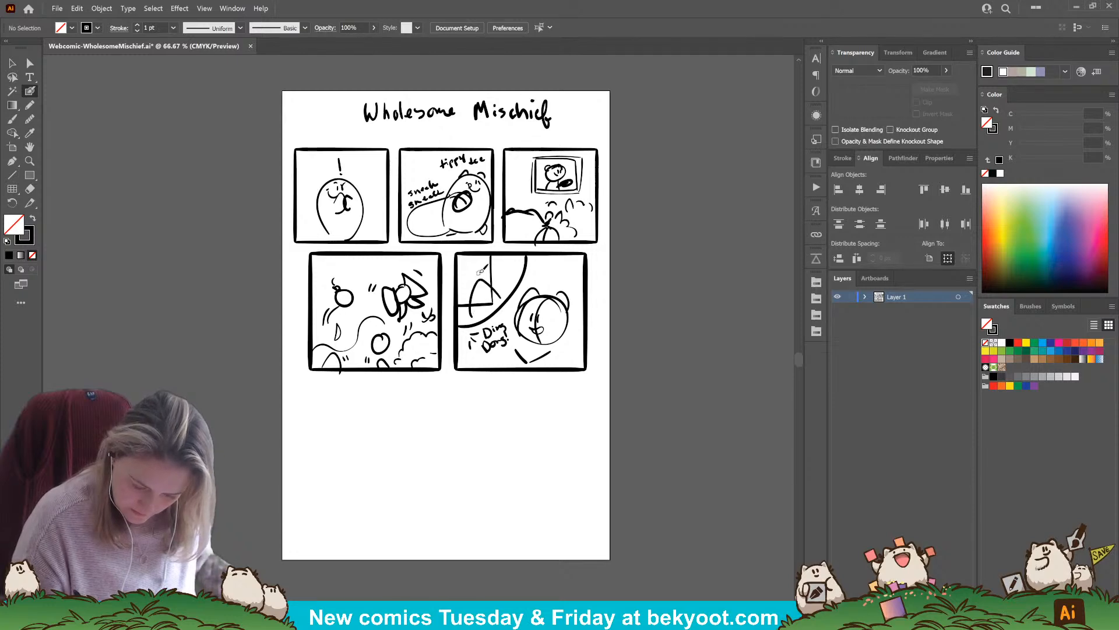
{"action": "mouse_move", "coordinate": [481, 275]}
{"action": "left_mouse_down"}
{"action": "mouse_move", "coordinate": [468, 267]}
{"action": "mouse_move", "coordinate": [482, 284]}
{"action": "mouse_move", "coordinate": [478, 264]}
{"action": "left_mouse_up"}
{"action": "left_click_drag", "start_coordinate": [485, 262], "coordinate": [511, 272]}
{"action": "left_click_drag", "start_coordinate": [518, 266], "coordinate": [514, 271]}
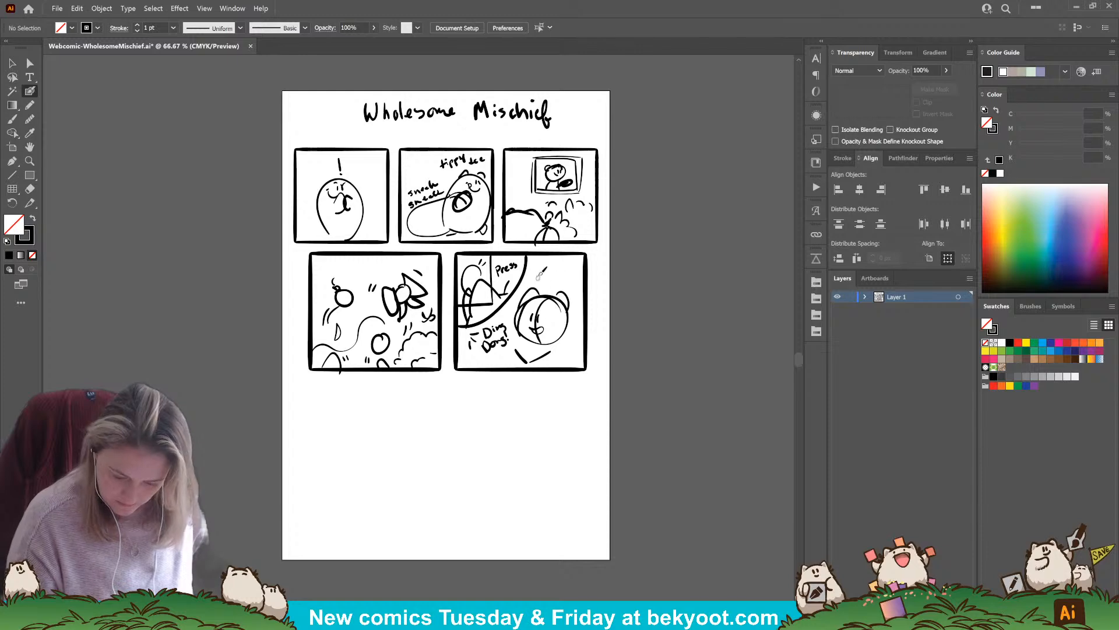
Letter the line "Who could that be?" above the bear's head in the fifth panel
{"action": "mouse_move", "coordinate": [536, 268]}
{"action": "left_mouse_down"}
{"action": "mouse_move", "coordinate": [586, 257]}
{"action": "mouse_move", "coordinate": [554, 278]}
{"action": "mouse_move", "coordinate": [575, 276]}
{"action": "left_mouse_up"}
{"action": "left_click_drag", "start_coordinate": [577, 268], "coordinate": [566, 276]}
{"action": "left_click", "coordinate": [580, 276]}
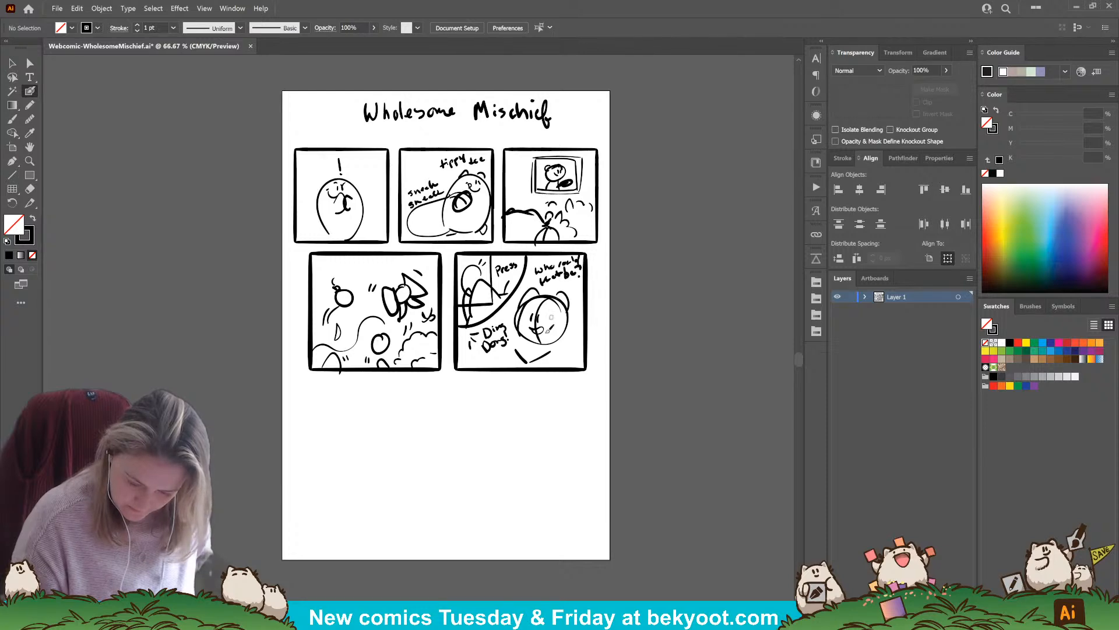
Sketch a standing bear with a round head, ears, face, round body and legs in the blank area beneath the second row
{"action": "left_click_drag", "start_coordinate": [399, 510], "coordinate": [484, 464]}
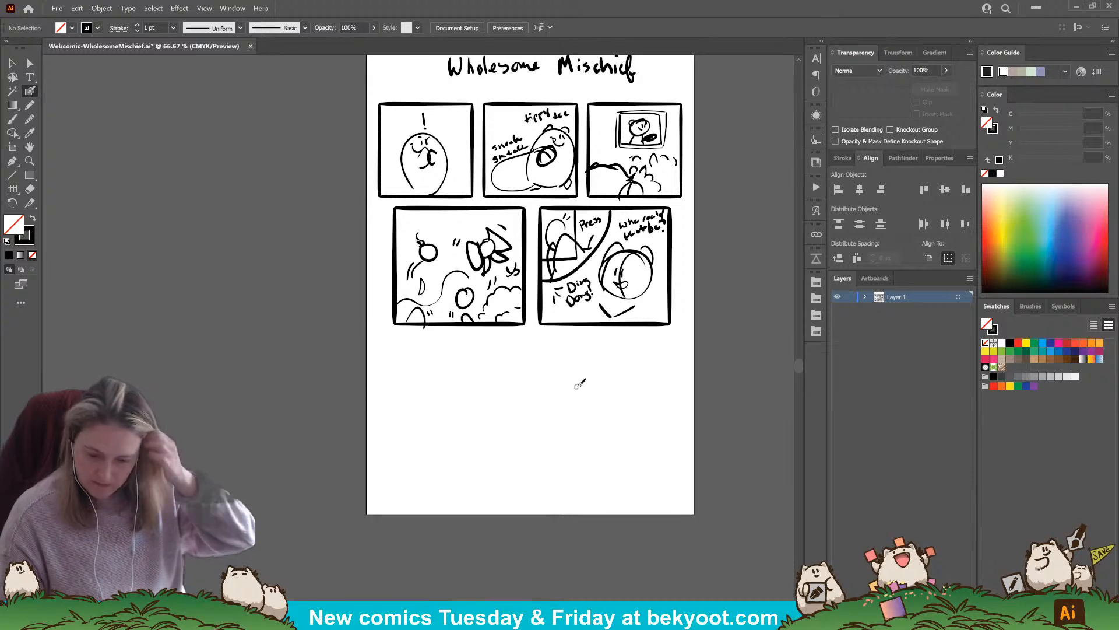
{"action": "left_click_drag", "start_coordinate": [622, 313], "coordinate": [612, 318]}
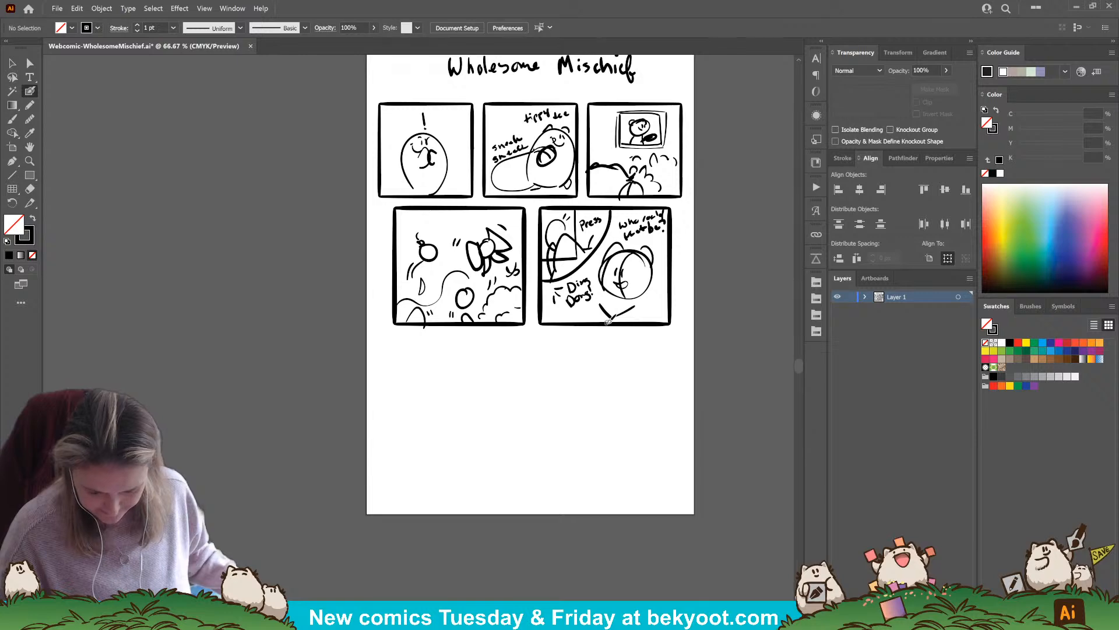
{"action": "mouse_move", "coordinate": [544, 356]}
{"action": "left_mouse_down"}
{"action": "mouse_move", "coordinate": [515, 353]}
{"action": "mouse_move", "coordinate": [537, 348]}
{"action": "mouse_move", "coordinate": [527, 397]}
{"action": "mouse_move", "coordinate": [520, 369]}
{"action": "mouse_move", "coordinate": [543, 381]}
{"action": "mouse_move", "coordinate": [525, 375]}
{"action": "mouse_move", "coordinate": [521, 347]}
{"action": "mouse_move", "coordinate": [561, 354]}
{"action": "left_mouse_up"}
{"action": "left_click_drag", "start_coordinate": [546, 396], "coordinate": [548, 410]}
{"action": "mouse_move", "coordinate": [528, 388]}
{"action": "left_mouse_down"}
{"action": "mouse_move", "coordinate": [549, 440]}
{"action": "mouse_move", "coordinate": [553, 390]}
{"action": "mouse_move", "coordinate": [577, 400]}
{"action": "left_mouse_up"}
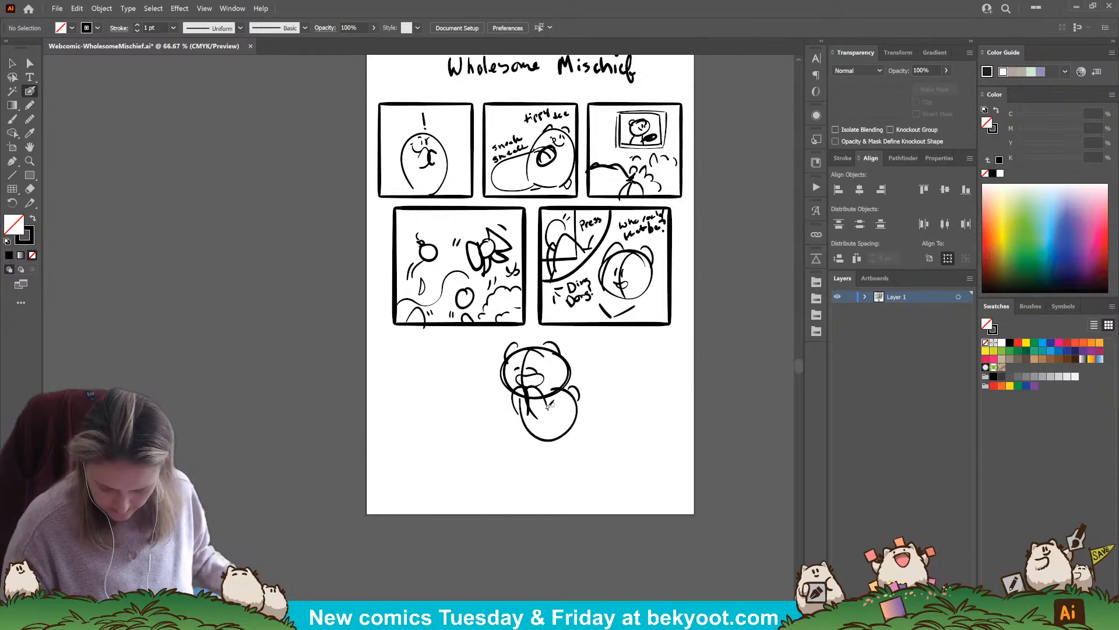
{"action": "mouse_move", "coordinate": [525, 429]}
{"action": "left_mouse_down"}
{"action": "mouse_move", "coordinate": [533, 458]}
{"action": "mouse_move", "coordinate": [564, 459]}
{"action": "left_mouse_up"}
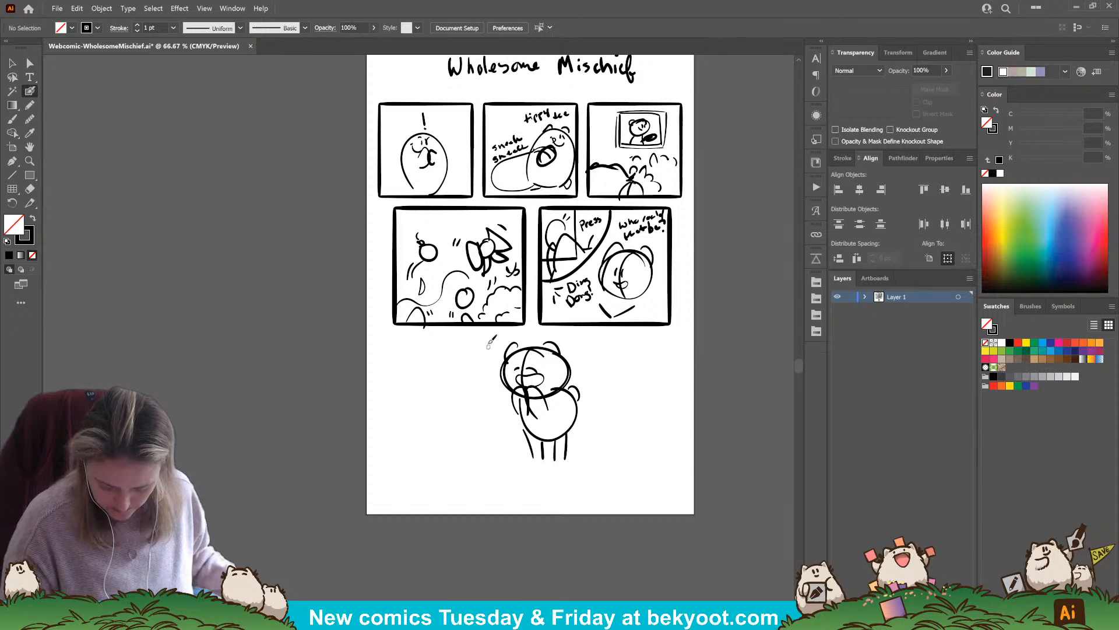
Select the whole standing bear sketch and scale it down to about 367 by 549 px
{"action": "left_click_drag", "start_coordinate": [484, 348], "coordinate": [596, 445]}
{"action": "left_click_drag", "start_coordinate": [580, 342], "coordinate": [571, 355]}
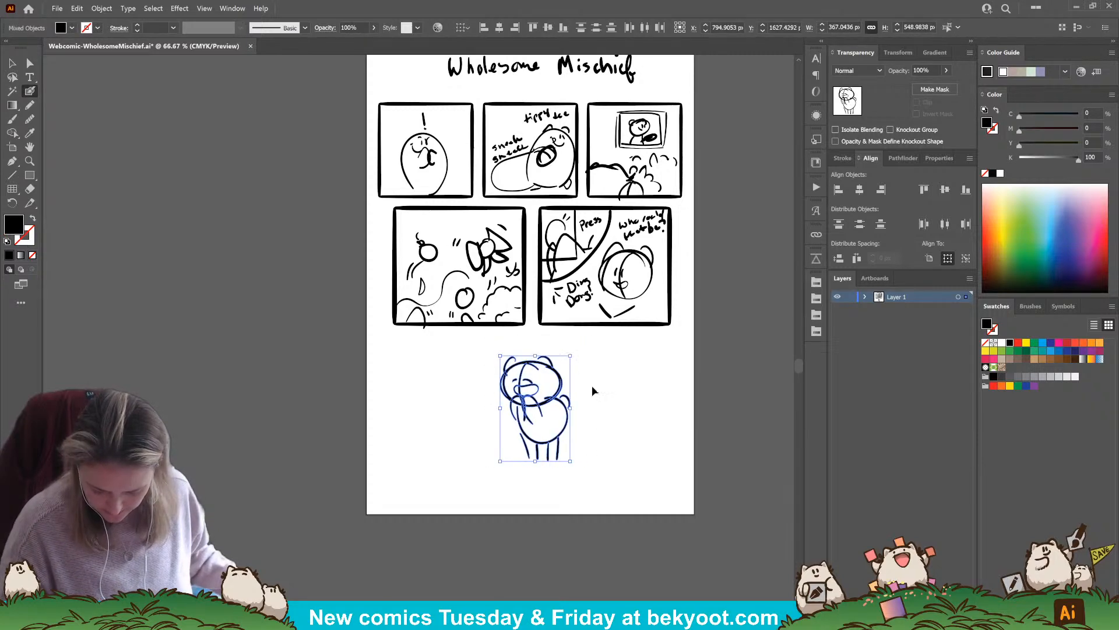
{"action": "left_click", "coordinate": [592, 391], "text": "ctrl"}
Draw a rectangular doorway frame around the standing bear, undoing the first narrow attempt and redrawing it wider
{"action": "mouse_move", "coordinate": [492, 350]}
{"action": "left_mouse_down"}
{"action": "mouse_move", "coordinate": [499, 410]}
{"action": "mouse_move", "coordinate": [494, 348]}
{"action": "mouse_move", "coordinate": [562, 345]}
{"action": "mouse_move", "coordinate": [569, 443]}
{"action": "left_mouse_up"}
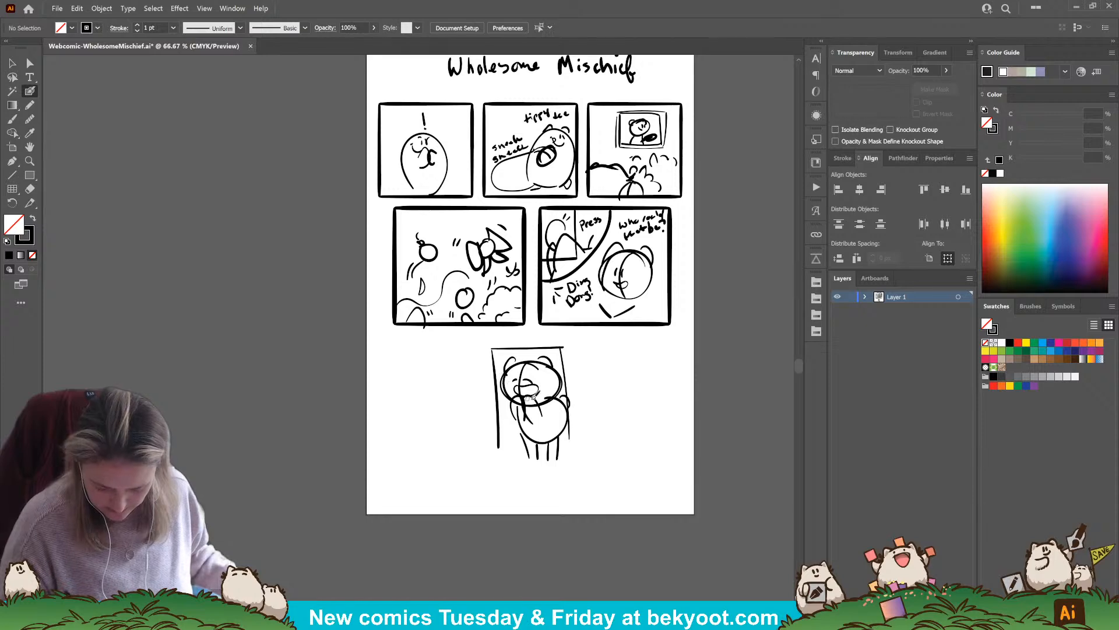
{"action": "key", "text": "ctrl+z"}
{"action": "key", "text": "ctrl+z"}
{"action": "key", "text": "ctrl+z"}
{"action": "key", "text": "shift+x"}
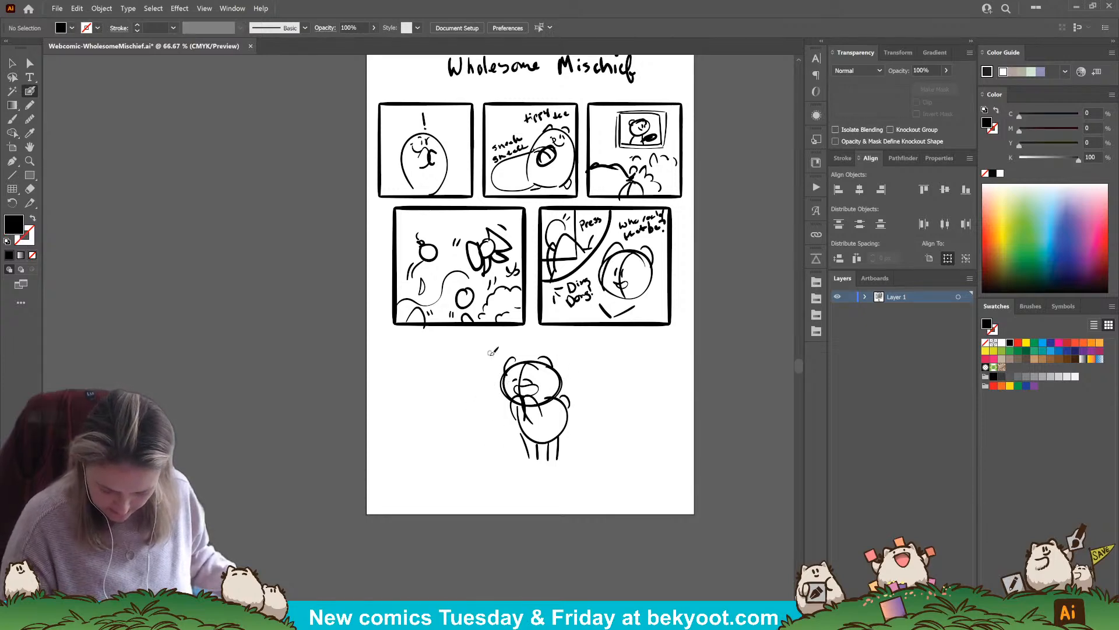
{"action": "mouse_move", "coordinate": [493, 349]}
{"action": "left_mouse_down"}
{"action": "mouse_move", "coordinate": [493, 447]}
{"action": "mouse_move", "coordinate": [517, 345]}
{"action": "mouse_move", "coordinate": [572, 344]}
{"action": "mouse_move", "coordinate": [580, 449]}
{"action": "left_mouse_up"}
{"action": "key", "text": "shift+x"}
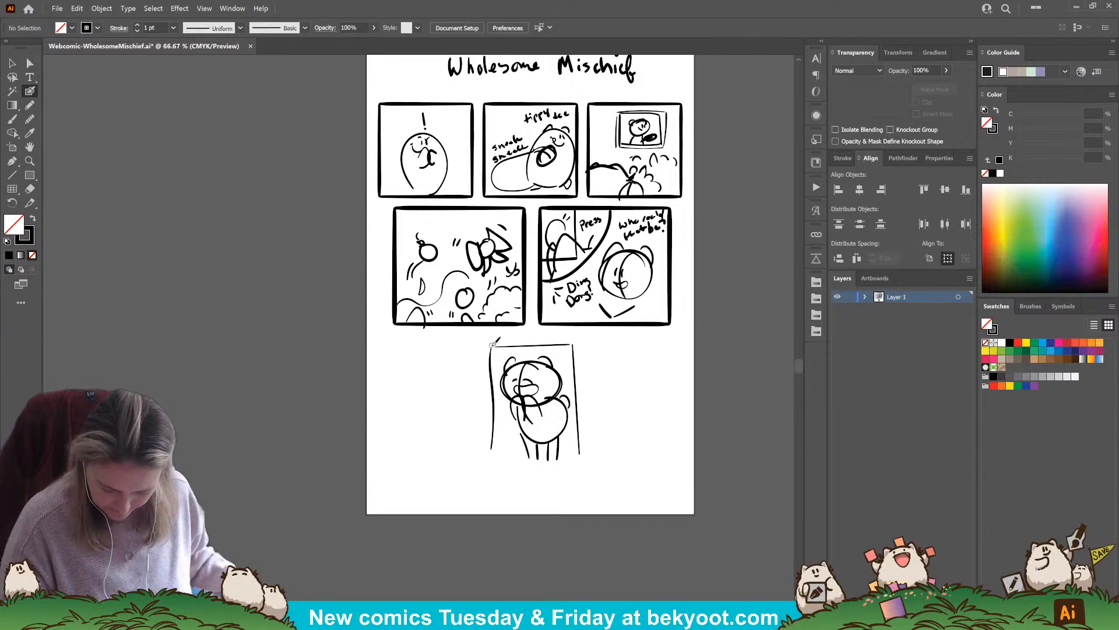
Sketch two curved, stacked doorsteps beneath the bear's doorway
{"action": "mouse_move", "coordinate": [492, 457]}
{"action": "left_mouse_down"}
{"action": "mouse_move", "coordinate": [470, 466]}
{"action": "mouse_move", "coordinate": [584, 460]}
{"action": "mouse_move", "coordinate": [467, 477]}
{"action": "mouse_move", "coordinate": [489, 488]}
{"action": "mouse_move", "coordinate": [557, 481]}
{"action": "left_mouse_up"}
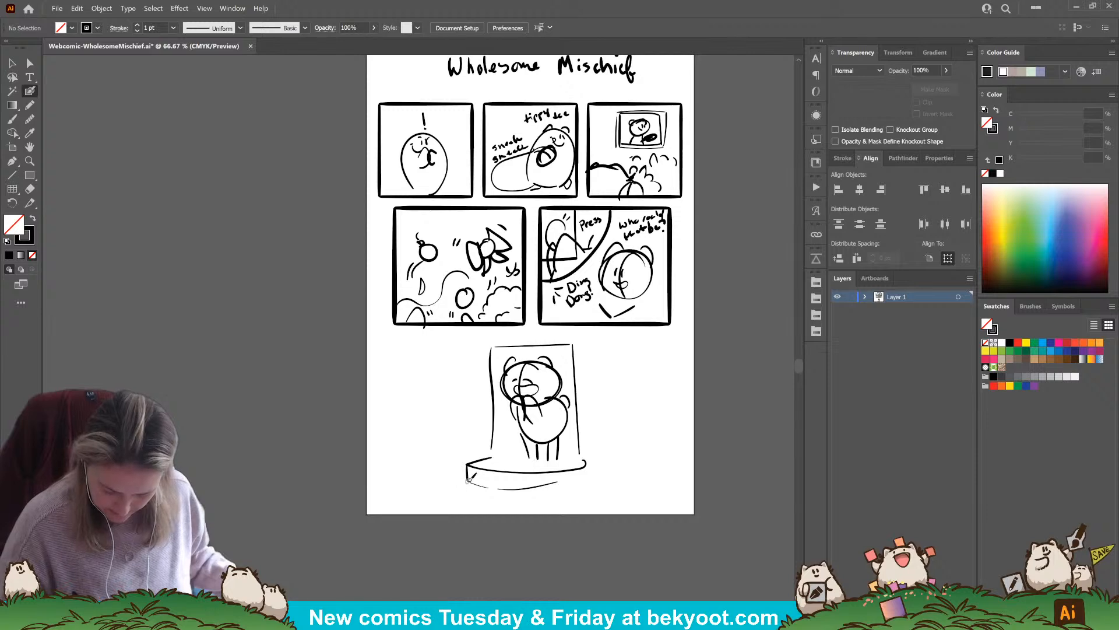
{"action": "mouse_move", "coordinate": [467, 474]}
{"action": "left_mouse_down"}
{"action": "mouse_move", "coordinate": [456, 479]}
{"action": "mouse_move", "coordinate": [476, 489]}
{"action": "mouse_move", "coordinate": [576, 492]}
{"action": "mouse_move", "coordinate": [459, 499]}
{"action": "mouse_move", "coordinate": [511, 502]}
{"action": "left_mouse_up"}
{"action": "key", "text": "ctrl+z"}
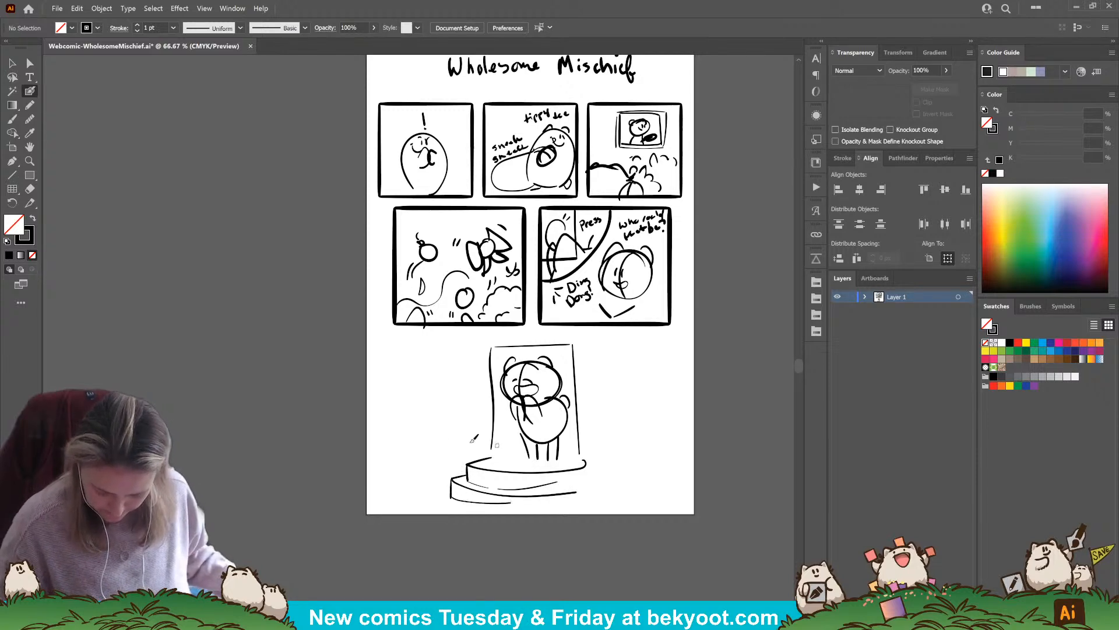
Outline a window to the right of the doorway running off the page edge, and add a short vertical line beside the third panel's window
{"action": "left_click_drag", "start_coordinate": [607, 348], "coordinate": [613, 430]}
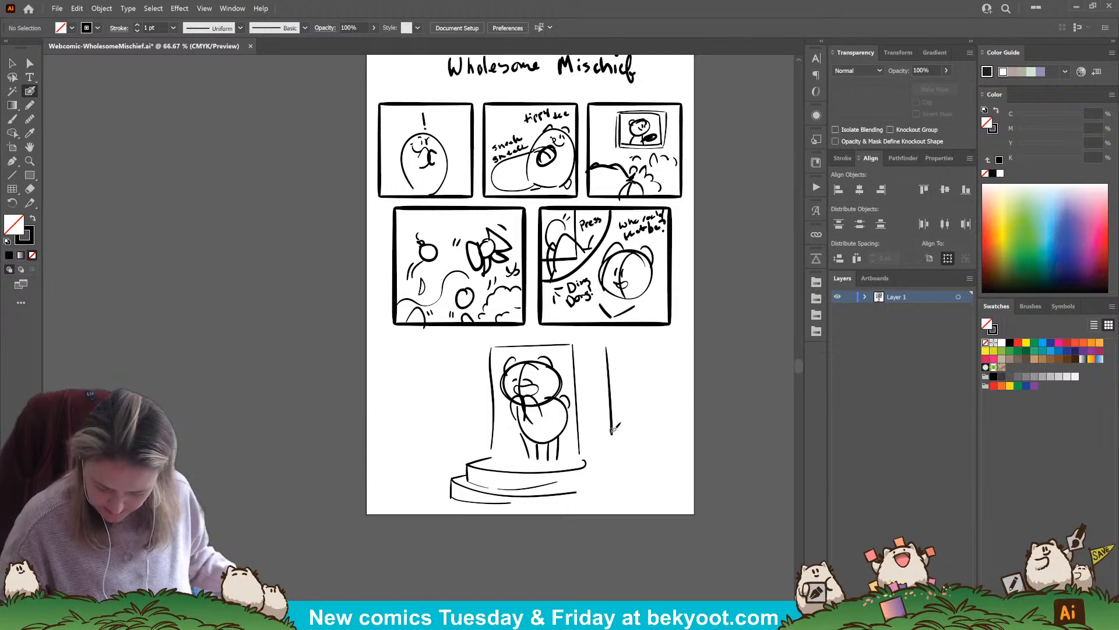
{"action": "left_click_drag", "start_coordinate": [612, 344], "coordinate": [618, 441]}
{"action": "key", "text": "ctrl+z"}
{"action": "key", "text": "ctrl+z"}
{"action": "mouse_move", "coordinate": [613, 340]}
{"action": "left_mouse_down"}
{"action": "mouse_move", "coordinate": [618, 425]}
{"action": "mouse_move", "coordinate": [702, 419]}
{"action": "left_mouse_up"}
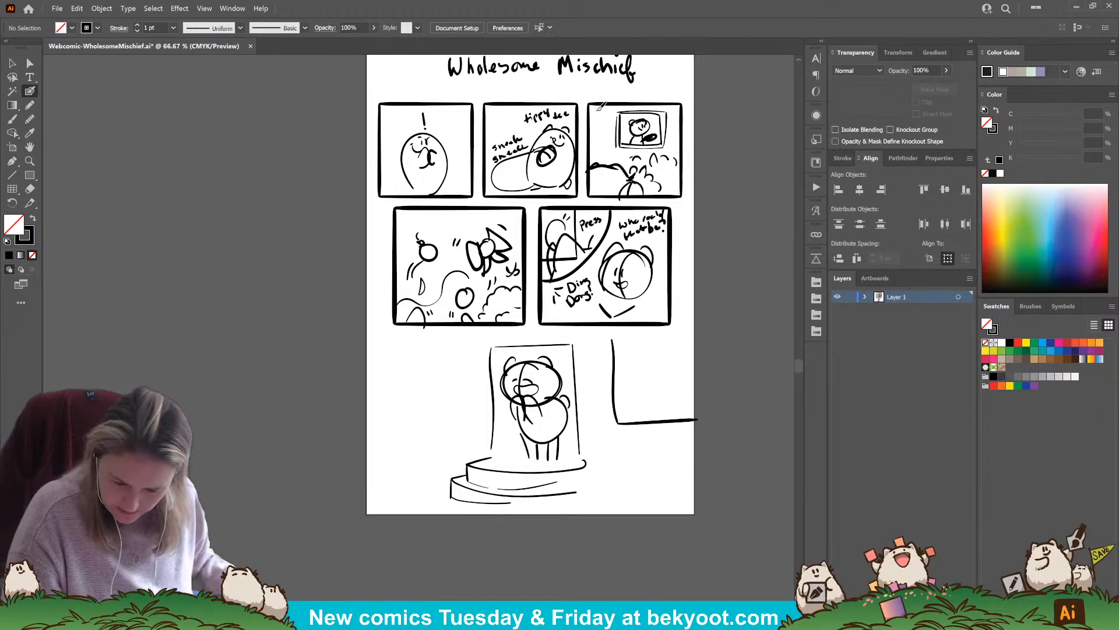
{"action": "left_click_drag", "start_coordinate": [600, 107], "coordinate": [605, 156]}
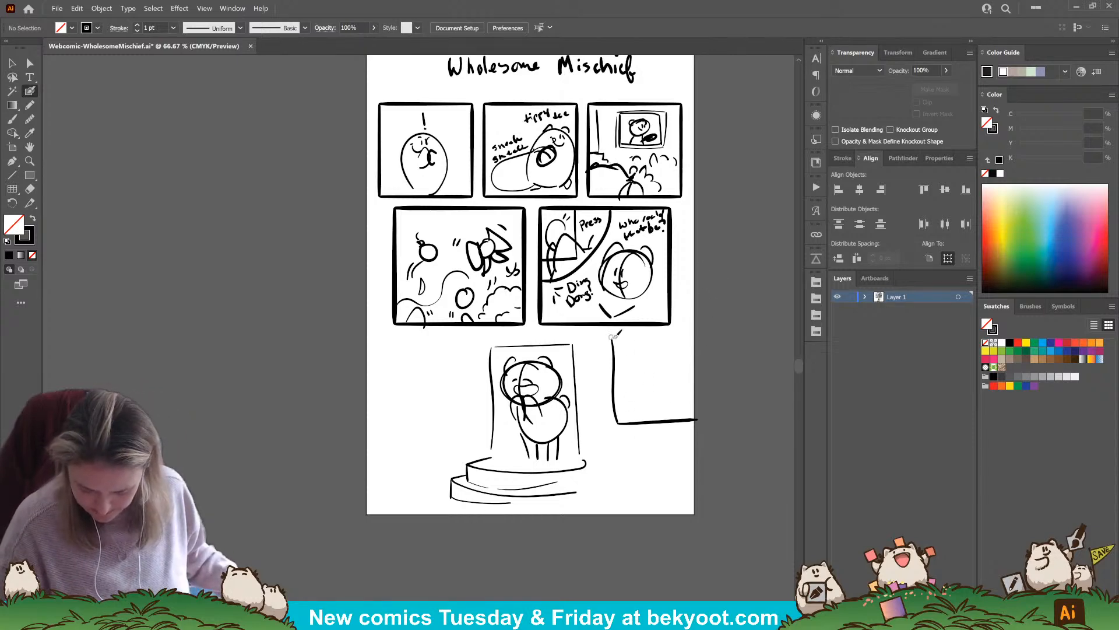
{"action": "left_click_drag", "start_coordinate": [615, 337], "coordinate": [701, 336]}
Sketch a wavy outline around the doorway, rounded shapes on both sides of the steps and a puffy bush with a rounded form below the window
{"action": "mouse_move", "coordinate": [586, 459]}
{"action": "left_mouse_down"}
{"action": "mouse_move", "coordinate": [602, 486]}
{"action": "mouse_move", "coordinate": [660, 433]}
{"action": "mouse_move", "coordinate": [698, 471]}
{"action": "left_mouse_up"}
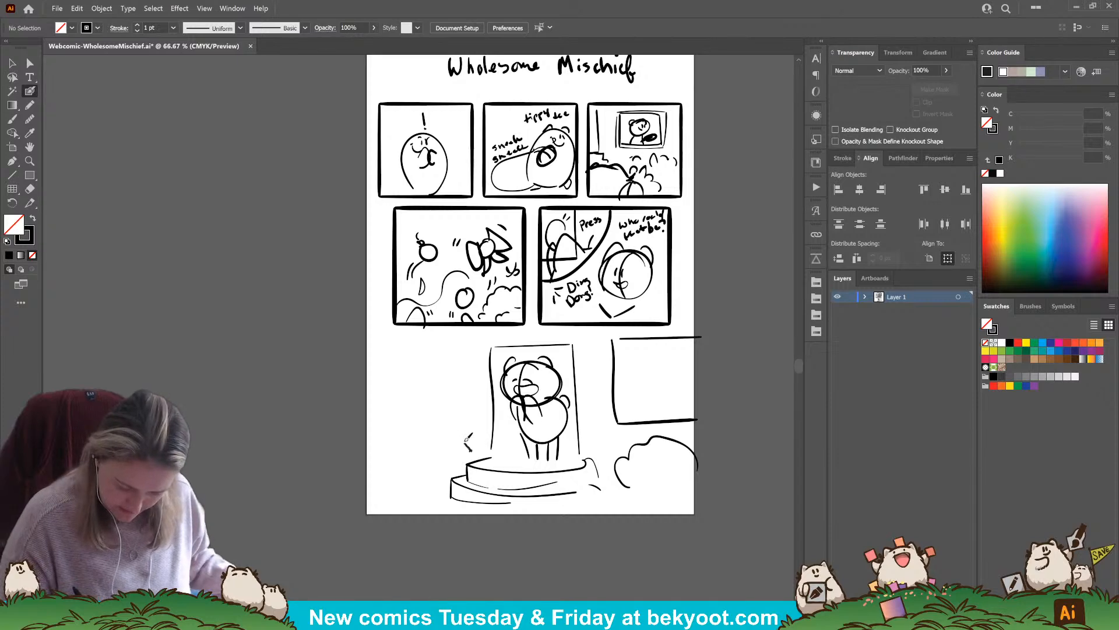
{"action": "mouse_move", "coordinate": [468, 448]}
{"action": "left_mouse_down"}
{"action": "mouse_move", "coordinate": [487, 343]}
{"action": "mouse_move", "coordinate": [533, 336]}
{"action": "mouse_move", "coordinate": [574, 343]}
{"action": "mouse_move", "coordinate": [601, 445]}
{"action": "left_mouse_up"}
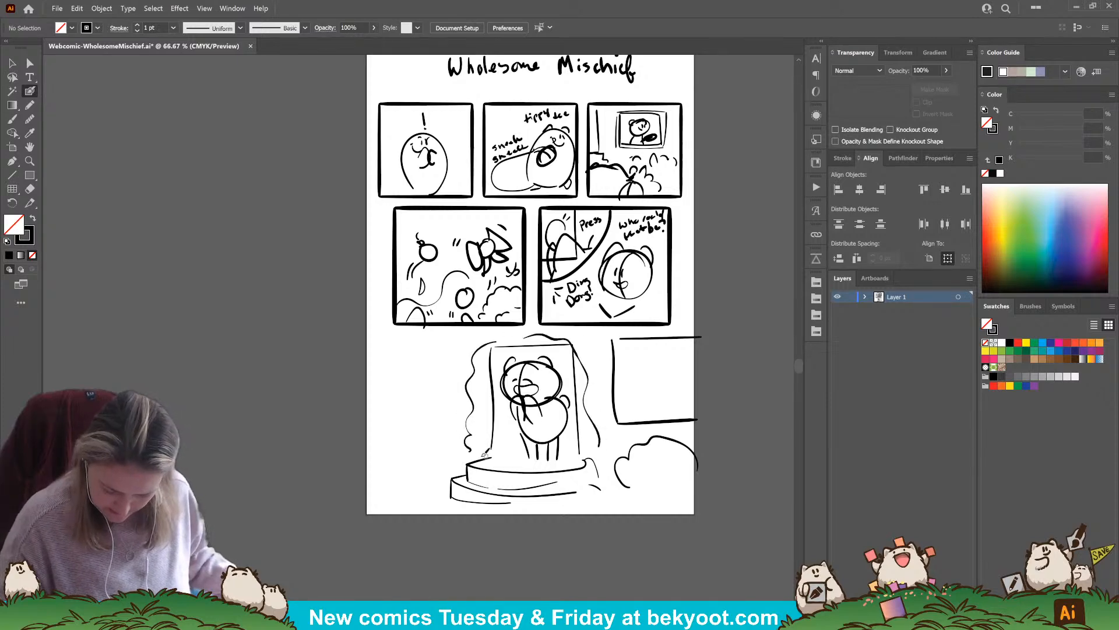
{"action": "mouse_move", "coordinate": [464, 465]}
{"action": "left_mouse_down"}
{"action": "mouse_move", "coordinate": [460, 483]}
{"action": "mouse_move", "coordinate": [446, 433]}
{"action": "mouse_move", "coordinate": [471, 440]}
{"action": "left_mouse_up"}
{"action": "mouse_move", "coordinate": [598, 488]}
{"action": "left_mouse_down"}
{"action": "mouse_move", "coordinate": [594, 436]}
{"action": "mouse_move", "coordinate": [606, 500]}
{"action": "left_mouse_up"}
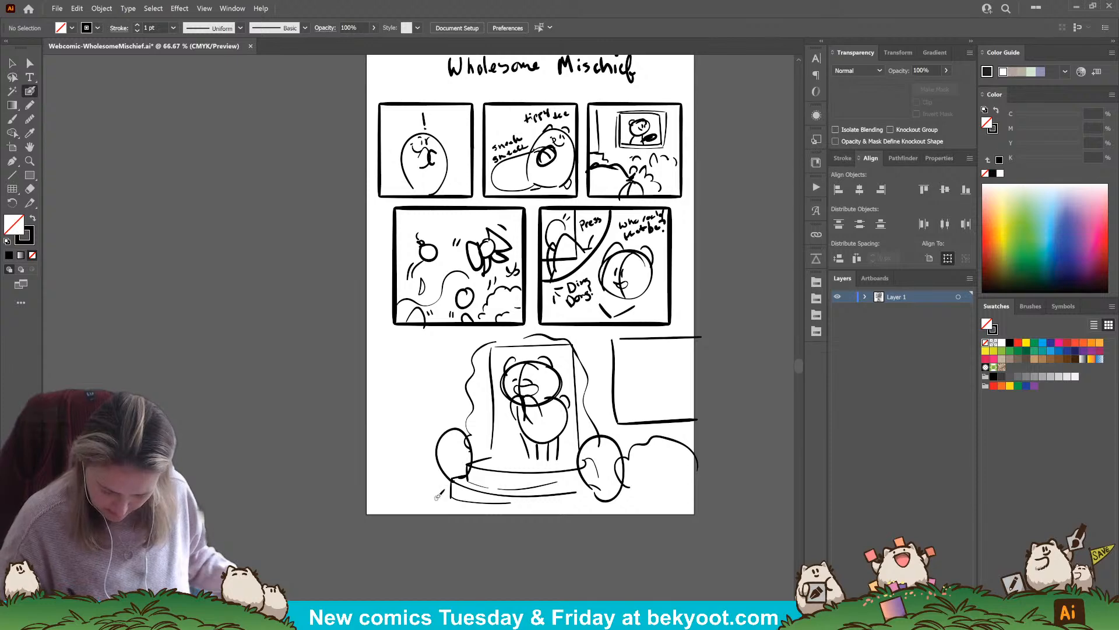
{"action": "mouse_move", "coordinate": [457, 497]}
{"action": "left_mouse_down"}
{"action": "mouse_move", "coordinate": [437, 467]}
{"action": "mouse_move", "coordinate": [452, 496]}
{"action": "mouse_move", "coordinate": [450, 473]}
{"action": "mouse_move", "coordinate": [466, 484]}
{"action": "left_mouse_up"}
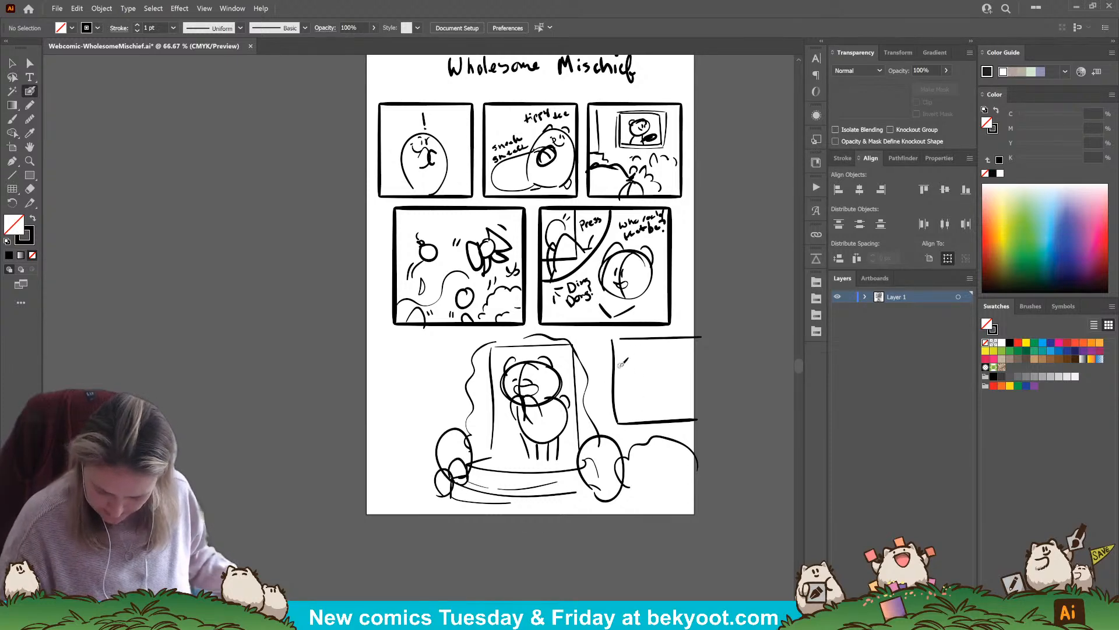
{"action": "left_click_drag", "start_coordinate": [632, 488], "coordinate": [675, 516]}
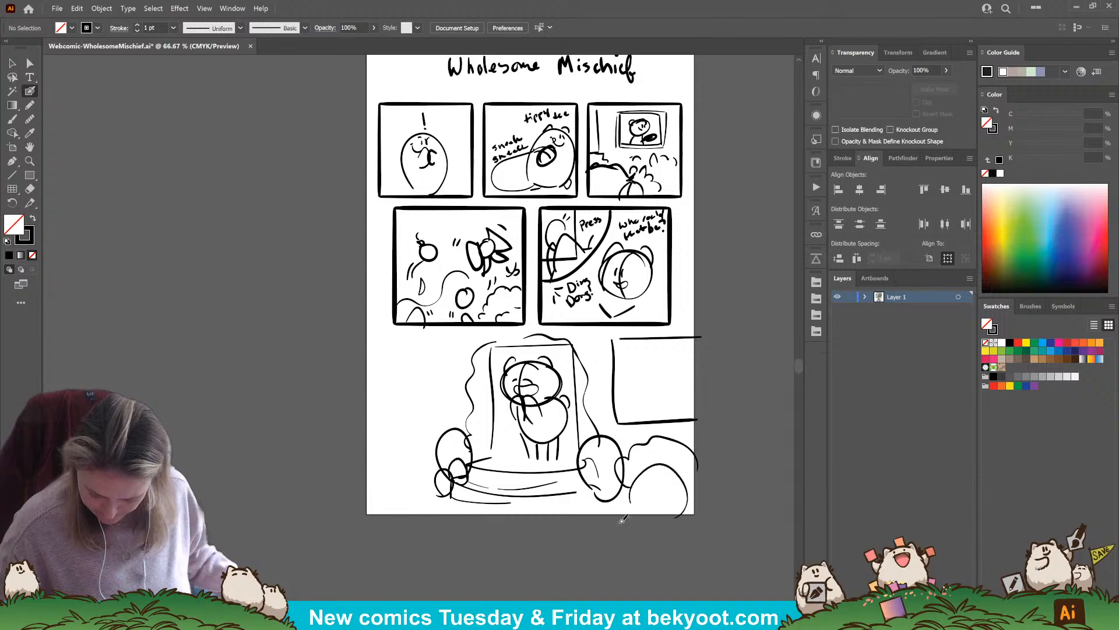
Select the entire doorway scene and scale it down to about 1046 by 723 px so it fits on the page
{"action": "key", "text": "v"}
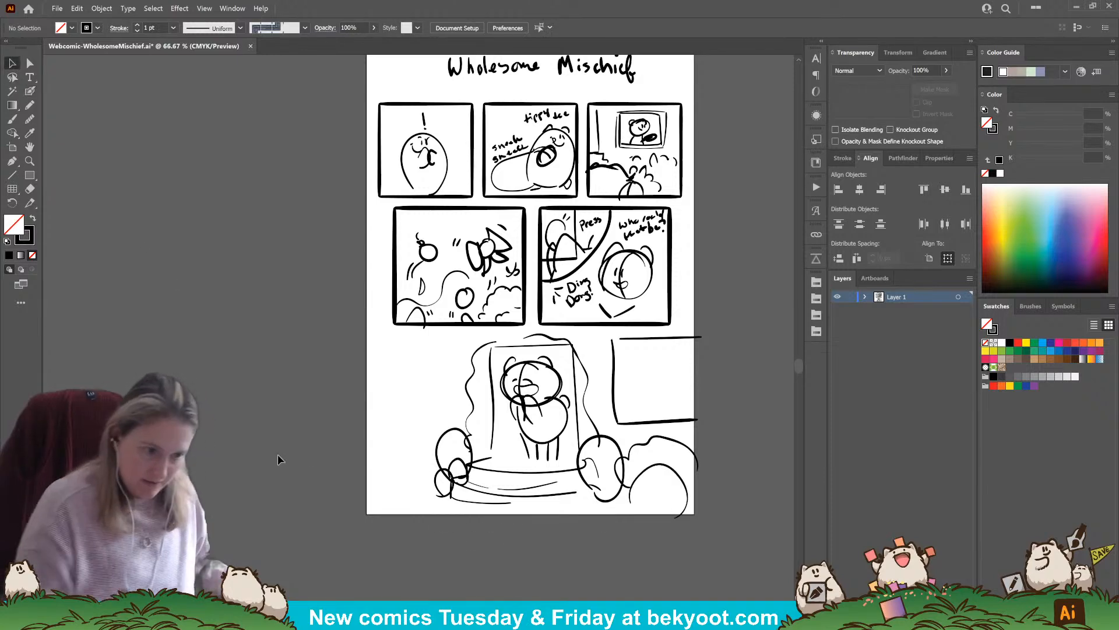
{"action": "mouse_move", "coordinate": [722, 527]}
{"action": "left_mouse_down"}
{"action": "mouse_move", "coordinate": [697, 491]}
{"action": "mouse_move", "coordinate": [671, 492]}
{"action": "left_mouse_up"}
{"action": "left_click_drag", "start_coordinate": [595, 441], "coordinate": [598, 451]}
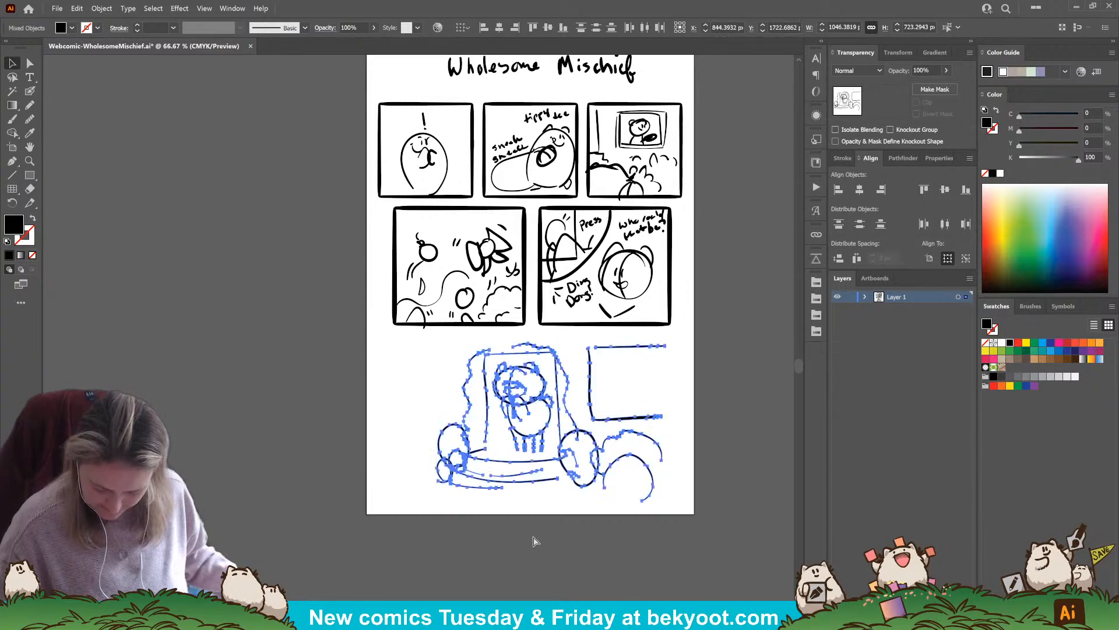
{"action": "left_click", "coordinate": [536, 533]}
Sketch a round-headed creature with ears and an open mouth peeking up from the page's lower edge with the Blob Brush, undoing the first large circle
{"action": "left_click", "coordinate": [30, 92]}
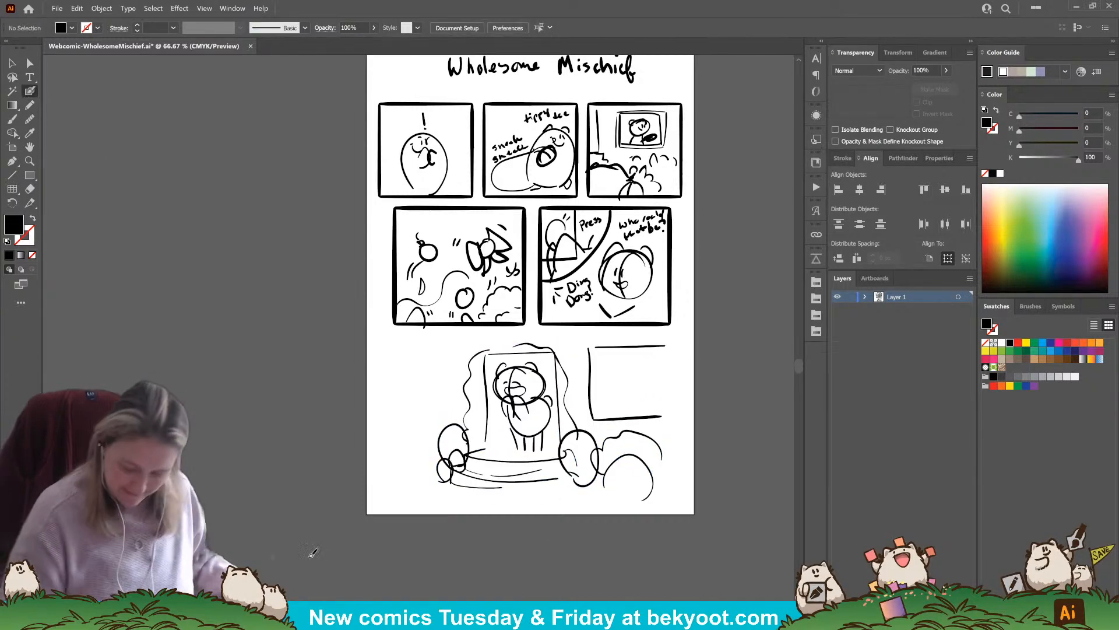
{"action": "mouse_move", "coordinate": [453, 515]}
{"action": "left_mouse_down"}
{"action": "mouse_move", "coordinate": [447, 481]}
{"action": "mouse_move", "coordinate": [494, 518]}
{"action": "left_mouse_up"}
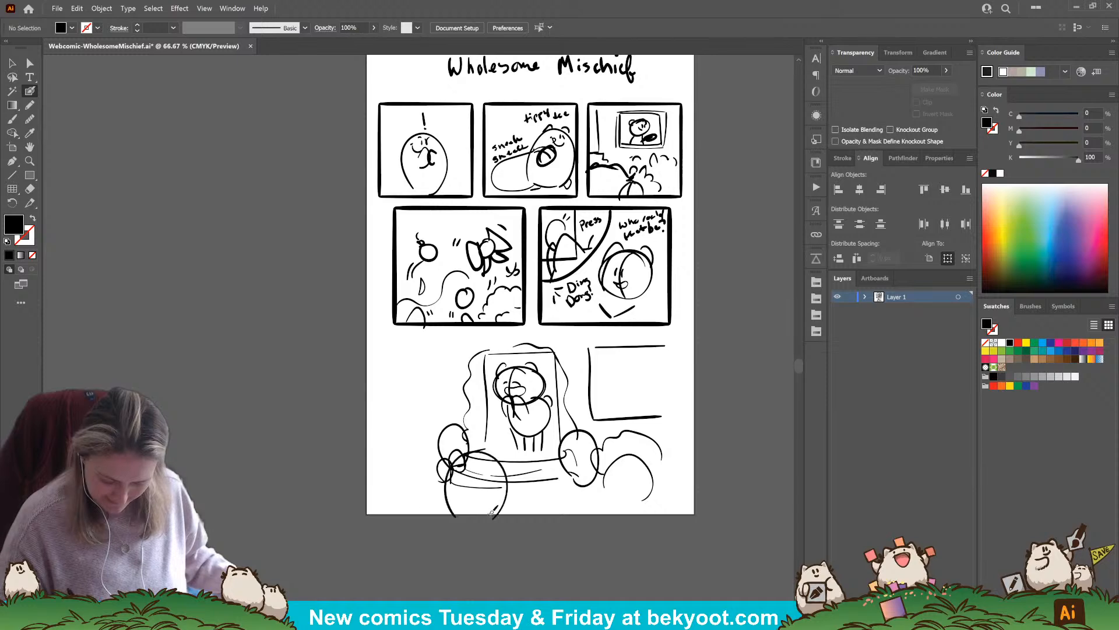
{"action": "key", "text": "ctrl+z"}
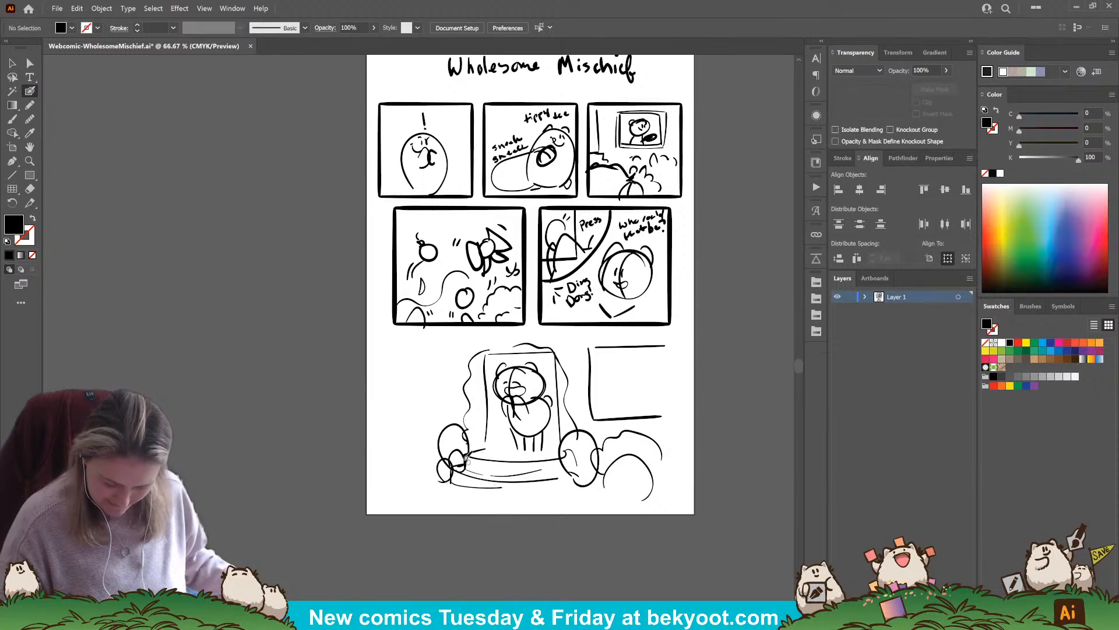
{"action": "mouse_move", "coordinate": [533, 513]}
{"action": "left_mouse_down"}
{"action": "mouse_move", "coordinate": [534, 494]}
{"action": "mouse_move", "coordinate": [576, 474]}
{"action": "mouse_move", "coordinate": [602, 515]}
{"action": "mouse_move", "coordinate": [594, 472]}
{"action": "mouse_move", "coordinate": [599, 497]}
{"action": "mouse_move", "coordinate": [549, 486]}
{"action": "mouse_move", "coordinate": [576, 489]}
{"action": "mouse_move", "coordinate": [552, 475]}
{"action": "mouse_move", "coordinate": [568, 473]}
{"action": "left_mouse_up"}
{"action": "left_click", "coordinate": [569, 482]}
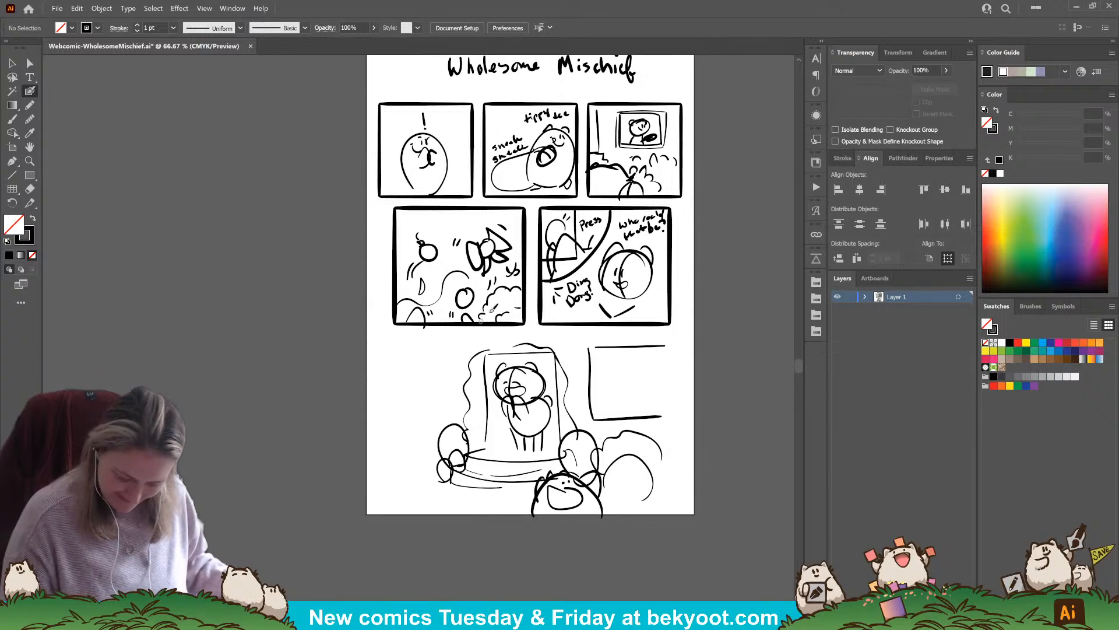
Sketch a leafy nest-like bush to the left of the doorway and a small winged figure hovering above it
{"action": "mouse_move", "coordinate": [383, 420]}
{"action": "left_mouse_down"}
{"action": "mouse_move", "coordinate": [387, 406]}
{"action": "mouse_move", "coordinate": [409, 411]}
{"action": "left_mouse_up"}
{"action": "mouse_move", "coordinate": [418, 416]}
{"action": "left_mouse_down"}
{"action": "mouse_move", "coordinate": [430, 429]}
{"action": "mouse_move", "coordinate": [458, 417]}
{"action": "left_mouse_up"}
{"action": "mouse_move", "coordinate": [394, 421]}
{"action": "left_mouse_down"}
{"action": "mouse_move", "coordinate": [386, 459]}
{"action": "mouse_move", "coordinate": [418, 463]}
{"action": "mouse_move", "coordinate": [402, 463]}
{"action": "mouse_move", "coordinate": [375, 429]}
{"action": "mouse_move", "coordinate": [393, 441]}
{"action": "mouse_move", "coordinate": [398, 427]}
{"action": "mouse_move", "coordinate": [422, 438]}
{"action": "mouse_move", "coordinate": [394, 451]}
{"action": "mouse_move", "coordinate": [432, 438]}
{"action": "mouse_move", "coordinate": [410, 429]}
{"action": "mouse_move", "coordinate": [436, 421]}
{"action": "left_mouse_up"}
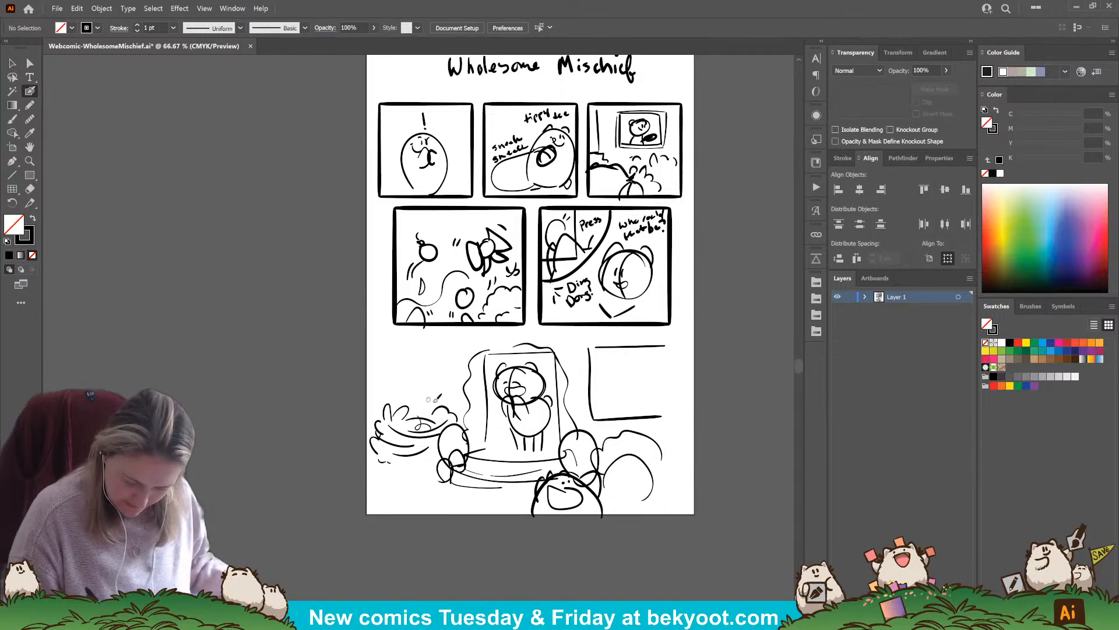
{"action": "mouse_move", "coordinate": [428, 370]}
{"action": "left_mouse_down"}
{"action": "mouse_move", "coordinate": [446, 392]}
{"action": "mouse_move", "coordinate": [430, 391]}
{"action": "left_mouse_up"}
{"action": "mouse_move", "coordinate": [424, 373]}
{"action": "left_mouse_down"}
{"action": "mouse_move", "coordinate": [403, 363]}
{"action": "mouse_move", "coordinate": [406, 402]}
{"action": "left_mouse_up"}
{"action": "left_click_drag", "start_coordinate": [414, 396], "coordinate": [432, 404]}
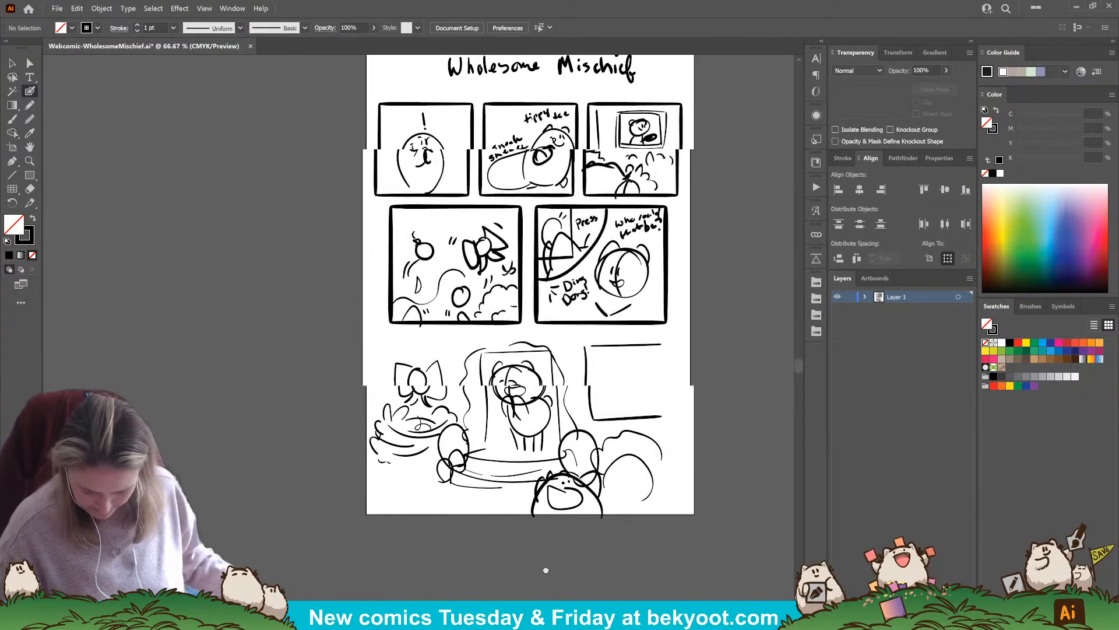
Select the whole doorway scene with its bushes, creatures and window, and group it
{"action": "left_click_drag", "start_coordinate": [547, 569], "coordinate": [514, 562]}
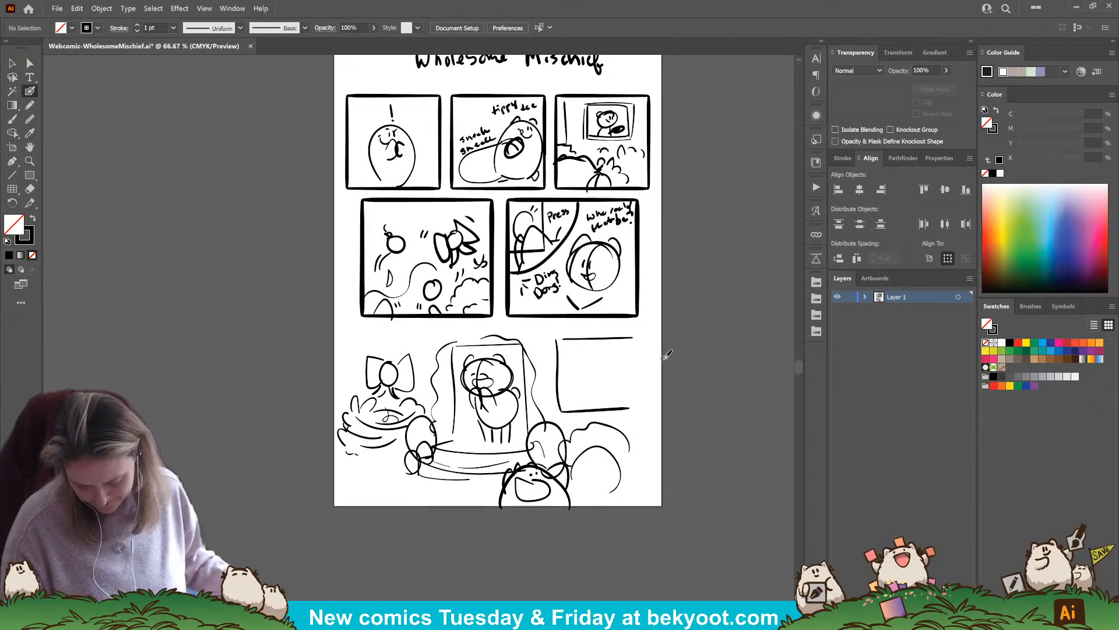
{"action": "left_click_drag", "start_coordinate": [641, 414], "coordinate": [634, 483]}
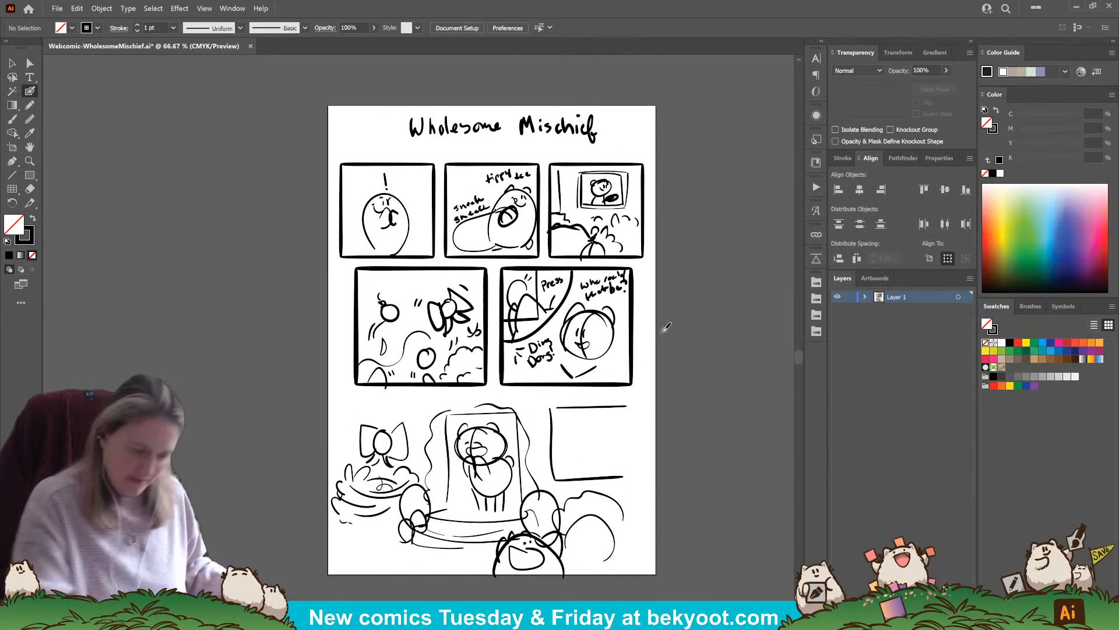
{"action": "key", "text": "v"}
{"action": "mouse_move", "coordinate": [319, 399]}
{"action": "left_mouse_down"}
{"action": "mouse_move", "coordinate": [694, 560]}
{"action": "mouse_move", "coordinate": [693, 572]}
{"action": "left_mouse_up"}
{"action": "left_click", "coordinate": [694, 573]}
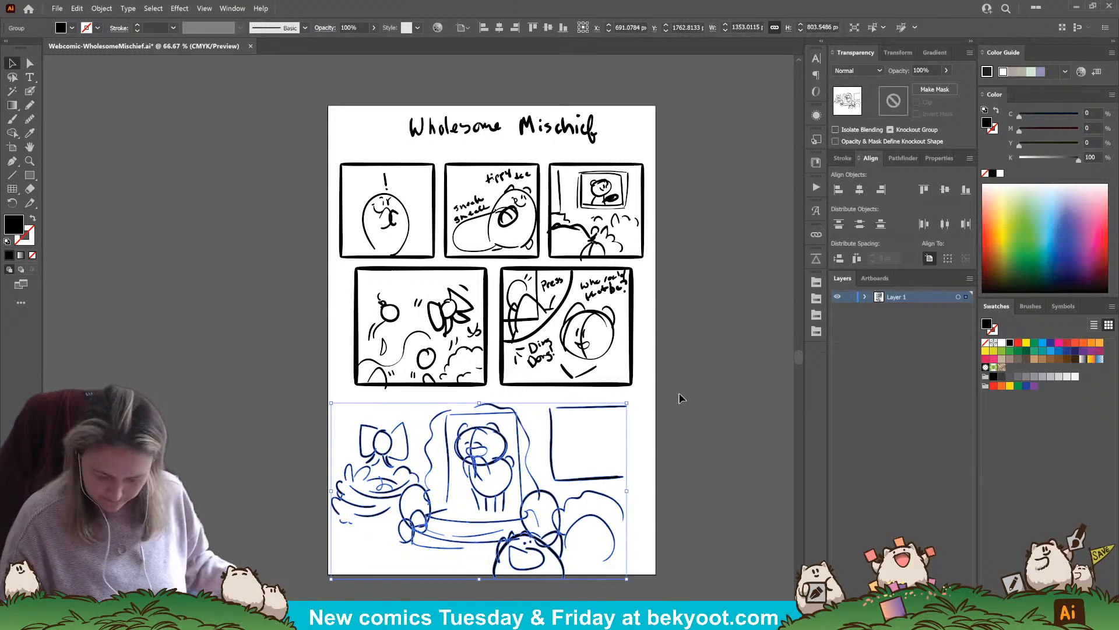
Select the two middle-row panels together with all their sketches and group them
{"action": "left_click", "coordinate": [388, 271]}
{"action": "left_click", "coordinate": [307, 390]}
{"action": "left_click_drag", "start_coordinate": [342, 263], "coordinate": [366, 277]}
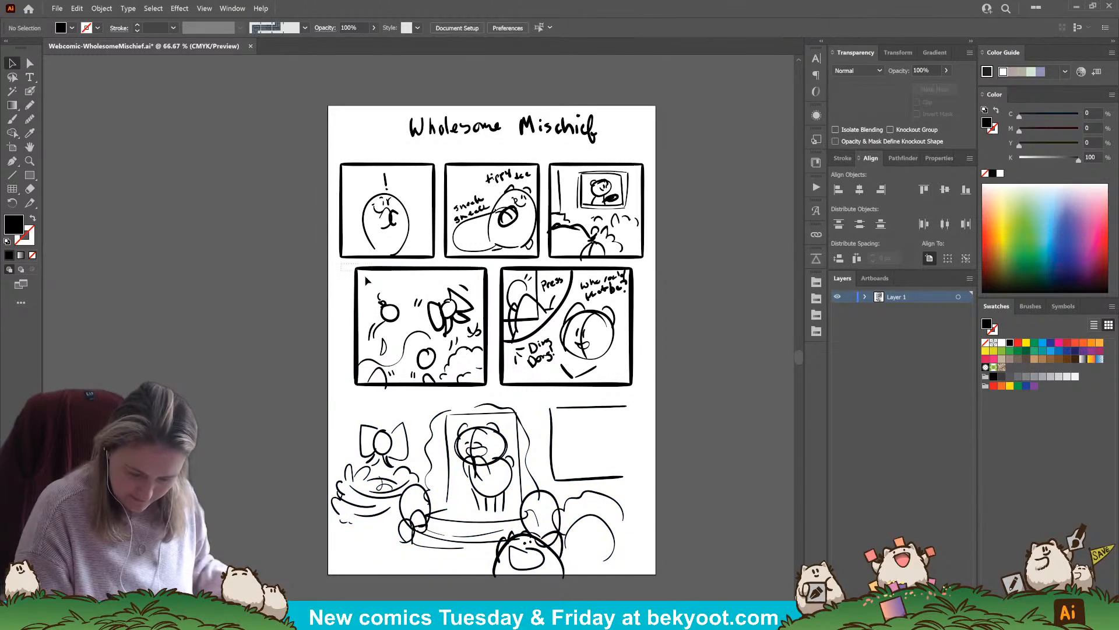
{"action": "left_click_drag", "start_coordinate": [468, 367], "coordinate": [642, 394]}
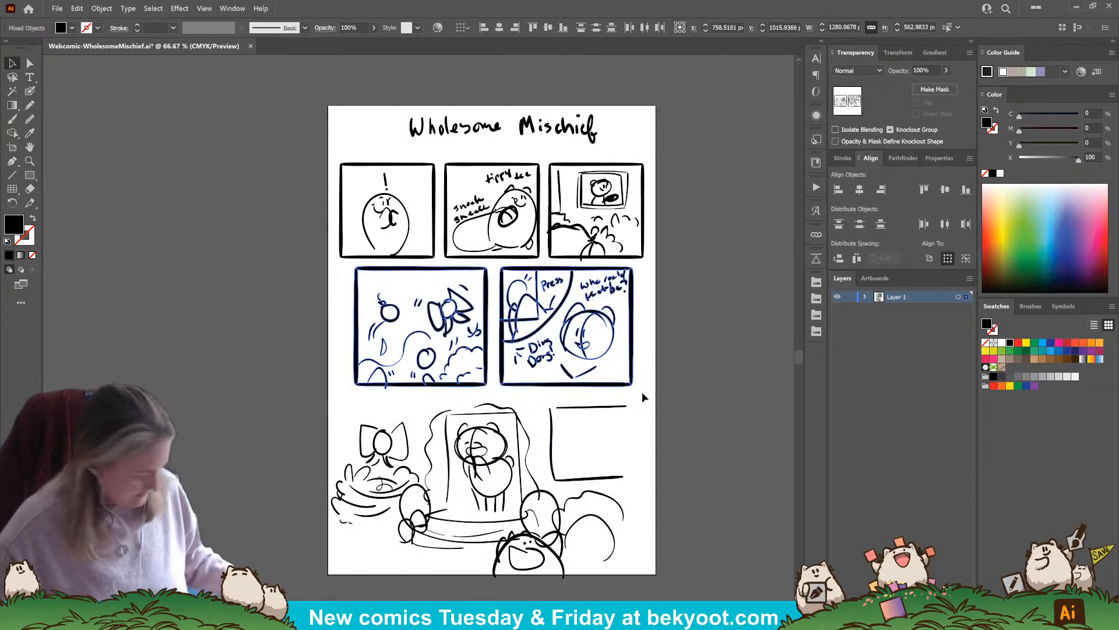
{"action": "left_click", "coordinate": [642, 393]}
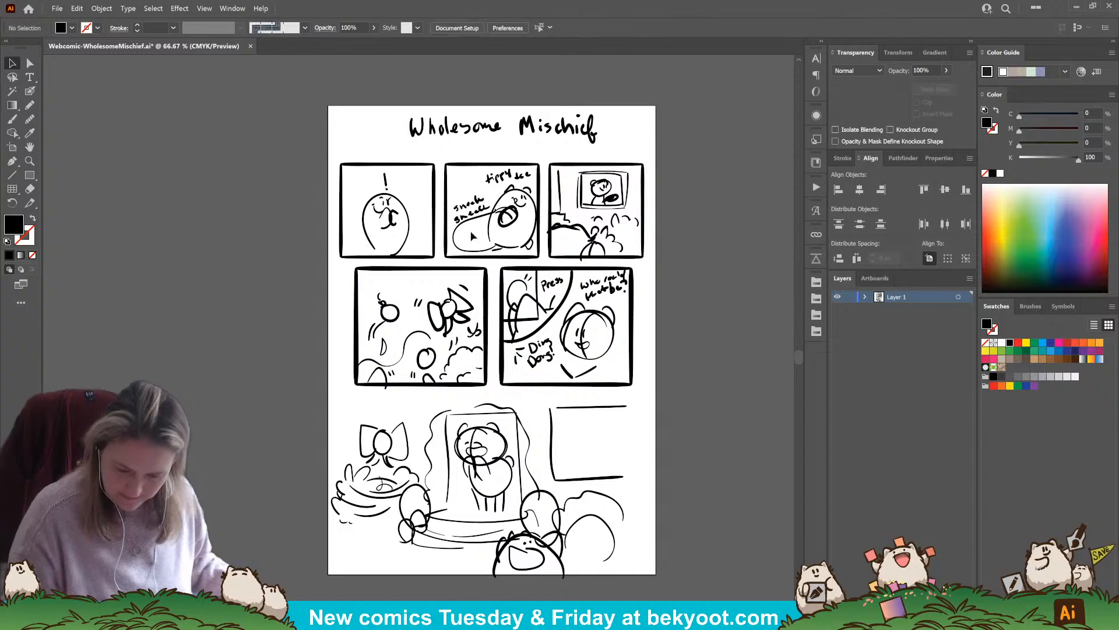
Group the three top-row panels with their sketches and save the document
{"action": "left_click_drag", "start_coordinate": [328, 153], "coordinate": [679, 266]}
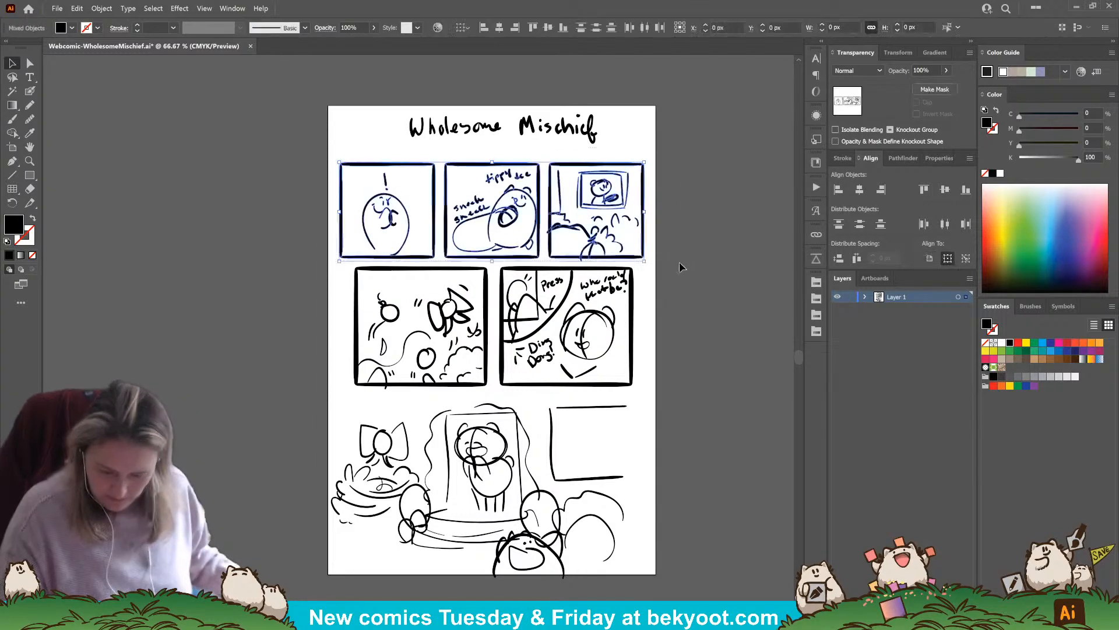
{"action": "key", "text": "ctrl+g"}
{"action": "left_click", "coordinate": [702, 279]}
{"action": "left_click", "coordinate": [588, 132]}
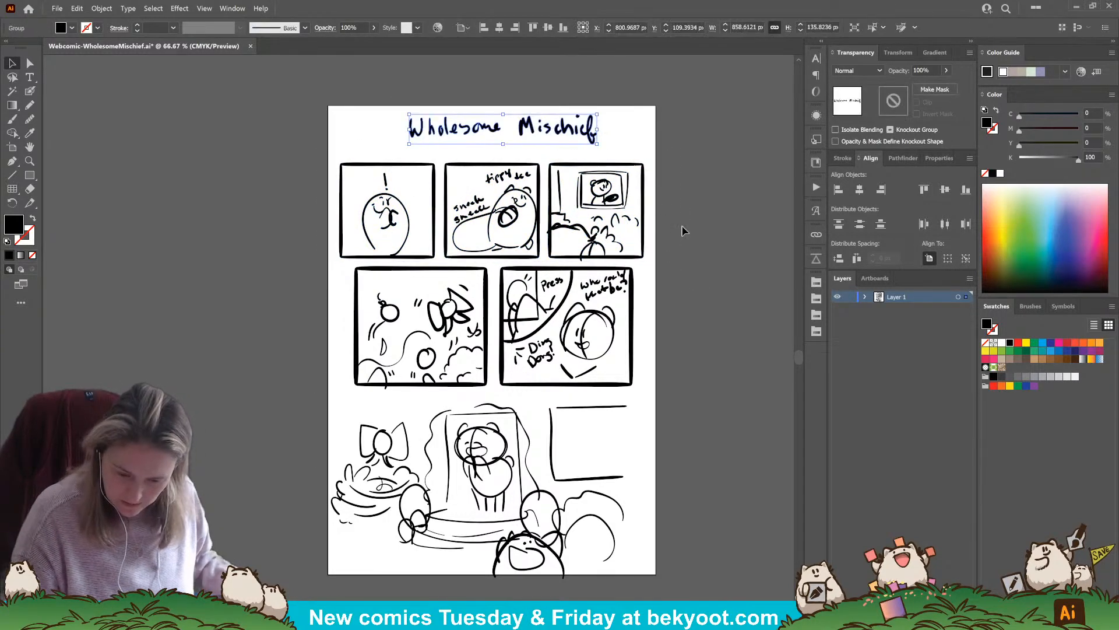
{"action": "left_click", "coordinate": [684, 229]}
{"action": "left_click_drag", "start_coordinate": [765, 434], "coordinate": [726, 430]}
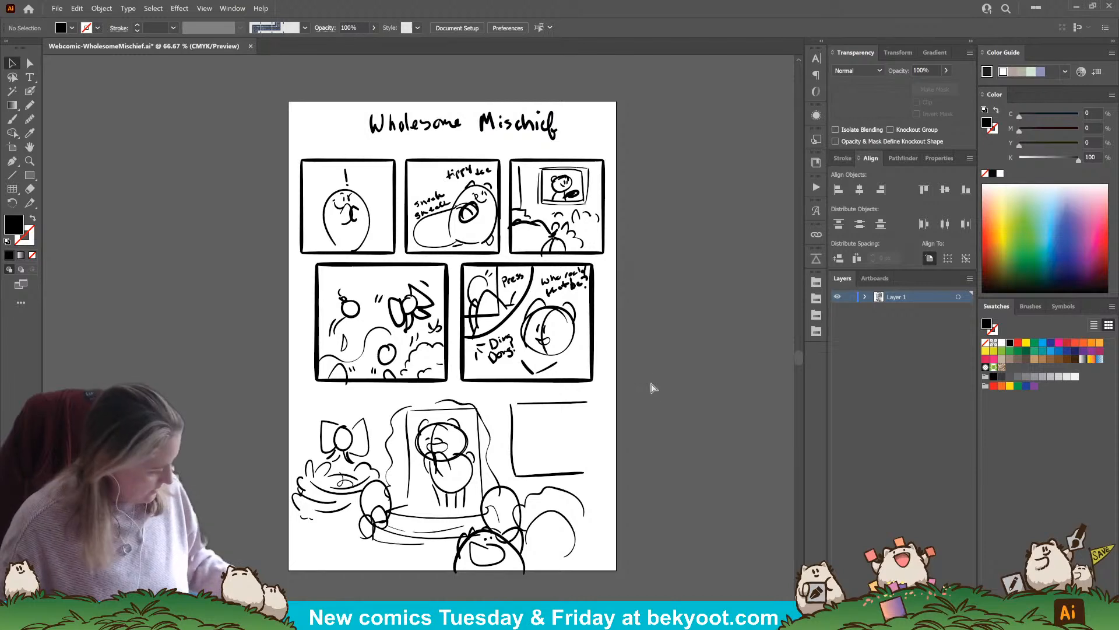
{"action": "key", "text": "ctrl+s"}
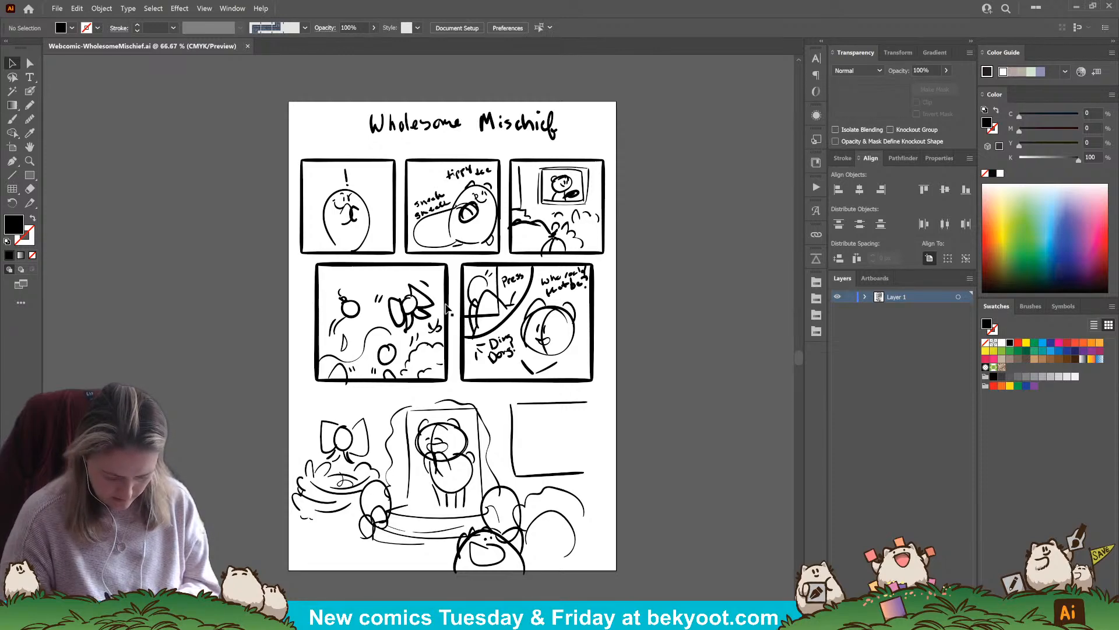
Enlarge the handwritten title to about 891 by 141 px and move it slightly down
{"action": "left_click_drag", "start_coordinate": [430, 305], "coordinate": [436, 315]}
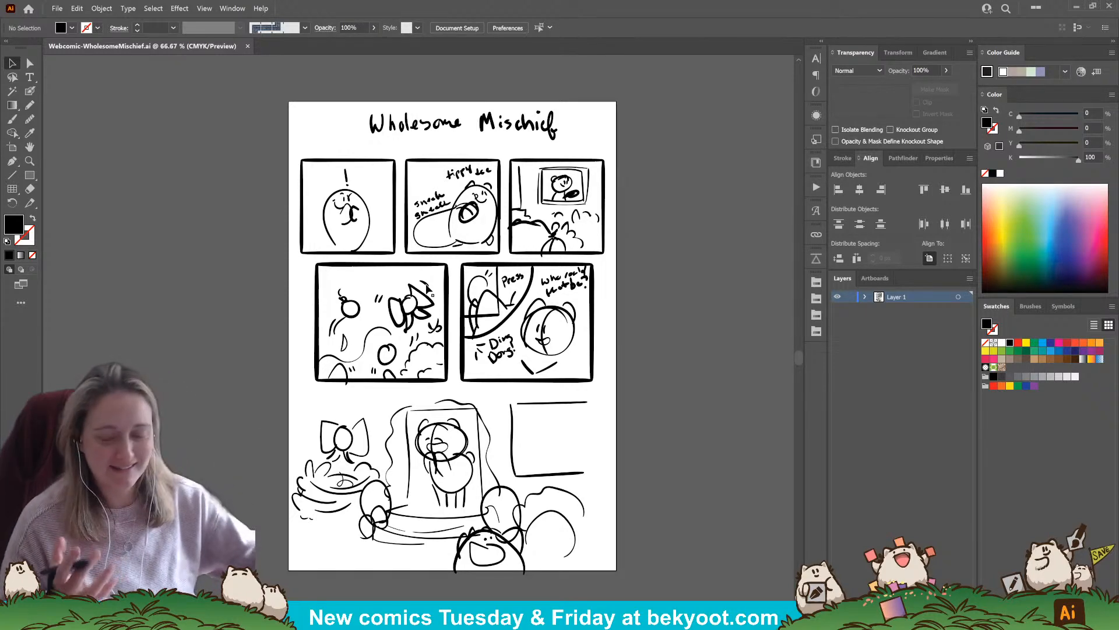
{"action": "left_click", "coordinate": [557, 138]}
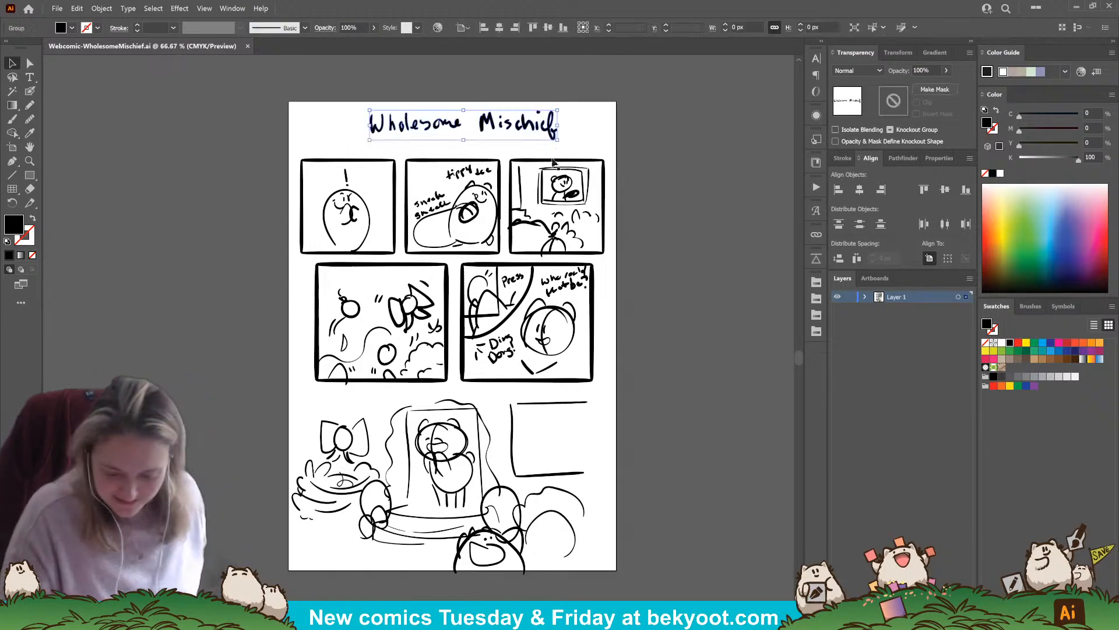
{"action": "left_click_drag", "start_coordinate": [370, 140], "coordinate": [362, 141]}
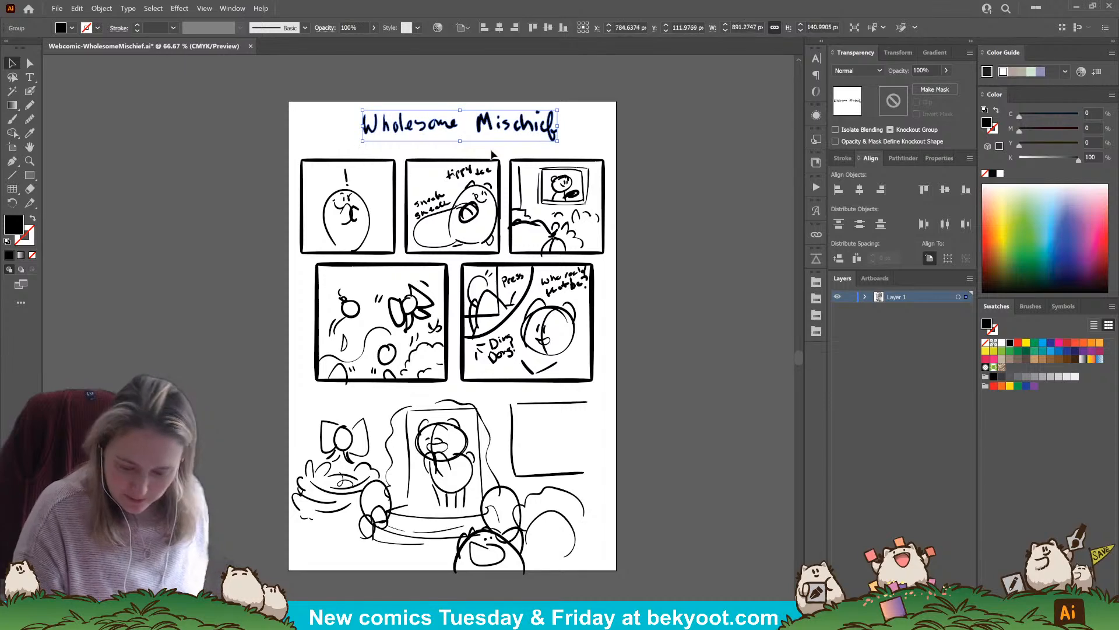
{"action": "left_click", "coordinate": [641, 150]}
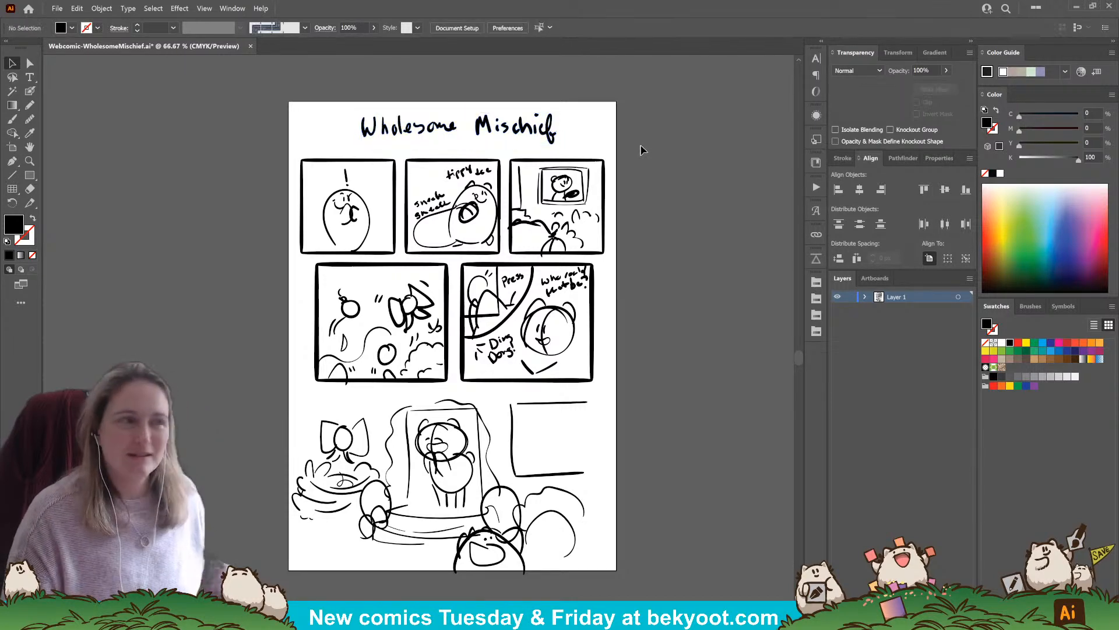
Fade the handwritten title and the top row of panels to 30% opacity
{"action": "left_click", "coordinate": [560, 142]}
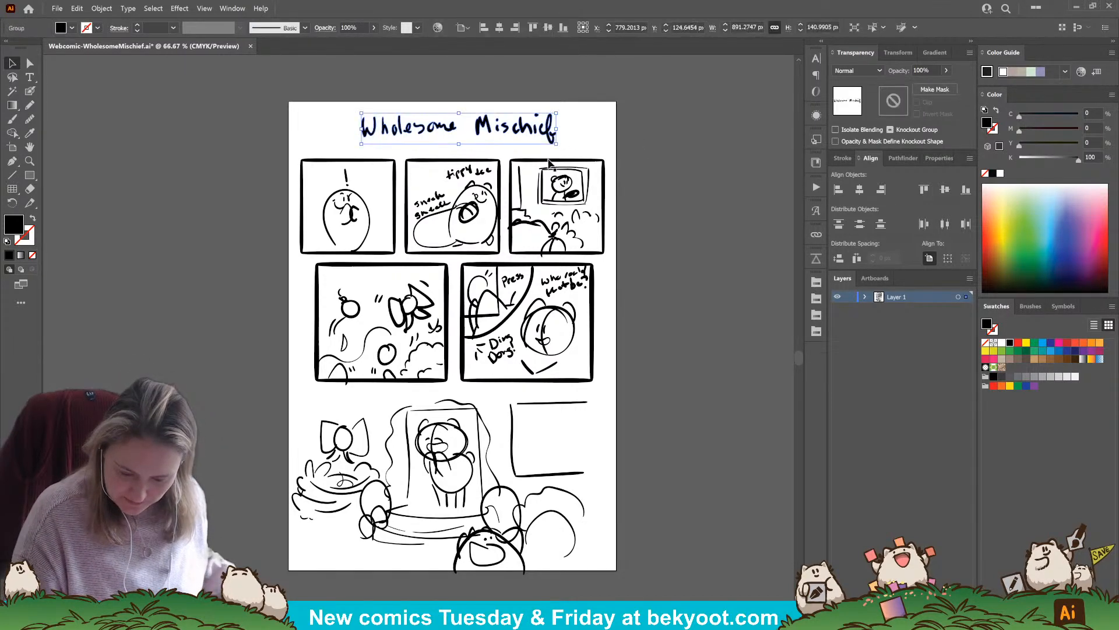
{"action": "left_click", "coordinate": [557, 160], "text": "shift"}
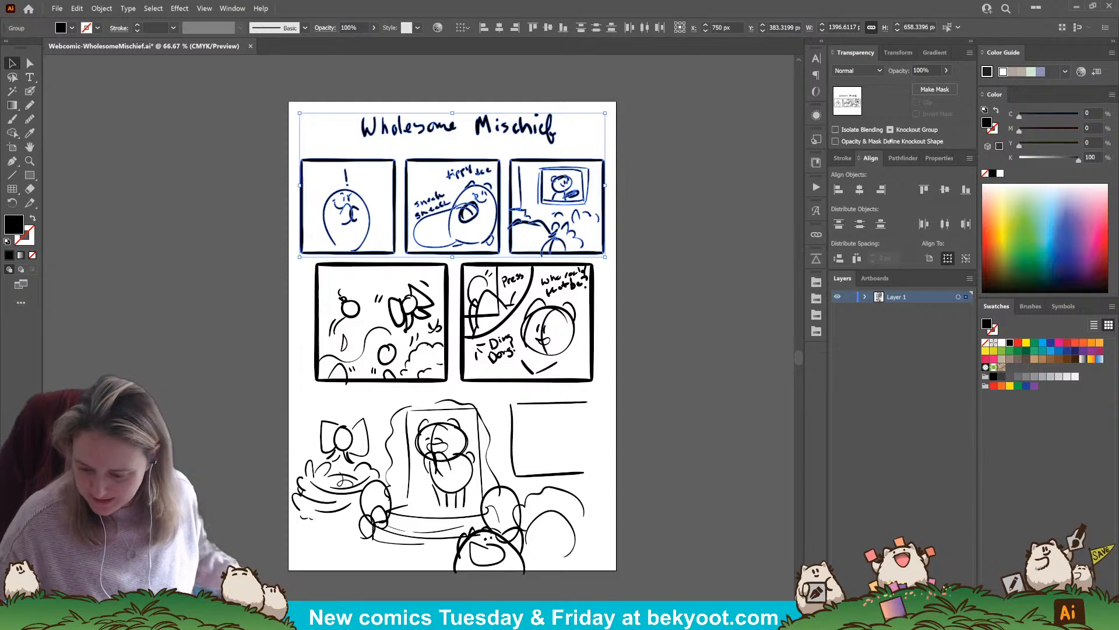
{"action": "left_click", "coordinate": [899, 158]}
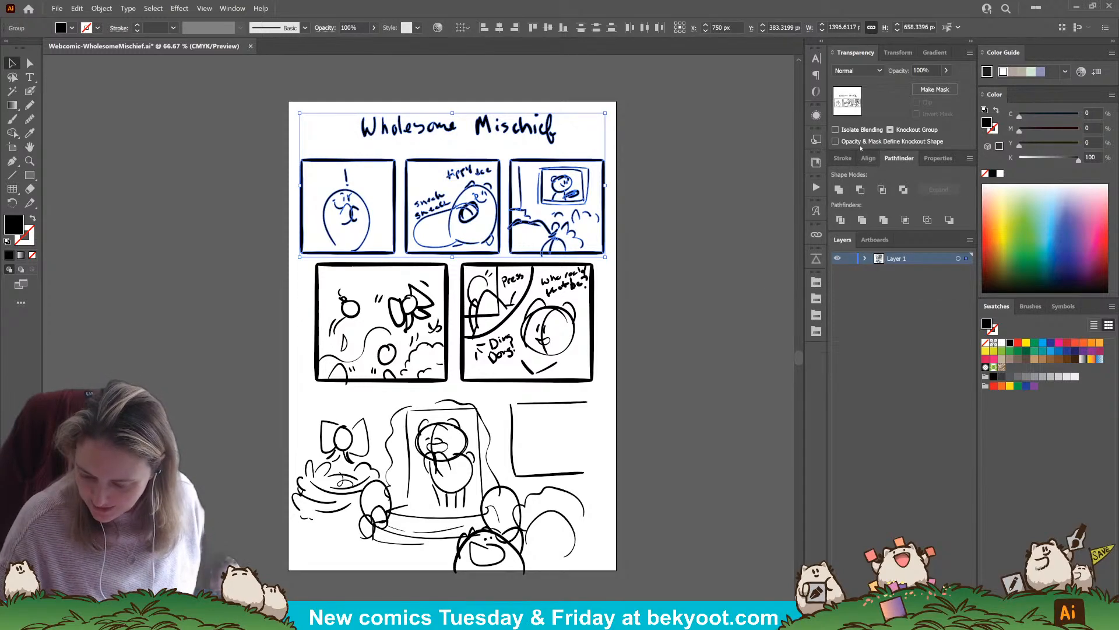
{"action": "left_click", "coordinate": [932, 70]}
{"action": "type", "text": "30"}
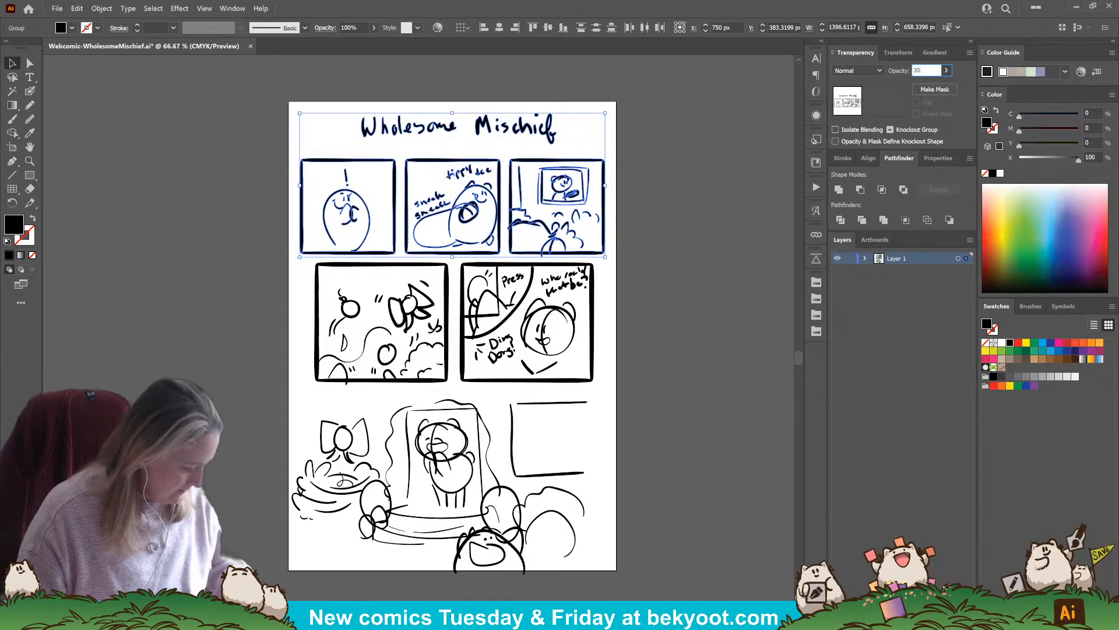
{"action": "key", "text": "Return"}
{"action": "left_click", "coordinate": [663, 232]}
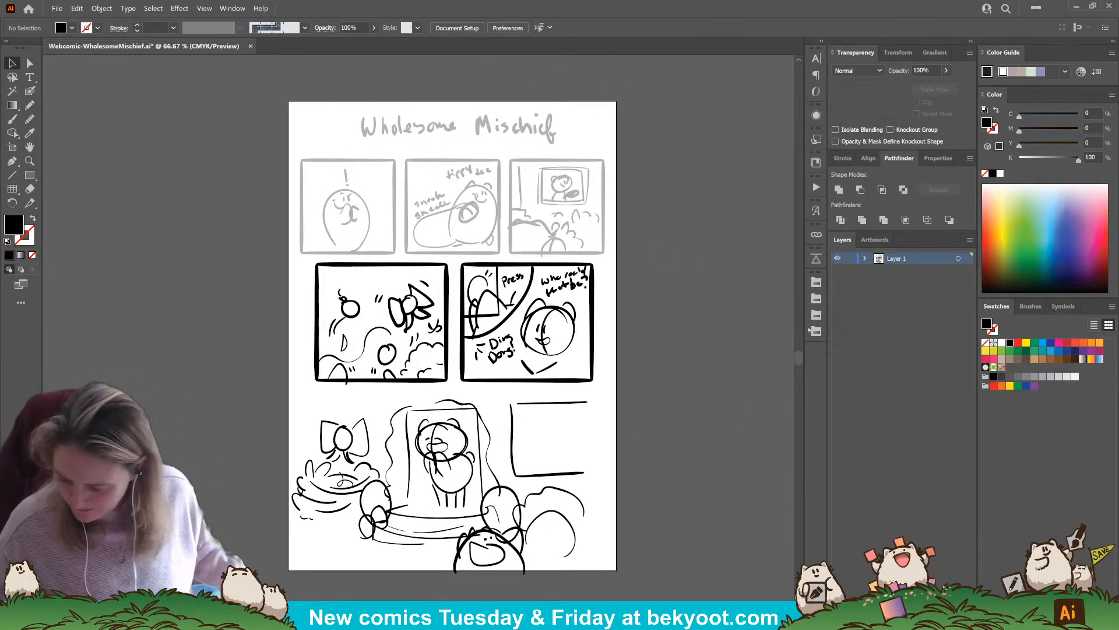
Lock the sketch layer and add the text "Wholesome Mischief" over the handwritten title on a new layer
{"action": "left_click", "coordinate": [849, 258]}
{"action": "key", "text": "ctrl+l"}
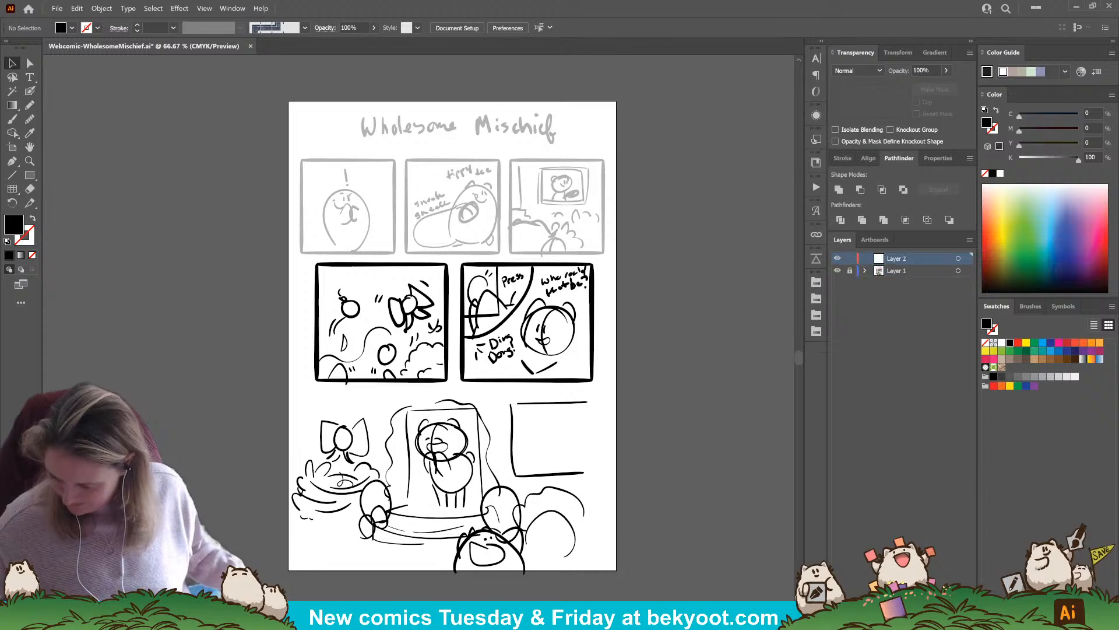
{"action": "left_click", "coordinate": [29, 77]}
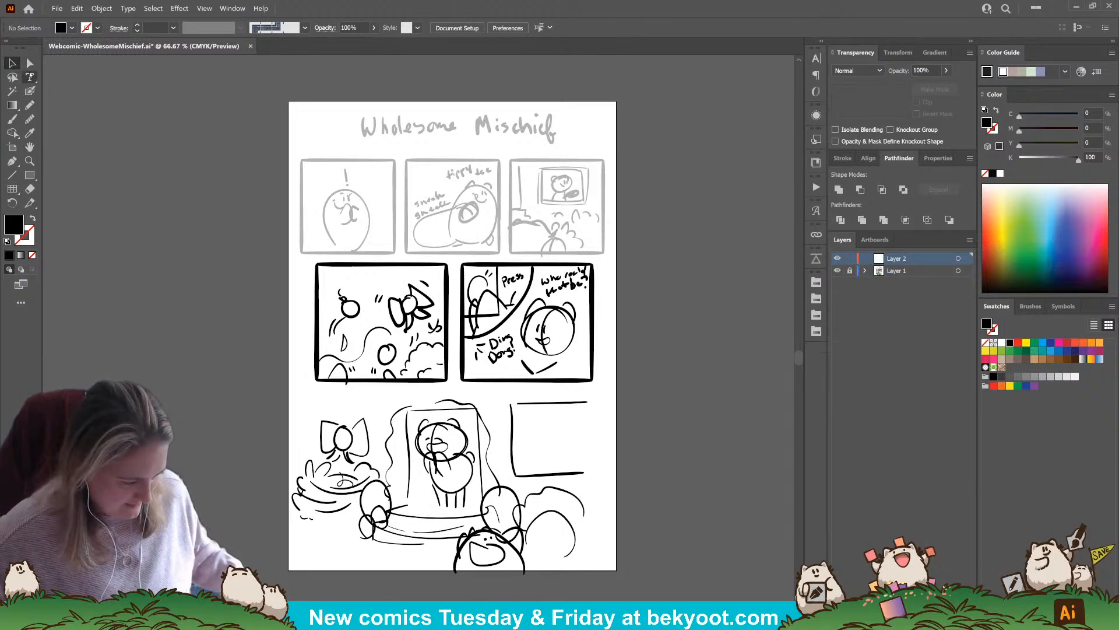
{"action": "left_click", "coordinate": [357, 128]}
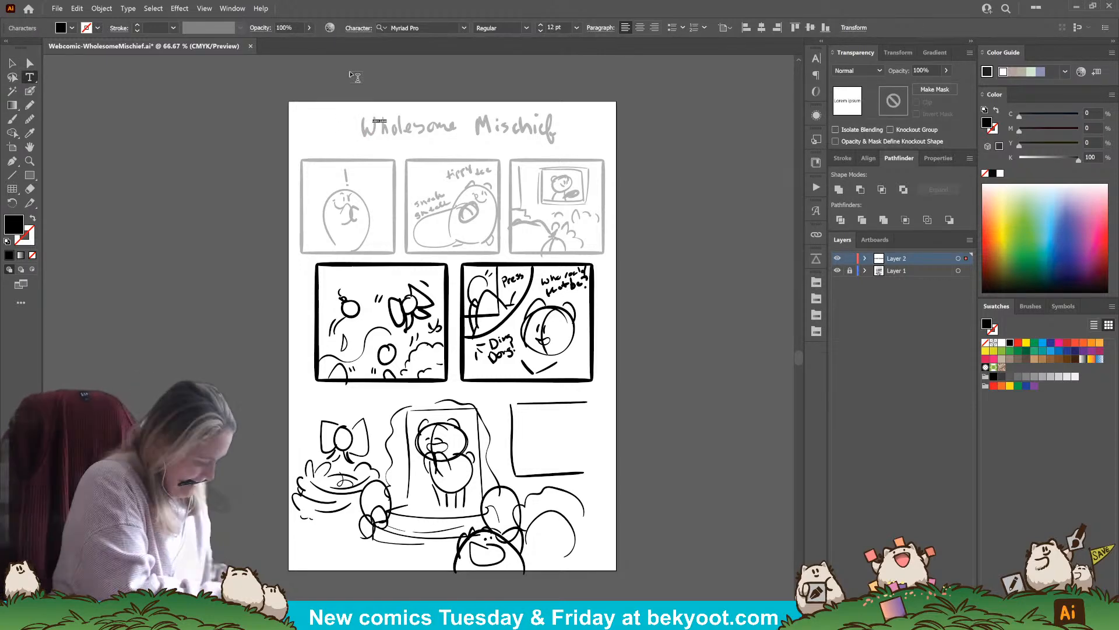
{"action": "type", "text": "Wholesome"}
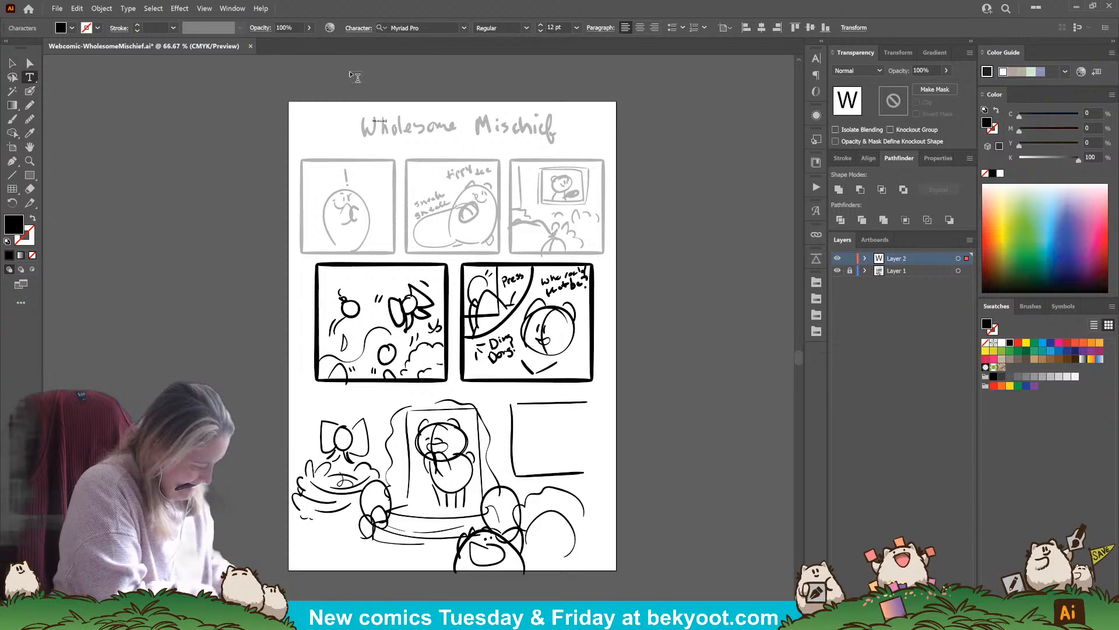
{"action": "type", "text": " Mischief"}
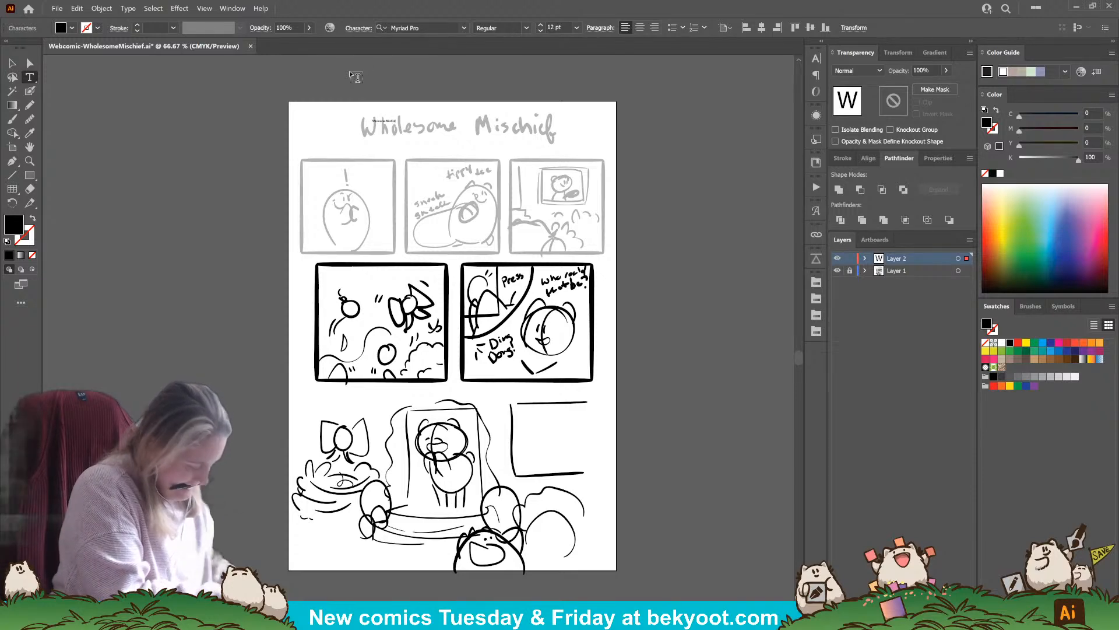
Set the whole title text to 42 pt in the font KG Second Chances Solid
{"action": "key", "text": "ctrl+a"}
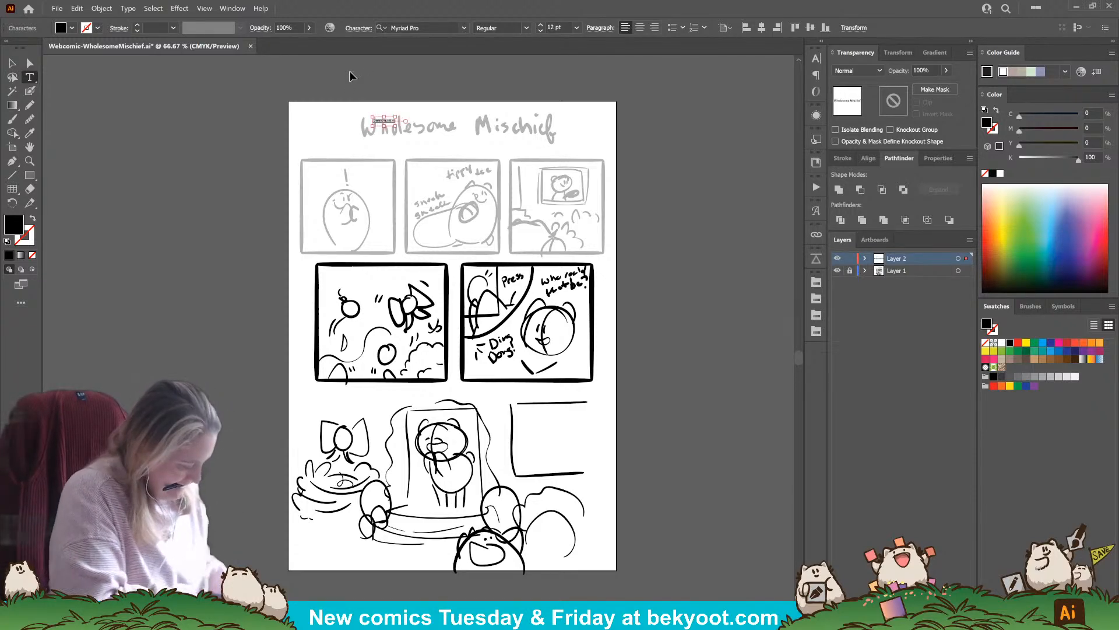
{"action": "key", "text": "ctrl+shift+period"}
{"action": "key", "text": "ctrl+shift+period"}
{"action": "key", "text": "ctrl+shift+period"}
{"action": "key", "text": "ctrl+shift+period"}
{"action": "key", "text": "ctrl+shift+period"}
{"action": "key", "text": "ctrl+shift+period"}
{"action": "key", "text": "ctrl+shift+period"}
{"action": "key", "text": "ctrl+shift+period"}
{"action": "key", "text": "ctrl+shift+period"}
{"action": "key", "text": "ctrl+shift+period"}
{"action": "key", "text": "ctrl+shift+period"}
{"action": "key", "text": "ctrl+shift+period"}
{"action": "key", "text": "ctrl+shift+period"}
{"action": "key", "text": "ctrl+shift+period"}
{"action": "key", "text": "ctrl+shift+period"}
{"action": "key", "text": "ctrl+shift+period"}
{"action": "key", "text": "ctrl+shift+period"}
{"action": "key", "text": "ctrl+shift+period"}
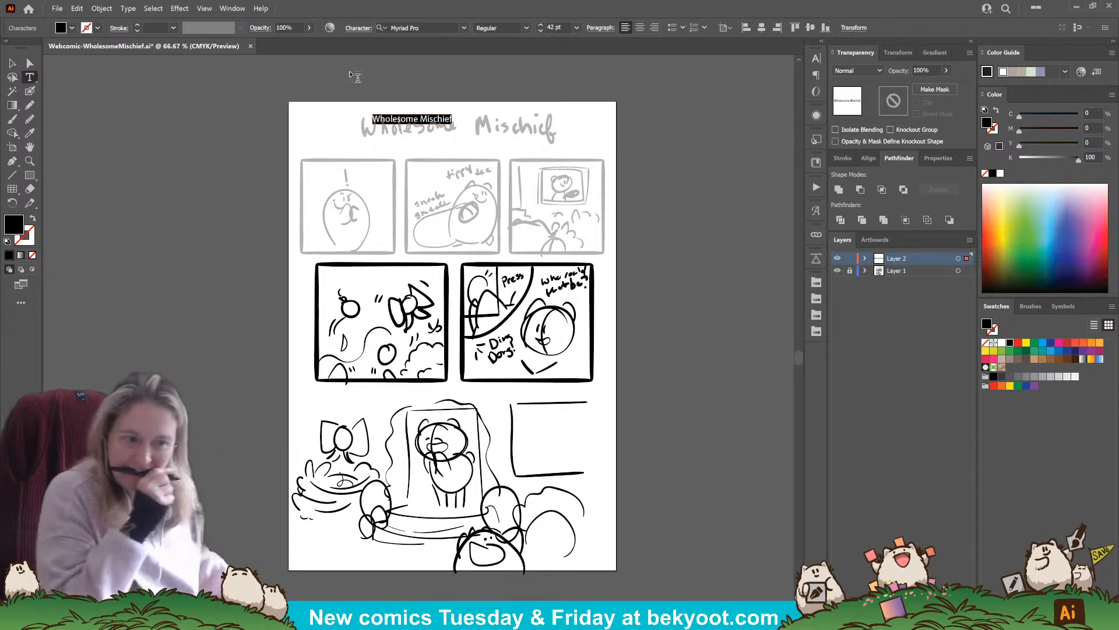
{"action": "left_click", "coordinate": [464, 28]}
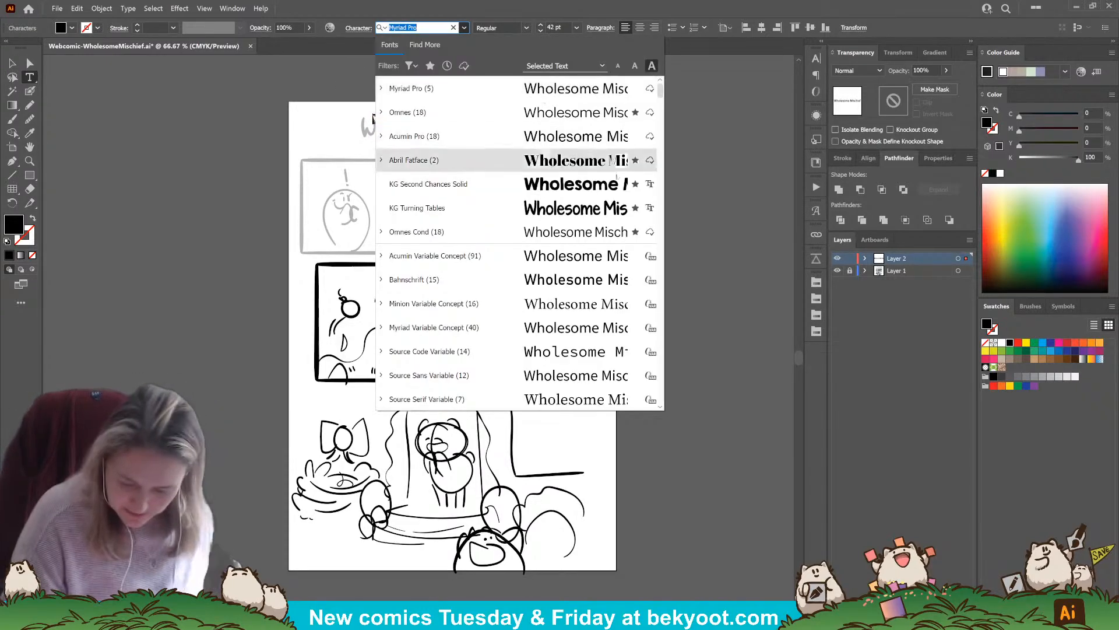
{"action": "left_click", "coordinate": [609, 186]}
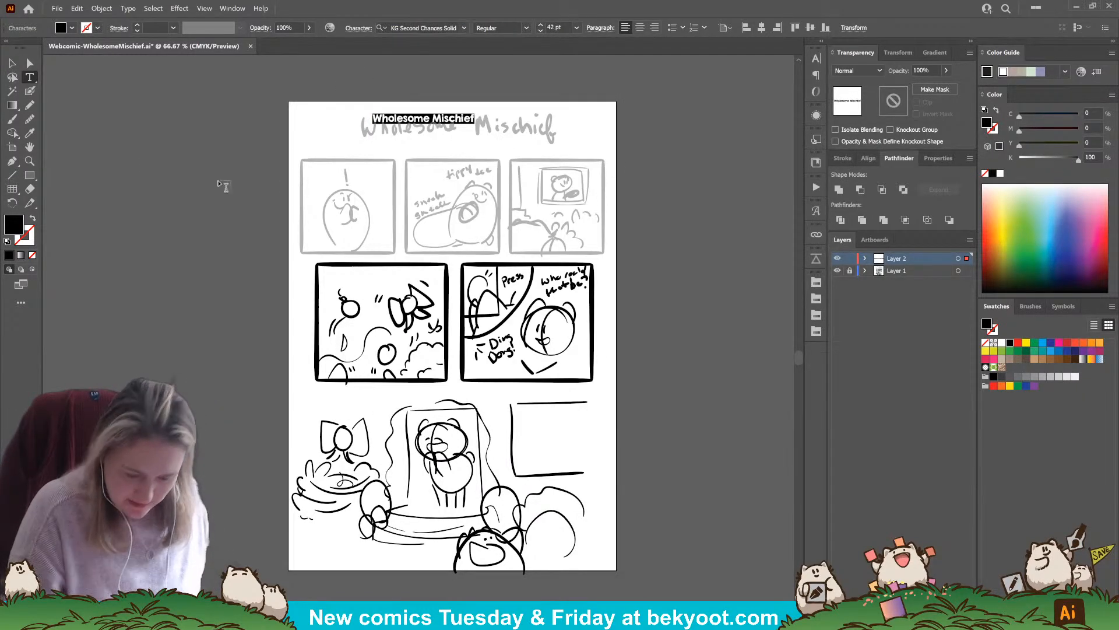
Scale the title text up to about 112 pt and position it centred above the top row of panels
{"action": "key", "text": "Escape"}
{"action": "left_click_drag", "start_coordinate": [475, 122], "coordinate": [551, 131]}
{"action": "left_click", "coordinate": [632, 128]}
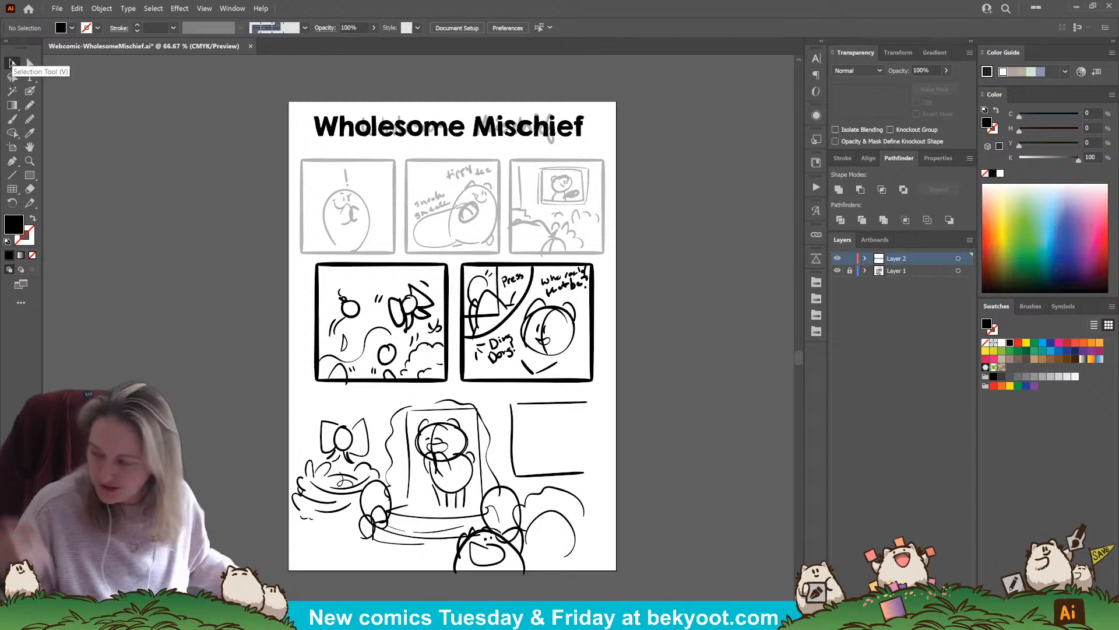
{"action": "left_click_drag", "start_coordinate": [576, 135], "coordinate": [577, 139]}
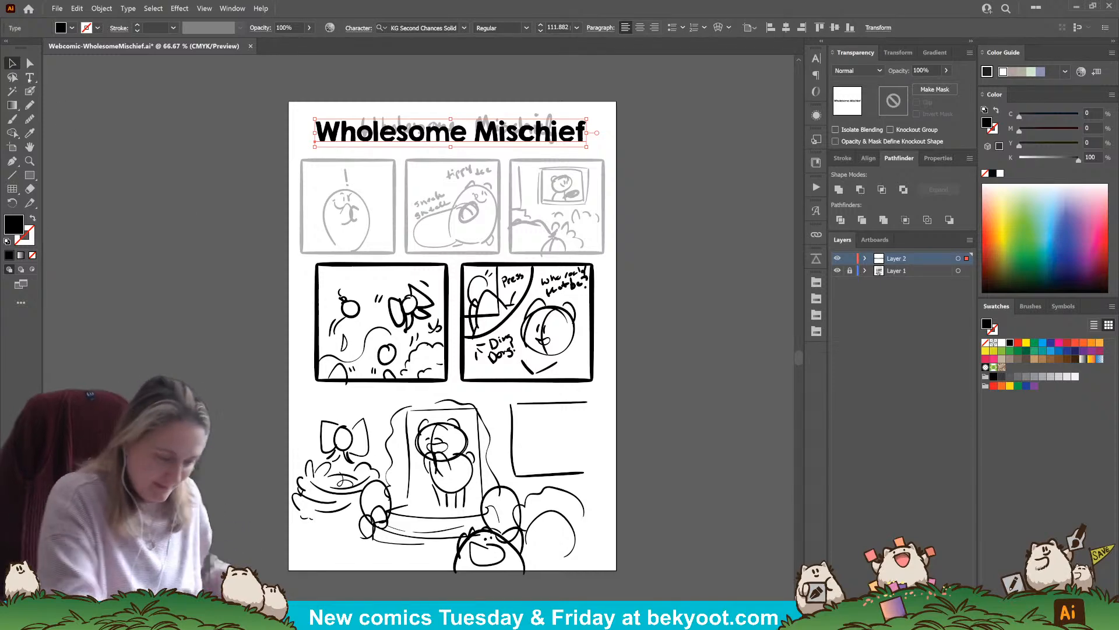
{"action": "left_click", "coordinate": [652, 155]}
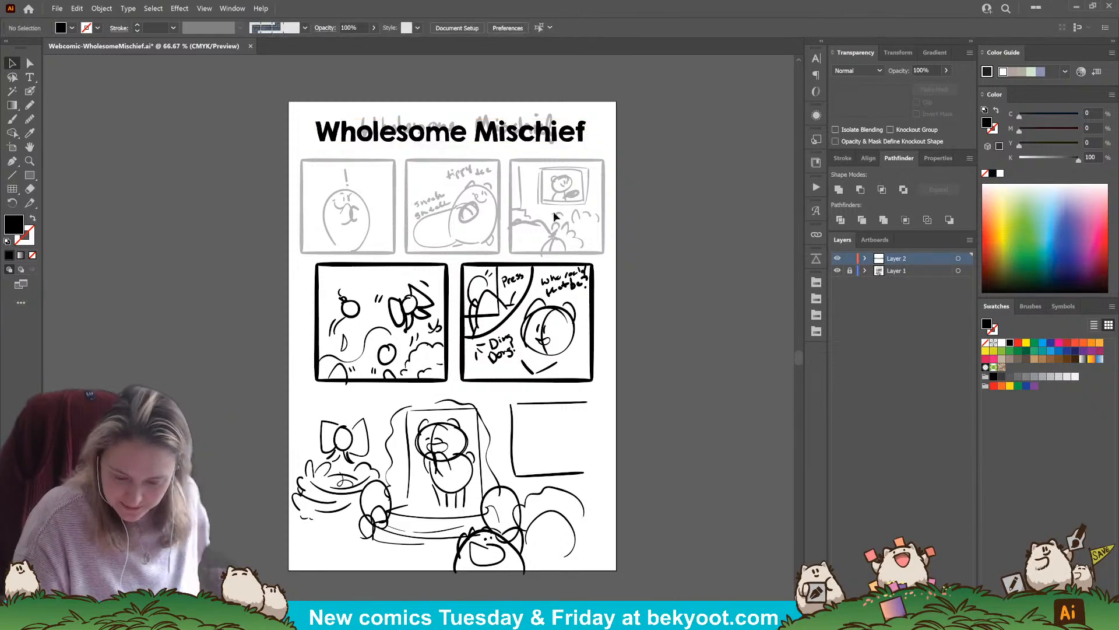
Trace the left edge of the first top-row panel with a 21 pt, pressure-sensitive Blob Brush
{"action": "left_click", "coordinate": [31, 92]}
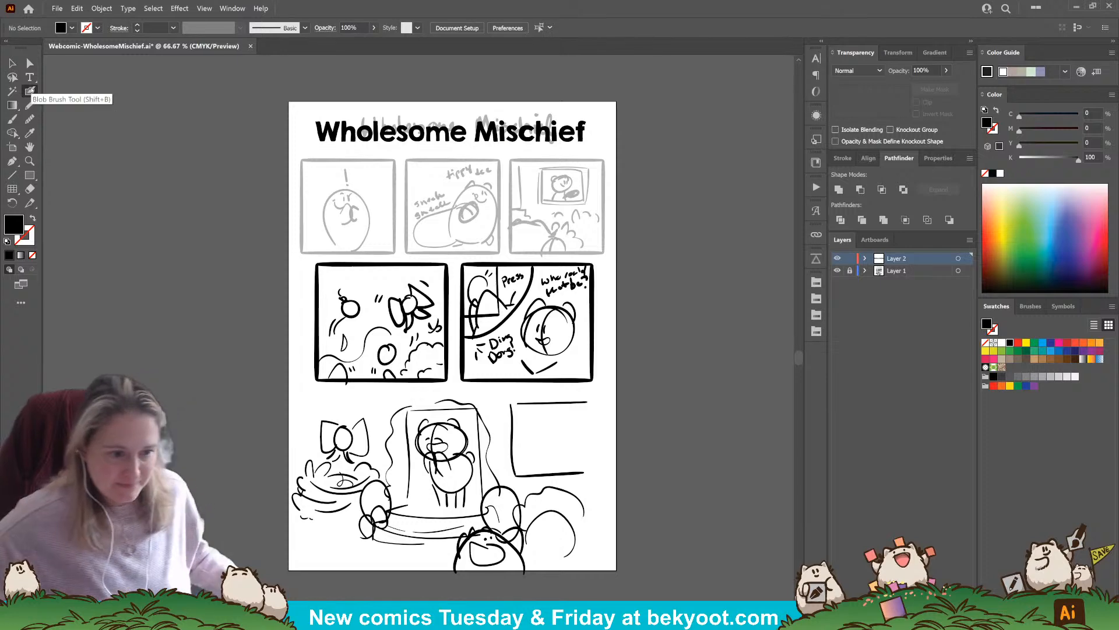
{"action": "scroll", "coordinate": [344, 152], "scroll_direction": "up", "scroll_amount": 1}
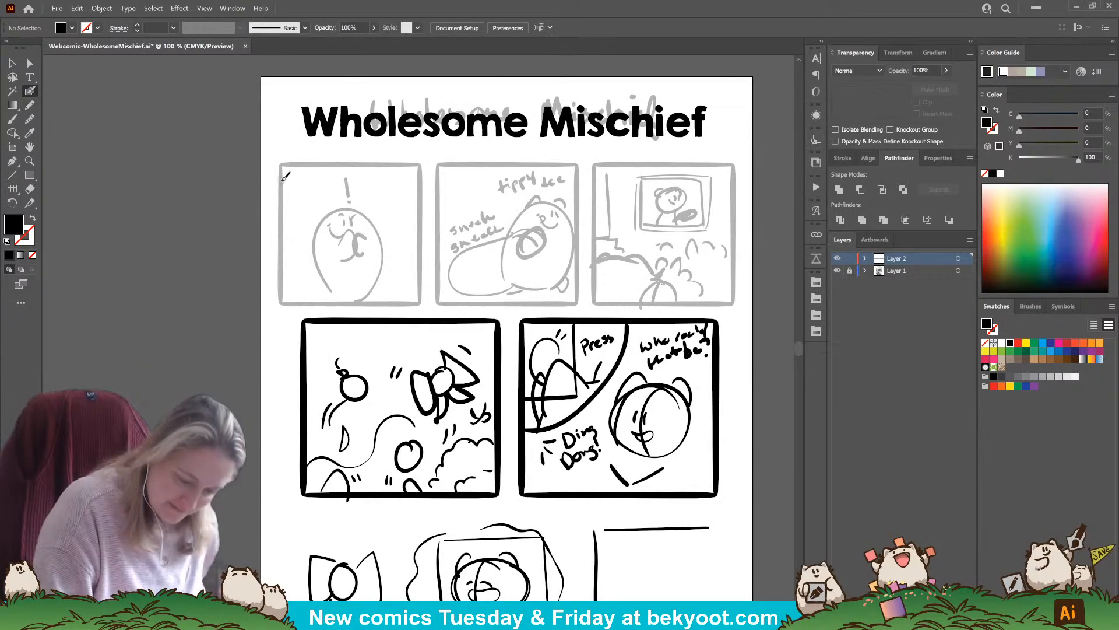
{"action": "key", "text": "Return"}
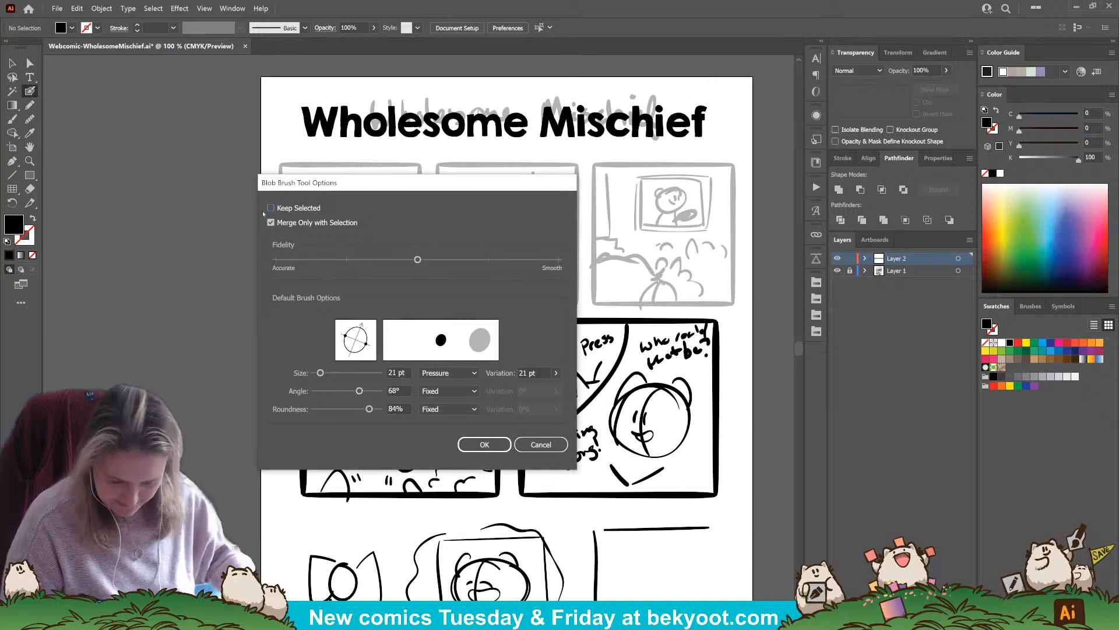
{"action": "key", "text": "Return"}
{"action": "left_click_drag", "start_coordinate": [281, 180], "coordinate": [281, 303]}
{"action": "left_click", "coordinate": [12, 64]}
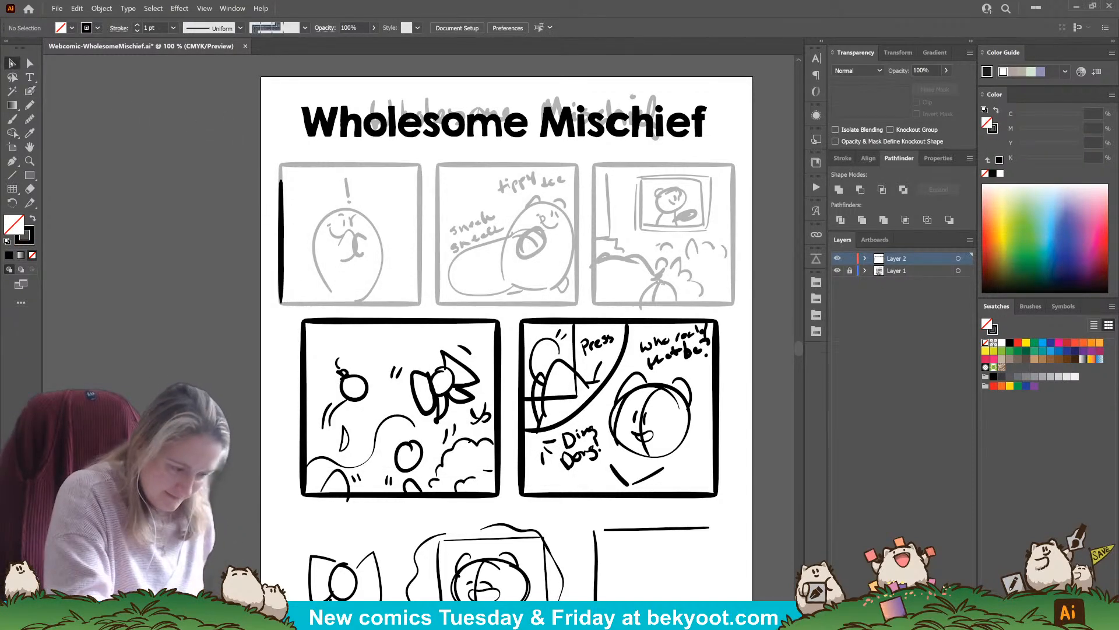
Duplicate the first panel's left edge stroke, rotate the copy 90° and place it along the panel's top edge
{"action": "left_click_drag", "start_coordinate": [281, 219], "coordinate": [345, 208]}
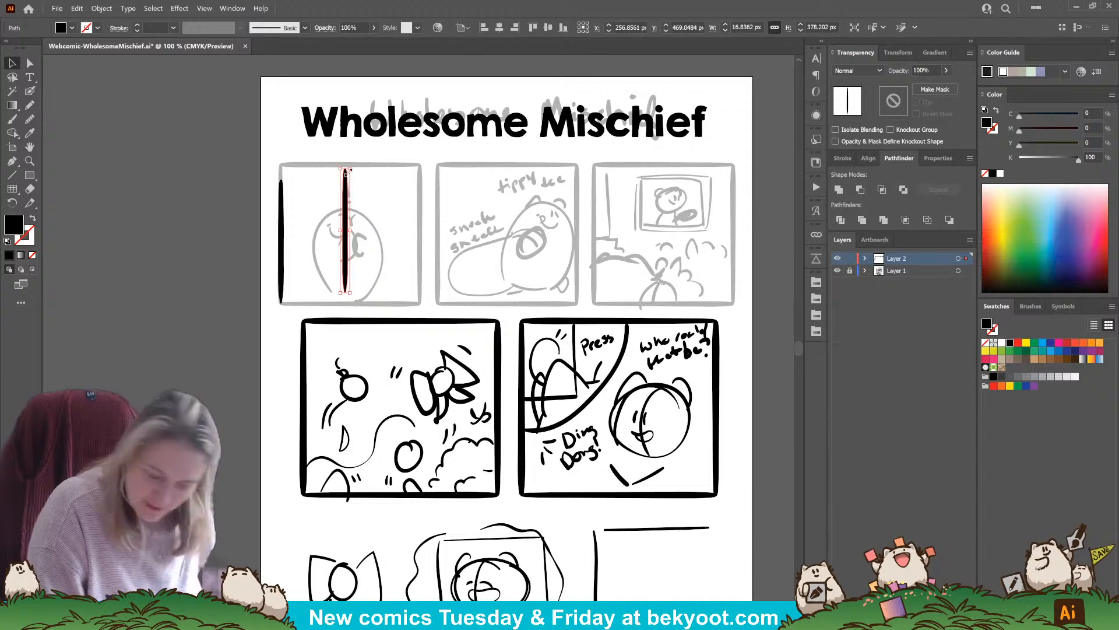
{"action": "left_click_drag", "start_coordinate": [341, 166], "coordinate": [297, 247]}
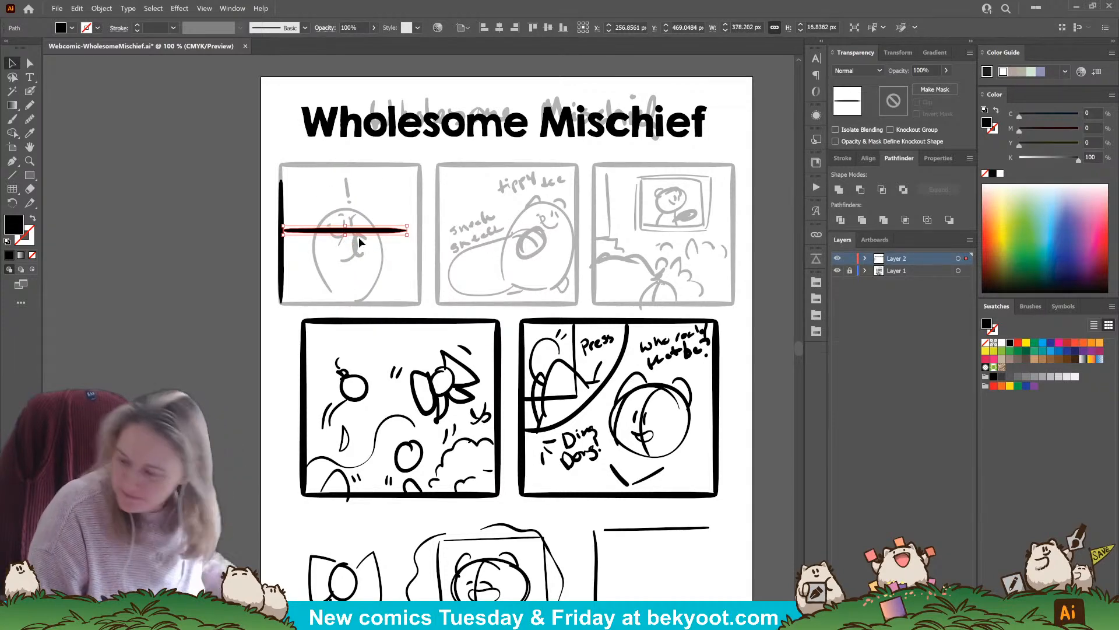
{"action": "left_click_drag", "start_coordinate": [367, 232], "coordinate": [371, 167]}
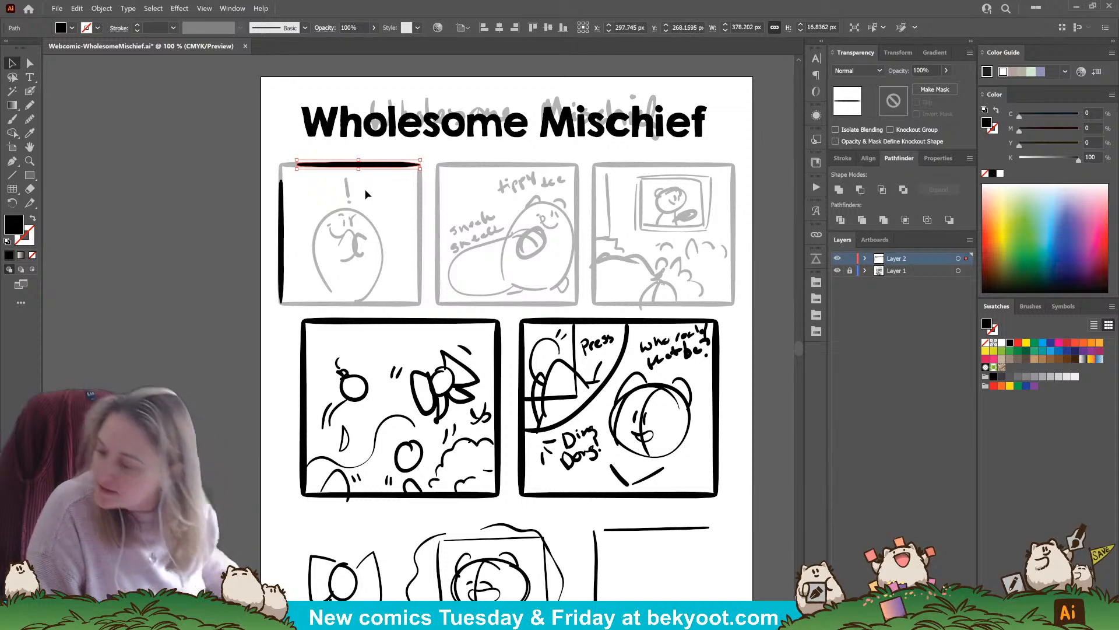
Draw a rounded upper-left corner with the Blob Brush, joining the first panel's left and top edges
{"action": "left_click", "coordinate": [30, 92]}
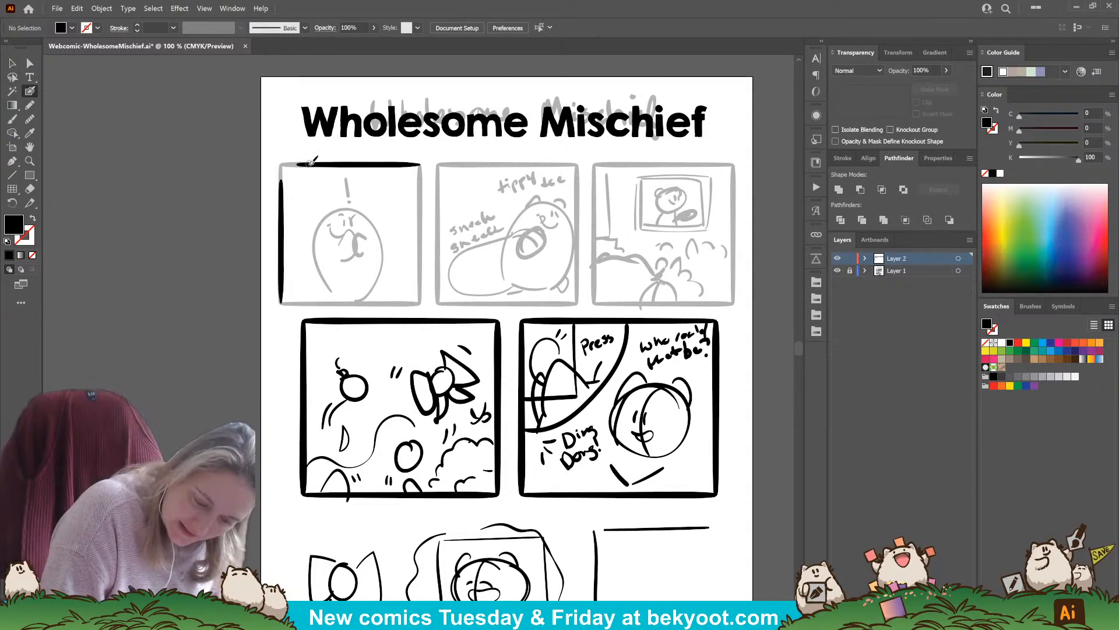
{"action": "mouse_move", "coordinate": [301, 164]}
{"action": "left_mouse_down"}
{"action": "mouse_move", "coordinate": [283, 184]}
{"action": "mouse_move", "coordinate": [291, 168]}
{"action": "mouse_move", "coordinate": [334, 164]}
{"action": "left_mouse_up"}
{"action": "key", "text": "ctrl+z"}
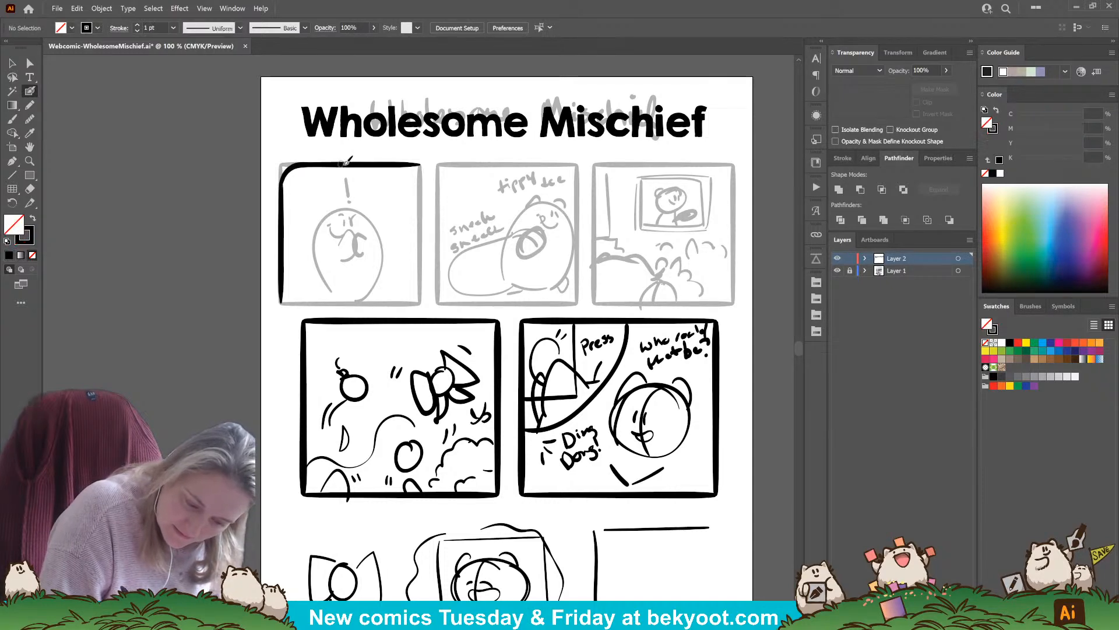
{"action": "key", "text": "ctrl+z"}
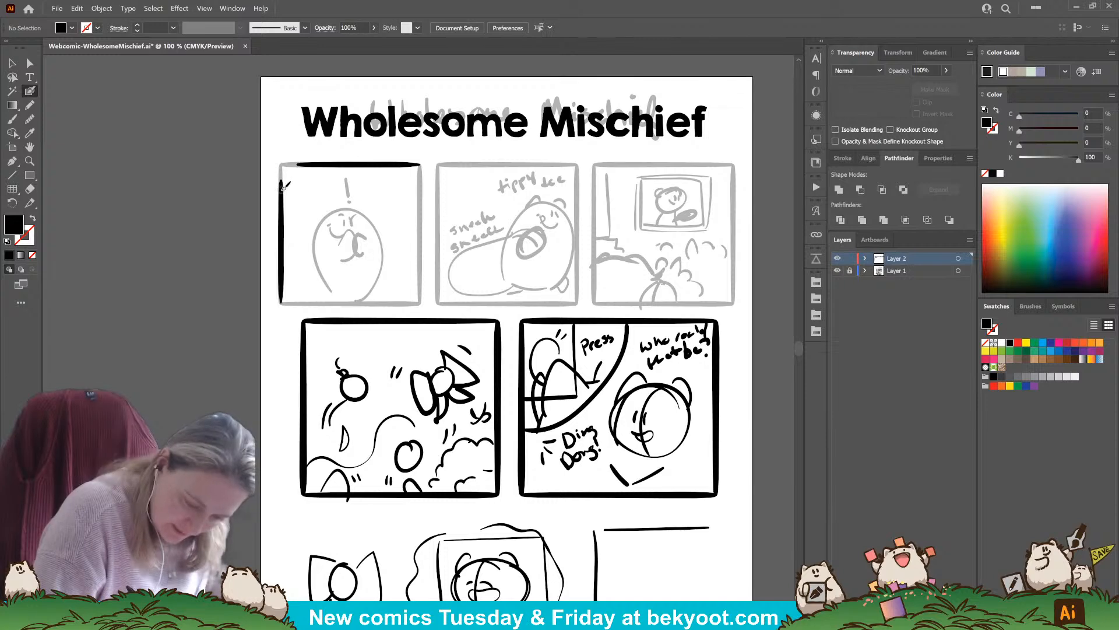
{"action": "mouse_move", "coordinate": [284, 181]}
{"action": "left_mouse_down"}
{"action": "mouse_move", "coordinate": [315, 165]}
{"action": "mouse_move", "coordinate": [287, 170]}
{"action": "mouse_move", "coordinate": [341, 166]}
{"action": "mouse_move", "coordinate": [283, 177]}
{"action": "mouse_move", "coordinate": [303, 161]}
{"action": "mouse_move", "coordinate": [283, 182]}
{"action": "mouse_move", "coordinate": [338, 163]}
{"action": "left_mouse_up"}
{"action": "key", "text": "ctrl+z"}
{"action": "key", "text": "ctrl+z"}
{"action": "key", "text": "shift+x"}
{"action": "key", "text": "ctrl+z"}
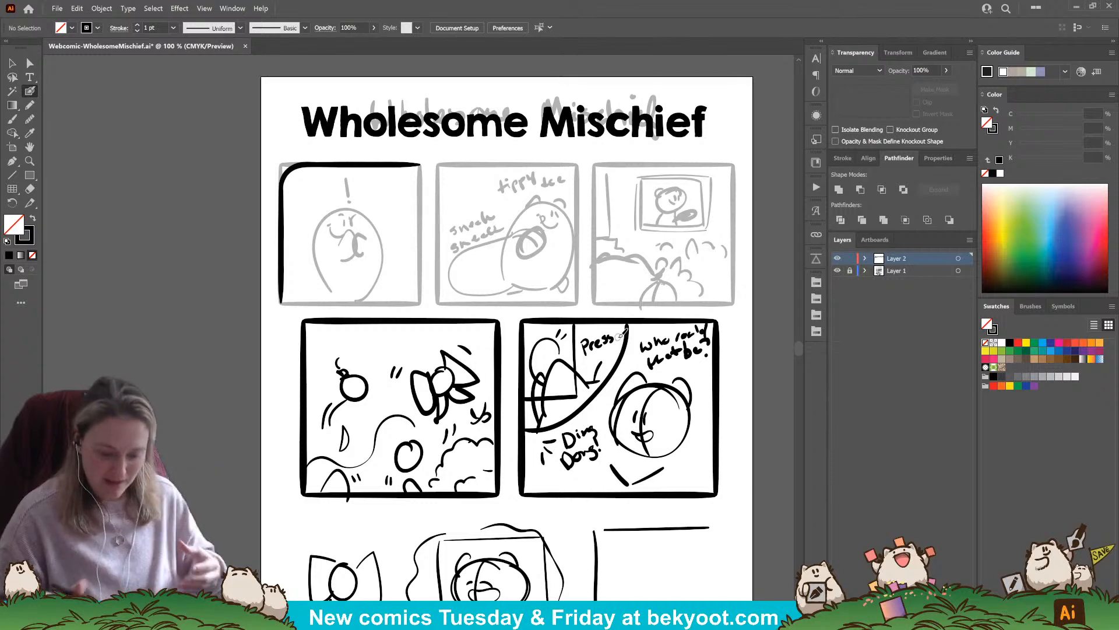
Group the first panel's left edge, rounded corner and top edge into one half frame
{"action": "key", "text": "v"}
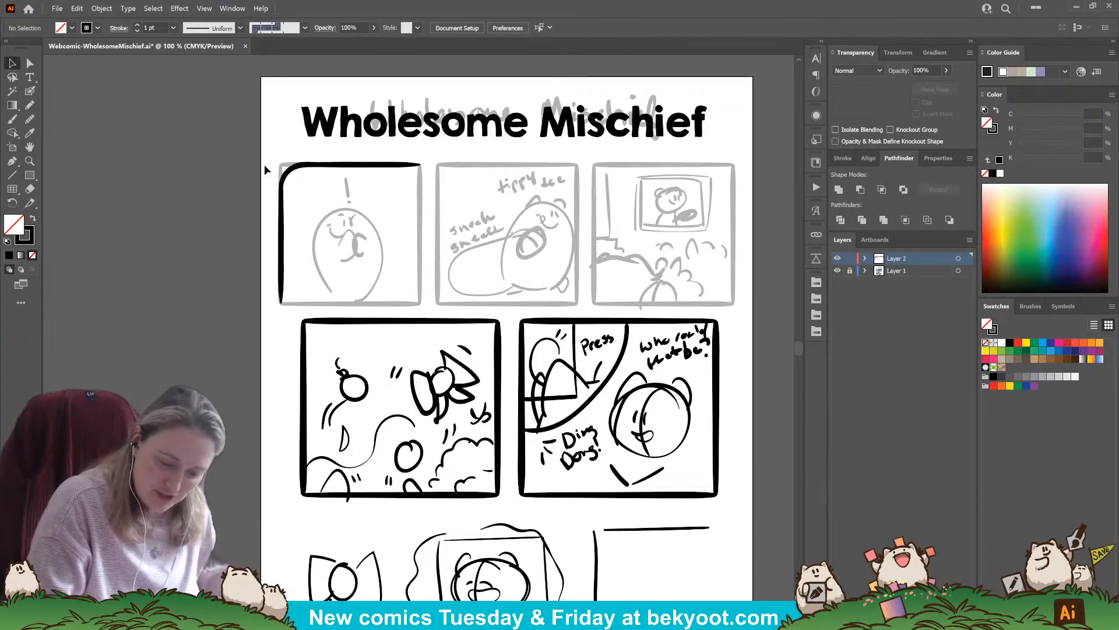
{"action": "left_click_drag", "start_coordinate": [265, 165], "coordinate": [325, 195]}
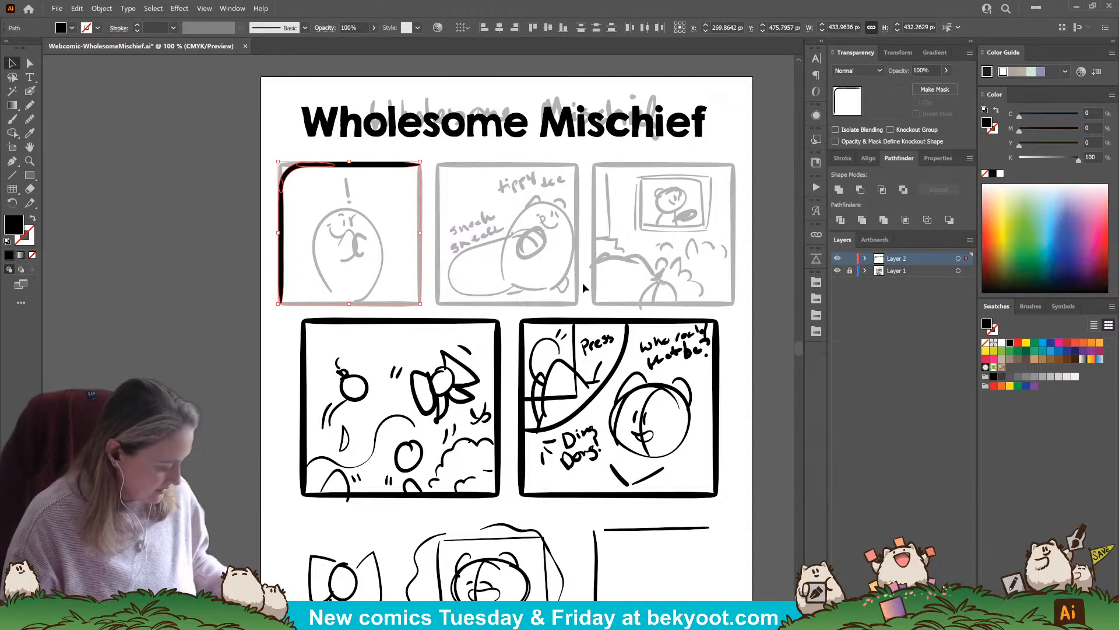
{"action": "left_click", "coordinate": [283, 232]}
{"action": "left_click_drag", "start_coordinate": [263, 162], "coordinate": [327, 200]}
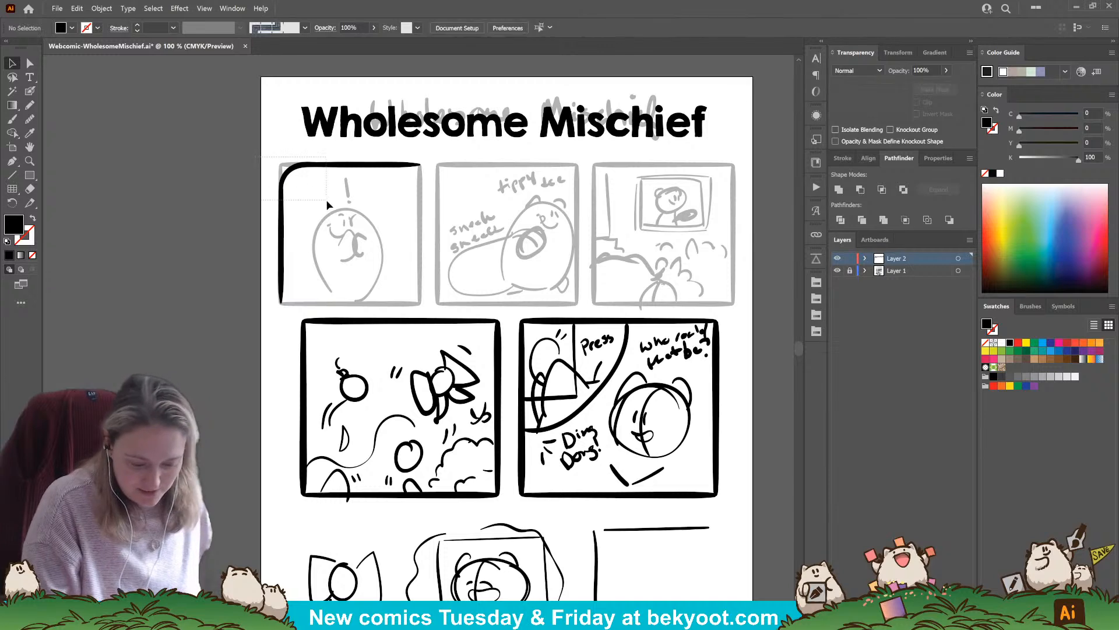
{"action": "key", "text": "ctrl+g"}
Duplicate the half frame, rotate the copy 180° to close the first panel, and group both halves
{"action": "left_click_drag", "start_coordinate": [390, 167], "coordinate": [407, 188], "text": "alt"}
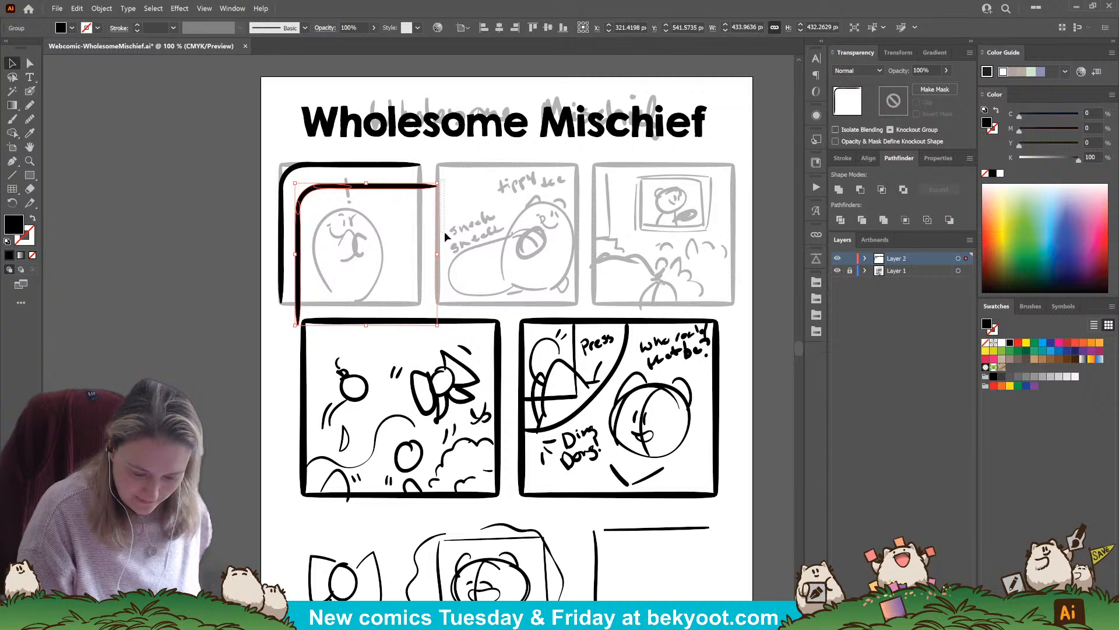
{"action": "left_click_drag", "start_coordinate": [449, 199], "coordinate": [419, 193], "text": "shift"}
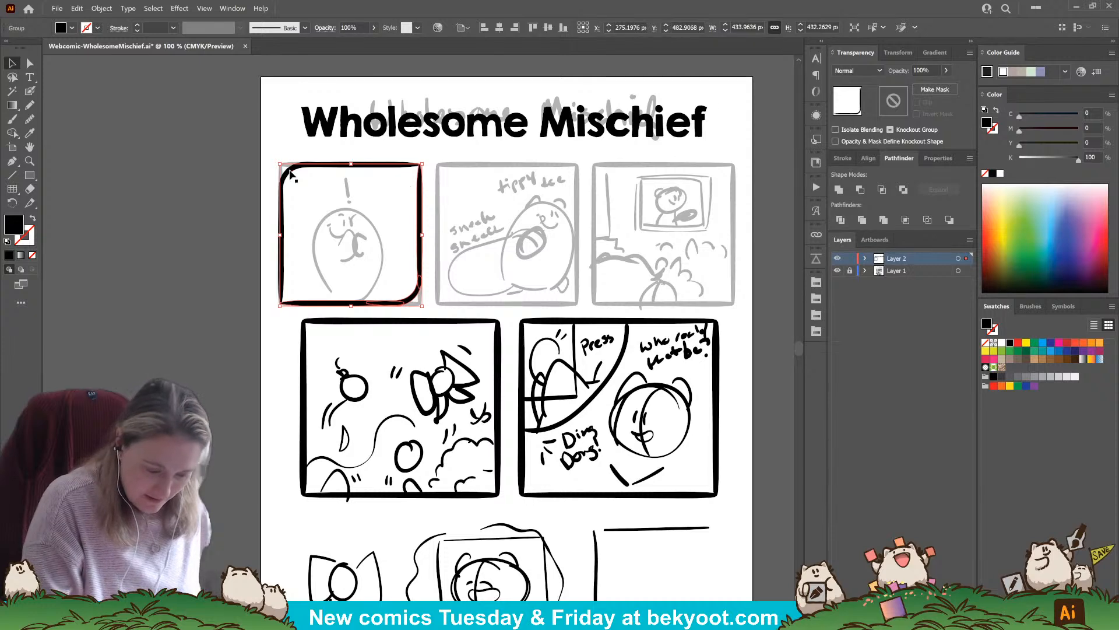
{"action": "left_click", "coordinate": [293, 168], "text": "shift"}
{"action": "key", "text": "ctrl+g"}
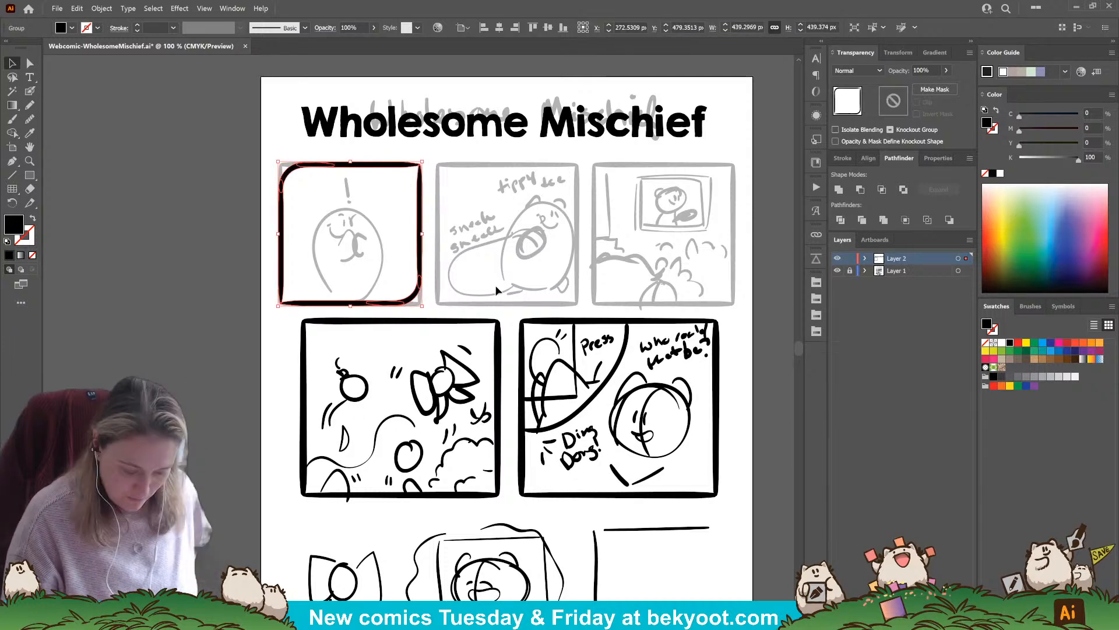
{"action": "left_click", "coordinate": [294, 359]}
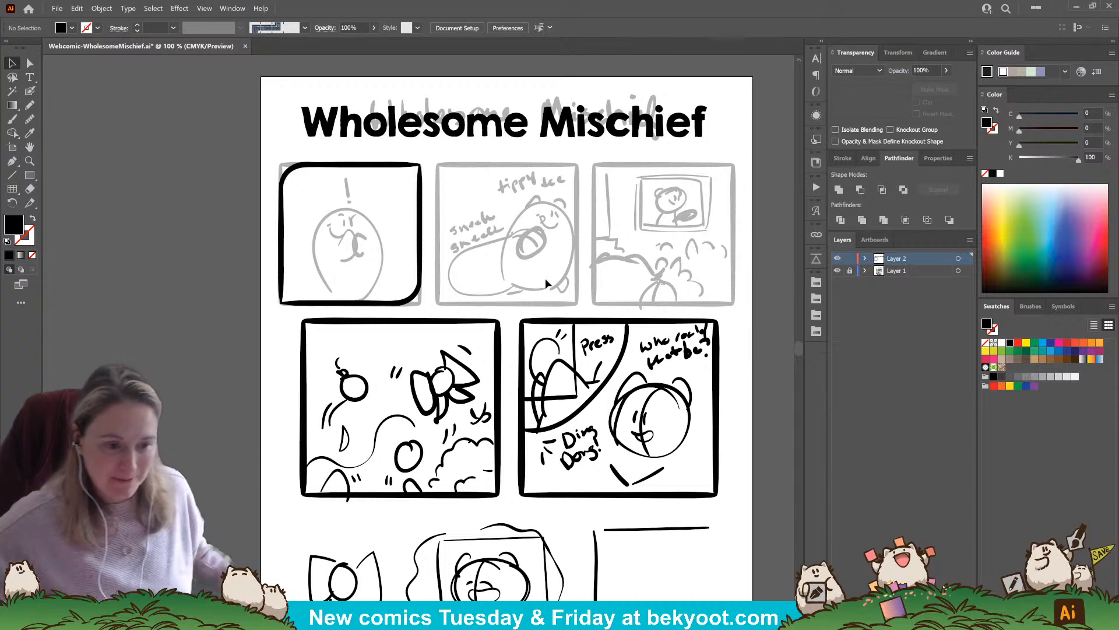
Duplicate the finished frame horizontally onto the second top-row panel and repeat the copy for the third panel
{"action": "scroll", "coordinate": [379, 249], "scroll_direction": "up", "scroll_amount": 1}
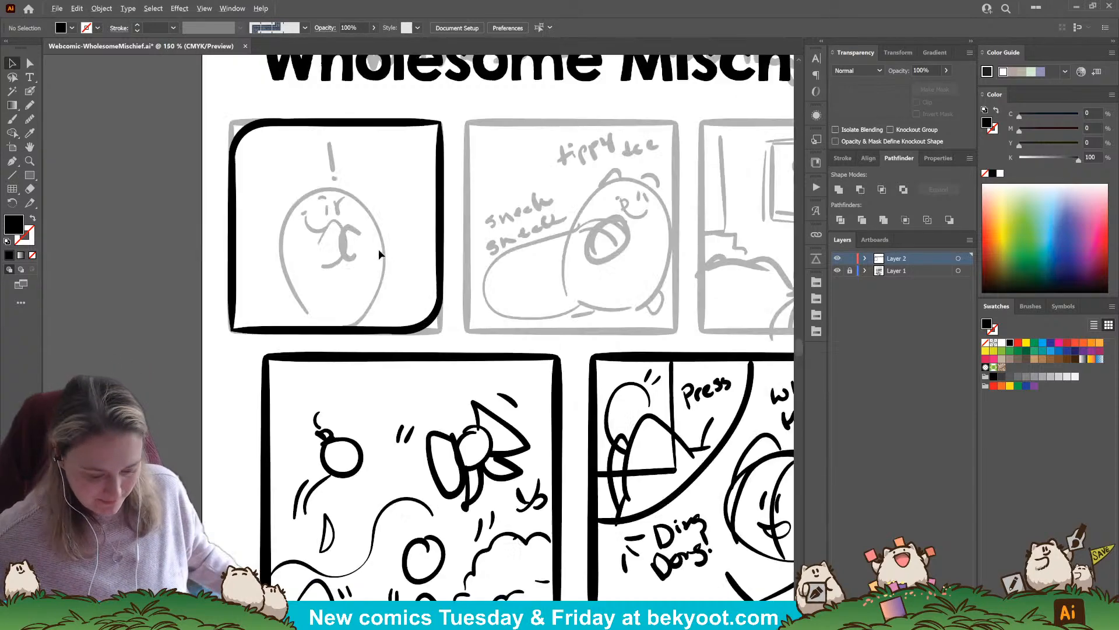
{"action": "left_click", "coordinate": [393, 332]}
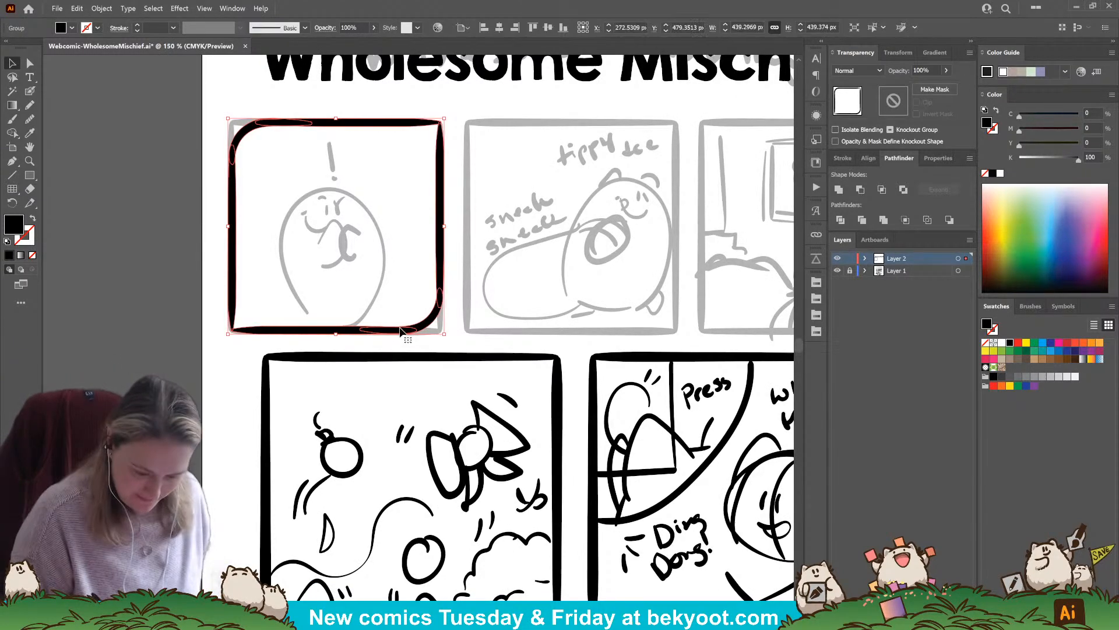
{"action": "left_click_drag", "start_coordinate": [404, 335], "coordinate": [631, 337]}
{"action": "key", "text": "ctrl+z"}
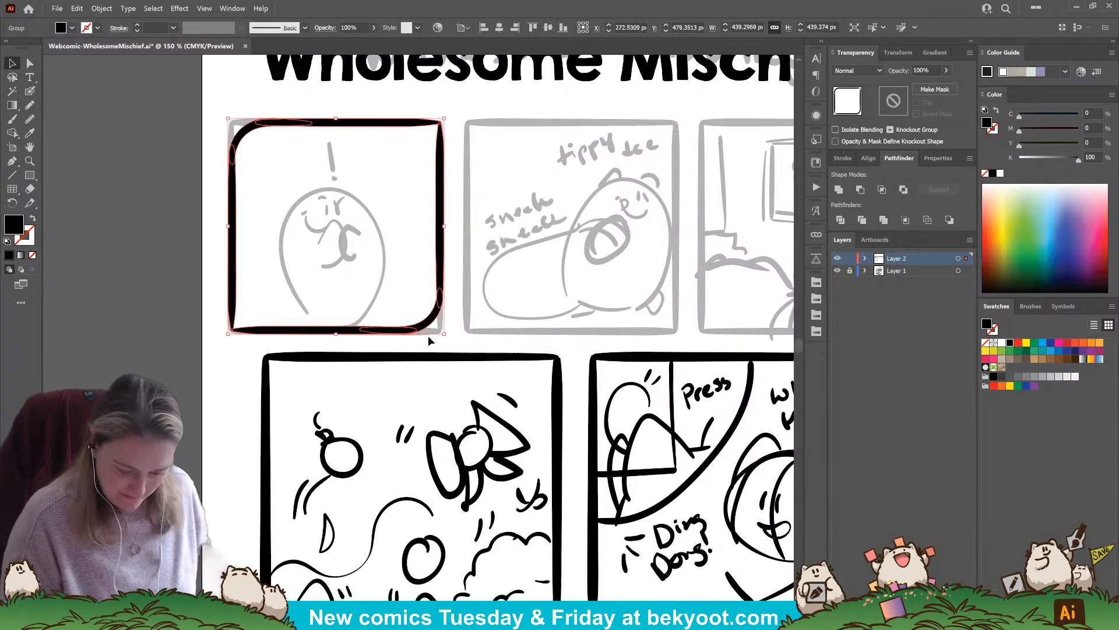
{"action": "left_click_drag", "start_coordinate": [428, 334], "coordinate": [550, 359]}
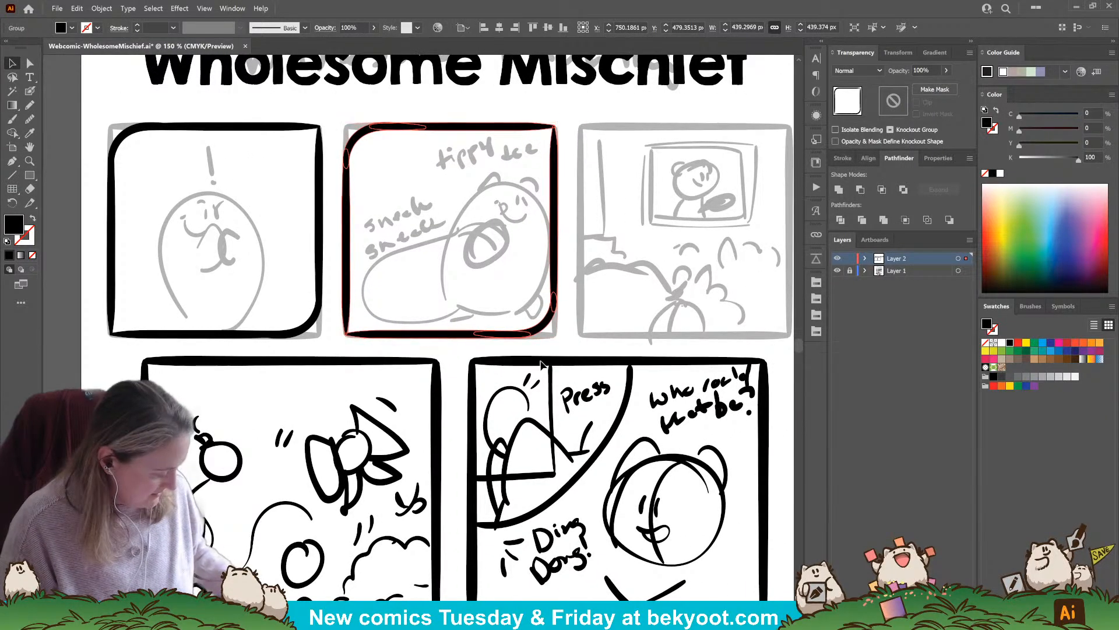
{"action": "key", "text": "ctrl+d"}
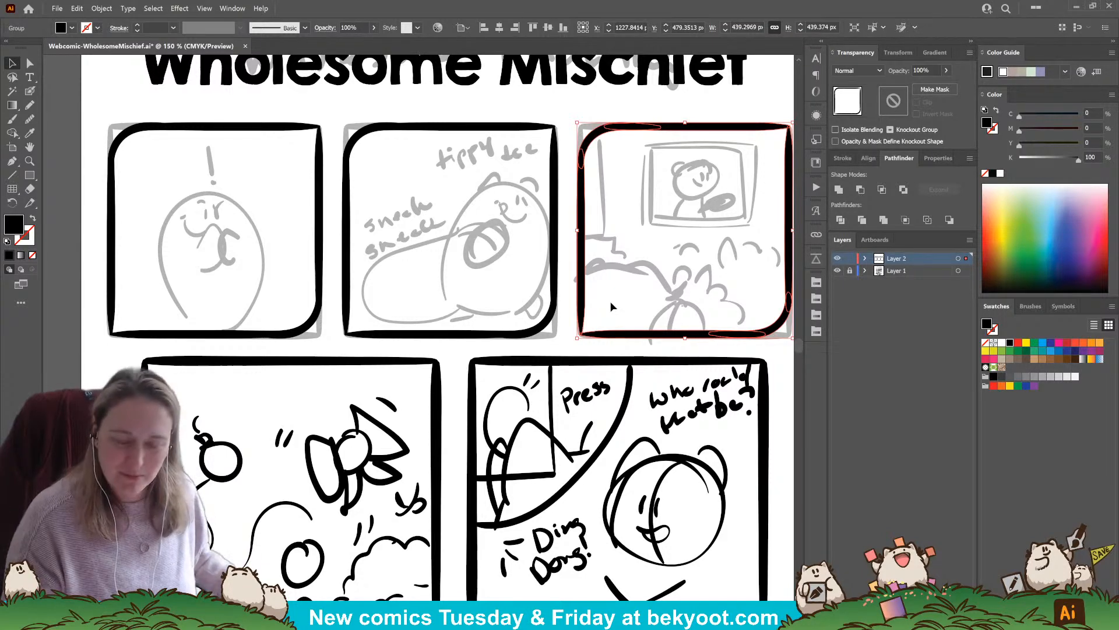
Align all three top-row frames together to the horizontal centre of the artboard
{"action": "left_click", "coordinate": [555, 238], "text": "shift"}
{"action": "left_click", "coordinate": [319, 257], "text": "shift"}
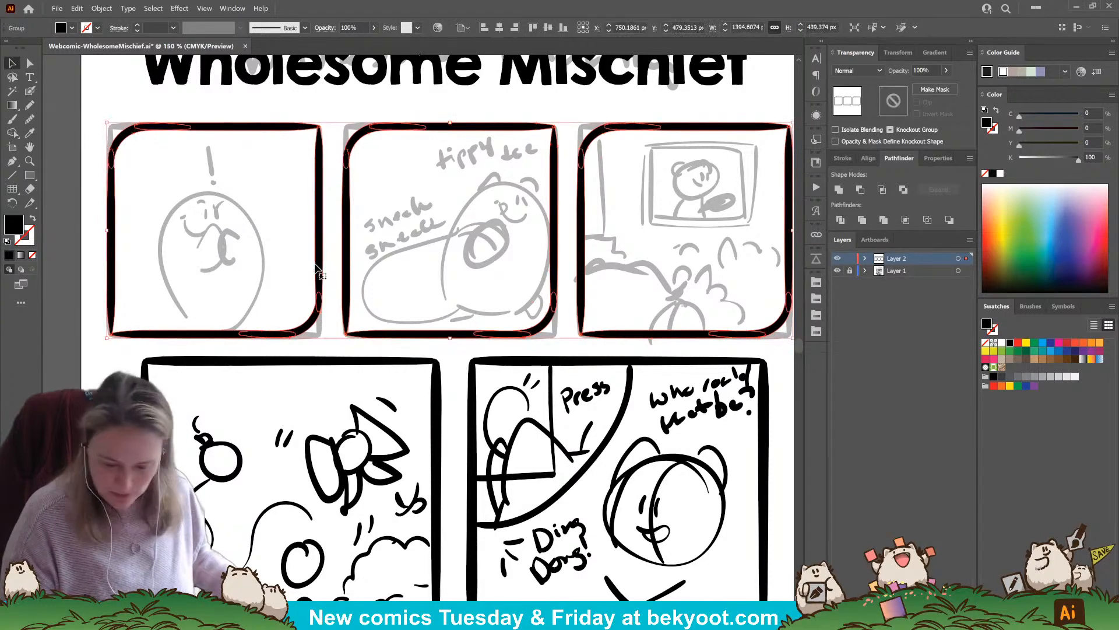
{"action": "left_click", "coordinate": [869, 158]}
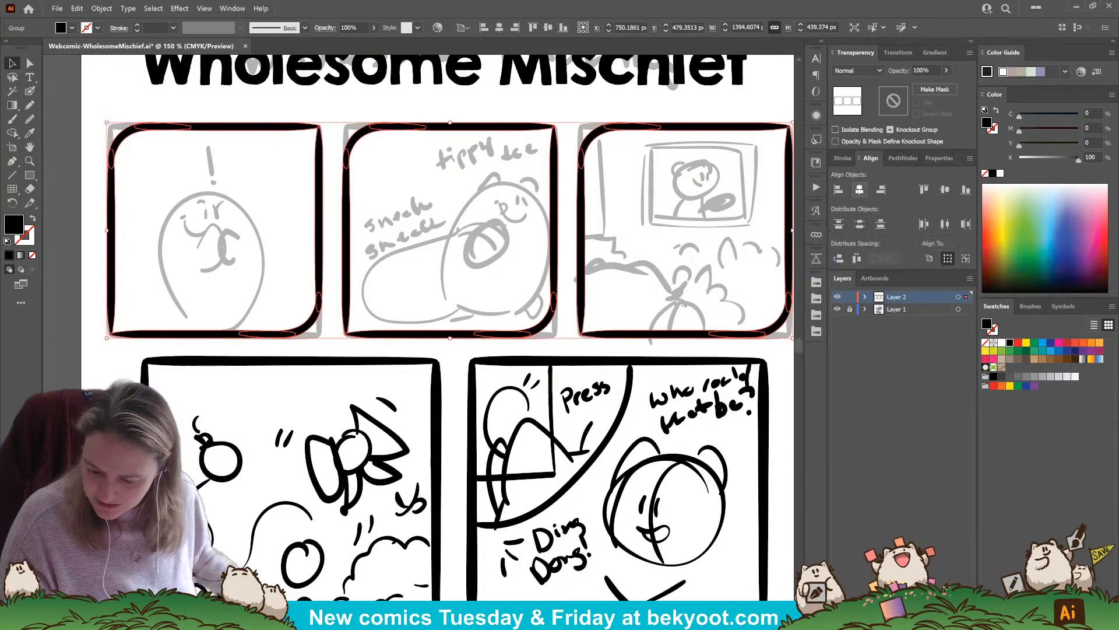
{"action": "left_click", "coordinate": [929, 259]}
{"action": "left_click", "coordinate": [859, 190]}
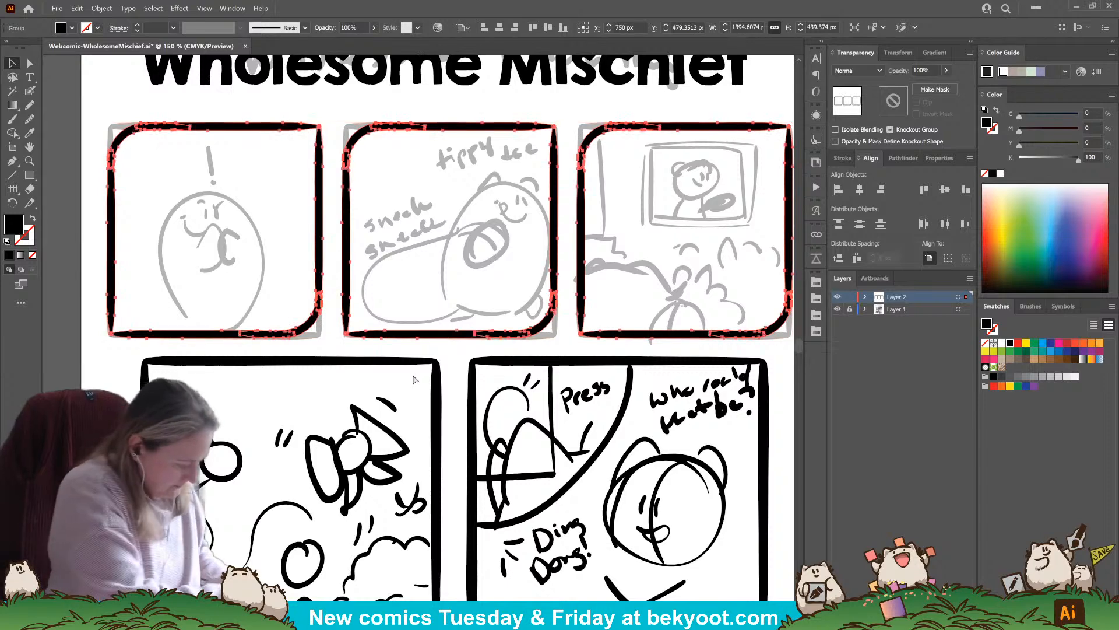
{"action": "left_click", "coordinate": [372, 474]}
Try to duplicate two of the top-row frames onto the second-row panels
{"action": "scroll", "coordinate": [497, 460], "scroll_direction": "down", "scroll_amount": 3}
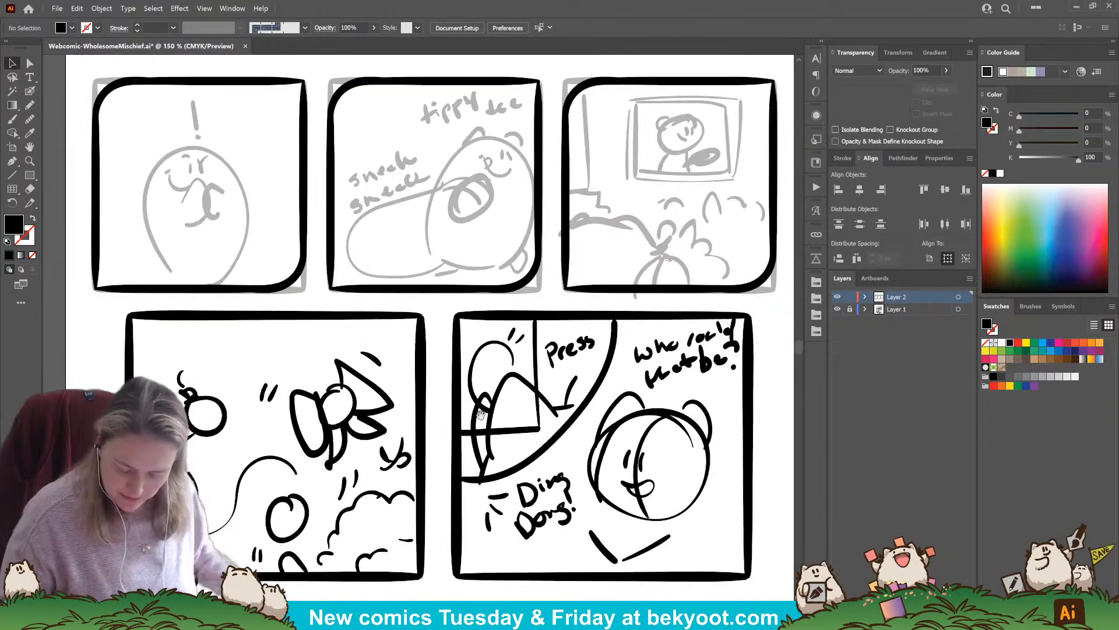
{"action": "scroll", "coordinate": [544, 245], "scroll_direction": "down", "scroll_amount": 1, "text": "alt"}
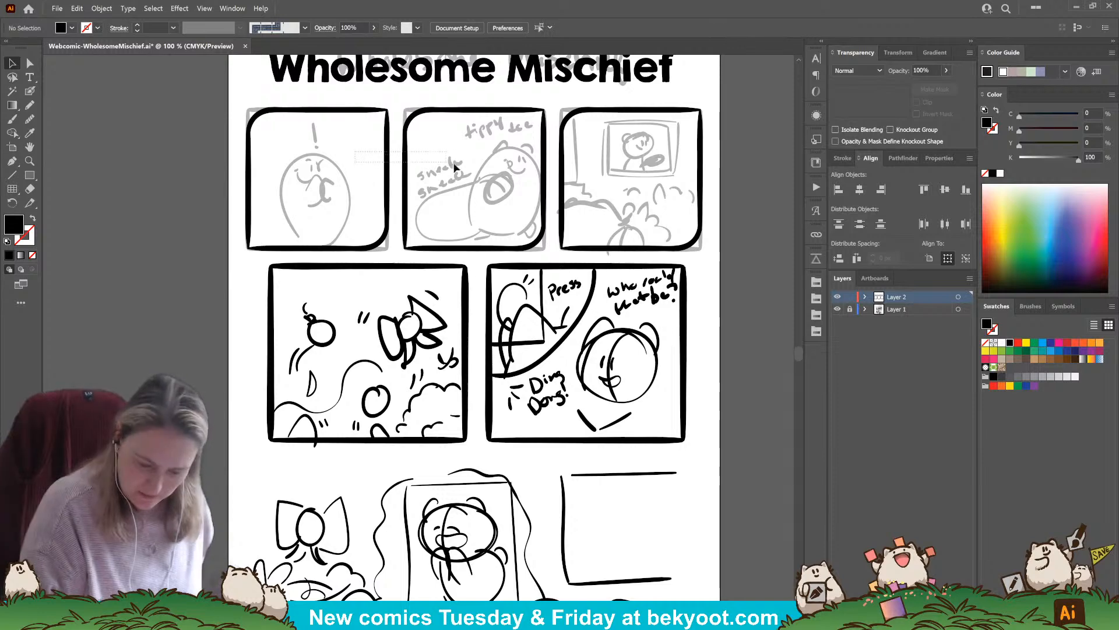
{"action": "left_click", "coordinate": [577, 249]}
{"action": "left_click_drag", "start_coordinate": [585, 251], "coordinate": [591, 300]}
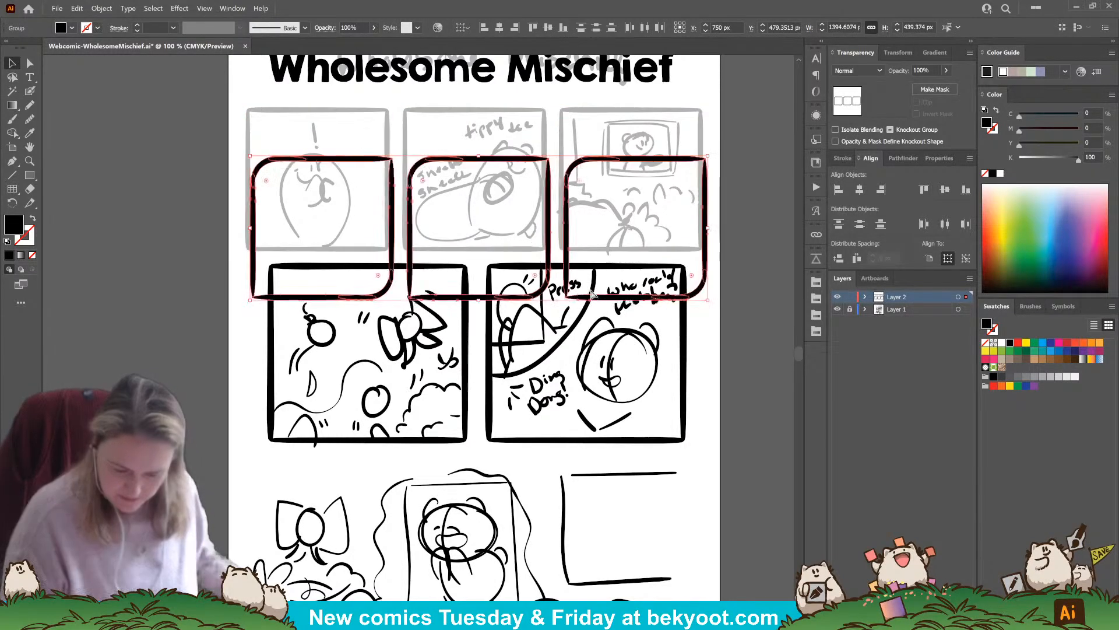
{"action": "key", "text": "ctrl+z"}
{"action": "left_click", "coordinate": [532, 228]}
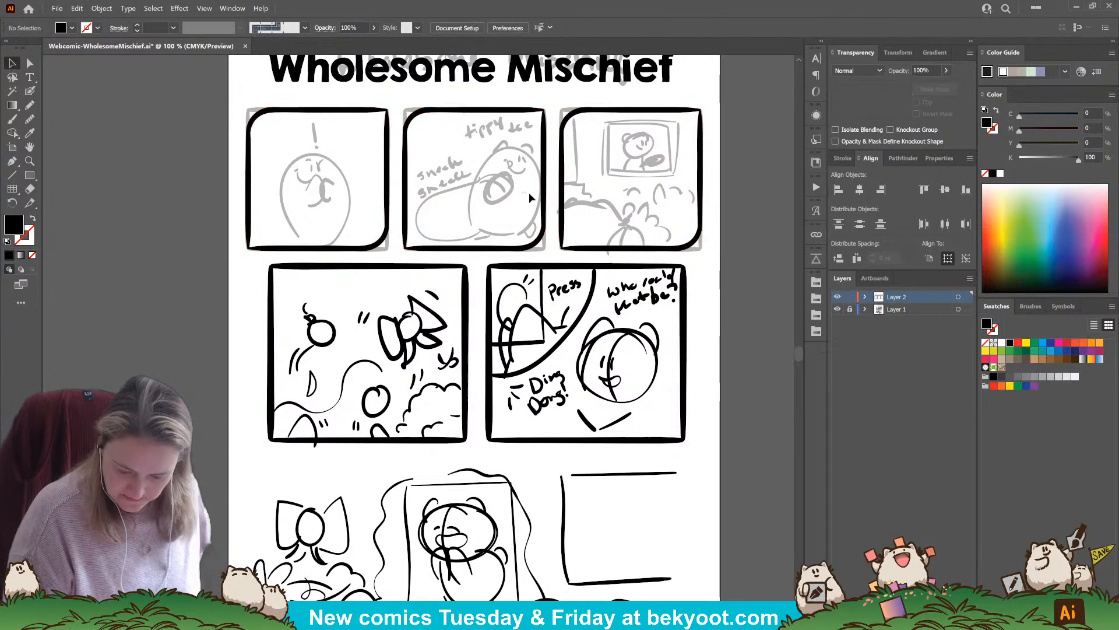
{"action": "left_click_drag", "start_coordinate": [530, 192], "coordinate": [462, 442]}
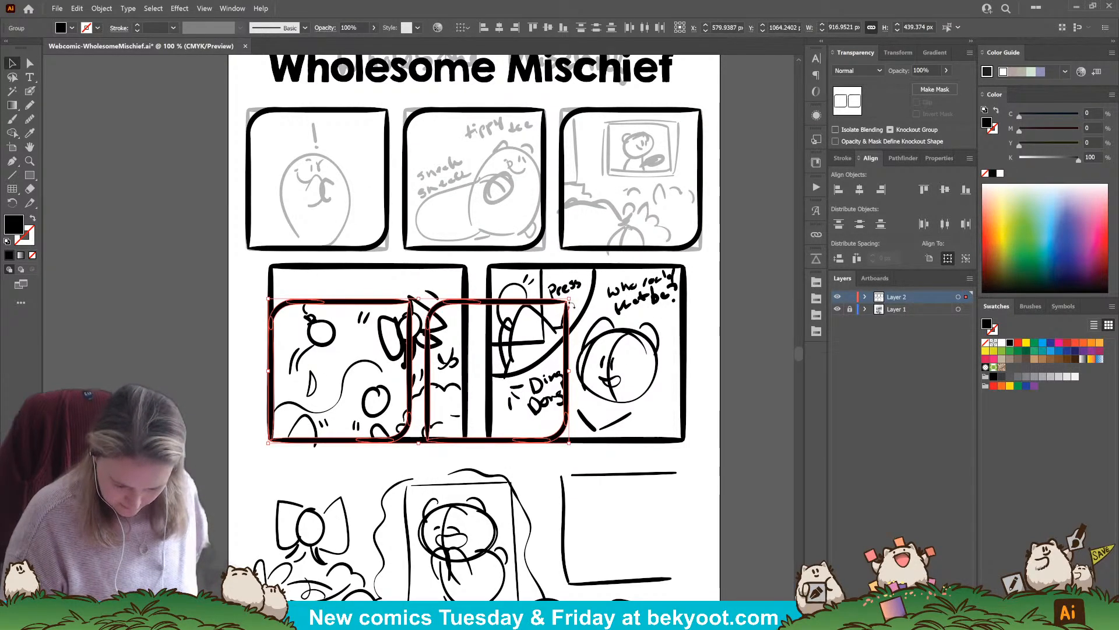
{"action": "key", "text": "ctrl+z"}
{"action": "left_click", "coordinate": [228, 404]}
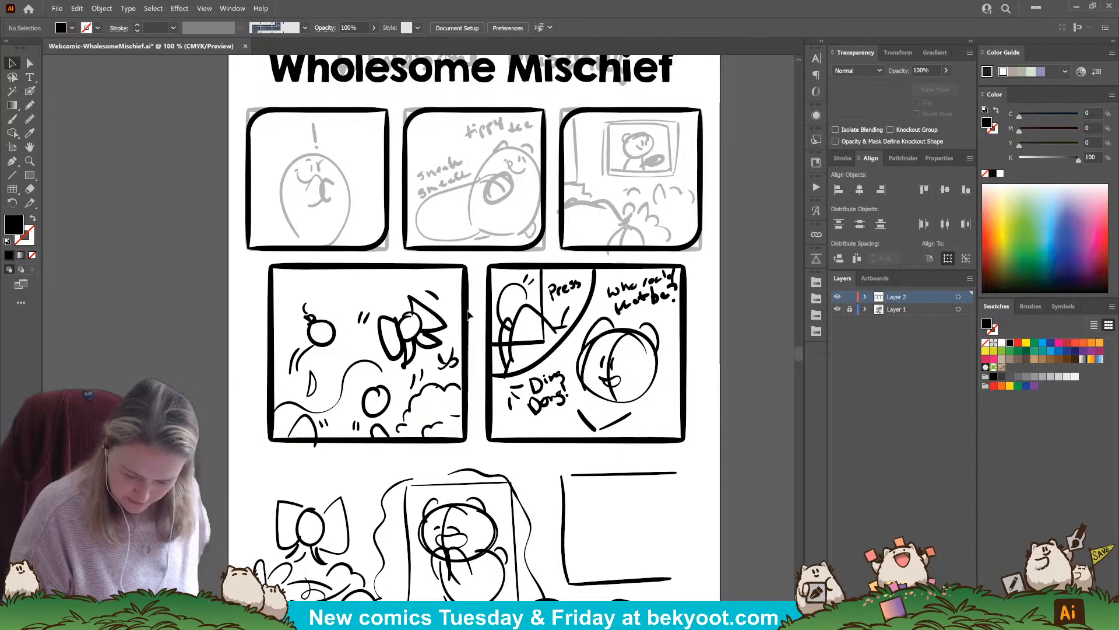
Lock Layer 2, unlock Layer 1 and set the second-row panel sketches to 30% opacity
{"action": "left_click", "coordinate": [851, 298]}
{"action": "left_click", "coordinate": [850, 309]}
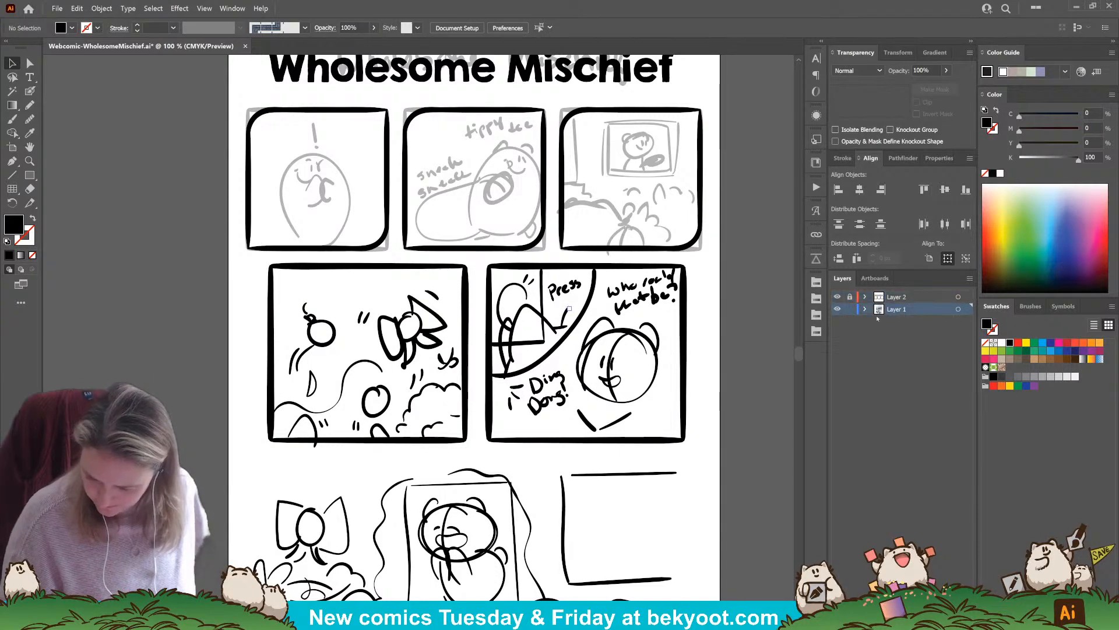
{"action": "left_click_drag", "start_coordinate": [249, 279], "coordinate": [701, 408]}
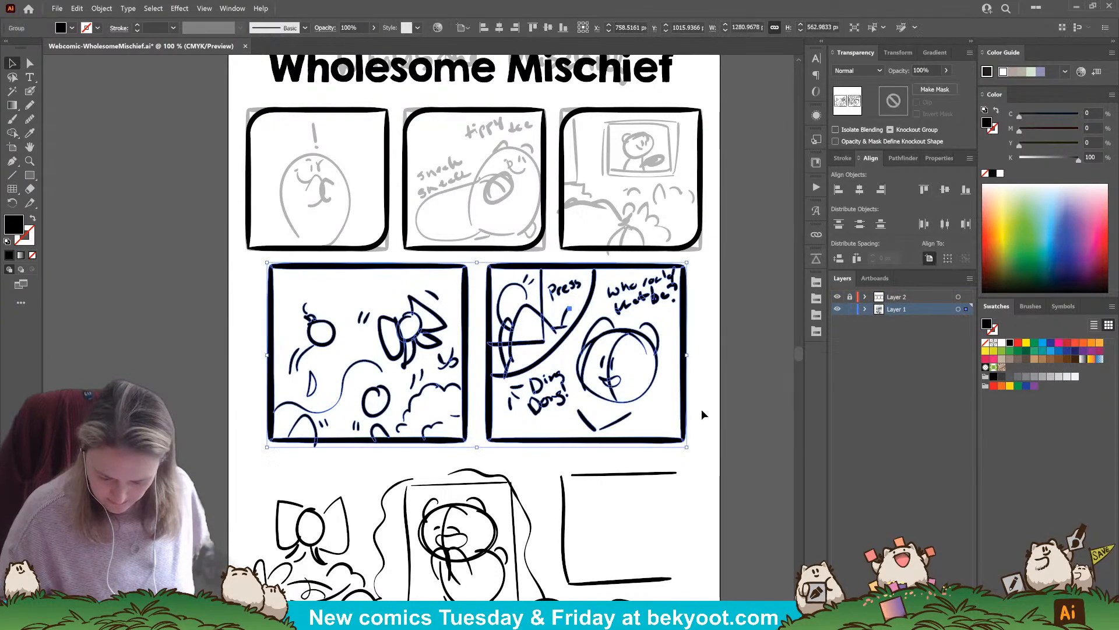
{"action": "left_click", "coordinate": [924, 70]}
{"action": "type", "text": "30"}
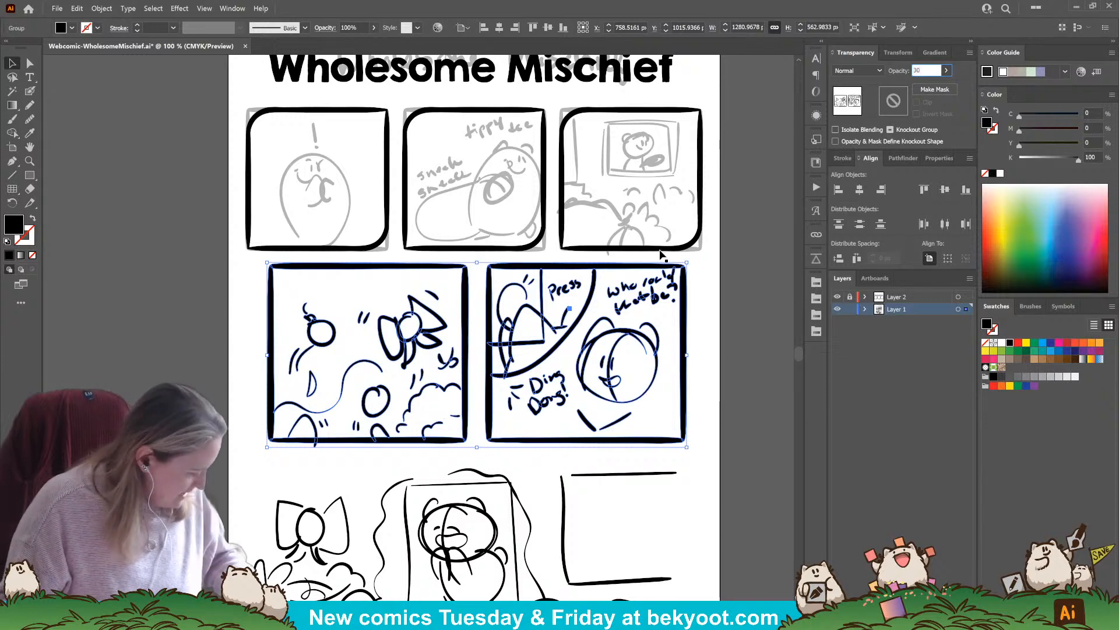
{"action": "key", "text": "Return"}
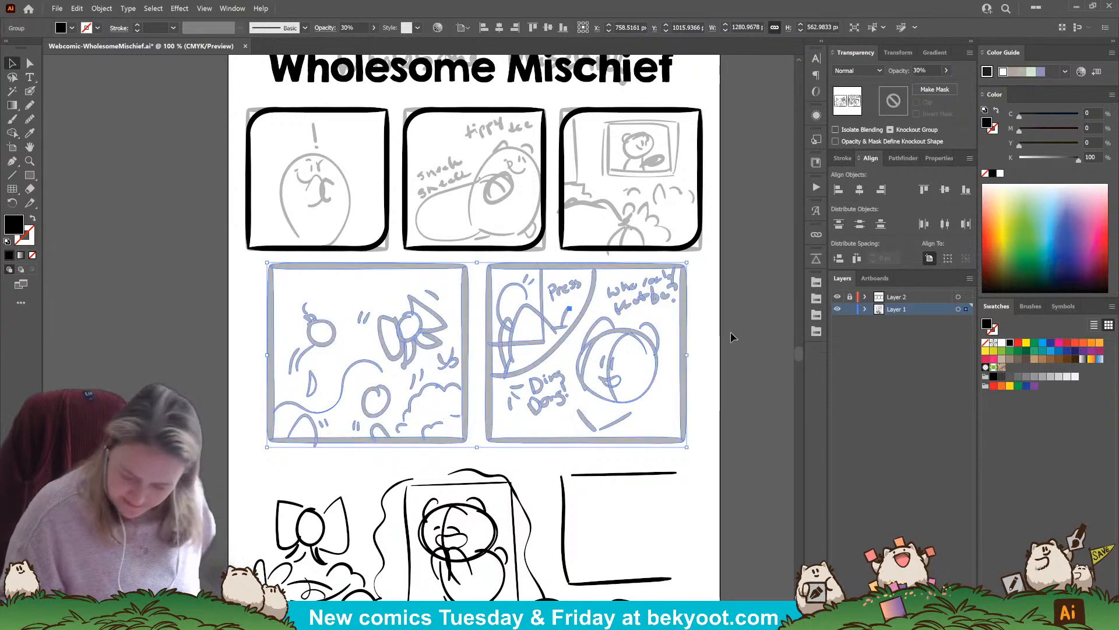
Lock Layer 1 again, then unlock Layer 2 and make it the active layer
{"action": "left_click", "coordinate": [850, 309]}
{"action": "left_click", "coordinate": [850, 297]}
{"action": "left_click", "coordinate": [893, 297]}
Trace the left edge of the first second-row panel with the Blob Brush
{"action": "left_click", "coordinate": [30, 92]}
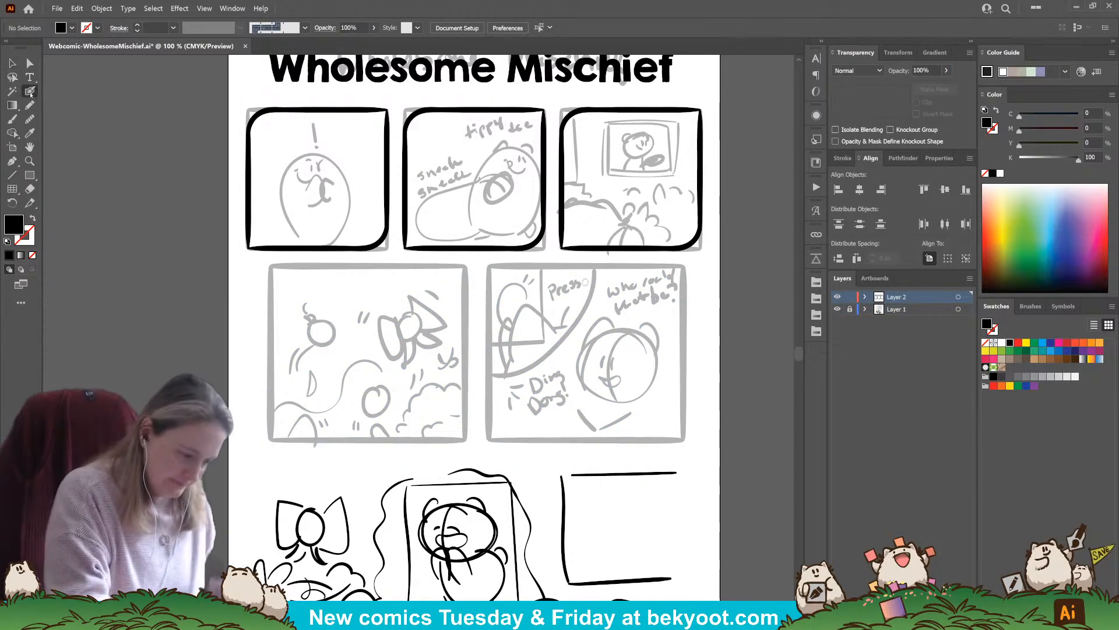
{"action": "key", "text": "Return"}
{"action": "key", "text": "Return"}
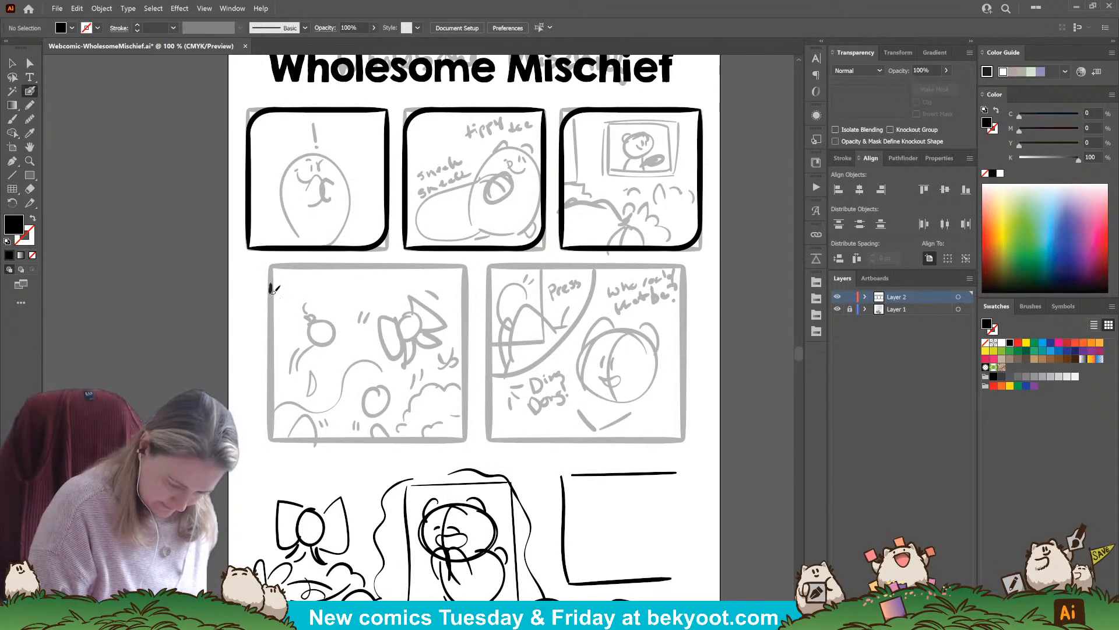
{"action": "left_click_drag", "start_coordinate": [270, 285], "coordinate": [271, 442]}
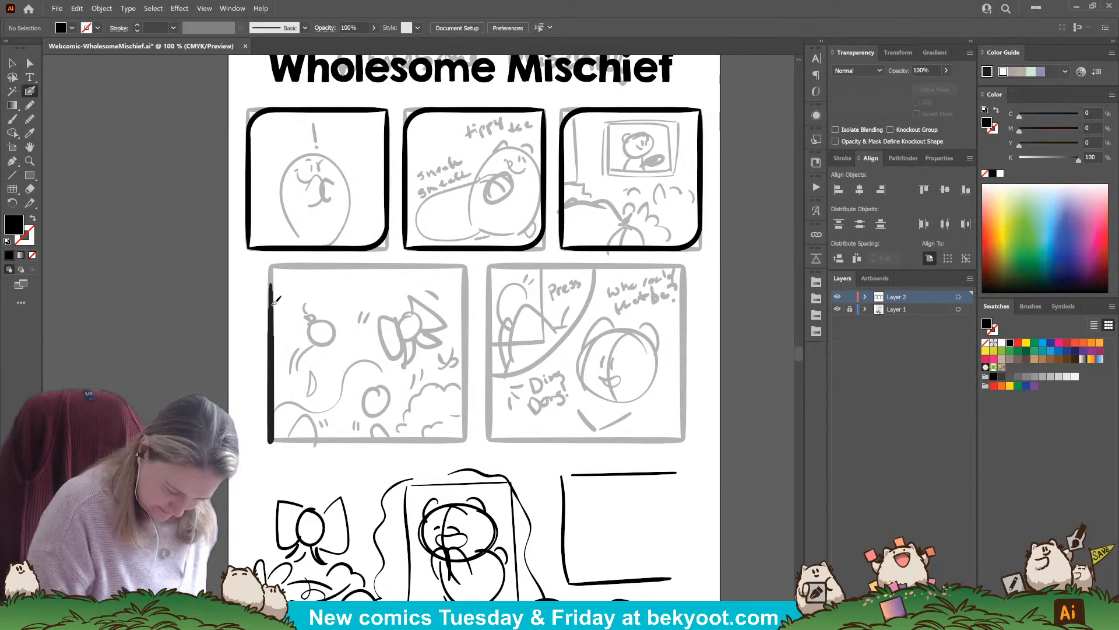
Finish the upper end of the left-edge stroke and fit a rotated, lengthened copy of it along the same panel's top edge
{"action": "left_click_drag", "start_coordinate": [273, 283], "coordinate": [272, 275]}
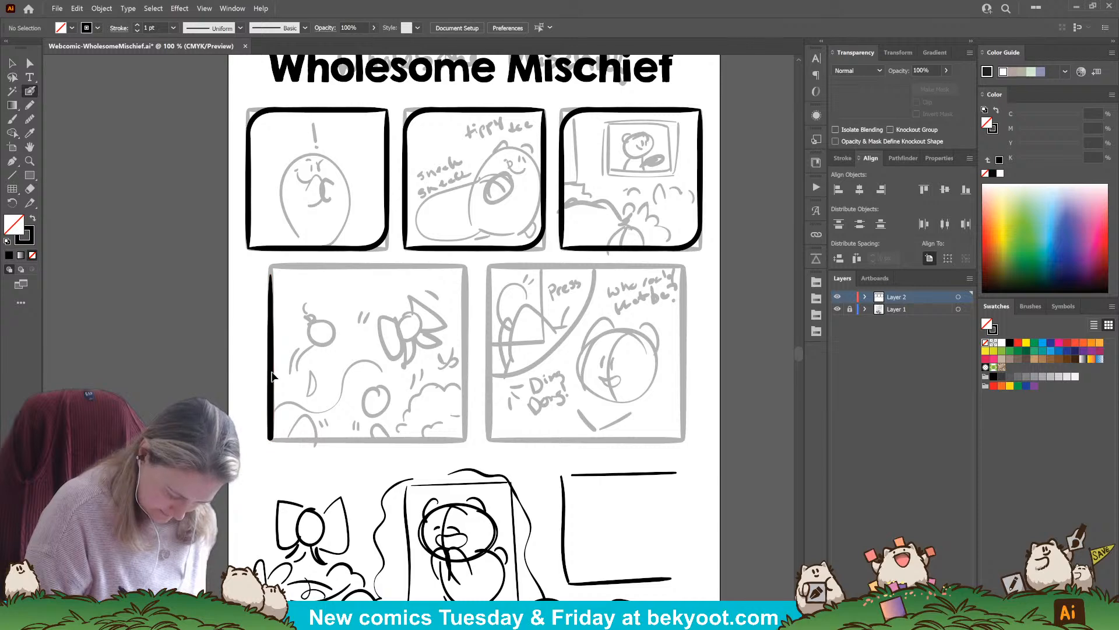
{"action": "left_click", "coordinate": [272, 373], "text": "ctrl"}
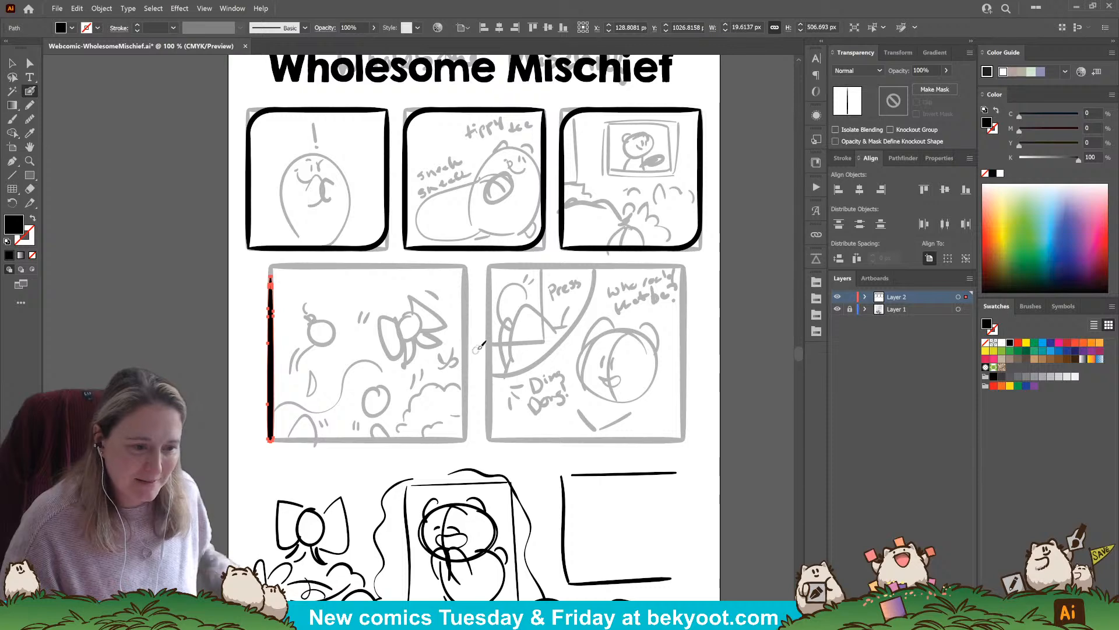
{"action": "left_click", "coordinate": [12, 63]}
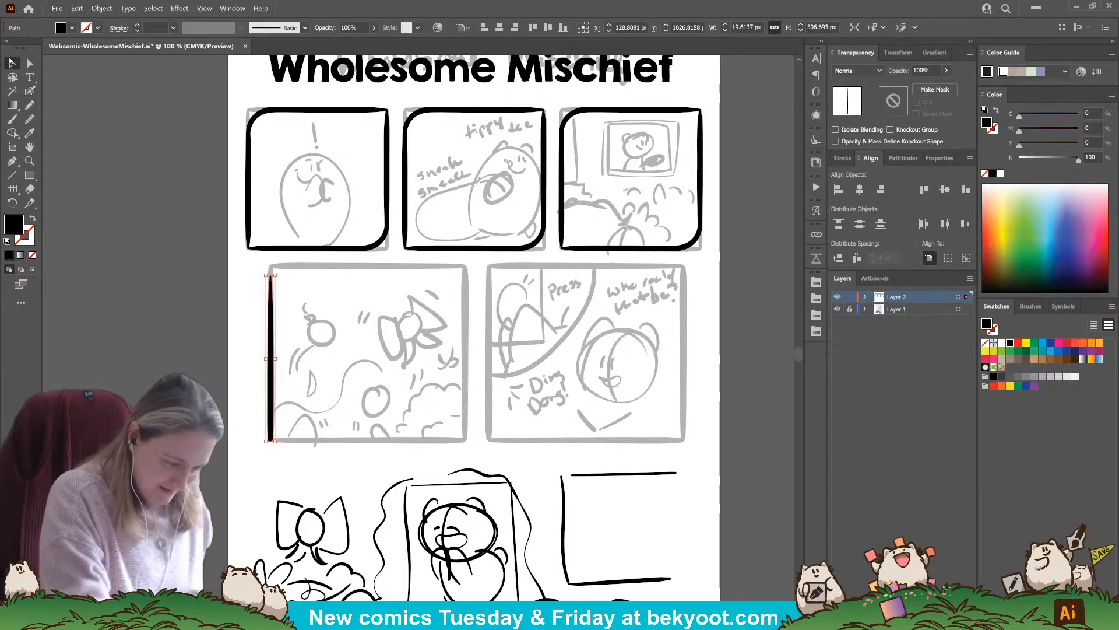
{"action": "left_click_drag", "start_coordinate": [271, 372], "coordinate": [363, 343]}
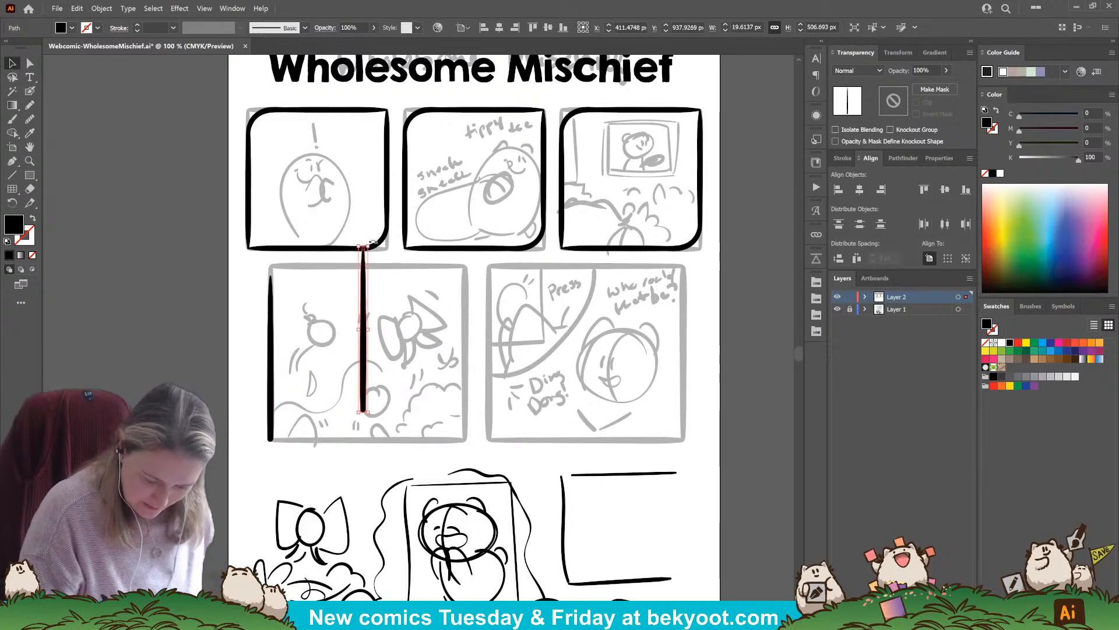
{"action": "left_click_drag", "start_coordinate": [373, 243], "coordinate": [303, 315]}
{"action": "left_click_drag", "start_coordinate": [404, 330], "coordinate": [418, 268]}
{"action": "left_click_drag", "start_coordinate": [303, 268], "coordinate": [280, 268]}
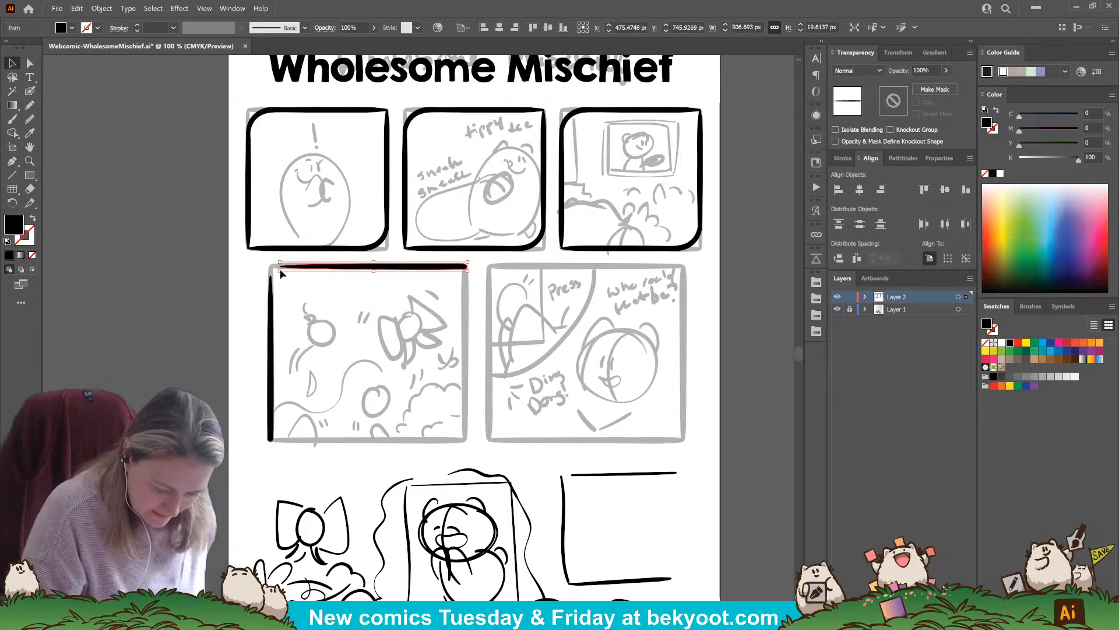
Reshape the pointed left end of the first second-row panel's top-edge stroke by adjusting its outline and anchor points
{"action": "left_click", "coordinate": [216, 371]}
{"action": "left_click", "coordinate": [328, 268]}
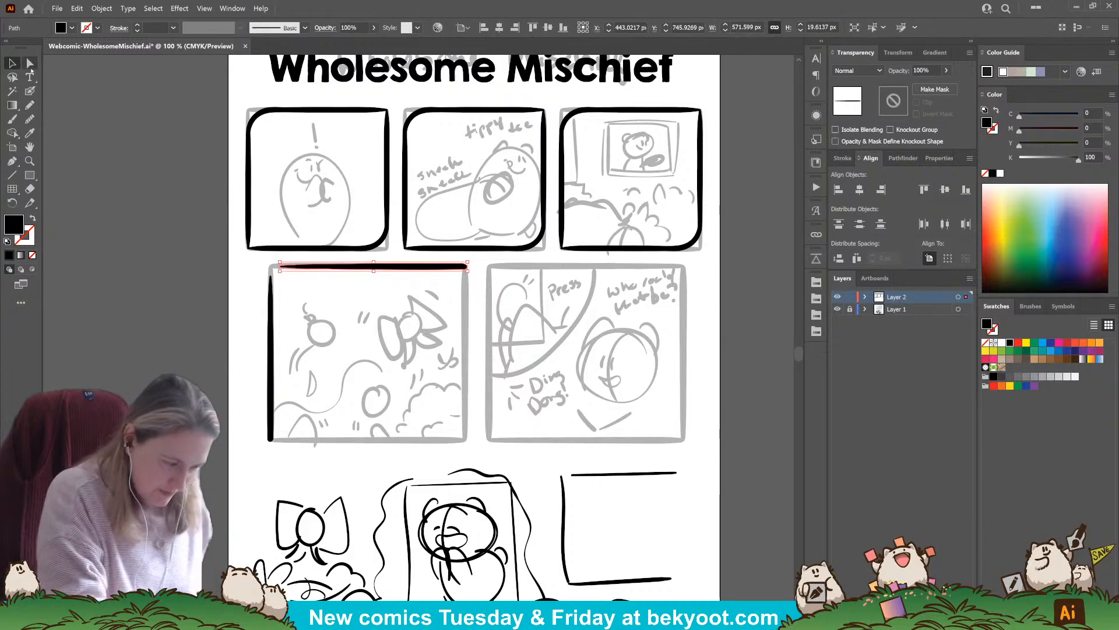
{"action": "key", "text": "a"}
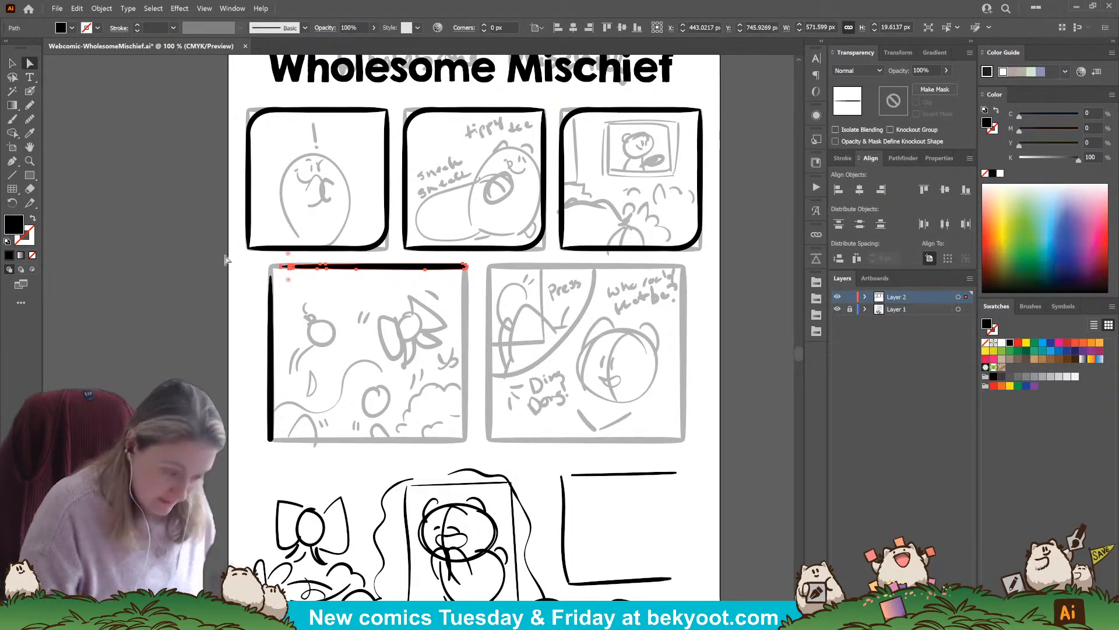
{"action": "key", "text": "n"}
{"action": "mouse_move", "coordinate": [296, 268]}
{"action": "left_mouse_down"}
{"action": "mouse_move", "coordinate": [361, 269]}
{"action": "mouse_move", "coordinate": [289, 263]}
{"action": "left_mouse_up"}
{"action": "key", "text": "a"}
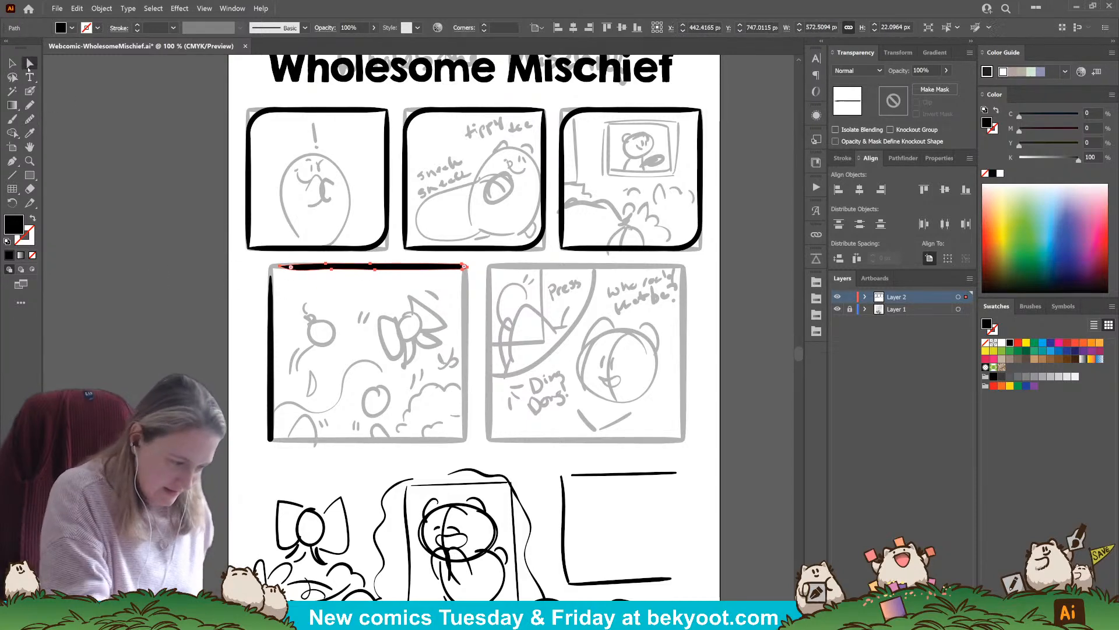
{"action": "left_click", "coordinate": [320, 278]}
{"action": "left_click", "coordinate": [304, 269]}
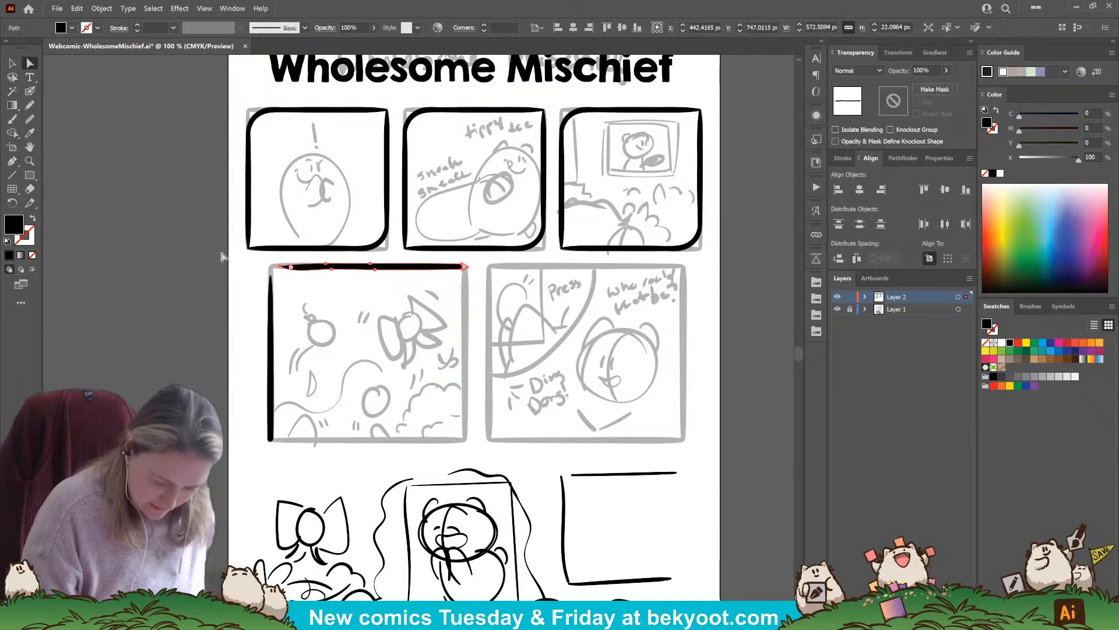
{"action": "left_click", "coordinate": [281, 270]}
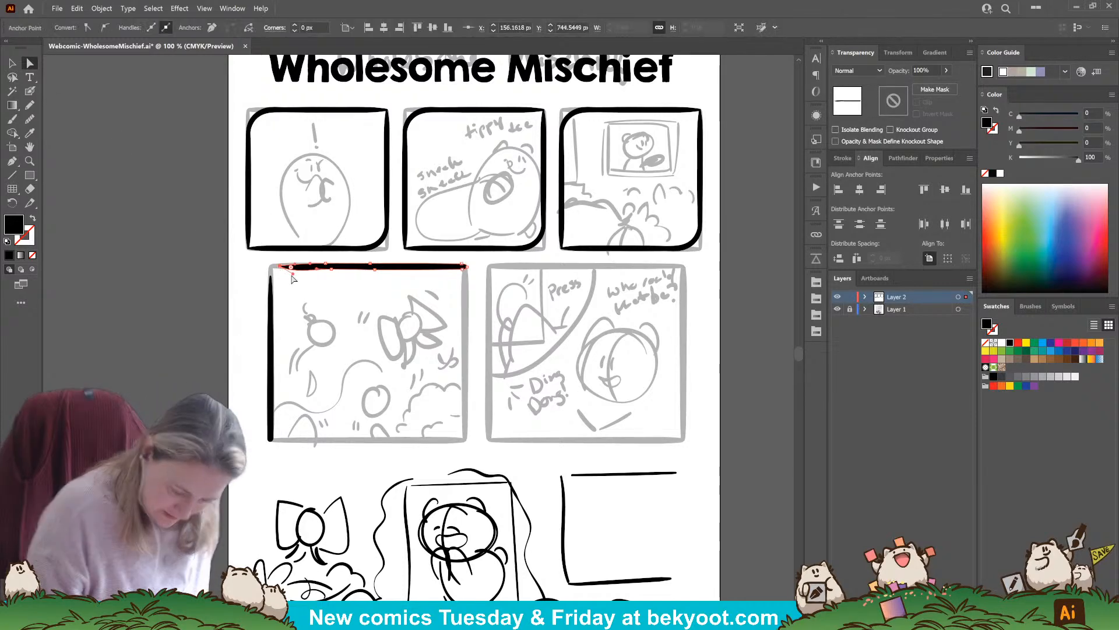
{"action": "left_click_drag", "start_coordinate": [275, 271], "coordinate": [283, 262]}
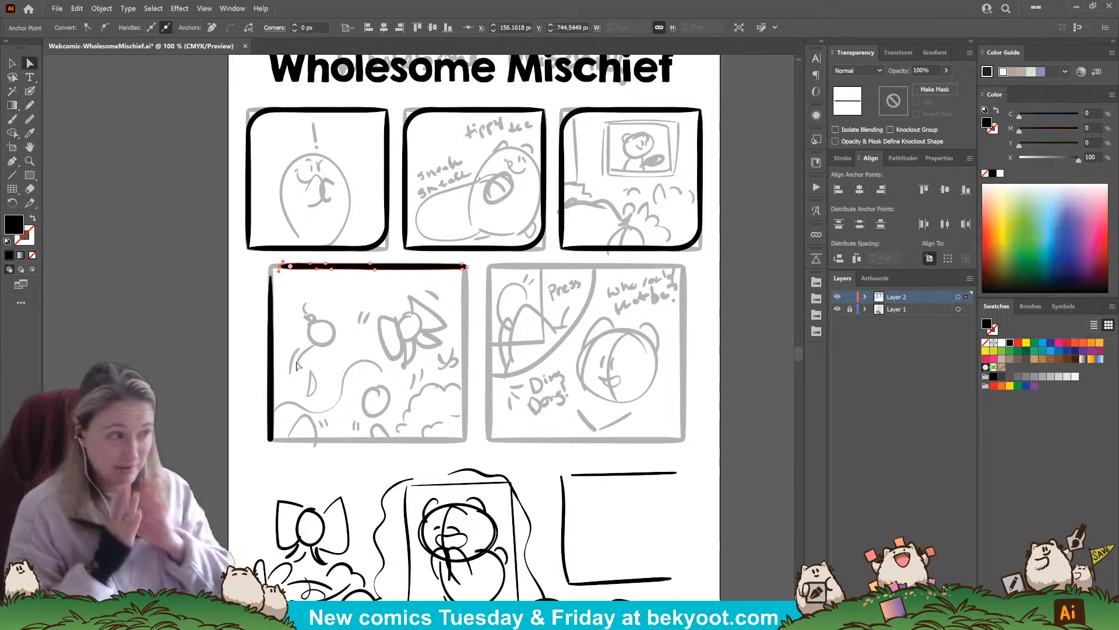
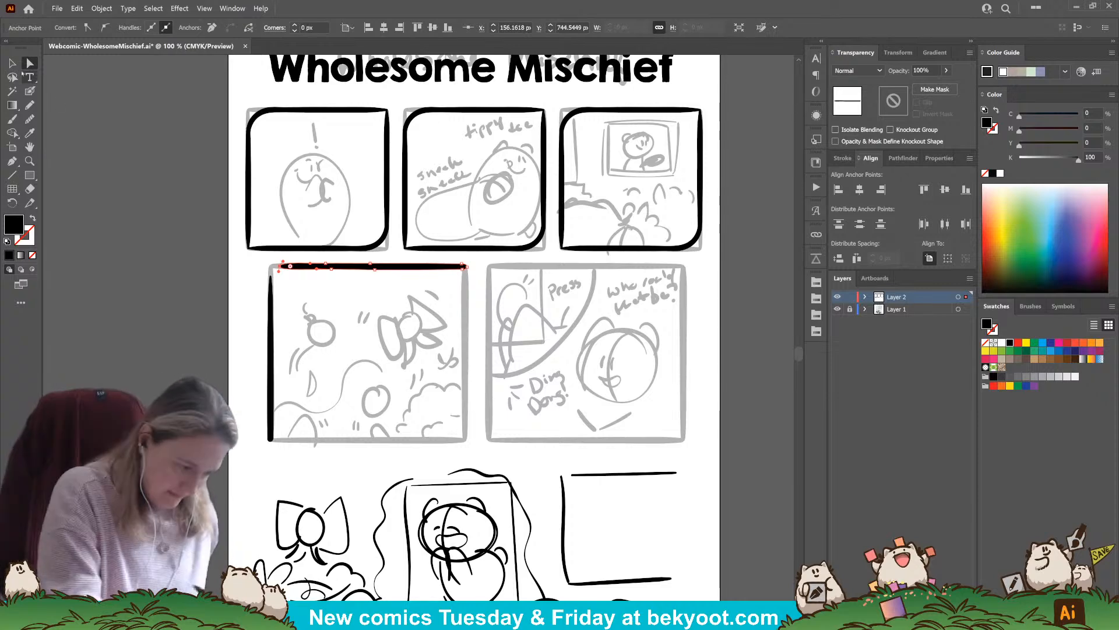
Shorten the top-edge stroke of the first second-row panel at its left end to make room for a rounded corner
{"action": "key", "text": "v"}
{"action": "left_click", "coordinate": [248, 431]}
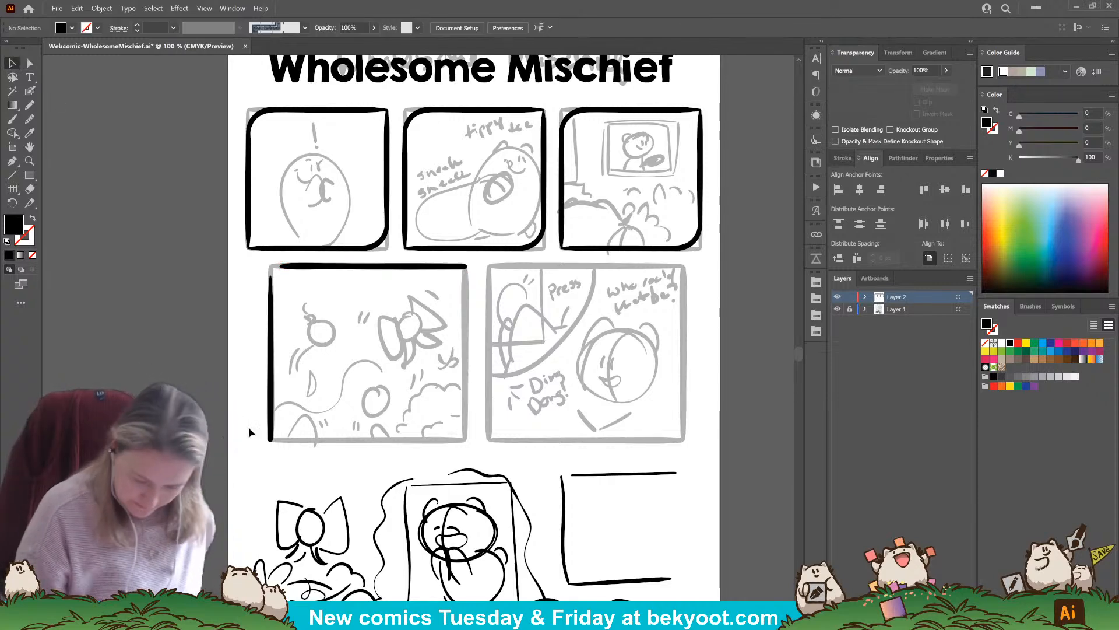
{"action": "left_click", "coordinate": [267, 393]}
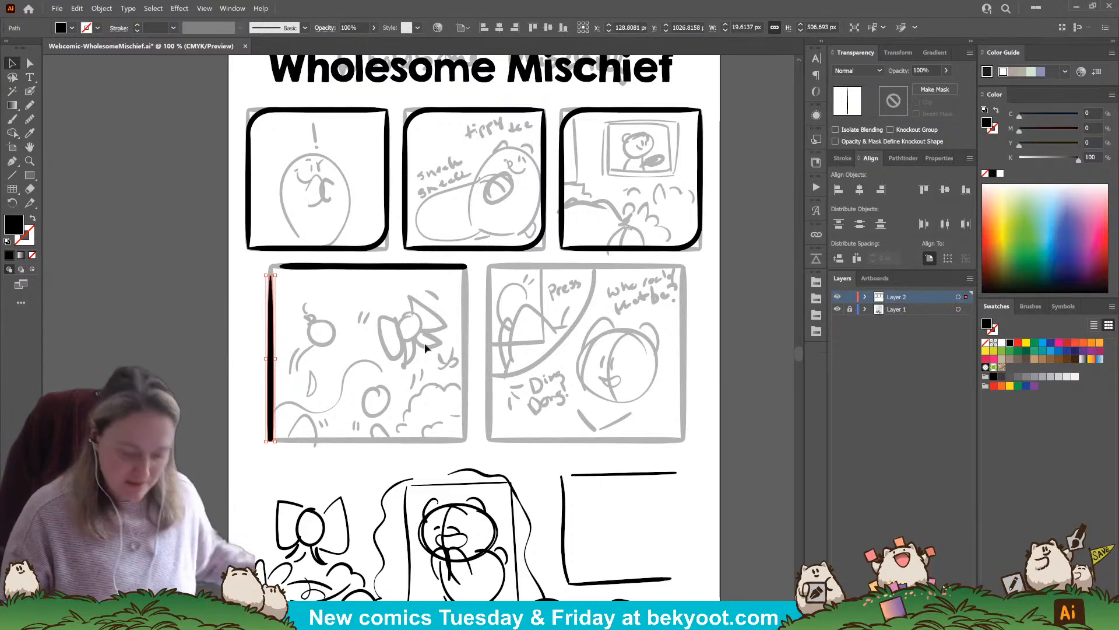
{"action": "left_click", "coordinate": [180, 332]}
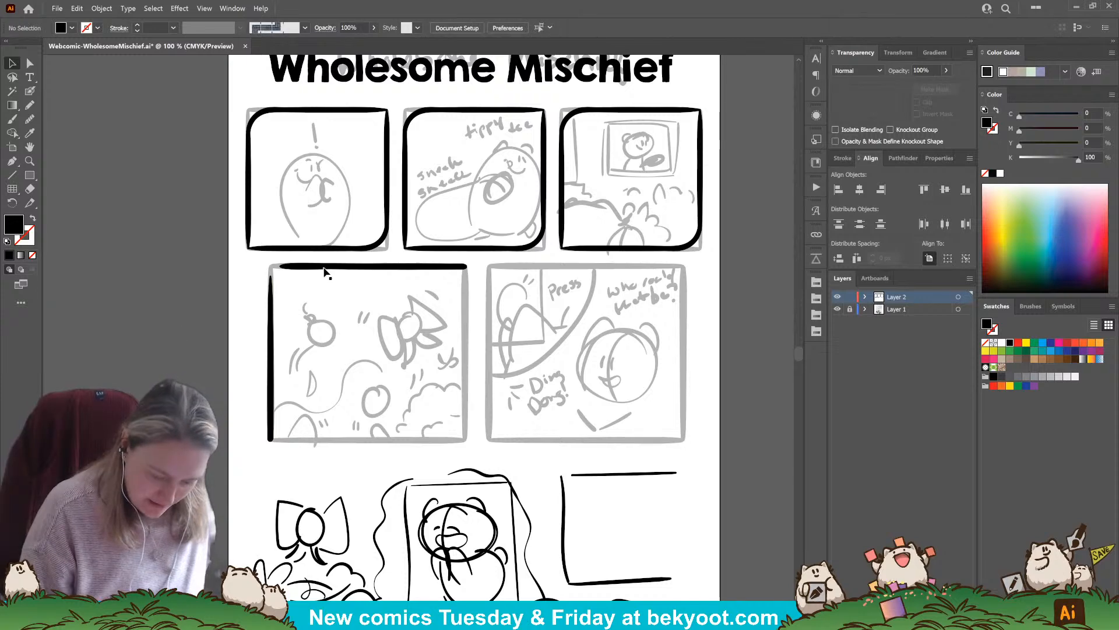
{"action": "left_click", "coordinate": [281, 266]}
{"action": "left_click_drag", "start_coordinate": [279, 267], "coordinate": [286, 267]}
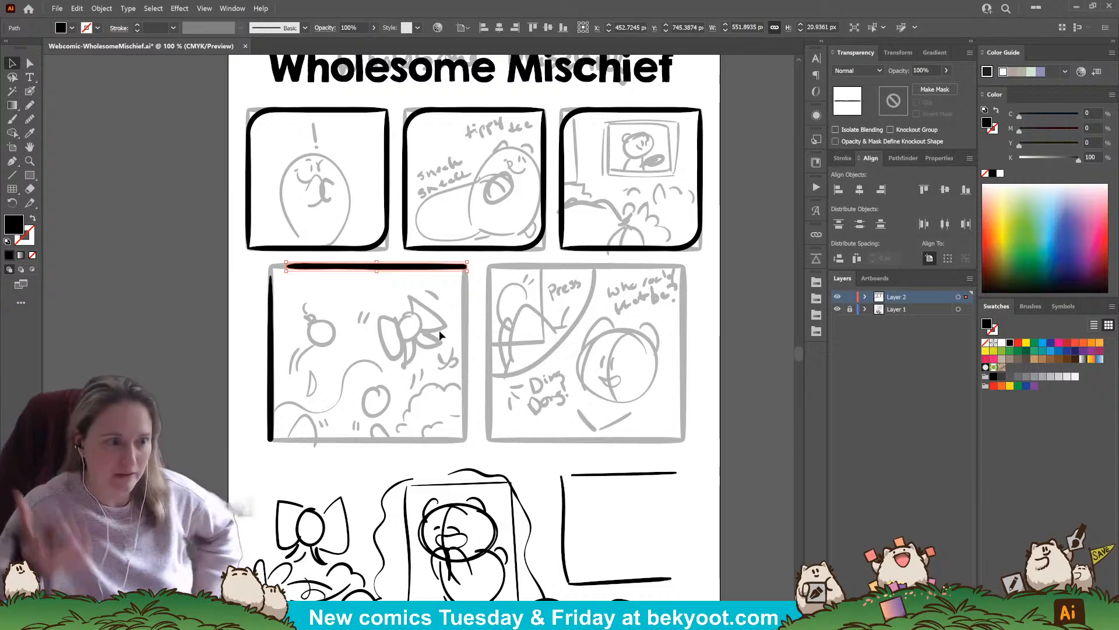
Draw a rounded upper-left corner joining the left and top edges of the first second-row panel with the Blob Brush
{"action": "left_click", "coordinate": [30, 91]}
{"action": "left_click", "coordinate": [218, 337], "text": "ctrl"}
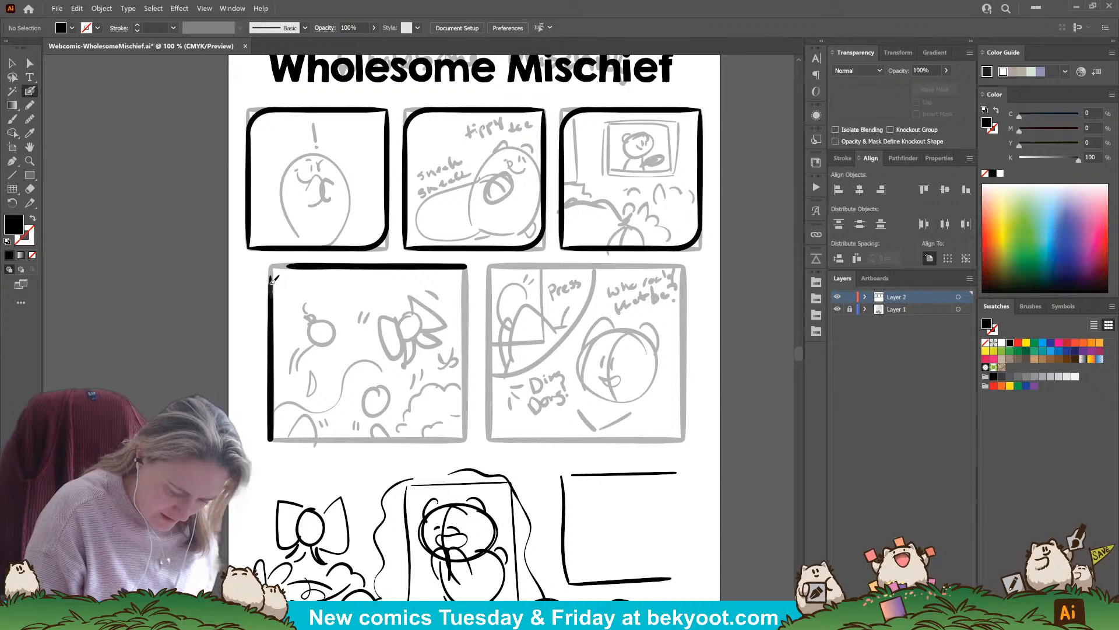
{"action": "left_click_drag", "start_coordinate": [278, 270], "coordinate": [316, 264]}
{"action": "key", "text": "ctrl+z"}
{"action": "key", "text": "shift+x"}
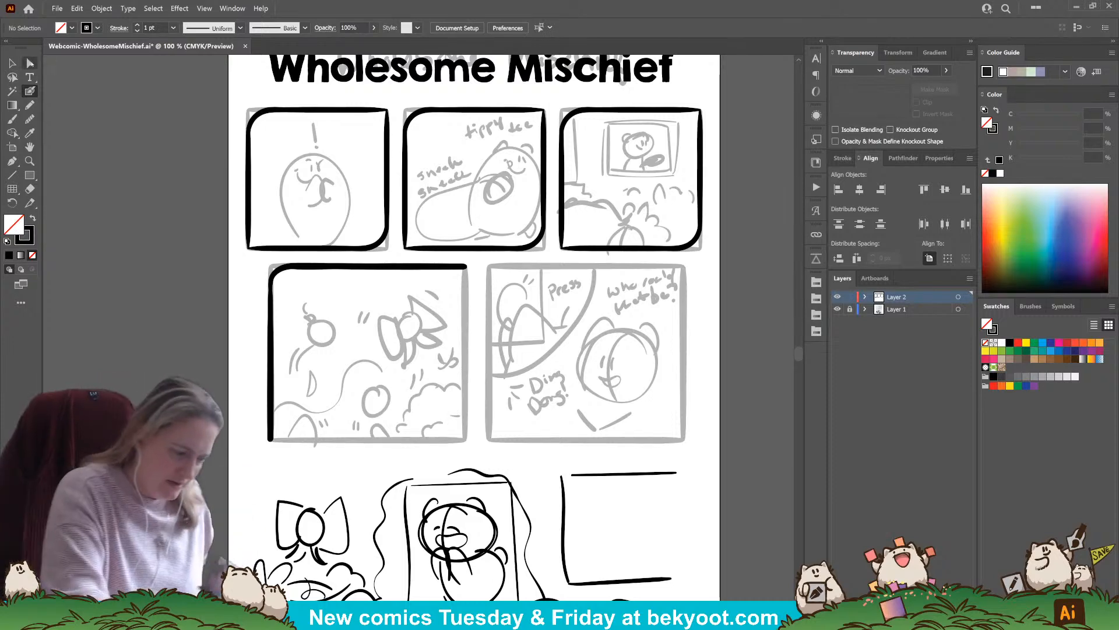
Pull down the upper anchor point of the left-edge stroke so that it blends into the panel's rounded corner
{"action": "left_click", "coordinate": [30, 63]}
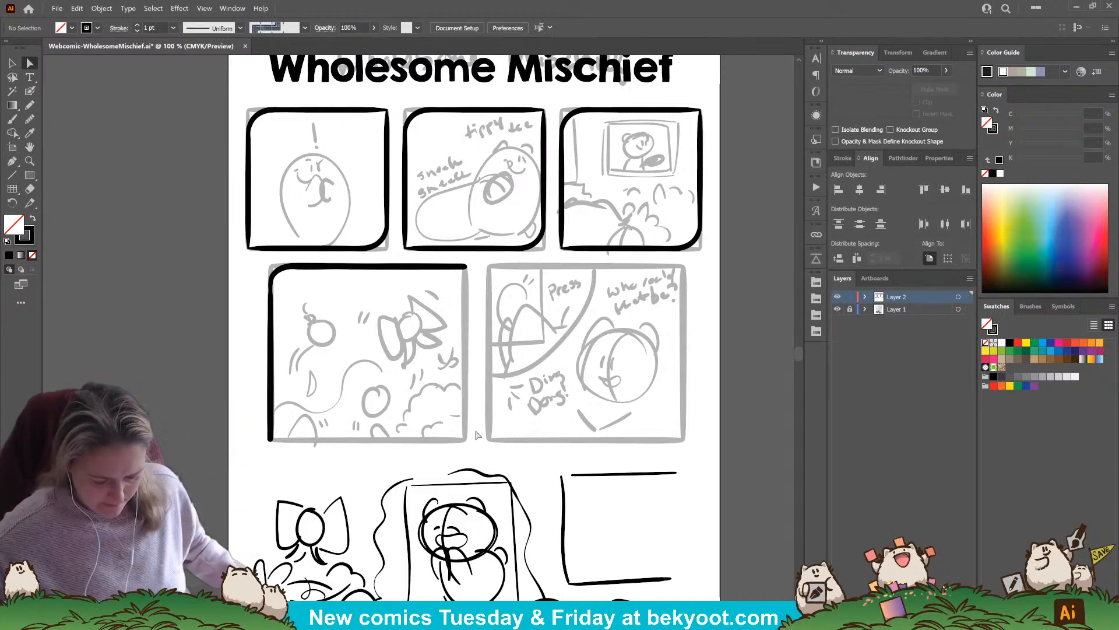
{"action": "scroll", "coordinate": [315, 294], "scroll_direction": "up", "scroll_amount": 2}
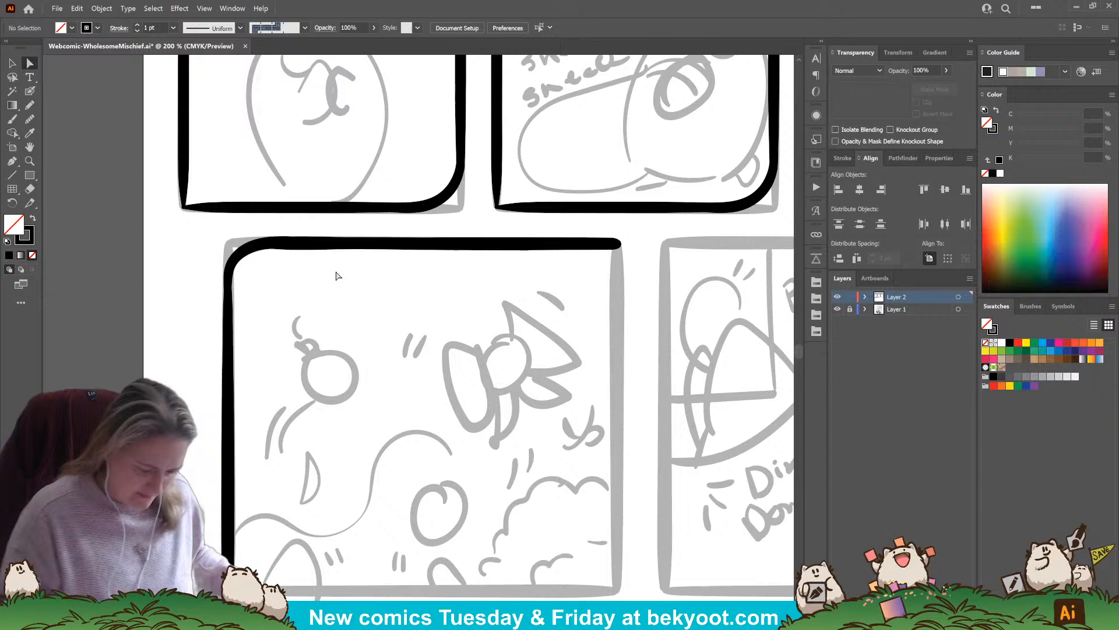
{"action": "left_click", "coordinate": [228, 359]}
{"action": "left_click", "coordinate": [29, 120]}
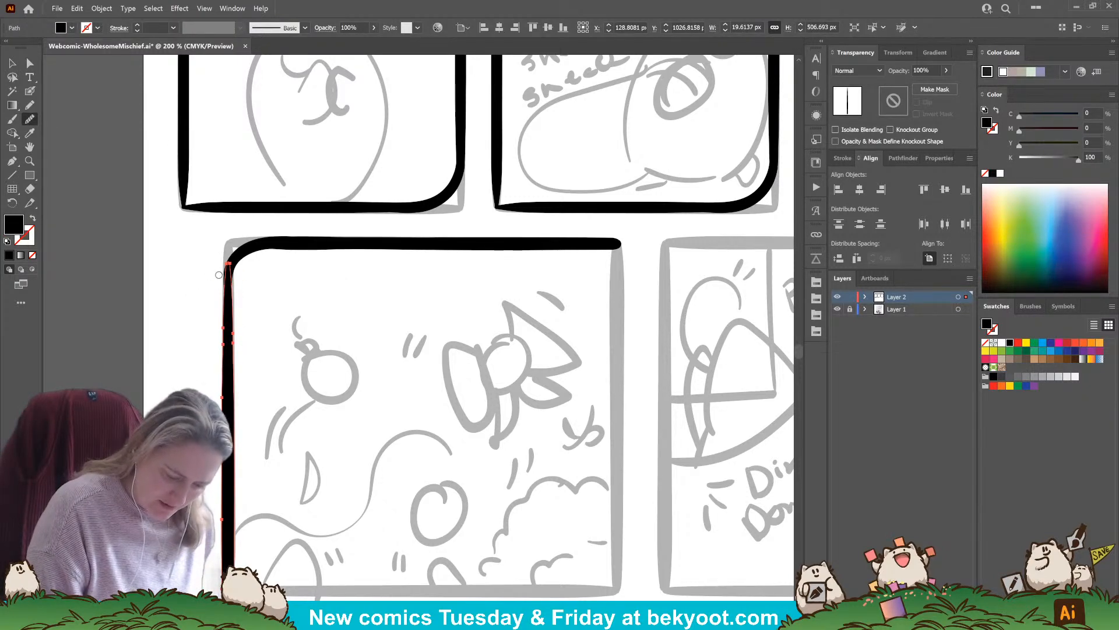
{"action": "left_click", "coordinate": [30, 64]}
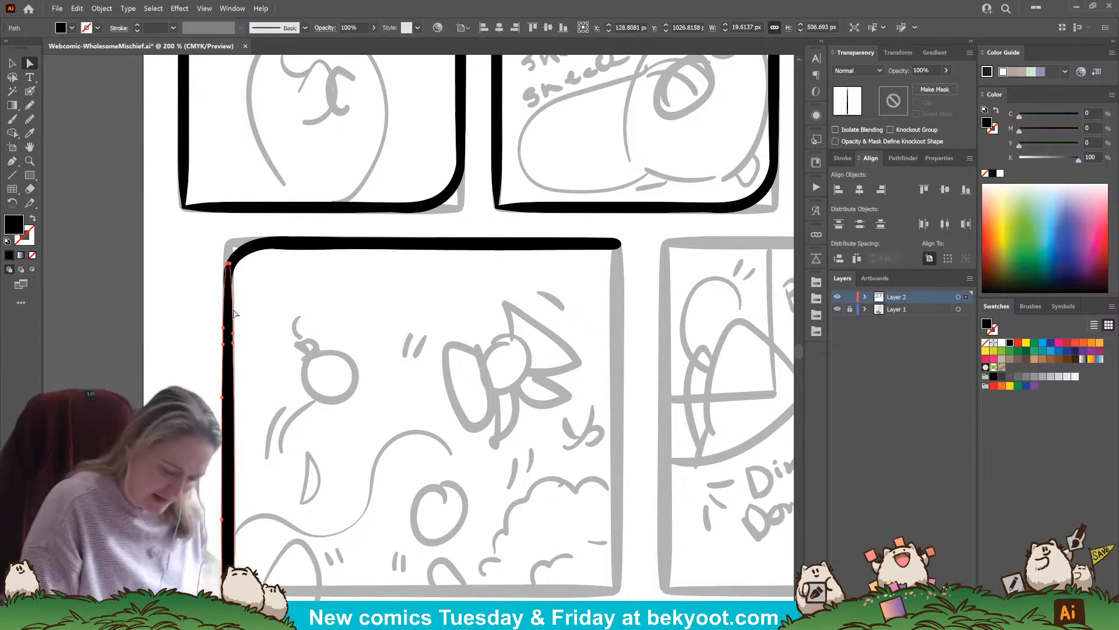
{"action": "left_click", "coordinate": [231, 267]}
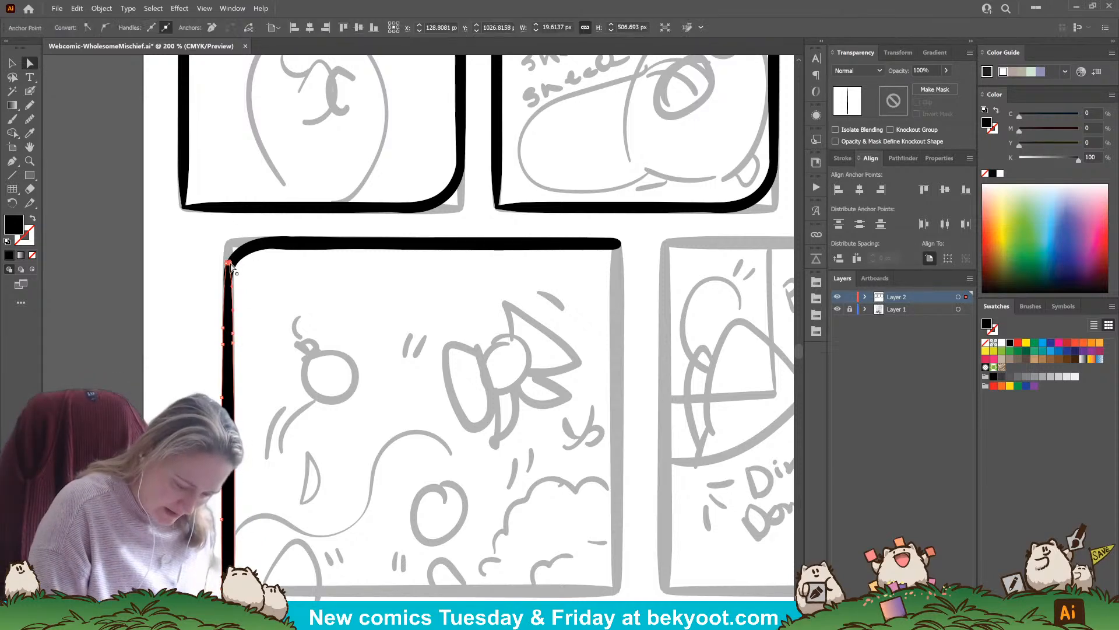
{"action": "mouse_move", "coordinate": [231, 268]}
{"action": "left_mouse_down"}
{"action": "mouse_move", "coordinate": [226, 331]}
{"action": "mouse_move", "coordinate": [226, 287]}
{"action": "left_mouse_up"}
{"action": "left_click", "coordinate": [249, 292]}
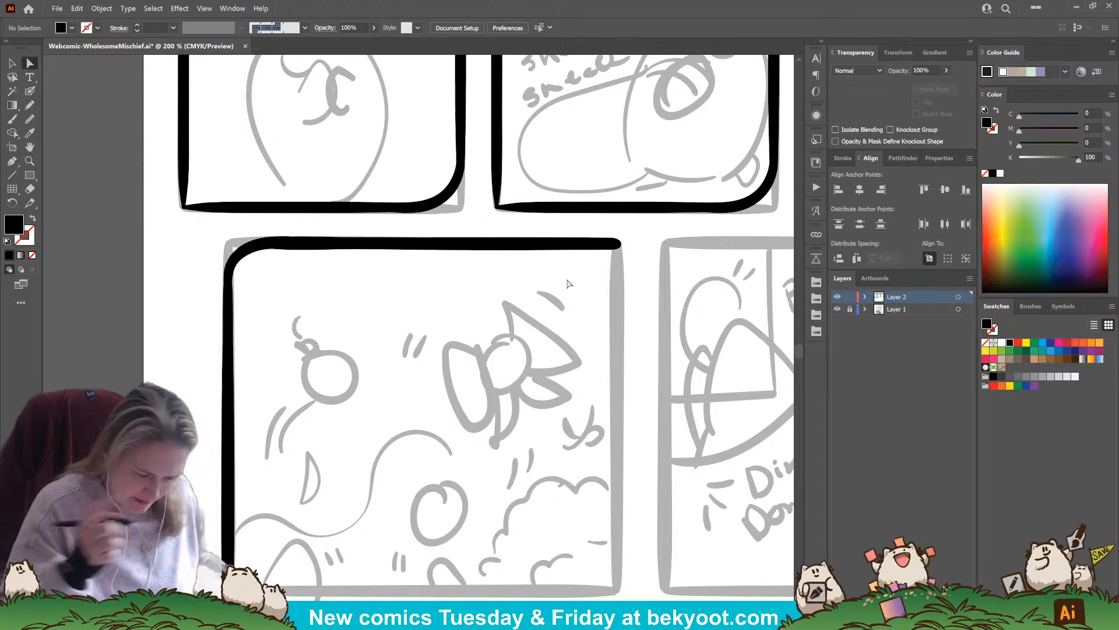
Nudge the top-edge stroke of the first second-row panel slightly to line it up with the corner
{"action": "left_click", "coordinate": [320, 245]}
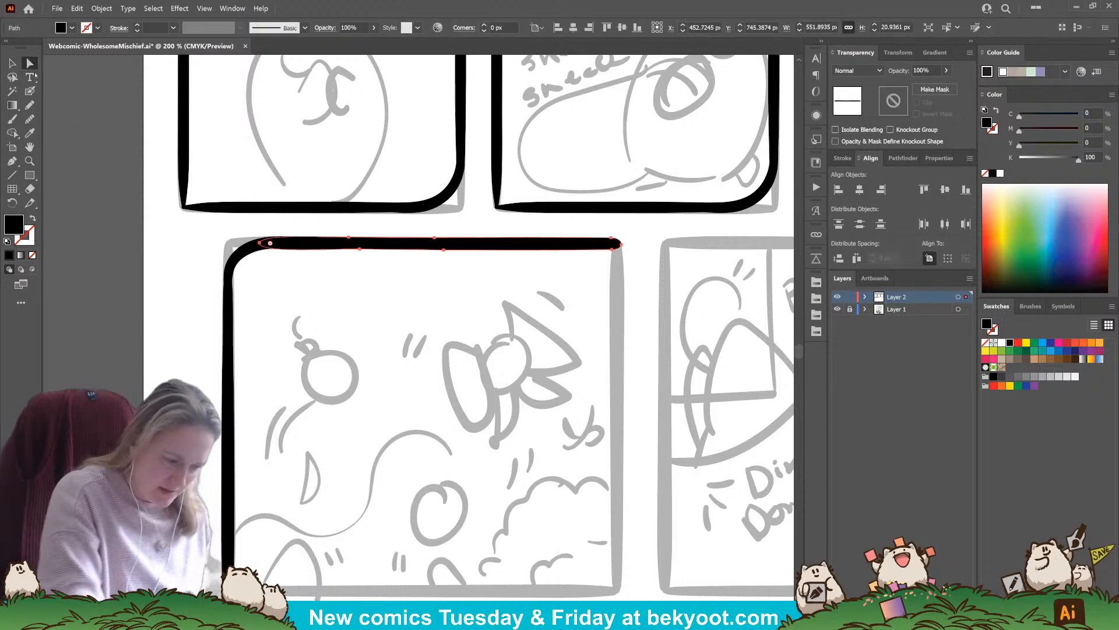
{"action": "key", "text": "v"}
{"action": "left_click_drag", "start_coordinate": [440, 250], "coordinate": [441, 249]}
{"action": "left_click", "coordinate": [435, 262]}
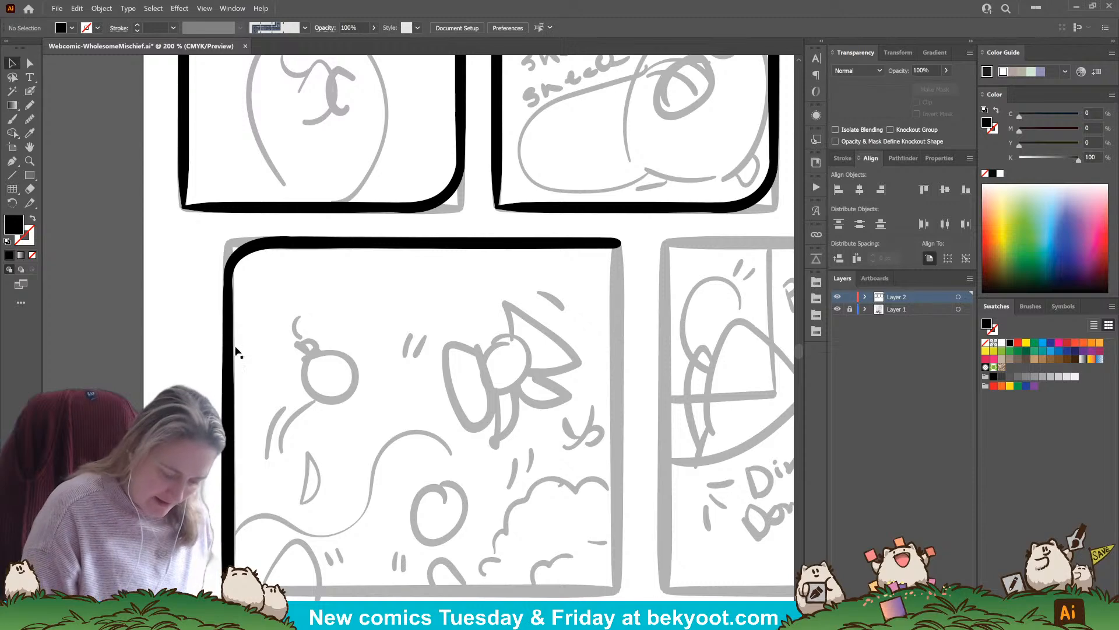
Smooth the rounded corner piece where it meets the left edge by adjusting its anchor points
{"action": "left_click", "coordinate": [233, 268]}
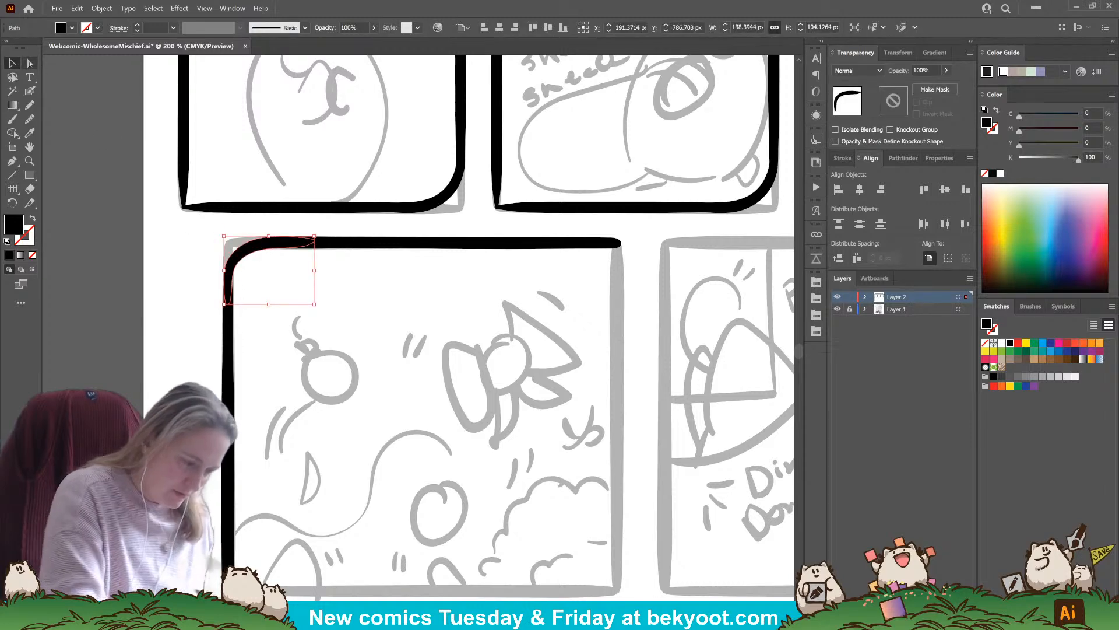
{"action": "left_click", "coordinate": [30, 62]}
{"action": "left_click_drag", "start_coordinate": [230, 301], "coordinate": [235, 269]}
{"action": "left_click", "coordinate": [252, 278]}
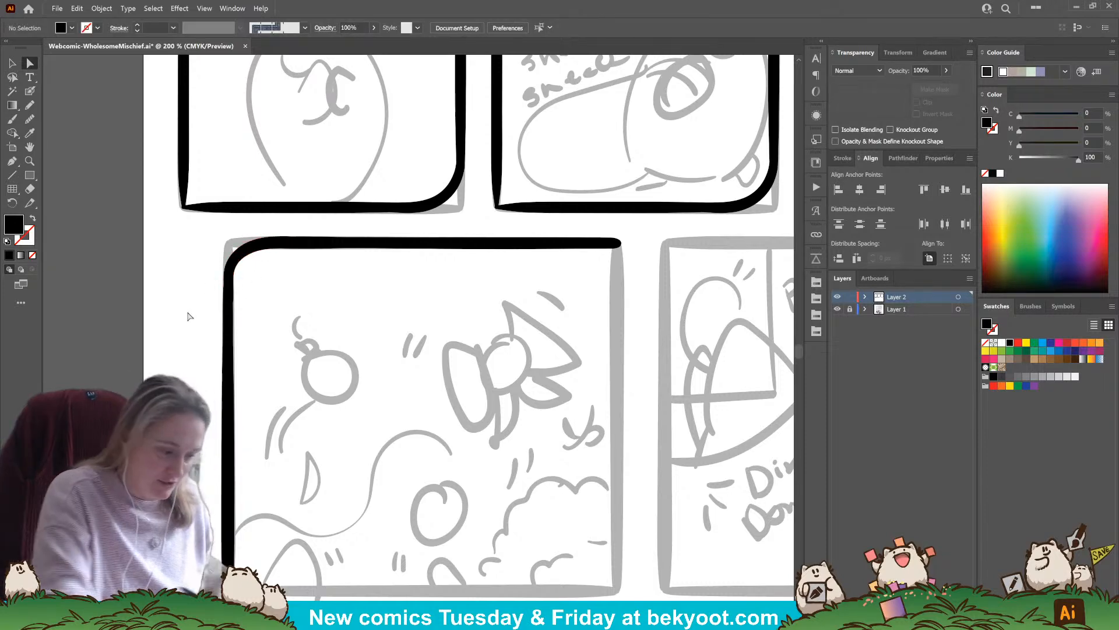
{"action": "key", "text": "v"}
{"action": "left_click", "coordinate": [30, 62]}
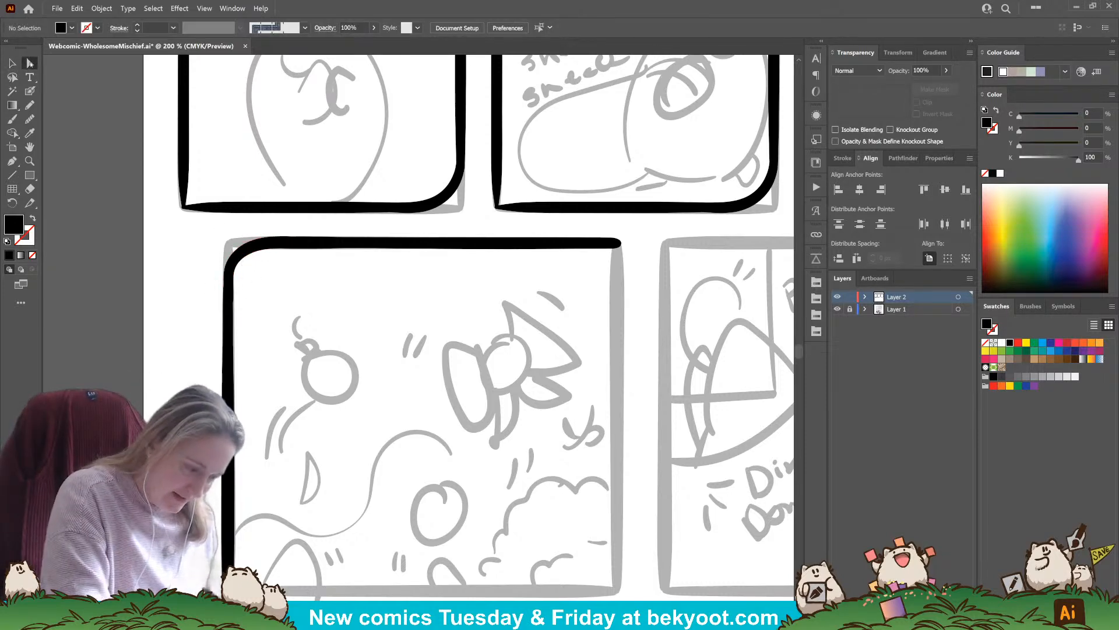
{"action": "left_click", "coordinate": [260, 245]}
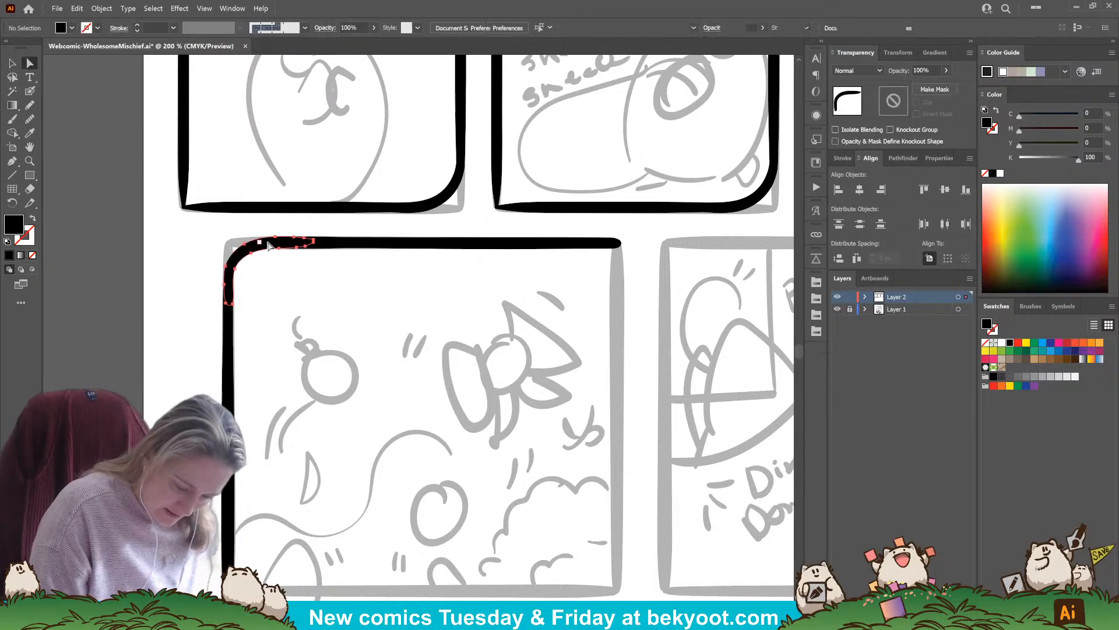
{"action": "left_click", "coordinate": [225, 285]}
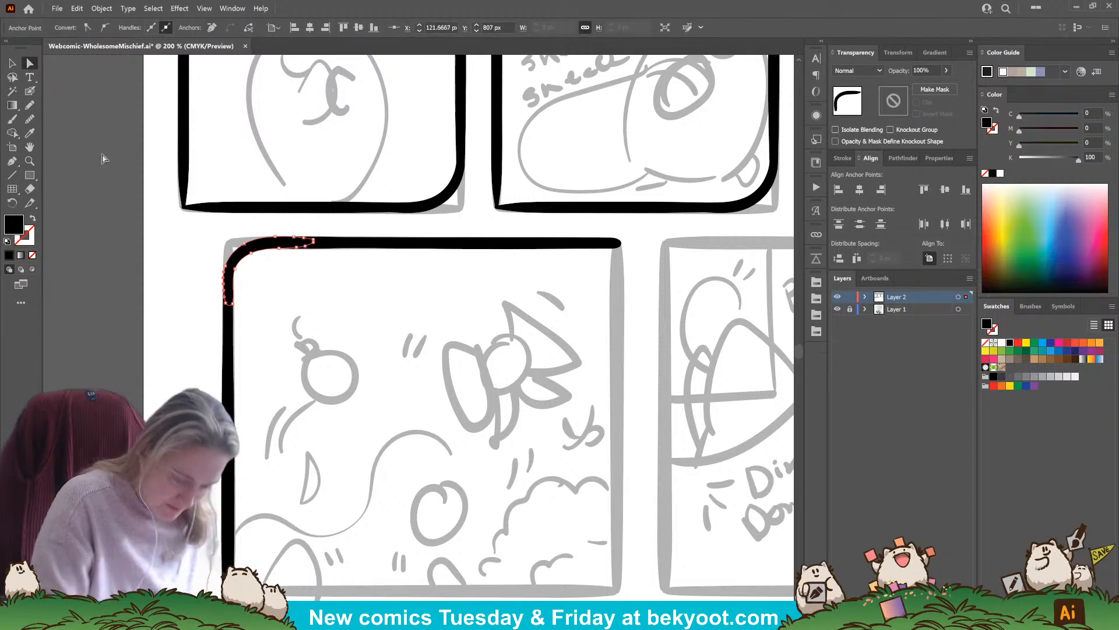
Group the left, top and corner strokes, then fit a copy rotated 180 degrees as the panel's right and bottom edges
{"action": "left_click", "coordinate": [13, 63]}
{"action": "left_click_drag", "start_coordinate": [195, 230], "coordinate": [397, 382]}
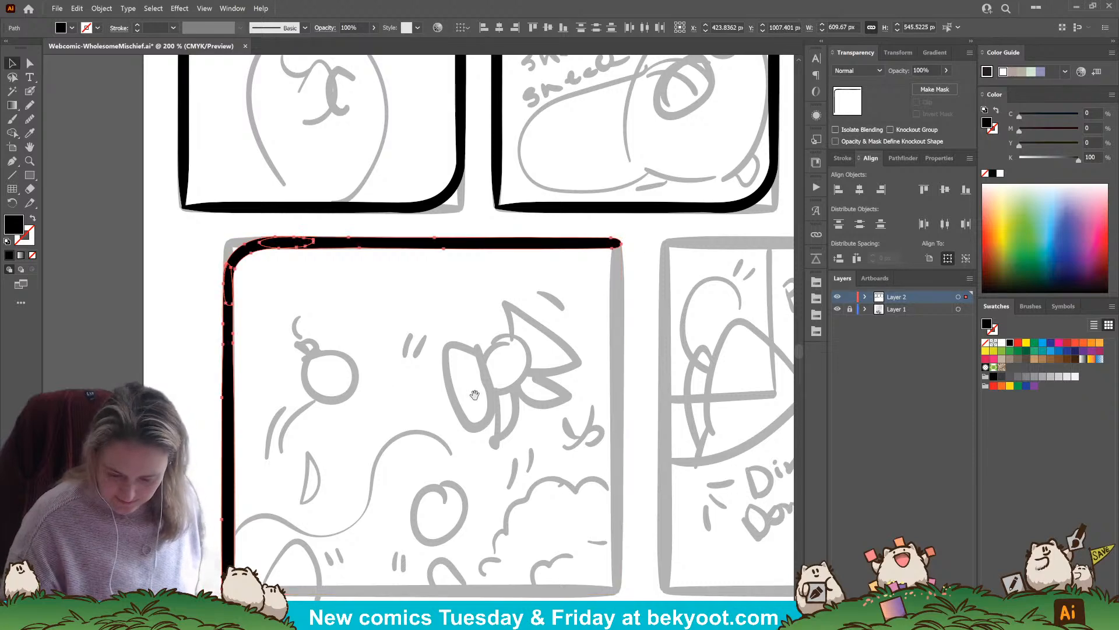
{"action": "scroll", "coordinate": [479, 300], "scroll_direction": "down", "scroll_amount": 2}
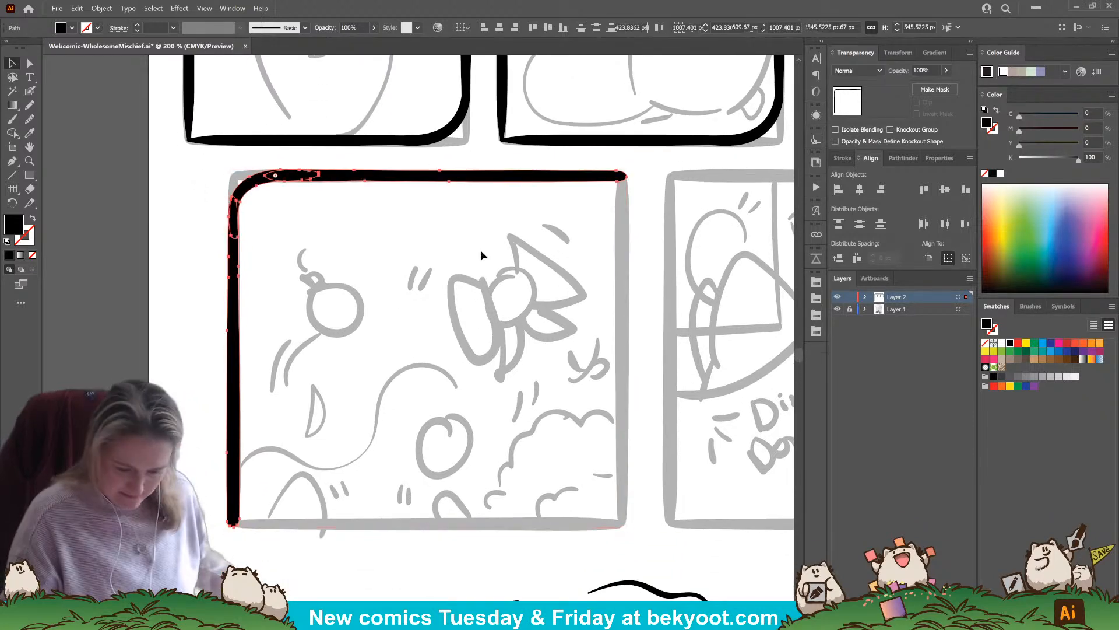
{"action": "key", "text": "ctrl+g"}
{"action": "left_click_drag", "start_coordinate": [532, 178], "coordinate": [565, 246]}
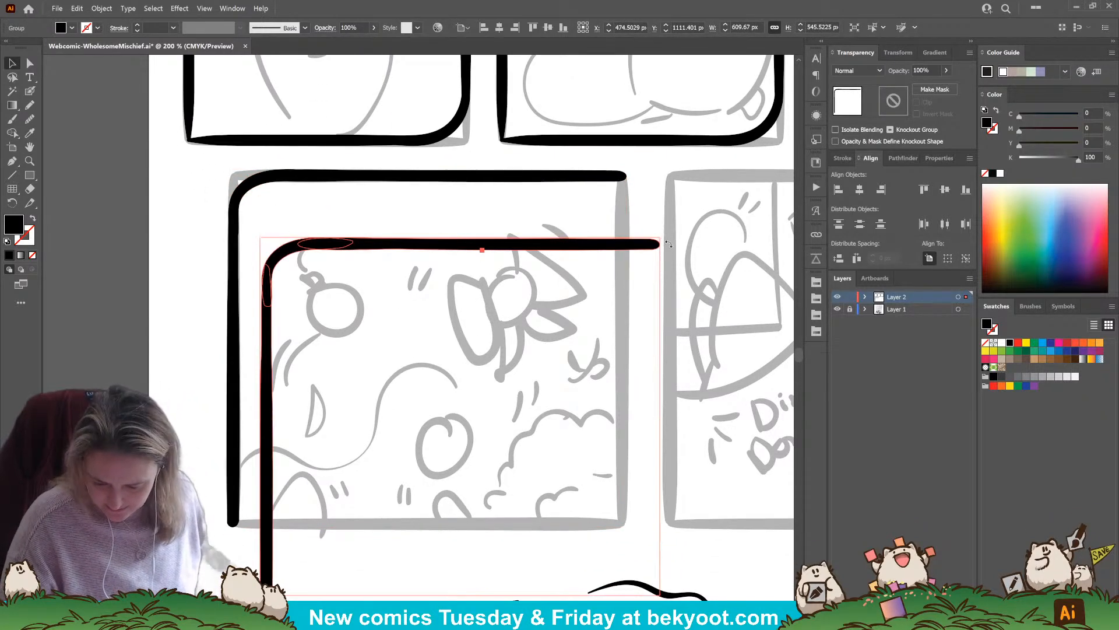
{"action": "left_click_drag", "start_coordinate": [669, 244], "coordinate": [342, 486]}
{"action": "left_click_drag", "start_coordinate": [654, 268], "coordinate": [622, 203]}
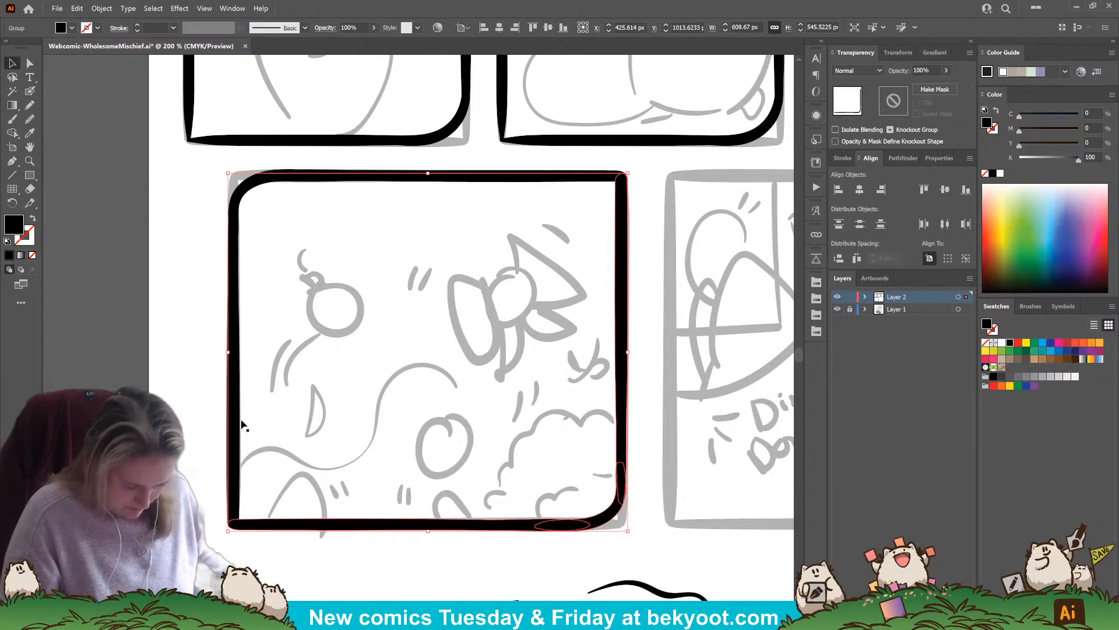
Group the two halves of the first second-row panel into a single frame
{"action": "left_click", "coordinate": [238, 201], "text": "shift"}
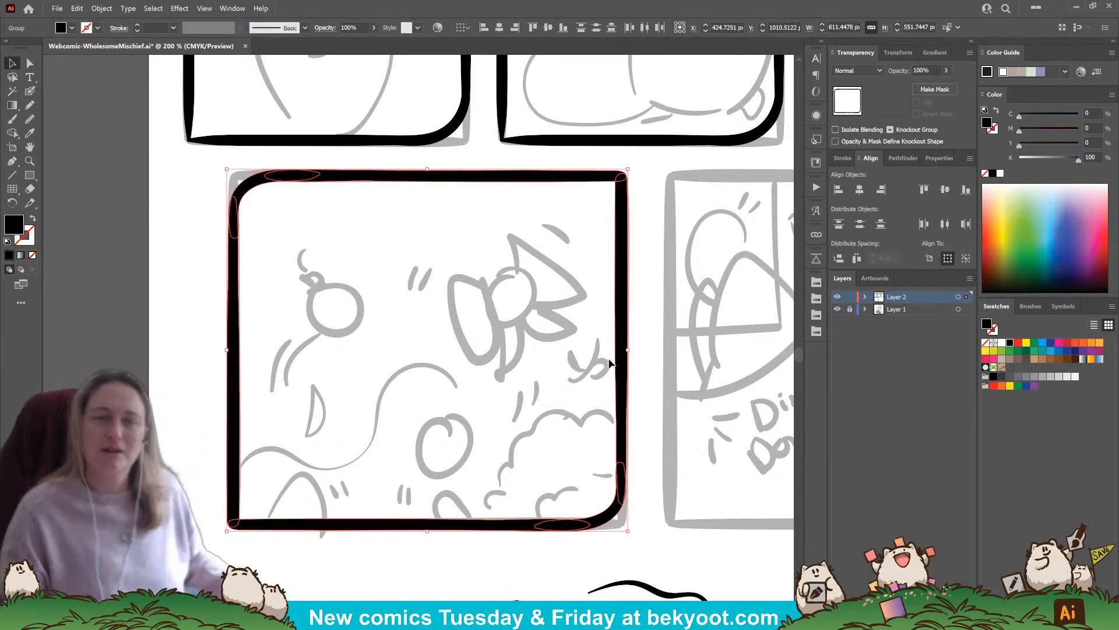
{"action": "key", "text": "ctrl+g"}
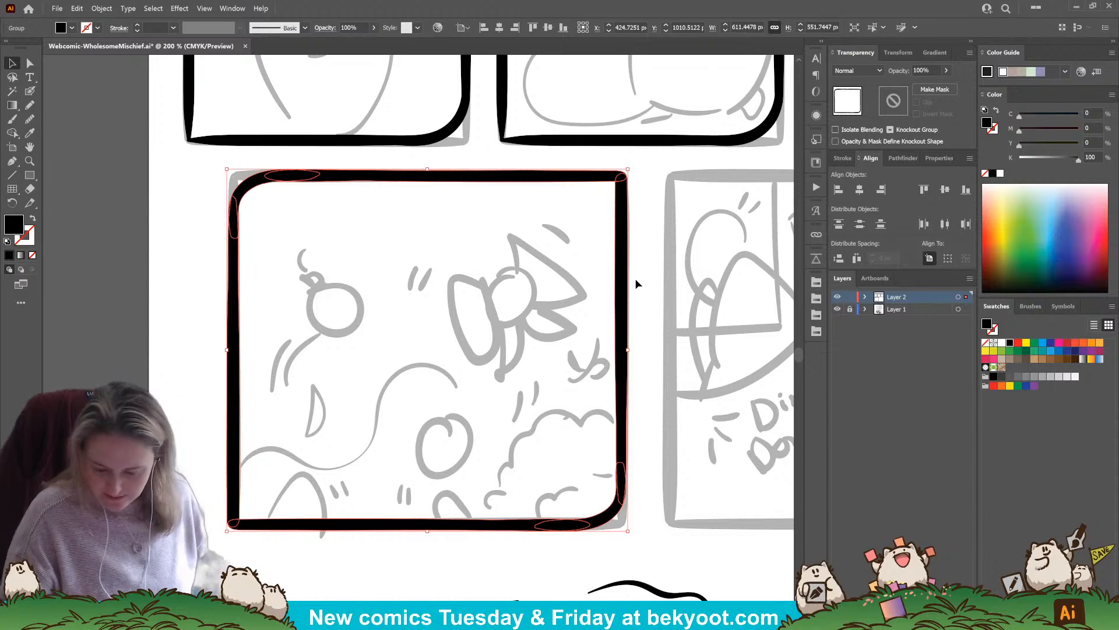
{"action": "left_click", "coordinate": [635, 284]}
Duplicate the finished frame onto the second panel of the row and enlarge both frames together to about 1281 px wide
{"action": "scroll", "coordinate": [587, 412], "scroll_direction": "right", "scroll_amount": 3}
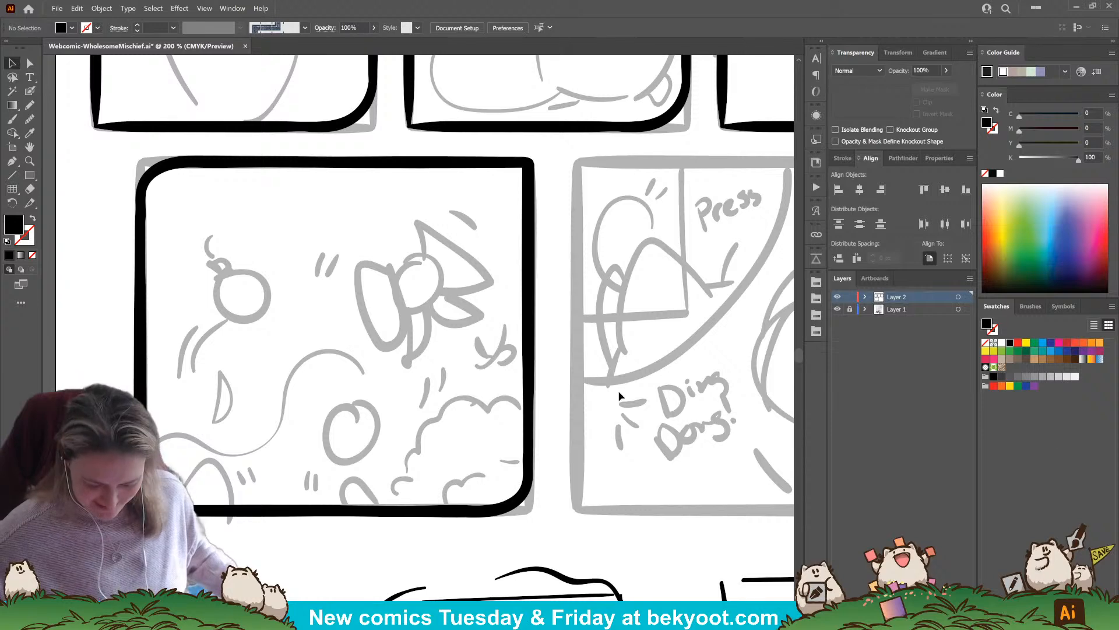
{"action": "scroll", "coordinate": [580, 397], "scroll_direction": "down", "scroll_amount": 2}
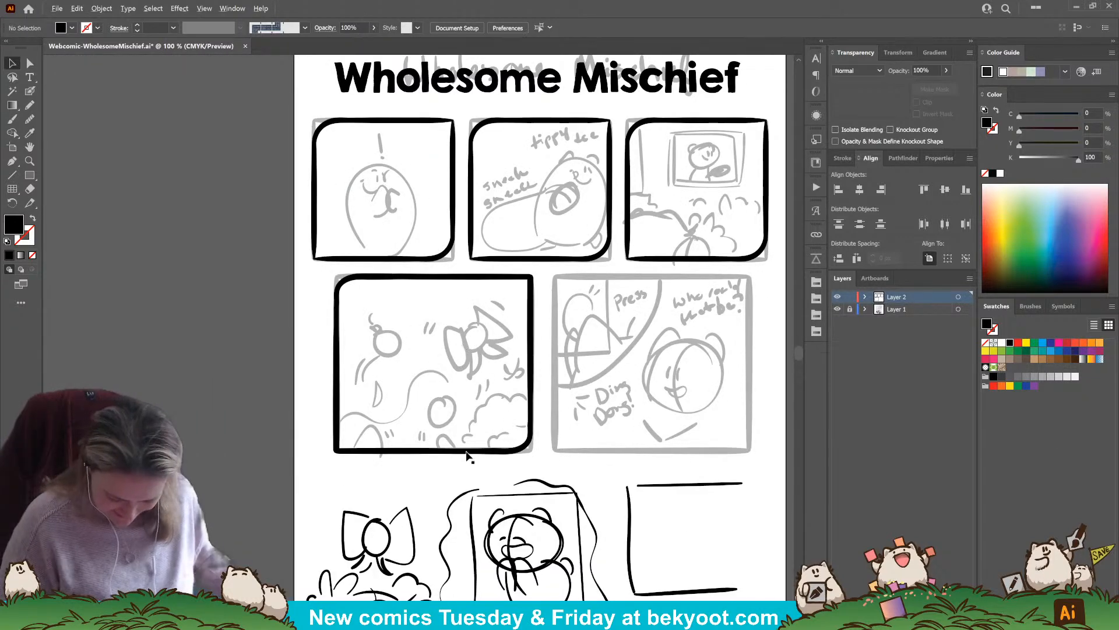
{"action": "mouse_move", "coordinate": [473, 453]}
{"action": "left_mouse_down"}
{"action": "mouse_move", "coordinate": [687, 463]}
{"action": "mouse_move", "coordinate": [676, 462]}
{"action": "left_mouse_up"}
{"action": "left_click", "coordinate": [513, 451], "text": "shift"}
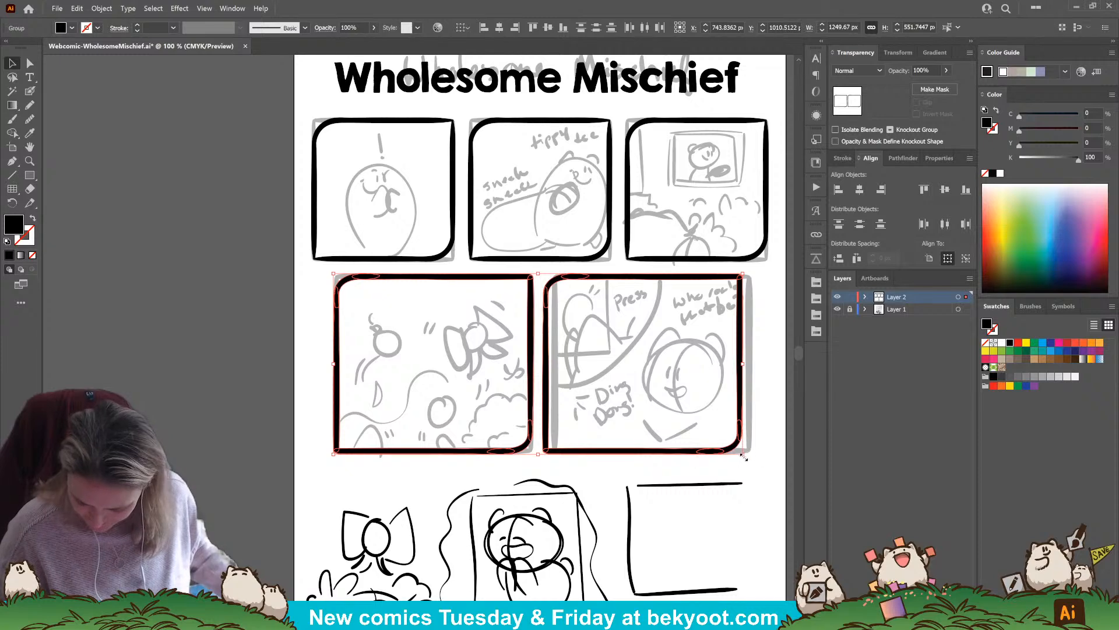
{"action": "left_click_drag", "start_coordinate": [744, 457], "coordinate": [752, 464]}
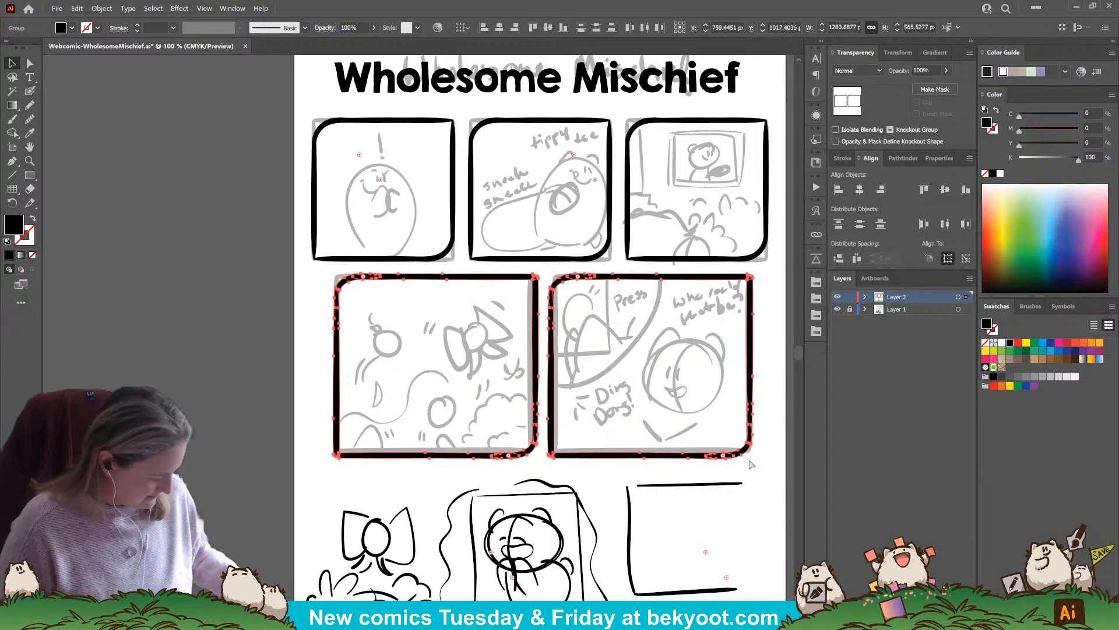
Group the two second-row frames and center them horizontally on the artboard
{"action": "key", "text": "ctrl+g"}
{"action": "left_click", "coordinate": [859, 189]}
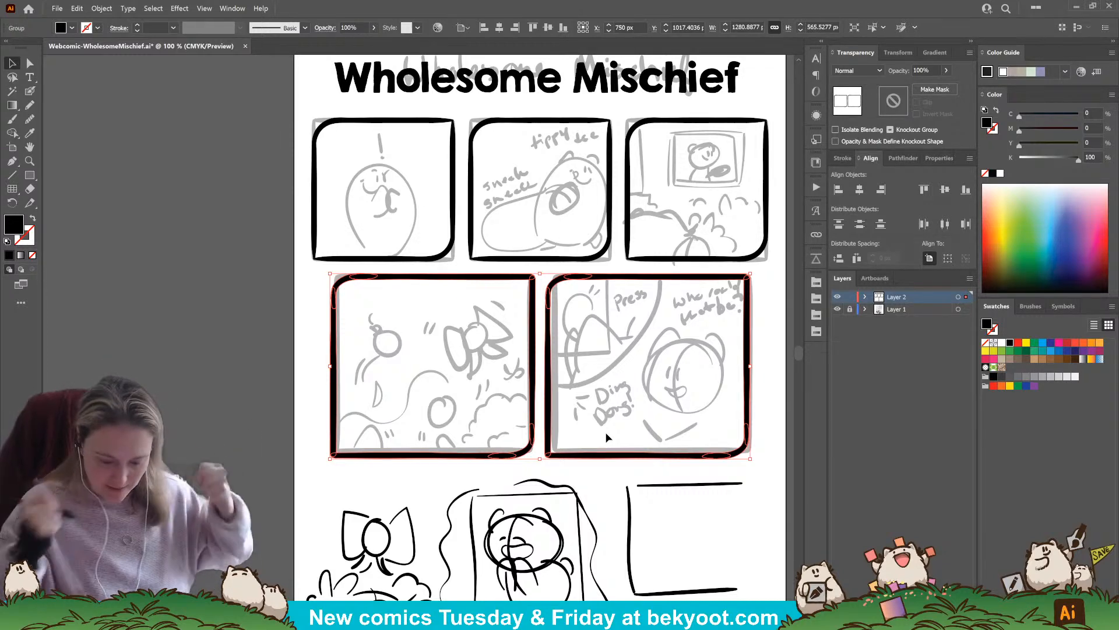
{"action": "left_click", "coordinate": [299, 472]}
Ink the curved top of the character's head over the sketch in the first panel
{"action": "scroll", "coordinate": [355, 385], "scroll_direction": "up", "scroll_amount": 3}
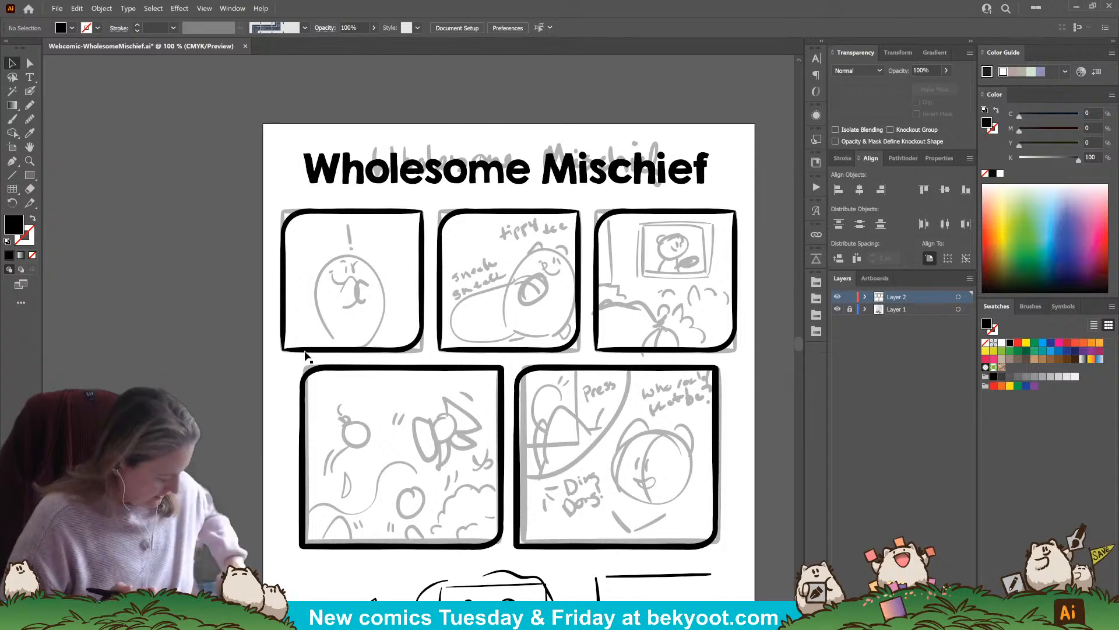
{"action": "left_click", "coordinate": [30, 91]}
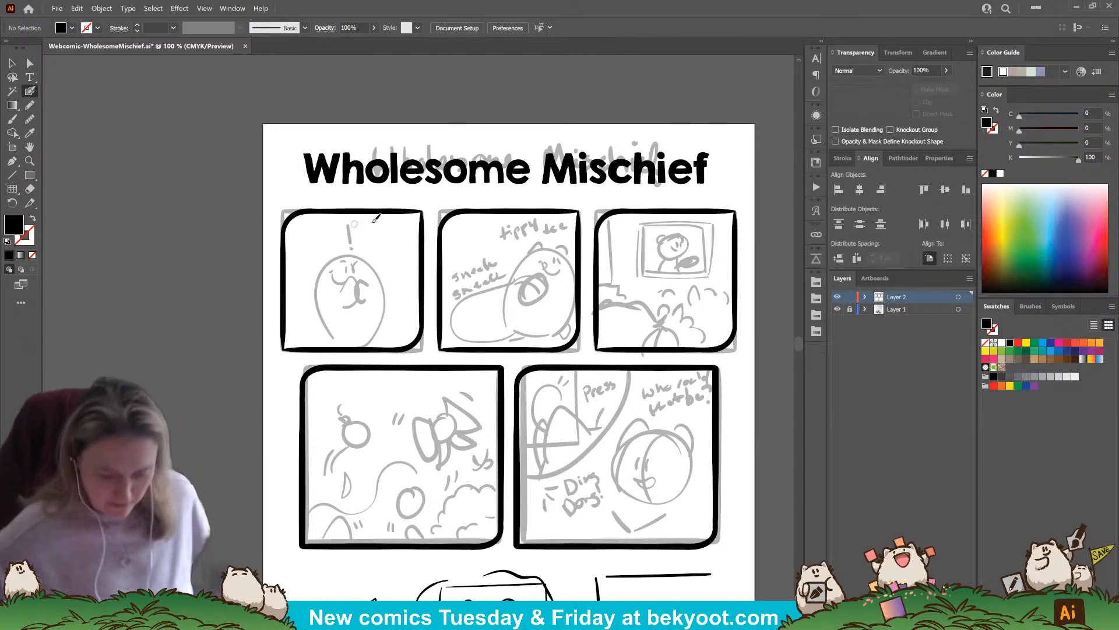
{"action": "scroll", "coordinate": [397, 303], "scroll_direction": "up", "scroll_amount": 1}
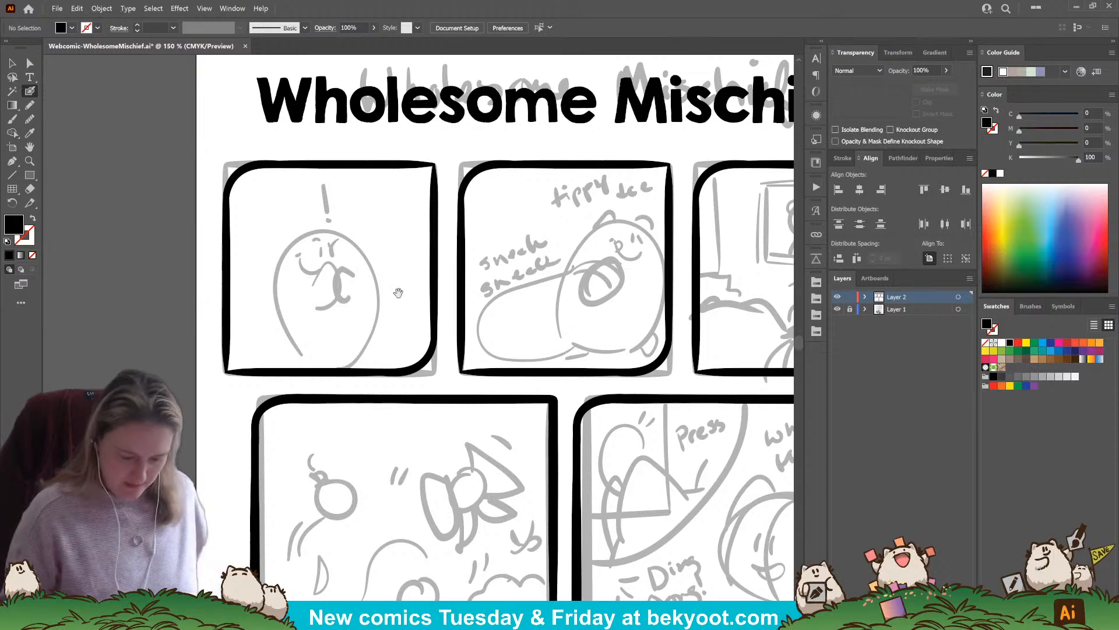
{"action": "left_click_drag", "start_coordinate": [391, 398], "coordinate": [358, 413]}
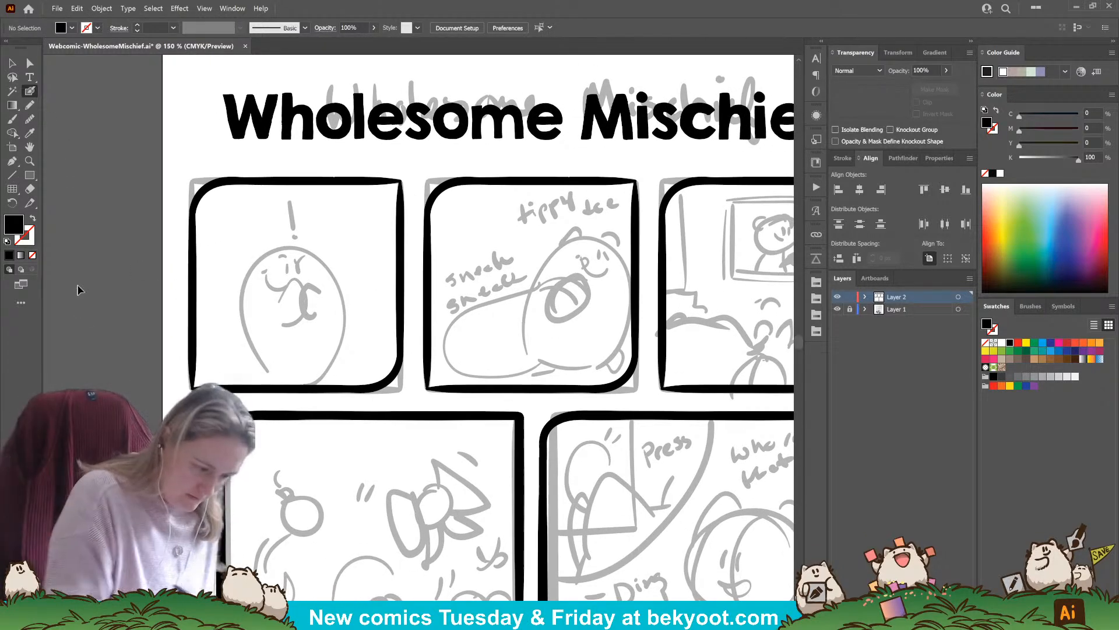
{"action": "left_click_drag", "start_coordinate": [303, 338], "coordinate": [345, 333]}
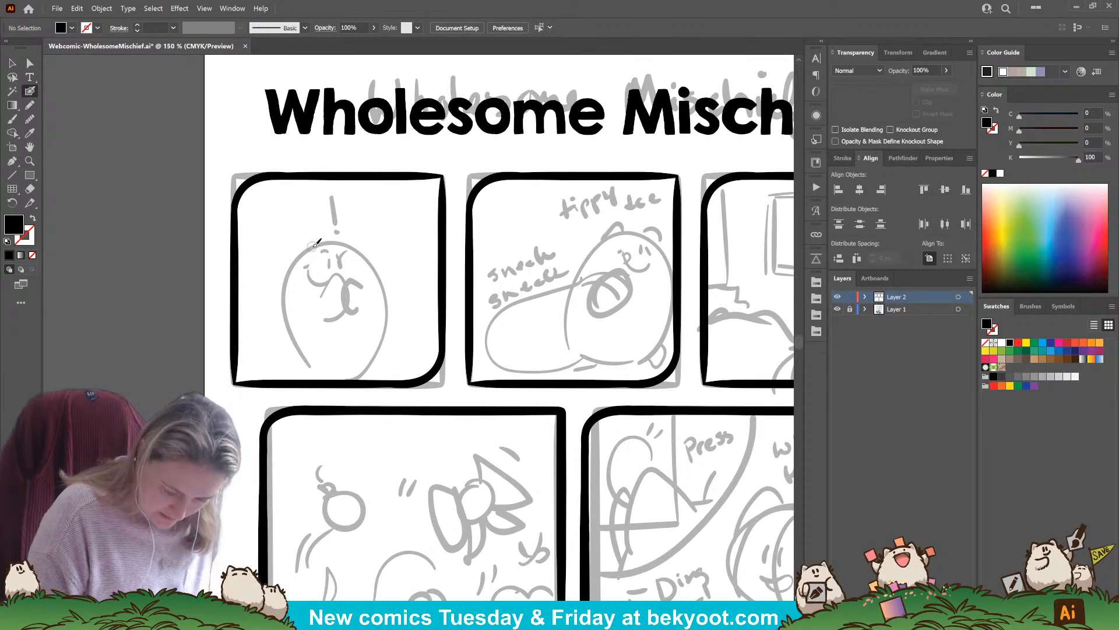
{"action": "left_click_drag", "start_coordinate": [312, 247], "coordinate": [348, 246]}
{"action": "key", "text": "shift+x"}
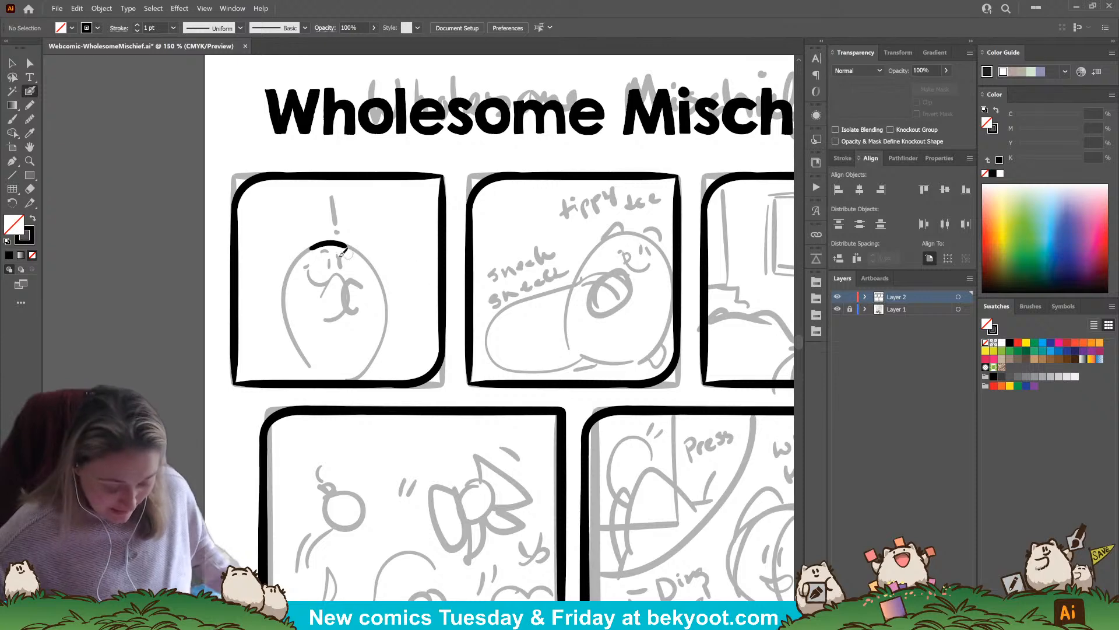
Adjust the head arc to about 71 px wide and ink a rounded ear on each side of it
{"action": "scroll", "coordinate": [354, 274], "scroll_direction": "up", "scroll_amount": 1}
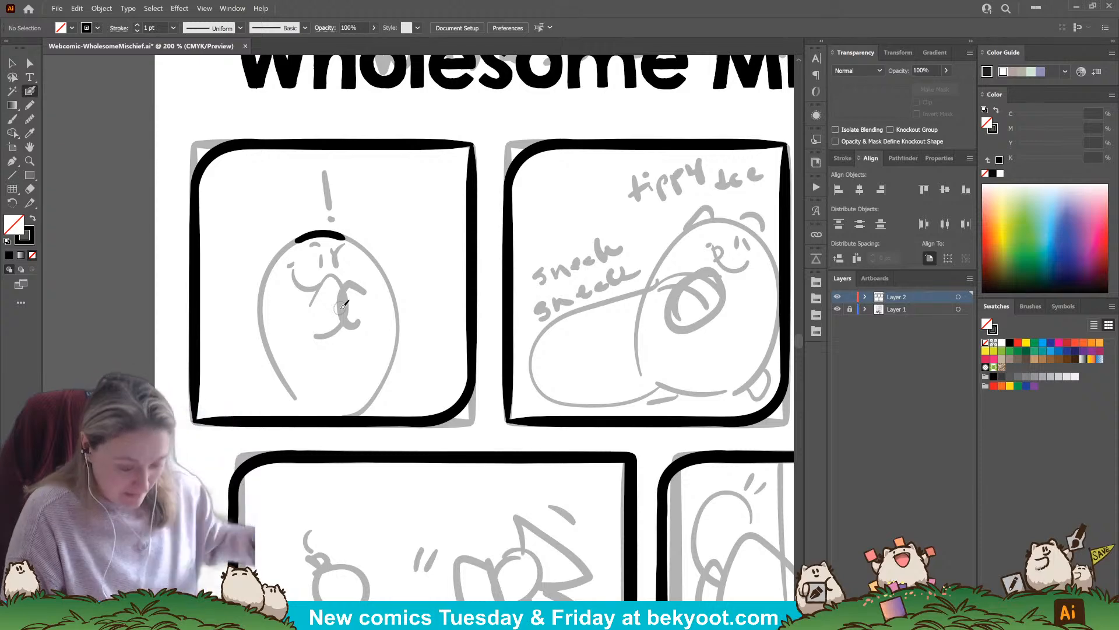
{"action": "left_click", "coordinate": [334, 236], "text": "ctrl"}
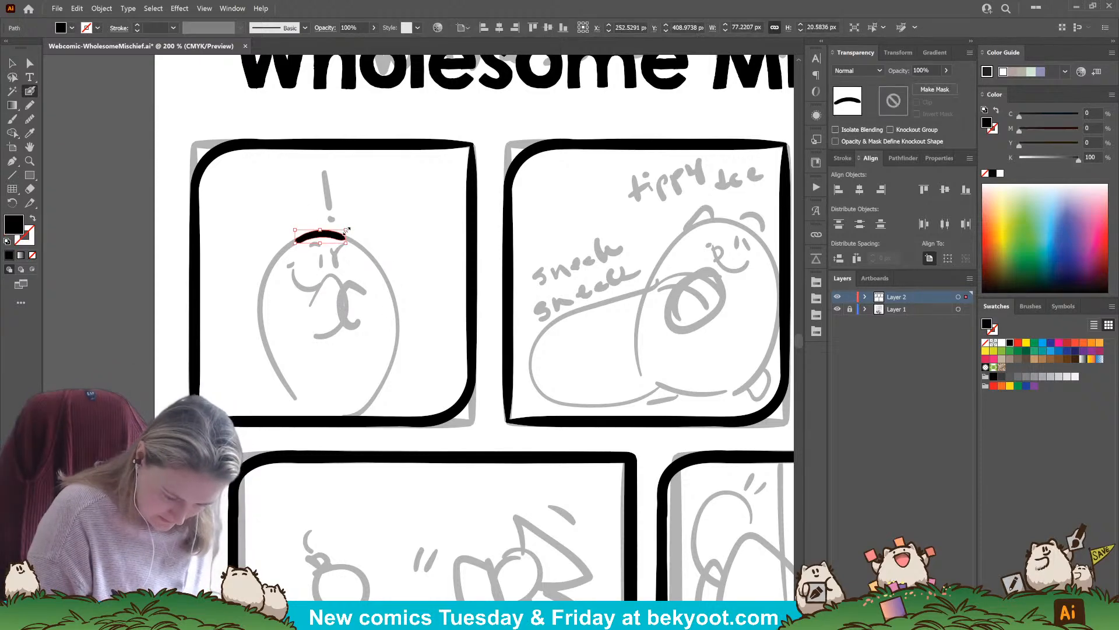
{"action": "left_click_drag", "start_coordinate": [347, 231], "coordinate": [328, 233], "text": "ctrl"}
{"action": "left_click", "coordinate": [349, 224], "text": "ctrl"}
{"action": "left_click", "coordinate": [341, 232], "text": "ctrl"}
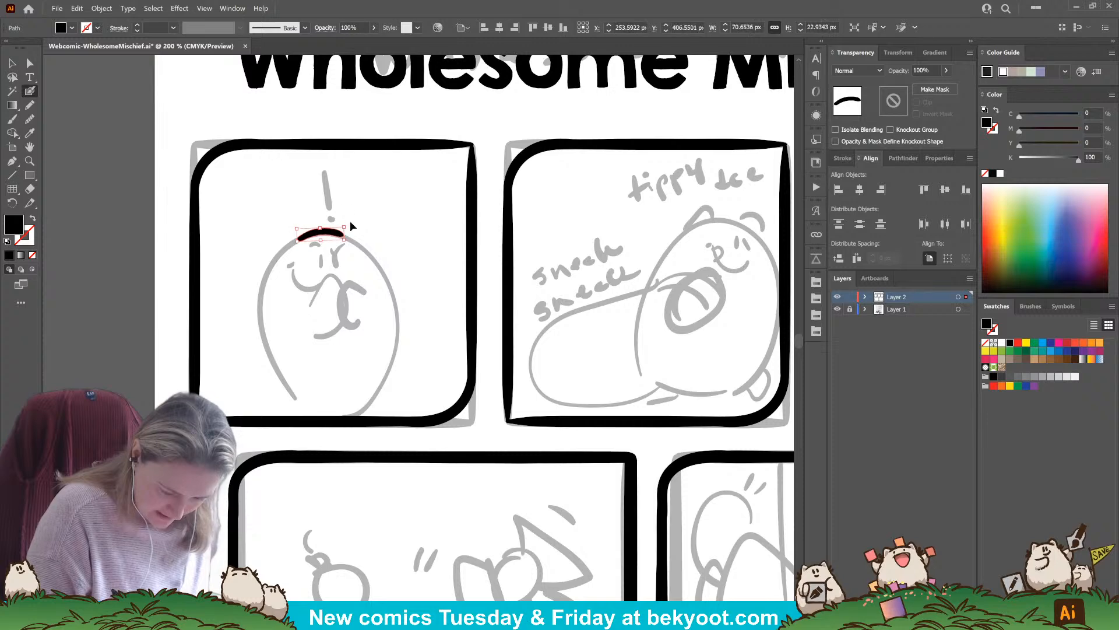
{"action": "left_click", "coordinate": [352, 226], "text": "ctrl"}
{"action": "mouse_move", "coordinate": [325, 233]}
{"action": "left_mouse_down"}
{"action": "mouse_move", "coordinate": [348, 218]}
{"action": "mouse_move", "coordinate": [366, 238]}
{"action": "mouse_move", "coordinate": [298, 227]}
{"action": "mouse_move", "coordinate": [278, 255]}
{"action": "left_mouse_up"}
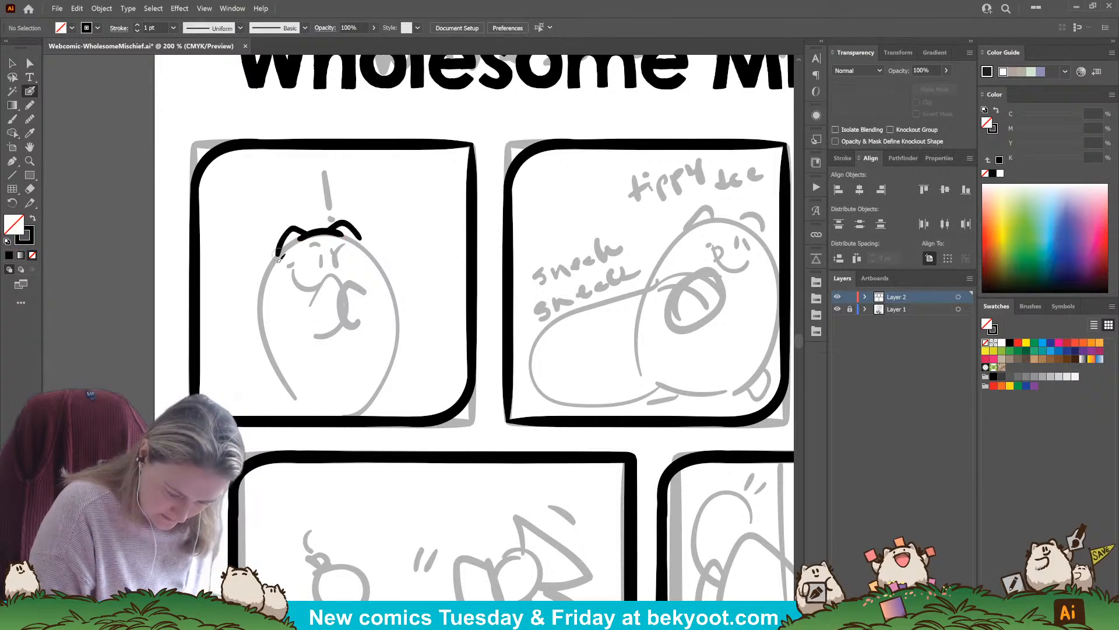
Isolate the head group and ink the body's two sides with small tufts, plus the character's eyes and smile
{"action": "left_click", "coordinate": [291, 228], "text": "ctrl"}
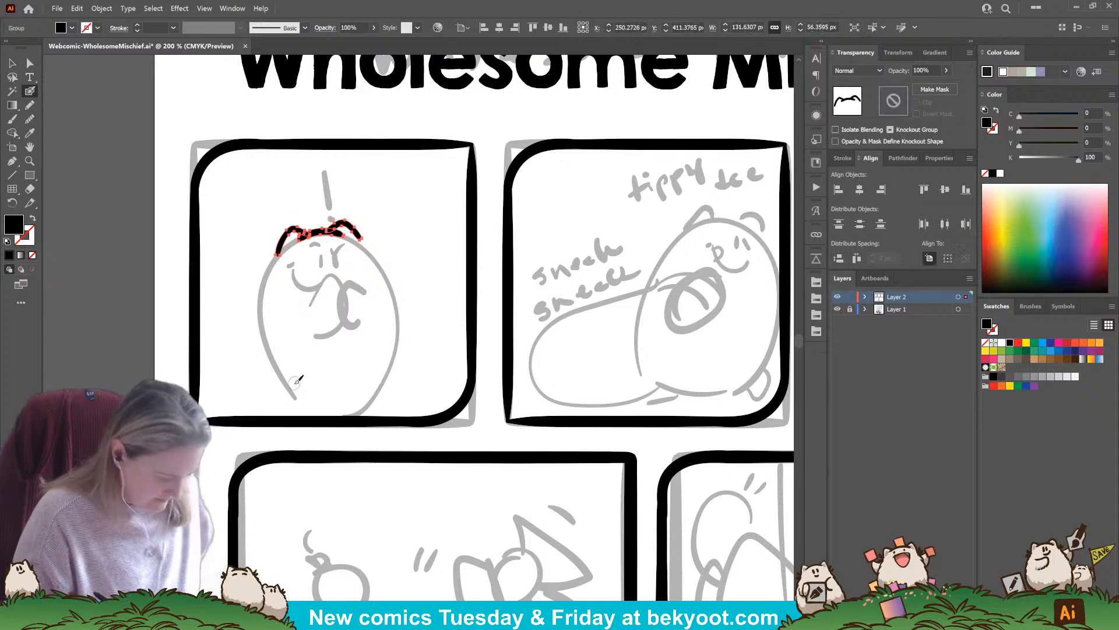
{"action": "double_click", "coordinate": [324, 234], "text": "ctrl"}
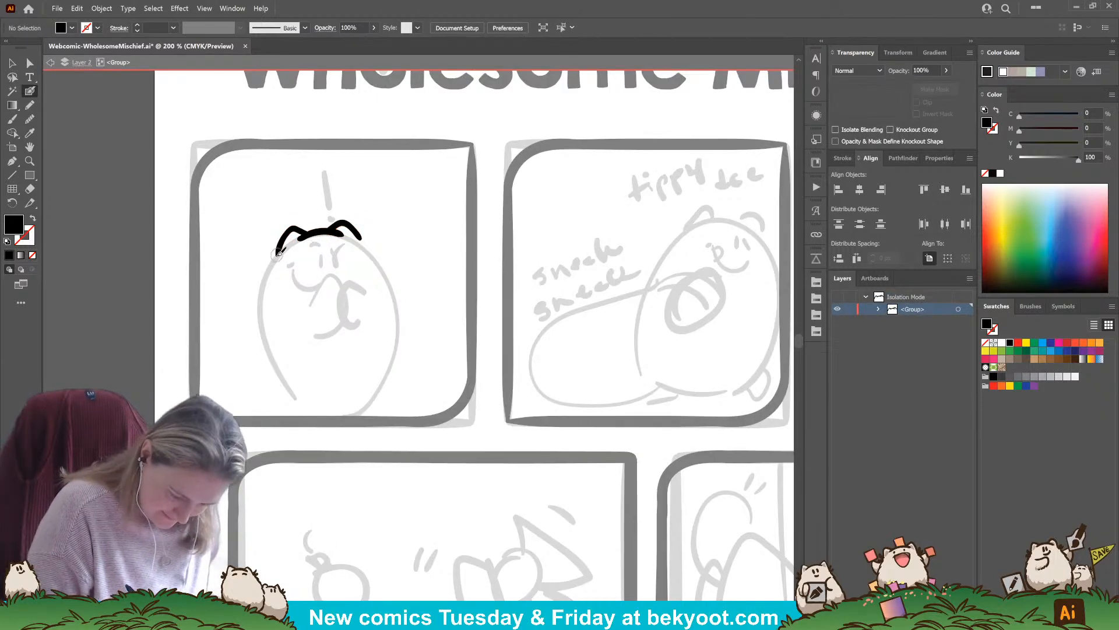
{"action": "mouse_move", "coordinate": [277, 255]}
{"action": "left_mouse_down"}
{"action": "mouse_move", "coordinate": [271, 244]}
{"action": "mouse_move", "coordinate": [256, 347]}
{"action": "mouse_move", "coordinate": [290, 384]}
{"action": "left_mouse_up"}
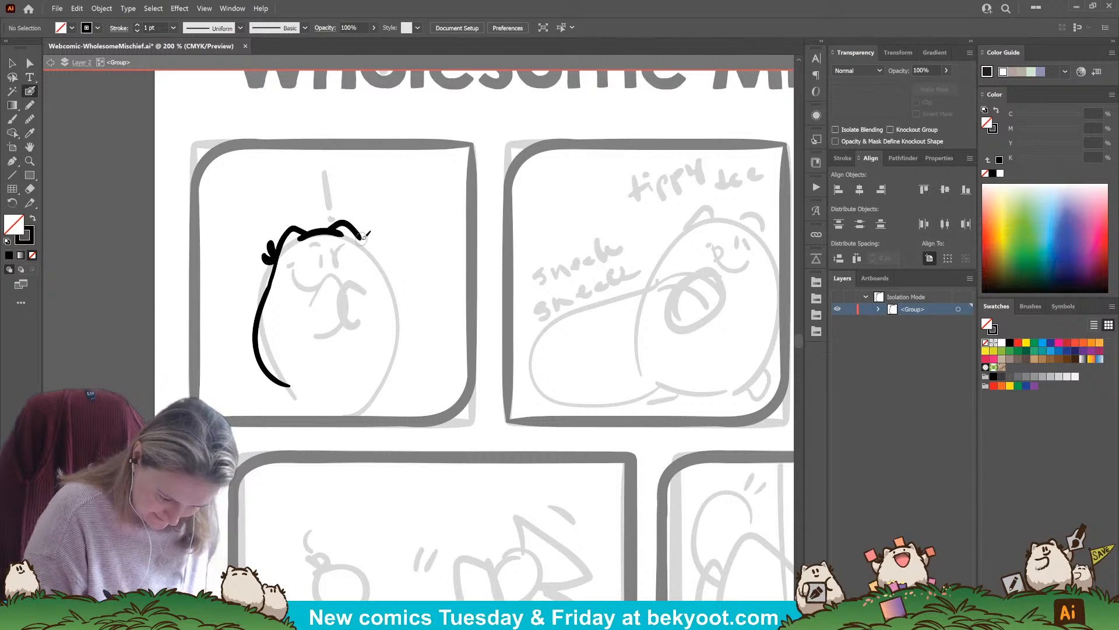
{"action": "mouse_move", "coordinate": [366, 235]}
{"action": "left_mouse_down"}
{"action": "mouse_move", "coordinate": [362, 225]}
{"action": "mouse_move", "coordinate": [391, 294]}
{"action": "mouse_move", "coordinate": [397, 349]}
{"action": "mouse_move", "coordinate": [361, 381]}
{"action": "mouse_move", "coordinate": [330, 386]}
{"action": "left_mouse_up"}
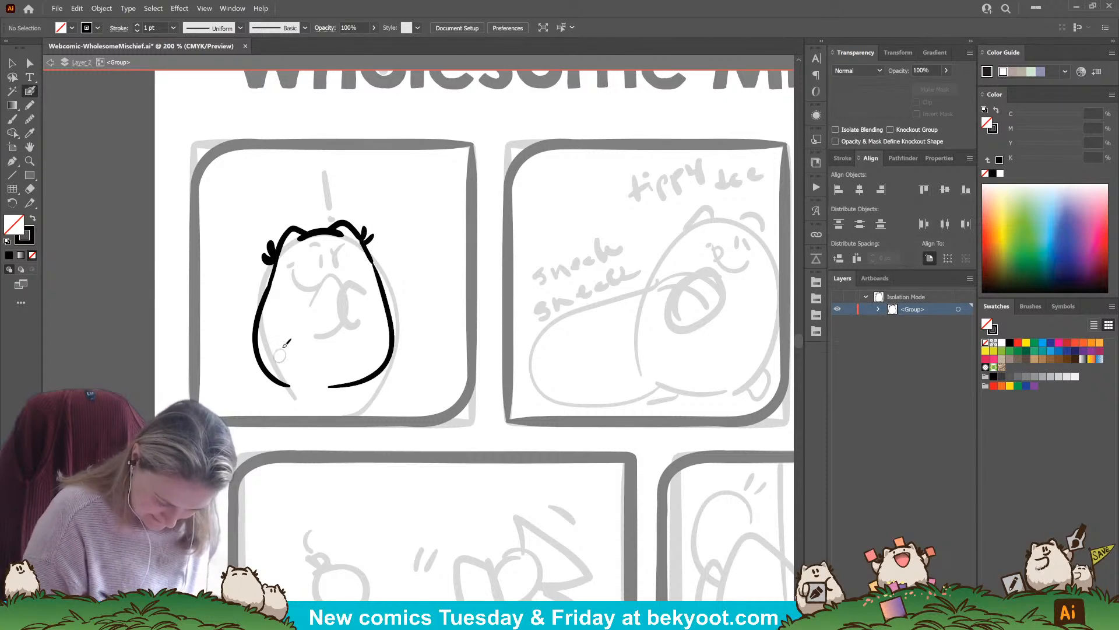
{"action": "mouse_move", "coordinate": [328, 245]}
{"action": "left_mouse_down"}
{"action": "mouse_move", "coordinate": [320, 258]}
{"action": "mouse_move", "coordinate": [334, 238]}
{"action": "left_mouse_up"}
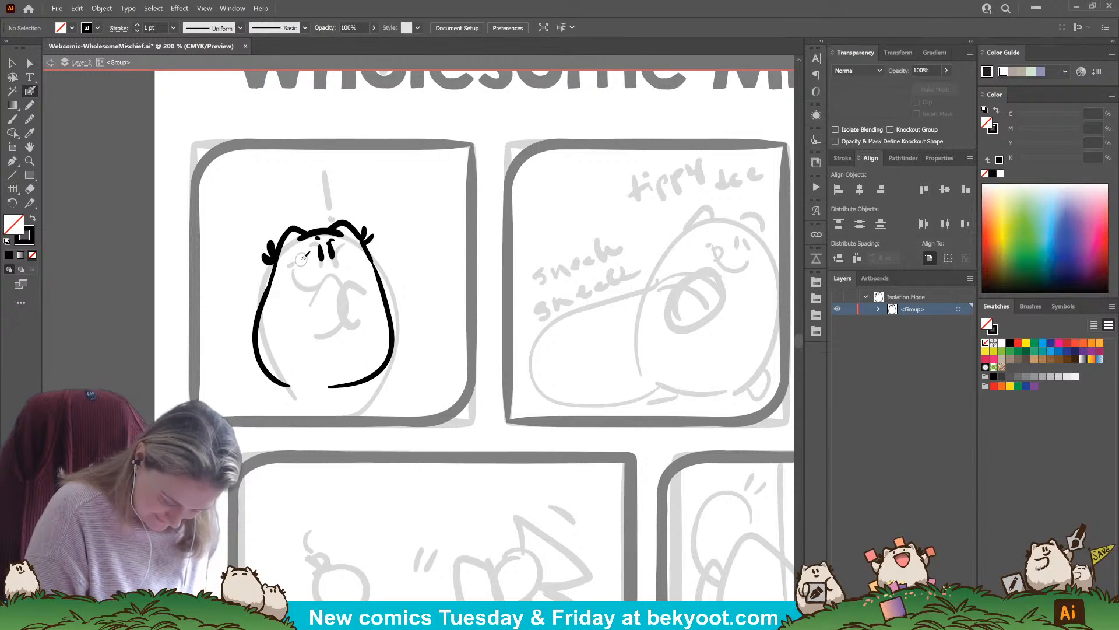
{"action": "mouse_move", "coordinate": [297, 257]}
{"action": "left_mouse_down"}
{"action": "mouse_move", "coordinate": [327, 275]}
{"action": "mouse_move", "coordinate": [343, 270]}
{"action": "left_mouse_up"}
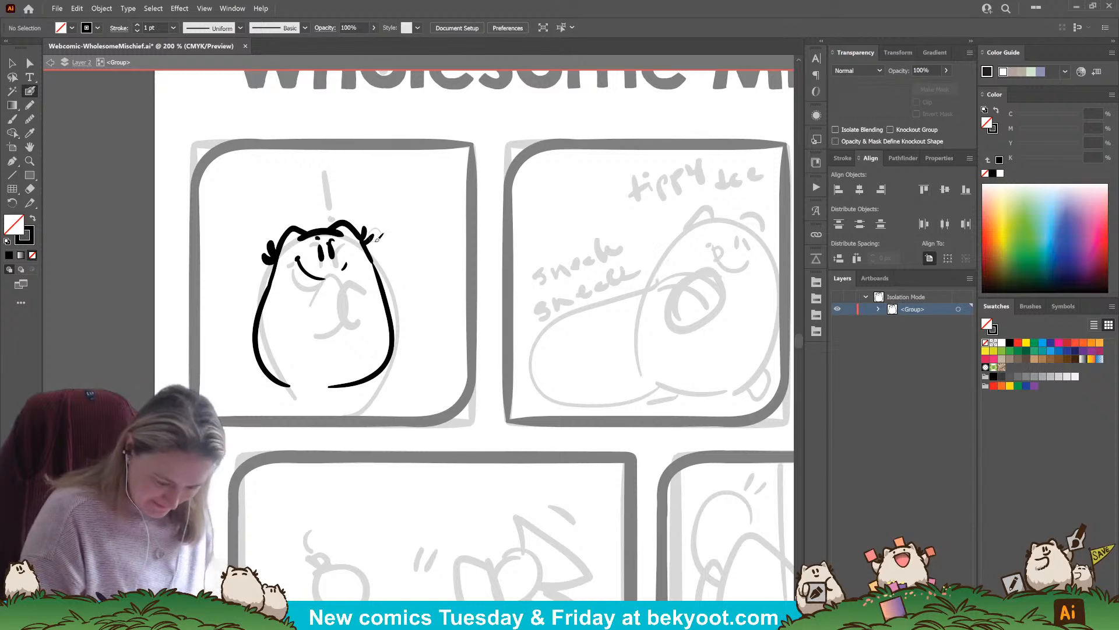
Ink an exclamation mark about 25 by 52 px above the character's head and rotate it slightly
{"action": "left_click_drag", "start_coordinate": [308, 189], "coordinate": [315, 212]}
{"action": "key", "text": "ctrl+z"}
{"action": "left_click", "coordinate": [317, 217]}
{"action": "key", "text": "ctrl+z"}
{"action": "key", "text": "ctrl+z"}
{"action": "key", "text": "ctrl+z"}
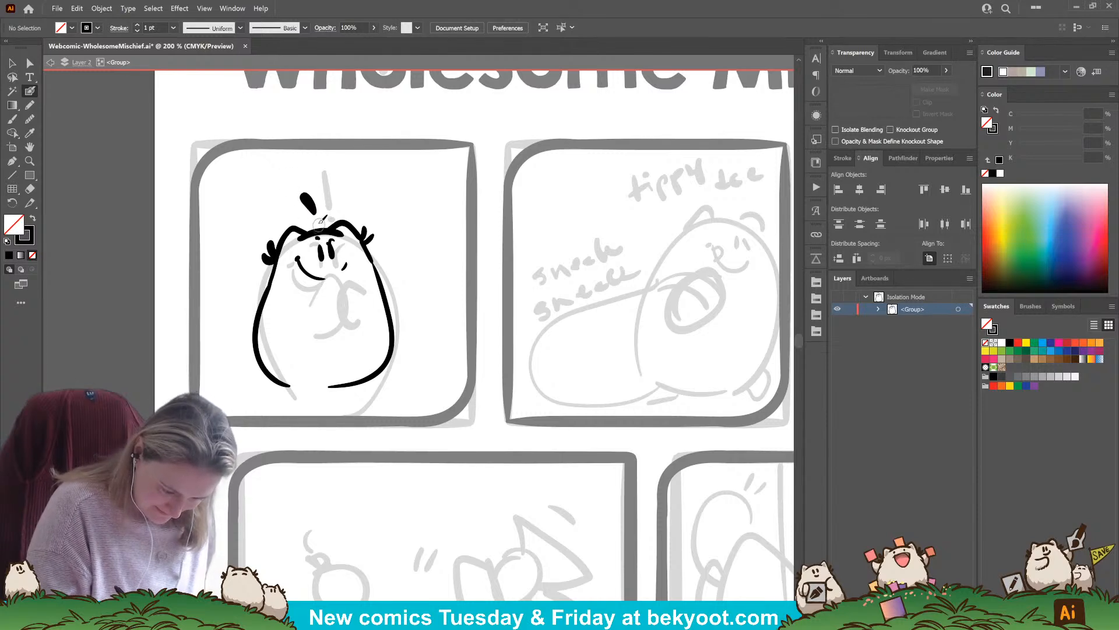
{"action": "left_click", "coordinate": [316, 219]}
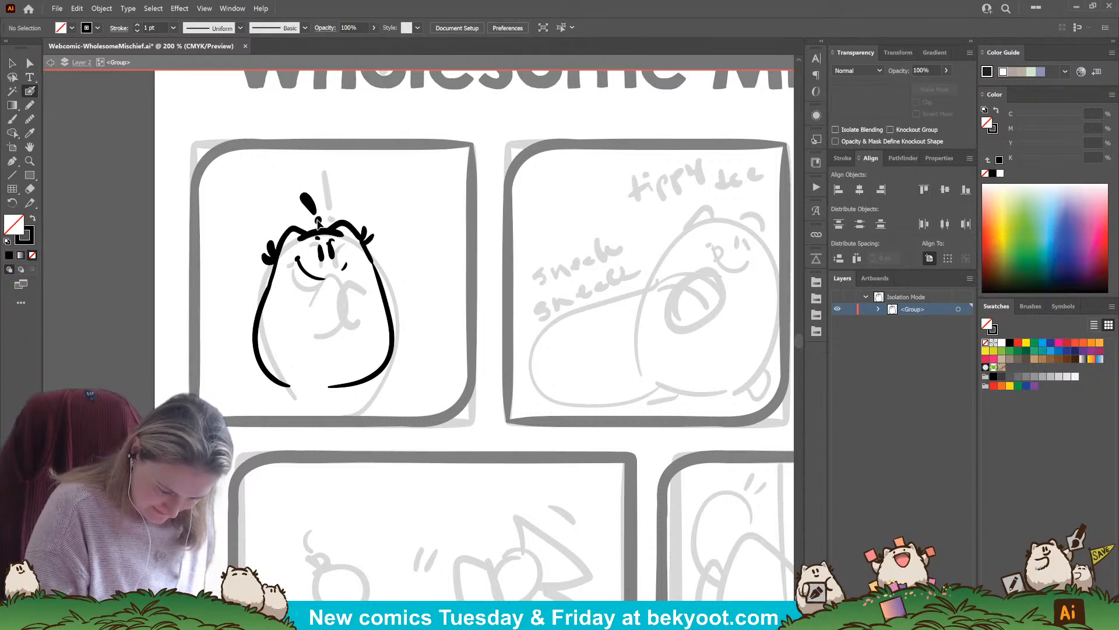
{"action": "left_click", "coordinate": [317, 221], "text": "ctrl"}
{"action": "left_click", "coordinate": [369, 203], "text": "ctrl"}
{"action": "mouse_move", "coordinate": [298, 201]}
{"action": "left_mouse_down"}
{"action": "mouse_move", "coordinate": [323, 220]}
{"action": "mouse_move", "coordinate": [330, 191]}
{"action": "mouse_move", "coordinate": [313, 202]}
{"action": "left_mouse_up"}
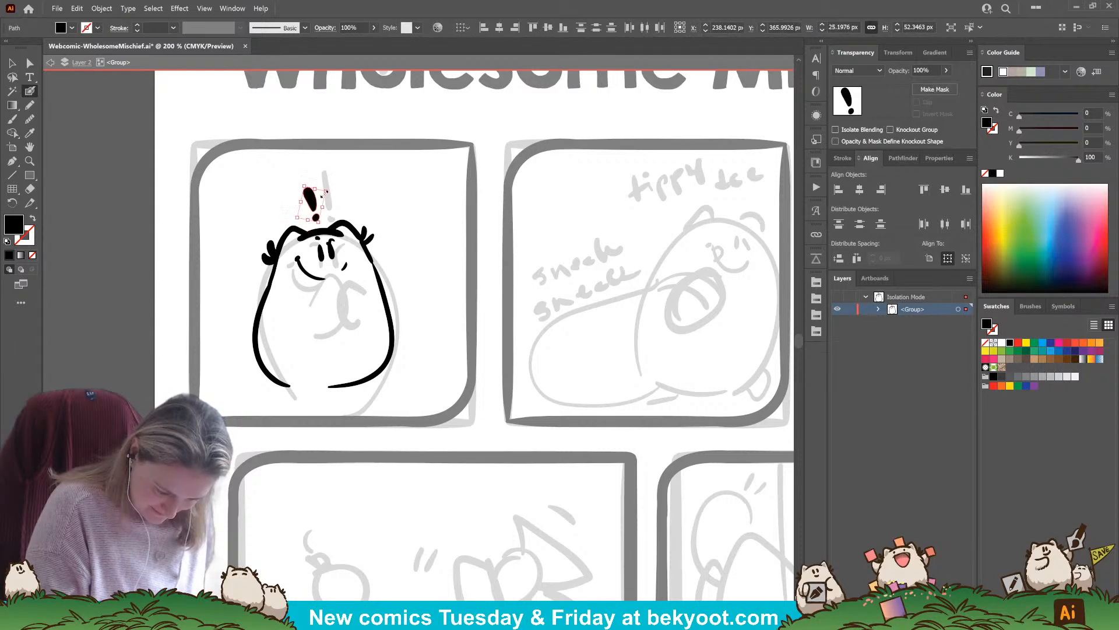
{"action": "left_click", "coordinate": [368, 207], "text": "ctrl"}
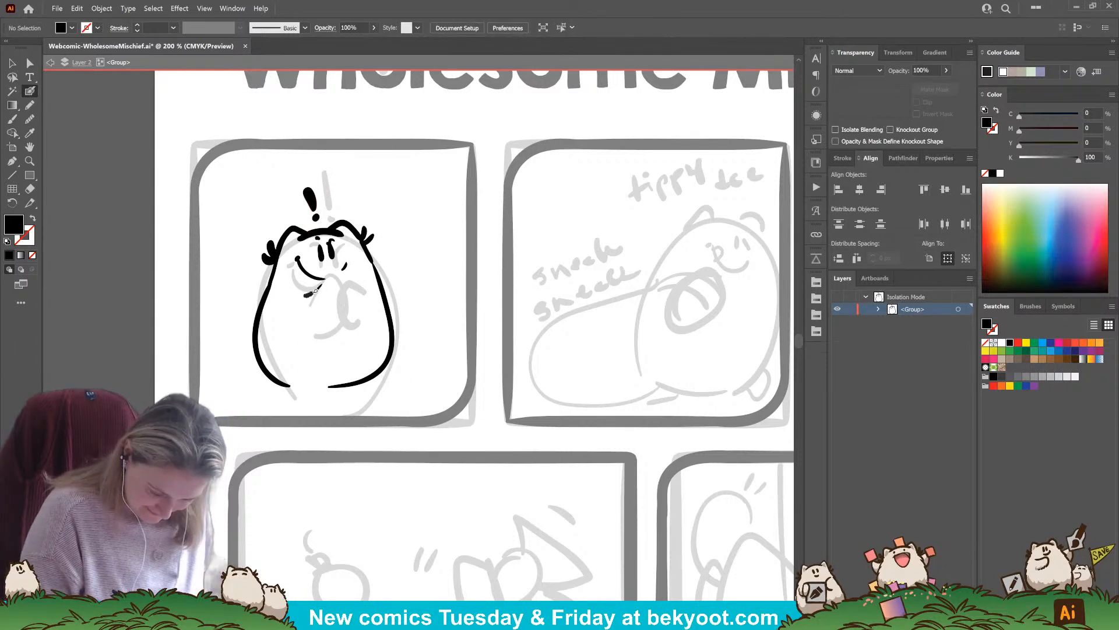
Ink the character's arms below the smile and close the body with a thickened, rounded bottom line
{"action": "left_click_drag", "start_coordinate": [344, 288], "coordinate": [344, 300]}
{"action": "mouse_move", "coordinate": [344, 293]}
{"action": "left_mouse_down"}
{"action": "mouse_move", "coordinate": [341, 314]}
{"action": "mouse_move", "coordinate": [355, 283]}
{"action": "mouse_move", "coordinate": [340, 275]}
{"action": "mouse_move", "coordinate": [356, 323]}
{"action": "left_mouse_up"}
{"action": "left_click_drag", "start_coordinate": [380, 410], "coordinate": [428, 405]}
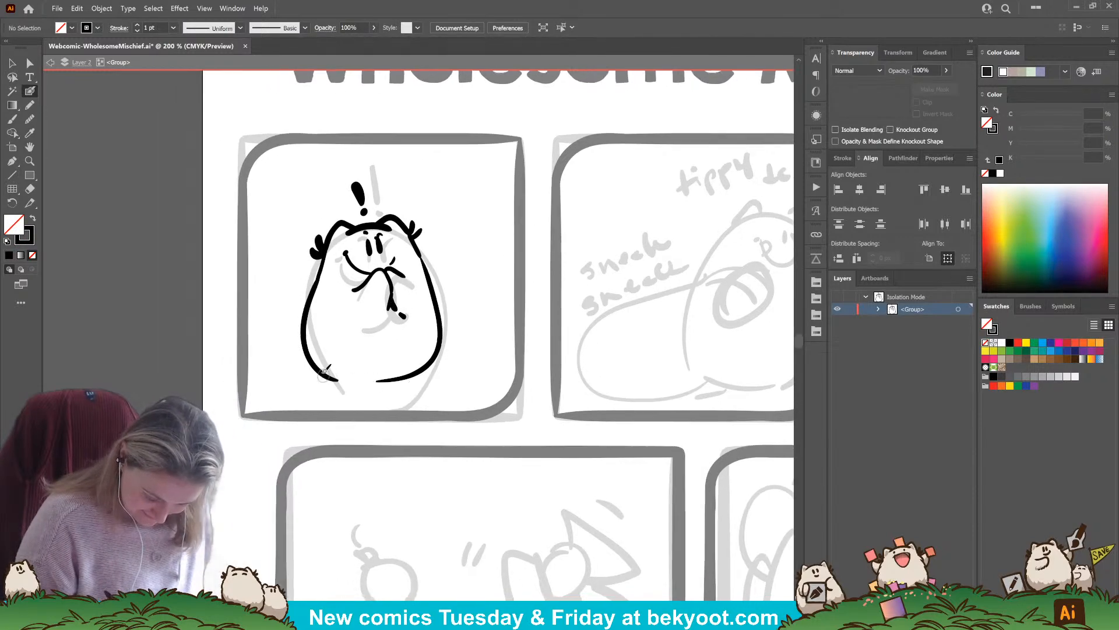
{"action": "left_click_drag", "start_coordinate": [330, 377], "coordinate": [418, 364]}
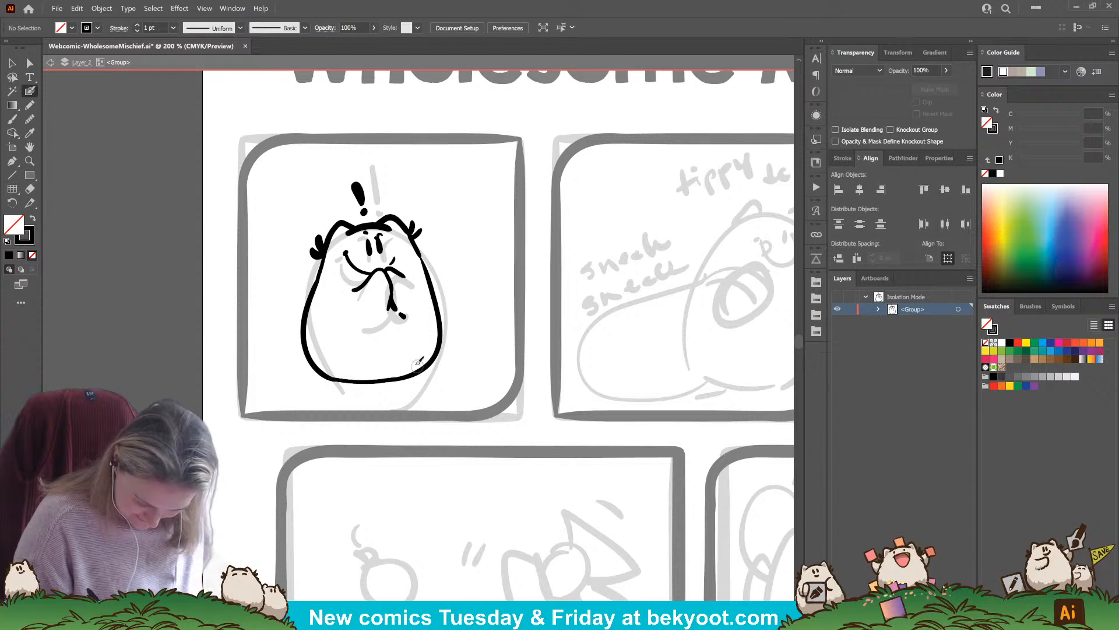
{"action": "left_click_drag", "start_coordinate": [327, 380], "coordinate": [382, 378]}
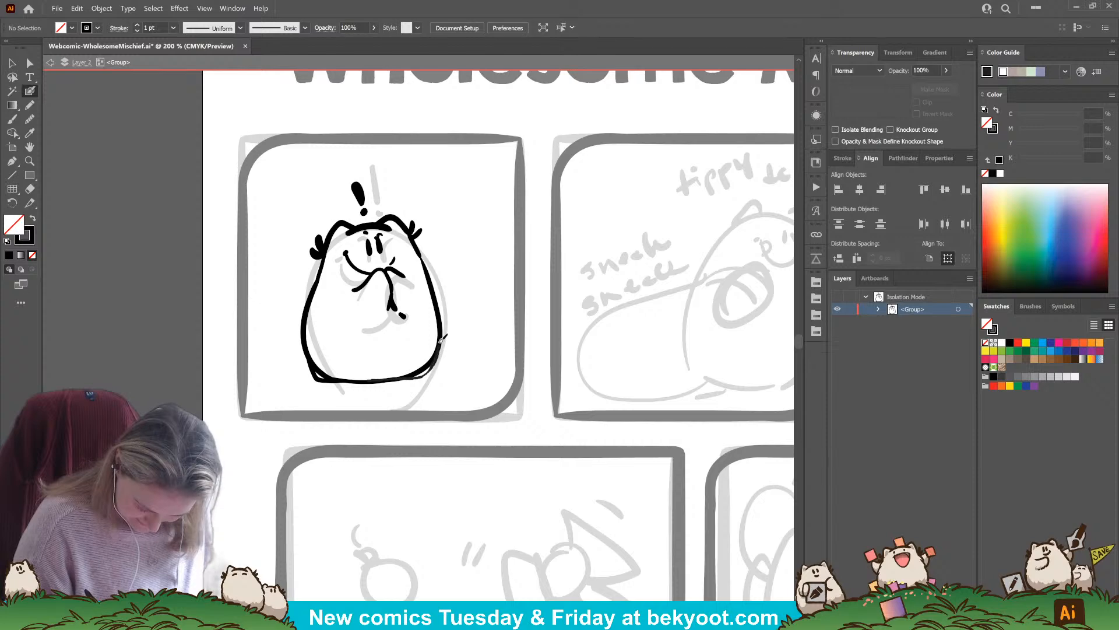
{"action": "left_click_drag", "start_coordinate": [440, 343], "coordinate": [441, 333]}
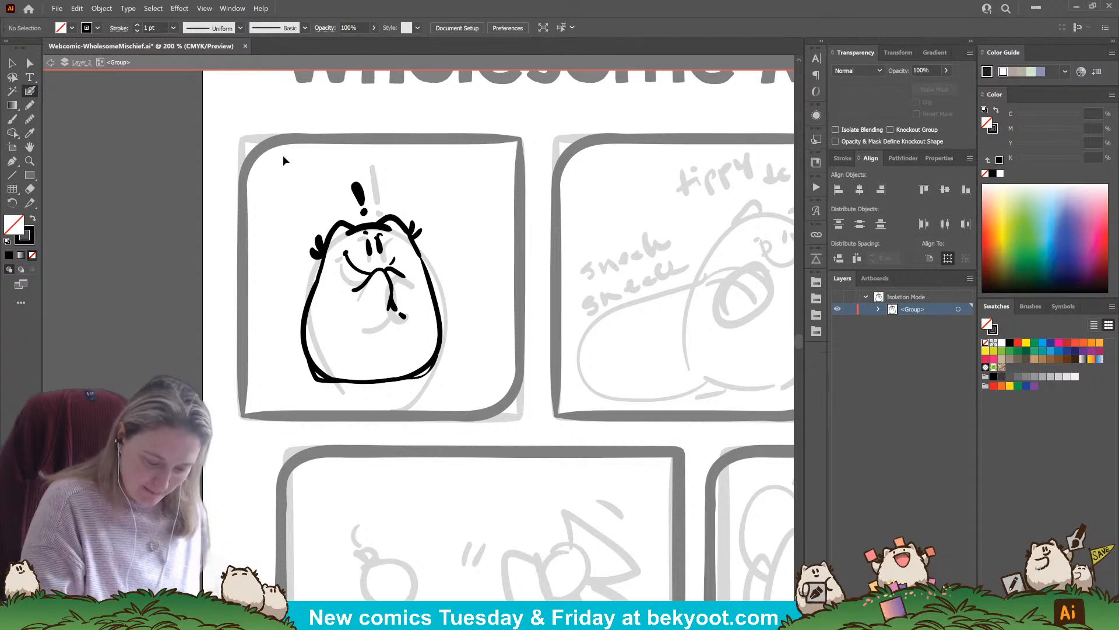
Enlarge the character and exclamation mark together to about 235 by 334 px and shift them slightly left in the panel
{"action": "left_click", "coordinate": [12, 64]}
{"action": "left_click_drag", "start_coordinate": [282, 177], "coordinate": [489, 397]}
{"action": "left_click_drag", "start_coordinate": [443, 181], "coordinate": [455, 164]}
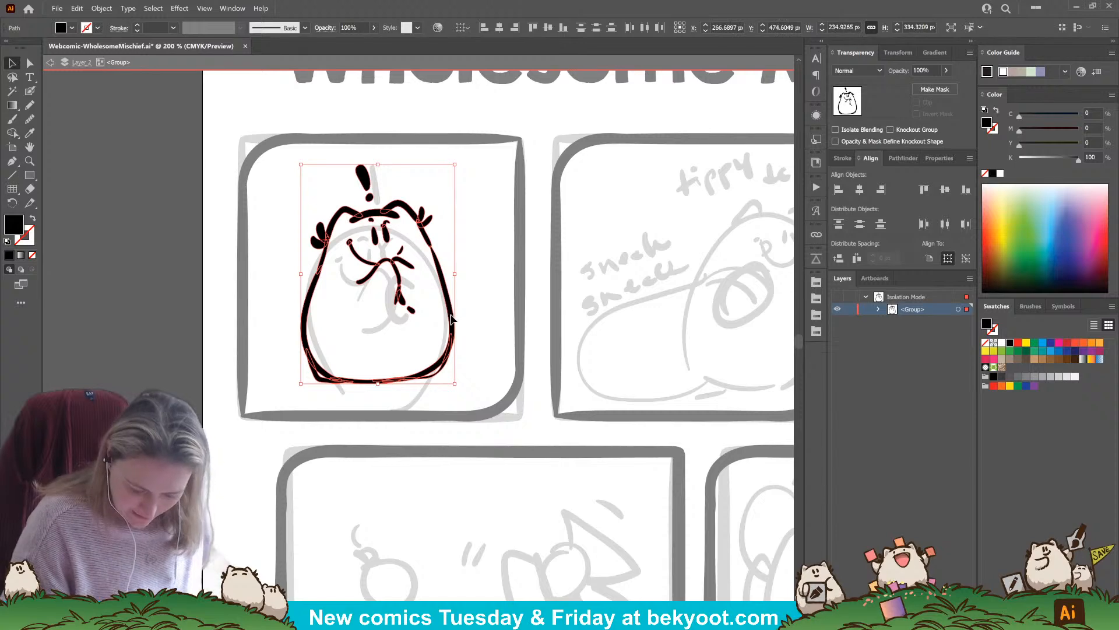
{"action": "left_click_drag", "start_coordinate": [456, 322], "coordinate": [449, 323]}
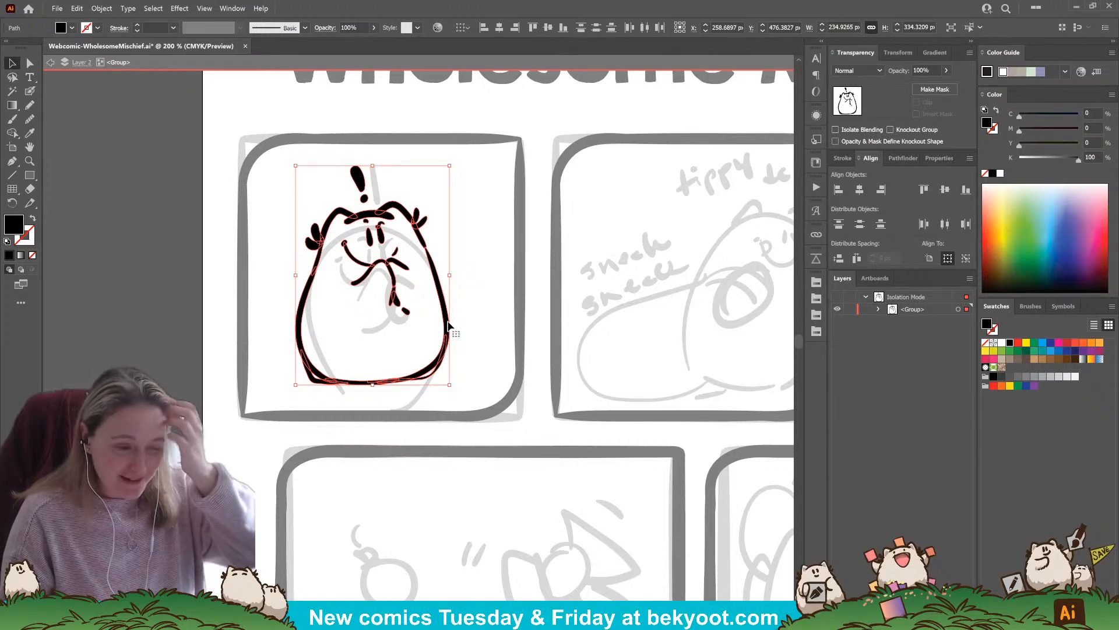
{"action": "left_click", "coordinate": [500, 310]}
{"action": "scroll", "coordinate": [464, 358], "scroll_direction": "left", "scroll_amount": 1}
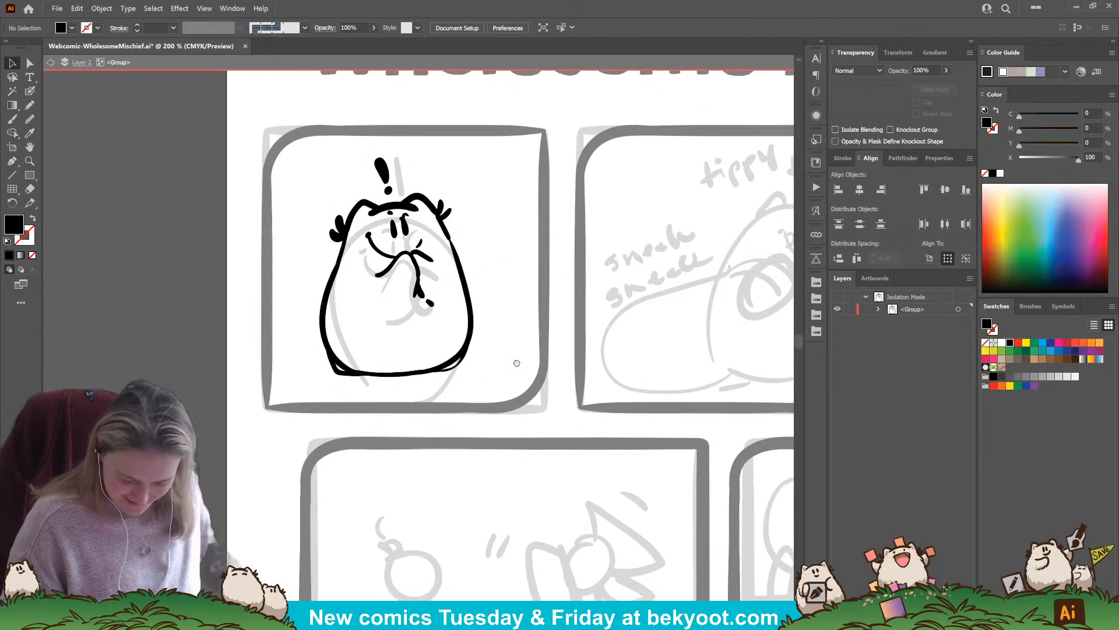
Ink a ground line under the character with a small grass tuft at its left side
{"action": "left_click", "coordinate": [30, 90]}
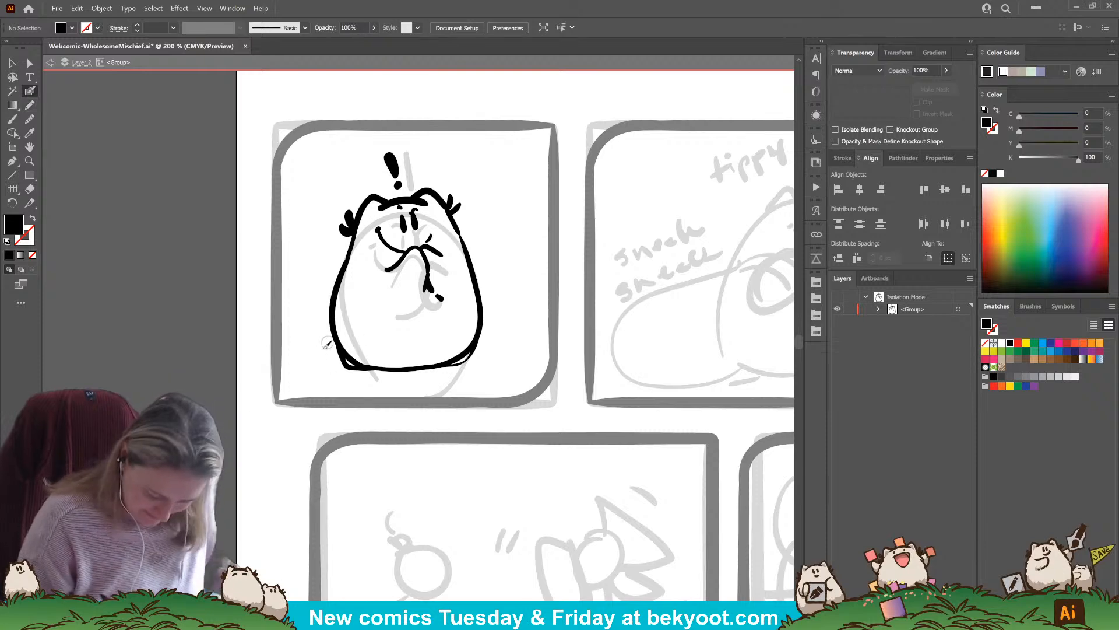
{"action": "mouse_move", "coordinate": [347, 362]}
{"action": "left_mouse_down"}
{"action": "mouse_move", "coordinate": [327, 348]}
{"action": "mouse_move", "coordinate": [326, 372]}
{"action": "left_mouse_up"}
{"action": "mouse_move", "coordinate": [322, 366]}
{"action": "left_mouse_down"}
{"action": "mouse_move", "coordinate": [279, 377]}
{"action": "mouse_move", "coordinate": [511, 366]}
{"action": "left_mouse_up"}
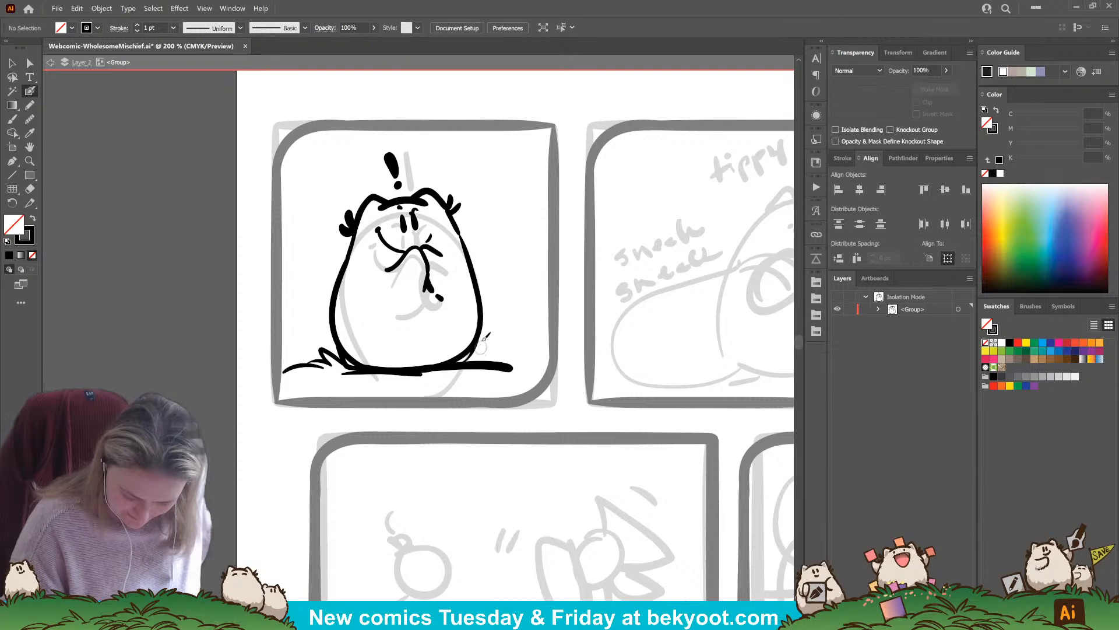
{"action": "mouse_move", "coordinate": [479, 337]}
{"action": "left_mouse_down"}
{"action": "mouse_move", "coordinate": [495, 322]}
{"action": "mouse_move", "coordinate": [553, 362]}
{"action": "left_mouse_up"}
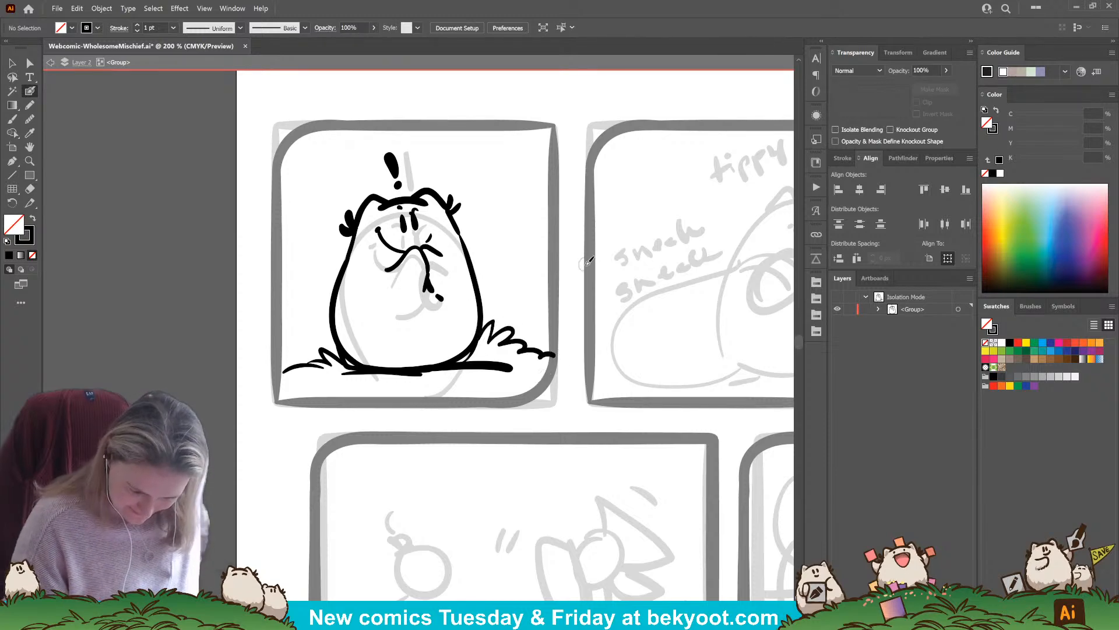
{"action": "key", "text": "ctrl+z"}
{"action": "key", "text": "ctrl+z"}
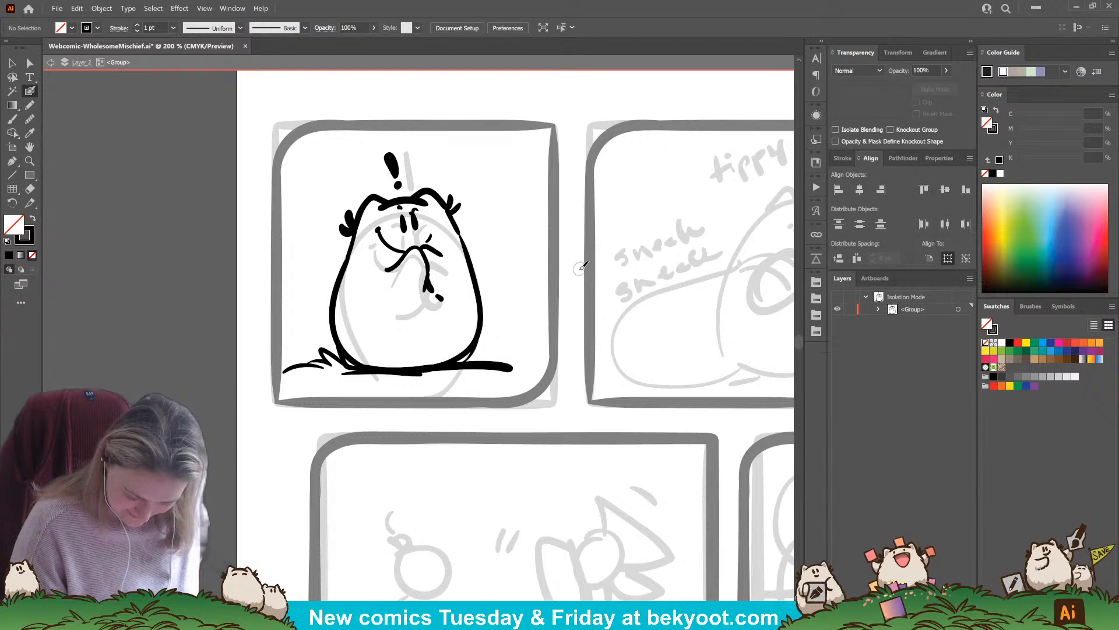
Ink spiky grass blades to the right of the character and try out a curved foreground mound below the ground line
{"action": "mouse_move", "coordinate": [548, 354]}
{"action": "left_mouse_down"}
{"action": "mouse_move", "coordinate": [537, 322]}
{"action": "mouse_move", "coordinate": [540, 348]}
{"action": "mouse_move", "coordinate": [530, 332]}
{"action": "mouse_move", "coordinate": [516, 334]}
{"action": "mouse_move", "coordinate": [517, 349]}
{"action": "mouse_move", "coordinate": [477, 356]}
{"action": "mouse_move", "coordinate": [454, 379]}
{"action": "mouse_move", "coordinate": [560, 359]}
{"action": "mouse_move", "coordinate": [588, 373]}
{"action": "left_mouse_up"}
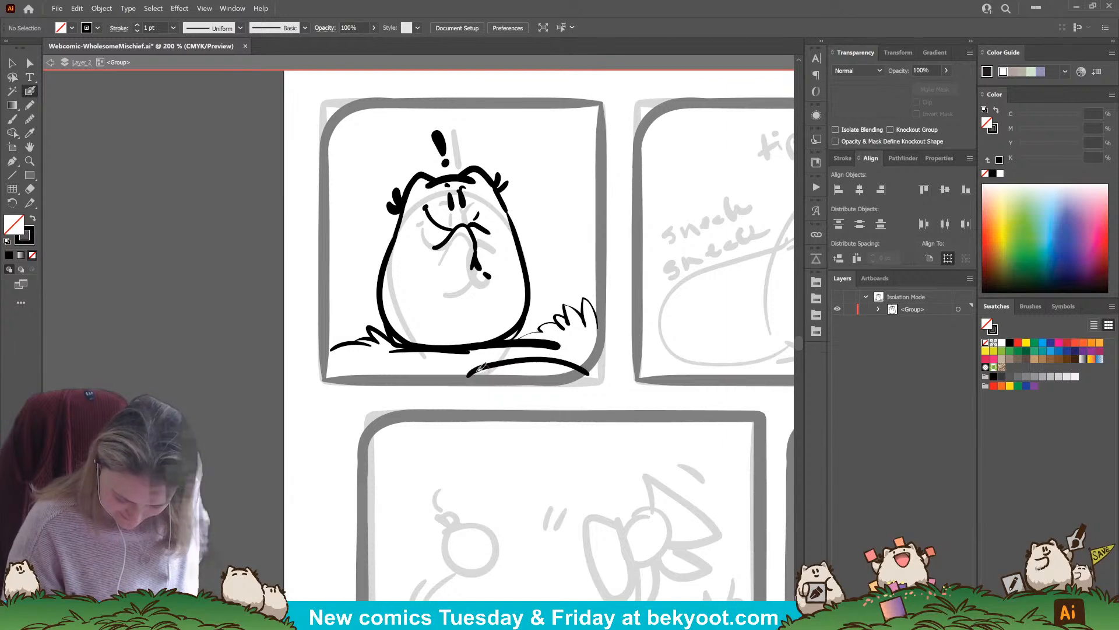
{"action": "key", "text": "ctrl+z"}
{"action": "mouse_move", "coordinate": [467, 375]}
{"action": "left_mouse_down"}
{"action": "mouse_move", "coordinate": [540, 352]}
{"action": "mouse_move", "coordinate": [585, 366]}
{"action": "left_mouse_up"}
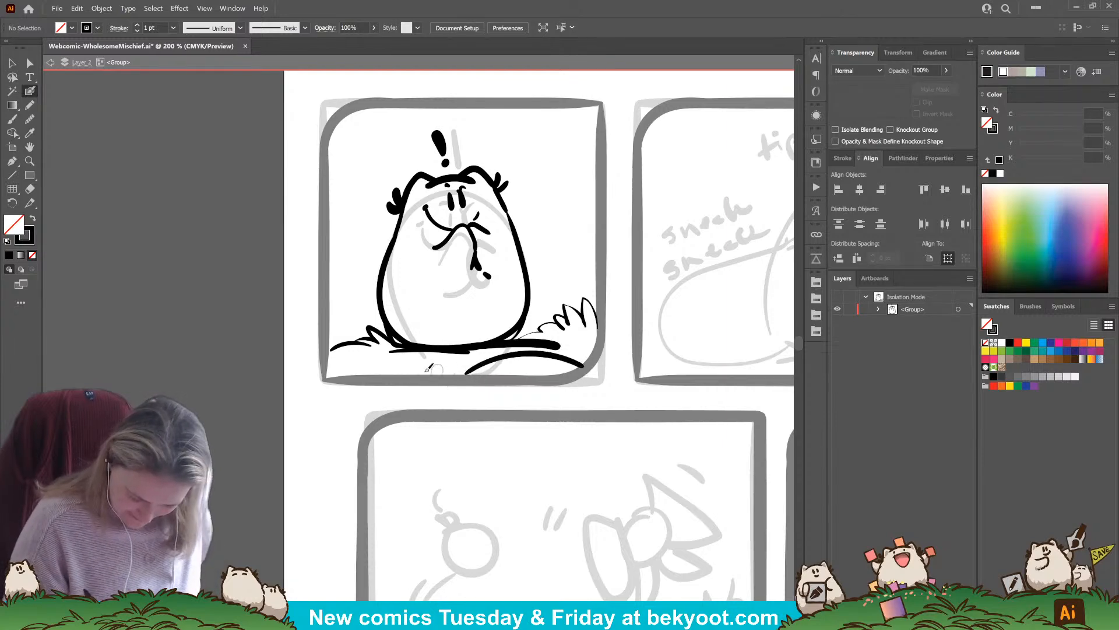
{"action": "key", "text": "ctrl+z"}
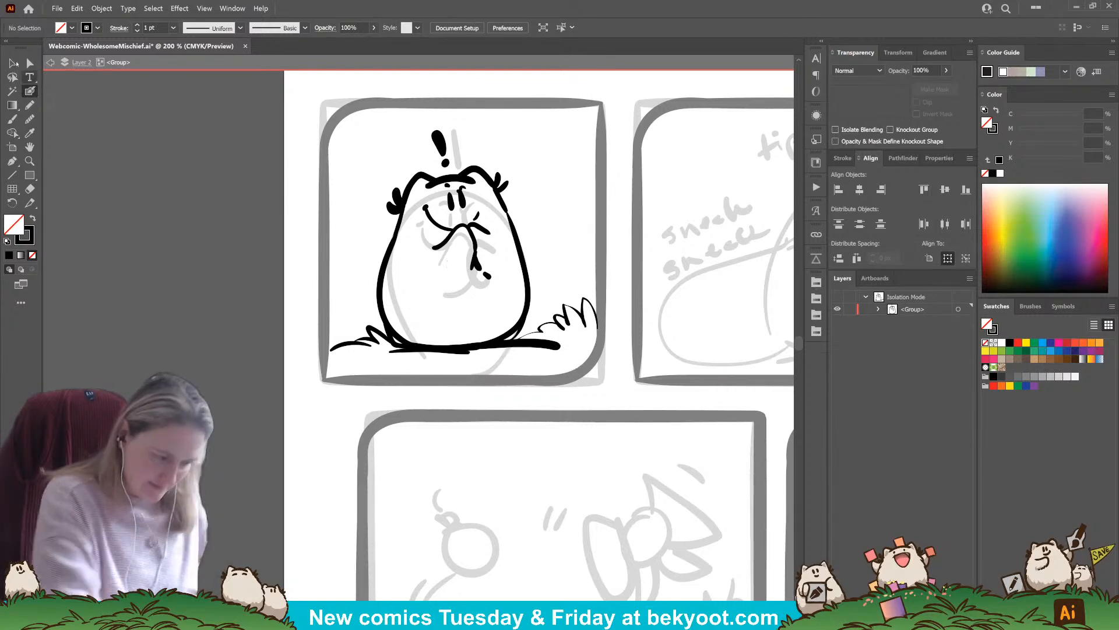
Select the character together with its exclamation mark, ground line and grass, and nudge them all slightly higher in the panel
{"action": "left_click", "coordinate": [12, 63]}
{"action": "left_click_drag", "start_coordinate": [374, 158], "coordinate": [542, 347]}
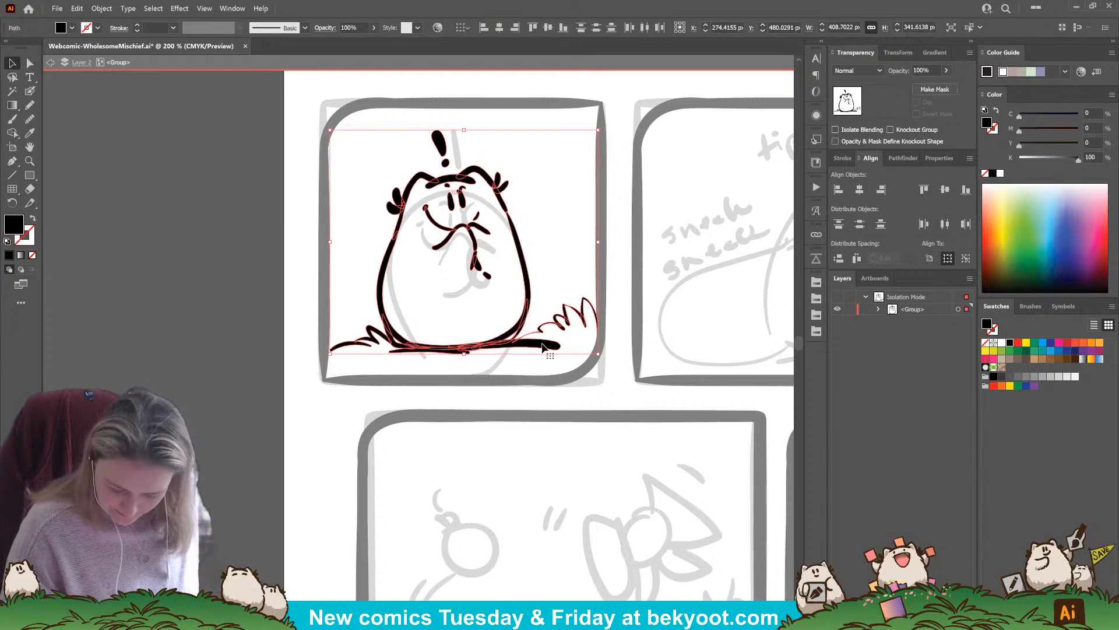
{"action": "key", "text": "Up"}
{"action": "key", "text": "Up"}
{"action": "key", "text": "Up"}
{"action": "key", "text": "Up"}
{"action": "key", "text": "Up"}
{"action": "key", "text": "Up"}
{"action": "key", "text": "Up"}
{"action": "key", "text": "Up"}
{"action": "key", "text": "Up"}
{"action": "key", "text": "Up"}
{"action": "key", "text": "Up"}
{"action": "key", "text": "Up"}
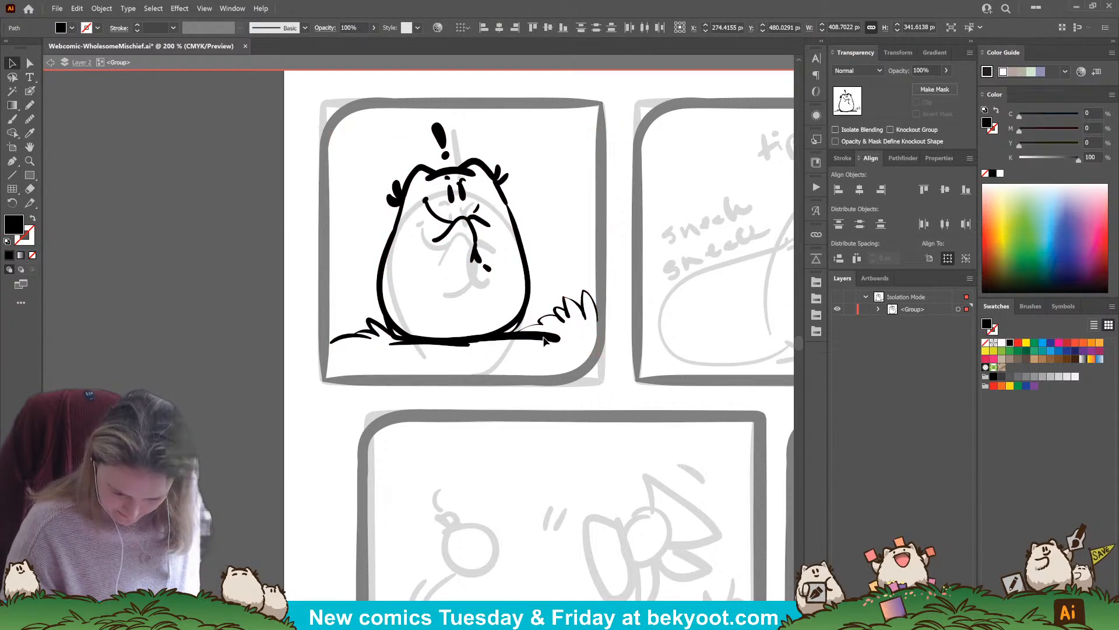
{"action": "left_click", "coordinate": [416, 412]}
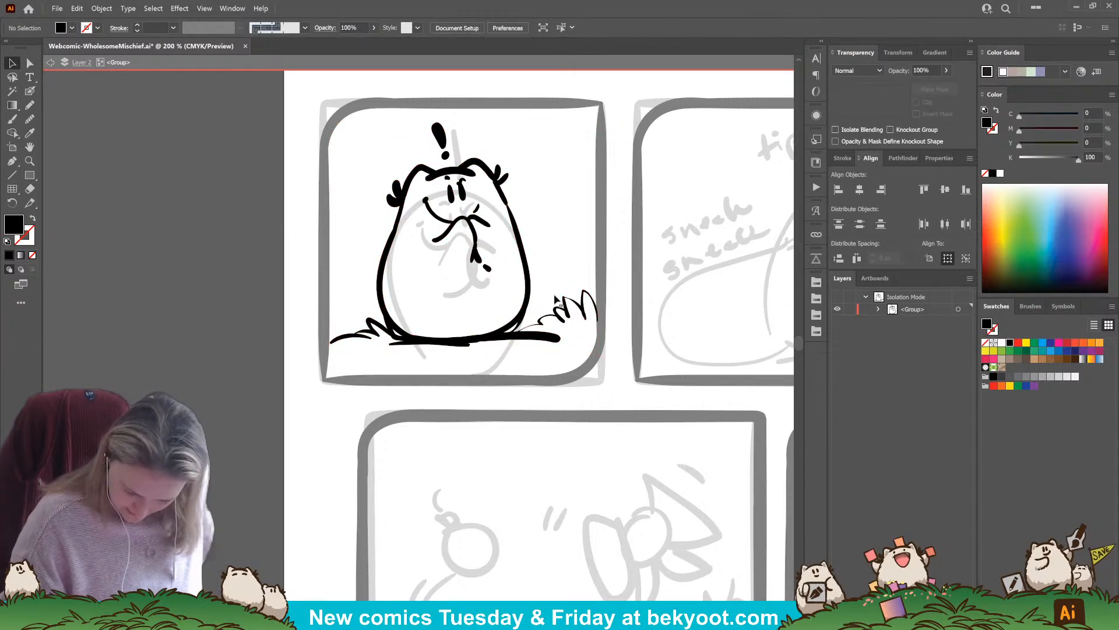
Ink a rounded bush at the panel's left edge and low mounds in the foreground at the lower left and middle
{"action": "left_click", "coordinate": [30, 93]}
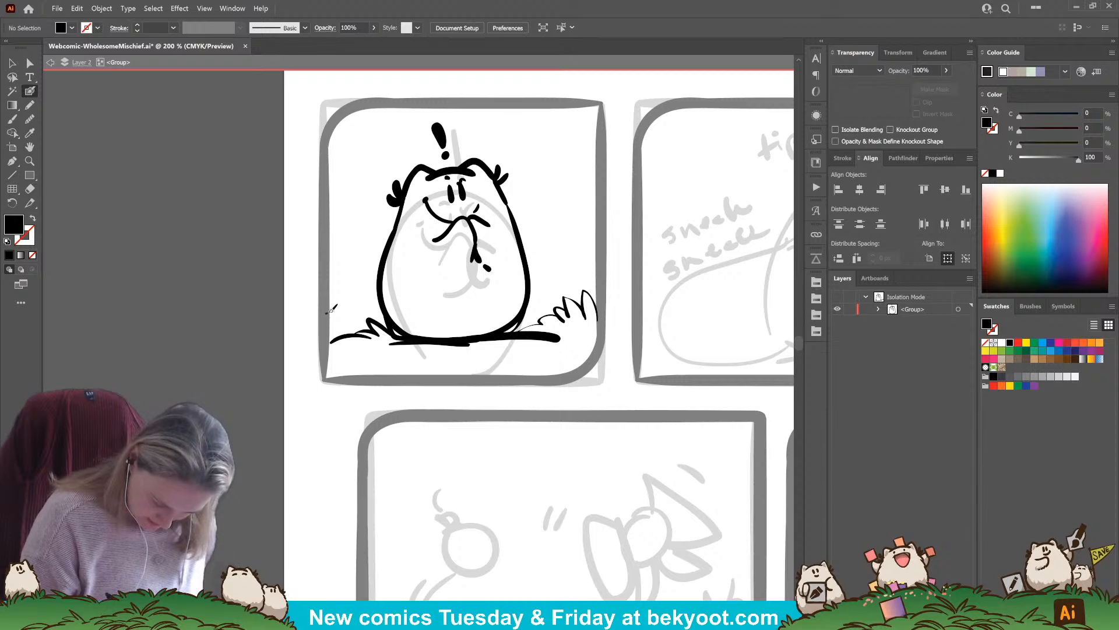
{"action": "left_click_drag", "start_coordinate": [369, 323], "coordinate": [371, 325]}
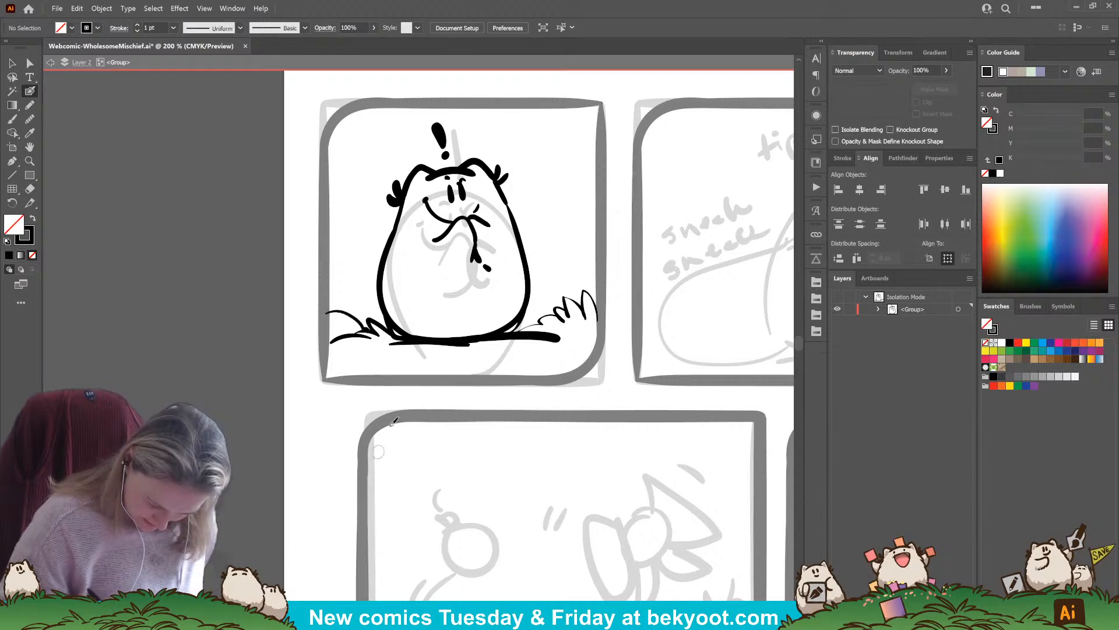
{"action": "mouse_move", "coordinate": [375, 366]}
{"action": "left_mouse_down"}
{"action": "mouse_move", "coordinate": [346, 372]}
{"action": "mouse_move", "coordinate": [396, 368]}
{"action": "left_mouse_up"}
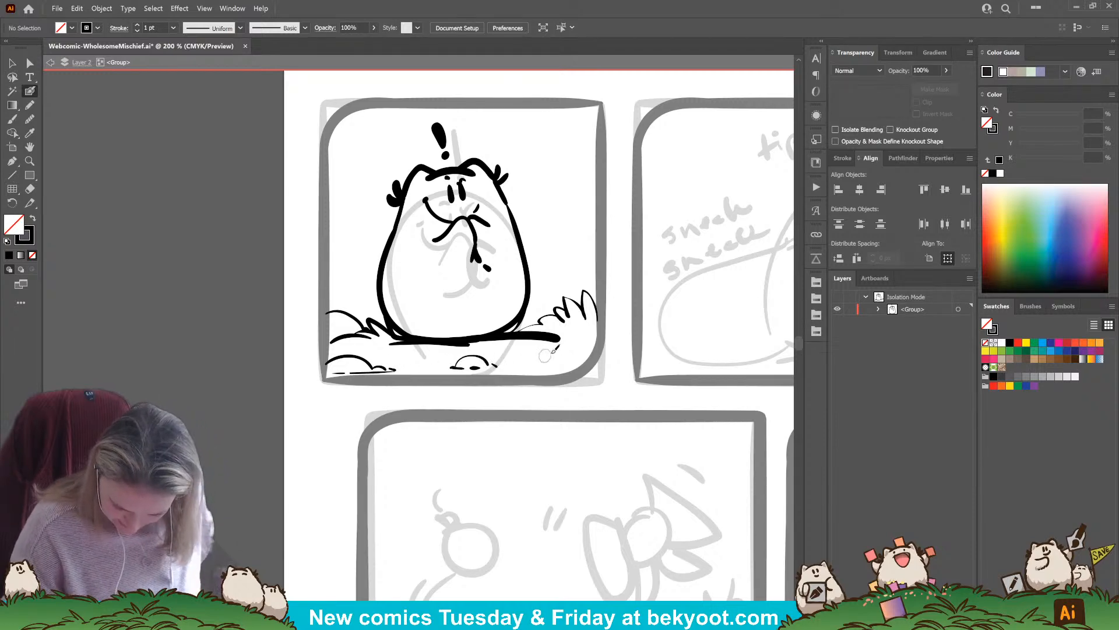
{"action": "key", "text": "ctrl+z"}
{"action": "mouse_move", "coordinate": [456, 362]}
{"action": "left_mouse_down"}
{"action": "mouse_move", "coordinate": [474, 349]}
{"action": "mouse_move", "coordinate": [506, 367]}
{"action": "mouse_move", "coordinate": [484, 369]}
{"action": "left_mouse_up"}
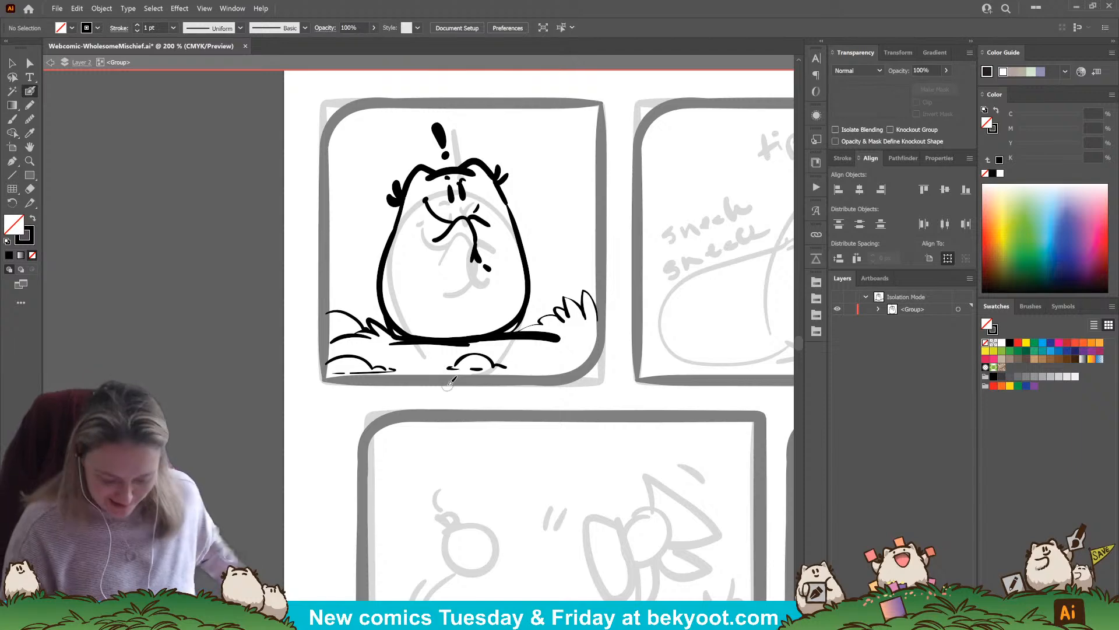
Delete the thick black ground line strokes beneath the character, keeping the body outline
{"action": "left_click_drag", "start_coordinate": [485, 389], "coordinate": [486, 422]}
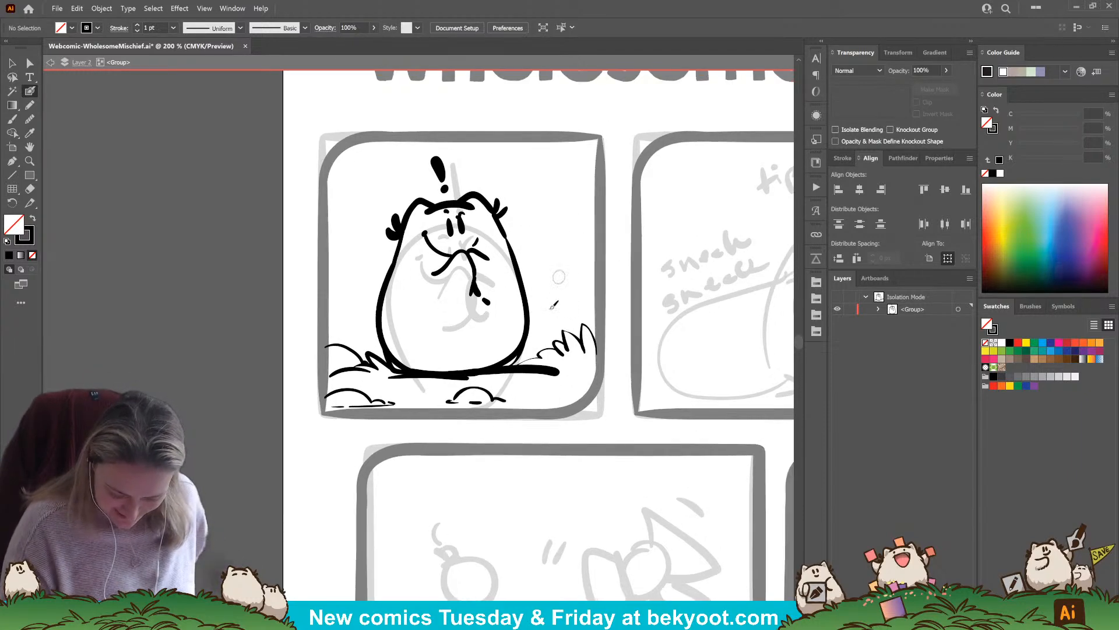
{"action": "left_click_drag", "start_coordinate": [561, 371], "coordinate": [472, 373]}
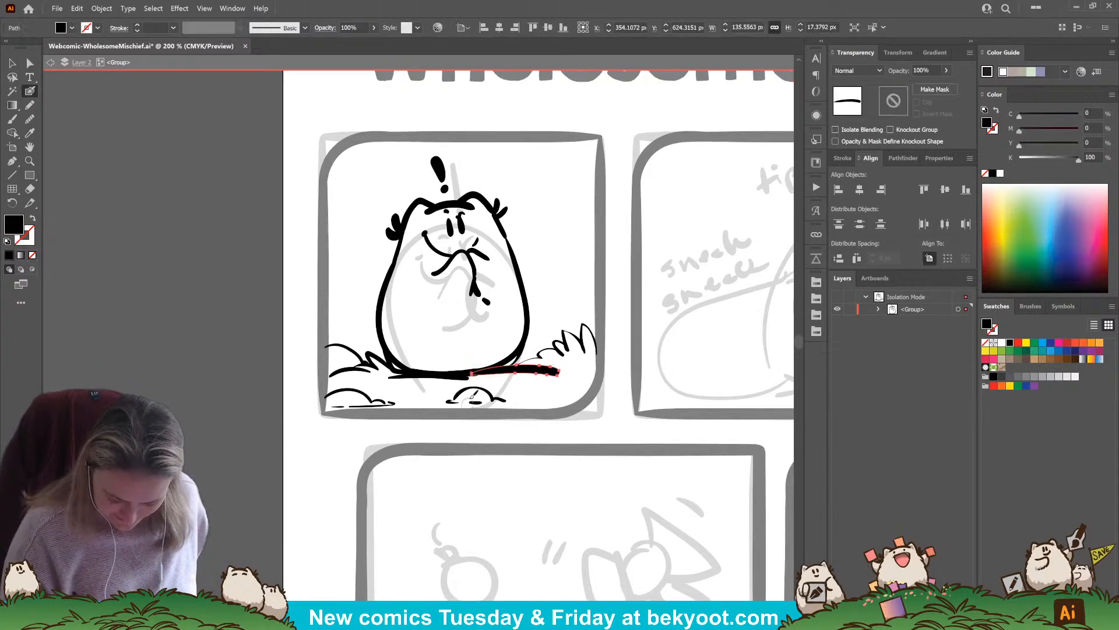
{"action": "key", "text": "ctrl+z"}
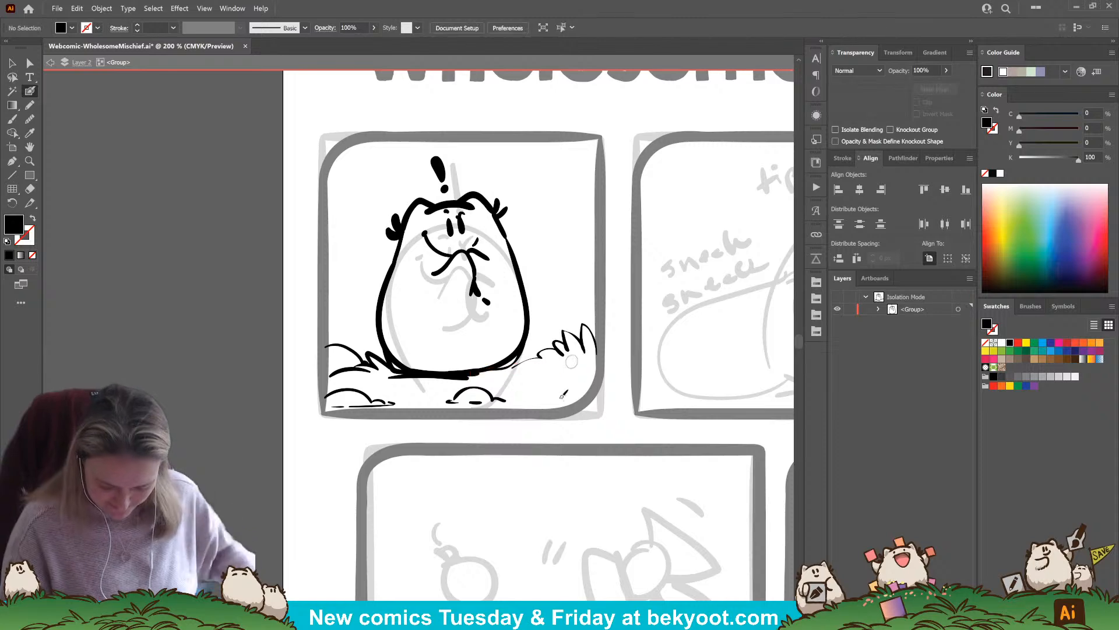
{"action": "left_click_drag", "start_coordinate": [496, 368], "coordinate": [389, 374]}
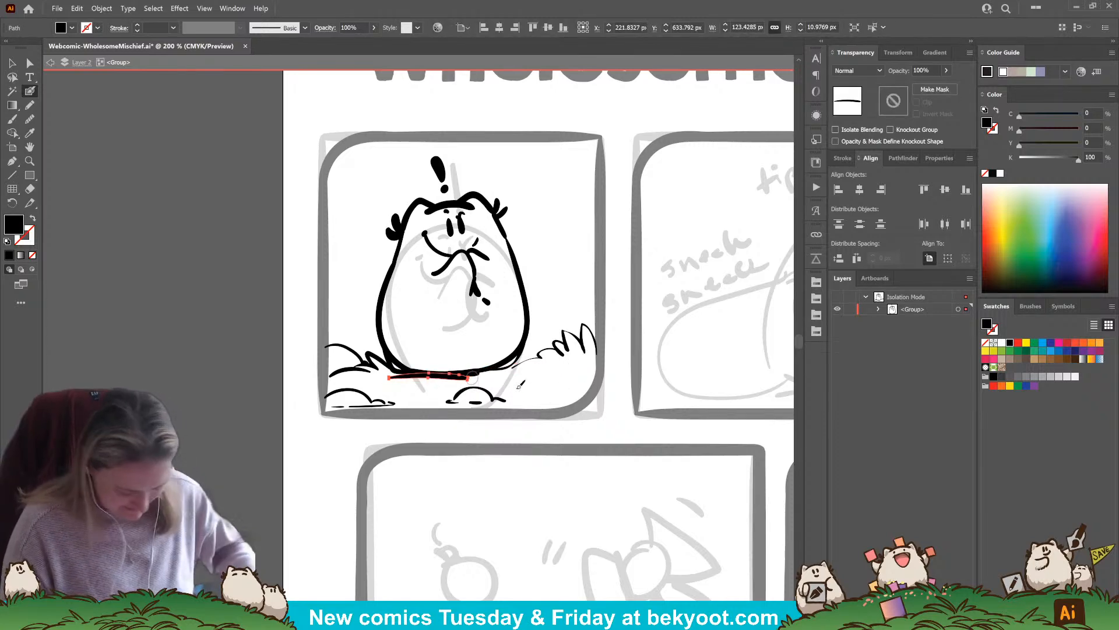
{"action": "left_click_drag", "start_coordinate": [479, 373], "coordinate": [458, 374]}
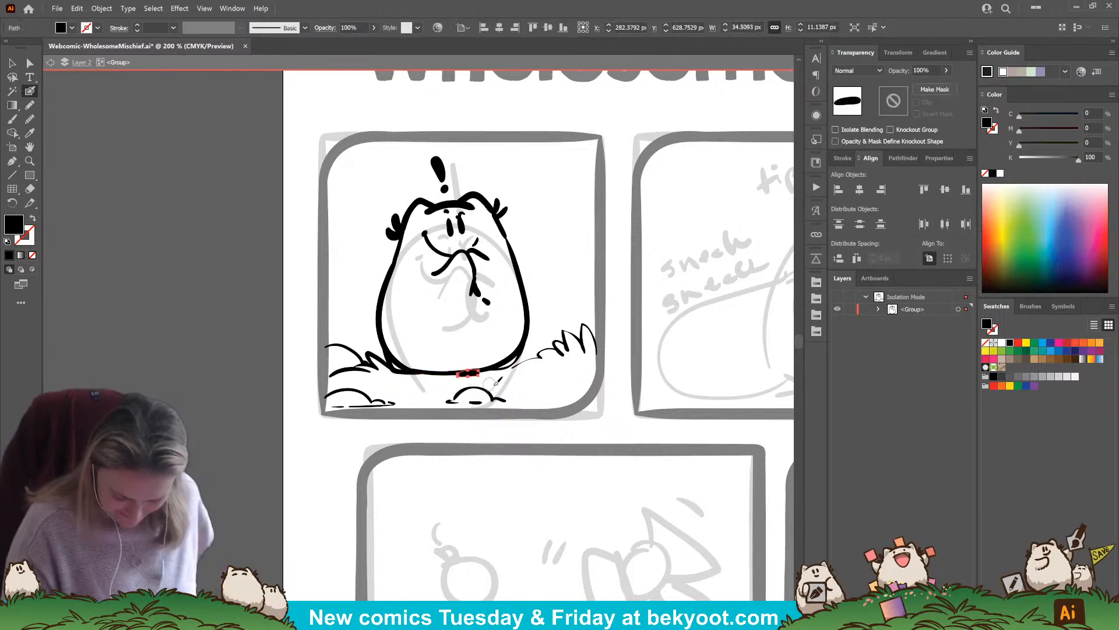
{"action": "key", "text": "ctrl+z"}
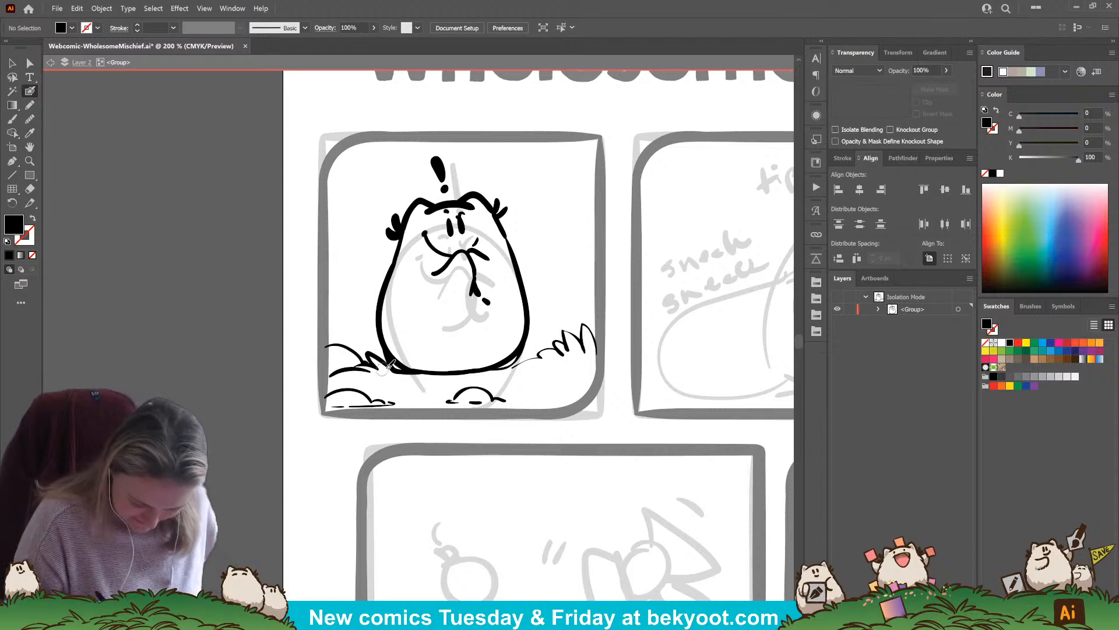
Paint one thick ground shadow stroke under the character and set its opacity to 30%
{"action": "left_click_drag", "start_coordinate": [395, 368], "coordinate": [557, 367]}
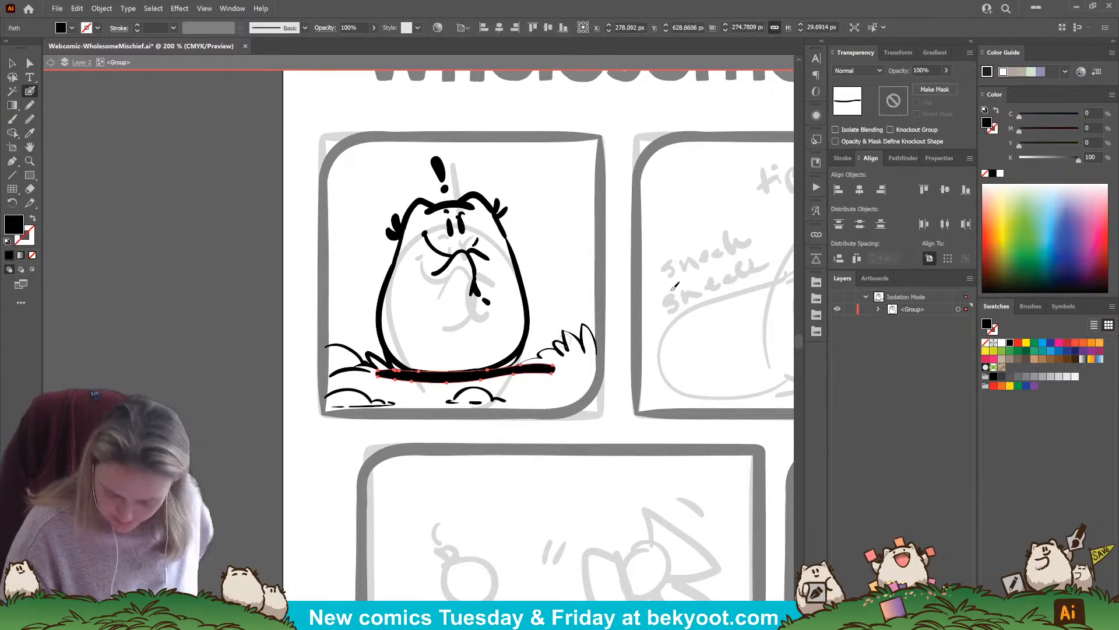
{"action": "left_click", "coordinate": [938, 69]}
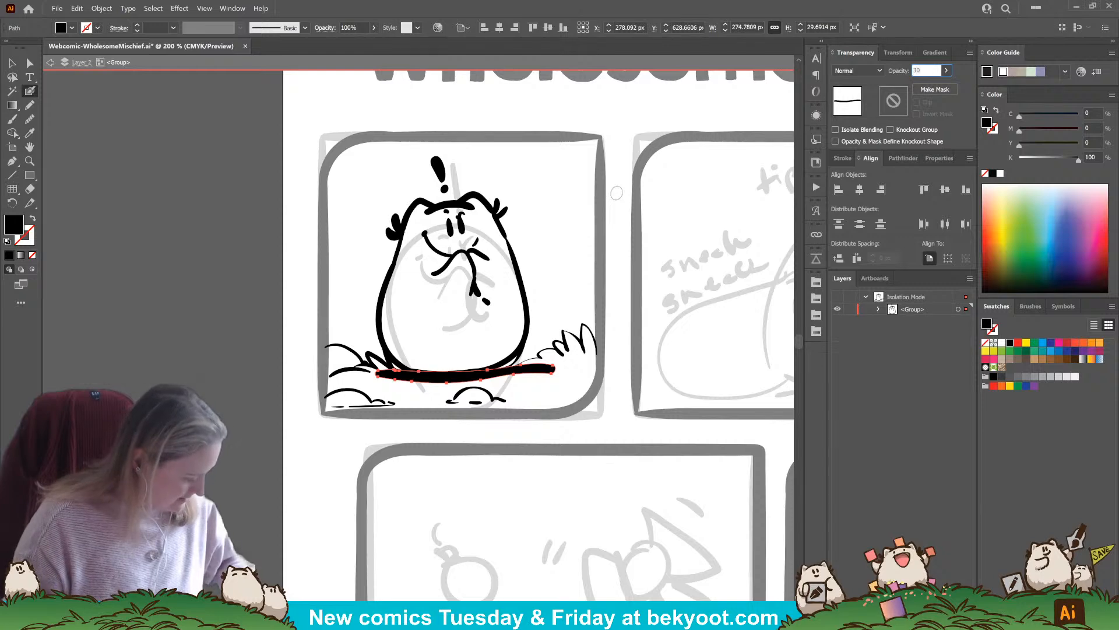
{"action": "type", "text": "30"}
{"action": "key", "text": "Return"}
{"action": "left_click", "coordinate": [483, 428], "text": "ctrl"}
{"action": "left_click_drag", "start_coordinate": [526, 320], "coordinate": [500, 322]}
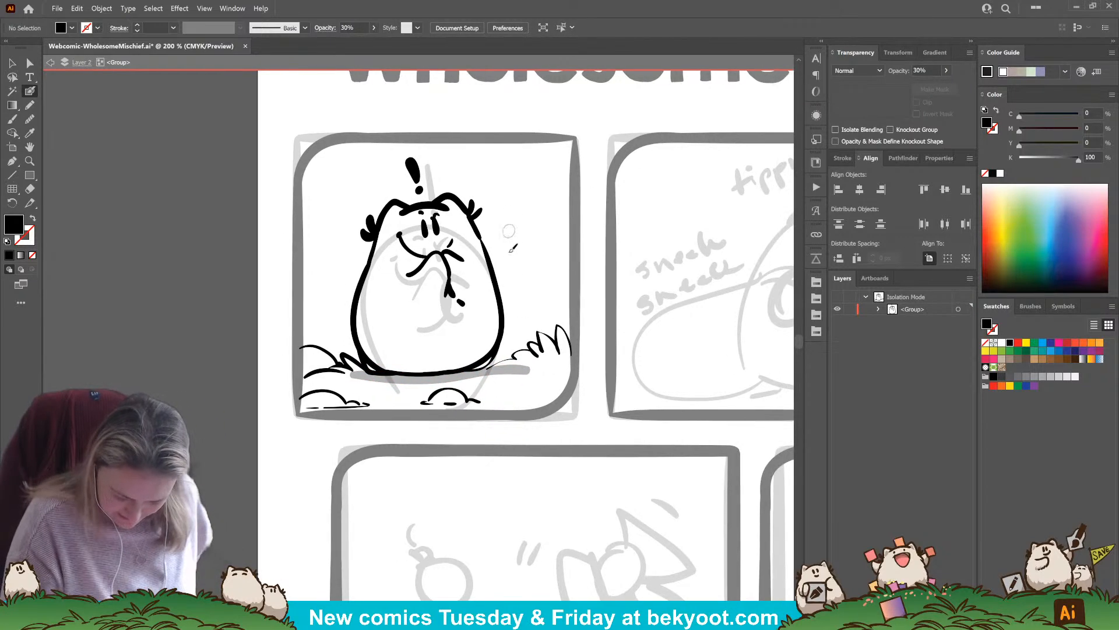
Extend the foreground mounds with bumpy black bush outlines running up to the panel's right edge
{"action": "mouse_move", "coordinate": [469, 402]}
{"action": "left_mouse_down"}
{"action": "mouse_move", "coordinate": [498, 389]}
{"action": "mouse_move", "coordinate": [541, 396]}
{"action": "left_mouse_up"}
{"action": "key", "text": "ctrl+z"}
{"action": "left_click", "coordinate": [480, 401], "text": "ctrl"}
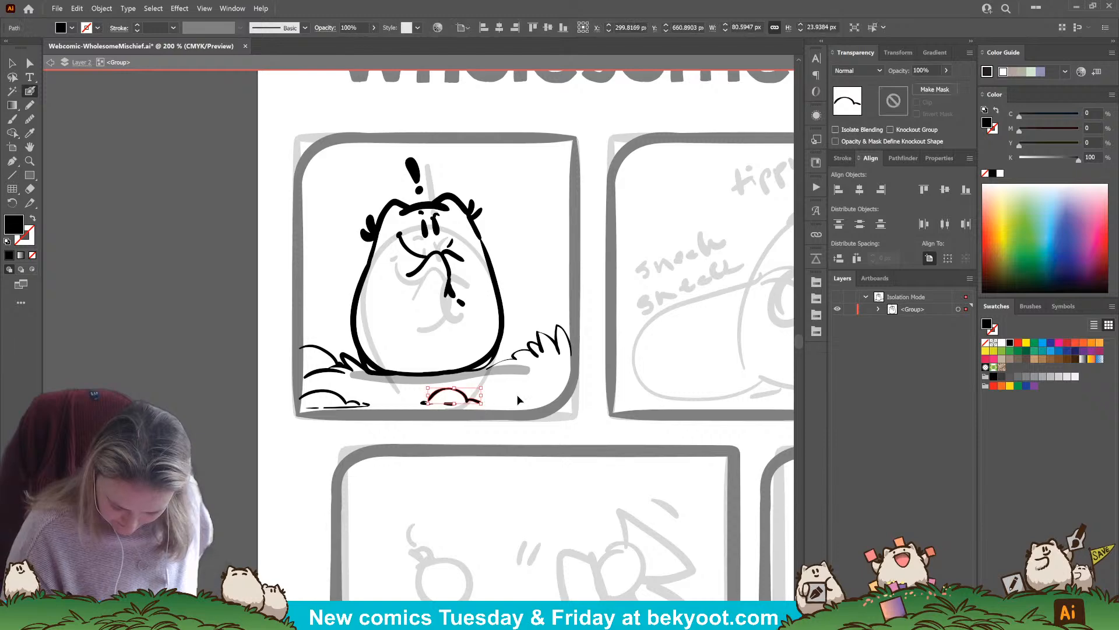
{"action": "left_click", "coordinate": [519, 400], "text": "ctrl"}
{"action": "mouse_move", "coordinate": [472, 402]}
{"action": "left_mouse_down"}
{"action": "mouse_move", "coordinate": [551, 398]}
{"action": "mouse_move", "coordinate": [547, 371]}
{"action": "mouse_move", "coordinate": [574, 379]}
{"action": "left_mouse_up"}
{"action": "key", "text": "shift+x"}
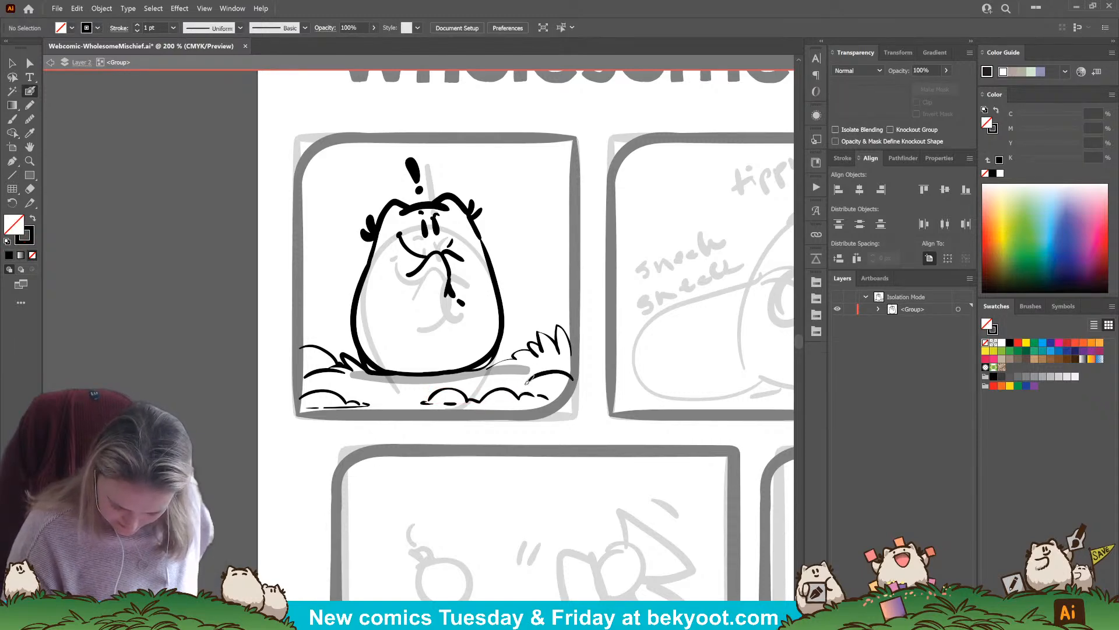
{"action": "left_click_drag", "start_coordinate": [492, 429], "coordinate": [484, 439]}
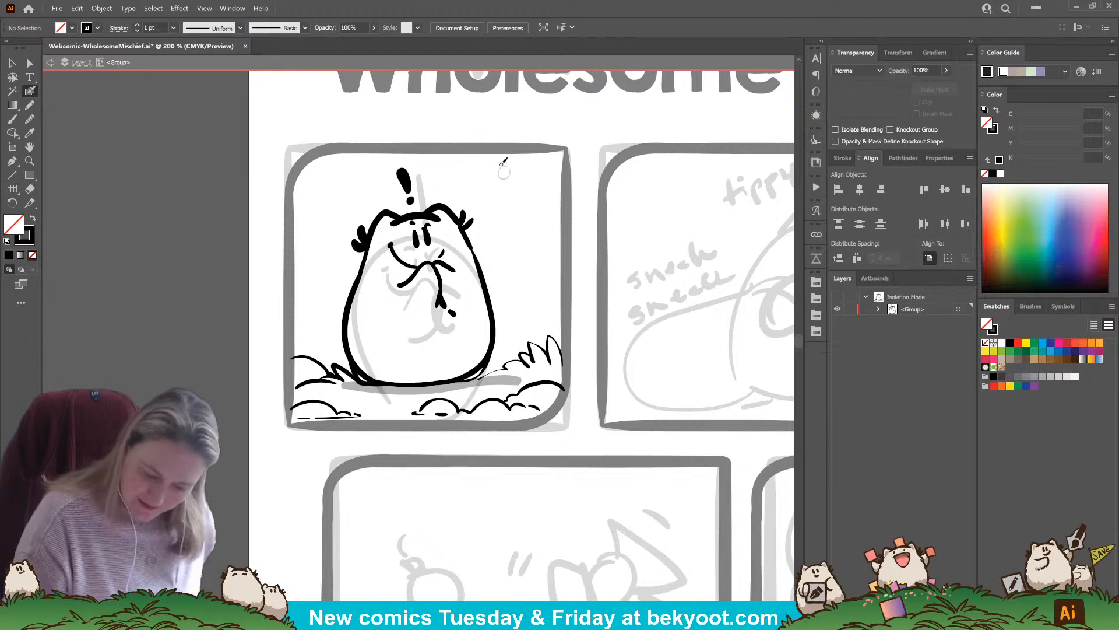
Scatter eight small ink dots in the empty background, four on each side of the character
{"action": "left_click", "coordinate": [520, 205]}
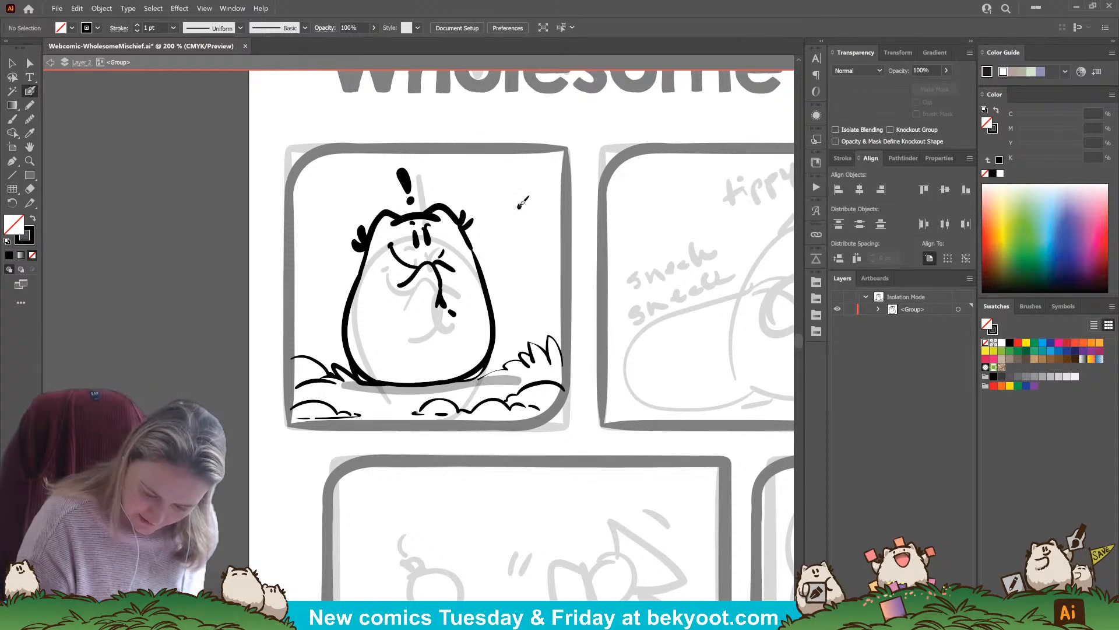
{"action": "left_click", "coordinate": [515, 191]}
{"action": "left_click", "coordinate": [483, 173]}
{"action": "left_click", "coordinate": [508, 295]}
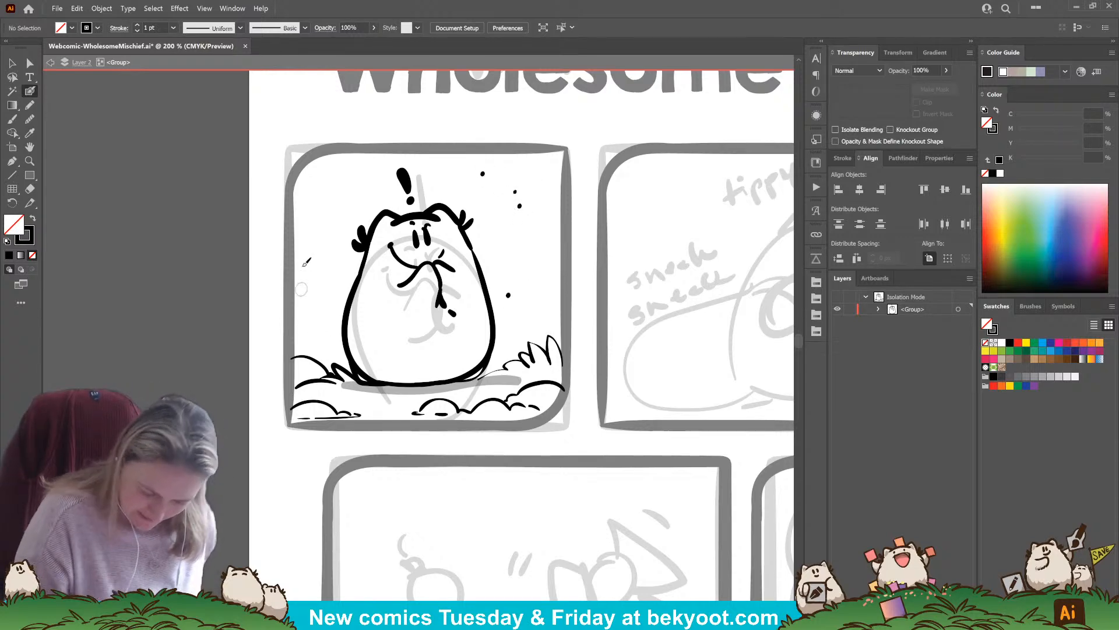
{"action": "left_click", "coordinate": [310, 231]}
{"action": "left_click", "coordinate": [331, 220]}
{"action": "left_click", "coordinate": [330, 178]}
{"action": "left_click", "coordinate": [327, 312]}
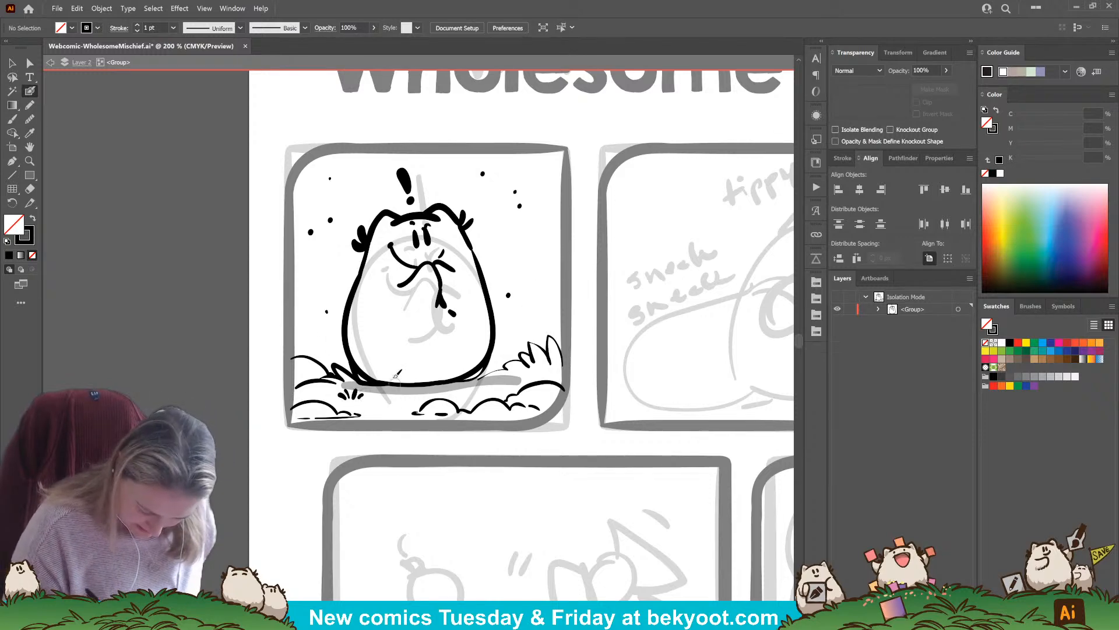
Ink small grass tufts in front of the character and short detail marks on the right foreground bushes
{"action": "left_click_drag", "start_coordinate": [390, 398], "coordinate": [383, 405]}
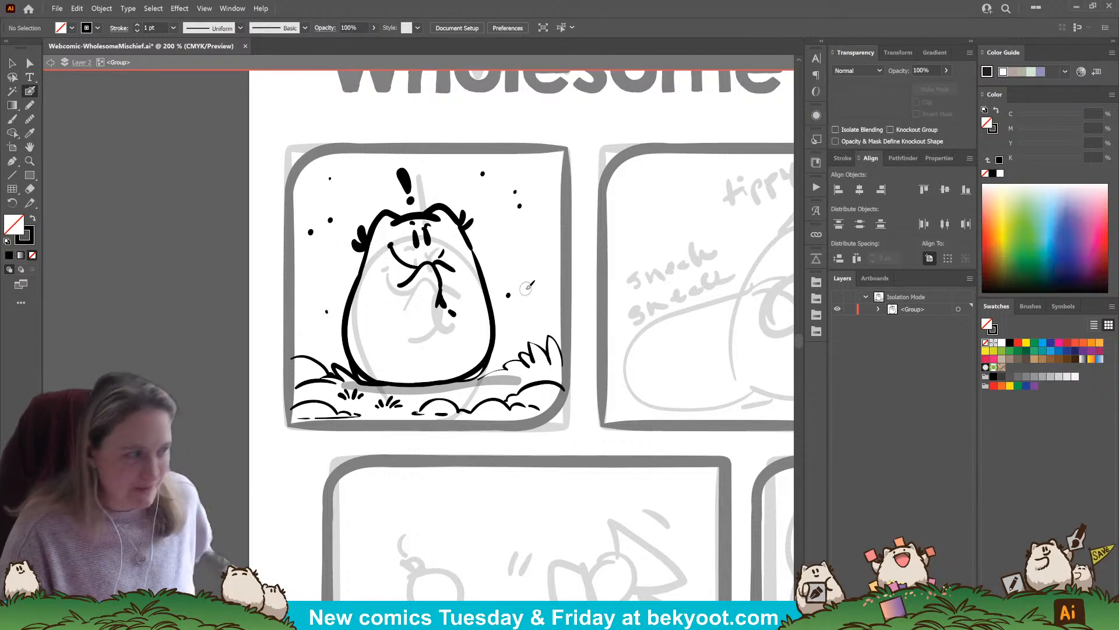
{"action": "mouse_move", "coordinate": [533, 365]}
{"action": "left_mouse_down"}
{"action": "mouse_move", "coordinate": [456, 378]}
{"action": "mouse_move", "coordinate": [519, 369]}
{"action": "left_mouse_up"}
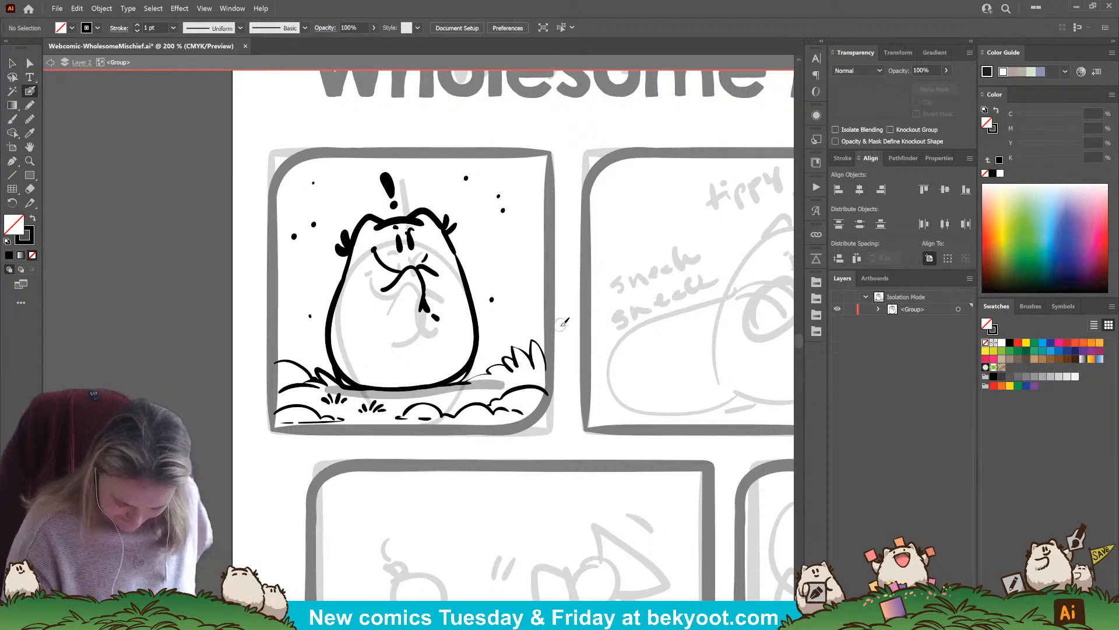
{"action": "left_click_drag", "start_coordinate": [553, 436], "coordinate": [433, 437]}
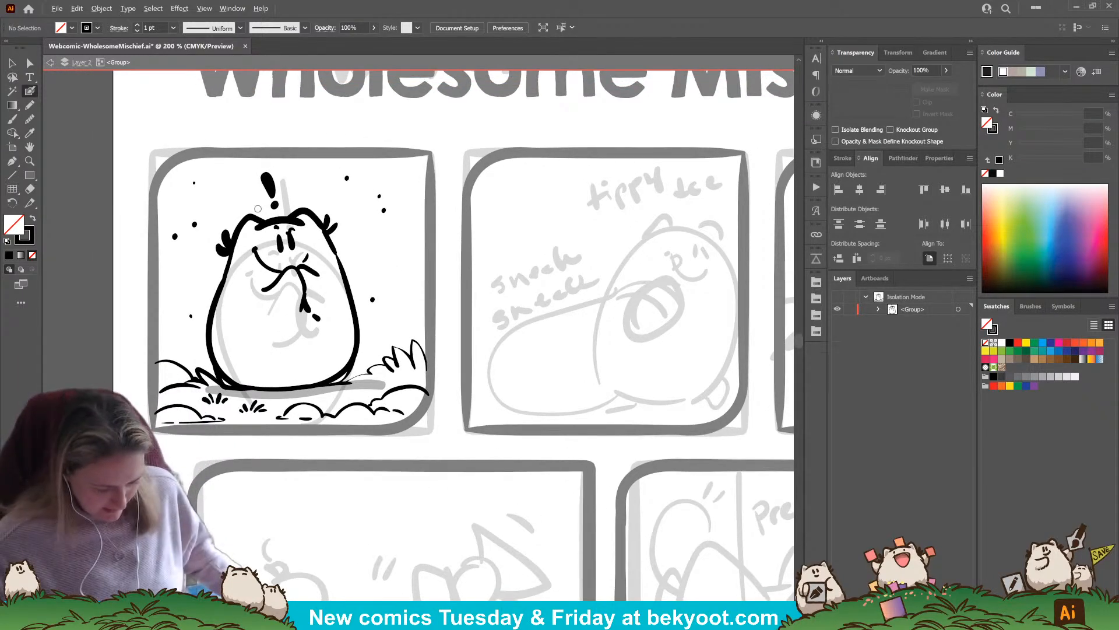
Group the character's eyes and eyebrows and move them off the face into the empty space beside the body
{"action": "scroll", "coordinate": [277, 205], "scroll_direction": "up", "scroll_amount": 2}
{"action": "key", "text": "v"}
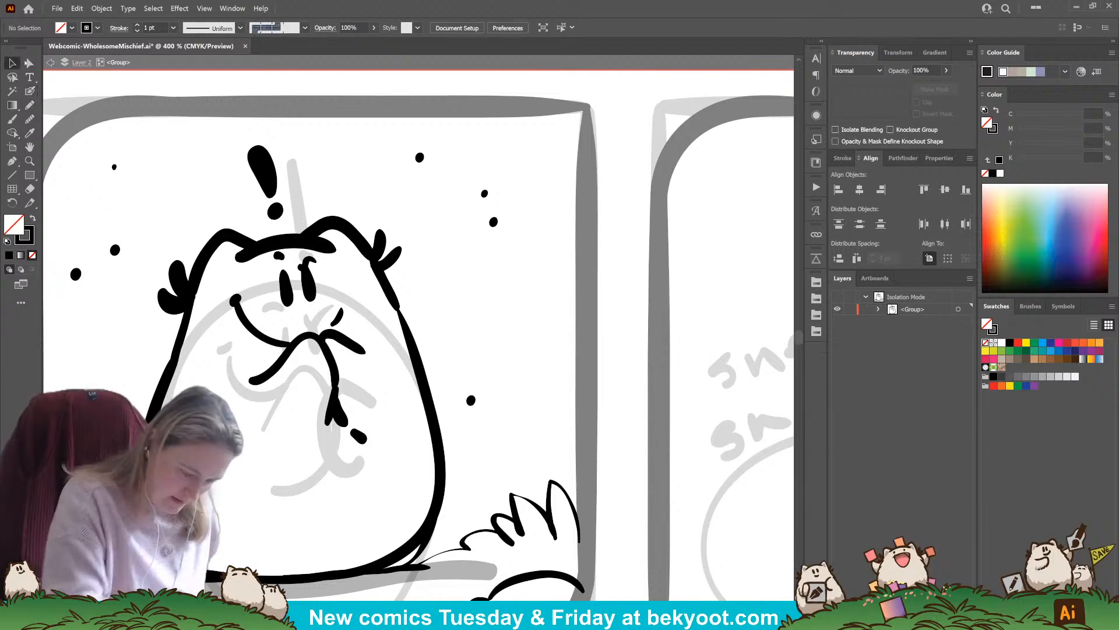
{"action": "left_click_drag", "start_coordinate": [313, 289], "coordinate": [315, 292]}
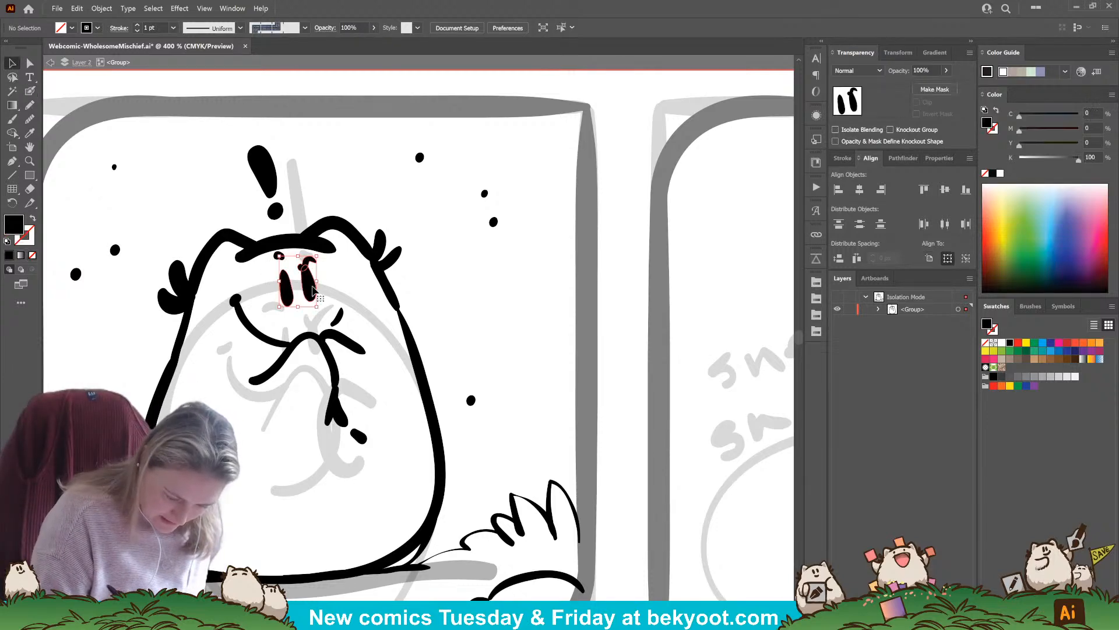
{"action": "left_click", "coordinate": [279, 258], "text": "shift"}
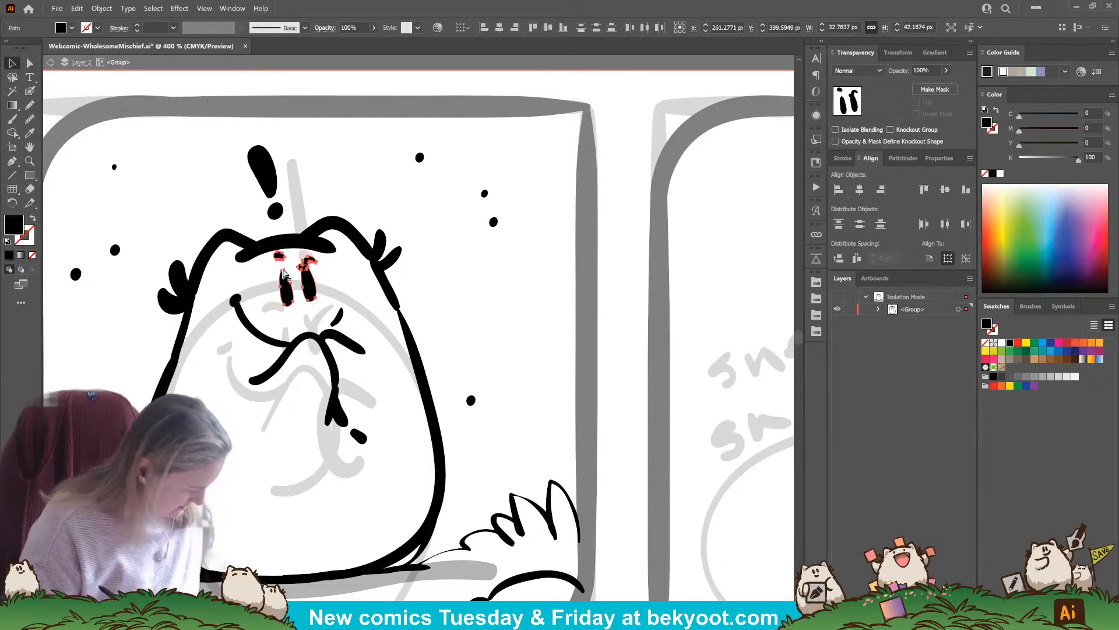
{"action": "key", "text": "ctrl+g"}
{"action": "left_click_drag", "start_coordinate": [309, 292], "coordinate": [487, 293]}
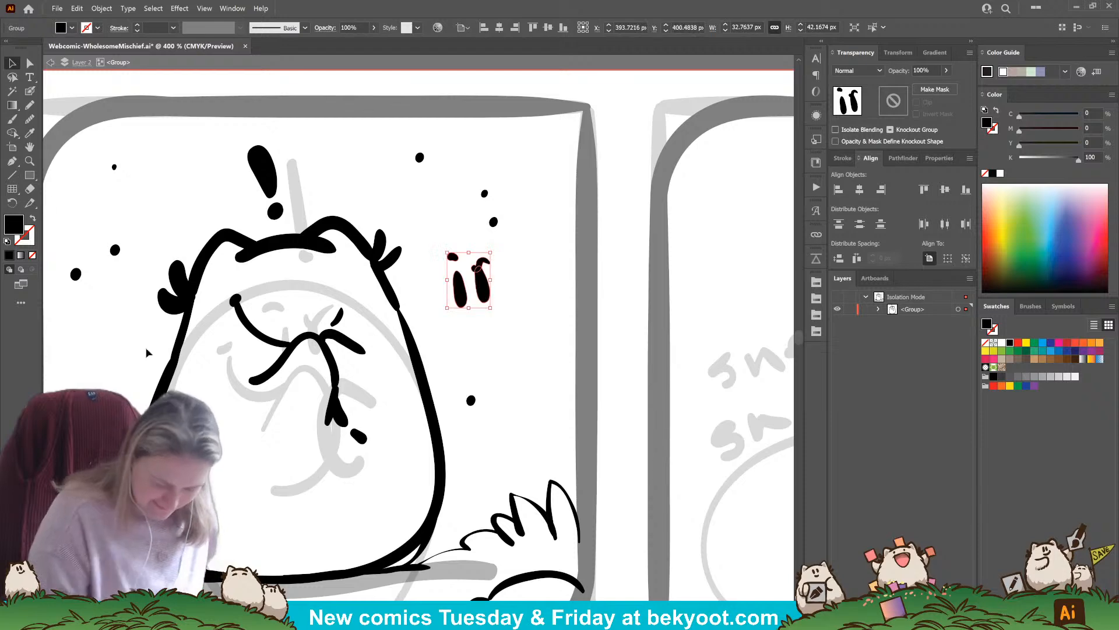
Ink two small dot eyes above the smile with a short left brow and a long slanted right brow
{"action": "key", "text": "shift+b"}
{"action": "left_click", "coordinate": [291, 316]}
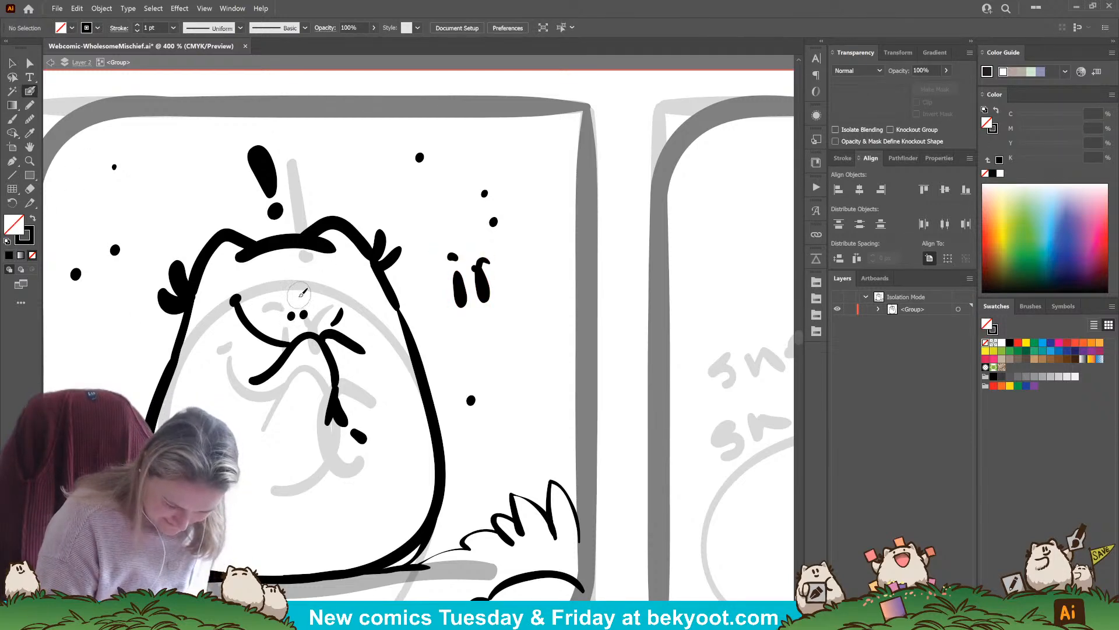
{"action": "mouse_move", "coordinate": [300, 302]}
{"action": "left_mouse_down"}
{"action": "mouse_move", "coordinate": [326, 273]}
{"action": "mouse_move", "coordinate": [291, 294]}
{"action": "left_mouse_up"}
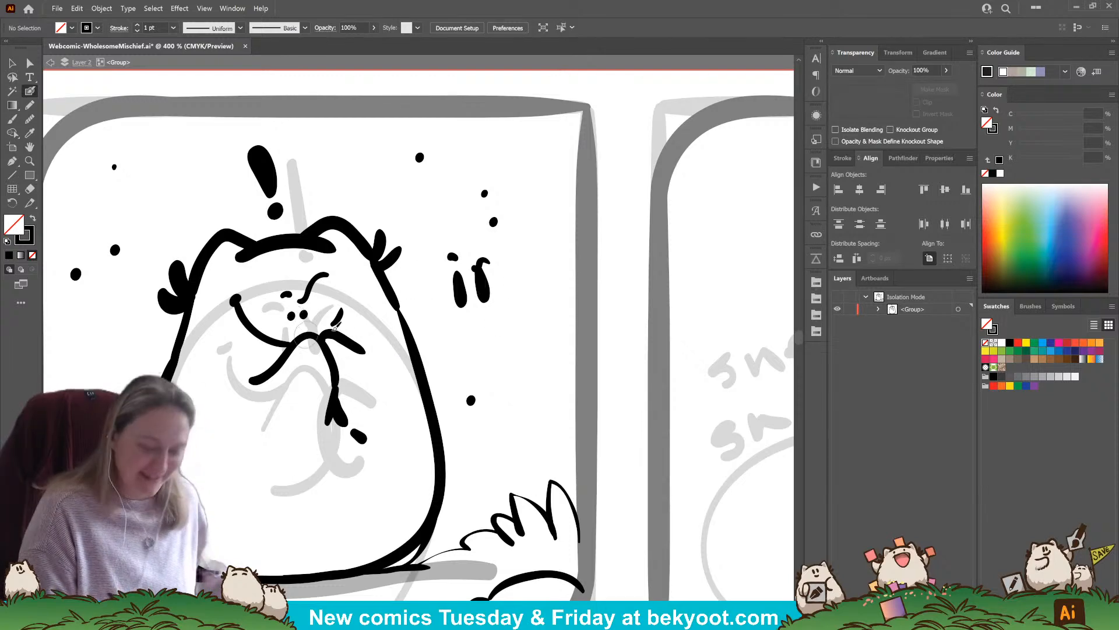
Delete the old eyes and eyebrows group beside the character
{"action": "left_click", "coordinate": [20, 61]}
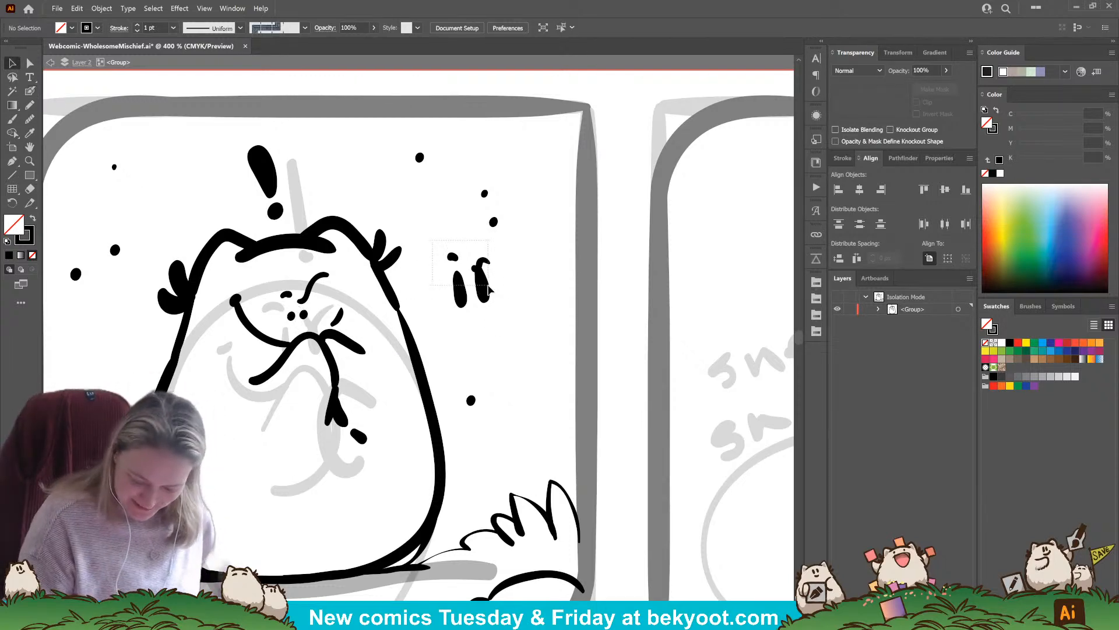
{"action": "left_click_drag", "start_coordinate": [489, 289], "coordinate": [490, 304]}
{"action": "key", "text": "Delete"}
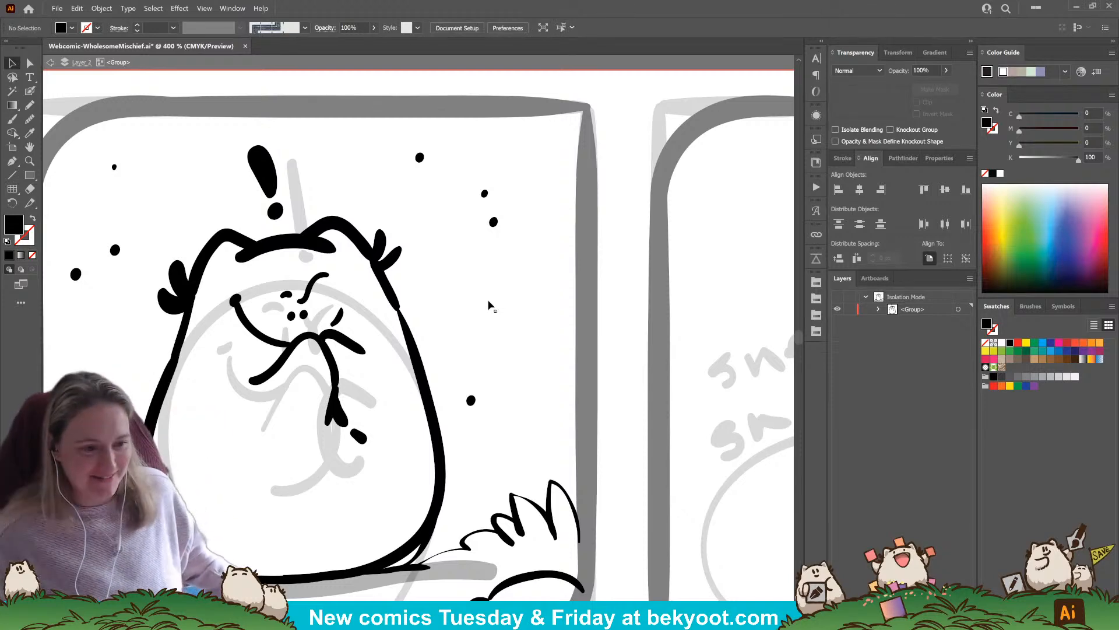
{"action": "scroll", "coordinate": [414, 278], "scroll_direction": "down", "scroll_amount": 3}
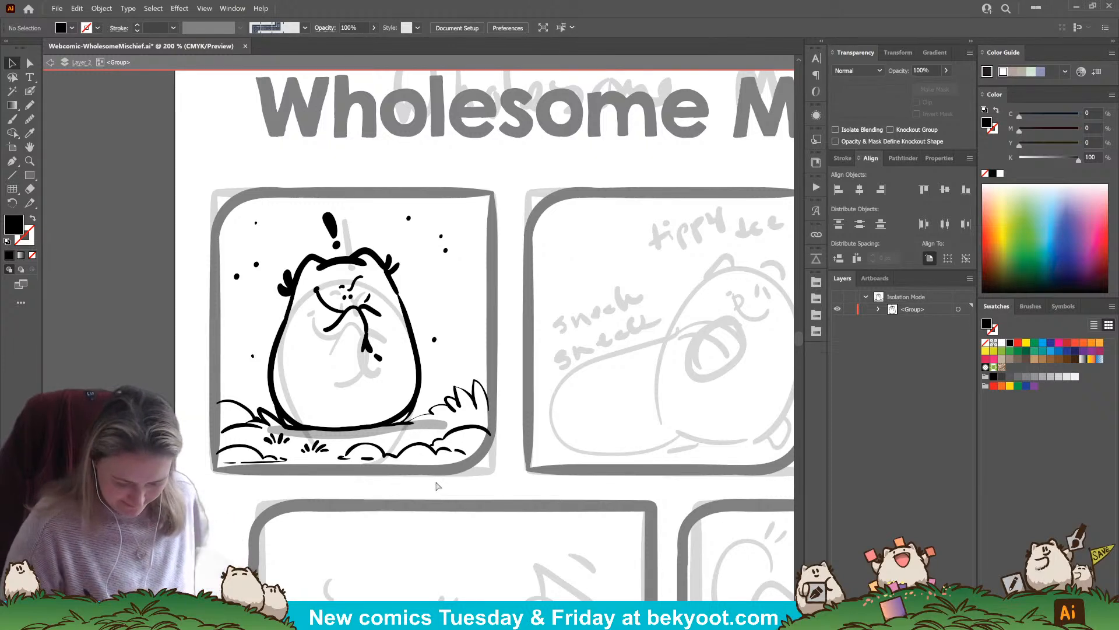
{"action": "left_click_drag", "start_coordinate": [535, 481], "coordinate": [484, 483]}
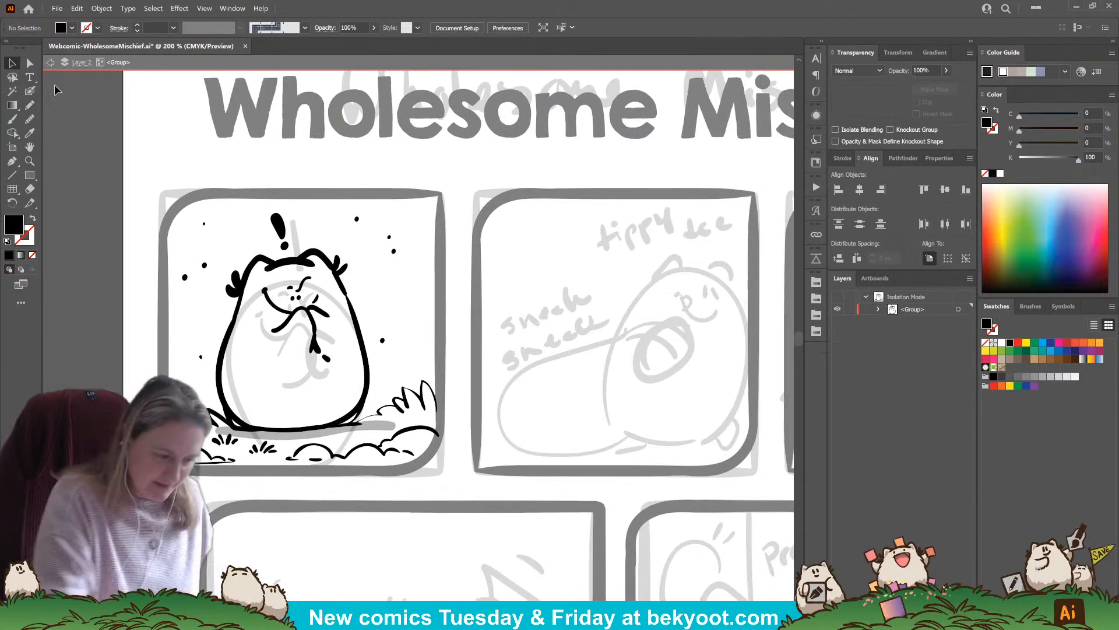
Exit the first panel's group and ink the ears, top of the head, eyes and smile over the second panel's character sketch
{"action": "double_click", "coordinate": [659, 168]}
{"action": "left_click_drag", "start_coordinate": [683, 427], "coordinate": [551, 394]}
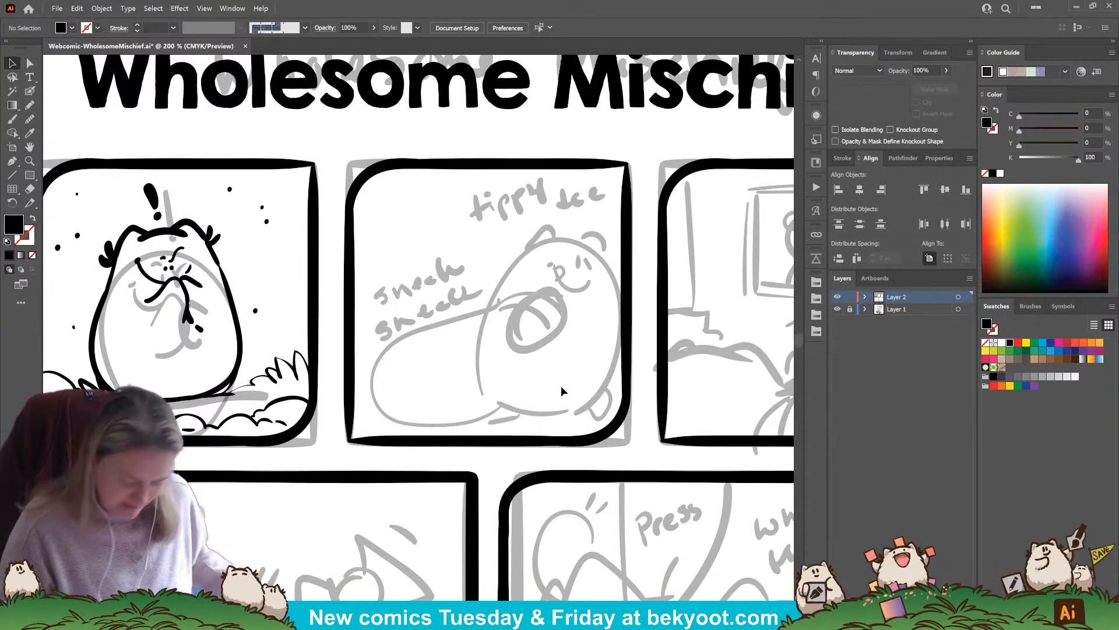
{"action": "key", "text": "shift+b"}
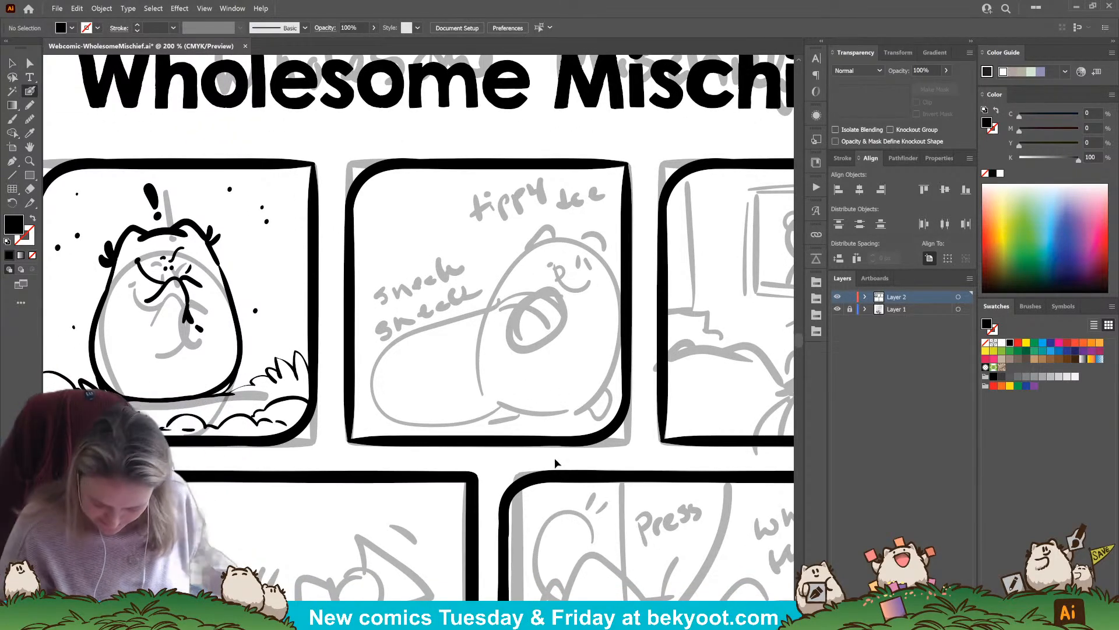
{"action": "left_click_drag", "start_coordinate": [602, 456], "coordinate": [568, 450]}
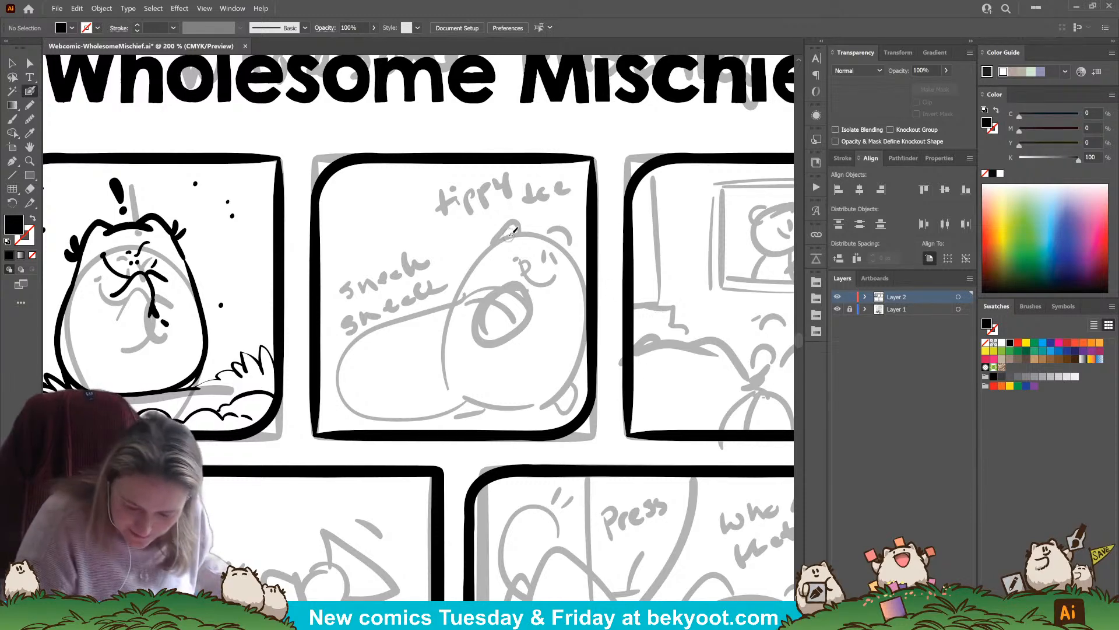
{"action": "mouse_move", "coordinate": [512, 238]}
{"action": "left_mouse_down"}
{"action": "mouse_move", "coordinate": [559, 227]}
{"action": "mouse_move", "coordinate": [570, 238]}
{"action": "mouse_move", "coordinate": [507, 227]}
{"action": "mouse_move", "coordinate": [496, 240]}
{"action": "mouse_move", "coordinate": [548, 262]}
{"action": "left_mouse_up"}
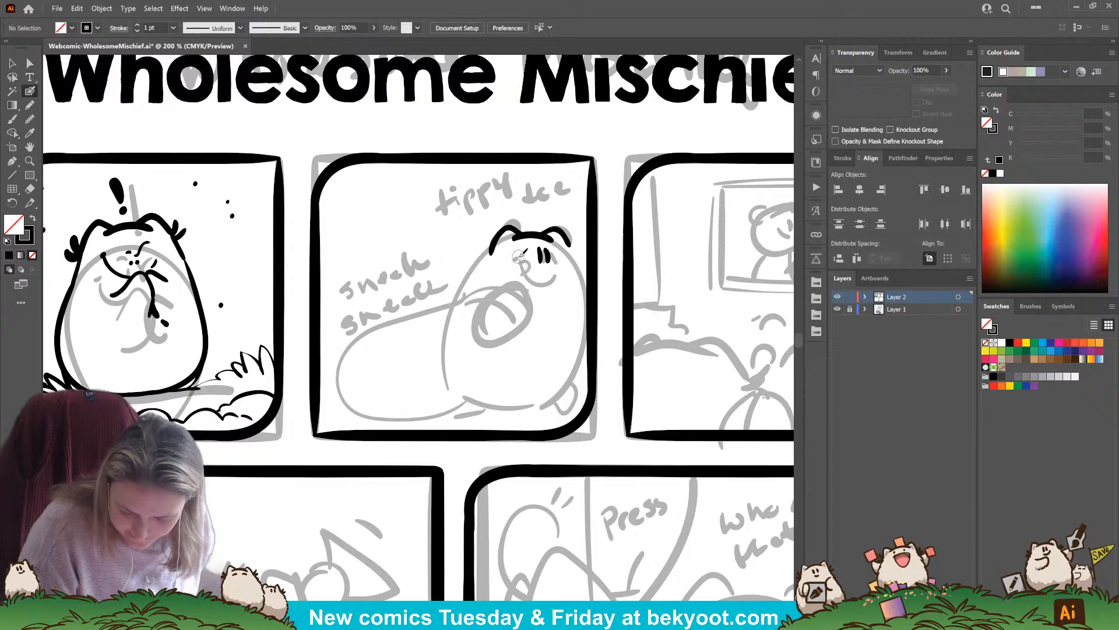
{"action": "mouse_move", "coordinate": [527, 270]}
{"action": "left_mouse_down"}
{"action": "mouse_move", "coordinate": [542, 284]}
{"action": "mouse_move", "coordinate": [555, 278]}
{"action": "left_mouse_up"}
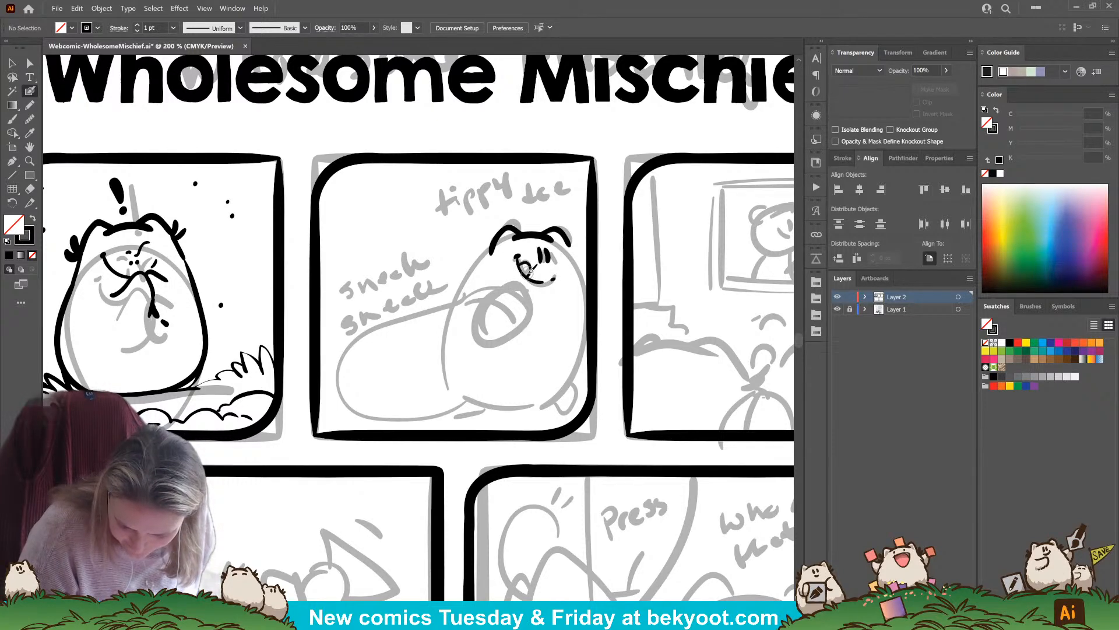
Group the head and face strokes, and ink fur tufts on both sides and a rounded body outline inside that group
{"action": "left_click_drag", "start_coordinate": [482, 215], "coordinate": [563, 326]}
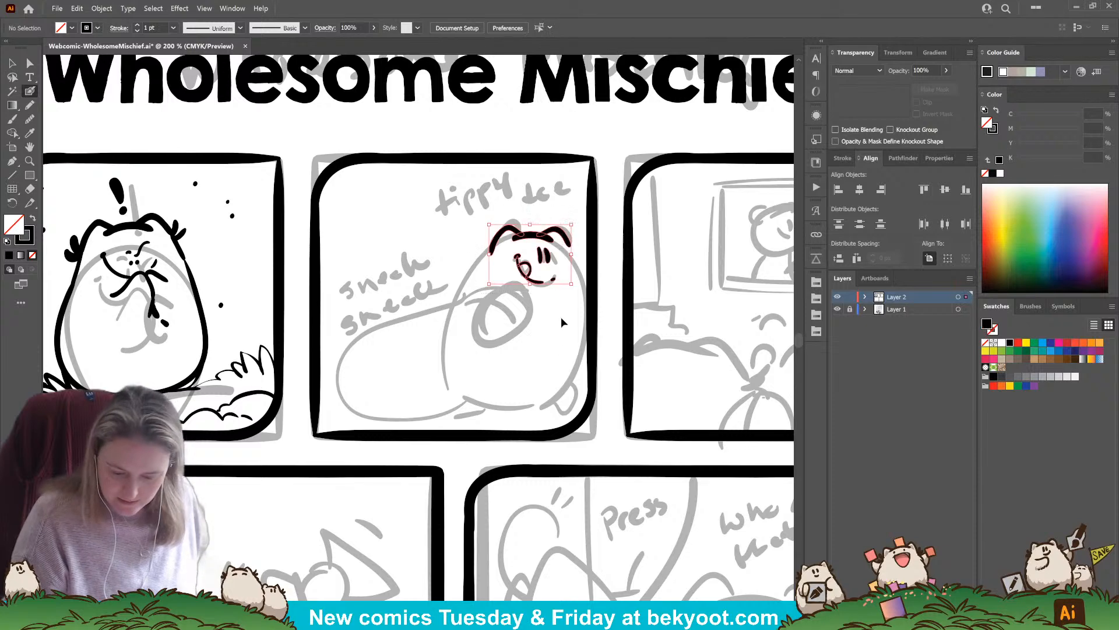
{"action": "double_click", "coordinate": [531, 235]}
{"action": "left_click_drag", "start_coordinate": [497, 239], "coordinate": [475, 277]}
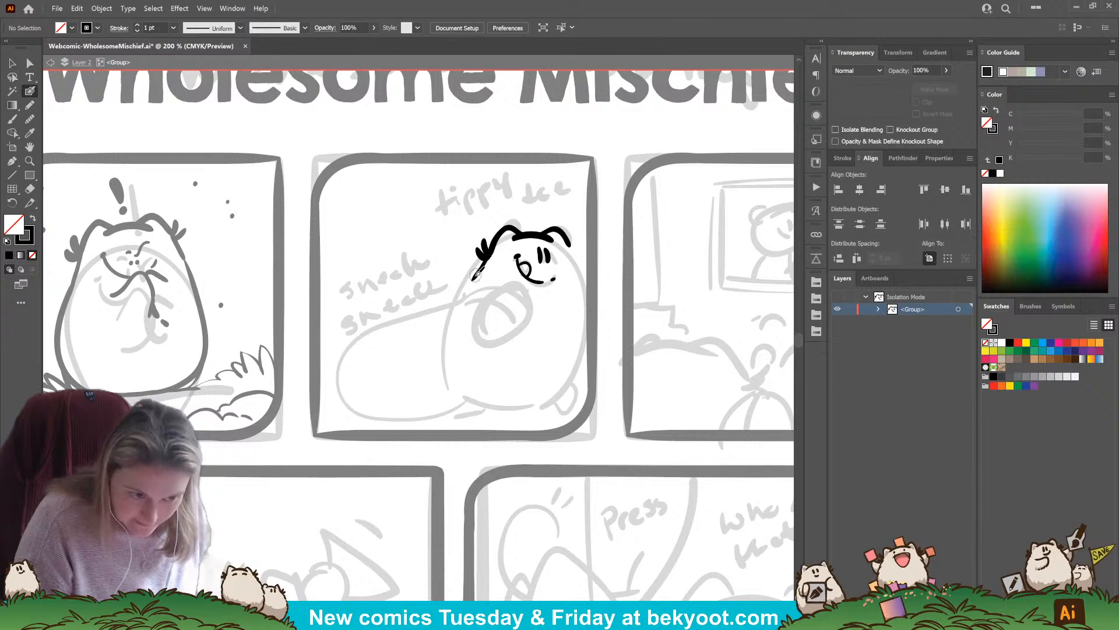
{"action": "key", "text": "ctrl+z"}
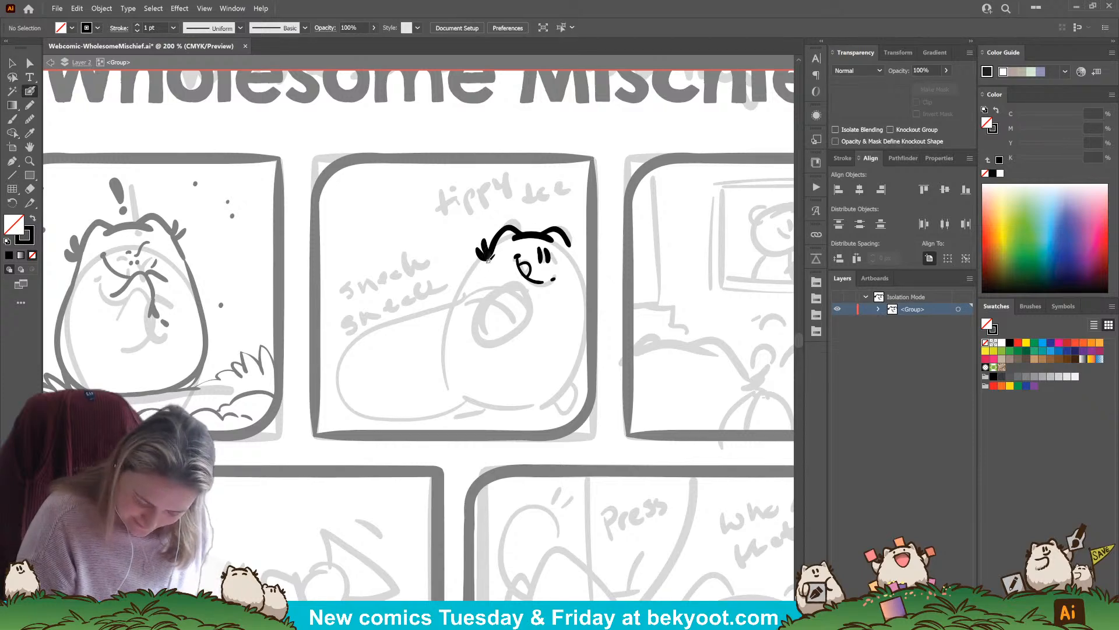
{"action": "mouse_move", "coordinate": [487, 260]}
{"action": "left_mouse_down"}
{"action": "mouse_move", "coordinate": [451, 333]}
{"action": "mouse_move", "coordinate": [456, 364]}
{"action": "mouse_move", "coordinate": [479, 386]}
{"action": "mouse_move", "coordinate": [519, 391]}
{"action": "left_mouse_up"}
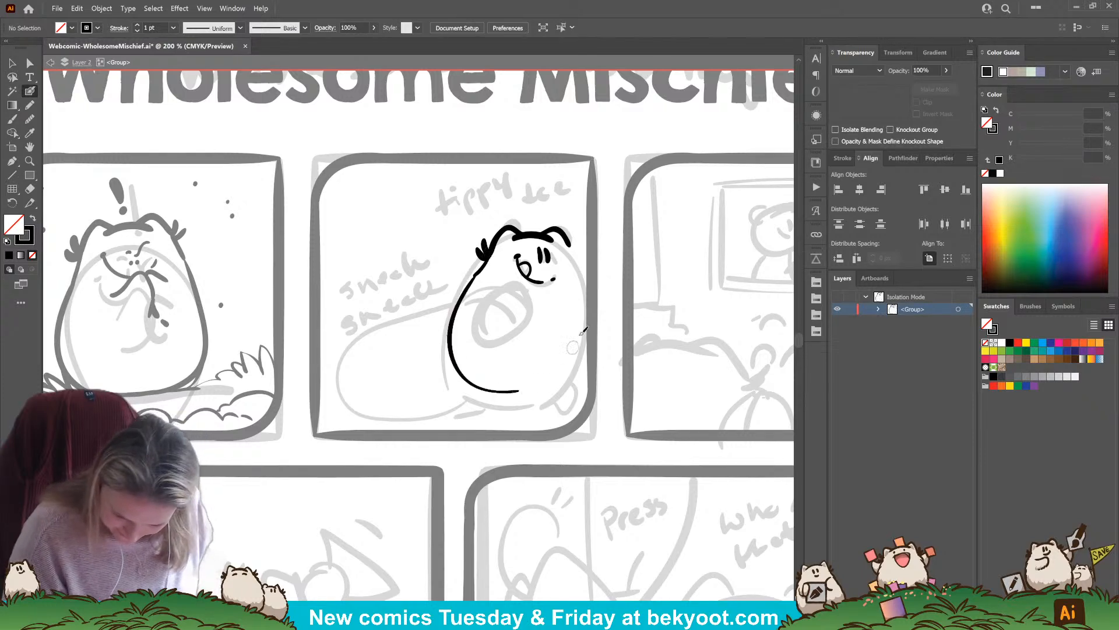
{"action": "mouse_move", "coordinate": [579, 241]}
{"action": "left_mouse_down"}
{"action": "mouse_move", "coordinate": [570, 246]}
{"action": "mouse_move", "coordinate": [592, 311]}
{"action": "mouse_move", "coordinate": [572, 372]}
{"action": "mouse_move", "coordinate": [516, 394]}
{"action": "mouse_move", "coordinate": [464, 382]}
{"action": "left_mouse_up"}
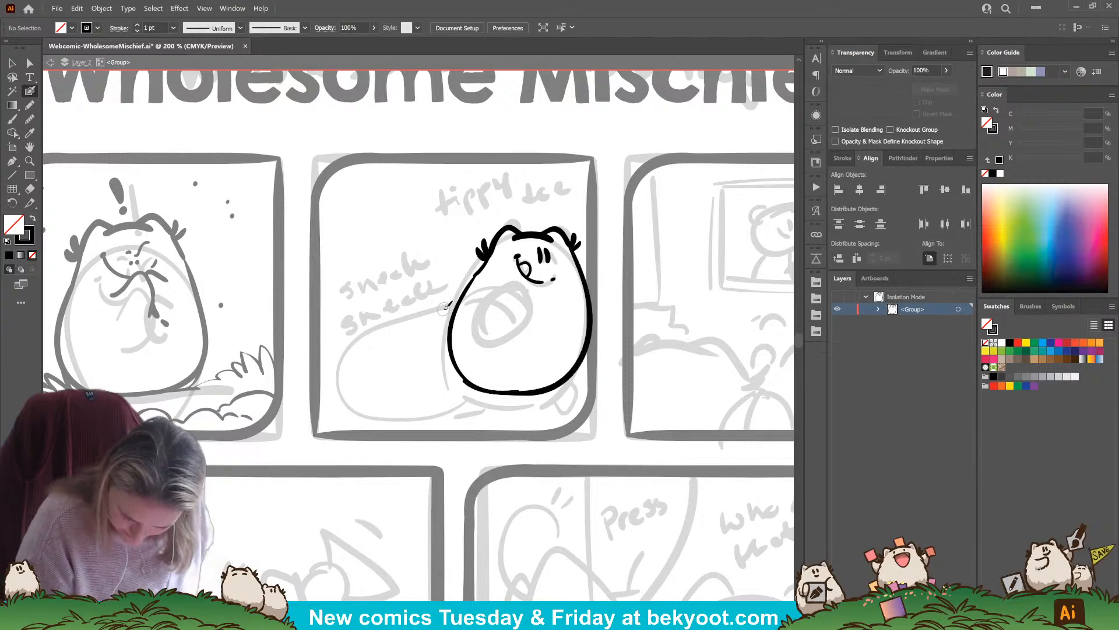
Stretch the left body outline stroke slightly downward and outward to line it up with the right stroke
{"action": "left_click", "coordinate": [458, 364], "text": "ctrl"}
{"action": "left_click_drag", "start_coordinate": [483, 395], "coordinate": [483, 397]}
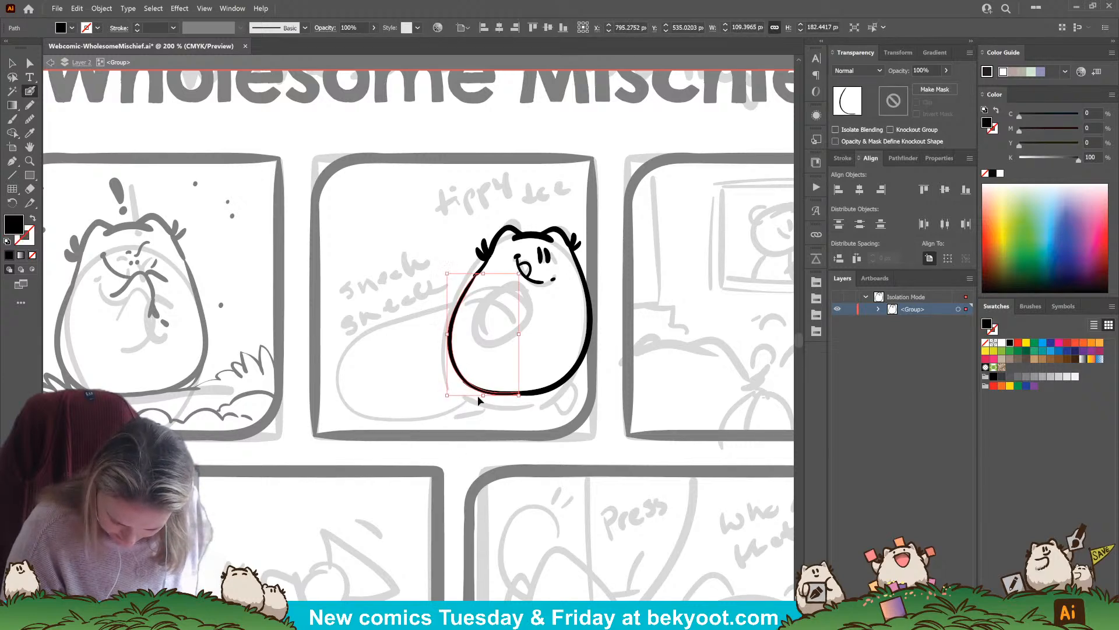
{"action": "left_click", "coordinate": [475, 438], "text": "ctrl"}
{"action": "left_click", "coordinate": [551, 387], "text": "ctrl"}
{"action": "left_click", "coordinate": [452, 332], "text": "ctrl"}
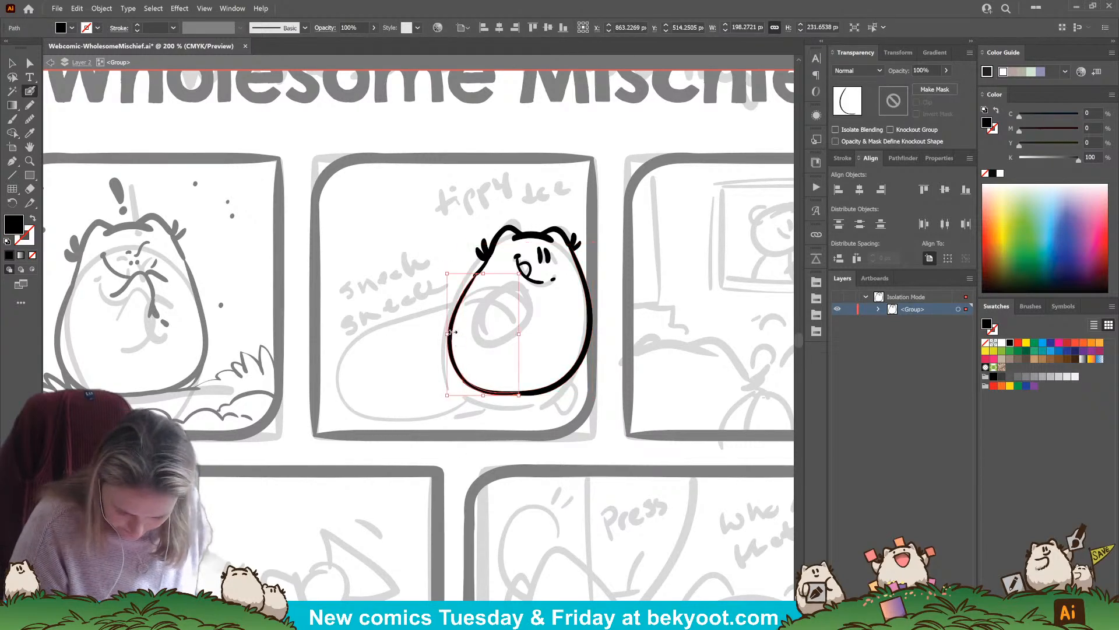
{"action": "left_click_drag", "start_coordinate": [449, 334], "coordinate": [446, 334]}
{"action": "left_click", "coordinate": [417, 464], "text": "ctrl"}
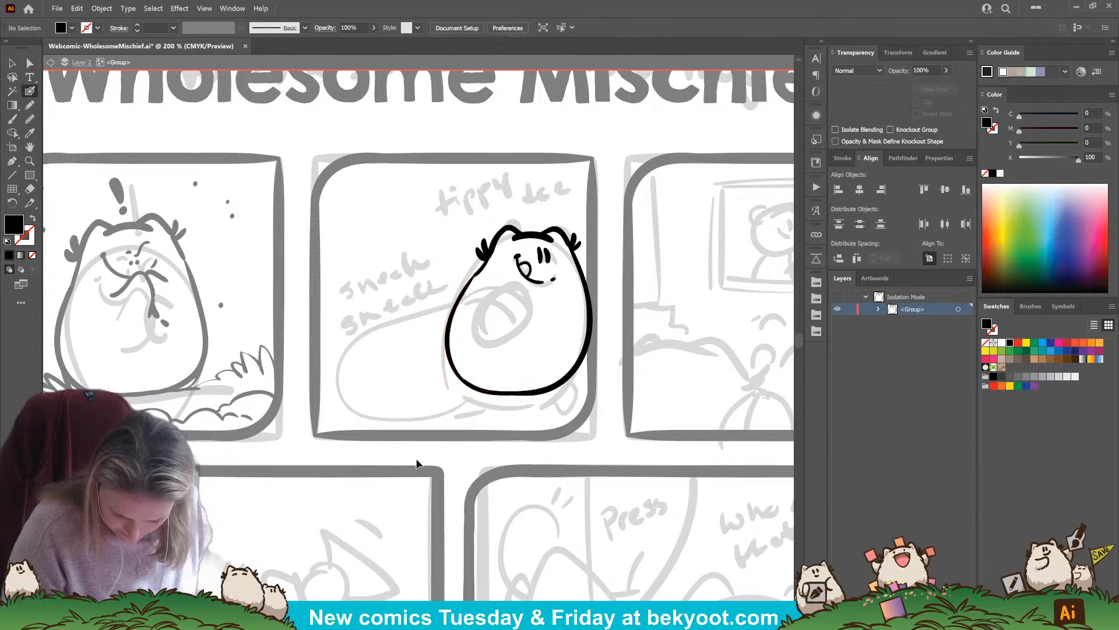
Delete both body outline strokes, keeping the head, face and fur tufts
{"action": "left_click", "coordinate": [558, 389], "text": "ctrl"}
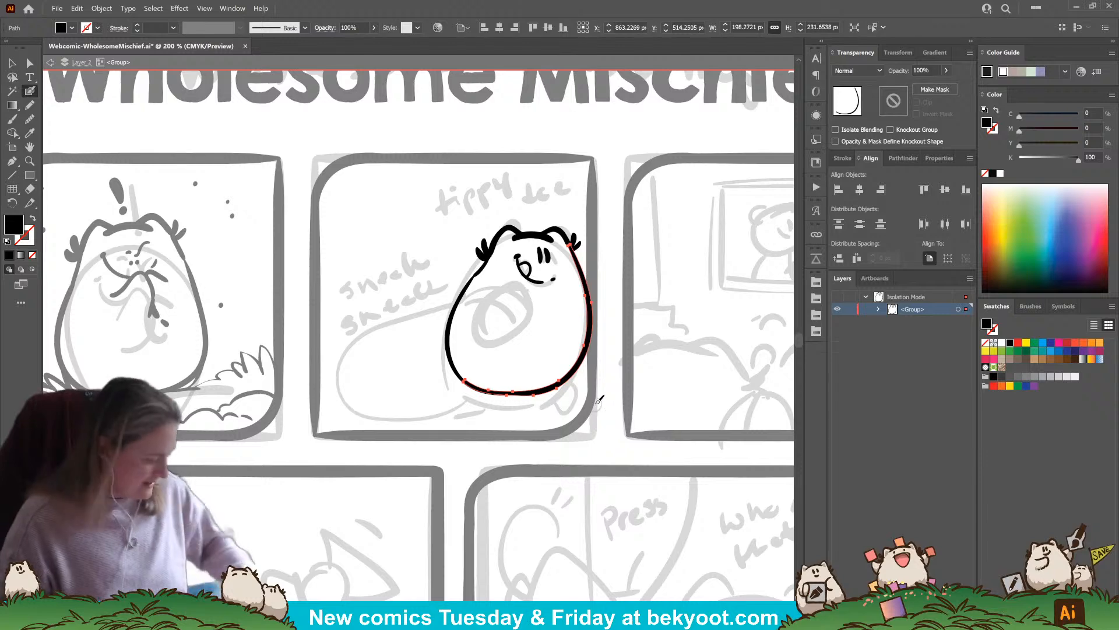
{"action": "key", "text": "Delete"}
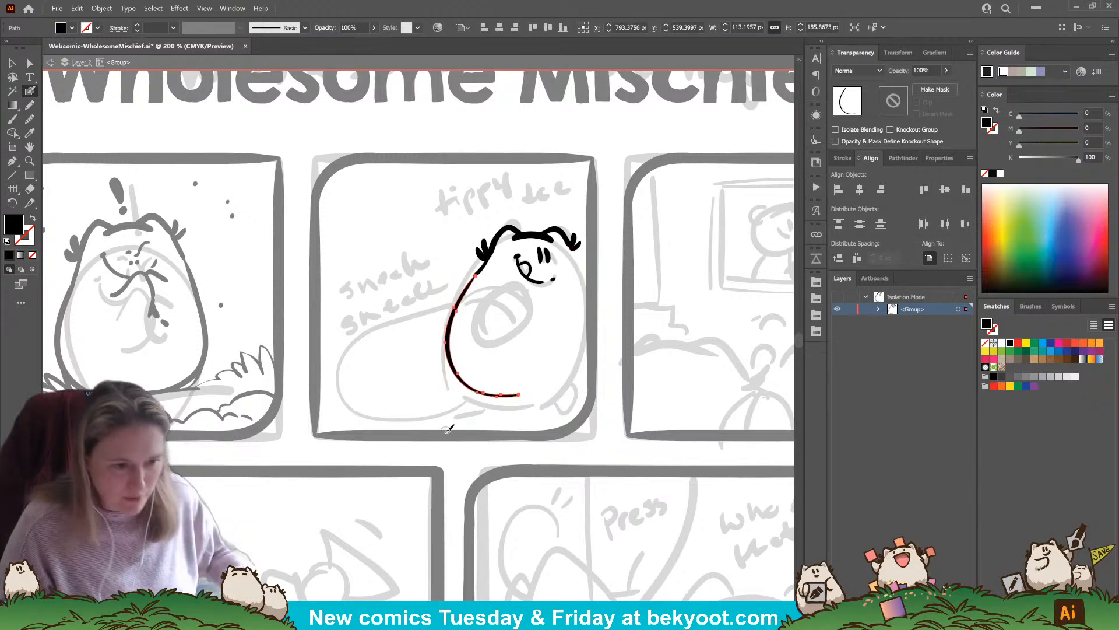
{"action": "key", "text": "Delete"}
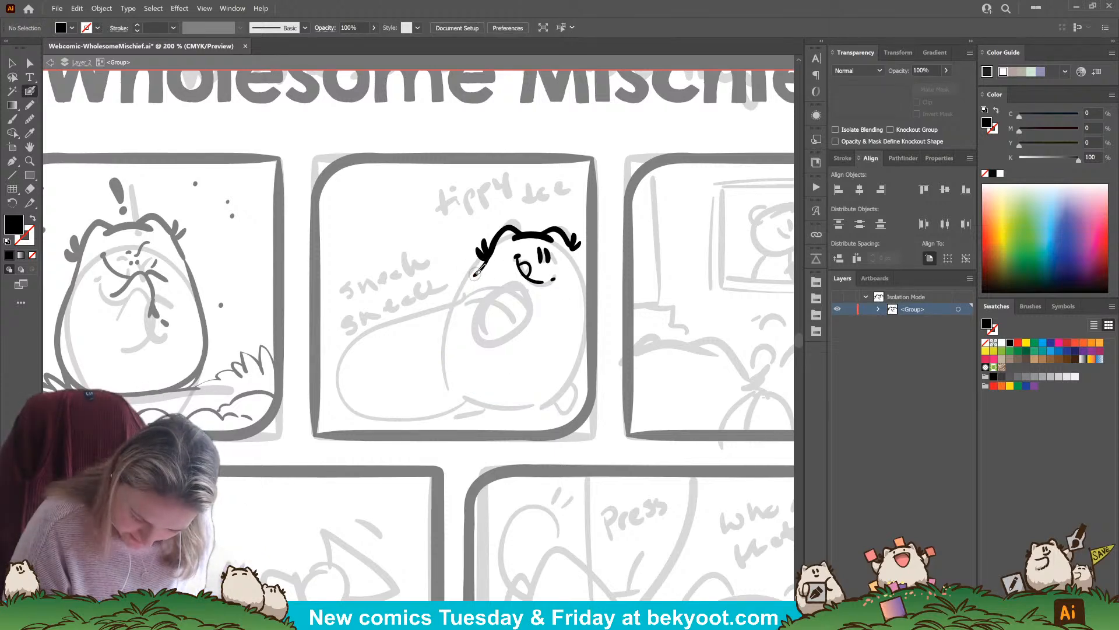
Ink a larger, wider body outline below the head and slightly narrow the right-side strokes so their edges align
{"action": "mouse_move", "coordinate": [476, 277]}
{"action": "left_mouse_down"}
{"action": "mouse_move", "coordinate": [450, 305]}
{"action": "mouse_move", "coordinate": [444, 376]}
{"action": "mouse_move", "coordinate": [479, 403]}
{"action": "mouse_move", "coordinate": [542, 404]}
{"action": "mouse_move", "coordinate": [578, 374]}
{"action": "left_mouse_up"}
{"action": "mouse_move", "coordinate": [573, 245]}
{"action": "left_mouse_down"}
{"action": "mouse_move", "coordinate": [595, 330]}
{"action": "mouse_move", "coordinate": [577, 380]}
{"action": "left_mouse_up"}
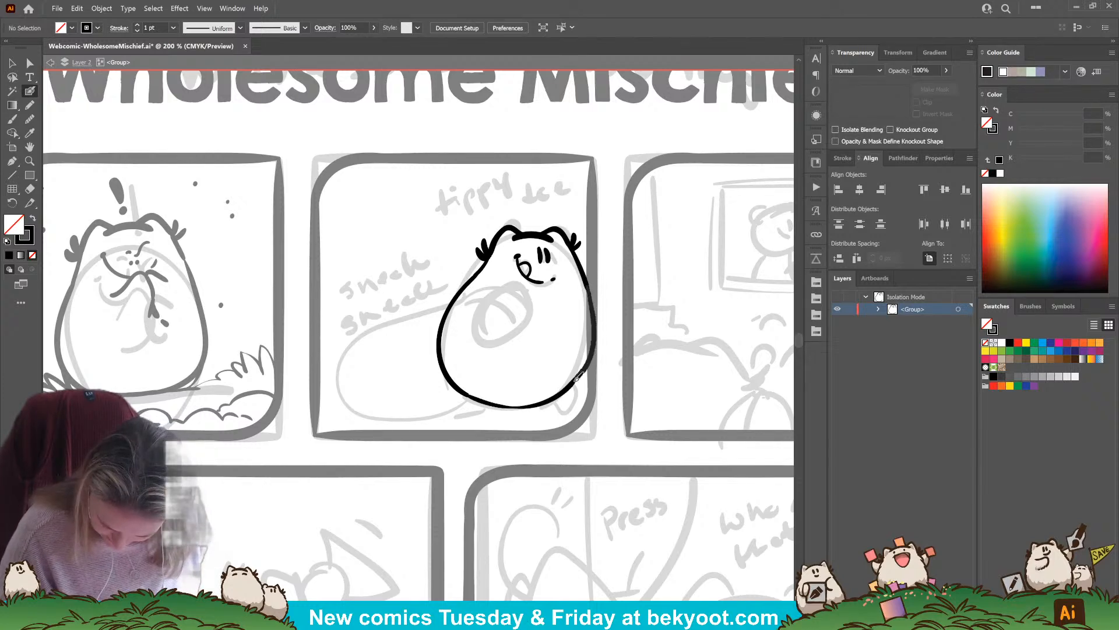
{"action": "left_click", "coordinate": [595, 349], "text": "ctrl"}
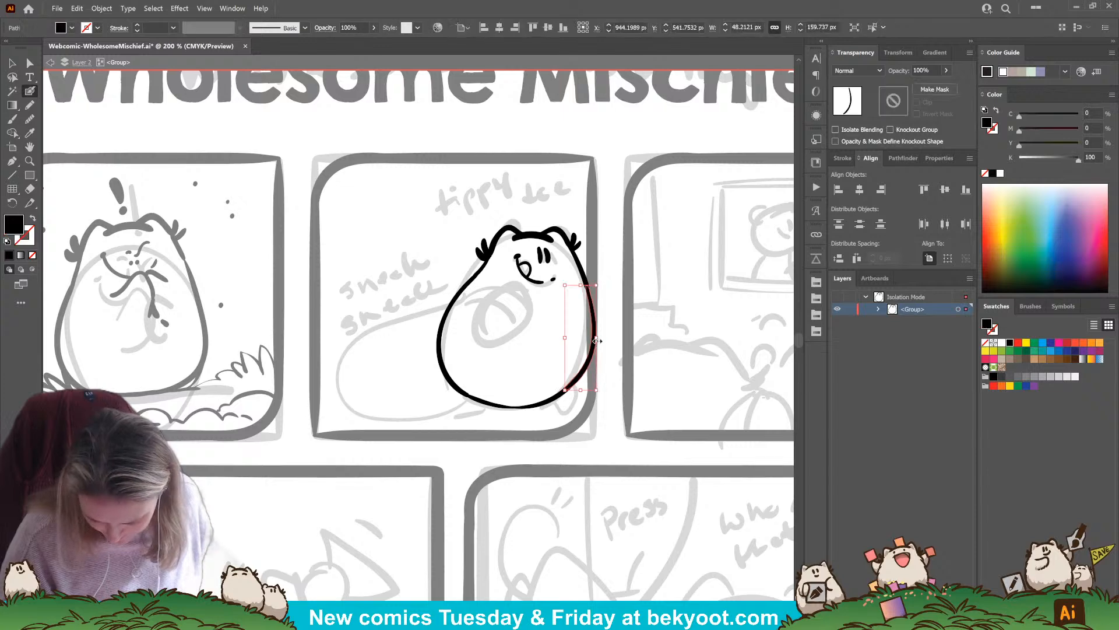
{"action": "left_click", "coordinate": [590, 286], "text": "ctrl"}
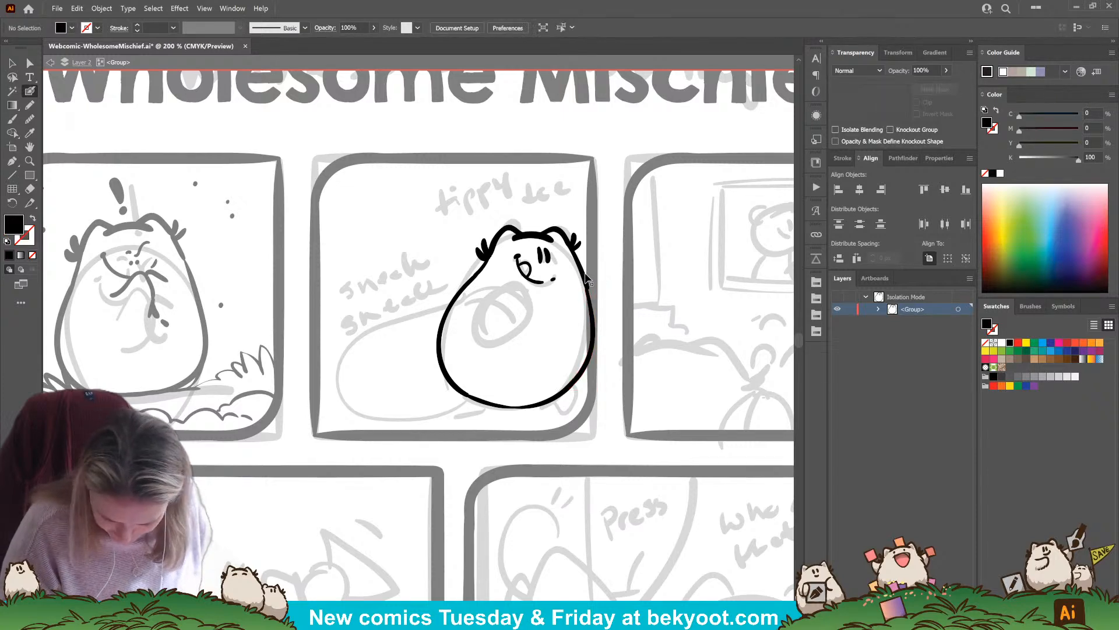
{"action": "left_click_drag", "start_coordinate": [592, 292], "coordinate": [589, 290]}
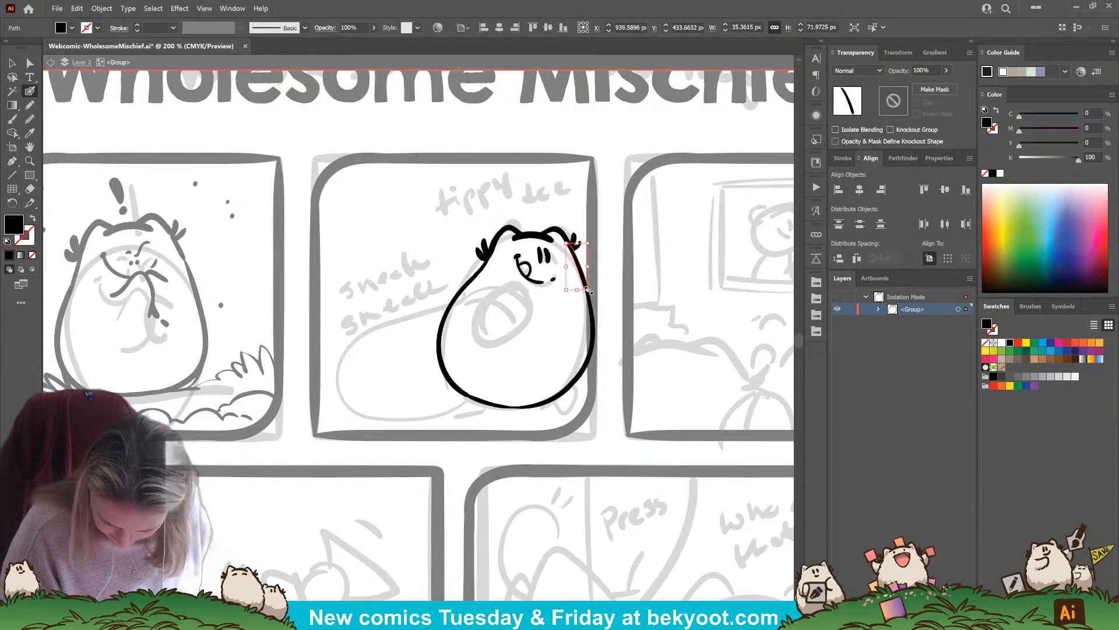
{"action": "left_click", "coordinate": [604, 289], "text": "ctrl"}
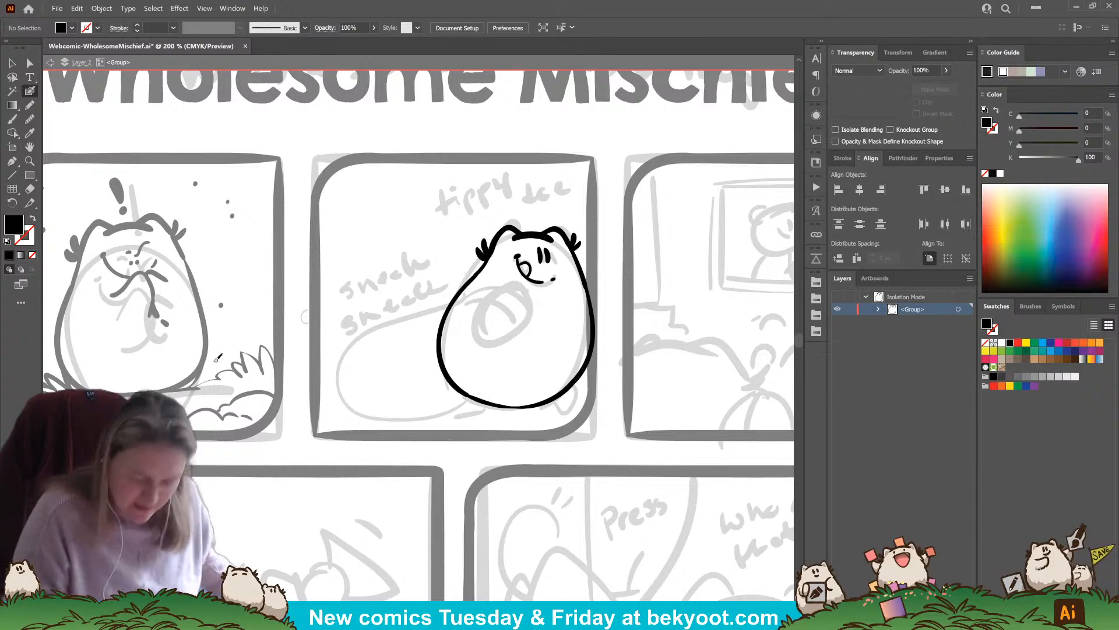
Select all of the character's strokes and shift the character slightly left within the second panel
{"action": "key", "text": "v"}
{"action": "left_click", "coordinate": [576, 385]}
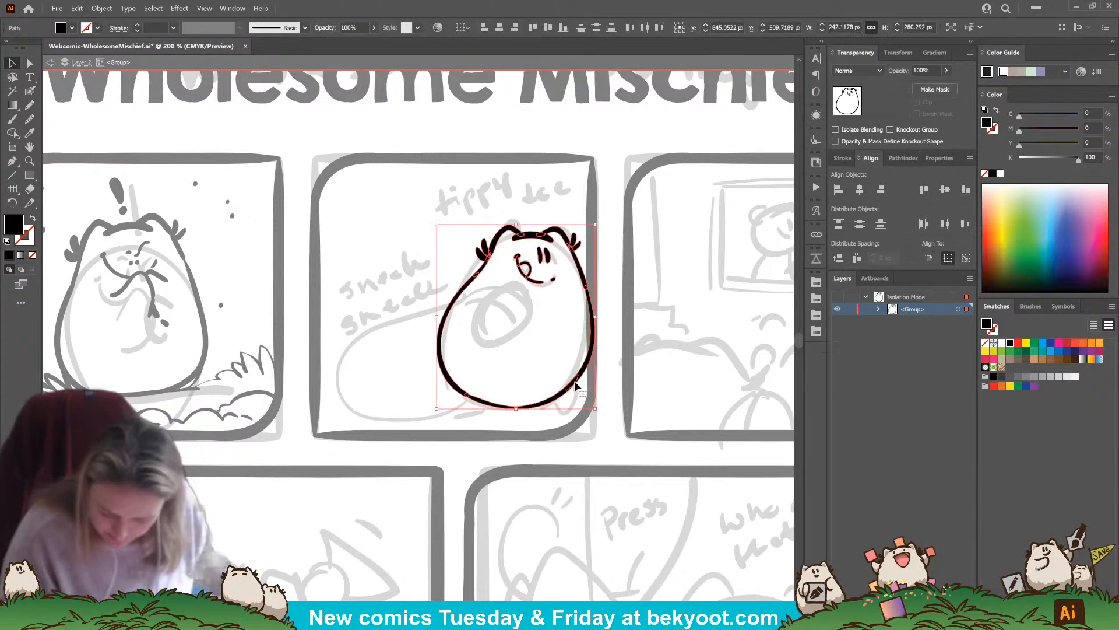
{"action": "left_click_drag", "start_coordinate": [575, 385], "coordinate": [559, 381]}
{"action": "left_click", "coordinate": [553, 295]}
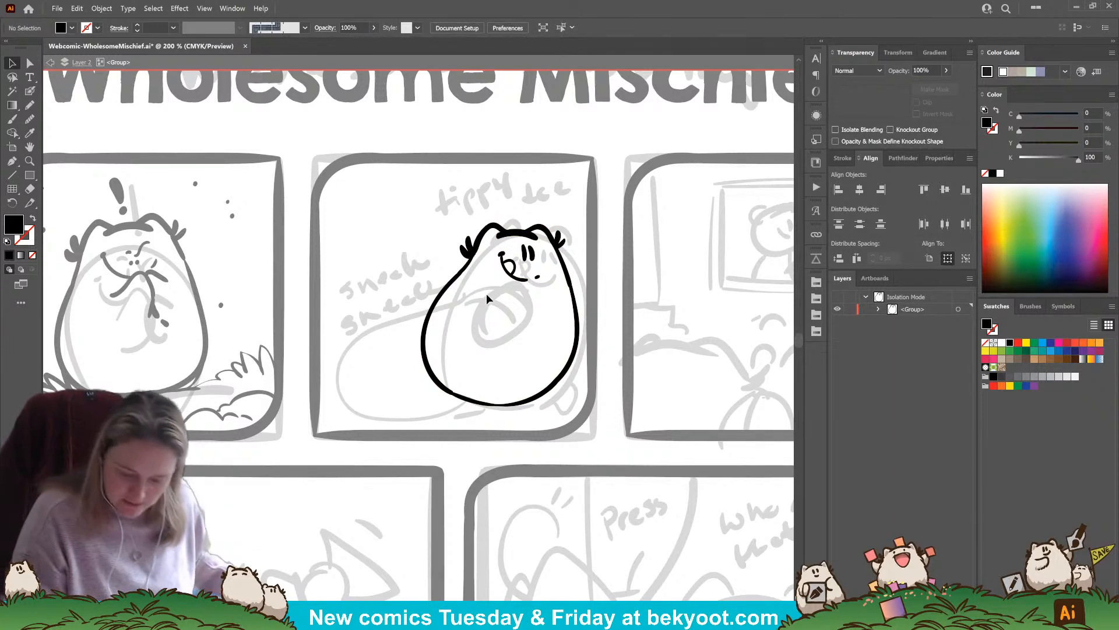
Ink the left foot along the body's lower edge and a pointed right foot, and widen the right foot slightly
{"action": "key", "text": "b"}
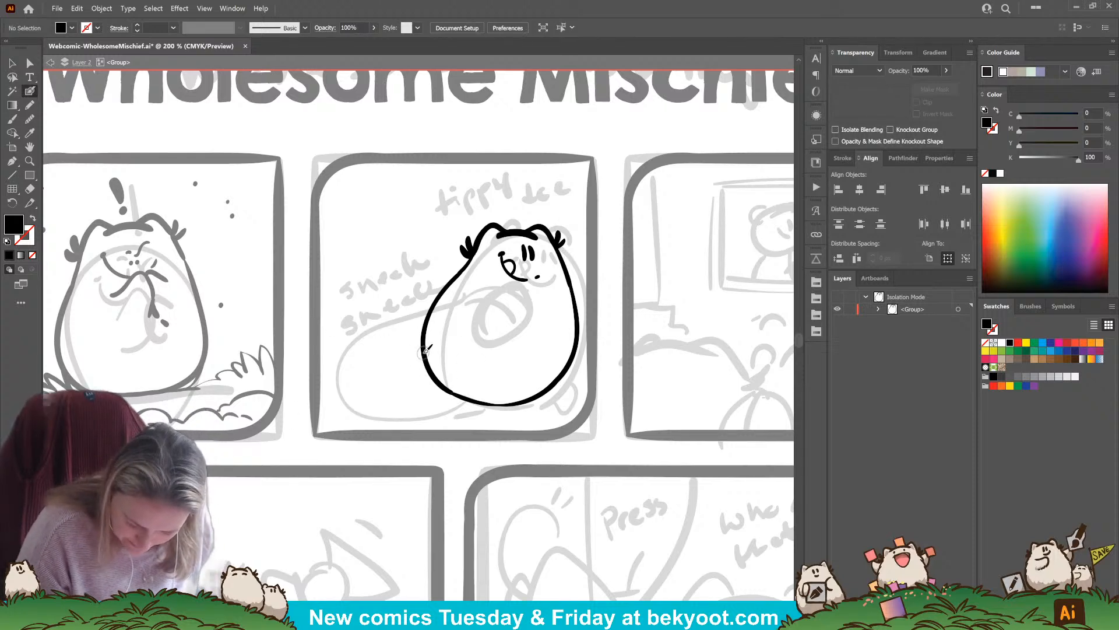
{"action": "mouse_move", "coordinate": [423, 353]}
{"action": "left_mouse_down"}
{"action": "mouse_move", "coordinate": [435, 386]}
{"action": "mouse_move", "coordinate": [479, 402]}
{"action": "left_mouse_up"}
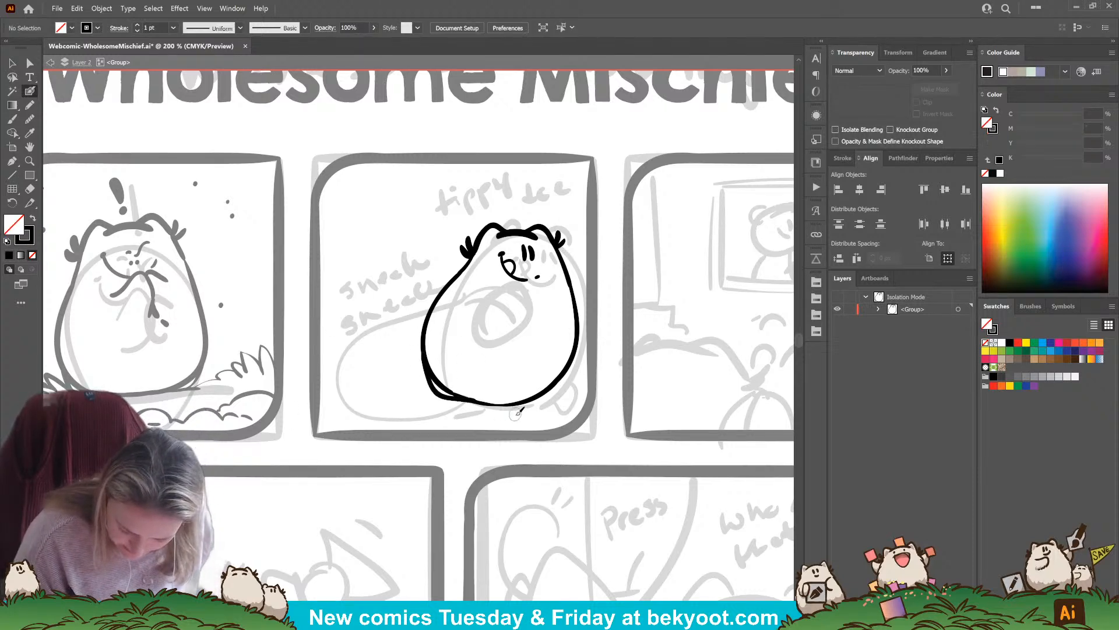
{"action": "mouse_move", "coordinate": [426, 345]}
{"action": "left_mouse_down"}
{"action": "mouse_move", "coordinate": [445, 390]}
{"action": "mouse_move", "coordinate": [494, 404]}
{"action": "left_mouse_up"}
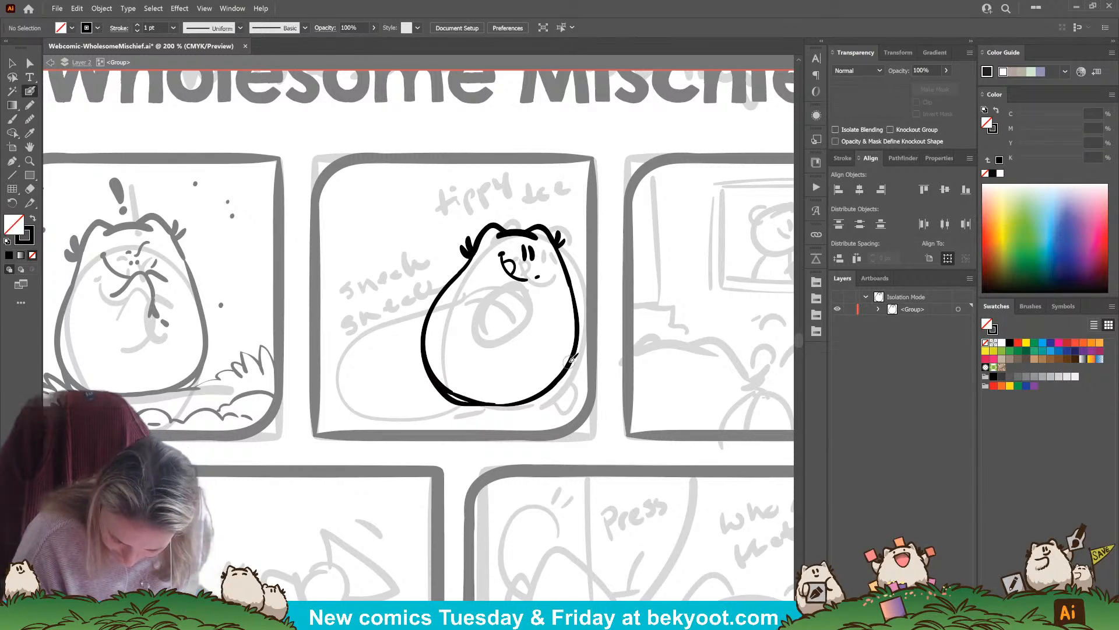
{"action": "mouse_move", "coordinate": [567, 368]}
{"action": "left_mouse_down"}
{"action": "mouse_move", "coordinate": [571, 379]}
{"action": "mouse_move", "coordinate": [533, 398]}
{"action": "left_mouse_up"}
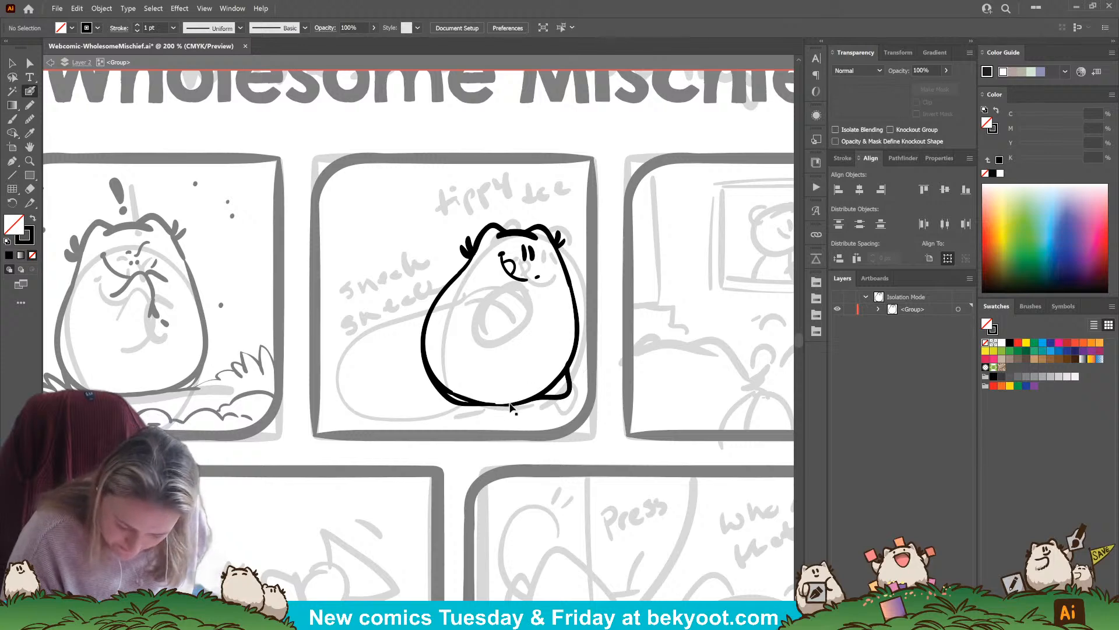
{"action": "left_click_drag", "start_coordinate": [479, 409], "coordinate": [501, 409]}
{"action": "left_click", "coordinate": [574, 378], "text": "ctrl"}
{"action": "left_click_drag", "start_coordinate": [569, 360], "coordinate": [528, 400]}
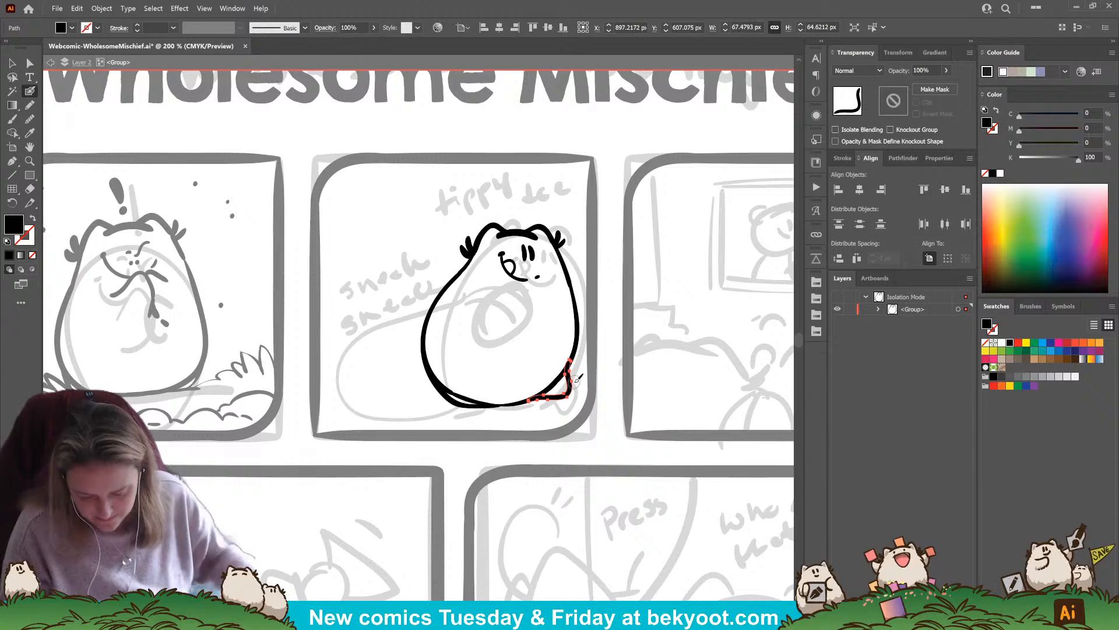
{"action": "left_click_drag", "start_coordinate": [568, 392], "coordinate": [572, 391]}
{"action": "left_click", "coordinate": [551, 415], "text": "ctrl"}
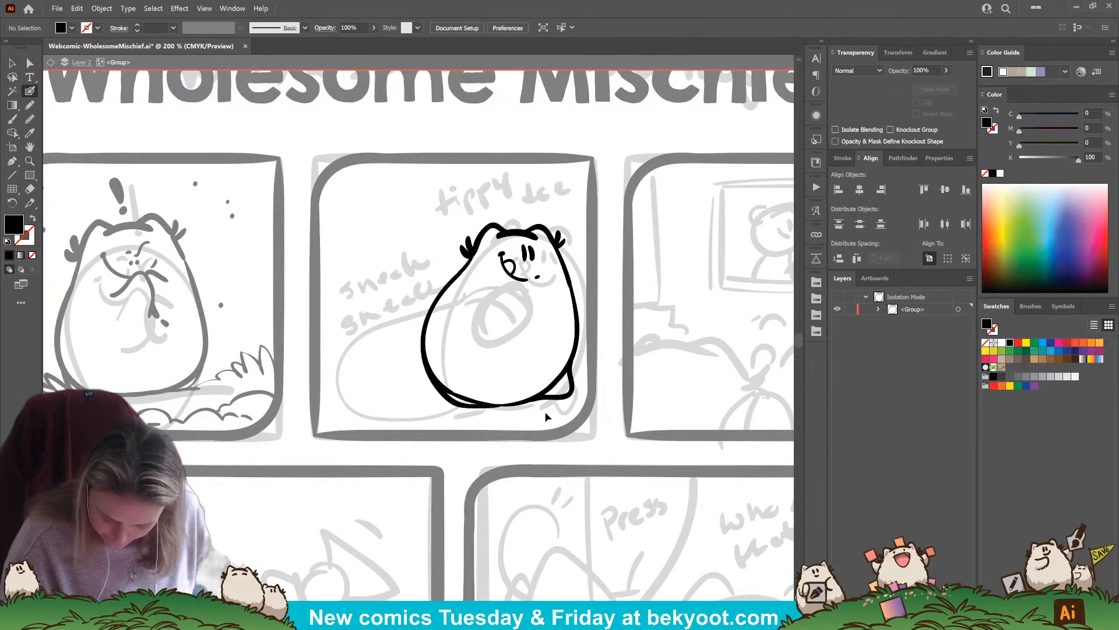
Select the body's right and bottom outline strokes and erase the part crossing the right foot
{"action": "left_click", "coordinate": [555, 382], "text": "ctrl"}
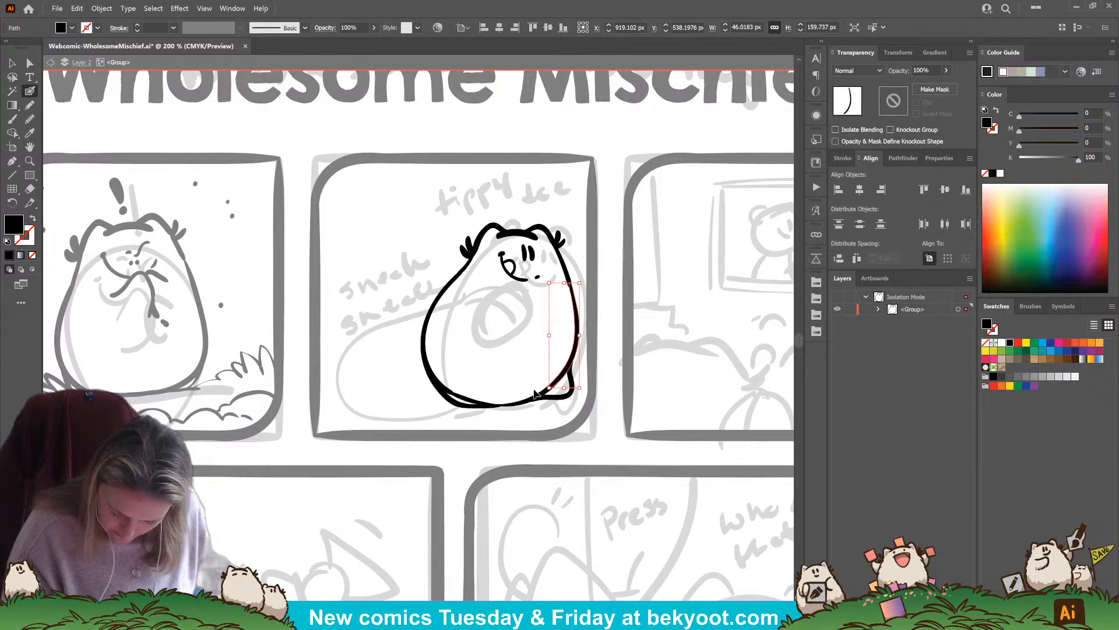
{"action": "left_click", "coordinate": [544, 397], "text": "ctrl+shift"}
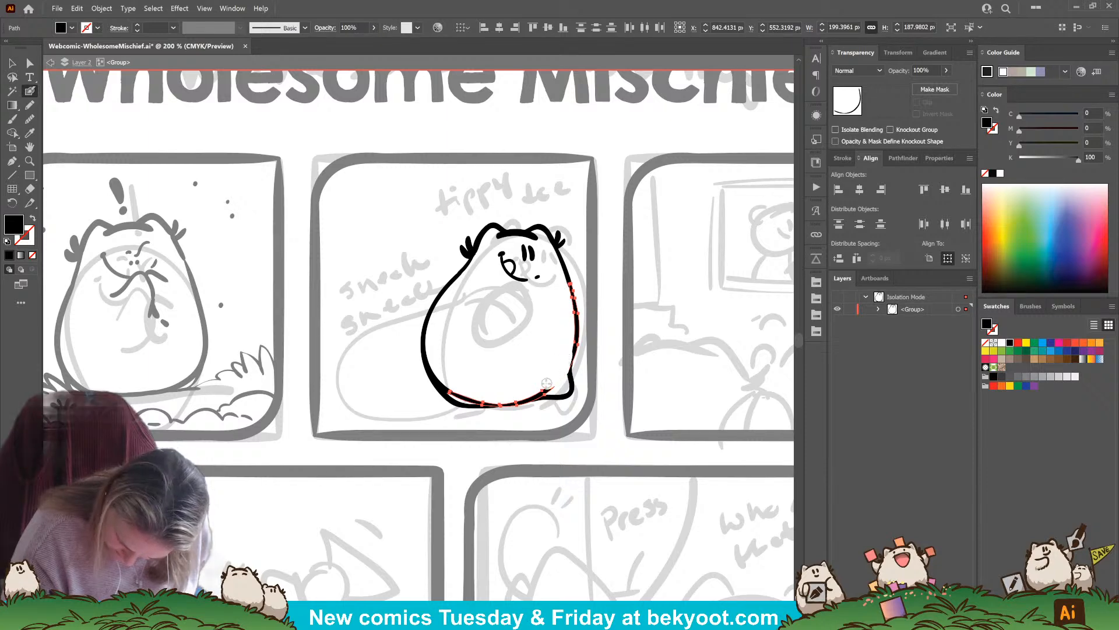
{"action": "left_click_drag", "start_coordinate": [515, 395], "coordinate": [460, 408]}
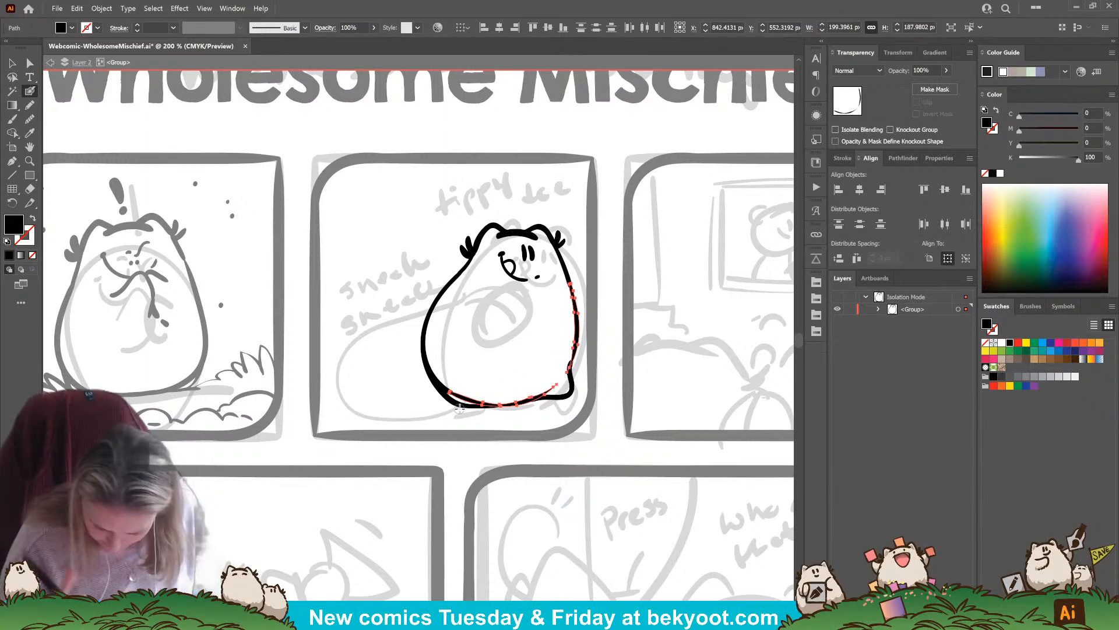
{"action": "left_click", "coordinate": [587, 458], "text": "ctrl"}
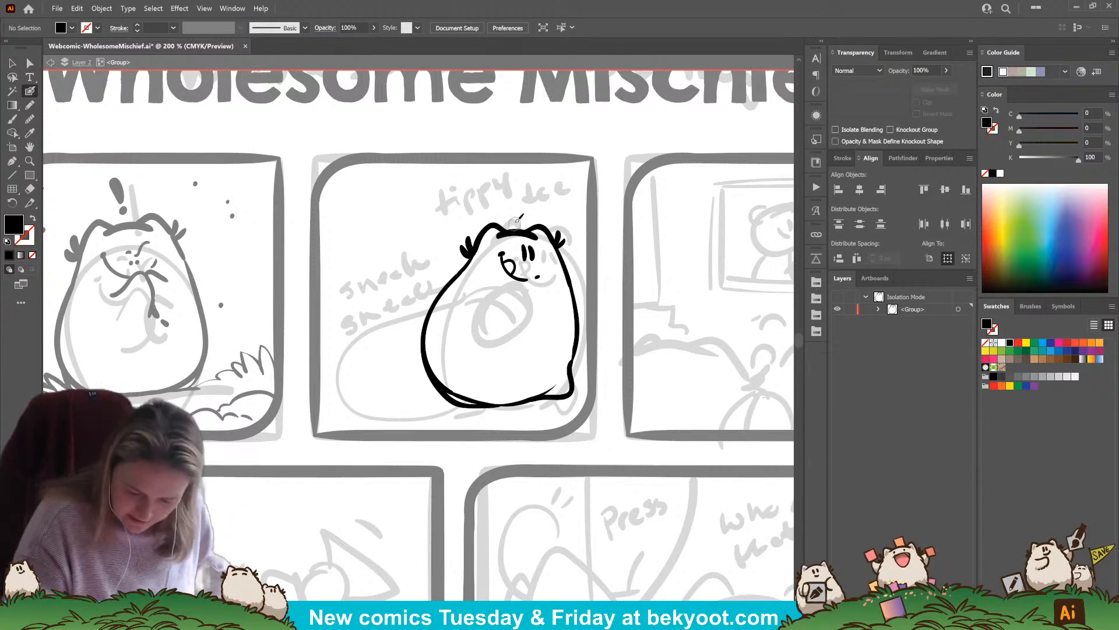
Draw a long curved line down the character from the top of the head to the base of the body
{"action": "mouse_move", "coordinate": [529, 225]}
{"action": "left_mouse_down"}
{"action": "mouse_move", "coordinate": [534, 332]}
{"action": "mouse_move", "coordinate": [478, 433]}
{"action": "left_mouse_up"}
{"action": "key", "text": "ctrl+z"}
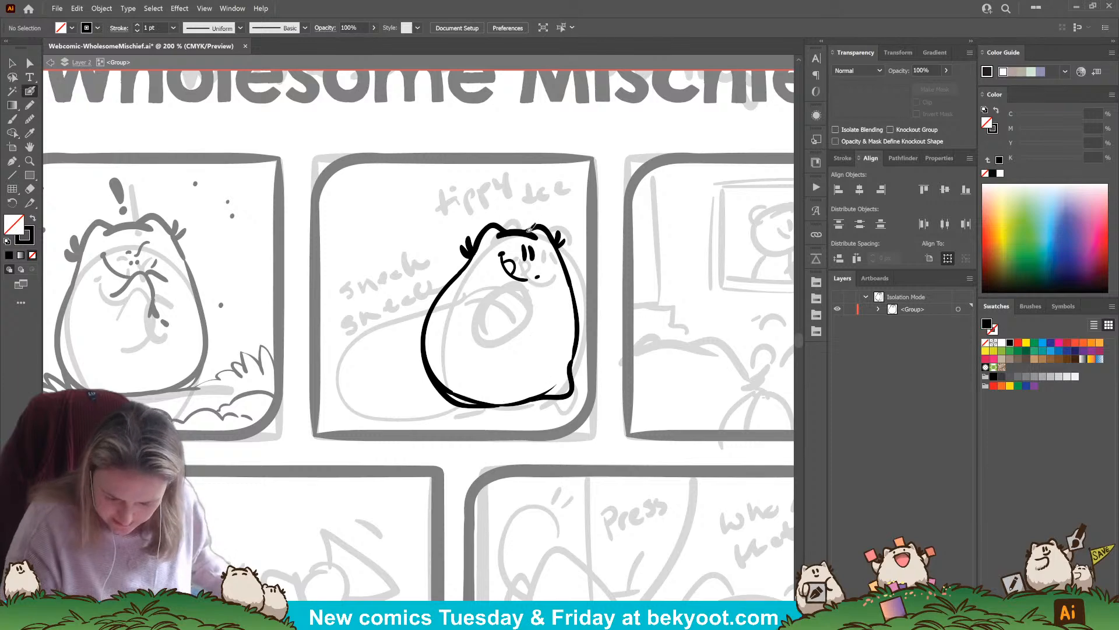
{"action": "mouse_move", "coordinate": [516, 221]}
{"action": "left_mouse_down"}
{"action": "mouse_move", "coordinate": [540, 296]}
{"action": "mouse_move", "coordinate": [503, 408]}
{"action": "left_mouse_up"}
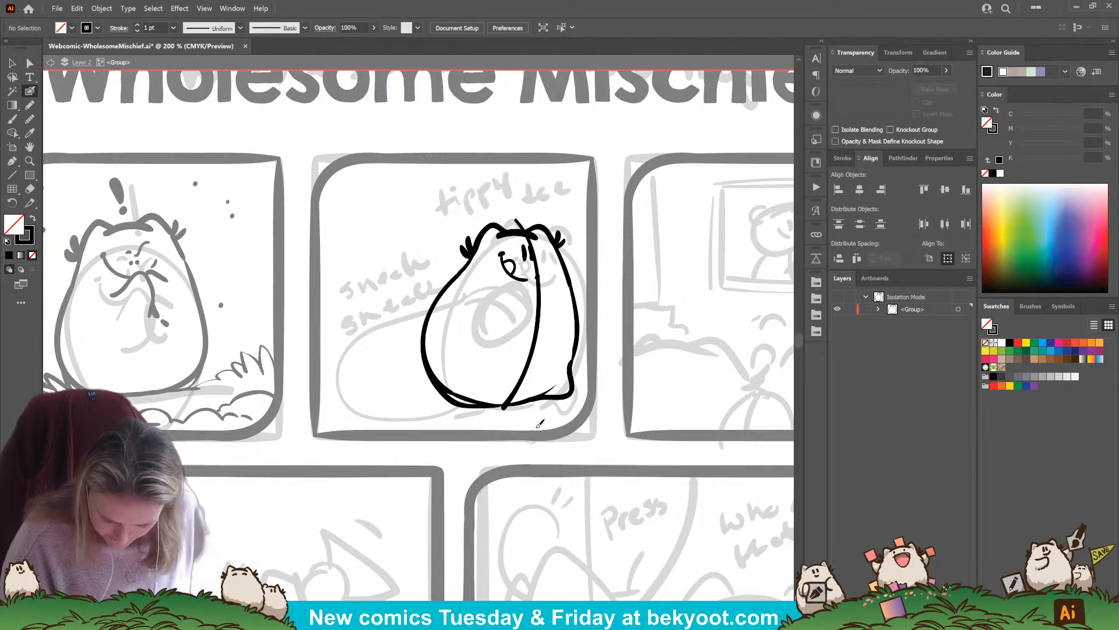
Delete the long curved line crossing the body and ink a small bent arm on the body's right side
{"action": "left_click", "coordinate": [539, 357], "text": "ctrl"}
{"action": "key", "text": "Delete"}
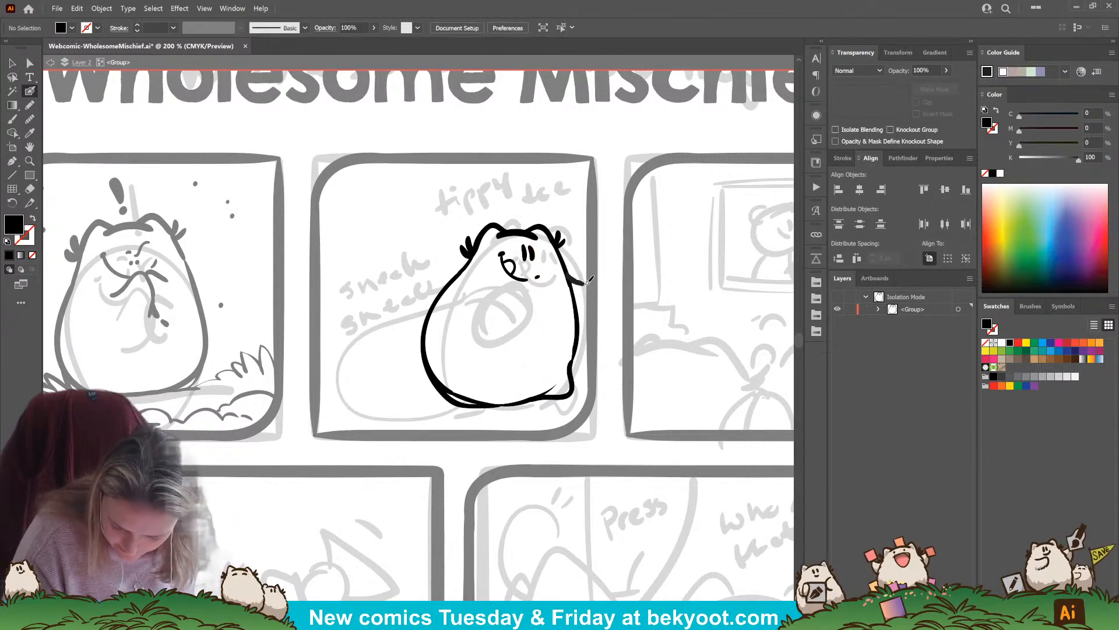
{"action": "left_click_drag", "start_coordinate": [589, 306], "coordinate": [577, 319]}
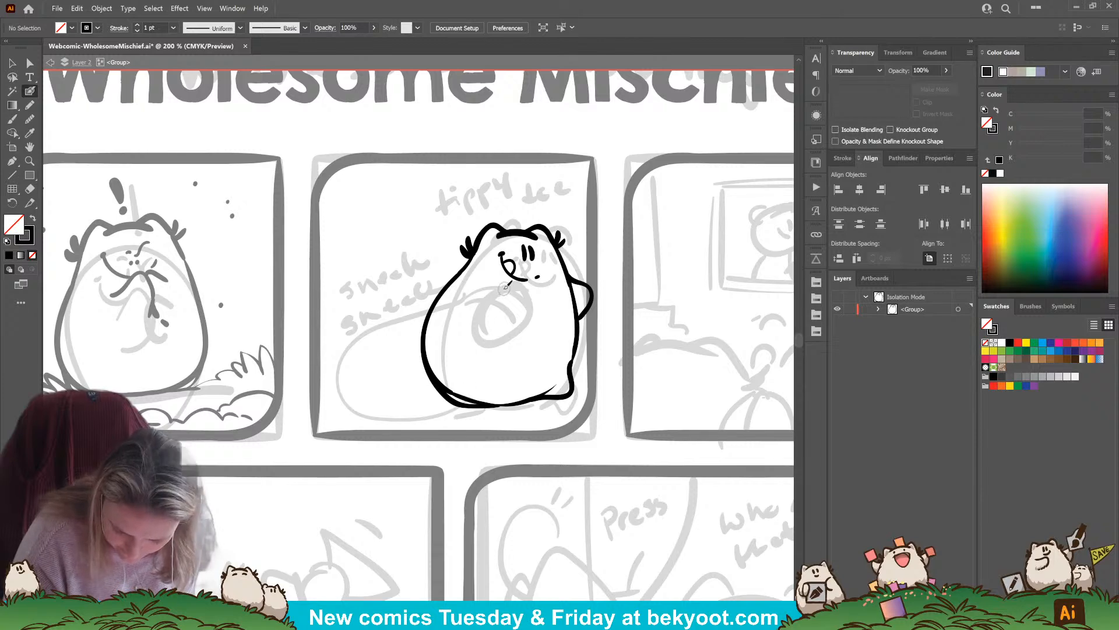
Ink a hooked front arm curving across the belly below the mouth
{"action": "mouse_move", "coordinate": [501, 307]}
{"action": "left_mouse_down"}
{"action": "mouse_move", "coordinate": [514, 296]}
{"action": "mouse_move", "coordinate": [498, 286]}
{"action": "left_mouse_up"}
{"action": "key", "text": "ctrl+z"}
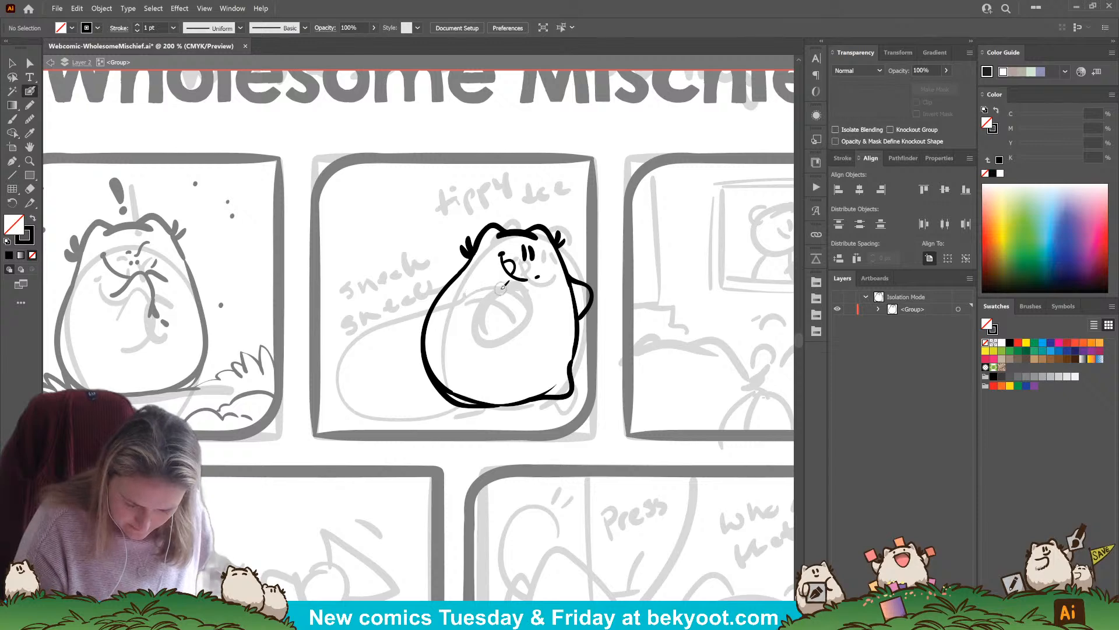
{"action": "mouse_move", "coordinate": [499, 286]}
{"action": "left_mouse_down"}
{"action": "mouse_move", "coordinate": [404, 308]}
{"action": "mouse_move", "coordinate": [344, 395]}
{"action": "mouse_move", "coordinate": [357, 412]}
{"action": "mouse_move", "coordinate": [425, 409]}
{"action": "mouse_move", "coordinate": [458, 376]}
{"action": "left_mouse_up"}
{"action": "key", "text": "ctrl+z"}
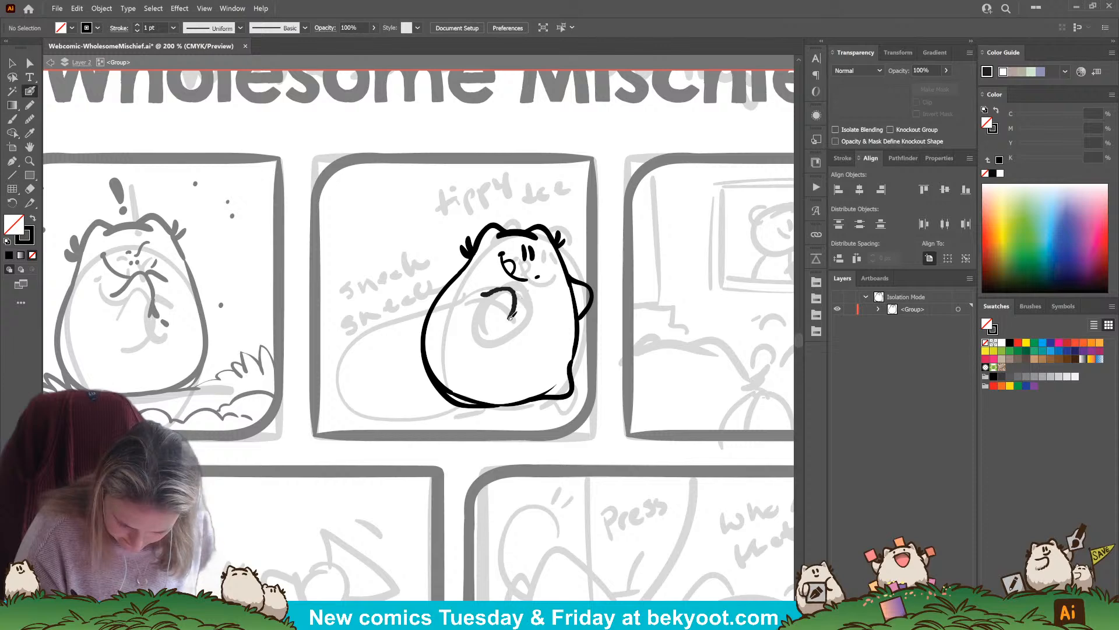
{"action": "mouse_move", "coordinate": [511, 318]}
{"action": "left_mouse_down"}
{"action": "mouse_move", "coordinate": [500, 336]}
{"action": "mouse_move", "coordinate": [478, 333]}
{"action": "left_mouse_up"}
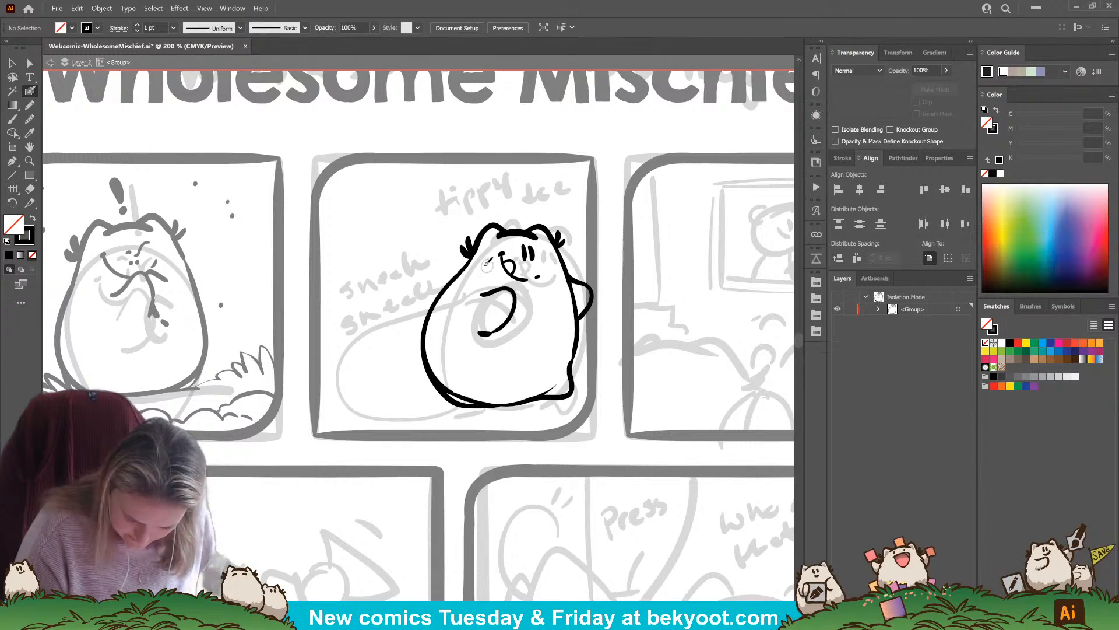
Ink a large rounded sack shape behind the character, with one stroke around its left side and one down across the belly
{"action": "mouse_move", "coordinate": [479, 283]}
{"action": "left_mouse_down"}
{"action": "mouse_move", "coordinate": [431, 287]}
{"action": "mouse_move", "coordinate": [406, 312]}
{"action": "mouse_move", "coordinate": [346, 324]}
{"action": "mouse_move", "coordinate": [315, 396]}
{"action": "mouse_move", "coordinate": [361, 424]}
{"action": "mouse_move", "coordinate": [394, 421]}
{"action": "left_mouse_up"}
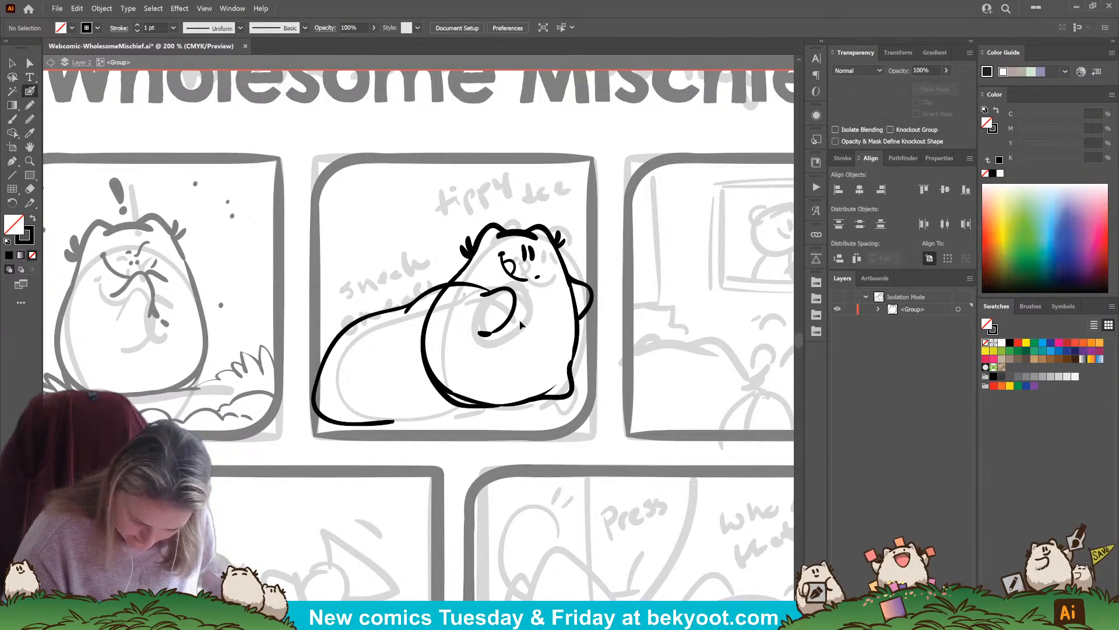
{"action": "key", "text": "ctrl+z"}
{"action": "left_click_drag", "start_coordinate": [483, 294], "coordinate": [467, 368]}
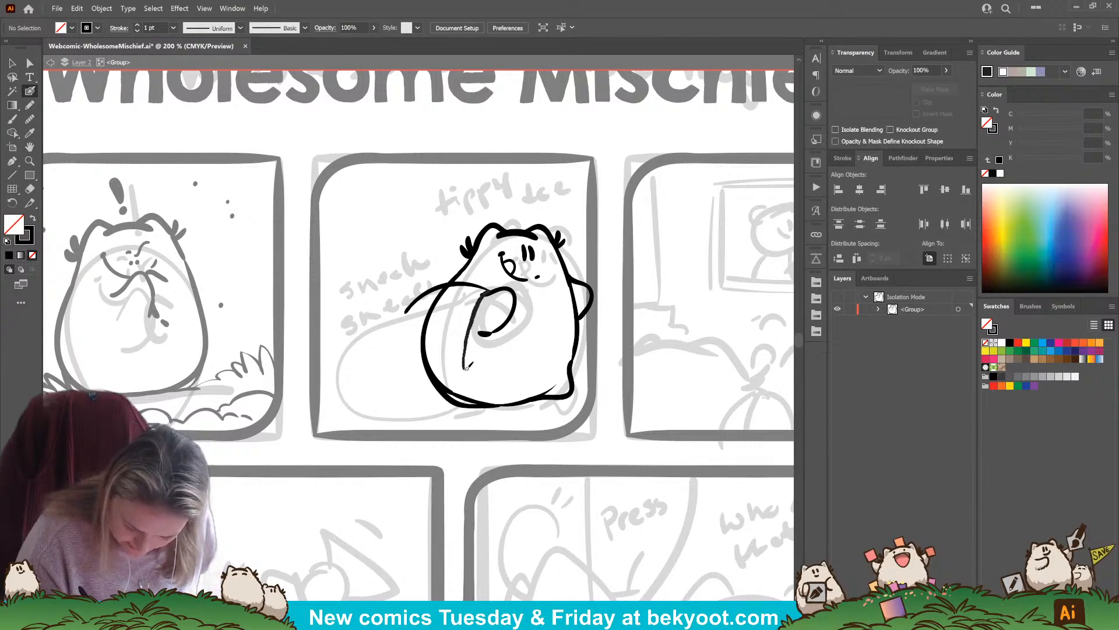
{"action": "key", "text": "ctrl+z"}
{"action": "mouse_move", "coordinate": [488, 290]}
{"action": "left_mouse_down"}
{"action": "mouse_move", "coordinate": [472, 382]}
{"action": "mouse_move", "coordinate": [456, 402]}
{"action": "mouse_move", "coordinate": [375, 412]}
{"action": "mouse_move", "coordinate": [328, 398]}
{"action": "mouse_move", "coordinate": [326, 363]}
{"action": "mouse_move", "coordinate": [350, 323]}
{"action": "mouse_move", "coordinate": [423, 292]}
{"action": "left_mouse_up"}
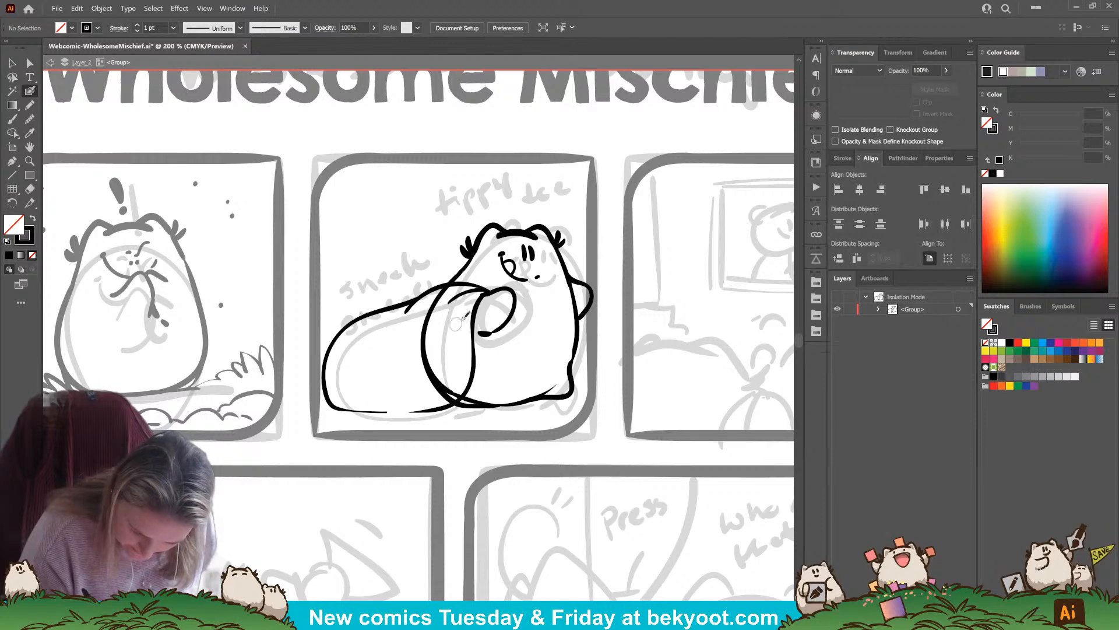
Try to ink a curved top edge joining the character's hand to the sack's outline
{"action": "left_click_drag", "start_coordinate": [406, 313], "coordinate": [494, 291]}
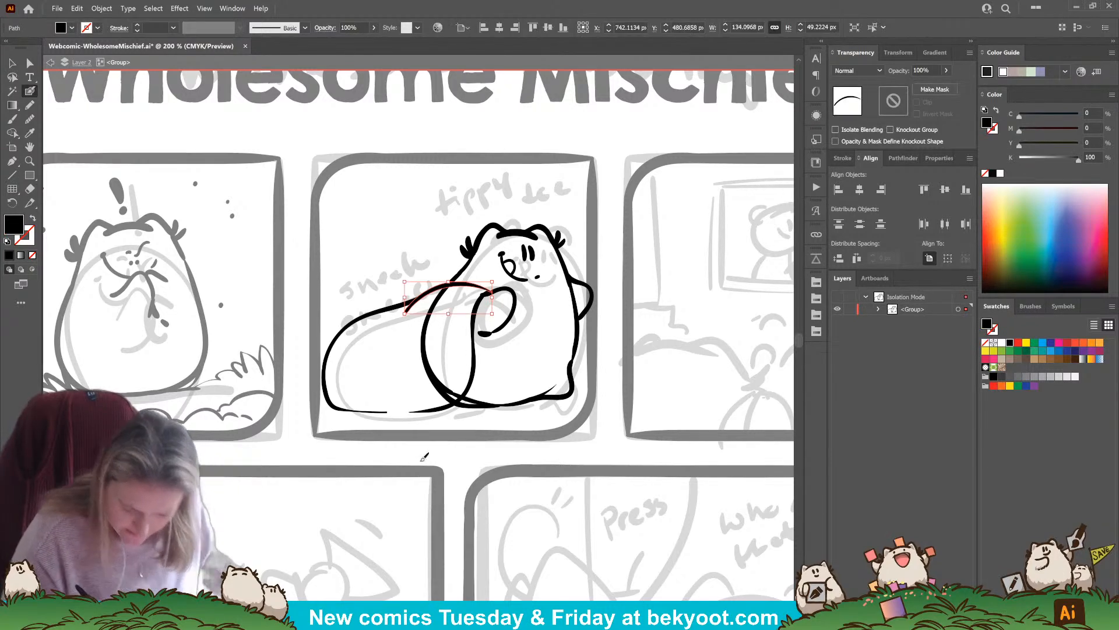
{"action": "key", "text": "ctrl+z"}
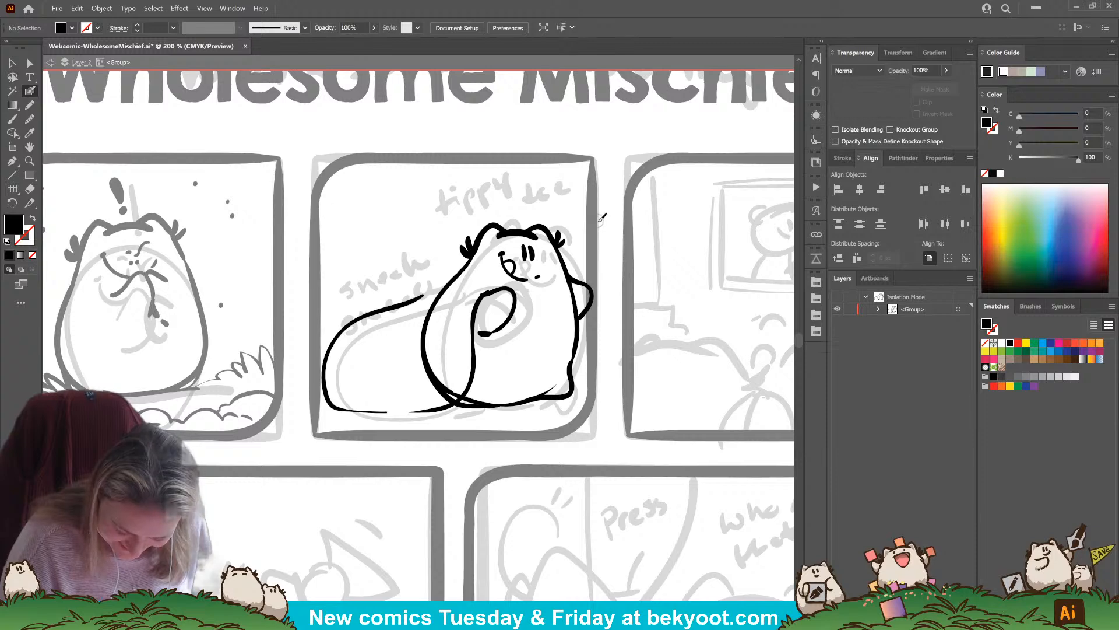
{"action": "left_click", "coordinate": [480, 410]}
{"action": "left_click_drag", "start_coordinate": [463, 407], "coordinate": [464, 407]}
{"action": "left_click", "coordinate": [457, 266], "text": "ctrl"}
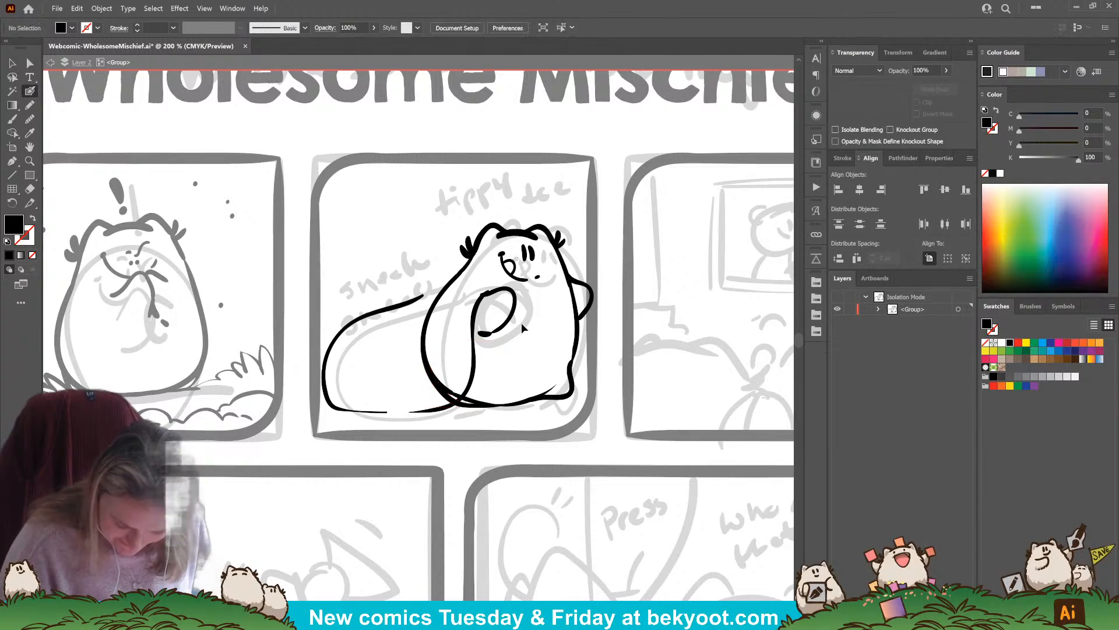
{"action": "left_click", "coordinate": [371, 314], "text": "ctrl"}
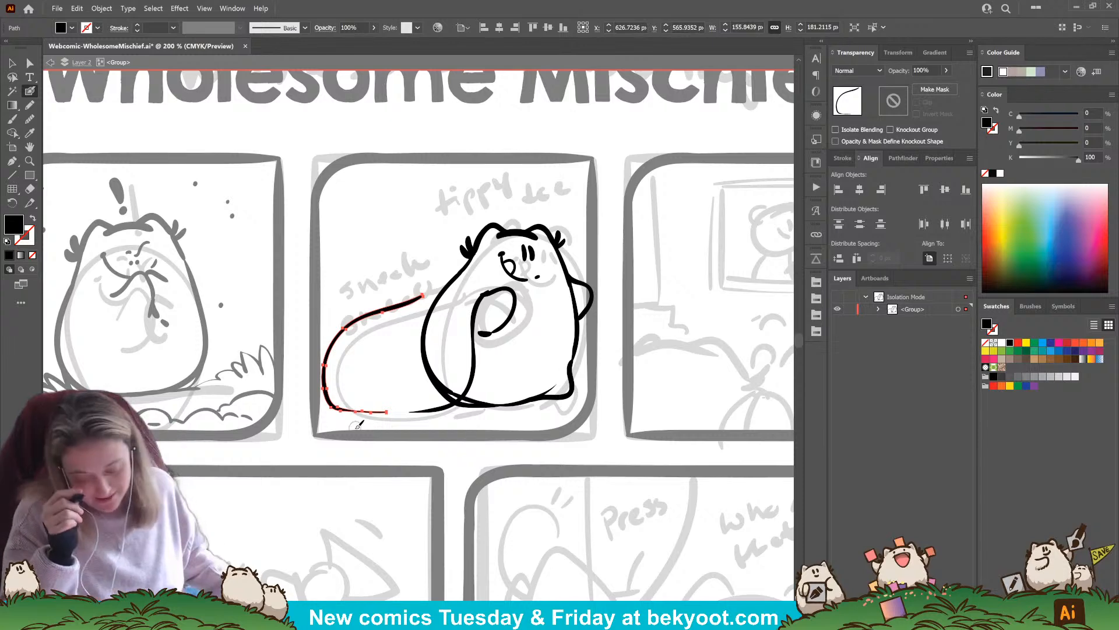
{"action": "left_click", "coordinate": [458, 458], "text": "ctrl"}
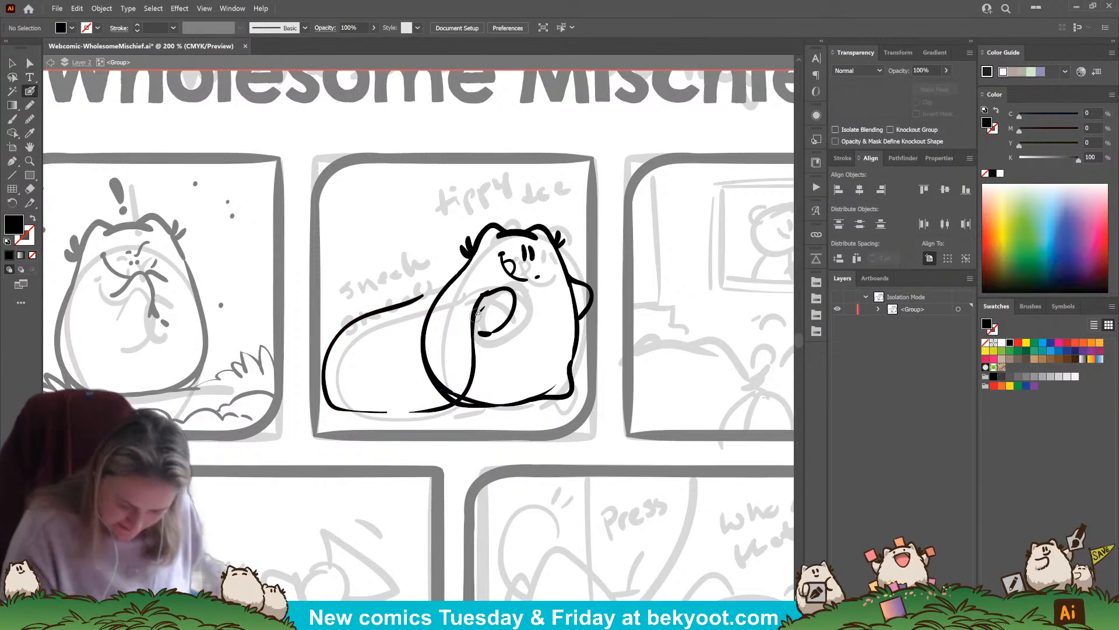
{"action": "mouse_move", "coordinate": [492, 290]}
{"action": "left_mouse_down"}
{"action": "mouse_move", "coordinate": [446, 271]}
{"action": "mouse_move", "coordinate": [417, 286]}
{"action": "mouse_move", "coordinate": [386, 328]}
{"action": "mouse_move", "coordinate": [406, 290]}
{"action": "mouse_move", "coordinate": [335, 351]}
{"action": "mouse_move", "coordinate": [342, 408]}
{"action": "left_mouse_up"}
{"action": "key", "text": "ctrl+z"}
{"action": "key", "text": "ctrl+z"}
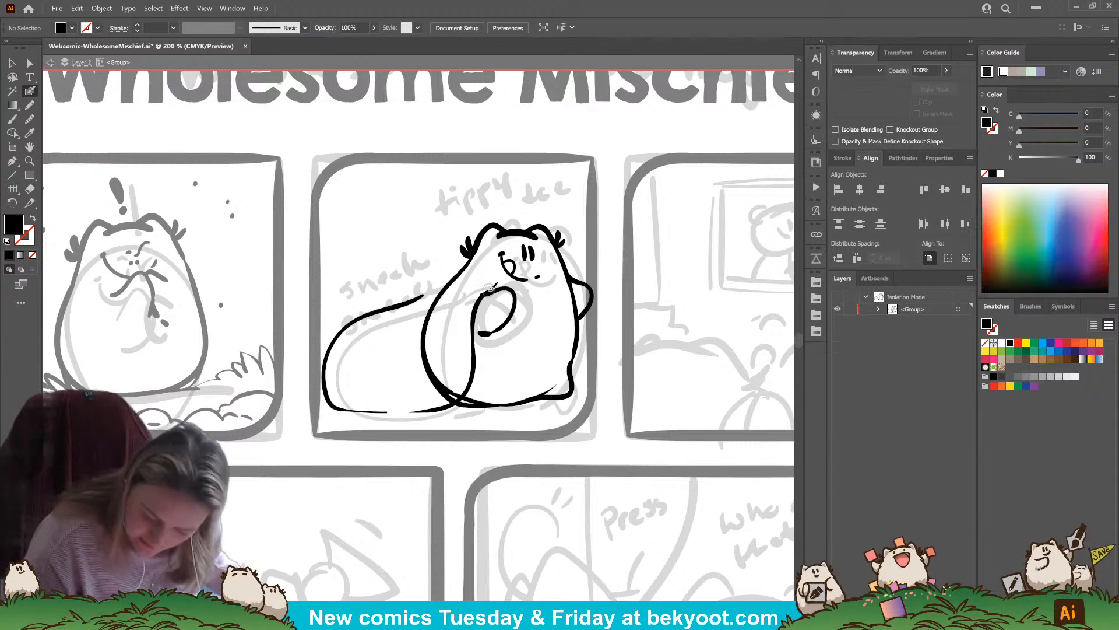
{"action": "left_click_drag", "start_coordinate": [496, 287], "coordinate": [400, 321]}
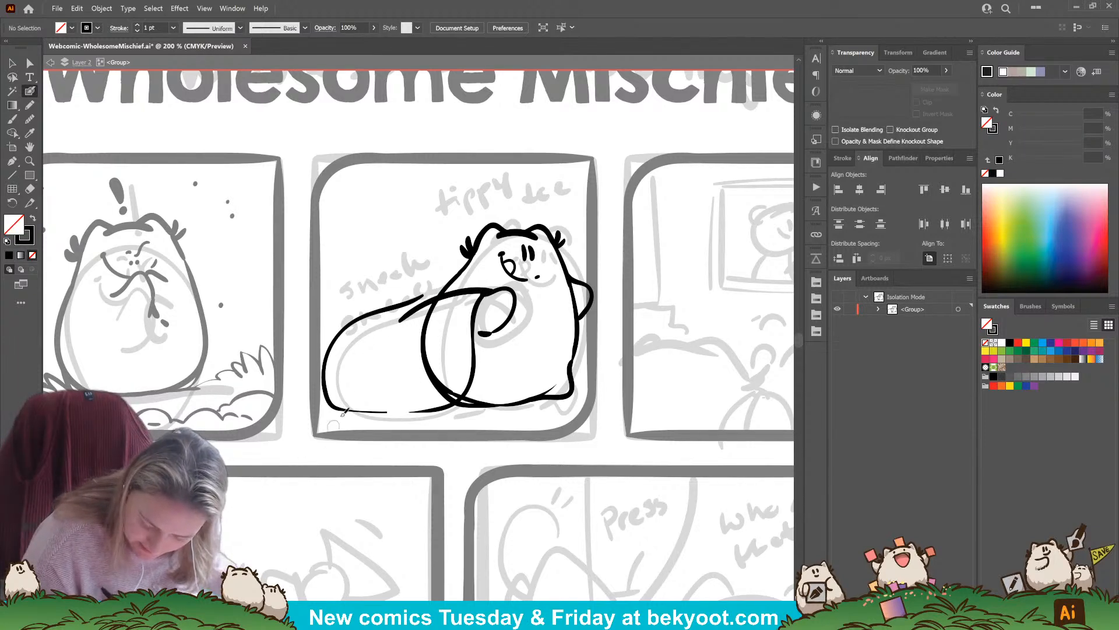
{"action": "key", "text": "ctrl+z"}
Select the left and right outline strokes of the sack and group them
{"action": "left_click", "coordinate": [426, 357], "text": "ctrl"}
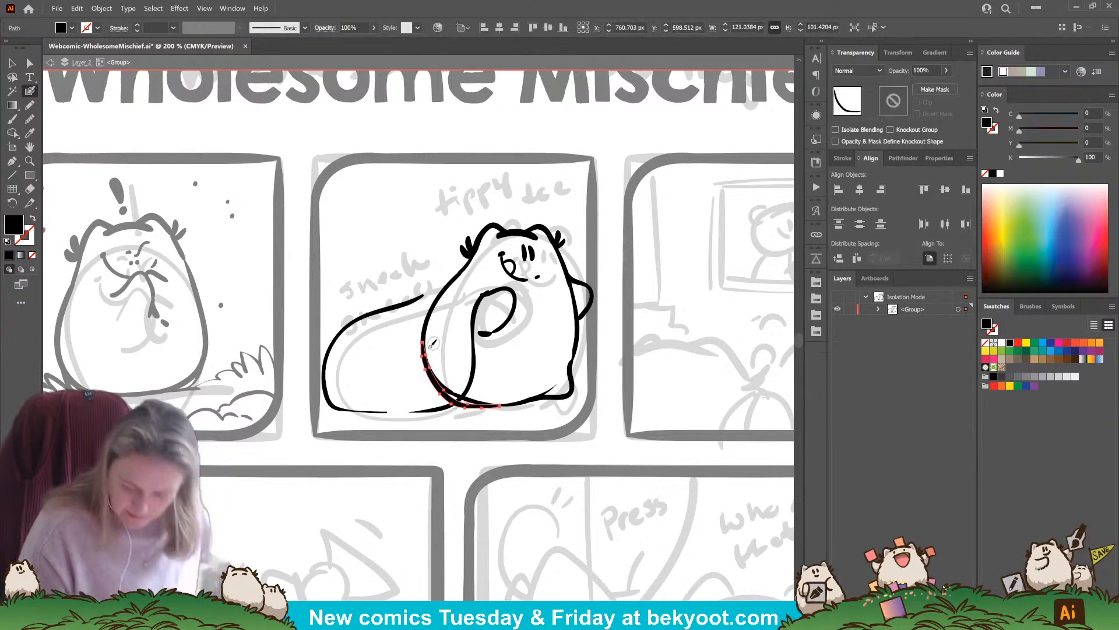
{"action": "left_click", "coordinate": [471, 432], "text": "ctrl"}
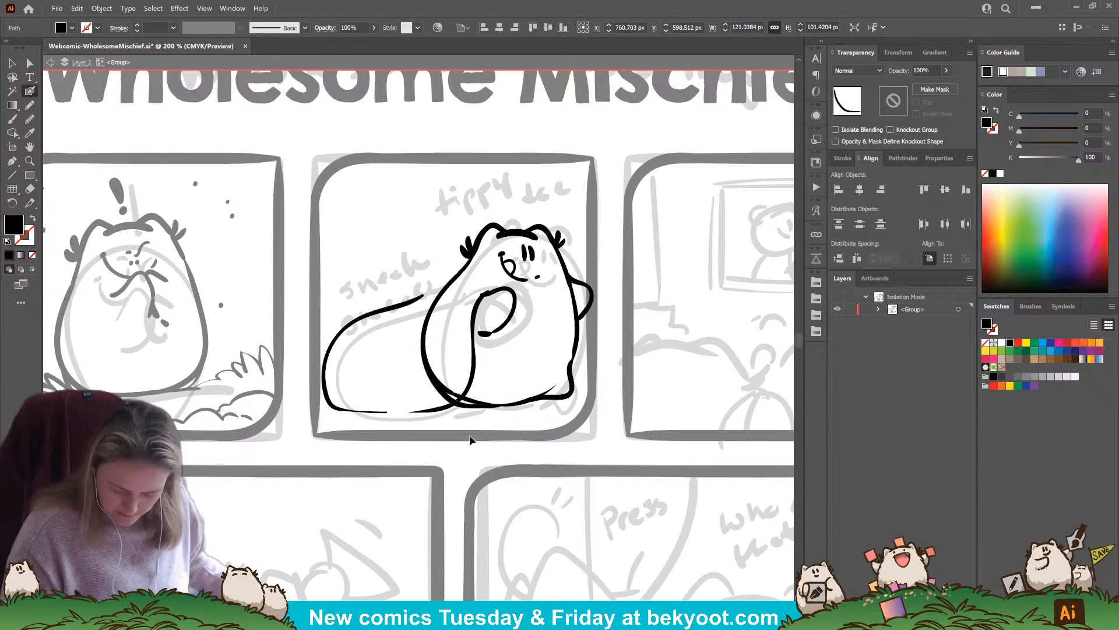
{"action": "left_click", "coordinate": [429, 410], "text": "ctrl"}
{"action": "left_click", "coordinate": [376, 411], "text": "ctrl+shift"}
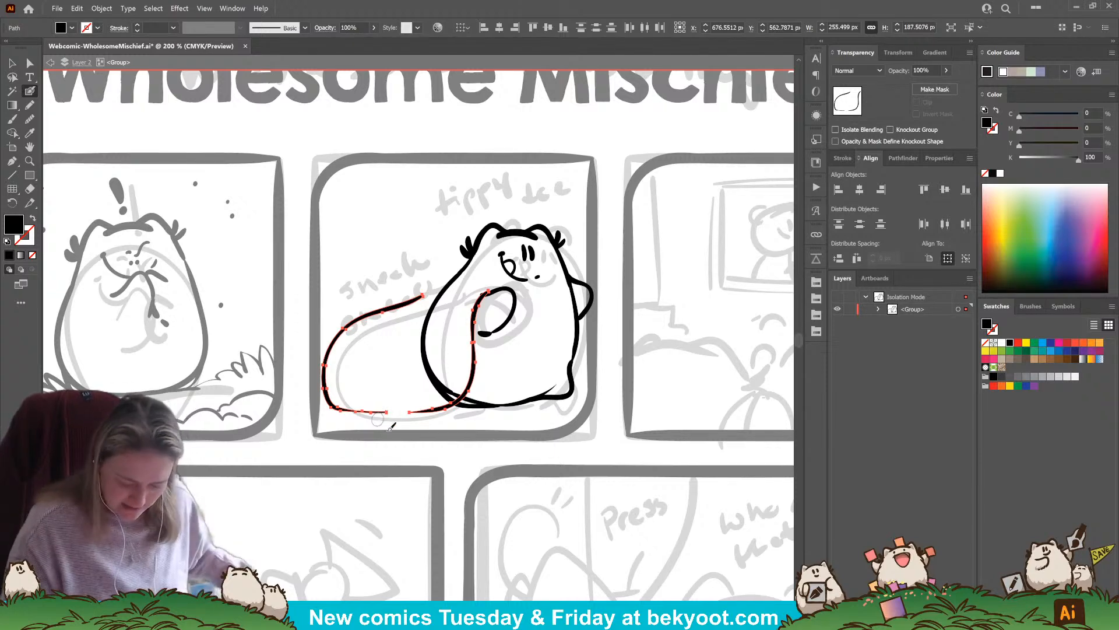
{"action": "key", "text": "ctrl+shift+a"}
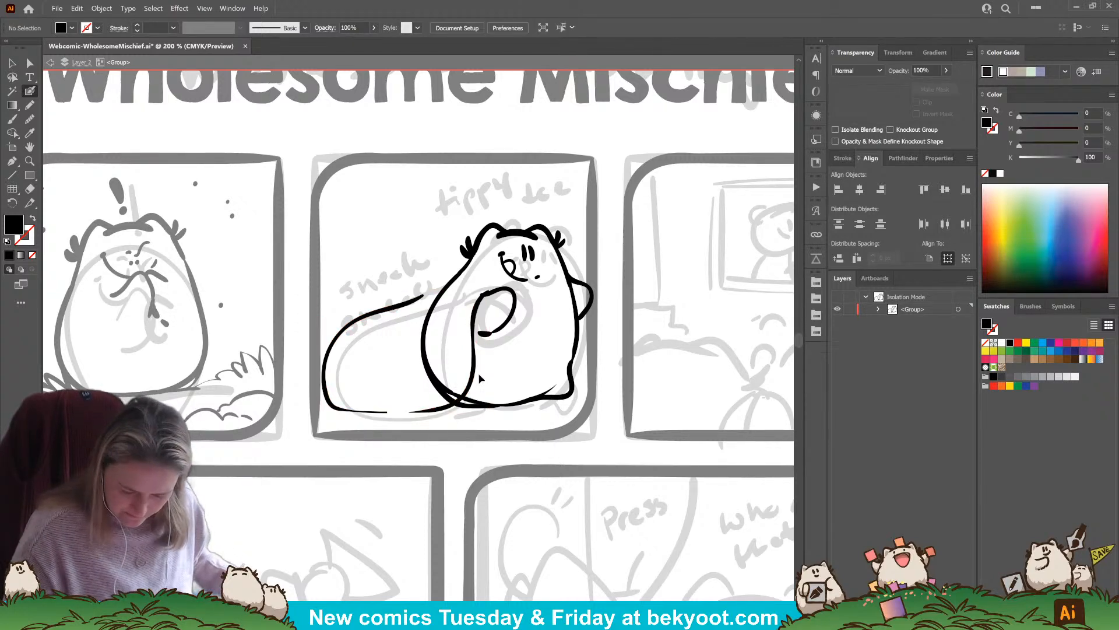
{"action": "left_click", "coordinate": [419, 411], "text": "ctrl"}
{"action": "left_click", "coordinate": [371, 412], "text": "ctrl+shift"}
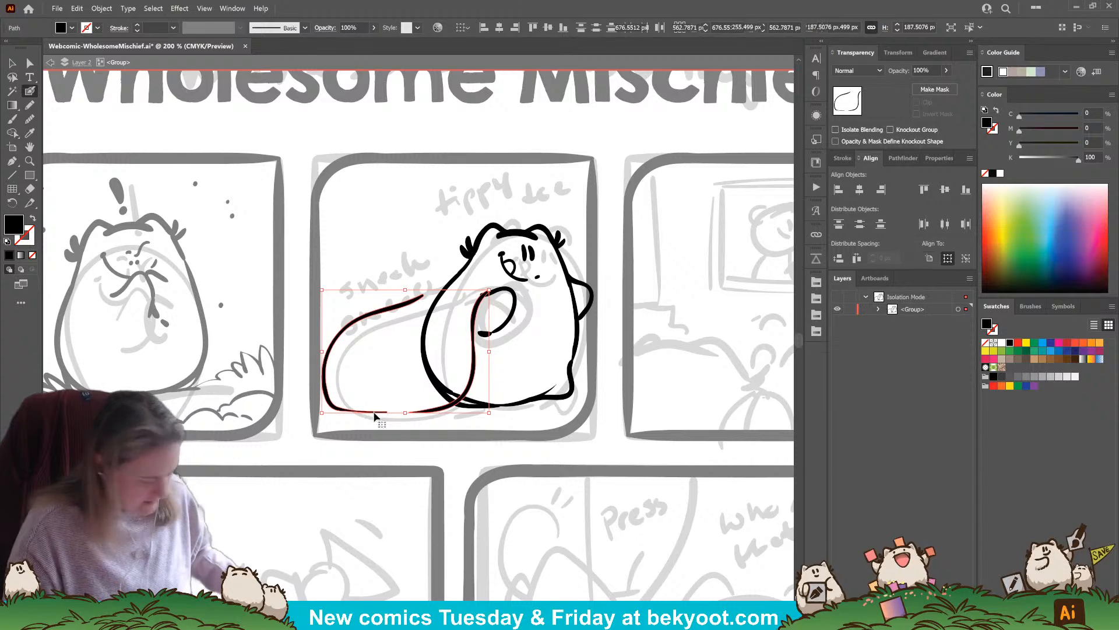
{"action": "key", "text": "ctrl+g"}
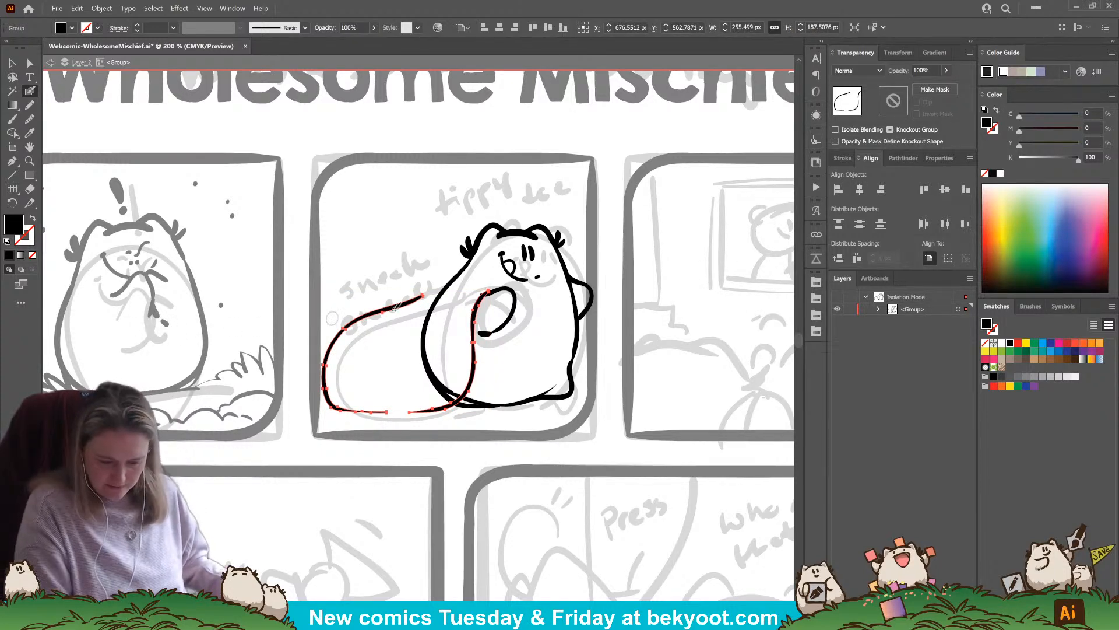
Select the whole character with the sack, shrink it slightly and shift it down and left within the second panel
{"action": "left_click", "coordinate": [11, 63]}
{"action": "left_click_drag", "start_coordinate": [364, 212], "coordinate": [588, 419]}
{"action": "left_click_drag", "start_coordinate": [595, 224], "coordinate": [576, 236]}
{"action": "mouse_move", "coordinate": [562, 348]}
{"action": "left_mouse_down"}
{"action": "mouse_move", "coordinate": [193, 326]}
{"action": "mouse_move", "coordinate": [196, 336]}
{"action": "mouse_move", "coordinate": [568, 348]}
{"action": "left_mouse_up"}
{"action": "left_click", "coordinate": [495, 439]}
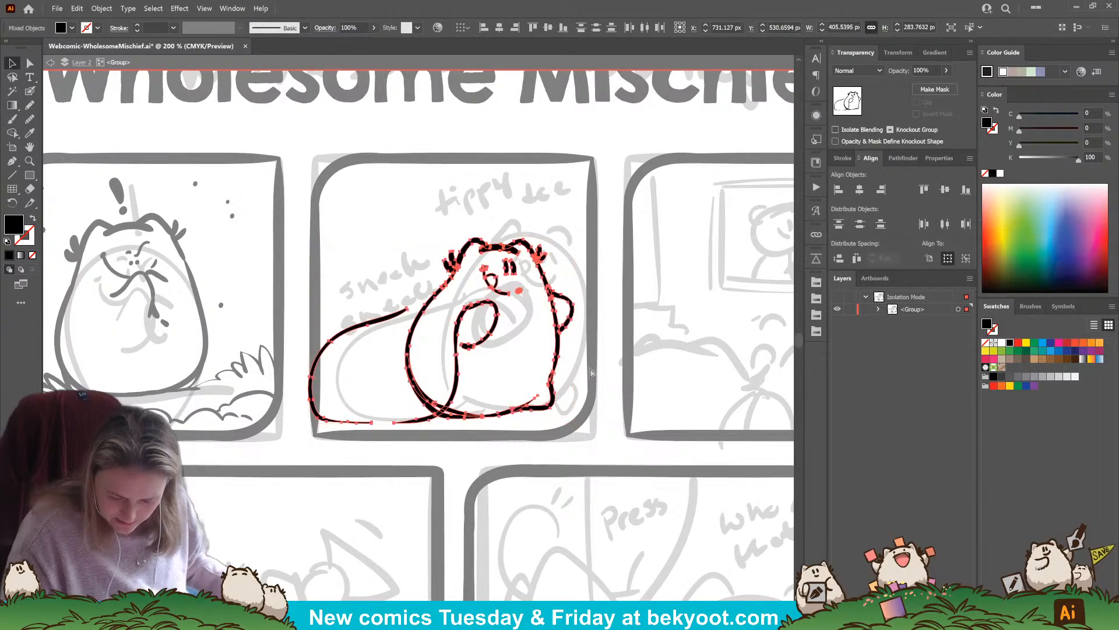
Pull the body's left and bottom outline strokes slightly inward and raise the right foot's lower edge to match
{"action": "left_click", "coordinate": [418, 392], "text": "ctrl"}
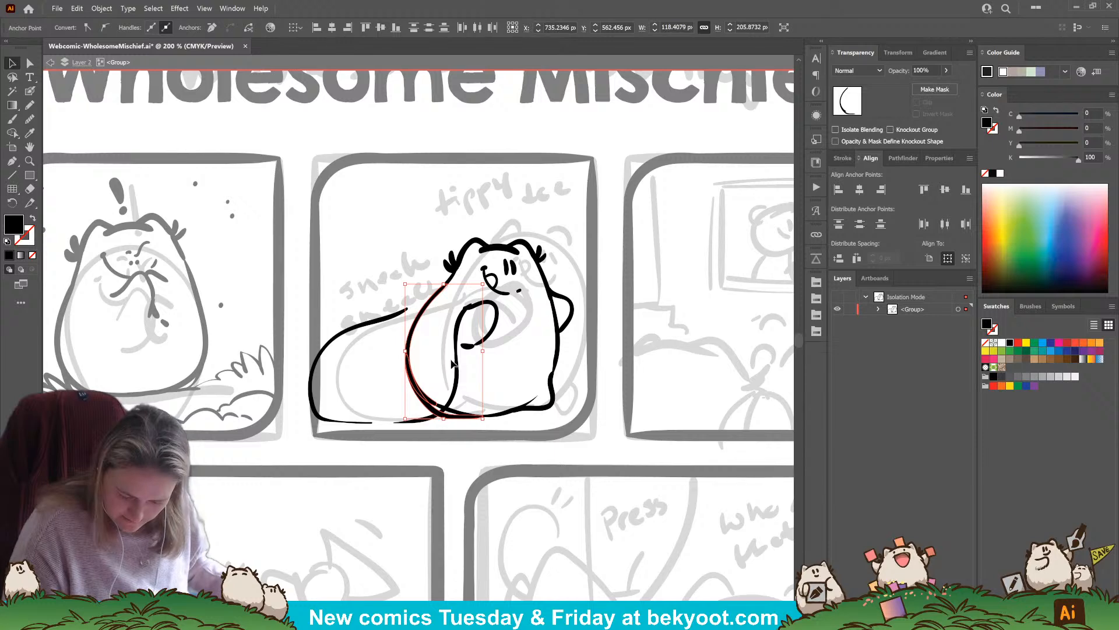
{"action": "left_click_drag", "start_coordinate": [470, 432], "coordinate": [508, 446]}
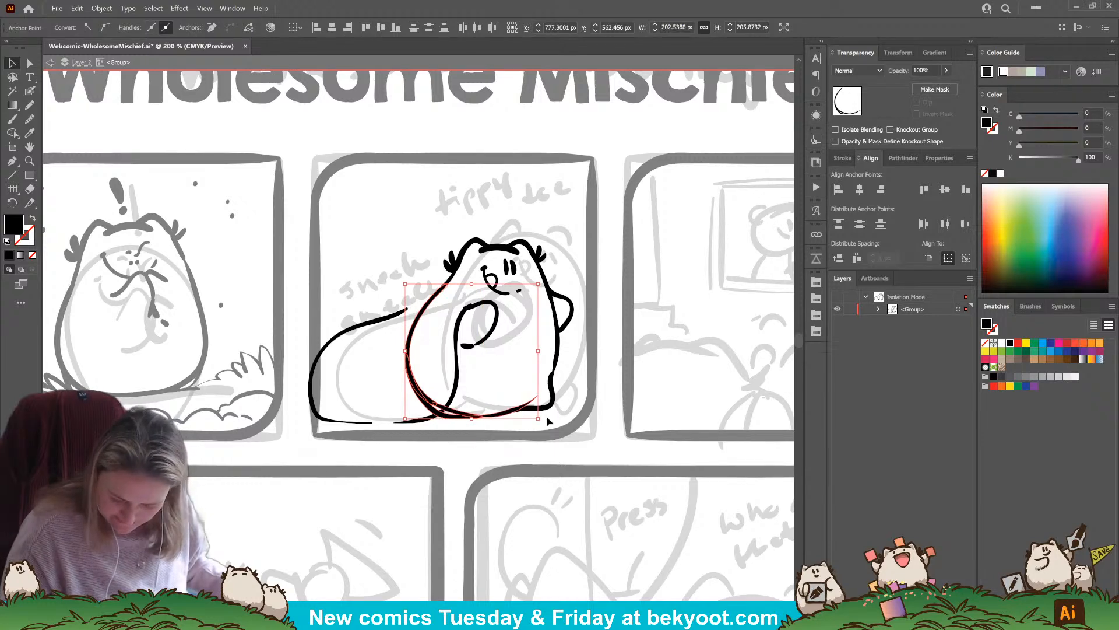
{"action": "left_click_drag", "start_coordinate": [402, 420], "coordinate": [417, 446]}
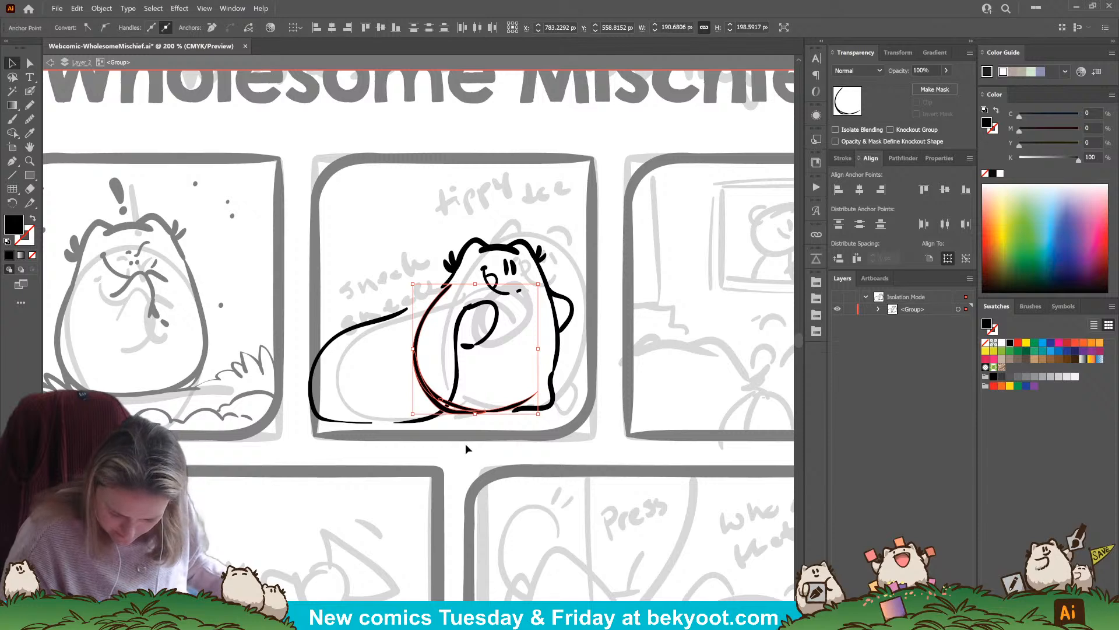
{"action": "left_click", "coordinate": [551, 403]}
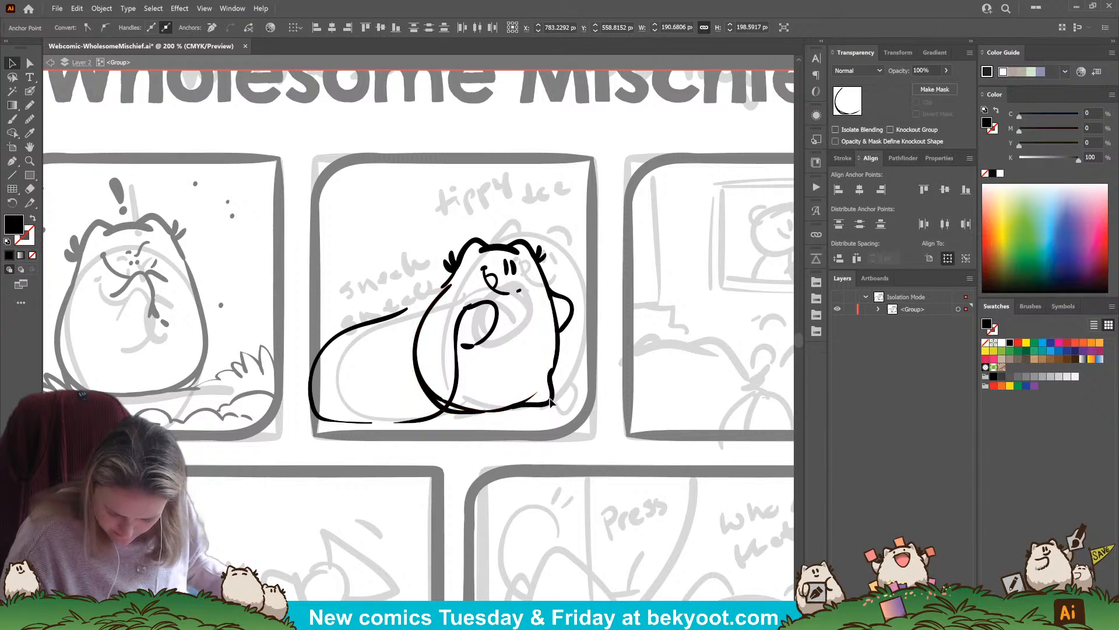
{"action": "left_click", "coordinate": [553, 410]}
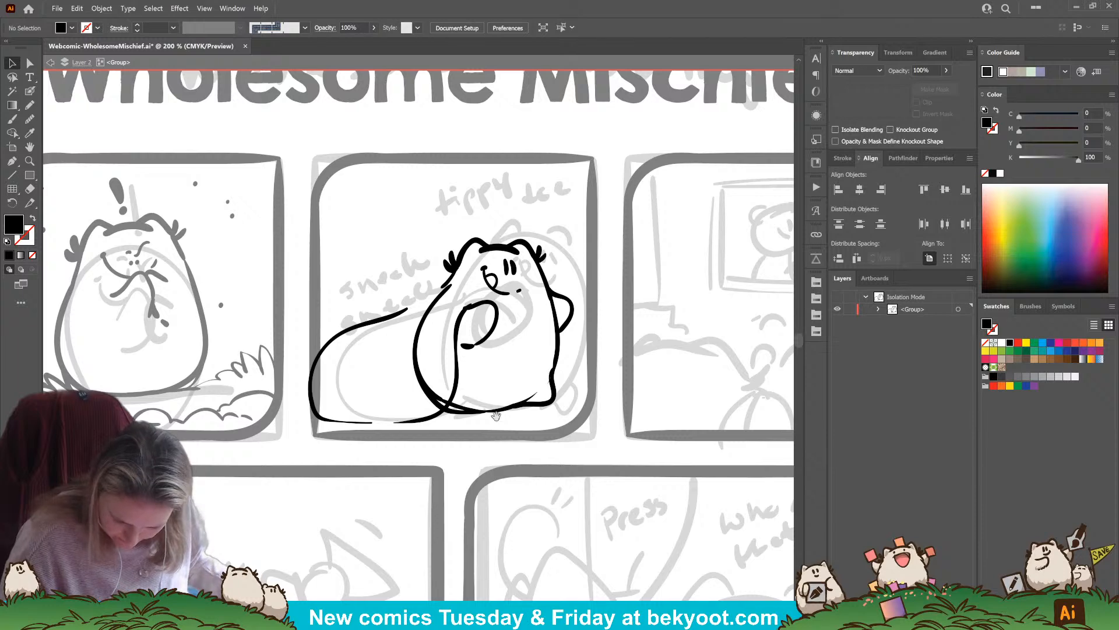
Adjust the short stroke below the left ear tuft so it lines up with the narrowed body outline
{"action": "left_click_drag", "start_coordinate": [496, 415], "coordinate": [517, 418]}
{"action": "left_click", "coordinate": [475, 272]}
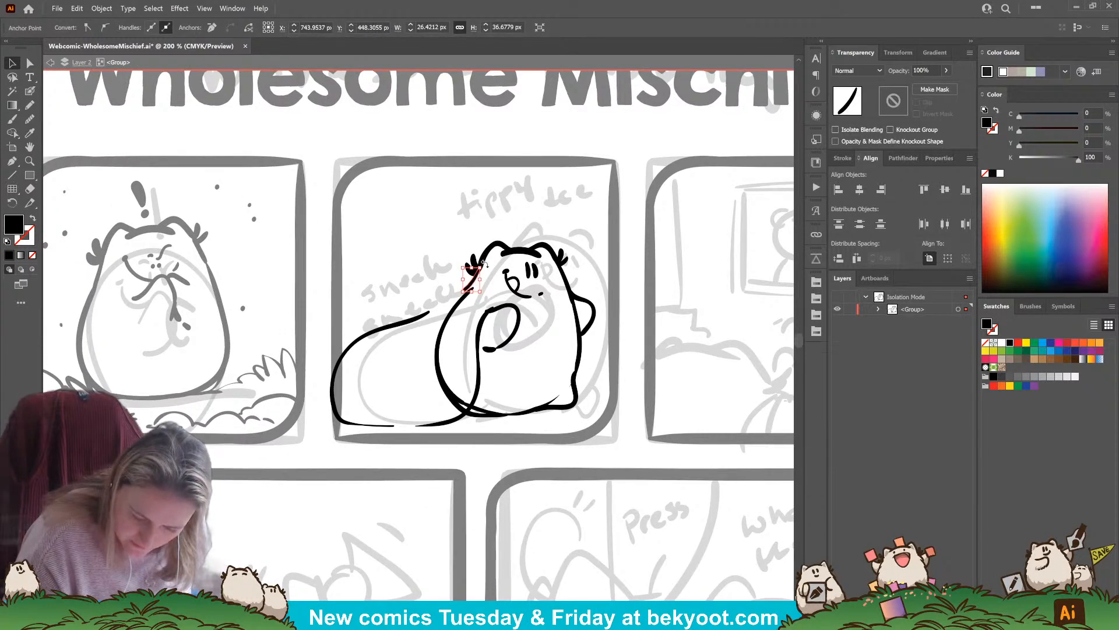
{"action": "left_click_drag", "start_coordinate": [484, 264], "coordinate": [476, 279]}
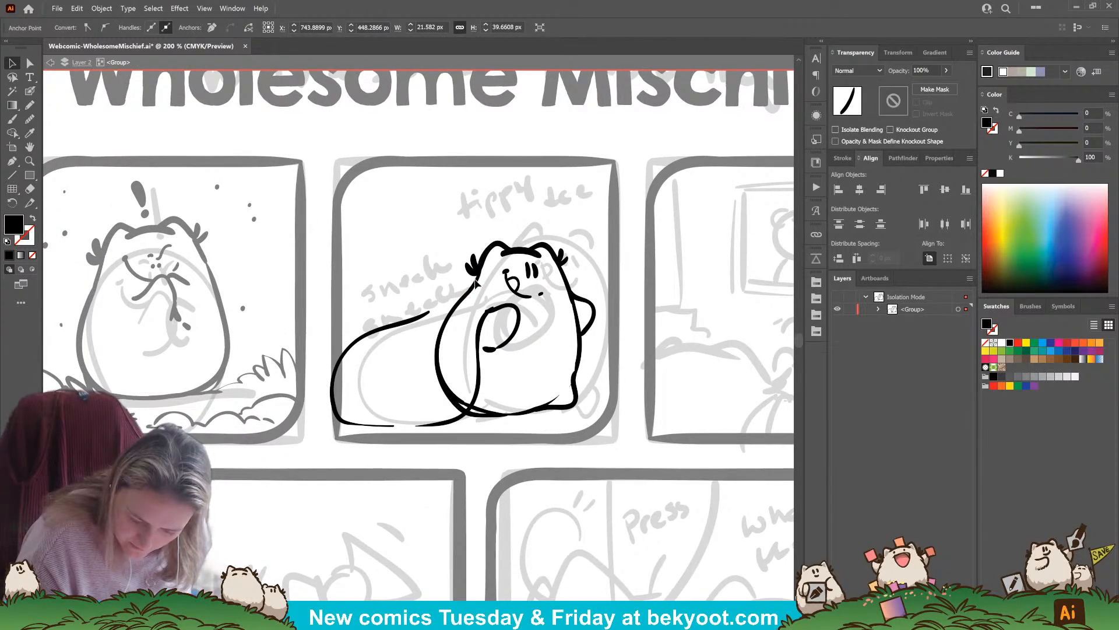
{"action": "left_click", "coordinate": [468, 277]}
Delete the hooked front arm stroke and try a narrow oval arm in its place
{"action": "left_click_drag", "start_coordinate": [495, 462], "coordinate": [550, 462]}
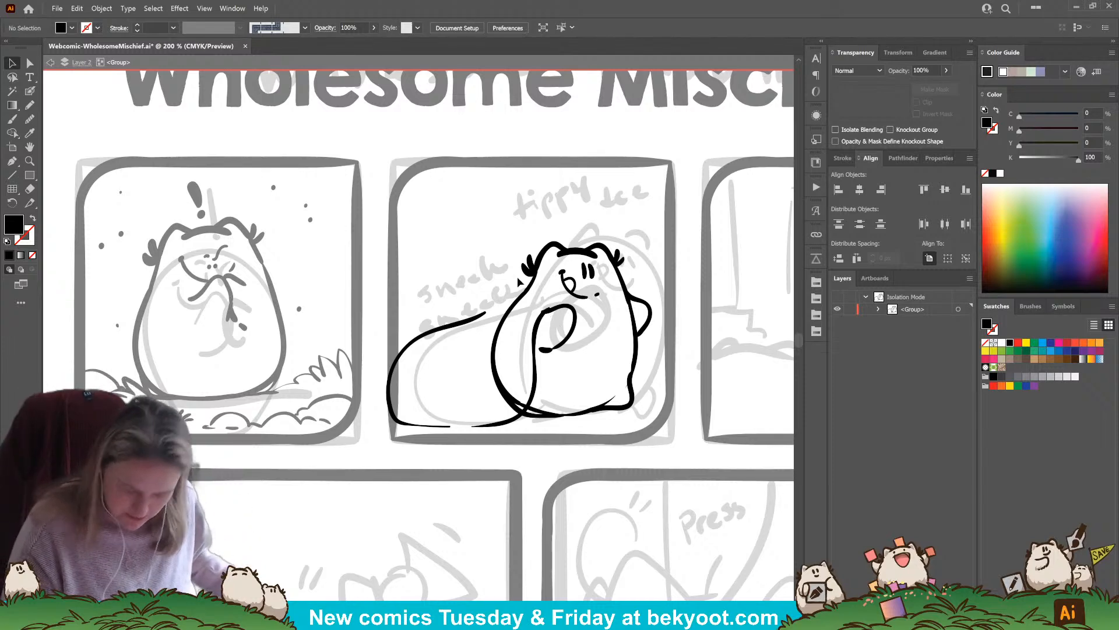
{"action": "key", "text": "shift+b"}
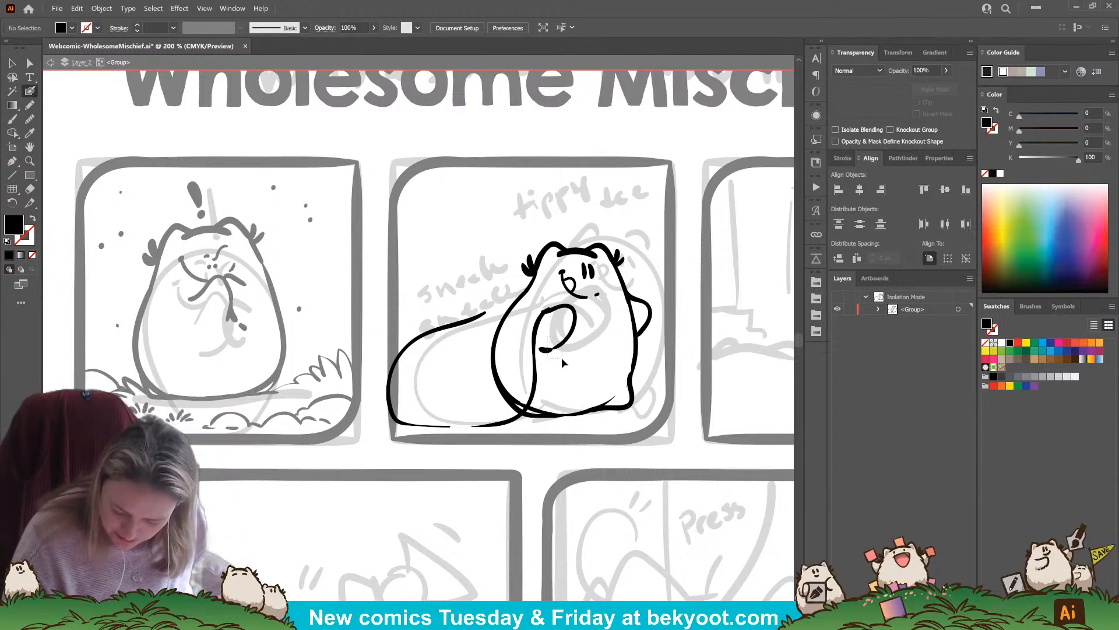
{"action": "left_click_drag", "start_coordinate": [548, 337], "coordinate": [562, 358]}
{"action": "key", "text": "Delete"}
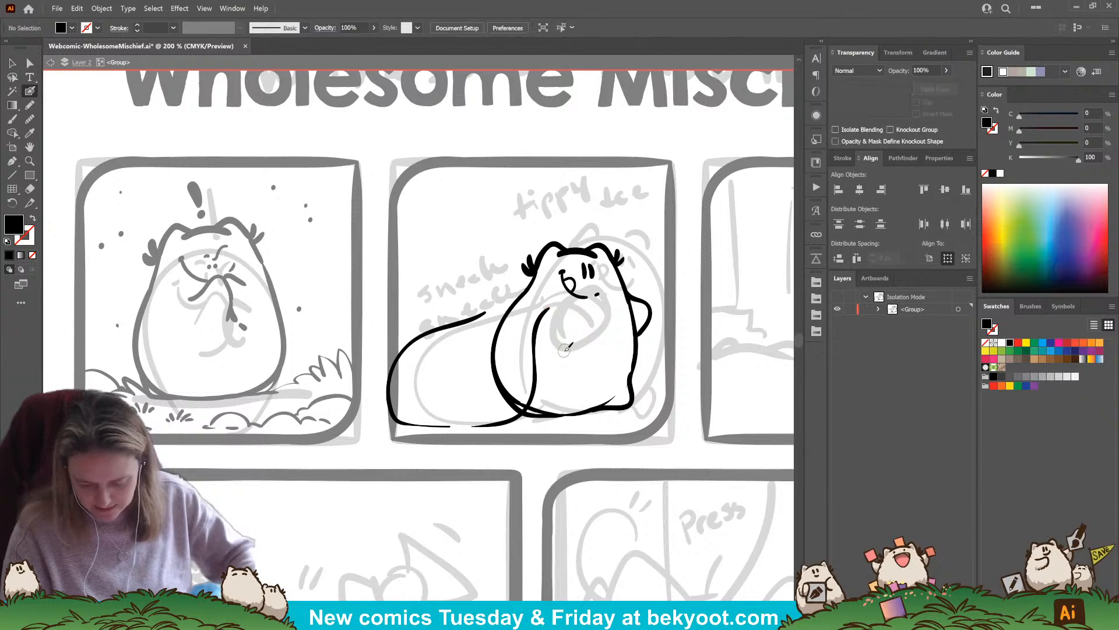
{"action": "mouse_move", "coordinate": [542, 310]}
{"action": "left_mouse_down"}
{"action": "mouse_move", "coordinate": [565, 300]}
{"action": "mouse_move", "coordinate": [569, 323]}
{"action": "mouse_move", "coordinate": [565, 311]}
{"action": "mouse_move", "coordinate": [544, 327]}
{"action": "mouse_move", "coordinate": [564, 311]}
{"action": "mouse_move", "coordinate": [564, 347]}
{"action": "left_mouse_up"}
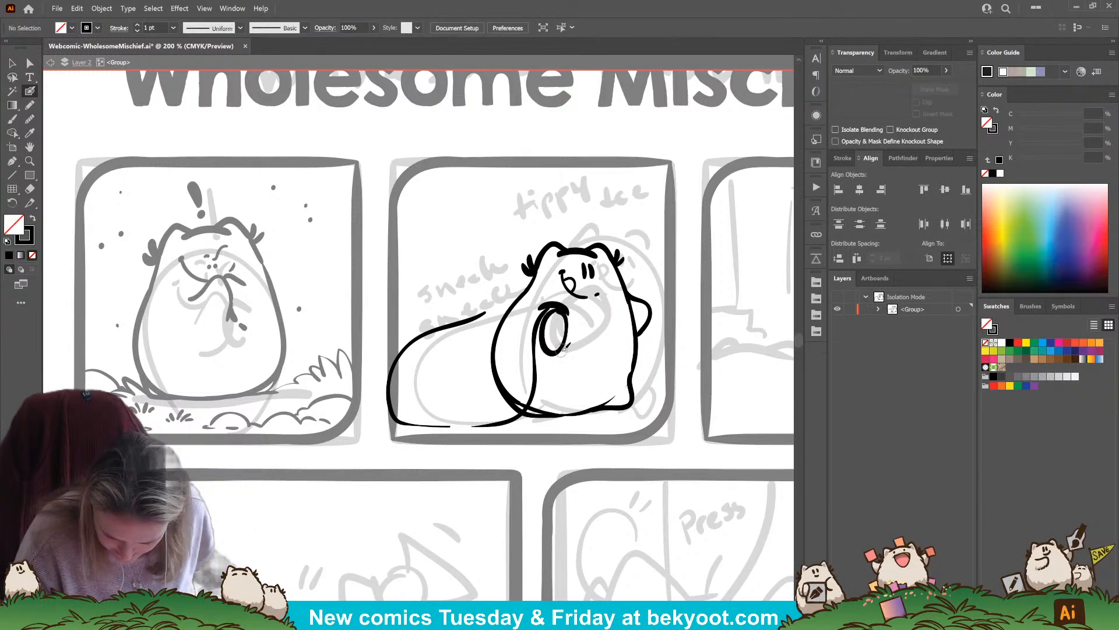
{"action": "key", "text": "ctrl+z"}
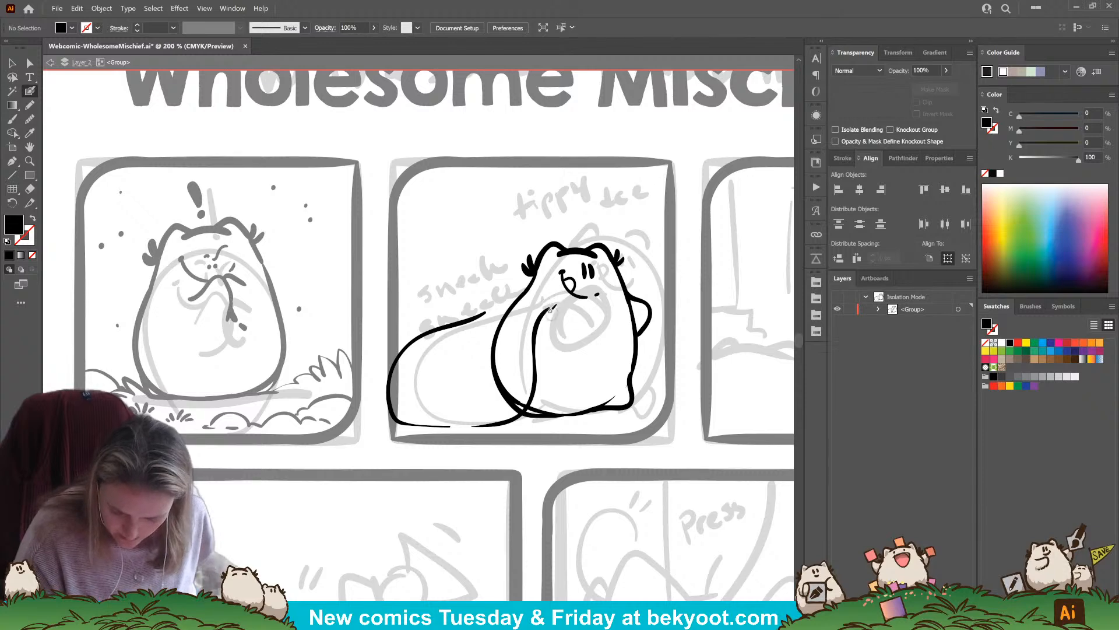
Narrow the grouped sack outline from its left side to about 221 px wide
{"action": "left_click", "coordinate": [536, 333], "text": "ctrl"}
{"action": "left_click_drag", "start_coordinate": [387, 368], "coordinate": [405, 368]}
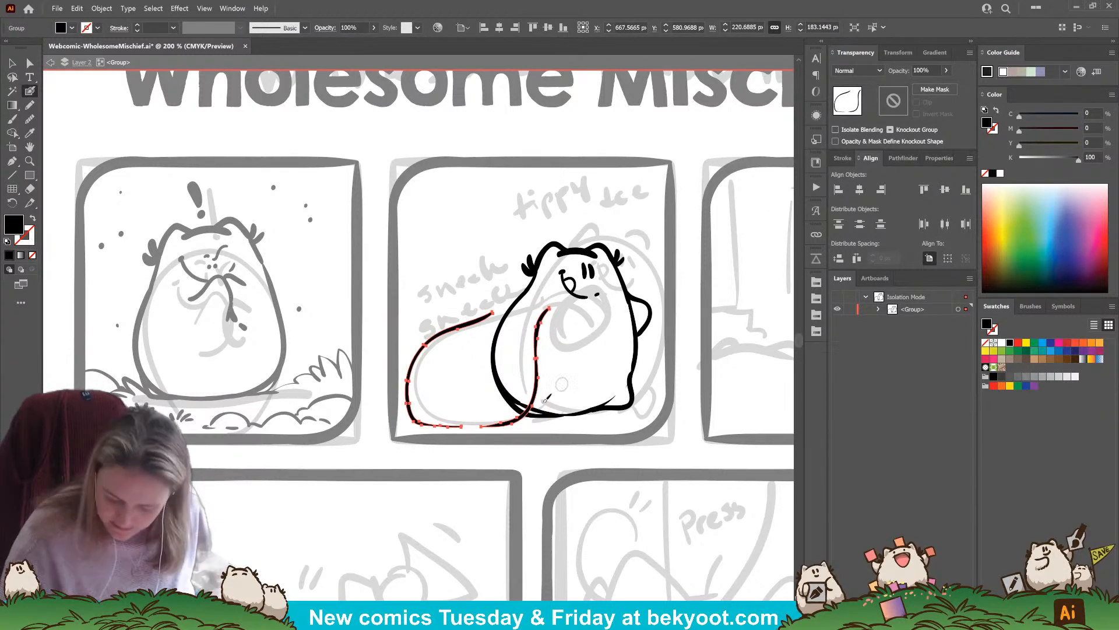
Delete the grouped sack outline in panel two and redraw the sack as a full rounded shape stretching from the character's shoulder to the ground
{"action": "key", "text": "ctrl"}
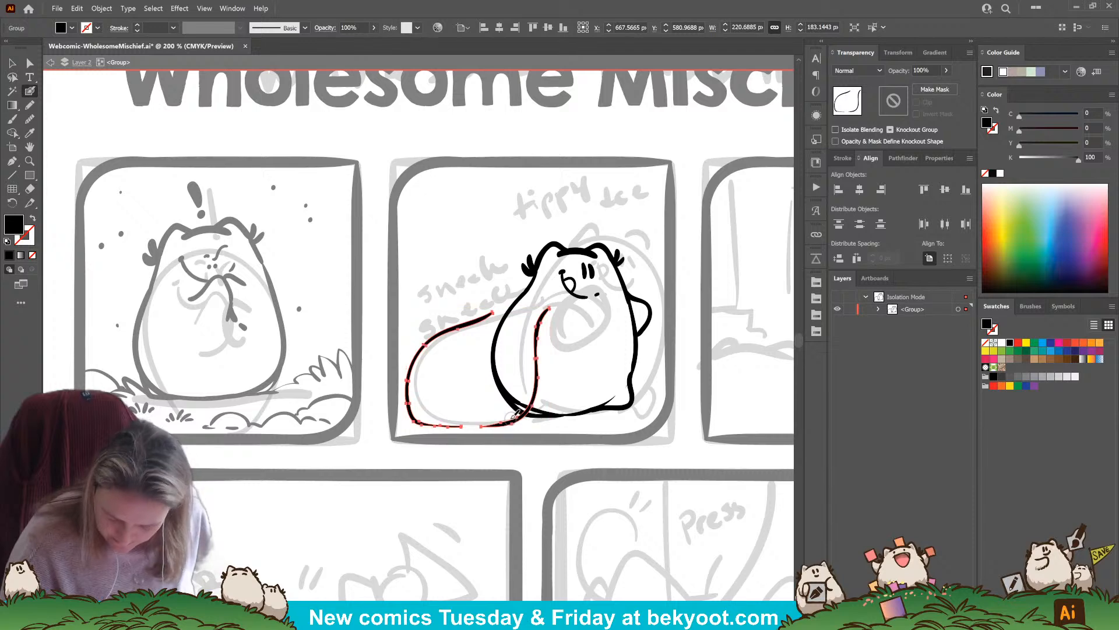
{"action": "key", "text": "Delete"}
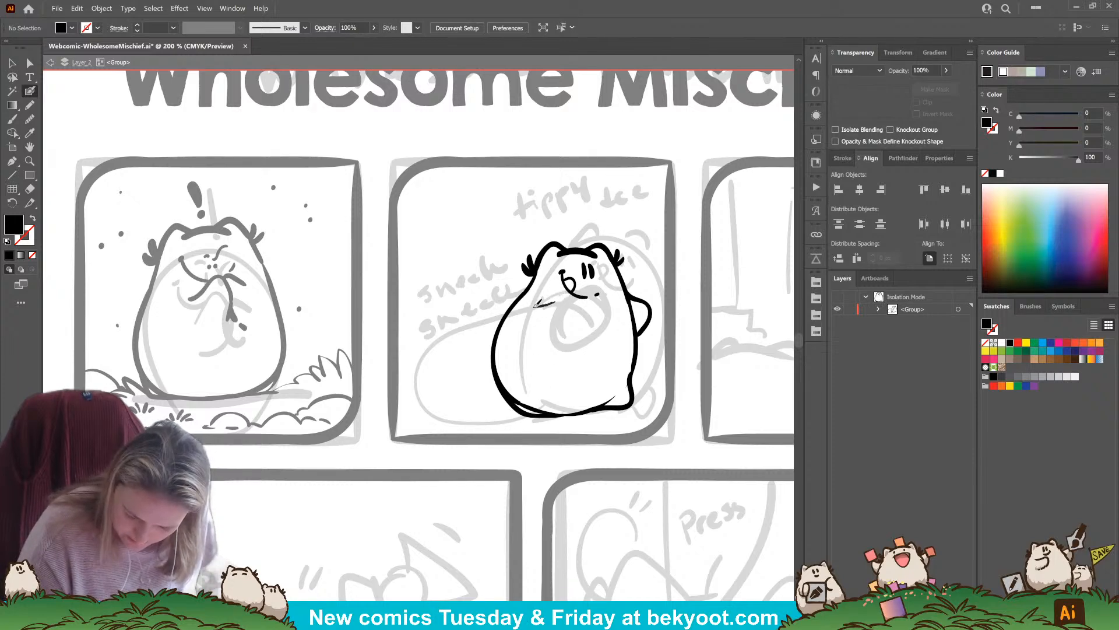
{"action": "mouse_move", "coordinate": [535, 304]}
{"action": "left_mouse_down"}
{"action": "mouse_move", "coordinate": [470, 321]}
{"action": "mouse_move", "coordinate": [416, 388]}
{"action": "left_mouse_up"}
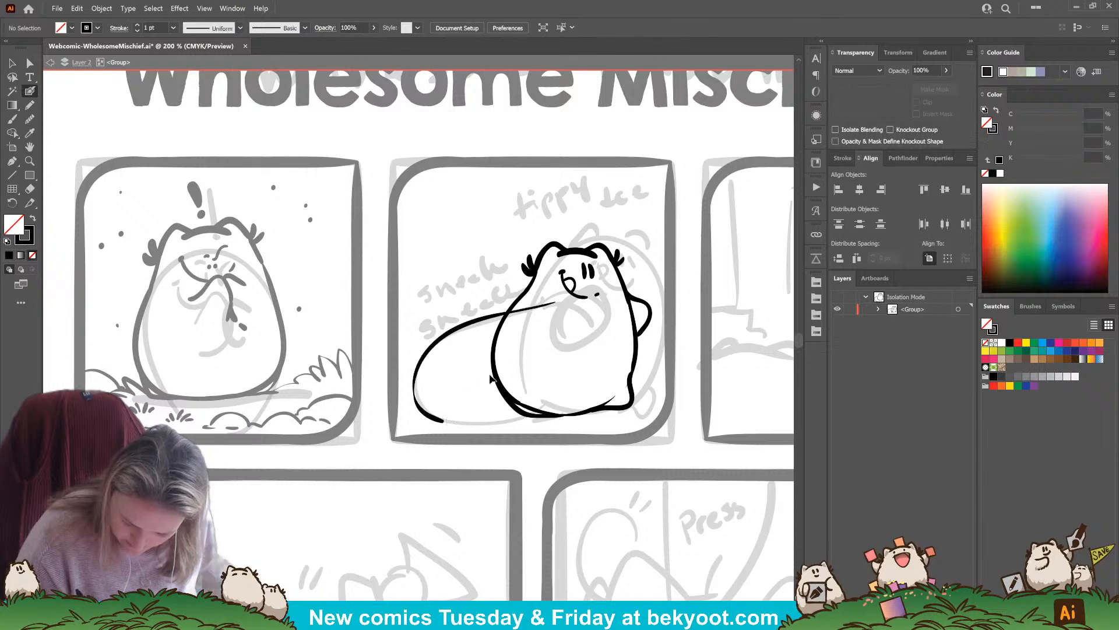
{"action": "key", "text": "ctrl+z"}
{"action": "mouse_move", "coordinate": [553, 296]}
{"action": "left_mouse_down"}
{"action": "mouse_move", "coordinate": [469, 327]}
{"action": "mouse_move", "coordinate": [415, 370]}
{"action": "mouse_move", "coordinate": [421, 414]}
{"action": "mouse_move", "coordinate": [511, 414]}
{"action": "mouse_move", "coordinate": [539, 327]}
{"action": "mouse_move", "coordinate": [559, 301]}
{"action": "left_mouse_up"}
{"action": "key", "text": "shift+x"}
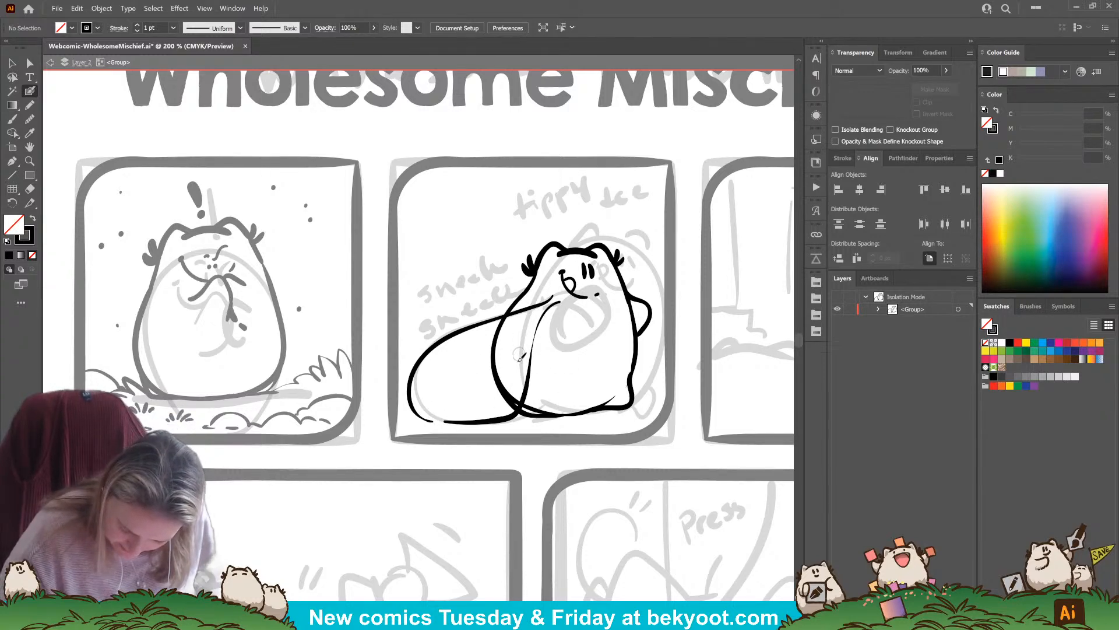
Ink the sack's gathered neck with overlapping curved strokes running over the character's shoulder below the face
{"action": "left_click_drag", "start_coordinate": [520, 322], "coordinate": [528, 316]}
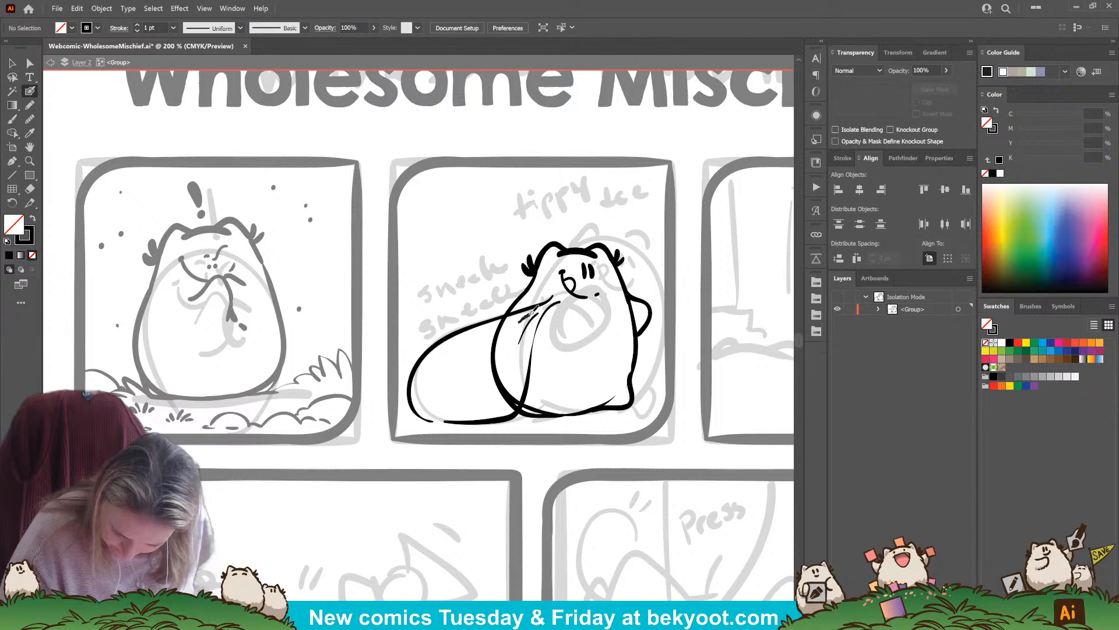
{"action": "key", "text": "ctrl+z"}
{"action": "key", "text": "ctrl+z"}
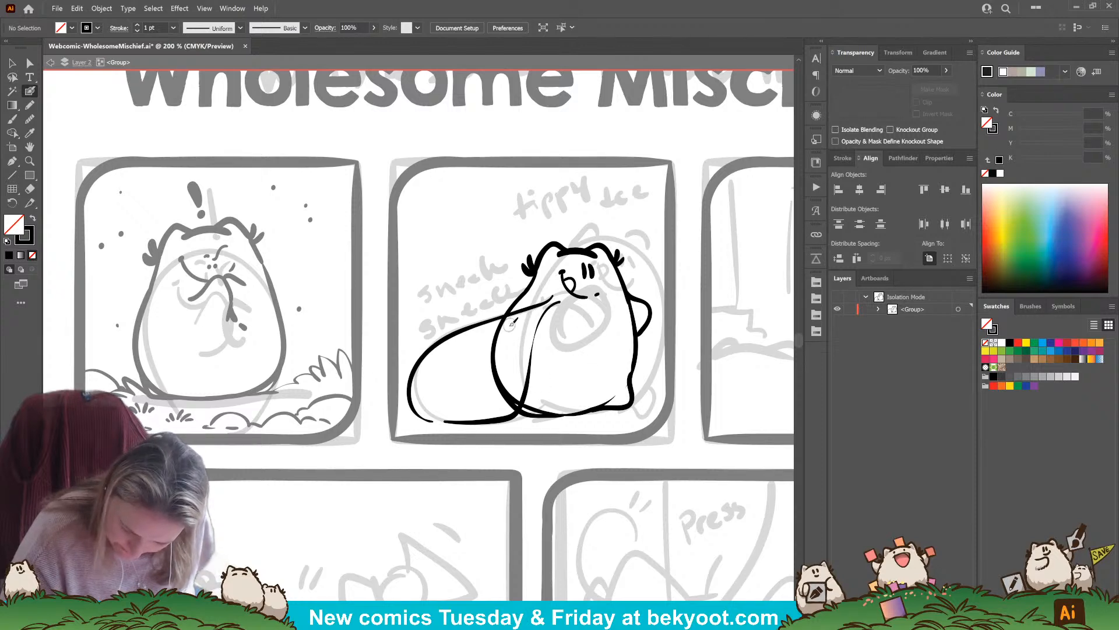
{"action": "left_click_drag", "start_coordinate": [535, 305], "coordinate": [553, 299]}
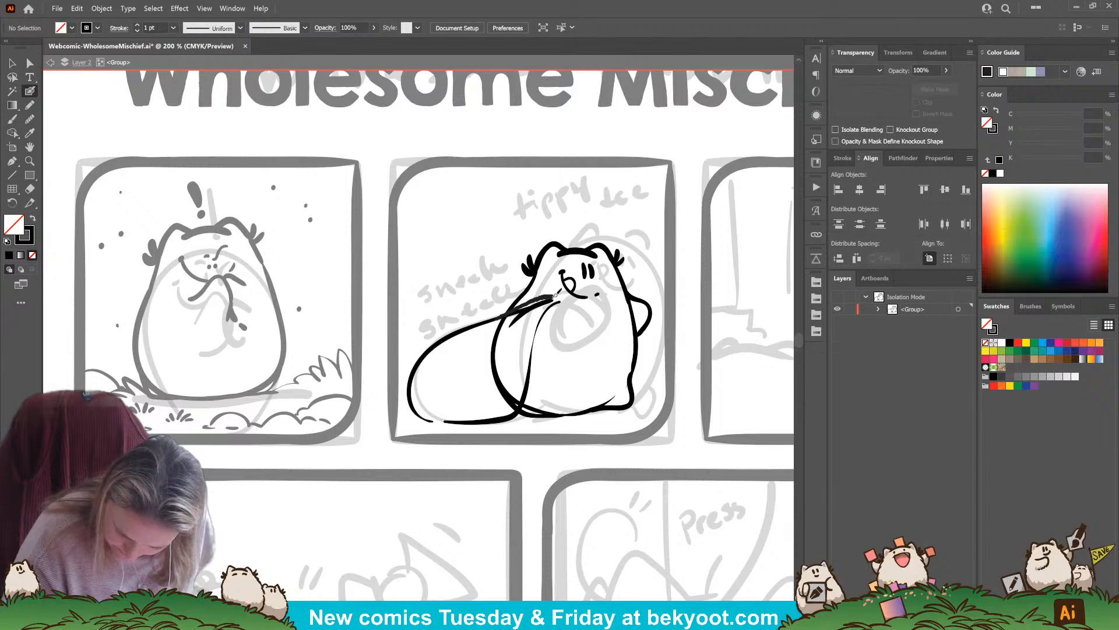
{"action": "left_click_drag", "start_coordinate": [565, 302], "coordinate": [501, 319]}
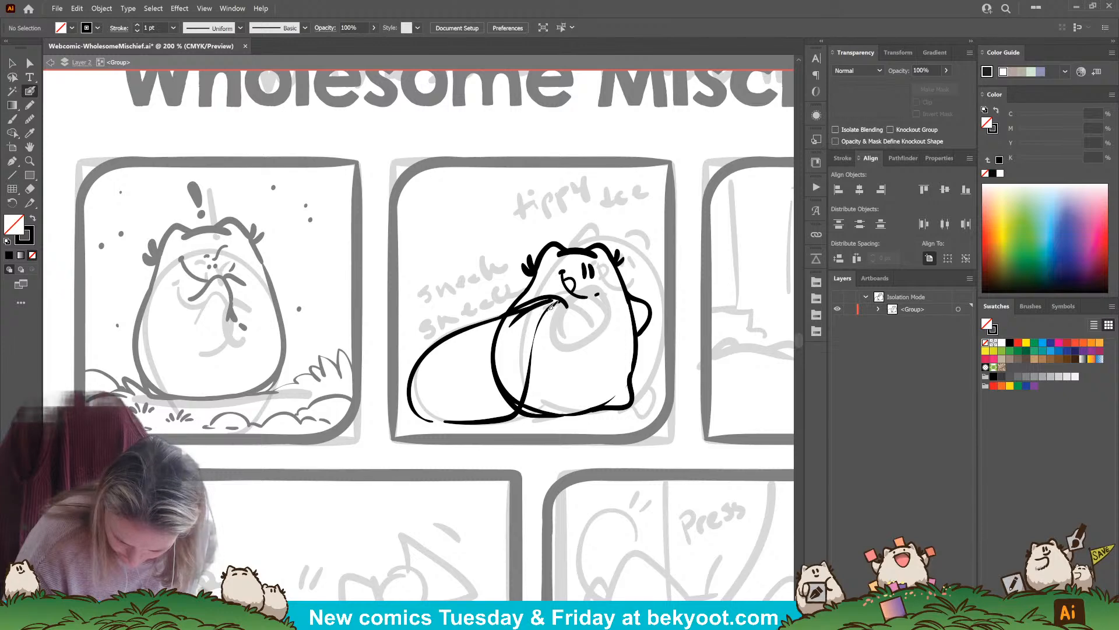
Draw the teardrop-shaped sack end hanging in front of the body and smooth its join with the neck stroke
{"action": "mouse_move", "coordinate": [578, 307]}
{"action": "left_mouse_down"}
{"action": "mouse_move", "coordinate": [559, 341]}
{"action": "mouse_move", "coordinate": [528, 345]}
{"action": "mouse_move", "coordinate": [570, 335]}
{"action": "mouse_move", "coordinate": [563, 386]}
{"action": "left_mouse_up"}
{"action": "key", "text": "ctrl+z"}
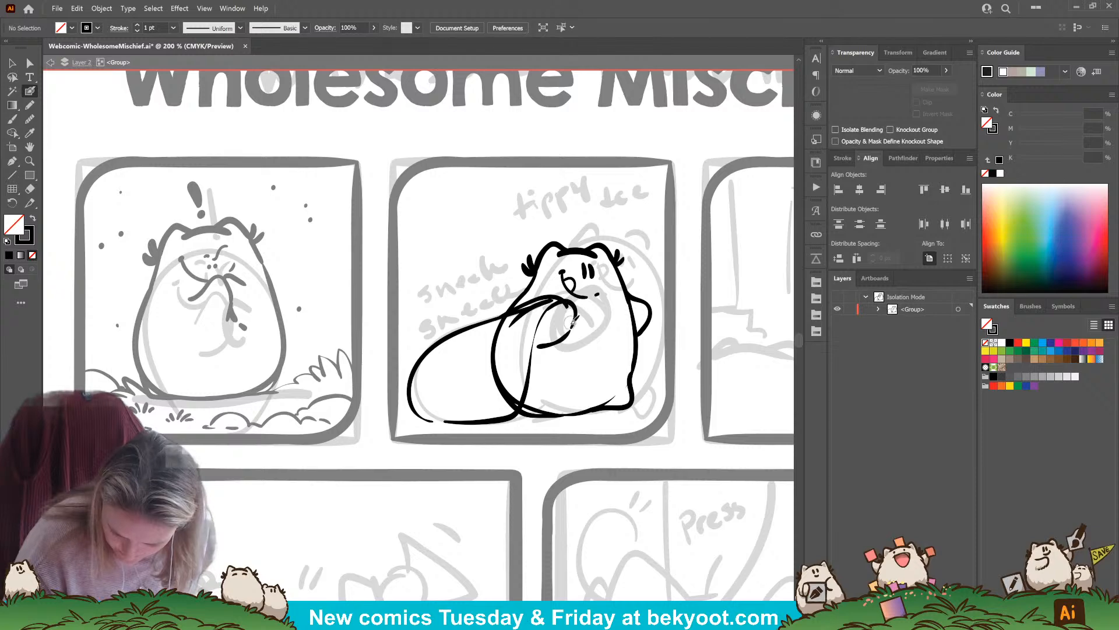
{"action": "mouse_move", "coordinate": [567, 376]}
{"action": "left_mouse_down"}
{"action": "mouse_move", "coordinate": [539, 372]}
{"action": "mouse_move", "coordinate": [569, 333]}
{"action": "mouse_move", "coordinate": [558, 369]}
{"action": "mouse_move", "coordinate": [567, 373]}
{"action": "mouse_move", "coordinate": [565, 364]}
{"action": "left_mouse_up"}
{"action": "key", "text": "ctrl+z"}
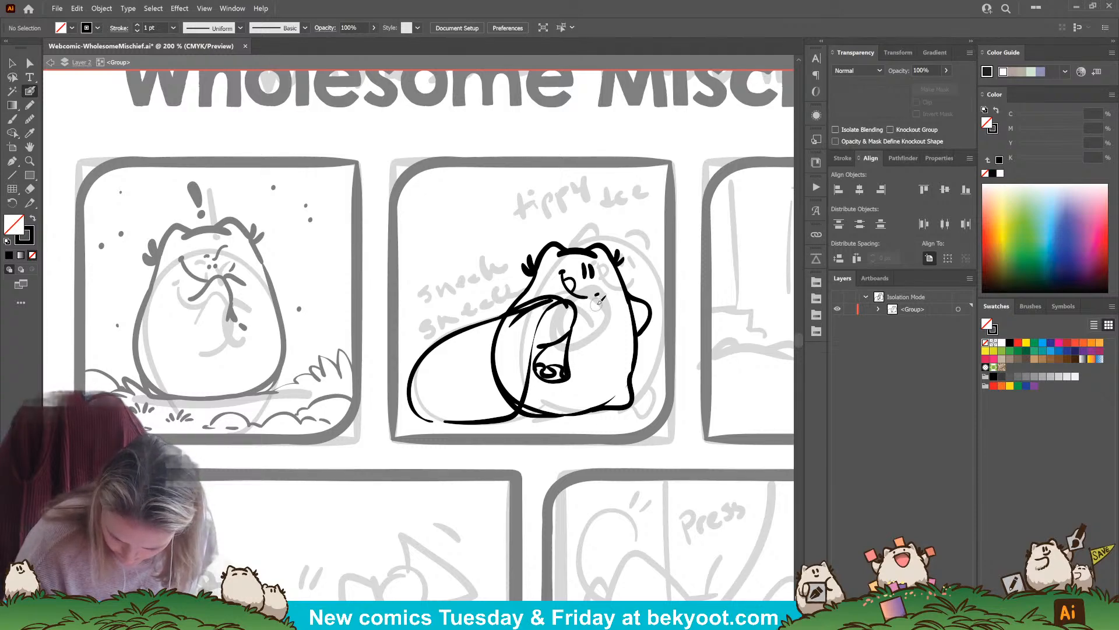
{"action": "key", "text": "ctrl+z"}
{"action": "key", "text": "ctrl+z"}
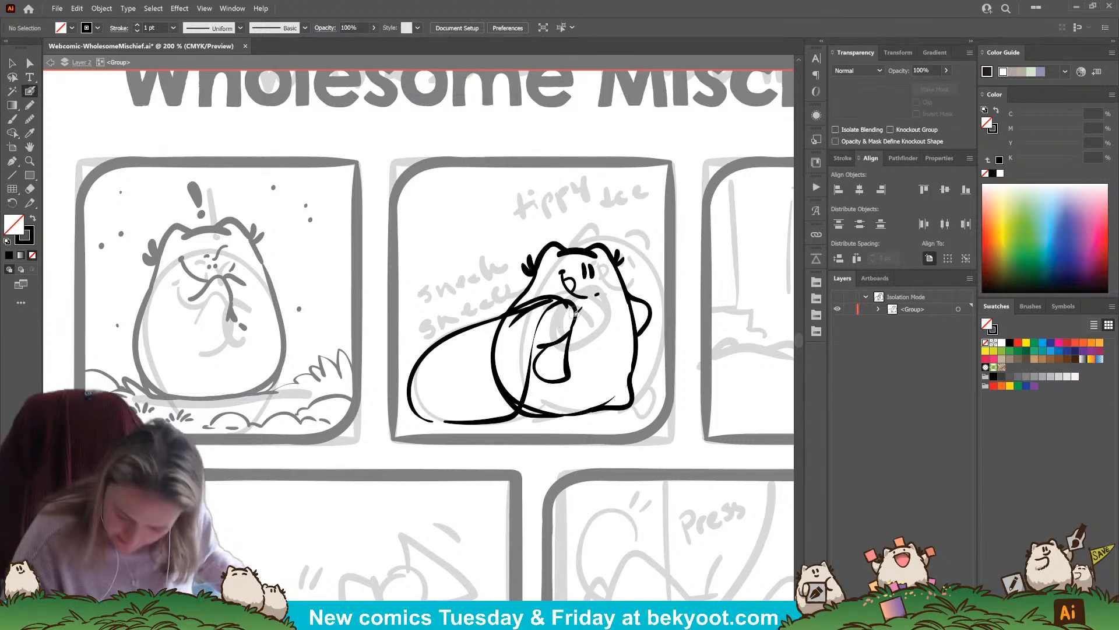
{"action": "left_click", "coordinate": [566, 314], "text": "ctrl"}
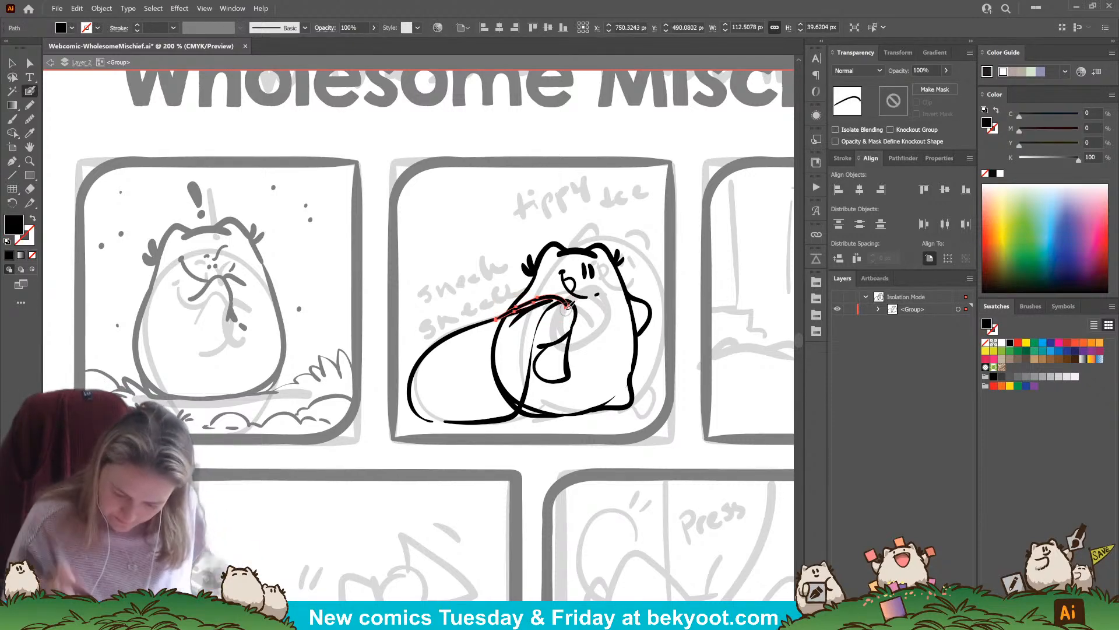
{"action": "mouse_move", "coordinate": [565, 307]}
{"action": "left_mouse_down"}
{"action": "mouse_move", "coordinate": [558, 314]}
{"action": "mouse_move", "coordinate": [548, 299]}
{"action": "left_mouse_up"}
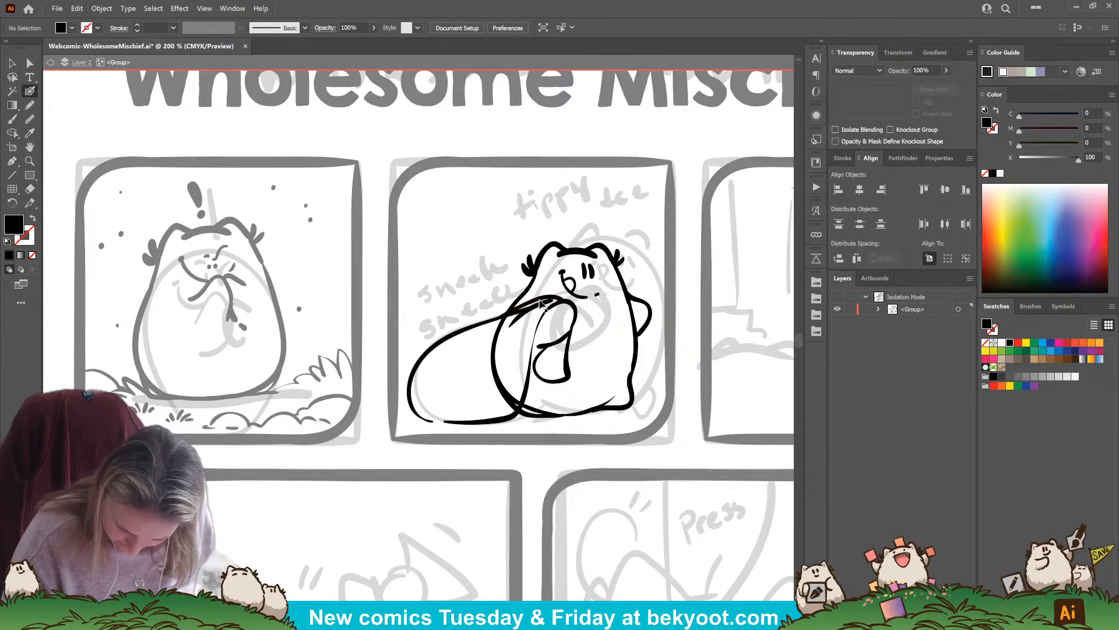
{"action": "left_click_drag", "start_coordinate": [464, 353], "coordinate": [484, 334]}
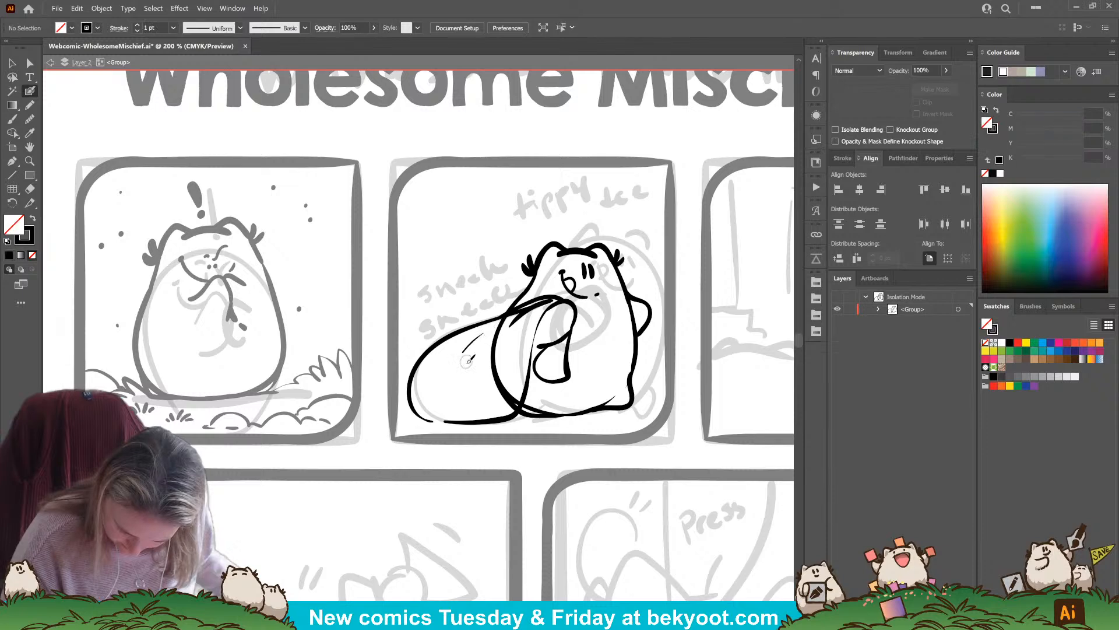
{"action": "key", "text": "ctrl+z"}
{"action": "left_click_drag", "start_coordinate": [471, 418], "coordinate": [507, 378]}
{"action": "key", "text": "ctrl+z"}
{"action": "left_click_drag", "start_coordinate": [477, 420], "coordinate": [506, 382]}
{"action": "key", "text": "ctrl+z"}
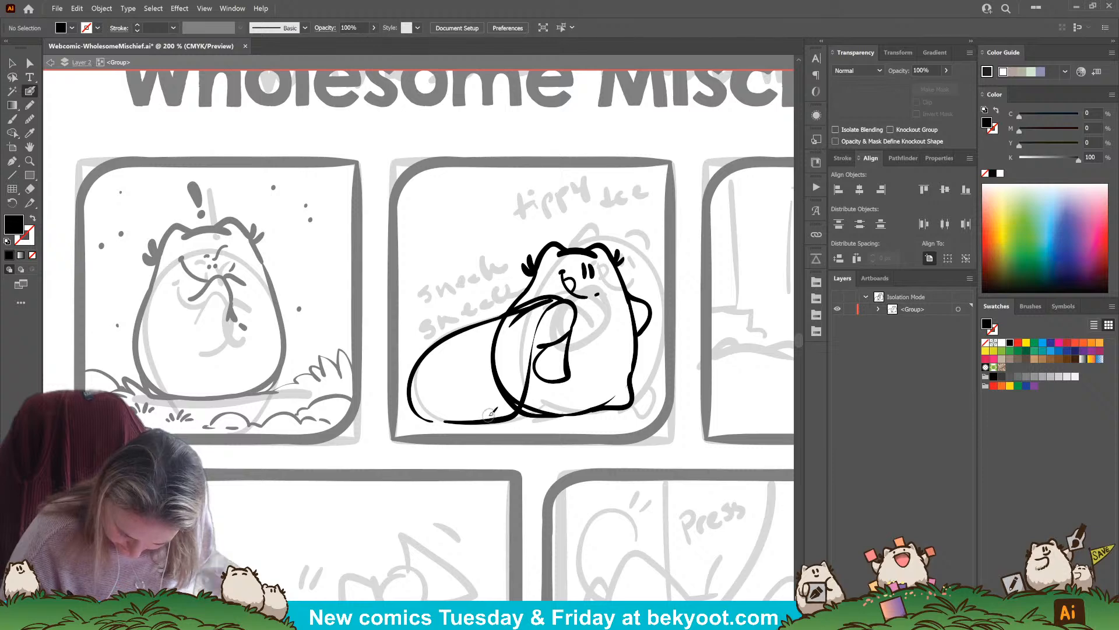
{"action": "mouse_move", "coordinate": [457, 421]}
{"action": "left_mouse_down"}
{"action": "mouse_move", "coordinate": [430, 411]}
{"action": "mouse_move", "coordinate": [441, 366]}
{"action": "mouse_move", "coordinate": [427, 411]}
{"action": "mouse_move", "coordinate": [437, 421]}
{"action": "left_mouse_up"}
{"action": "key", "text": "ctrl+z"}
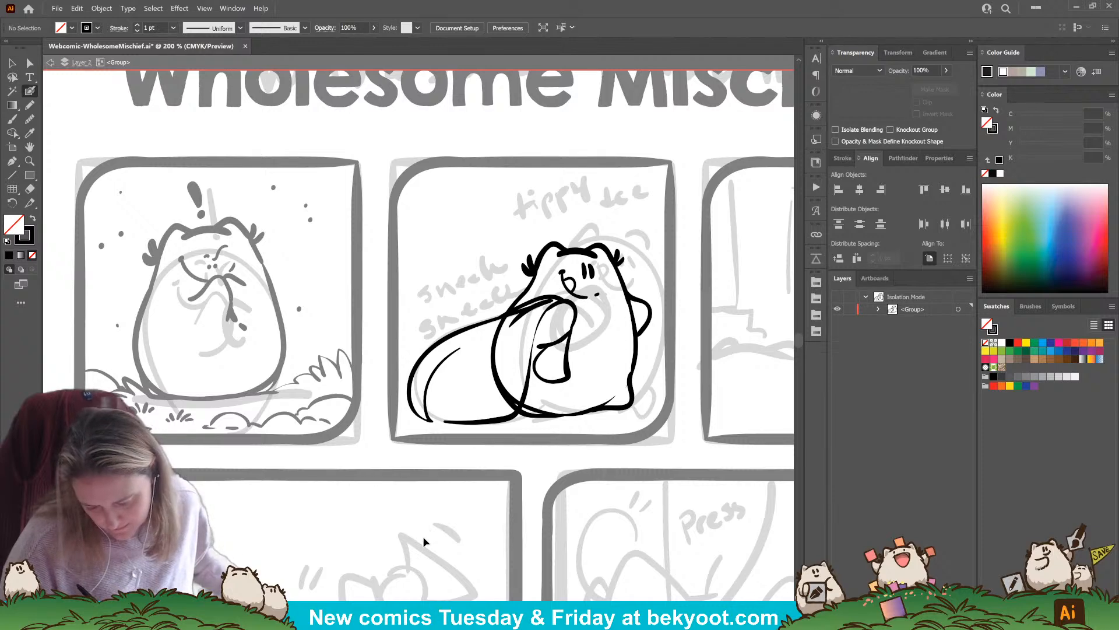
{"action": "key", "text": "ctrl+z"}
Ink curved crease strokes fanning down the sack from its gathered neck
{"action": "left_click_drag", "start_coordinate": [559, 300], "coordinate": [523, 348]}
{"action": "key", "text": "ctrl+z"}
{"action": "left_click_drag", "start_coordinate": [559, 300], "coordinate": [512, 355]}
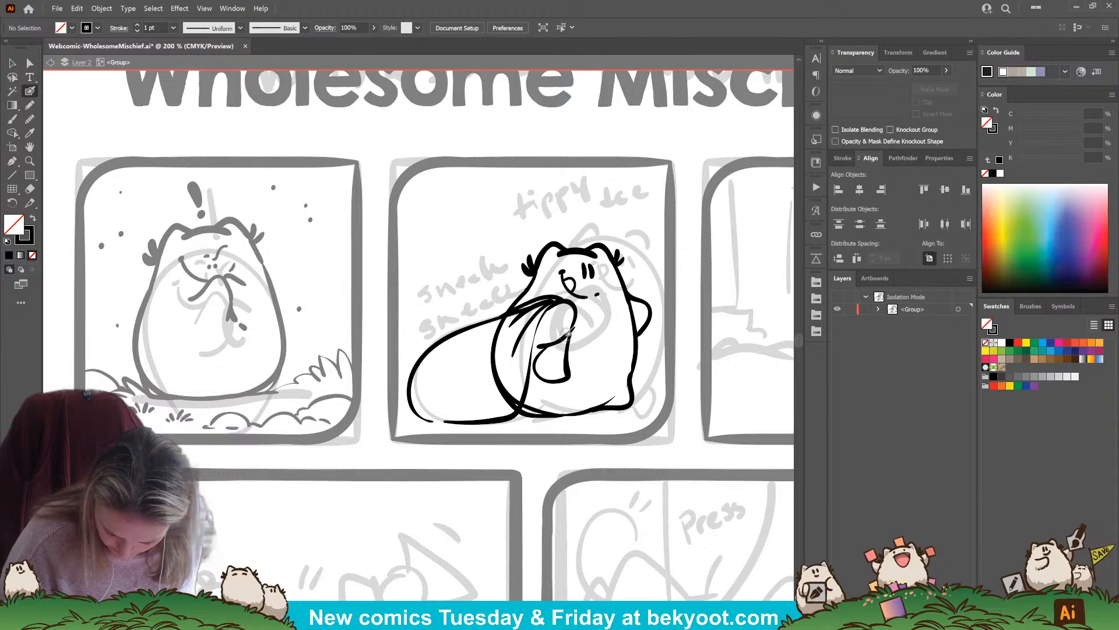
Ink swirling fold details inside the teardrop-shaped sack end in front of the body
{"action": "mouse_move", "coordinate": [561, 371]}
{"action": "left_mouse_down"}
{"action": "mouse_move", "coordinate": [567, 378]}
{"action": "mouse_move", "coordinate": [542, 374]}
{"action": "left_mouse_up"}
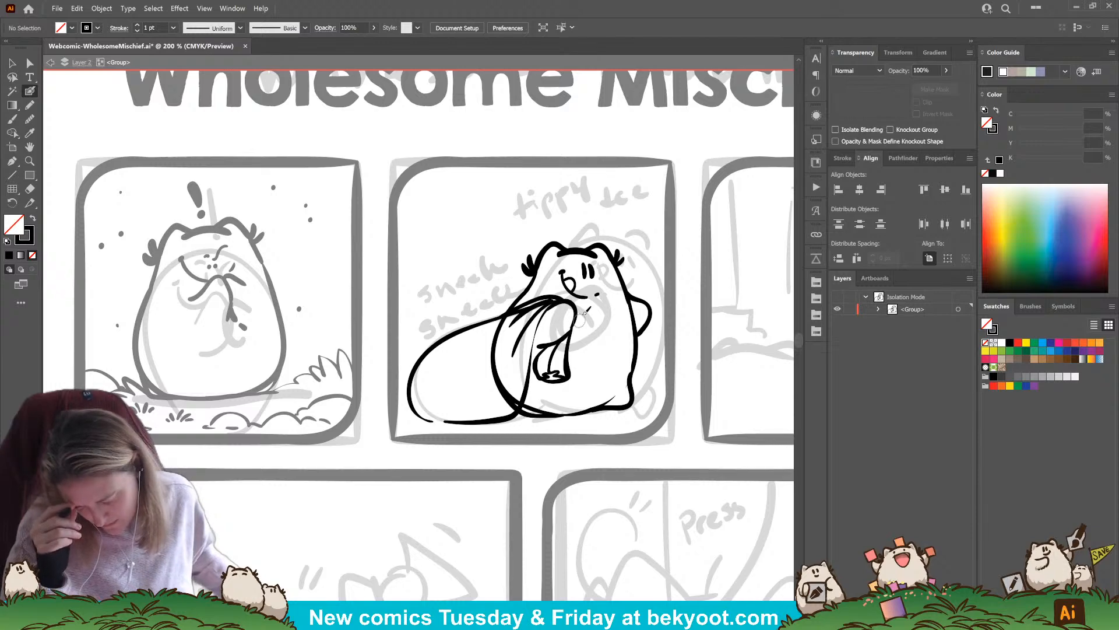
{"action": "key", "text": "ctrl+z"}
{"action": "key", "text": "ctrl+z"}
{"action": "key", "text": "ctrl+z"}
{"action": "key", "text": "ctrl+z"}
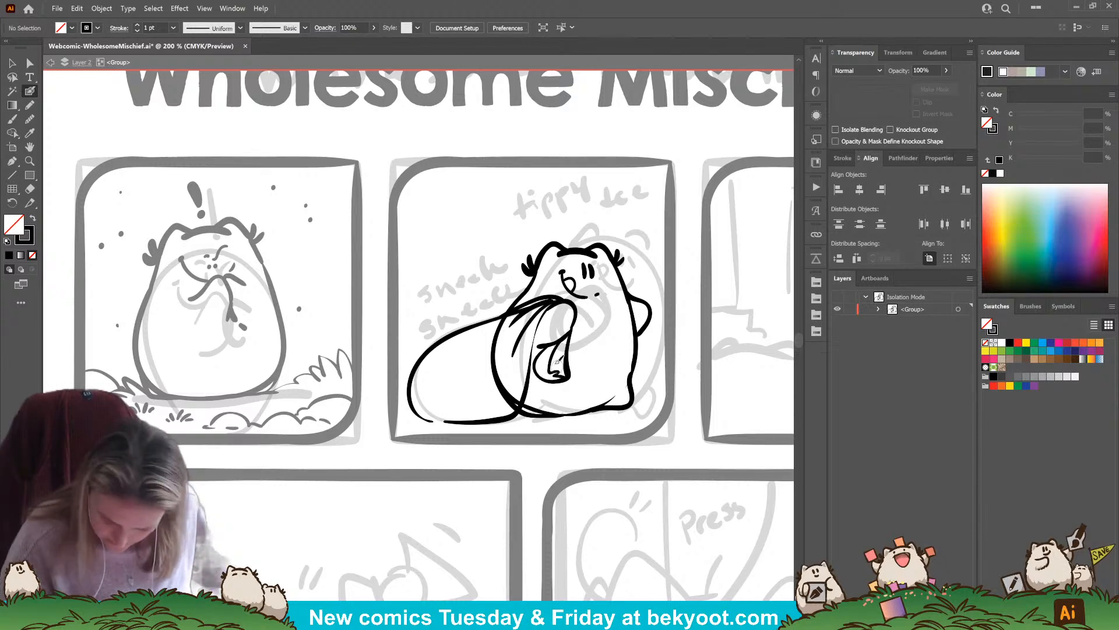
{"action": "left_click", "coordinate": [541, 357], "text": "ctrl"}
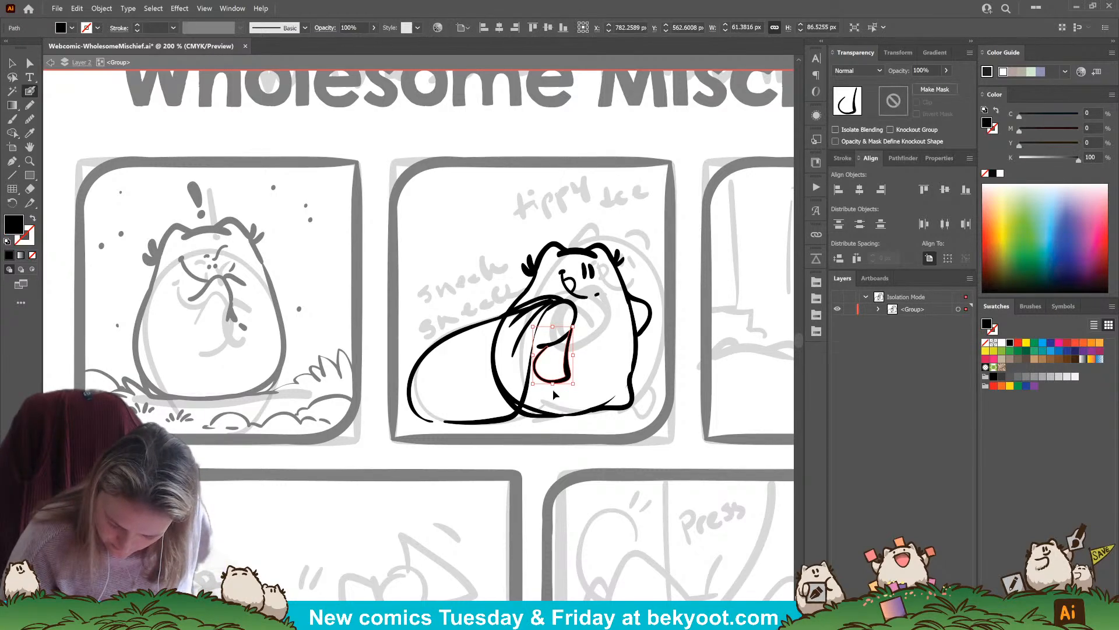
{"action": "left_click", "coordinate": [594, 351], "text": "ctrl"}
{"action": "mouse_move", "coordinate": [571, 375]}
{"action": "left_mouse_down"}
{"action": "mouse_move", "coordinate": [535, 363]}
{"action": "mouse_move", "coordinate": [572, 366]}
{"action": "mouse_move", "coordinate": [545, 351]}
{"action": "mouse_move", "coordinate": [555, 336]}
{"action": "mouse_move", "coordinate": [567, 360]}
{"action": "mouse_move", "coordinate": [552, 326]}
{"action": "mouse_move", "coordinate": [564, 363]}
{"action": "left_mouse_up"}
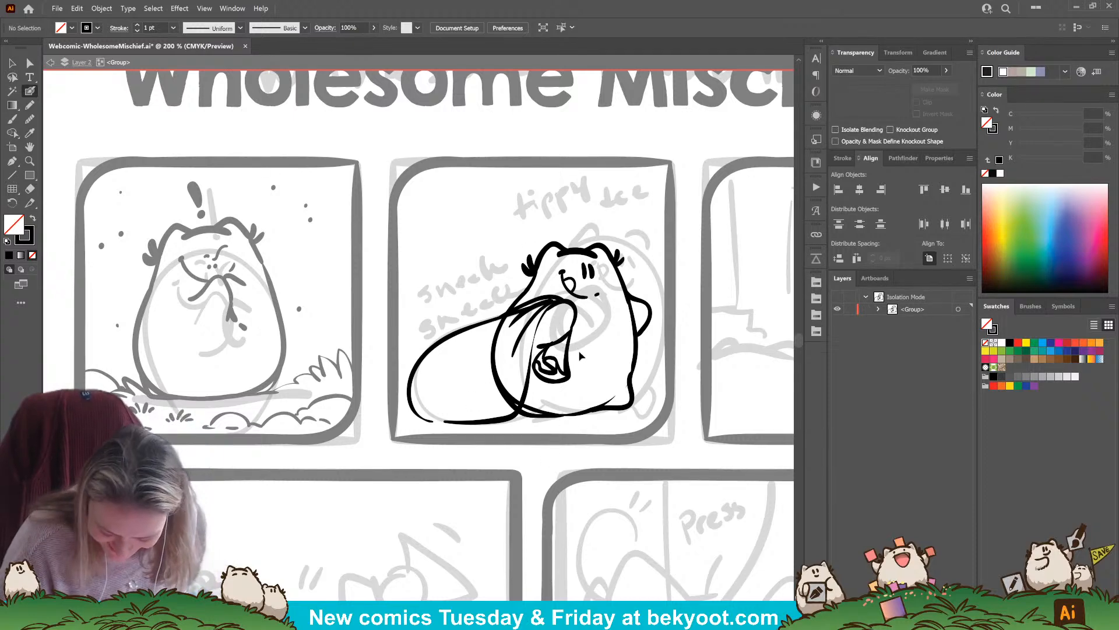
{"action": "left_click", "coordinate": [540, 353], "text": "ctrl"}
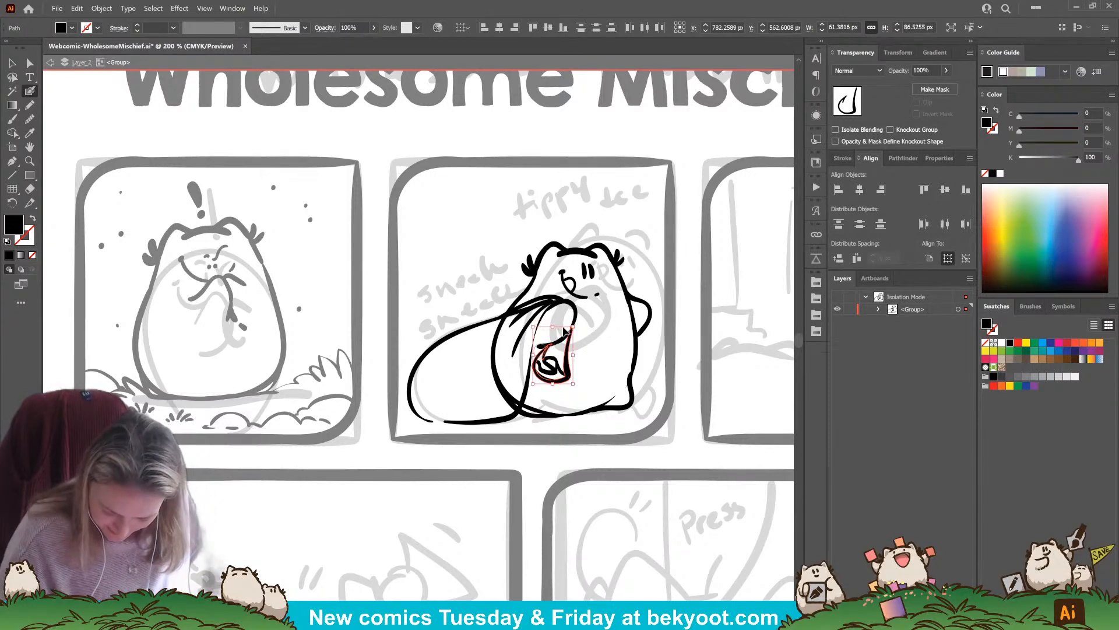
{"action": "left_click", "coordinate": [602, 371], "text": "ctrl"}
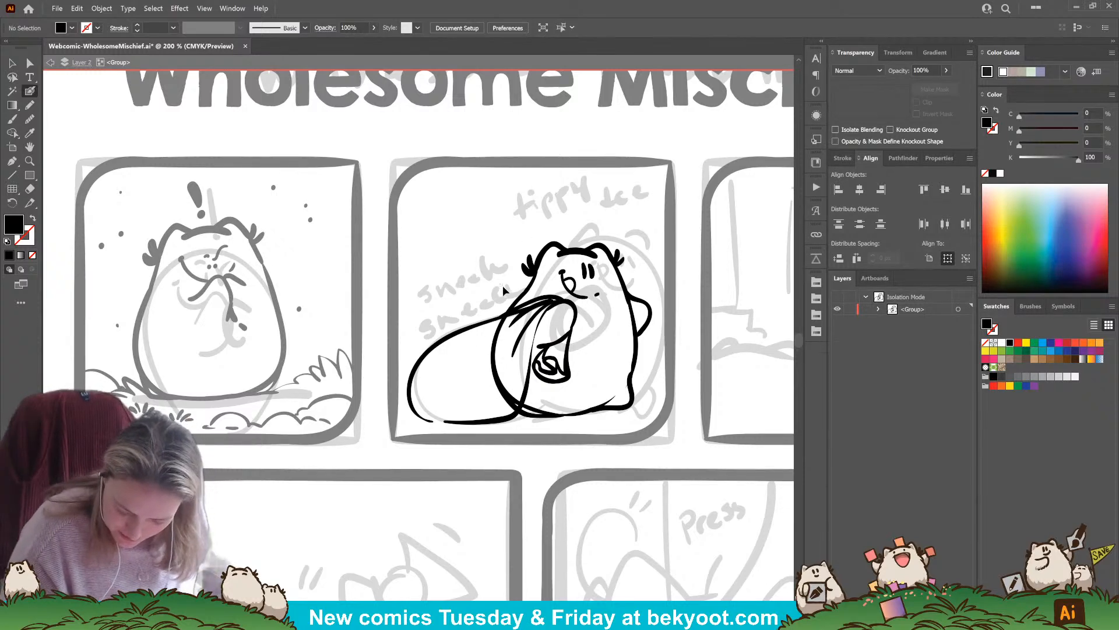
Erase the parts of the body's left outline strokes that run across the sack
{"action": "left_click", "coordinate": [530, 289]}
{"action": "key", "text": "ctrl"}
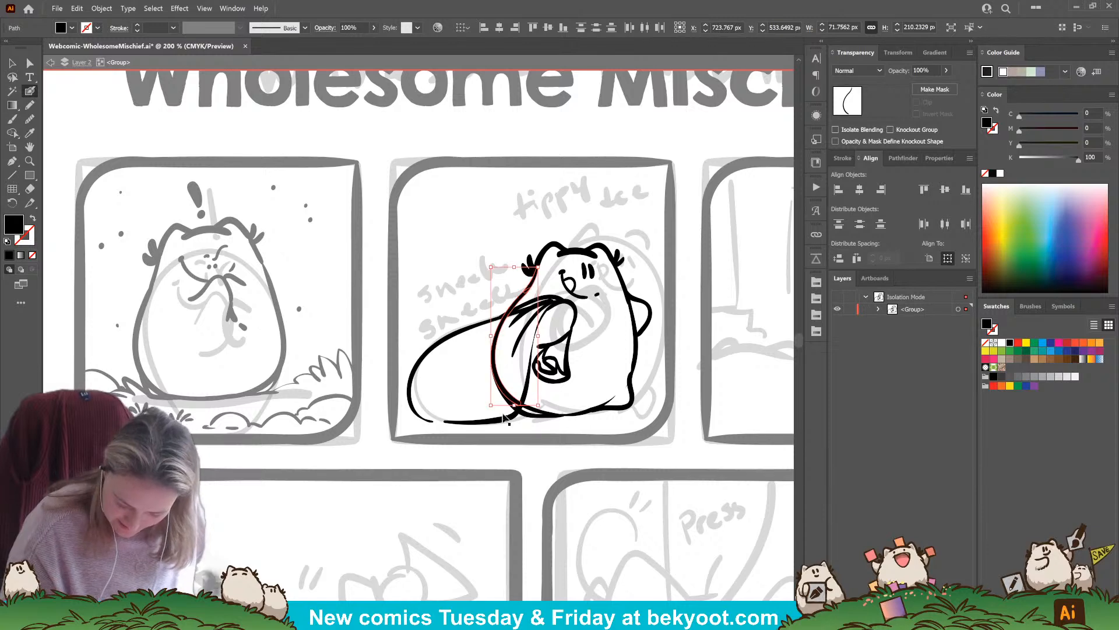
{"action": "left_click", "coordinate": [506, 401], "text": "ctrl+shift"}
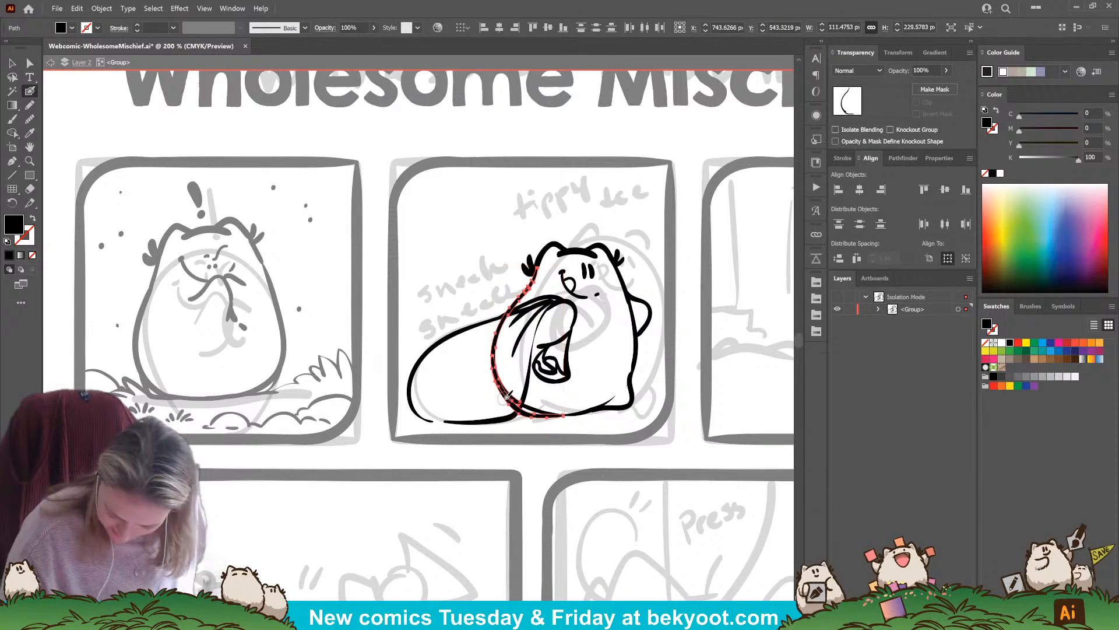
{"action": "key", "text": "ctrl"}
{"action": "left_click", "coordinate": [531, 411], "text": "ctrl+shift"}
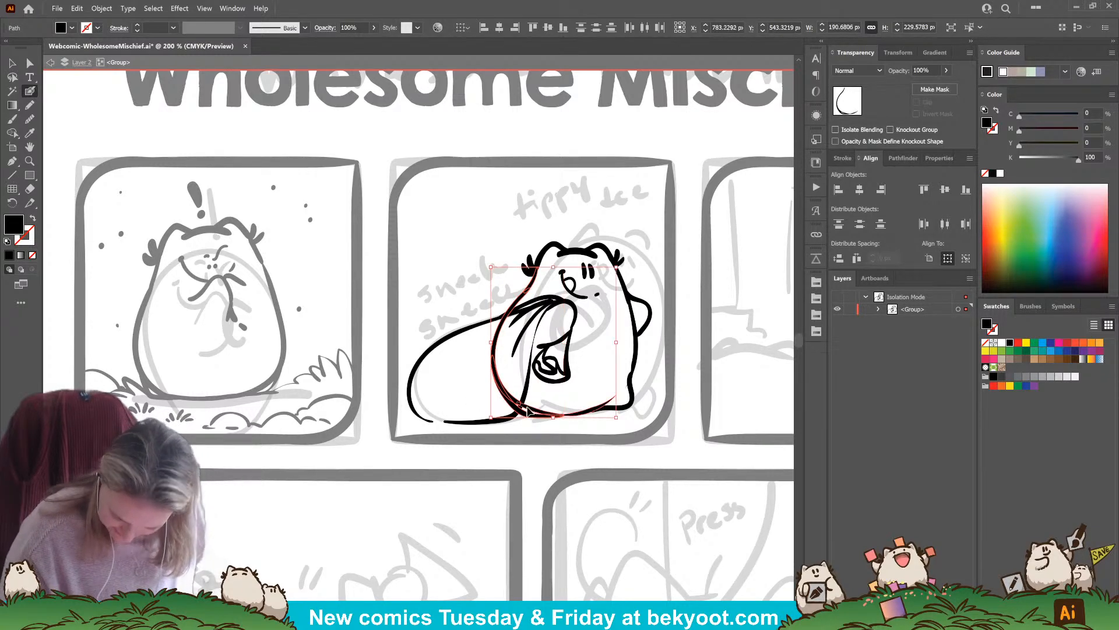
{"action": "mouse_move", "coordinate": [498, 332]}
{"action": "left_mouse_down"}
{"action": "mouse_move", "coordinate": [518, 313]}
{"action": "mouse_move", "coordinate": [494, 377]}
{"action": "mouse_move", "coordinate": [513, 372]}
{"action": "mouse_move", "coordinate": [517, 408]}
{"action": "left_mouse_up"}
{"action": "key", "text": "ctrl+shift+a"}
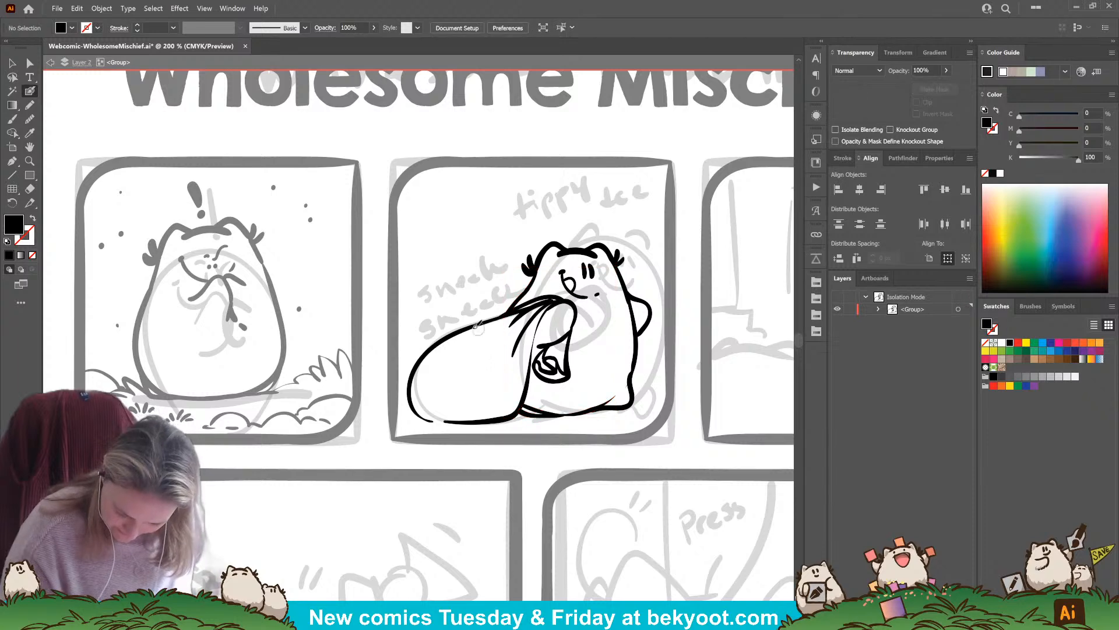
Trim the upper end of the sack outline where it overlaps the gathered neck strokes
{"action": "left_click", "coordinate": [480, 325], "text": "ctrl"}
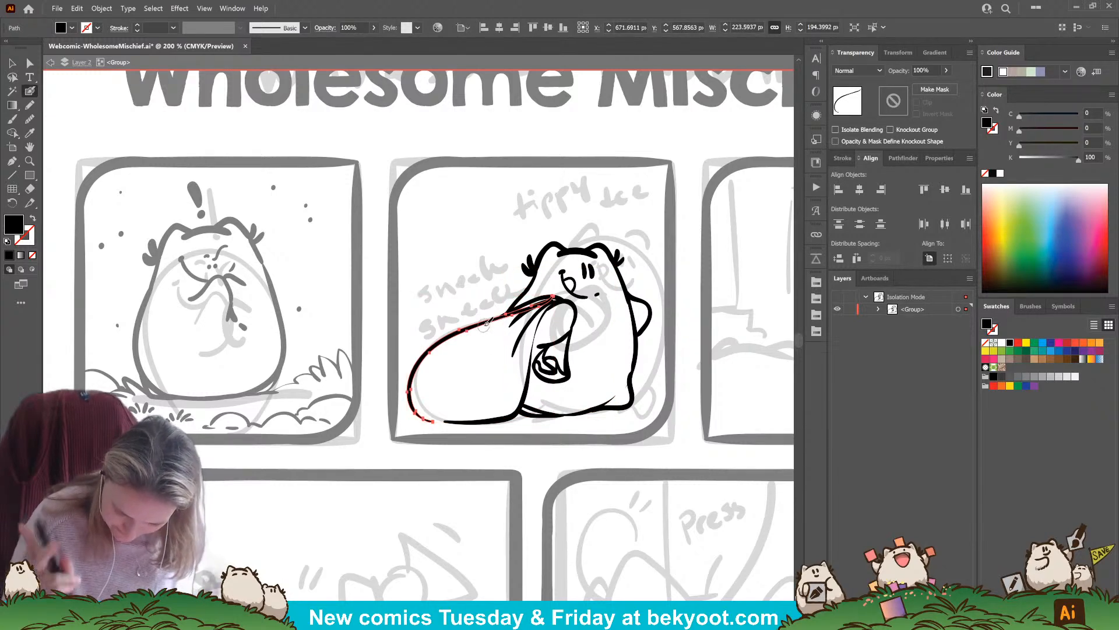
{"action": "left_click_drag", "start_coordinate": [554, 300], "coordinate": [512, 317]}
{"action": "left_click", "coordinate": [453, 395], "text": "ctrl"}
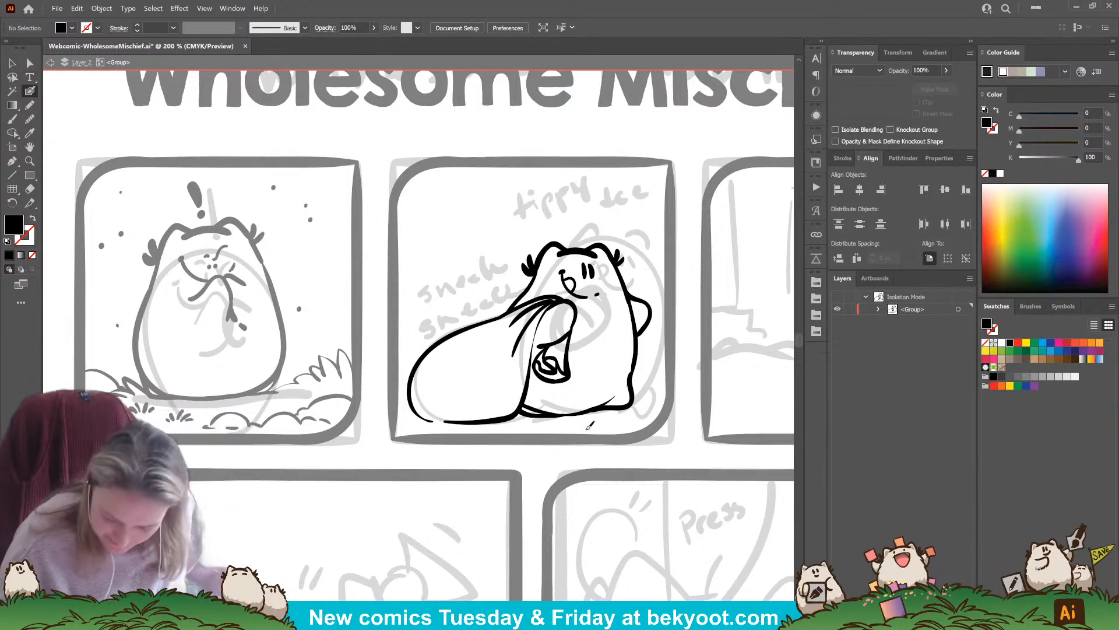
Ink a ground line beneath the sack and character, with a grass tuft and small dots at the panel's left edge
{"action": "key", "text": "shift+x"}
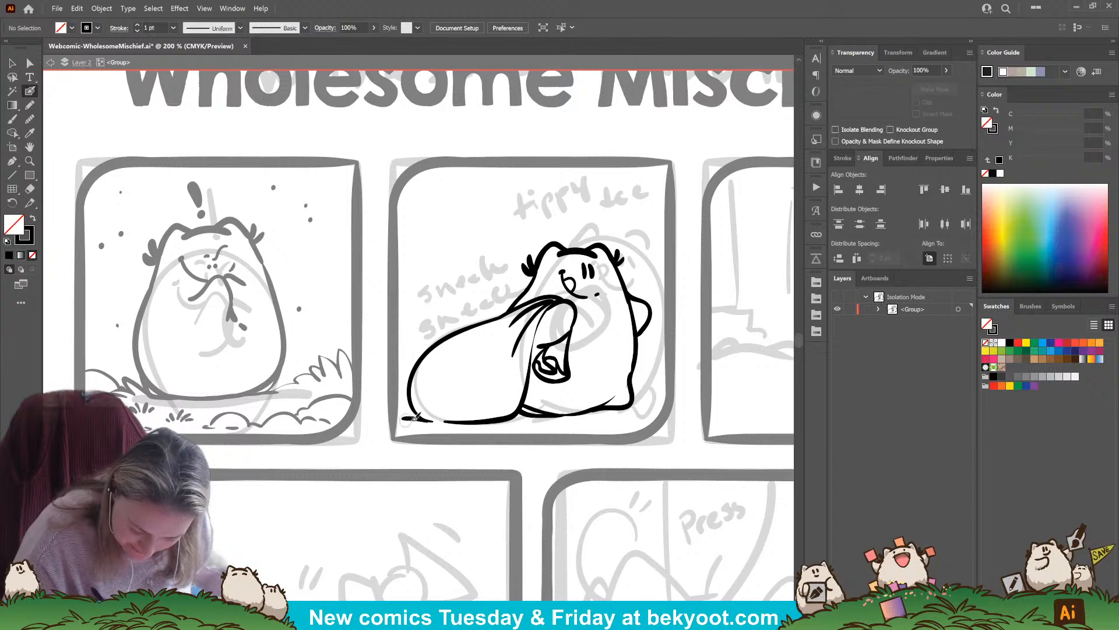
{"action": "left_click_drag", "start_coordinate": [415, 418], "coordinate": [592, 417]}
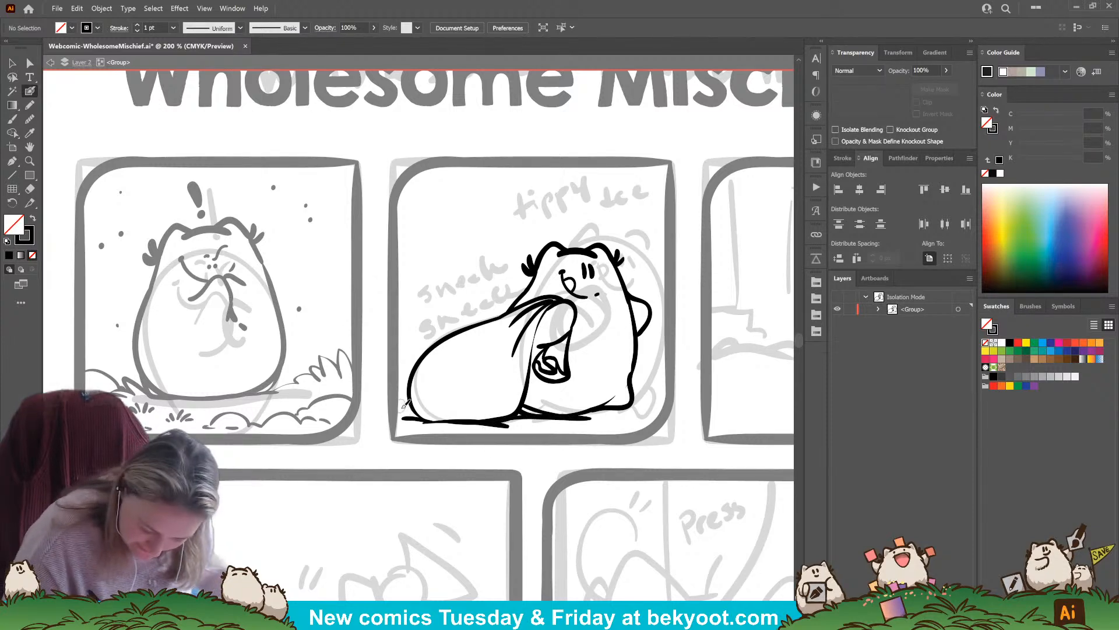
{"action": "mouse_move", "coordinate": [407, 409]}
{"action": "left_mouse_down"}
{"action": "mouse_move", "coordinate": [393, 412]}
{"action": "mouse_move", "coordinate": [469, 435]}
{"action": "left_mouse_up"}
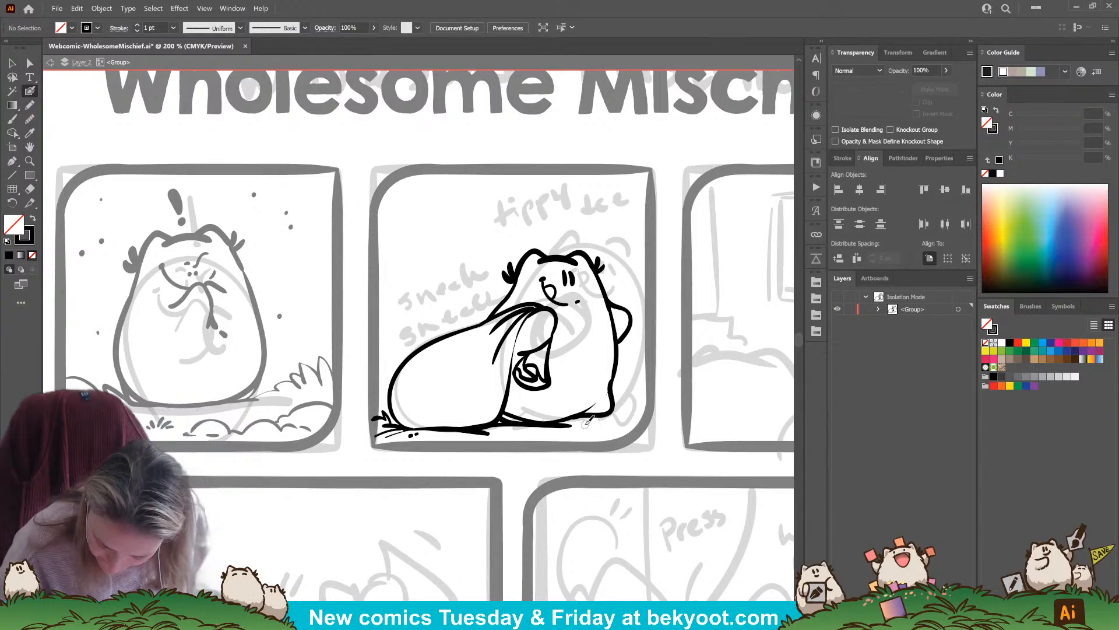
Extend the ground line from the character's foot to the panel's right edge and add a grass tuft there
{"action": "left_click_drag", "start_coordinate": [579, 420], "coordinate": [653, 419]}
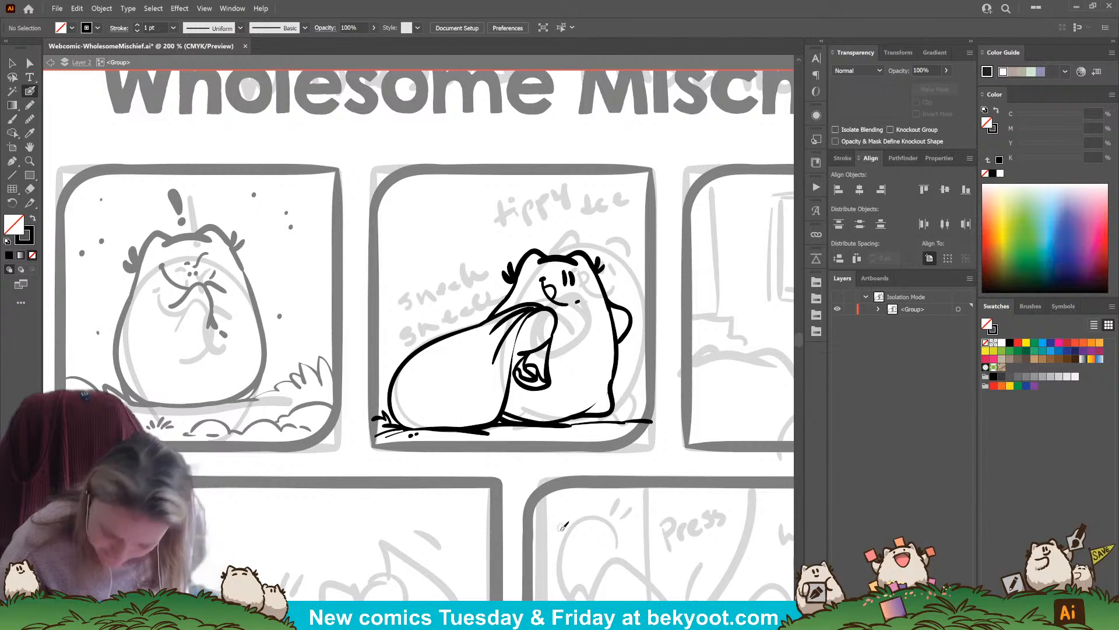
{"action": "key", "text": "ctrl+z"}
{"action": "left_click_drag", "start_coordinate": [560, 424], "coordinate": [648, 425]}
{"action": "key", "text": "ctrl+z"}
{"action": "key", "text": "ctrl+z"}
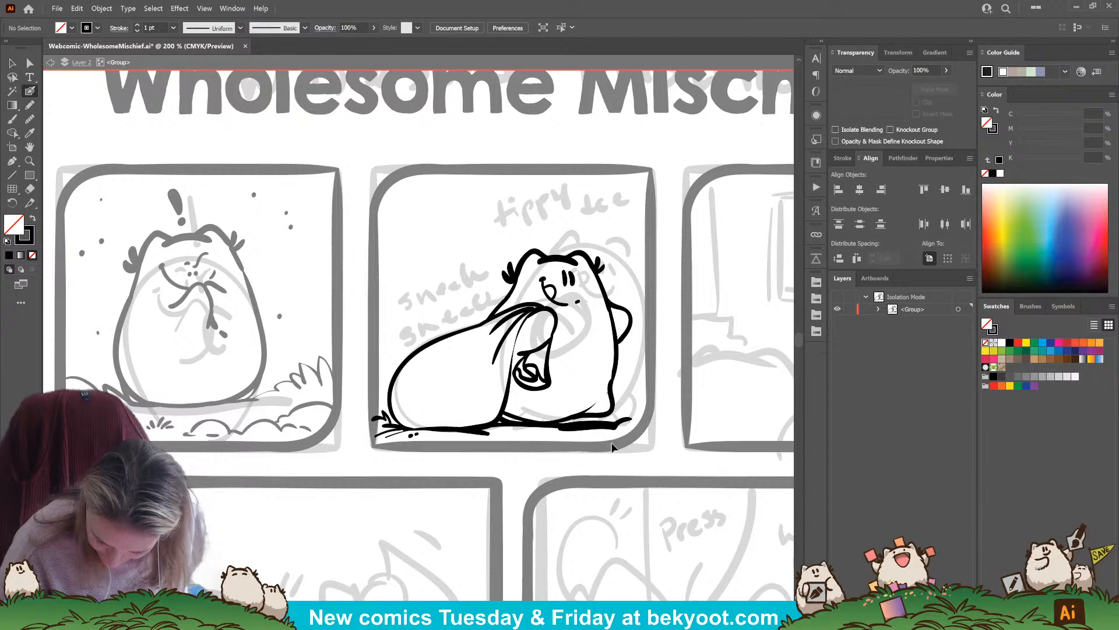
{"action": "key", "text": "ctrl+z"}
{"action": "left_click_drag", "start_coordinate": [570, 427], "coordinate": [652, 423]}
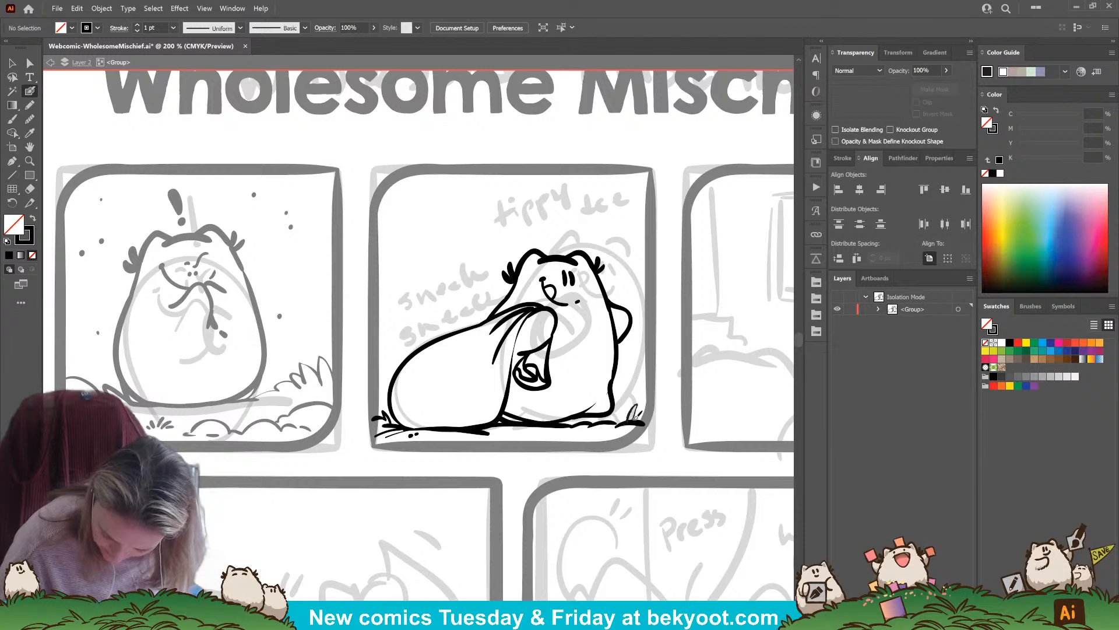
Hand-letter "tippy toe" in black above the character's head in panel two, redrawing strokes that go wrong
{"action": "left_click_drag", "start_coordinate": [637, 346], "coordinate": [646, 405]}
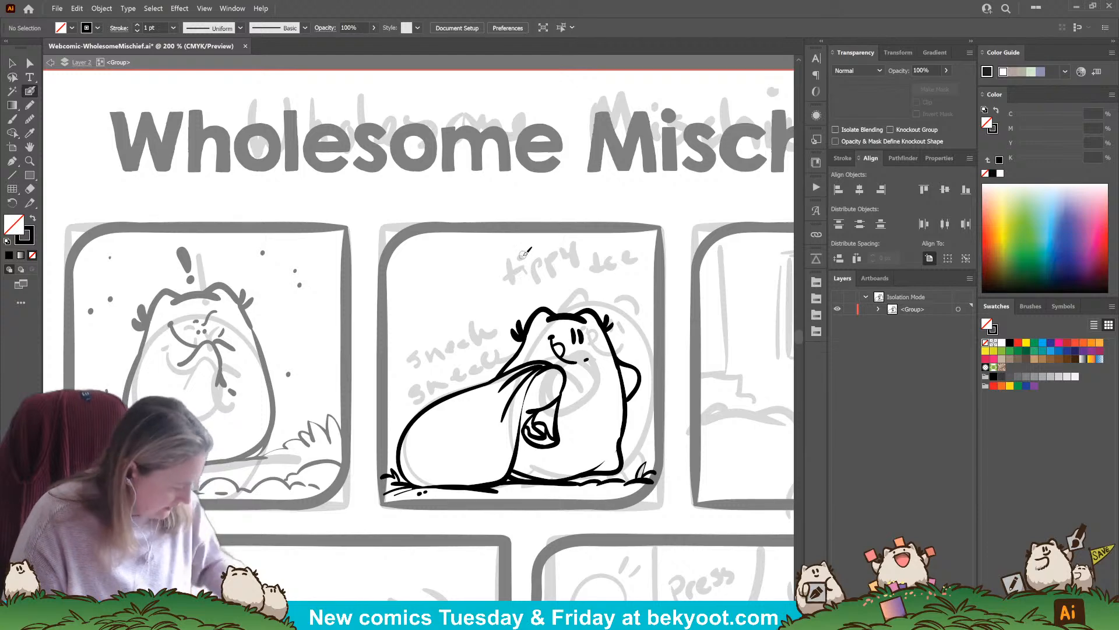
{"action": "left_click_drag", "start_coordinate": [524, 278], "coordinate": [550, 294]}
{"action": "left_click", "coordinate": [532, 280]}
{"action": "mouse_move", "coordinate": [548, 282]}
{"action": "left_mouse_down"}
{"action": "mouse_move", "coordinate": [558, 294]}
{"action": "mouse_move", "coordinate": [585, 286]}
{"action": "left_mouse_up"}
{"action": "key", "text": "ctrl+z"}
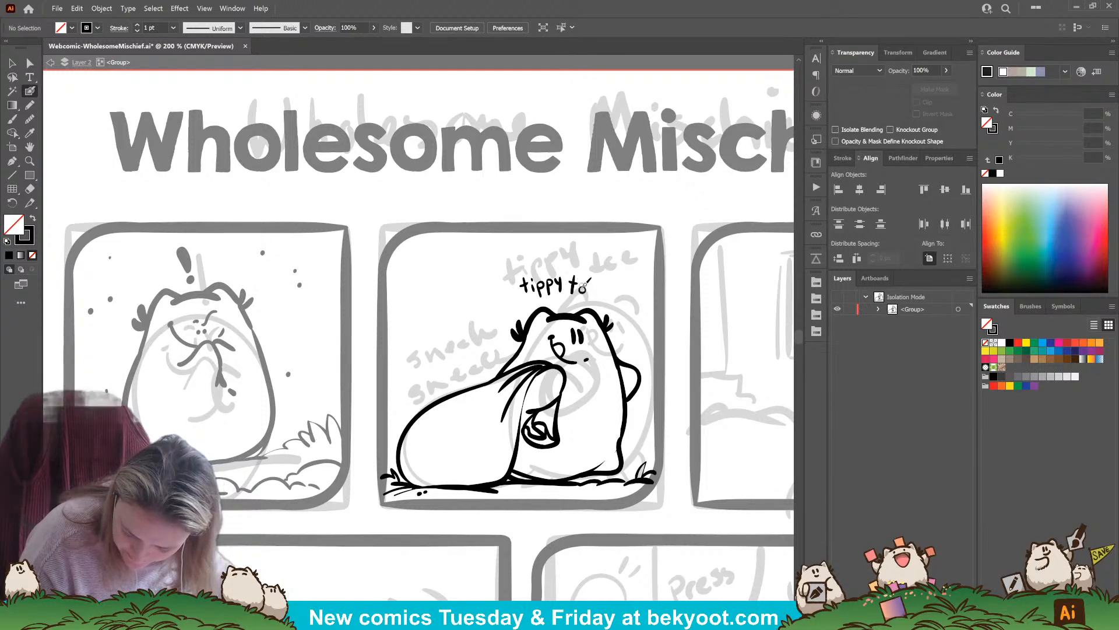
{"action": "key", "text": "ctrl+z"}
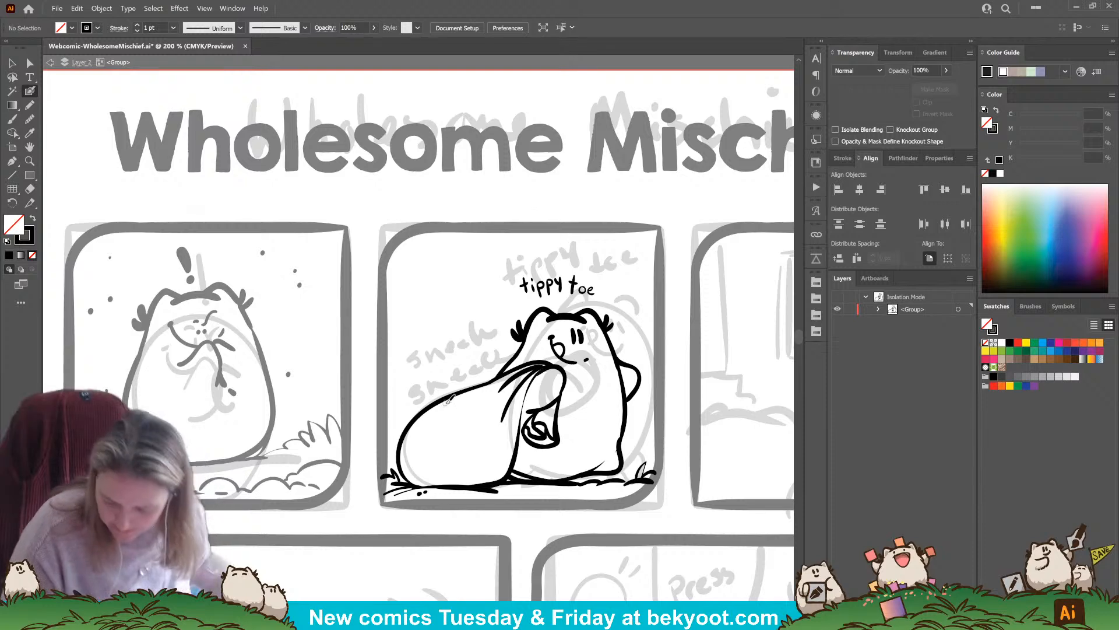
Undo the last letters of "toe" and redraw them in the lettering above the character's head
{"action": "key", "text": "ctrl+z"}
{"action": "key", "text": "ctrl+z"}
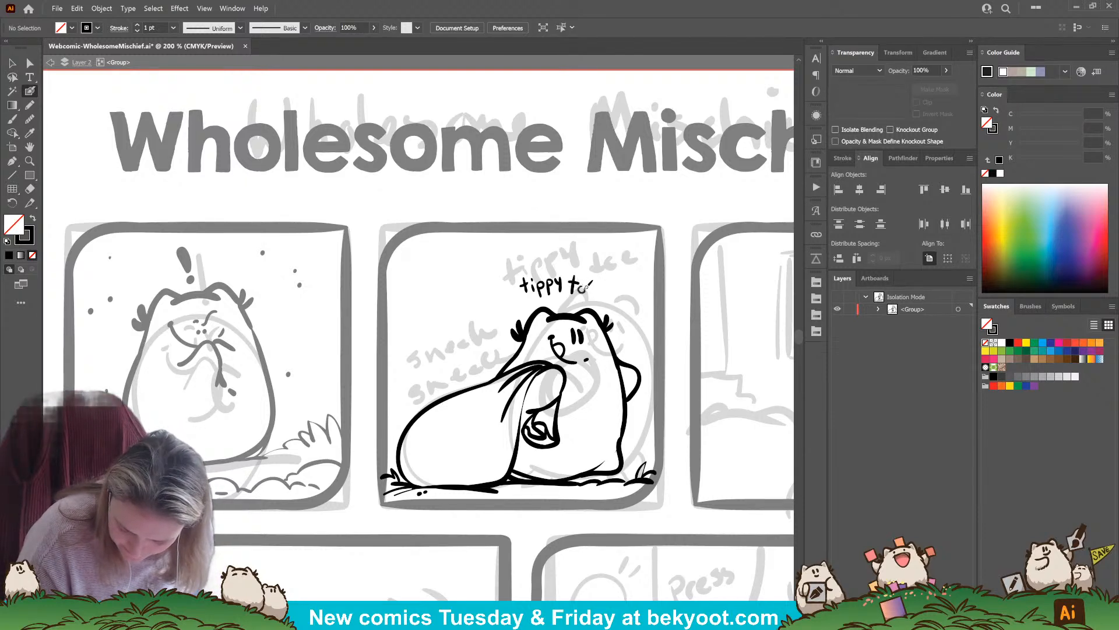
{"action": "key", "text": "ctrl+z"}
{"action": "left_click_drag", "start_coordinate": [583, 284], "coordinate": [588, 285]}
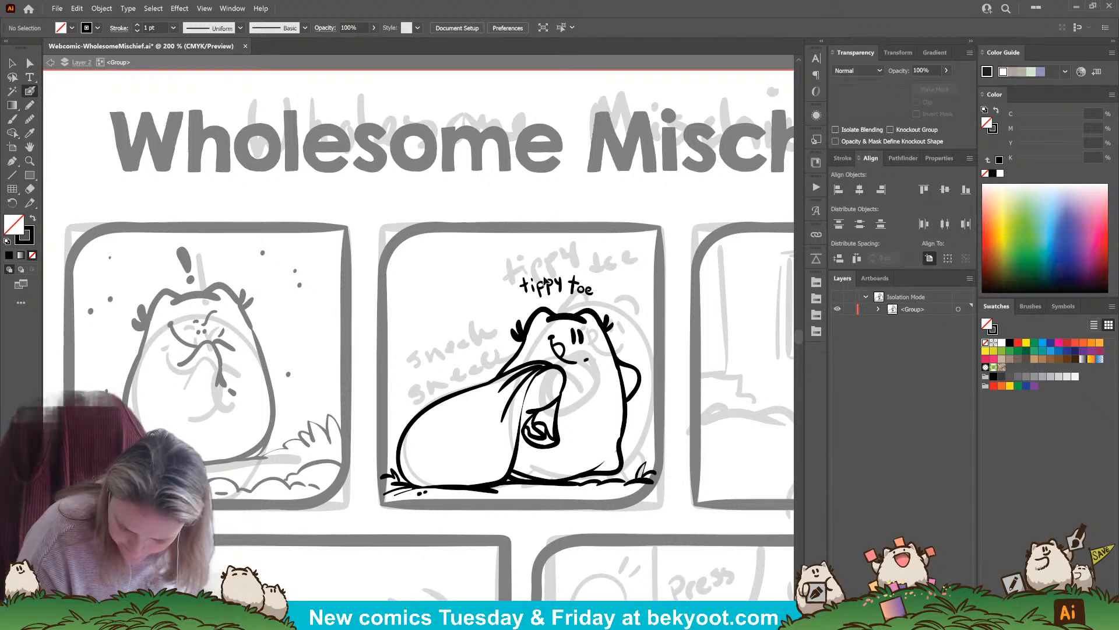
{"action": "left_click_drag", "start_coordinate": [587, 288], "coordinate": [597, 294]}
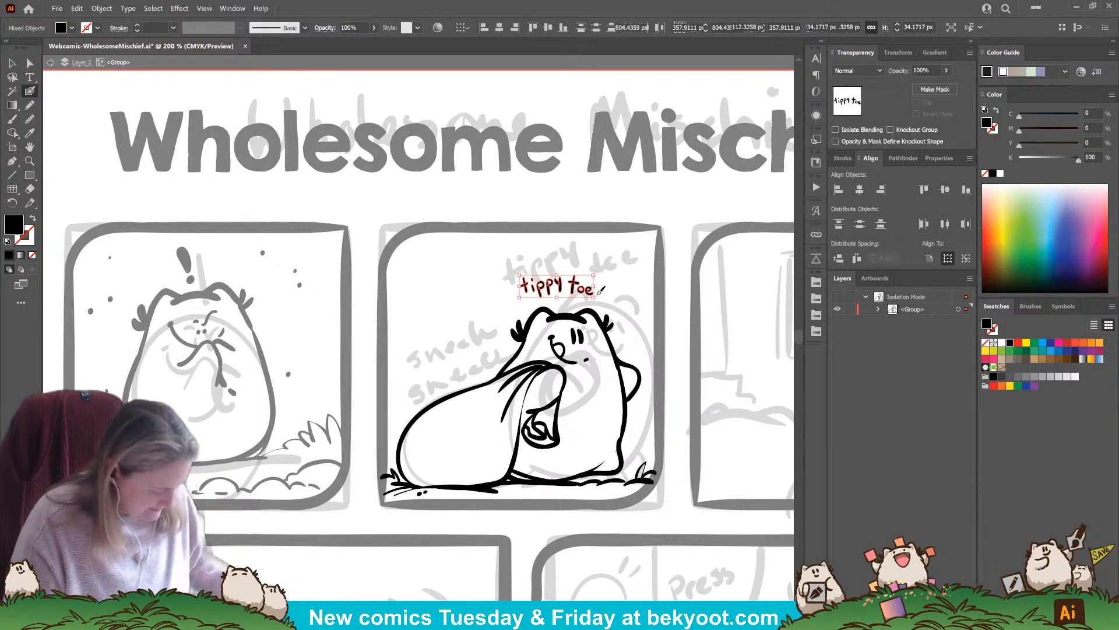
Place a smaller copy of "tippy toe" just right of the original, tilted downward to the right
{"action": "left_click", "coordinate": [12, 67]}
{"action": "left_click", "coordinate": [593, 216]}
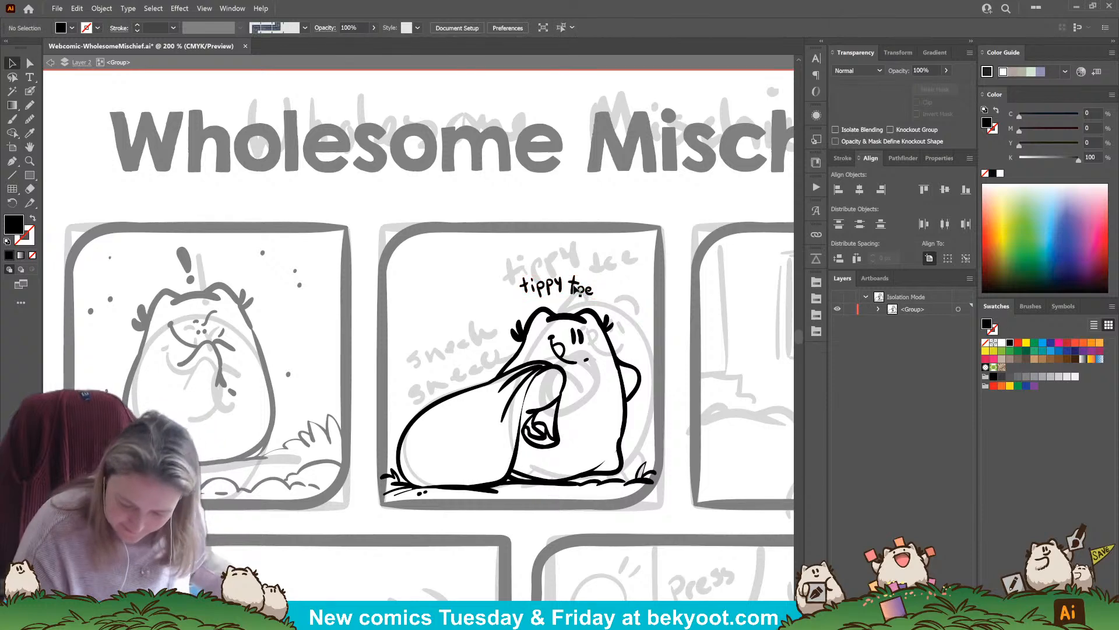
{"action": "left_click_drag", "start_coordinate": [573, 284], "coordinate": [643, 277]}
{"action": "left_click_drag", "start_coordinate": [629, 274], "coordinate": [626, 282]}
{"action": "left_click", "coordinate": [663, 224]}
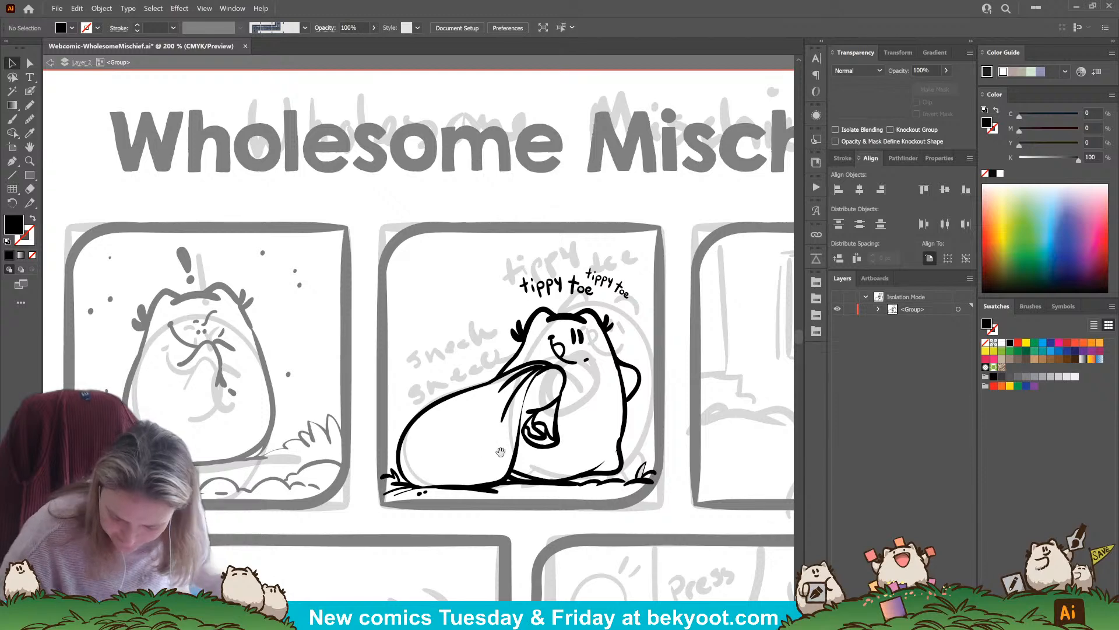
Ink two short curved motion marks beside the upper-left edge of the sack in panel two
{"action": "left_click_drag", "start_coordinate": [499, 449], "coordinate": [548, 445]}
{"action": "left_click", "coordinate": [29, 90]}
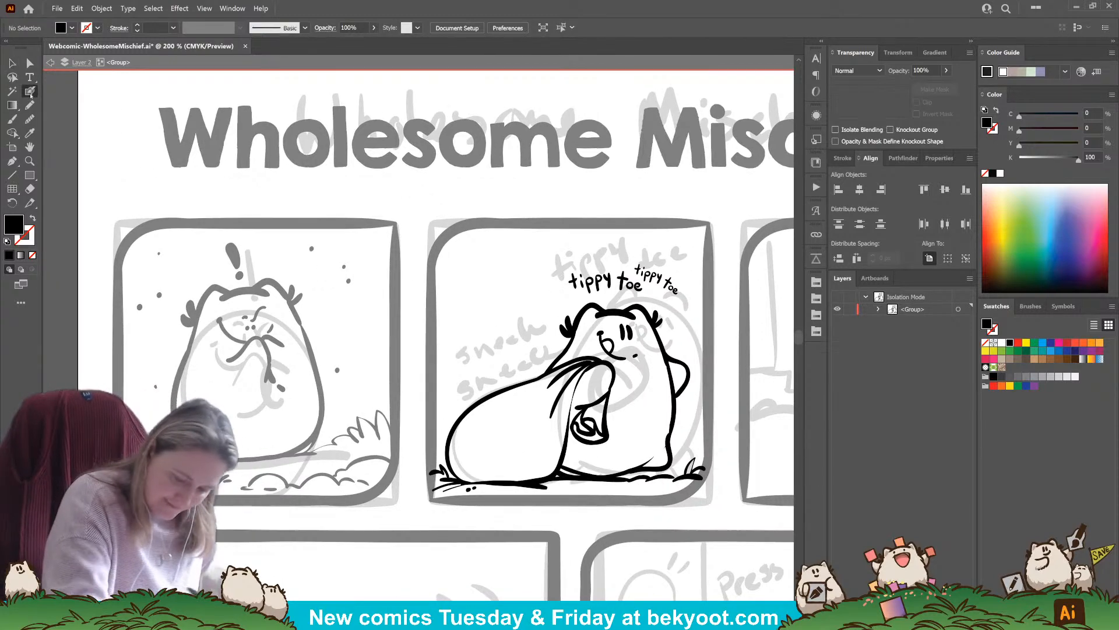
{"action": "key", "text": "shift+x"}
{"action": "left_click_drag", "start_coordinate": [453, 410], "coordinate": [459, 402]}
{"action": "left_click_drag", "start_coordinate": [459, 407], "coordinate": [466, 399]}
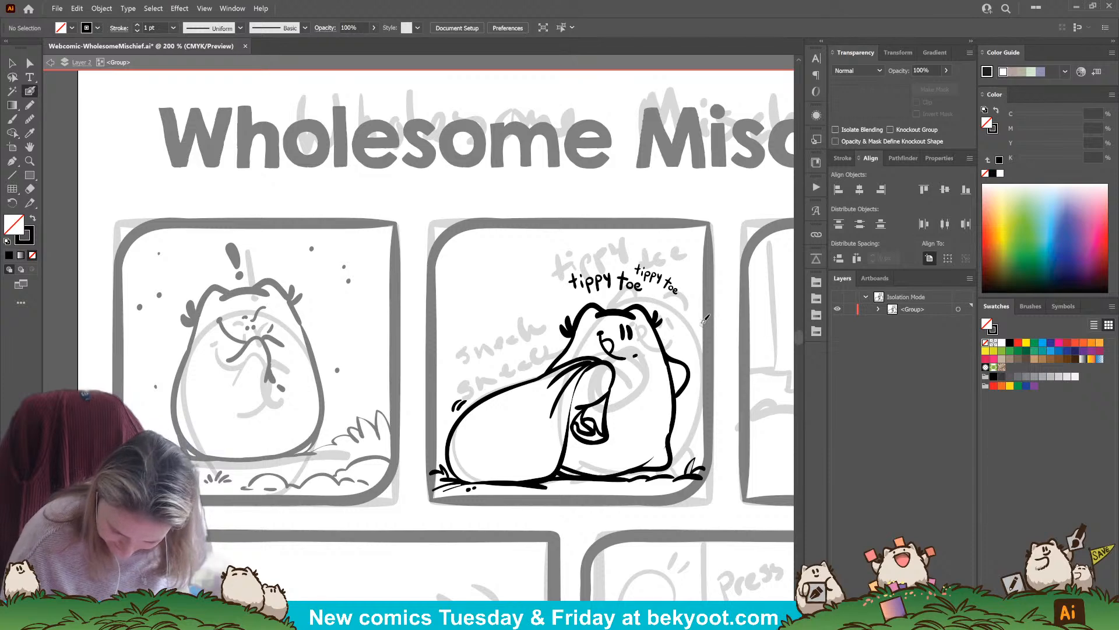
Hand-letter "sneak" above the sack on an upward slant and group its letters
{"action": "mouse_move", "coordinate": [468, 356]}
{"action": "left_mouse_down"}
{"action": "mouse_move", "coordinate": [462, 368]}
{"action": "mouse_move", "coordinate": [500, 349]}
{"action": "mouse_move", "coordinate": [507, 362]}
{"action": "left_mouse_up"}
{"action": "key", "text": "ctrl+z"}
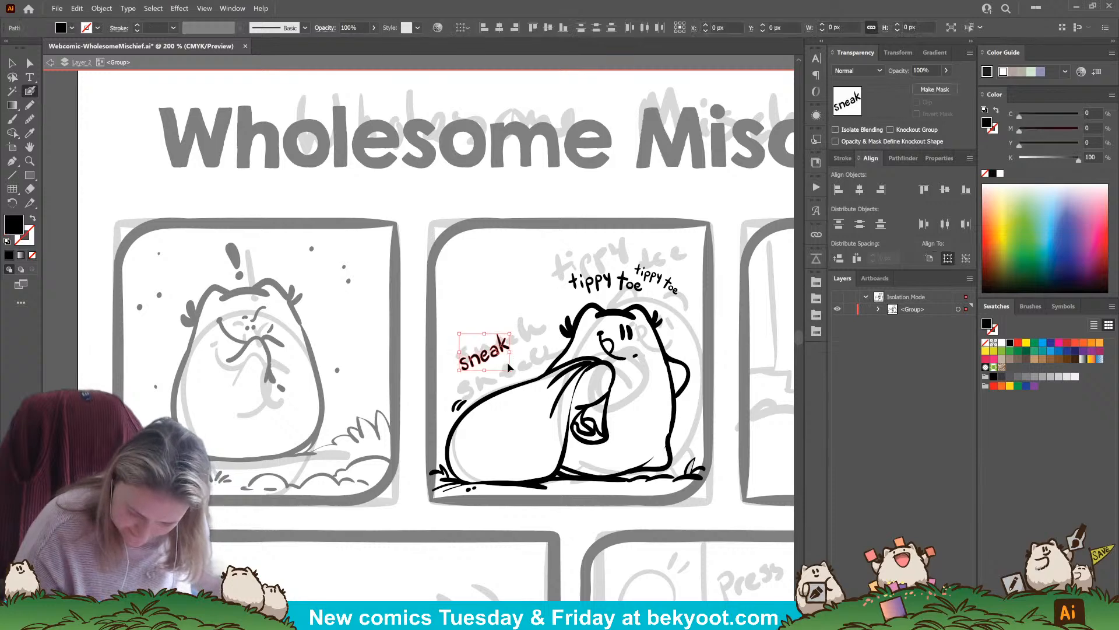
{"action": "key", "text": "ctrl+g"}
{"action": "key", "text": "v"}
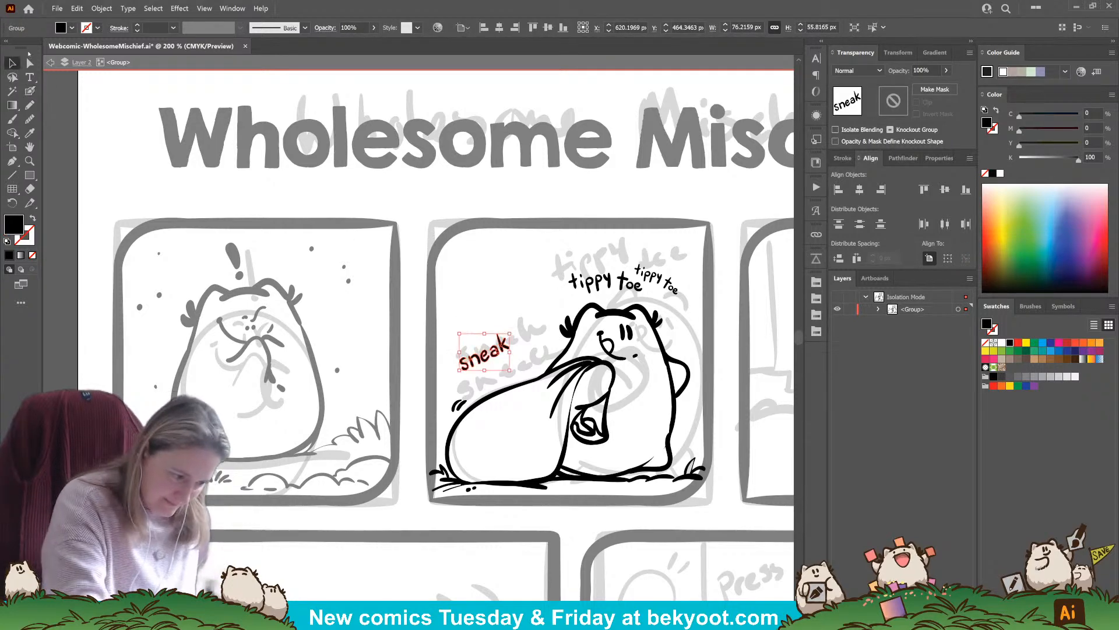
Add two smaller copies of "sneak", one below and one to the right of the original, with varied tilt
{"action": "left_click_drag", "start_coordinate": [494, 349], "coordinate": [526, 352]}
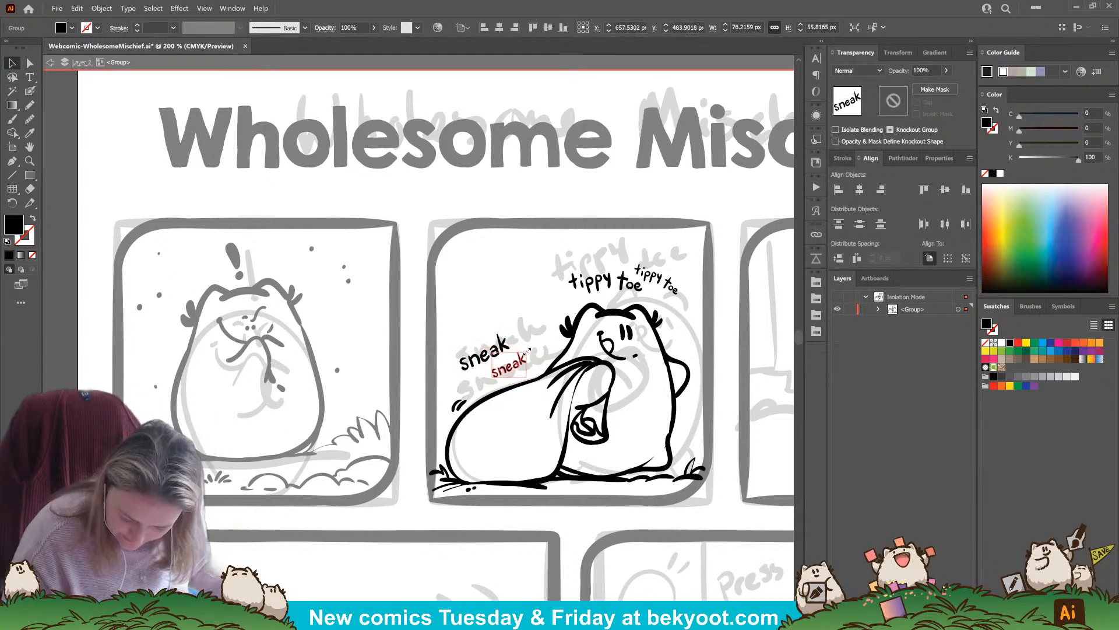
{"action": "left_click", "coordinate": [502, 343]}
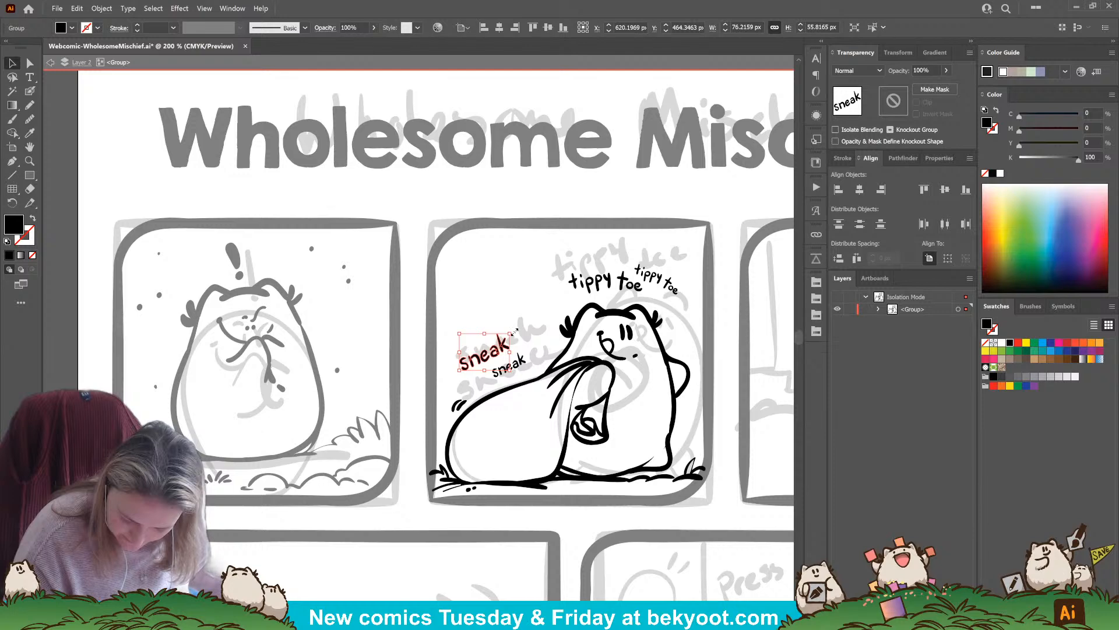
{"action": "left_click_drag", "start_coordinate": [515, 330], "coordinate": [543, 331]}
{"action": "left_click_drag", "start_coordinate": [535, 333], "coordinate": [542, 351]}
{"action": "left_click", "coordinate": [541, 324]}
{"action": "left_click_drag", "start_coordinate": [487, 538], "coordinate": [411, 534]}
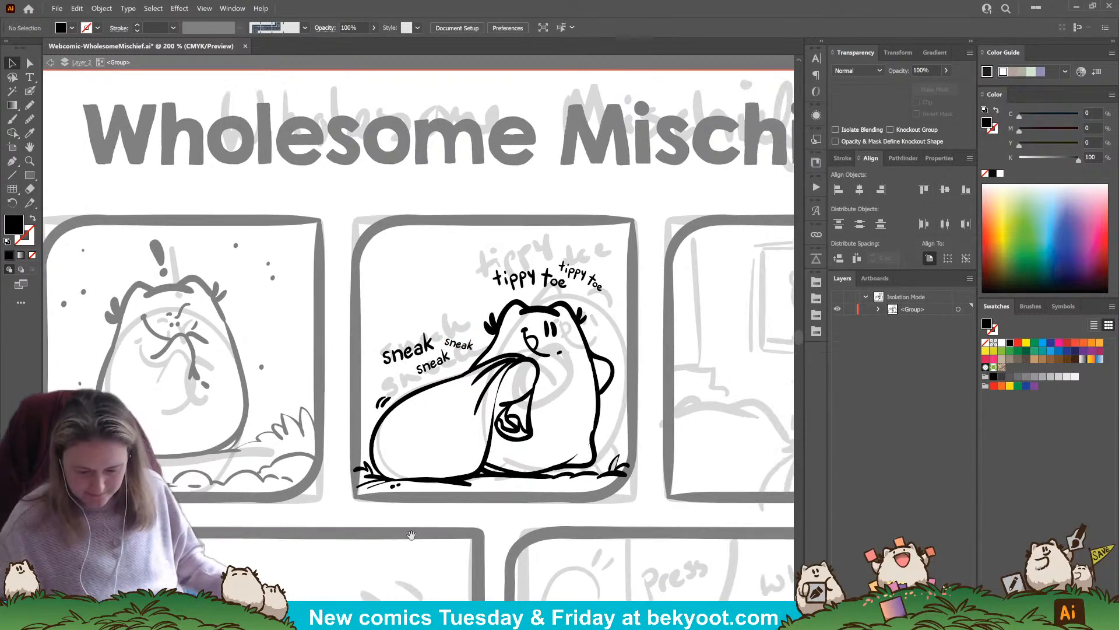
Adjust the outline along the right side of the character's body below the arm in panel two
{"action": "scroll", "coordinate": [620, 550], "scroll_direction": "down", "scroll_amount": 1}
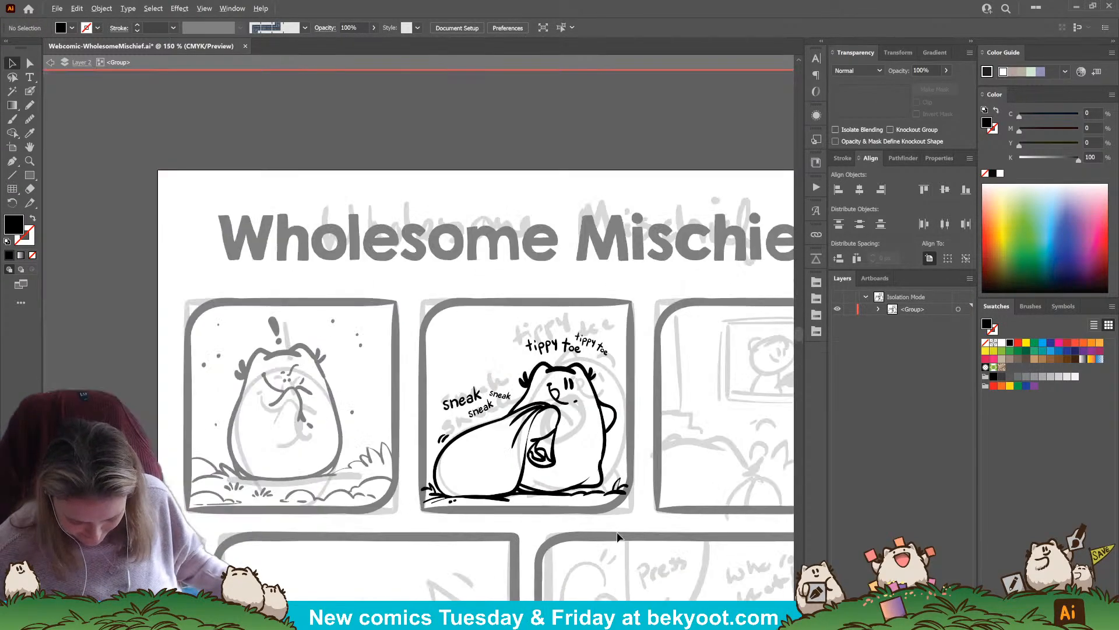
{"action": "left_click_drag", "start_coordinate": [591, 536], "coordinate": [547, 494]}
{"action": "left_click", "coordinate": [558, 408]}
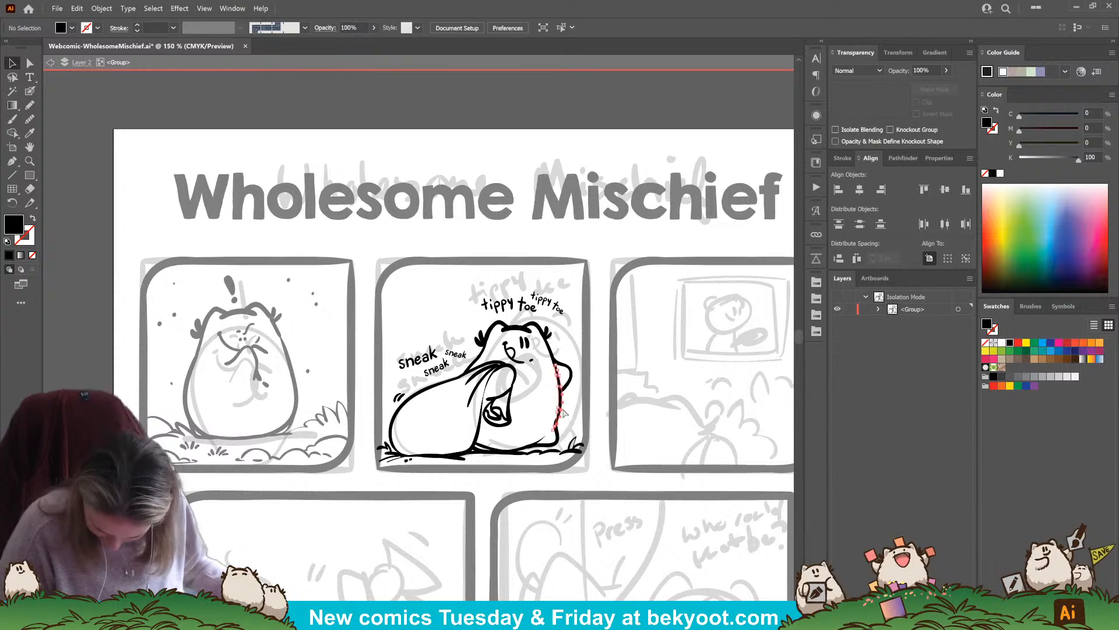
{"action": "key", "text": "a"}
{"action": "left_click_drag", "start_coordinate": [552, 430], "coordinate": [555, 424]}
{"action": "key", "text": "v"}
{"action": "left_click", "coordinate": [510, 494]}
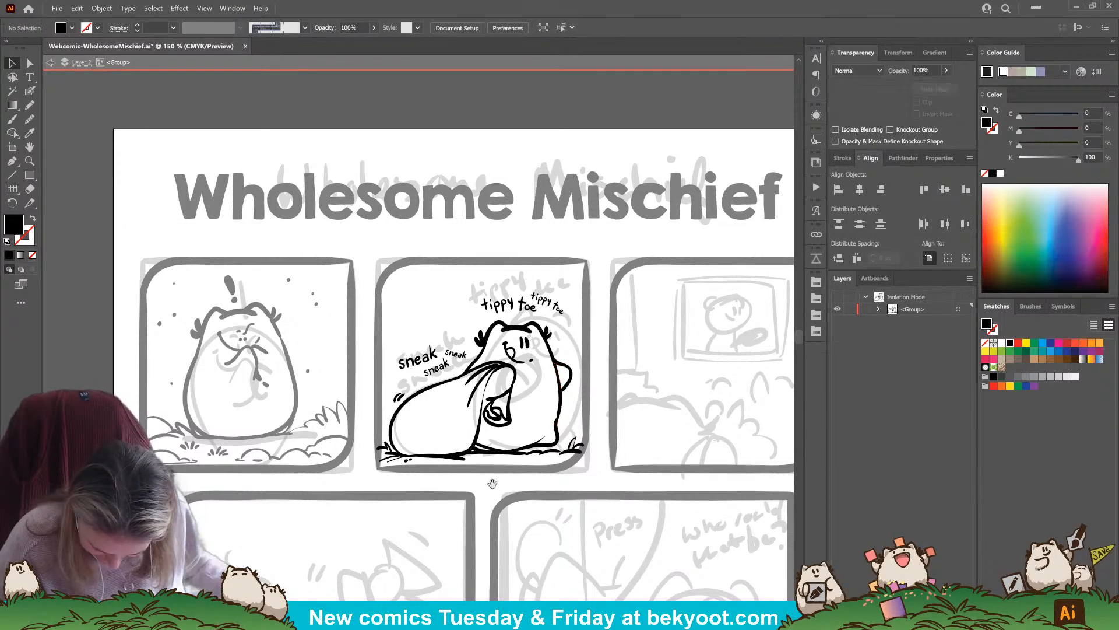
{"action": "left_click_drag", "start_coordinate": [492, 482], "coordinate": [532, 477]}
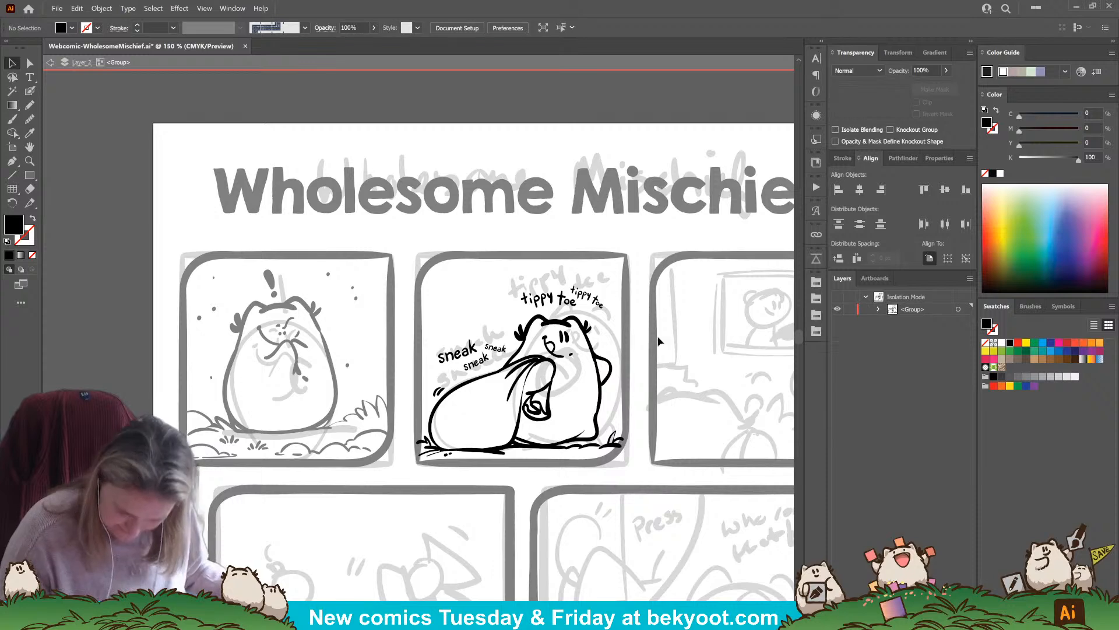
Scatter small black dots and flecks in panel two's background, around the lettering and right of the character's head
{"action": "left_click", "coordinate": [31, 92]}
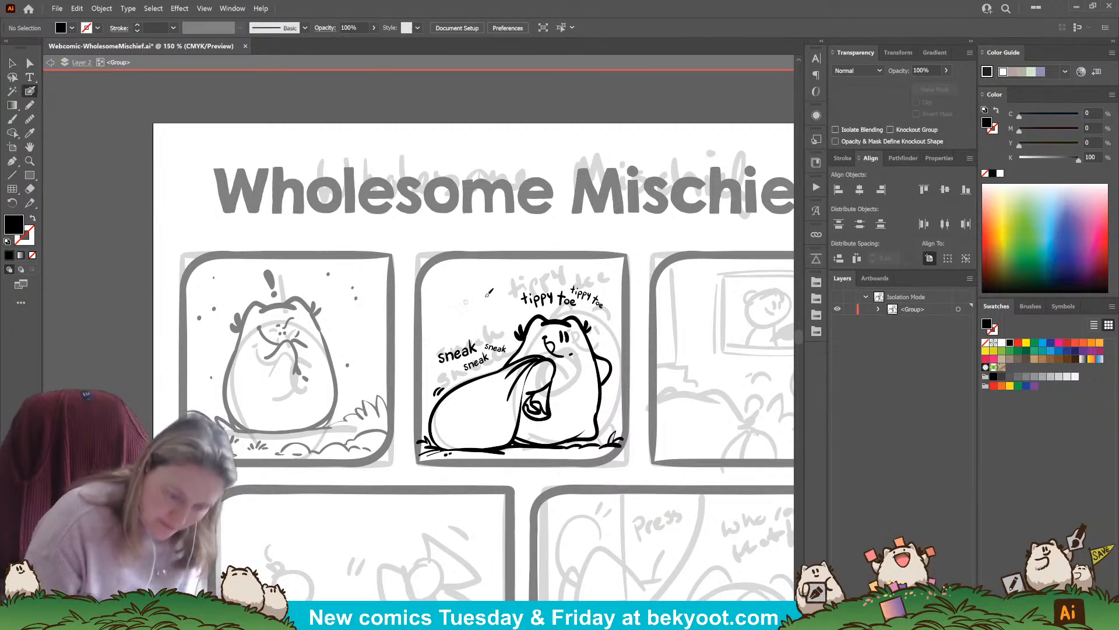
{"action": "left_click_drag", "start_coordinate": [456, 301], "coordinate": [531, 276]}
{"action": "left_click", "coordinate": [453, 329]}
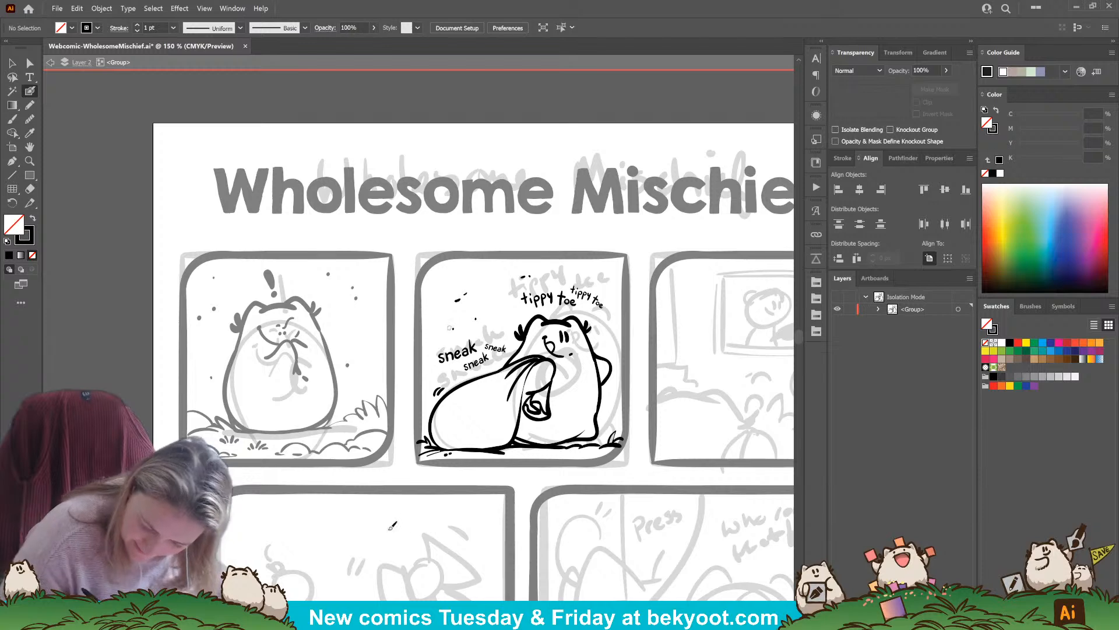
{"action": "left_click_drag", "start_coordinate": [607, 338], "coordinate": [608, 336]}
{"action": "left_click", "coordinate": [609, 333]}
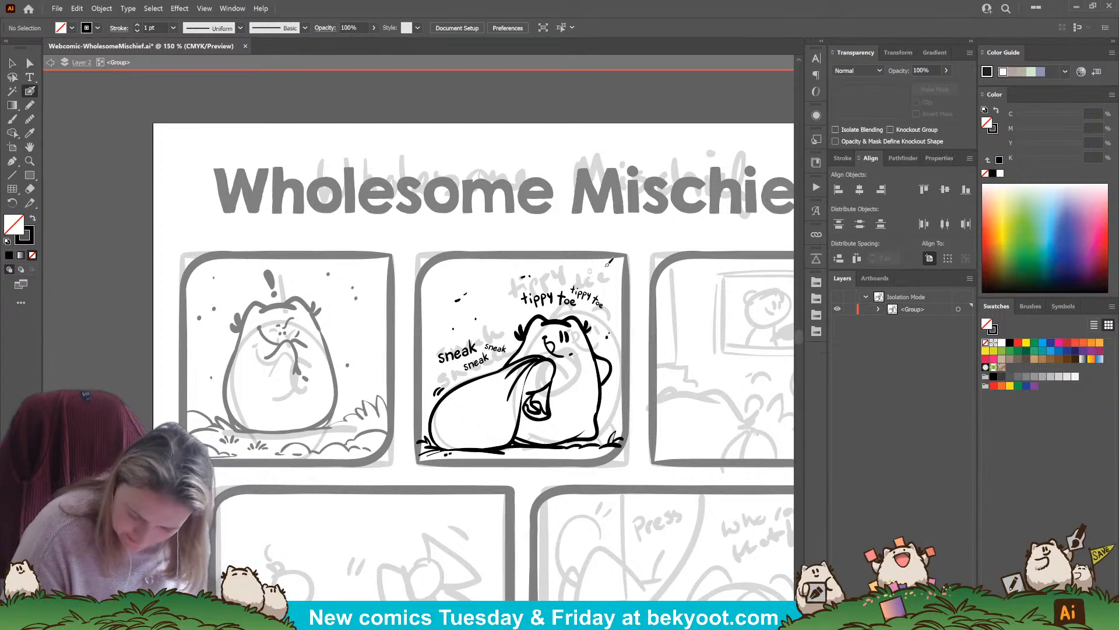
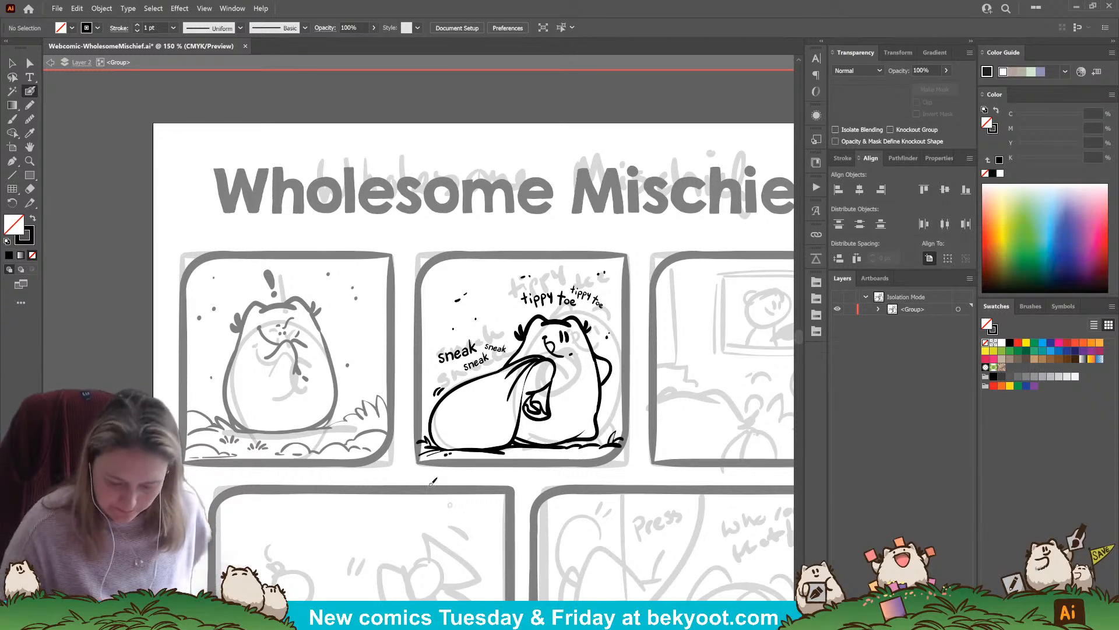
Exit the panel-two group's isolation, switch to the Blob Brush for panel three and check the brush options without changing them
{"action": "left_click_drag", "start_coordinate": [695, 426], "coordinate": [545, 387]}
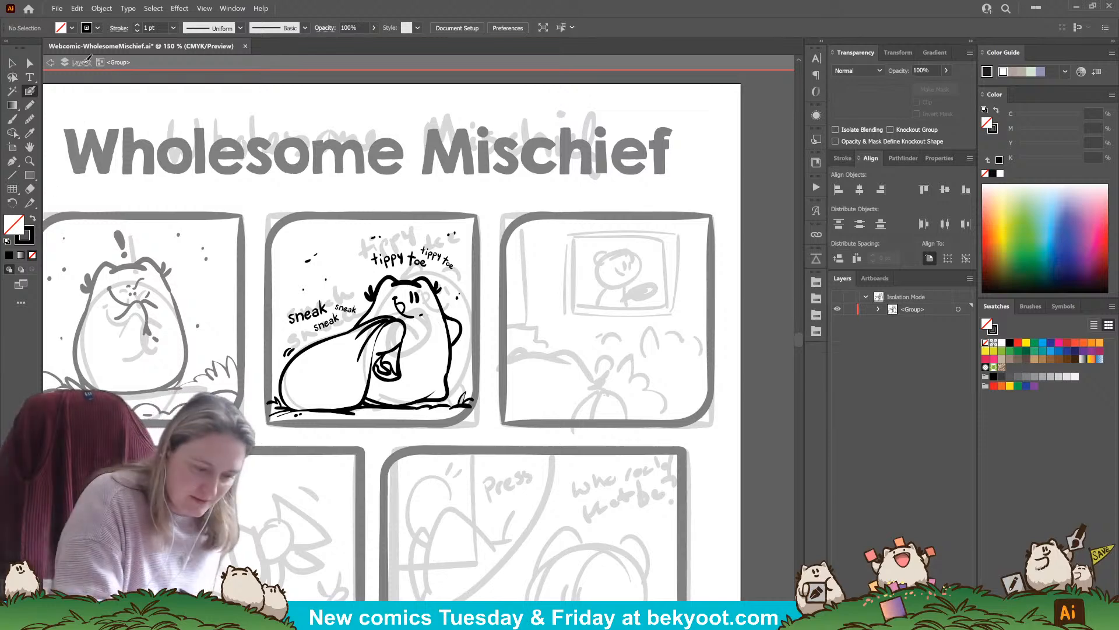
{"action": "left_click", "coordinate": [12, 62]}
{"action": "double_click", "coordinate": [586, 196]}
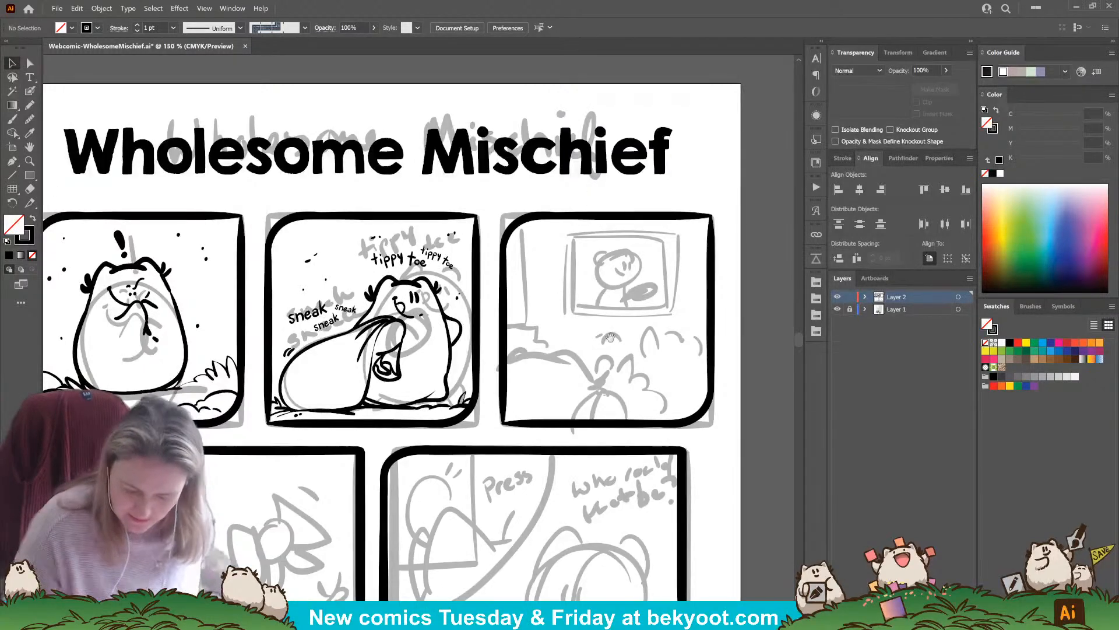
{"action": "left_click_drag", "start_coordinate": [612, 336], "coordinate": [554, 331]}
{"action": "left_click", "coordinate": [30, 90]}
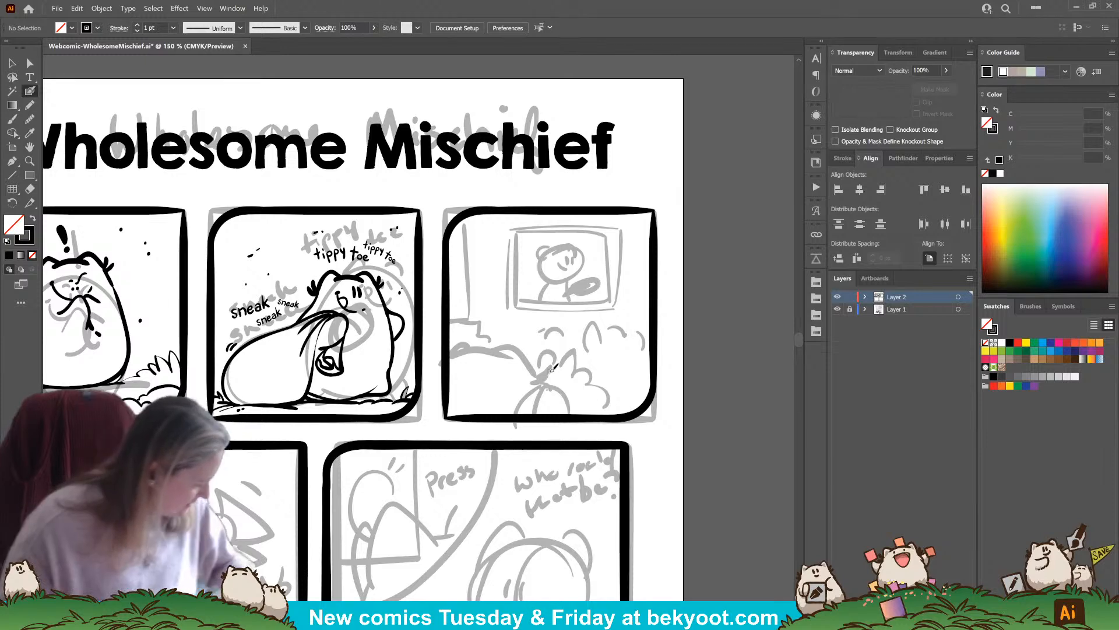
{"action": "key", "text": "Return"}
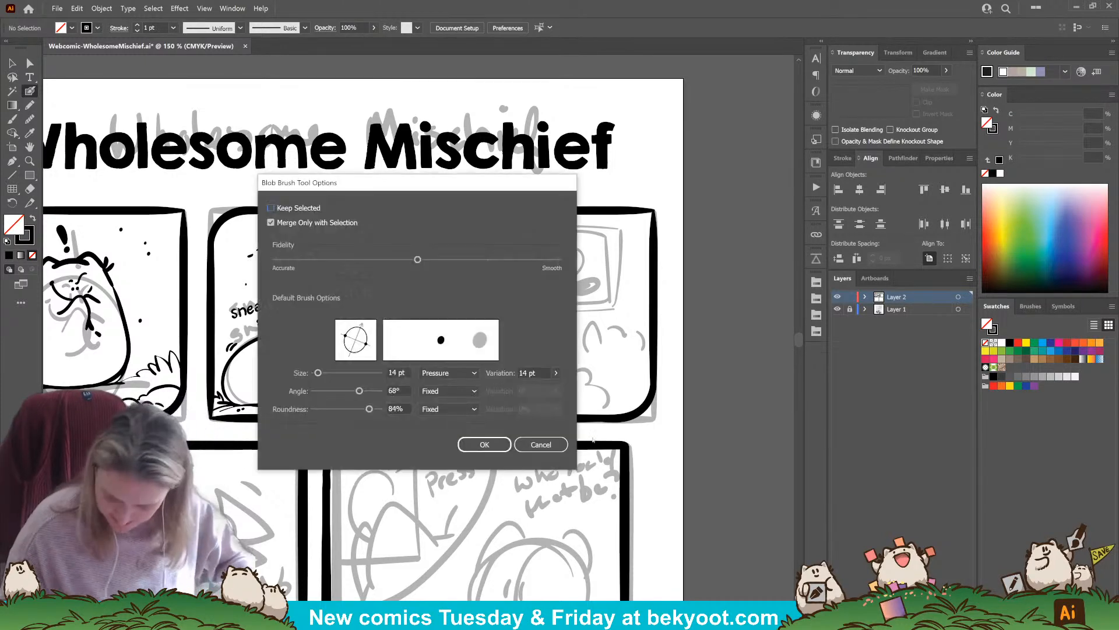
{"action": "key", "text": "Escape"}
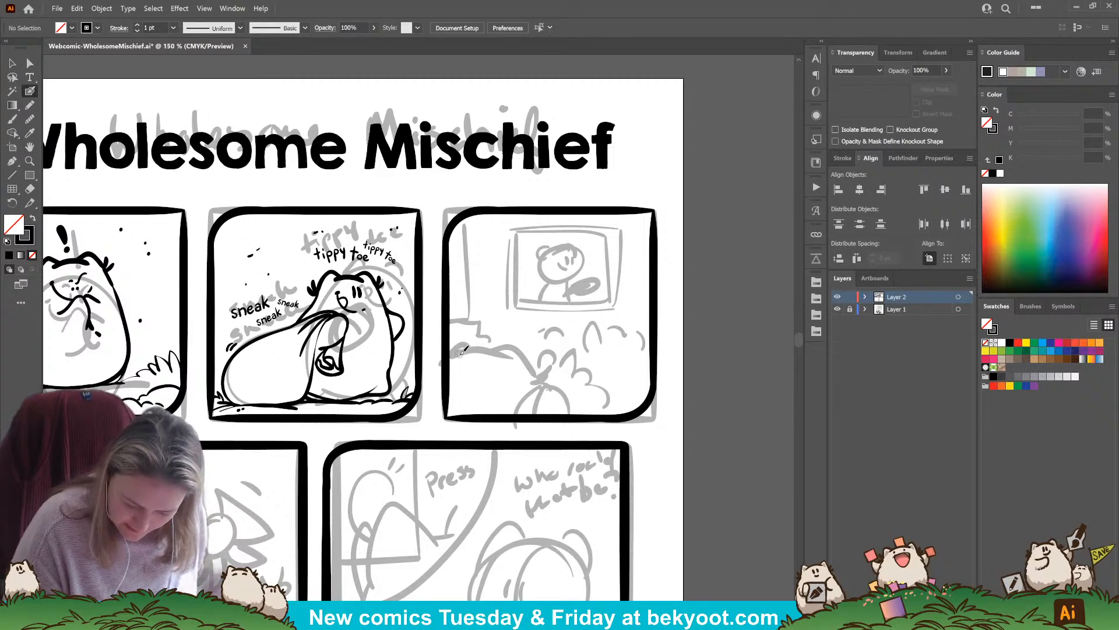
Ink the top of the character's head with two ears in panel three's lower-left corner, group the strokes and isolate that group
{"action": "mouse_move", "coordinate": [459, 354]}
{"action": "left_mouse_down"}
{"action": "mouse_move", "coordinate": [521, 345]}
{"action": "mouse_move", "coordinate": [524, 357]}
{"action": "mouse_move", "coordinate": [454, 342]}
{"action": "mouse_move", "coordinate": [449, 350]}
{"action": "left_mouse_up"}
{"action": "left_click", "coordinate": [484, 349], "text": "ctrl"}
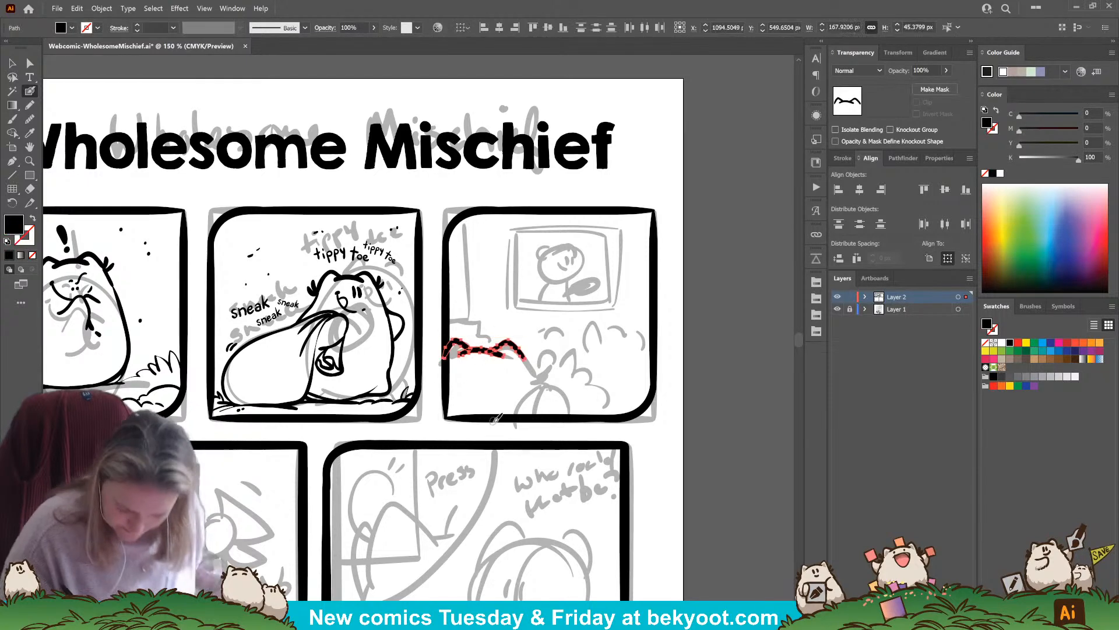
{"action": "double_click", "coordinate": [500, 357], "text": "ctrl"}
Ink the side of the character's head with cheek tufts and the gathered sack with fold lines below it in panel three
{"action": "mouse_move", "coordinate": [520, 351]}
{"action": "left_mouse_down"}
{"action": "mouse_move", "coordinate": [537, 357]}
{"action": "mouse_move", "coordinate": [542, 396]}
{"action": "mouse_move", "coordinate": [511, 417]}
{"action": "left_mouse_up"}
{"action": "left_click_drag", "start_coordinate": [548, 382], "coordinate": [551, 424]}
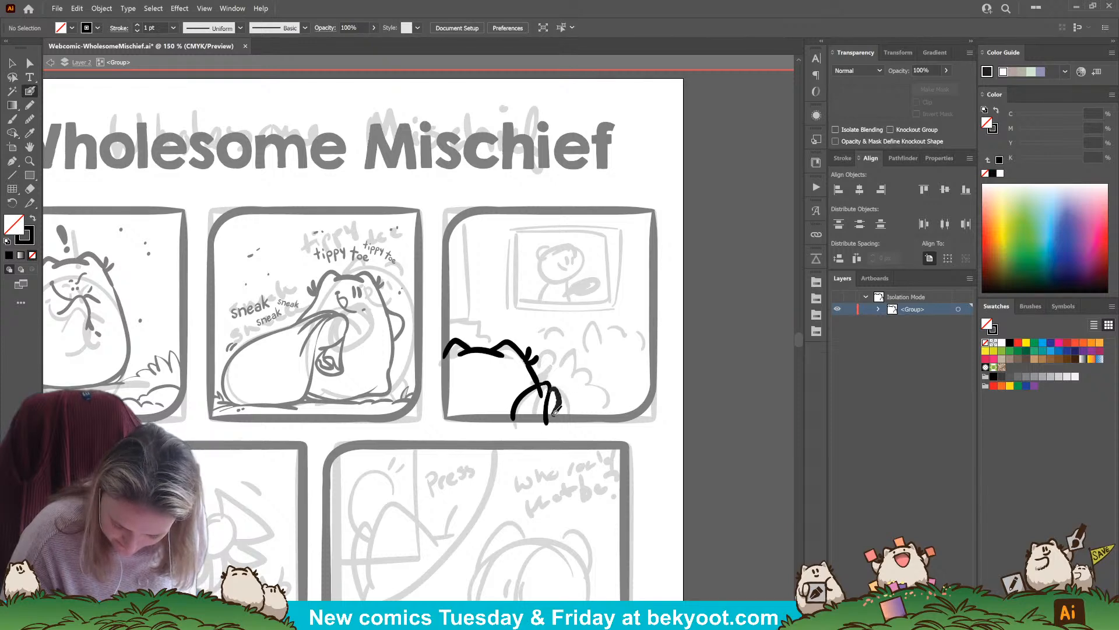
{"action": "left_click_drag", "start_coordinate": [552, 397], "coordinate": [558, 420]}
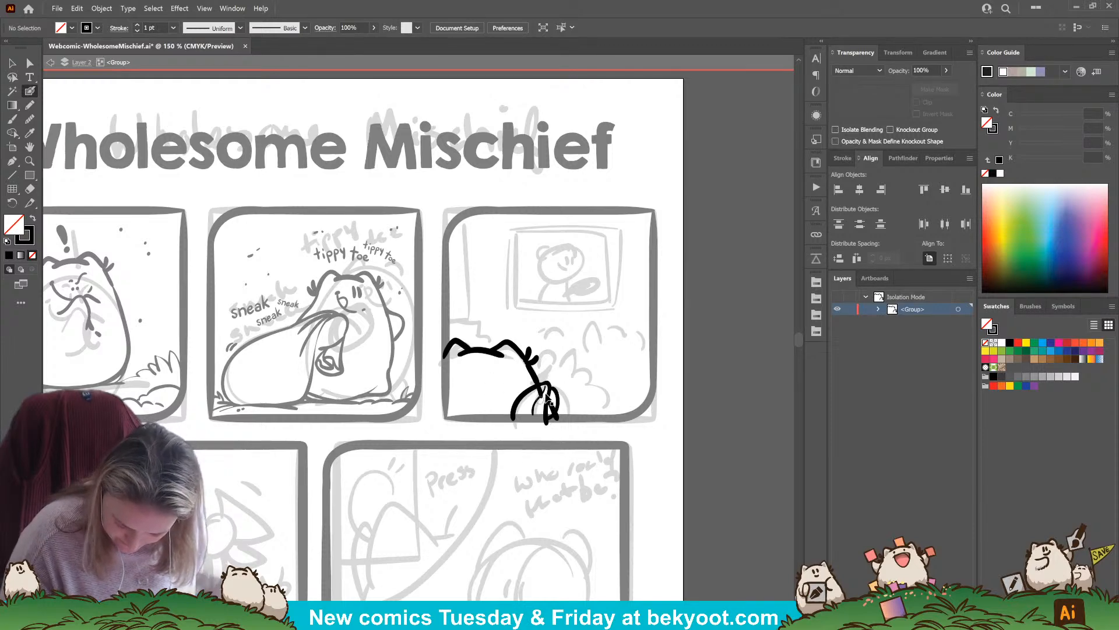
{"action": "key", "text": "ctrl+z"}
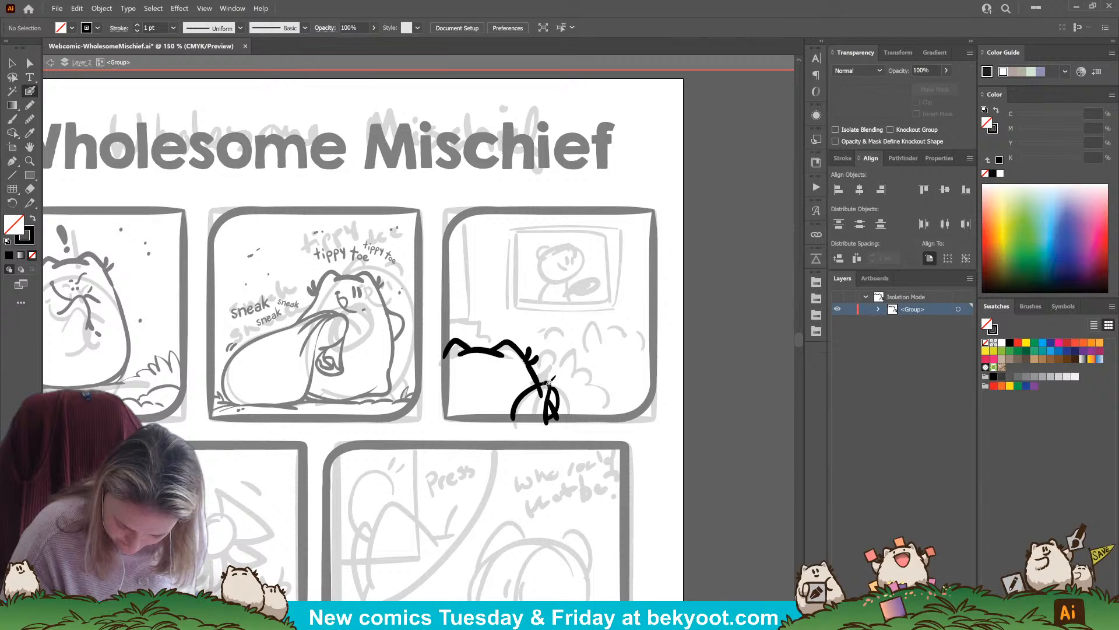
{"action": "mouse_move", "coordinate": [546, 385]}
{"action": "left_mouse_down"}
{"action": "mouse_move", "coordinate": [524, 414]}
{"action": "mouse_move", "coordinate": [545, 384]}
{"action": "mouse_move", "coordinate": [546, 386]}
{"action": "left_mouse_up"}
{"action": "key", "text": "ctrl+z"}
{"action": "key", "text": "ctrl+z"}
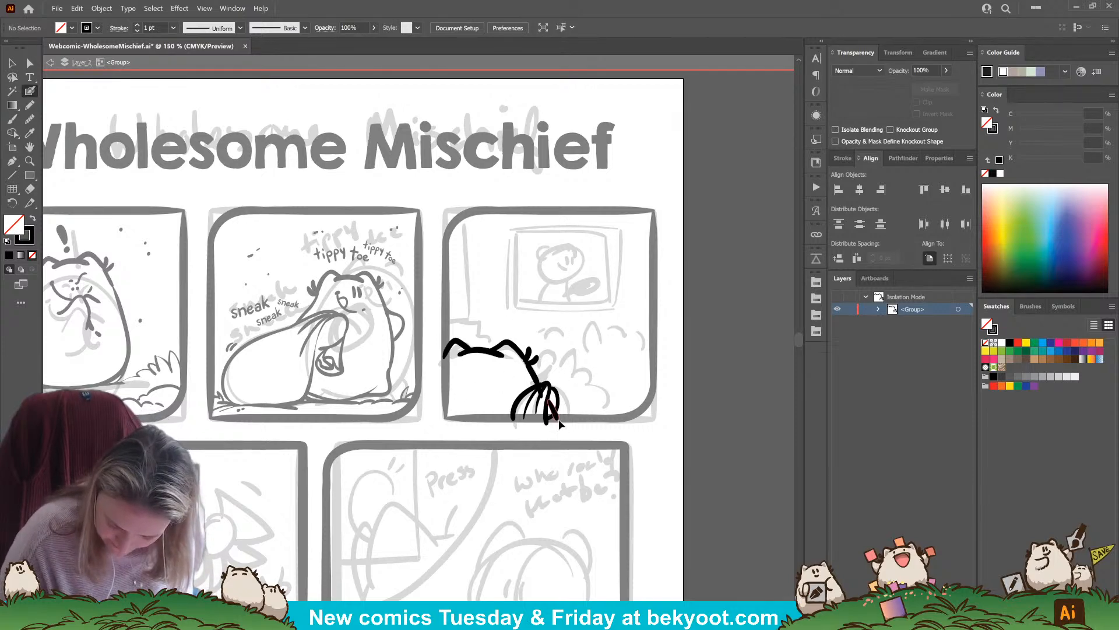
Refine the fold strokes along the right side of the gathered sack and deselect them
{"action": "left_click_drag", "start_coordinate": [560, 424], "coordinate": [549, 398]}
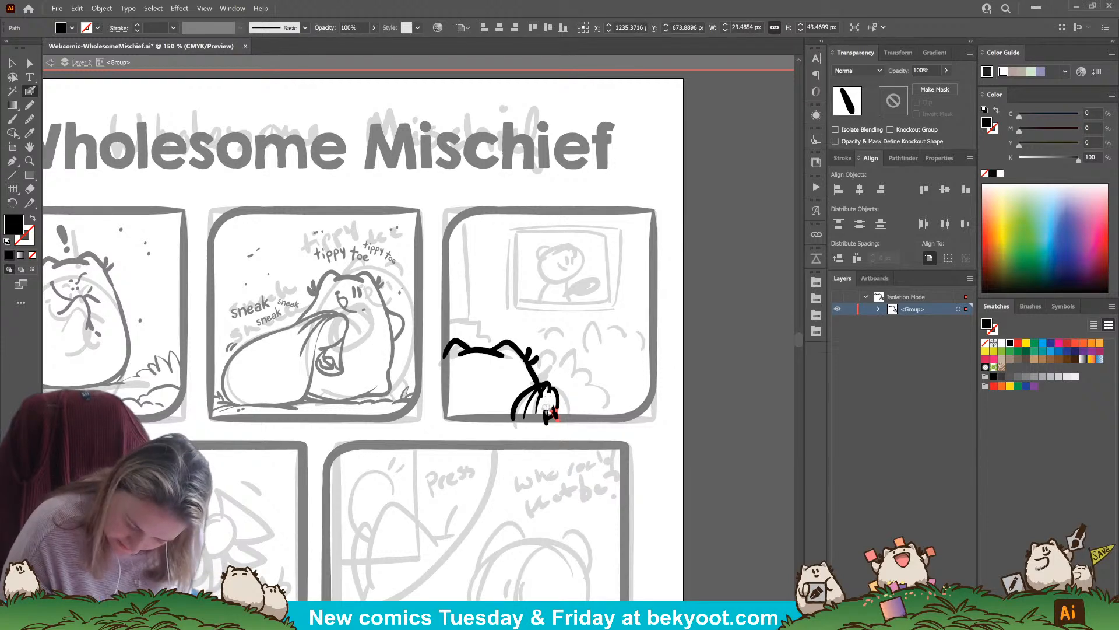
{"action": "key", "text": "ctrl+shift+a"}
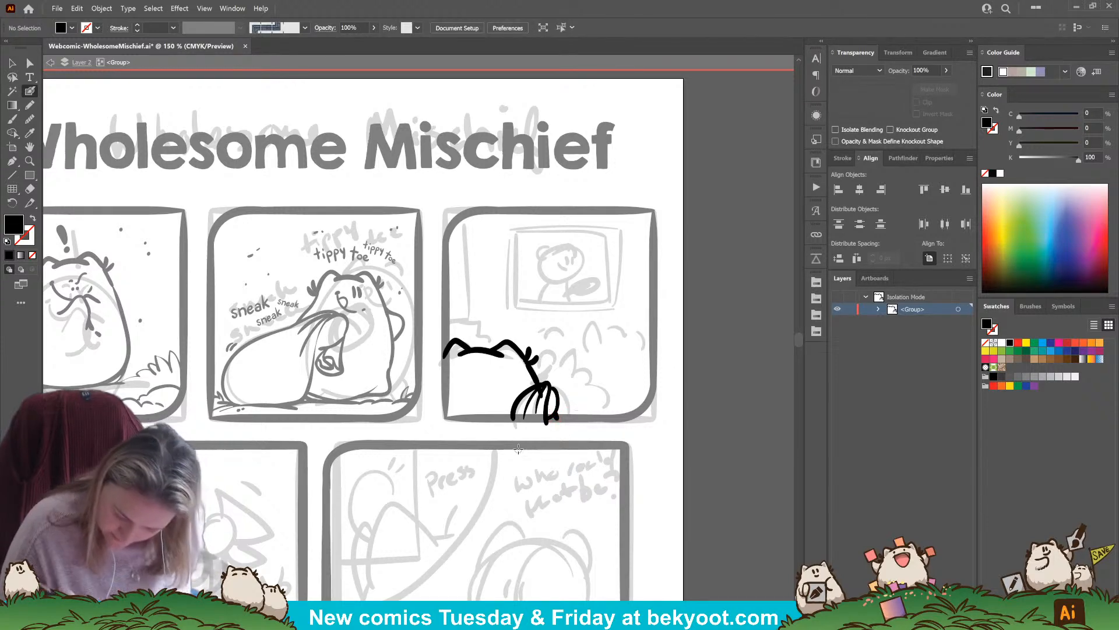
{"action": "mouse_move", "coordinate": [543, 390]}
{"action": "left_mouse_down"}
{"action": "mouse_move", "coordinate": [536, 412]}
{"action": "mouse_move", "coordinate": [522, 402]}
{"action": "mouse_move", "coordinate": [558, 419]}
{"action": "left_mouse_up"}
{"action": "key", "text": "ctrl+shift+a"}
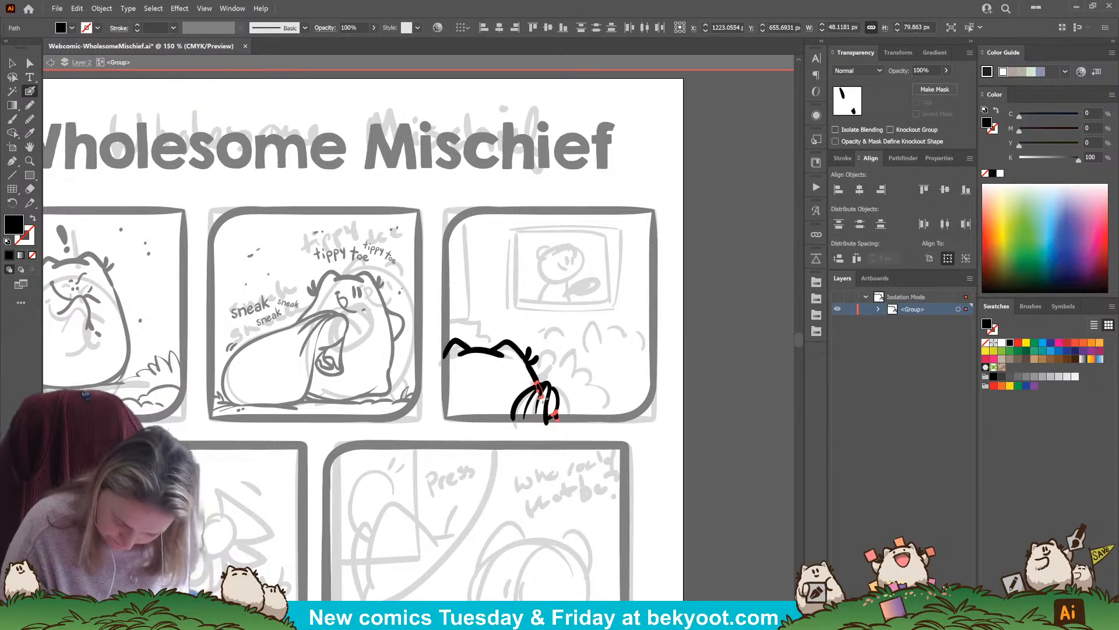
{"action": "left_click_drag", "start_coordinate": [542, 387], "coordinate": [536, 408]}
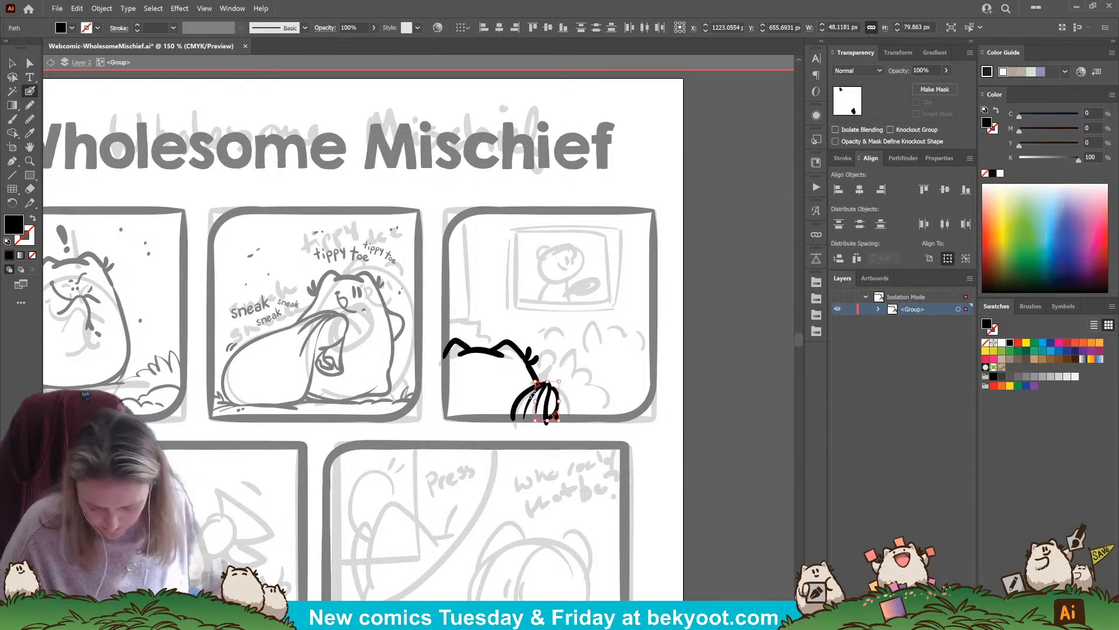
{"action": "key", "text": "ctrl+shift+a"}
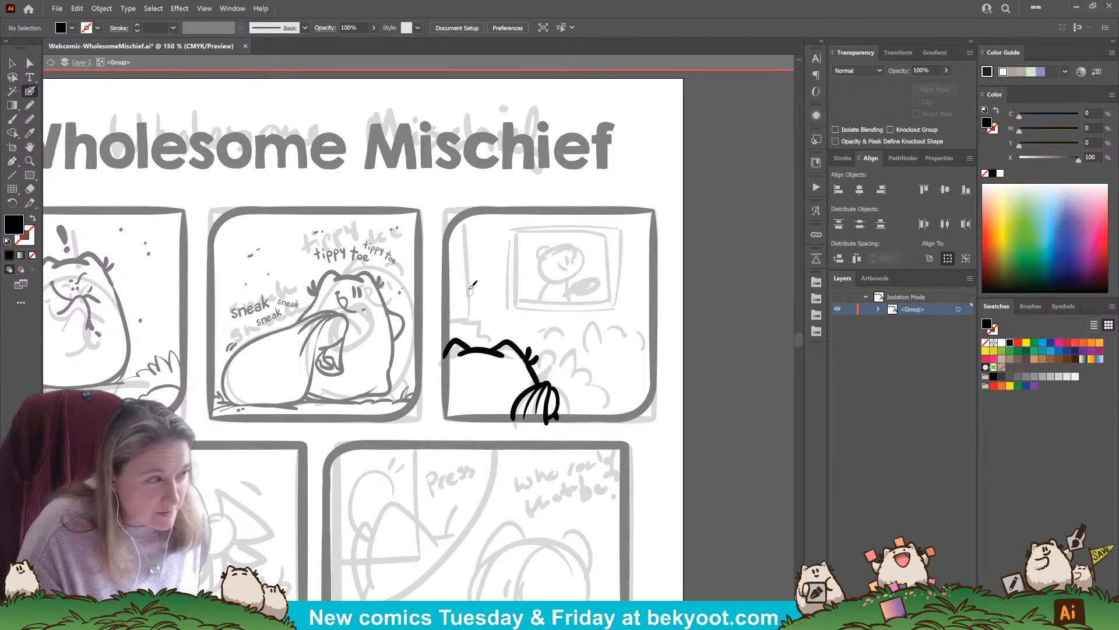
Ink a spiky leaf outline sloping down beside the sack in panel three and add small dots above it
{"action": "mouse_move", "coordinate": [552, 362]}
{"action": "left_mouse_down"}
{"action": "mouse_move", "coordinate": [578, 363]}
{"action": "mouse_move", "coordinate": [569, 377]}
{"action": "mouse_move", "coordinate": [587, 381]}
{"action": "mouse_move", "coordinate": [602, 414]}
{"action": "left_mouse_up"}
{"action": "key", "text": "ctrl+z"}
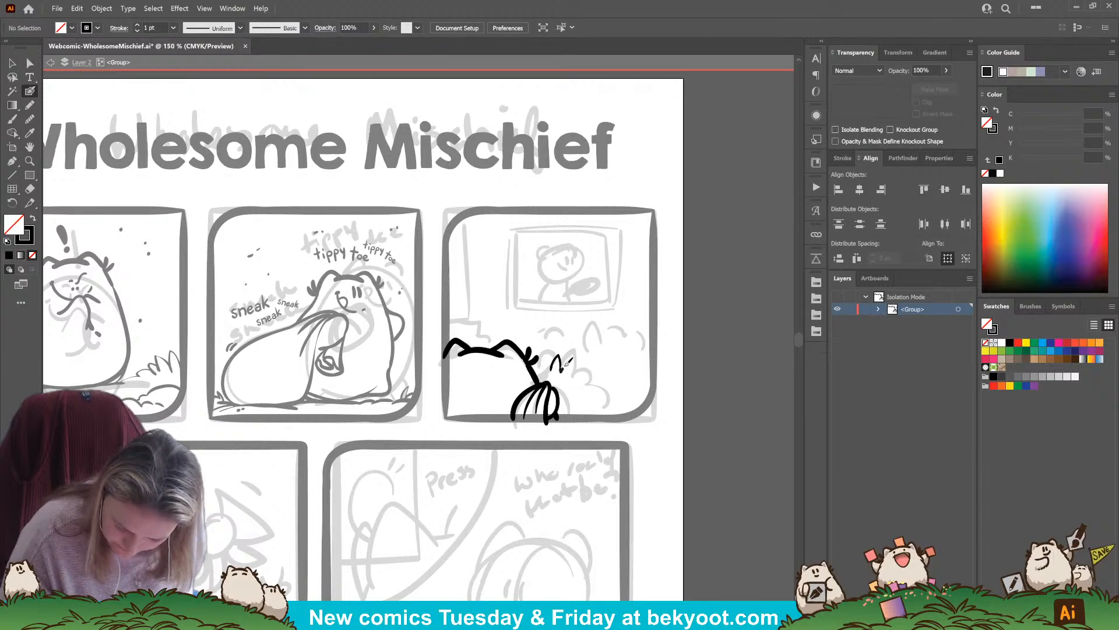
{"action": "mouse_move", "coordinate": [566, 364]}
{"action": "left_mouse_down"}
{"action": "mouse_move", "coordinate": [591, 399]}
{"action": "mouse_move", "coordinate": [598, 377]}
{"action": "mouse_move", "coordinate": [581, 385]}
{"action": "mouse_move", "coordinate": [604, 413]}
{"action": "left_mouse_up"}
{"action": "left_click_drag", "start_coordinate": [617, 403], "coordinate": [610, 410]}
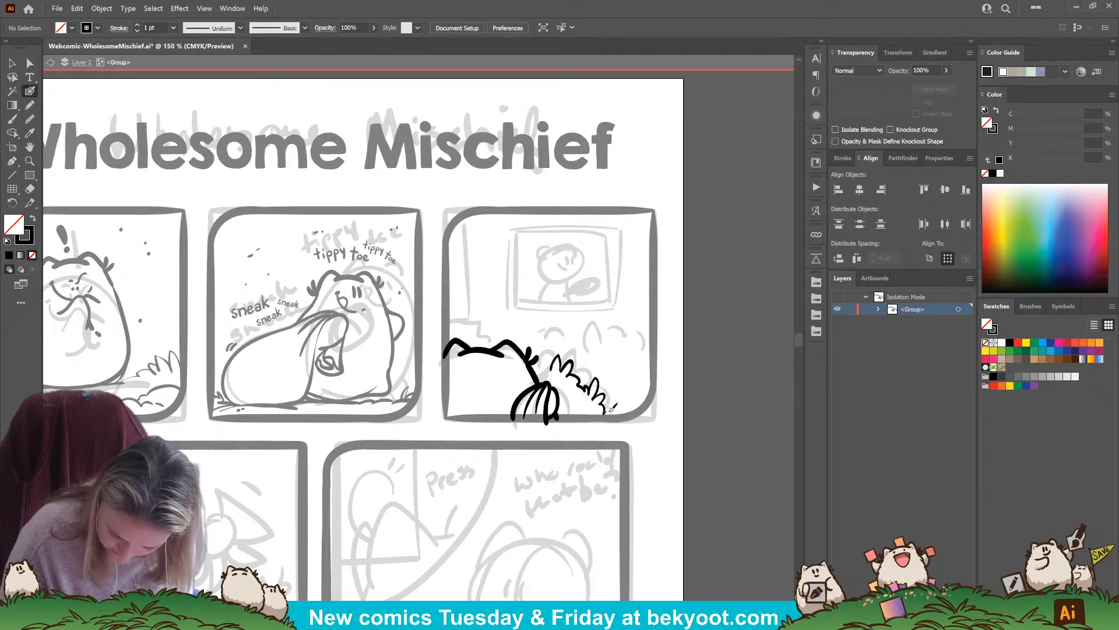
{"action": "left_click_drag", "start_coordinate": [542, 361], "coordinate": [542, 373]}
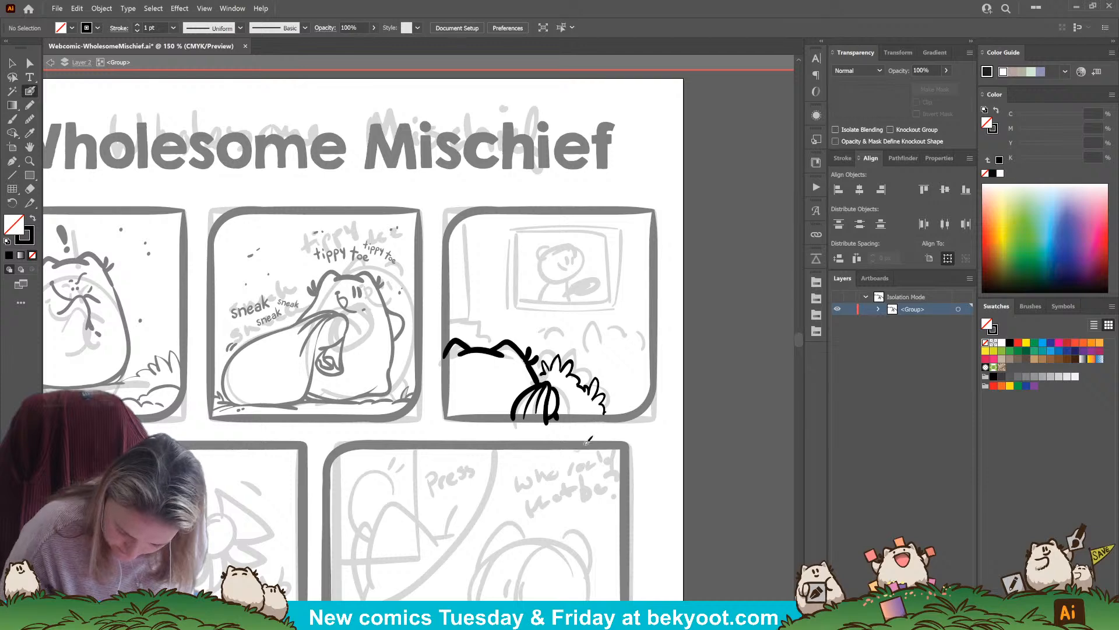
{"action": "left_click_drag", "start_coordinate": [585, 444], "coordinate": [575, 436]}
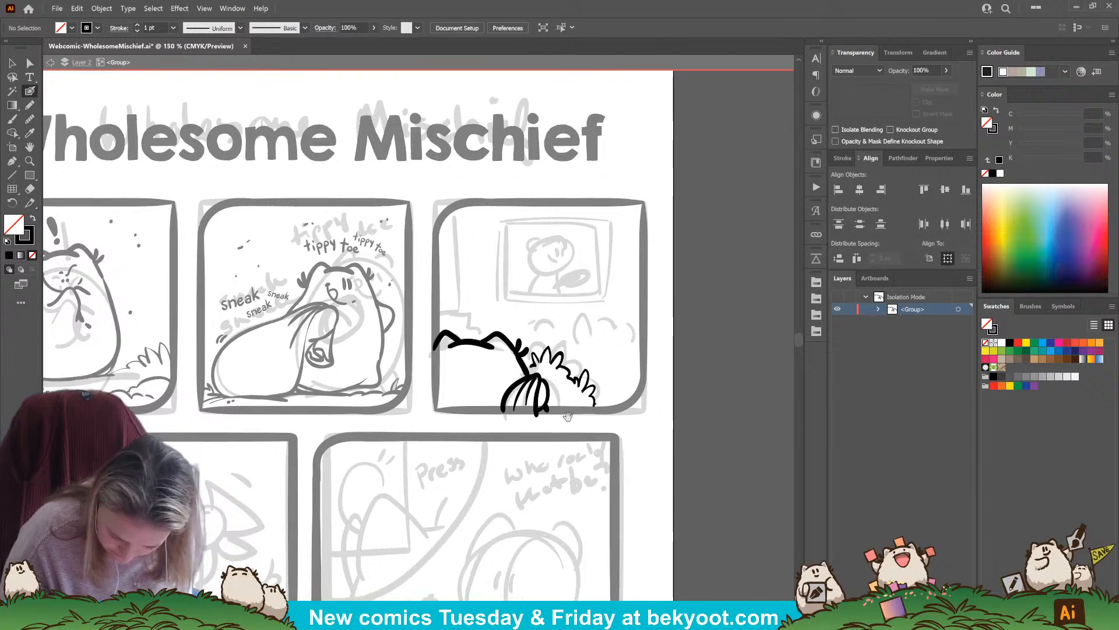
{"action": "left_click", "coordinate": [536, 343]}
{"action": "left_click", "coordinate": [539, 345]}
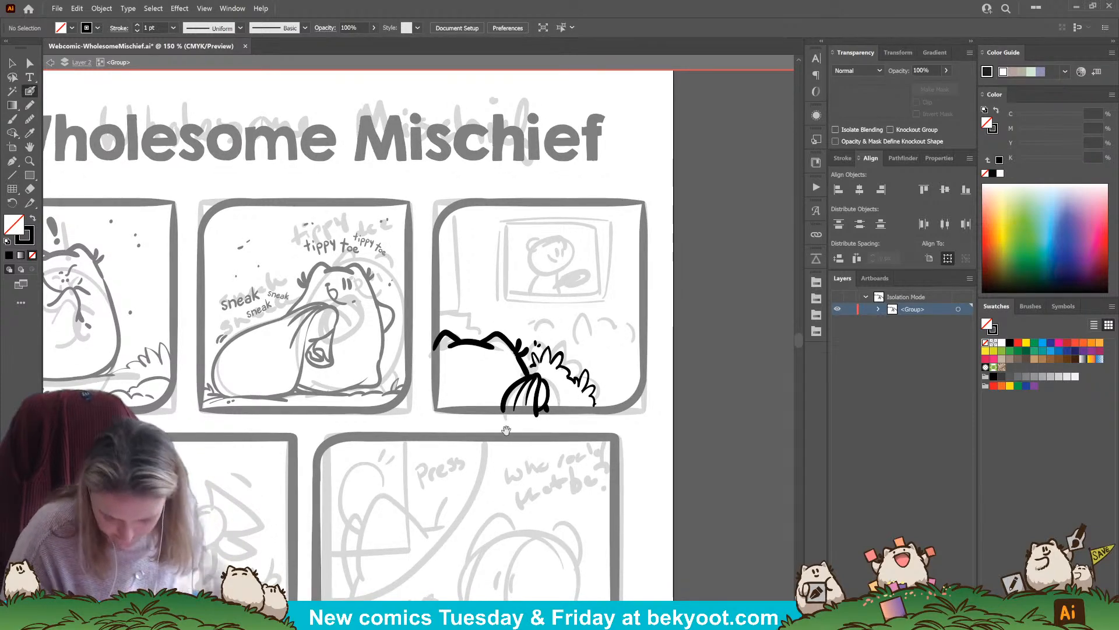
Draw straight lines for the left and top edges of the rectangular frame in panel three
{"action": "left_click_drag", "start_coordinate": [506, 430], "coordinate": [500, 454]}
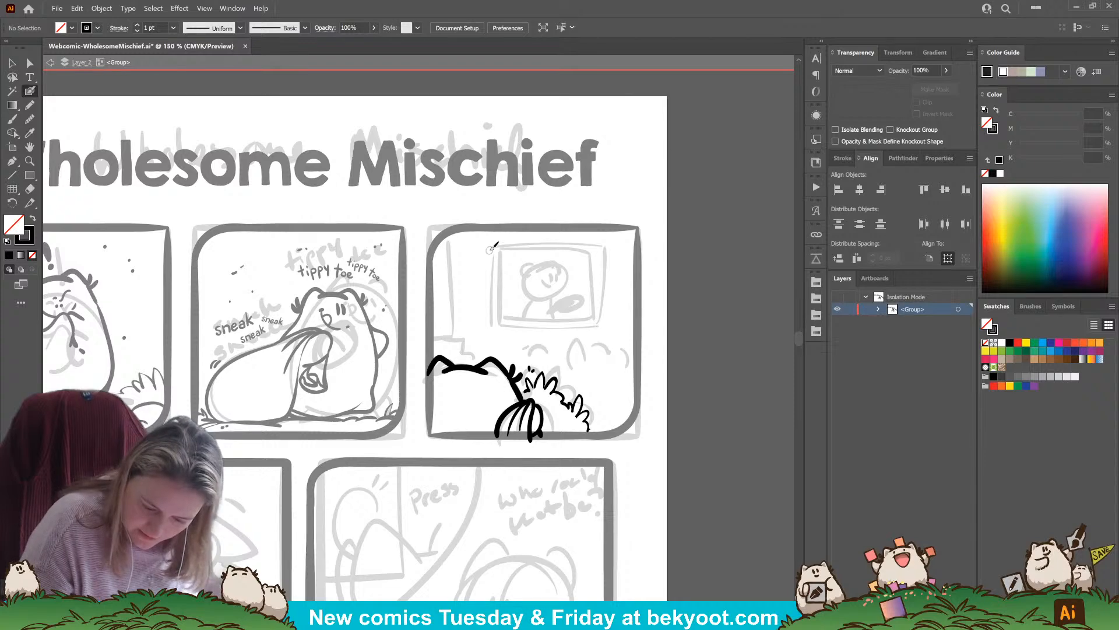
{"action": "left_click_drag", "start_coordinate": [486, 244], "coordinate": [486, 333]}
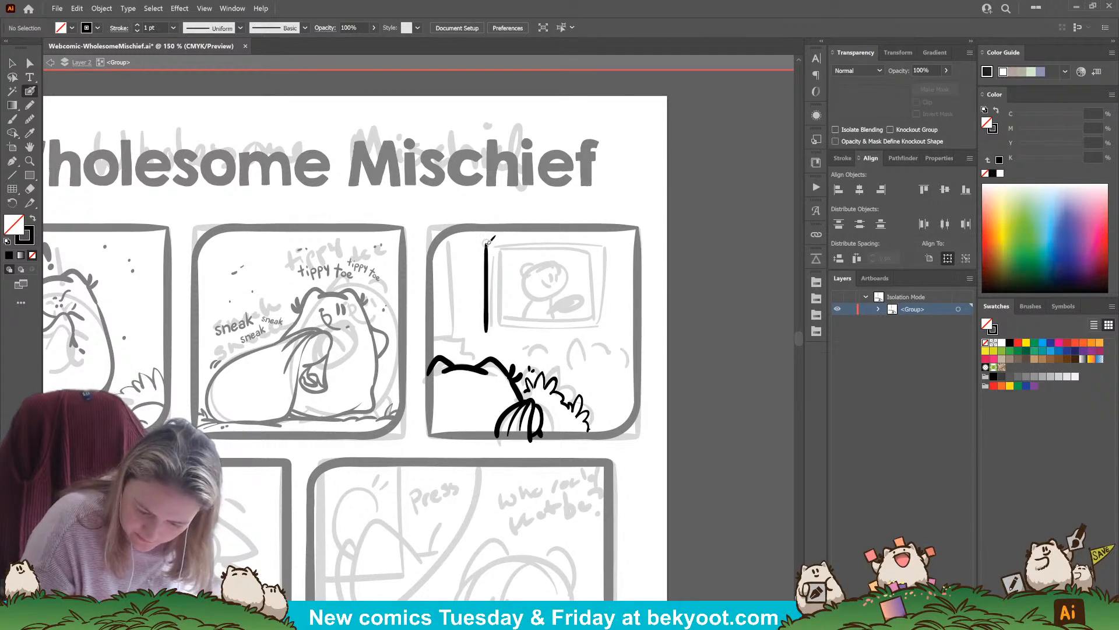
{"action": "left_click_drag", "start_coordinate": [487, 243], "coordinate": [616, 242]}
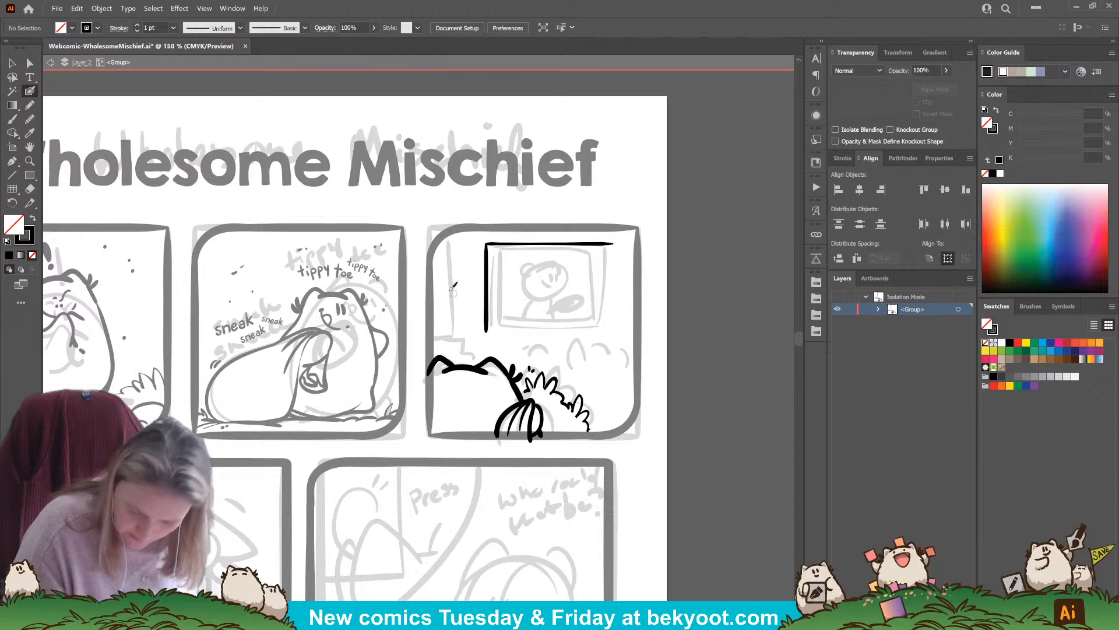
Duplicate the two frame edges, rotate the copy 180° and align it with the originals to close the rectangle
{"action": "key", "text": "v"}
{"action": "mouse_move", "coordinate": [471, 238]}
{"action": "left_mouse_down"}
{"action": "mouse_move", "coordinate": [519, 285]}
{"action": "mouse_move", "coordinate": [525, 314]}
{"action": "left_mouse_up"}
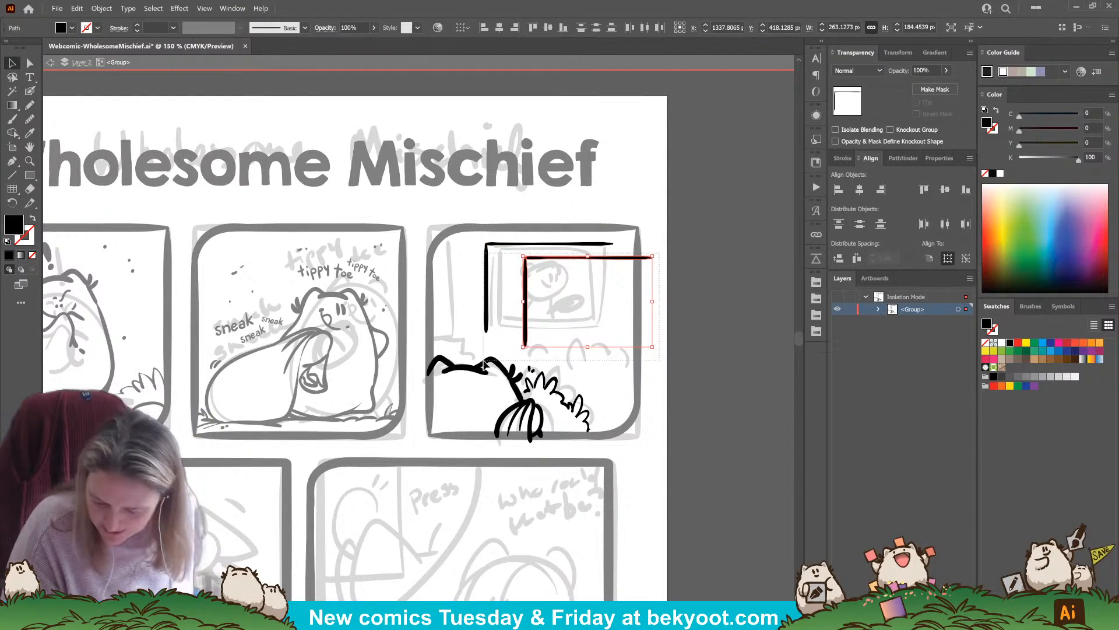
{"action": "left_click", "coordinate": [655, 258], "text": "shift"}
{"action": "left_click", "coordinate": [559, 260], "text": "shift"}
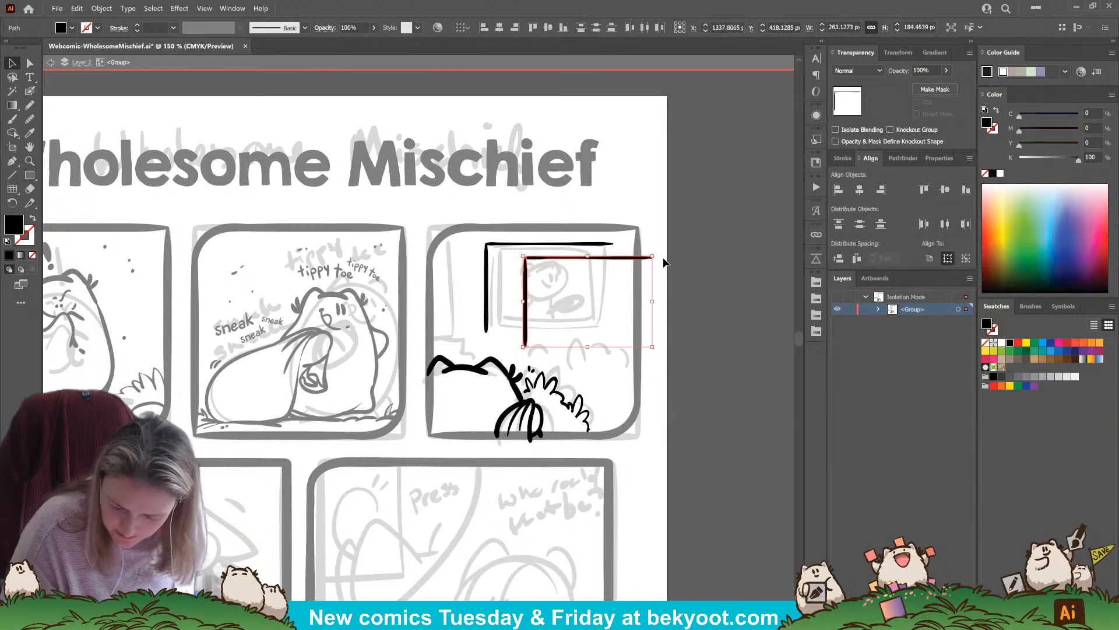
{"action": "mouse_move", "coordinate": [658, 254]}
{"action": "left_mouse_down"}
{"action": "mouse_move", "coordinate": [612, 362]}
{"action": "mouse_move", "coordinate": [522, 372]}
{"action": "left_mouse_up"}
{"action": "left_click_drag", "start_coordinate": [654, 284], "coordinate": [616, 271]}
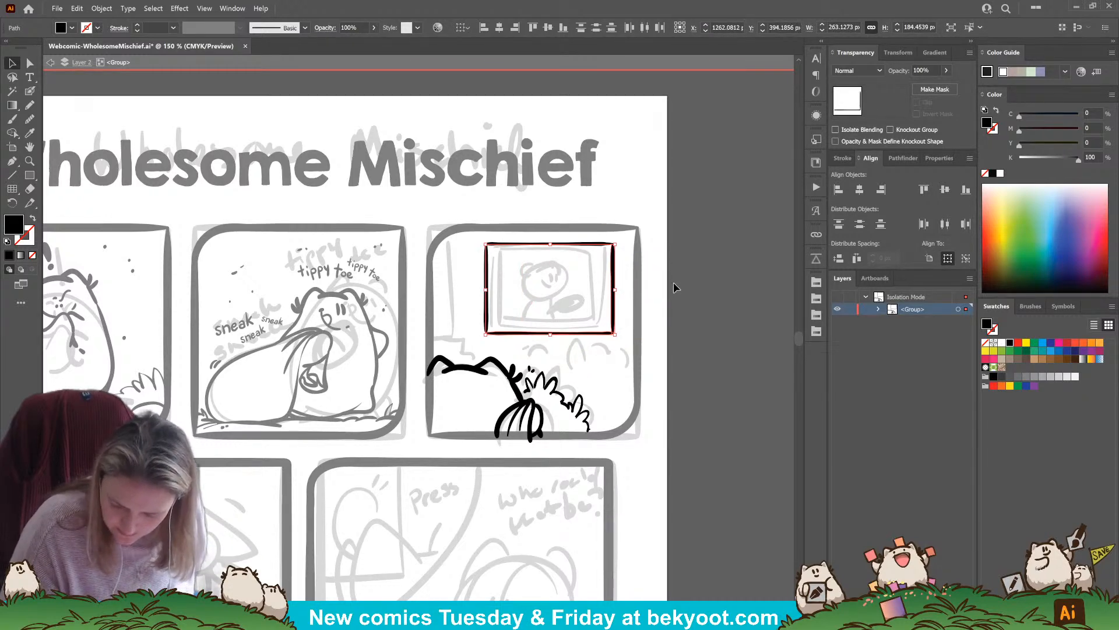
{"action": "left_click", "coordinate": [675, 287]}
{"action": "left_click", "coordinate": [492, 258]}
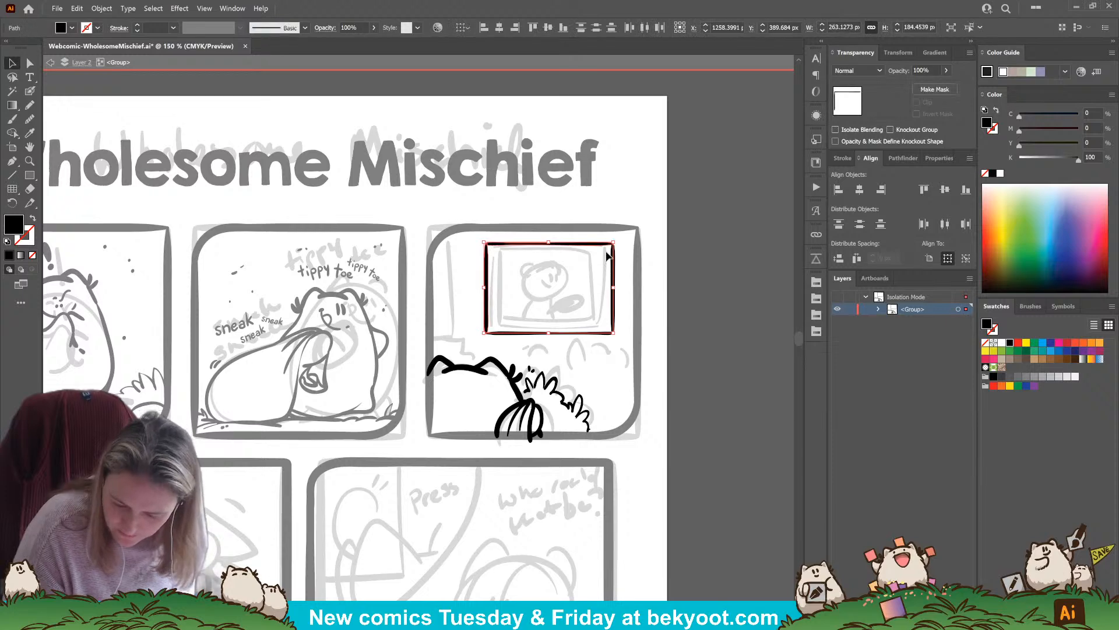
{"action": "left_click_drag", "start_coordinate": [595, 245], "coordinate": [595, 245]}
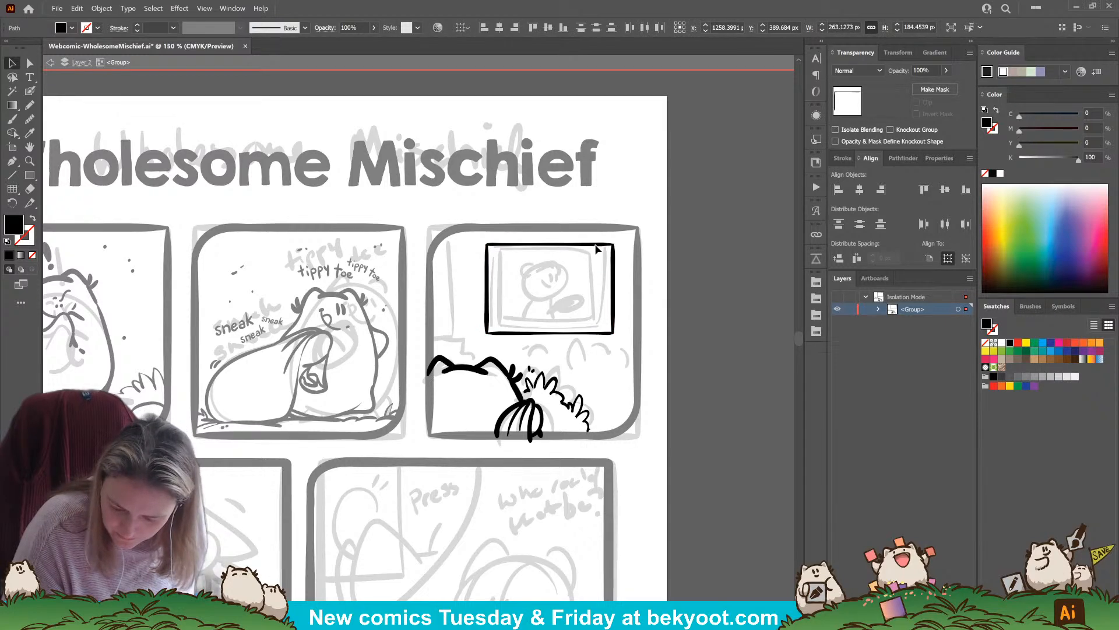
{"action": "left_click", "coordinate": [502, 389]}
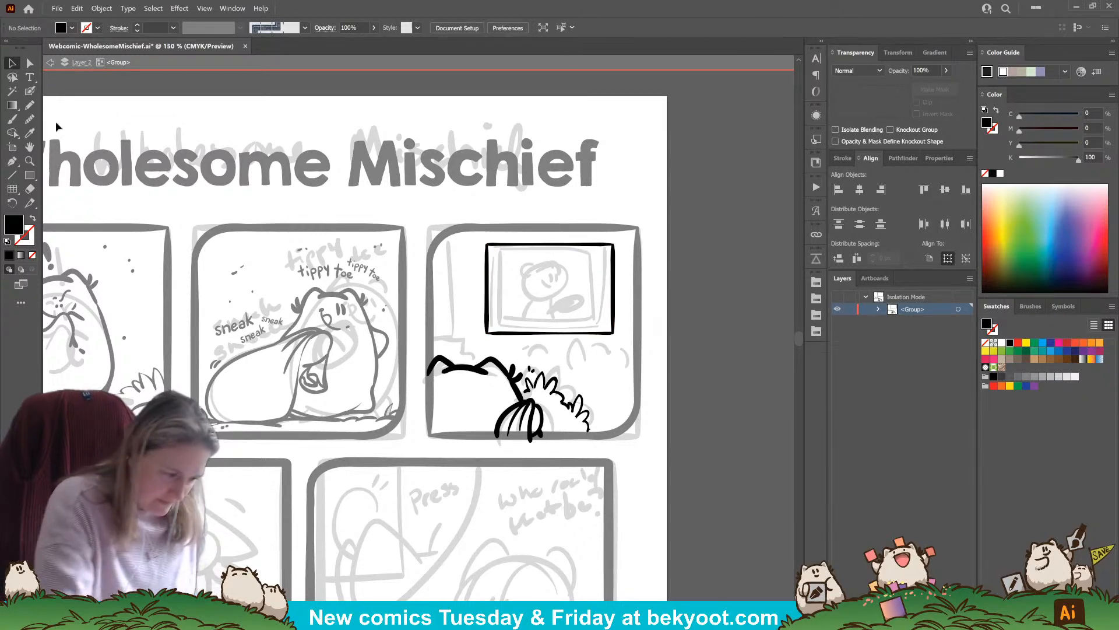
Draw thin inner border lines along all four sides of the rectangular frame with the Blob Brush
{"action": "left_click", "coordinate": [30, 90]}
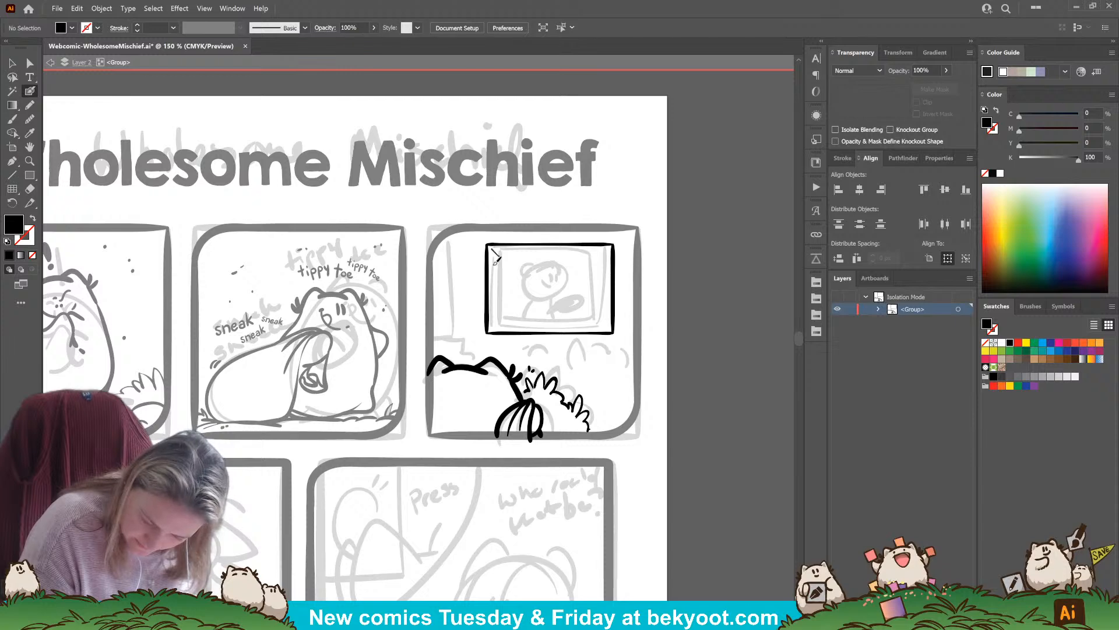
{"action": "mouse_move", "coordinate": [494, 248]}
{"action": "left_mouse_down"}
{"action": "mouse_move", "coordinate": [493, 326]}
{"action": "mouse_move", "coordinate": [580, 327]}
{"action": "left_mouse_up"}
{"action": "key", "text": "ctrl+z"}
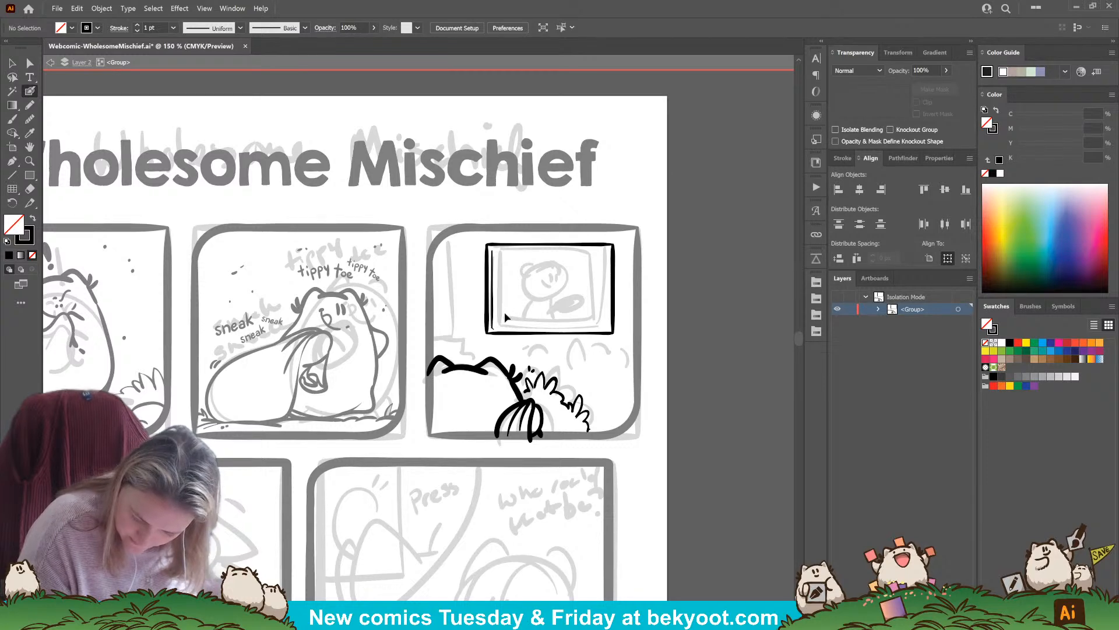
{"action": "mouse_move", "coordinate": [501, 326]}
{"action": "left_mouse_down"}
{"action": "mouse_move", "coordinate": [613, 317]}
{"action": "mouse_move", "coordinate": [608, 330]}
{"action": "mouse_move", "coordinate": [608, 277]}
{"action": "left_mouse_up"}
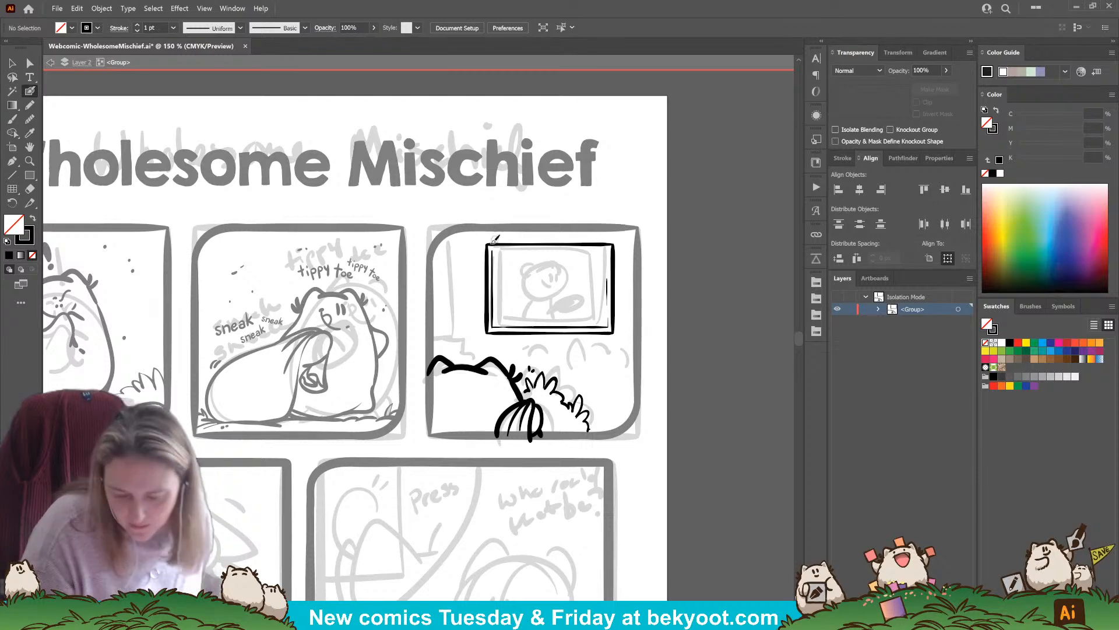
{"action": "left_click_drag", "start_coordinate": [494, 241], "coordinate": [611, 247]}
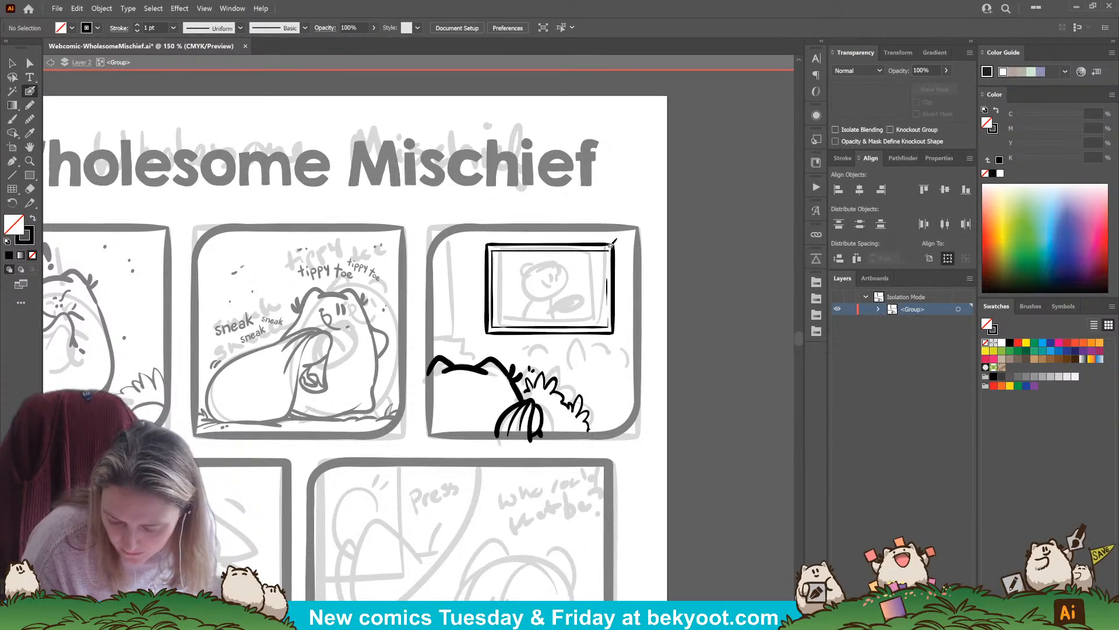
Adjust the thin inner border lines along the left, top and right sides of the rectangular frame in panel three
{"action": "left_click", "coordinate": [520, 250], "text": "ctrl"}
{"action": "left_click", "coordinate": [492, 266], "text": "ctrl"}
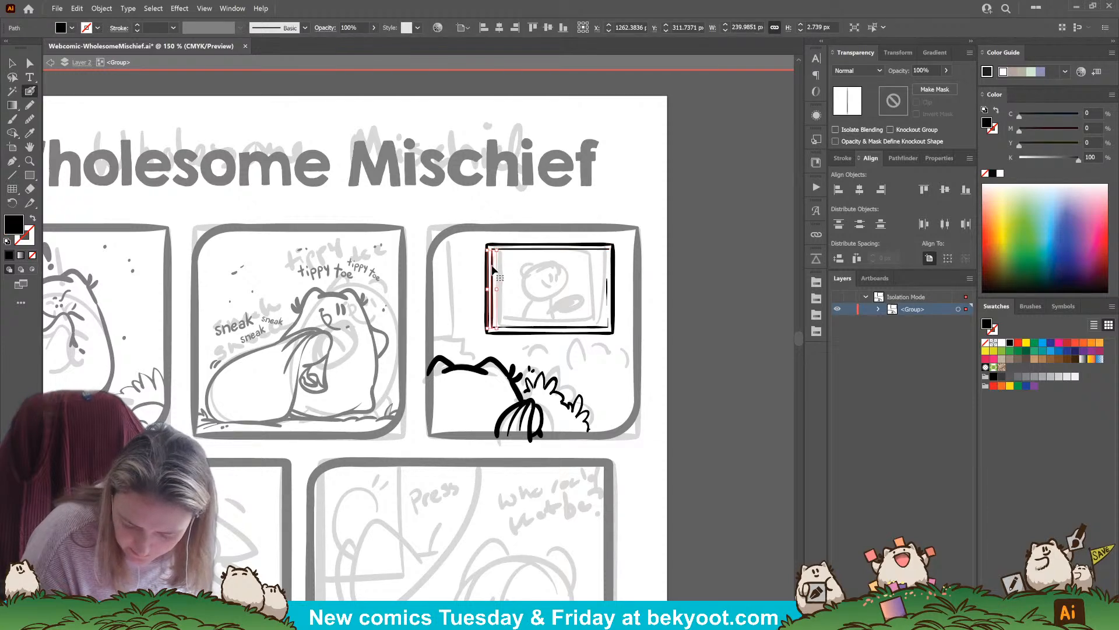
{"action": "left_click", "coordinate": [533, 289], "text": "ctrl"}
{"action": "left_click", "coordinate": [603, 250], "text": "ctrl"}
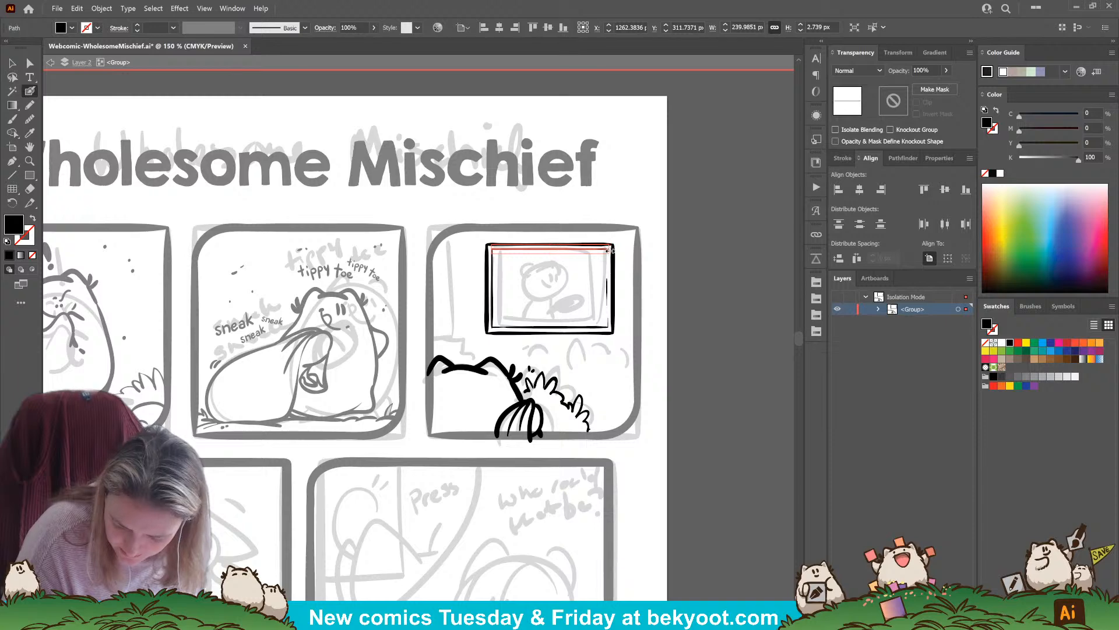
{"action": "left_click", "coordinate": [634, 259], "text": "ctrl"}
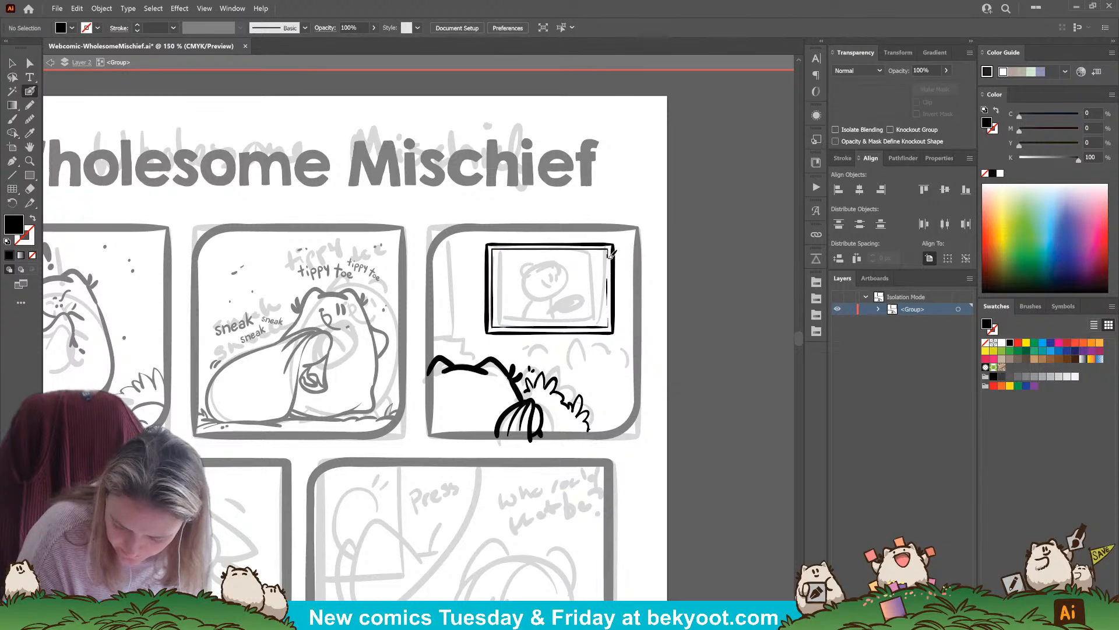
{"action": "key", "text": "shift+x"}
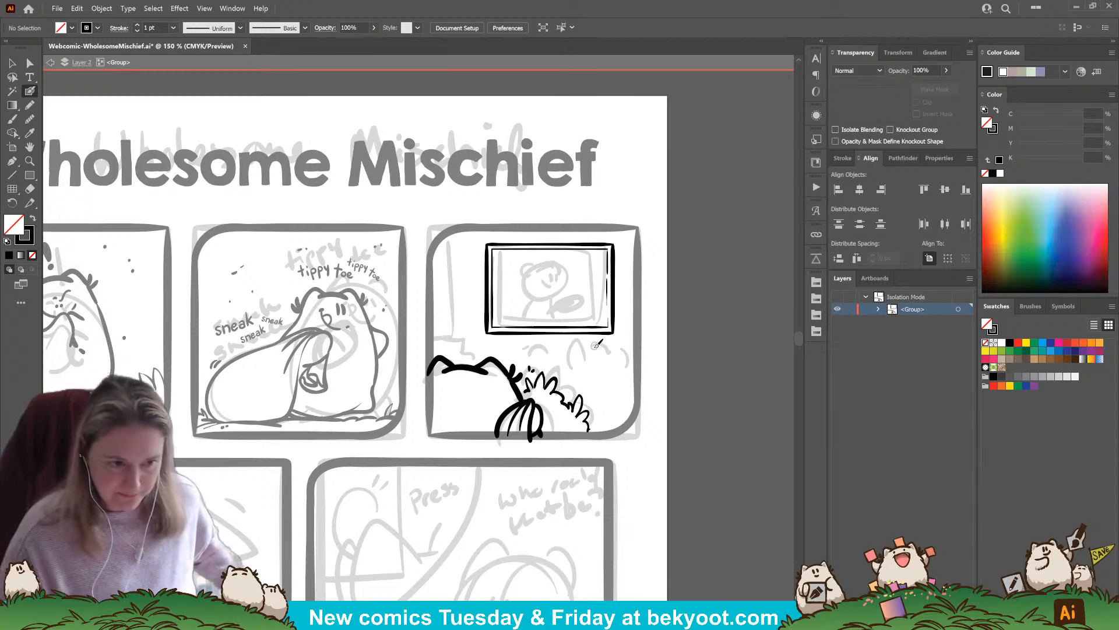
Draw a straight broken ground line near panel three's right edge and the vertical and top edges of the doorway at its left
{"action": "mouse_move", "coordinate": [589, 392]}
{"action": "left_mouse_down"}
{"action": "mouse_move", "coordinate": [640, 392]}
{"action": "mouse_move", "coordinate": [604, 376]}
{"action": "left_mouse_up"}
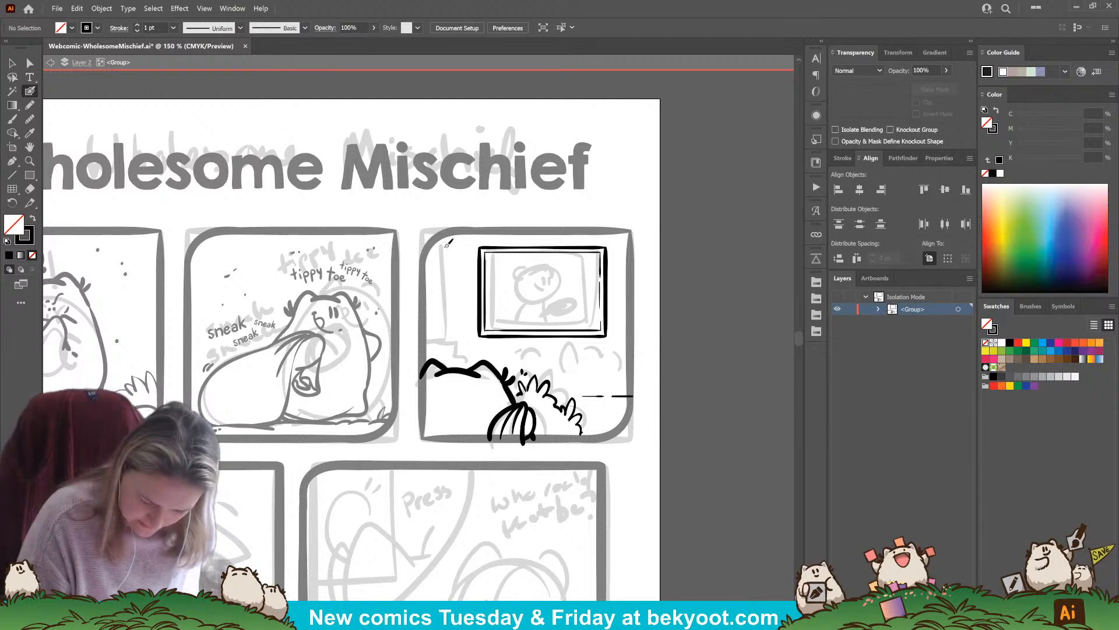
{"action": "left_click_drag", "start_coordinate": [444, 245], "coordinate": [450, 342]}
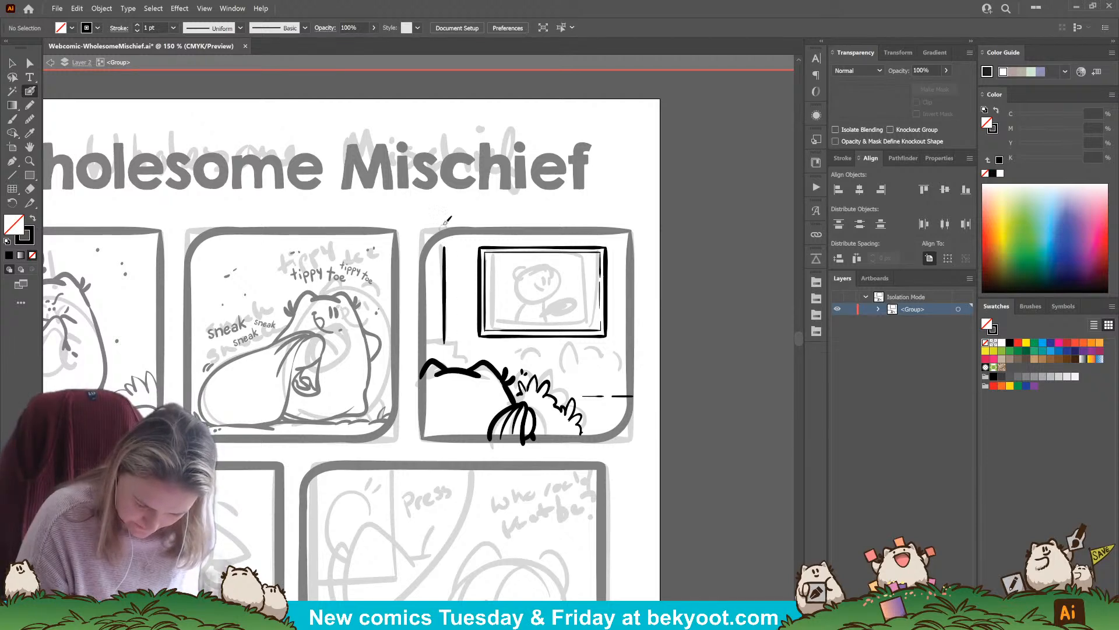
{"action": "left_click_drag", "start_coordinate": [439, 249], "coordinate": [444, 344]}
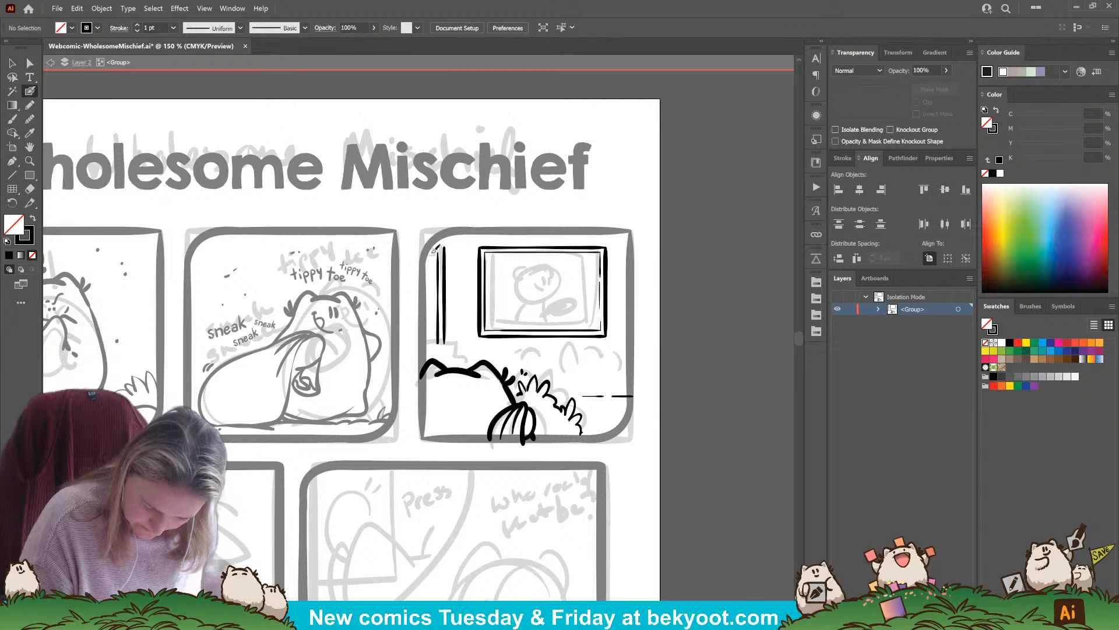
{"action": "left_click_drag", "start_coordinate": [427, 253], "coordinate": [438, 253]}
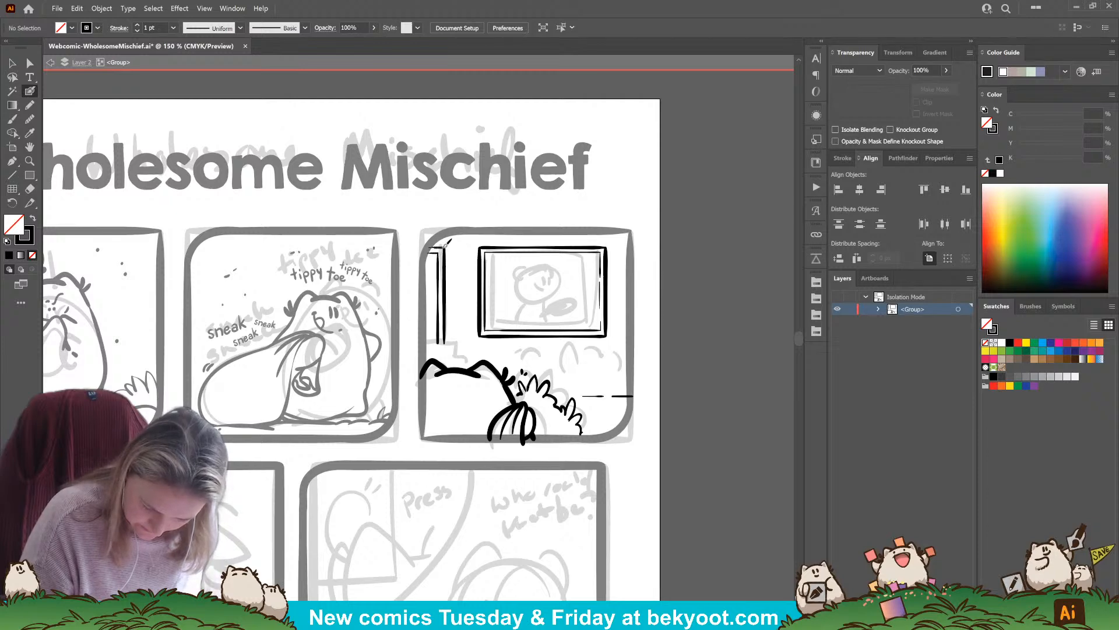
Lengthen the doorway's two vertical lines toward the character's head and ink a small stepped line at their base
{"action": "scroll", "coordinate": [459, 379], "scroll_direction": "left", "scroll_amount": 2}
{"action": "left_click", "coordinate": [439, 343], "text": "ctrl"}
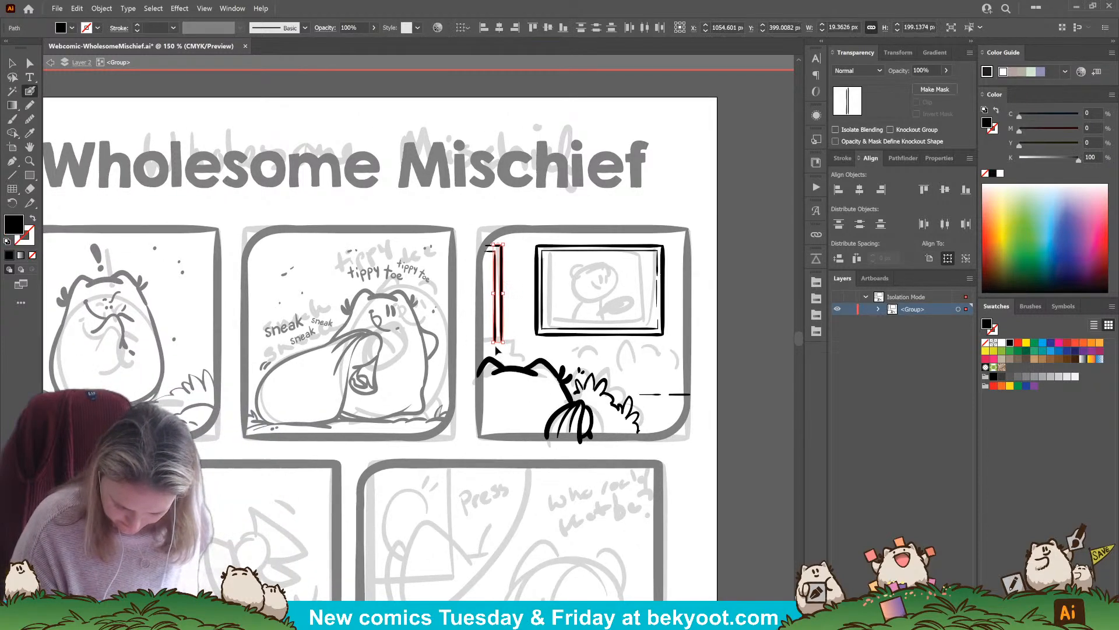
{"action": "left_click_drag", "start_coordinate": [497, 349], "coordinate": [516, 363]}
{"action": "left_click", "coordinate": [518, 355], "text": "ctrl"}
{"action": "left_click", "coordinate": [502, 352], "text": "ctrl"}
{"action": "left_click", "coordinate": [505, 353], "text": "ctrl"}
Ink a large spiky bush outline below the frame's right corner and a smaller bush outline to its left
{"action": "left_click_drag", "start_coordinate": [512, 463], "coordinate": [461, 446]}
{"action": "mouse_move", "coordinate": [577, 333]}
{"action": "left_mouse_down"}
{"action": "mouse_move", "coordinate": [595, 327]}
{"action": "mouse_move", "coordinate": [604, 339]}
{"action": "mouse_move", "coordinate": [569, 337]}
{"action": "mouse_move", "coordinate": [562, 354]}
{"action": "mouse_move", "coordinate": [608, 337]}
{"action": "left_mouse_up"}
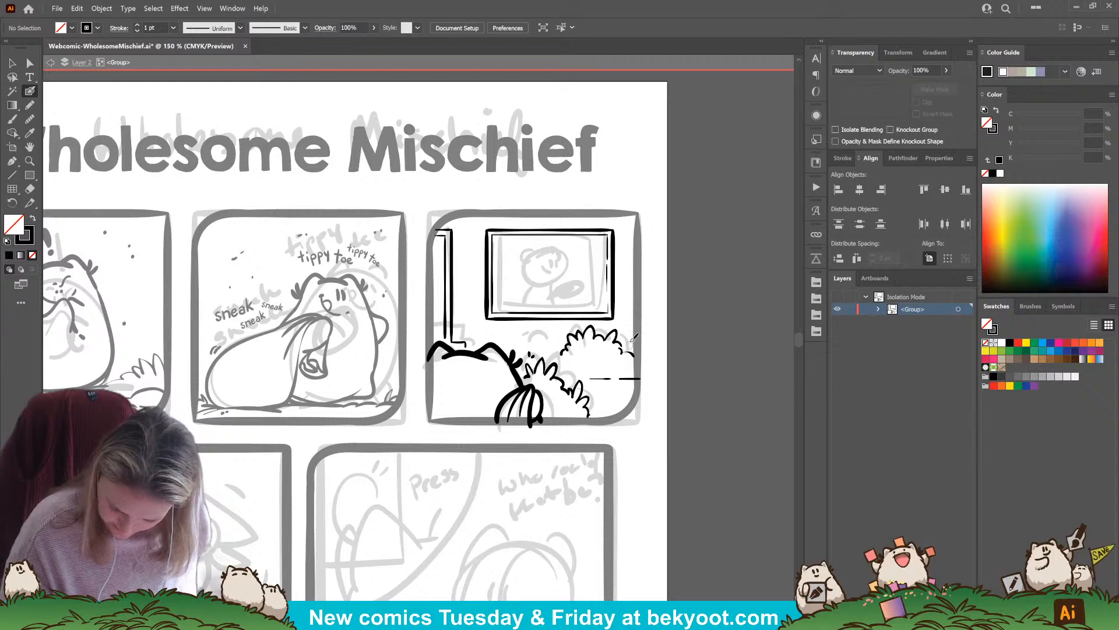
{"action": "left_click_drag", "start_coordinate": [620, 337], "coordinate": [637, 356]}
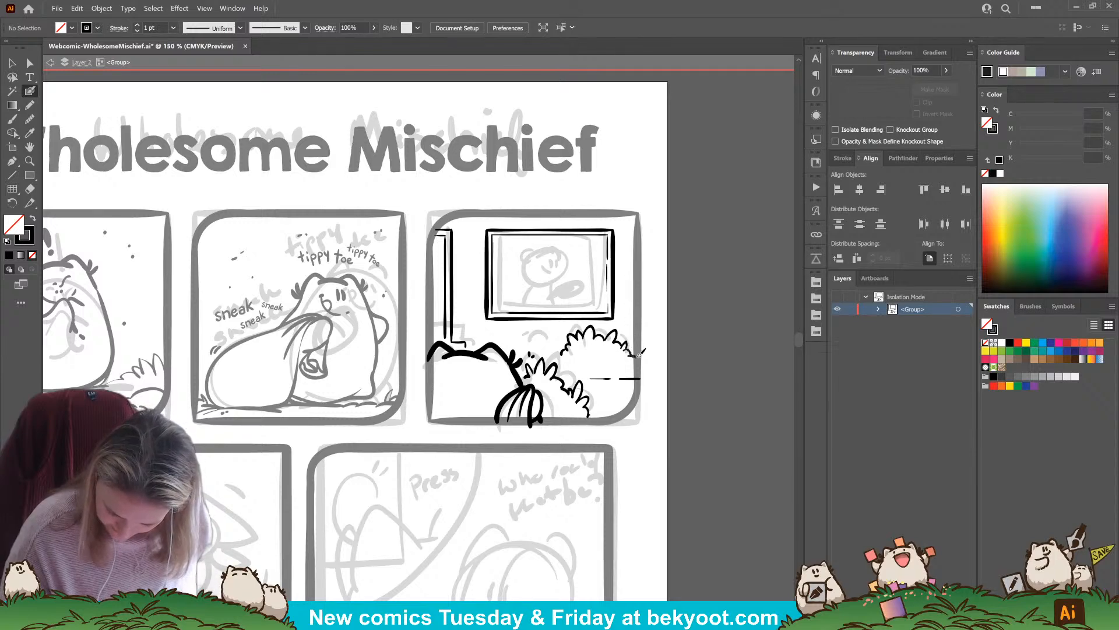
{"action": "mouse_move", "coordinate": [517, 330]}
{"action": "left_mouse_down"}
{"action": "mouse_move", "coordinate": [545, 325]}
{"action": "mouse_move", "coordinate": [566, 344]}
{"action": "left_mouse_up"}
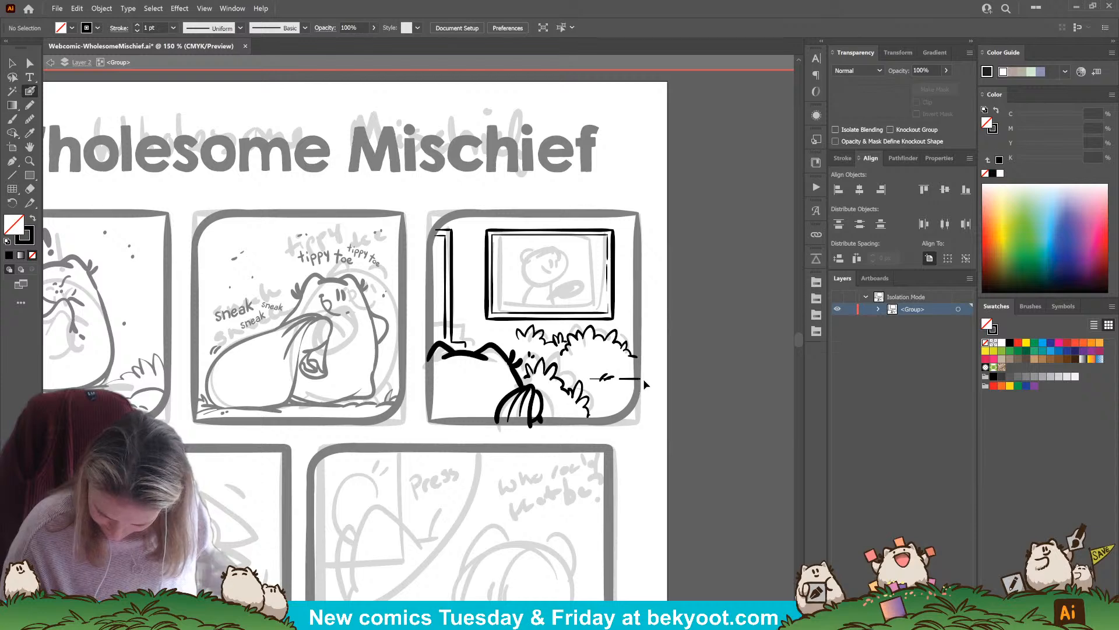
Move the straight ground line down beneath the large bush and extend it past the panel's right edge
{"action": "left_click_drag", "start_coordinate": [608, 373], "coordinate": [628, 386]}
{"action": "left_click", "coordinate": [675, 399], "text": "ctrl"}
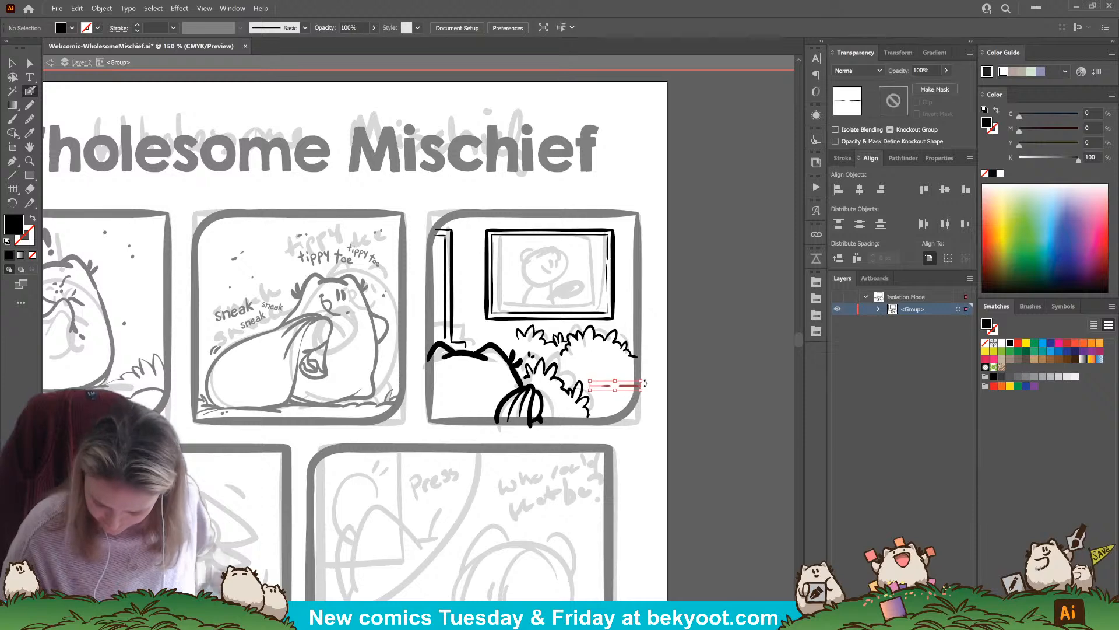
{"action": "left_click_drag", "start_coordinate": [639, 386], "coordinate": [660, 386]}
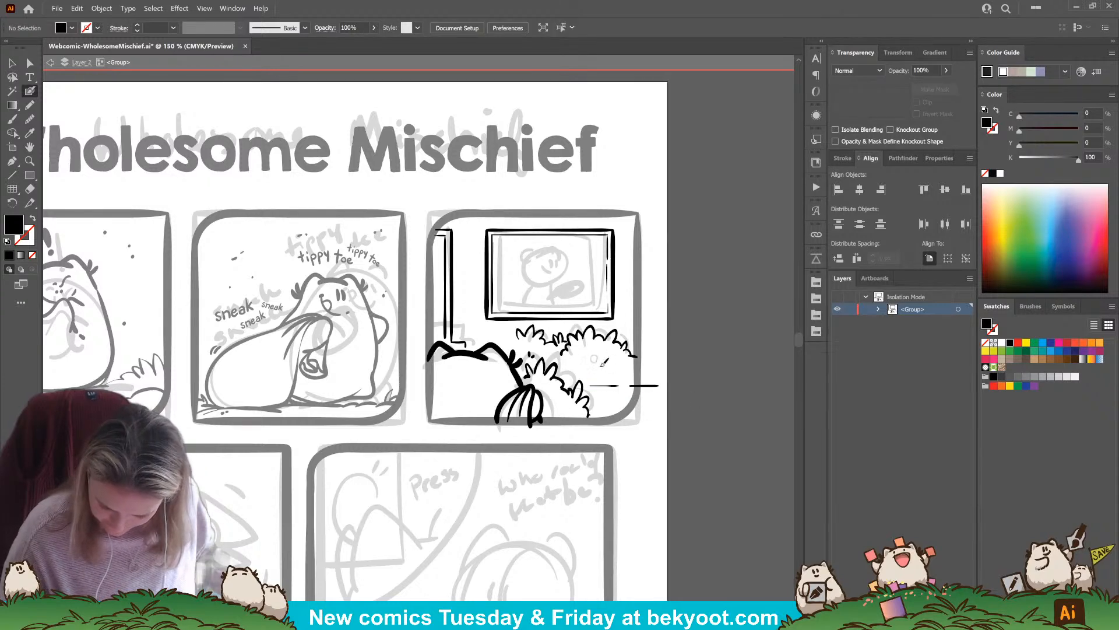
Ink short bumpy dashes along the straight ground line as grass and delete the straight line
{"action": "key", "text": "shift+x"}
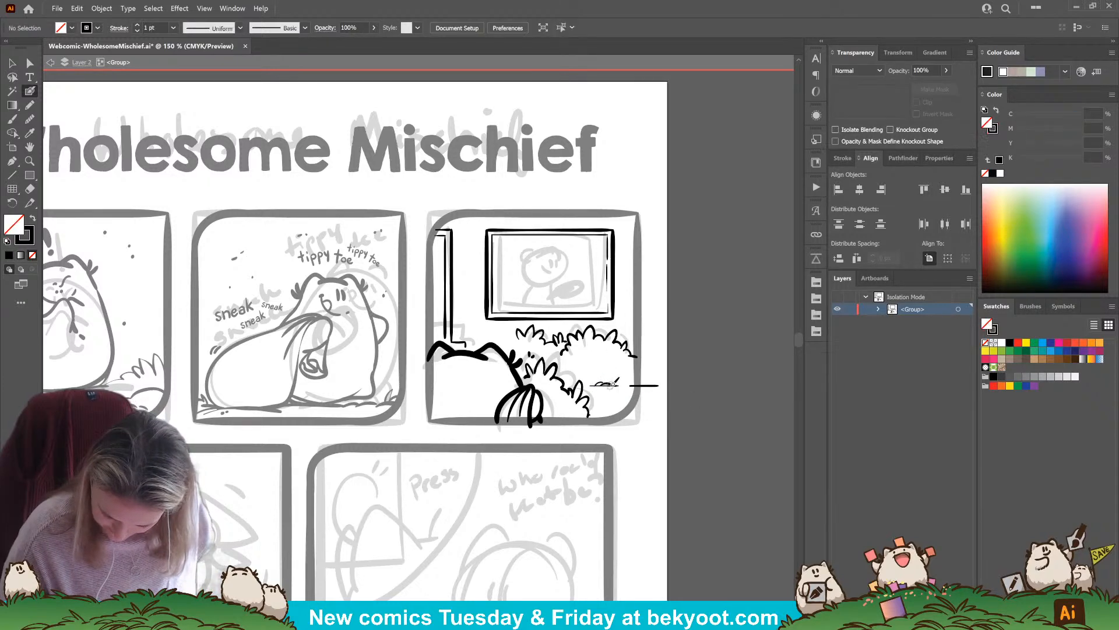
{"action": "left_click_drag", "start_coordinate": [631, 382], "coordinate": [588, 384]}
{"action": "left_click", "coordinate": [656, 386], "text": "ctrl"}
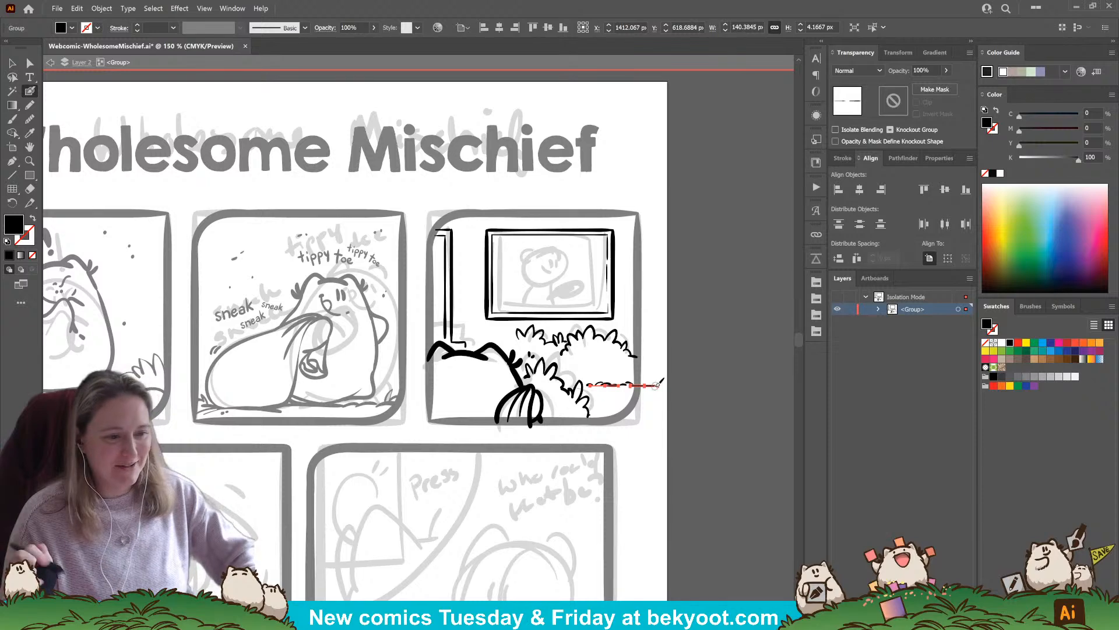
{"action": "key", "text": "ctrl+shift+a"}
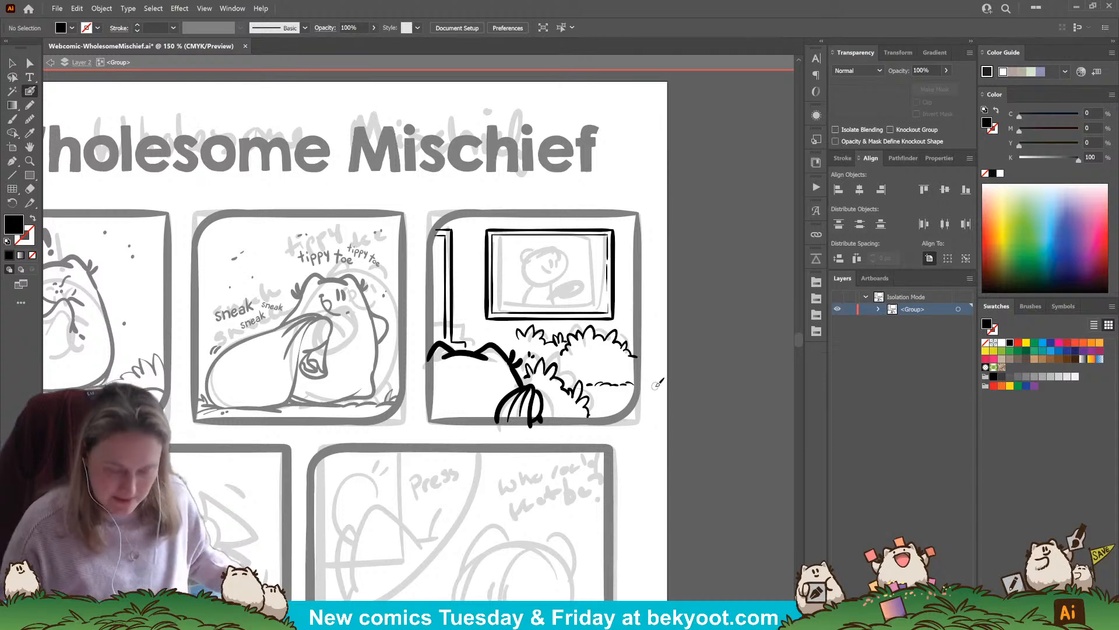
Extend the small bush outline to the left and ink a leaf tuft beside the doorway's base
{"action": "key", "text": "shift+x"}
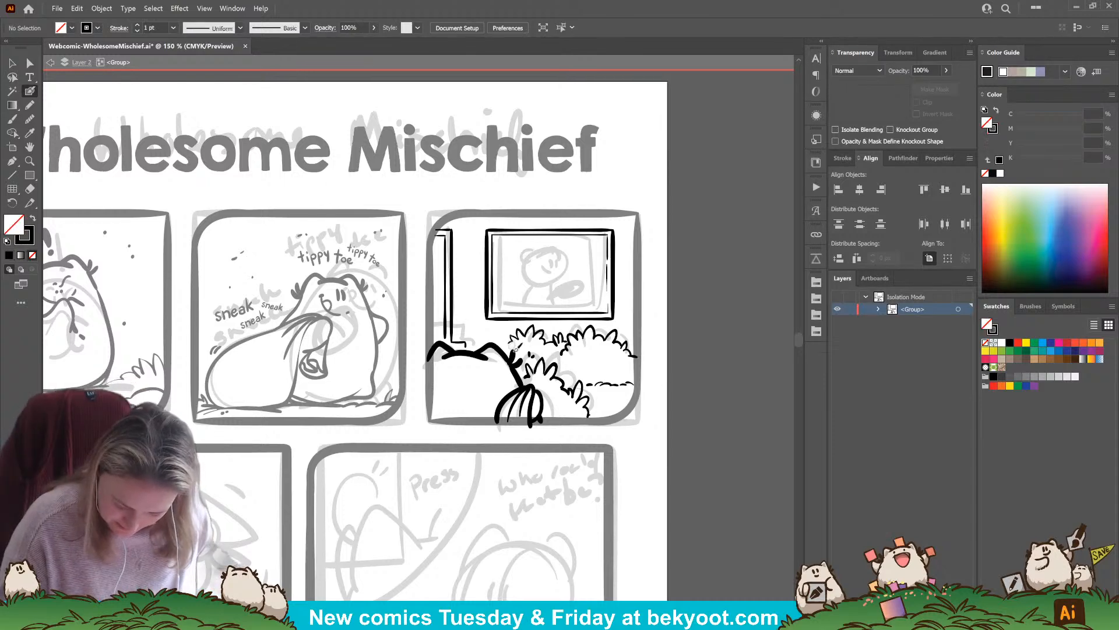
{"action": "scroll", "coordinate": [513, 350], "scroll_direction": "up", "scroll_amount": 1}
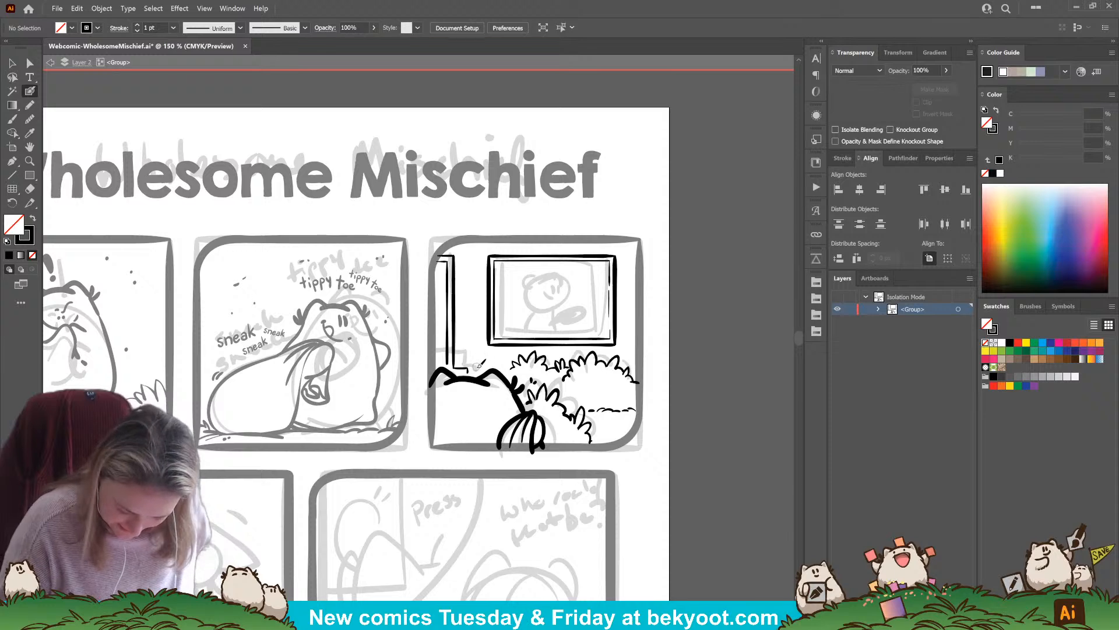
{"action": "left_click_drag", "start_coordinate": [479, 365], "coordinate": [488, 356]}
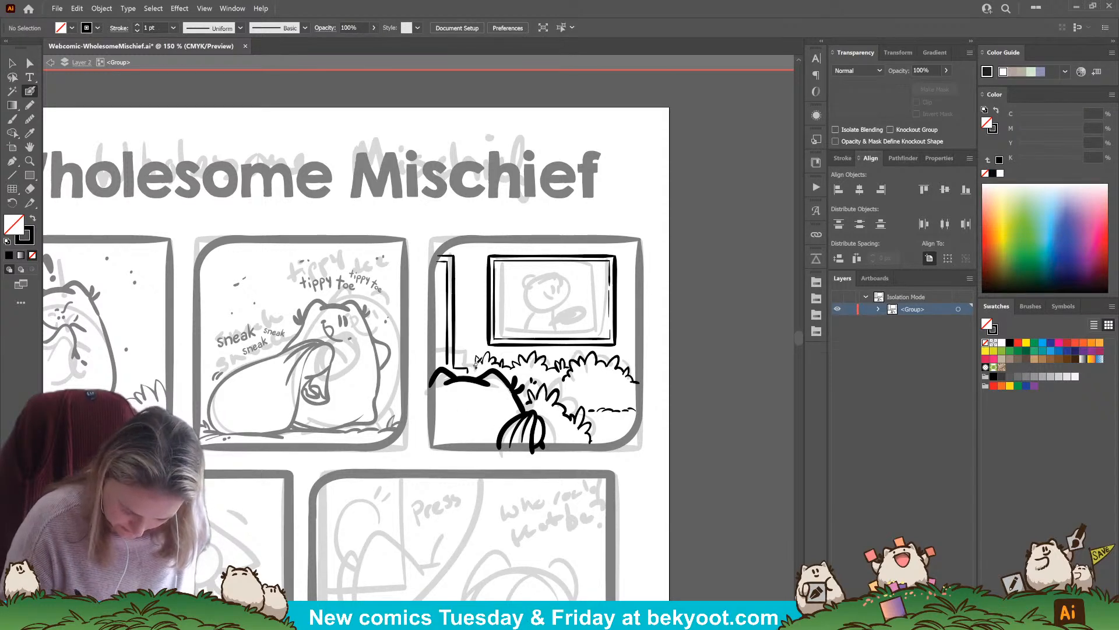
{"action": "left_click_drag", "start_coordinate": [540, 430], "coordinate": [505, 462]}
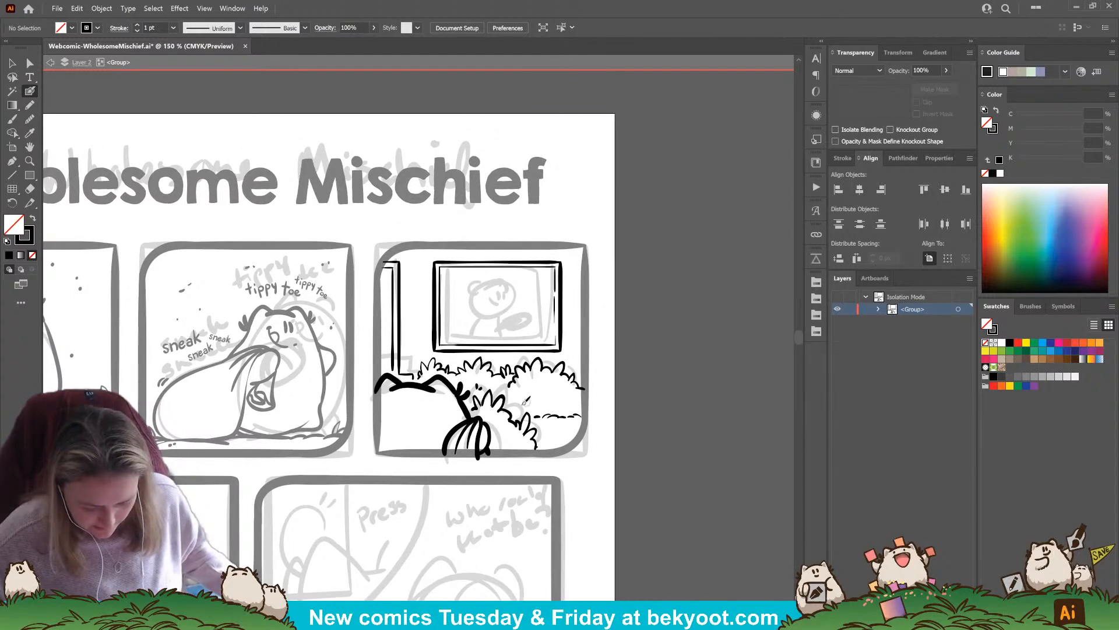
{"action": "scroll", "coordinate": [553, 307], "scroll_direction": "up", "scroll_amount": 1}
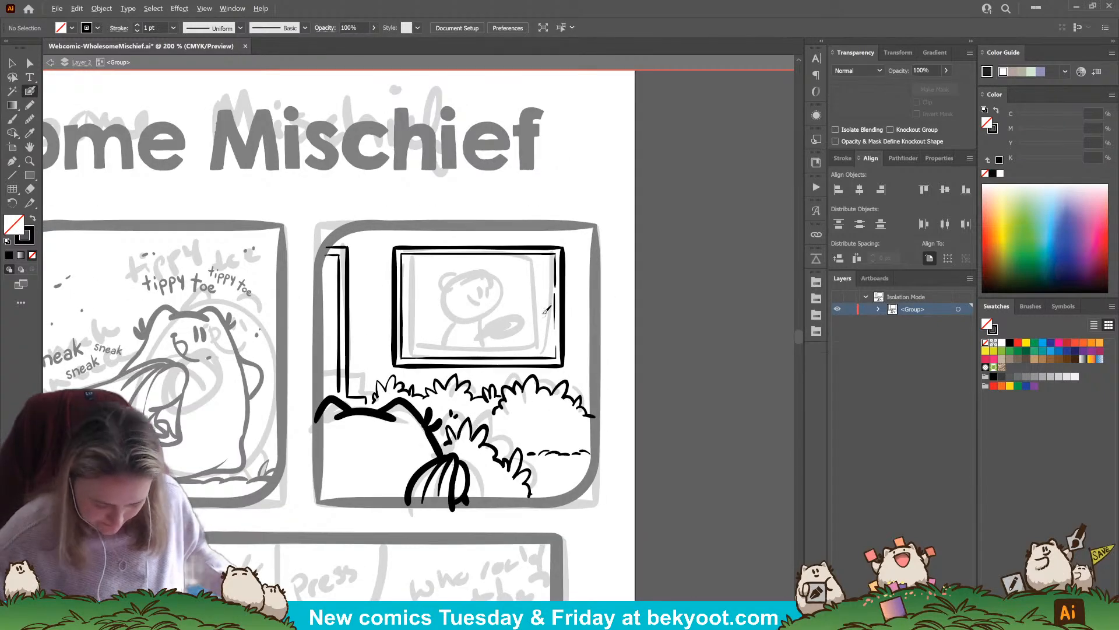
{"action": "left_click_drag", "start_coordinate": [483, 460], "coordinate": [551, 494]}
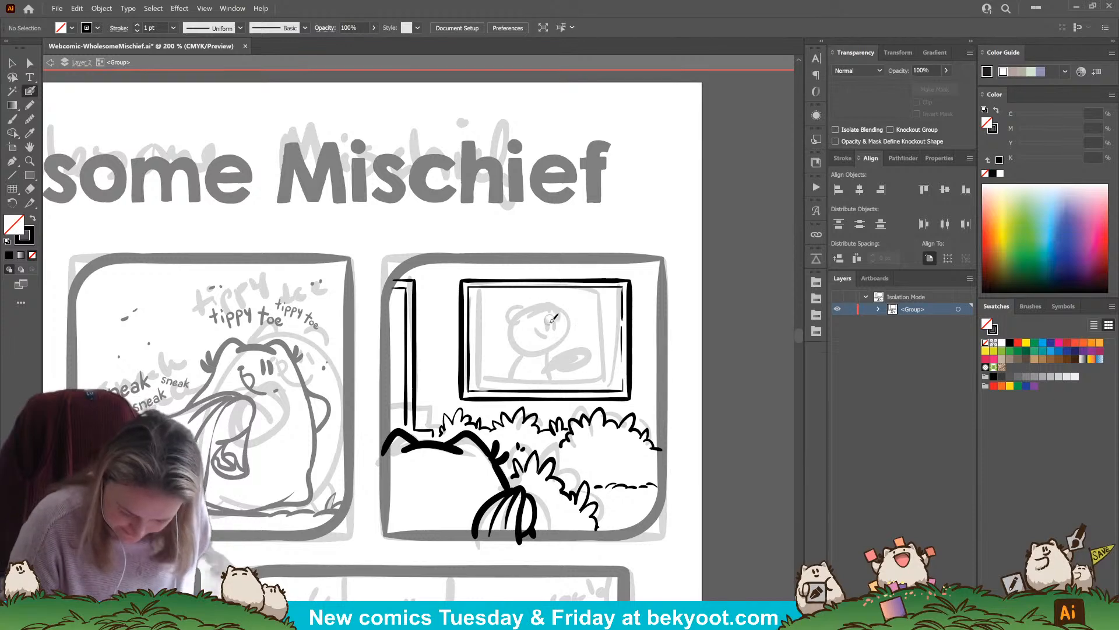
{"action": "mouse_move", "coordinate": [521, 323]}
{"action": "left_mouse_down"}
{"action": "mouse_move", "coordinate": [516, 352]}
{"action": "mouse_move", "coordinate": [552, 316]}
{"action": "mouse_move", "coordinate": [535, 310]}
{"action": "mouse_move", "coordinate": [513, 348]}
{"action": "left_mouse_up"}
{"action": "key", "text": "ctrl+z"}
{"action": "key", "text": "ctrl+z"}
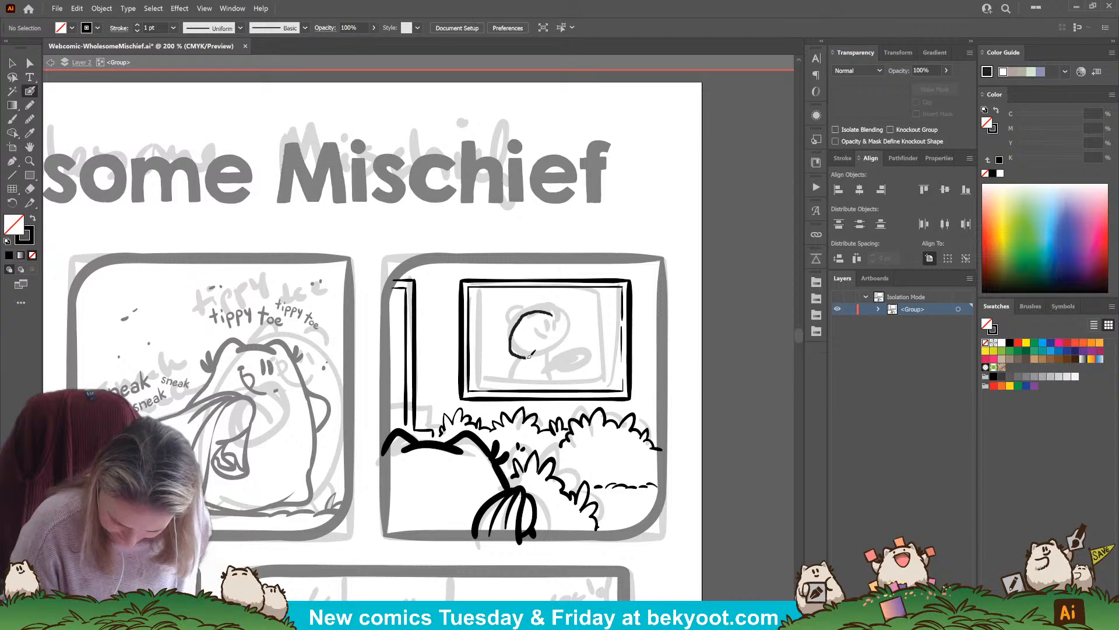
{"action": "key", "text": "ctrl+z"}
{"action": "mouse_move", "coordinate": [553, 313]}
{"action": "left_mouse_down"}
{"action": "mouse_move", "coordinate": [517, 321]}
{"action": "mouse_move", "coordinate": [512, 346]}
{"action": "left_mouse_up"}
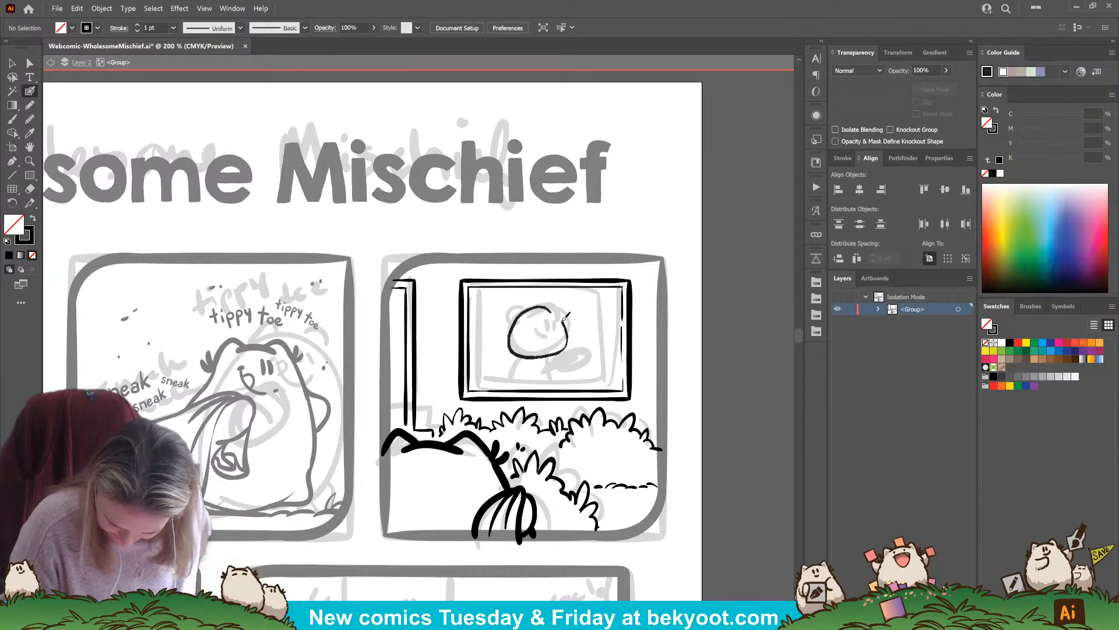
{"action": "left_click_drag", "start_coordinate": [564, 318], "coordinate": [559, 309]}
{"action": "key", "text": "ctrl+z"}
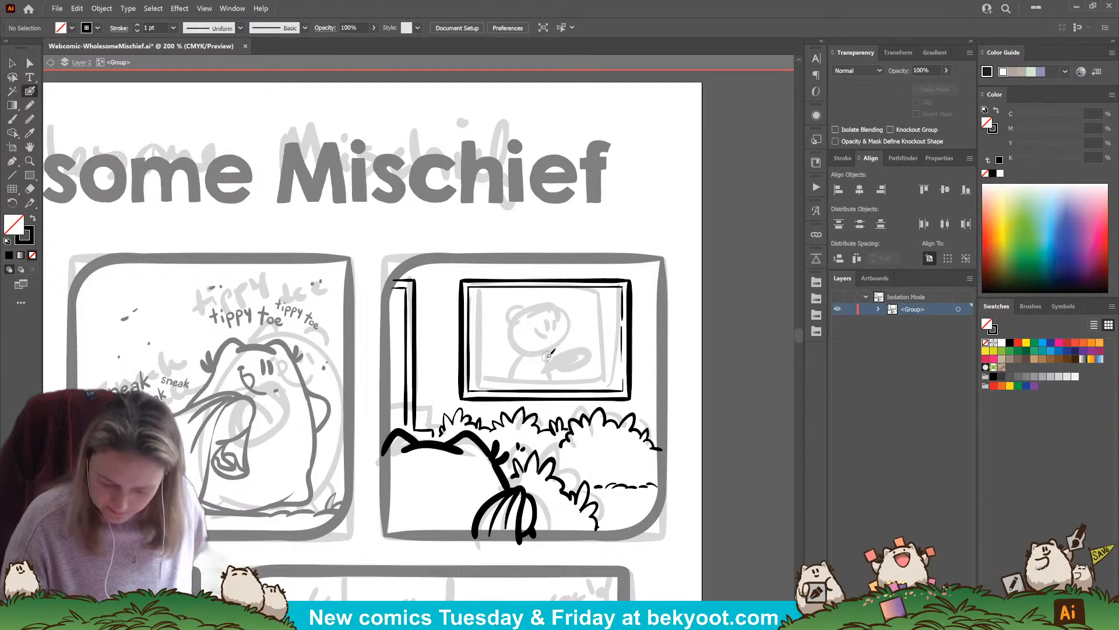
{"action": "mouse_move", "coordinate": [552, 335]}
{"action": "left_mouse_down"}
{"action": "mouse_move", "coordinate": [548, 320]}
{"action": "mouse_move", "coordinate": [505, 335]}
{"action": "mouse_move", "coordinate": [561, 349]}
{"action": "mouse_move", "coordinate": [557, 315]}
{"action": "mouse_move", "coordinate": [525, 312]}
{"action": "mouse_move", "coordinate": [551, 353]}
{"action": "left_mouse_up"}
{"action": "key", "text": "ctrl+z"}
{"action": "key", "text": "ctrl+z"}
{"action": "left_click_drag", "start_coordinate": [524, 316], "coordinate": [561, 304]}
{"action": "key", "text": "ctrl+z"}
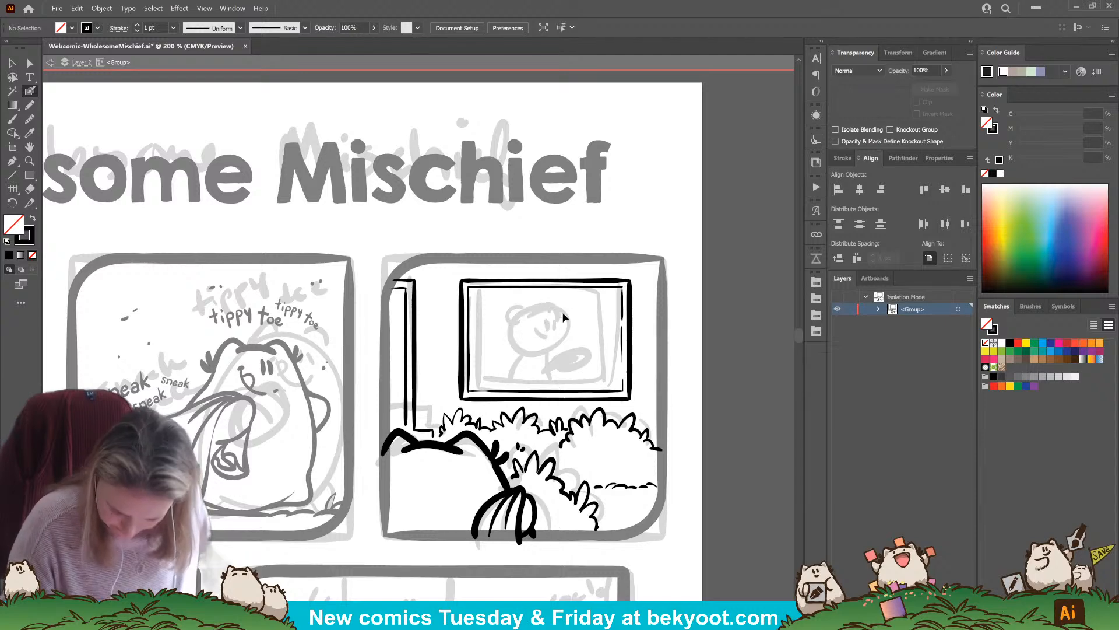
Adjust the Blob Brush options and ink the closed, rounded head outline over the sketched character inside the frame
{"action": "scroll", "coordinate": [630, 406], "scroll_direction": "up", "scroll_amount": 2}
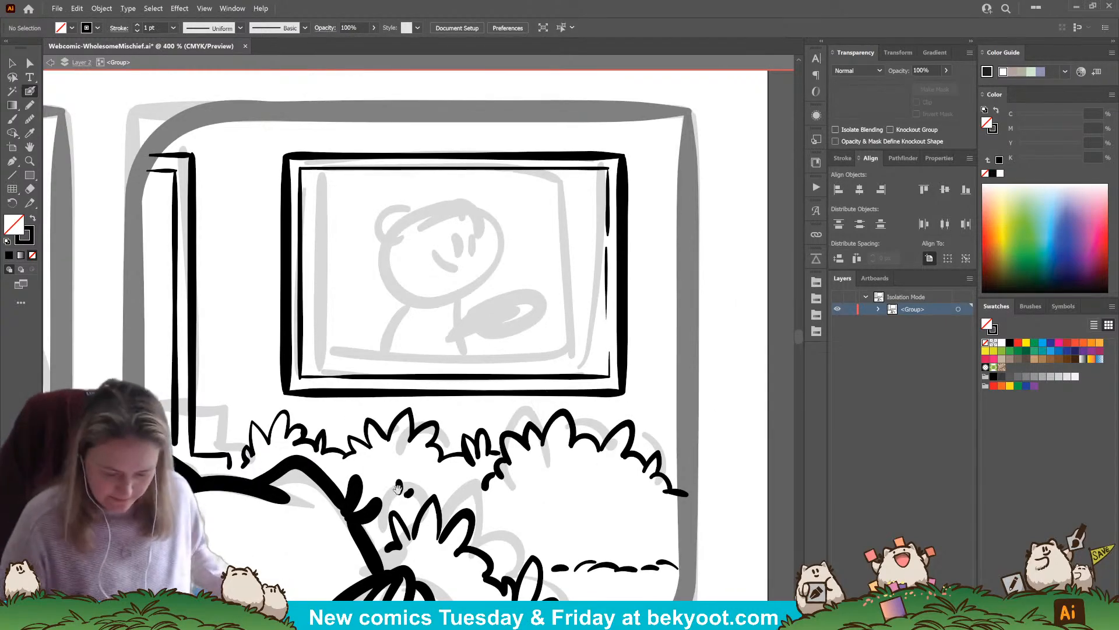
{"action": "left_click_drag", "start_coordinate": [411, 481], "coordinate": [457, 467]}
{"action": "key", "text": "Return"}
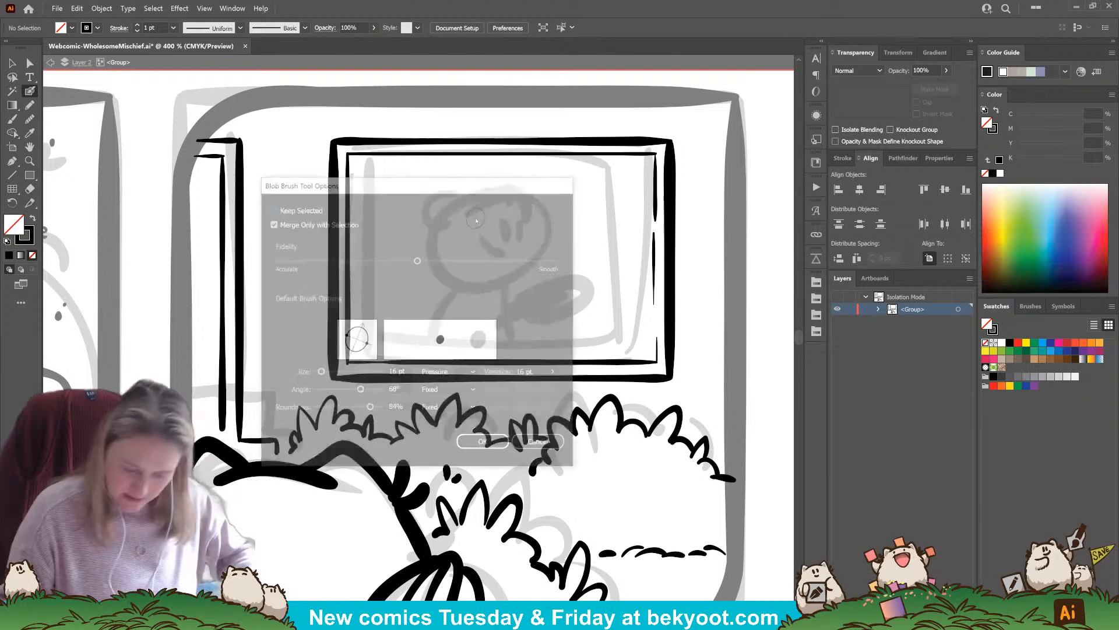
{"action": "key", "text": "Escape"}
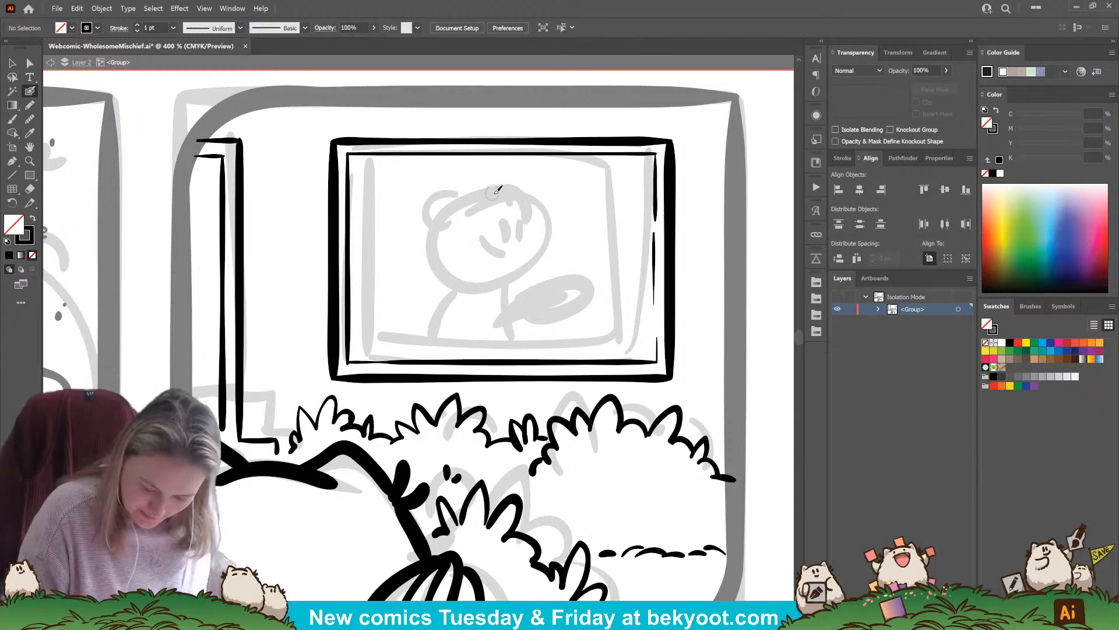
{"action": "mouse_move", "coordinate": [515, 202]}
{"action": "left_mouse_down"}
{"action": "mouse_move", "coordinate": [491, 193]}
{"action": "mouse_move", "coordinate": [472, 199]}
{"action": "mouse_move", "coordinate": [502, 196]}
{"action": "mouse_move", "coordinate": [457, 210]}
{"action": "mouse_move", "coordinate": [436, 270]}
{"action": "mouse_move", "coordinate": [453, 288]}
{"action": "mouse_move", "coordinate": [537, 280]}
{"action": "left_mouse_up"}
{"action": "key", "text": "ctrl+z"}
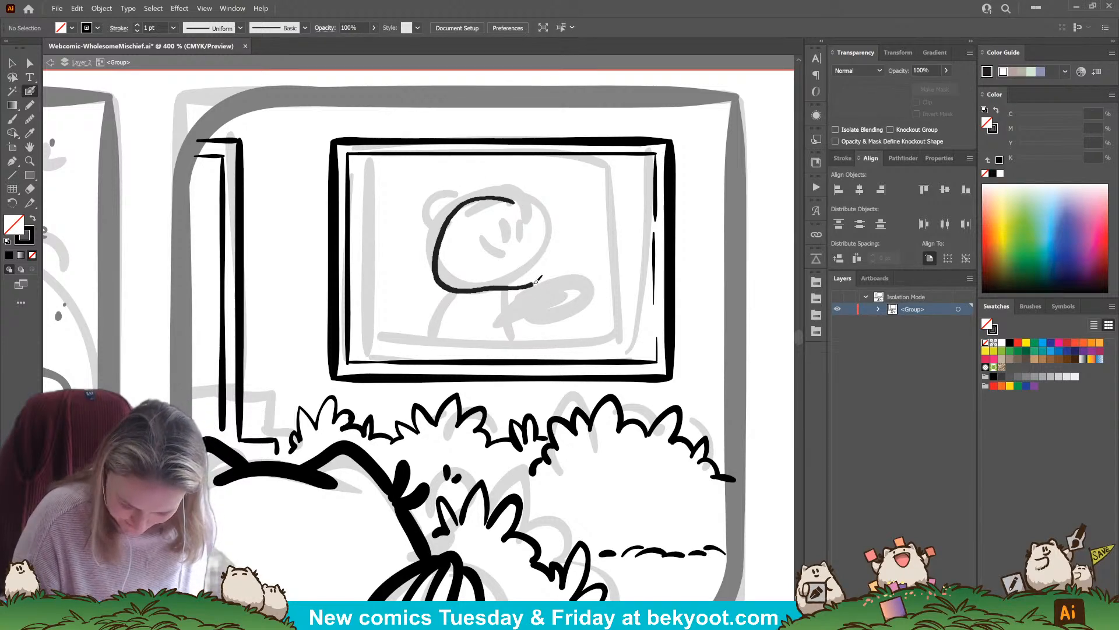
{"action": "mouse_move", "coordinate": [540, 235]}
{"action": "left_mouse_down"}
{"action": "mouse_move", "coordinate": [504, 197]}
{"action": "mouse_move", "coordinate": [482, 199]}
{"action": "left_mouse_up"}
{"action": "left_click", "coordinate": [542, 259], "text": "ctrl"}
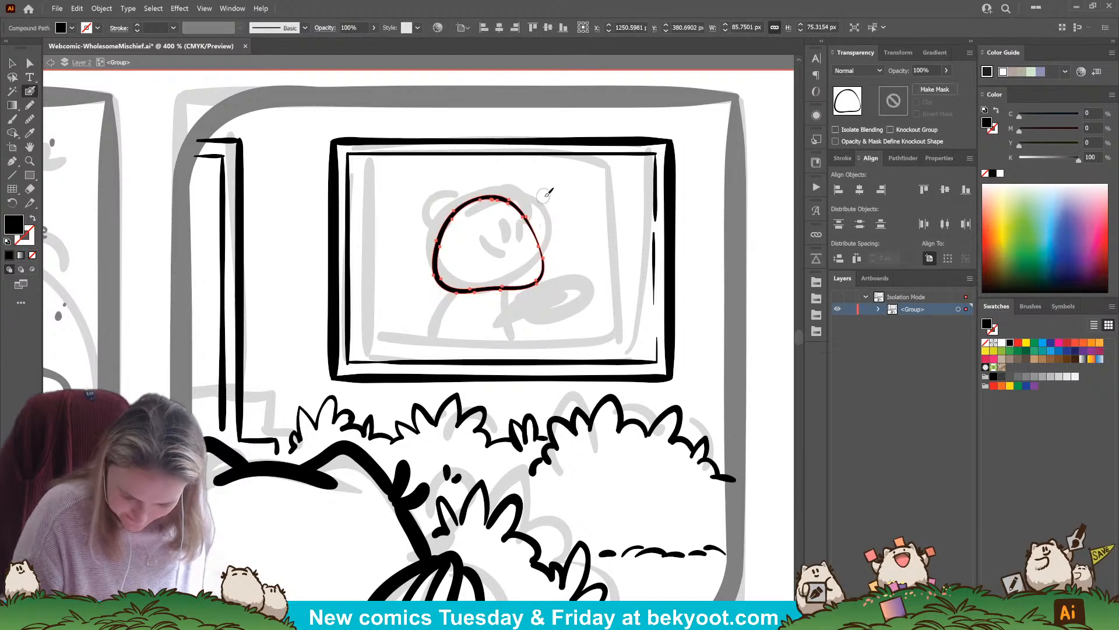
Smooth the top of the inked head outline and reshape its upper-right curve by adjusting its anchor points
{"action": "key", "text": "shift+e"}
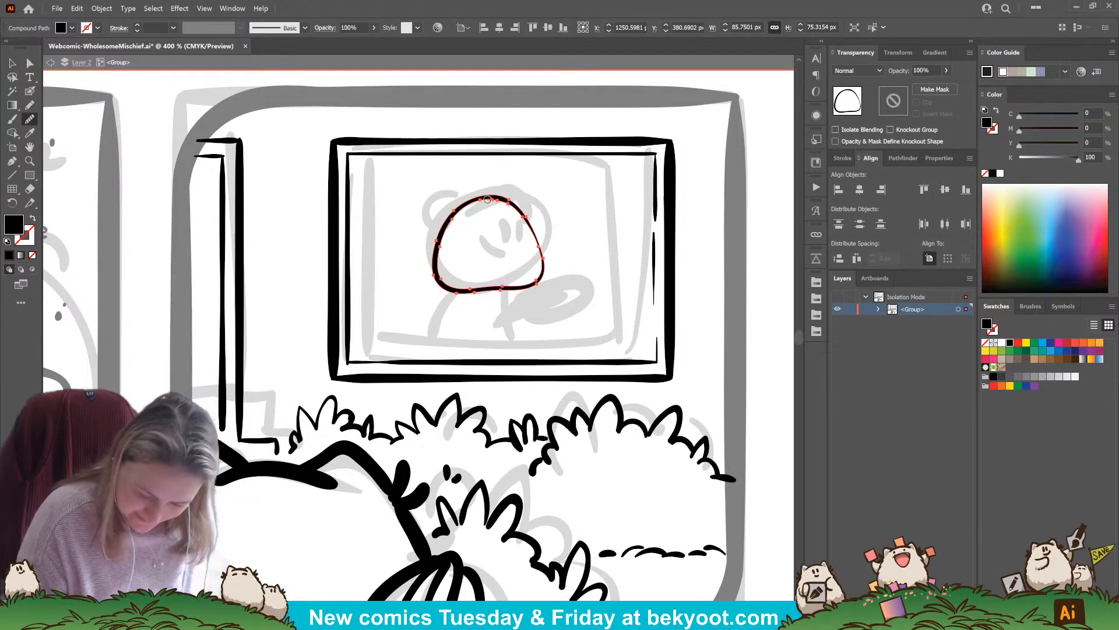
{"action": "left_click_drag", "start_coordinate": [487, 200], "coordinate": [532, 213]}
{"action": "key", "text": "a"}
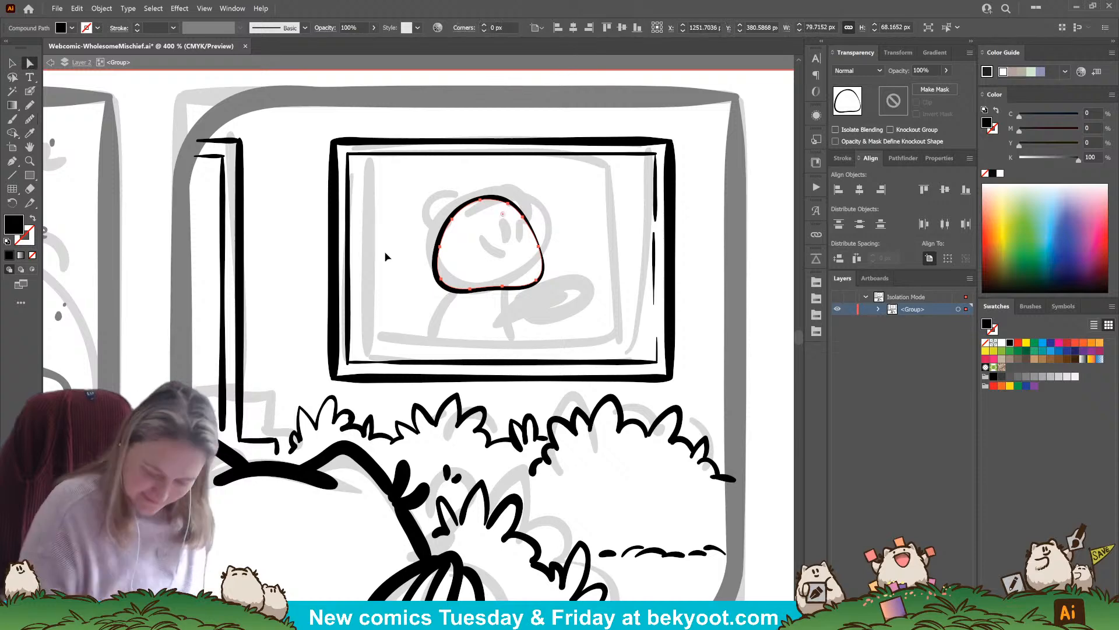
{"action": "left_click", "coordinate": [531, 214]}
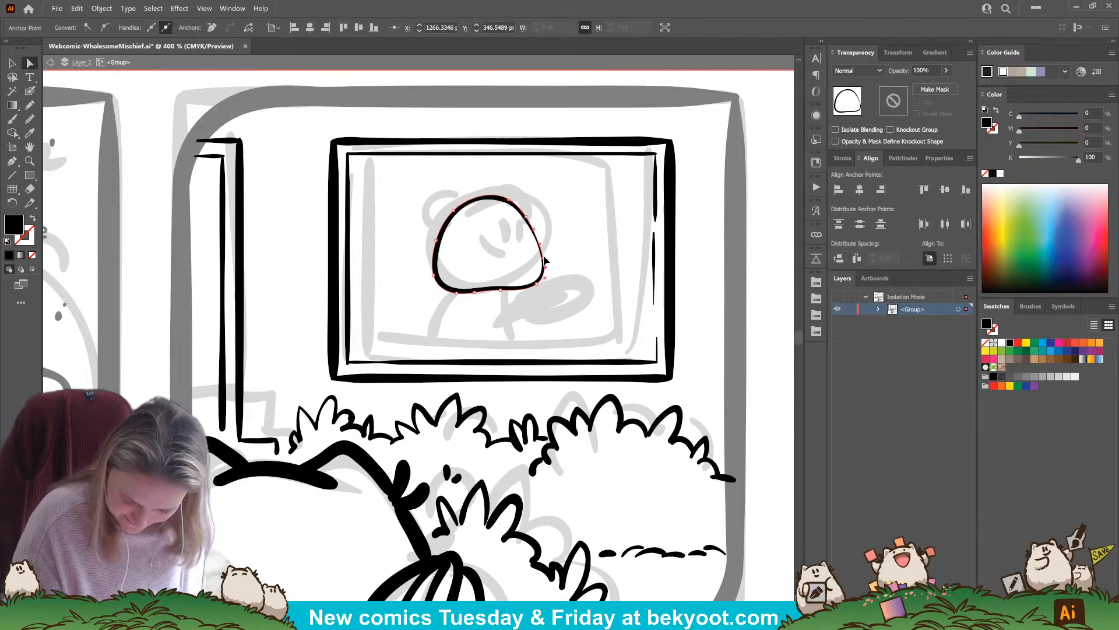
{"action": "left_click_drag", "start_coordinate": [543, 258], "coordinate": [544, 255]}
{"action": "left_click_drag", "start_coordinate": [526, 217], "coordinate": [530, 202]}
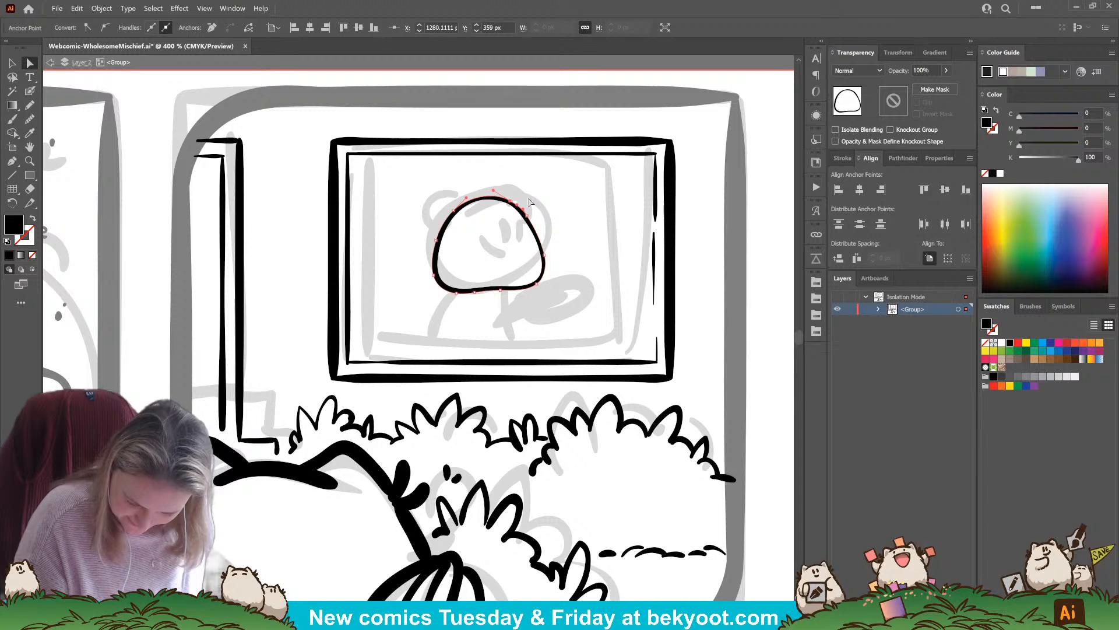
{"action": "left_click", "coordinate": [597, 253]}
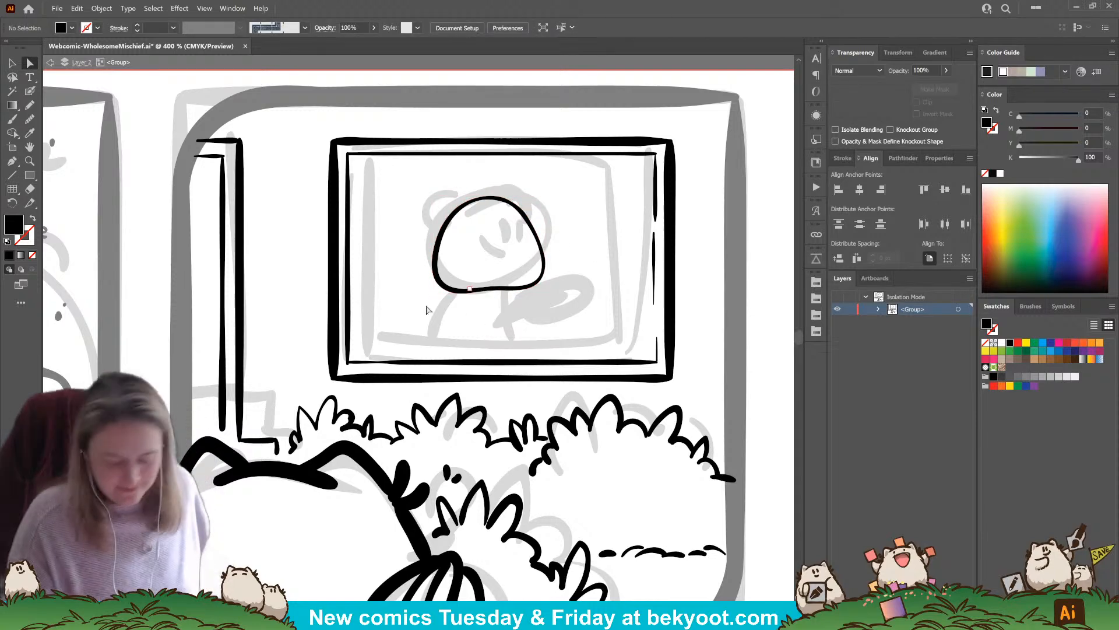
Move the head outline slightly down and to the right inside the picture frame
{"action": "left_click", "coordinate": [30, 91]}
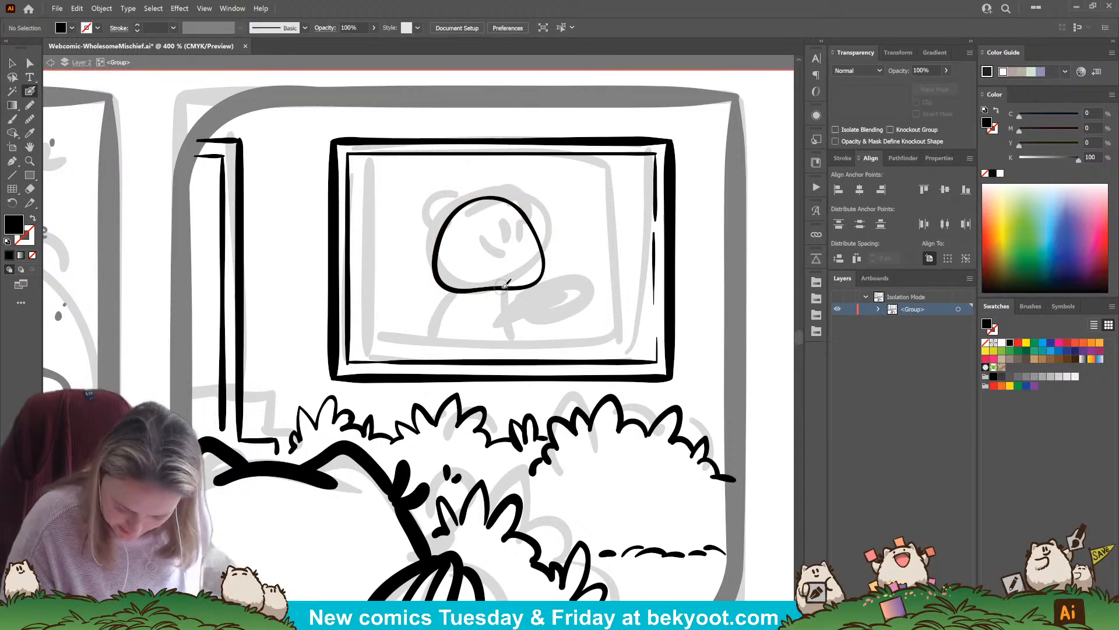
{"action": "key", "text": "shift+x"}
{"action": "left_click", "coordinate": [525, 285], "text": "ctrl"}
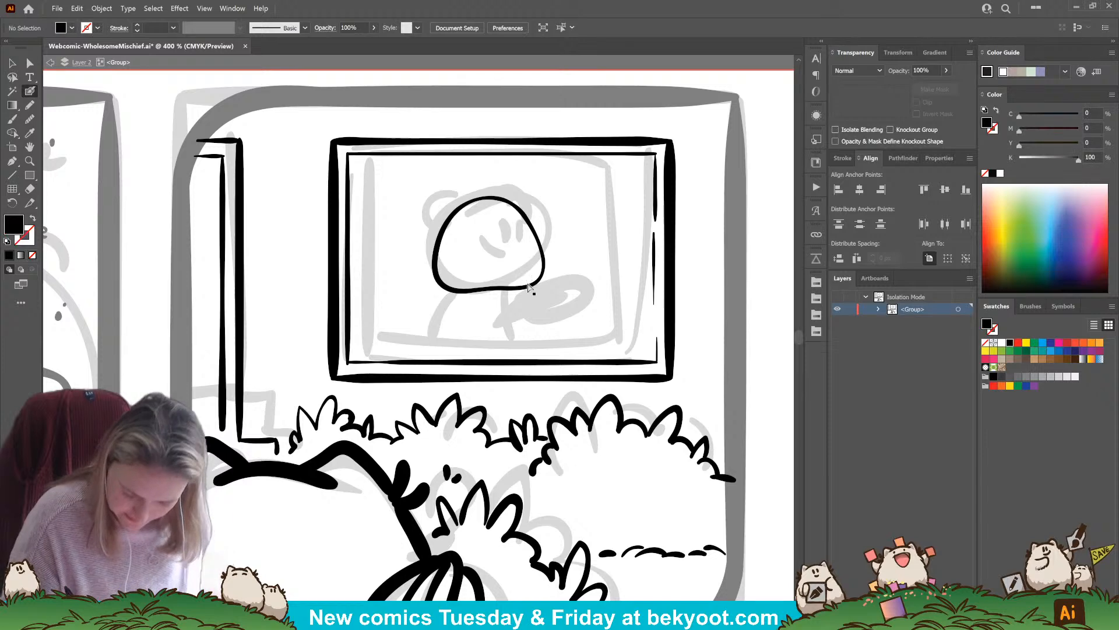
{"action": "key", "text": "a"}
{"action": "key", "text": "v"}
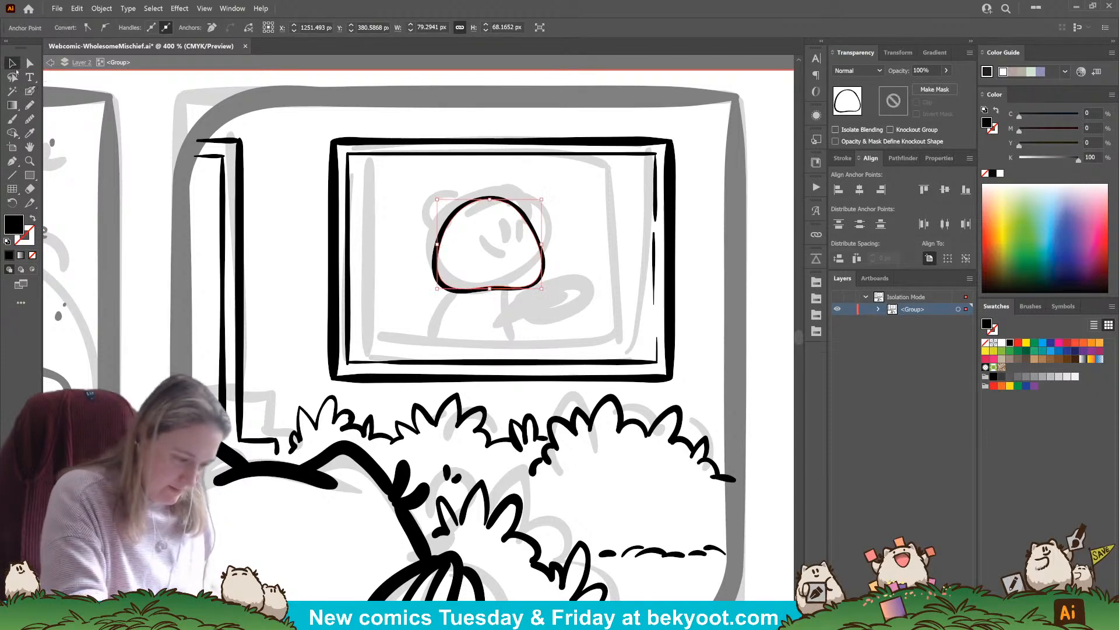
{"action": "left_click", "coordinate": [460, 311]}
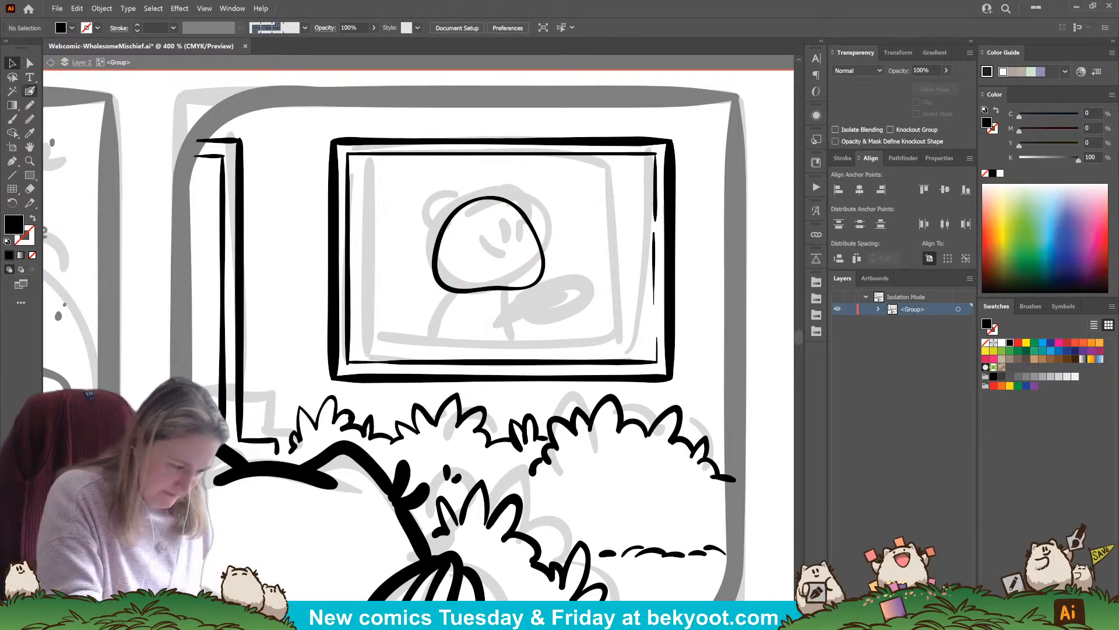
{"action": "left_click", "coordinate": [29, 91]}
{"action": "left_click_drag", "start_coordinate": [534, 286], "coordinate": [539, 302]}
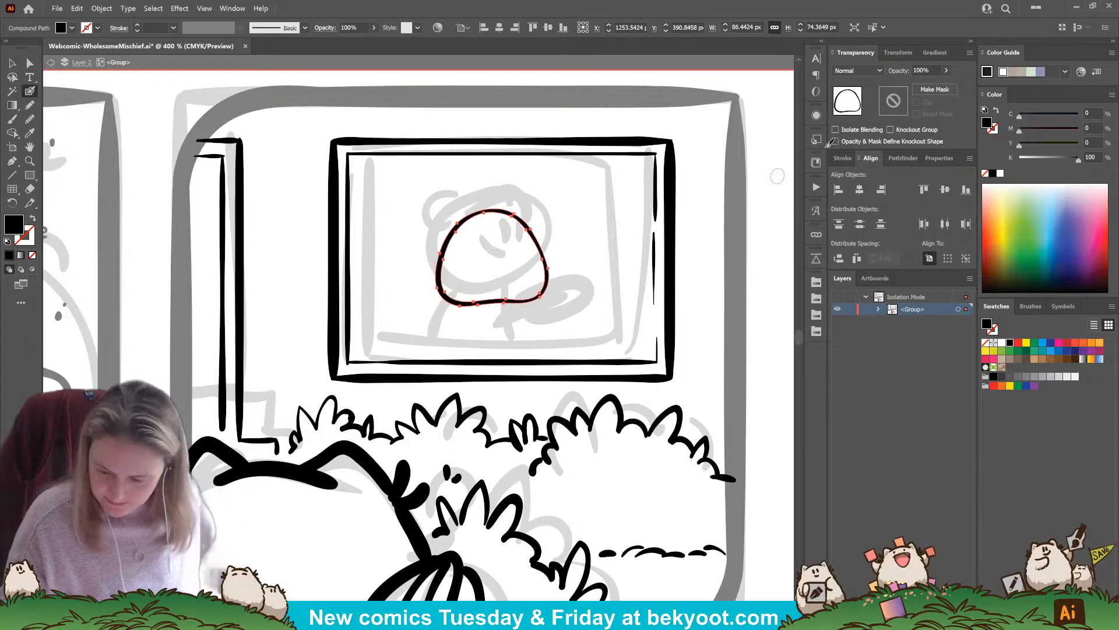
Fade the head outline to 42% opacity to serve as a tracing guide and deselect it
{"action": "left_click", "coordinate": [947, 70]}
{"action": "left_click_drag", "start_coordinate": [949, 86], "coordinate": [918, 86]}
{"action": "left_click", "coordinate": [727, 240], "text": "ctrl"}
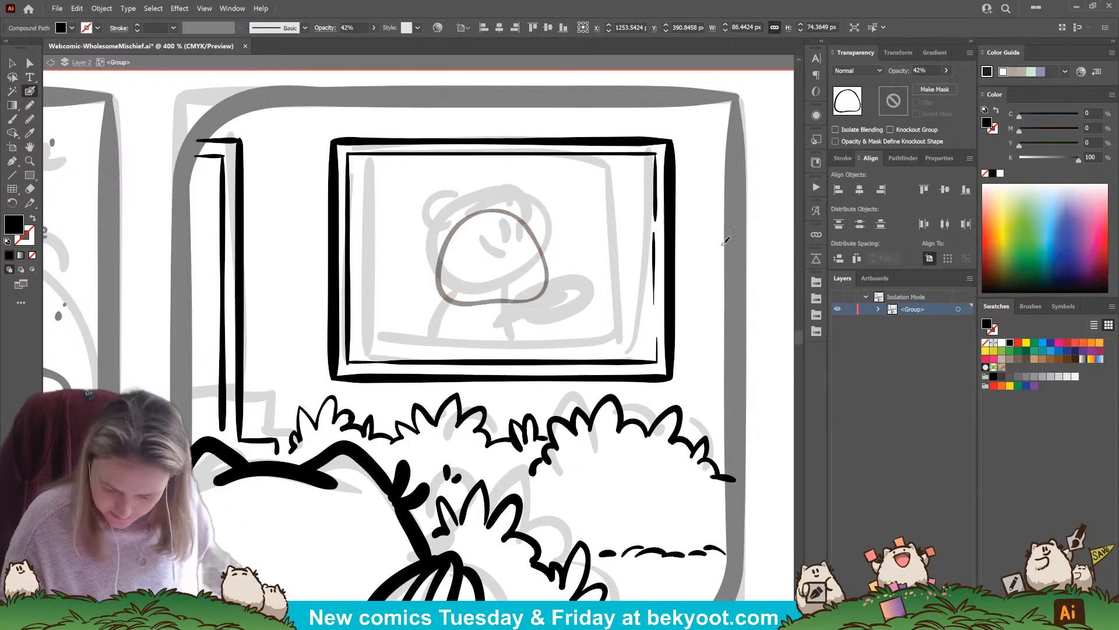
{"action": "left_click", "coordinate": [348, 291], "text": "ctrl"}
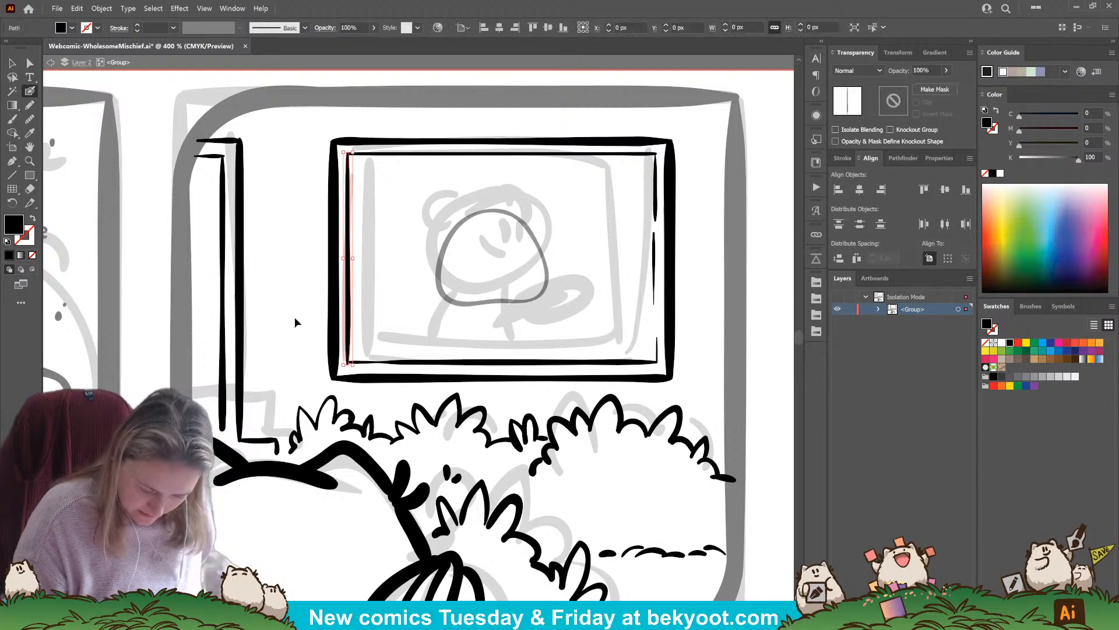
{"action": "left_click", "coordinate": [295, 316], "text": "ctrl"}
Ink a new head outline over the faded guide and add a curved vertical centre line through it
{"action": "mouse_move", "coordinate": [499, 210]}
{"action": "left_mouse_down"}
{"action": "mouse_move", "coordinate": [447, 240]}
{"action": "mouse_move", "coordinate": [446, 288]}
{"action": "mouse_move", "coordinate": [470, 300]}
{"action": "mouse_move", "coordinate": [514, 295]}
{"action": "mouse_move", "coordinate": [546, 271]}
{"action": "mouse_move", "coordinate": [533, 231]}
{"action": "mouse_move", "coordinate": [494, 207]}
{"action": "mouse_move", "coordinate": [510, 268]}
{"action": "mouse_move", "coordinate": [492, 331]}
{"action": "left_mouse_up"}
{"action": "key", "text": "shift+x"}
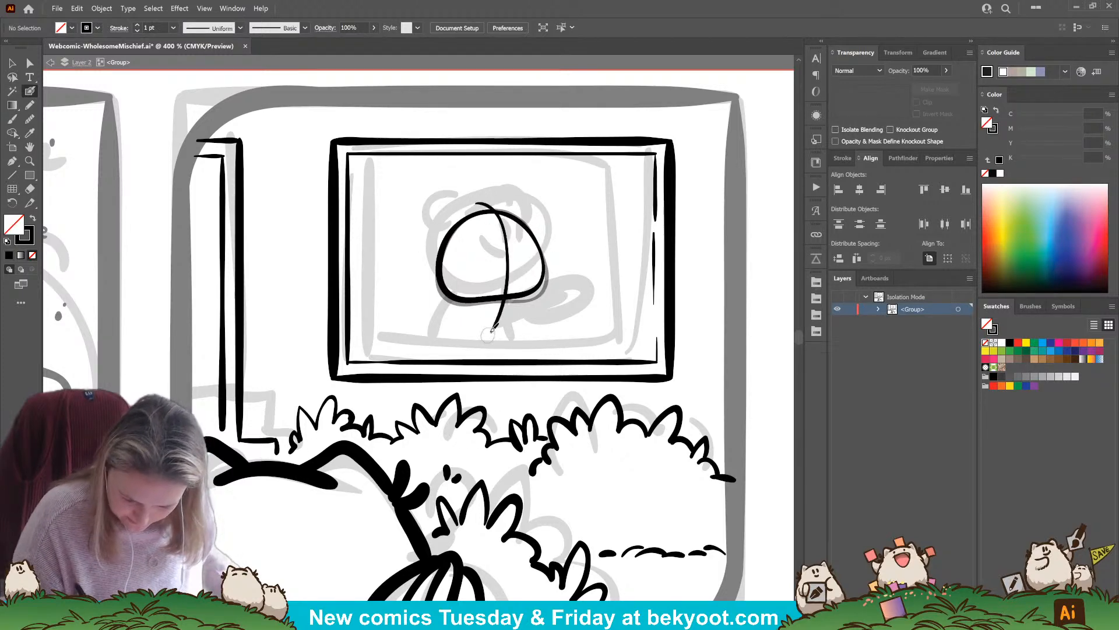
{"action": "key", "text": "ctrl+z"}
{"action": "mouse_move", "coordinate": [470, 207]}
{"action": "left_mouse_down"}
{"action": "mouse_move", "coordinate": [509, 256]}
{"action": "mouse_move", "coordinate": [503, 318]}
{"action": "left_mouse_up"}
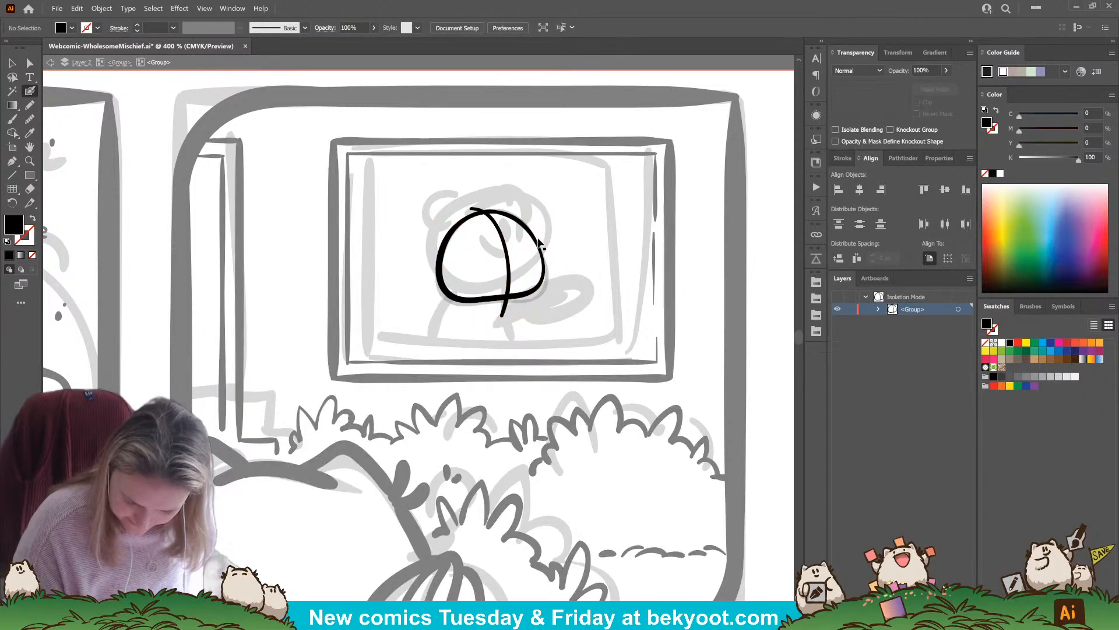
Isolate the head group and ink a rounded ear arc at the head's upper right
{"action": "double_click", "coordinate": [525, 298], "text": "ctrl"}
{"action": "mouse_move", "coordinate": [518, 190]}
{"action": "left_mouse_down"}
{"action": "mouse_move", "coordinate": [546, 210]}
{"action": "mouse_move", "coordinate": [544, 259]}
{"action": "left_mouse_up"}
{"action": "key", "text": "ctrl+z"}
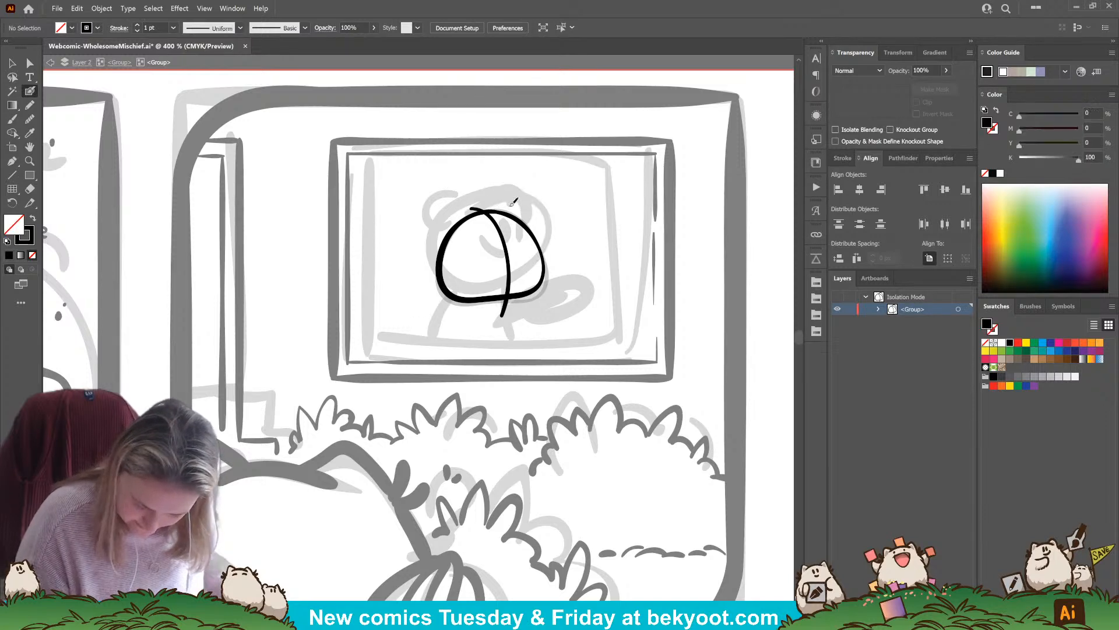
{"action": "mouse_move", "coordinate": [493, 208]}
{"action": "left_mouse_down"}
{"action": "mouse_move", "coordinate": [511, 194]}
{"action": "mouse_move", "coordinate": [531, 199]}
{"action": "mouse_move", "coordinate": [547, 252]}
{"action": "left_mouse_up"}
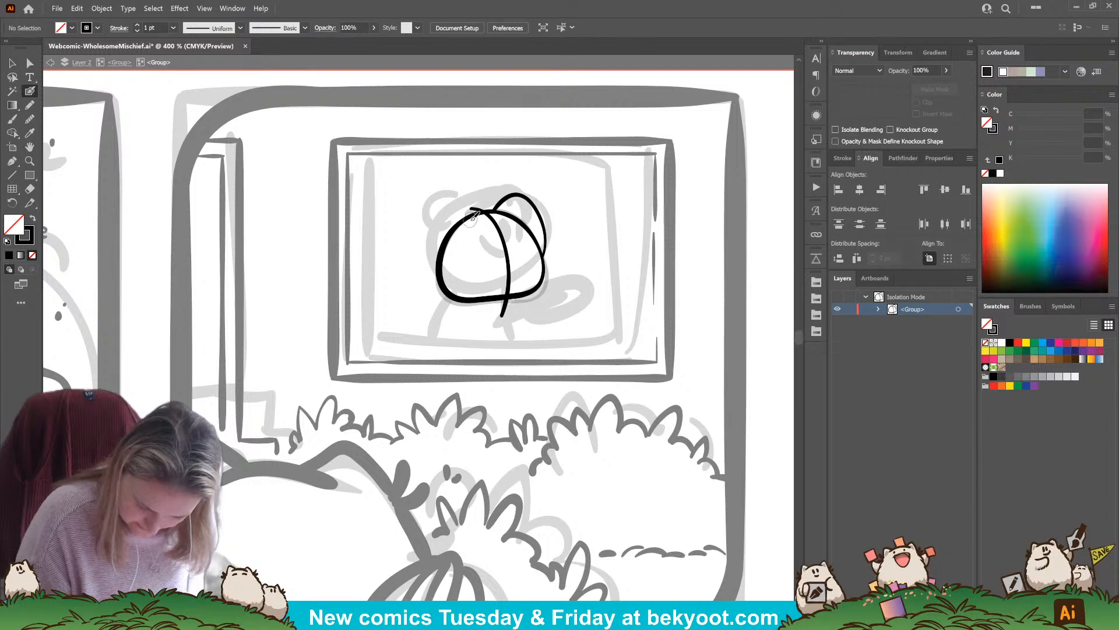
Ink the left ear loop, add small inner curves to both ears, and scale the left ear down slightly
{"action": "mouse_move", "coordinate": [442, 207]}
{"action": "left_mouse_down"}
{"action": "mouse_move", "coordinate": [425, 256]}
{"action": "mouse_move", "coordinate": [439, 270]}
{"action": "mouse_move", "coordinate": [474, 213]}
{"action": "left_mouse_up"}
{"action": "key", "text": "ctrl+z"}
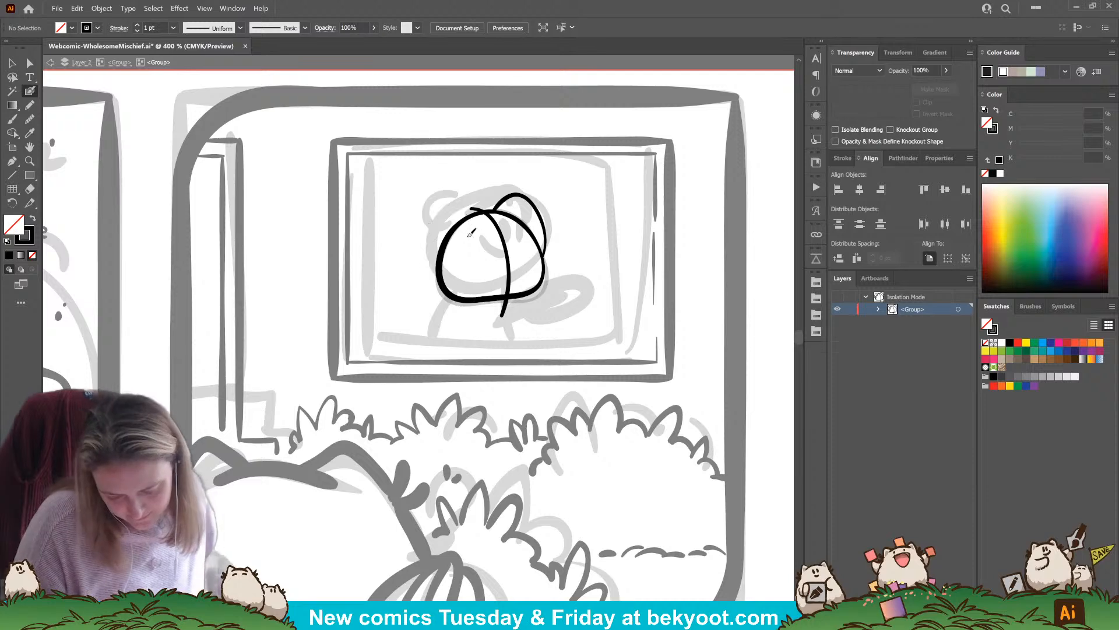
{"action": "mouse_move", "coordinate": [472, 220]}
{"action": "left_mouse_down"}
{"action": "mouse_move", "coordinate": [442, 209]}
{"action": "mouse_move", "coordinate": [431, 227]}
{"action": "mouse_move", "coordinate": [440, 275]}
{"action": "mouse_move", "coordinate": [461, 259]}
{"action": "mouse_move", "coordinate": [451, 215]}
{"action": "left_mouse_up"}
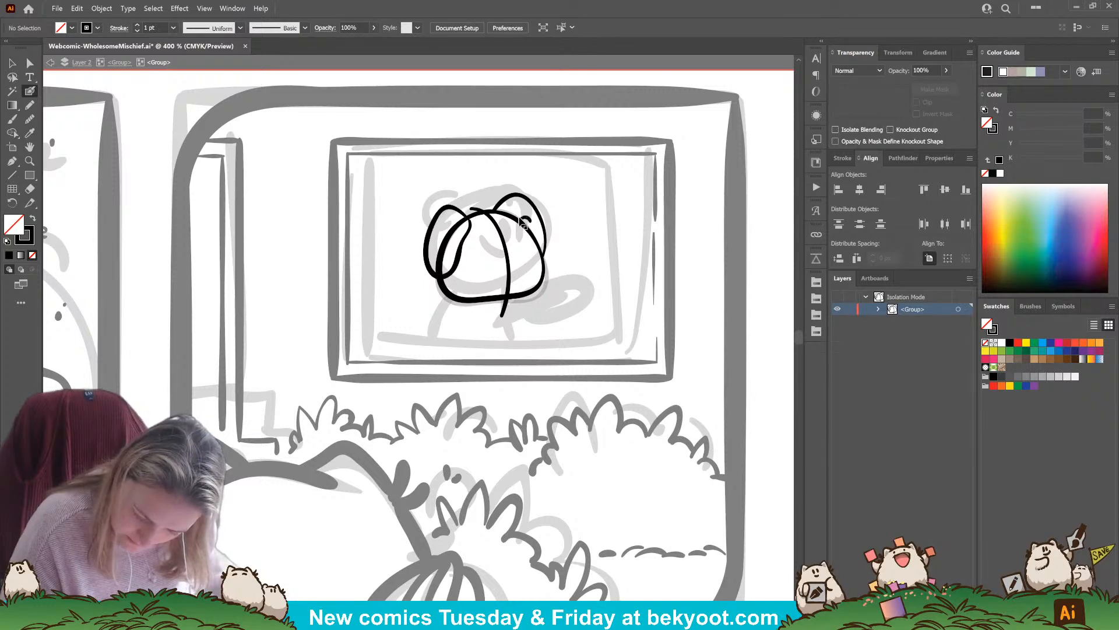
{"action": "left_click_drag", "start_coordinate": [530, 221], "coordinate": [529, 228]}
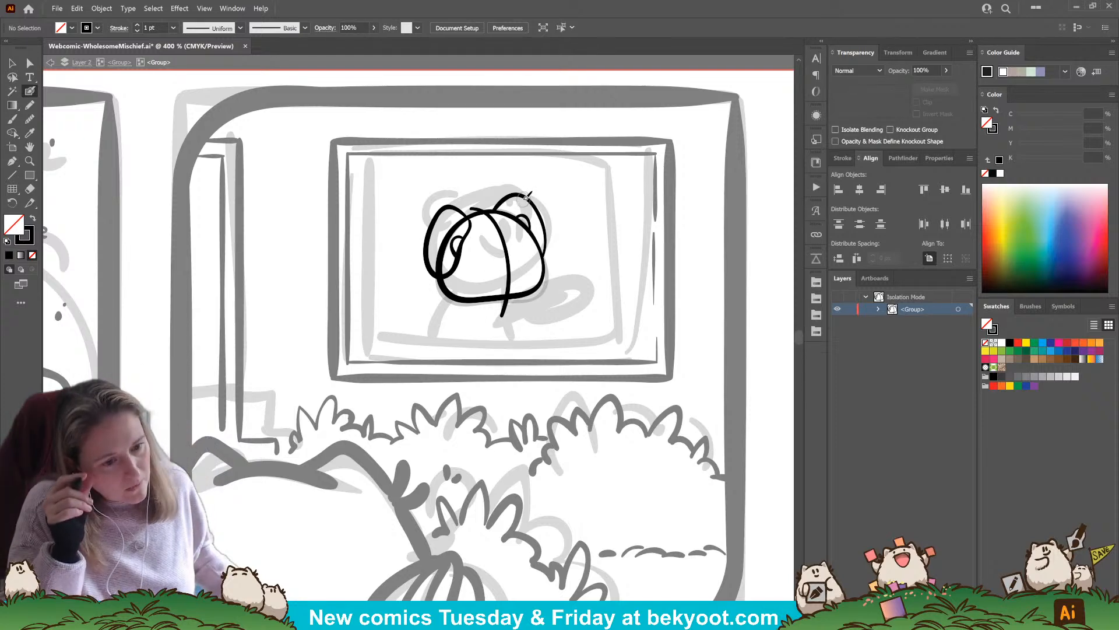
{"action": "left_click", "coordinate": [460, 252], "text": "ctrl"}
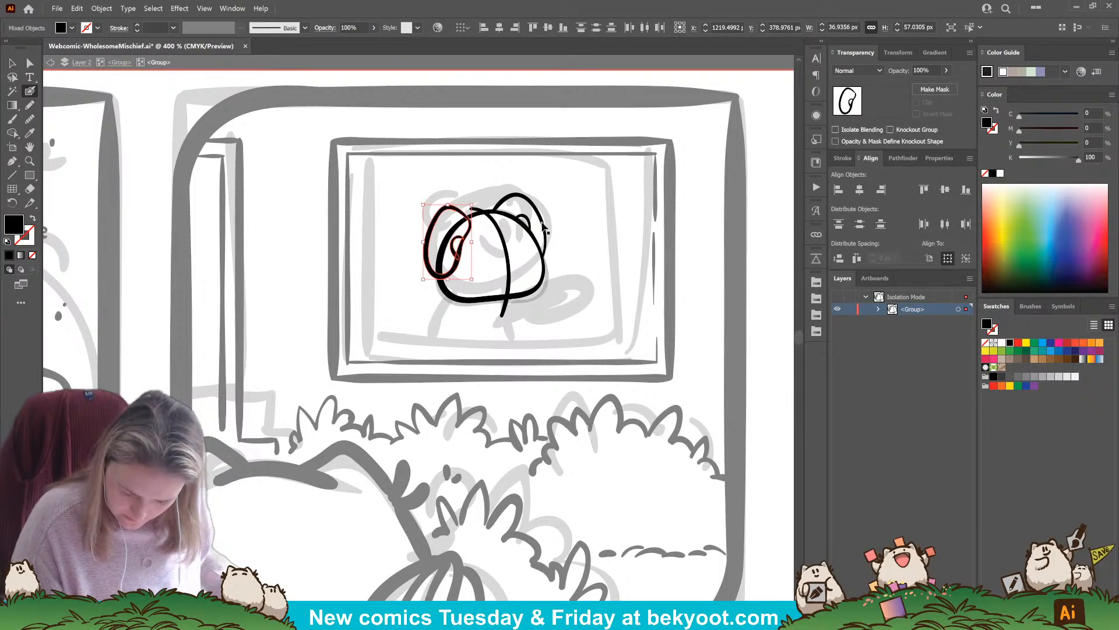
{"action": "left_click_drag", "start_coordinate": [472, 279], "coordinate": [470, 278]}
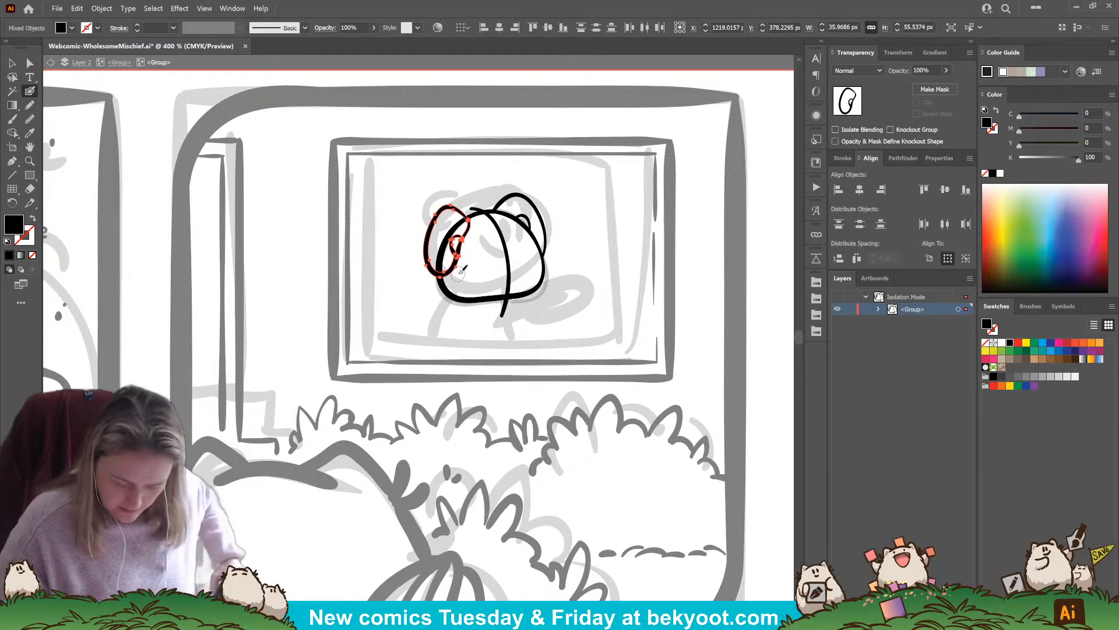
Thin the head outline's lower edge and left side by adjusting its inner anchor points
{"action": "left_click", "coordinate": [30, 62]}
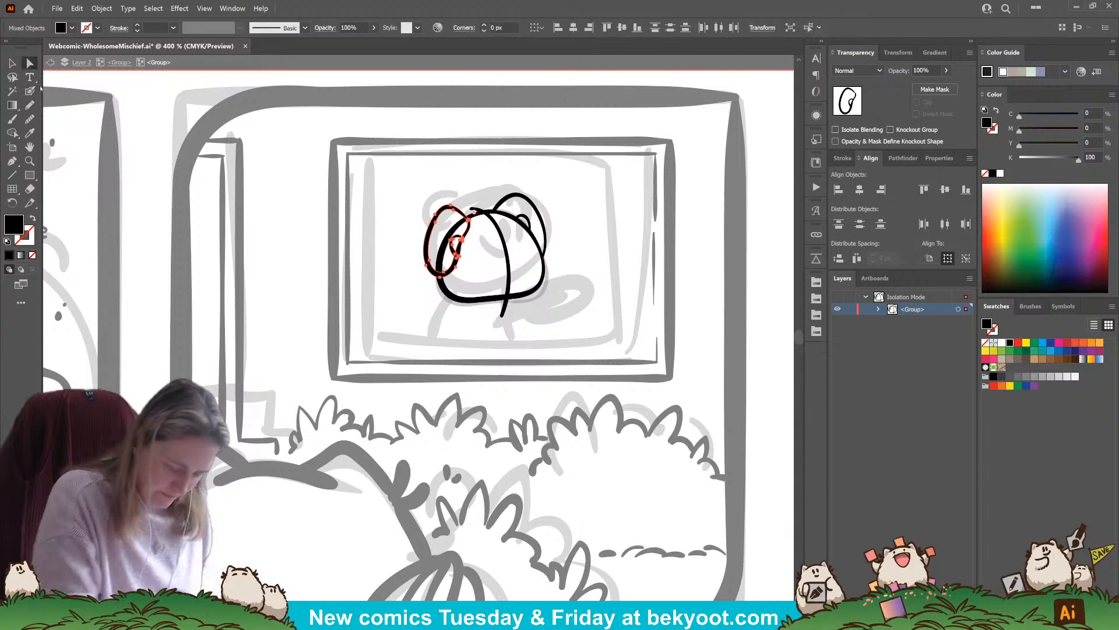
{"action": "left_click", "coordinate": [406, 314]}
{"action": "left_click", "coordinate": [454, 298]}
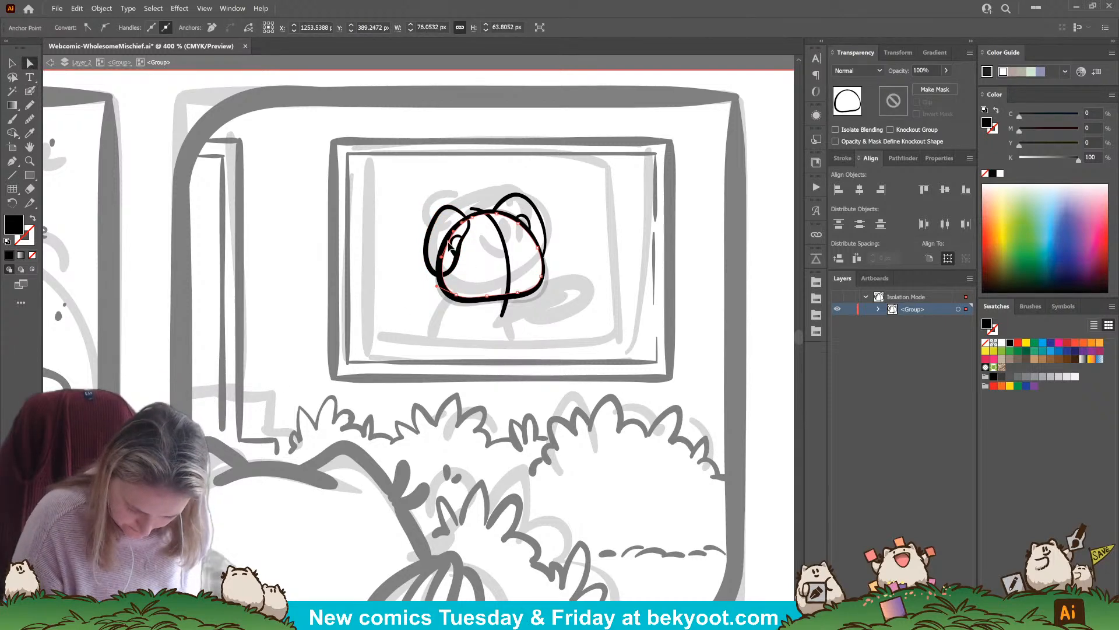
{"action": "left_click_drag", "start_coordinate": [454, 293], "coordinate": [519, 294]}
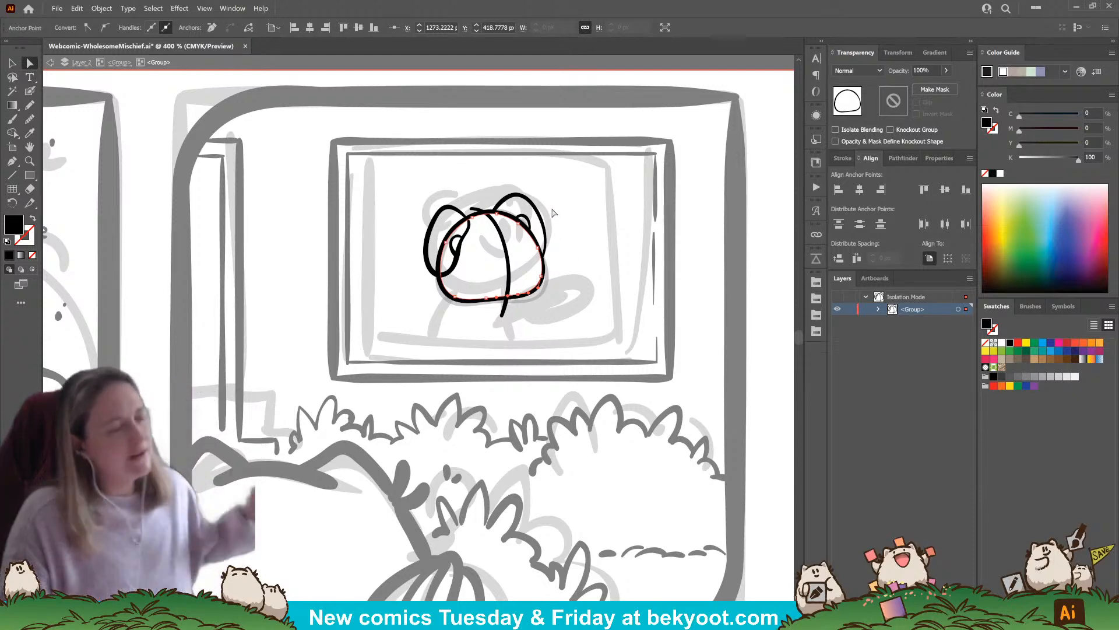
{"action": "left_click", "coordinate": [573, 265]}
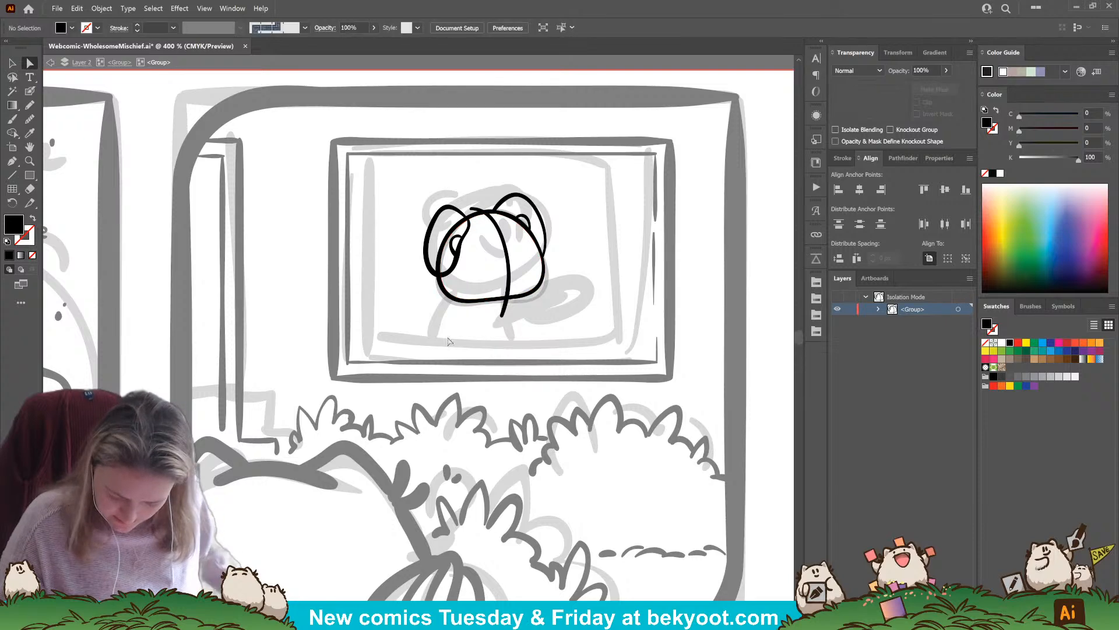
Select the left ear with its inner curve and scale the pair down to about 34 × 53 px
{"action": "key", "text": "shift+b"}
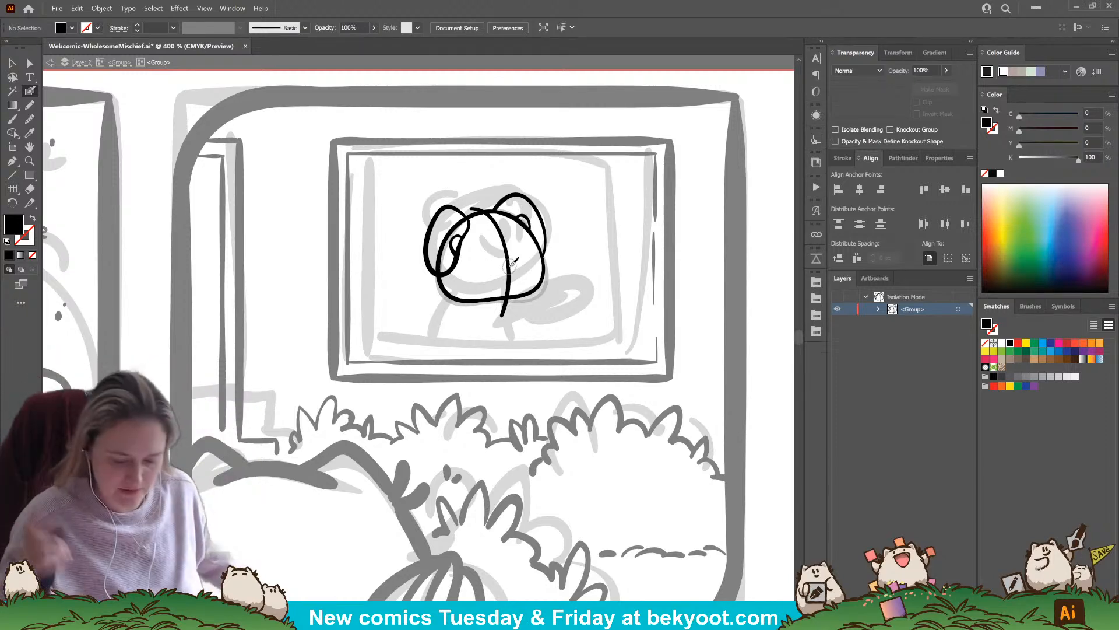
{"action": "left_click", "coordinate": [12, 63]}
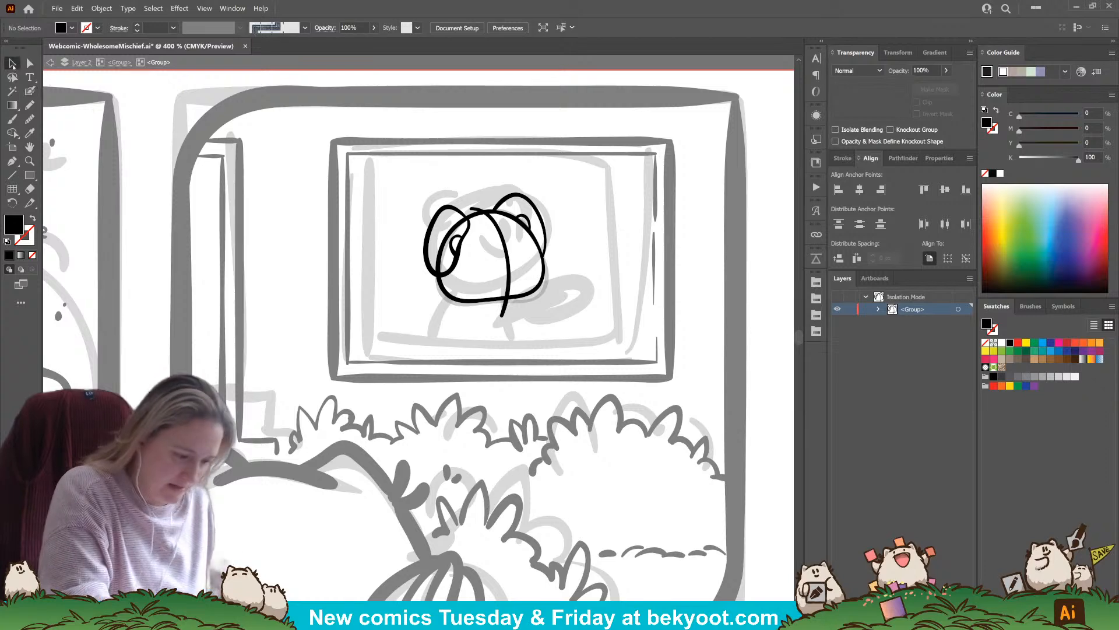
{"action": "left_click", "coordinate": [524, 221]}
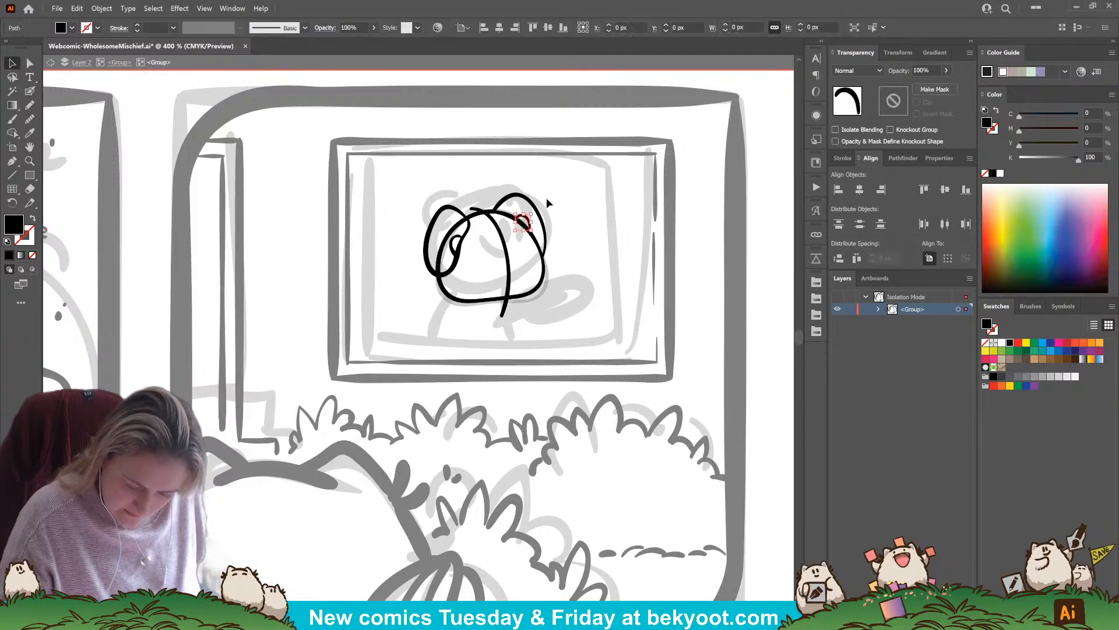
{"action": "left_click", "coordinate": [547, 198]}
{"action": "left_click", "coordinate": [456, 249]}
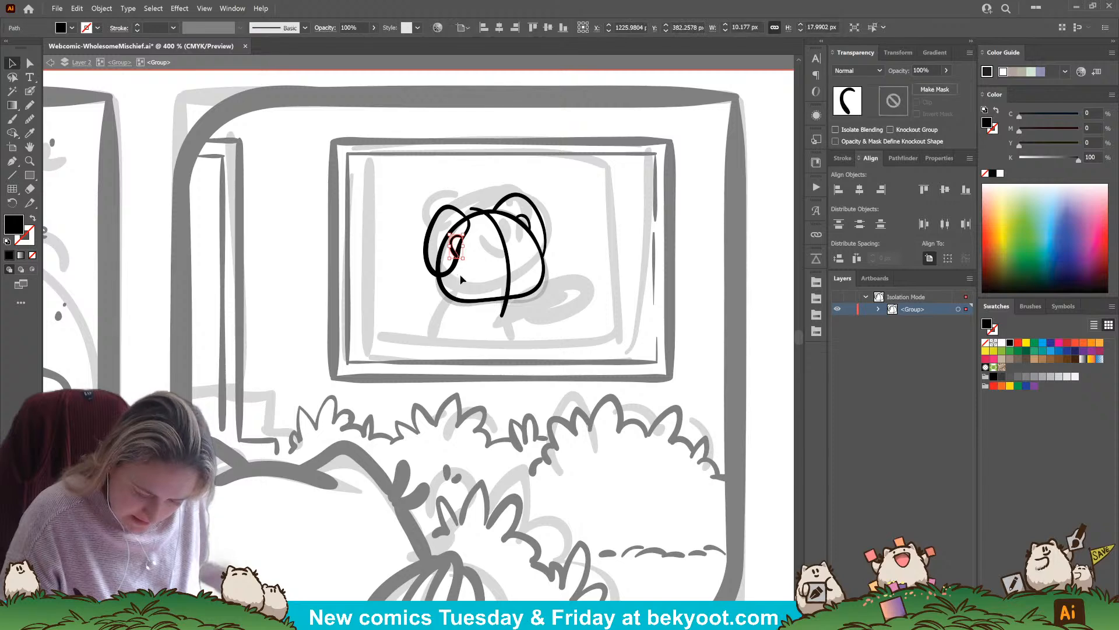
{"action": "left_click", "coordinate": [448, 208], "text": "shift"}
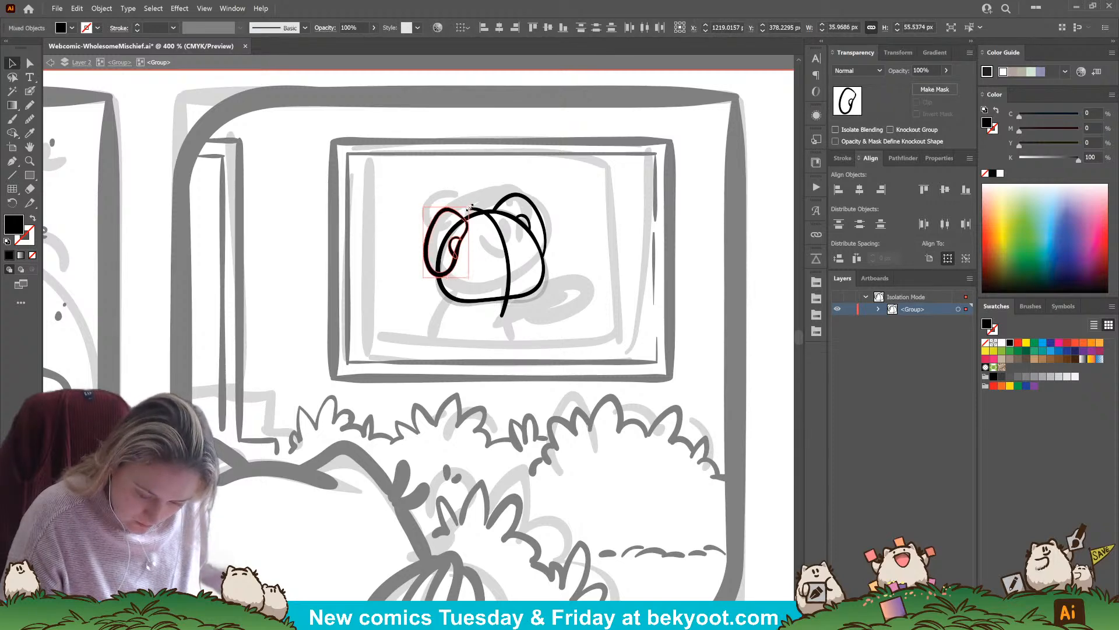
{"action": "left_click_drag", "start_coordinate": [487, 204], "coordinate": [483, 241]}
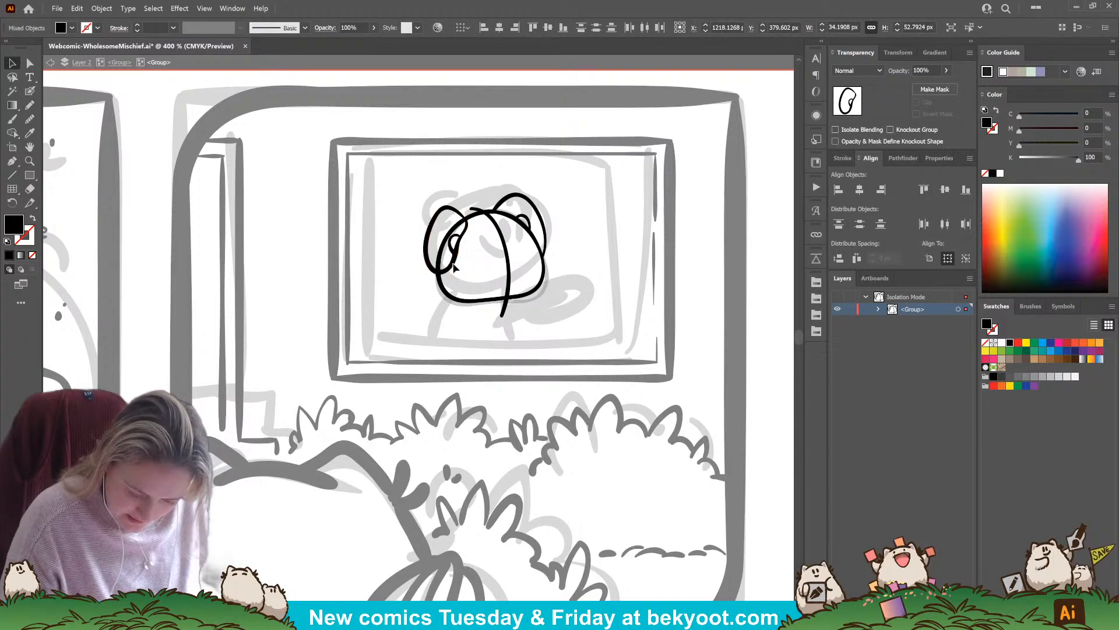
{"action": "left_click", "coordinate": [574, 207]}
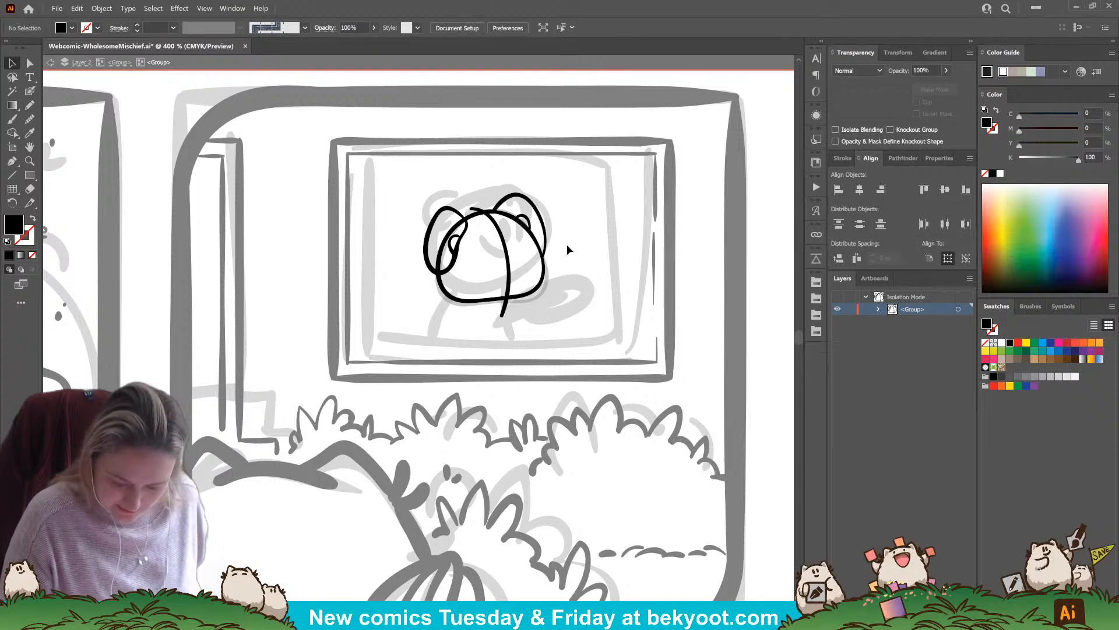
Delete the right ear outline together with its inner curve
{"action": "left_click", "coordinate": [530, 224]}
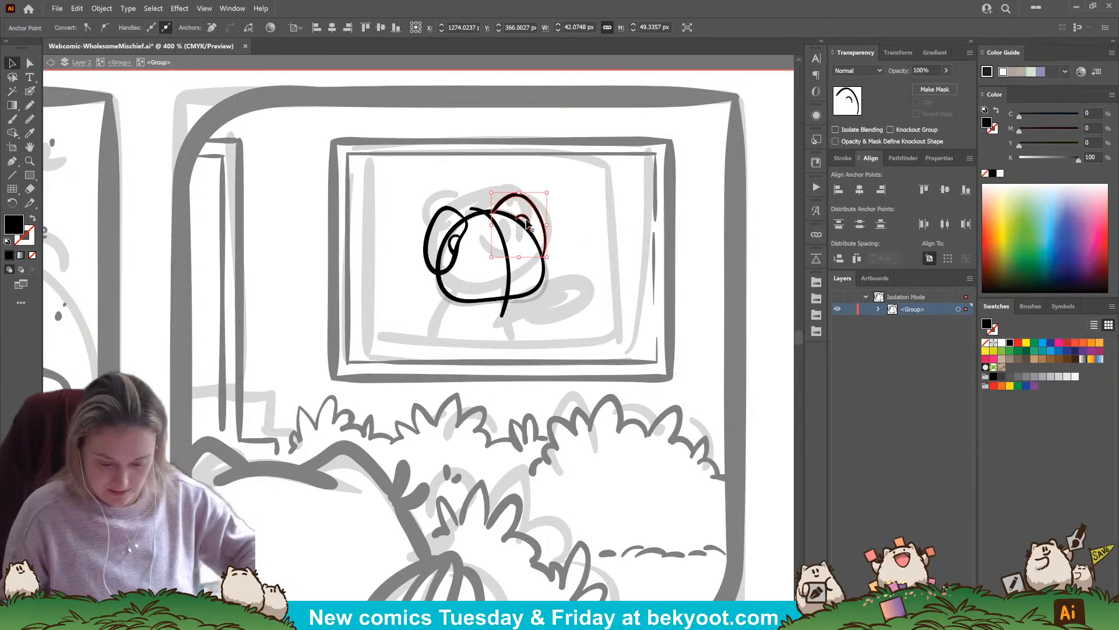
{"action": "key", "text": "Delete"}
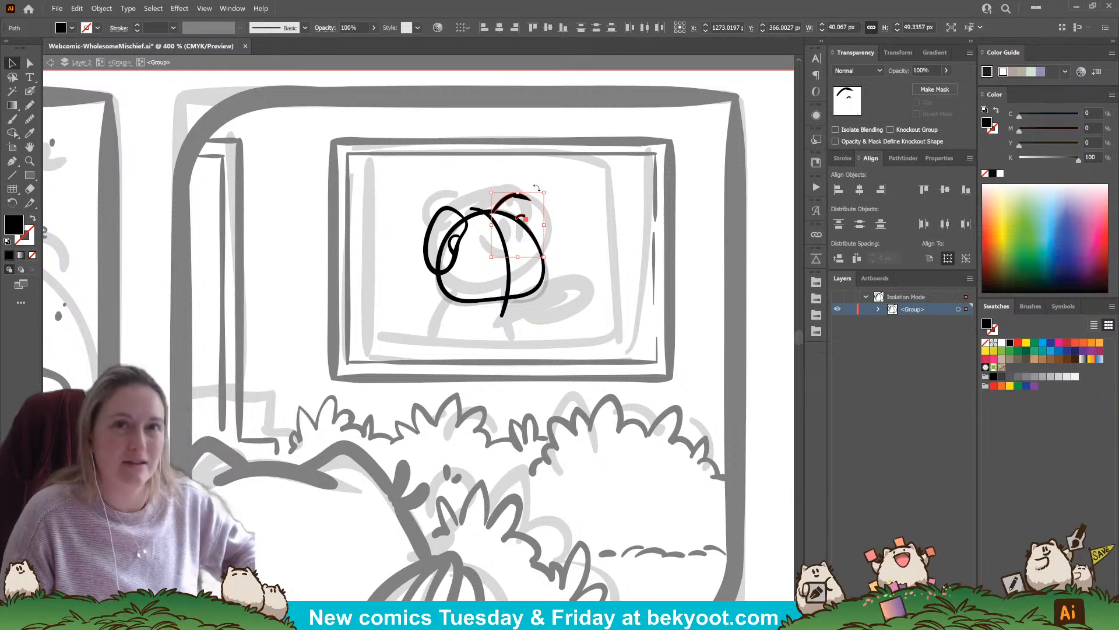
{"action": "key", "text": "Delete"}
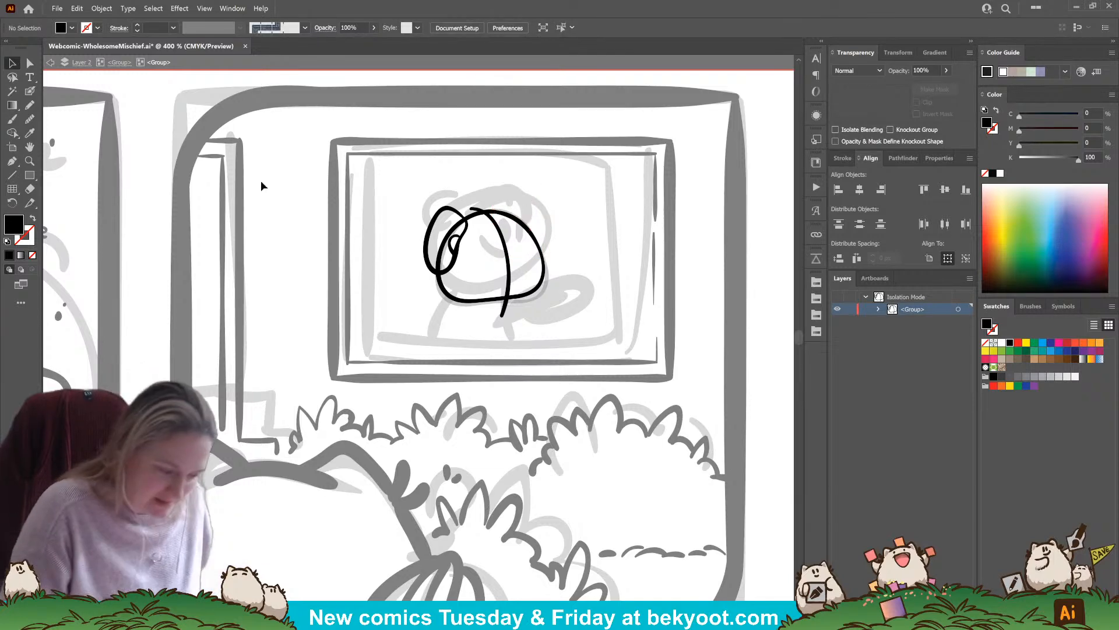
Ink a rounded right ear on the head, redoing the stroke until it curves down to the cheek
{"action": "left_click", "coordinate": [30, 91]}
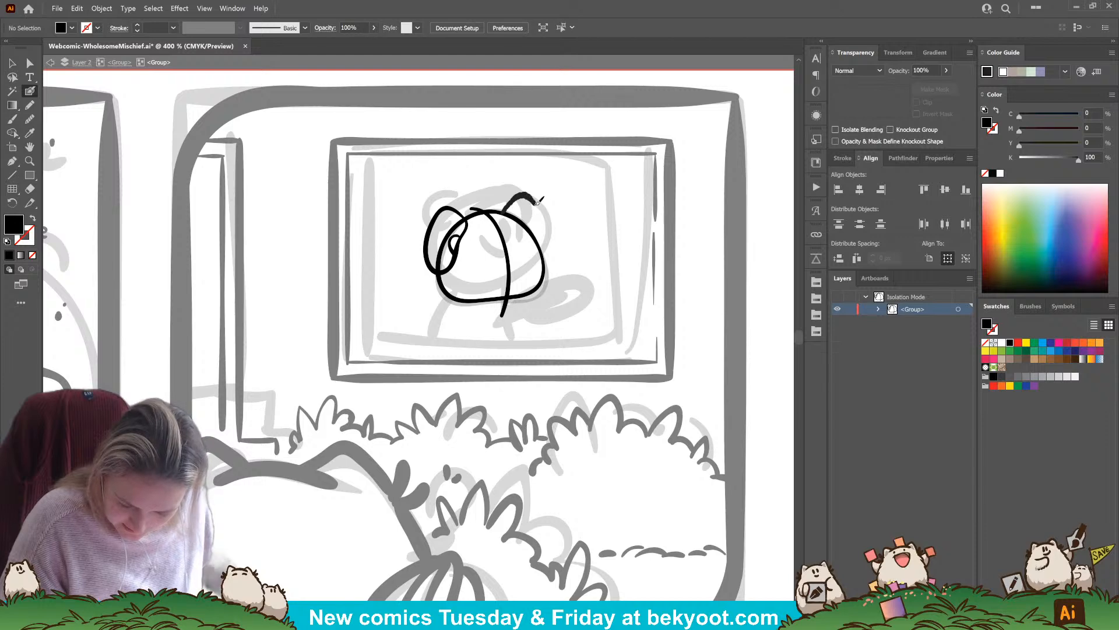
{"action": "left_click_drag", "start_coordinate": [536, 202], "coordinate": [543, 214]}
{"action": "key", "text": "ctrl+z"}
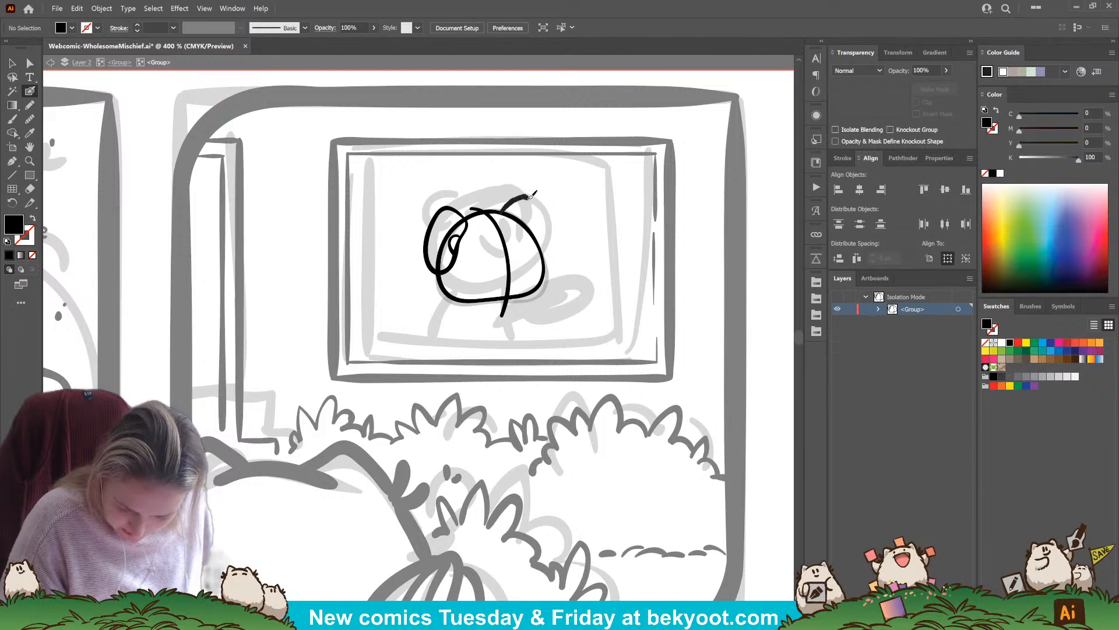
{"action": "left_click_drag", "start_coordinate": [549, 248], "coordinate": [551, 263]}
{"action": "key", "text": "ctrl+z"}
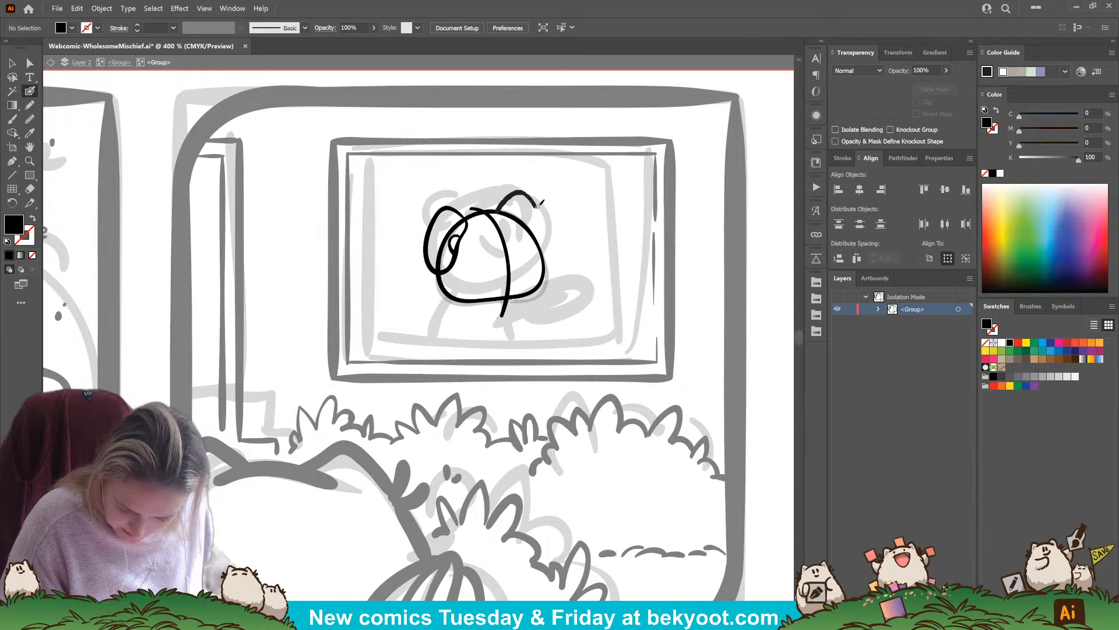
{"action": "key", "text": "ctrl+z"}
{"action": "mouse_move", "coordinate": [546, 232]}
{"action": "left_mouse_down"}
{"action": "mouse_move", "coordinate": [507, 198]}
{"action": "mouse_move", "coordinate": [535, 191]}
{"action": "mouse_move", "coordinate": [548, 253]}
{"action": "left_mouse_up"}
{"action": "key", "text": "ctrl+z"}
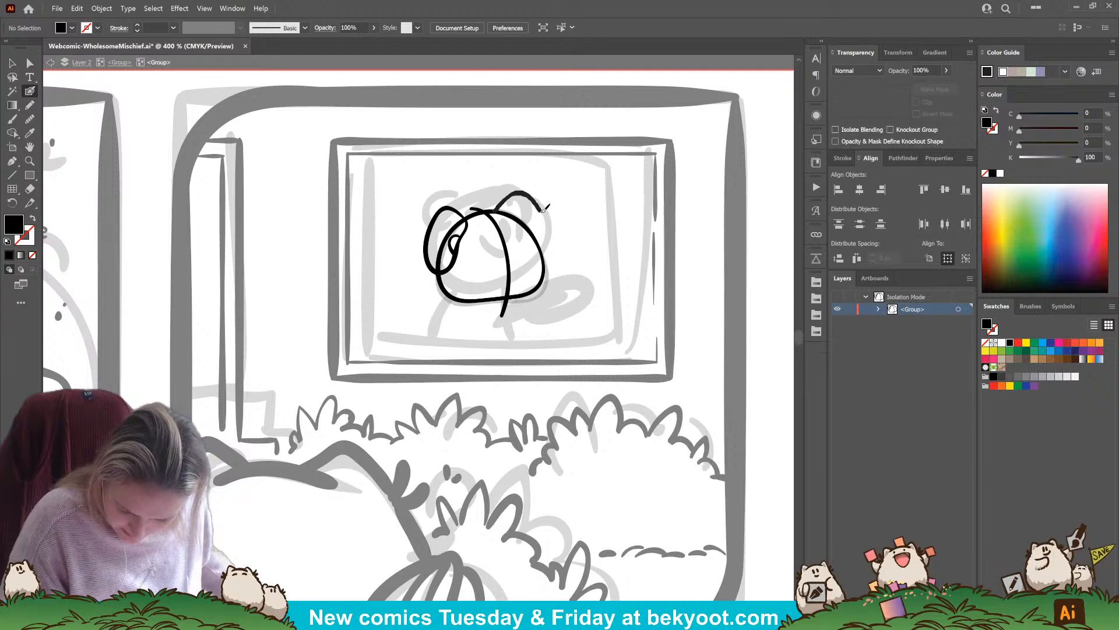
{"action": "left_click_drag", "start_coordinate": [545, 208], "coordinate": [549, 257]}
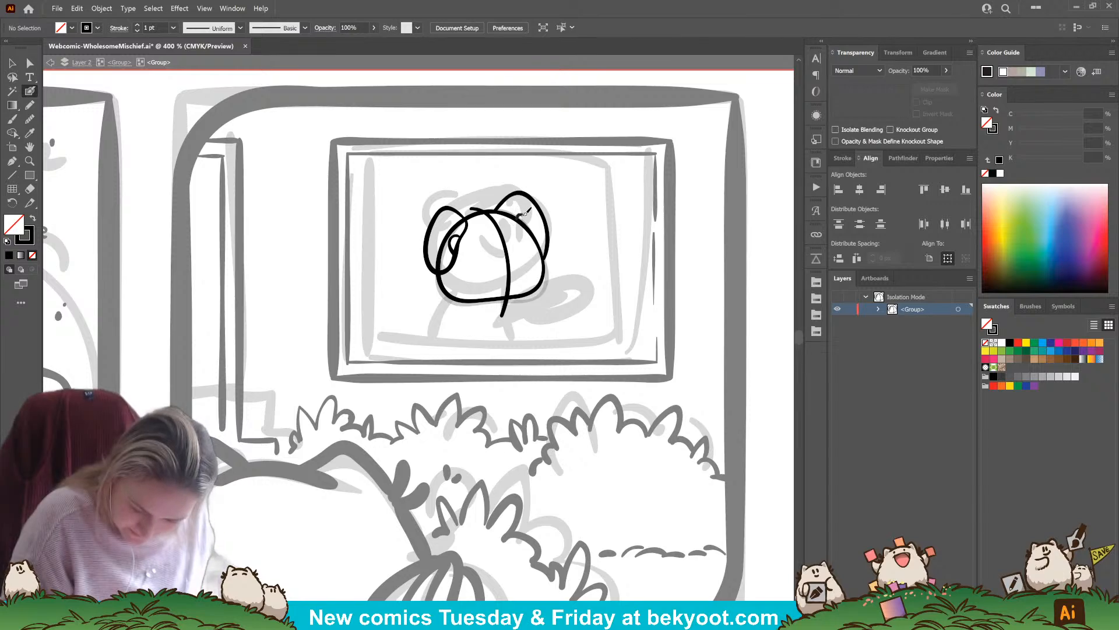
Add the right ear's inner curve and ink the face with two oval eyes, a smile and small cheek marks
{"action": "left_click_drag", "start_coordinate": [532, 226], "coordinate": [503, 271]}
{"action": "key", "text": "ctrl+z"}
{"action": "key", "text": "ctrl+z"}
{"action": "mouse_move", "coordinate": [512, 269]}
{"action": "left_mouse_down"}
{"action": "mouse_move", "coordinate": [522, 262]}
{"action": "mouse_move", "coordinate": [488, 272]}
{"action": "mouse_move", "coordinate": [507, 287]}
{"action": "left_mouse_up"}
{"action": "left_click_drag", "start_coordinate": [515, 283], "coordinate": [520, 279]}
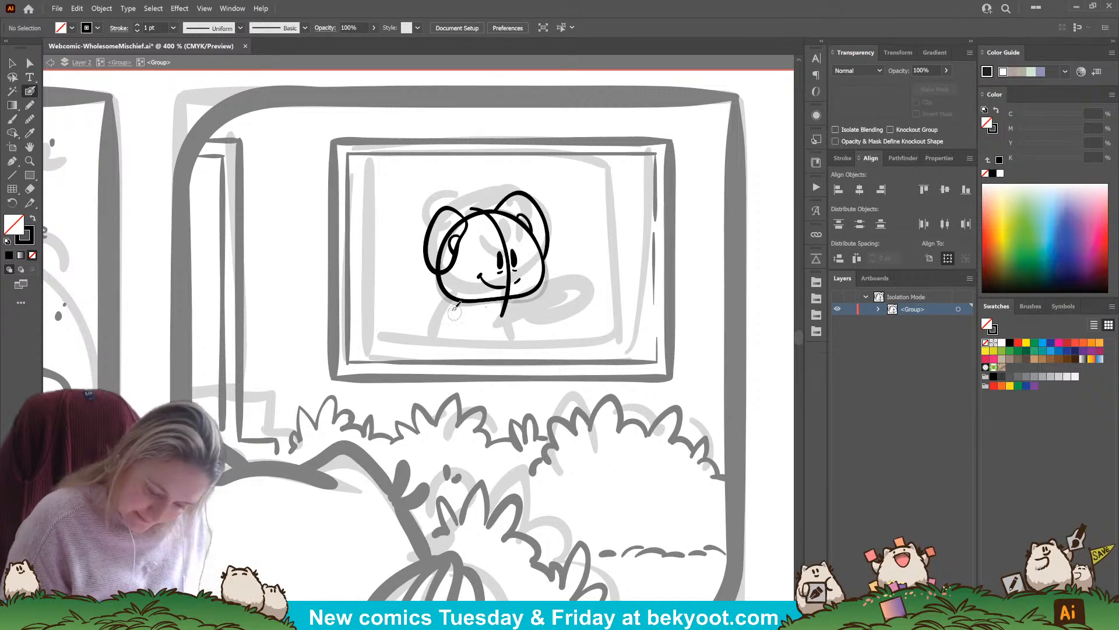
Select the left ear with its inner curve and nudge the pair right and slightly up against the head
{"action": "left_click", "coordinate": [457, 286], "text": "ctrl"}
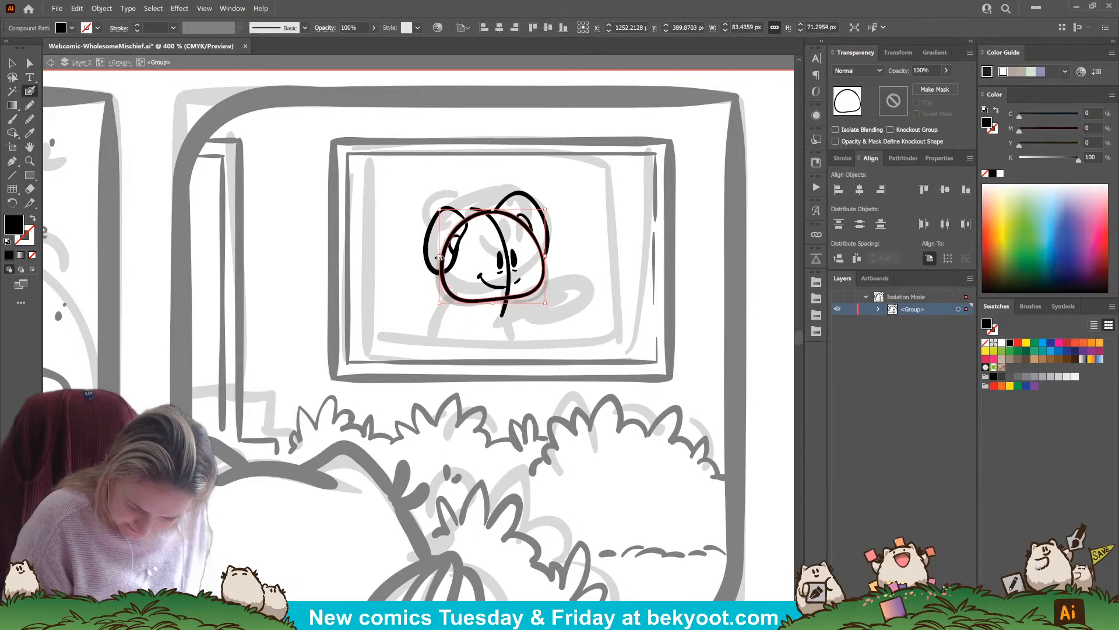
{"action": "left_click", "coordinate": [460, 264], "text": "ctrl"}
{"action": "left_click_drag", "start_coordinate": [450, 263], "coordinate": [446, 314]}
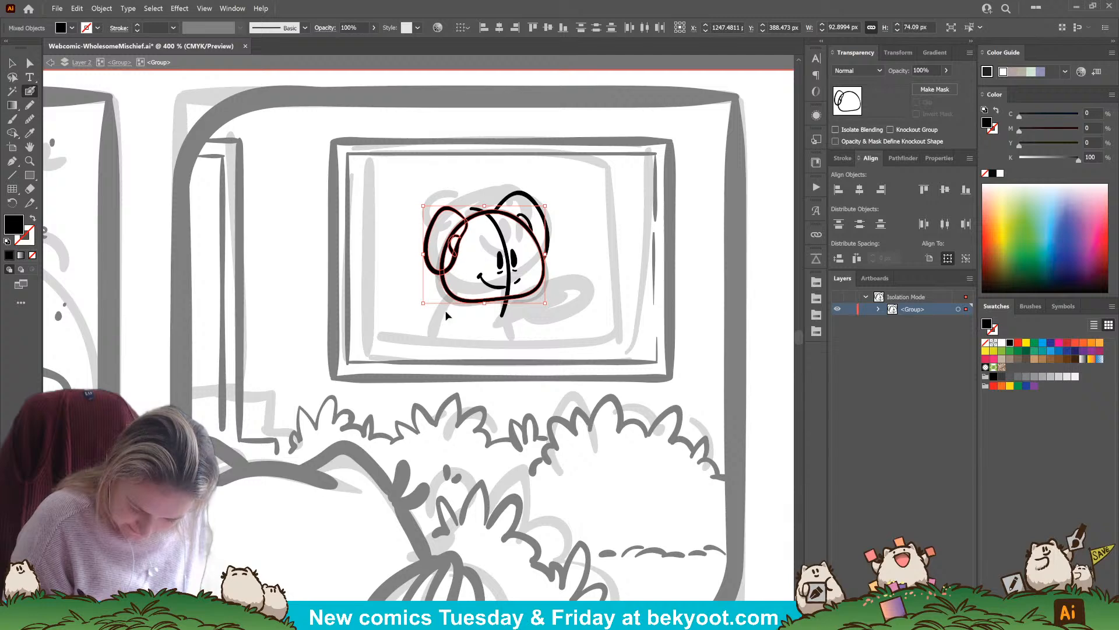
{"action": "left_click", "coordinate": [452, 293], "text": "ctrl+shift"}
{"action": "key", "text": "Right"}
{"action": "key", "text": "Right"}
{"action": "key", "text": "Right"}
{"action": "key", "text": "Right"}
{"action": "key", "text": "Right"}
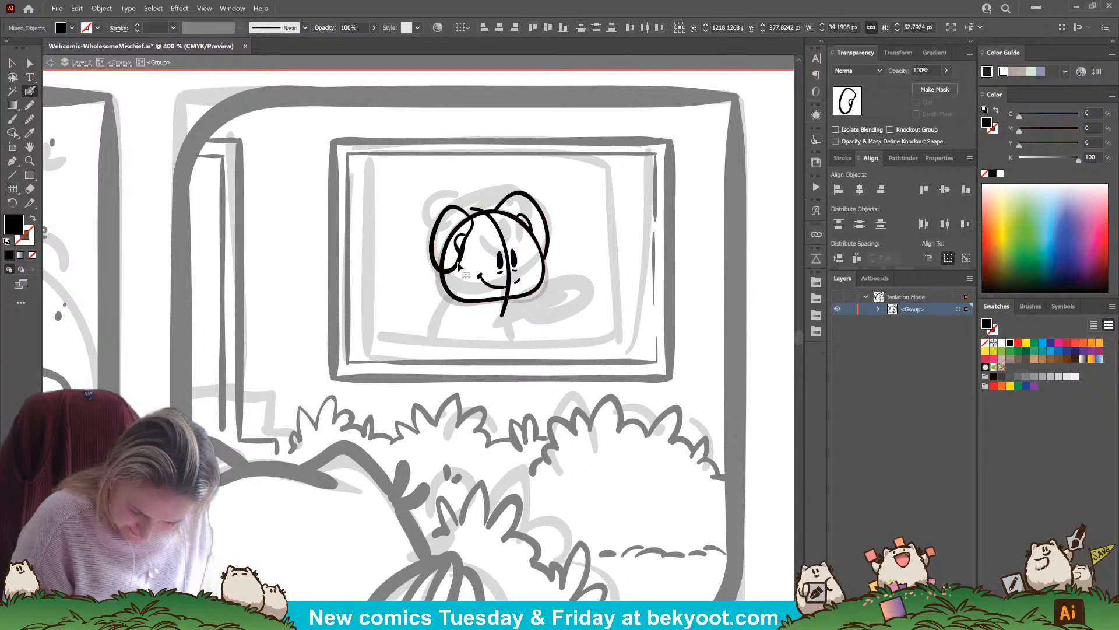
{"action": "key", "text": "Up"}
{"action": "key", "text": "ctrl+shift+a"}
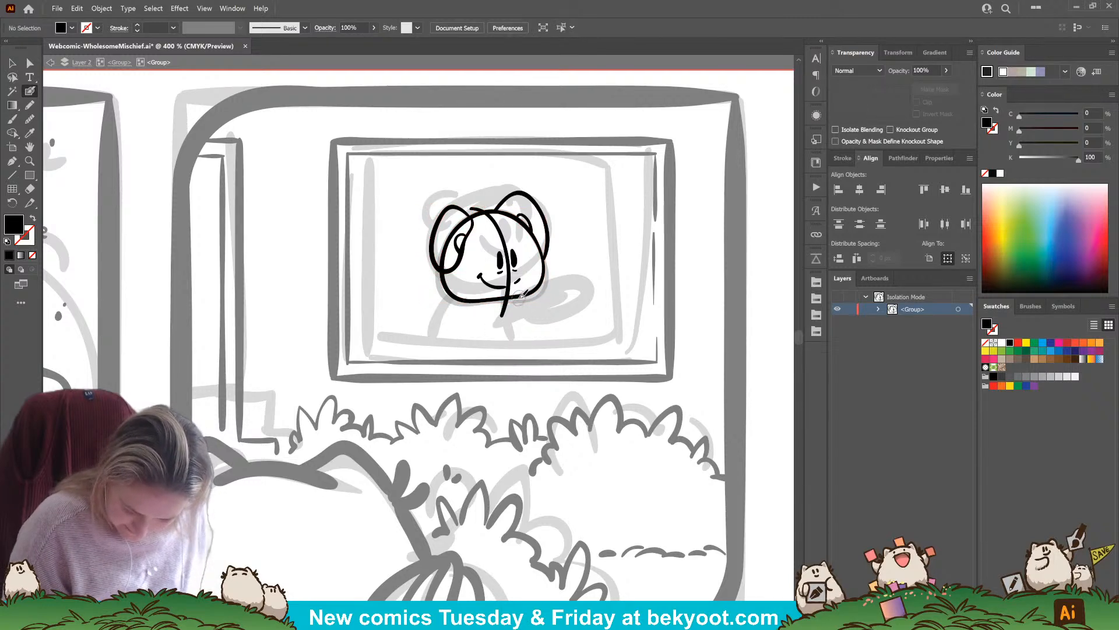
Try inking the body as a sloping back line and two front lines running down to the frame's lower edge
{"action": "left_click_drag", "start_coordinate": [518, 299], "coordinate": [511, 355]}
{"action": "key", "text": "ctrl+z"}
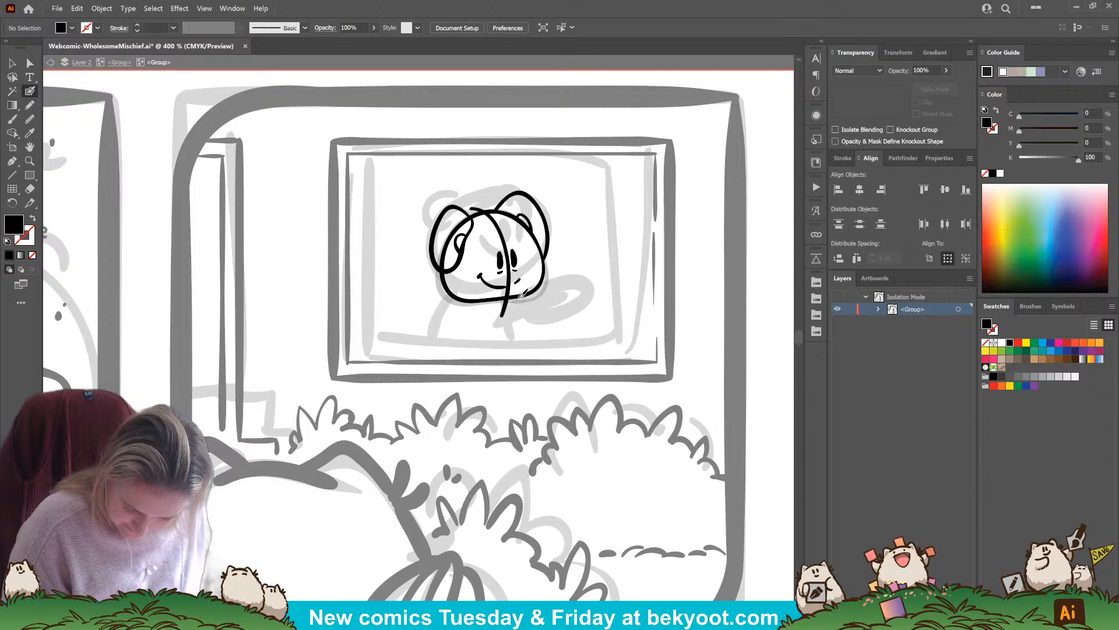
{"action": "left_click_drag", "start_coordinate": [520, 298], "coordinate": [506, 351]}
{"action": "key", "text": "shift+x"}
{"action": "left_click_drag", "start_coordinate": [461, 301], "coordinate": [422, 358]}
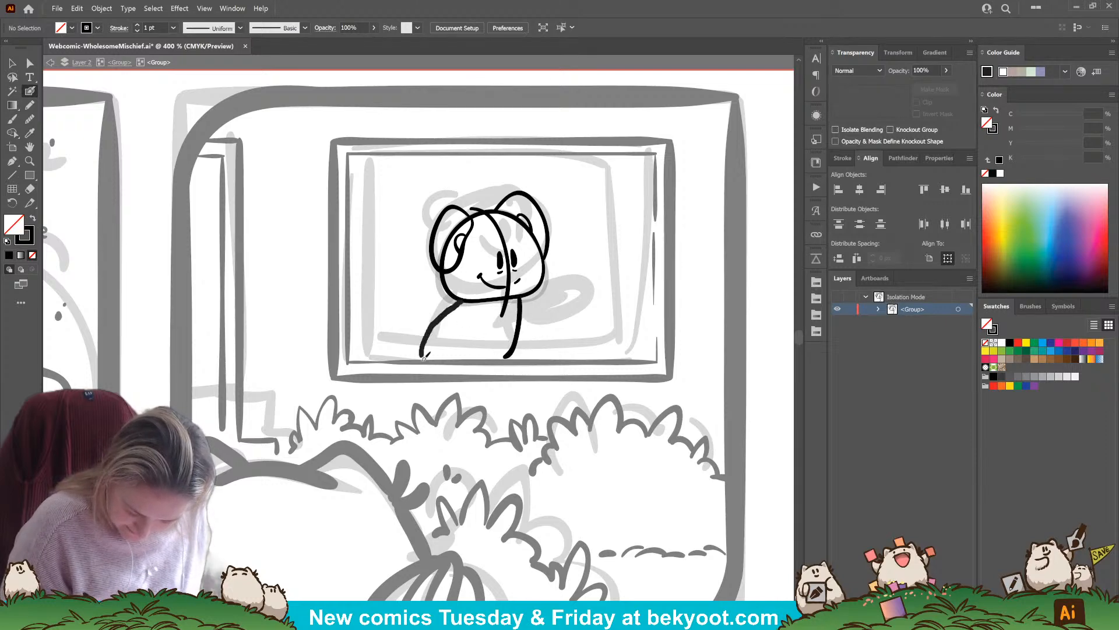
{"action": "key", "text": "ctrl+z"}
{"action": "key", "text": "ctrl+z"}
{"action": "left_click_drag", "start_coordinate": [519, 298], "coordinate": [520, 360]}
{"action": "key", "text": "ctrl+z"}
{"action": "left_click_drag", "start_coordinate": [519, 297], "coordinate": [513, 361]}
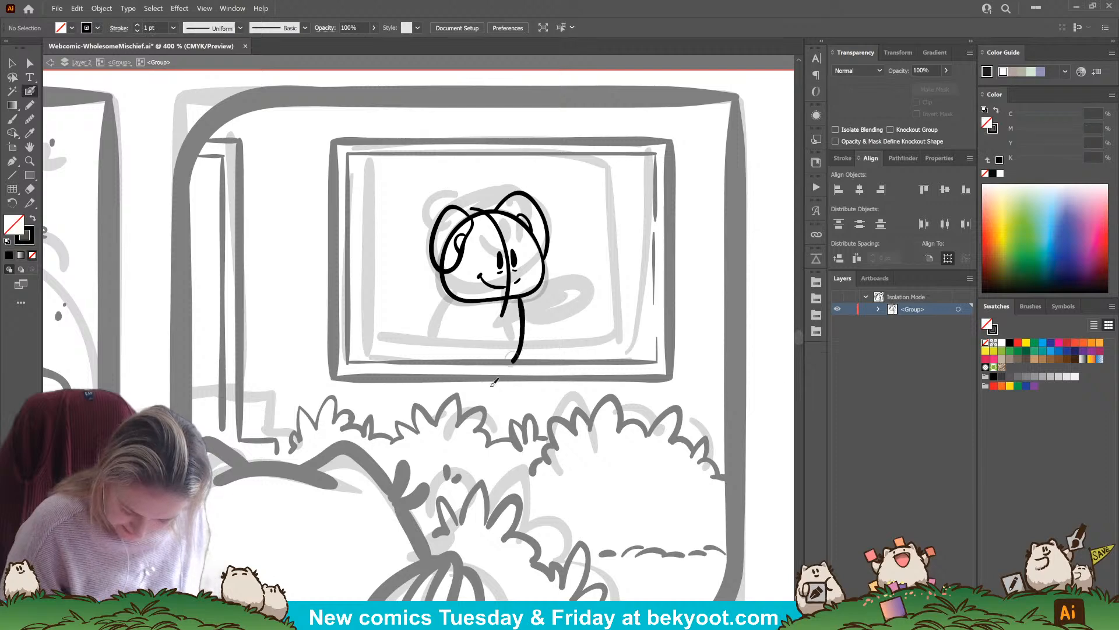
{"action": "mouse_move", "coordinate": [467, 296]}
{"action": "left_mouse_down"}
{"action": "mouse_move", "coordinate": [424, 338]}
{"action": "mouse_move", "coordinate": [419, 361]}
{"action": "left_mouse_up"}
{"action": "left_click_drag", "start_coordinate": [505, 297], "coordinate": [496, 363]}
Smooth the top of the trial back line, then delete all three body lines
{"action": "left_click", "coordinate": [448, 315], "text": "ctrl"}
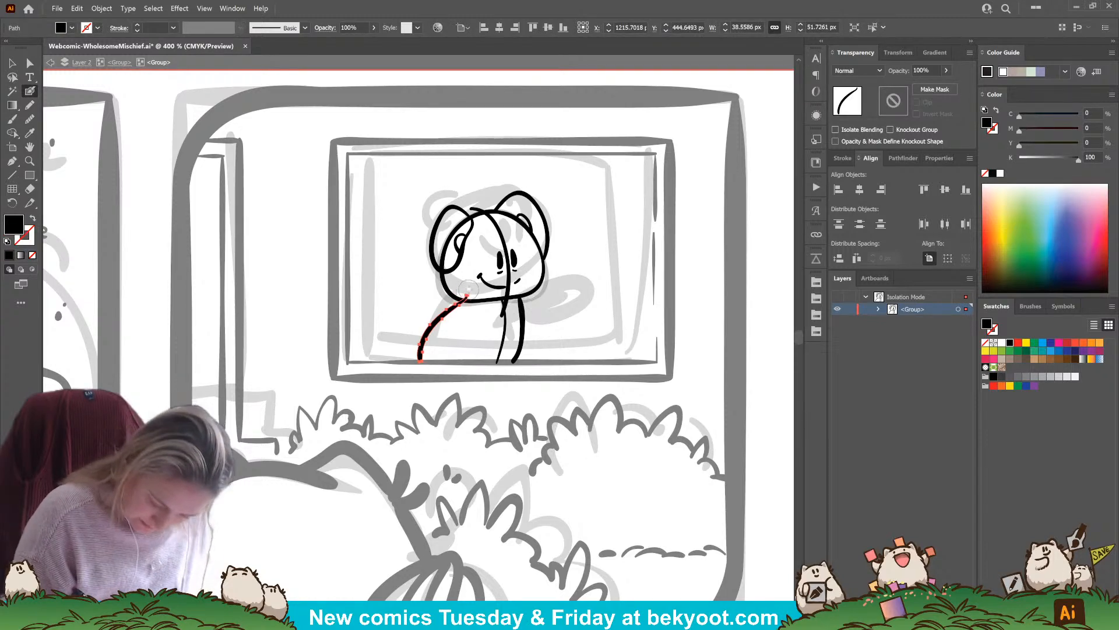
{"action": "left_click_drag", "start_coordinate": [467, 288], "coordinate": [470, 289]}
{"action": "left_click", "coordinate": [569, 308], "text": "ctrl"}
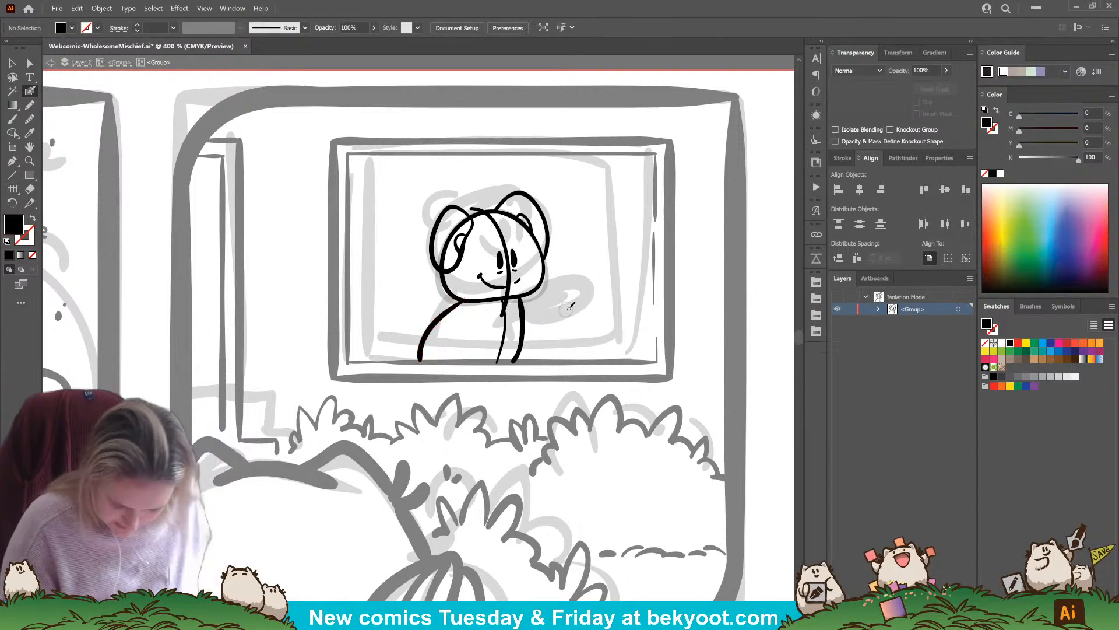
{"action": "left_click", "coordinate": [446, 286], "text": "ctrl"}
{"action": "left_click", "coordinate": [425, 315], "text": "ctrl"}
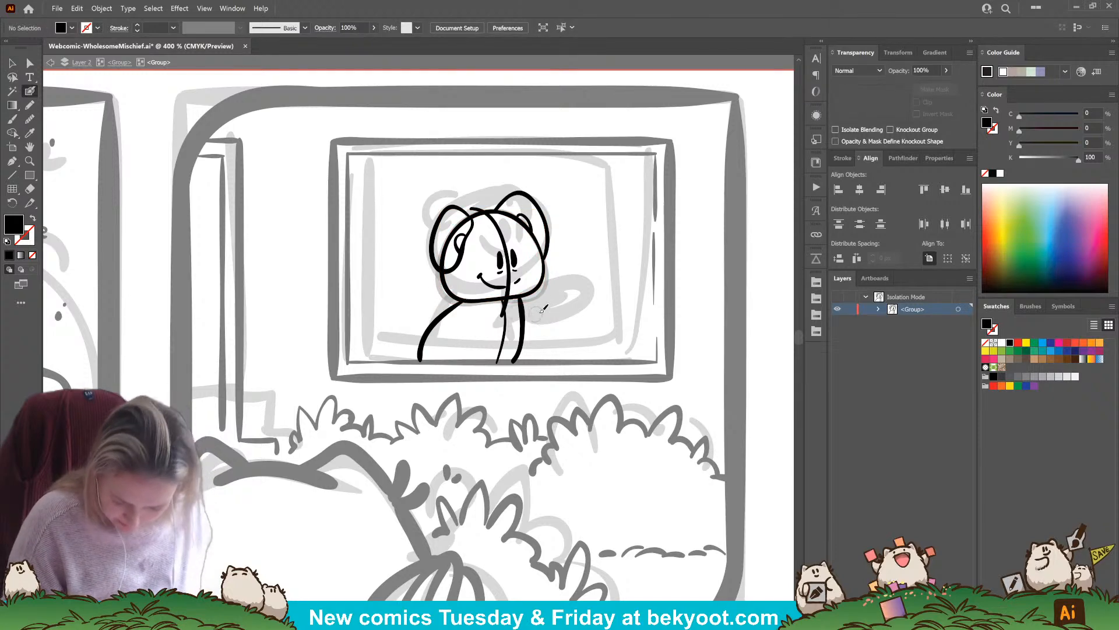
{"action": "left_click", "coordinate": [443, 325], "text": "ctrl"}
{"action": "left_click", "coordinate": [505, 338], "text": "ctrl+shift"}
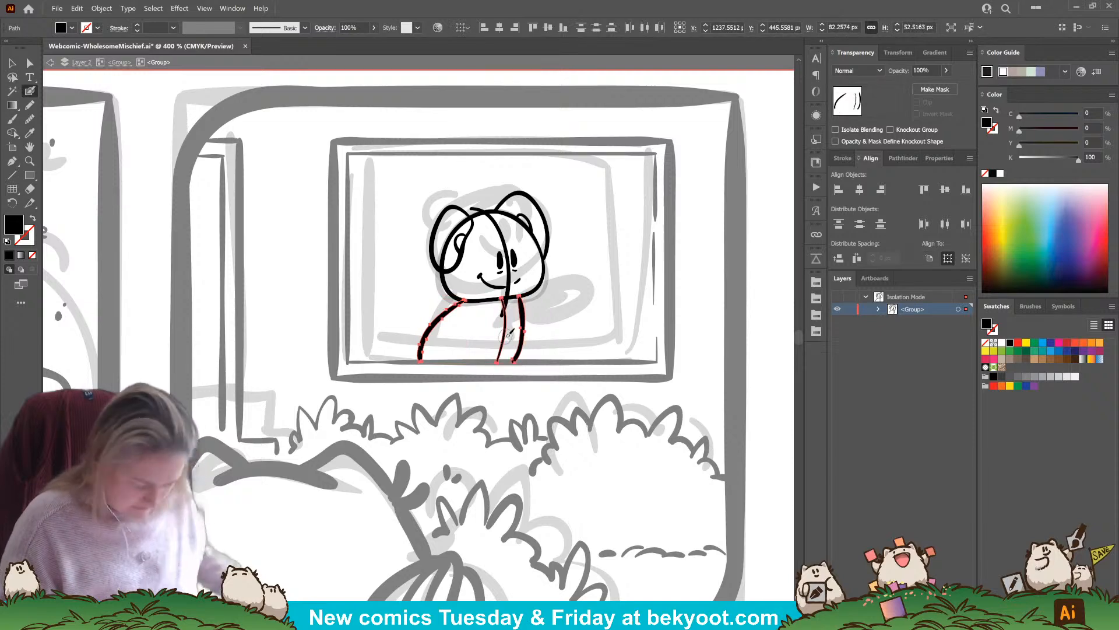
{"action": "key", "text": "Delete"}
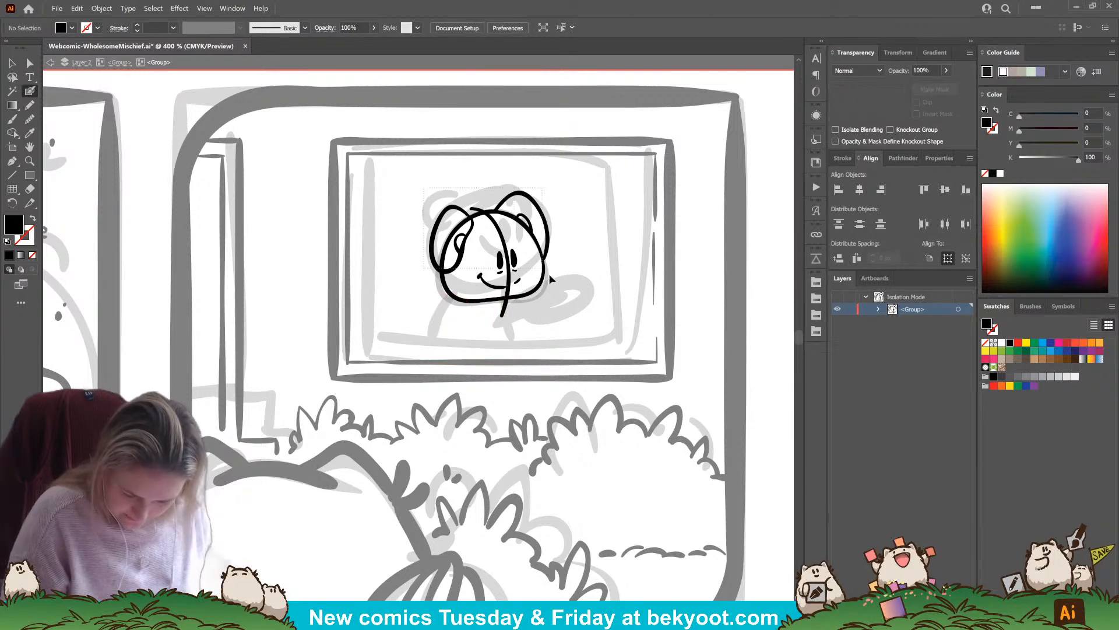
Tilt the whole head slightly and ink a rounded seated body with its limbs beneath it
{"action": "mouse_move", "coordinate": [548, 275]}
{"action": "left_mouse_down"}
{"action": "mouse_move", "coordinate": [455, 320]}
{"action": "mouse_move", "coordinate": [422, 321]}
{"action": "left_mouse_up"}
{"action": "left_click", "coordinate": [537, 321], "text": "ctrl"}
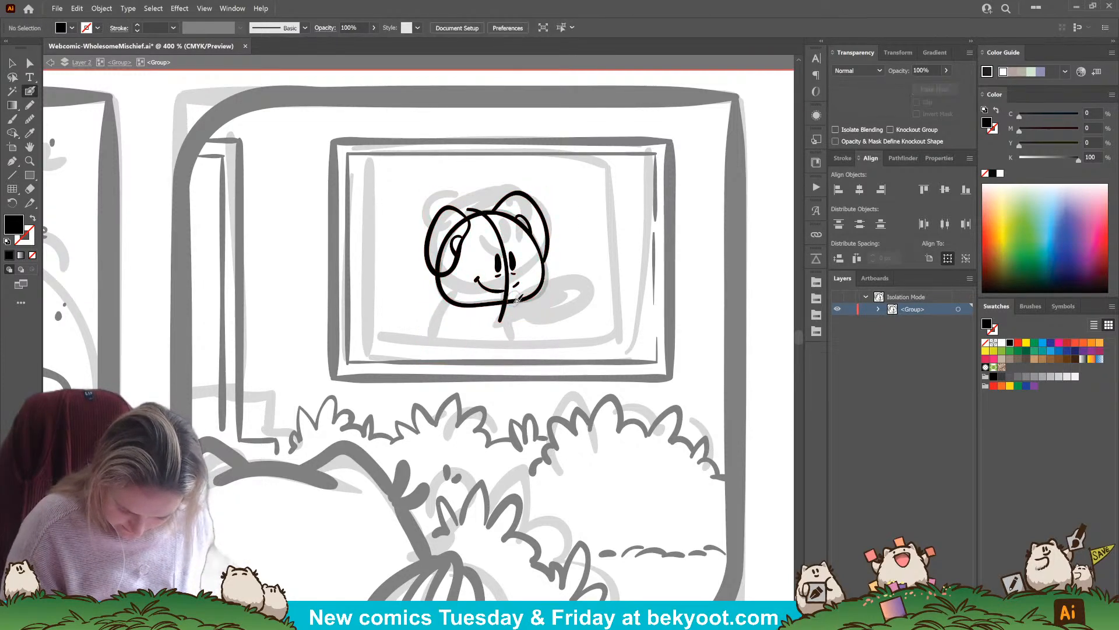
{"action": "mouse_move", "coordinate": [517, 298]}
{"action": "left_mouse_down"}
{"action": "mouse_move", "coordinate": [520, 360]}
{"action": "mouse_move", "coordinate": [485, 378]}
{"action": "mouse_move", "coordinate": [437, 373]}
{"action": "mouse_move", "coordinate": [433, 329]}
{"action": "mouse_move", "coordinate": [458, 308]}
{"action": "mouse_move", "coordinate": [521, 334]}
{"action": "mouse_move", "coordinate": [518, 366]}
{"action": "mouse_move", "coordinate": [495, 383]}
{"action": "mouse_move", "coordinate": [456, 381]}
{"action": "mouse_move", "coordinate": [427, 341]}
{"action": "mouse_move", "coordinate": [445, 319]}
{"action": "mouse_move", "coordinate": [472, 304]}
{"action": "mouse_move", "coordinate": [497, 360]}
{"action": "mouse_move", "coordinate": [479, 387]}
{"action": "left_mouse_up"}
{"action": "key", "text": "shift+x"}
{"action": "key", "text": "ctrl+z"}
{"action": "key", "text": "shift+x"}
{"action": "mouse_move", "coordinate": [435, 320]}
{"action": "left_mouse_down"}
{"action": "mouse_move", "coordinate": [421, 321]}
{"action": "mouse_move", "coordinate": [421, 348]}
{"action": "left_mouse_up"}
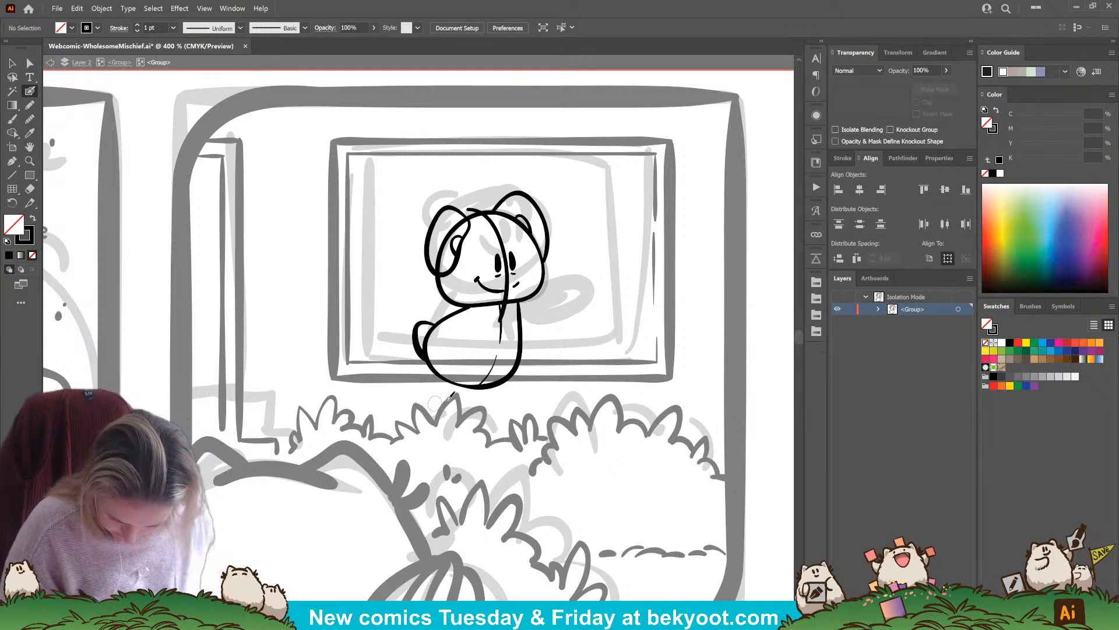
{"action": "mouse_move", "coordinate": [476, 319]}
{"action": "left_mouse_down"}
{"action": "mouse_move", "coordinate": [531, 316]}
{"action": "mouse_move", "coordinate": [533, 339]}
{"action": "mouse_move", "coordinate": [500, 360]}
{"action": "mouse_move", "coordinate": [464, 347]}
{"action": "left_mouse_up"}
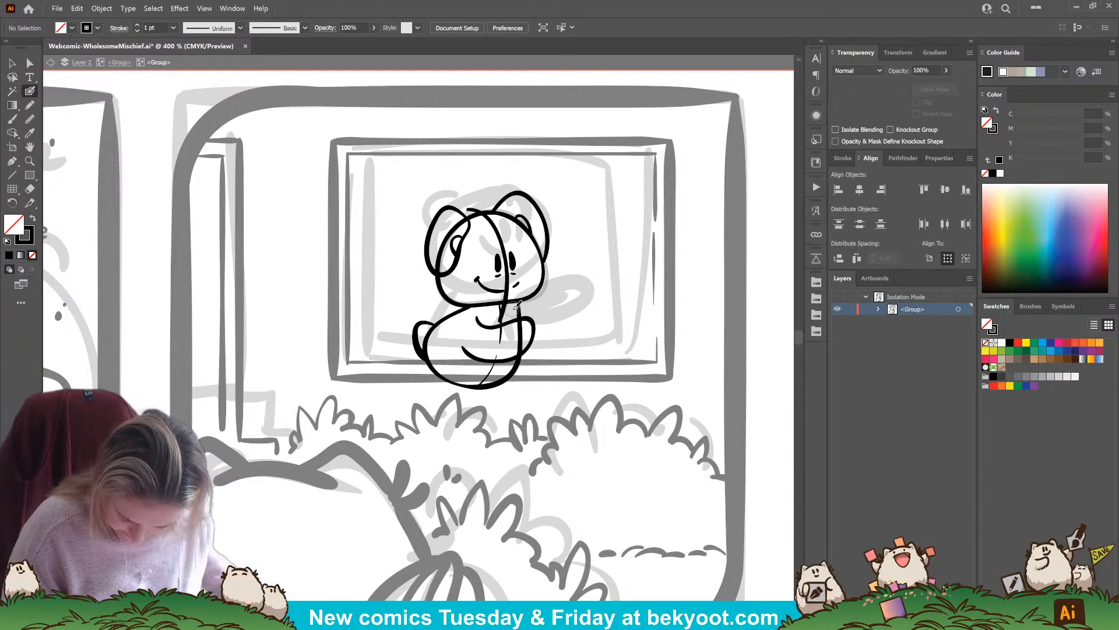
Try two versions of a book outline extending outward from the character's front arm
{"action": "left_click_drag", "start_coordinate": [512, 318], "coordinate": [516, 309]}
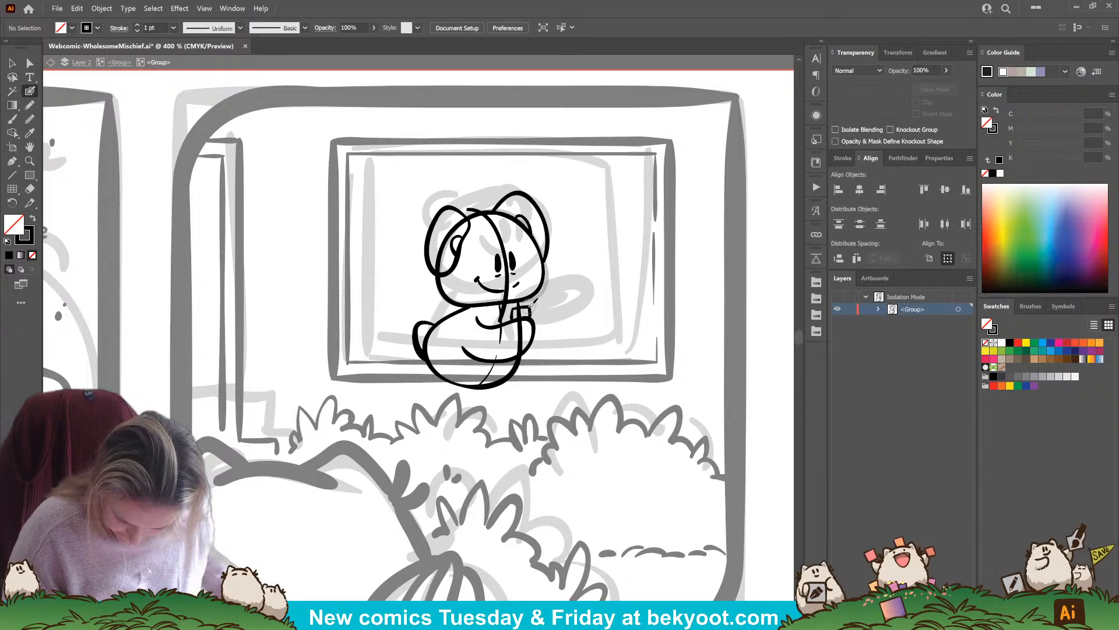
{"action": "left_click_drag", "start_coordinate": [556, 303], "coordinate": [553, 357]}
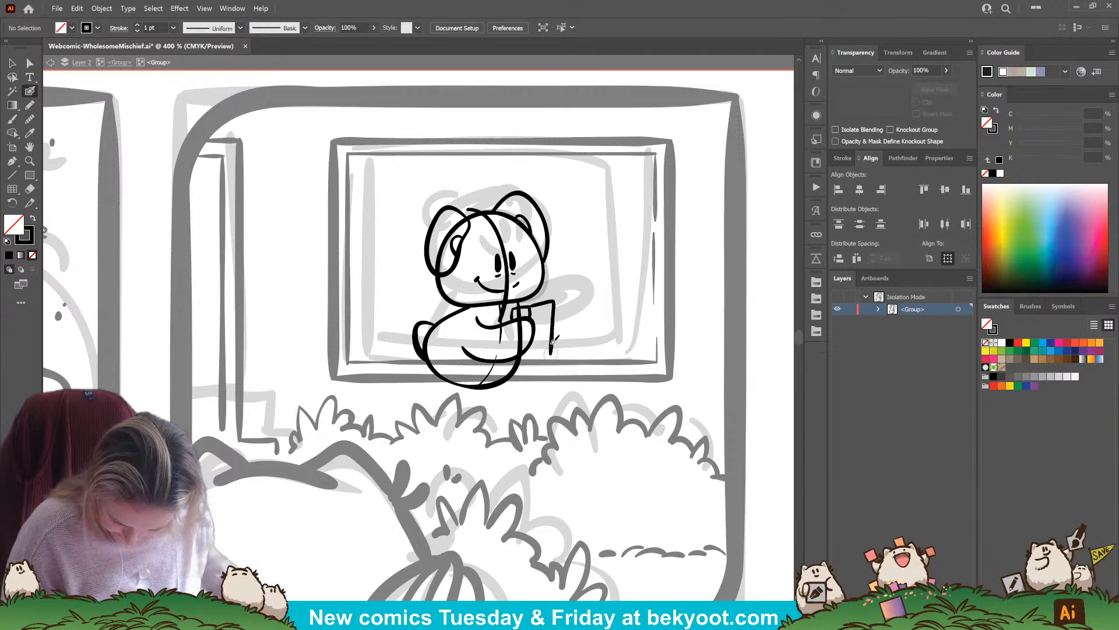
{"action": "key", "text": "ctrl+z"}
{"action": "key", "text": "ctrl+z"}
{"action": "key", "text": "ctrl+z"}
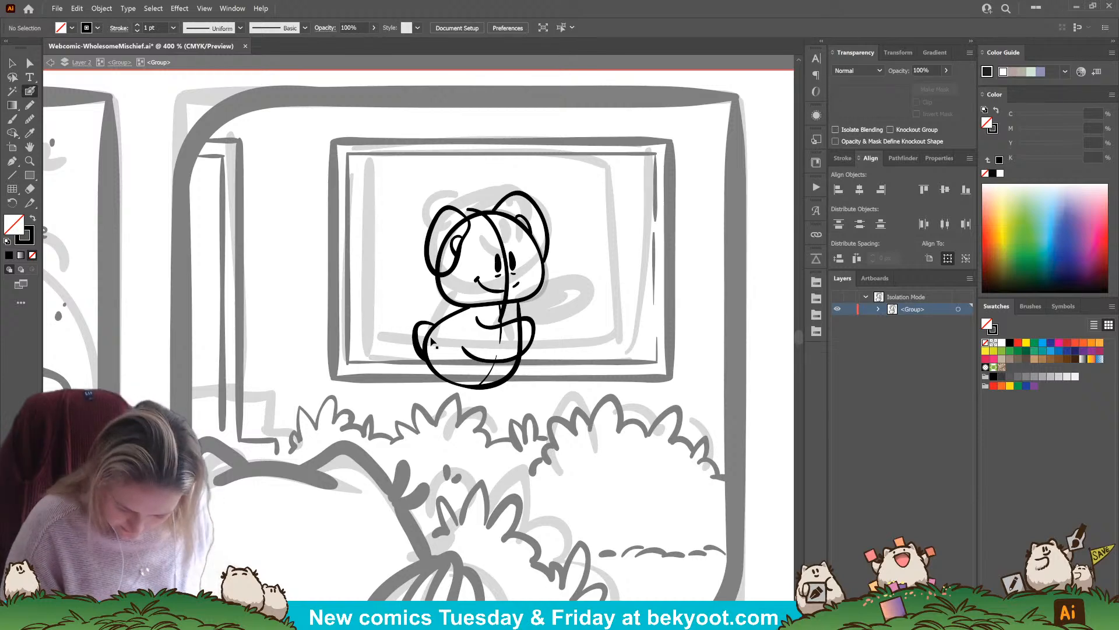
{"action": "left_click_drag", "start_coordinate": [499, 323], "coordinate": [555, 300]}
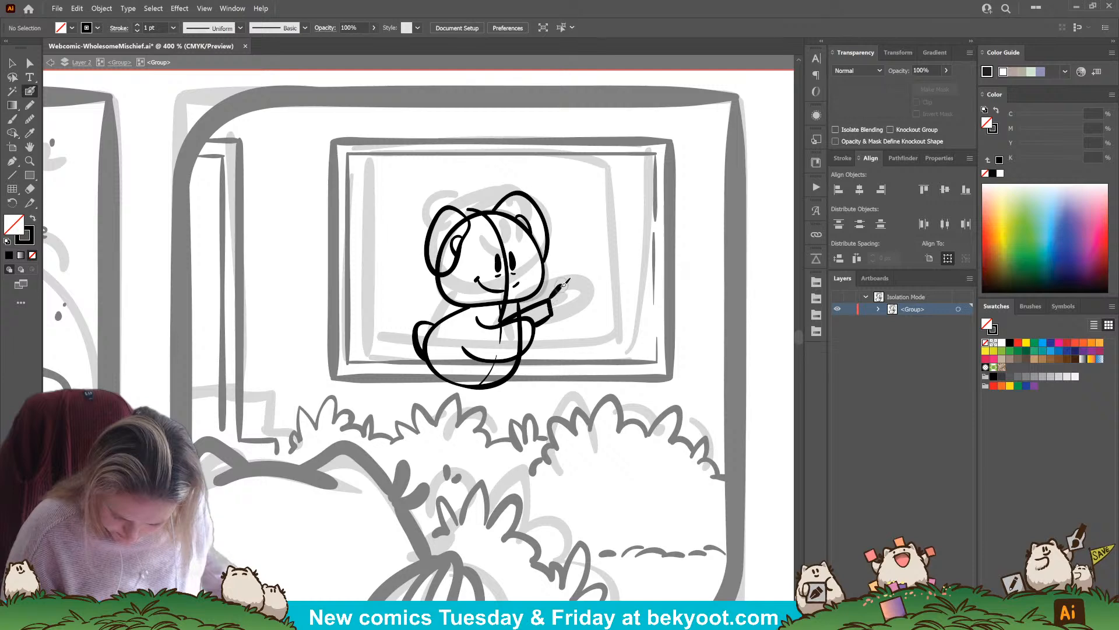
{"action": "key", "text": "ctrl+z"}
{"action": "key", "text": "ctrl+z"}
Ink a small upright open book in front of the body, with a rounded limb at its outer edge
{"action": "mouse_move", "coordinate": [463, 349]}
{"action": "left_mouse_down"}
{"action": "mouse_move", "coordinate": [478, 318]}
{"action": "mouse_move", "coordinate": [501, 349]}
{"action": "mouse_move", "coordinate": [500, 371]}
{"action": "left_mouse_up"}
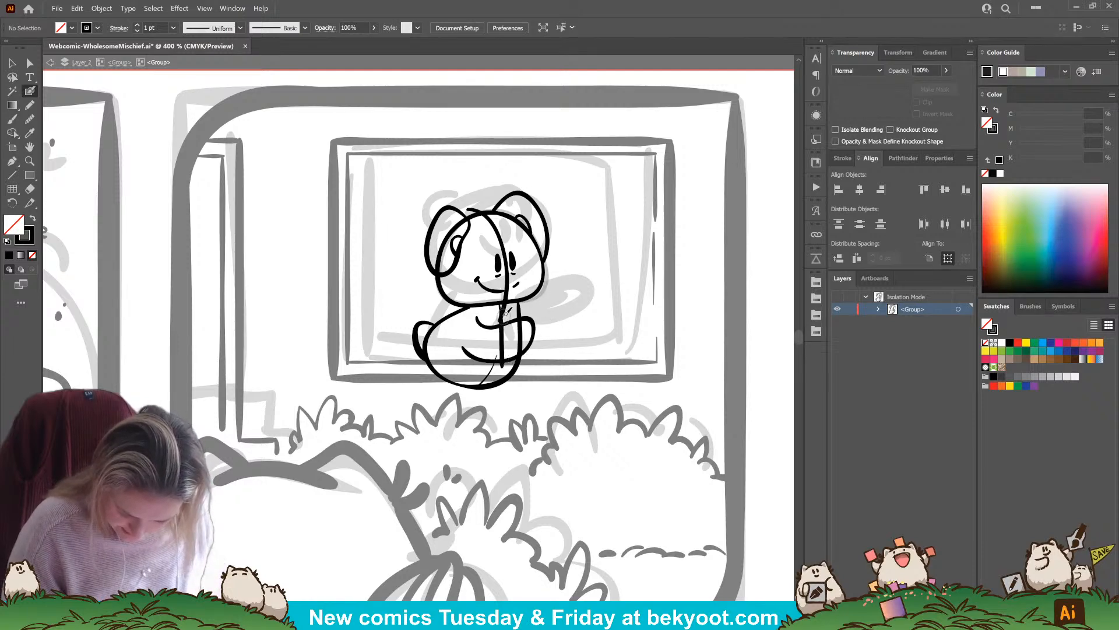
{"action": "mouse_move", "coordinate": [503, 313]}
{"action": "left_mouse_down"}
{"action": "mouse_move", "coordinate": [517, 310]}
{"action": "mouse_move", "coordinate": [515, 363]}
{"action": "mouse_move", "coordinate": [504, 366]}
{"action": "mouse_move", "coordinate": [533, 308]}
{"action": "mouse_move", "coordinate": [547, 306]}
{"action": "mouse_move", "coordinate": [543, 357]}
{"action": "mouse_move", "coordinate": [519, 365]}
{"action": "left_mouse_up"}
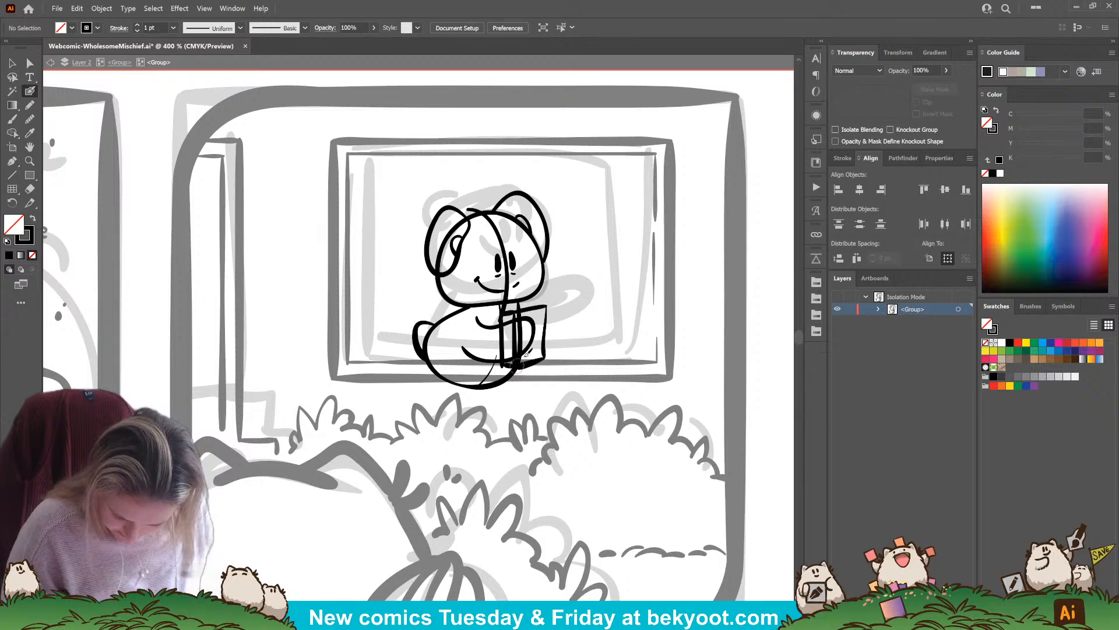
{"action": "key", "text": "ctrl+z"}
{"action": "key", "text": "ctrl+z"}
{"action": "key", "text": "ctrl+z"}
{"action": "mouse_move", "coordinate": [526, 310]}
{"action": "left_mouse_down"}
{"action": "mouse_move", "coordinate": [538, 310]}
{"action": "mouse_move", "coordinate": [521, 312]}
{"action": "mouse_move", "coordinate": [537, 310]}
{"action": "mouse_move", "coordinate": [540, 348]}
{"action": "mouse_move", "coordinate": [518, 366]}
{"action": "left_mouse_up"}
{"action": "key", "text": "ctrl+z"}
{"action": "left_click_drag", "start_coordinate": [542, 320], "coordinate": [547, 359]}
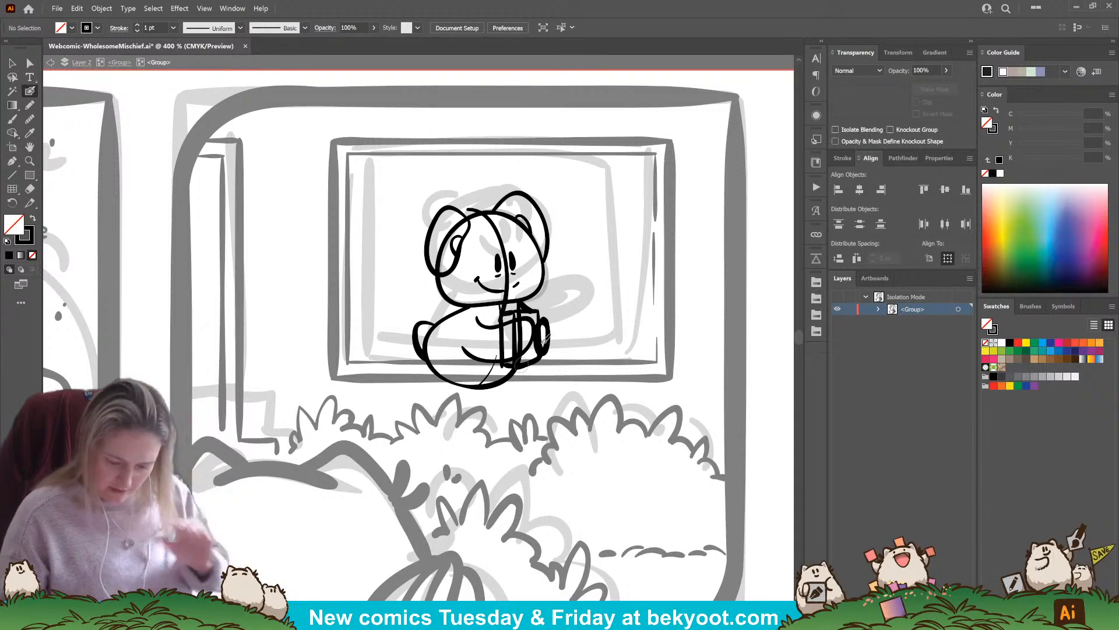
Trim the head outline where it crosses the left ear and delete the curved guideline running through the face
{"action": "left_click", "coordinate": [447, 300], "text": "ctrl"}
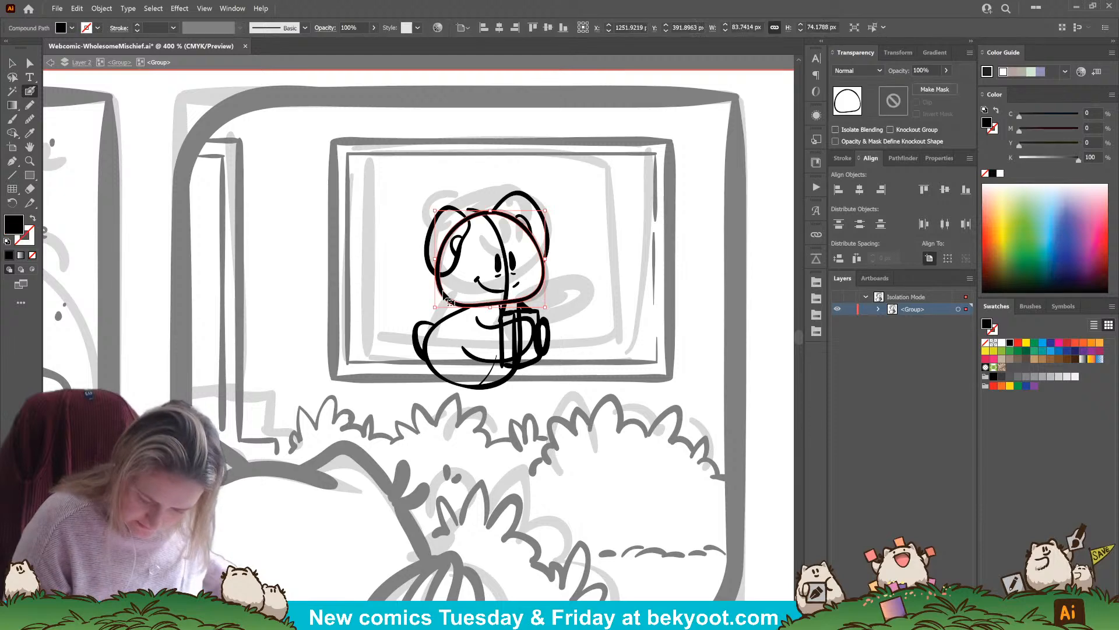
{"action": "left_click_drag", "start_coordinate": [439, 260], "coordinate": [460, 224]}
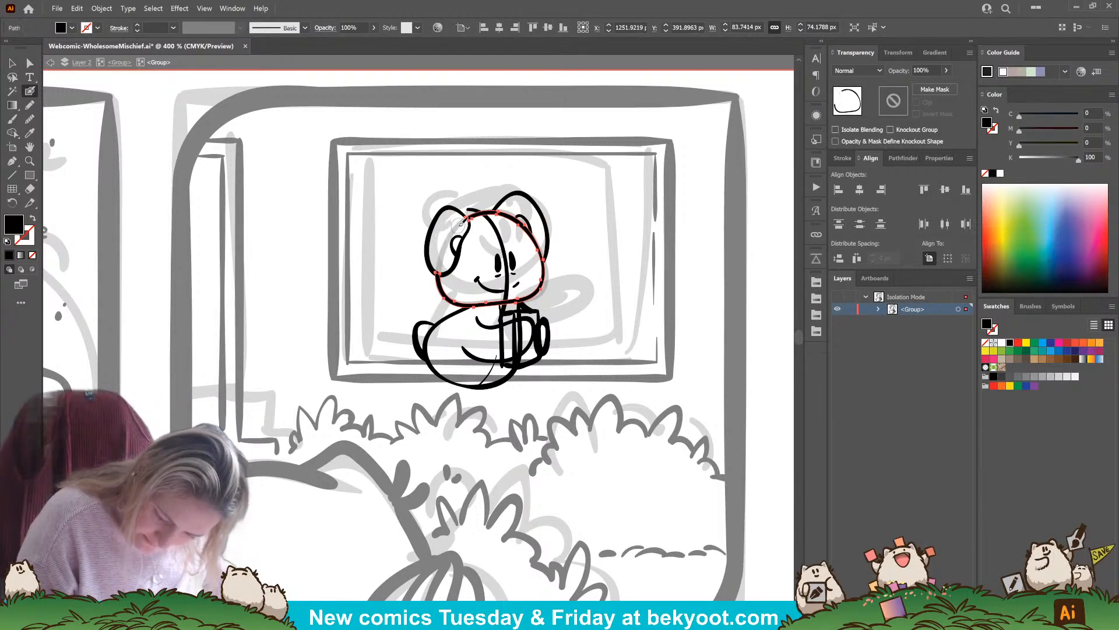
{"action": "left_click", "coordinate": [501, 232], "text": "ctrl"}
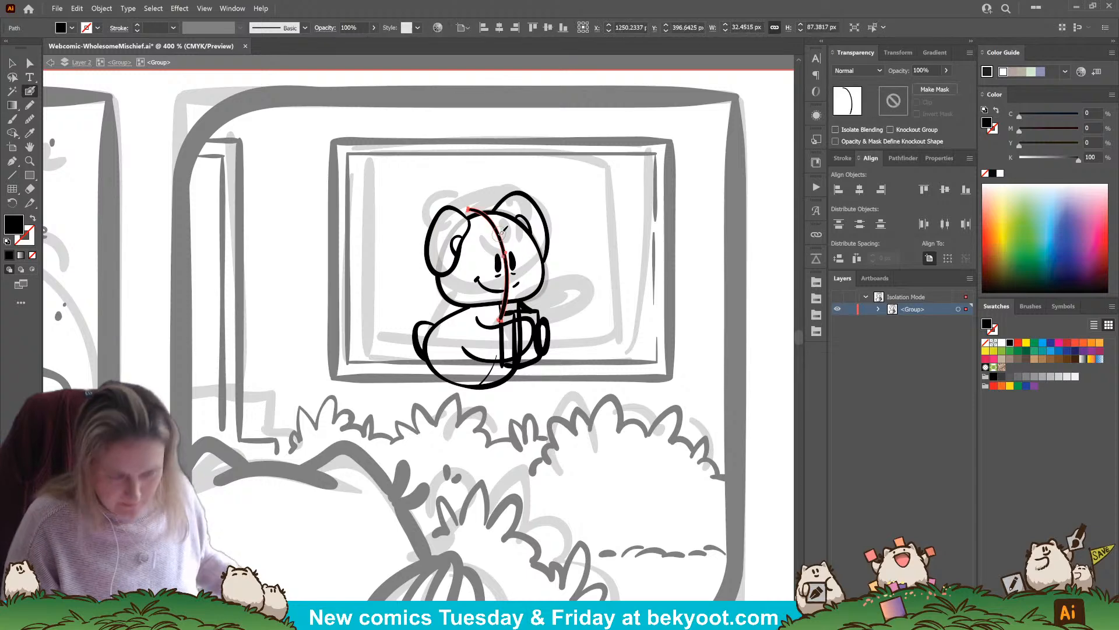
{"action": "key", "text": "Delete"}
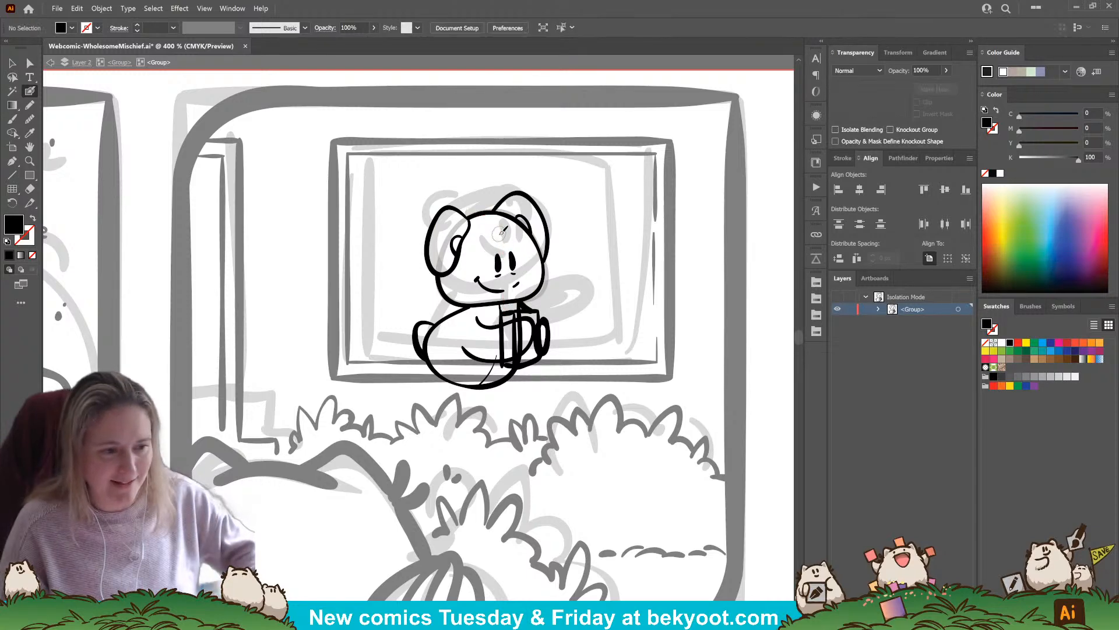
Delete the thin stray line crossing the lower part of the body
{"action": "scroll", "coordinate": [584, 333], "scroll_direction": "down", "scroll_amount": 2}
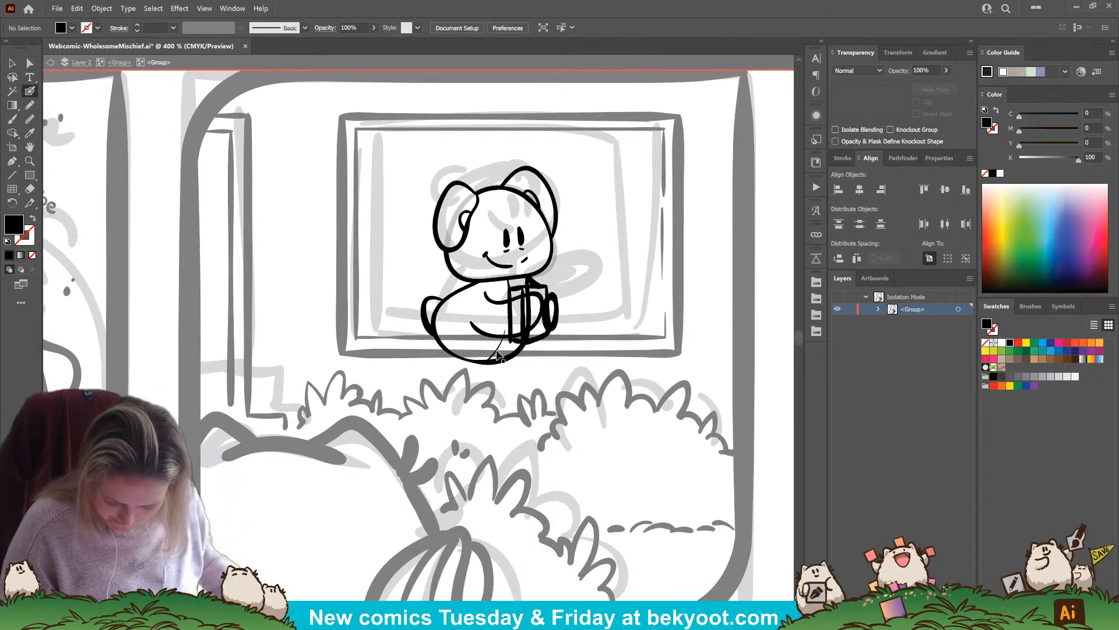
{"action": "left_click", "coordinate": [490, 381], "text": "ctrl"}
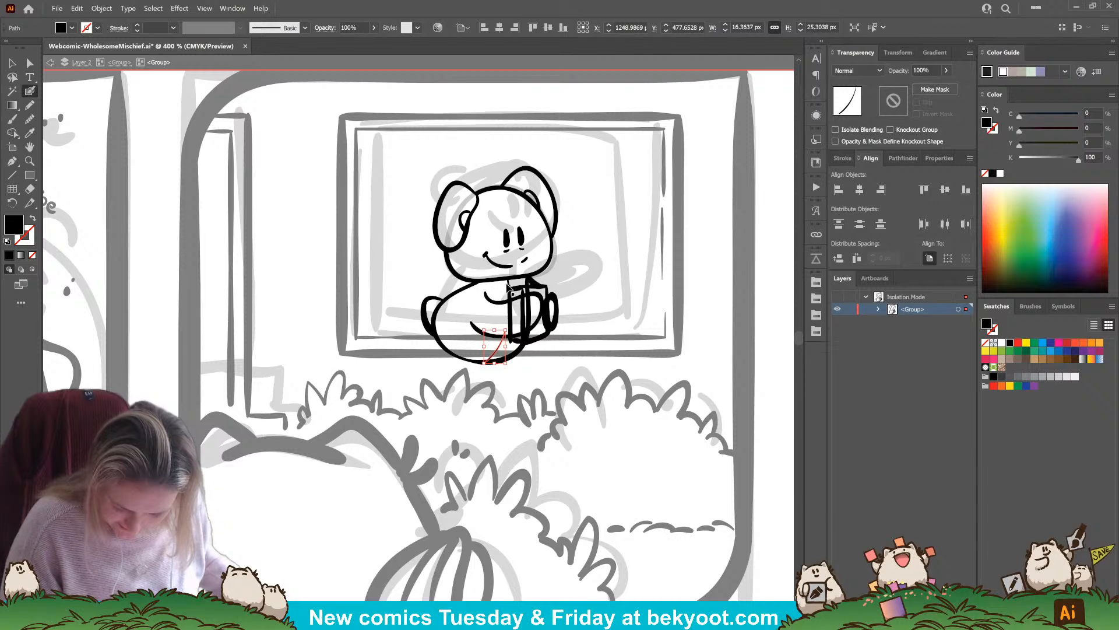
{"action": "key", "text": "Delete"}
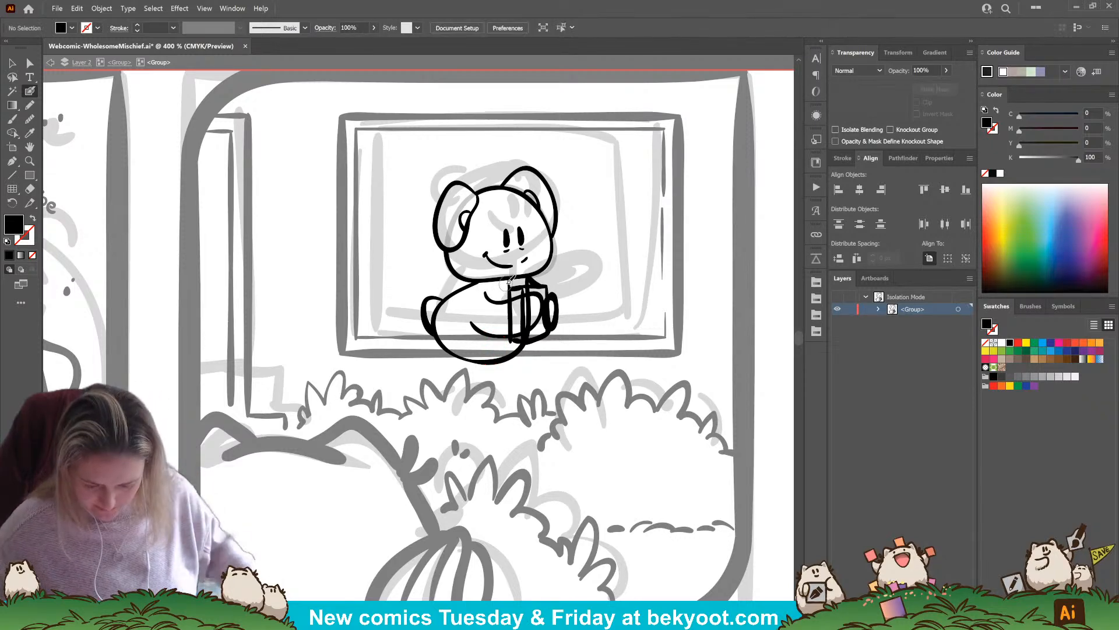
Group the inked book outline in front of the body and reduce its opacity to 35%
{"action": "scroll", "coordinate": [509, 285], "scroll_direction": "up", "scroll_amount": 3}
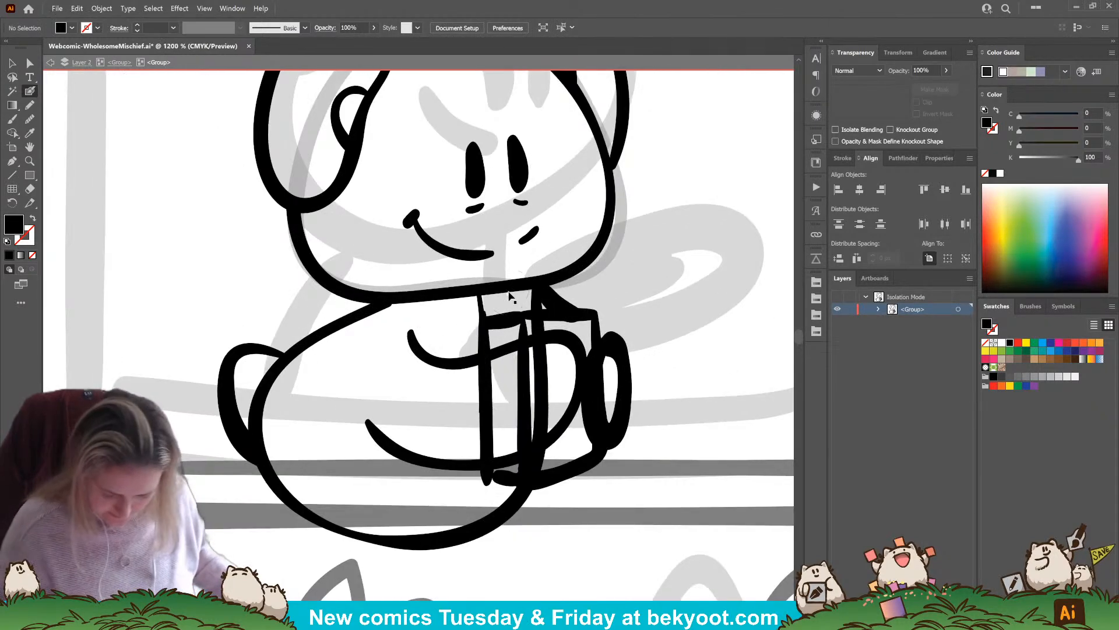
{"action": "left_click_drag", "start_coordinate": [478, 290], "coordinate": [480, 412]}
{"action": "key", "text": "ctrl+shift+a"}
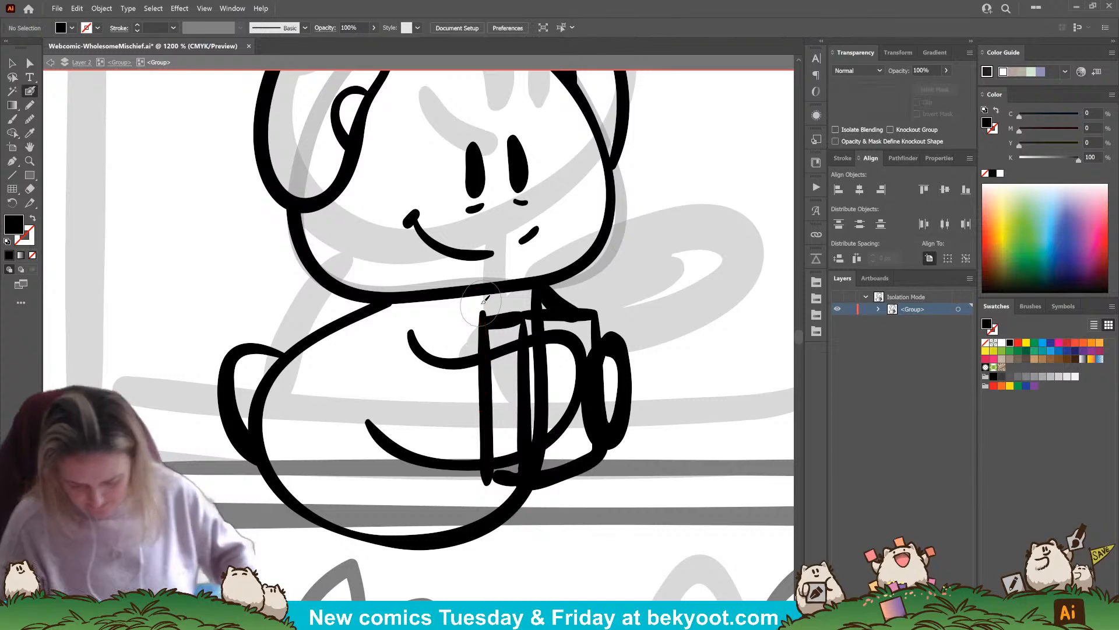
{"action": "left_click", "coordinate": [12, 63]}
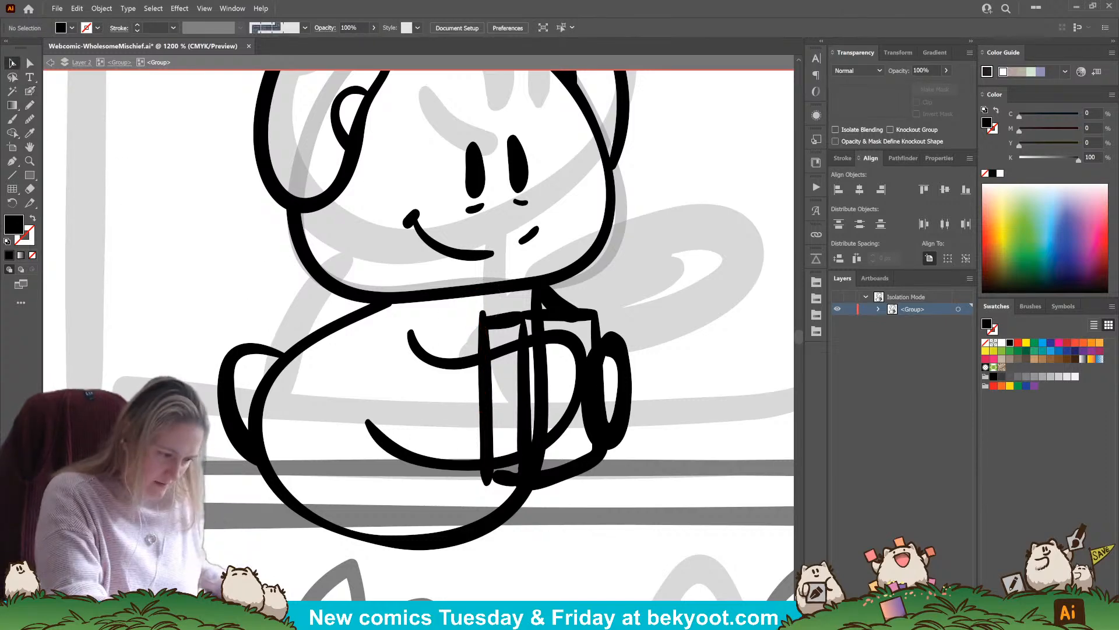
{"action": "left_click_drag", "start_coordinate": [521, 335], "coordinate": [521, 336]}
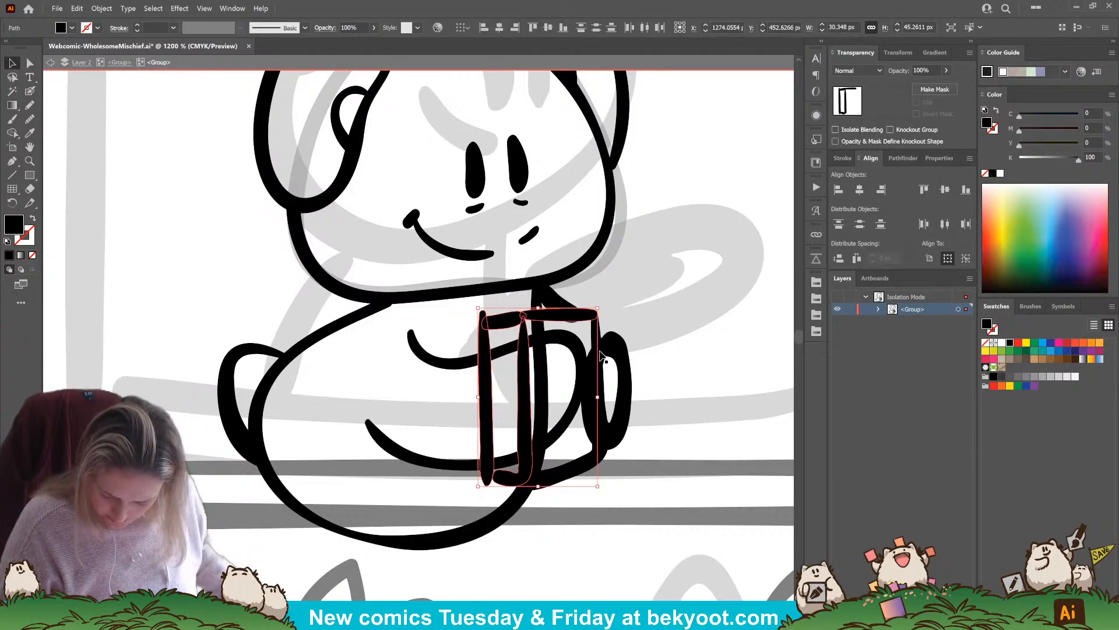
{"action": "left_click", "coordinate": [555, 479], "text": "shift"}
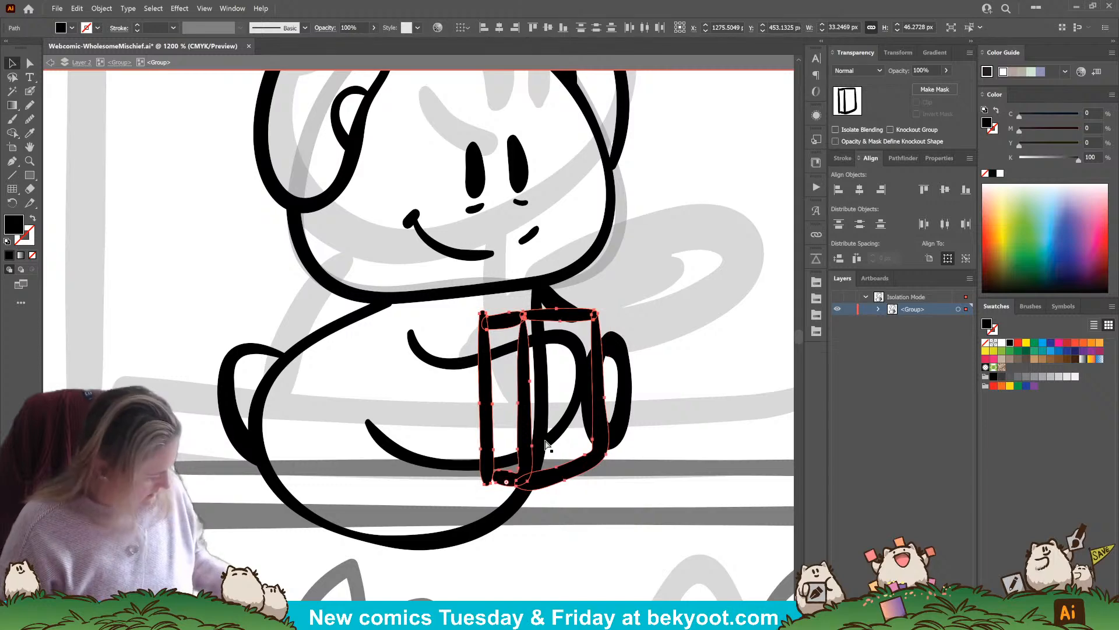
{"action": "key", "text": "ctrl+g"}
{"action": "left_click", "coordinate": [946, 70]}
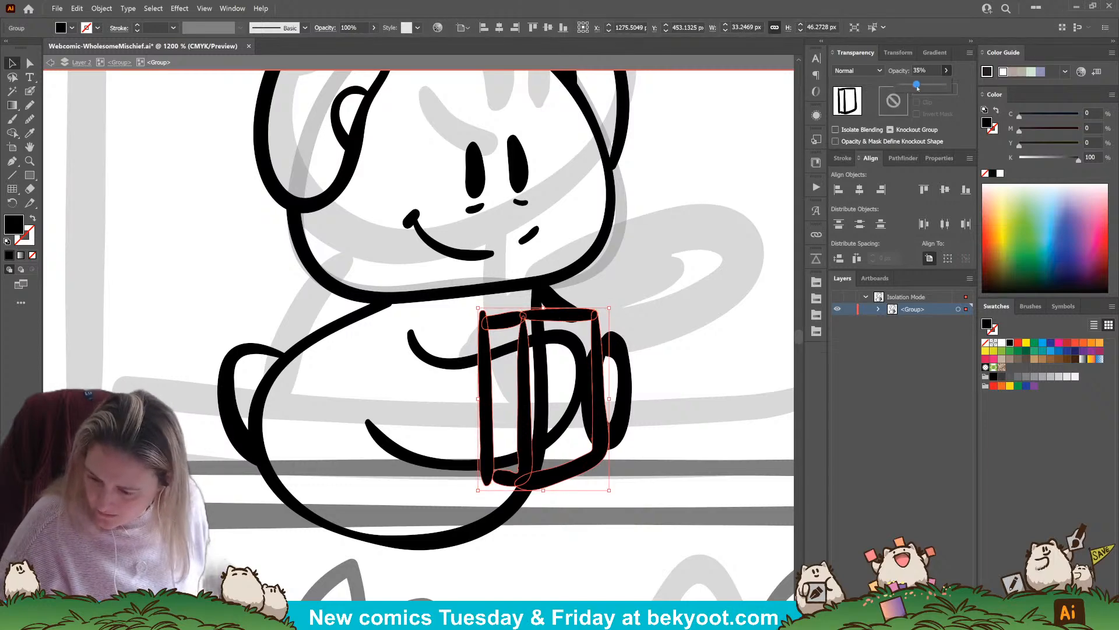
{"action": "left_click", "coordinate": [642, 183]}
Check the Blob Brush options, then ink the upper edges and lower corner of the book's narrow inner side over the faded outline
{"action": "left_click", "coordinate": [31, 106]}
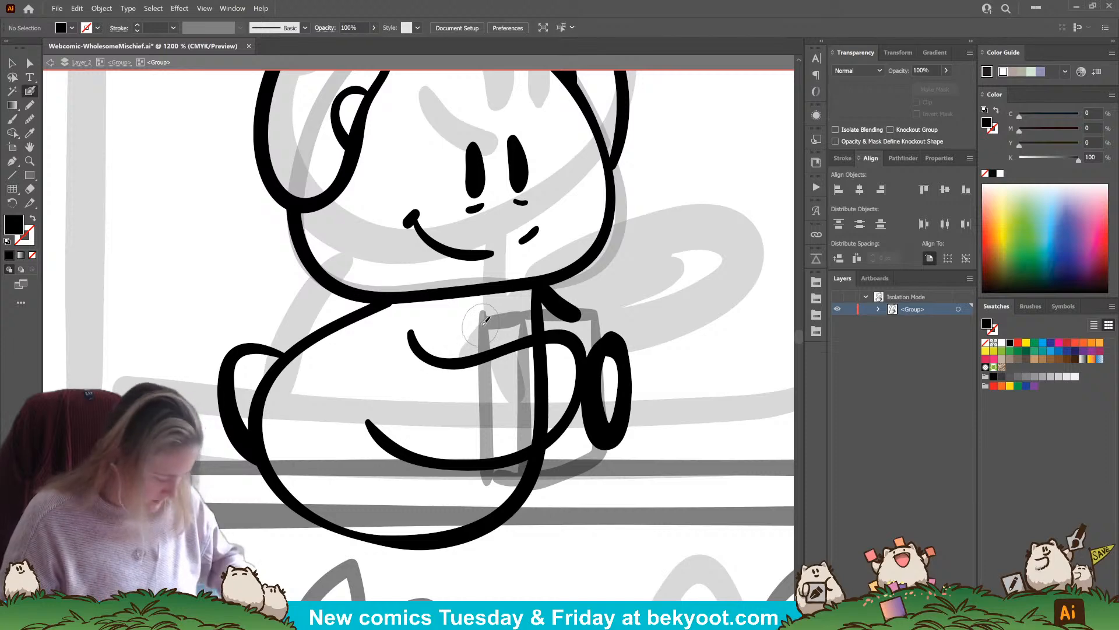
{"action": "key", "text": "Return"}
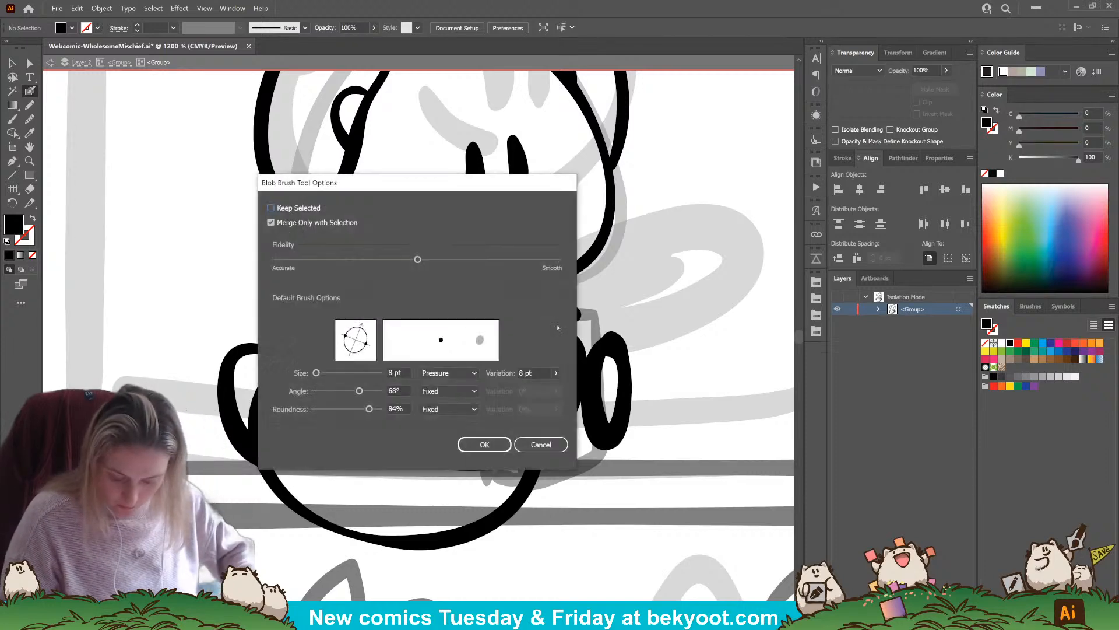
{"action": "key", "text": "Return"}
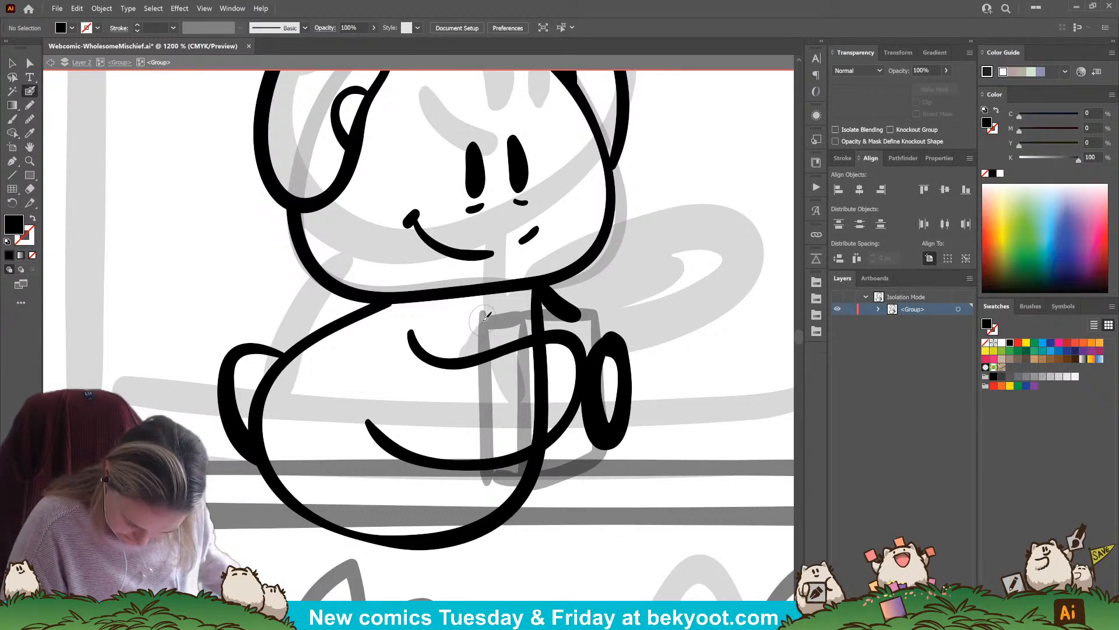
{"action": "left_click_drag", "start_coordinate": [485, 317], "coordinate": [485, 344]}
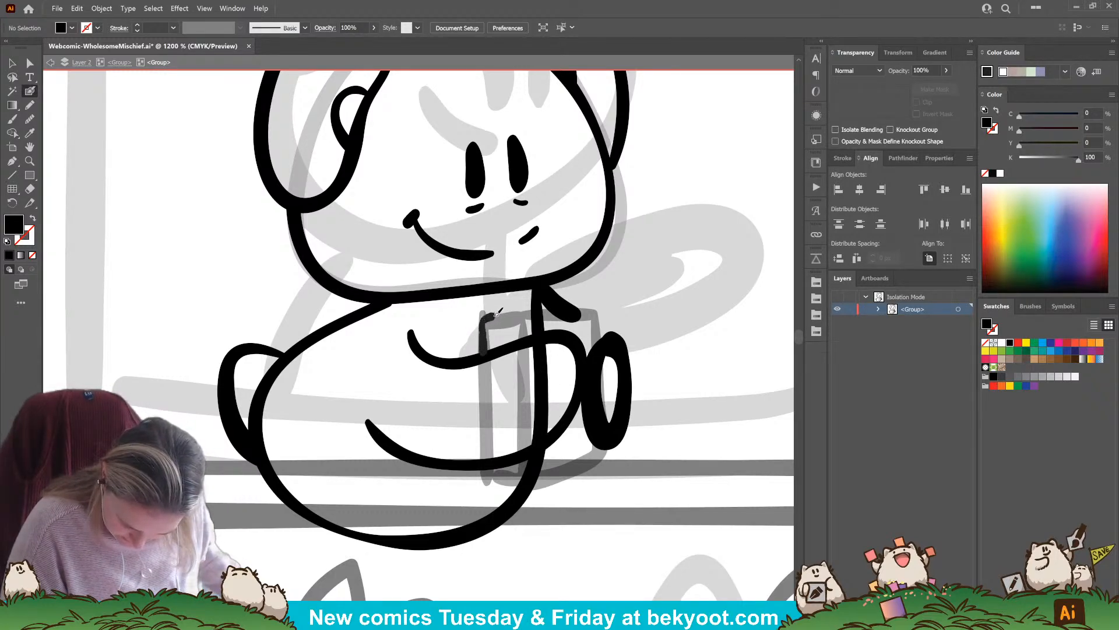
{"action": "left_click_drag", "start_coordinate": [524, 333], "coordinate": [523, 335]}
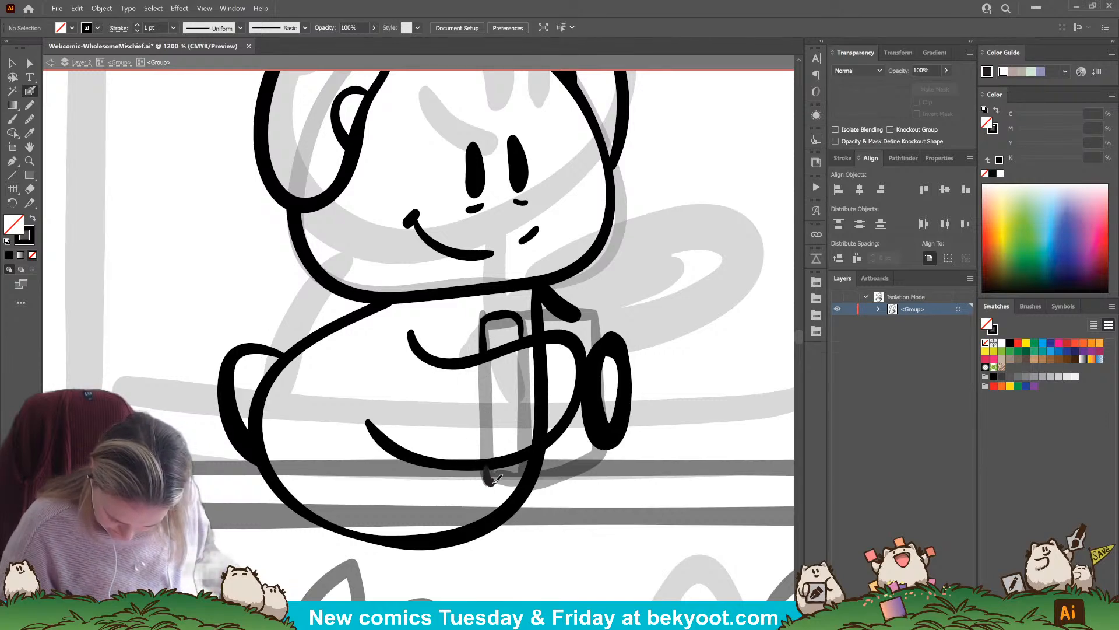
{"action": "left_click_drag", "start_coordinate": [494, 478], "coordinate": [513, 481]}
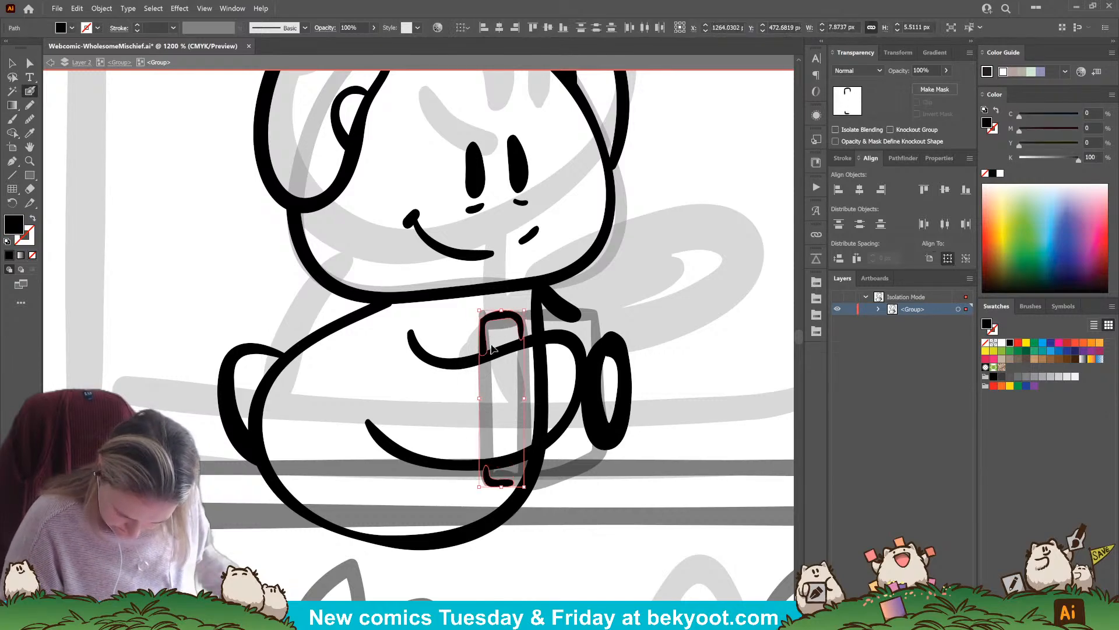
Group the new book strokes, isolate that group, and ink the top and upper outer edge of the wide cover
{"action": "key", "text": "ctrl+g"}
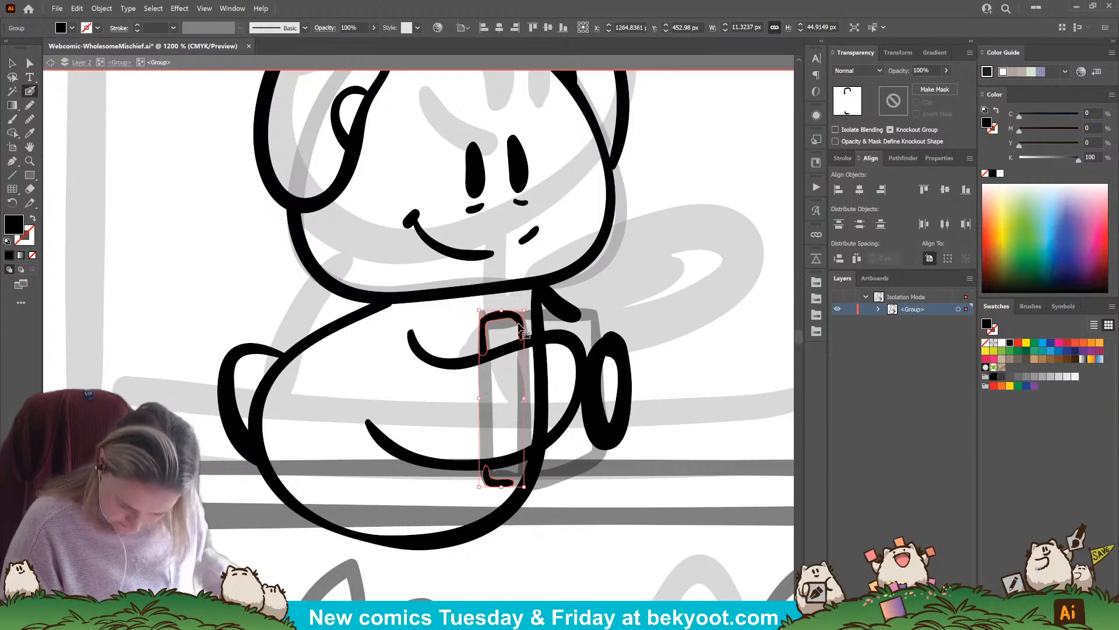
{"action": "left_click", "coordinate": [510, 320], "text": "ctrl"}
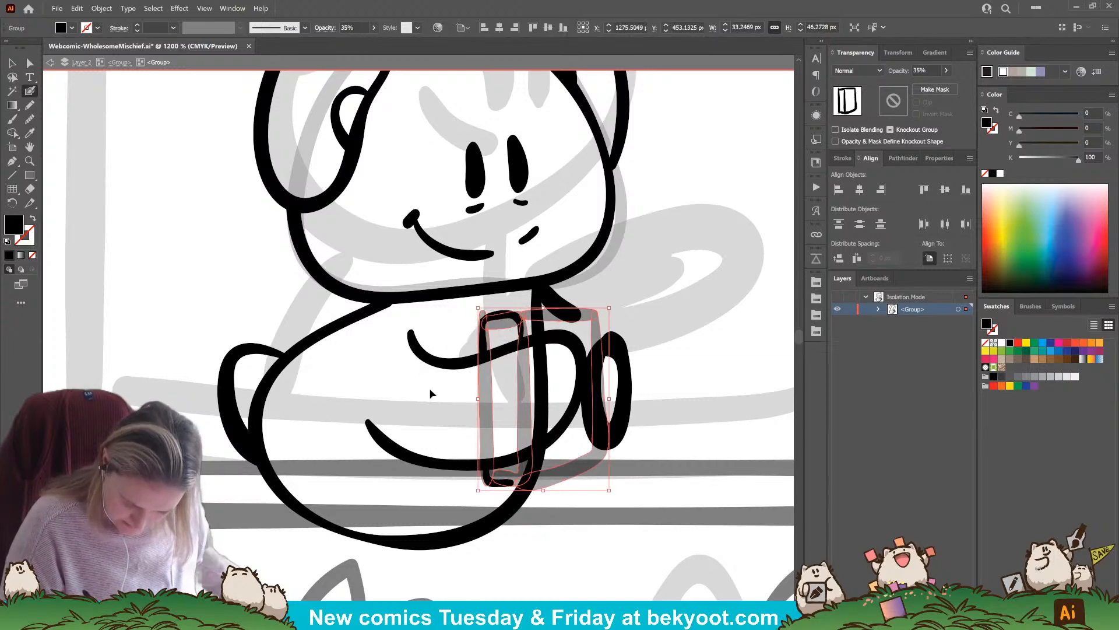
{"action": "left_click", "coordinate": [502, 320], "text": "ctrl"}
{"action": "double_click", "coordinate": [493, 316], "text": "ctrl"}
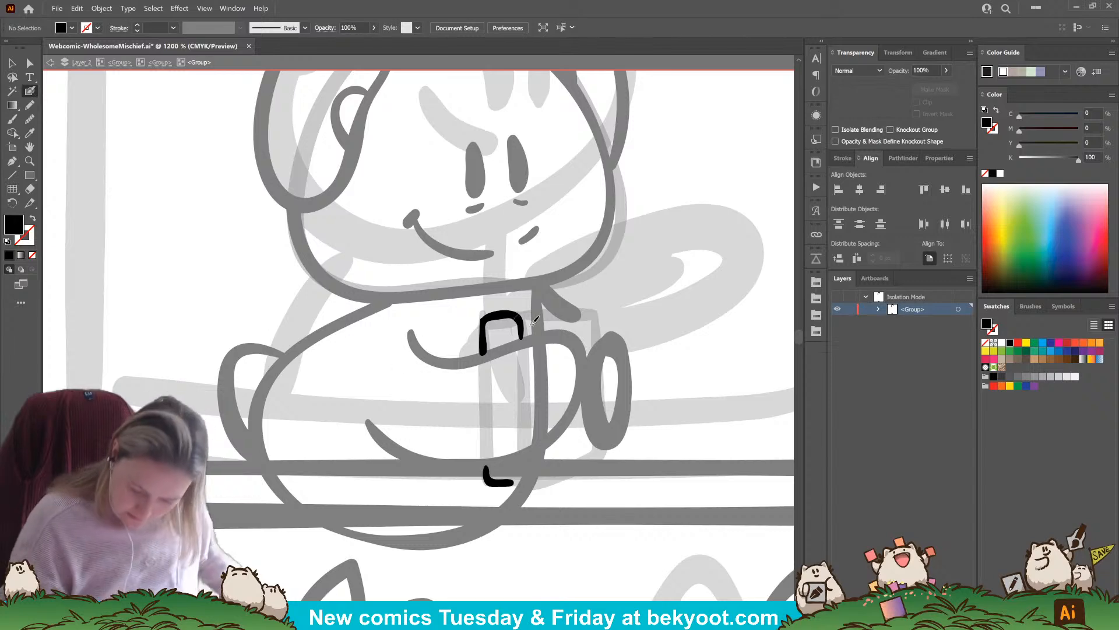
{"action": "mouse_move", "coordinate": [518, 313]}
{"action": "left_mouse_down"}
{"action": "mouse_move", "coordinate": [596, 313]}
{"action": "mouse_move", "coordinate": [595, 353]}
{"action": "left_mouse_up"}
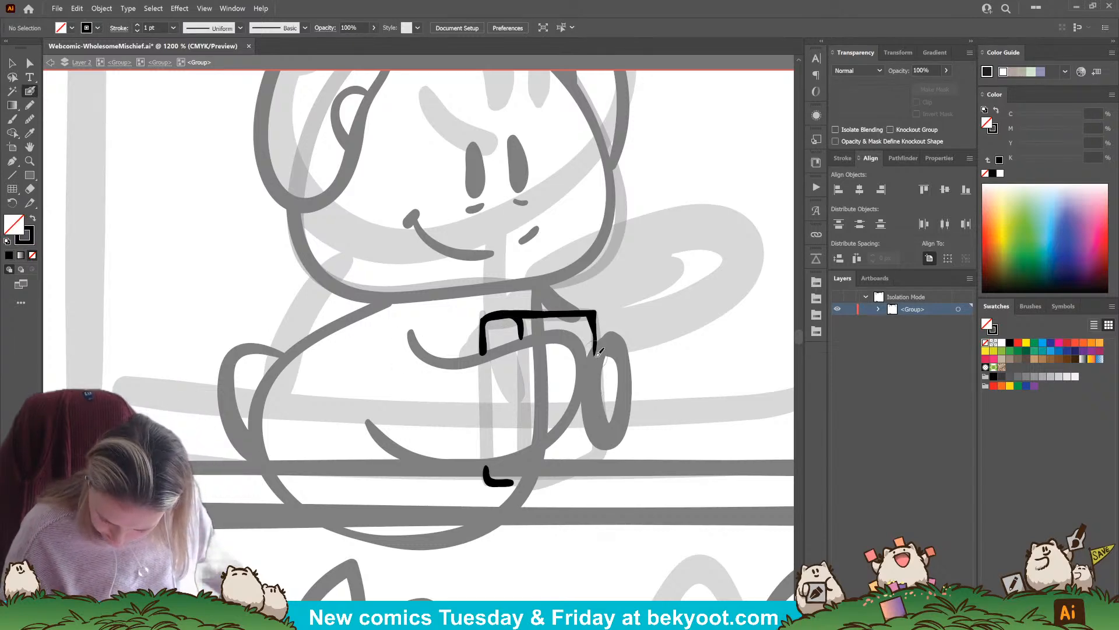
Try several strokes for the book's lower edge and lower outer corner, undoing each one
{"action": "mouse_move", "coordinate": [596, 423]}
{"action": "left_mouse_down"}
{"action": "mouse_move", "coordinate": [598, 462]}
{"action": "mouse_move", "coordinate": [514, 482]}
{"action": "left_mouse_up"}
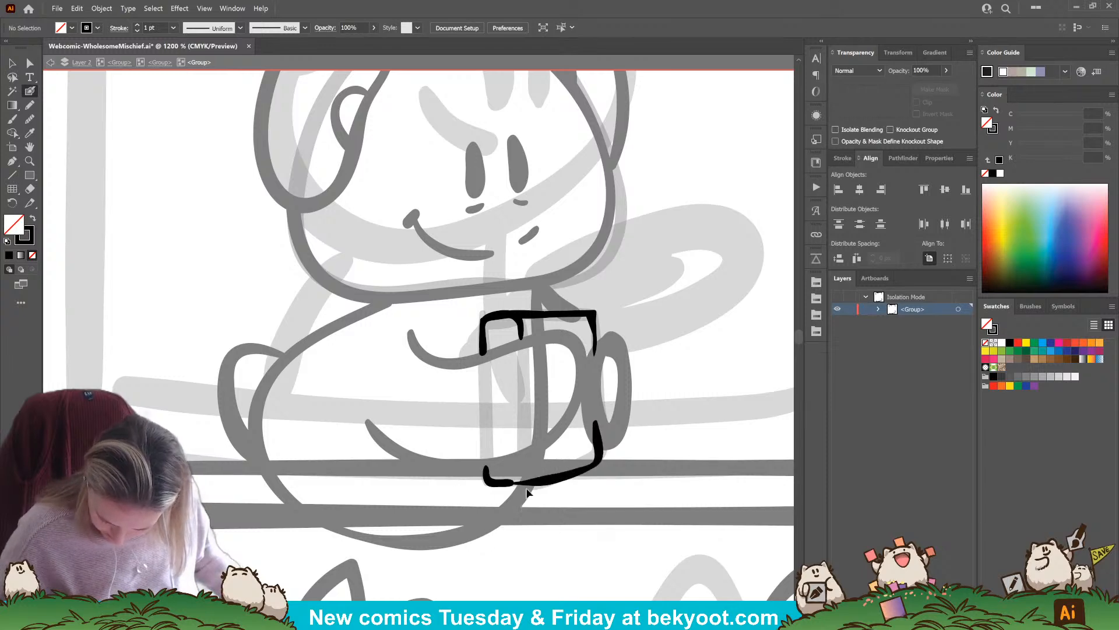
{"action": "key", "text": "ctrl+z"}
{"action": "left_click_drag", "start_coordinate": [529, 477], "coordinate": [603, 438]}
{"action": "key", "text": "ctrl+z"}
{"action": "key", "text": "ctrl+z"}
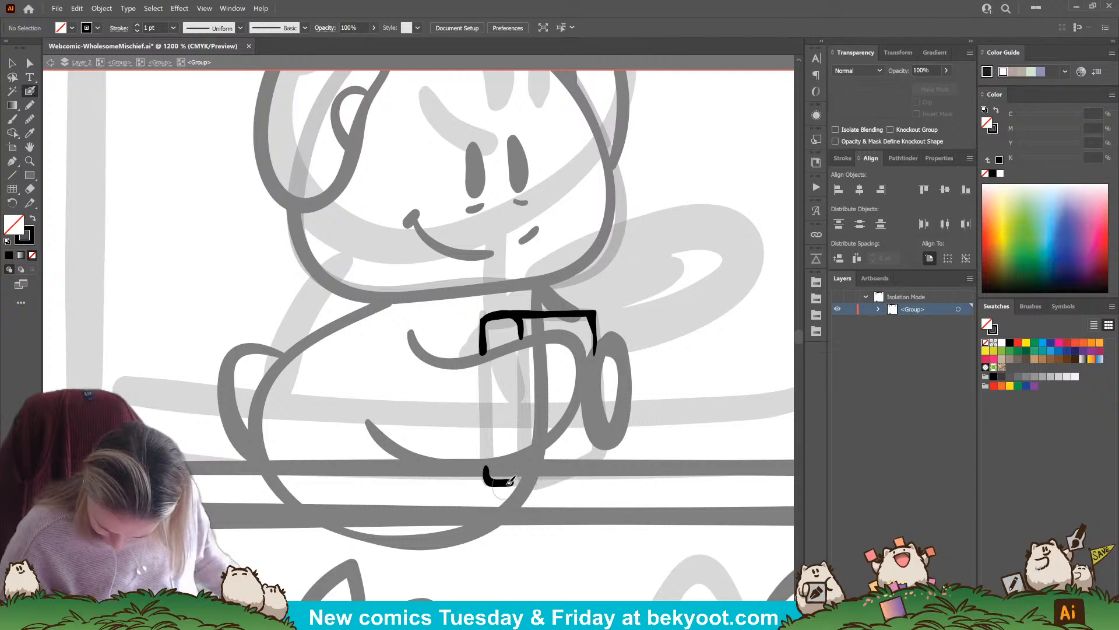
{"action": "left_click_drag", "start_coordinate": [511, 483], "coordinate": [601, 446]}
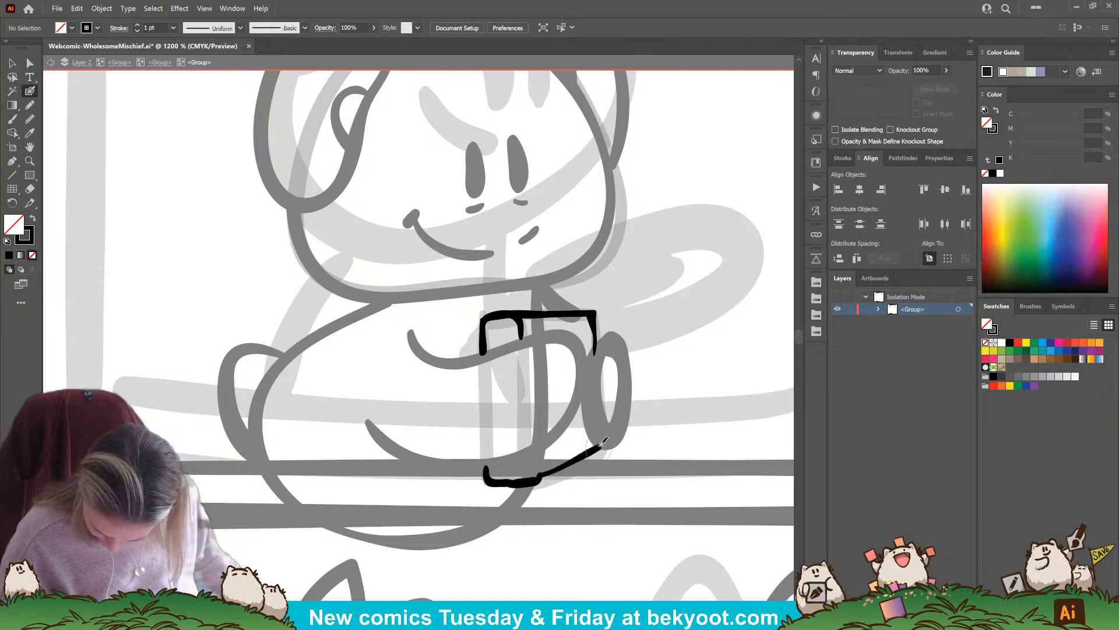
{"action": "key", "text": "ctrl+z"}
{"action": "key", "text": "ctrl+z"}
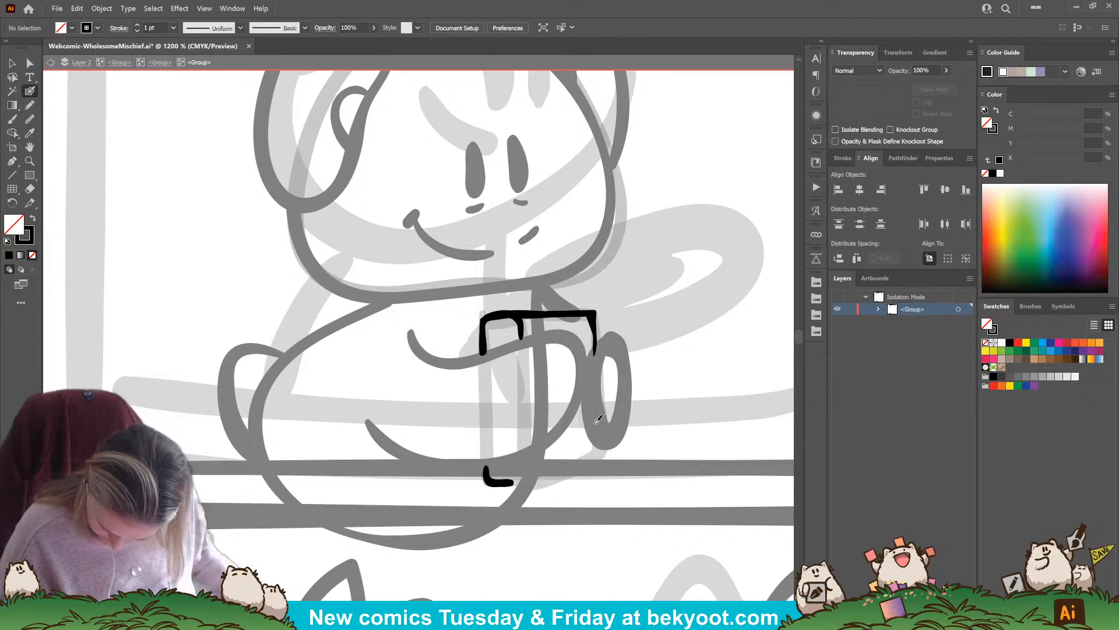
Ink the book's lower edge from the outer corner to the inner side, with a short spine mark at the fold
{"action": "mouse_move", "coordinate": [596, 451]}
{"action": "left_mouse_down"}
{"action": "mouse_move", "coordinate": [516, 481]}
{"action": "mouse_move", "coordinate": [605, 466]}
{"action": "mouse_move", "coordinate": [542, 446]}
{"action": "mouse_move", "coordinate": [489, 476]}
{"action": "mouse_move", "coordinate": [529, 474]}
{"action": "left_mouse_up"}
{"action": "left_click", "coordinate": [499, 483], "text": "ctrl"}
{"action": "left_click", "coordinate": [518, 488], "text": "ctrl"}
{"action": "left_click", "coordinate": [538, 488], "text": "ctrl"}
{"action": "key", "text": "ctrl+z"}
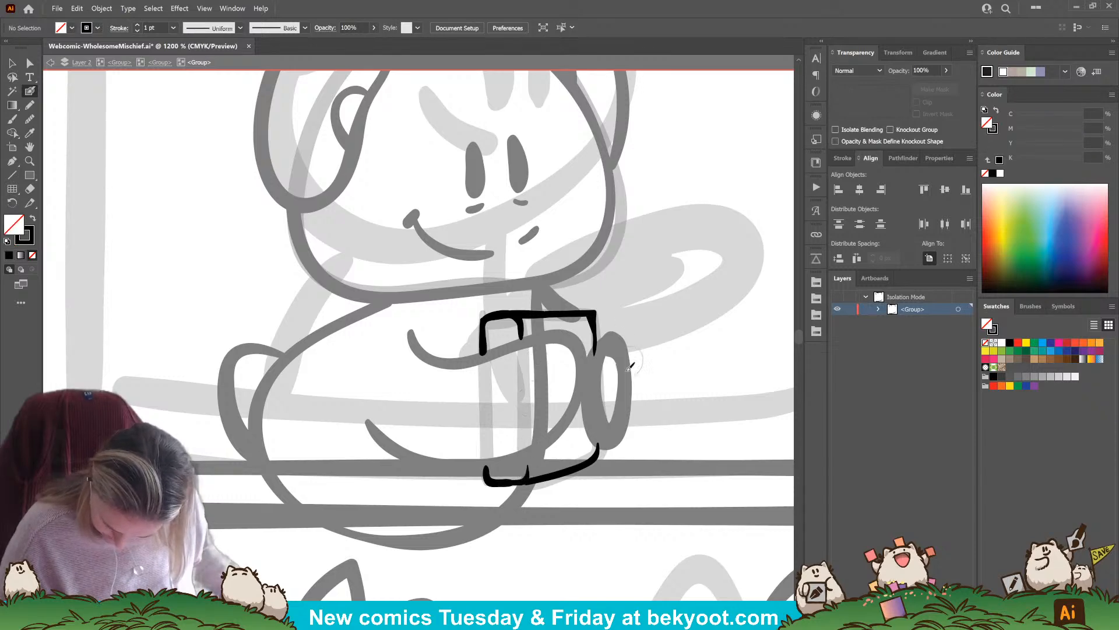
{"action": "left_click", "coordinate": [539, 480], "text": "ctrl"}
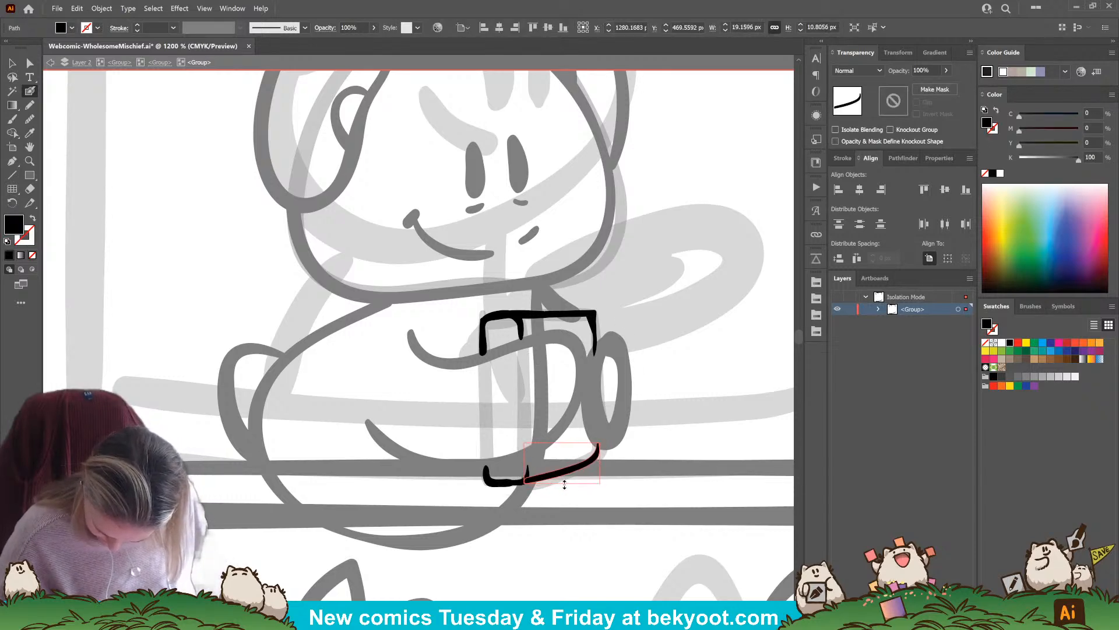
{"action": "left_click", "coordinate": [554, 510], "text": "ctrl"}
{"action": "left_click_drag", "start_coordinate": [555, 462], "coordinate": [540, 469]}
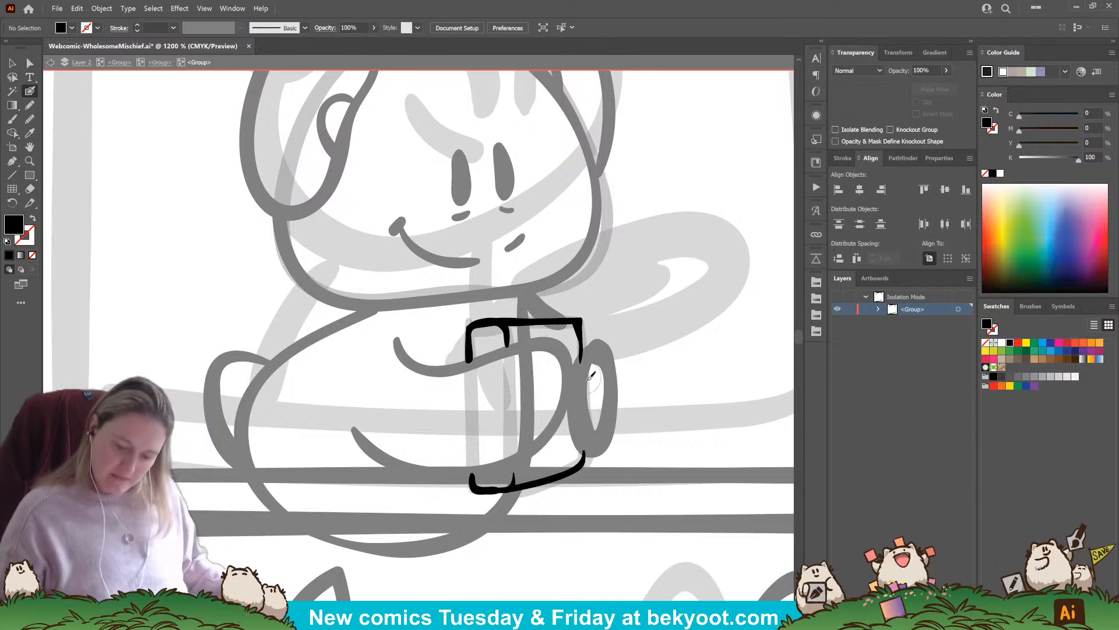
Adjust the anchor point at the upper outer corner of the book cover
{"action": "left_click", "coordinate": [32, 64]}
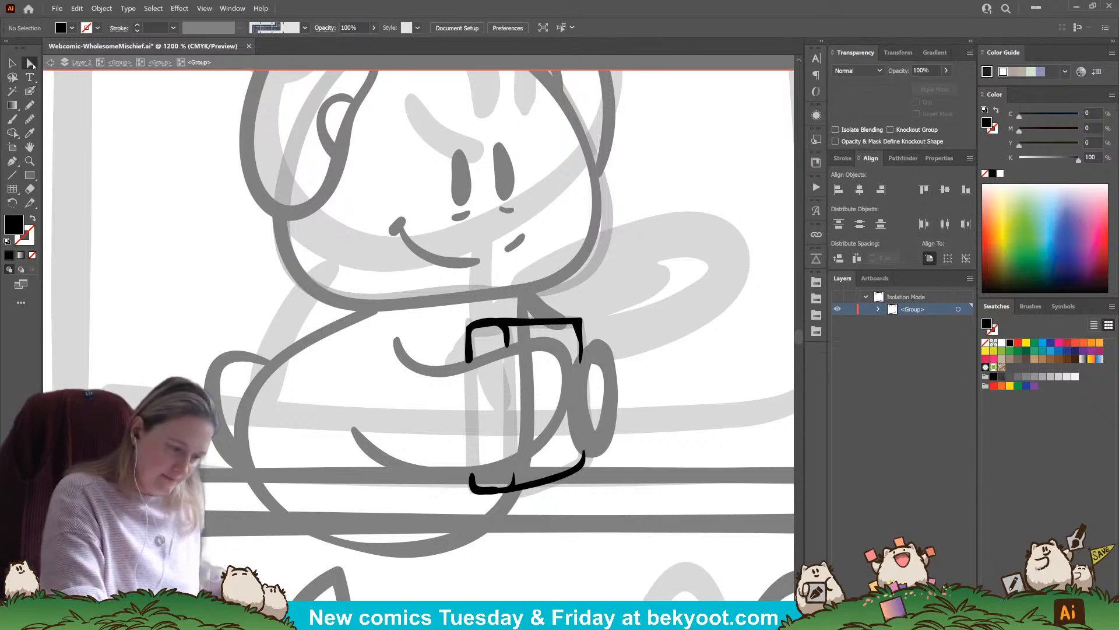
{"action": "left_click", "coordinate": [575, 334]}
{"action": "left_click_drag", "start_coordinate": [575, 334], "coordinate": [582, 328]}
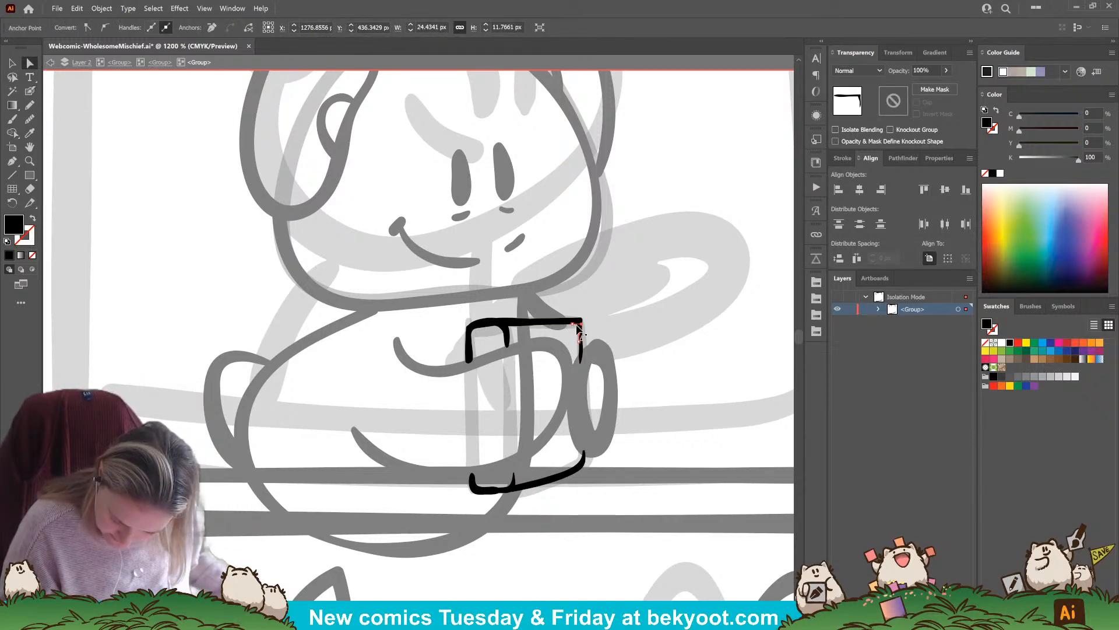
{"action": "left_click", "coordinate": [577, 366]}
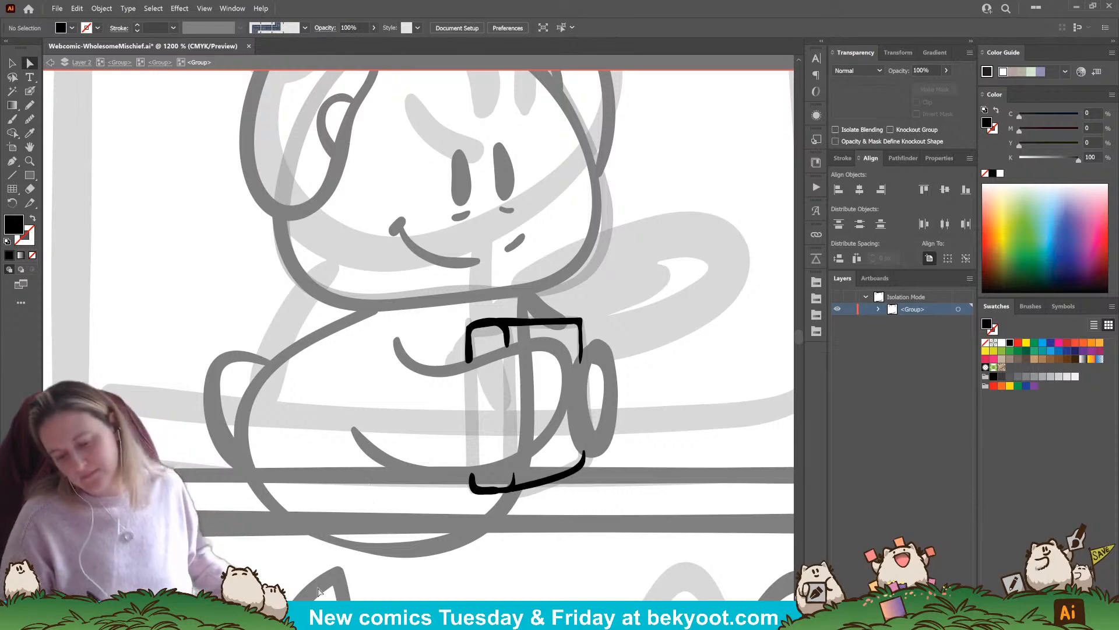
Leave the book group and delete the faded book outline and the short thick stroke under the chin
{"action": "left_click", "coordinate": [159, 62]}
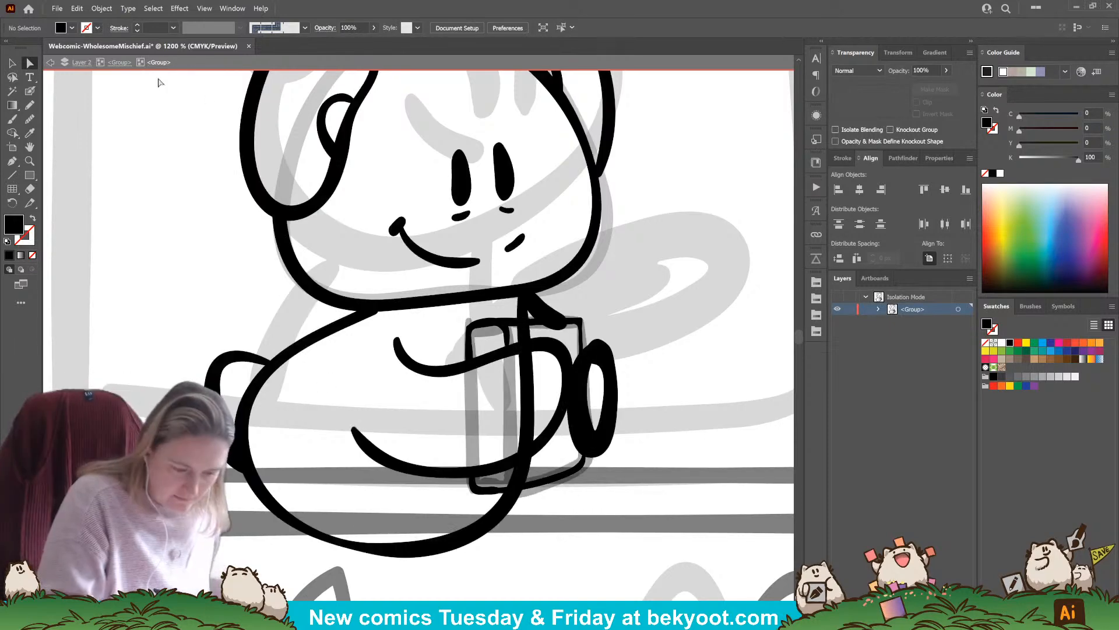
{"action": "key", "text": "v"}
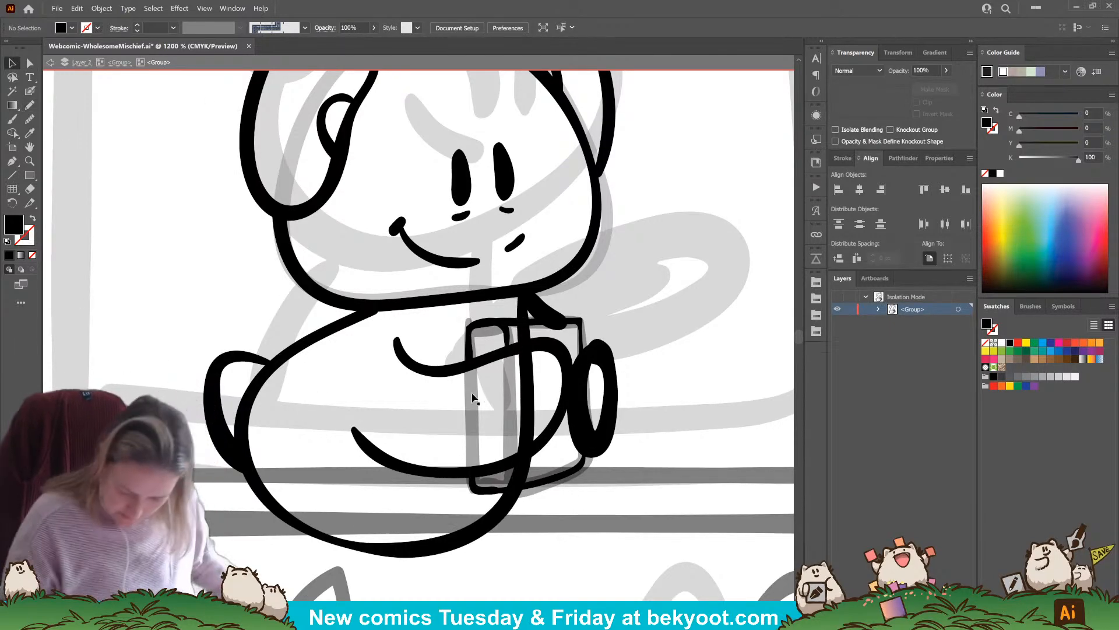
{"action": "left_click", "coordinate": [505, 486]}
{"action": "key", "text": "Delete"}
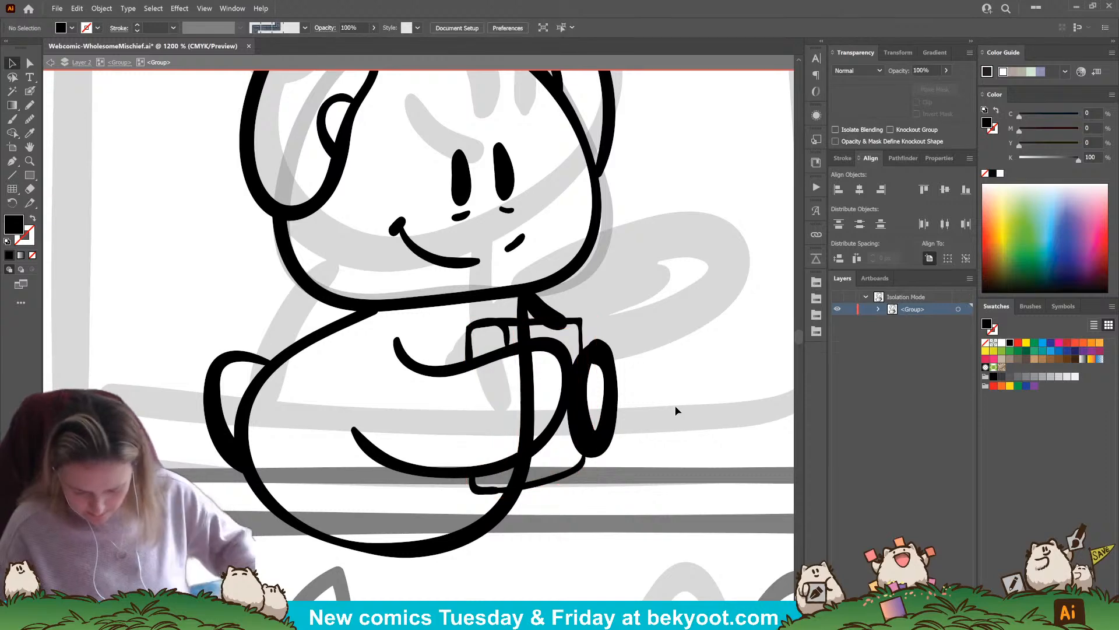
{"action": "left_click", "coordinate": [533, 308]}
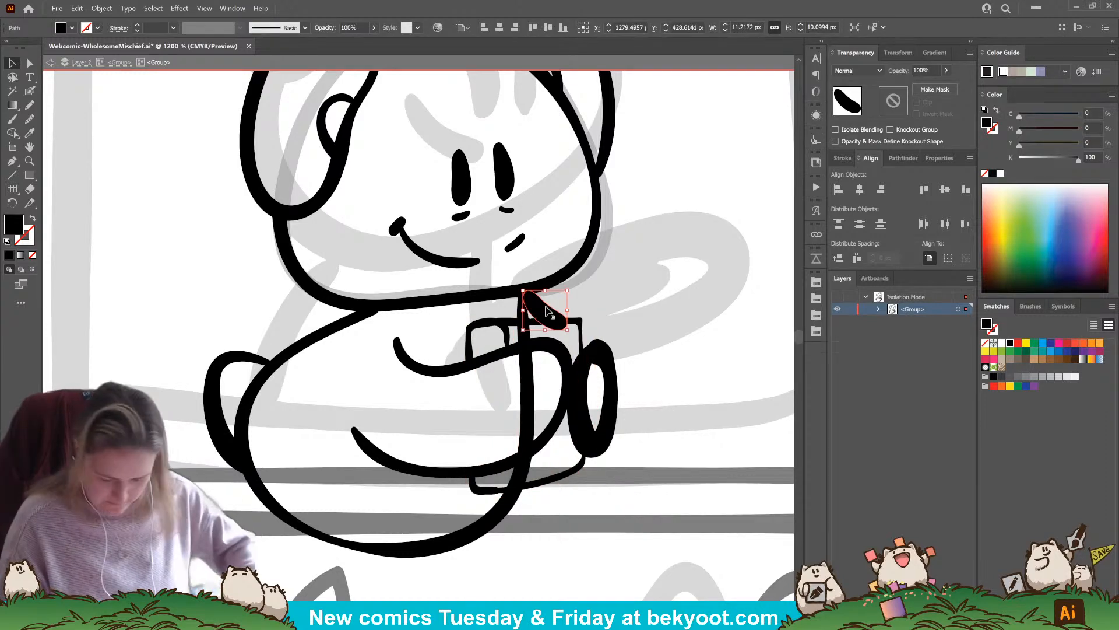
{"action": "key", "text": "Delete"}
Fade the oval limb at the book's outer edge to 28% opacity and ink a slimmer oval over it
{"action": "left_click", "coordinate": [612, 393]}
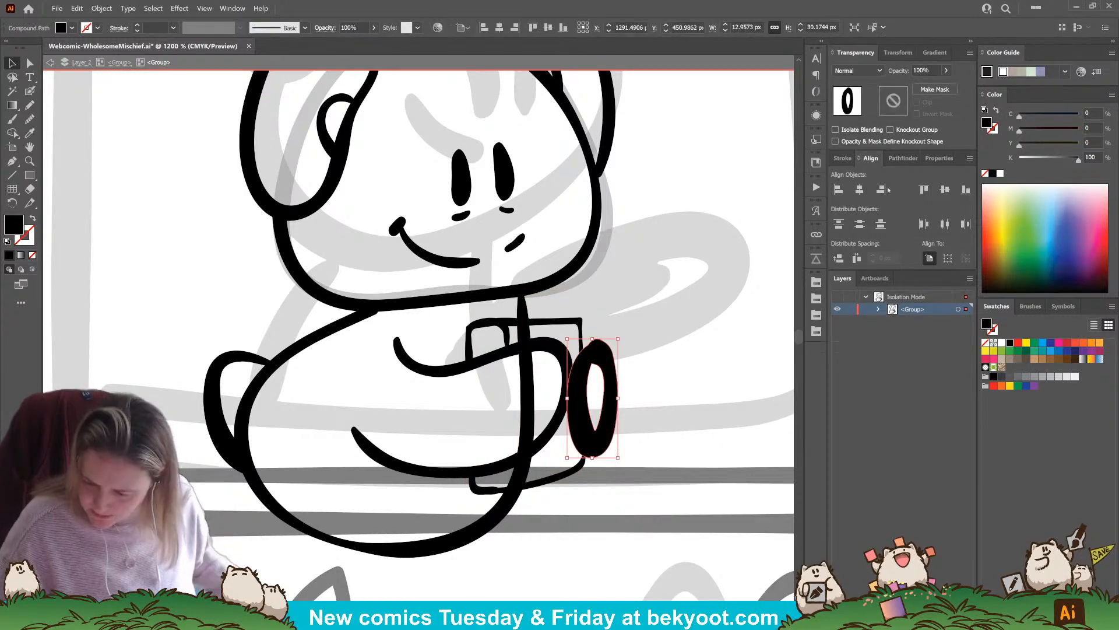
{"action": "left_click", "coordinate": [946, 71]}
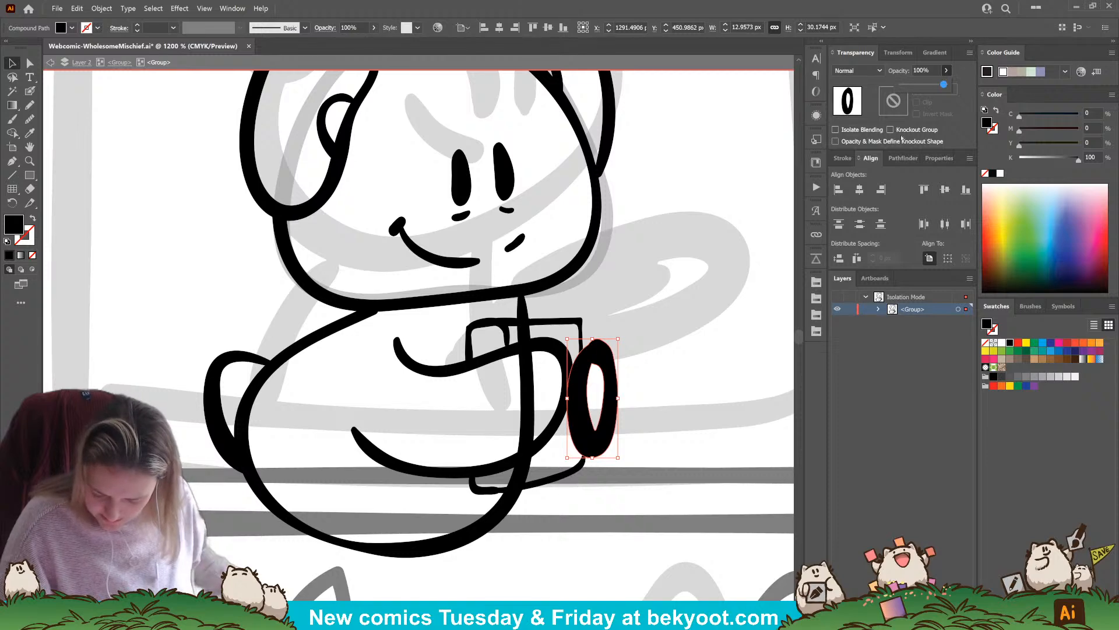
{"action": "left_click_drag", "start_coordinate": [944, 85], "coordinate": [914, 85]}
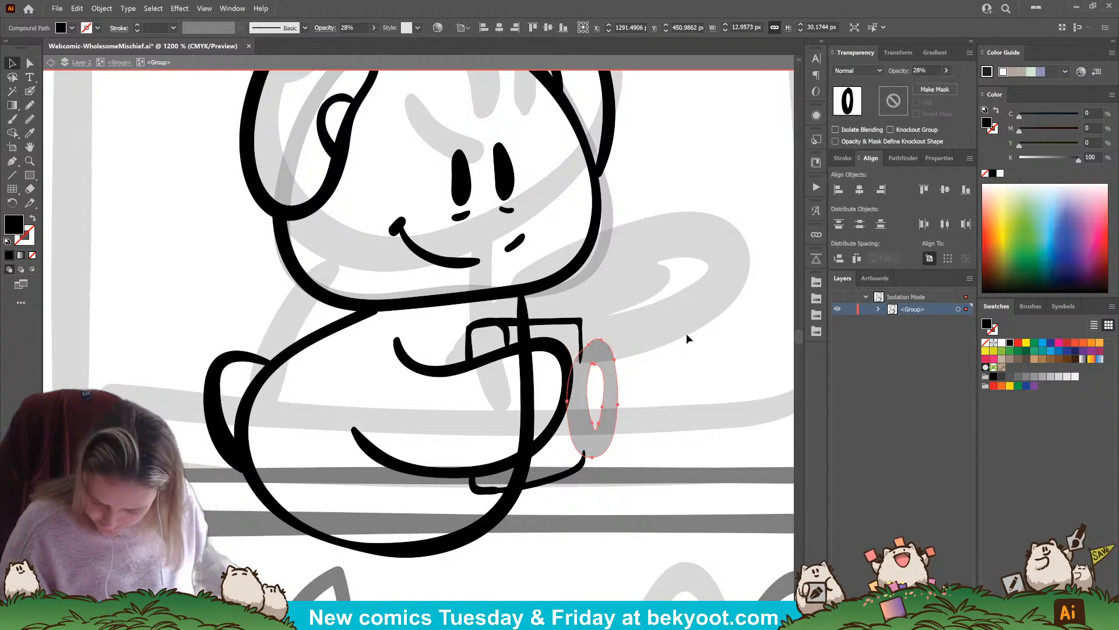
{"action": "left_click", "coordinate": [690, 338]}
{"action": "left_click", "coordinate": [583, 335]}
{"action": "left_click", "coordinate": [612, 336]}
{"action": "left_click", "coordinate": [30, 90]}
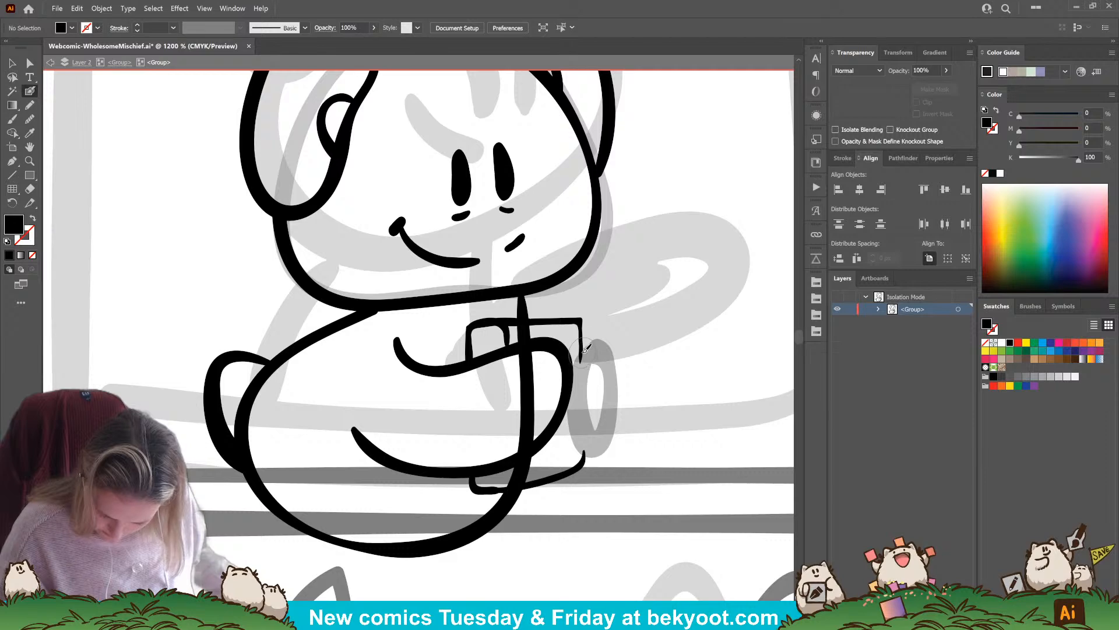
{"action": "mouse_move", "coordinate": [586, 346]}
{"action": "left_mouse_down"}
{"action": "mouse_move", "coordinate": [604, 434]}
{"action": "mouse_move", "coordinate": [583, 450]}
{"action": "mouse_move", "coordinate": [574, 422]}
{"action": "mouse_move", "coordinate": [582, 350]}
{"action": "left_mouse_up"}
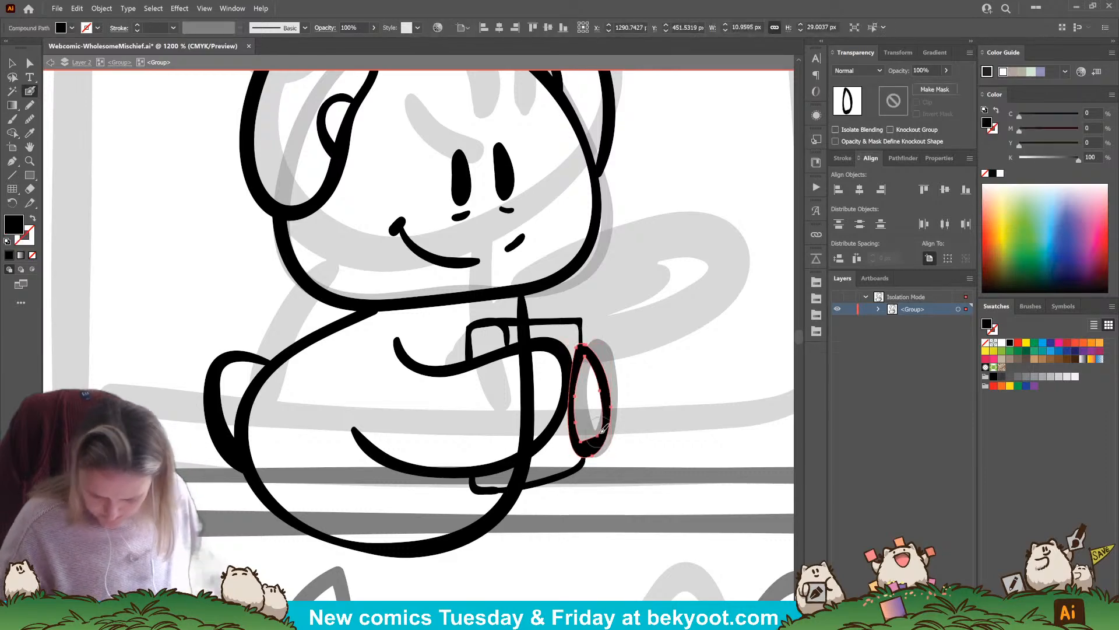
Adjust the anchor points at the bottom of the oval limb's inner contour to thin its lower outline
{"action": "left_click", "coordinate": [29, 62]}
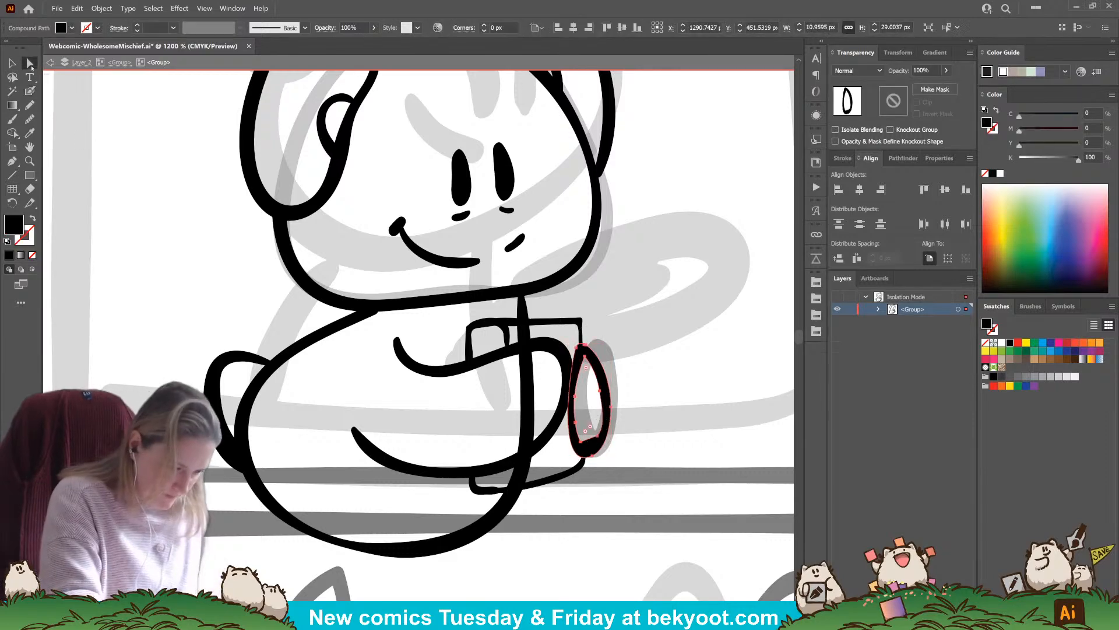
{"action": "left_click", "coordinate": [597, 437]}
{"action": "left_click_drag", "start_coordinate": [585, 441], "coordinate": [604, 425]}
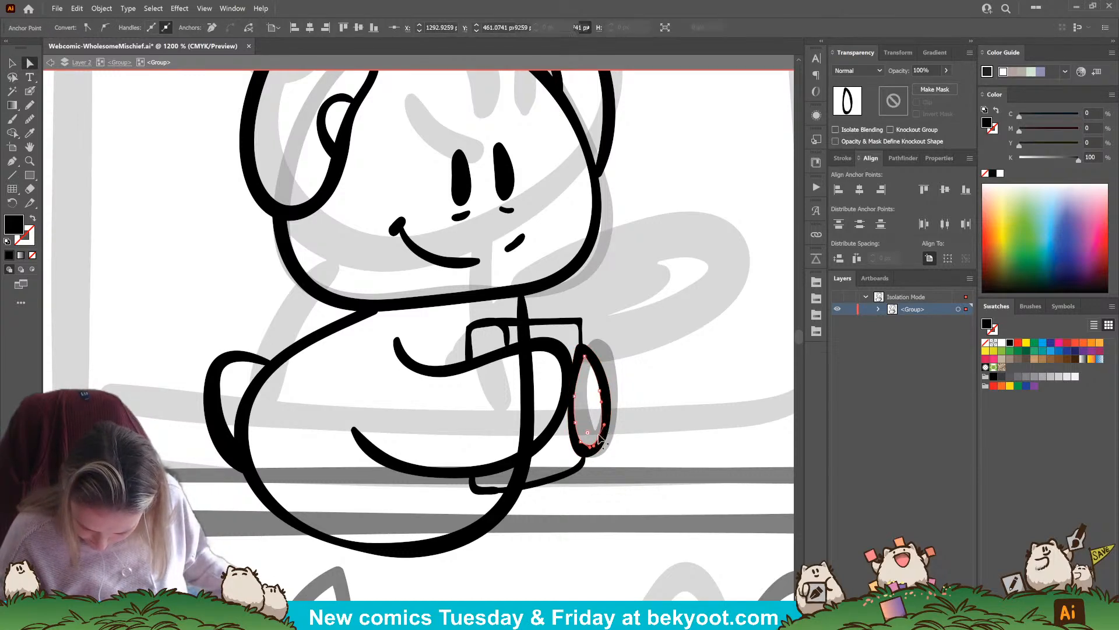
{"action": "left_click", "coordinate": [644, 413]}
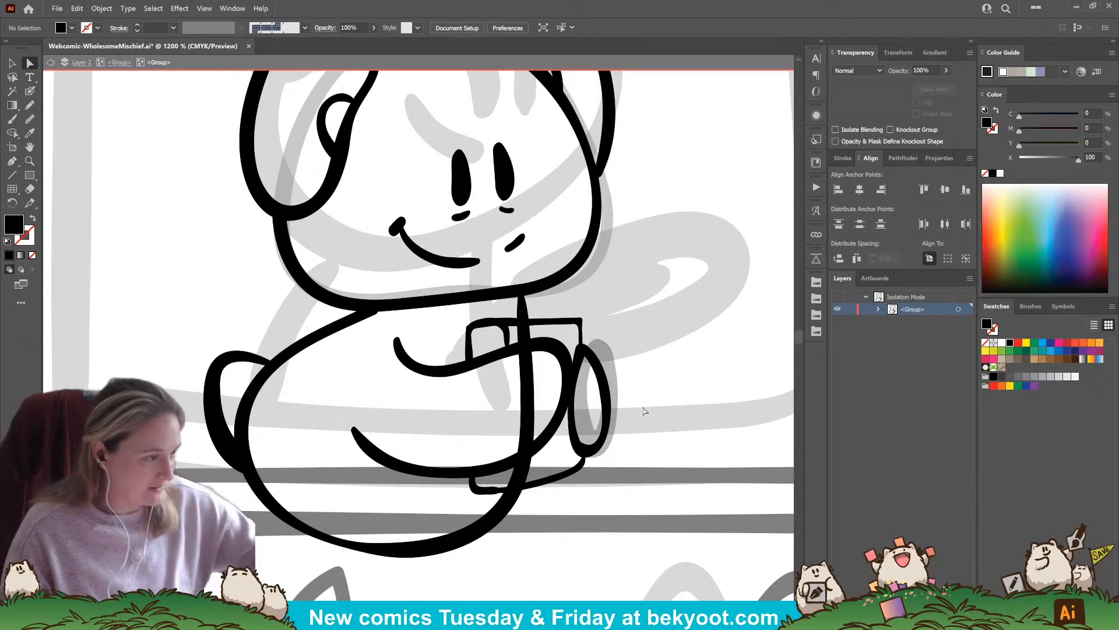
Erase the stretch of the body's front outline that runs across the arm and book
{"action": "left_click", "coordinate": [532, 392]}
{"action": "key", "text": "shift+e"}
{"action": "mouse_move", "coordinate": [530, 468]}
{"action": "left_mouse_down"}
{"action": "mouse_move", "coordinate": [506, 473]}
{"action": "mouse_move", "coordinate": [526, 463]}
{"action": "mouse_move", "coordinate": [508, 417]}
{"action": "mouse_move", "coordinate": [510, 341]}
{"action": "left_mouse_up"}
{"action": "left_click", "coordinate": [557, 533]}
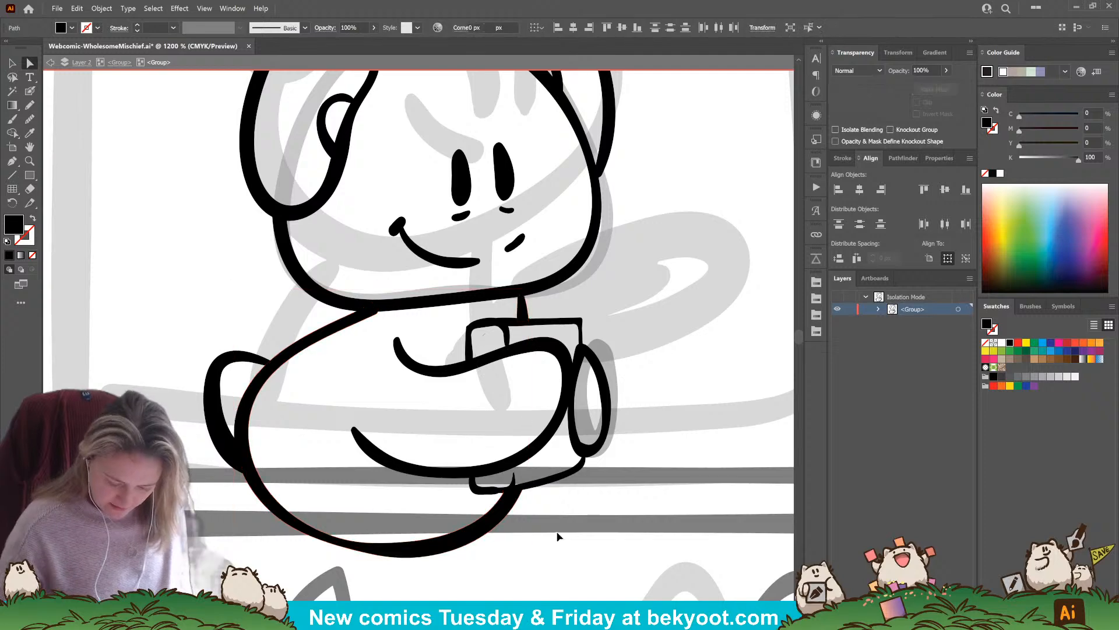
Ink a cape over the body, with a collar line to the book, a neck fastening, front edge, hem and curved back
{"action": "left_click", "coordinate": [30, 91]}
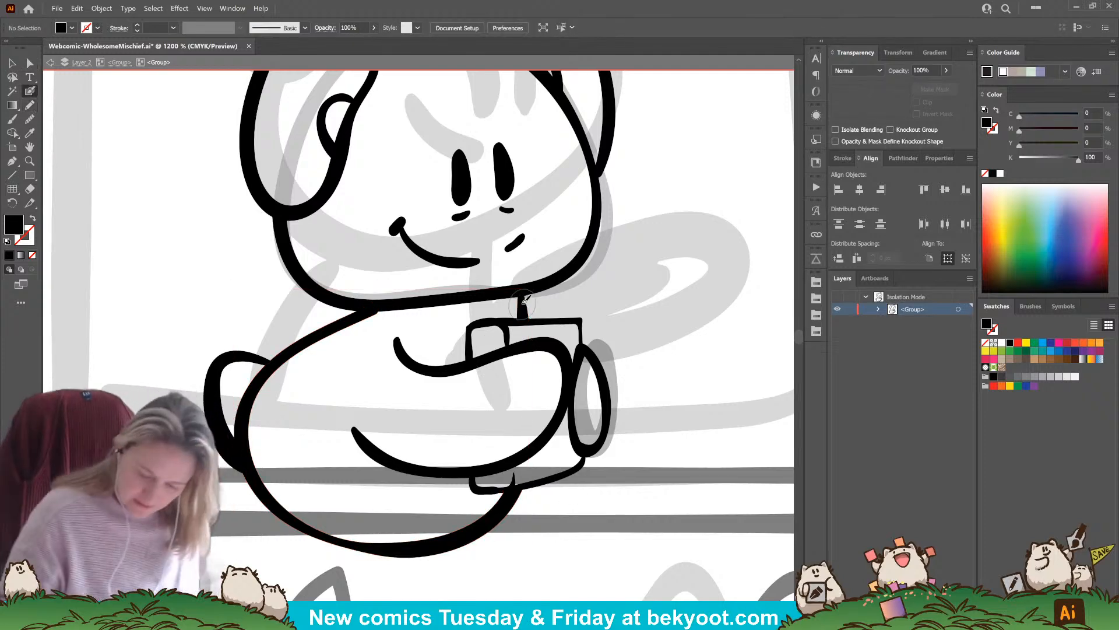
{"action": "left_click_drag", "start_coordinate": [522, 290], "coordinate": [570, 320]}
{"action": "key", "text": "shift+x"}
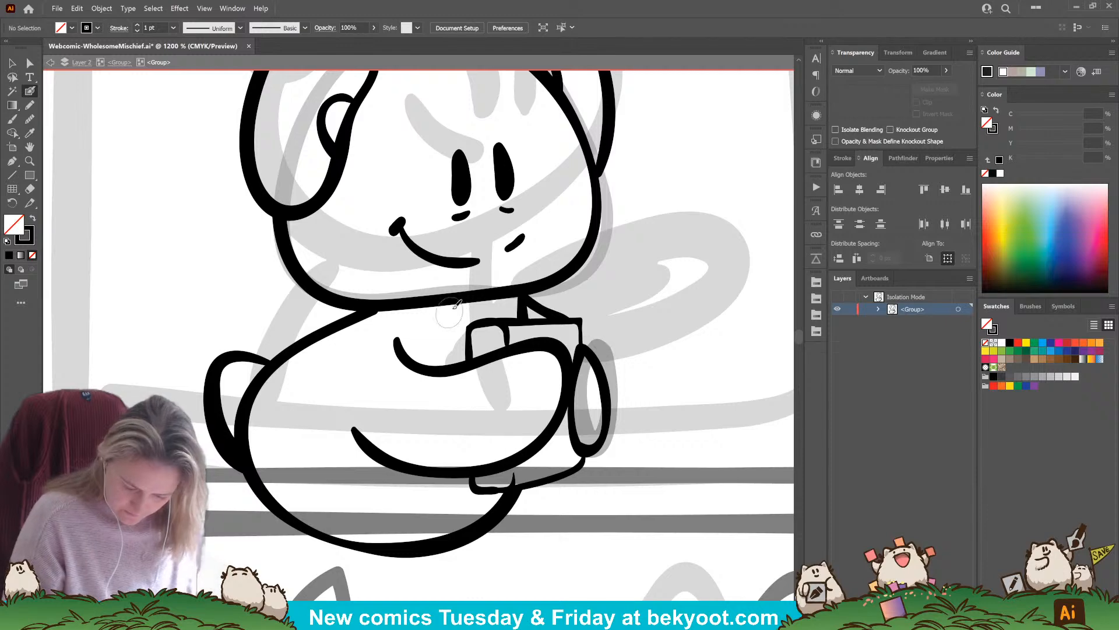
{"action": "mouse_move", "coordinate": [455, 303]}
{"action": "left_mouse_down"}
{"action": "mouse_move", "coordinate": [471, 328]}
{"action": "mouse_move", "coordinate": [488, 315]}
{"action": "mouse_move", "coordinate": [440, 351]}
{"action": "mouse_move", "coordinate": [411, 403]}
{"action": "mouse_move", "coordinate": [394, 515]}
{"action": "mouse_move", "coordinate": [277, 507]}
{"action": "mouse_move", "coordinate": [235, 483]}
{"action": "mouse_move", "coordinate": [230, 436]}
{"action": "mouse_move", "coordinate": [254, 374]}
{"action": "mouse_move", "coordinate": [313, 326]}
{"action": "mouse_move", "coordinate": [376, 301]}
{"action": "left_mouse_up"}
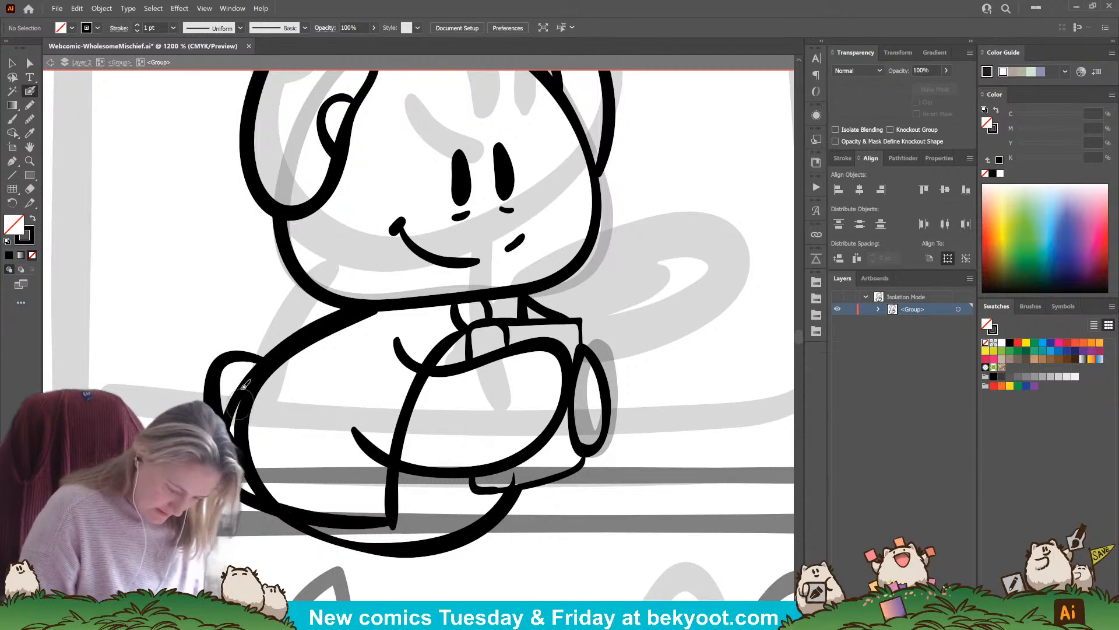
Erase the old body and tail outlines that lie inside the cape
{"action": "left_click", "coordinate": [247, 415], "text": "ctrl"}
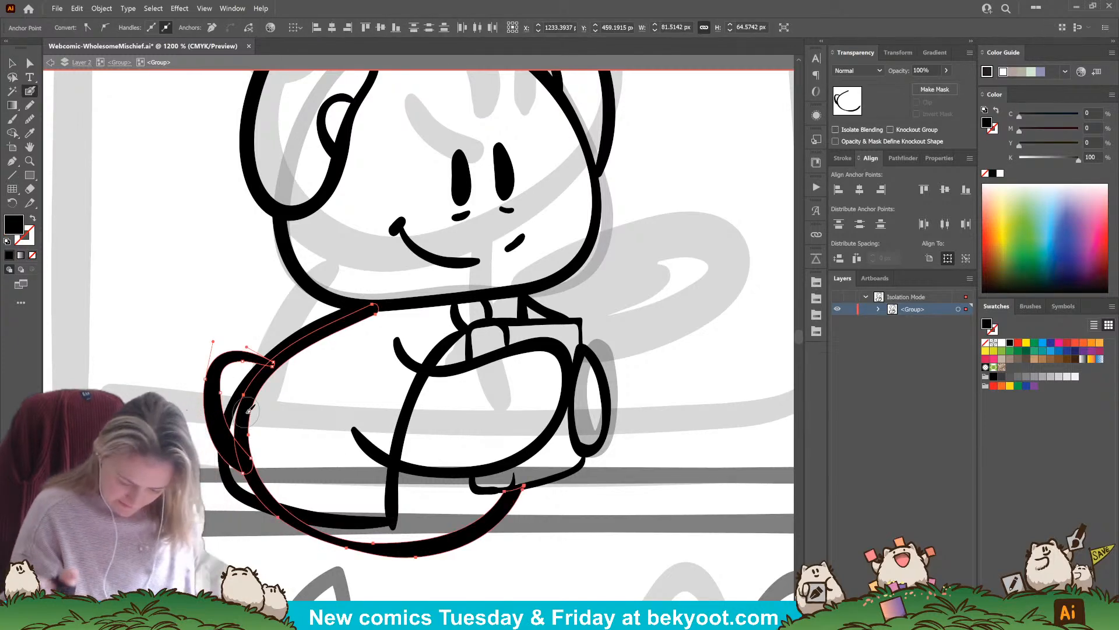
{"action": "mouse_move", "coordinate": [282, 486]}
{"action": "left_mouse_down"}
{"action": "mouse_move", "coordinate": [251, 470]}
{"action": "mouse_move", "coordinate": [254, 403]}
{"action": "mouse_move", "coordinate": [272, 367]}
{"action": "mouse_move", "coordinate": [359, 312]}
{"action": "mouse_move", "coordinate": [428, 306]}
{"action": "left_mouse_up"}
{"action": "left_click", "coordinate": [563, 568], "text": "ctrl"}
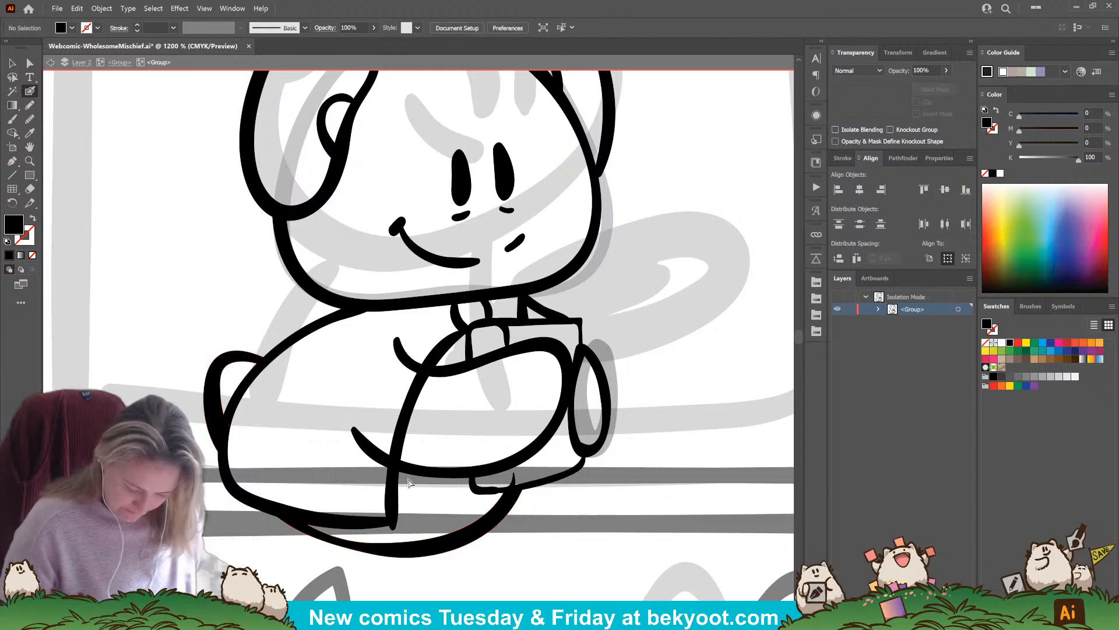
Delete the leftover stub under the chin and erase the ends of the arm outline inside the cape
{"action": "left_click", "coordinate": [419, 471], "text": "ctrl"}
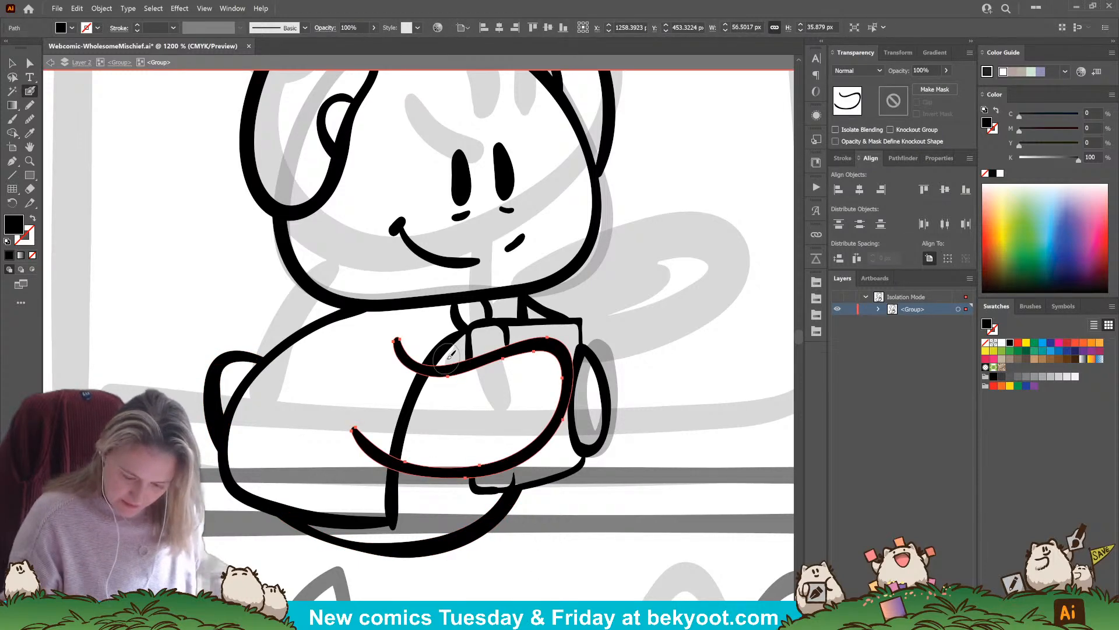
{"action": "left_click", "coordinate": [526, 308], "text": "ctrl"}
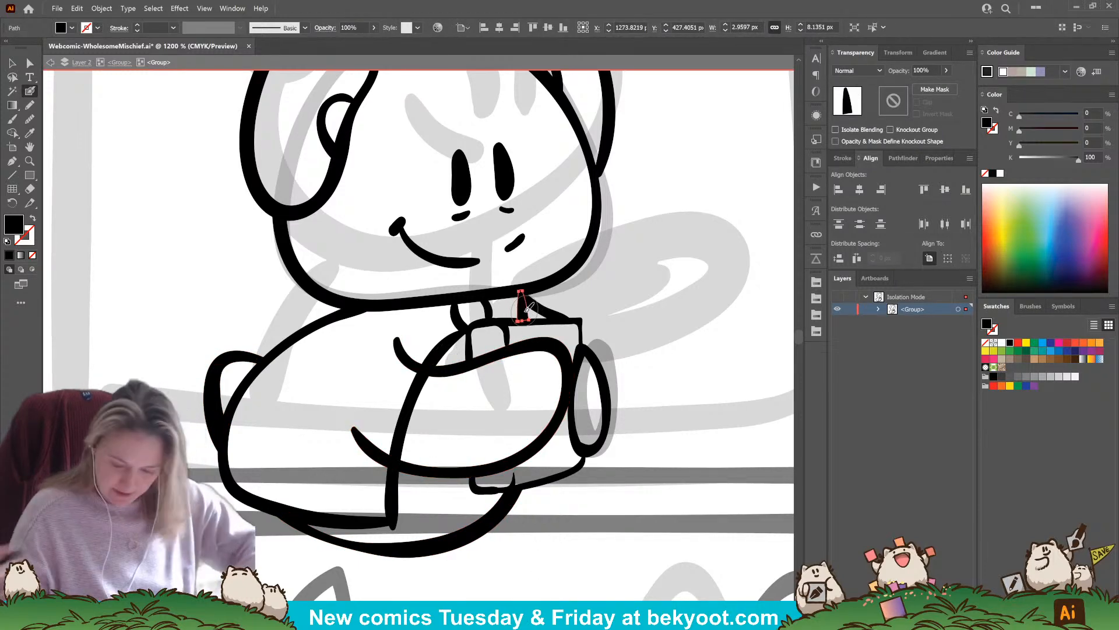
{"action": "key", "text": "Delete"}
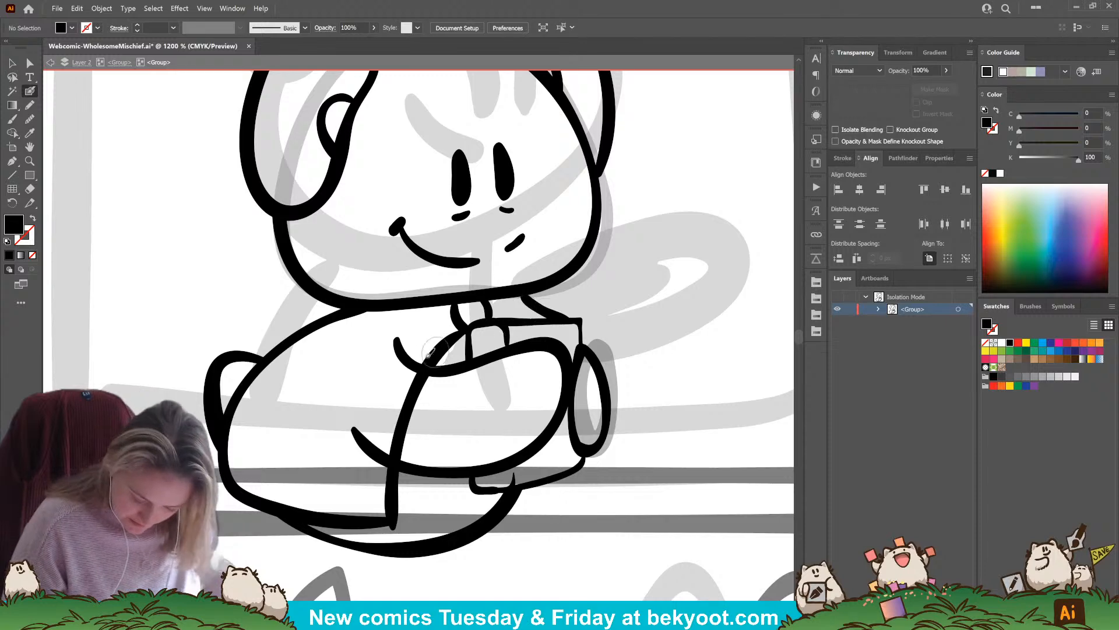
{"action": "left_click", "coordinate": [414, 347], "text": "ctrl"}
{"action": "mouse_move", "coordinate": [394, 341]}
{"action": "left_mouse_down"}
{"action": "mouse_move", "coordinate": [390, 359]}
{"action": "mouse_move", "coordinate": [415, 351]}
{"action": "mouse_move", "coordinate": [357, 411]}
{"action": "mouse_move", "coordinate": [357, 437]}
{"action": "mouse_move", "coordinate": [380, 469]}
{"action": "left_mouse_up"}
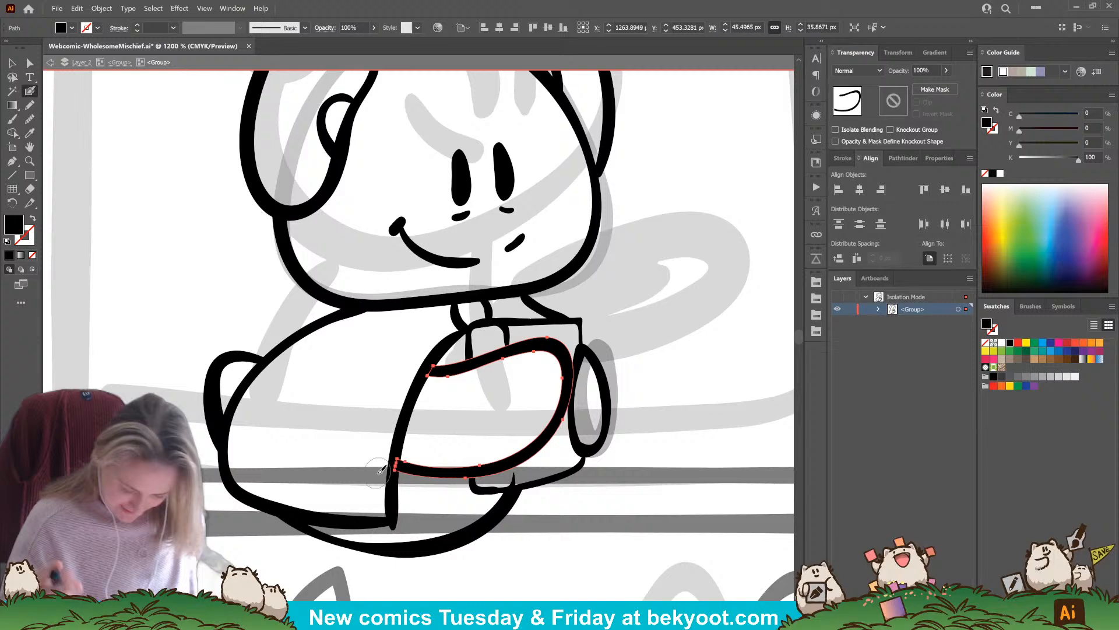
{"action": "left_click", "coordinate": [565, 525], "text": "ctrl"}
{"action": "left_click_drag", "start_coordinate": [572, 538], "coordinate": [616, 512]}
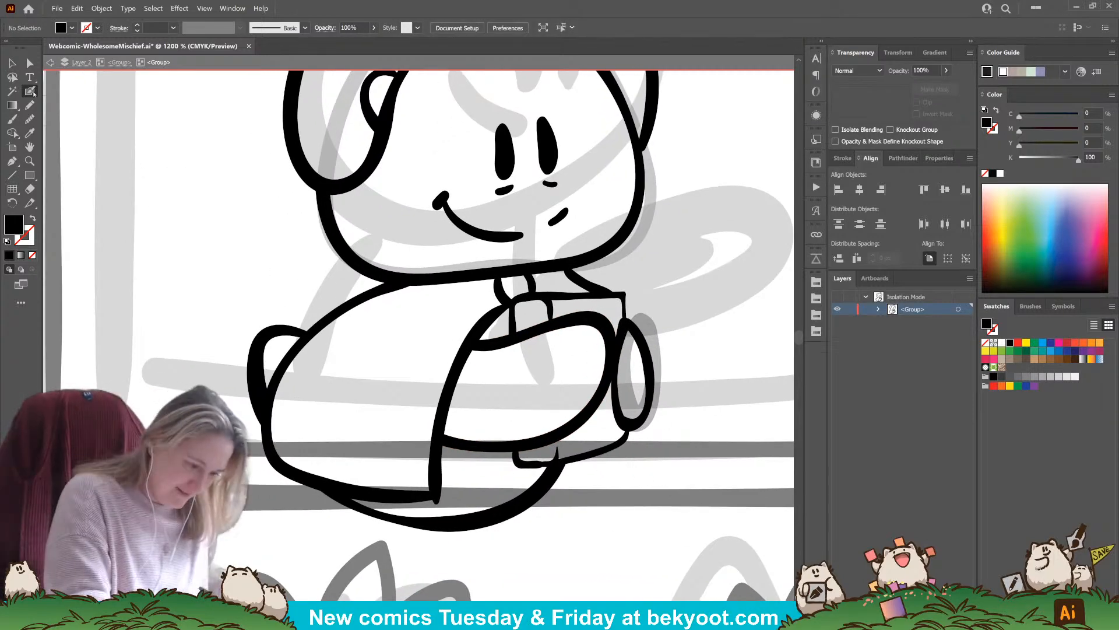
Ink thin lengthwise plaid lines on the collar and cape, and two curved crosswise lines near the hem
{"action": "left_click_drag", "start_coordinate": [534, 285], "coordinate": [588, 286]}
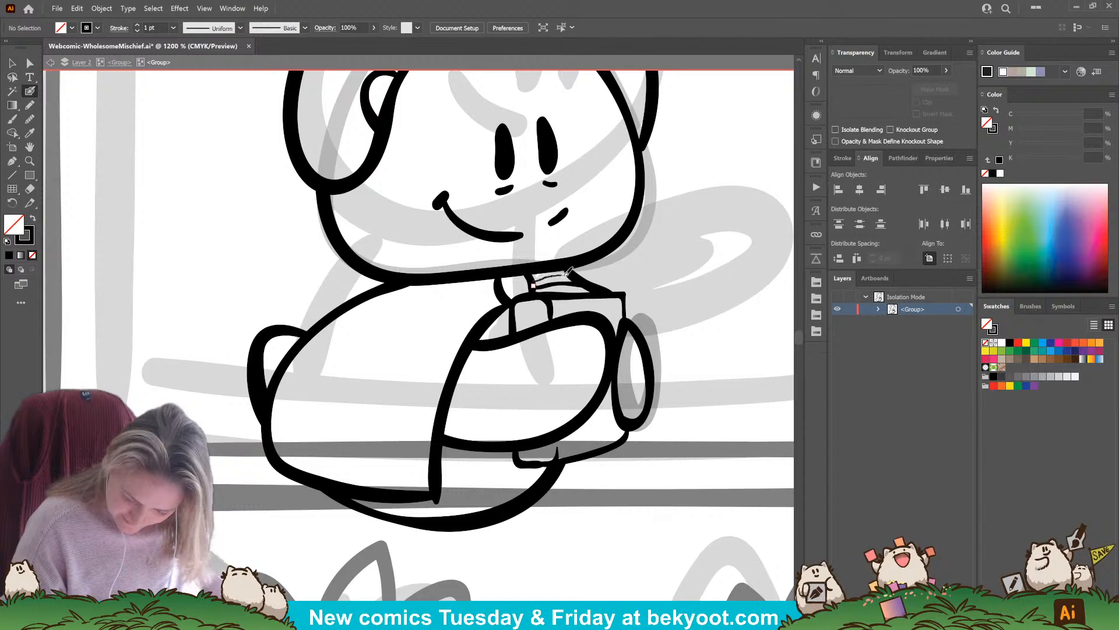
{"action": "mouse_move", "coordinate": [504, 294]}
{"action": "left_mouse_down"}
{"action": "mouse_move", "coordinate": [408, 358]}
{"action": "mouse_move", "coordinate": [370, 482]}
{"action": "left_mouse_up"}
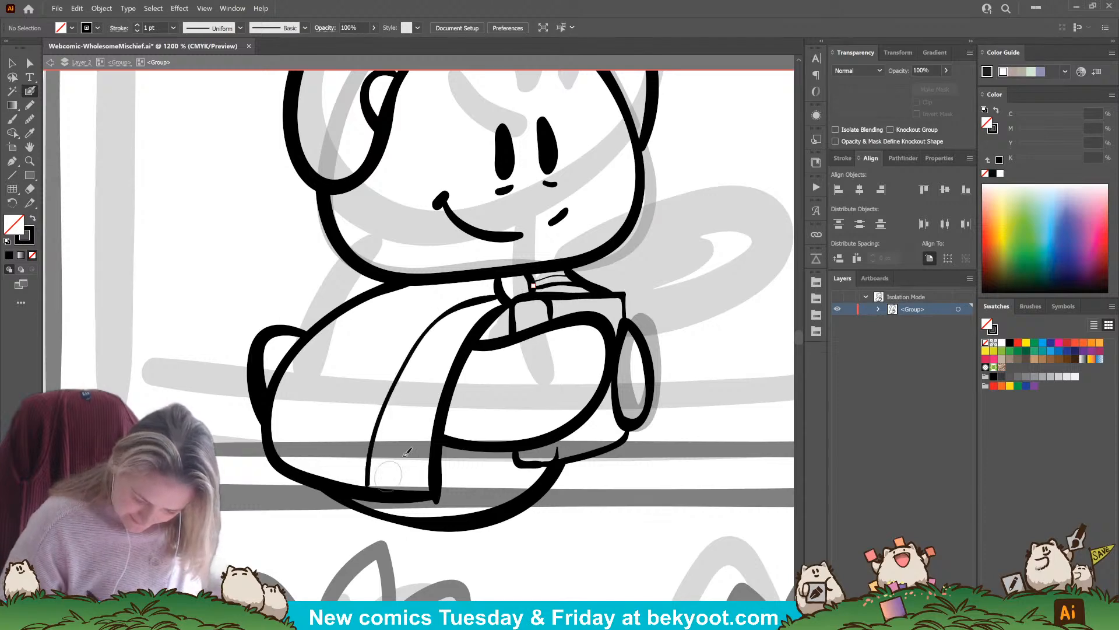
{"action": "mouse_move", "coordinate": [500, 285]}
{"action": "left_mouse_down"}
{"action": "mouse_move", "coordinate": [391, 309]}
{"action": "mouse_move", "coordinate": [328, 368]}
{"action": "mouse_move", "coordinate": [296, 449]}
{"action": "left_mouse_up"}
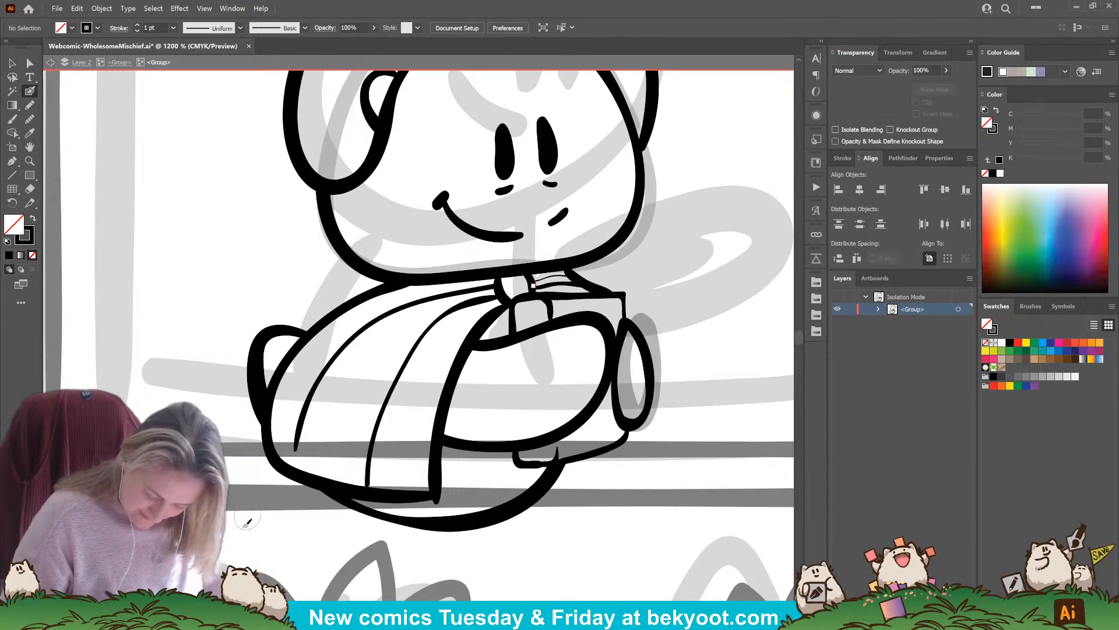
{"action": "key", "text": "ctrl+z"}
{"action": "mouse_move", "coordinate": [497, 285]}
{"action": "left_mouse_down"}
{"action": "mouse_move", "coordinate": [422, 292]}
{"action": "mouse_move", "coordinate": [387, 305]}
{"action": "left_mouse_up"}
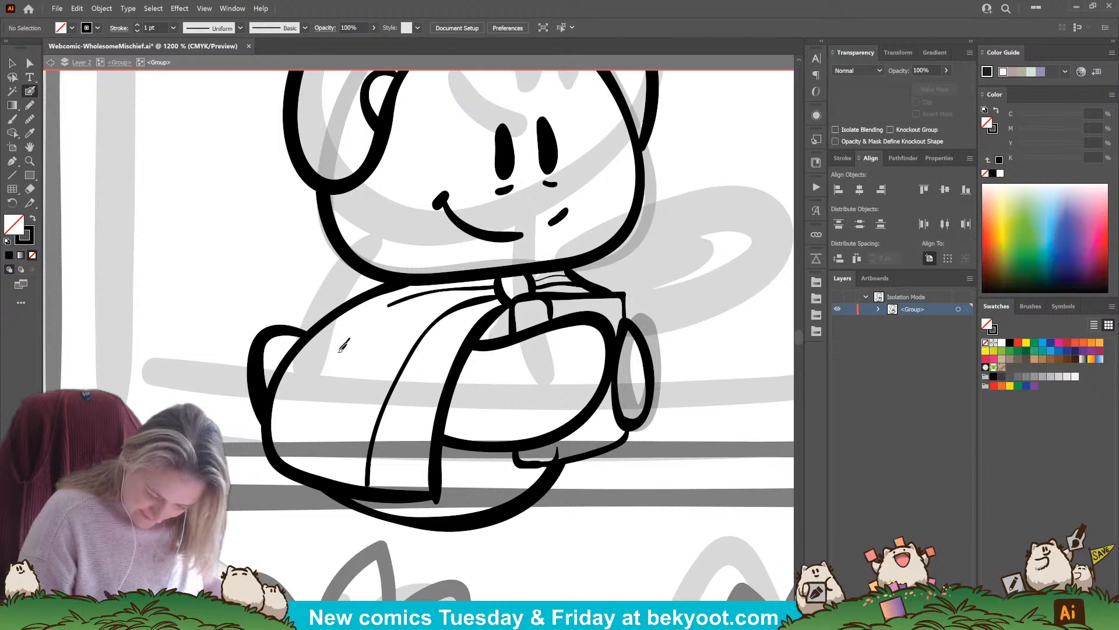
{"action": "mouse_move", "coordinate": [348, 339]}
{"action": "left_mouse_down"}
{"action": "mouse_move", "coordinate": [310, 402]}
{"action": "mouse_move", "coordinate": [296, 463]}
{"action": "left_mouse_up"}
{"action": "mouse_move", "coordinate": [283, 379]}
{"action": "left_mouse_down"}
{"action": "mouse_move", "coordinate": [308, 420]}
{"action": "mouse_move", "coordinate": [374, 447]}
{"action": "mouse_move", "coordinate": [423, 451]}
{"action": "left_mouse_up"}
{"action": "mouse_move", "coordinate": [292, 363]}
{"action": "left_mouse_down"}
{"action": "mouse_move", "coordinate": [352, 418]}
{"action": "mouse_move", "coordinate": [425, 429]}
{"action": "left_mouse_up"}
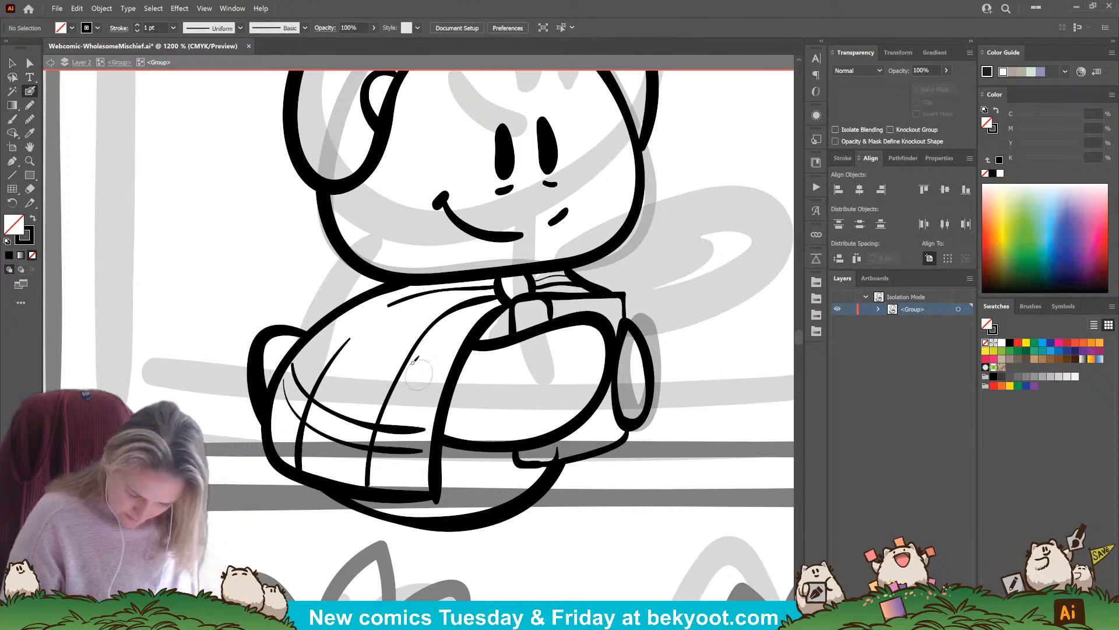
{"action": "mouse_move", "coordinate": [345, 311]}
{"action": "left_mouse_down"}
{"action": "mouse_move", "coordinate": [369, 357]}
{"action": "mouse_move", "coordinate": [446, 381]}
{"action": "left_mouse_up"}
{"action": "key", "text": "ctrl+z"}
{"action": "mouse_move", "coordinate": [346, 310]}
{"action": "left_mouse_down"}
{"action": "mouse_move", "coordinate": [351, 331]}
{"action": "mouse_move", "coordinate": [442, 384]}
{"action": "left_mouse_up"}
{"action": "key", "text": "ctrl+z"}
{"action": "mouse_move", "coordinate": [346, 311]}
{"action": "left_mouse_down"}
{"action": "mouse_move", "coordinate": [363, 347]}
{"action": "mouse_move", "coordinate": [436, 385]}
{"action": "left_mouse_up"}
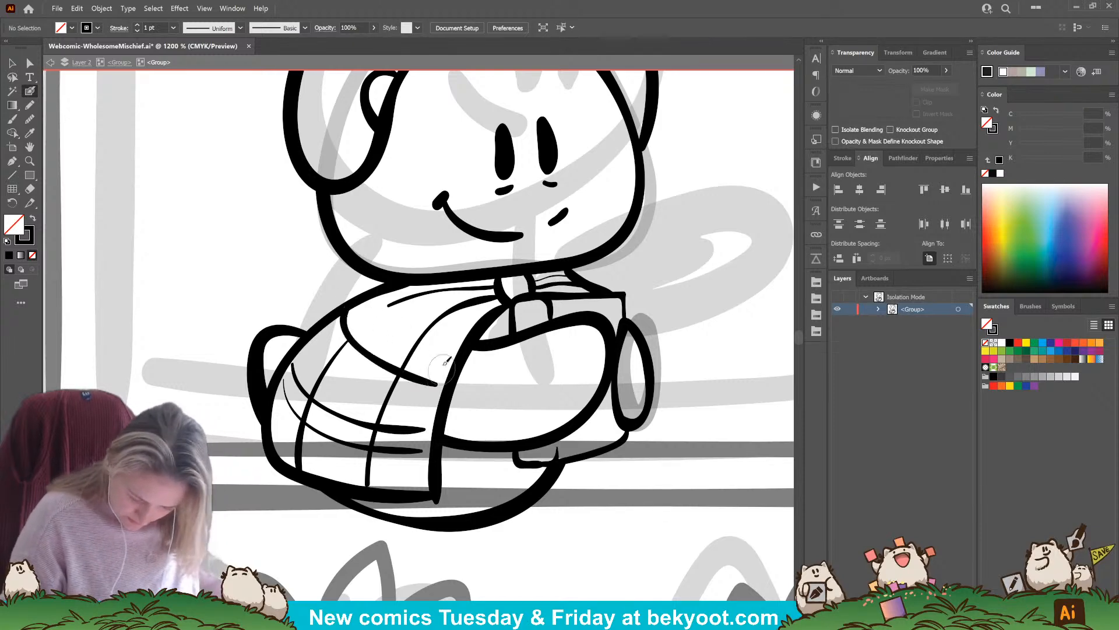
{"action": "key", "text": "ctrl+z"}
Ink two crosswise plaid lines across the cape's middle, two short ones beside the neck fastening, and one between them
{"action": "mouse_move", "coordinate": [350, 337]}
{"action": "left_mouse_down"}
{"action": "mouse_move", "coordinate": [379, 353]}
{"action": "mouse_move", "coordinate": [443, 373]}
{"action": "left_mouse_up"}
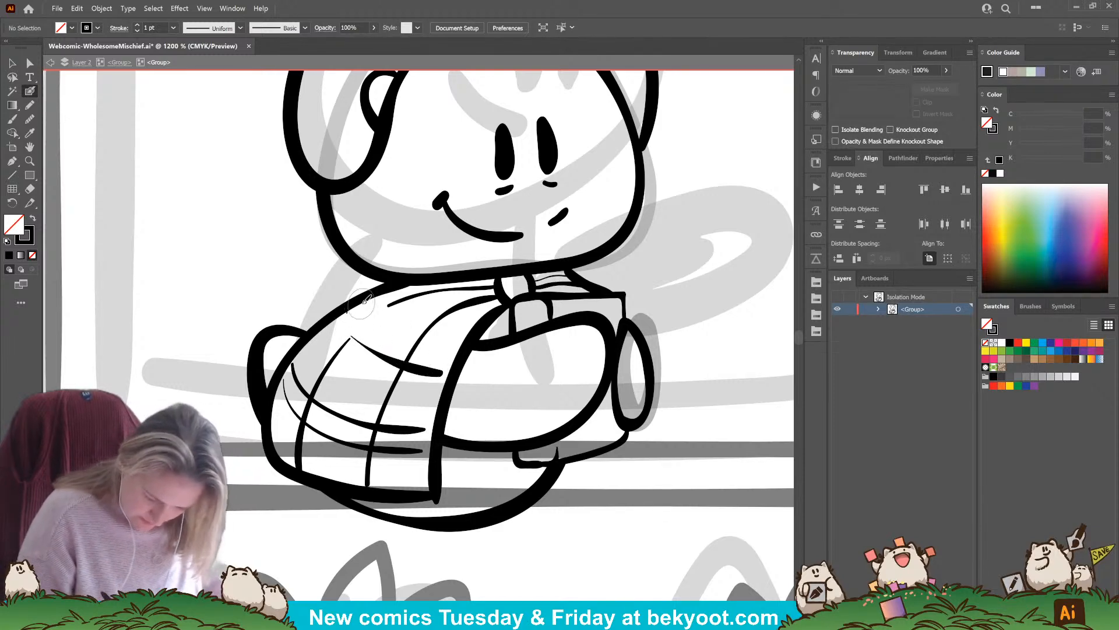
{"action": "mouse_move", "coordinate": [360, 305]}
{"action": "left_mouse_down"}
{"action": "mouse_move", "coordinate": [389, 343]}
{"action": "mouse_move", "coordinate": [443, 363]}
{"action": "left_mouse_up"}
{"action": "mouse_move", "coordinate": [418, 289]}
{"action": "left_mouse_down"}
{"action": "mouse_move", "coordinate": [466, 330]}
{"action": "mouse_move", "coordinate": [442, 293]}
{"action": "mouse_move", "coordinate": [478, 325]}
{"action": "left_mouse_up"}
{"action": "key", "text": "ctrl+z"}
{"action": "key", "text": "ctrl+z"}
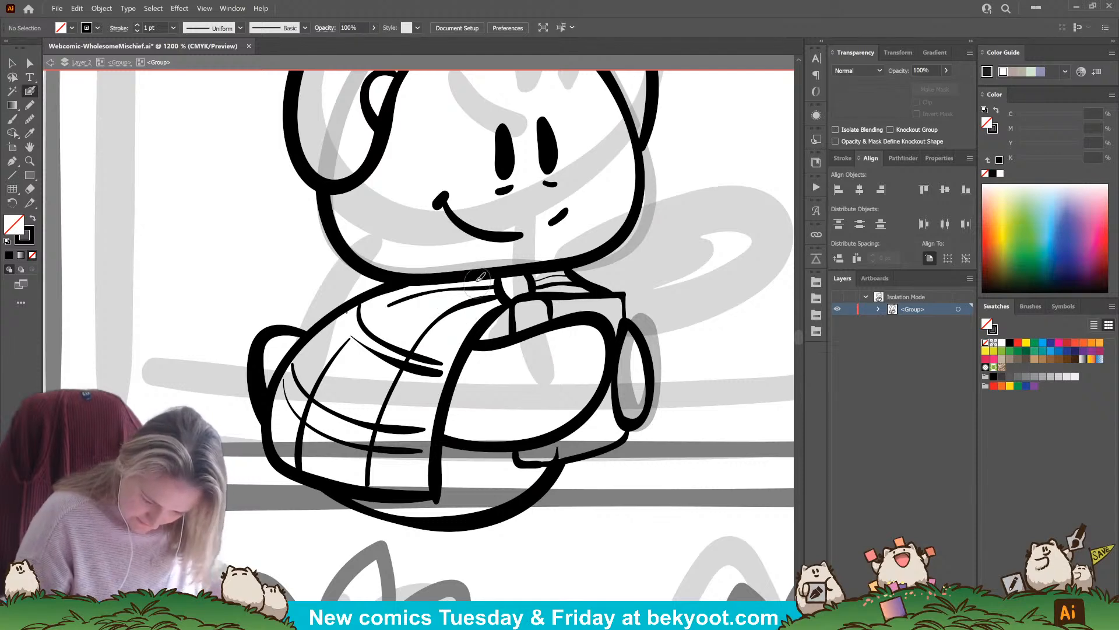
{"action": "left_click_drag", "start_coordinate": [473, 282], "coordinate": [483, 317]}
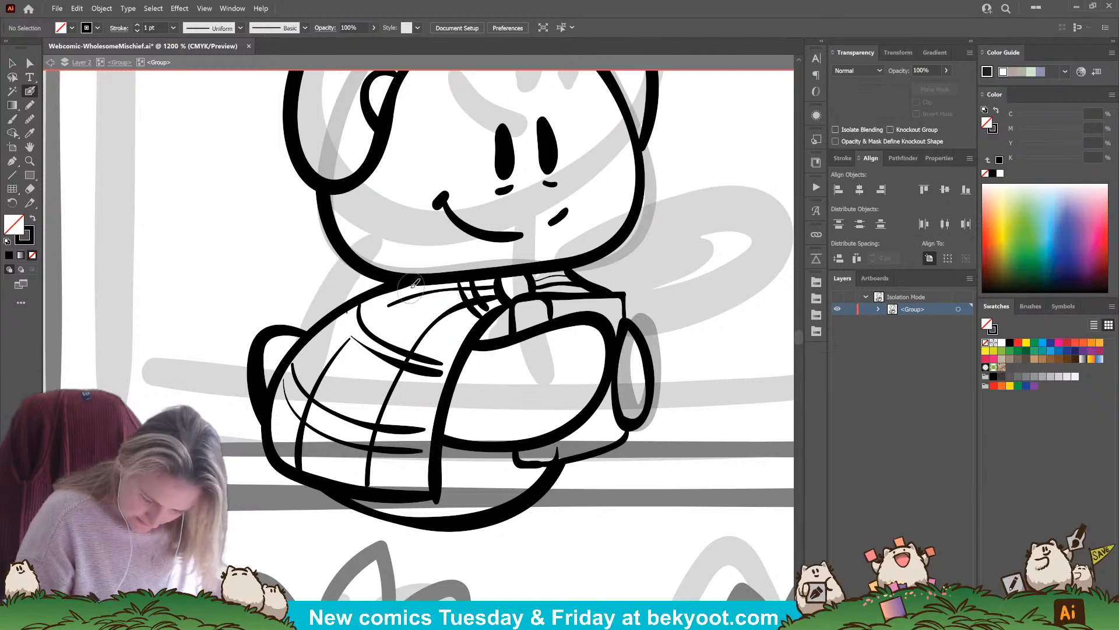
{"action": "mouse_move", "coordinate": [388, 305]}
{"action": "left_mouse_down"}
{"action": "mouse_move", "coordinate": [404, 291]}
{"action": "mouse_move", "coordinate": [450, 332]}
{"action": "left_mouse_up"}
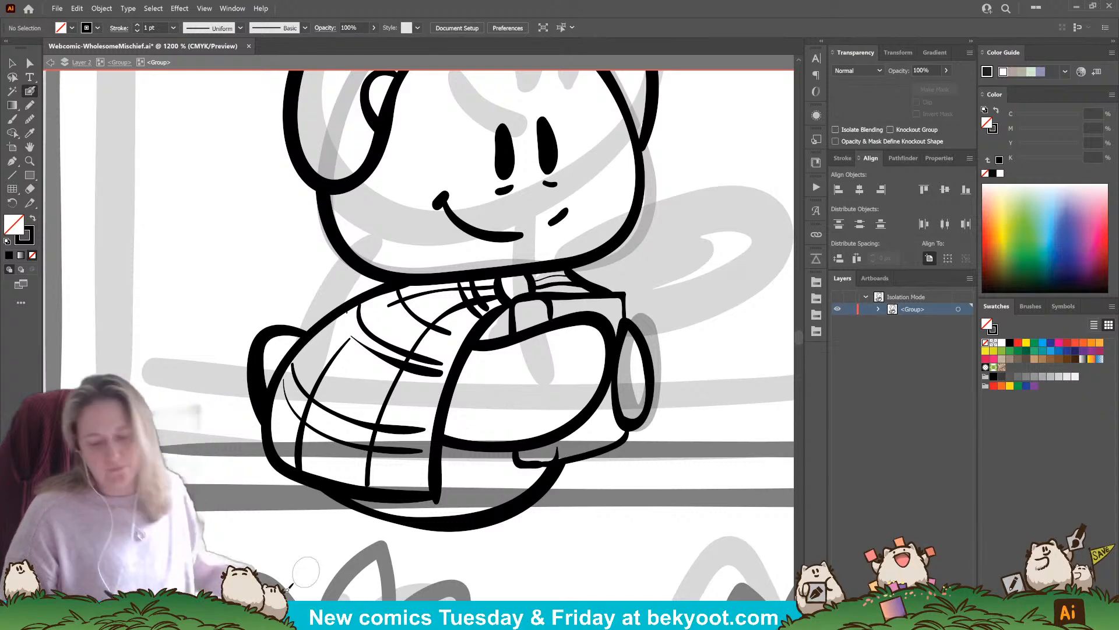
Remove the stray ink speck beside the upper part of the cape's back outline
{"action": "left_click", "coordinate": [348, 317]}
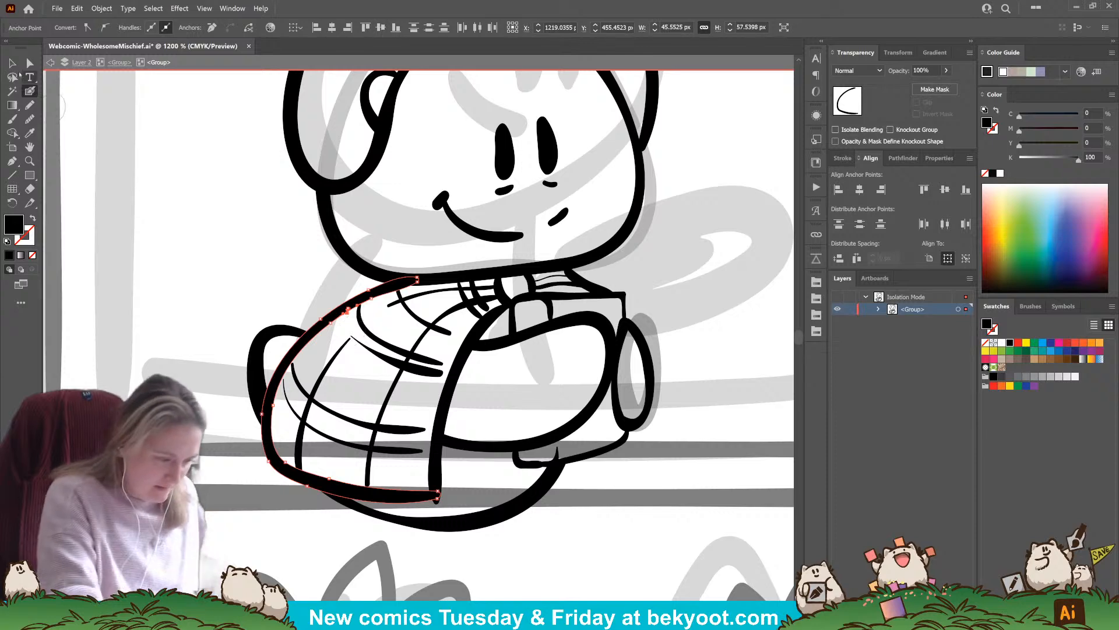
{"action": "left_click", "coordinate": [14, 64]}
{"action": "left_click", "coordinate": [142, 277]}
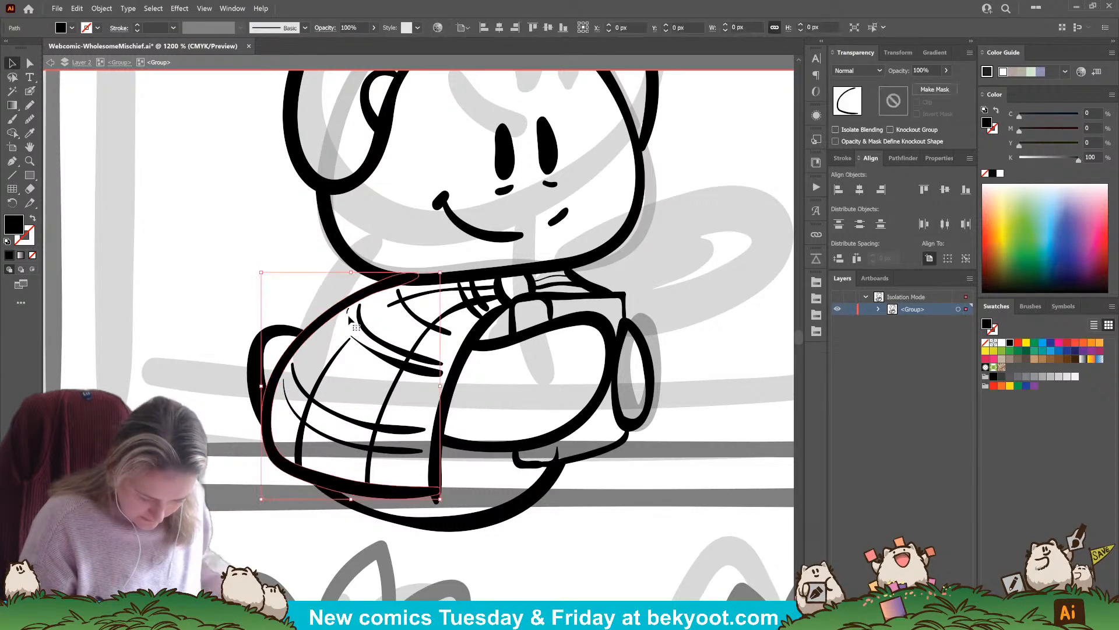
{"action": "left_click", "coordinate": [325, 323]}
{"action": "left_click", "coordinate": [324, 320], "text": "shift"}
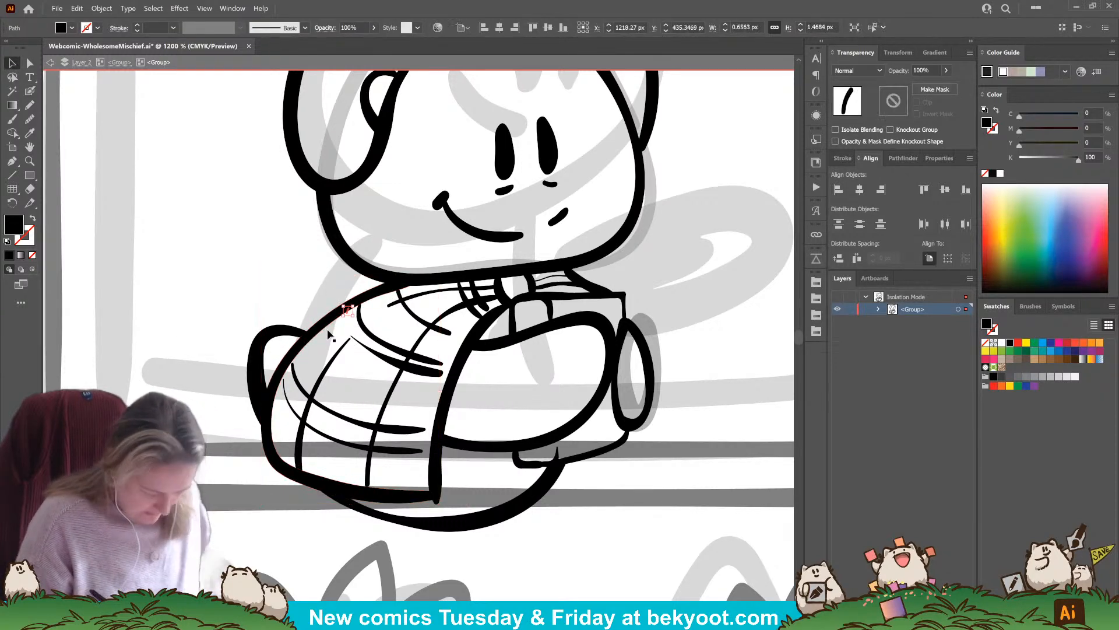
{"action": "left_click", "coordinate": [329, 334]}
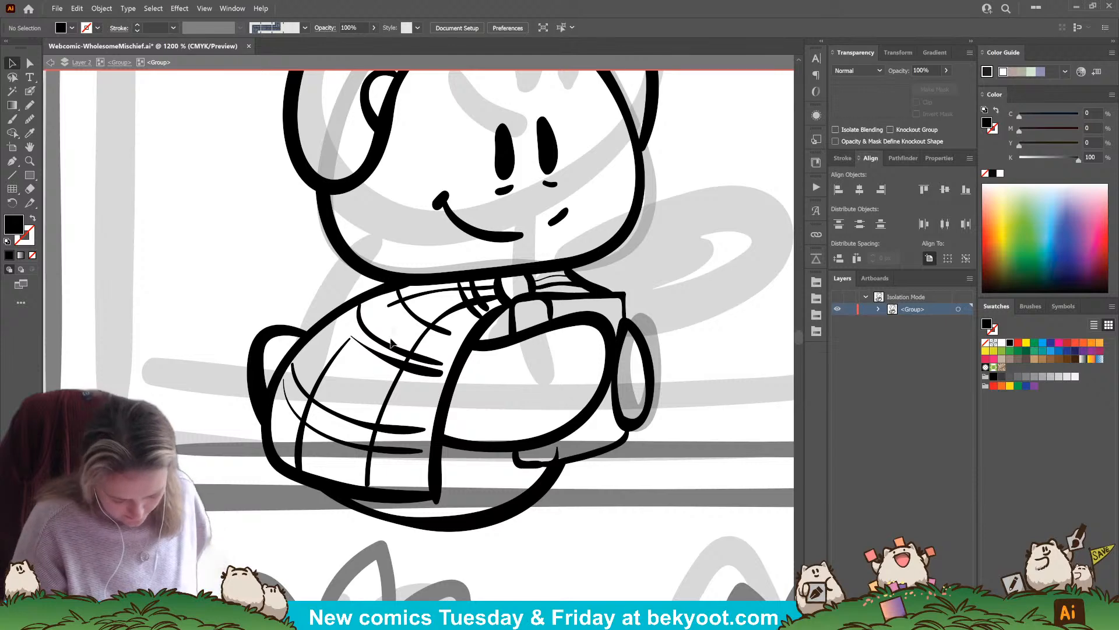
Move the pair of middle crosswise plaid lines slightly down and back, and delete the lower one
{"action": "left_click", "coordinate": [427, 370]}
{"action": "left_click_drag", "start_coordinate": [426, 370], "coordinate": [420, 381]}
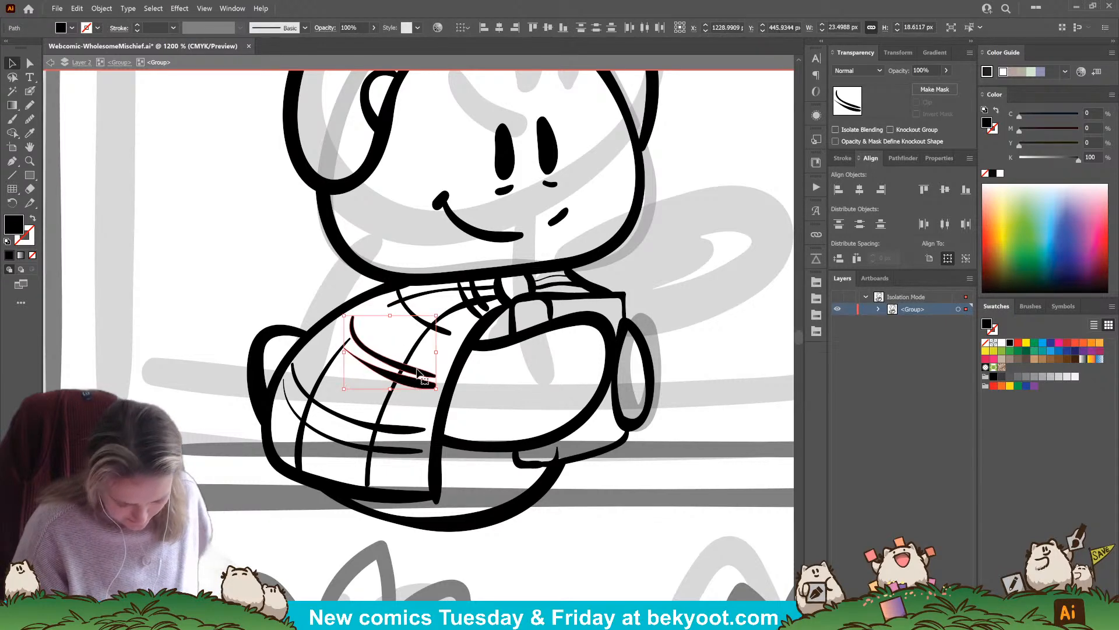
{"action": "key", "text": "shift+b"}
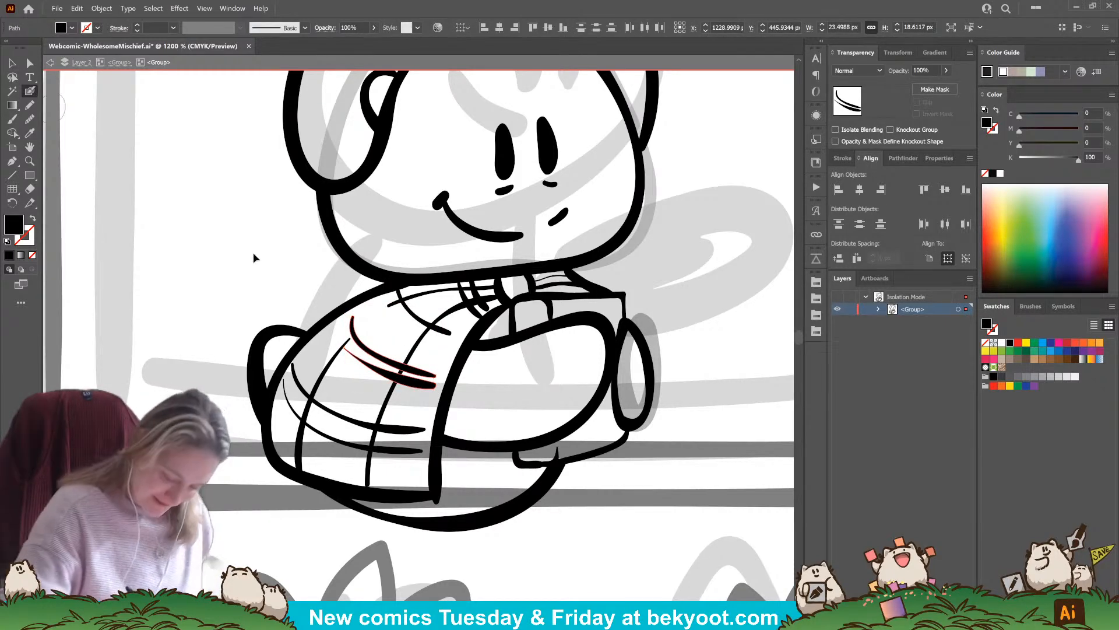
{"action": "left_click", "coordinate": [254, 255], "text": "ctrl"}
{"action": "left_click", "coordinate": [416, 382], "text": "ctrl"}
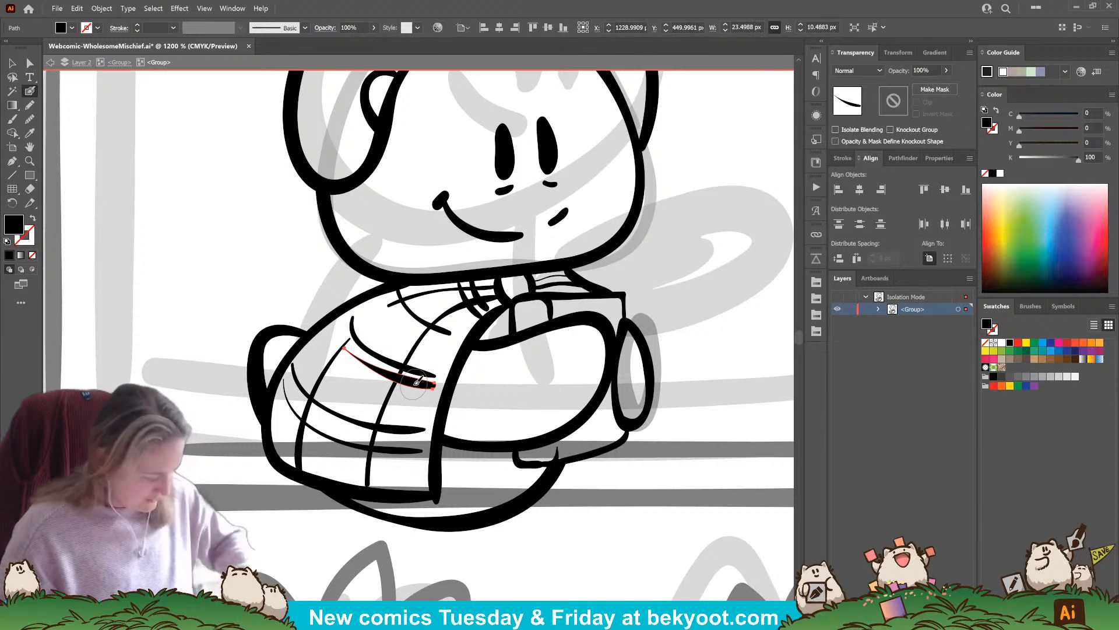
{"action": "key", "text": "Delete"}
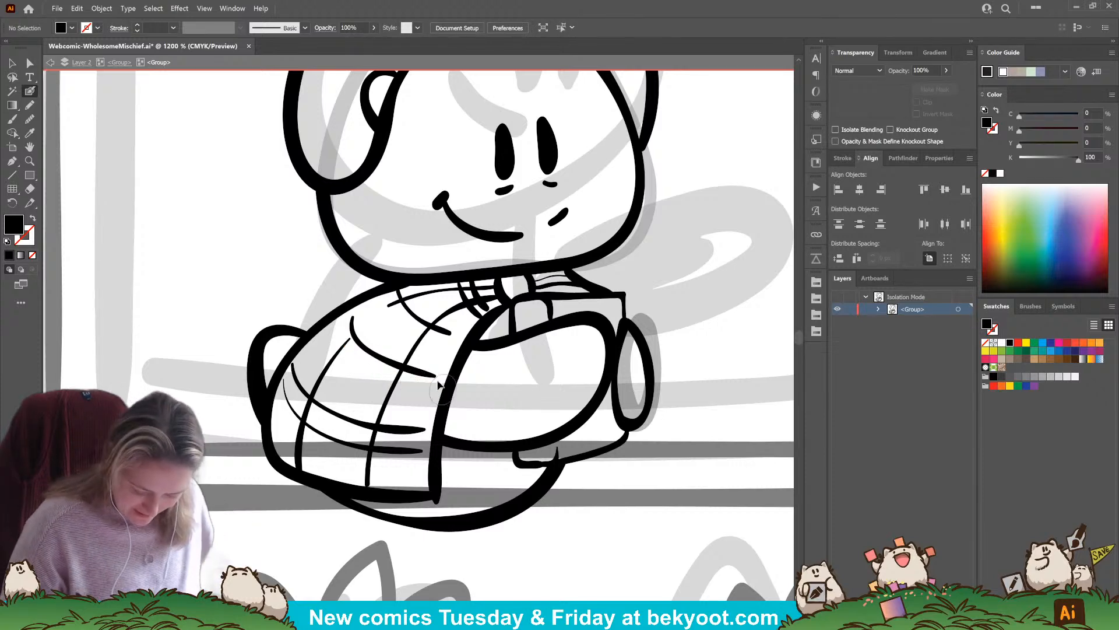
Stretch the remaining middle plaid line so it spans from the cape's back outline to its front edge
{"action": "left_click", "coordinate": [434, 375], "text": "ctrl"}
{"action": "left_click_drag", "start_coordinate": [437, 377], "coordinate": [449, 383]}
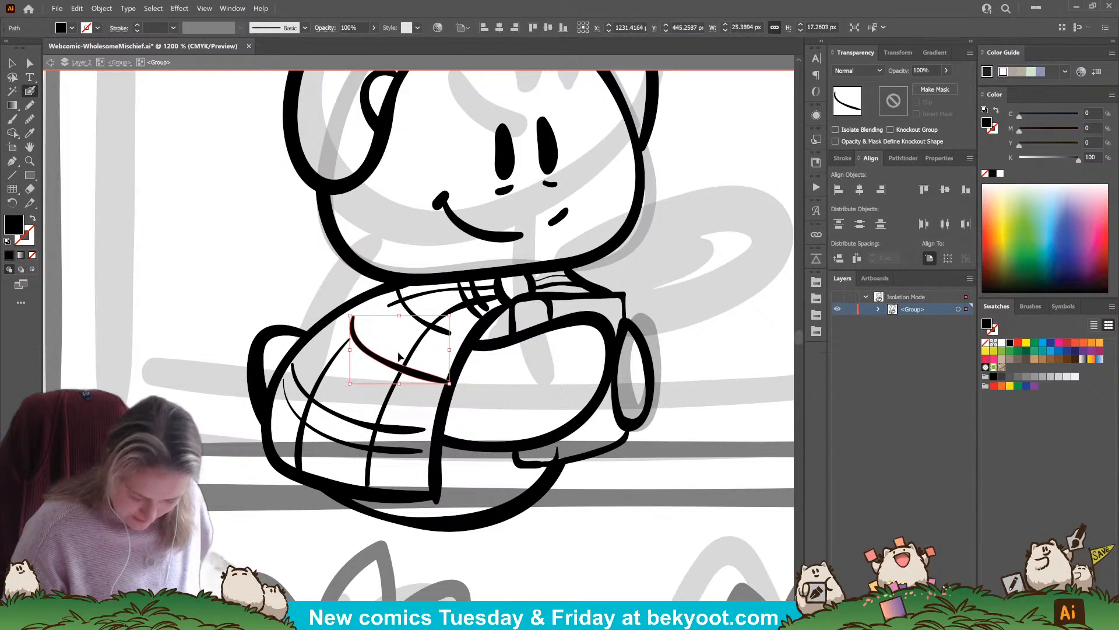
{"action": "left_click_drag", "start_coordinate": [351, 316], "coordinate": [340, 313]}
{"action": "left_click", "coordinate": [348, 281], "text": "ctrl"}
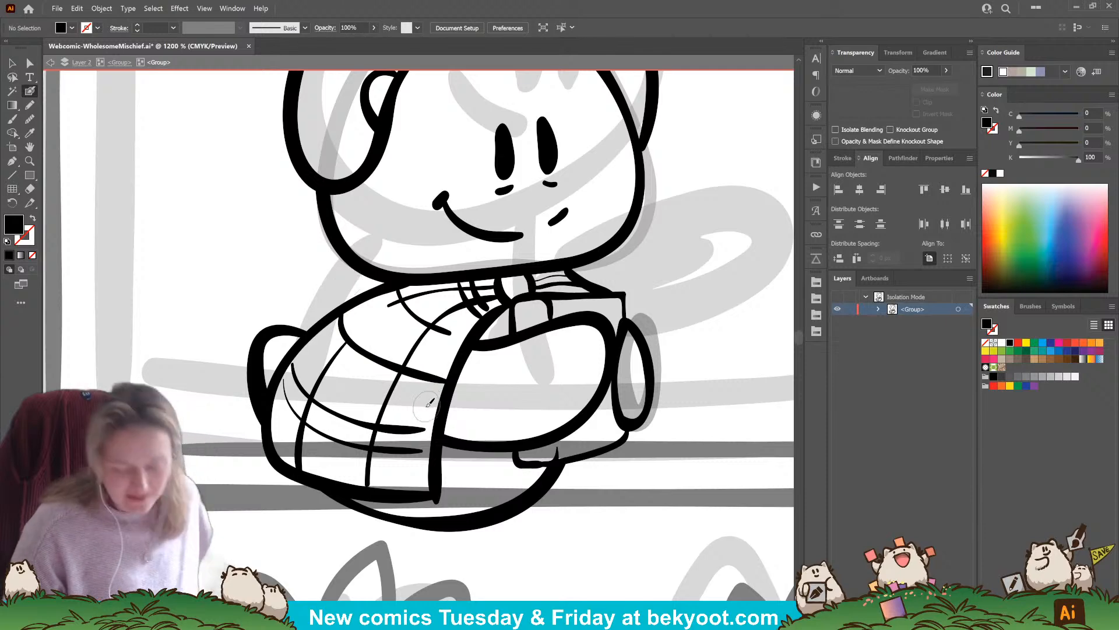
Ink a companion line beside the cape's middle and upper crosswise plaid lines, plus a short dash between them
{"action": "mouse_move", "coordinate": [333, 319]}
{"action": "left_mouse_down"}
{"action": "mouse_move", "coordinate": [363, 368]}
{"action": "mouse_move", "coordinate": [442, 389]}
{"action": "left_mouse_up"}
{"action": "key", "text": "ctrl+z"}
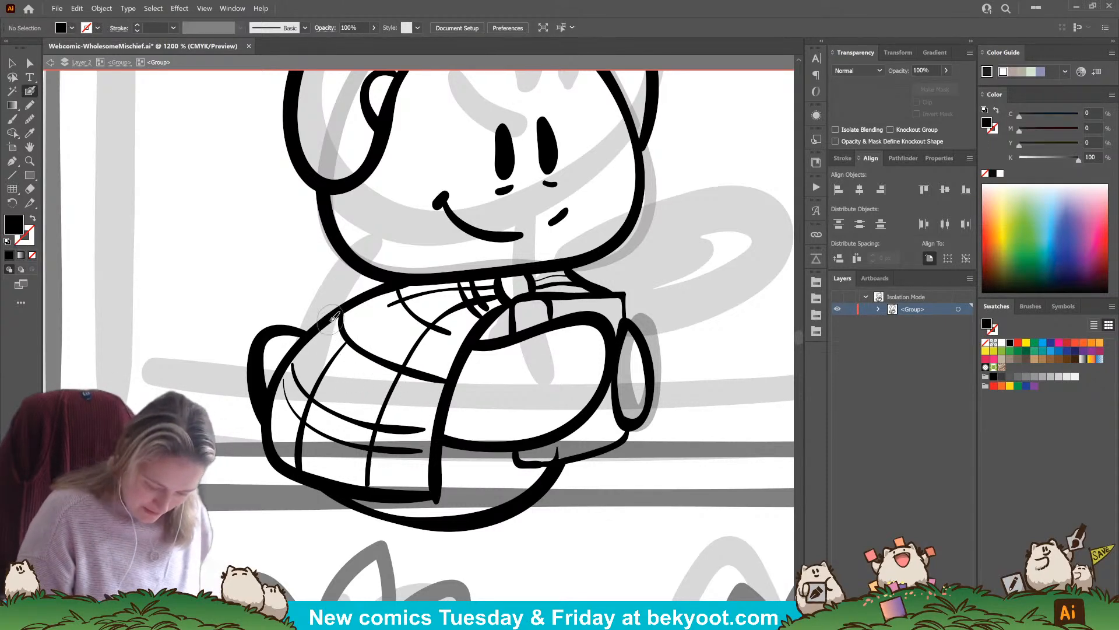
{"action": "mouse_move", "coordinate": [331, 320]}
{"action": "left_mouse_down"}
{"action": "mouse_move", "coordinate": [346, 356]}
{"action": "mouse_move", "coordinate": [450, 389]}
{"action": "left_mouse_up"}
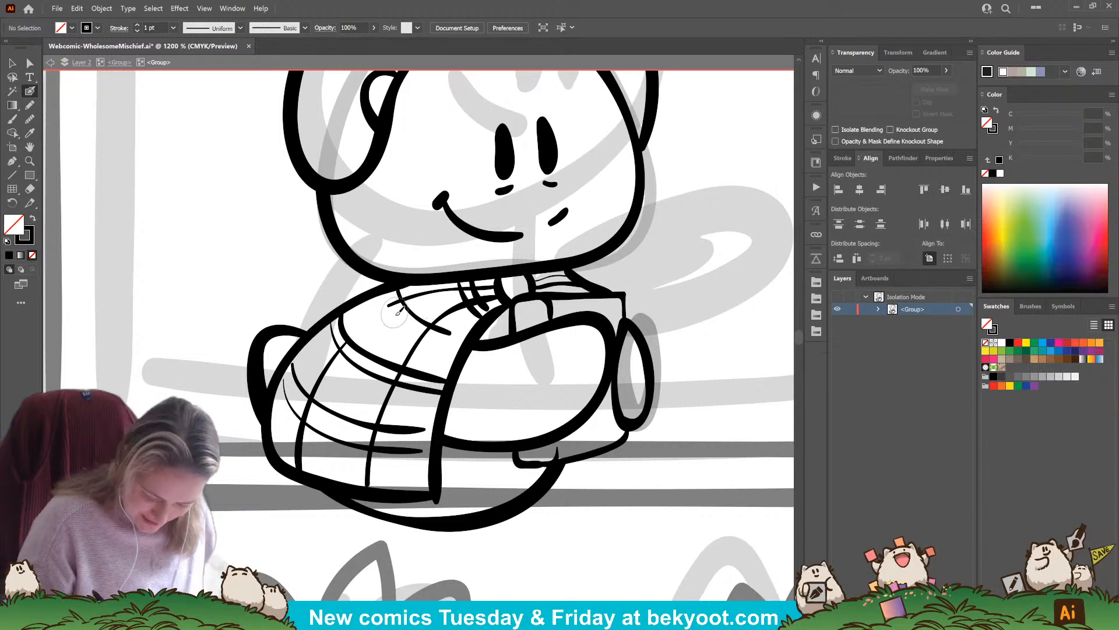
{"action": "left_click_drag", "start_coordinate": [363, 324], "coordinate": [378, 315]}
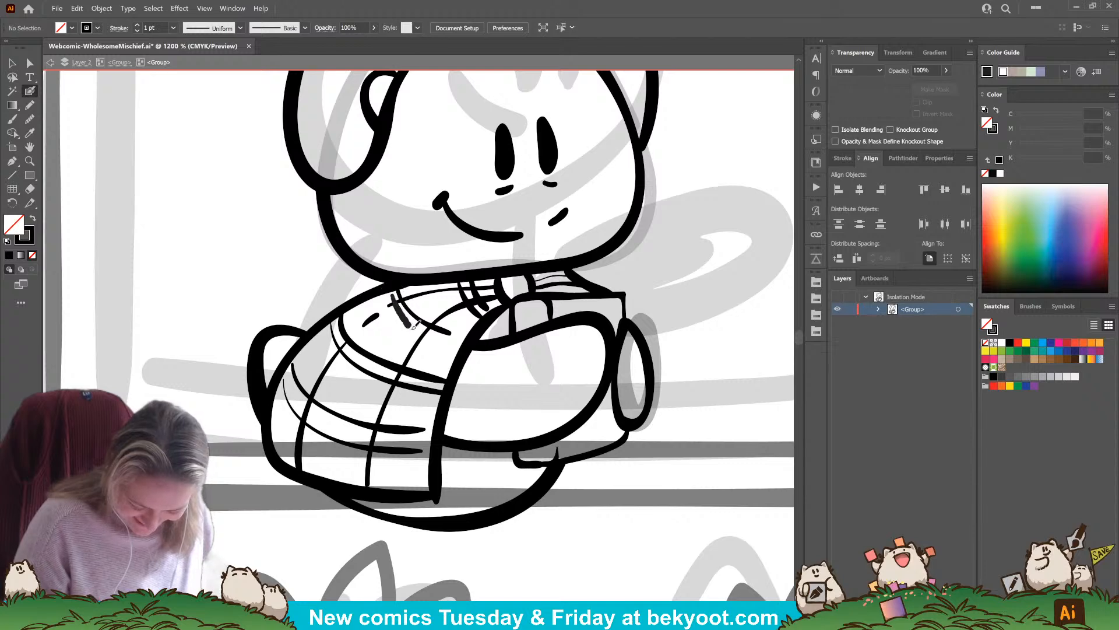
{"action": "left_click_drag", "start_coordinate": [395, 296], "coordinate": [477, 351]}
{"action": "key", "text": "ctrl+z"}
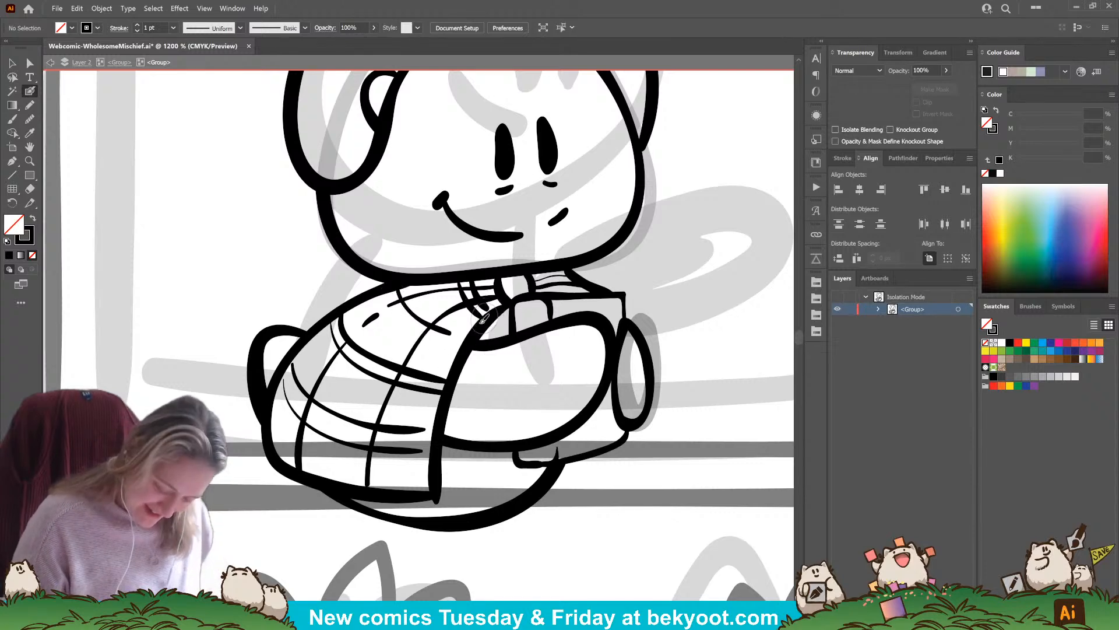
{"action": "left_click_drag", "start_coordinate": [392, 295], "coordinate": [448, 341]}
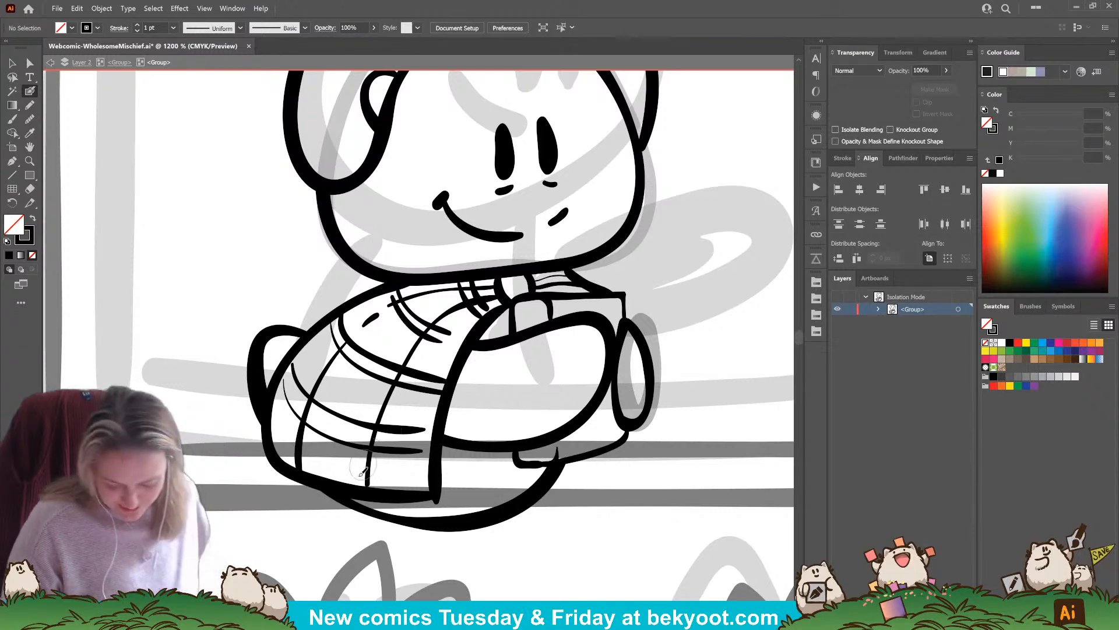
Ink short plaid lines on the cape's far side beside the neck fastening, and a short vertical line beneath the front paw
{"action": "left_click_drag", "start_coordinate": [490, 467], "coordinate": [448, 423]}
{"action": "mouse_move", "coordinate": [516, 229]}
{"action": "left_mouse_down"}
{"action": "mouse_move", "coordinate": [531, 247]}
{"action": "mouse_move", "coordinate": [521, 248]}
{"action": "left_mouse_up"}
{"action": "key", "text": "ctrl+z"}
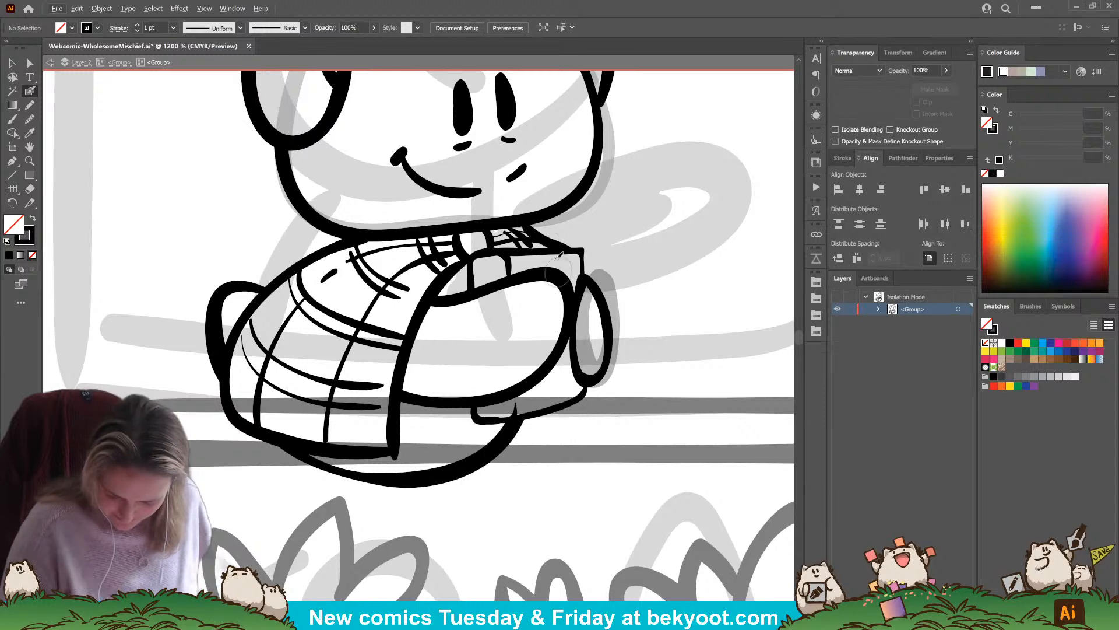
{"action": "left_click_drag", "start_coordinate": [594, 377], "coordinate": [596, 412]}
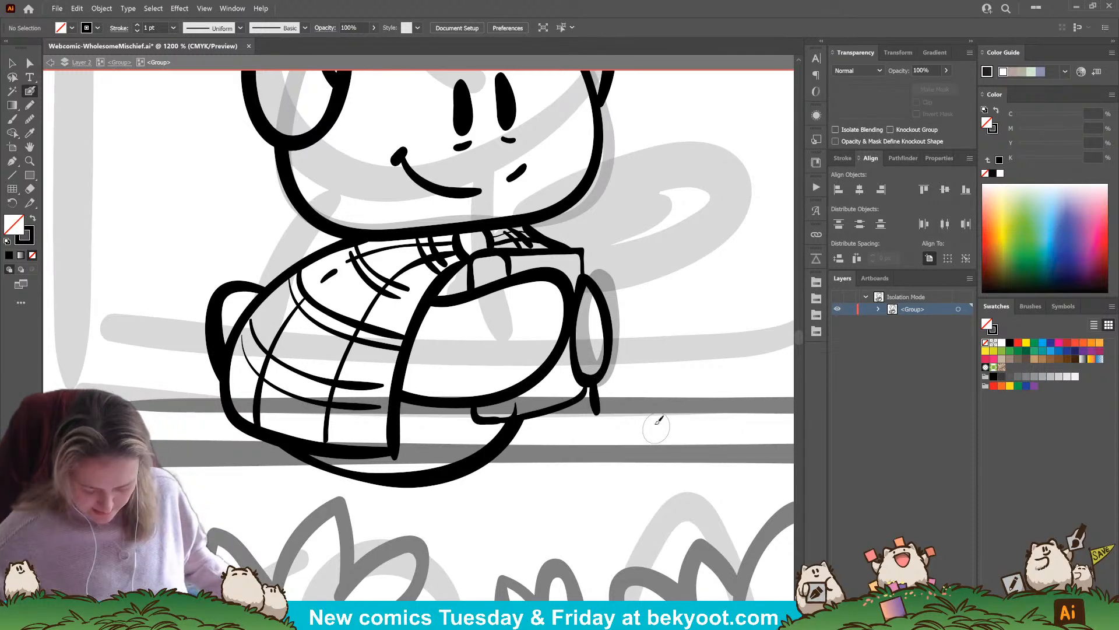
Return to the panel's parent group and remove the leftover translucent sketch outline around the character's head
{"action": "scroll", "coordinate": [583, 373], "scroll_direction": "down", "scroll_amount": 3}
{"action": "left_click_drag", "start_coordinate": [498, 489], "coordinate": [476, 503]}
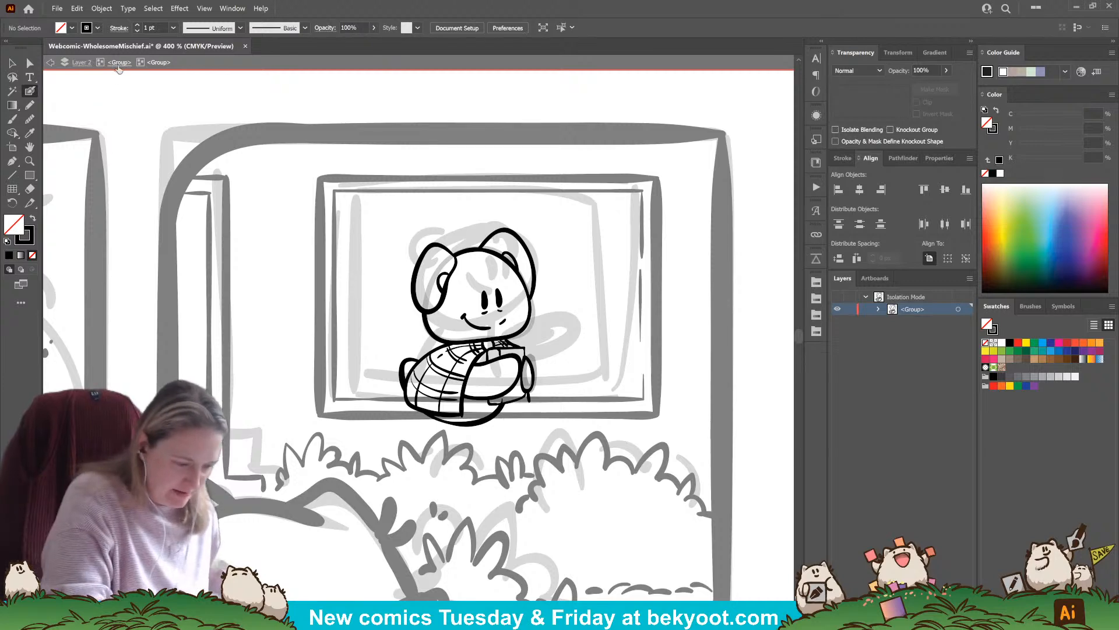
{"action": "left_click", "coordinate": [119, 62]}
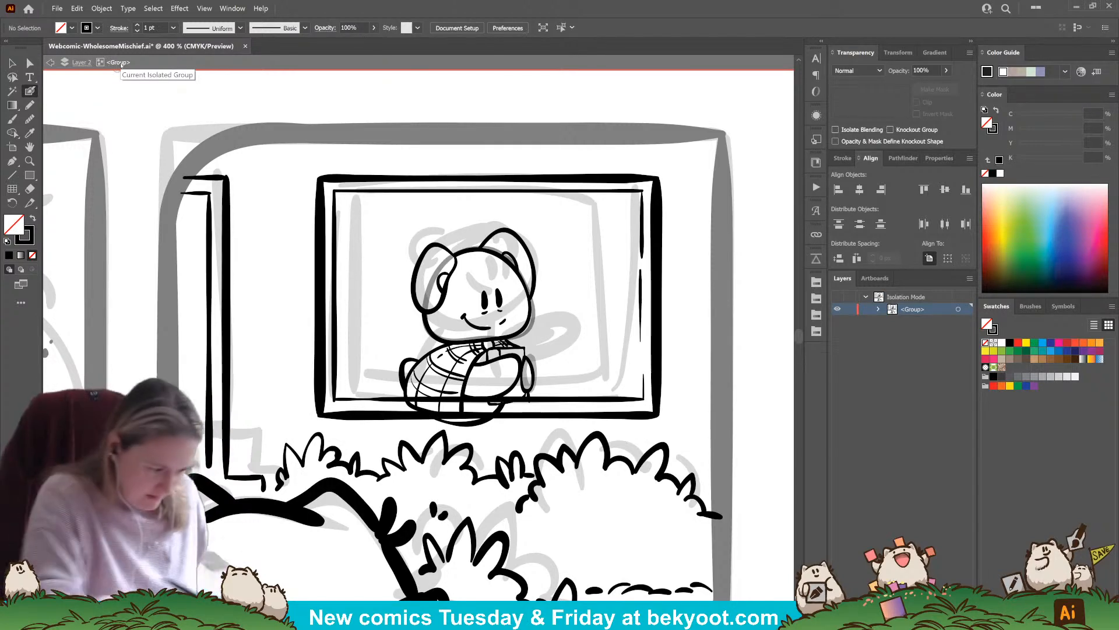
{"action": "left_click", "coordinate": [31, 62]}
{"action": "left_click", "coordinate": [432, 297]}
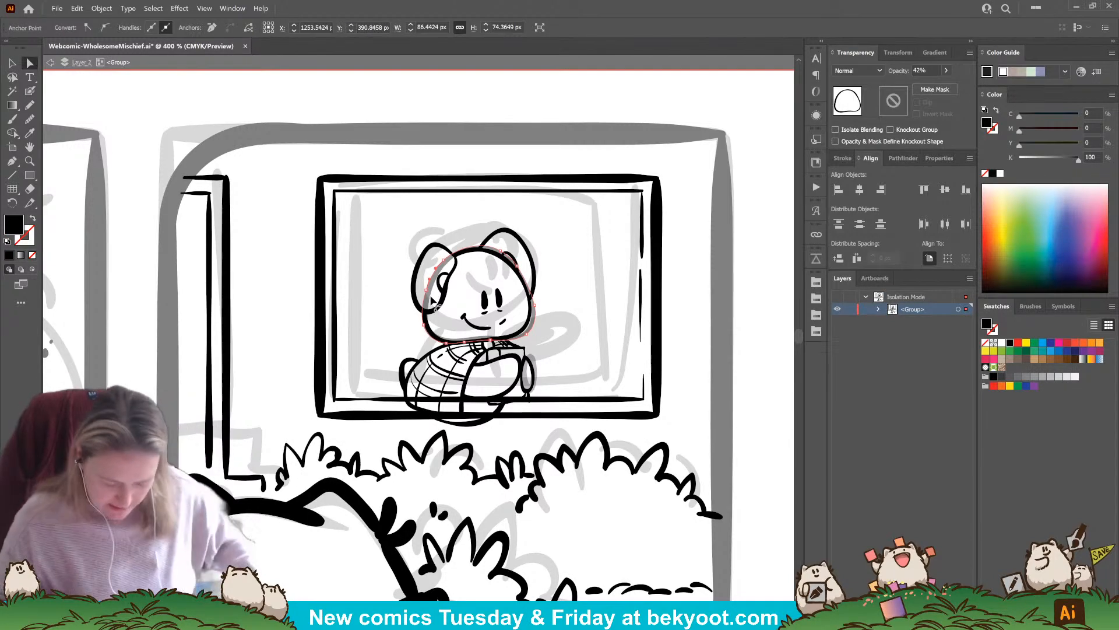
{"action": "left_click", "coordinate": [12, 63]}
{"action": "left_click", "coordinate": [288, 340]}
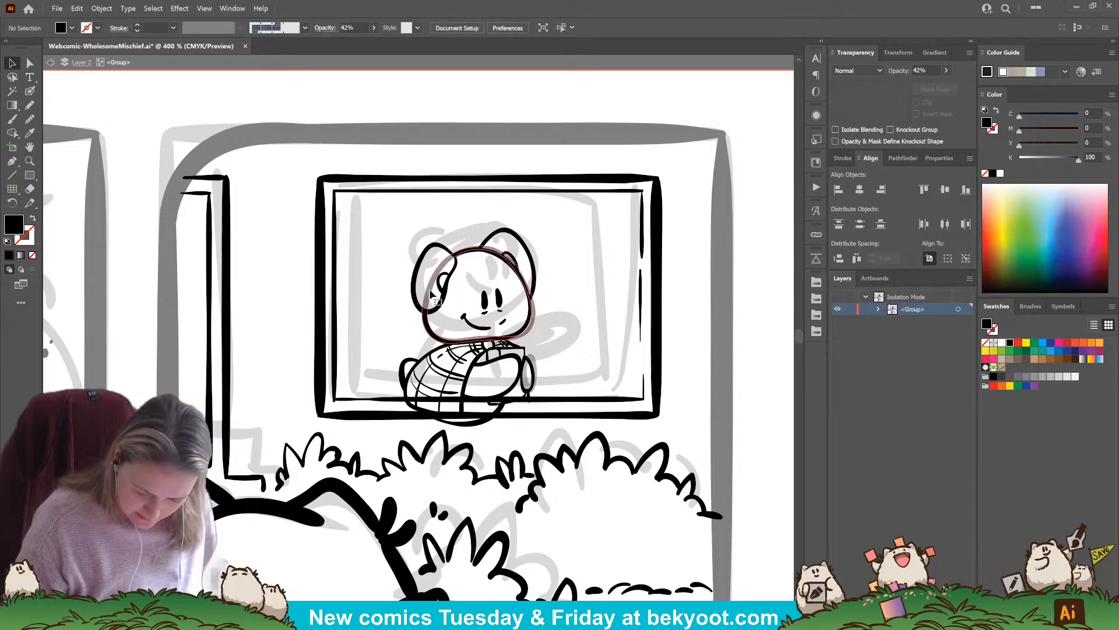
{"action": "left_click", "coordinate": [432, 295]}
{"action": "key", "text": "ctrl+shift+a"}
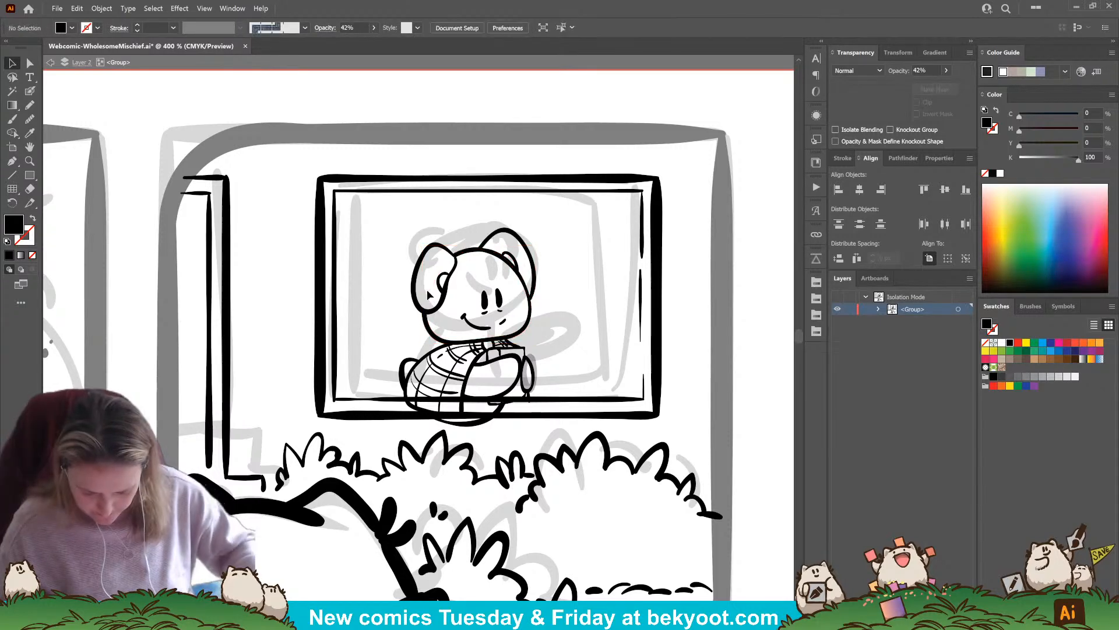
Ink short diagonal glare lines at 42% opacity on the window glass, and pick up the 100% opacity of the frame's inner top line
{"action": "key", "text": "shift+b"}
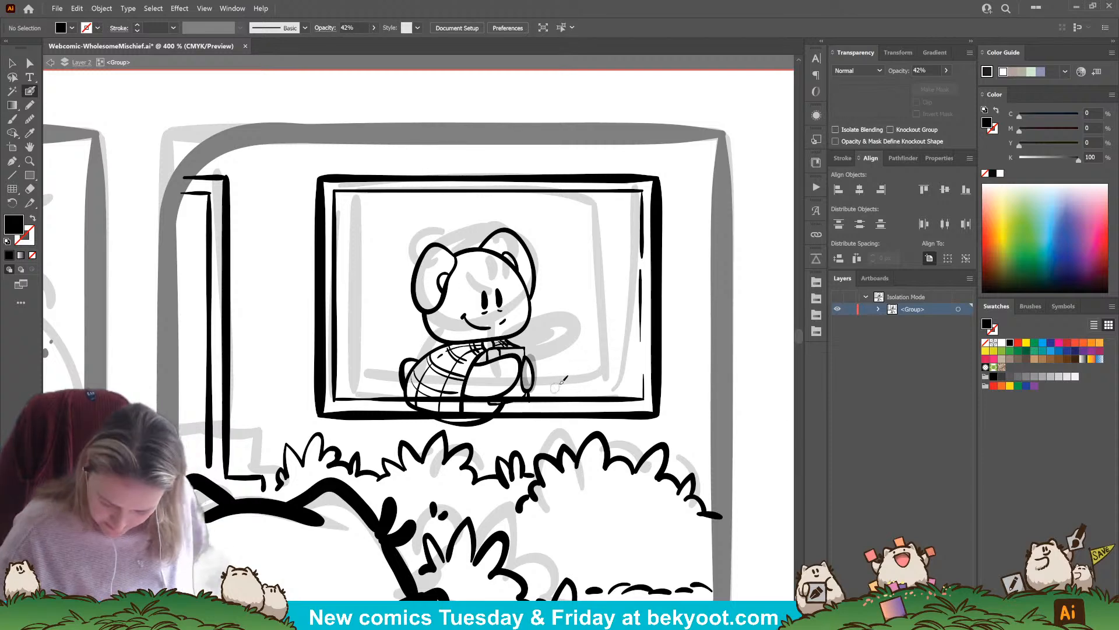
{"action": "key", "text": "shift+x"}
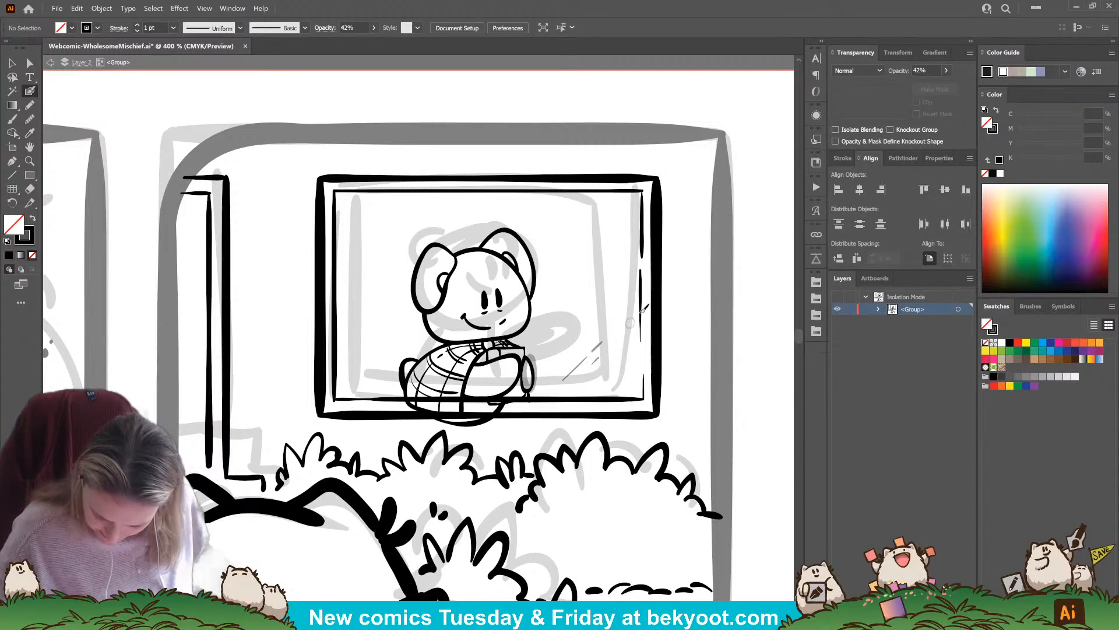
{"action": "left_click", "coordinate": [387, 192], "text": "ctrl"}
{"action": "left_click", "coordinate": [420, 167], "text": "ctrl"}
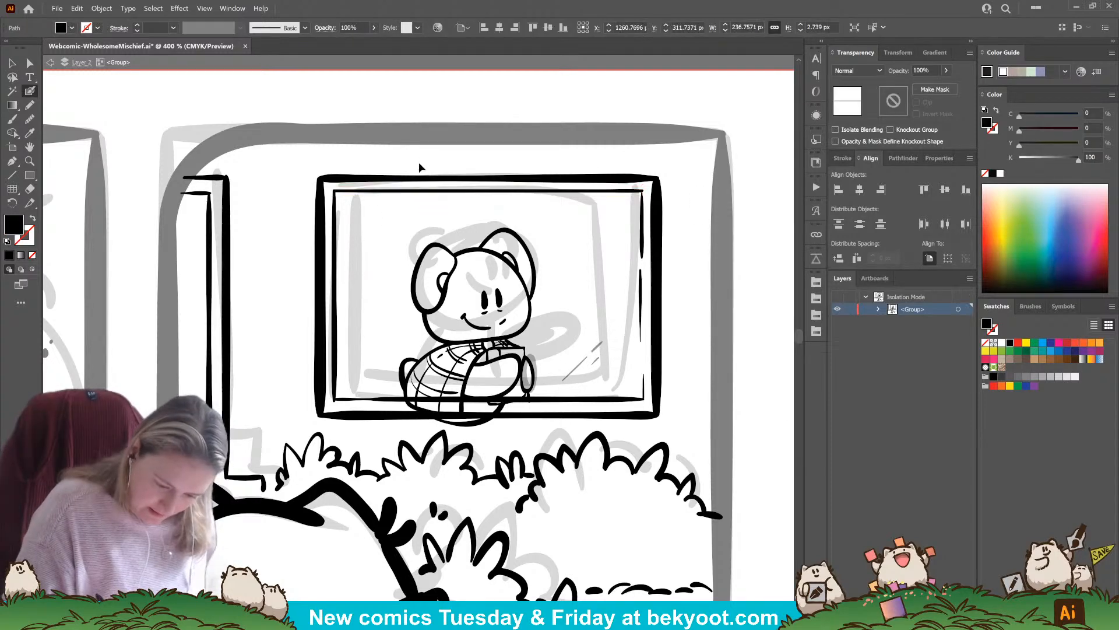
Ink the window's left curtain as a full-height vertical line with a shorter fold line beside the frame
{"action": "mouse_move", "coordinate": [393, 194]}
{"action": "left_mouse_down"}
{"action": "mouse_move", "coordinate": [392, 221]}
{"action": "mouse_move", "coordinate": [347, 296]}
{"action": "left_mouse_up"}
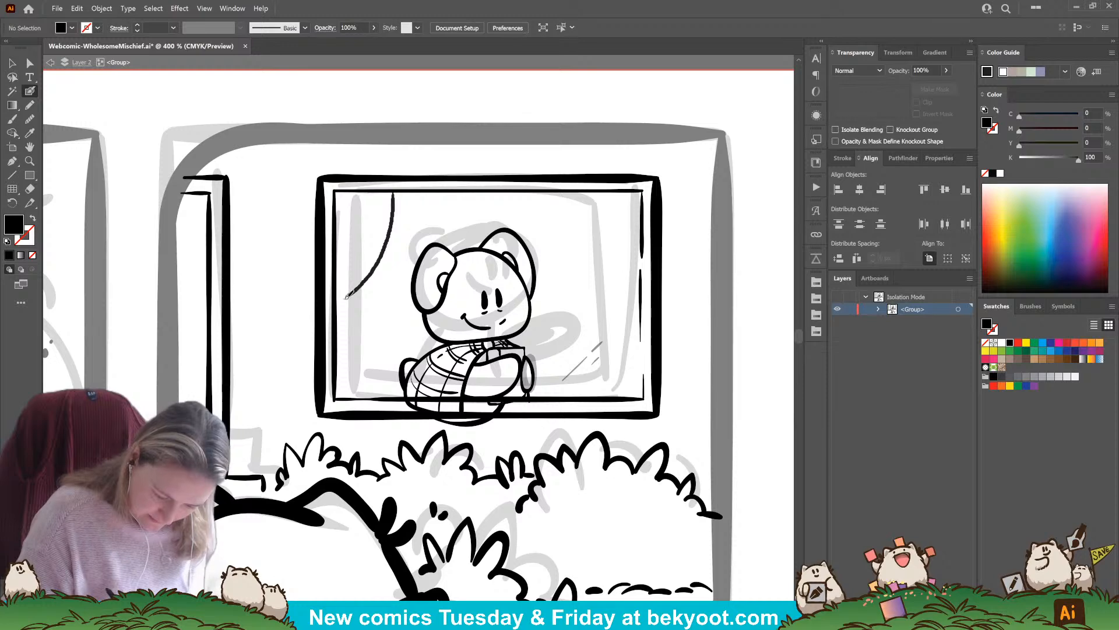
{"action": "key", "text": "ctrl+z"}
{"action": "left_click_drag", "start_coordinate": [369, 192], "coordinate": [369, 401]}
{"action": "left_click_drag", "start_coordinate": [351, 260], "coordinate": [351, 376]}
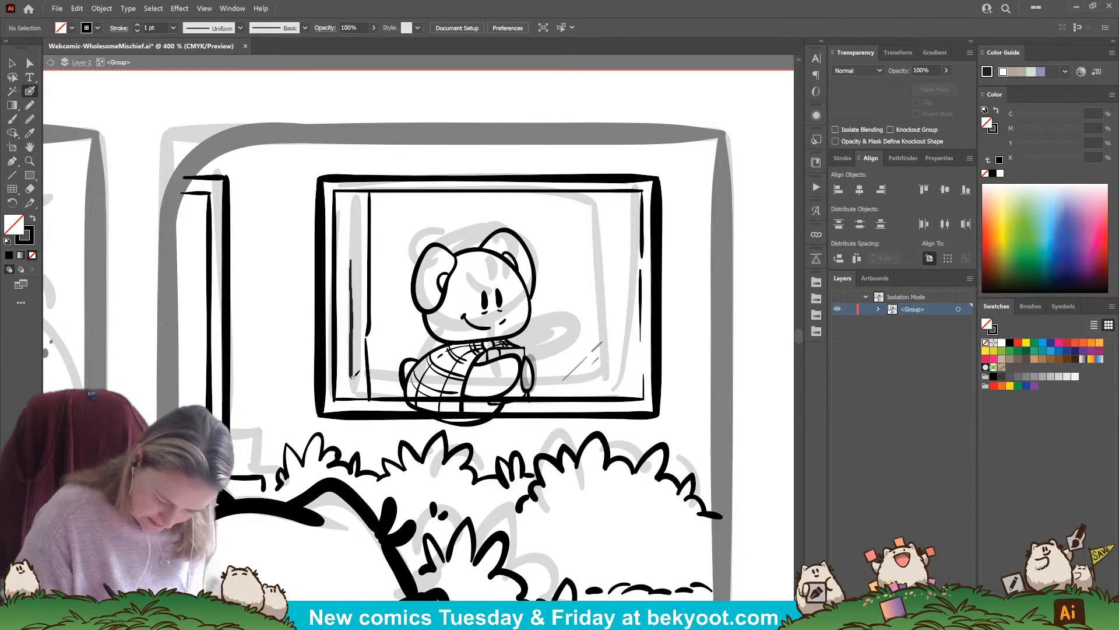
{"action": "left_click_drag", "start_coordinate": [365, 338], "coordinate": [368, 401]}
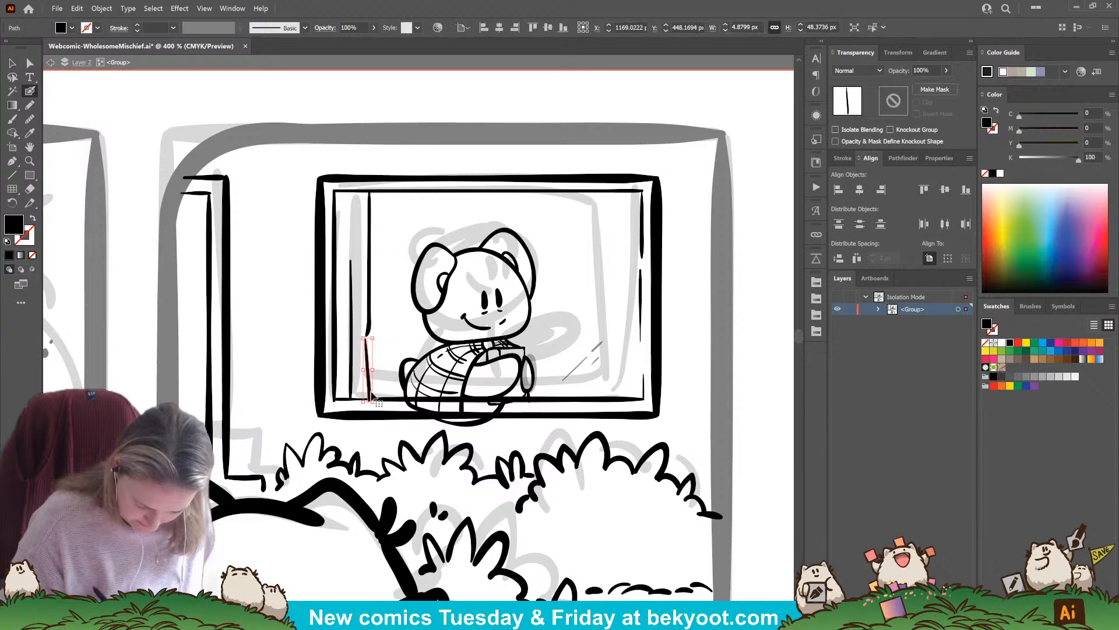
{"action": "left_click", "coordinate": [383, 366], "text": "ctrl"}
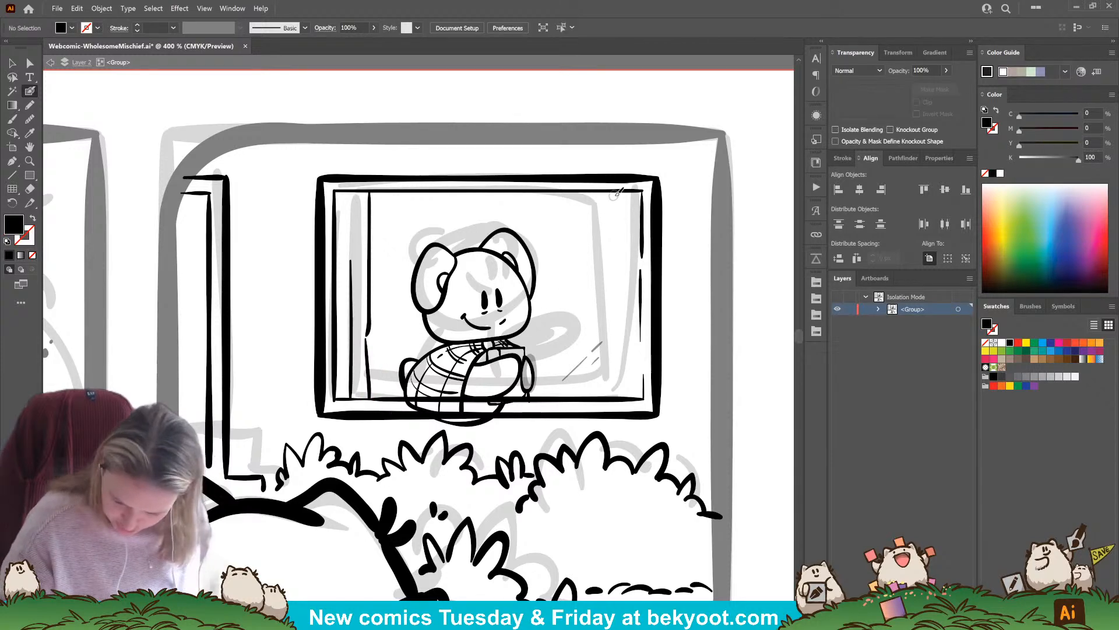
Ink the window's right curtain as a full-height vertical line with a shorter fold line beside the frame
{"action": "left_click_drag", "start_coordinate": [616, 199], "coordinate": [607, 305]}
{"action": "key", "text": "shift+x"}
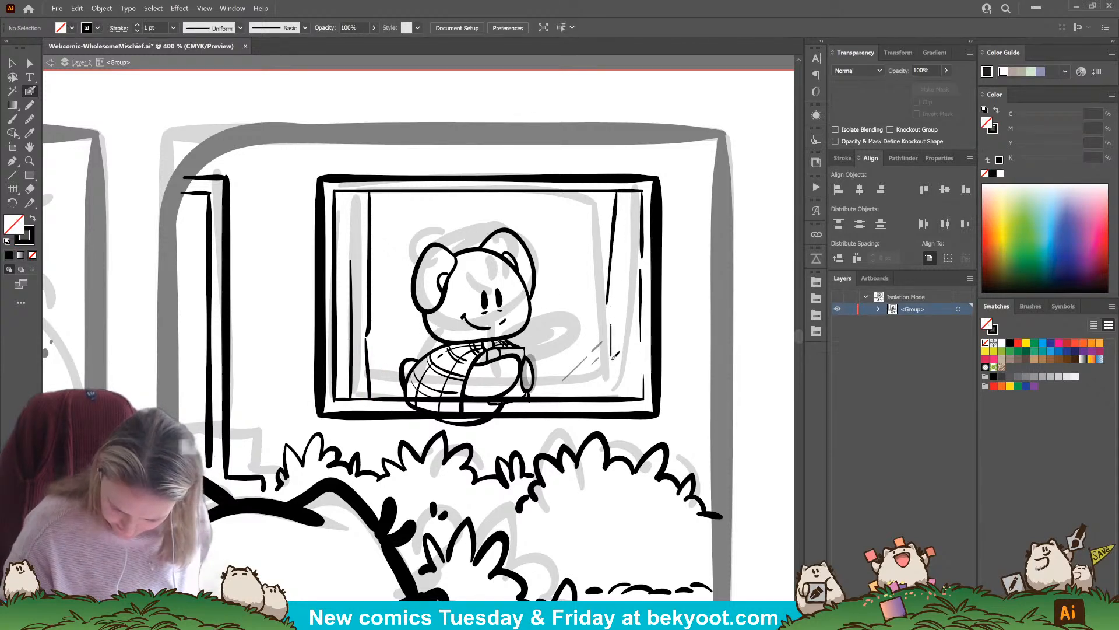
{"action": "key", "text": "shift+x"}
{"action": "left_click_drag", "start_coordinate": [617, 192], "coordinate": [617, 392]}
{"action": "key", "text": "shift+x"}
{"action": "left_click_drag", "start_coordinate": [633, 213], "coordinate": [626, 396]}
Isolate the character's group and remove the leftover 28% opacity sketch oval behind the front paw
{"action": "left_click_drag", "start_coordinate": [536, 469], "coordinate": [550, 445]}
{"action": "key", "text": "v"}
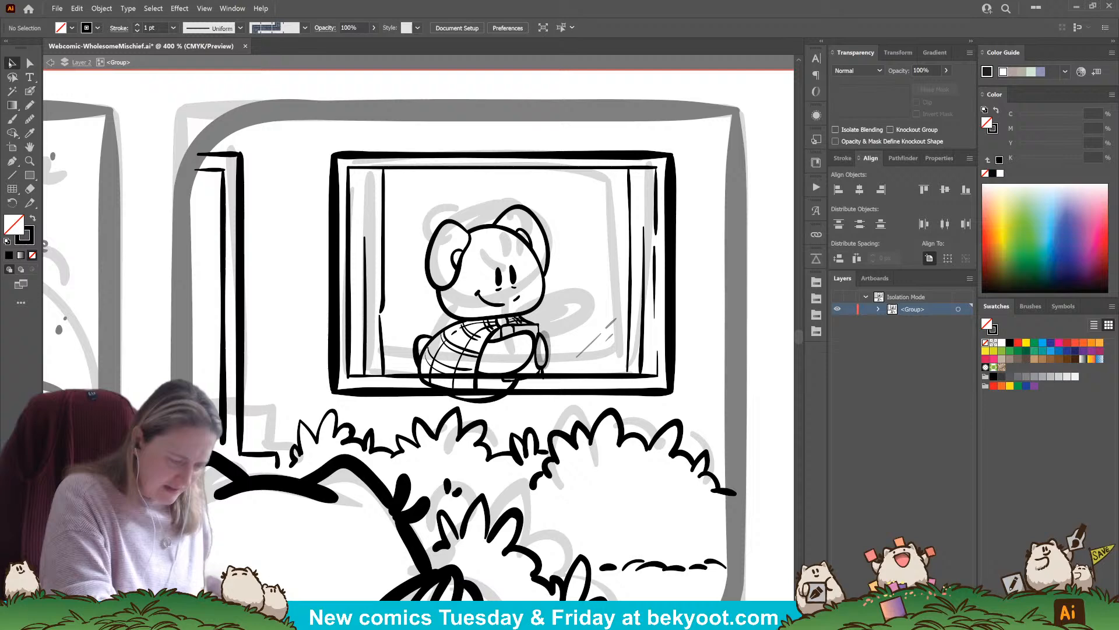
{"action": "left_click", "coordinate": [544, 348]}
{"action": "double_click", "coordinate": [547, 347]}
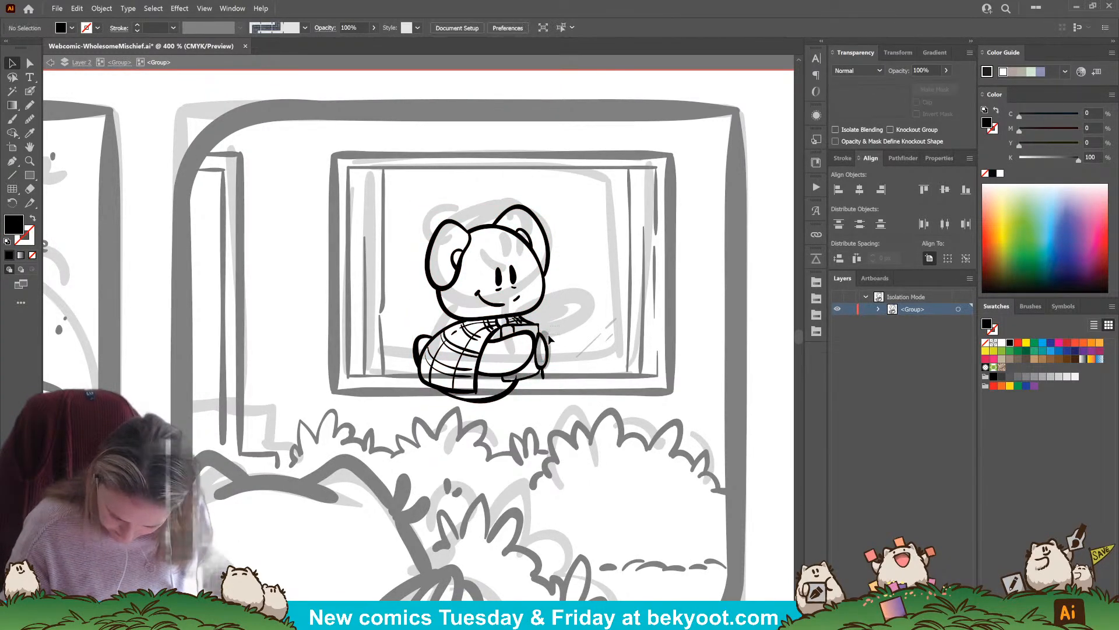
{"action": "left_click", "coordinate": [549, 336]}
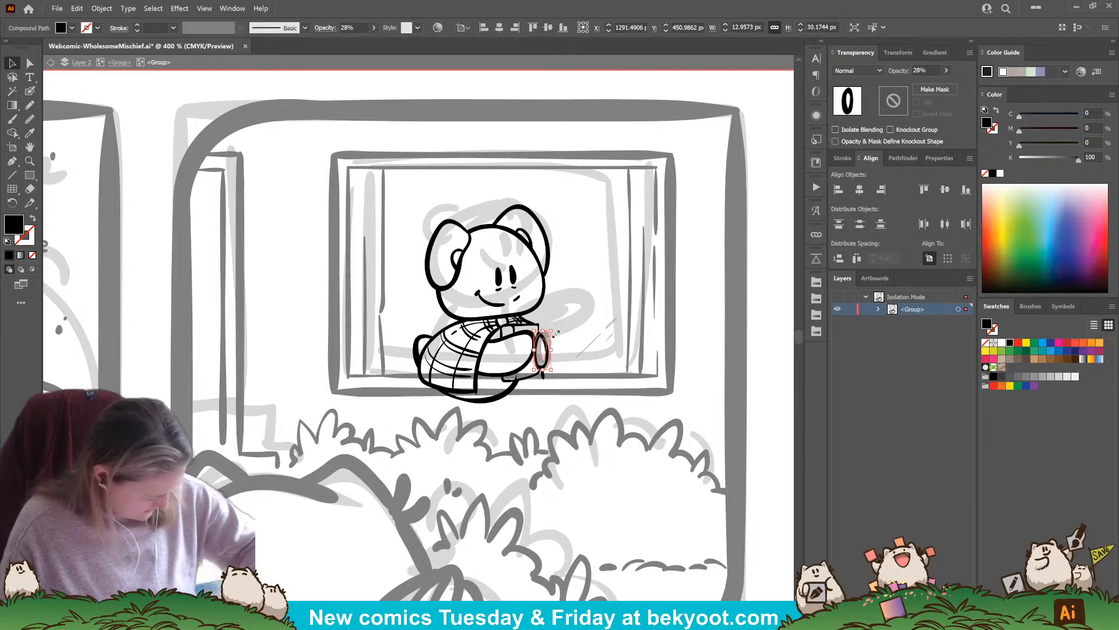
{"action": "left_click", "coordinate": [557, 336]}
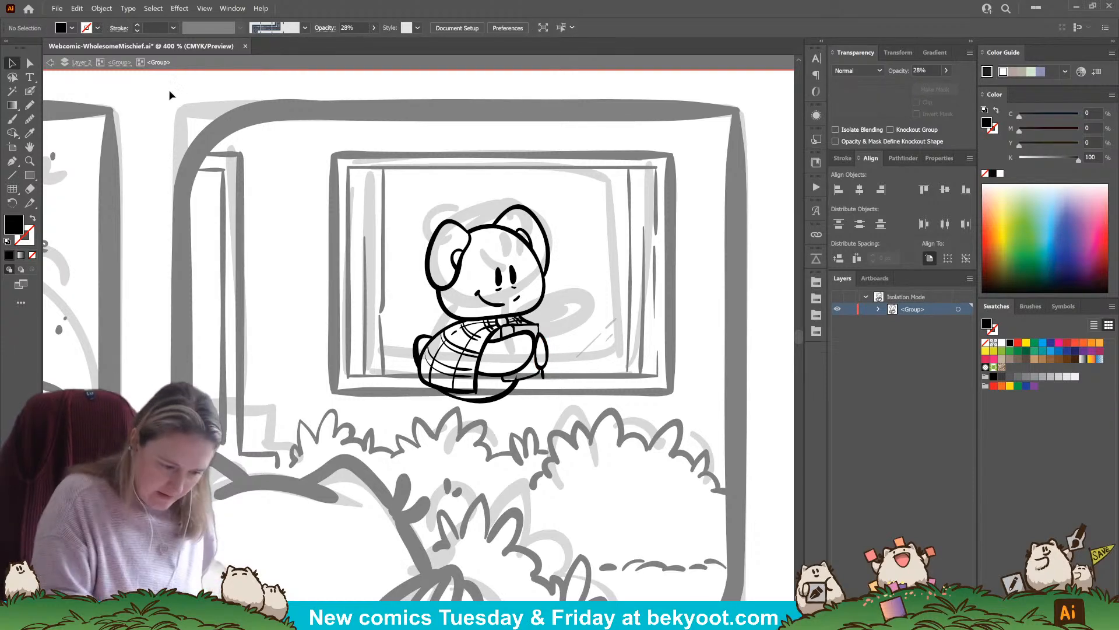
Erase the parts of the character that extend below the window's inner bottom line
{"action": "left_click", "coordinate": [120, 62]}
{"action": "left_click", "coordinate": [531, 362]}
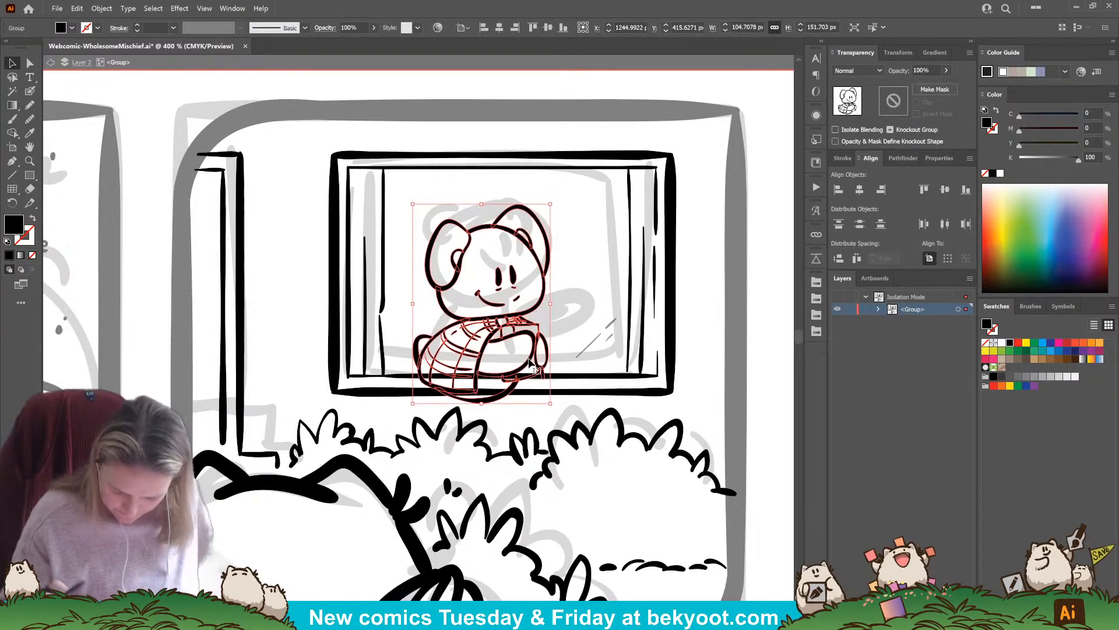
{"action": "key", "text": "shift+e"}
{"action": "left_click_drag", "start_coordinate": [418, 386], "coordinate": [557, 384]}
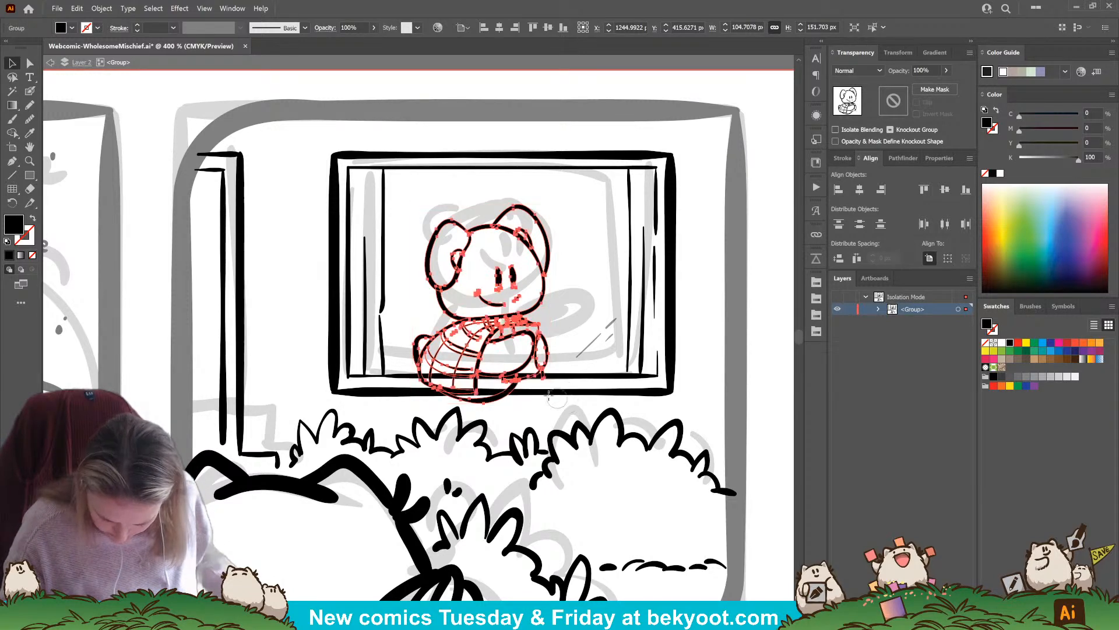
{"action": "mouse_move", "coordinate": [507, 397]}
{"action": "left_mouse_down"}
{"action": "mouse_move", "coordinate": [430, 400]}
{"action": "mouse_move", "coordinate": [511, 391]}
{"action": "mouse_move", "coordinate": [415, 390]}
{"action": "mouse_move", "coordinate": [558, 391]}
{"action": "left_mouse_up"}
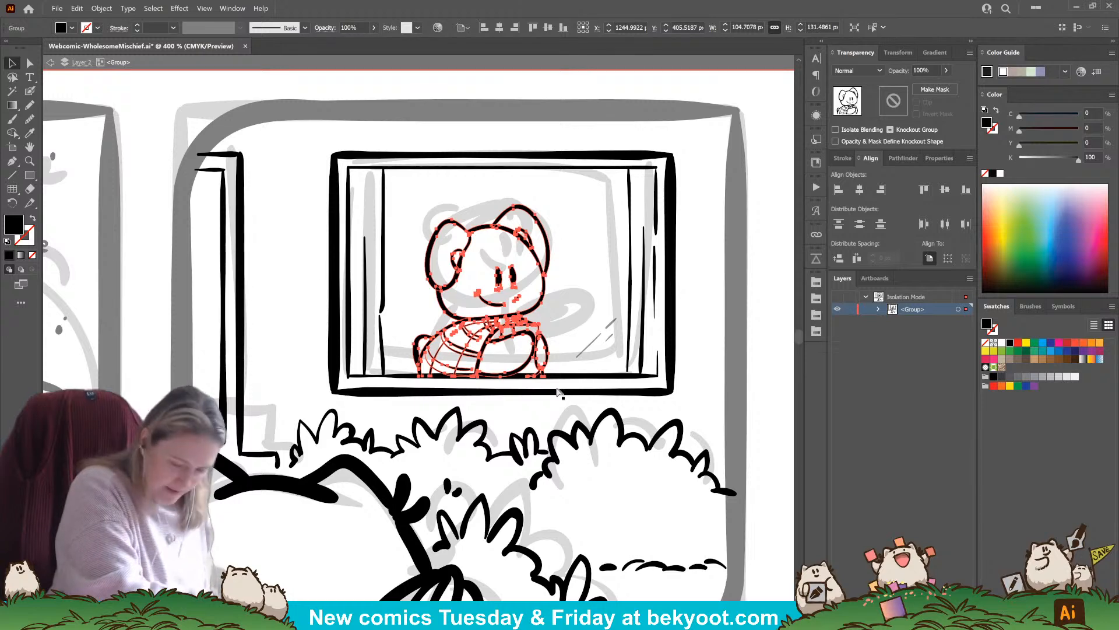
{"action": "key", "text": "ctrl+shift+a"}
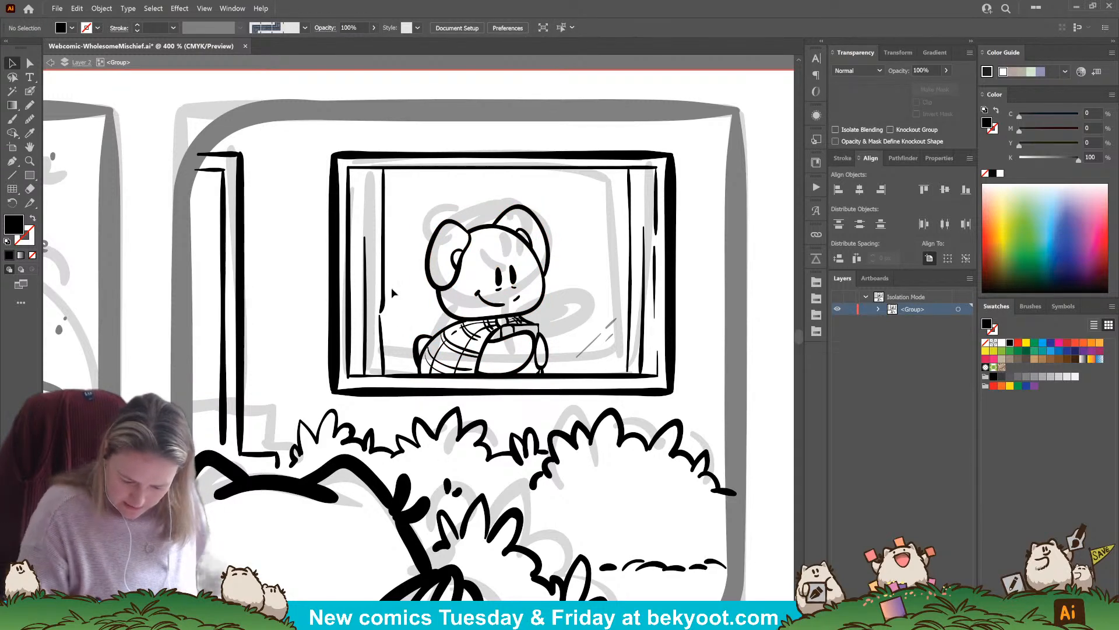
Group the left and right curtain lines together
{"action": "left_click", "coordinate": [367, 330]}
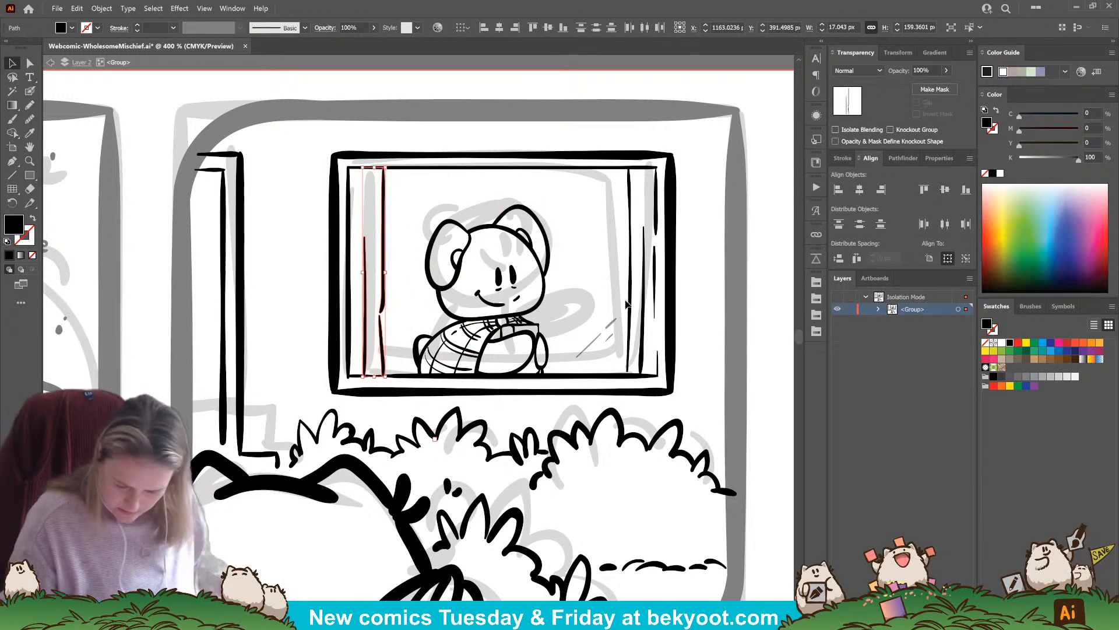
{"action": "left_click", "coordinate": [650, 282], "text": "shift"}
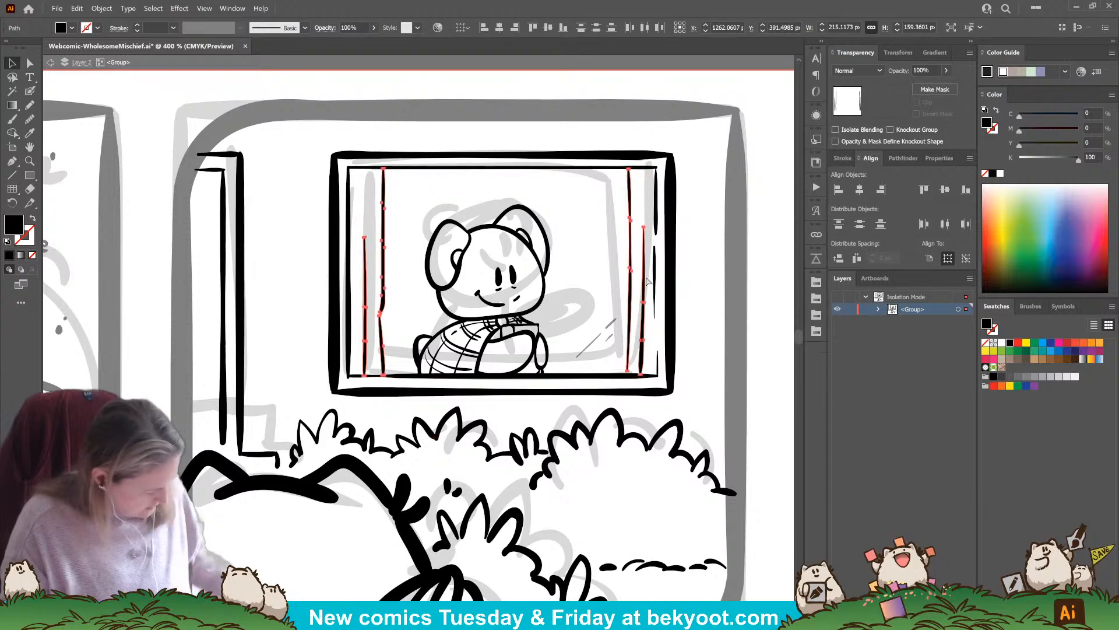
{"action": "key", "text": "ctrl+g"}
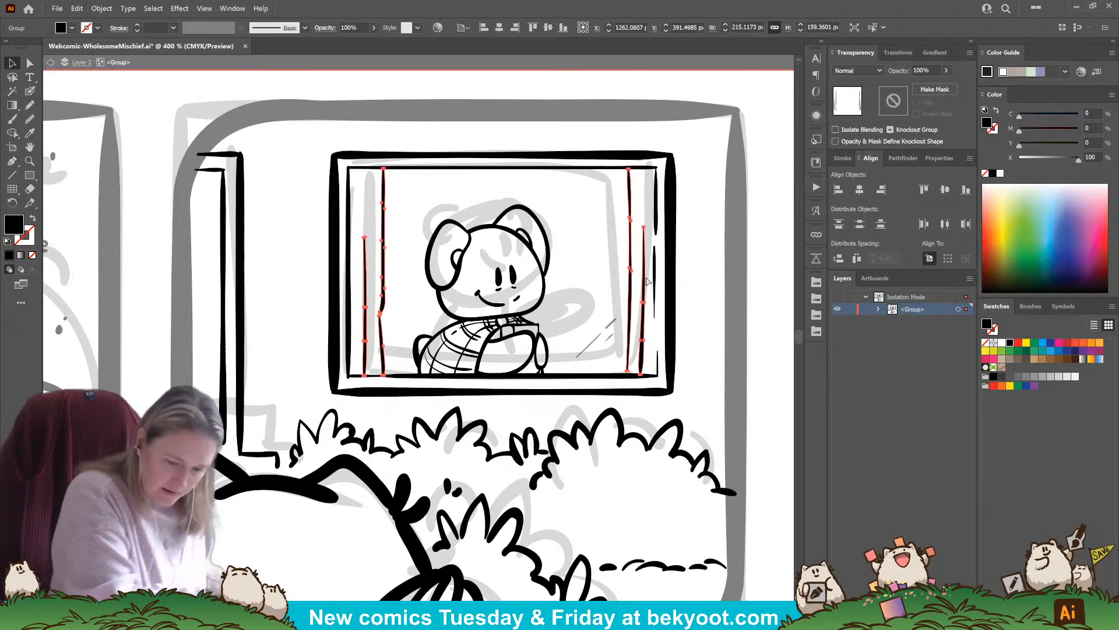
{"action": "key", "text": "ctrl+shift+a"}
Group the window's outer frame and inner border lines, leaving out the curtains and glare lines
{"action": "left_click_drag", "start_coordinate": [355, 171], "coordinate": [685, 401]}
{"action": "left_click", "coordinate": [551, 359], "text": "shift"}
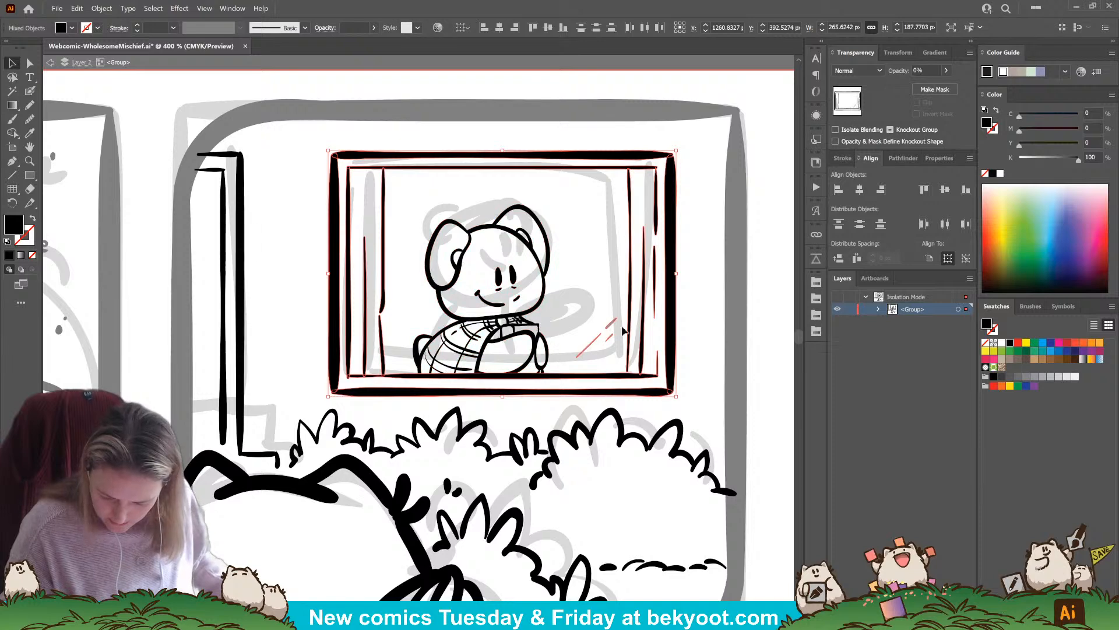
{"action": "left_click", "coordinate": [639, 345], "text": "shift"}
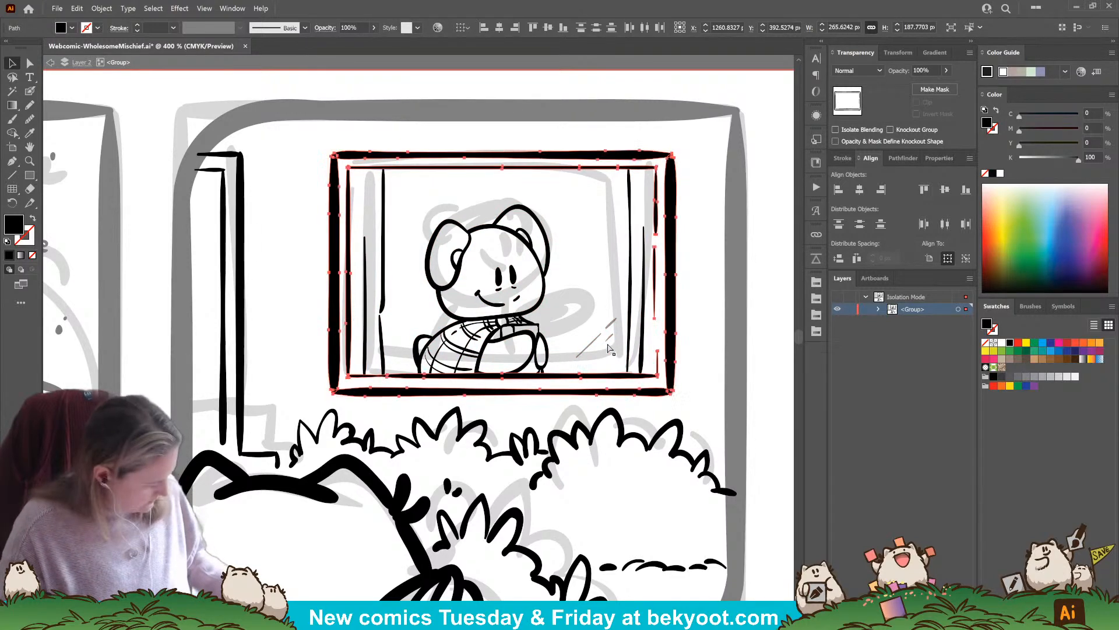
{"action": "key", "text": "ctrl+g"}
{"action": "key", "text": "ctrl"}
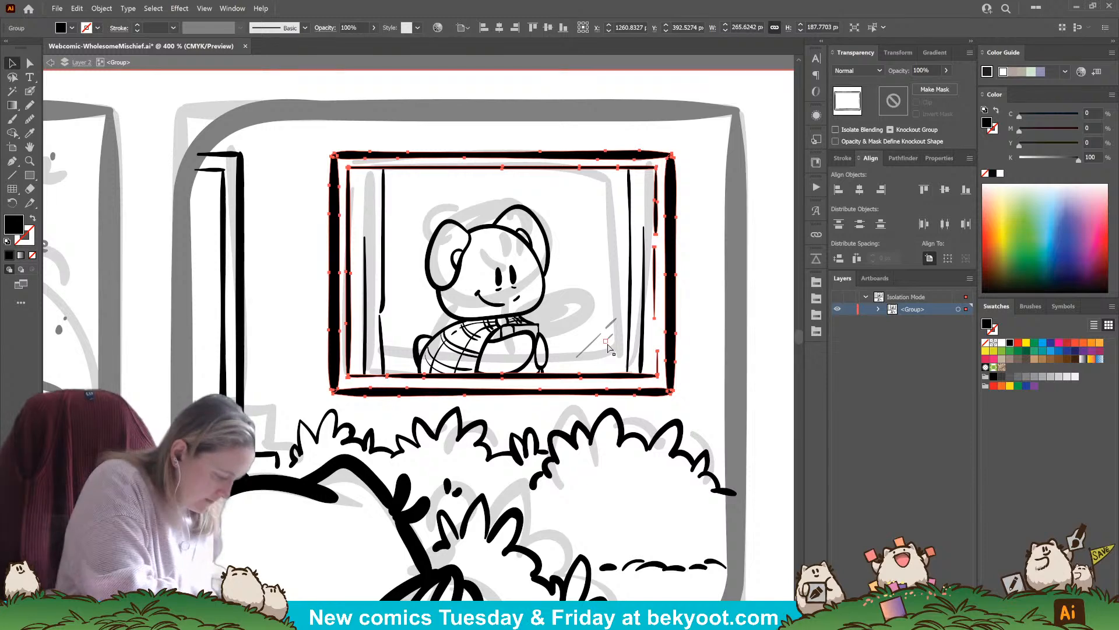
{"action": "left_click", "coordinate": [710, 351]}
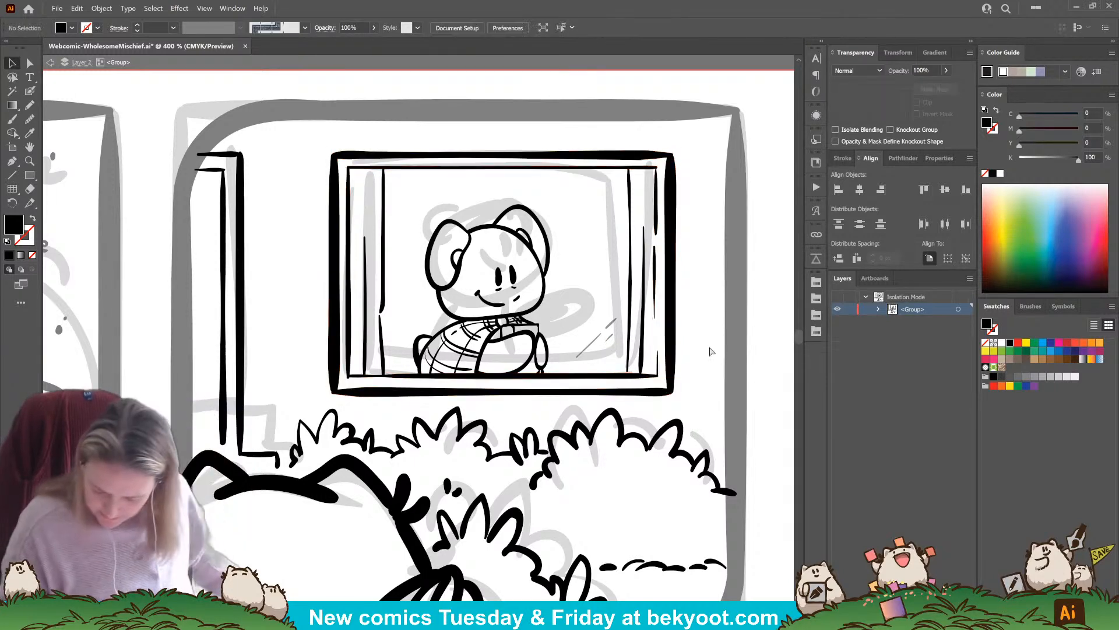
Check the window's glare lines and exit the group's isolation to return to the whole page
{"action": "left_click", "coordinate": [601, 340]}
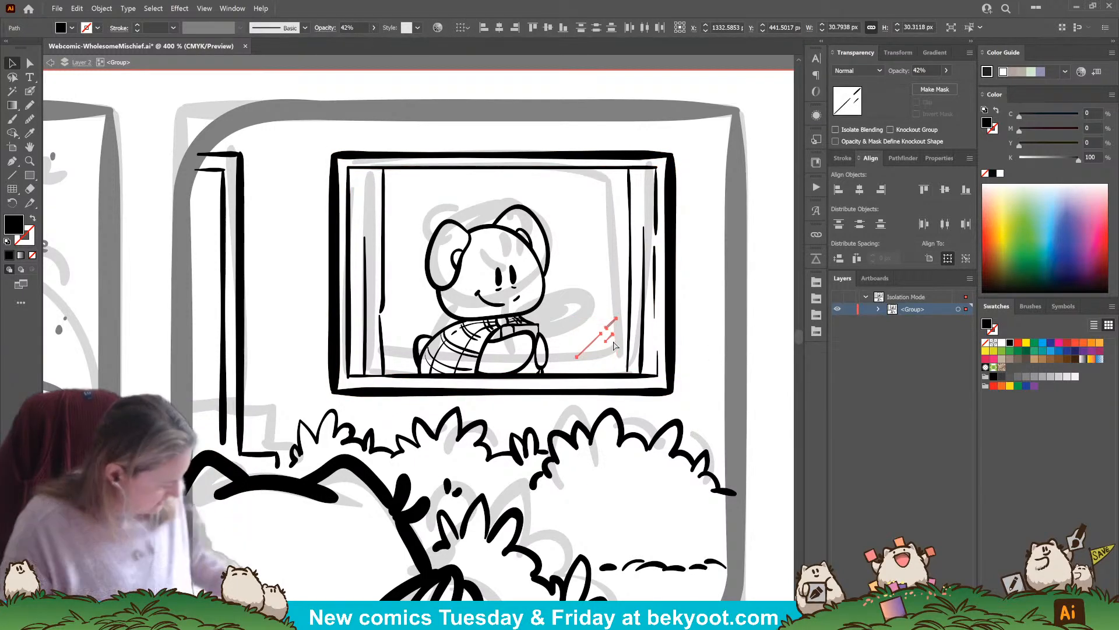
{"action": "left_click", "coordinate": [695, 320]}
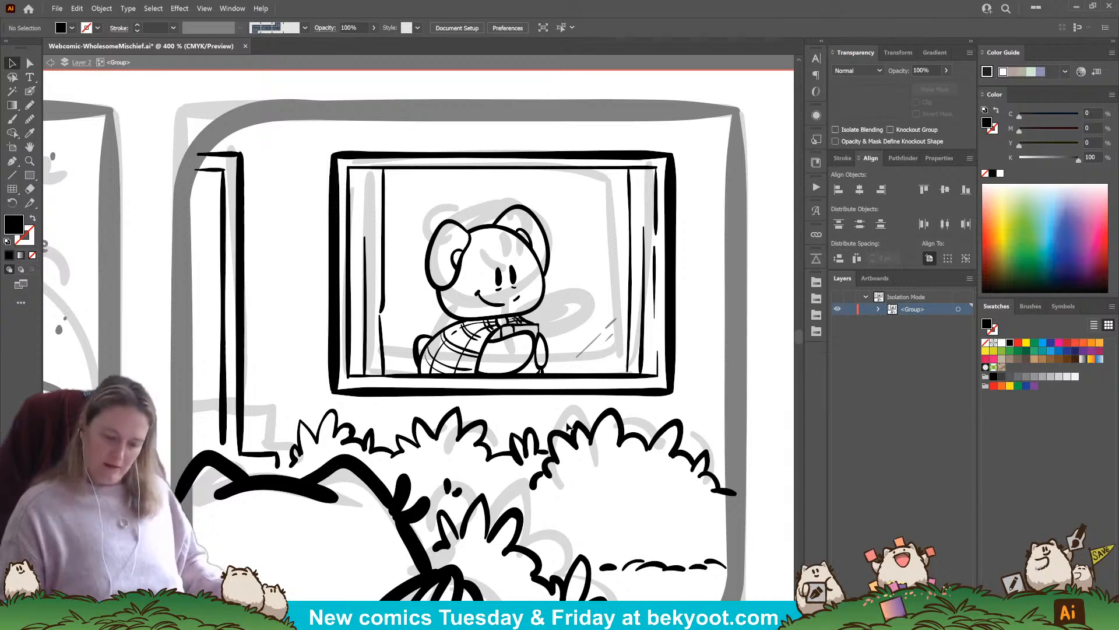
{"action": "scroll", "coordinate": [567, 426], "scroll_direction": "down", "scroll_amount": 3}
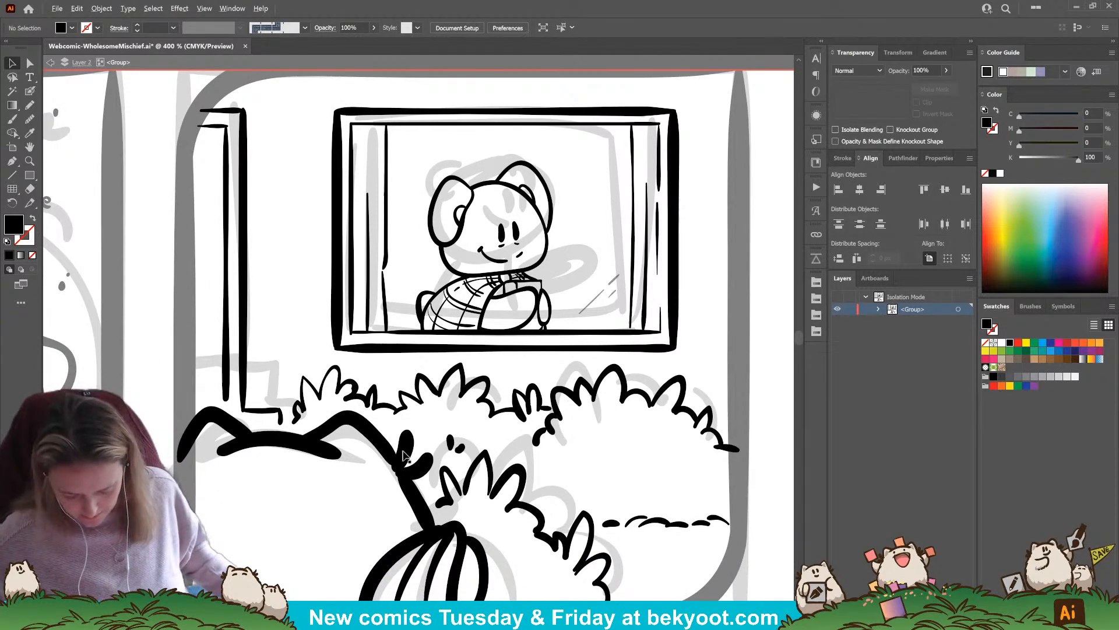
{"action": "scroll", "coordinate": [404, 454], "scroll_direction": "down", "scroll_amount": 2}
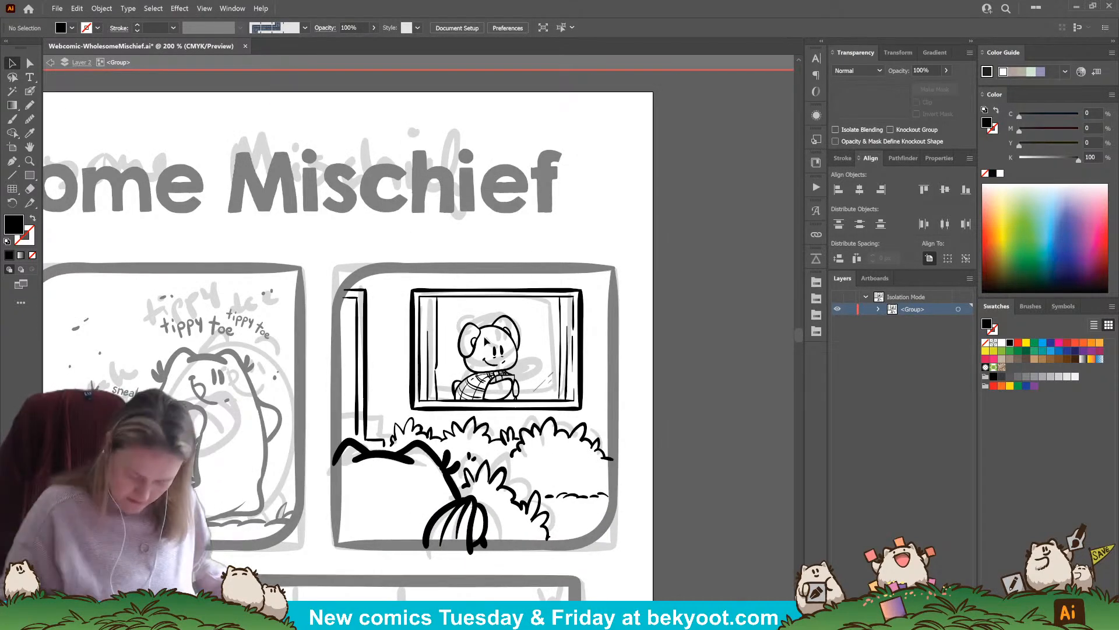
{"action": "double_click", "coordinate": [684, 317]}
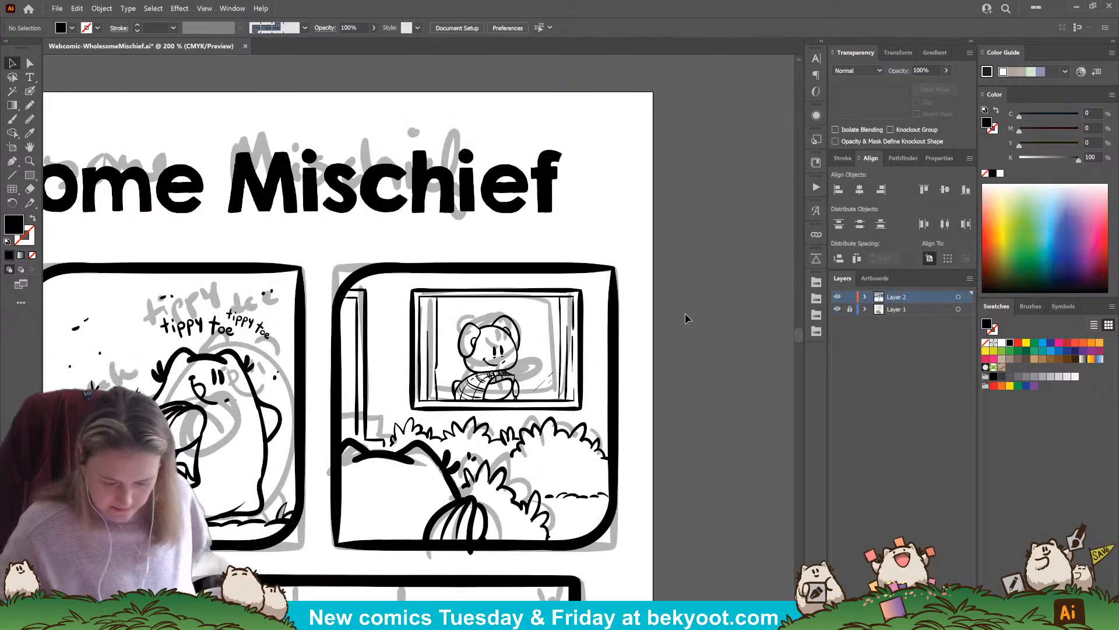
Unlock Layer 1, lock Layer 2, and move the title and top-row panel sketches off the artboard
{"action": "scroll", "coordinate": [551, 371], "scroll_direction": "down", "scroll_amount": 2}
{"action": "left_click_drag", "start_coordinate": [512, 301], "coordinate": [585, 218]}
{"action": "left_click", "coordinate": [850, 310]}
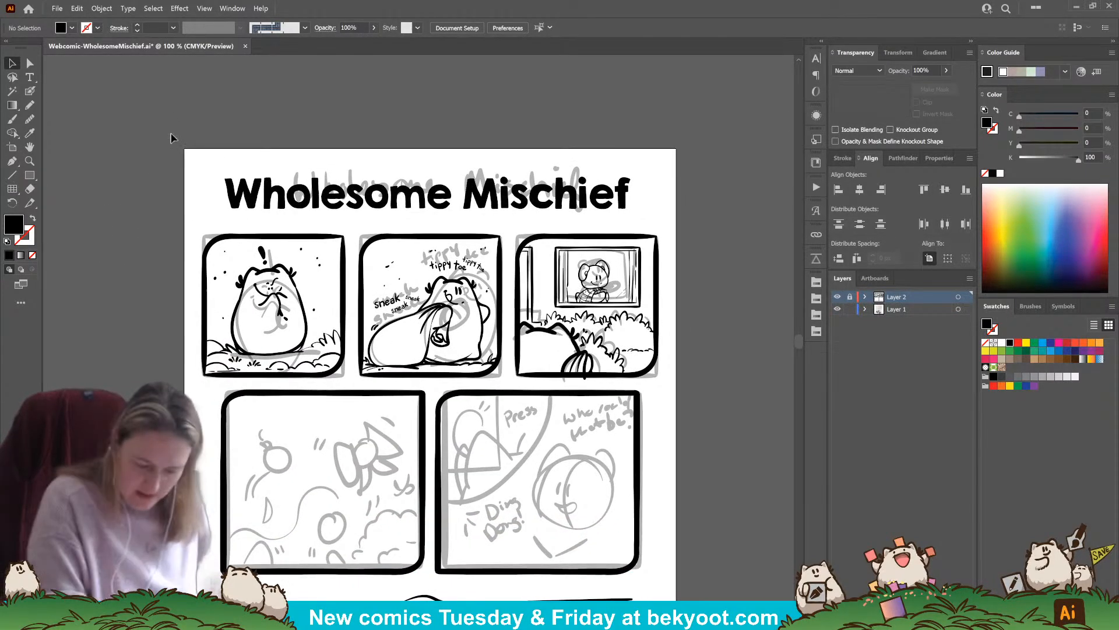
{"action": "left_click_drag", "start_coordinate": [656, 373], "coordinate": [80, 374]}
{"action": "left_click", "coordinate": [138, 350]}
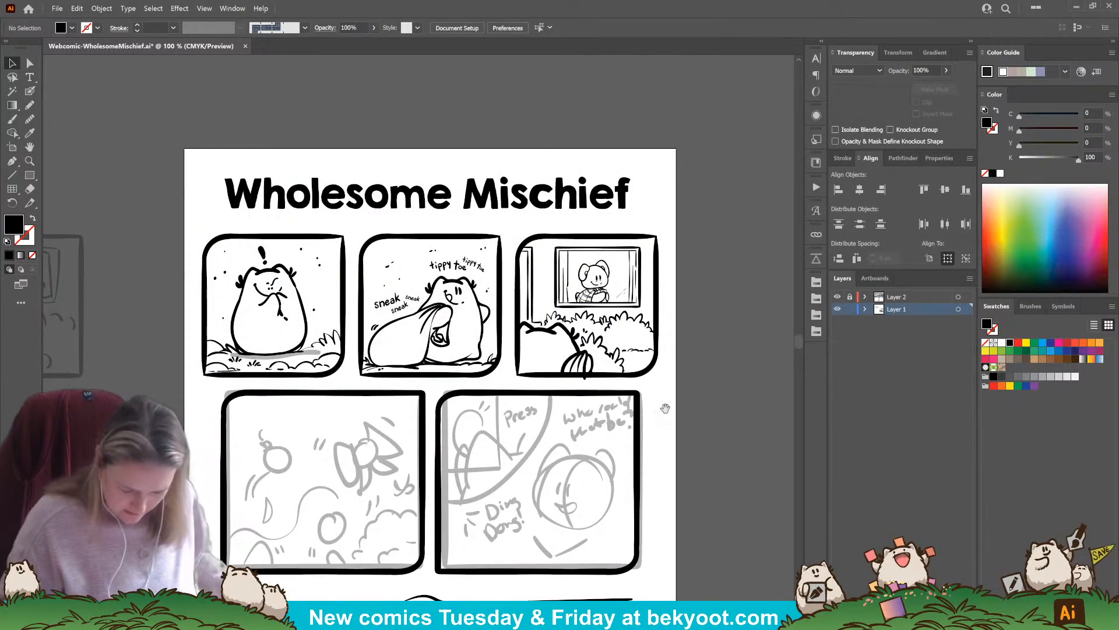
Lock the Layer 1 sketches, unlock Layer 2, and make it the active layer with the Blob Brush at the fourth panel
{"action": "mouse_move", "coordinate": [654, 408]}
{"action": "left_mouse_down"}
{"action": "mouse_move", "coordinate": [674, 314]}
{"action": "mouse_move", "coordinate": [665, 299]}
{"action": "left_mouse_up"}
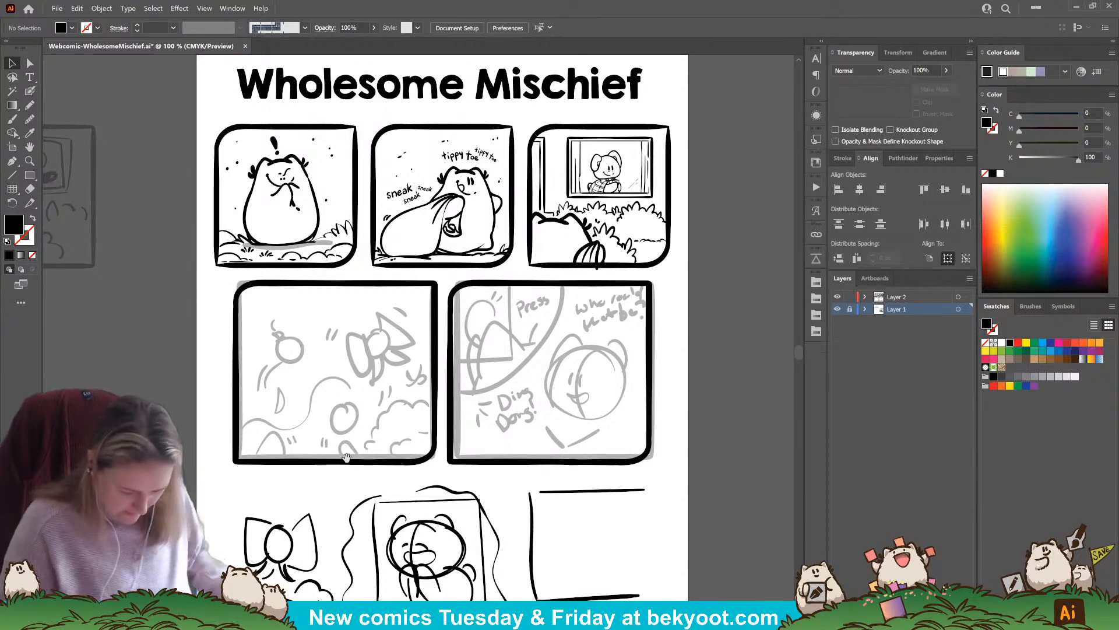
{"action": "left_click_drag", "start_coordinate": [346, 456], "coordinate": [354, 442]}
{"action": "scroll", "coordinate": [349, 373], "scroll_direction": "up", "scroll_amount": 1}
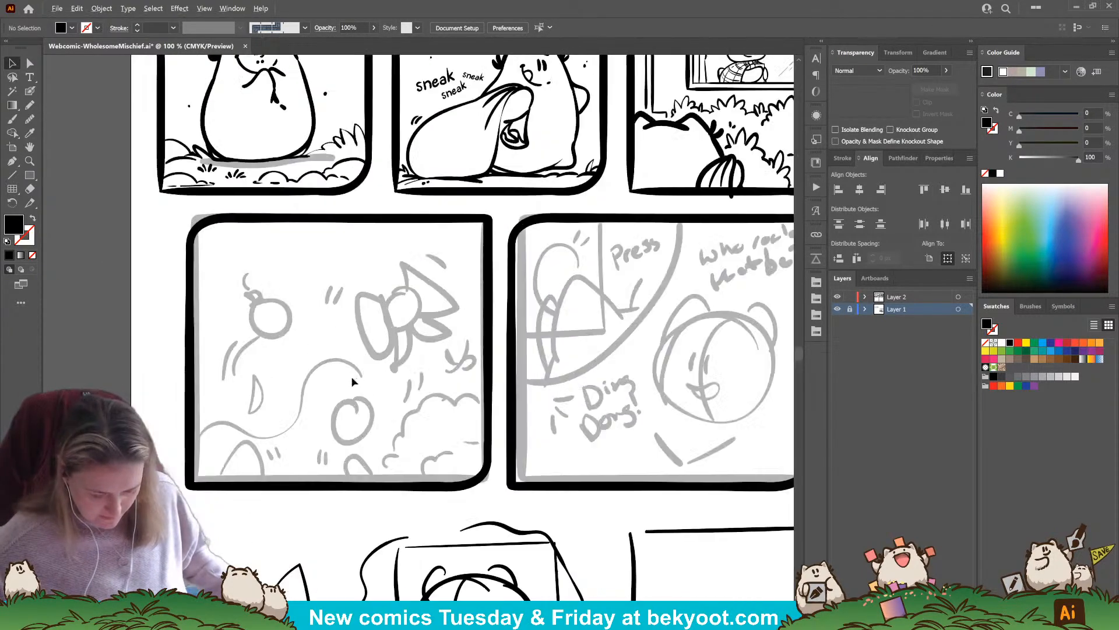
{"action": "left_click_drag", "start_coordinate": [475, 493], "coordinate": [387, 234]}
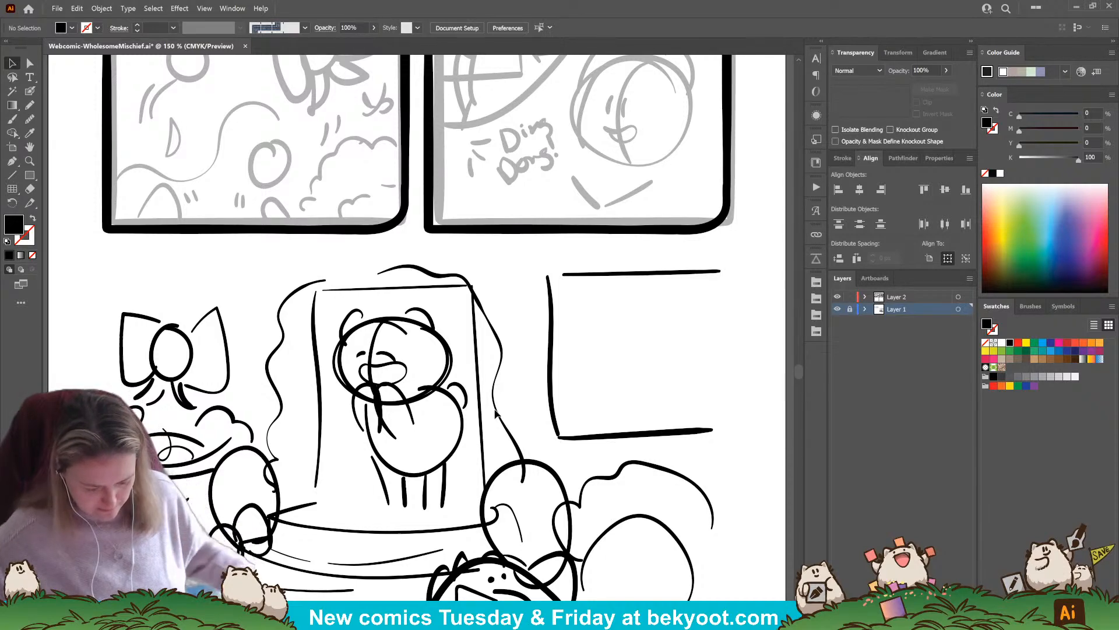
{"action": "scroll", "coordinate": [389, 373], "scroll_direction": "up", "scroll_amount": 5}
{"action": "scroll", "coordinate": [390, 373], "scroll_direction": "left", "scroll_amount": 2}
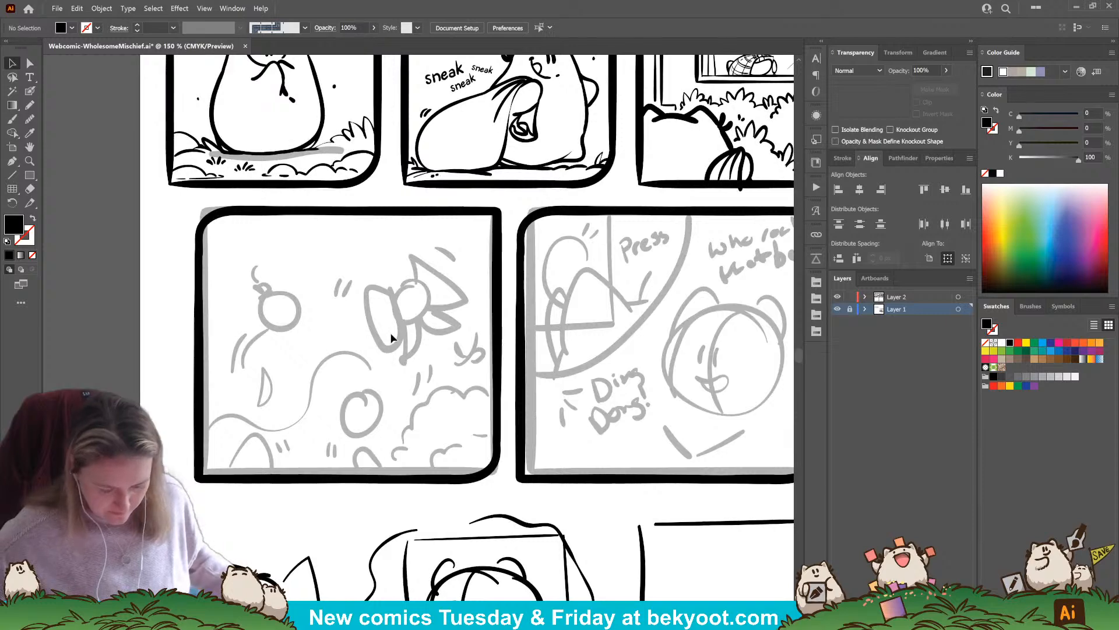
{"action": "key", "text": "shift+b"}
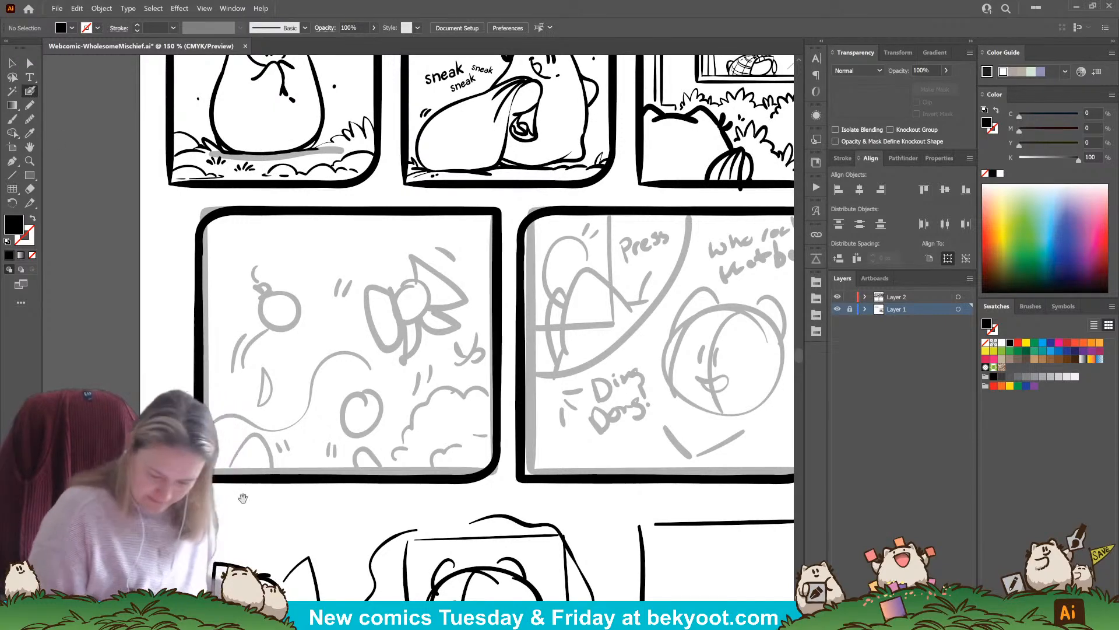
{"action": "scroll", "coordinate": [383, 474], "scroll_direction": "down", "scroll_amount": 1}
{"action": "scroll", "coordinate": [383, 474], "scroll_direction": "left", "scroll_amount": 1}
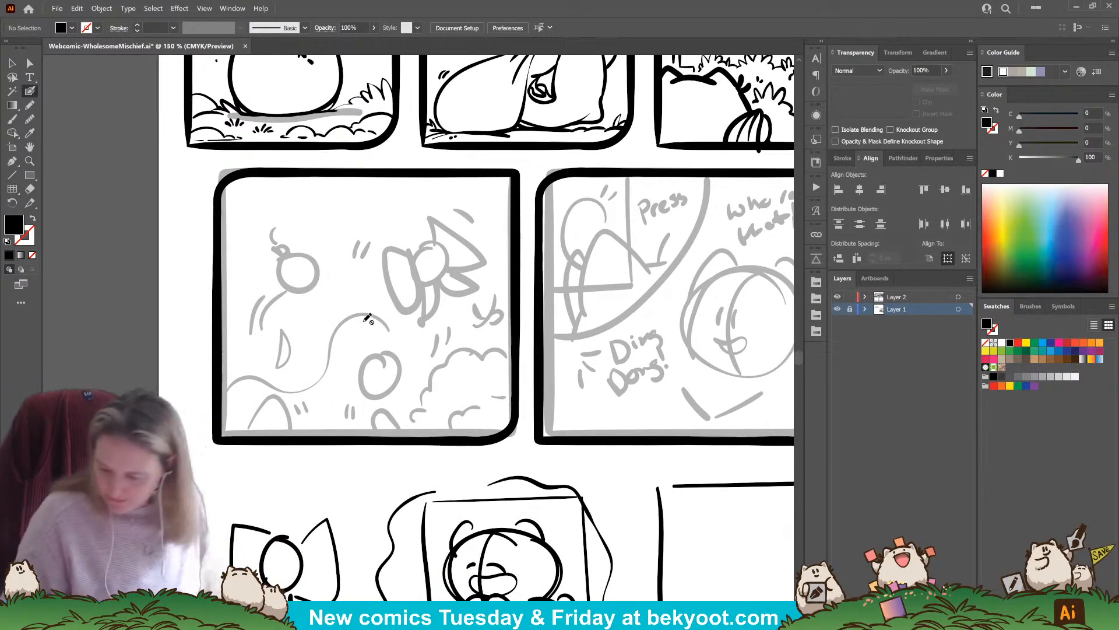
{"action": "left_click", "coordinate": [908, 298]}
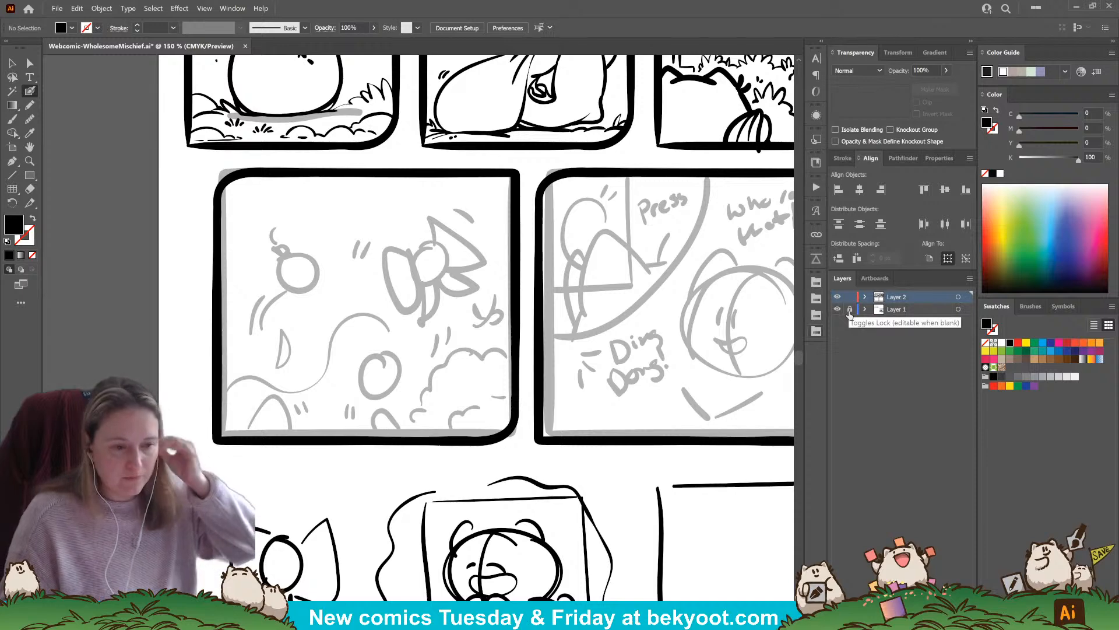
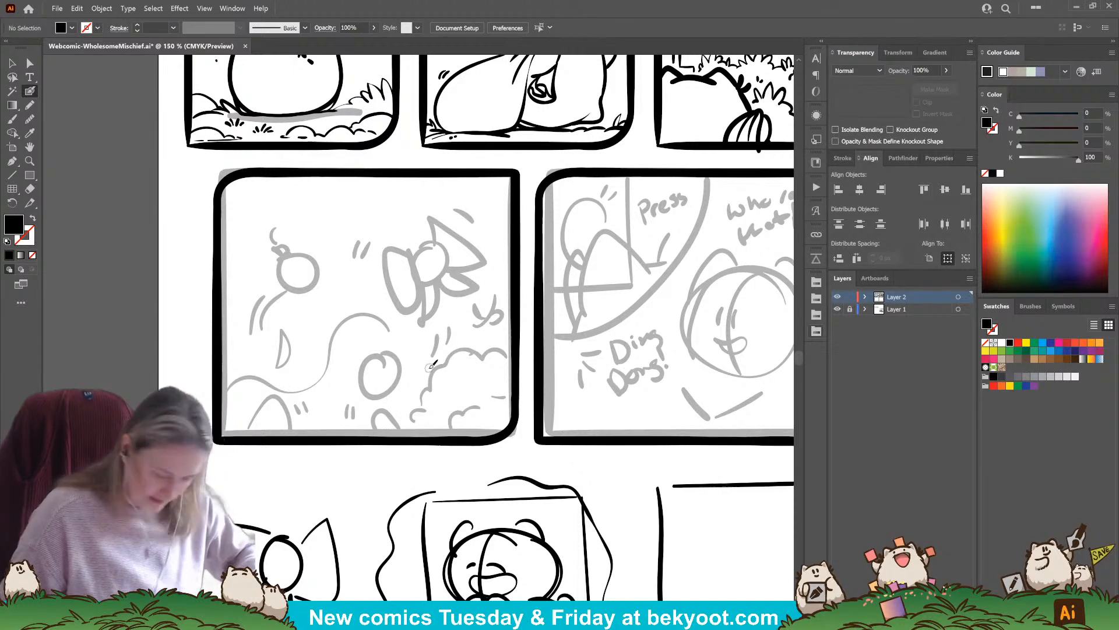
Ink the arched shape and its motion ticks at the fourth panel's lower edge, plus two small curved fragments above it, working inside the group
{"action": "key", "text": "Return"}
{"action": "key", "text": "Return"}
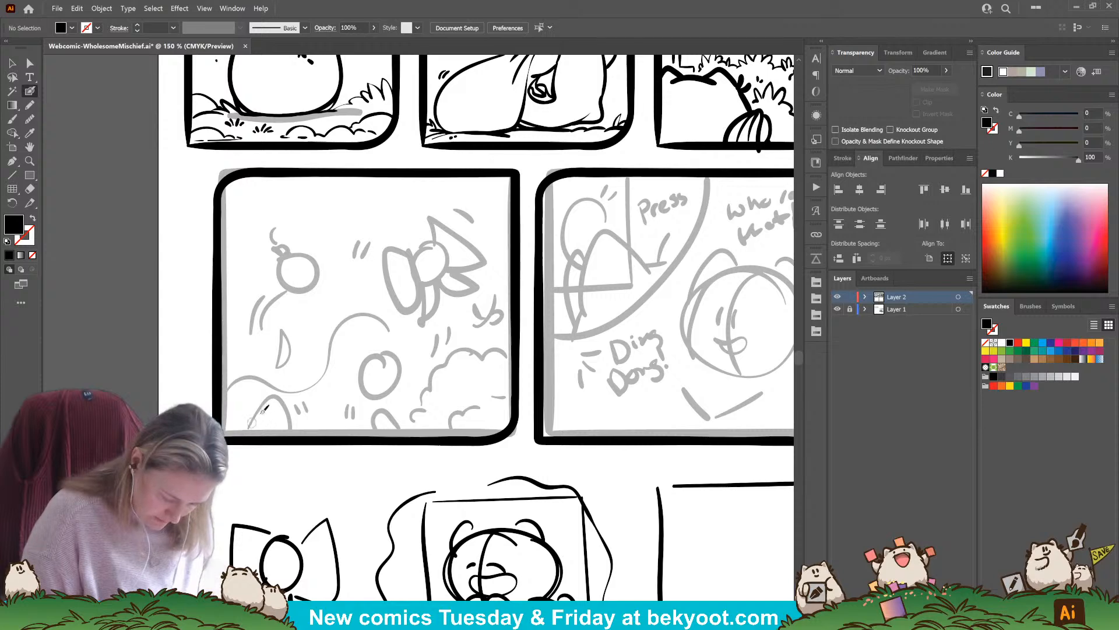
{"action": "left_click_drag", "start_coordinate": [425, 440], "coordinate": [409, 426]}
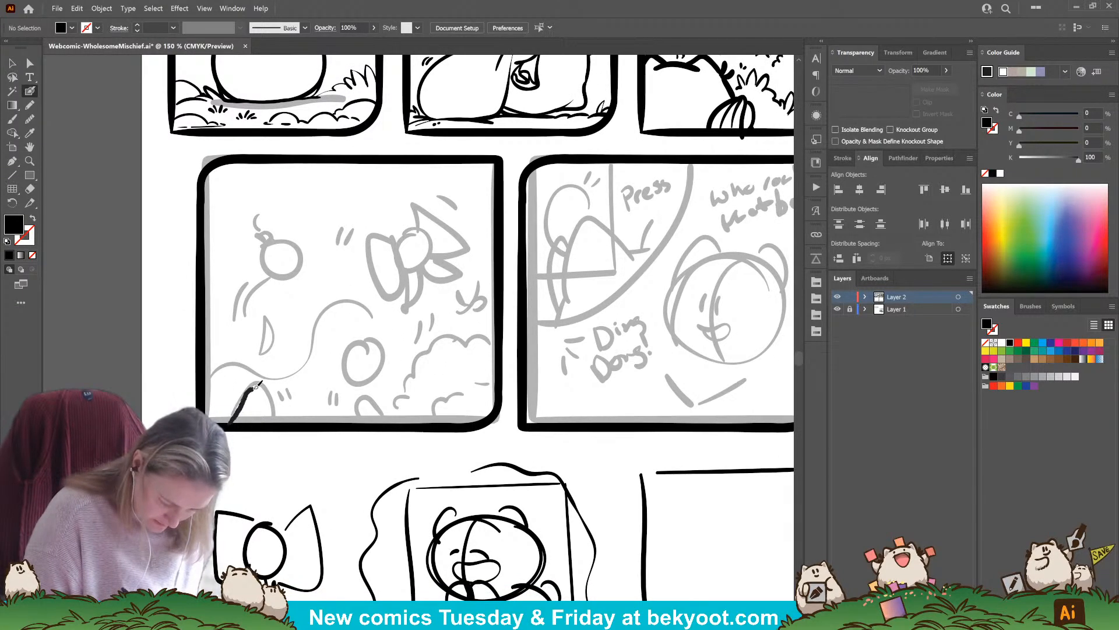
{"action": "left_click_drag", "start_coordinate": [274, 401], "coordinate": [282, 425]}
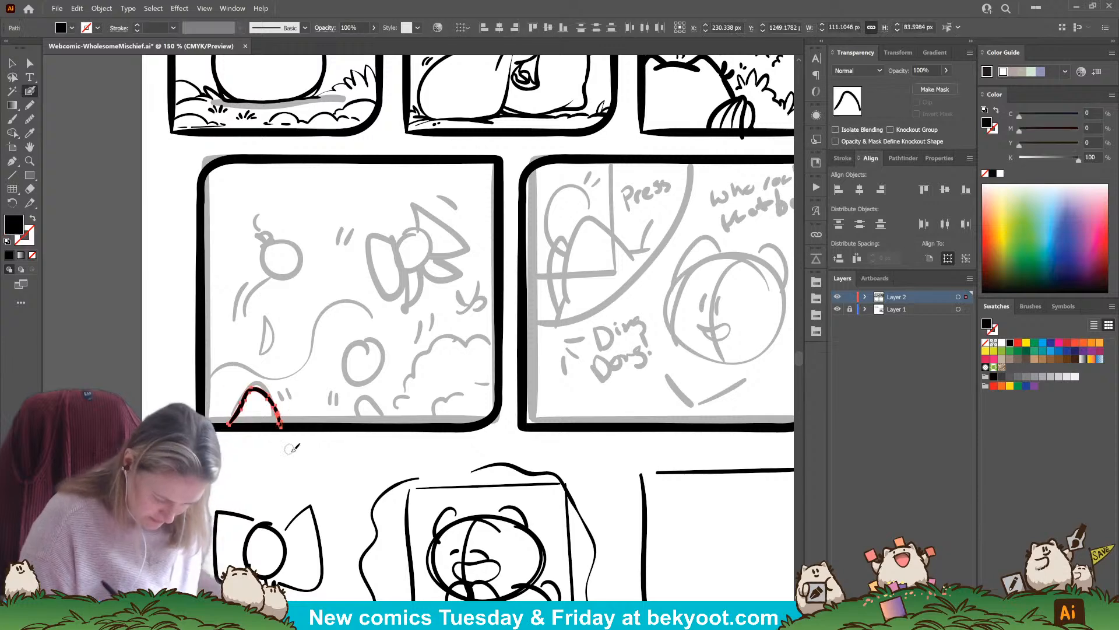
{"action": "double_click", "coordinate": [270, 398], "text": "ctrl"}
{"action": "left_click_drag", "start_coordinate": [280, 396], "coordinate": [286, 402]}
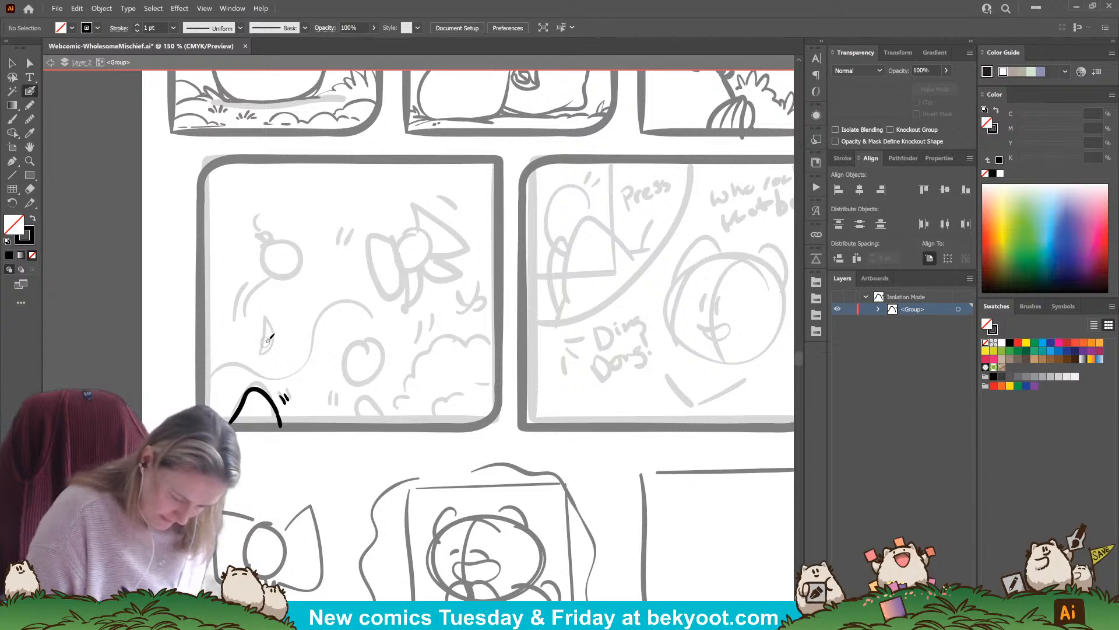
{"action": "mouse_move", "coordinate": [262, 344]}
{"action": "left_mouse_down"}
{"action": "mouse_move", "coordinate": [263, 314]}
{"action": "mouse_move", "coordinate": [267, 334]}
{"action": "mouse_move", "coordinate": [295, 331]}
{"action": "left_mouse_up"}
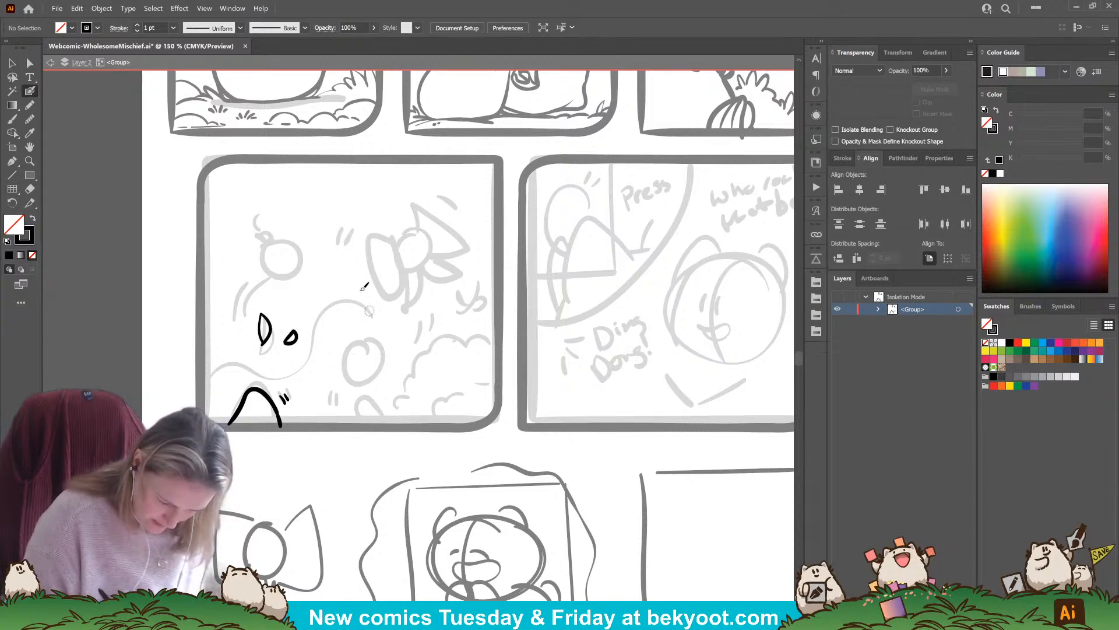
Ink the falling round ornament with its cap, wavy decoration and two motion lines, redrawing strokes that come out wrong
{"action": "mouse_move", "coordinate": [264, 245]}
{"action": "left_mouse_down"}
{"action": "mouse_move", "coordinate": [275, 280]}
{"action": "mouse_move", "coordinate": [289, 278]}
{"action": "mouse_move", "coordinate": [302, 268]}
{"action": "mouse_move", "coordinate": [262, 261]}
{"action": "mouse_move", "coordinate": [281, 277]}
{"action": "mouse_move", "coordinate": [291, 240]}
{"action": "left_mouse_up"}
{"action": "key", "text": "ctrl+z"}
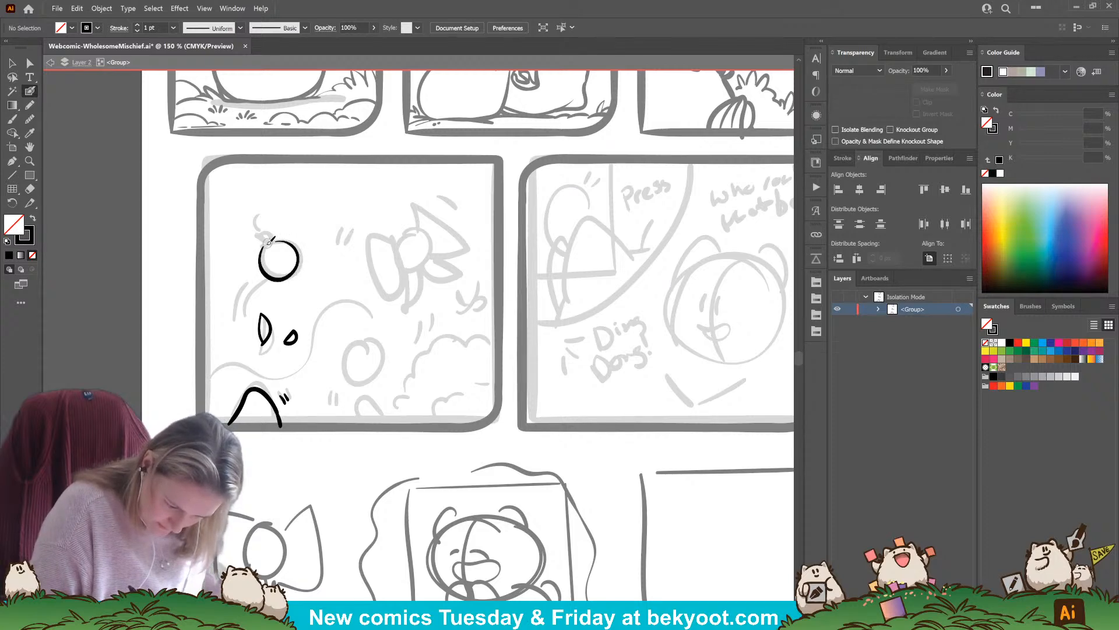
{"action": "key", "text": "ctrl+z"}
{"action": "mouse_move", "coordinate": [264, 247]}
{"action": "left_mouse_down"}
{"action": "mouse_move", "coordinate": [270, 276]}
{"action": "mouse_move", "coordinate": [295, 274]}
{"action": "mouse_move", "coordinate": [306, 256]}
{"action": "mouse_move", "coordinate": [288, 238]}
{"action": "mouse_move", "coordinate": [270, 240]}
{"action": "mouse_move", "coordinate": [268, 271]}
{"action": "mouse_move", "coordinate": [279, 281]}
{"action": "mouse_move", "coordinate": [301, 270]}
{"action": "mouse_move", "coordinate": [304, 250]}
{"action": "mouse_move", "coordinate": [272, 230]}
{"action": "left_mouse_up"}
{"action": "key", "text": "ctrl+z"}
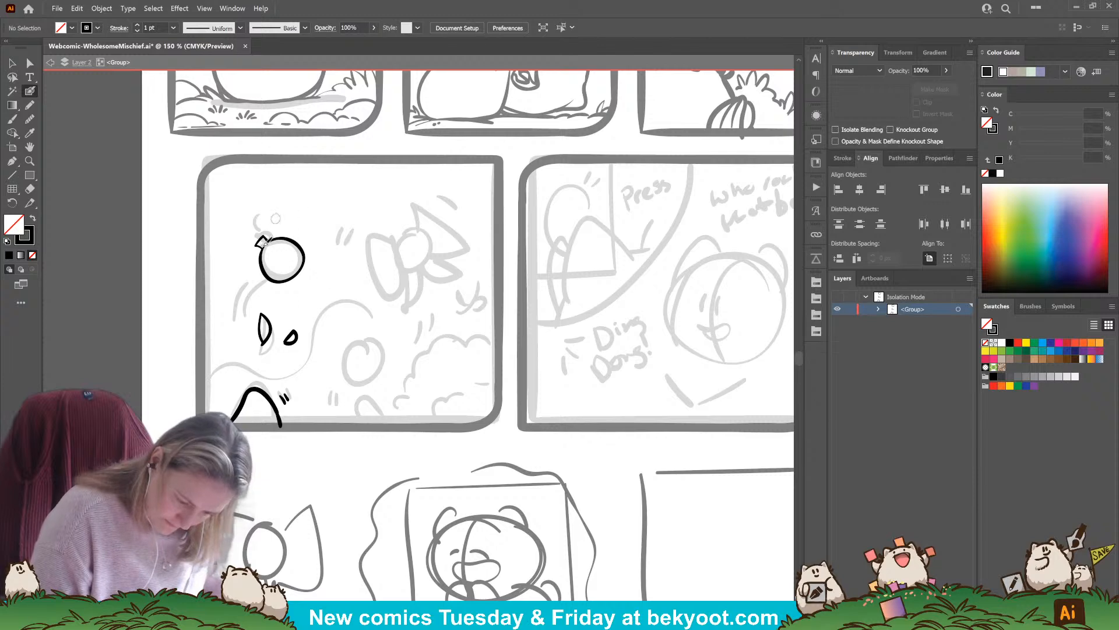
{"action": "mouse_move", "coordinate": [260, 240]}
{"action": "left_mouse_down"}
{"action": "mouse_move", "coordinate": [294, 330]}
{"action": "mouse_move", "coordinate": [272, 270]}
{"action": "mouse_move", "coordinate": [281, 248]}
{"action": "mouse_move", "coordinate": [300, 230]}
{"action": "left_mouse_up"}
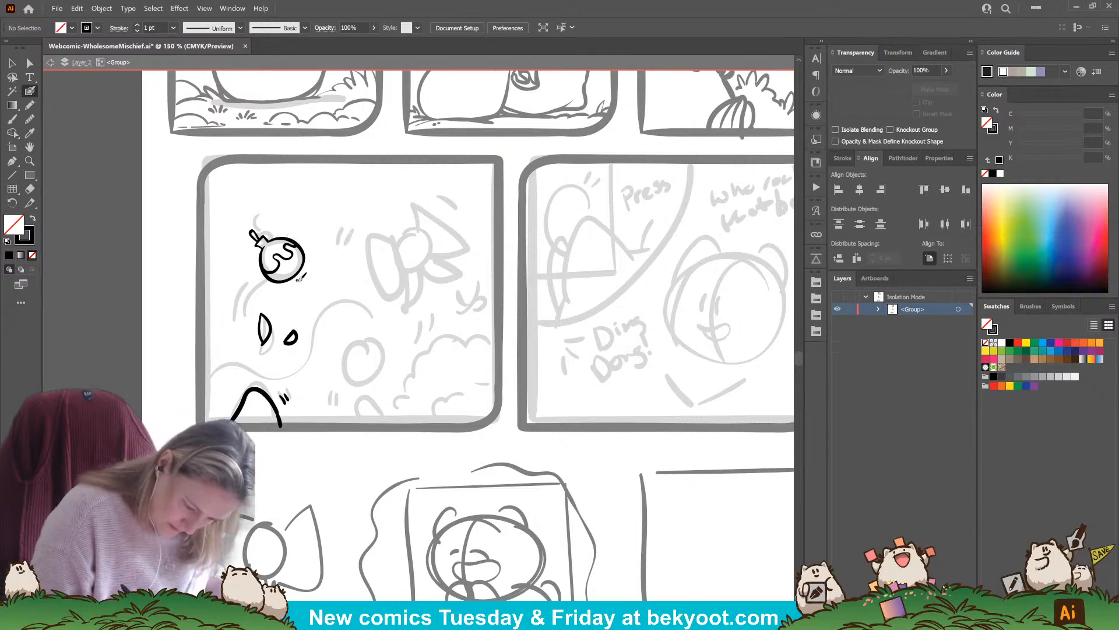
{"action": "mouse_move", "coordinate": [298, 279]}
{"action": "left_mouse_down"}
{"action": "mouse_move", "coordinate": [304, 305]}
{"action": "mouse_move", "coordinate": [309, 291]}
{"action": "left_mouse_up"}
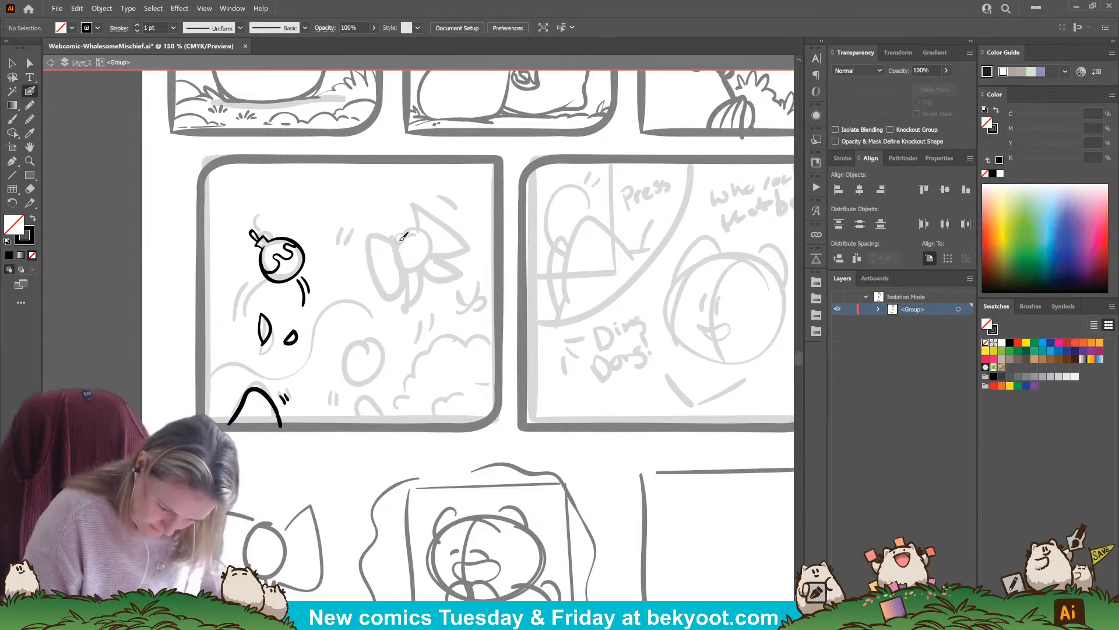
Ink the bow's rounded central knot in the fourth panel, undoing and redrawing the outline until it closes neatly
{"action": "mouse_move", "coordinate": [397, 241]}
{"action": "left_mouse_down"}
{"action": "mouse_move", "coordinate": [425, 230]}
{"action": "mouse_move", "coordinate": [429, 243]}
{"action": "left_mouse_up"}
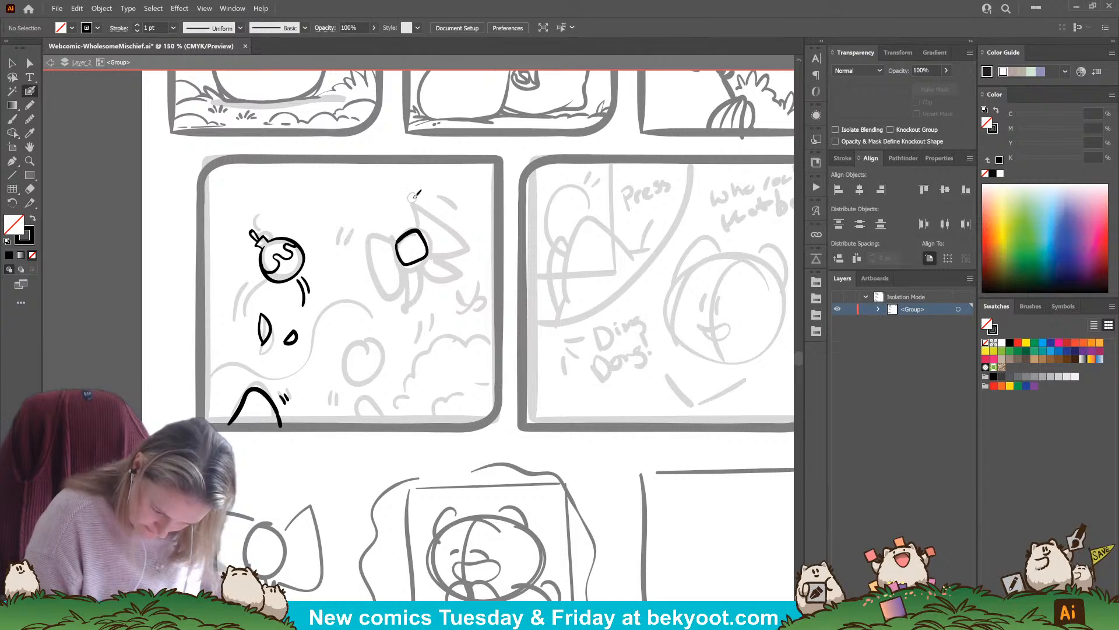
{"action": "key", "text": "ctrl+z"}
{"action": "mouse_move", "coordinate": [396, 244]}
{"action": "left_mouse_down"}
{"action": "mouse_move", "coordinate": [419, 231]}
{"action": "mouse_move", "coordinate": [401, 253]}
{"action": "mouse_move", "coordinate": [425, 263]}
{"action": "mouse_move", "coordinate": [398, 242]}
{"action": "mouse_move", "coordinate": [418, 266]}
{"action": "mouse_move", "coordinate": [420, 235]}
{"action": "mouse_move", "coordinate": [430, 254]}
{"action": "mouse_move", "coordinate": [411, 256]}
{"action": "mouse_move", "coordinate": [415, 266]}
{"action": "mouse_move", "coordinate": [433, 256]}
{"action": "mouse_move", "coordinate": [400, 233]}
{"action": "left_mouse_up"}
{"action": "key", "text": "ctrl+z"}
{"action": "key", "text": "ctrl+z"}
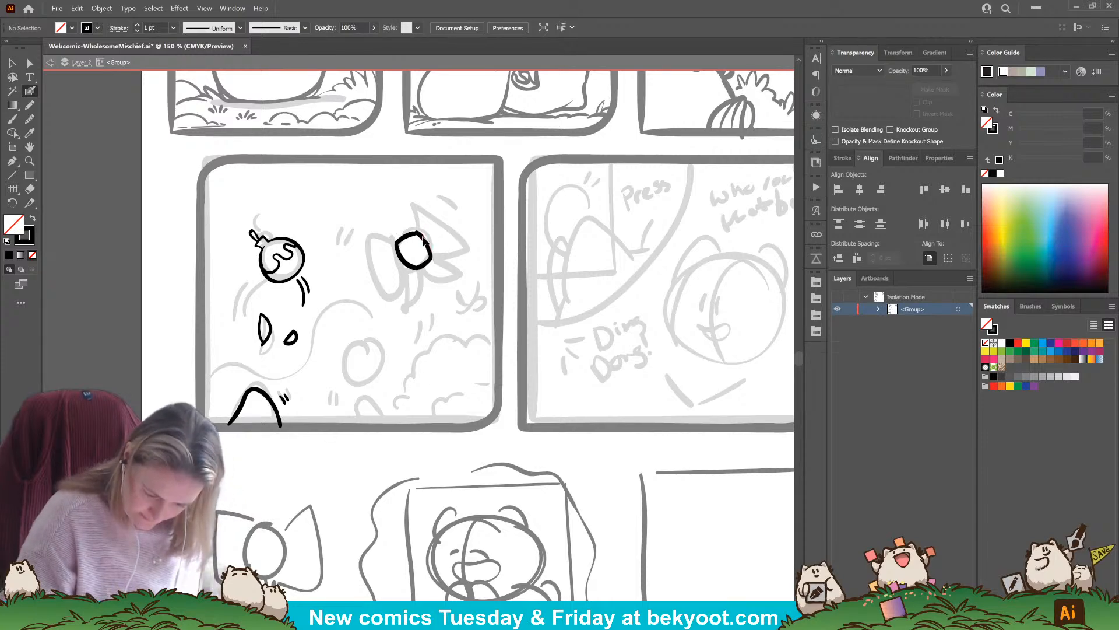
{"action": "left_click", "coordinate": [425, 240], "text": "ctrl"}
{"action": "left_click", "coordinate": [403, 239], "text": "ctrl"}
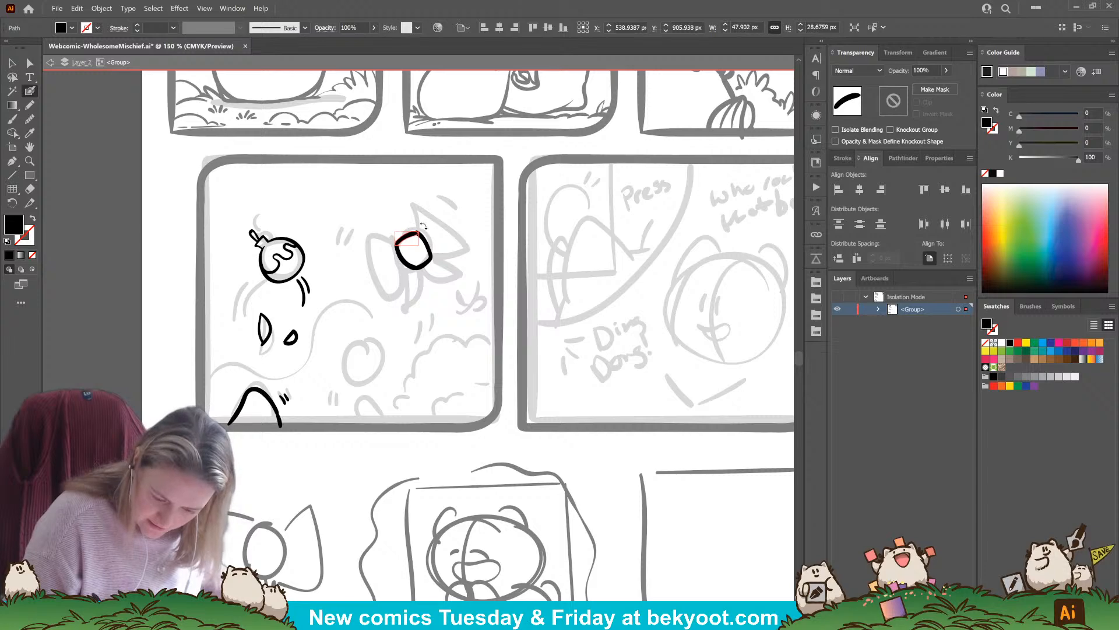
Try inking the bow's right loop freehand from the knot, undoing and redrawing the strokes
{"action": "mouse_move", "coordinate": [424, 226]}
{"action": "left_mouse_down"}
{"action": "mouse_move", "coordinate": [419, 190]}
{"action": "mouse_move", "coordinate": [446, 195]}
{"action": "mouse_move", "coordinate": [470, 242]}
{"action": "mouse_move", "coordinate": [457, 257]}
{"action": "mouse_move", "coordinate": [427, 246]}
{"action": "mouse_move", "coordinate": [474, 249]}
{"action": "mouse_move", "coordinate": [463, 220]}
{"action": "mouse_move", "coordinate": [415, 191]}
{"action": "mouse_move", "coordinate": [415, 225]}
{"action": "mouse_move", "coordinate": [428, 182]}
{"action": "mouse_move", "coordinate": [454, 204]}
{"action": "mouse_move", "coordinate": [470, 254]}
{"action": "left_mouse_up"}
{"action": "left_click", "coordinate": [403, 222], "text": "ctrl"}
{"action": "key", "text": "ctrl+z"}
{"action": "key", "text": "ctrl+z"}
{"action": "key", "text": "ctrl+z"}
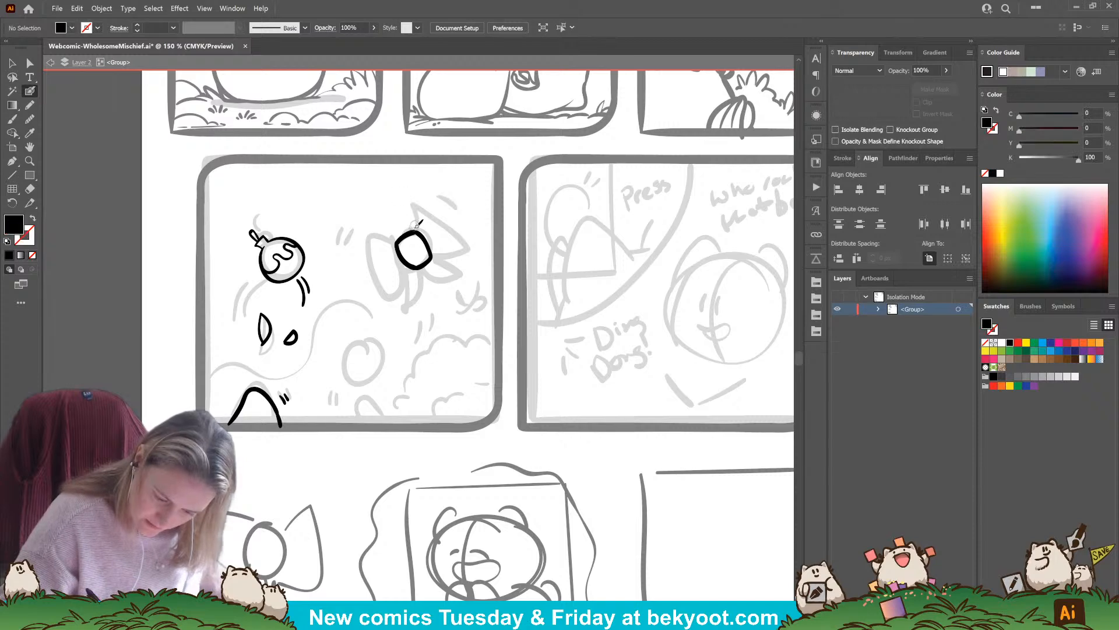
{"action": "mouse_move", "coordinate": [415, 231]}
{"action": "left_mouse_down"}
{"action": "mouse_move", "coordinate": [440, 182]}
{"action": "mouse_move", "coordinate": [478, 221]}
{"action": "mouse_move", "coordinate": [482, 256]}
{"action": "mouse_move", "coordinate": [433, 256]}
{"action": "mouse_move", "coordinate": [419, 218]}
{"action": "mouse_move", "coordinate": [439, 184]}
{"action": "mouse_move", "coordinate": [470, 233]}
{"action": "mouse_move", "coordinate": [429, 184]}
{"action": "mouse_move", "coordinate": [478, 212]}
{"action": "mouse_move", "coordinate": [489, 252]}
{"action": "mouse_move", "coordinate": [446, 259]}
{"action": "mouse_move", "coordinate": [418, 228]}
{"action": "mouse_move", "coordinate": [423, 193]}
{"action": "mouse_move", "coordinate": [453, 218]}
{"action": "mouse_move", "coordinate": [467, 255]}
{"action": "mouse_move", "coordinate": [454, 268]}
{"action": "mouse_move", "coordinate": [430, 263]}
{"action": "left_mouse_up"}
{"action": "key", "text": "ctrl+z"}
{"action": "key", "text": "ctrl+z"}
{"action": "key", "text": "ctrl+z"}
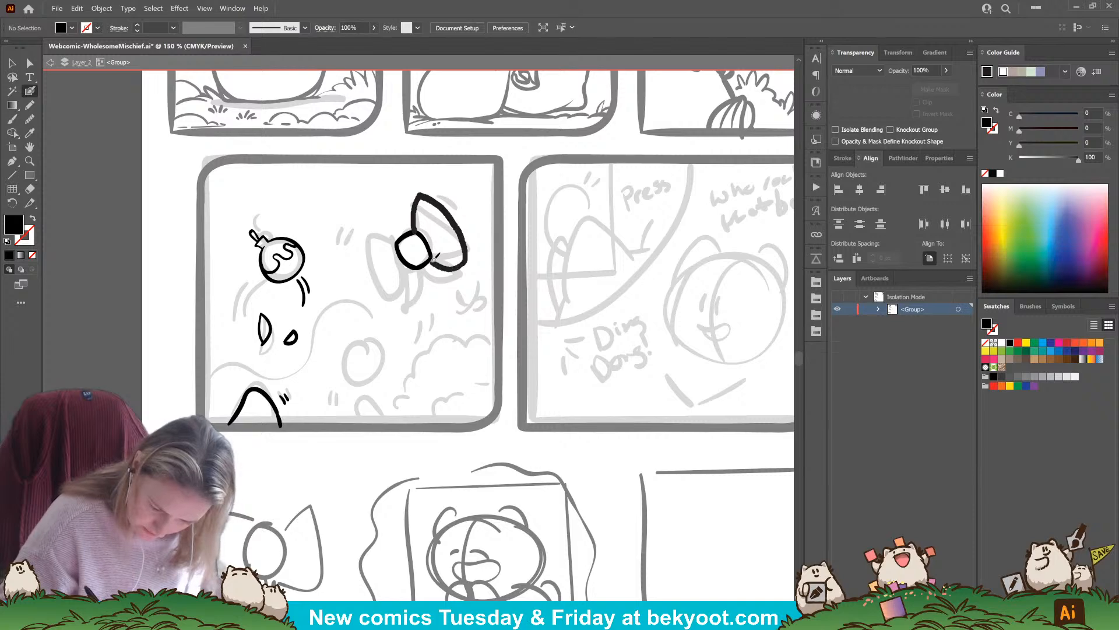
{"action": "key", "text": "shift+x"}
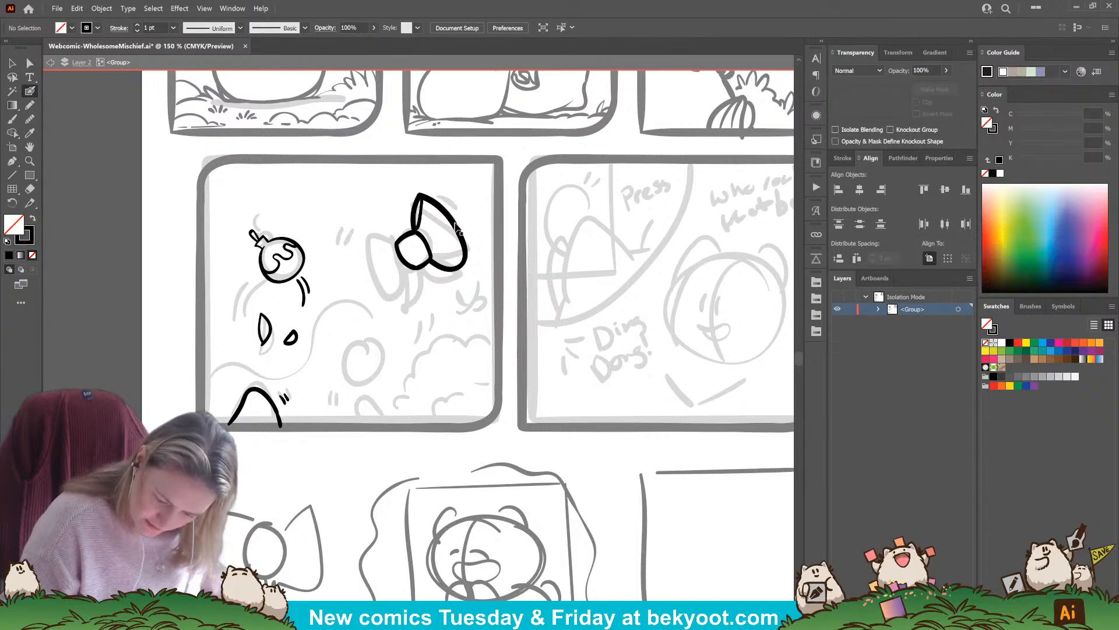
Ink the bow's left loop outward from the knot, undoing the unsatisfactory strokes
{"action": "mouse_move", "coordinate": [398, 241]}
{"action": "left_mouse_down"}
{"action": "mouse_move", "coordinate": [375, 238]}
{"action": "mouse_move", "coordinate": [364, 264]}
{"action": "mouse_move", "coordinate": [396, 301]}
{"action": "mouse_move", "coordinate": [411, 273]}
{"action": "mouse_move", "coordinate": [373, 238]}
{"action": "mouse_move", "coordinate": [360, 272]}
{"action": "mouse_move", "coordinate": [401, 297]}
{"action": "mouse_move", "coordinate": [416, 266]}
{"action": "mouse_move", "coordinate": [374, 238]}
{"action": "mouse_move", "coordinate": [359, 251]}
{"action": "mouse_move", "coordinate": [382, 290]}
{"action": "mouse_move", "coordinate": [403, 298]}
{"action": "mouse_move", "coordinate": [419, 267]}
{"action": "mouse_move", "coordinate": [385, 300]}
{"action": "mouse_move", "coordinate": [362, 274]}
{"action": "mouse_move", "coordinate": [366, 239]}
{"action": "mouse_move", "coordinate": [412, 241]}
{"action": "left_mouse_up"}
{"action": "key", "text": "ctrl+z"}
{"action": "key", "text": "ctrl+z"}
{"action": "key", "text": "ctrl+z"}
Replace the bow's right loop with a horizontally flipped copy of the left loop, rotated and fitted against the knot
{"action": "left_click", "coordinate": [464, 266], "text": "ctrl"}
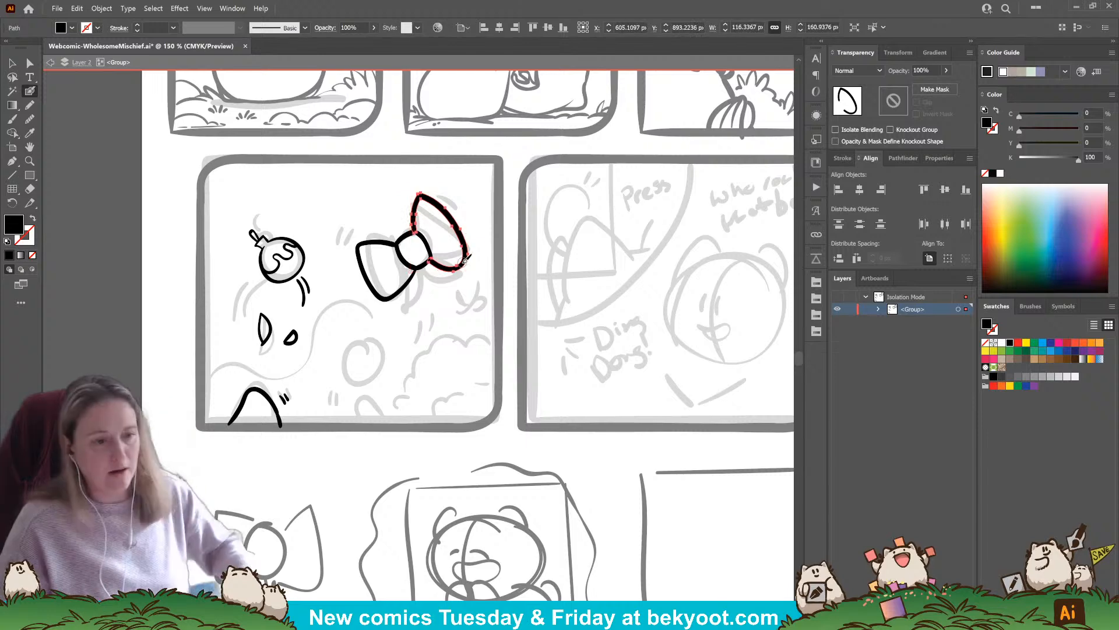
{"action": "key", "text": "Delete"}
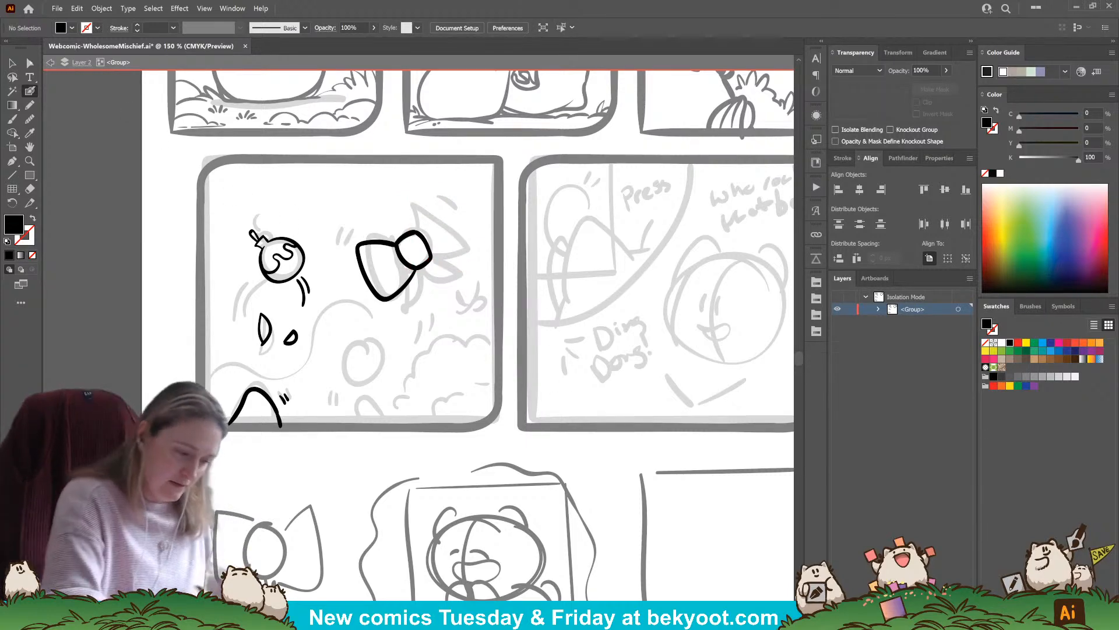
{"action": "left_click", "coordinate": [14, 62]}
{"action": "left_click_drag", "start_coordinate": [400, 288], "coordinate": [485, 236], "text": "alt"}
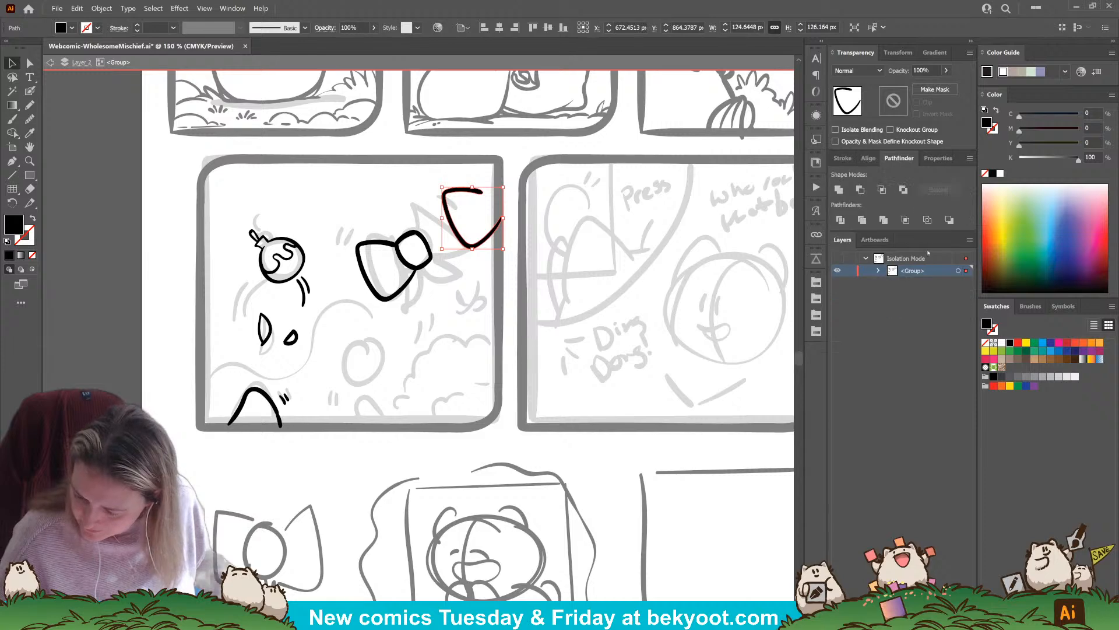
{"action": "left_click", "coordinate": [938, 158]}
{"action": "left_click", "coordinate": [920, 243]}
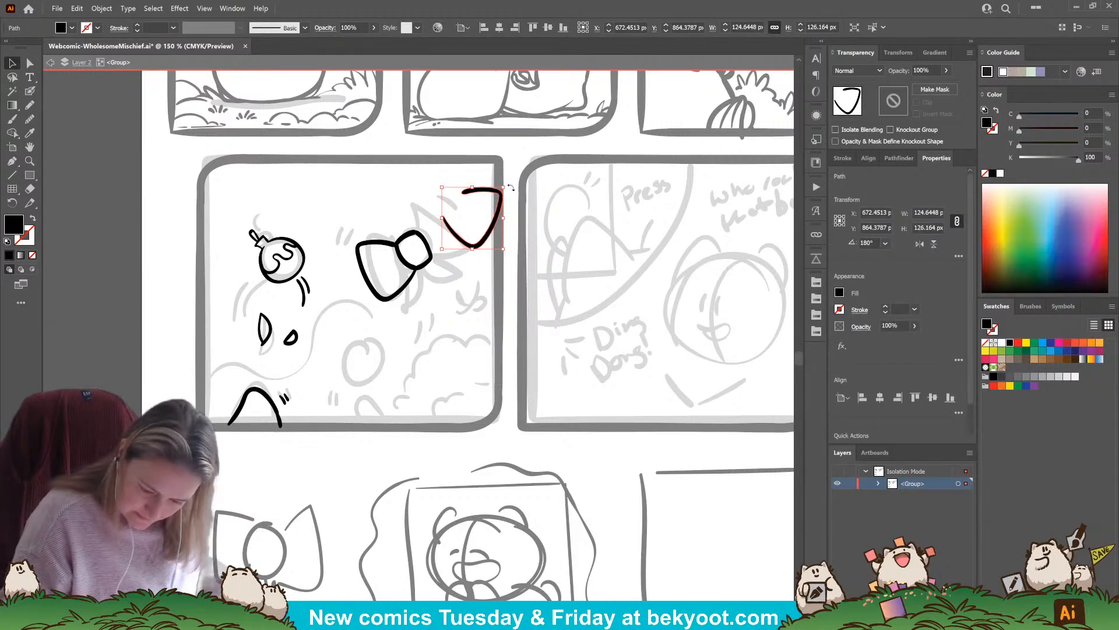
{"action": "left_click_drag", "start_coordinate": [511, 188], "coordinate": [472, 236]}
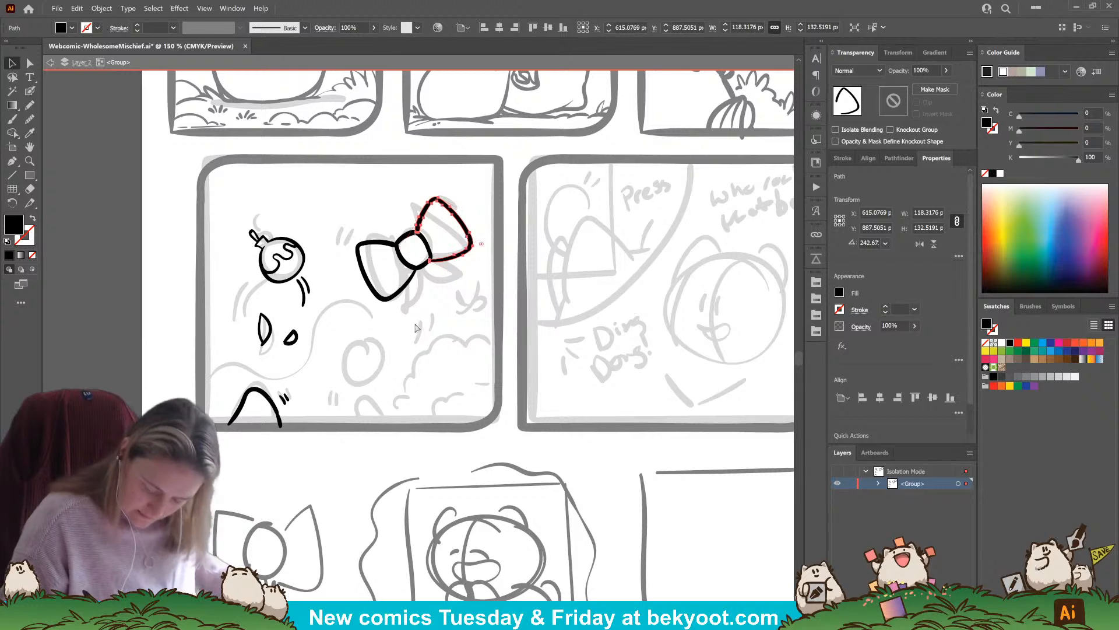
{"action": "left_click", "coordinate": [472, 215]}
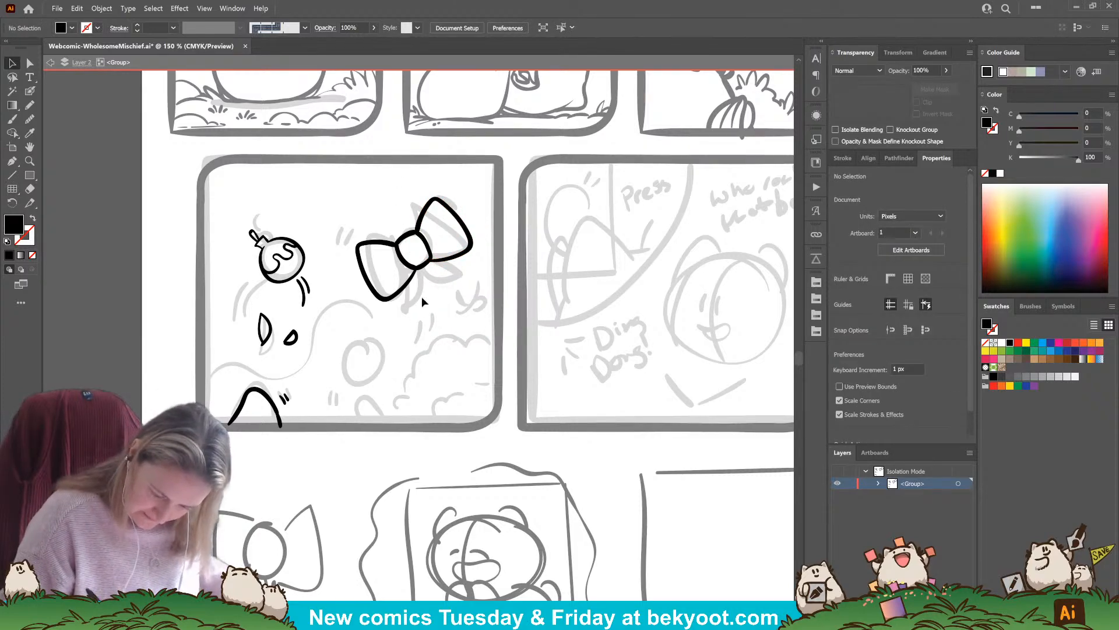
Ink the bow's two ribbon tails below the knot with the Blob Brush and add short crease lines on both sides of the knot
{"action": "left_click", "coordinate": [30, 90]}
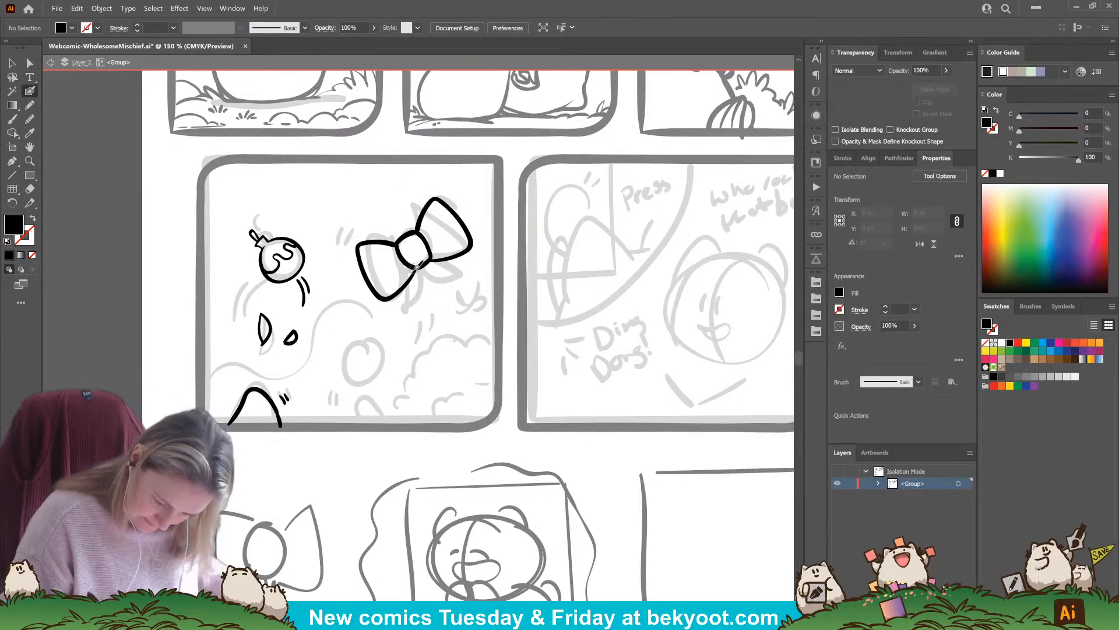
{"action": "mouse_move", "coordinate": [417, 267]}
{"action": "left_mouse_down"}
{"action": "mouse_move", "coordinate": [421, 312]}
{"action": "mouse_move", "coordinate": [402, 315]}
{"action": "left_mouse_up"}
{"action": "key", "text": "shift+x"}
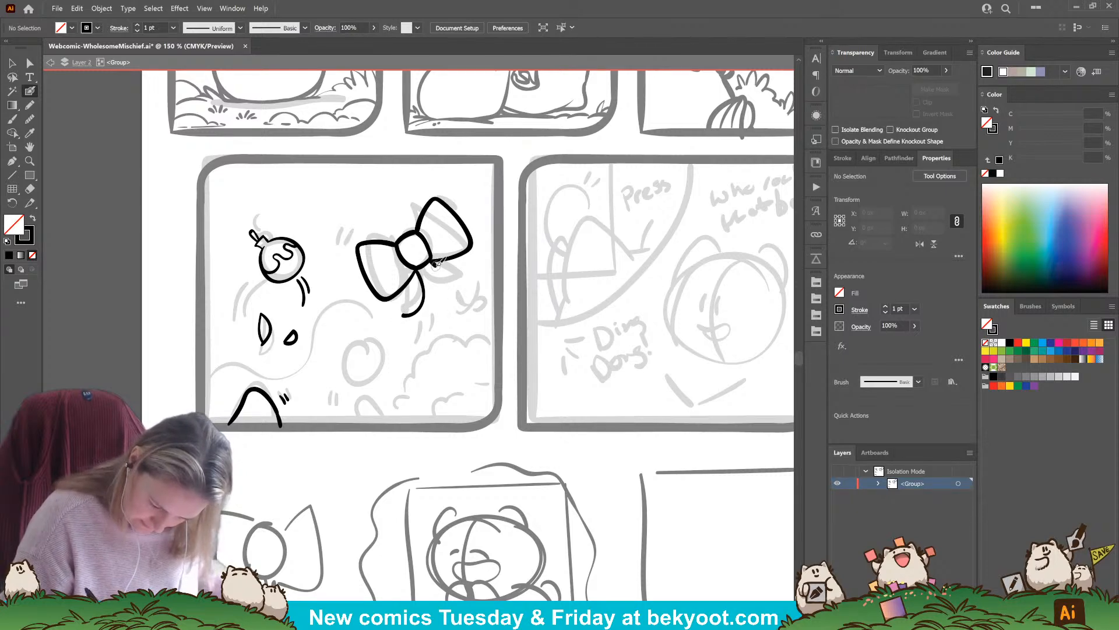
{"action": "left_click_drag", "start_coordinate": [426, 260], "coordinate": [457, 288]}
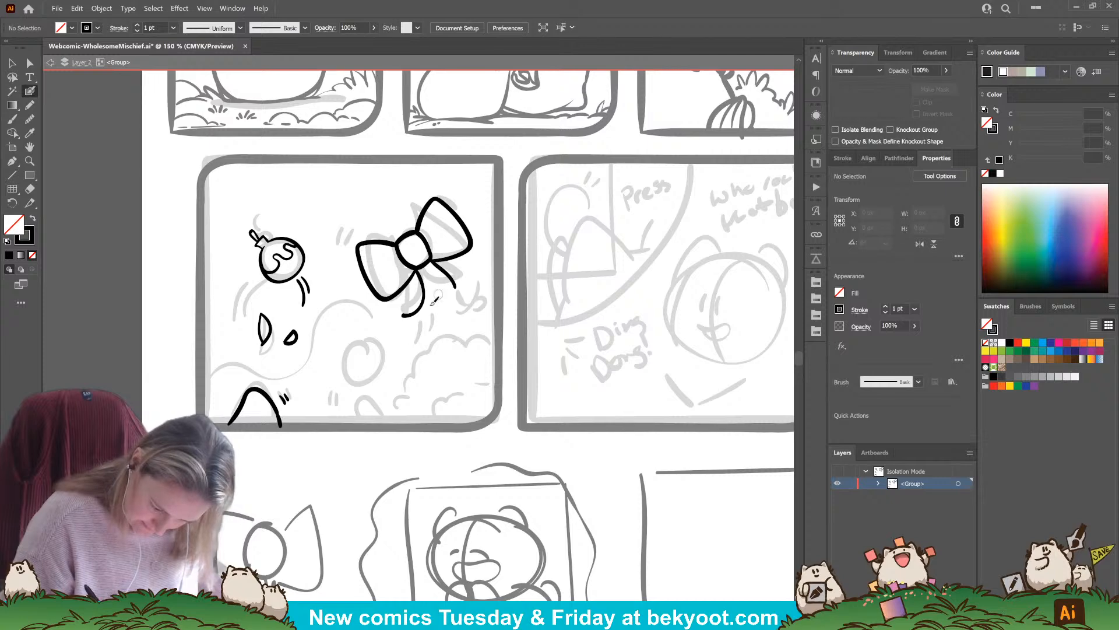
{"action": "left_click_drag", "start_coordinate": [405, 315], "coordinate": [436, 296]}
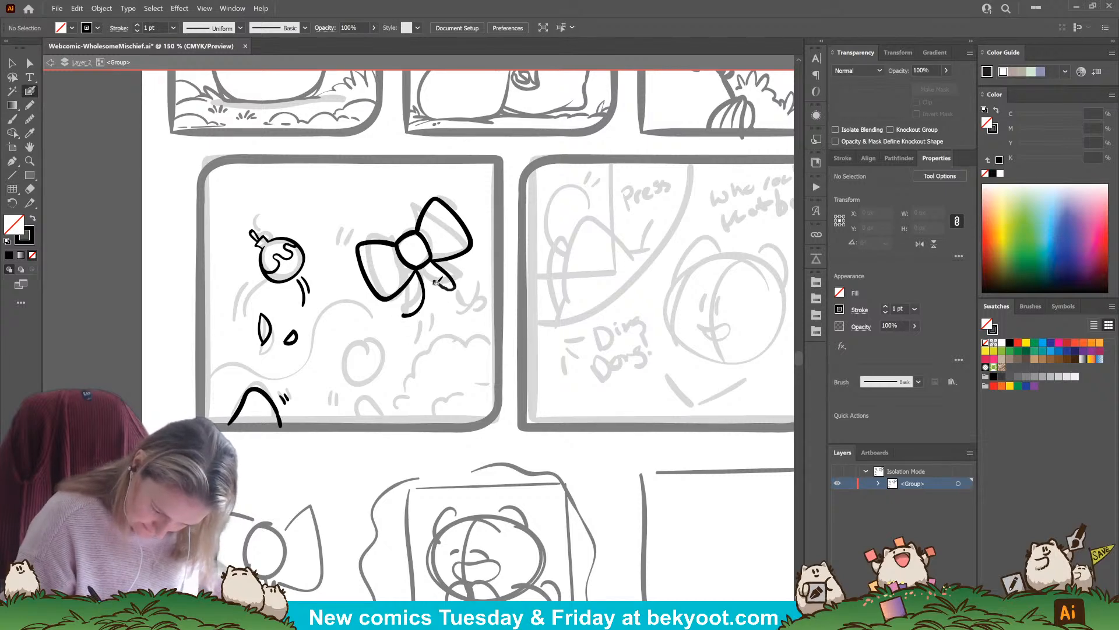
{"action": "left_click_drag", "start_coordinate": [457, 289], "coordinate": [455, 287]}
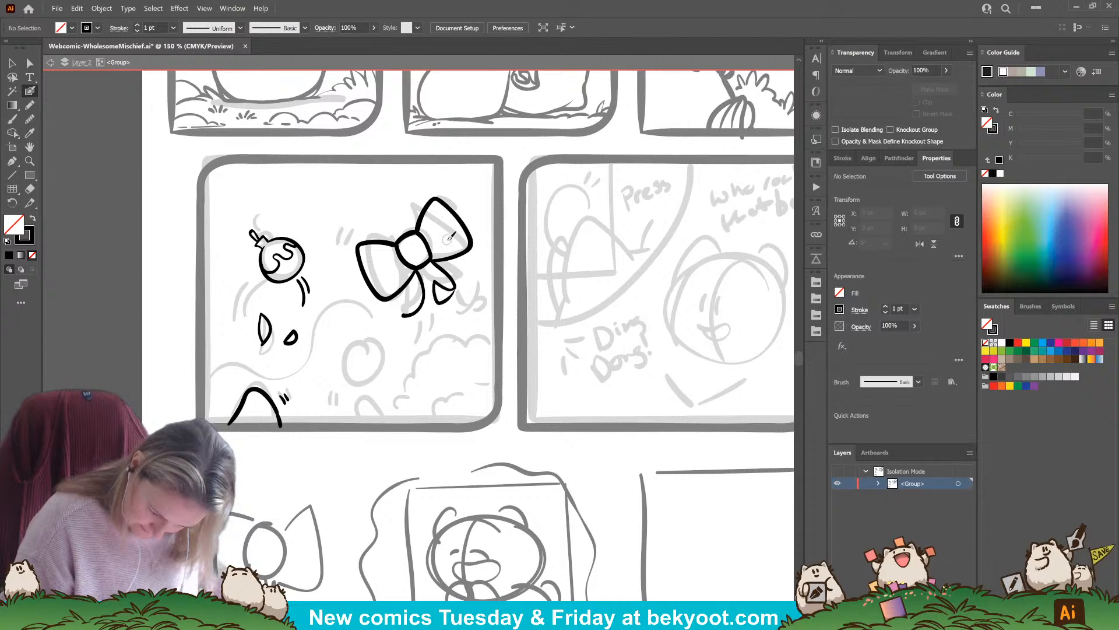
{"action": "mouse_move", "coordinate": [403, 315]}
{"action": "left_mouse_down"}
{"action": "mouse_move", "coordinate": [438, 295]}
{"action": "mouse_move", "coordinate": [436, 264]}
{"action": "mouse_move", "coordinate": [473, 261]}
{"action": "mouse_move", "coordinate": [466, 282]}
{"action": "mouse_move", "coordinate": [443, 280]}
{"action": "left_mouse_up"}
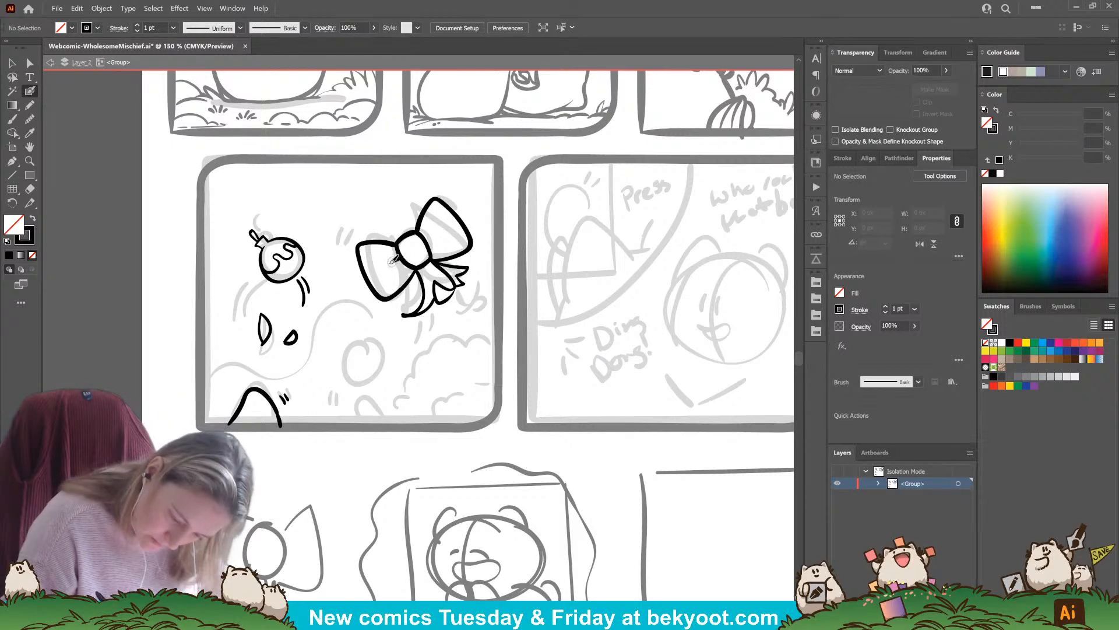
{"action": "left_click_drag", "start_coordinate": [392, 262], "coordinate": [401, 266]}
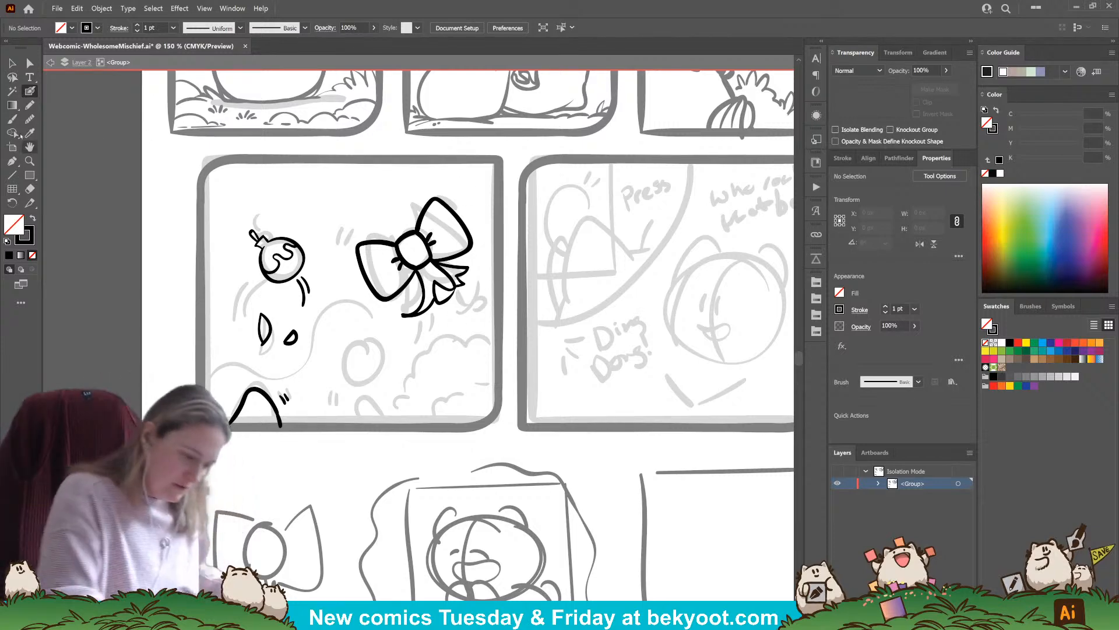
Set the Pencil tool to a black fill at 30% opacity and try drawing beside the bow's left loop
{"action": "left_click", "coordinate": [30, 105]}
{"action": "left_click", "coordinate": [33, 218]}
{"action": "left_click", "coordinate": [927, 70]}
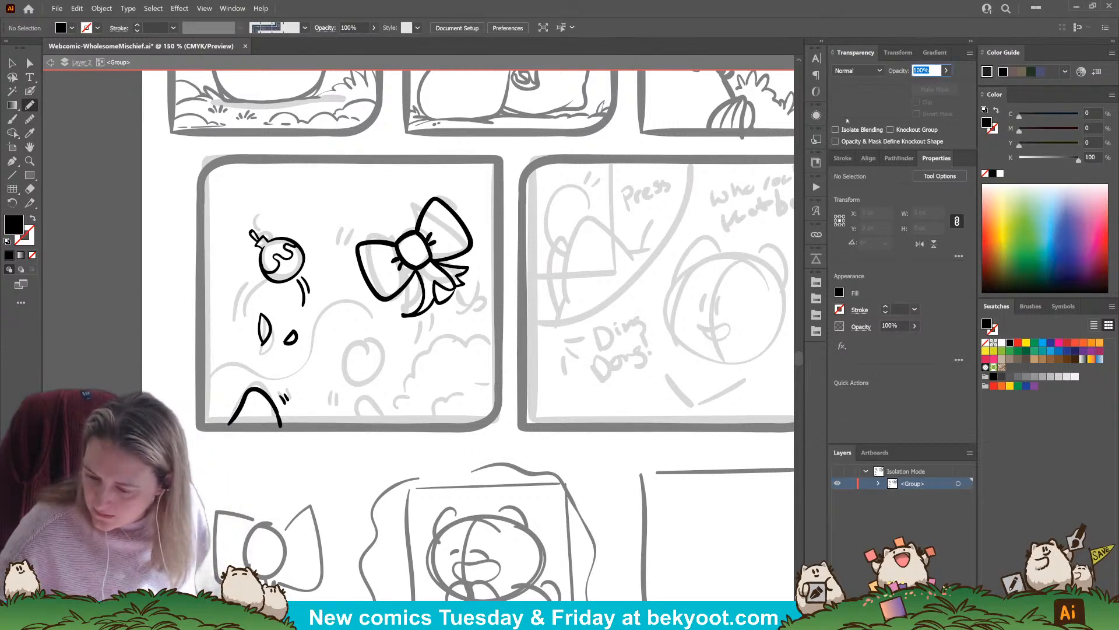
{"action": "type", "text": "30"}
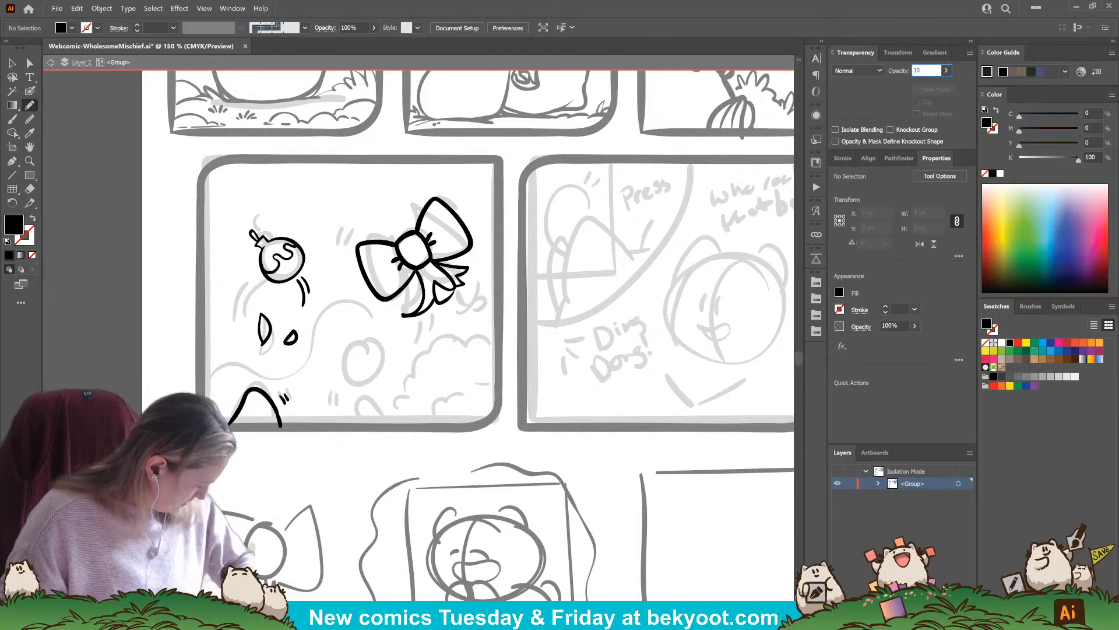
{"action": "key", "text": "Return"}
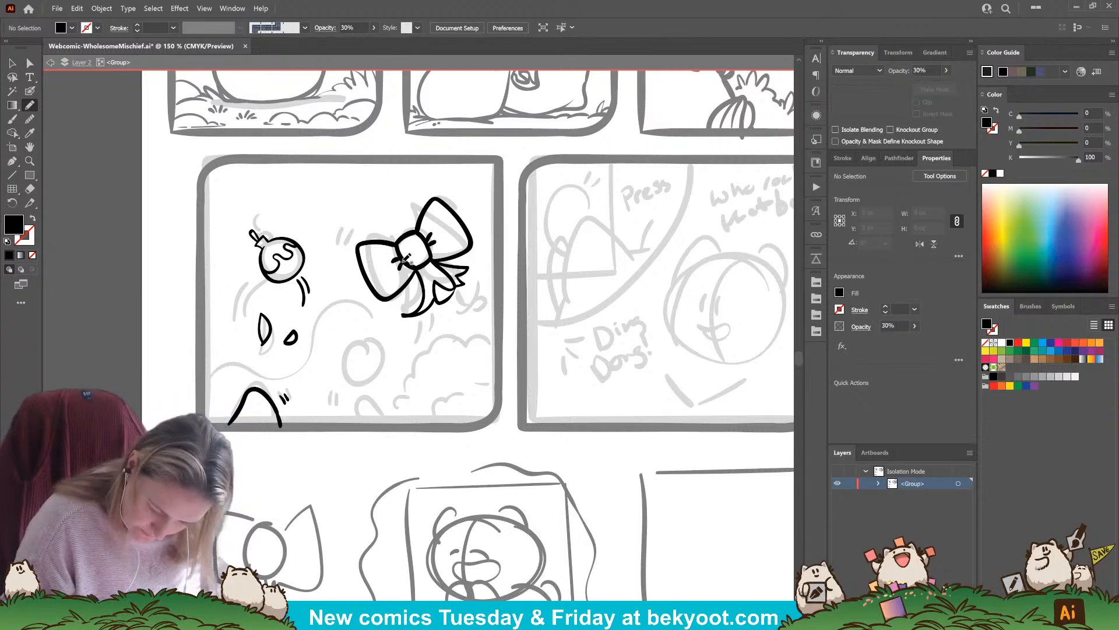
{"action": "left_click", "coordinate": [417, 286], "text": "ctrl"}
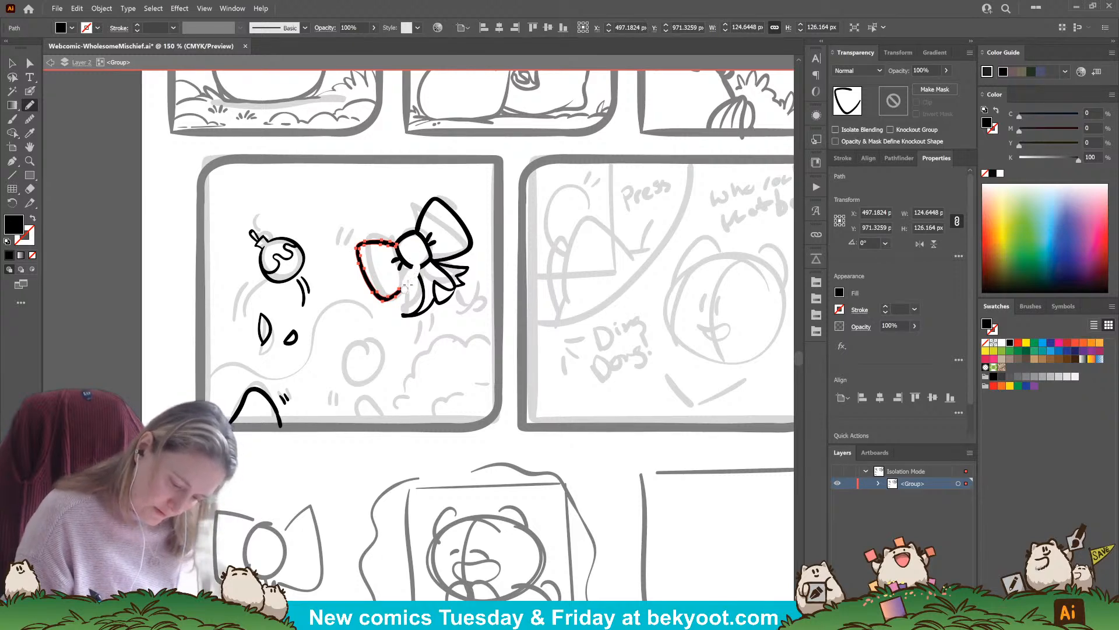
{"action": "left_click_drag", "start_coordinate": [405, 289], "coordinate": [405, 291]}
Return to the Blob Brush, clear the left loop's selection, and swap the stroke and fill to get a black fill
{"action": "left_click", "coordinate": [29, 91]}
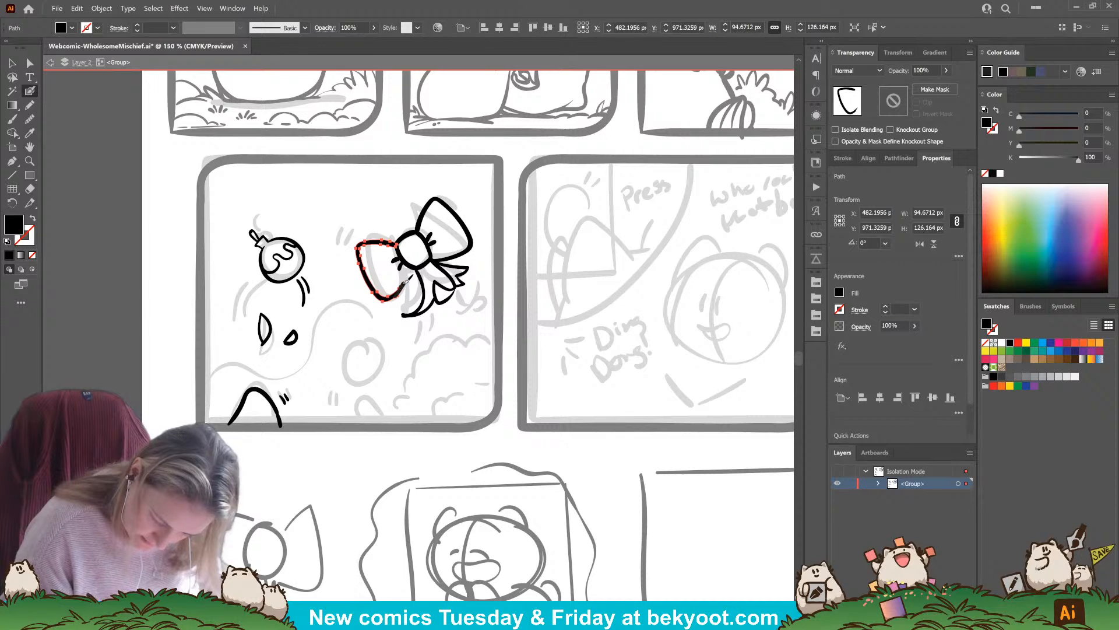
{"action": "key", "text": "ctrl+shift+a"}
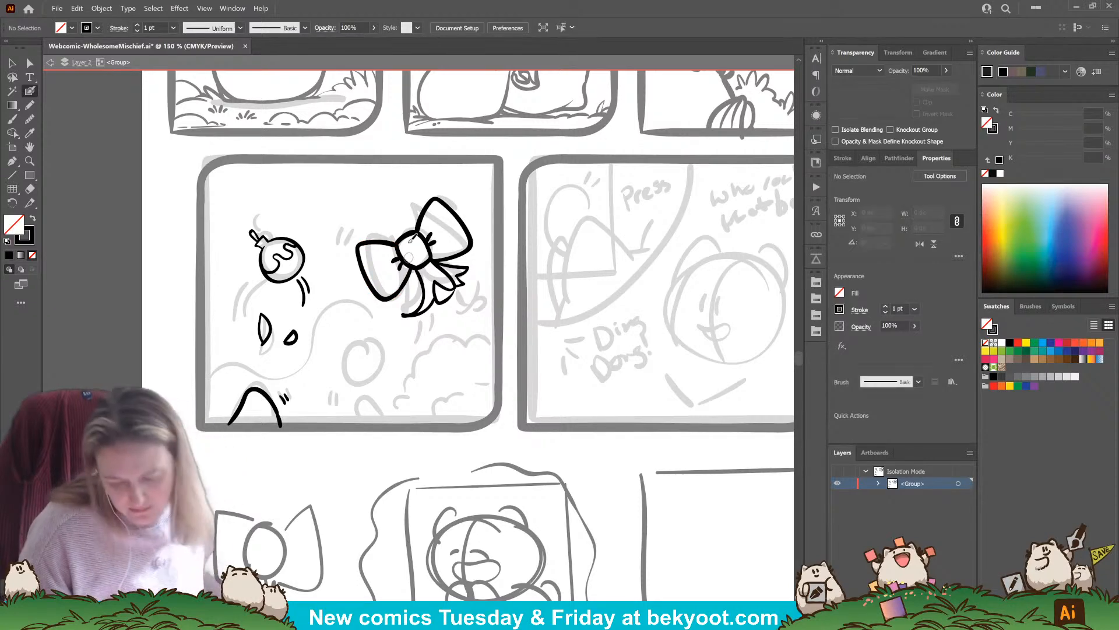
{"action": "key", "text": "shift+x"}
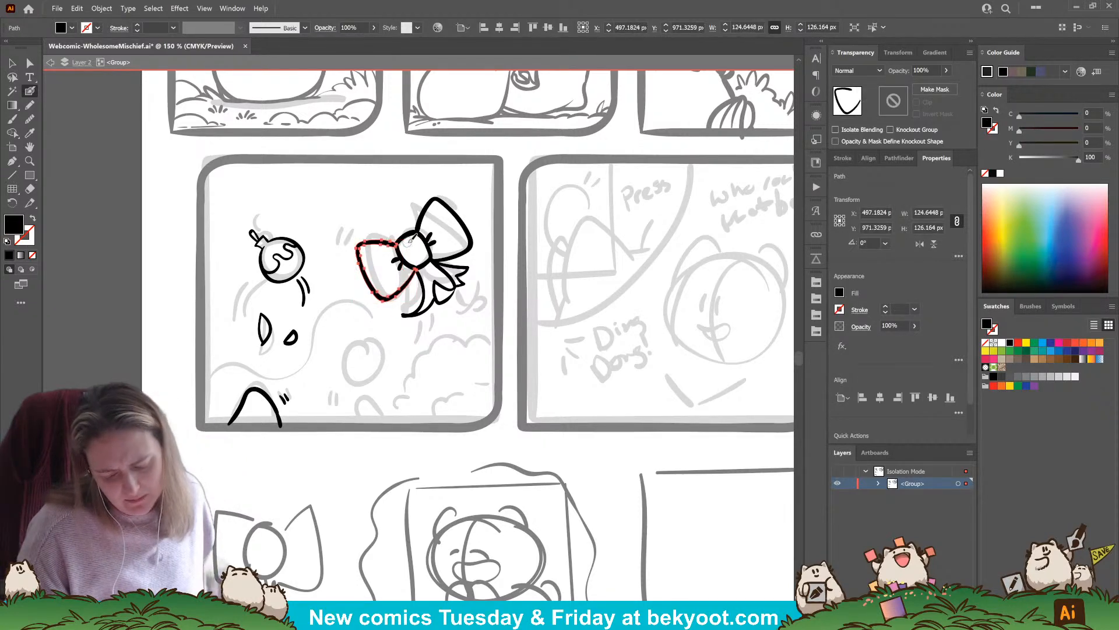
Try a small black shadow shape beside the bow knot's left side with the Pencil, and return to the Blob Brush
{"action": "left_click", "coordinate": [29, 105]}
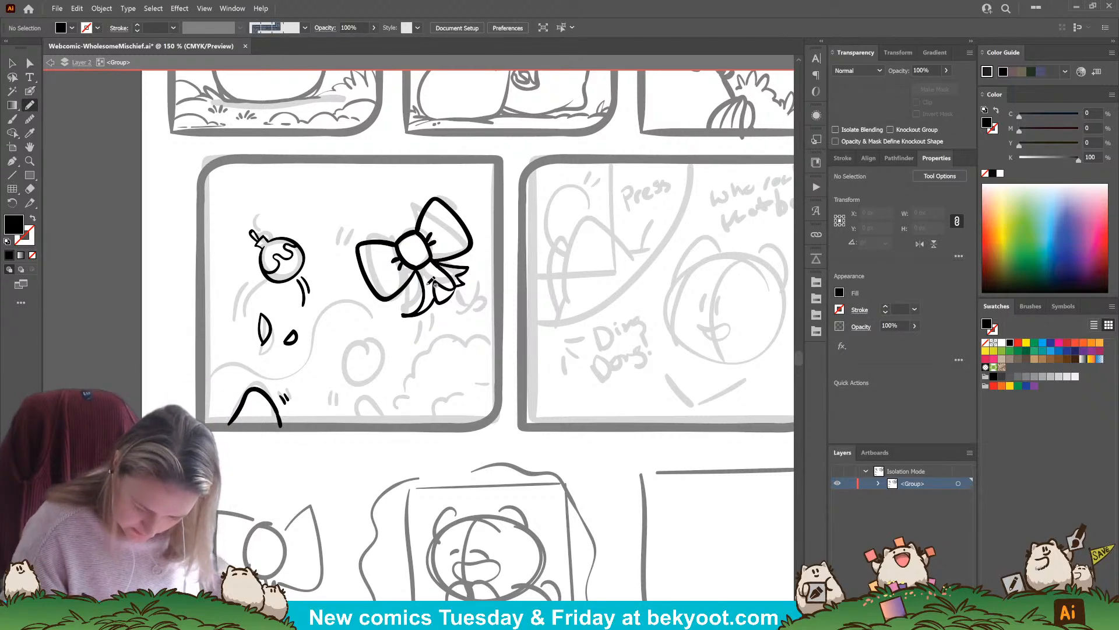
{"action": "left_click_drag", "start_coordinate": [402, 264], "coordinate": [400, 269]}
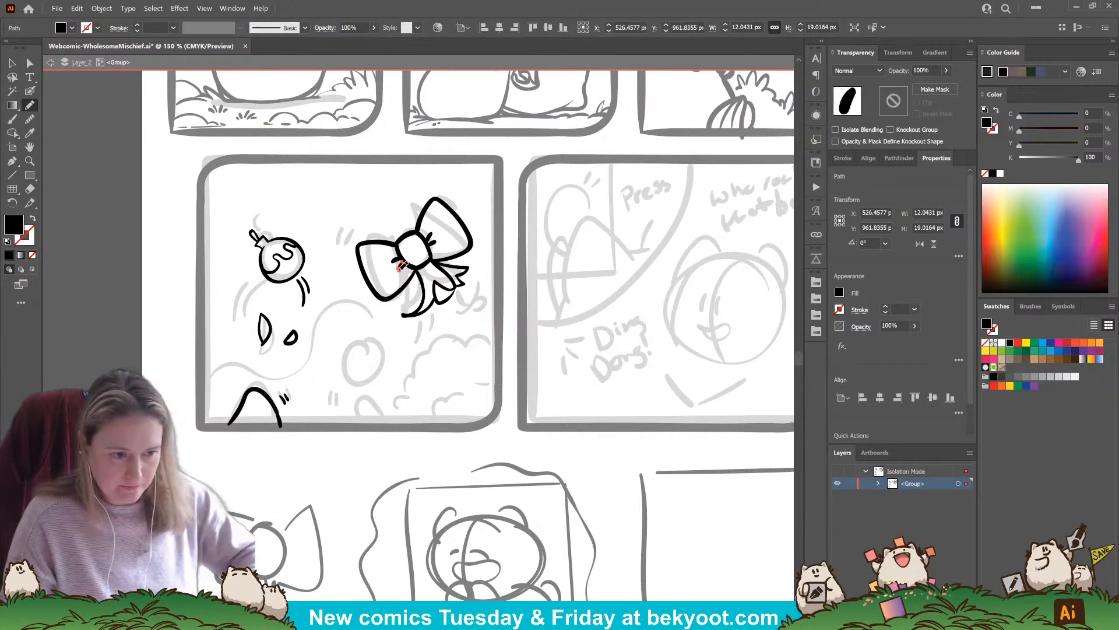
{"action": "key", "text": "ctrl+shift+a"}
{"action": "key", "text": "b"}
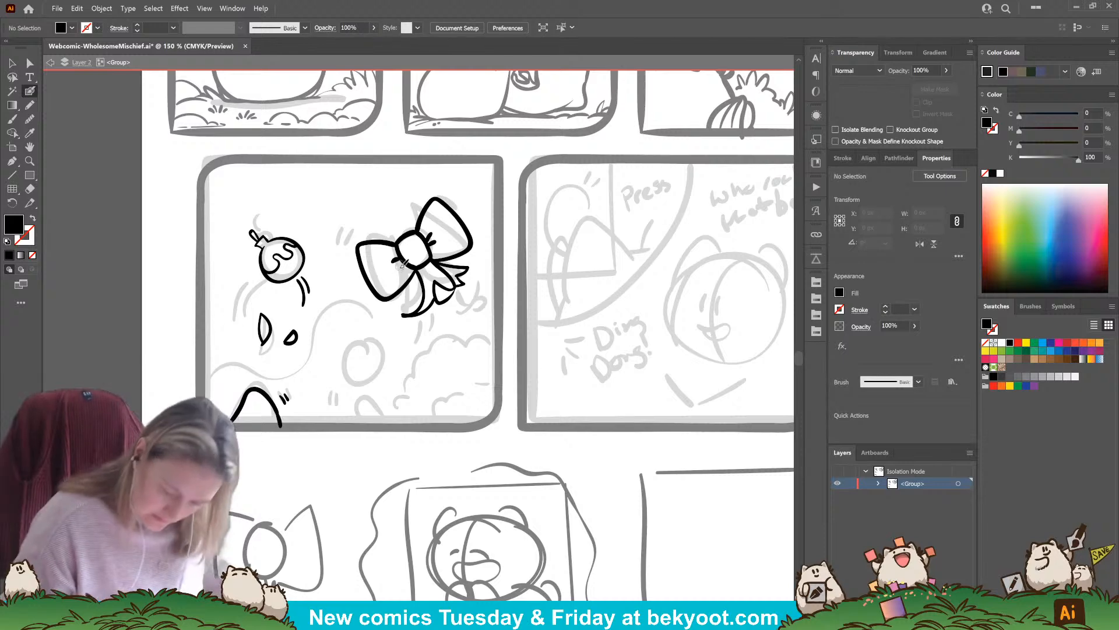
{"action": "key", "text": "shift+x"}
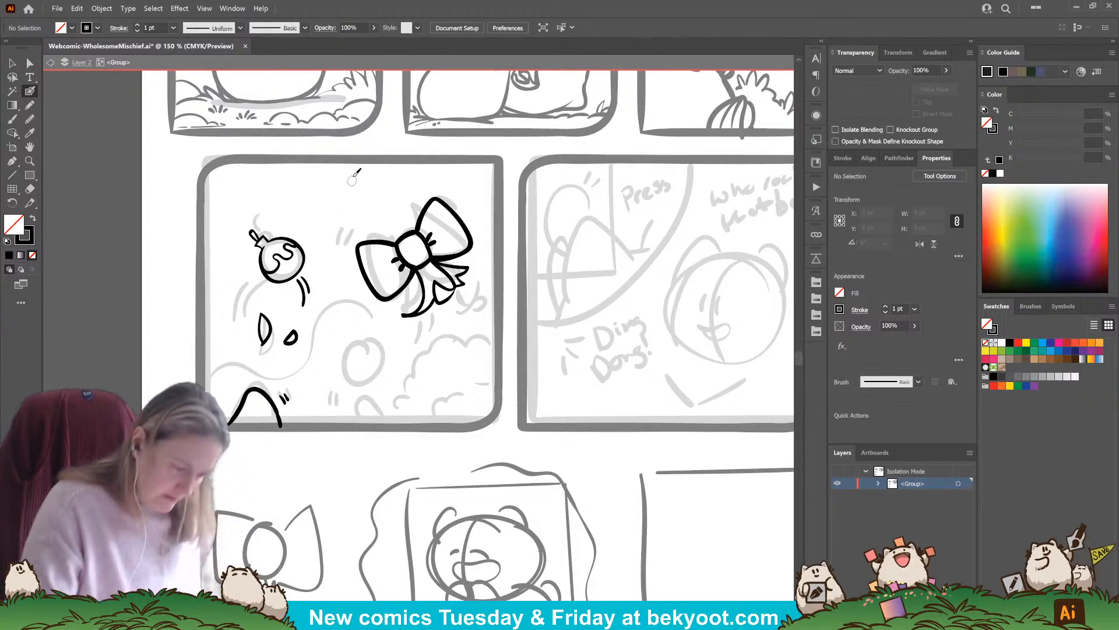
Set the Pencil to a black fill at 30% opacity and shade the bow's ribbon tails below the knot
{"action": "key", "text": "n"}
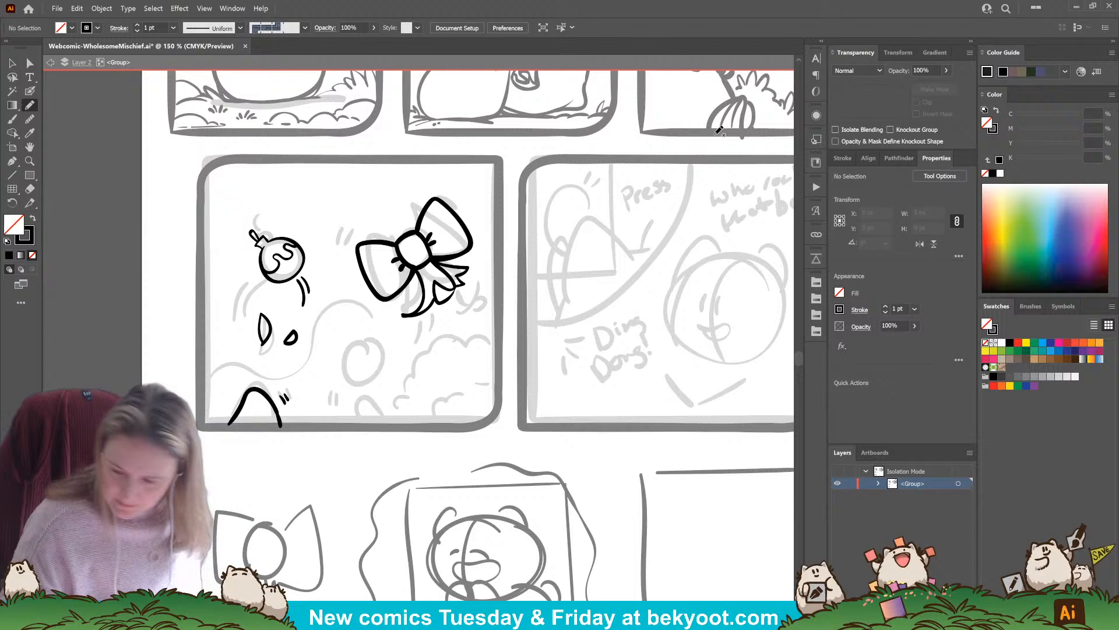
{"action": "left_click", "coordinate": [925, 71]}
{"action": "type", "text": "30"}
{"action": "key", "text": "Return"}
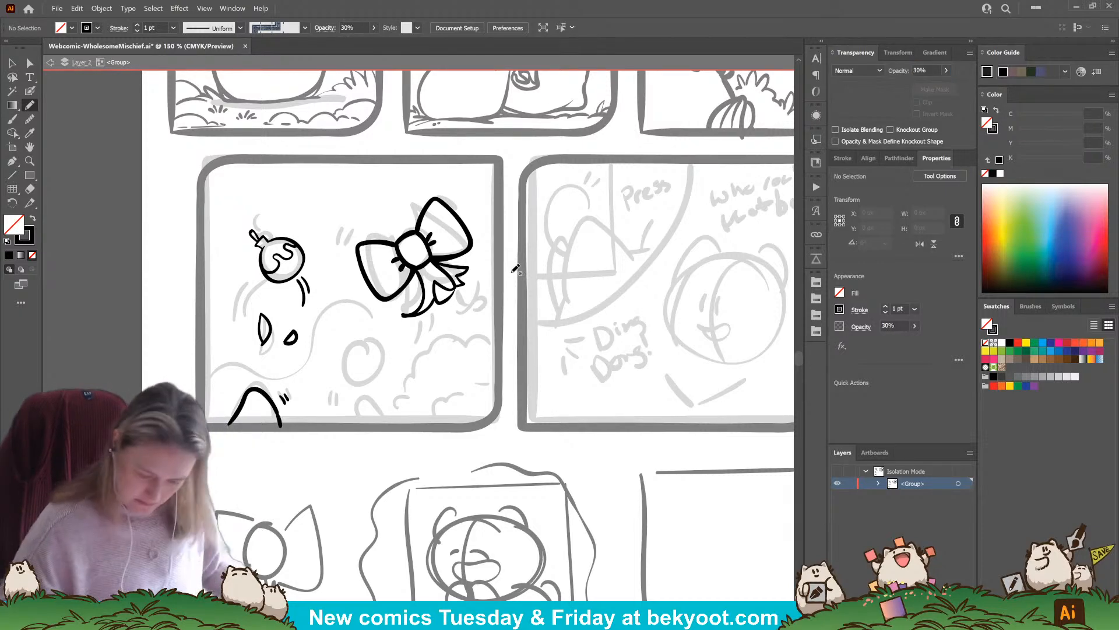
{"action": "key", "text": "shift+x"}
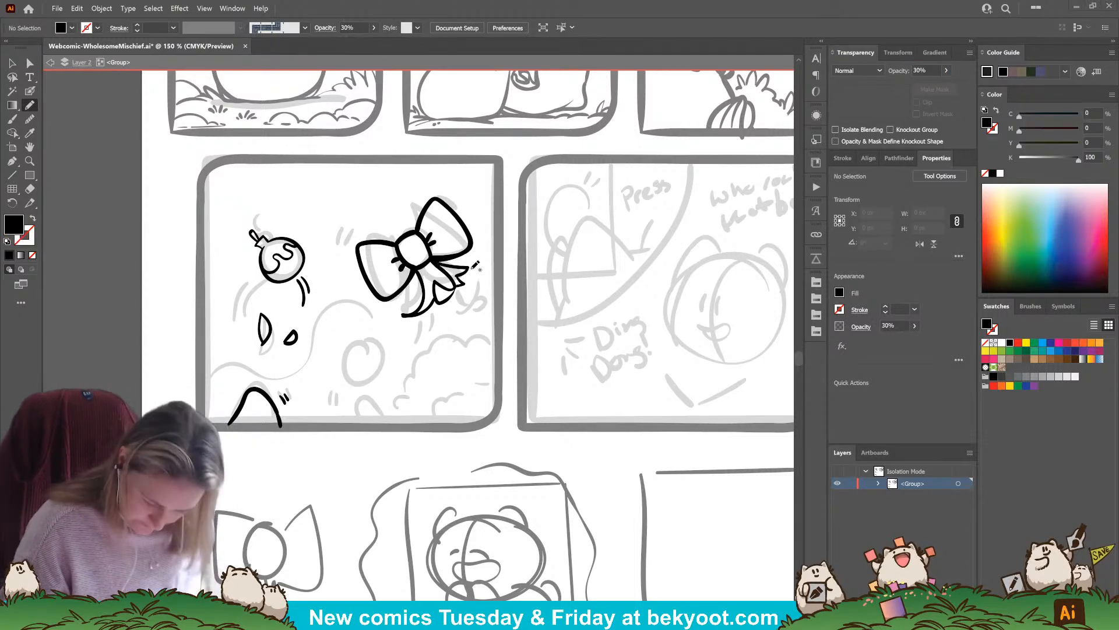
{"action": "mouse_move", "coordinate": [441, 259]}
{"action": "left_mouse_down"}
{"action": "mouse_move", "coordinate": [466, 267]}
{"action": "mouse_move", "coordinate": [453, 280]}
{"action": "left_mouse_up"}
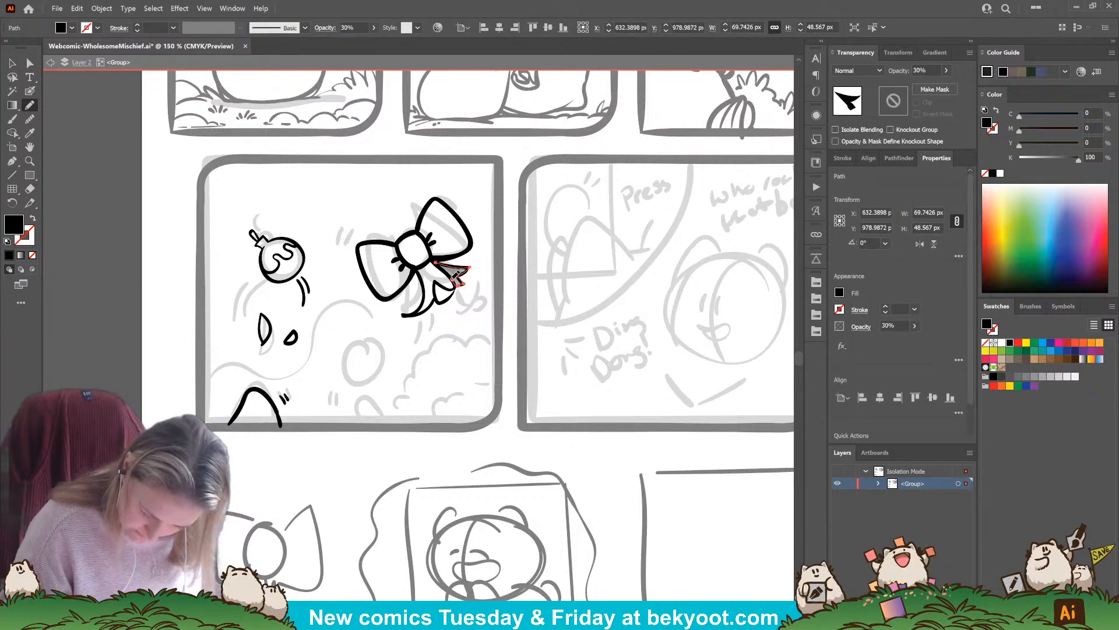
{"action": "left_click", "coordinate": [477, 305], "text": "ctrl"}
{"action": "mouse_move", "coordinate": [418, 270]}
{"action": "left_mouse_down"}
{"action": "mouse_move", "coordinate": [424, 283]}
{"action": "mouse_move", "coordinate": [431, 262]}
{"action": "mouse_move", "coordinate": [417, 270]}
{"action": "left_mouse_up"}
{"action": "left_click", "coordinate": [410, 363], "text": "ctrl"}
Shade the bow's right and left loops around the knot with semi-transparent shapes and add shading at the knot
{"action": "mouse_move", "coordinate": [421, 220]}
{"action": "left_mouse_down"}
{"action": "mouse_move", "coordinate": [436, 257]}
{"action": "mouse_move", "coordinate": [424, 217]}
{"action": "left_mouse_up"}
{"action": "left_click", "coordinate": [362, 400], "text": "ctrl"}
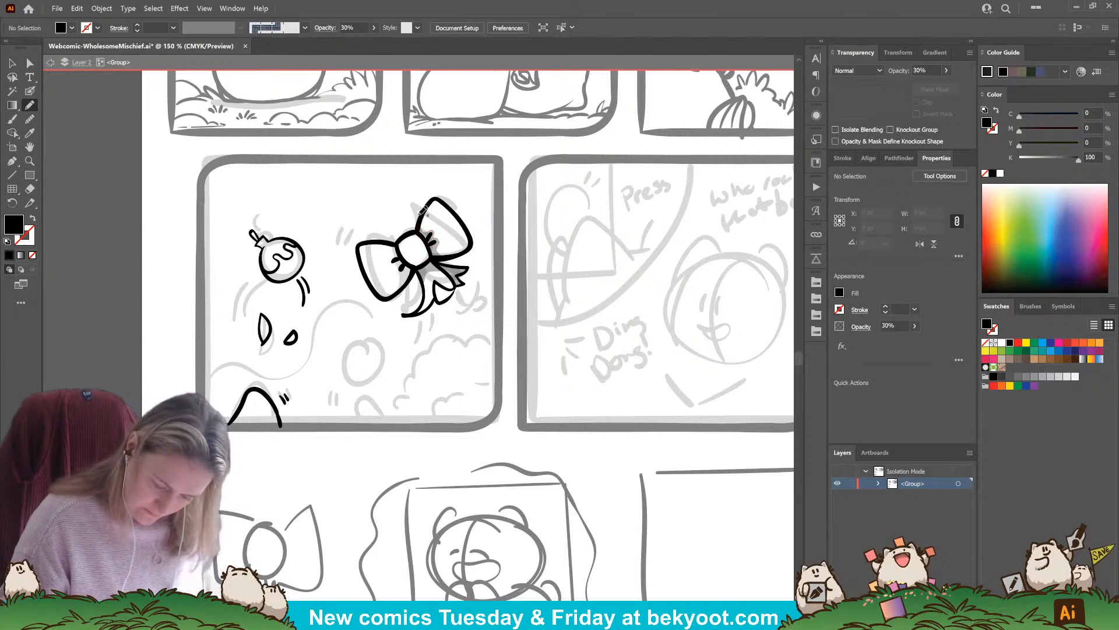
{"action": "mouse_move", "coordinate": [399, 249]}
{"action": "left_mouse_down"}
{"action": "mouse_move", "coordinate": [401, 263]}
{"action": "mouse_move", "coordinate": [389, 237]}
{"action": "mouse_move", "coordinate": [403, 232]}
{"action": "mouse_move", "coordinate": [411, 274]}
{"action": "mouse_move", "coordinate": [397, 274]}
{"action": "mouse_move", "coordinate": [408, 275]}
{"action": "left_mouse_up"}
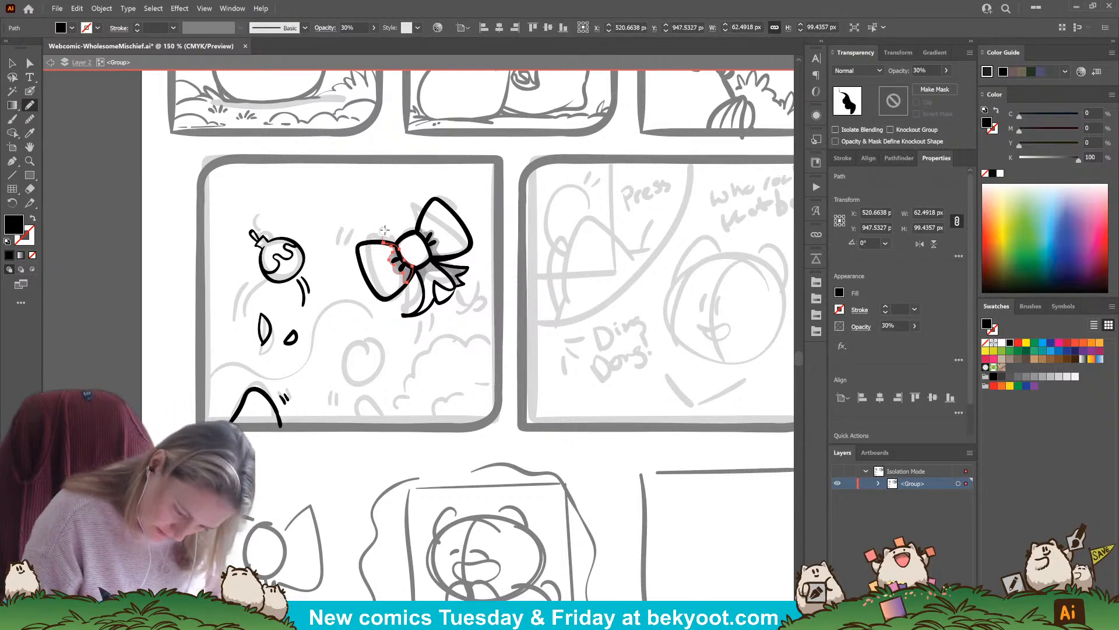
{"action": "key", "text": "ctrl+shift+a"}
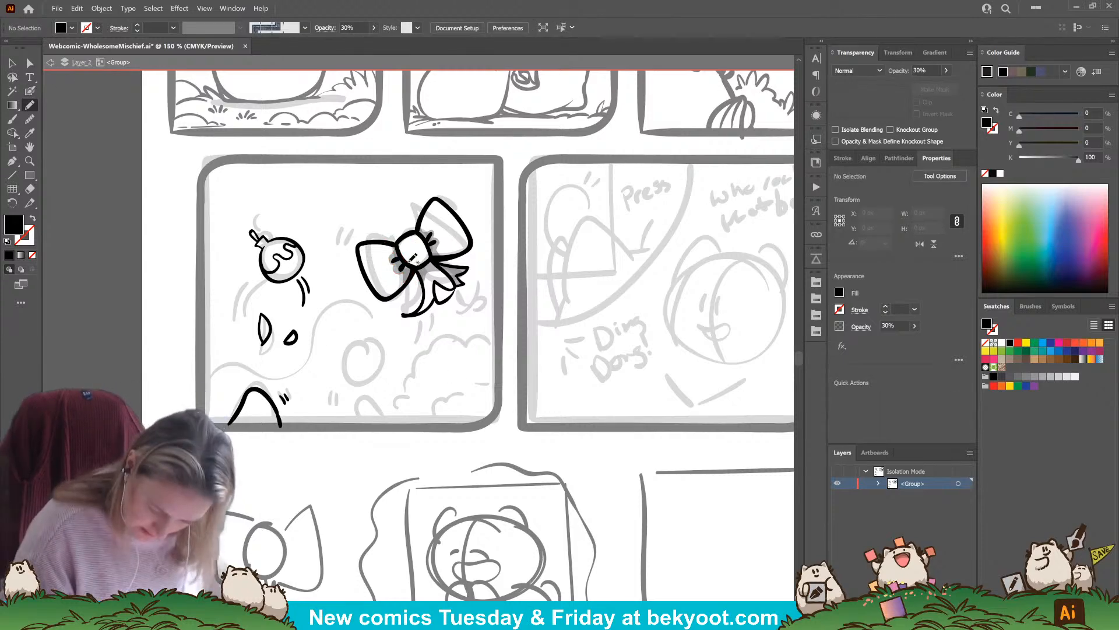
{"action": "mouse_move", "coordinate": [413, 257]}
{"action": "left_mouse_down"}
{"action": "mouse_move", "coordinate": [437, 244]}
{"action": "mouse_move", "coordinate": [424, 270]}
{"action": "mouse_move", "coordinate": [409, 263]}
{"action": "mouse_move", "coordinate": [441, 265]}
{"action": "mouse_move", "coordinate": [448, 254]}
{"action": "left_mouse_up"}
{"action": "key", "text": "ctrl+shift+a"}
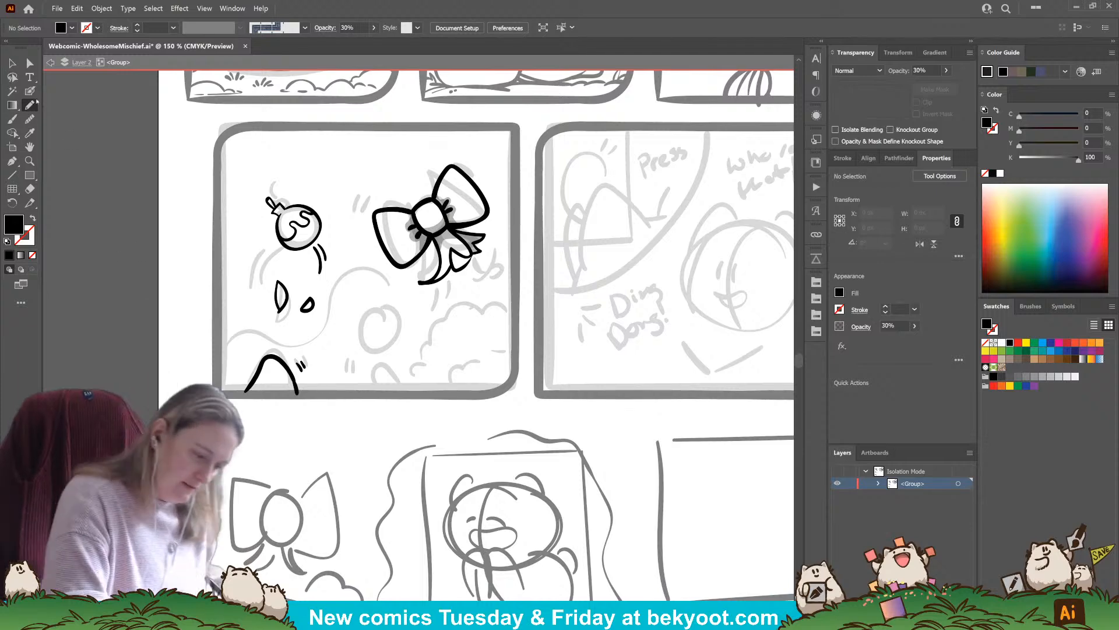
Try two short Blob Brush motion lines beside the bow's left loop, undo them and restore the black fill
{"action": "left_click", "coordinate": [30, 91]}
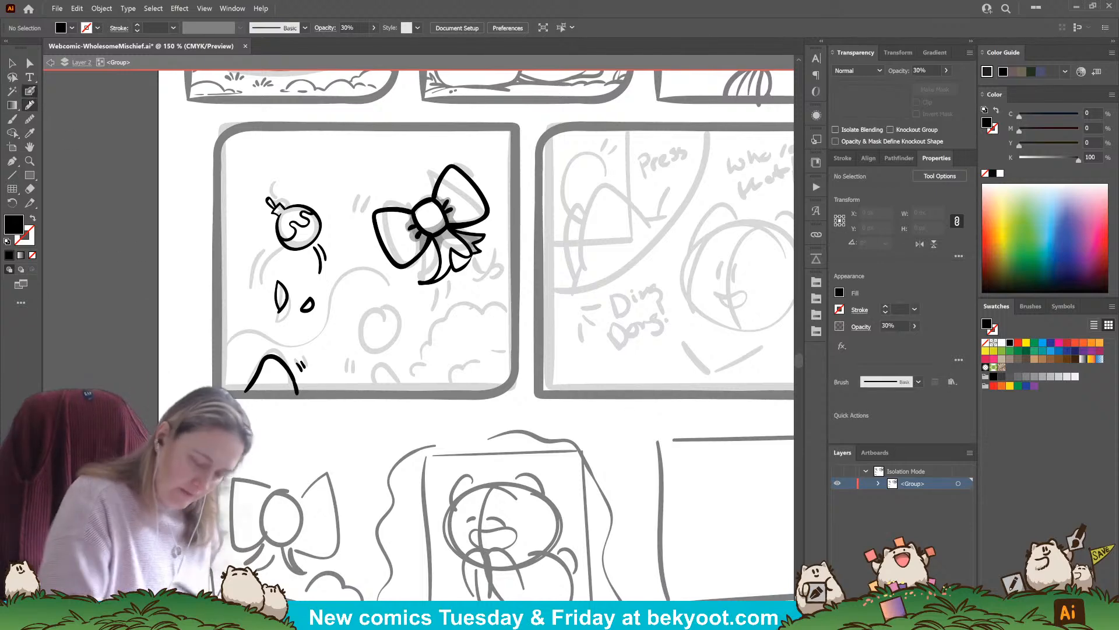
{"action": "left_click_drag", "start_coordinate": [371, 204], "coordinate": [366, 207]}
{"action": "key", "text": "ctrl+z"}
{"action": "left_click", "coordinate": [375, 225], "text": "ctrl"}
{"action": "key", "text": "ctrl+shift+a"}
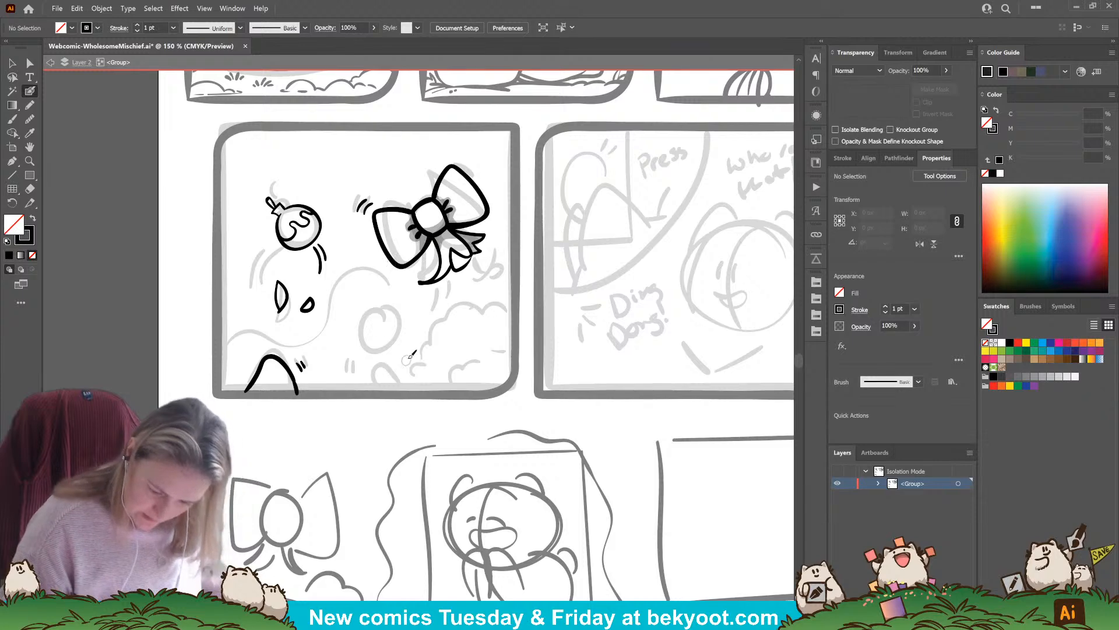
{"action": "key", "text": "ctrl+z"}
{"action": "key", "text": "ctrl+z"}
{"action": "key", "text": "shift+x"}
Select the ornament, select all the bow's outlines and shading, and clear the selection with the drawing opacity back at 100%
{"action": "key", "text": "v"}
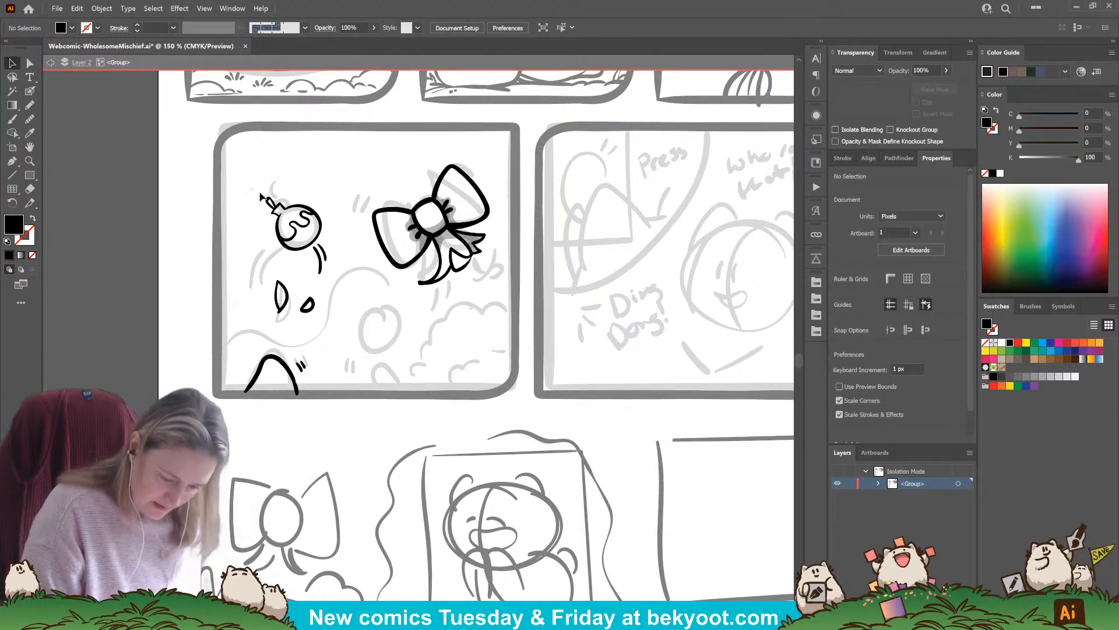
{"action": "left_click_drag", "start_coordinate": [251, 188], "coordinate": [327, 236]}
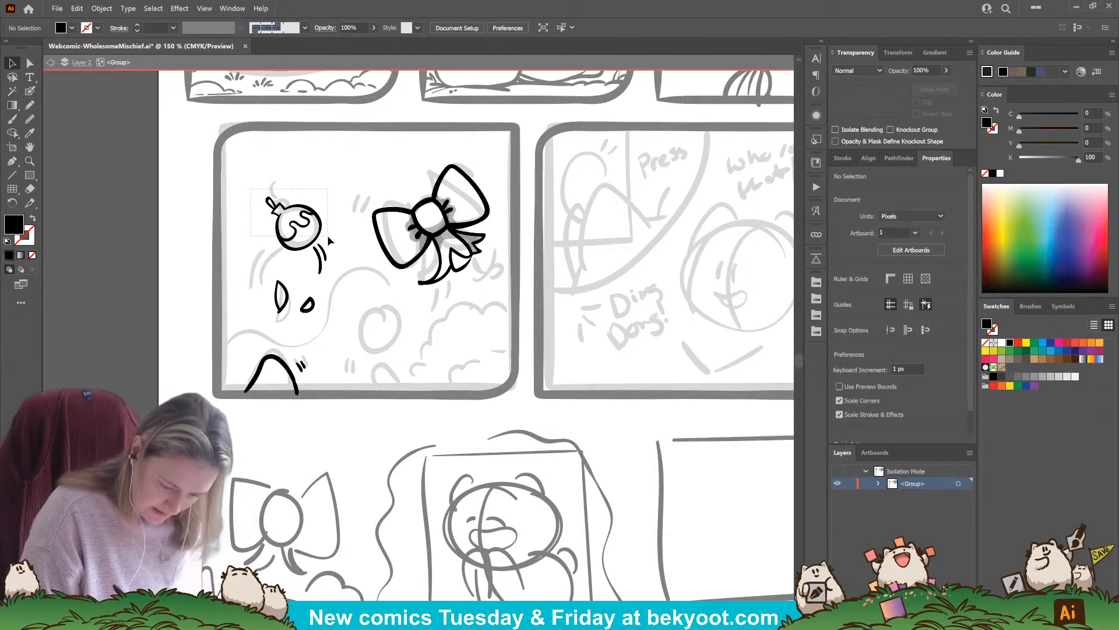
{"action": "left_click", "coordinate": [413, 302]}
{"action": "left_click_drag", "start_coordinate": [354, 160], "coordinate": [500, 292]}
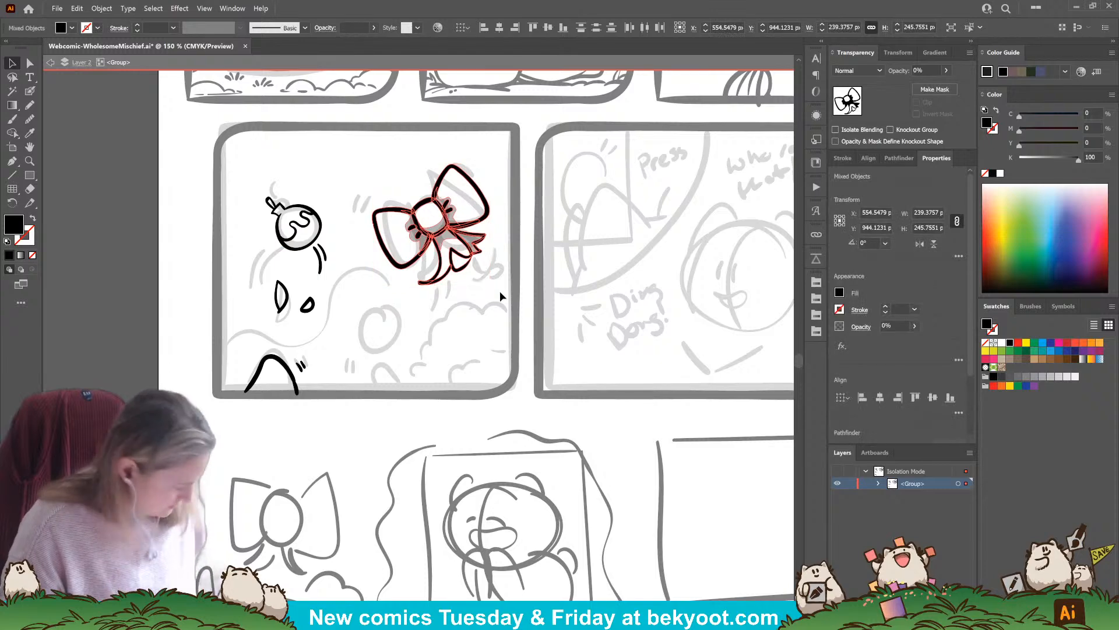
{"action": "left_click", "coordinate": [247, 167]}
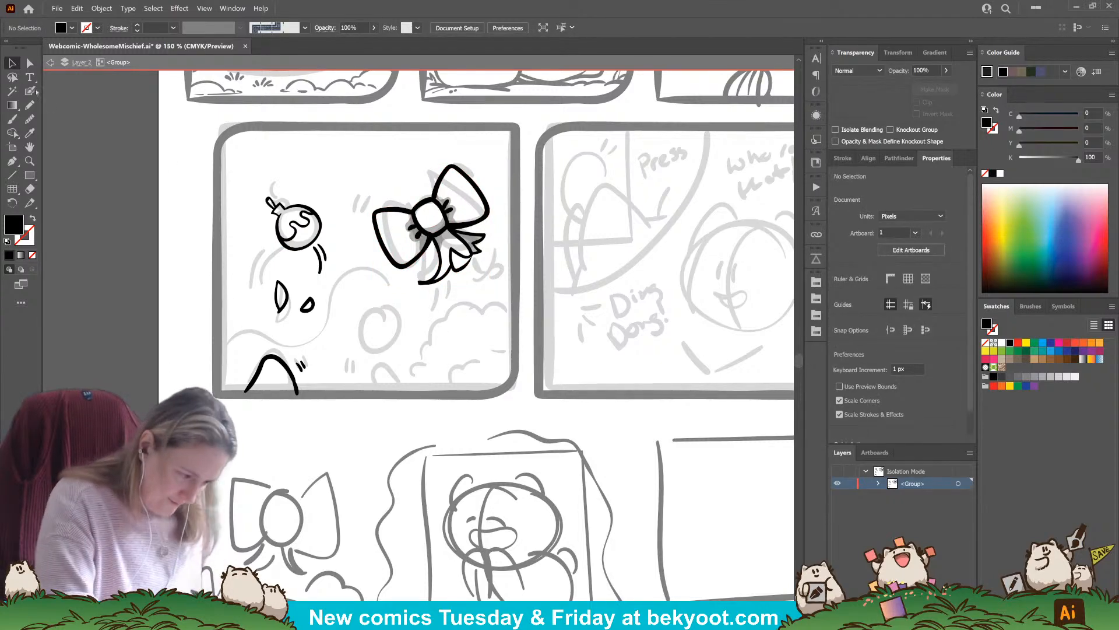
Ink pairs of short motion lines beside the bow's left loop, above its right loop and below its left corner
{"action": "left_click", "coordinate": [31, 91]}
{"action": "left_click_drag", "start_coordinate": [371, 203], "coordinate": [362, 218]}
{"action": "left_click_drag", "start_coordinate": [448, 160], "coordinate": [464, 160]}
{"action": "left_click_drag", "start_coordinate": [451, 153], "coordinate": [466, 158]}
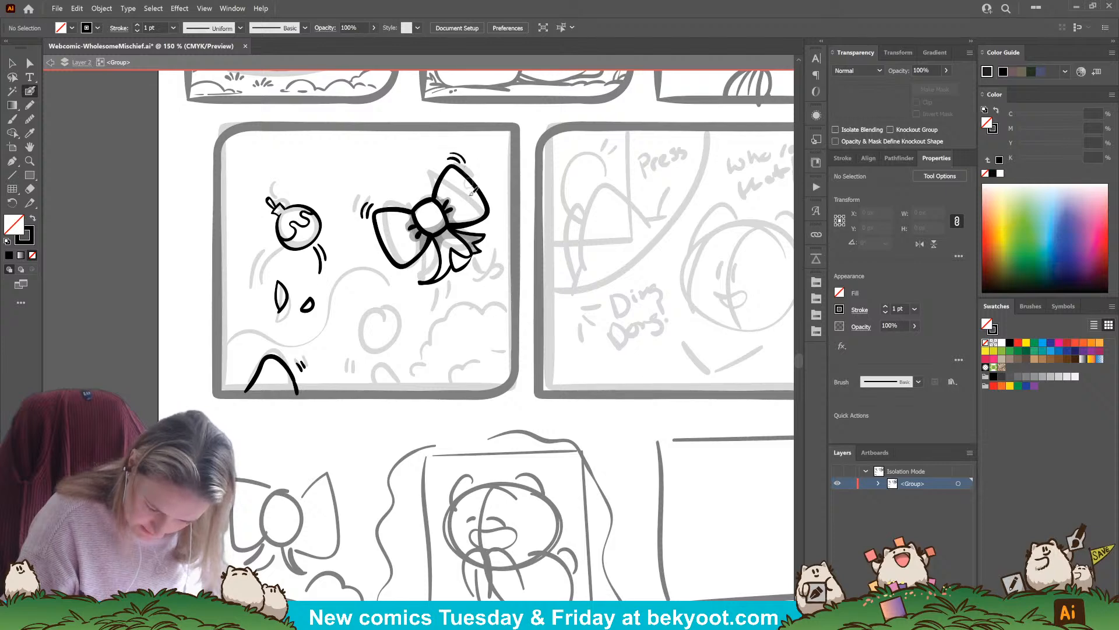
{"action": "left_click_drag", "start_coordinate": [389, 270], "coordinate": [379, 291]}
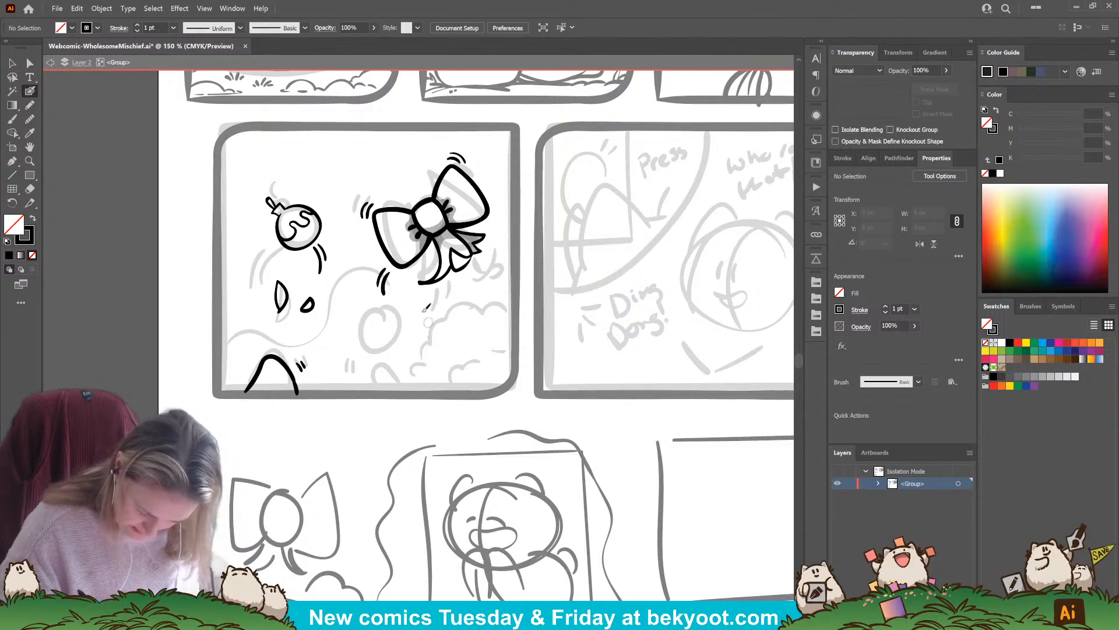
Ink a large arc in the fourth panel's lower-right corner and redraw the small rounded bump beside it
{"action": "mouse_move", "coordinate": [424, 390]}
{"action": "left_mouse_down"}
{"action": "mouse_move", "coordinate": [438, 334]}
{"action": "mouse_move", "coordinate": [516, 322]}
{"action": "left_mouse_up"}
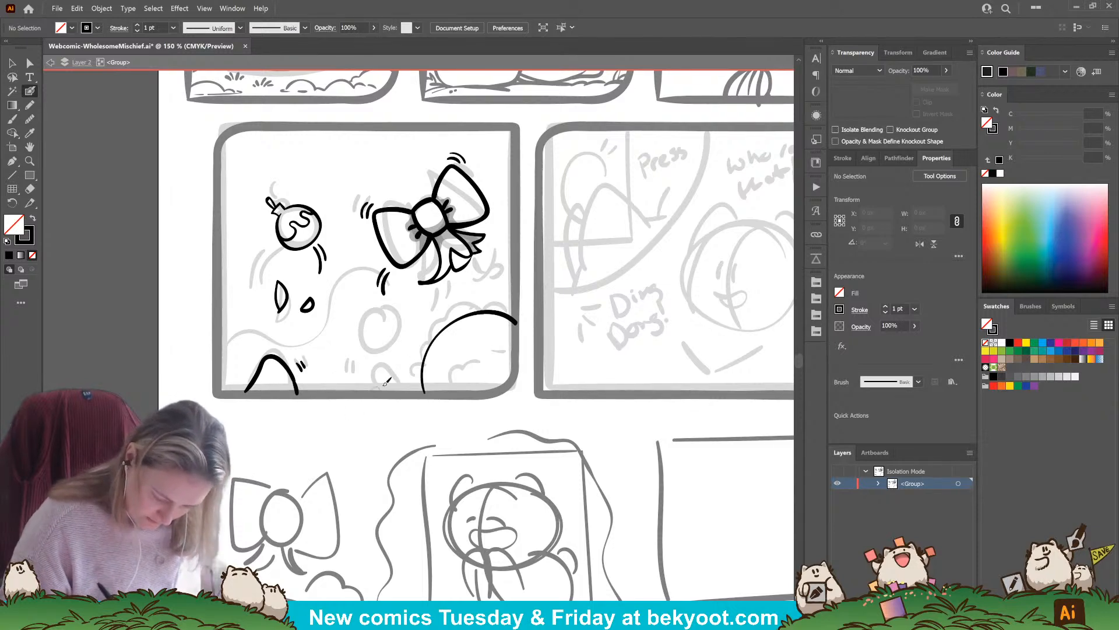
{"action": "mouse_move", "coordinate": [365, 392]}
{"action": "left_mouse_down"}
{"action": "mouse_move", "coordinate": [385, 362]}
{"action": "mouse_move", "coordinate": [408, 373]}
{"action": "mouse_move", "coordinate": [411, 392]}
{"action": "mouse_move", "coordinate": [381, 374]}
{"action": "mouse_move", "coordinate": [402, 357]}
{"action": "mouse_move", "coordinate": [415, 391]}
{"action": "left_mouse_up"}
{"action": "key", "text": "ctrl+z"}
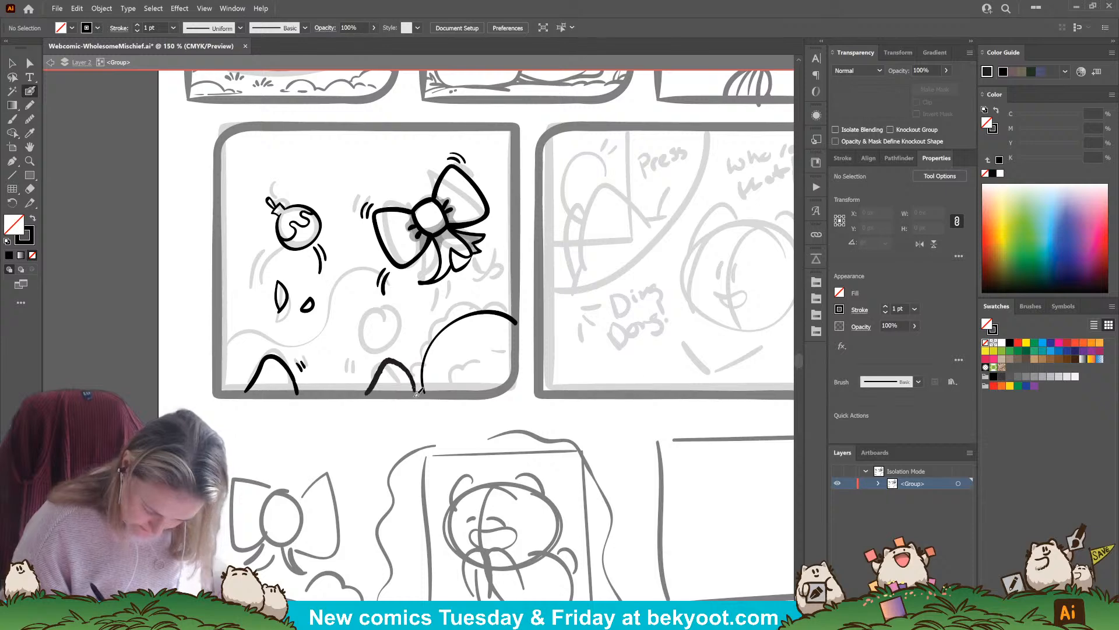
{"action": "key", "text": "ctrl+z"}
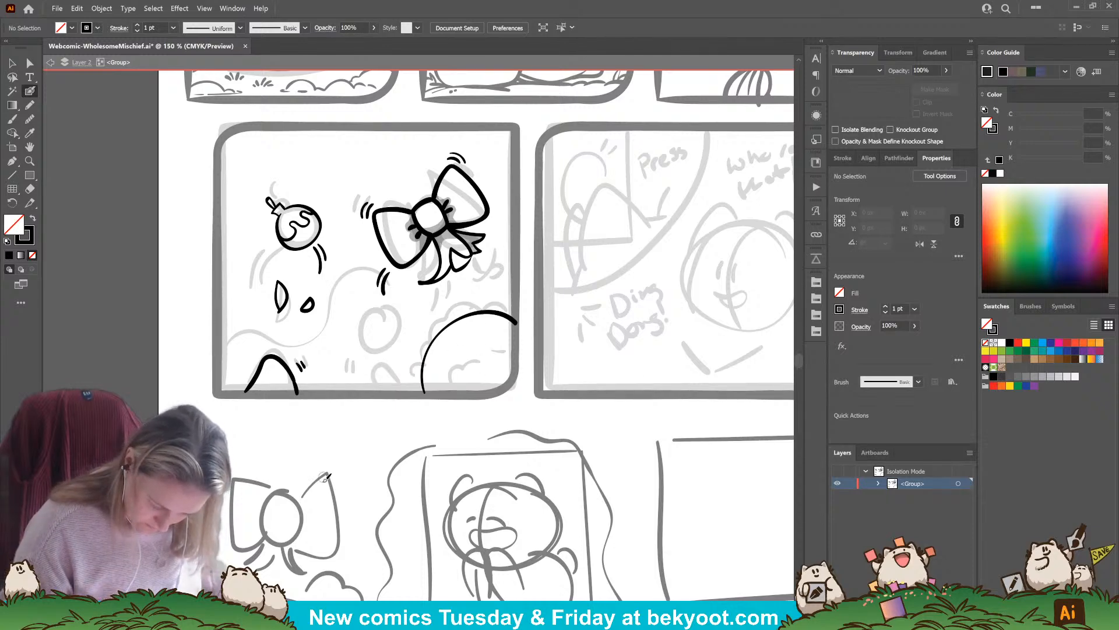
{"action": "mouse_move", "coordinate": [406, 392]}
{"action": "left_mouse_down"}
{"action": "mouse_move", "coordinate": [390, 366]}
{"action": "mouse_move", "coordinate": [370, 374]}
{"action": "mouse_move", "coordinate": [364, 397]}
{"action": "left_mouse_up"}
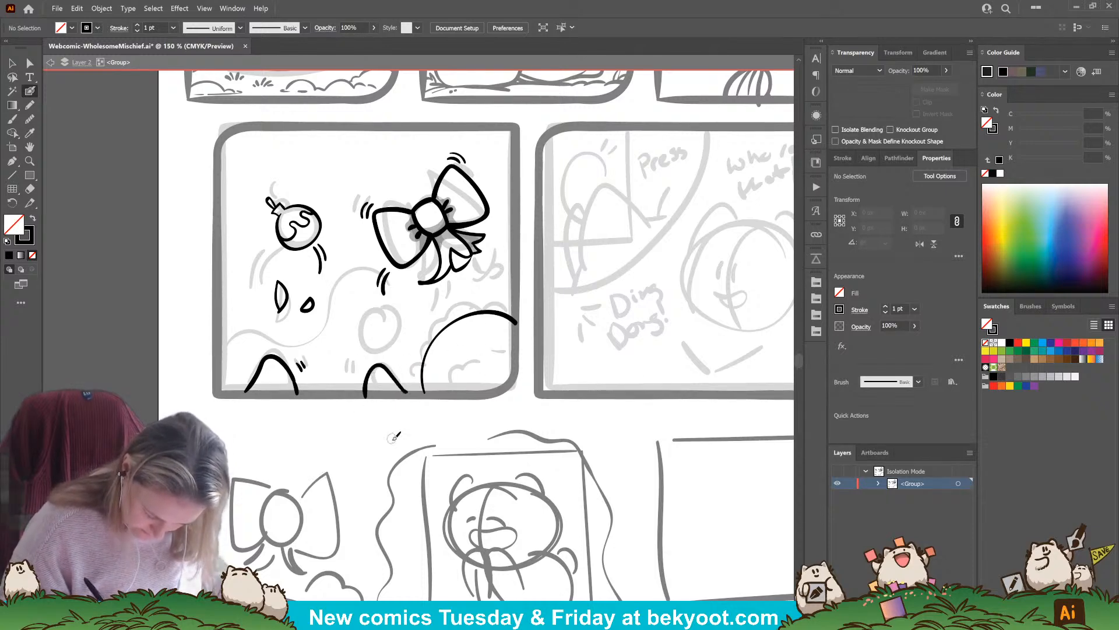
Hand-letter the word "toss" above the rounded shape in the fourth panel's lower-left corner
{"action": "mouse_move", "coordinate": [230, 349]}
{"action": "left_mouse_down"}
{"action": "mouse_move", "coordinate": [241, 362]}
{"action": "mouse_move", "coordinate": [232, 356]}
{"action": "mouse_move", "coordinate": [263, 334]}
{"action": "mouse_move", "coordinate": [259, 344]}
{"action": "left_mouse_up"}
{"action": "key", "text": "ctrl+z"}
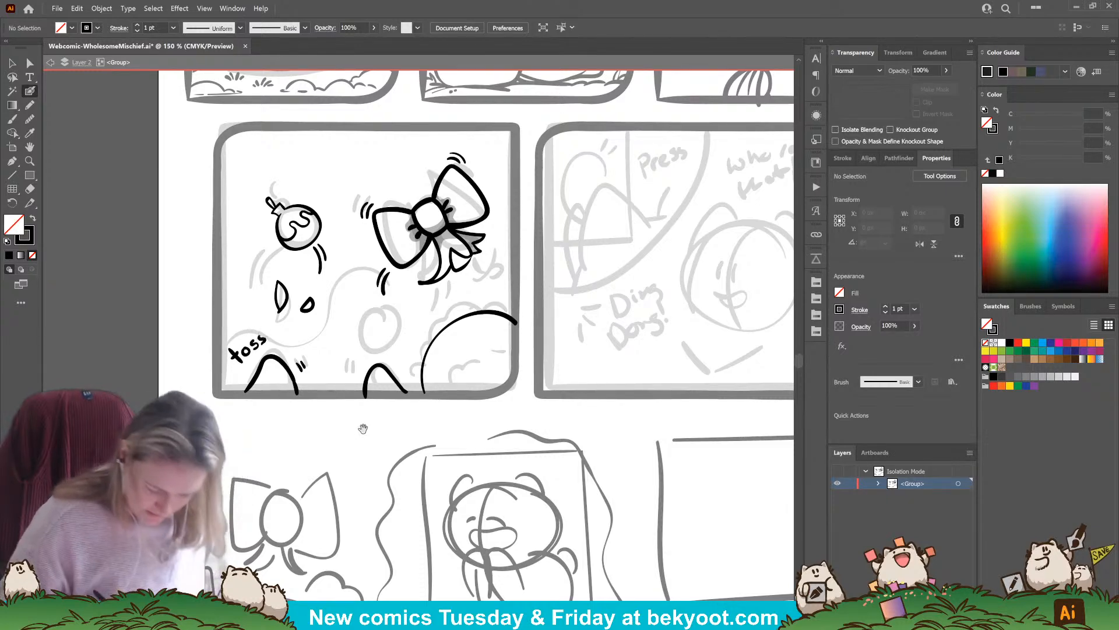
Replace the large arc in the fourth panel's lower-right corner with a smaller guide arc
{"action": "left_click_drag", "start_coordinate": [362, 429], "coordinate": [346, 443]}
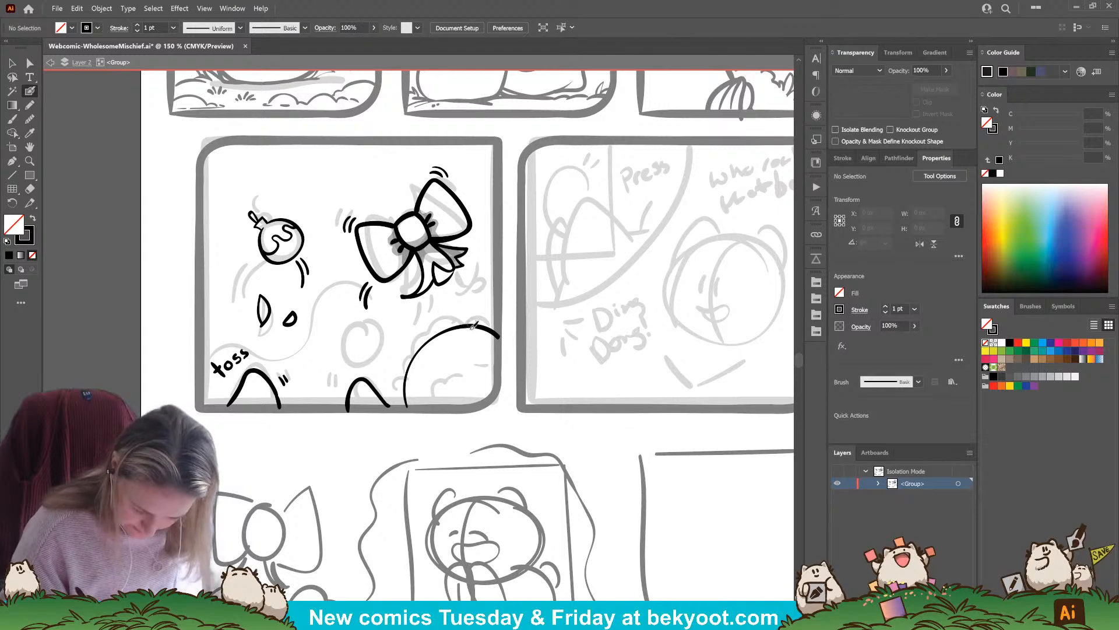
{"action": "left_click_drag", "start_coordinate": [491, 328], "coordinate": [498, 336]}
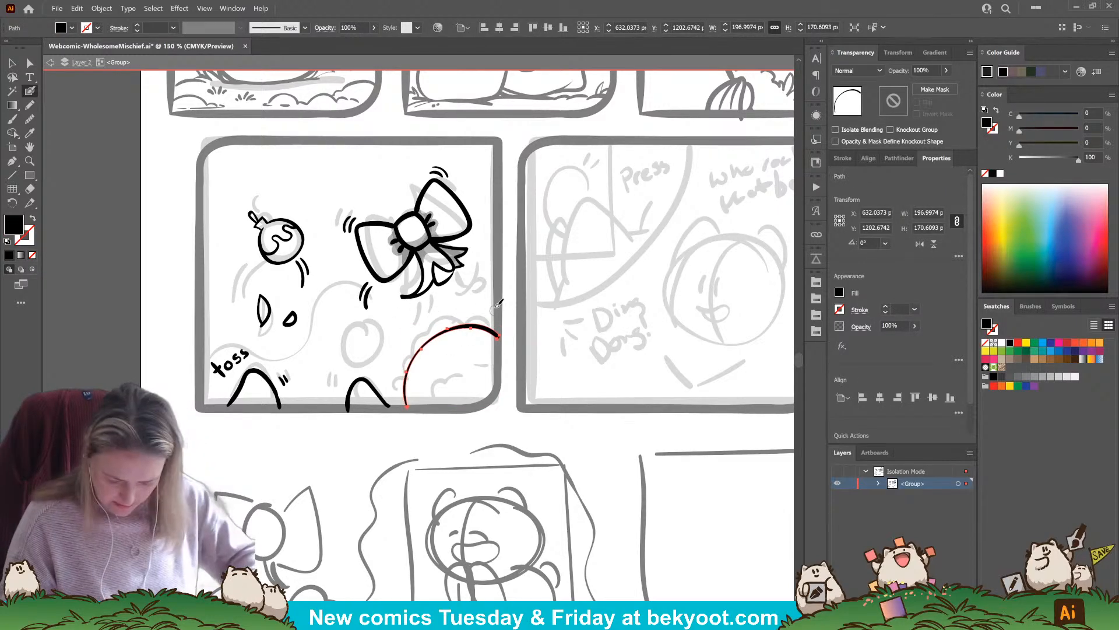
{"action": "key", "text": "ctrl+z"}
{"action": "mouse_move", "coordinate": [419, 400]}
{"action": "left_mouse_down"}
{"action": "mouse_move", "coordinate": [432, 368]}
{"action": "mouse_move", "coordinate": [488, 346]}
{"action": "left_mouse_up"}
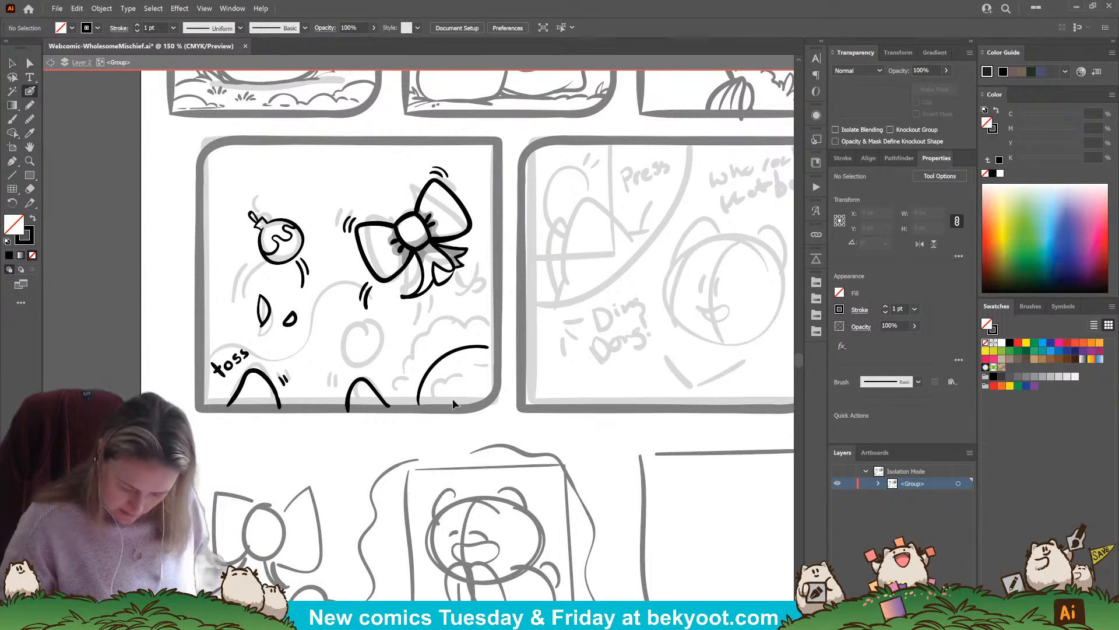
Ink the wreath's jagged leafy outer and inner edges around the guide arc, with small round decorations between them
{"action": "mouse_move", "coordinate": [420, 333]}
{"action": "left_mouse_down"}
{"action": "mouse_move", "coordinate": [397, 366]}
{"action": "mouse_move", "coordinate": [429, 321]}
{"action": "mouse_move", "coordinate": [443, 331]}
{"action": "left_mouse_up"}
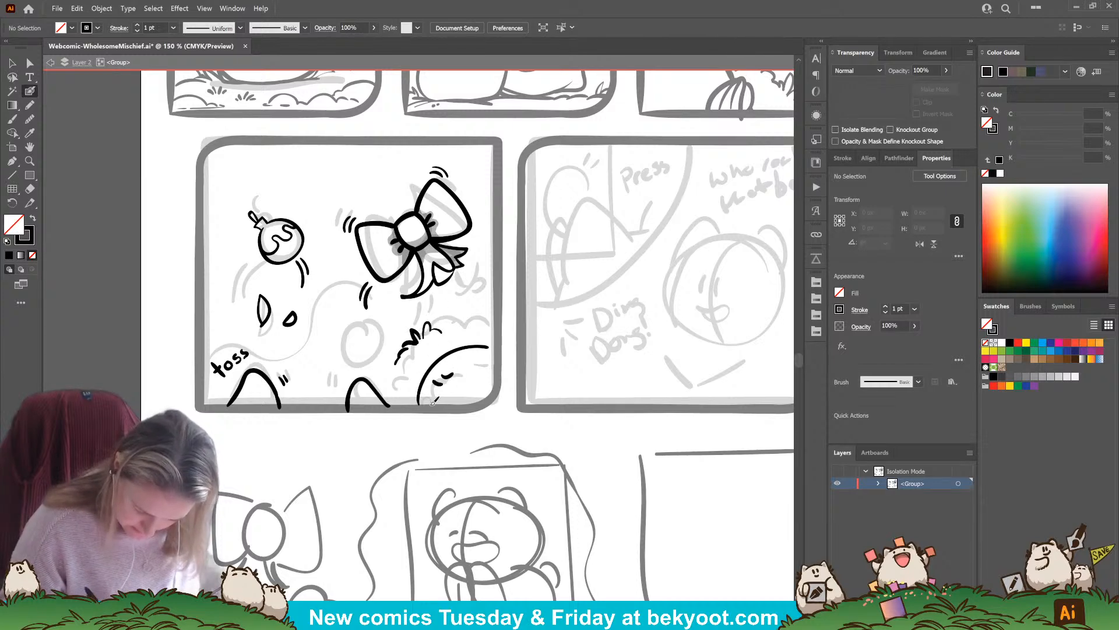
{"action": "mouse_move", "coordinate": [436, 379]}
{"action": "left_mouse_down"}
{"action": "mouse_move", "coordinate": [389, 360]}
{"action": "mouse_move", "coordinate": [384, 375]}
{"action": "mouse_move", "coordinate": [401, 379]}
{"action": "mouse_move", "coordinate": [378, 386]}
{"action": "left_mouse_up"}
{"action": "mouse_move", "coordinate": [451, 325]}
{"action": "left_mouse_down"}
{"action": "mouse_move", "coordinate": [431, 356]}
{"action": "mouse_move", "coordinate": [453, 358]}
{"action": "mouse_move", "coordinate": [424, 353]}
{"action": "mouse_move", "coordinate": [437, 356]}
{"action": "mouse_move", "coordinate": [434, 345]}
{"action": "mouse_move", "coordinate": [430, 370]}
{"action": "mouse_move", "coordinate": [466, 370]}
{"action": "left_mouse_up"}
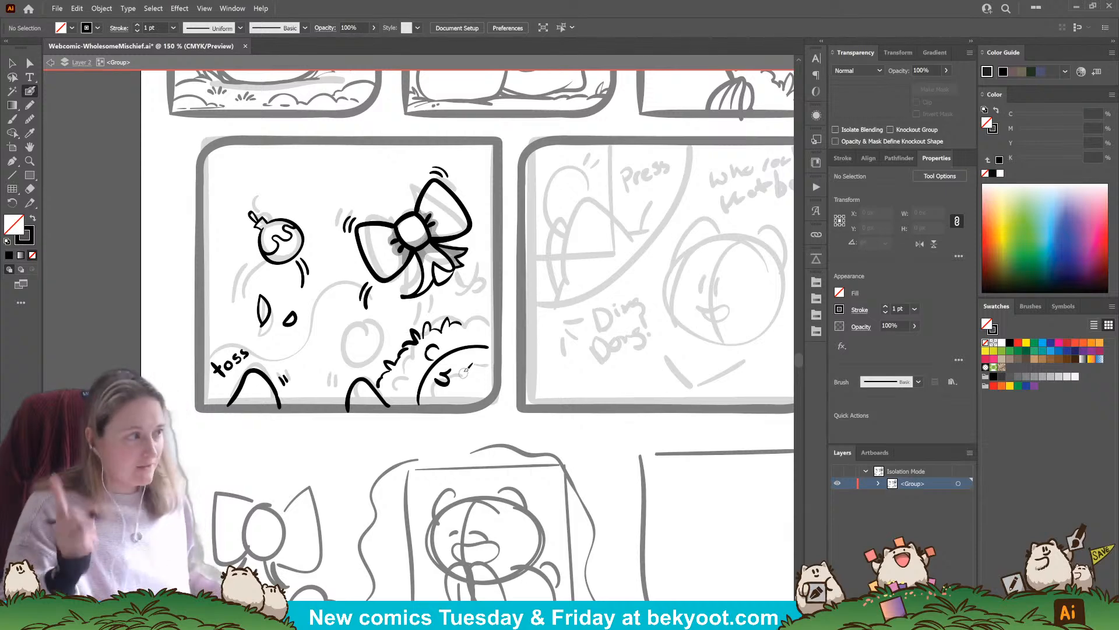
{"action": "left_click_drag", "start_coordinate": [452, 366], "coordinate": [473, 366]}
{"action": "left_click_drag", "start_coordinate": [470, 321], "coordinate": [495, 320]}
{"action": "left_click_drag", "start_coordinate": [473, 366], "coordinate": [490, 362]}
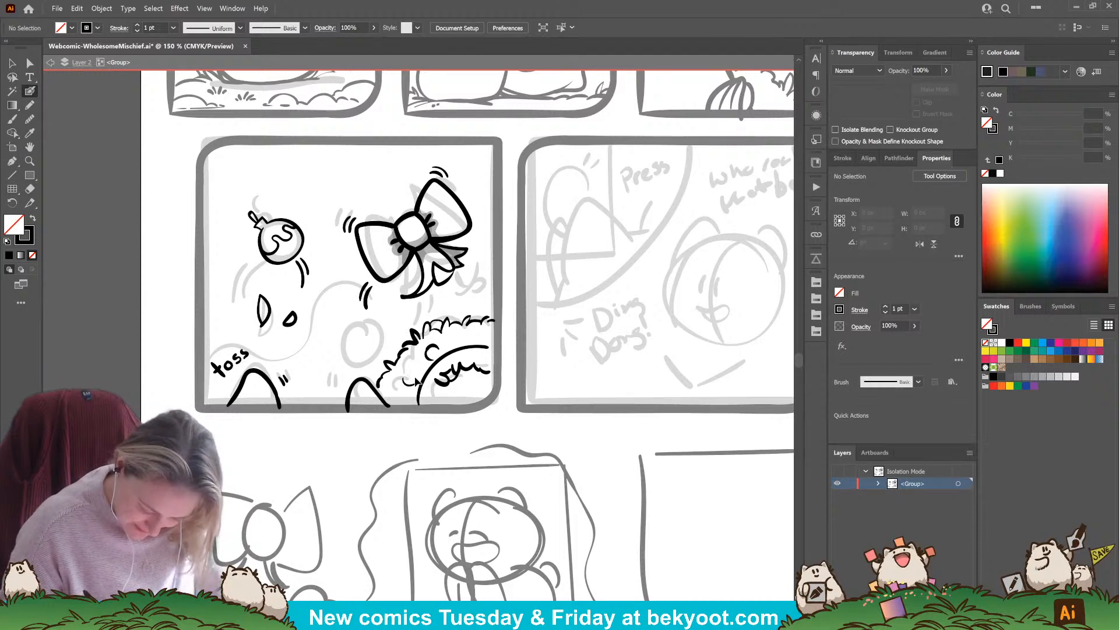
{"action": "mouse_move", "coordinate": [410, 371]}
{"action": "left_mouse_down"}
{"action": "mouse_move", "coordinate": [434, 396]}
{"action": "mouse_move", "coordinate": [441, 381]}
{"action": "mouse_move", "coordinate": [425, 407]}
{"action": "left_mouse_up"}
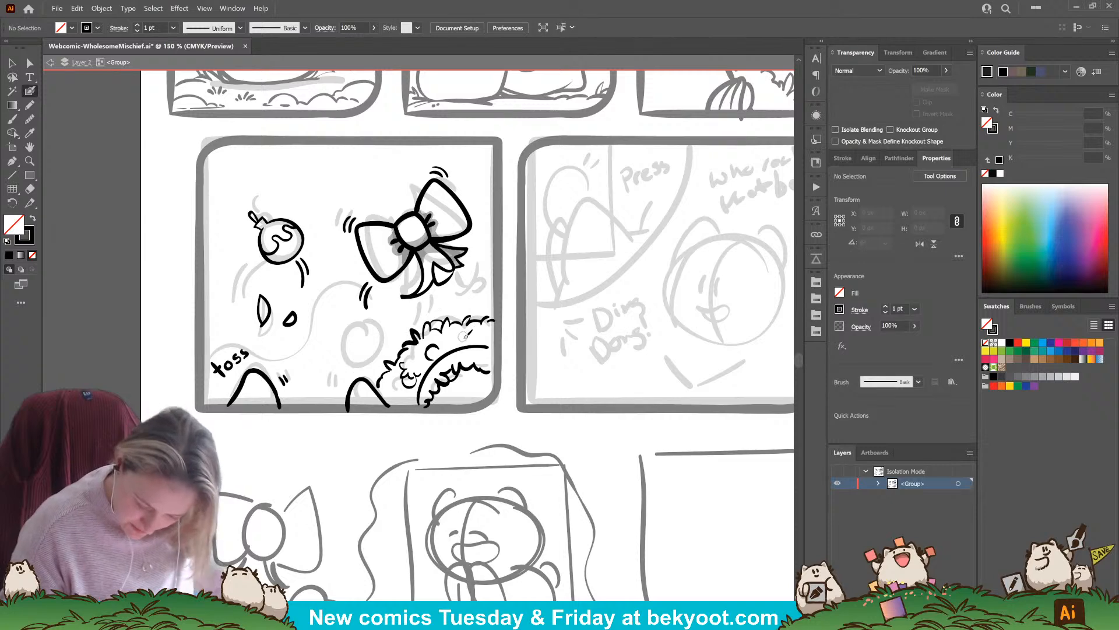
Remove the guide arc from the middle of the wreath and add detail to its upper round decoration
{"action": "left_click_drag", "start_coordinate": [468, 334], "coordinate": [419, 403]}
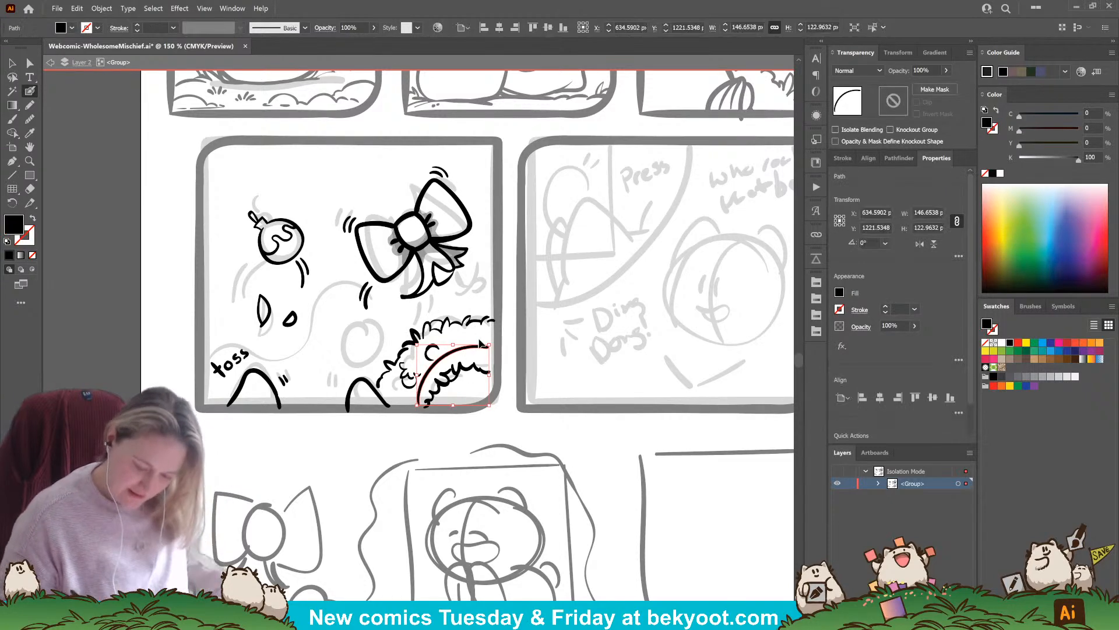
{"action": "key", "text": "ctrl+z"}
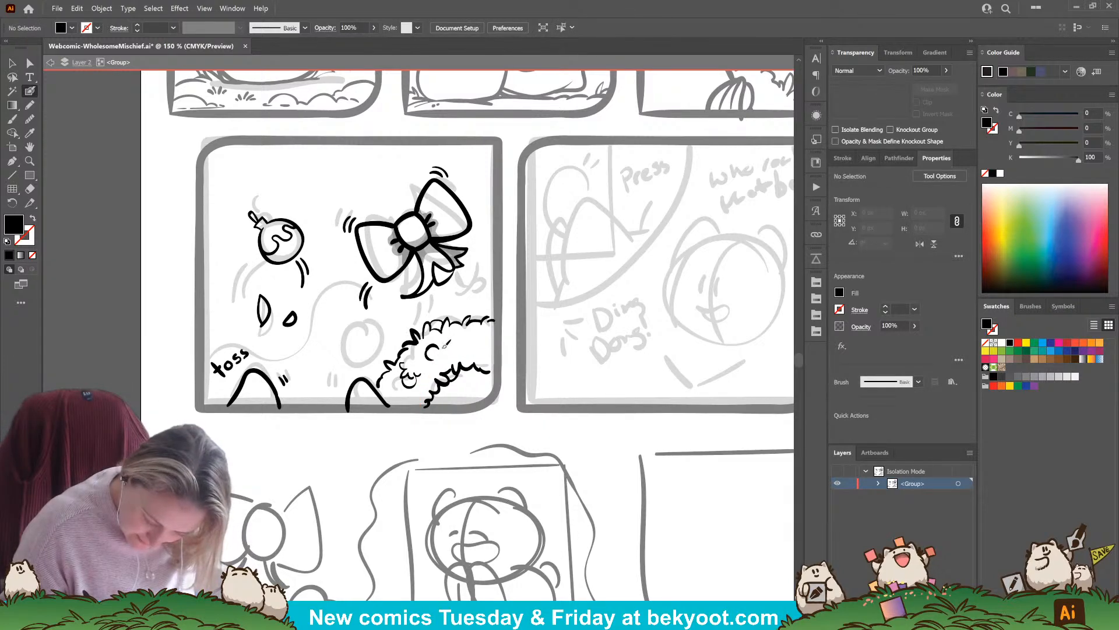
{"action": "key", "text": "shift+x"}
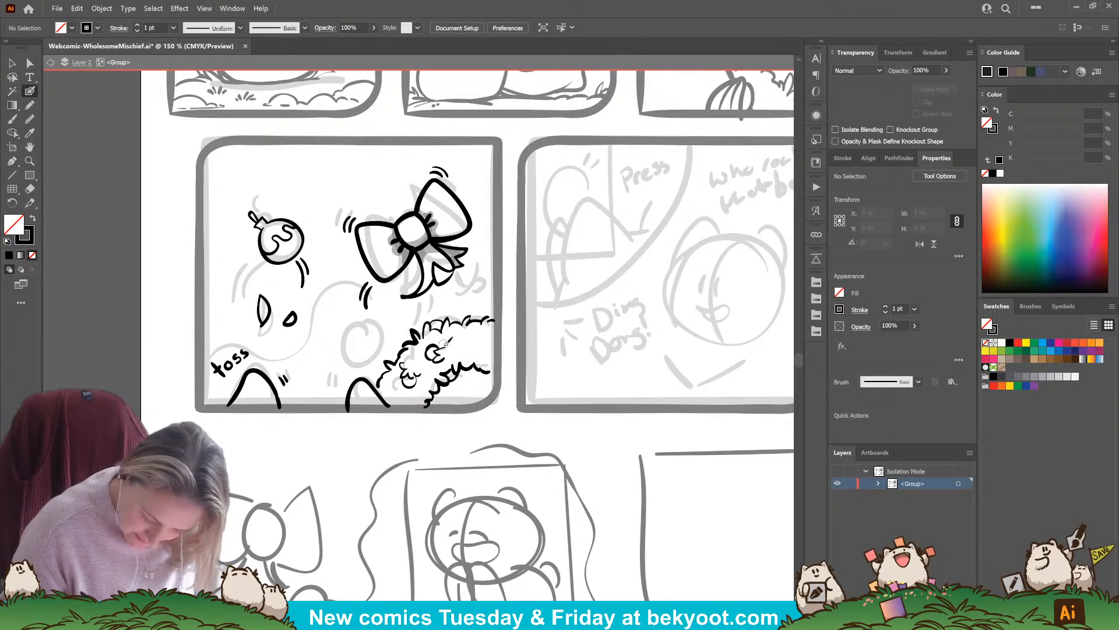
Finish the wreath's round decorations, adding one near the fourth panel's right border, and ink a small leaf-shaped outline above the wreath
{"action": "key", "text": "shift+x"}
{"action": "left_click_drag", "start_coordinate": [436, 360], "coordinate": [442, 350]}
{"action": "key", "text": "shift+x"}
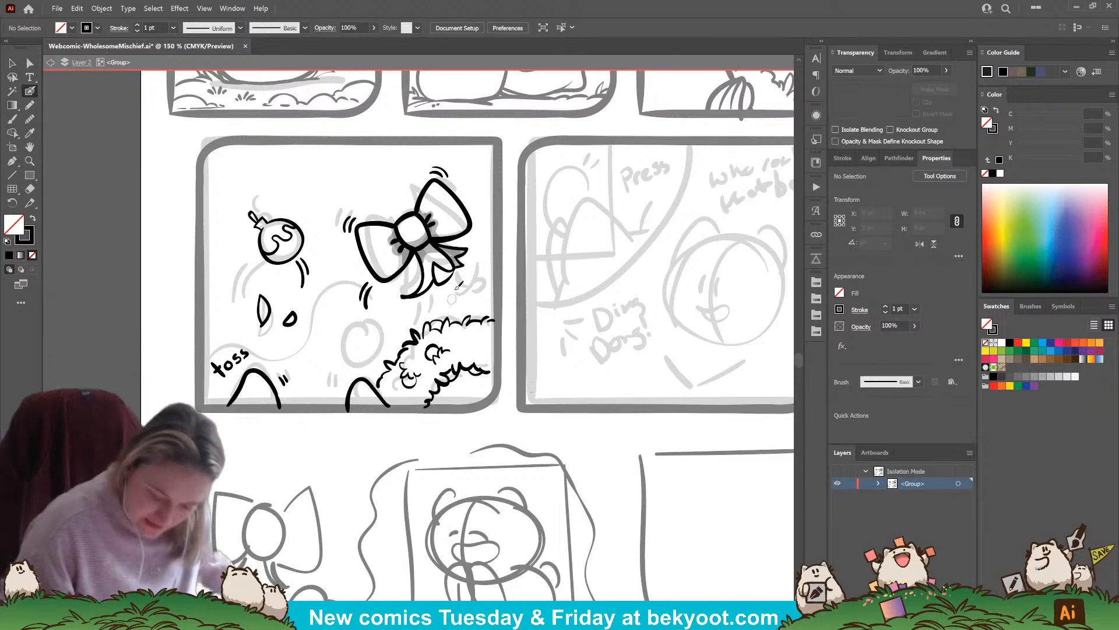
{"action": "left_click_drag", "start_coordinate": [466, 283], "coordinate": [464, 295]}
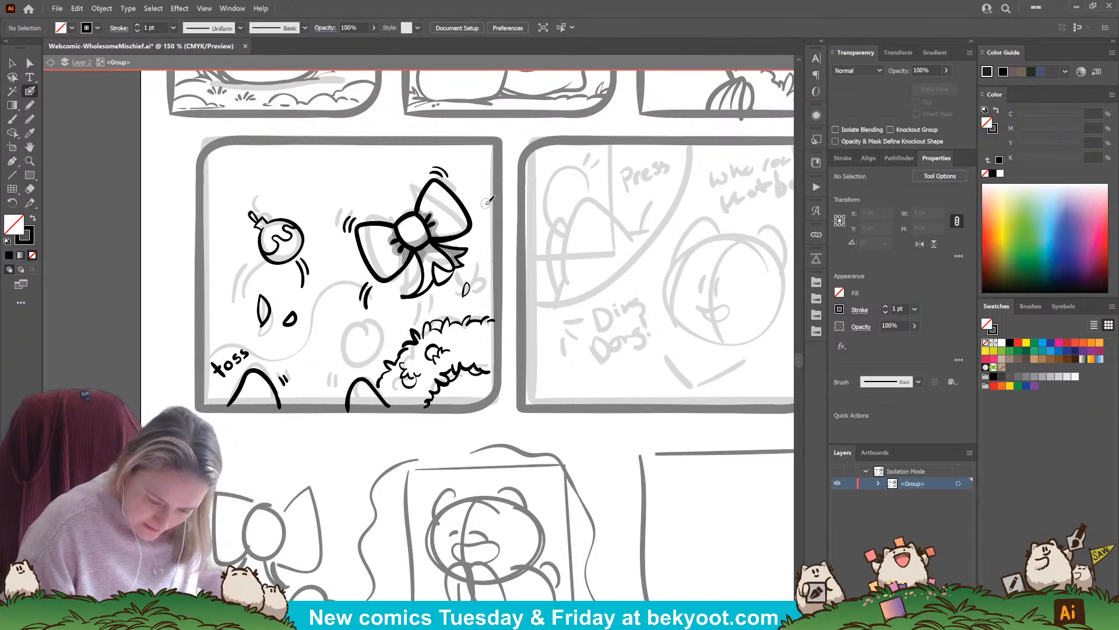
{"action": "mouse_move", "coordinate": [474, 334]}
{"action": "left_mouse_down"}
{"action": "mouse_move", "coordinate": [485, 344]}
{"action": "mouse_move", "coordinate": [471, 332]}
{"action": "mouse_move", "coordinate": [488, 334]}
{"action": "left_mouse_up"}
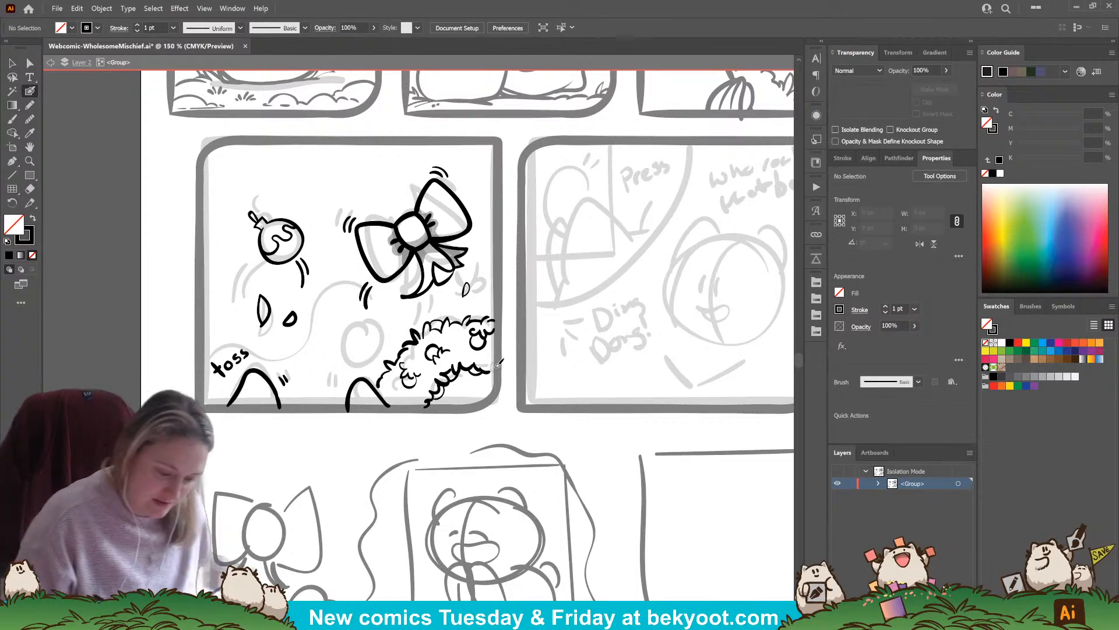
{"action": "key", "text": "n"}
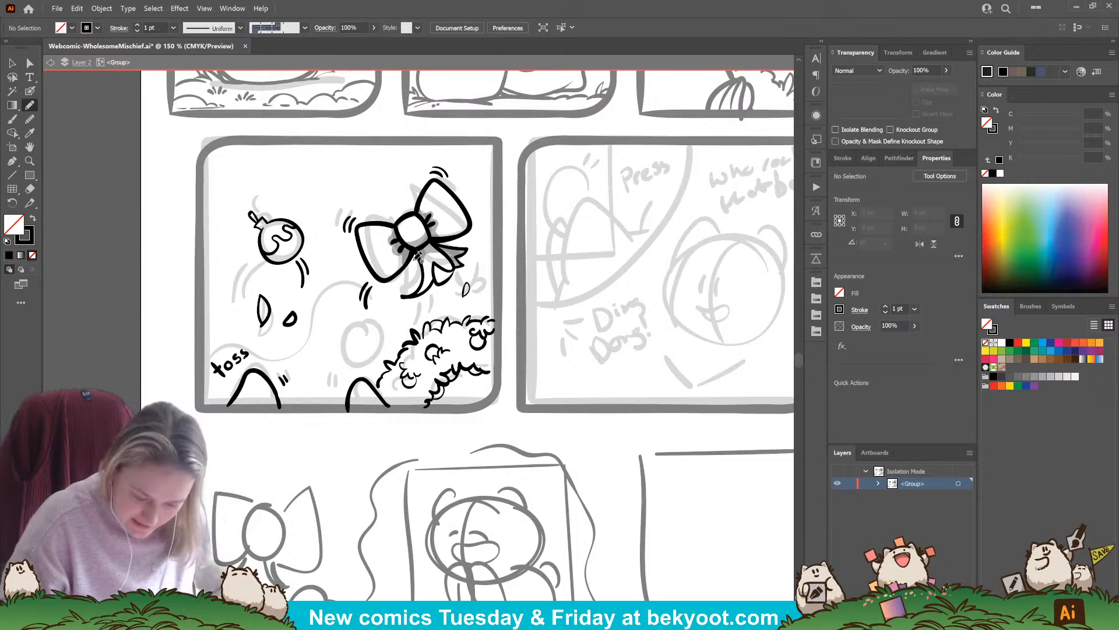
{"action": "left_click", "coordinate": [407, 263], "text": "ctrl"}
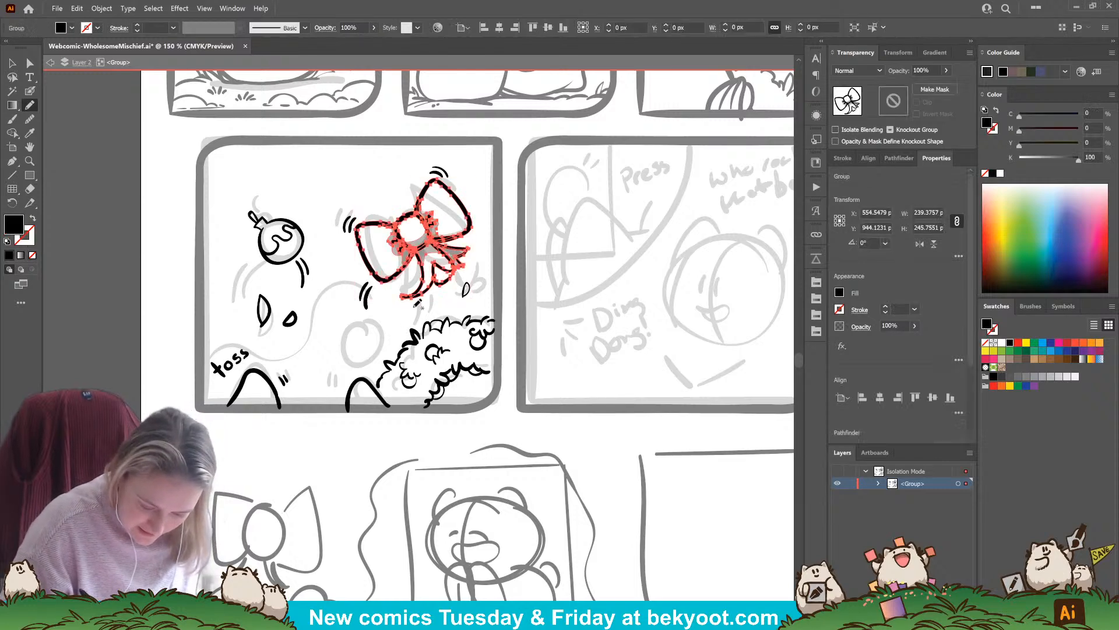
{"action": "left_click", "coordinate": [487, 296], "text": "ctrl"}
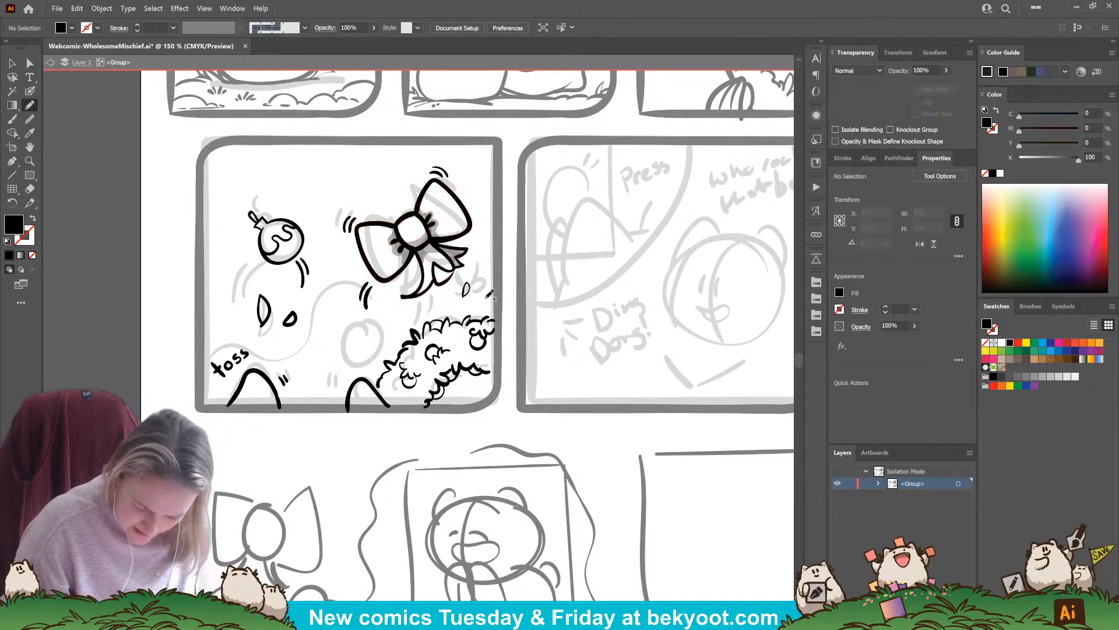
{"action": "left_click", "coordinate": [30, 91]}
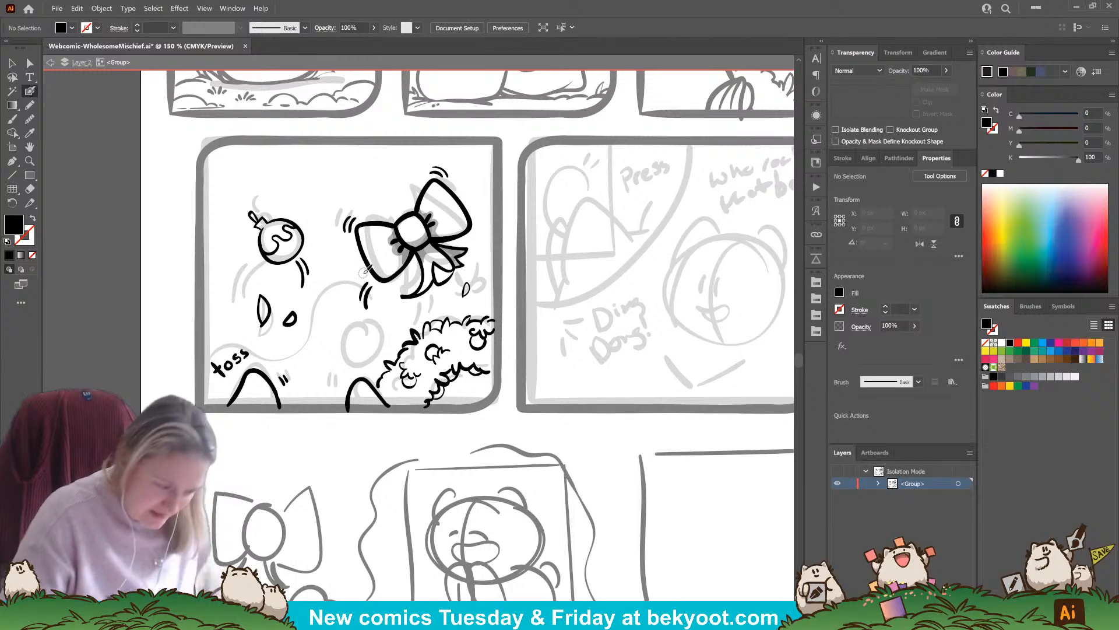
{"action": "key", "text": "shift+x"}
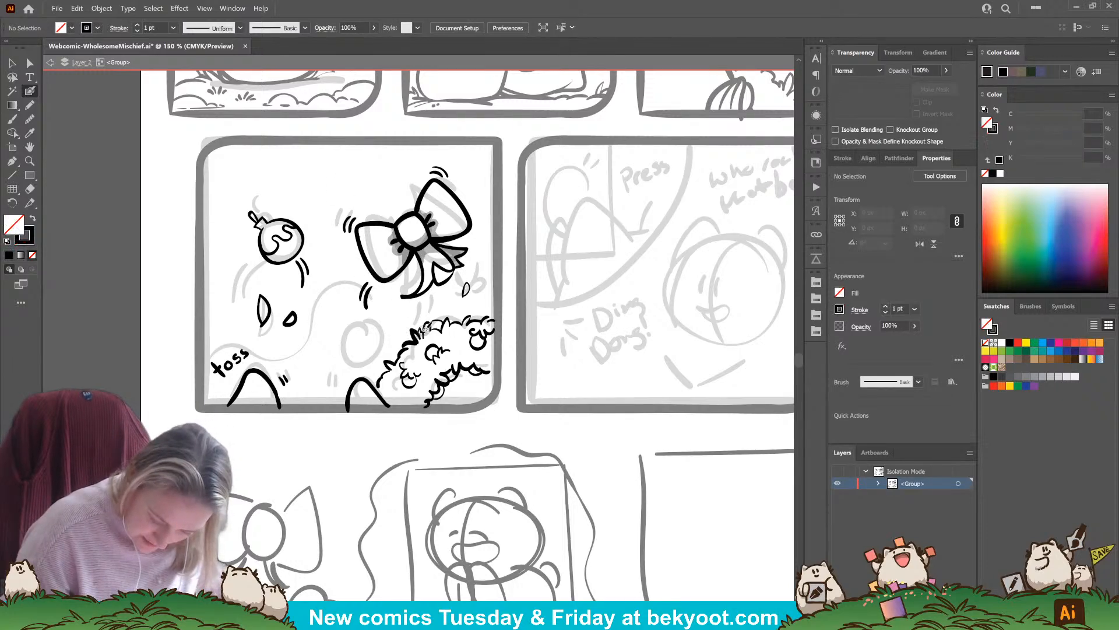
{"action": "key", "text": "shift+x"}
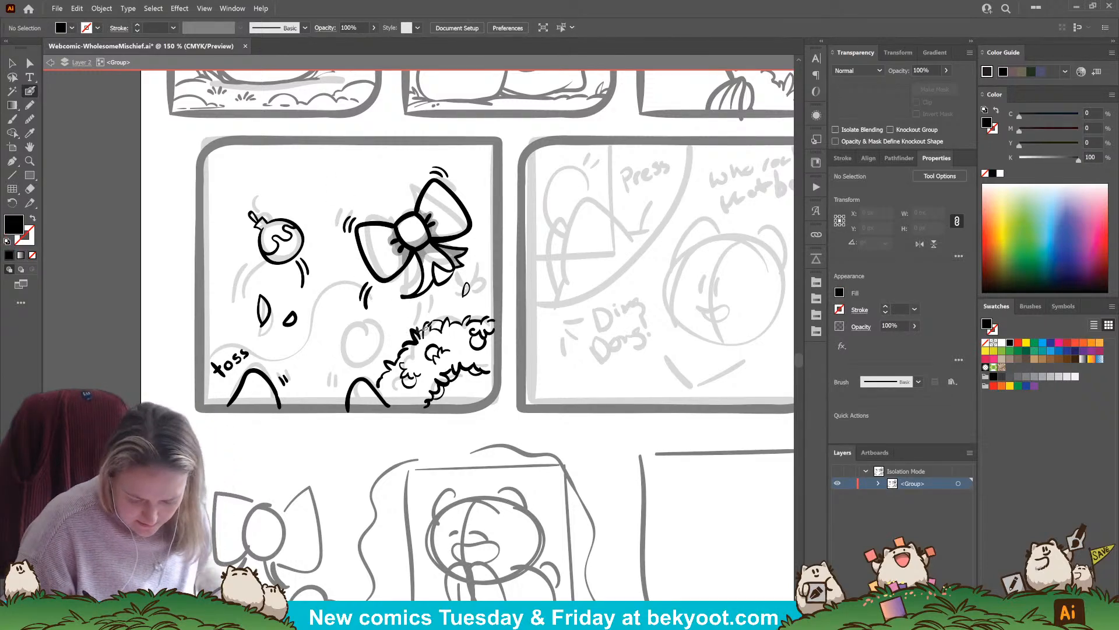
{"action": "key", "text": "shift+x"}
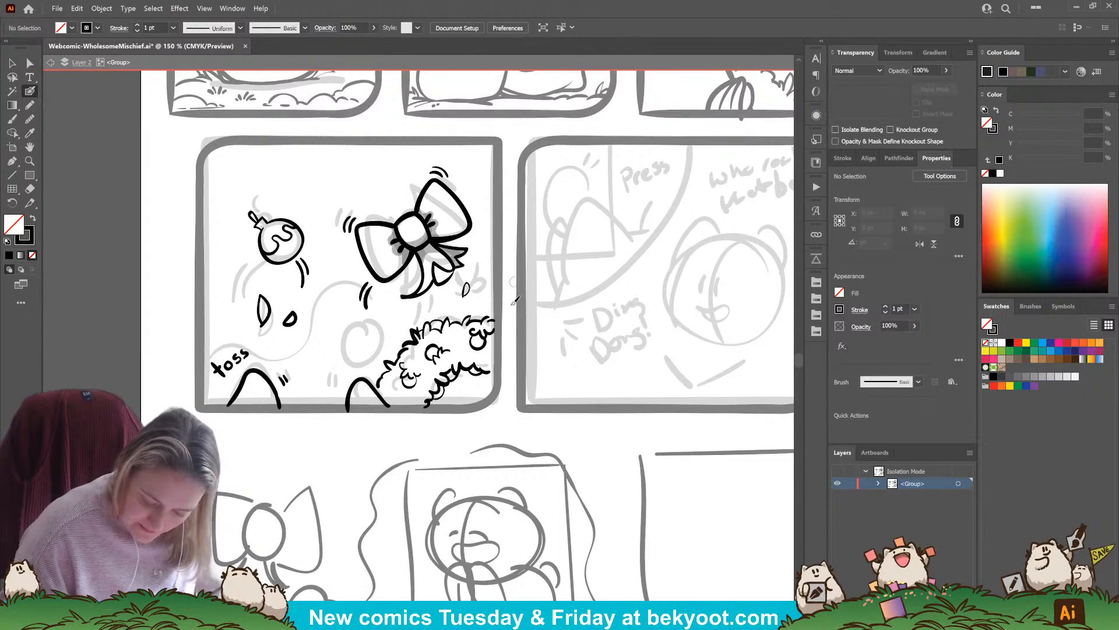
Add short leafy strokes inside the wreath, around and between its round decorations
{"action": "left_click_drag", "start_coordinate": [402, 398], "coordinate": [425, 398]}
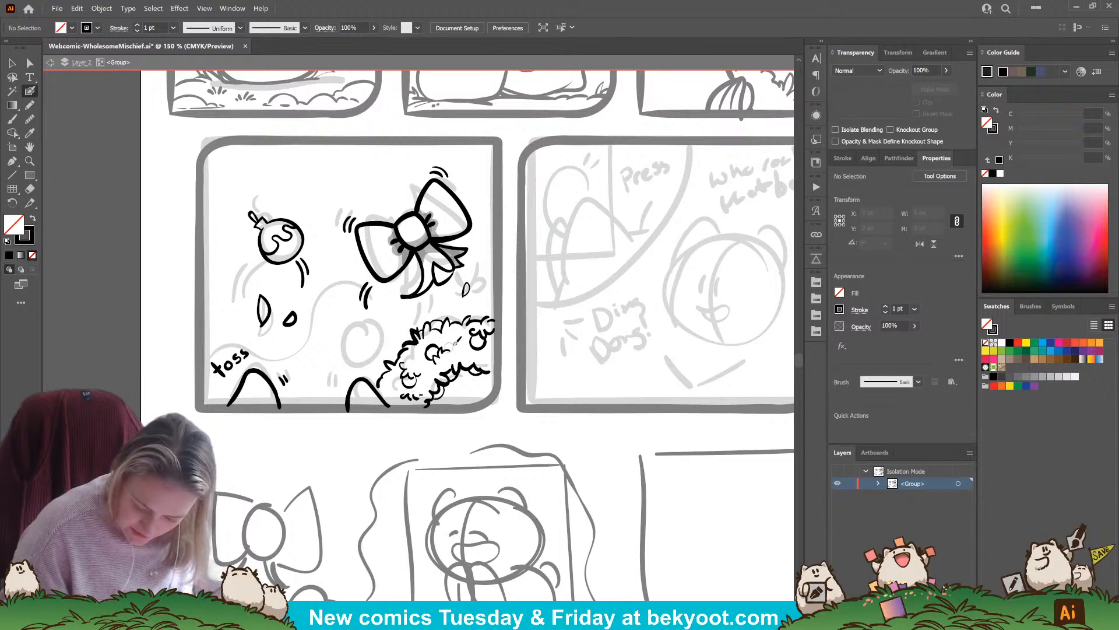
{"action": "left_click_drag", "start_coordinate": [455, 344], "coordinate": [454, 347]}
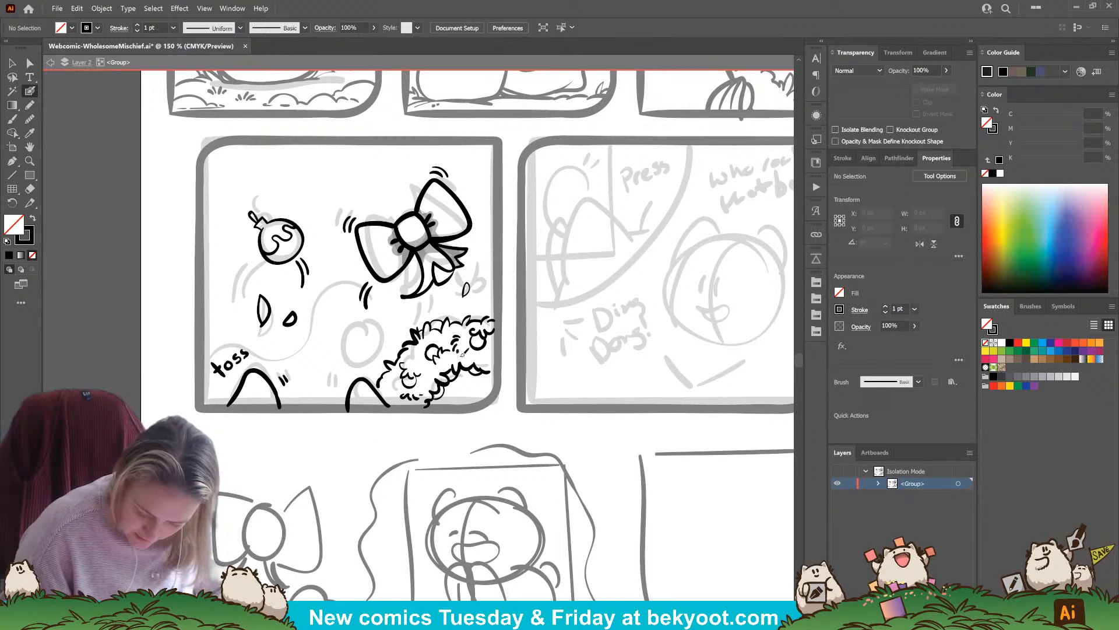
{"action": "left_click_drag", "start_coordinate": [460, 394], "coordinate": [483, 398]}
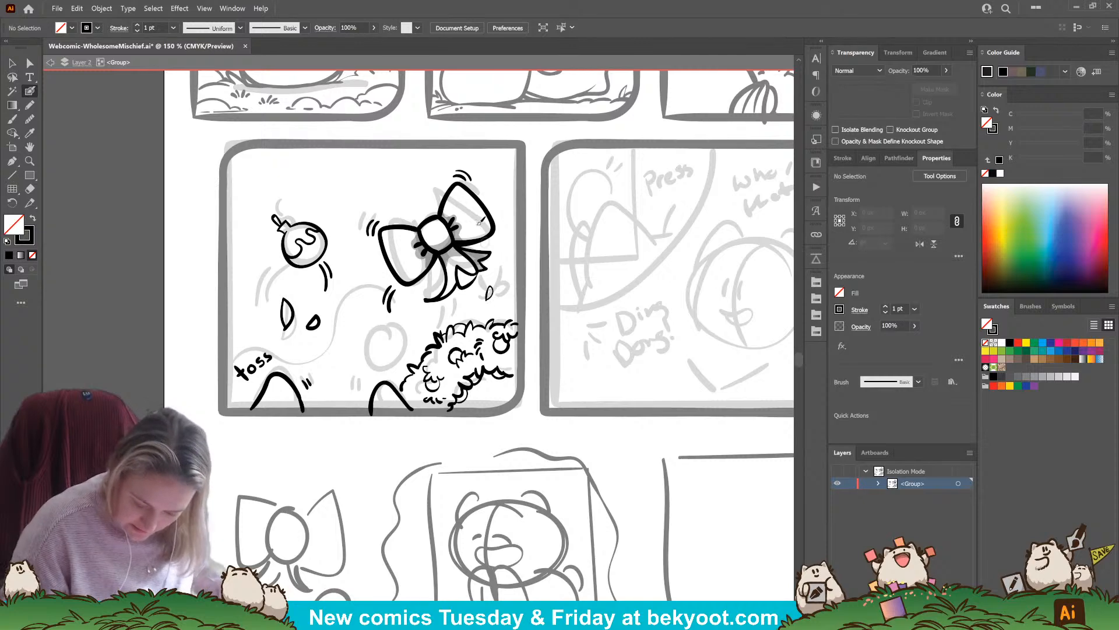
Ink a long looping strand rising from the fourth panel's lower edge to the top of the wreath
{"action": "left_click_drag", "start_coordinate": [409, 333], "coordinate": [441, 315]}
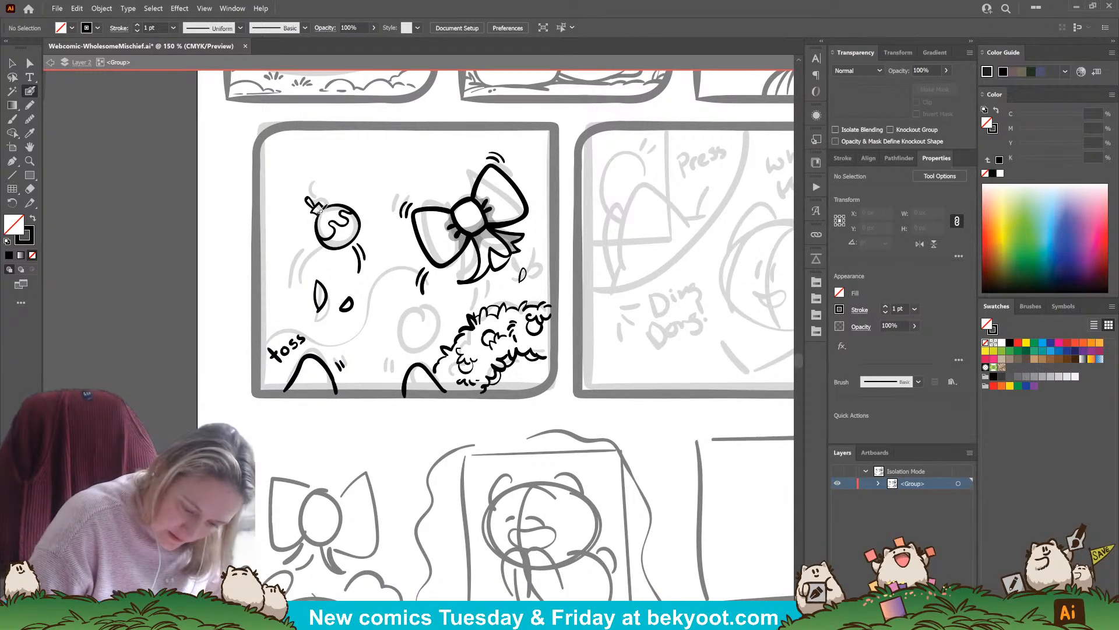
{"action": "mouse_move", "coordinate": [394, 434]}
{"action": "left_mouse_down"}
{"action": "mouse_move", "coordinate": [413, 420]}
{"action": "mouse_move", "coordinate": [410, 434]}
{"action": "mouse_move", "coordinate": [371, 432]}
{"action": "mouse_move", "coordinate": [400, 436]}
{"action": "left_mouse_up"}
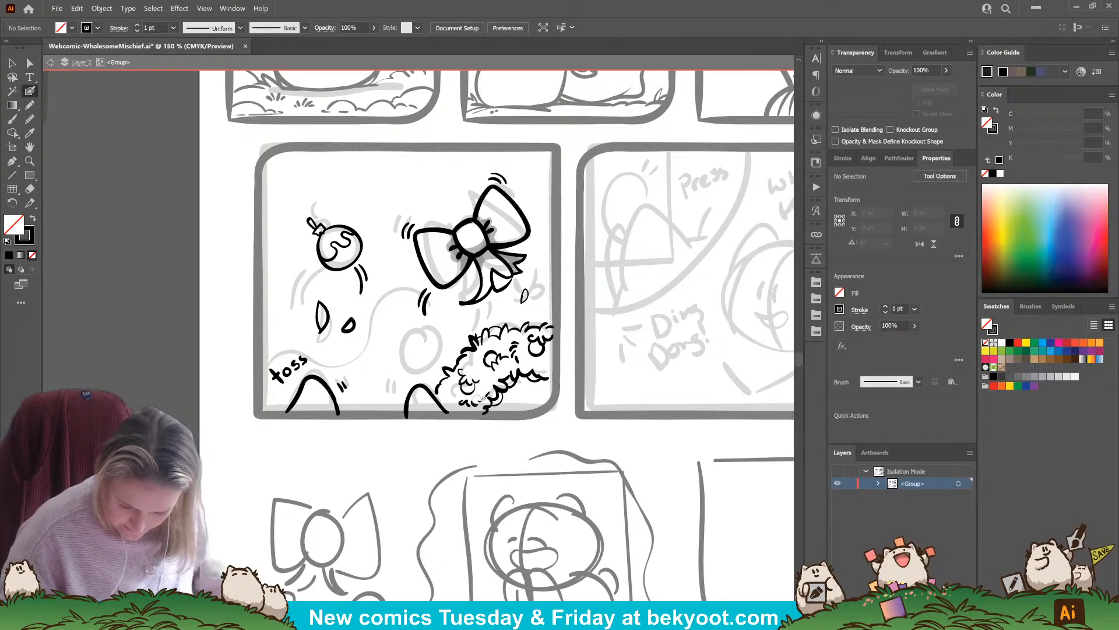
{"action": "left_click_drag", "start_coordinate": [404, 368], "coordinate": [414, 370]}
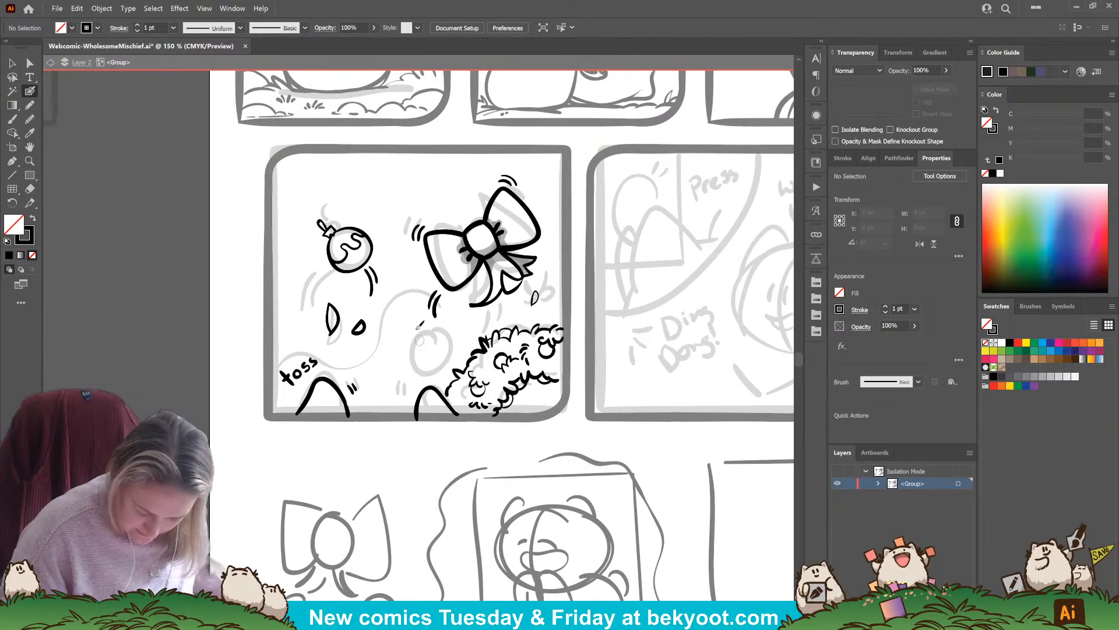
{"action": "mouse_move", "coordinate": [383, 415]}
{"action": "left_mouse_down"}
{"action": "mouse_move", "coordinate": [384, 357]}
{"action": "mouse_move", "coordinate": [396, 366]}
{"action": "mouse_move", "coordinate": [394, 354]}
{"action": "mouse_move", "coordinate": [409, 357]}
{"action": "mouse_move", "coordinate": [421, 339]}
{"action": "mouse_move", "coordinate": [403, 318]}
{"action": "mouse_move", "coordinate": [410, 331]}
{"action": "mouse_move", "coordinate": [417, 313]}
{"action": "mouse_move", "coordinate": [451, 344]}
{"action": "mouse_move", "coordinate": [469, 343]}
{"action": "mouse_move", "coordinate": [473, 318]}
{"action": "mouse_move", "coordinate": [494, 330]}
{"action": "left_mouse_up"}
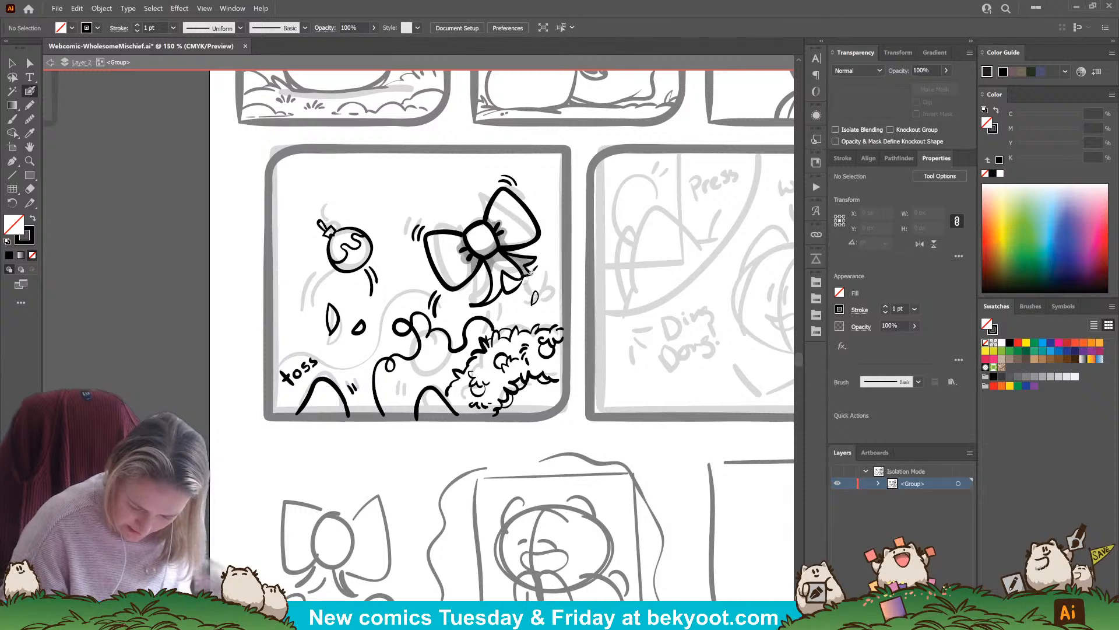
Group the wreath's inked strokes into one object, leaving the looping strand out of the group
{"action": "key", "text": "q"}
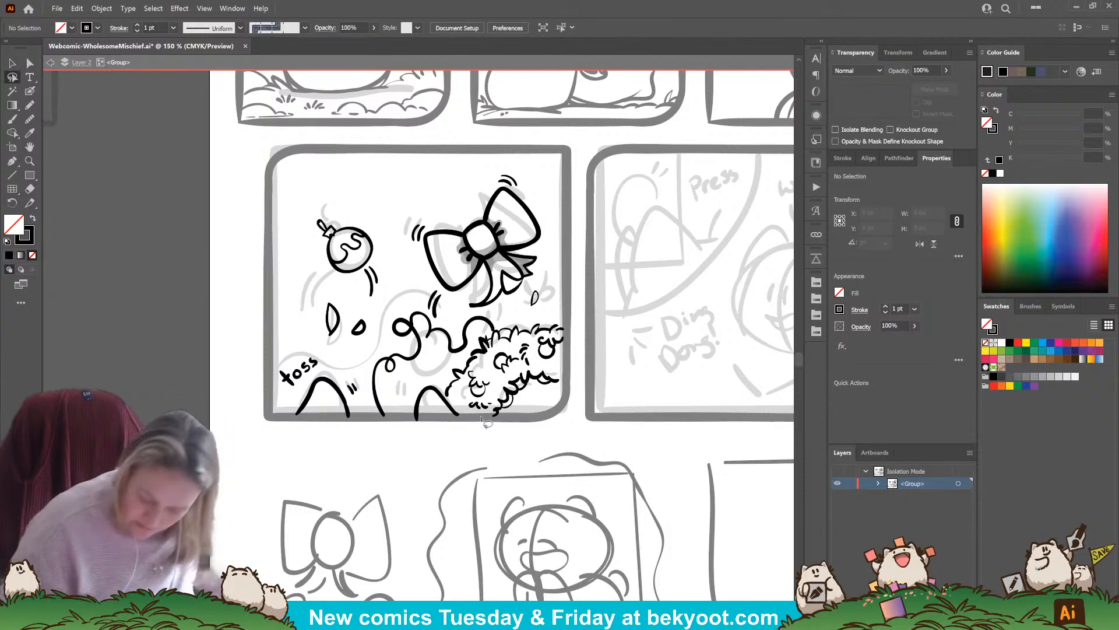
{"action": "mouse_move", "coordinate": [484, 421]}
{"action": "left_mouse_down"}
{"action": "mouse_move", "coordinate": [540, 408]}
{"action": "mouse_move", "coordinate": [579, 363]}
{"action": "mouse_move", "coordinate": [567, 314]}
{"action": "mouse_move", "coordinate": [487, 331]}
{"action": "mouse_move", "coordinate": [448, 378]}
{"action": "mouse_move", "coordinate": [444, 394]}
{"action": "mouse_move", "coordinate": [513, 423]}
{"action": "left_mouse_up"}
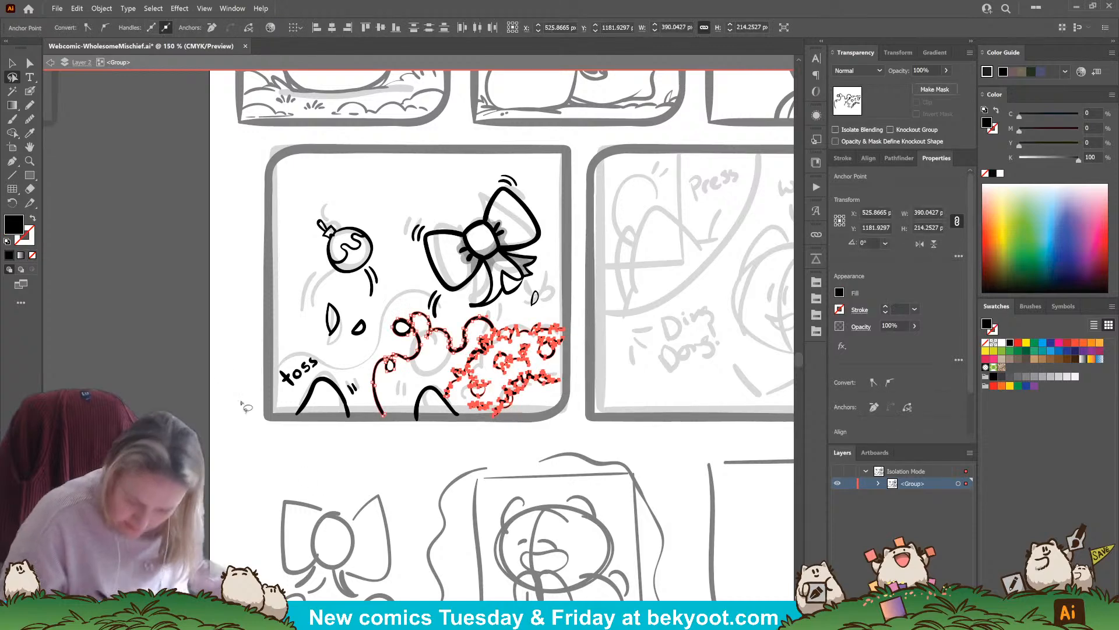
{"action": "key", "text": "v"}
{"action": "left_click", "coordinate": [446, 347]}
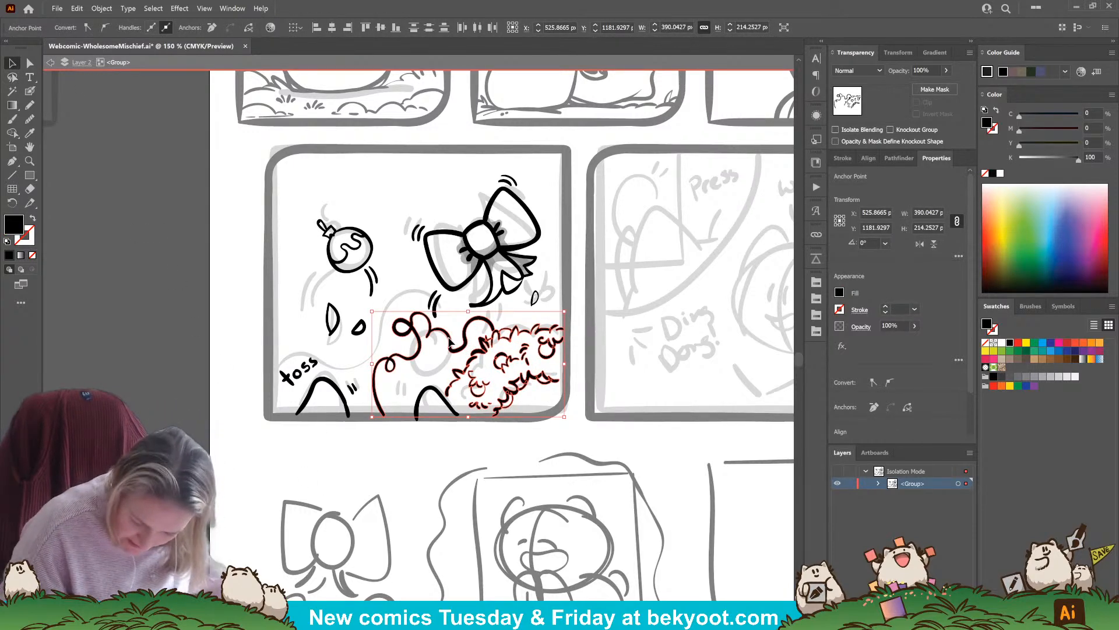
{"action": "left_click_drag", "start_coordinate": [449, 338], "coordinate": [451, 339]}
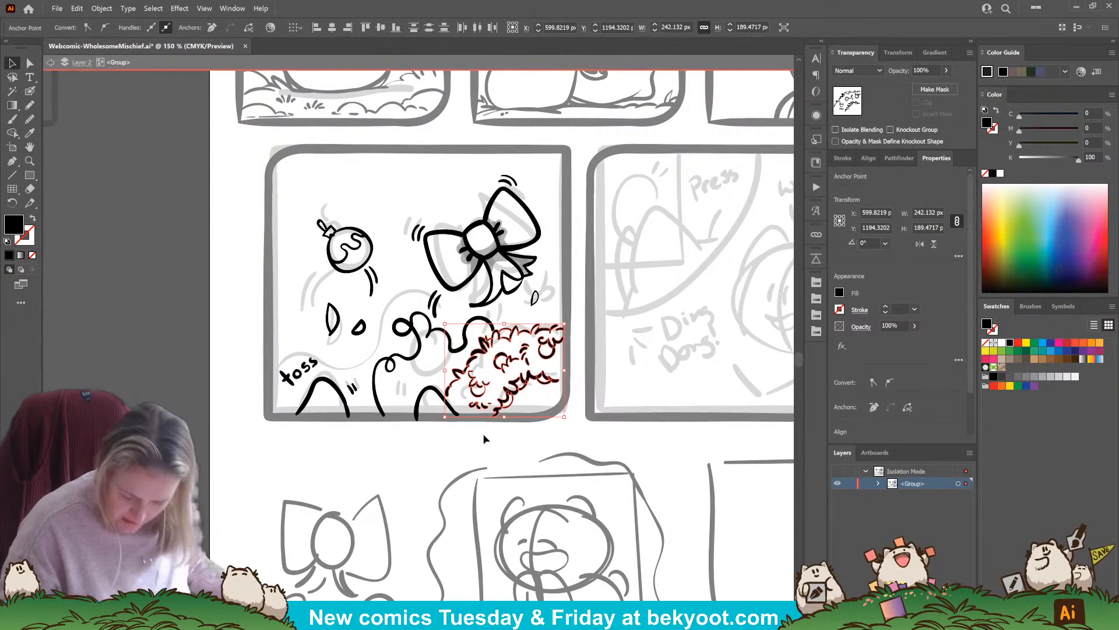
{"action": "left_click", "coordinate": [525, 443]}
Ink a short wavy continuation of the strand beneath the wreath and group it with the looping strand
{"action": "left_click", "coordinate": [30, 91]}
{"action": "mouse_move", "coordinate": [540, 380]}
{"action": "left_mouse_down"}
{"action": "mouse_move", "coordinate": [531, 389]}
{"action": "mouse_move", "coordinate": [561, 396]}
{"action": "left_mouse_up"}
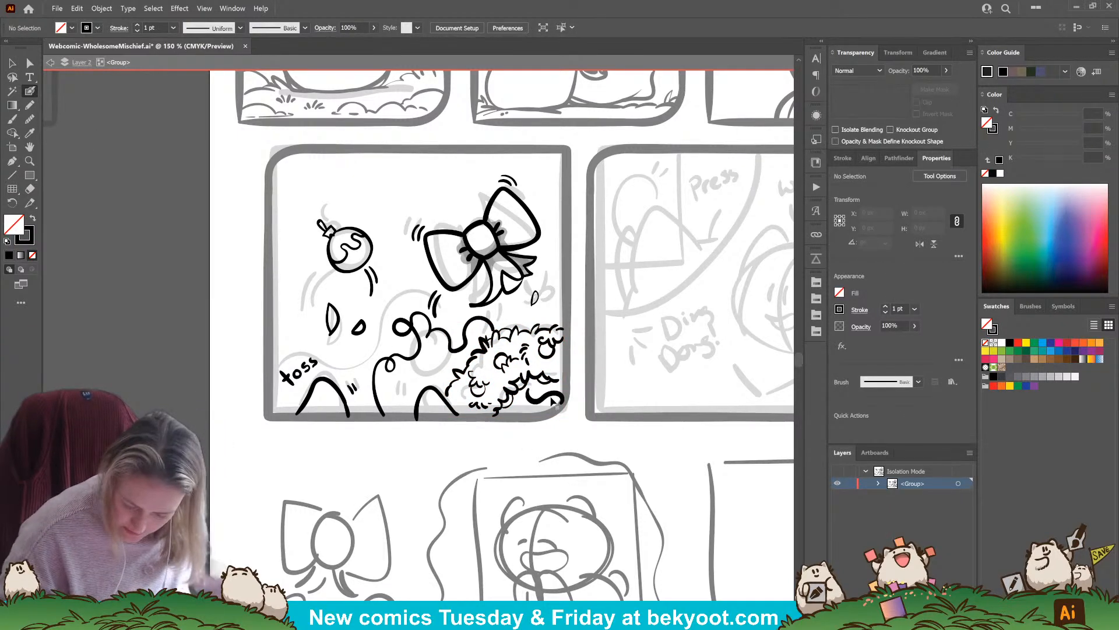
{"action": "left_click", "coordinate": [477, 331]}
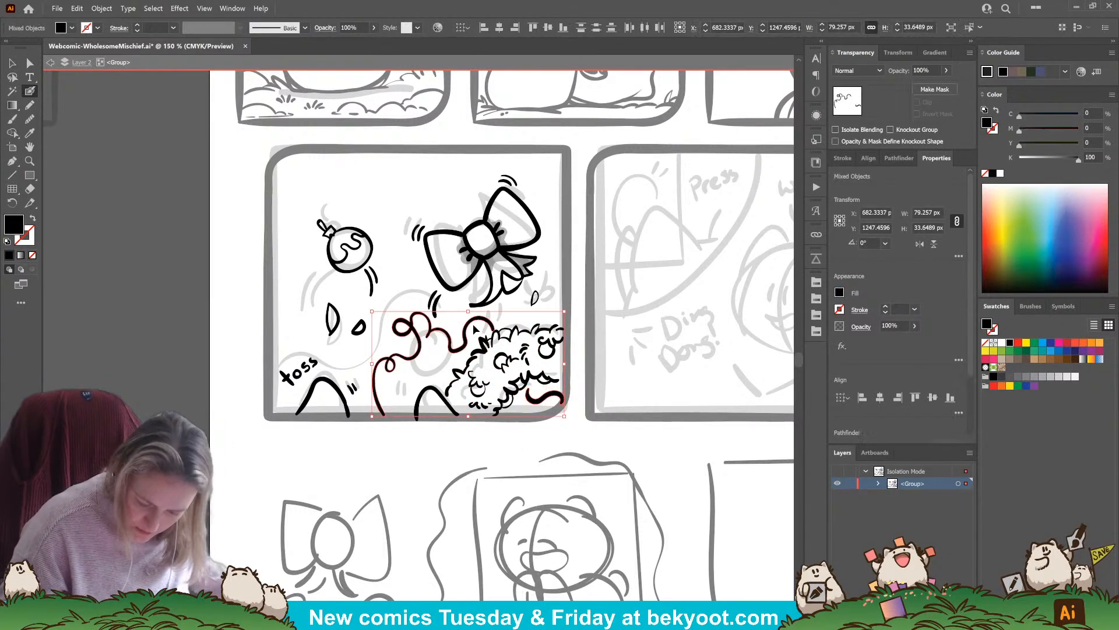
Isolate the strand group and ink small bulb shapes along the loops and on the short piece beneath the wreath
{"action": "double_click", "coordinate": [537, 404]}
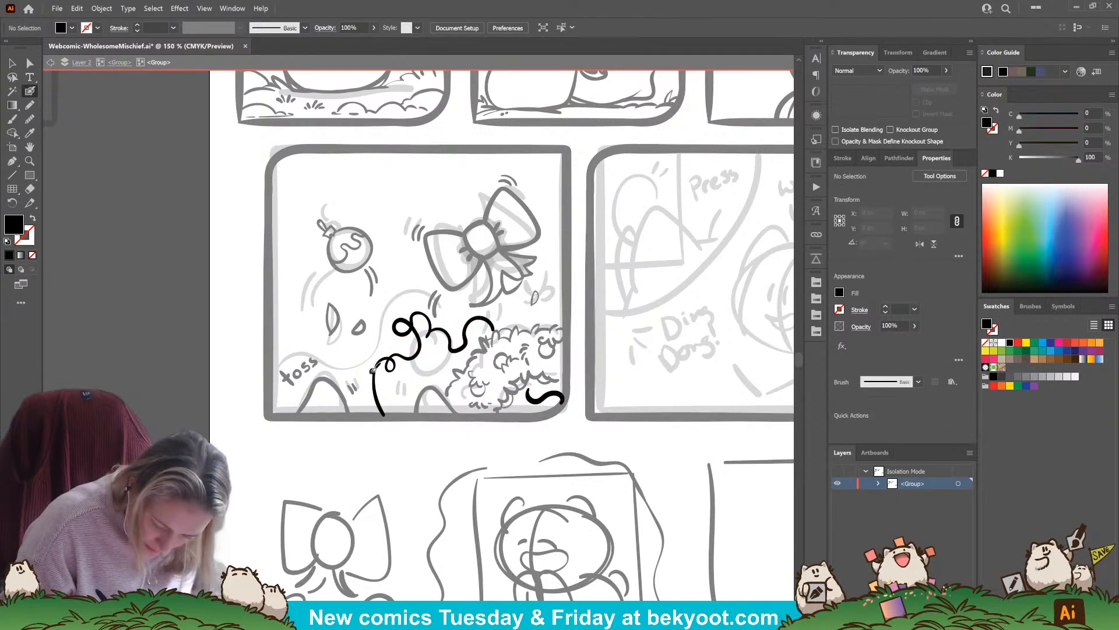
{"action": "key", "text": "shift+x"}
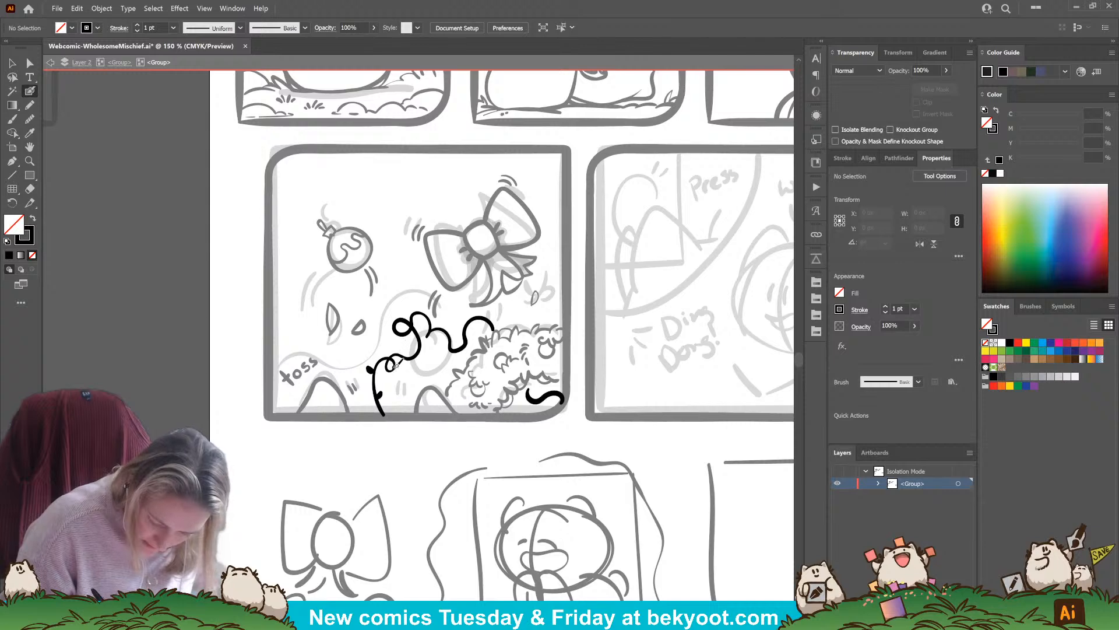
{"action": "mouse_move", "coordinate": [395, 367]}
{"action": "left_mouse_down"}
{"action": "mouse_move", "coordinate": [417, 353]}
{"action": "mouse_move", "coordinate": [430, 338]}
{"action": "mouse_move", "coordinate": [419, 339]}
{"action": "mouse_move", "coordinate": [423, 322]}
{"action": "mouse_move", "coordinate": [403, 308]}
{"action": "mouse_move", "coordinate": [426, 310]}
{"action": "left_mouse_up"}
{"action": "mouse_move", "coordinate": [453, 323]}
{"action": "left_mouse_down"}
{"action": "mouse_move", "coordinate": [460, 355]}
{"action": "mouse_move", "coordinate": [466, 328]}
{"action": "mouse_move", "coordinate": [484, 322]}
{"action": "mouse_move", "coordinate": [477, 308]}
{"action": "mouse_move", "coordinate": [495, 329]}
{"action": "left_mouse_up"}
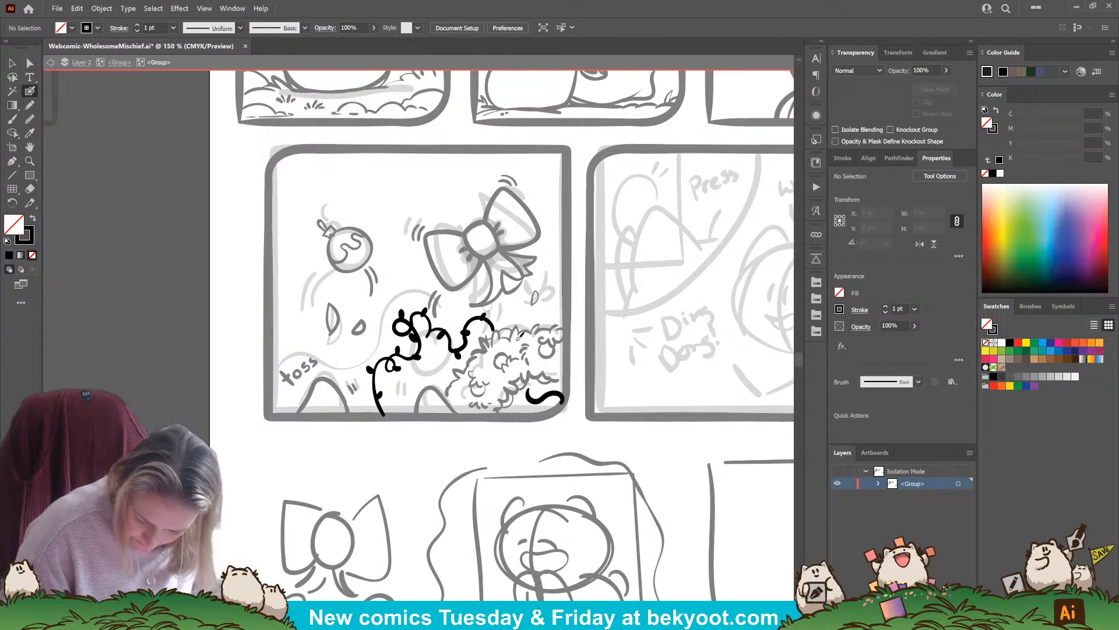
{"action": "left_click_drag", "start_coordinate": [539, 395], "coordinate": [561, 399]}
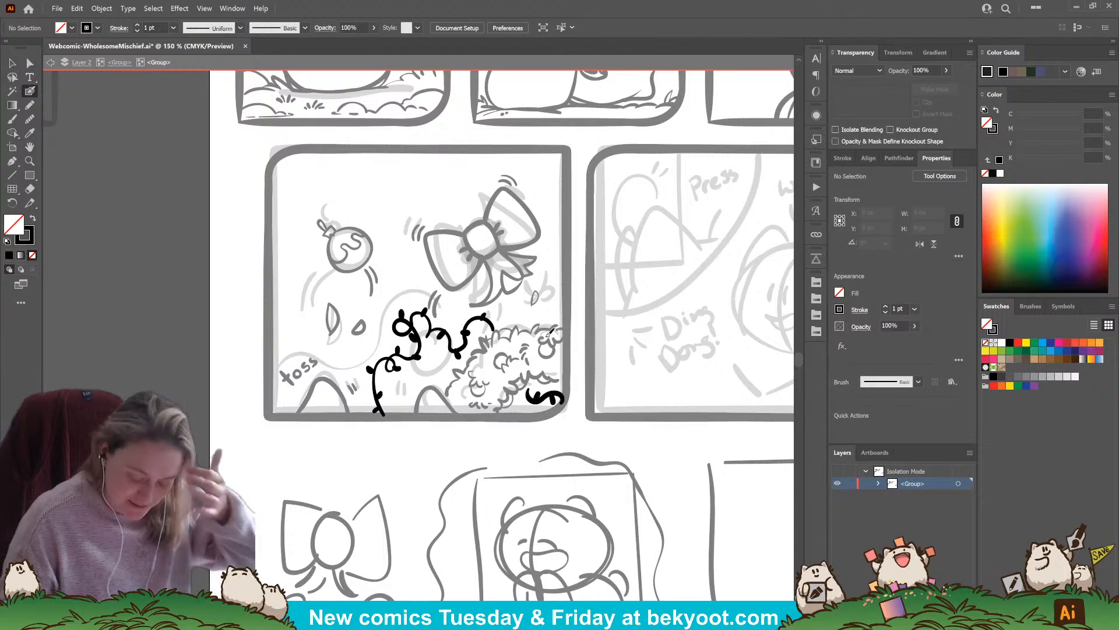
{"action": "mouse_move", "coordinate": [486, 319]}
{"action": "left_mouse_down"}
{"action": "mouse_move", "coordinate": [494, 300]}
{"action": "mouse_move", "coordinate": [489, 312]}
{"action": "left_mouse_up"}
{"action": "left_click", "coordinate": [506, 320], "text": "ctrl"}
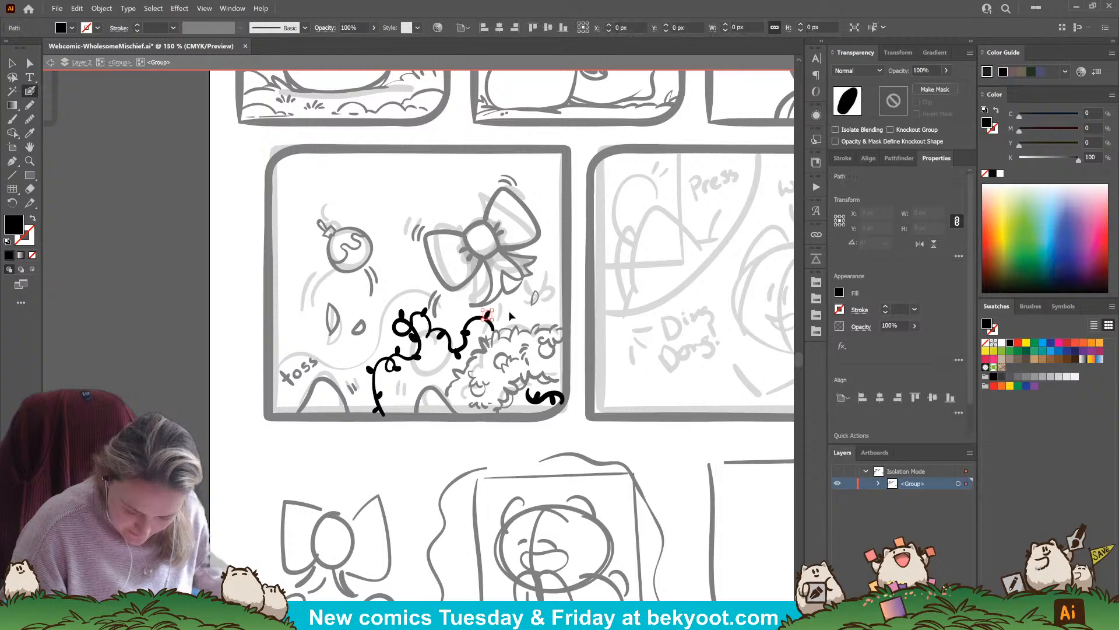
{"action": "left_click", "coordinate": [487, 430], "text": "ctrl"}
{"action": "left_click_drag", "start_coordinate": [488, 430], "coordinate": [502, 421]}
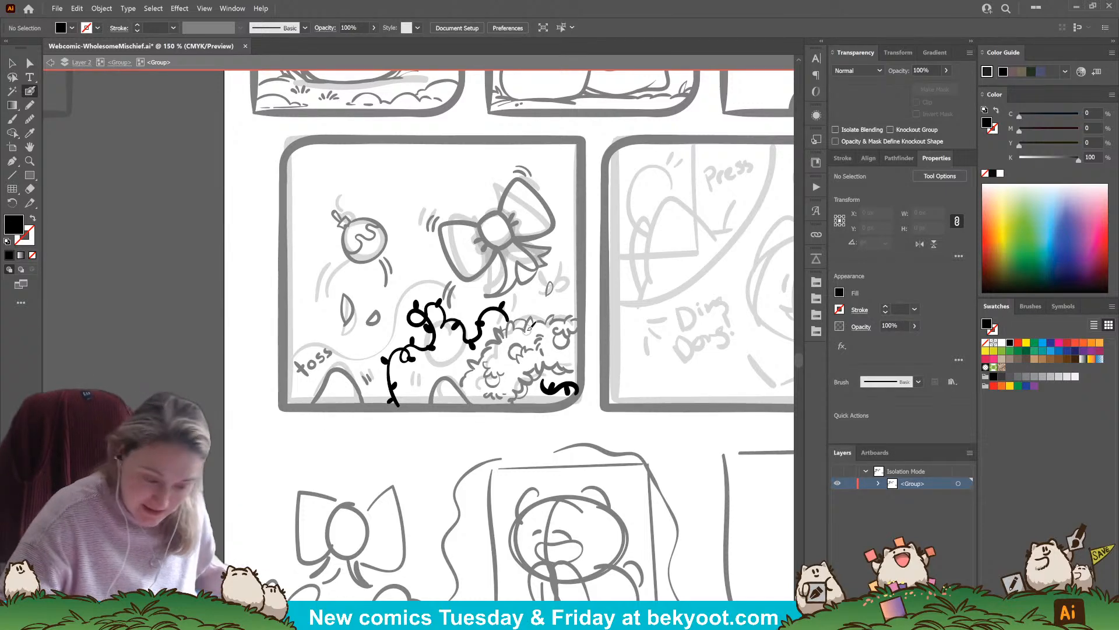
Return to the parent group and ink a jagged leafy fringe hanging from the middle of the fourth panel's upper border
{"action": "left_click", "coordinate": [120, 62]}
{"action": "left_click_drag", "start_coordinate": [428, 450], "coordinate": [408, 468]}
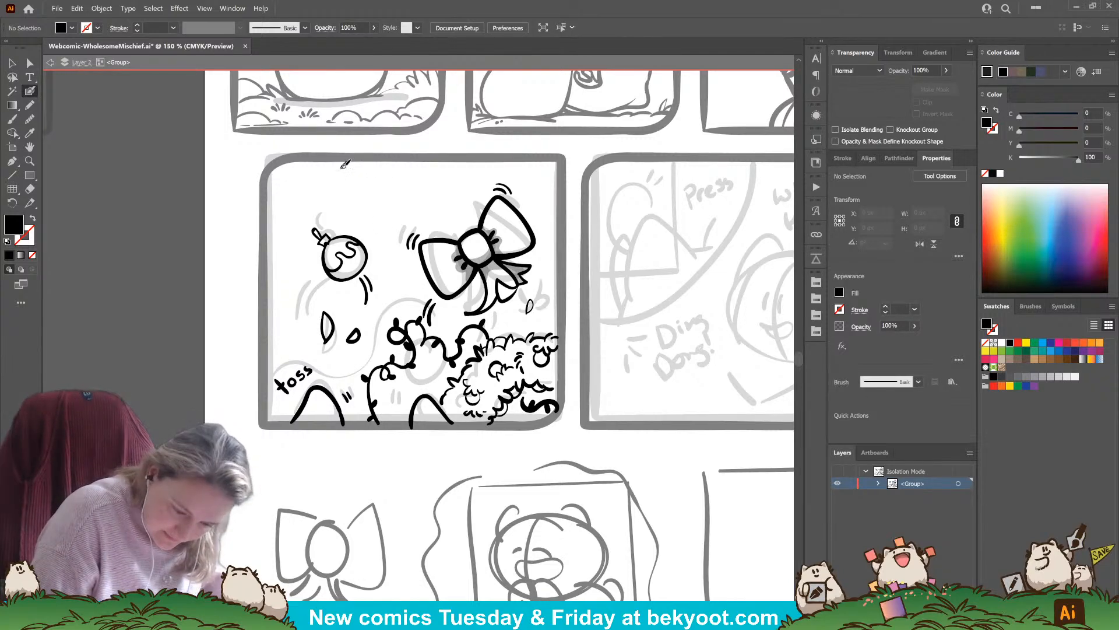
{"action": "mouse_move", "coordinate": [345, 164]}
{"action": "left_mouse_down"}
{"action": "mouse_move", "coordinate": [372, 180]}
{"action": "mouse_move", "coordinate": [395, 161]}
{"action": "mouse_move", "coordinate": [402, 170]}
{"action": "mouse_move", "coordinate": [434, 158]}
{"action": "mouse_move", "coordinate": [459, 163]}
{"action": "left_mouse_up"}
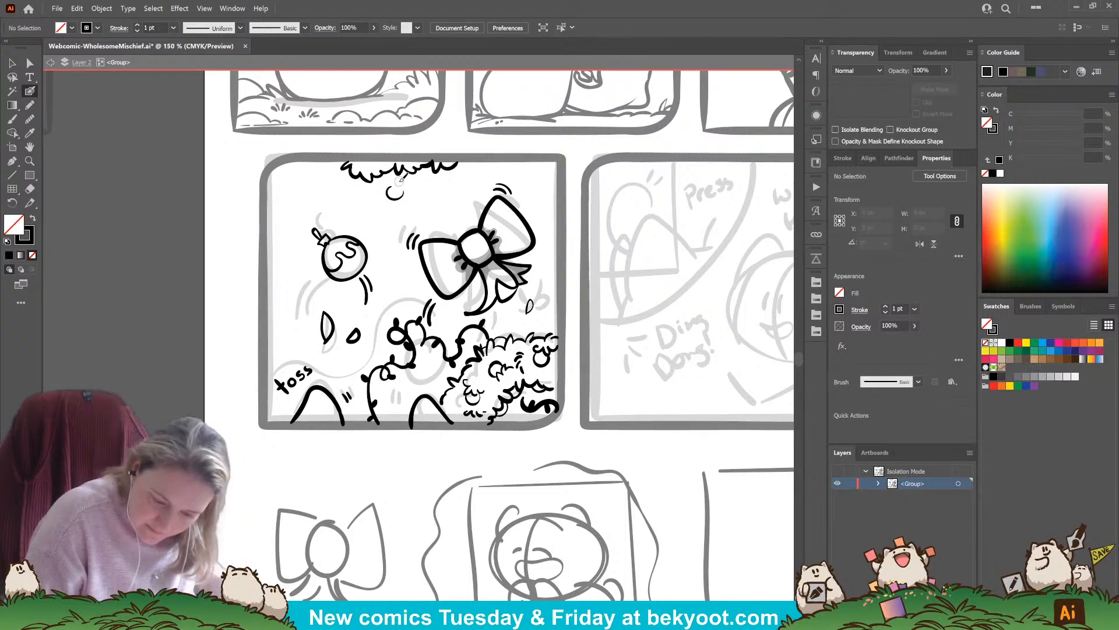
Discard the first circle attempt and ink a small thin-lined round ornament with a cap below the leafy fringe
{"action": "key", "text": "ctrl+z"}
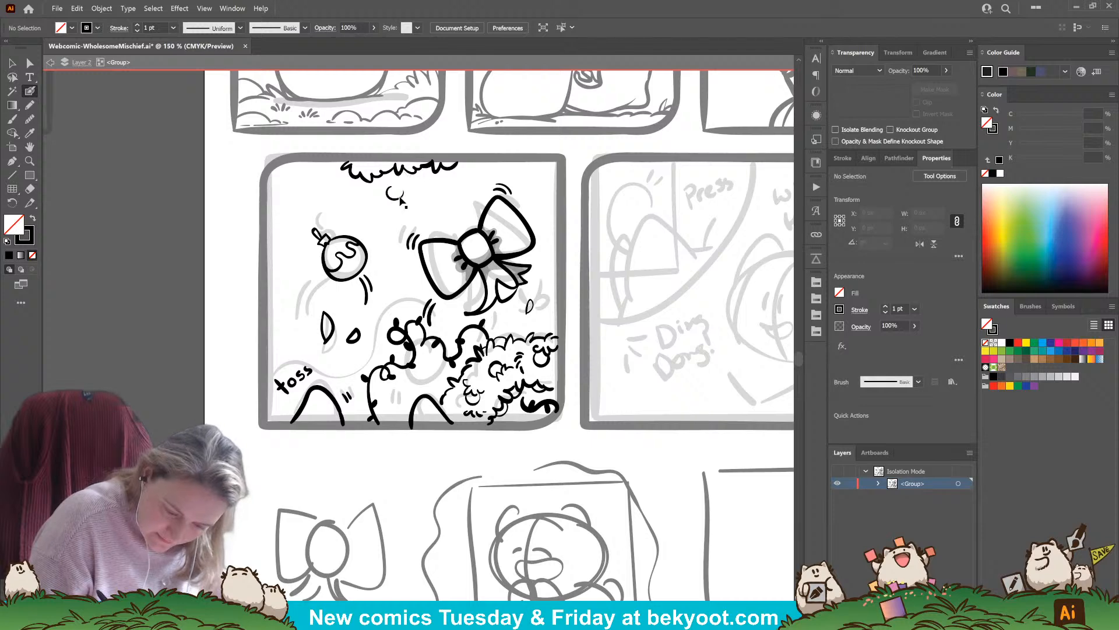
{"action": "left_click", "coordinate": [401, 196], "text": "ctrl"}
{"action": "key", "text": "Delete"}
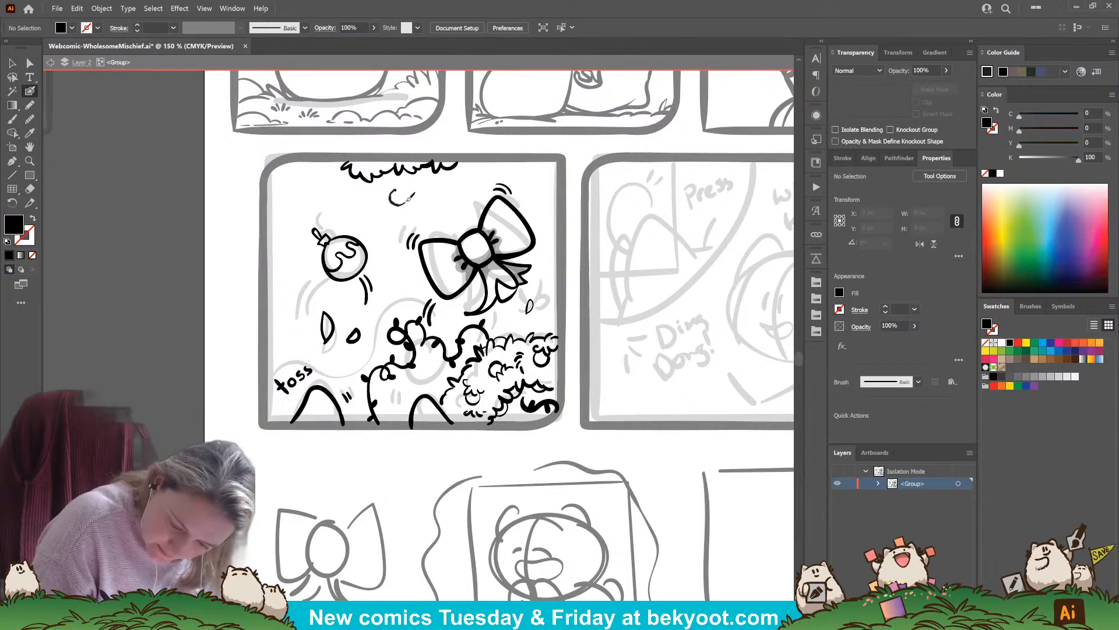
{"action": "left_click_drag", "start_coordinate": [408, 199], "coordinate": [399, 184]}
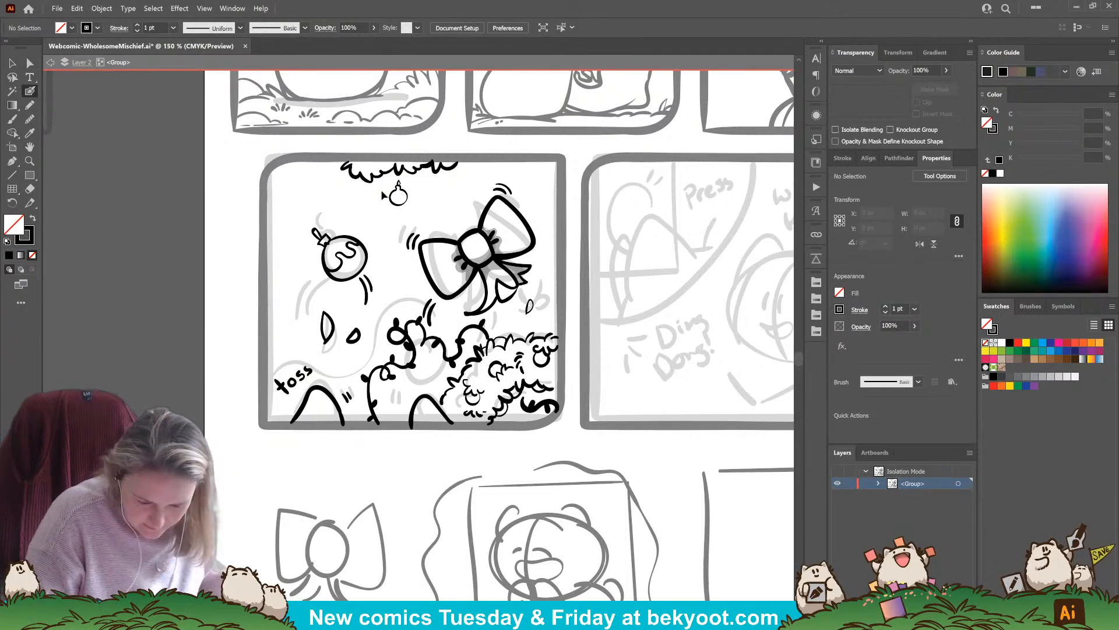
{"action": "left_click_drag", "start_coordinate": [419, 207], "coordinate": [420, 208]}
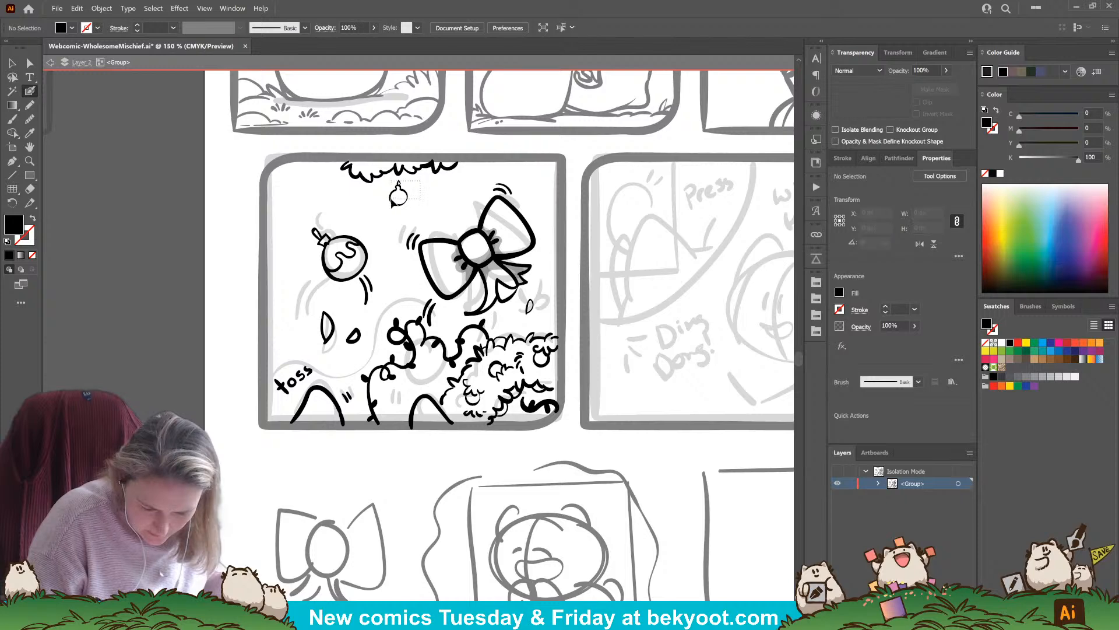
Group the small round ornament's strokes and nudge the group slightly beneath the leafy fringe
{"action": "key", "text": "ctrl"}
{"action": "key", "text": "ctrl+g"}
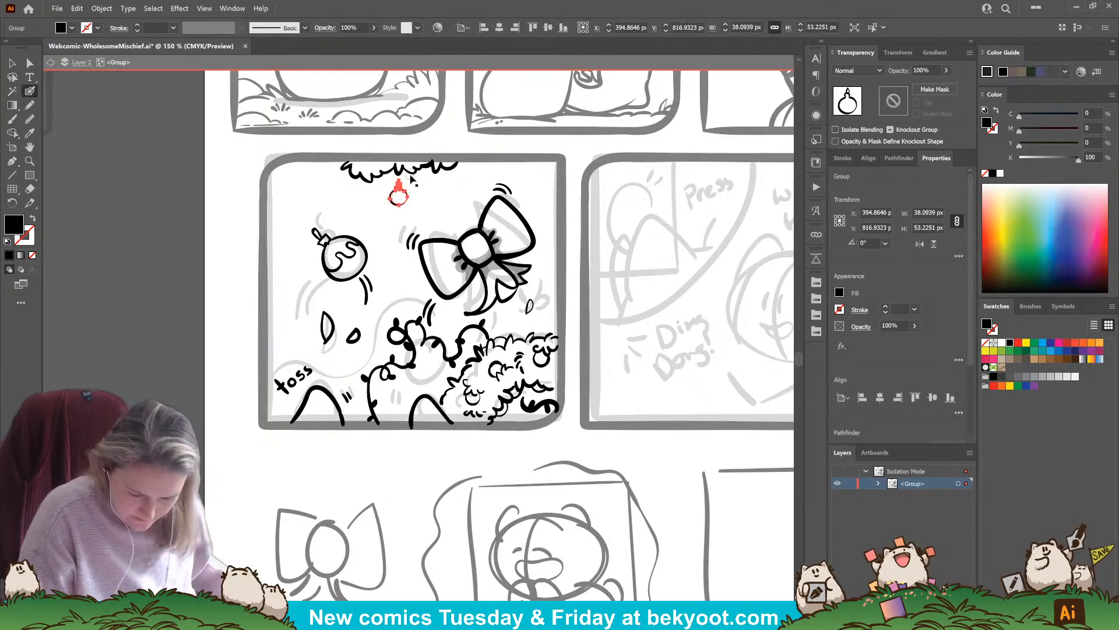
{"action": "left_click_drag", "start_coordinate": [413, 179], "coordinate": [418, 186]}
{"action": "key", "text": "ctrl+shift+a"}
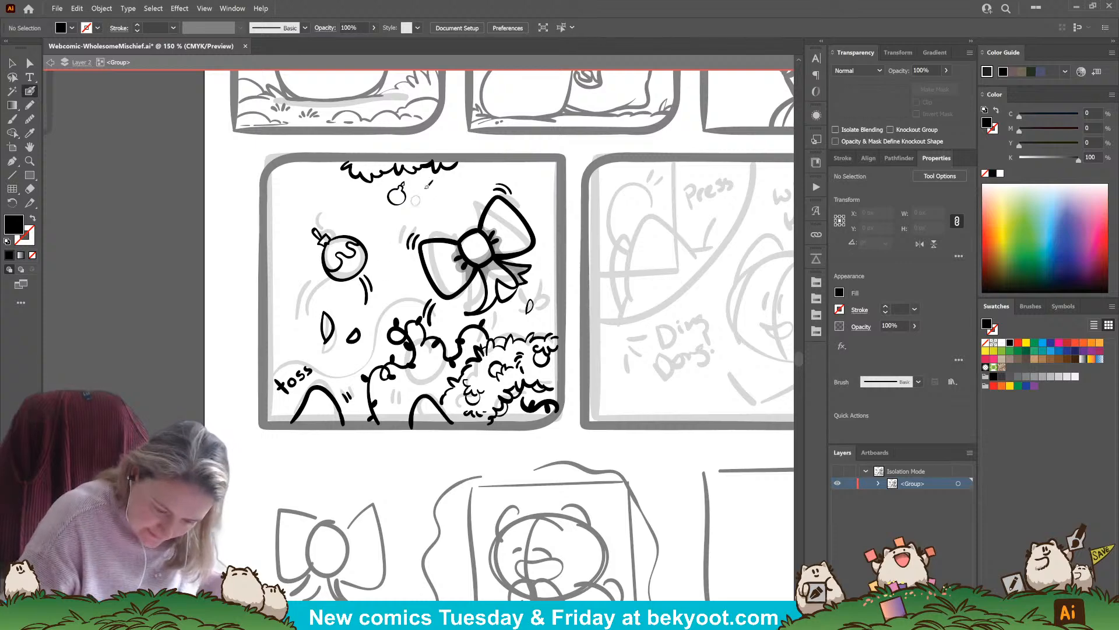
Ink a slanted candy cane outline between the small ornament and the bow, discarding rough strokes, and group it
{"action": "mouse_move", "coordinate": [473, 175]}
{"action": "left_mouse_down"}
{"action": "mouse_move", "coordinate": [483, 185]}
{"action": "mouse_move", "coordinate": [461, 198]}
{"action": "left_mouse_up"}
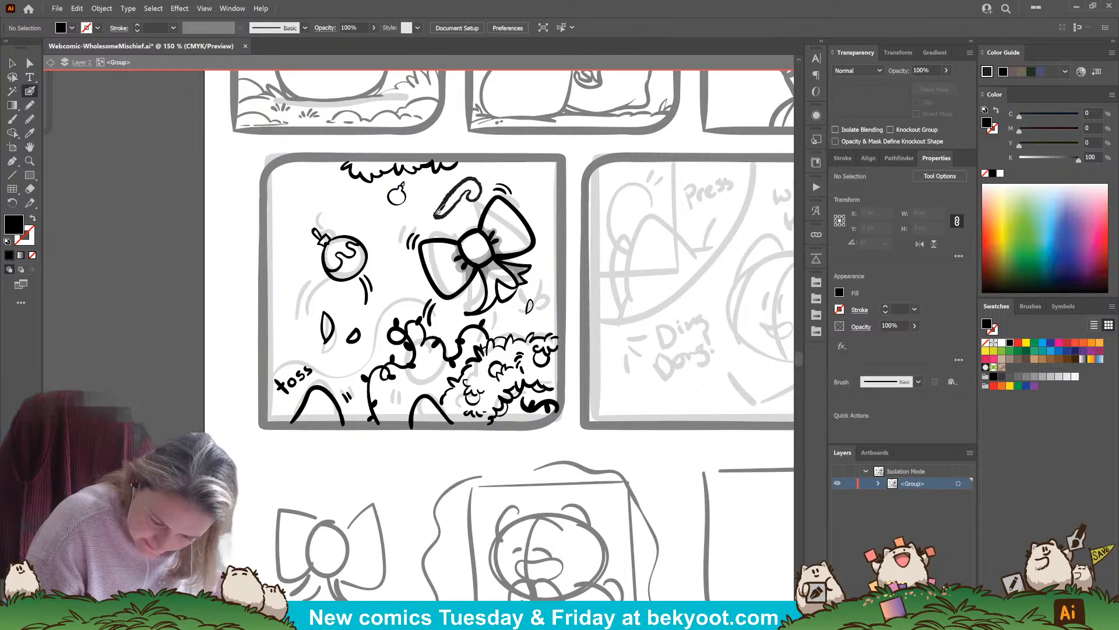
{"action": "key", "text": "ctrl+z"}
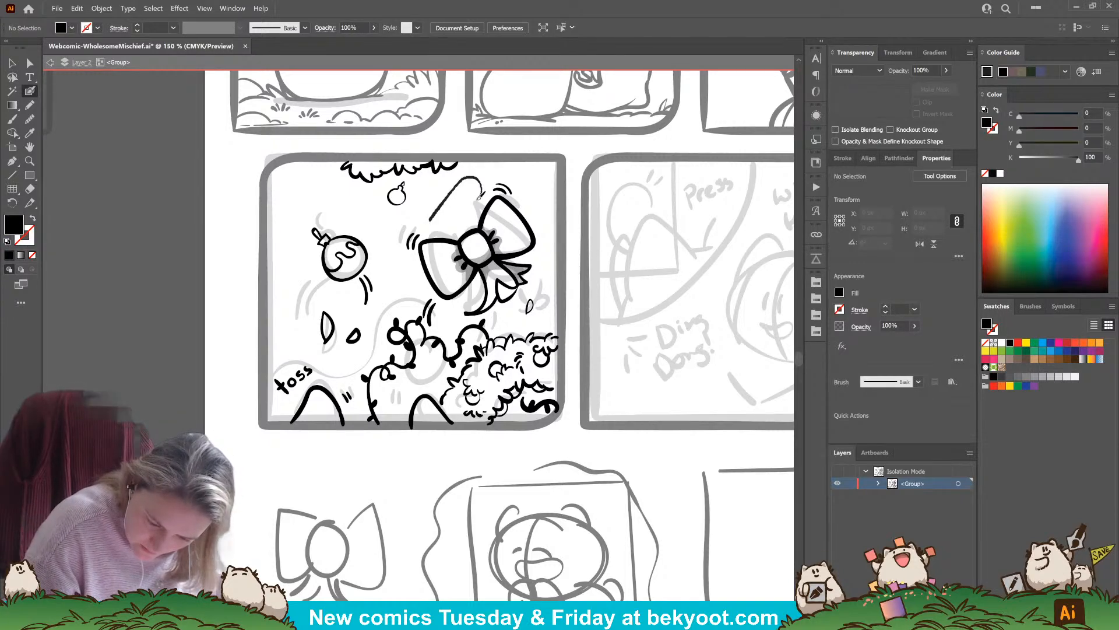
{"action": "key", "text": "shift+x"}
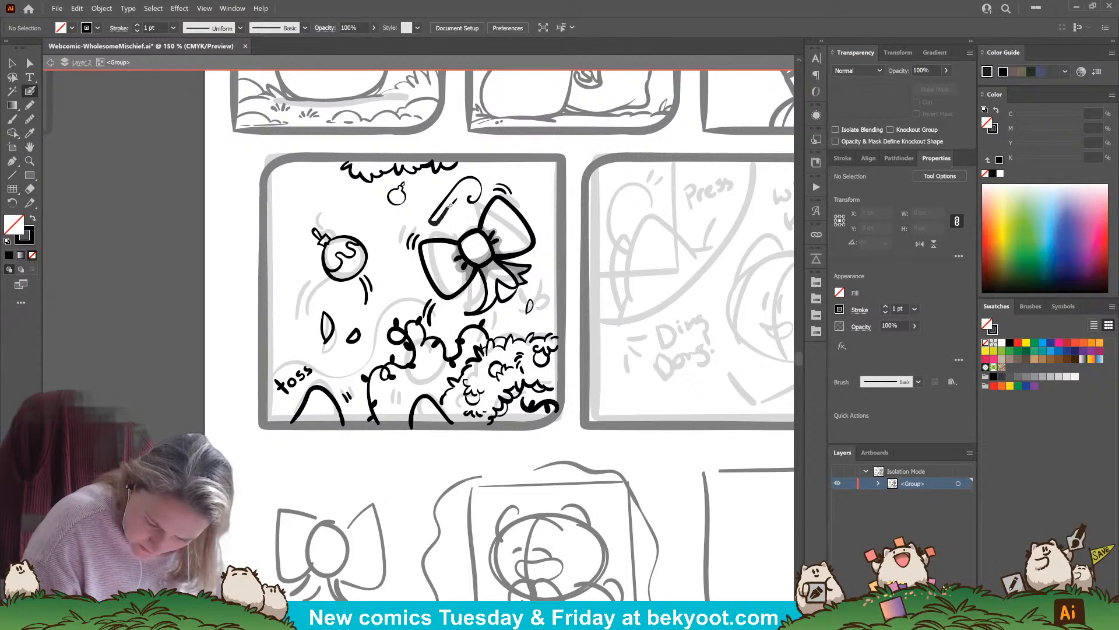
{"action": "key", "text": "ctrl+z"}
{"action": "key", "text": "ctrl+z"}
{"action": "left_click_drag", "start_coordinate": [432, 221], "coordinate": [438, 221]}
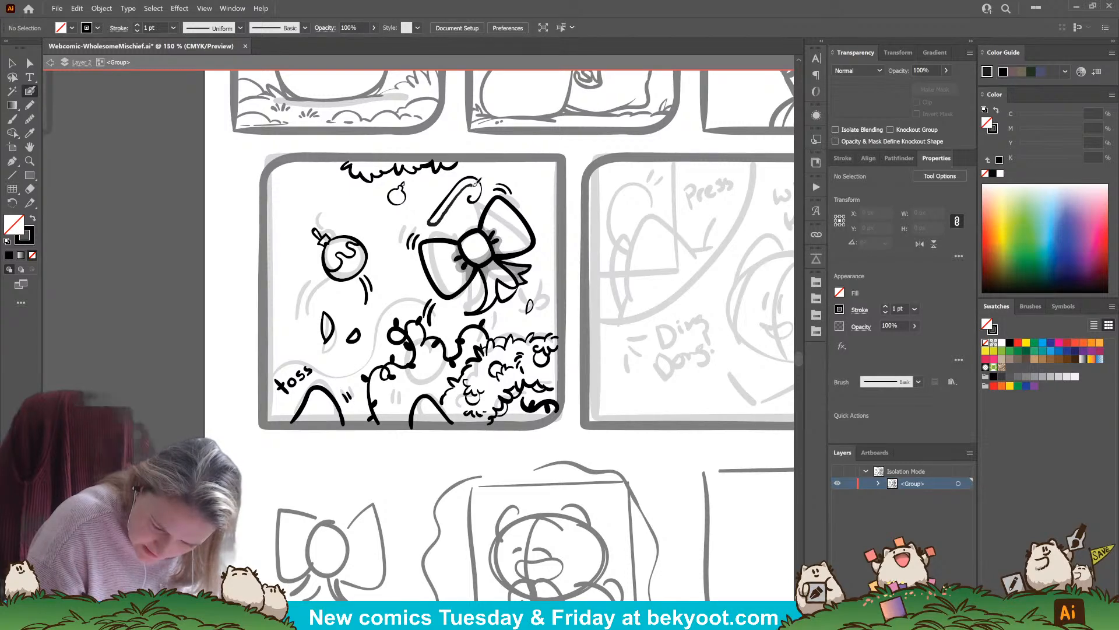
{"action": "left_click_drag", "start_coordinate": [472, 193], "coordinate": [470, 201]}
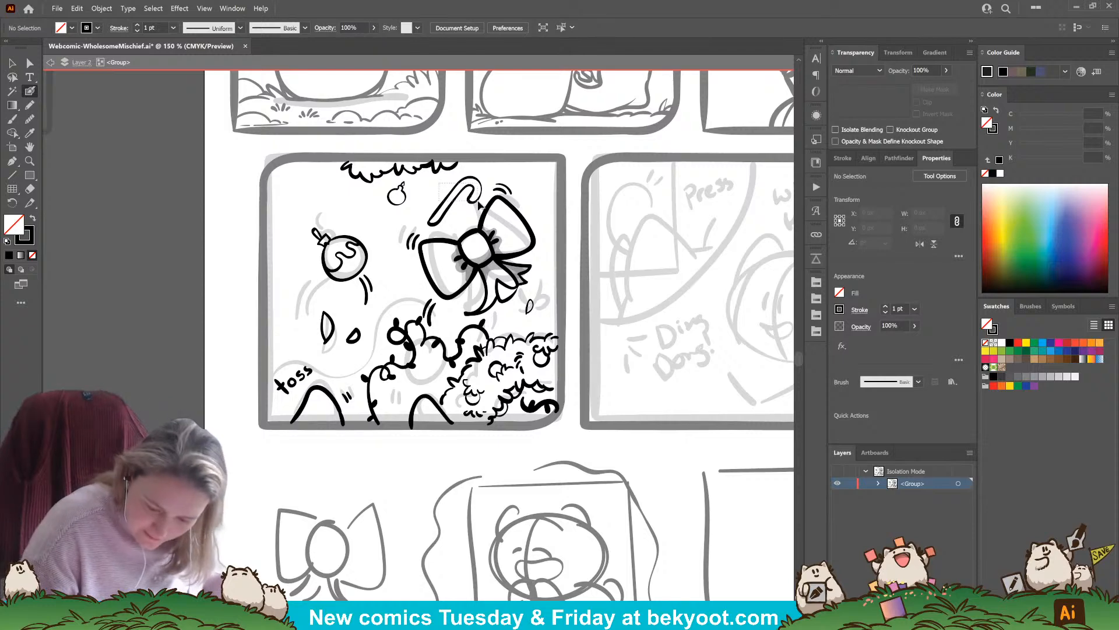
{"action": "left_click", "coordinate": [452, 201], "text": "ctrl"}
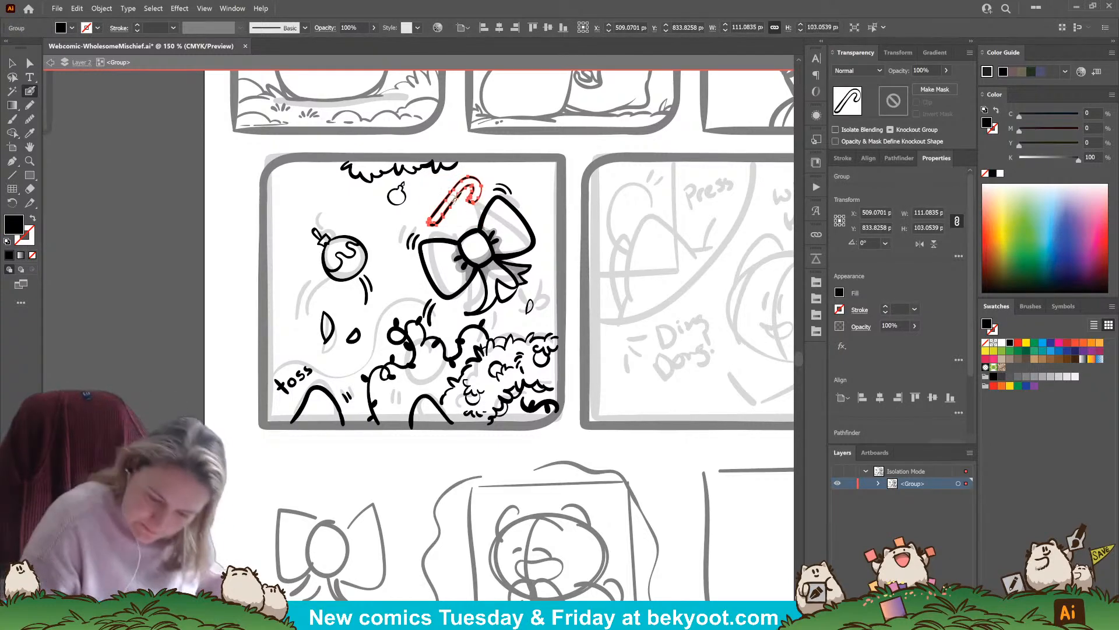
Isolate the candy cane group and ink short curved stripes across its hook
{"action": "double_click", "coordinate": [453, 213]}
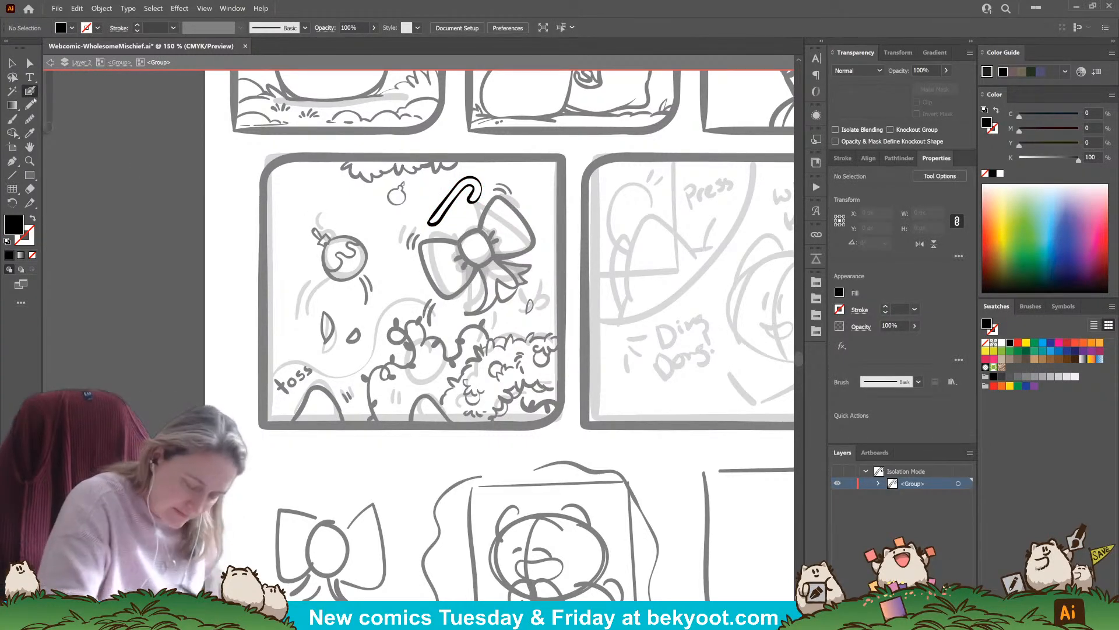
{"action": "key", "text": "shift+x"}
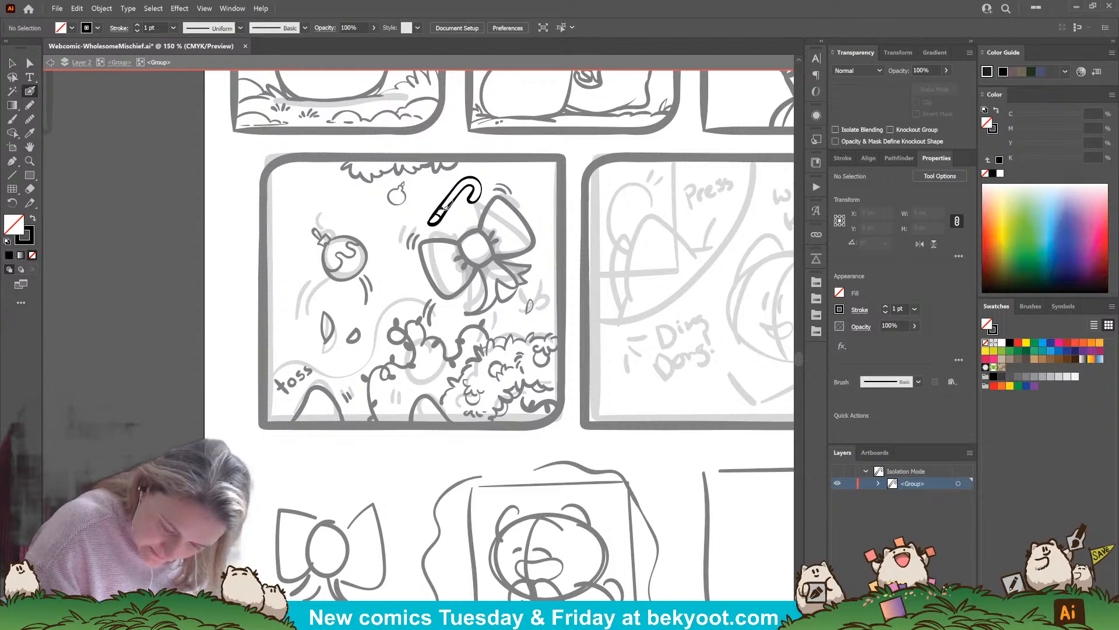
{"action": "key", "text": "shift+x"}
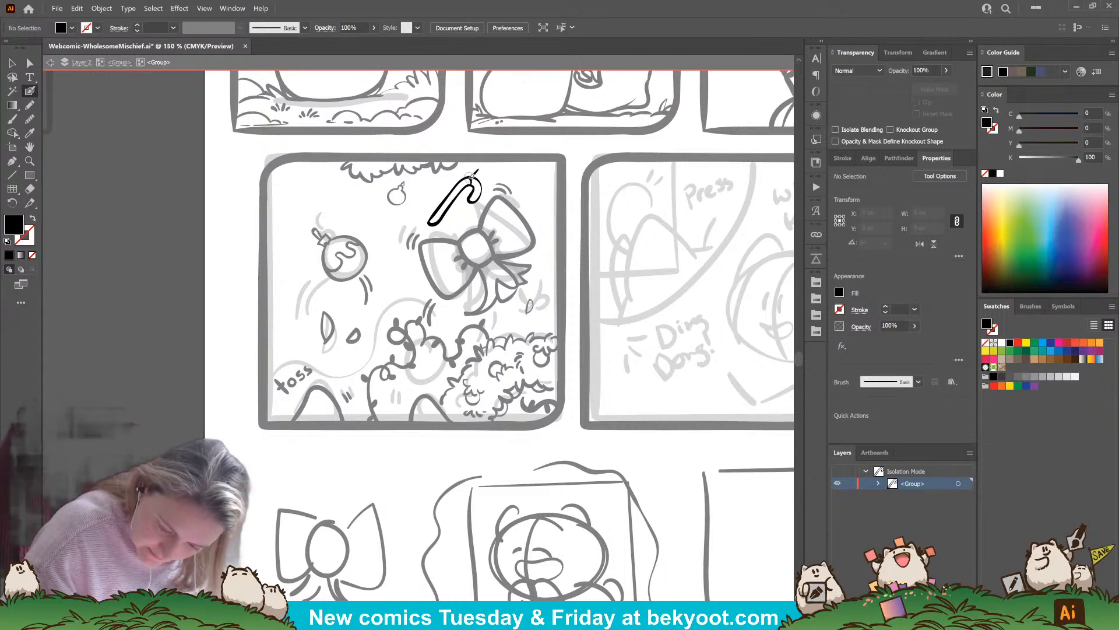
{"action": "key", "text": "shift+x"}
{"action": "key", "text": "shift+x"}
{"action": "key", "text": "shift+x"}
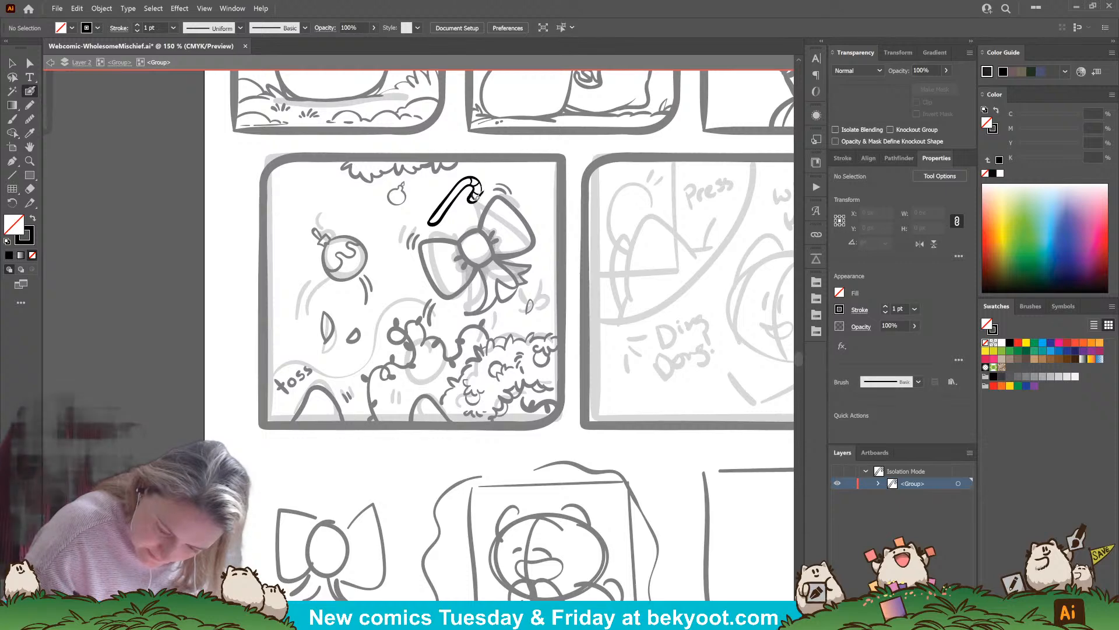
{"action": "left_click_drag", "start_coordinate": [476, 198], "coordinate": [481, 188]}
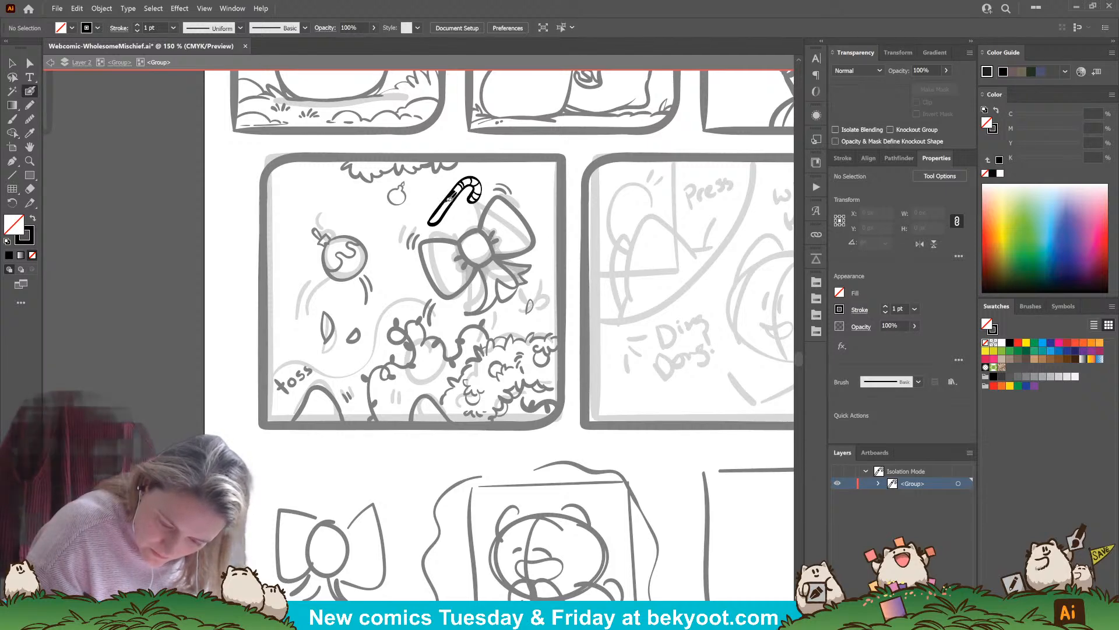
Discard the first stem stripes and ink evenly spaced stripes down the candy cane's stem
{"action": "mouse_move", "coordinate": [444, 201]}
{"action": "left_mouse_down"}
{"action": "mouse_move", "coordinate": [438, 219]}
{"action": "mouse_move", "coordinate": [446, 210]}
{"action": "left_mouse_up"}
{"action": "key", "text": "ctrl+z"}
{"action": "key", "text": "ctrl+z"}
{"action": "key", "text": "ctrl+z"}
{"action": "key", "text": "ctrl+z"}
{"action": "key", "text": "ctrl+z"}
{"action": "key", "text": "ctrl+z"}
{"action": "key", "text": "ctrl+z"}
{"action": "key", "text": "ctrl+z"}
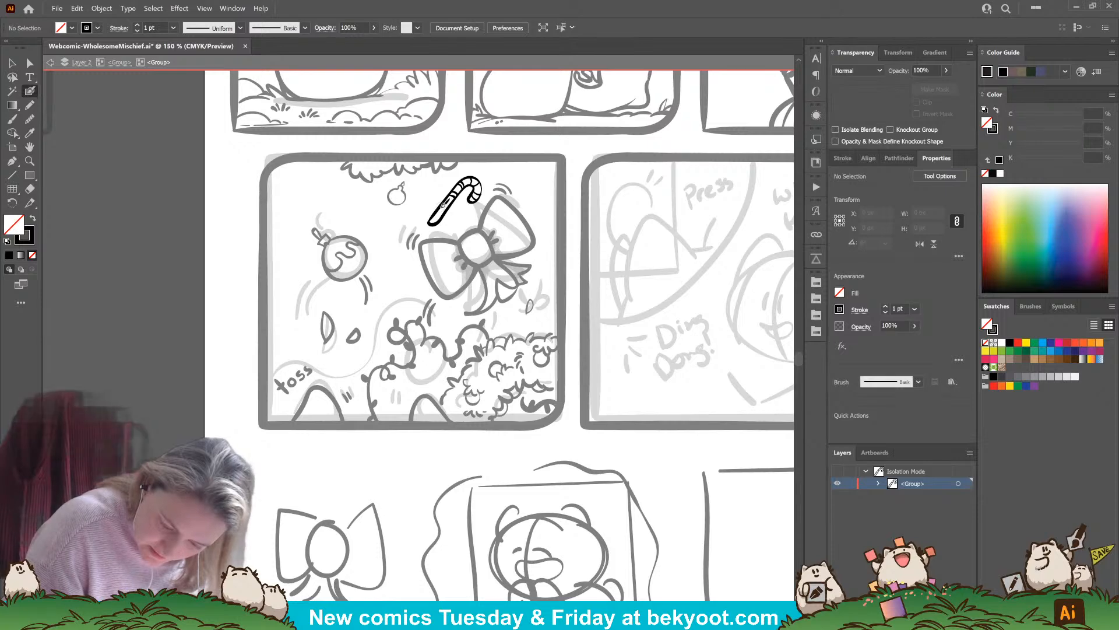
{"action": "left_click_drag", "start_coordinate": [443, 202], "coordinate": [436, 233]}
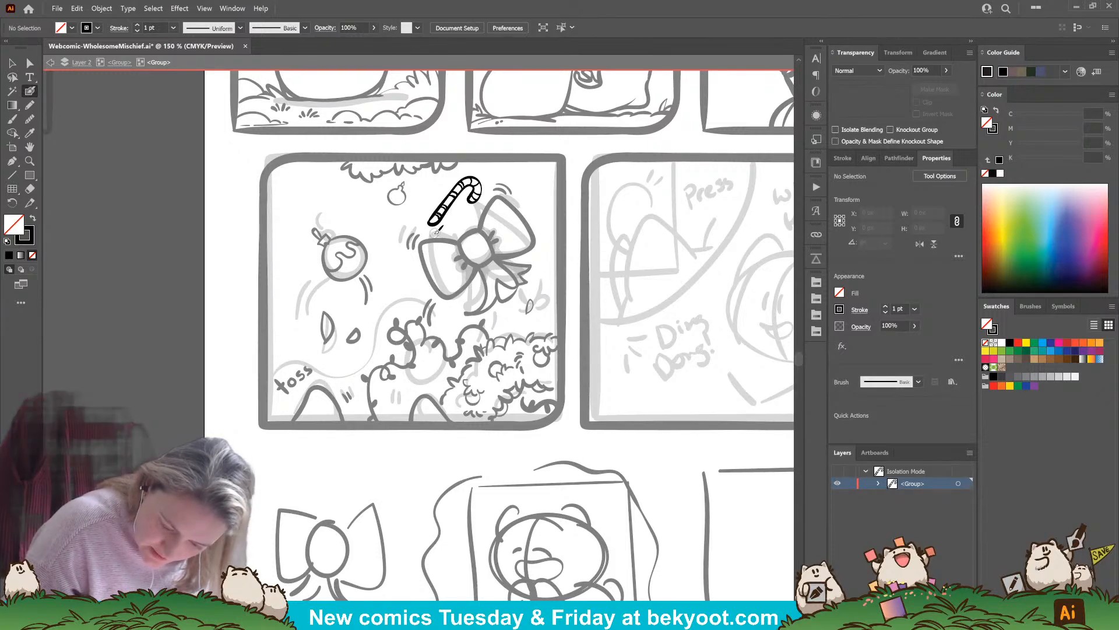
Return to the parent group and place a smaller, more upright copy of the candy cane below and left of the patterned ornament
{"action": "left_click", "coordinate": [117, 62]}
{"action": "left_click", "coordinate": [13, 64]}
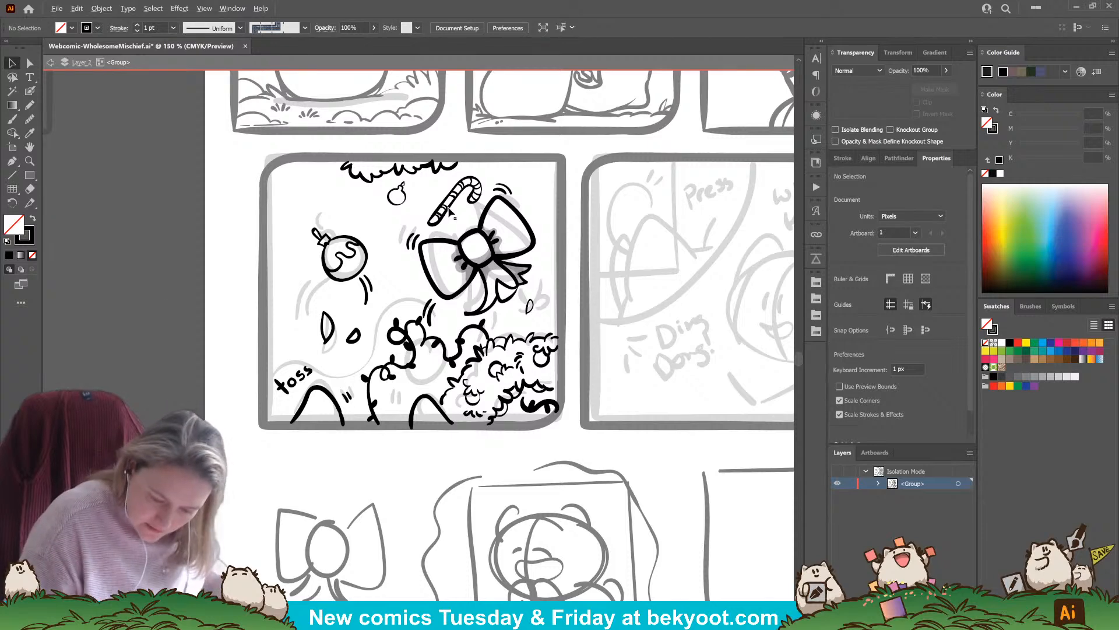
{"action": "left_click_drag", "start_coordinate": [448, 209], "coordinate": [288, 295]}
{"action": "left_click_drag", "start_coordinate": [328, 260], "coordinate": [292, 268]}
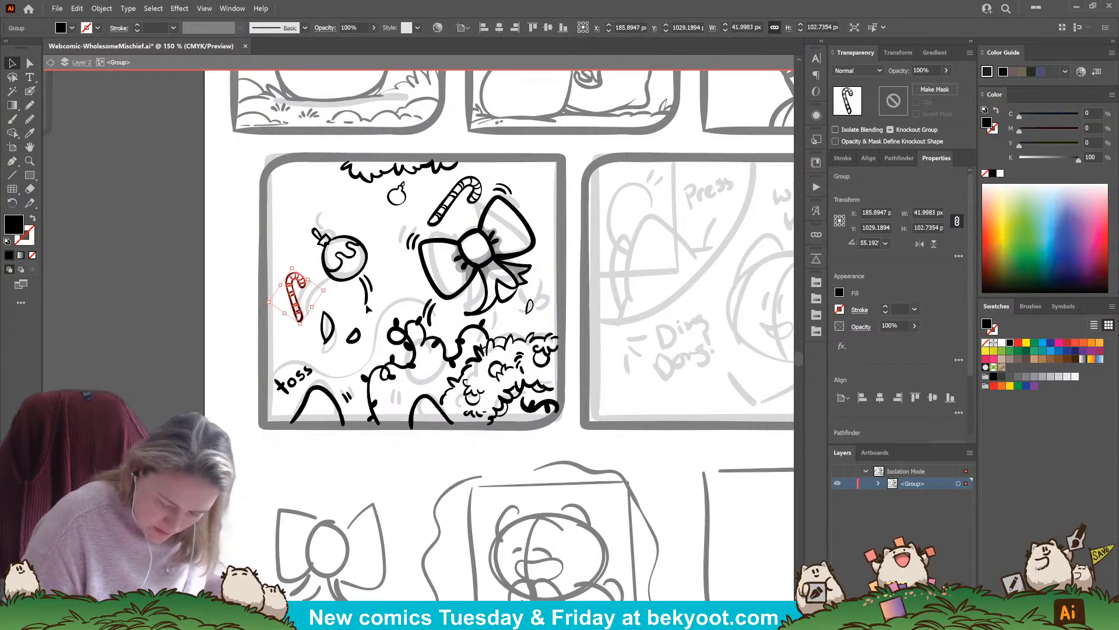
Place a smaller copy of the candy cane beside the bow's ribbon tails, flipped horizontally and close to the panel's edge
{"action": "left_click_drag", "start_coordinate": [302, 311], "coordinate": [570, 265]}
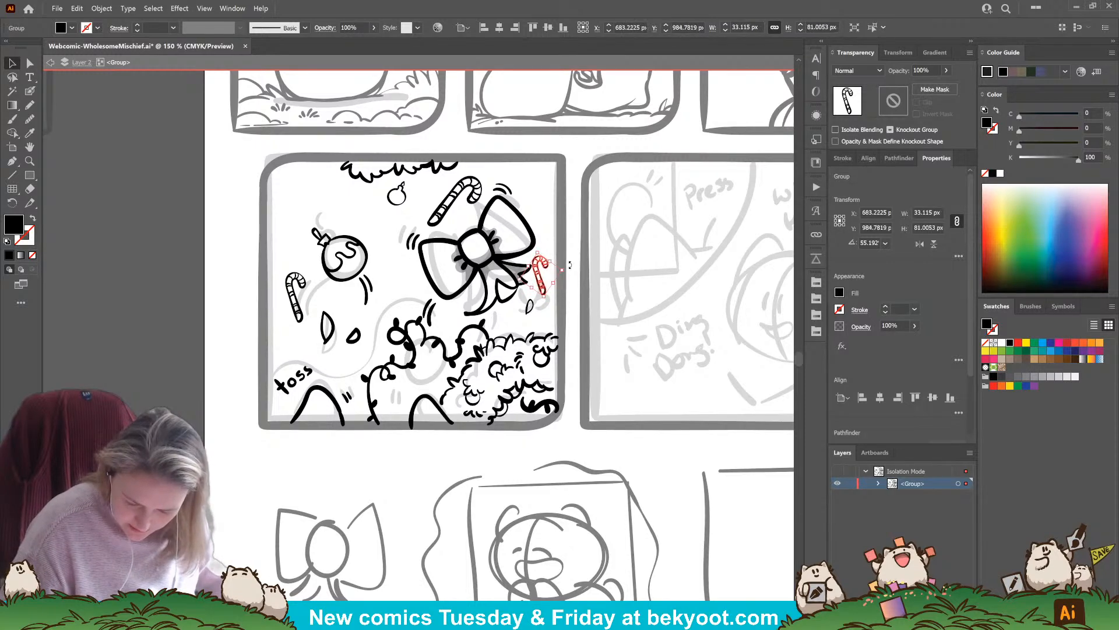
{"action": "left_click", "coordinate": [920, 243]}
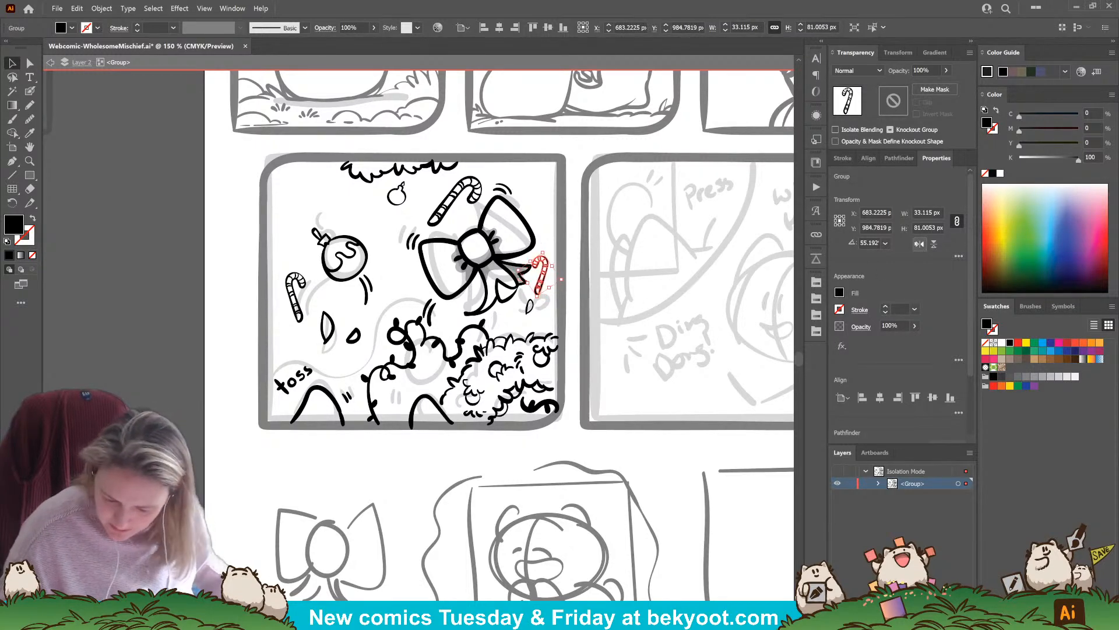
{"action": "left_click_drag", "start_coordinate": [549, 268], "coordinate": [554, 284]}
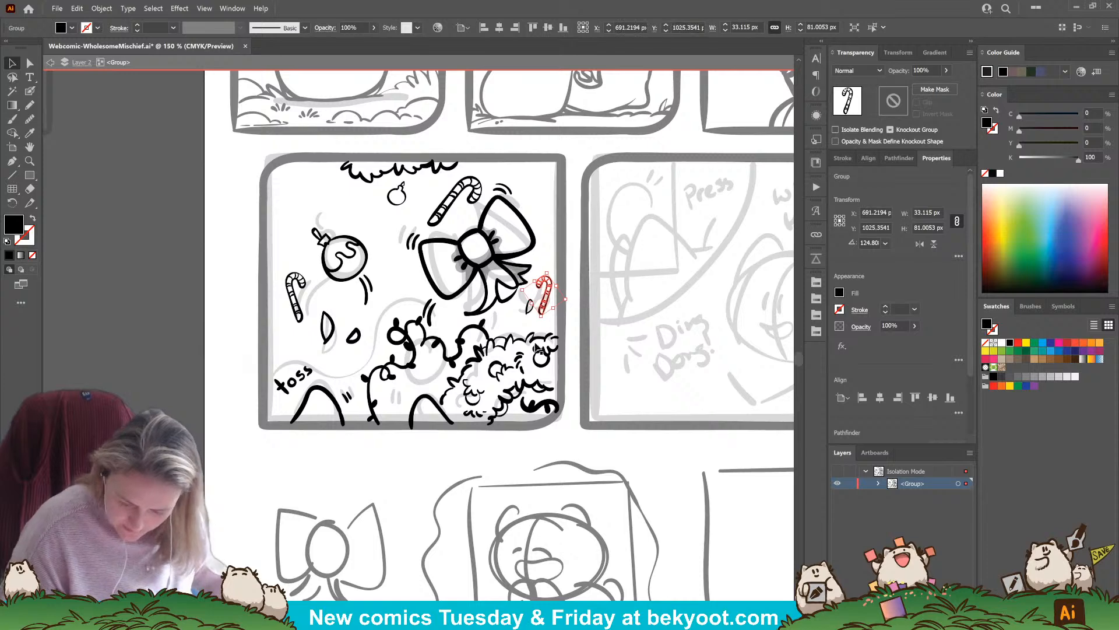
{"action": "left_click", "coordinate": [563, 306]}
Ink short motion lines beneath the smallest candy cane and discard the trial cross mark beside the patterned ornament
{"action": "left_click", "coordinate": [28, 91]}
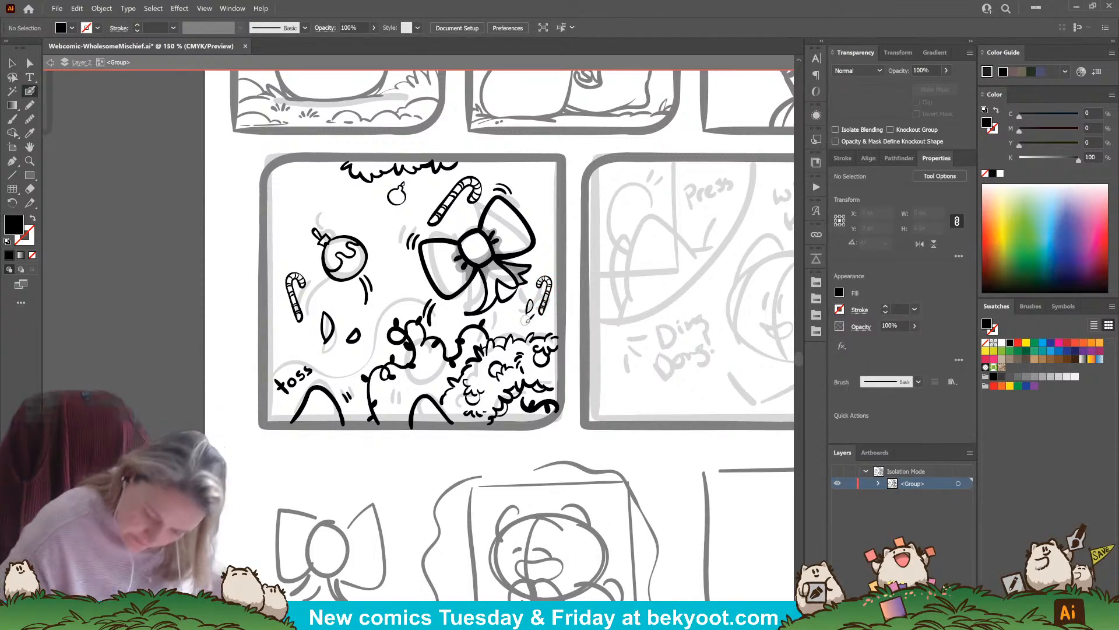
{"action": "key", "text": "shift+x"}
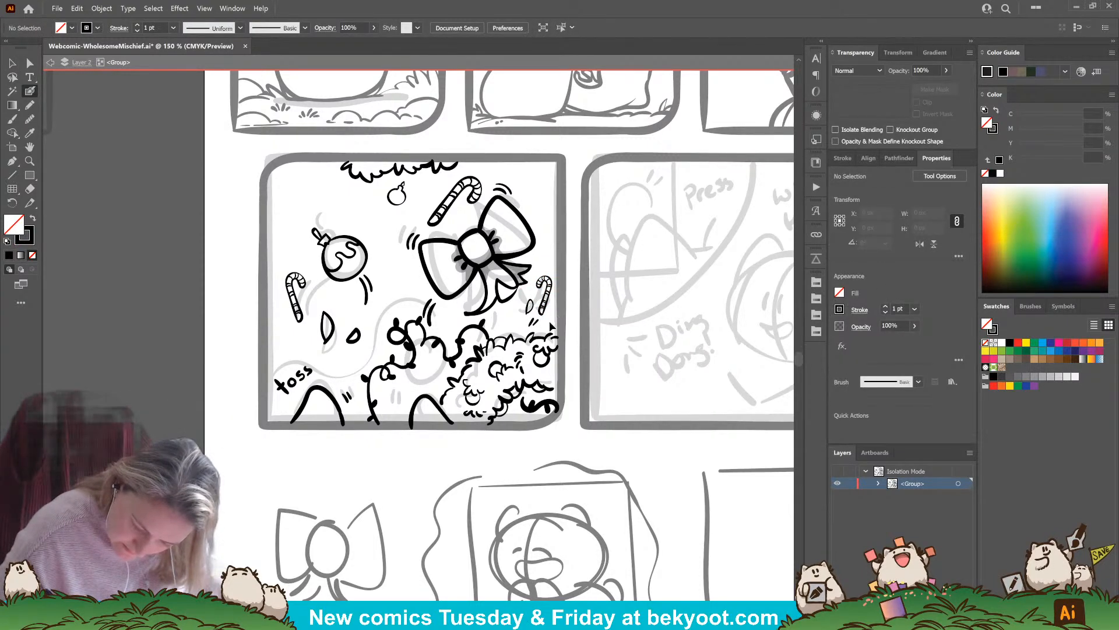
{"action": "key", "text": "shift+x"}
{"action": "left_click_drag", "start_coordinate": [506, 326], "coordinate": [524, 304]}
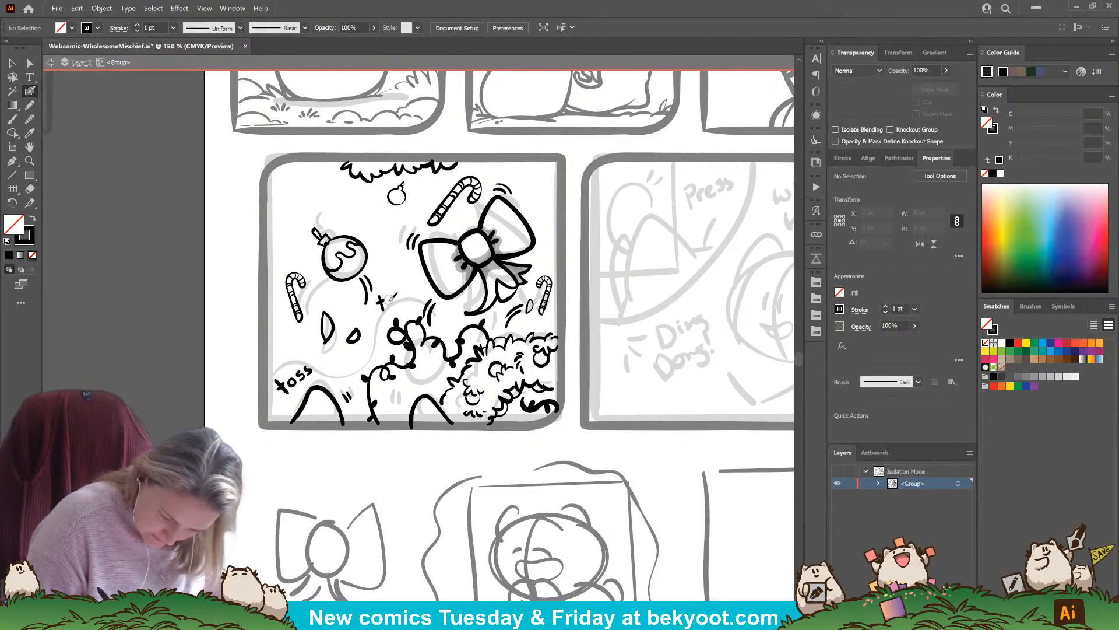
{"action": "key", "text": "ctrl+z"}
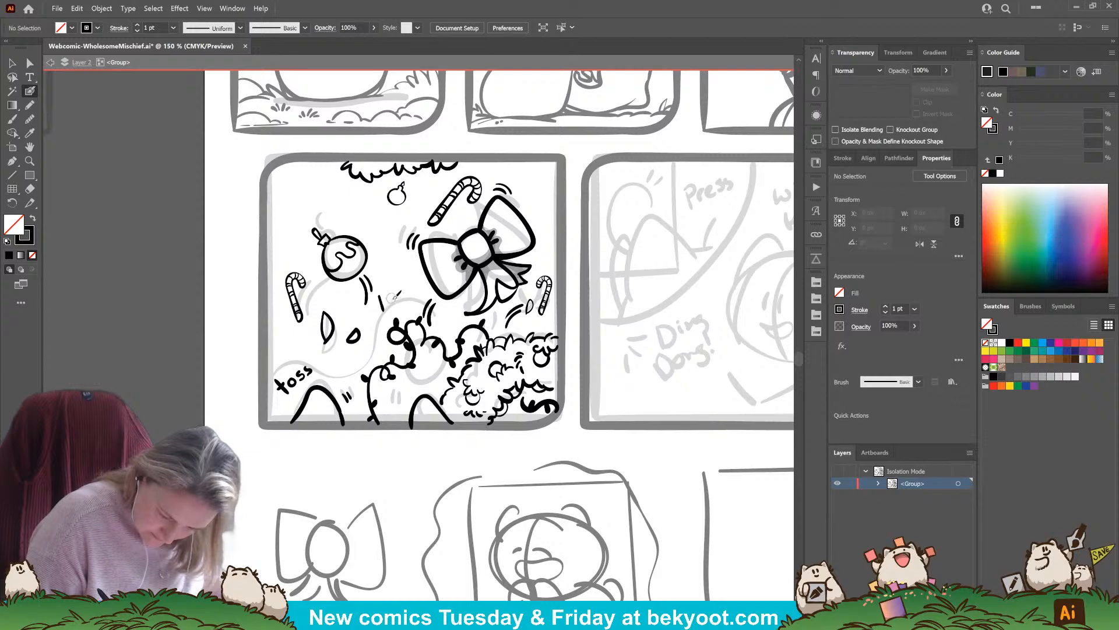
{"action": "key", "text": "ctrl+z"}
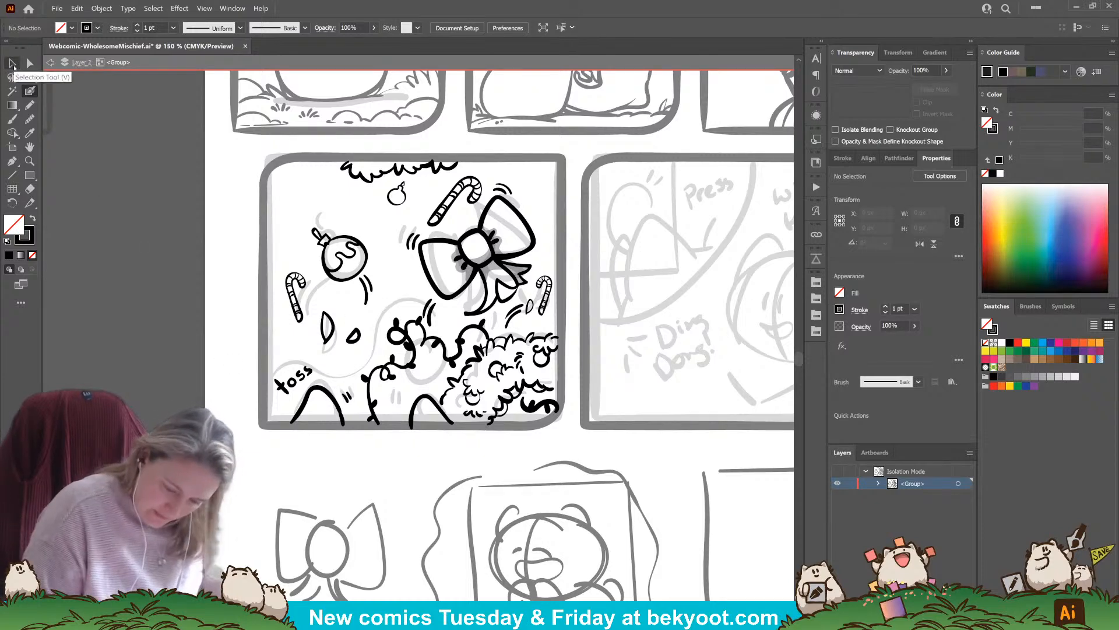
Group the "toss" lettering and place smaller copies above the looping strand and above the second arm
{"action": "left_click", "coordinate": [13, 63]}
{"action": "left_click", "coordinate": [307, 371]}
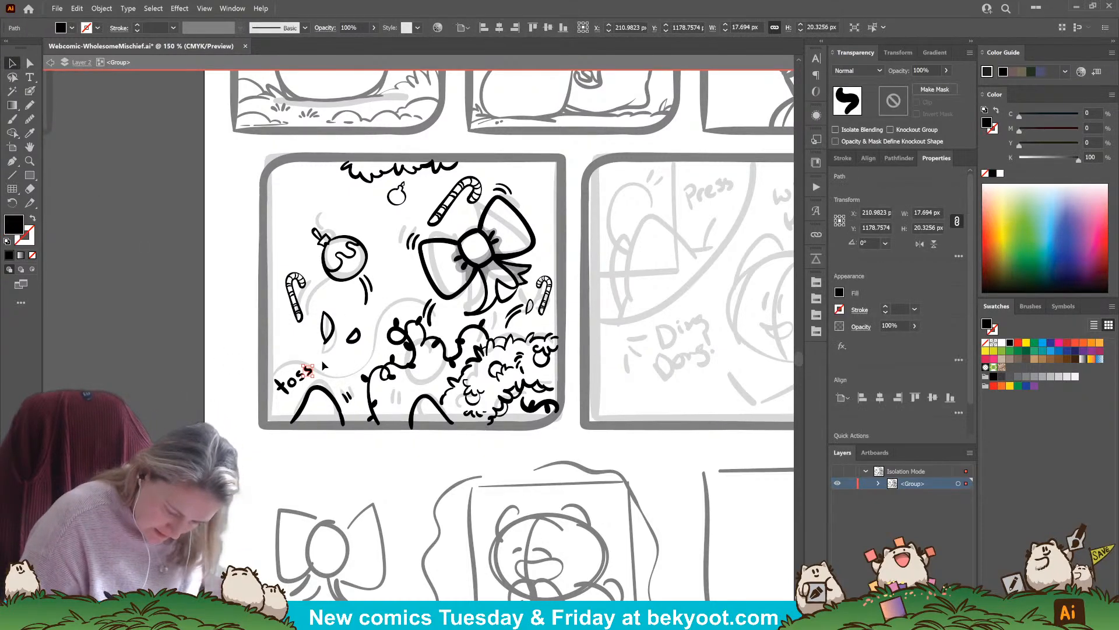
{"action": "mouse_move", "coordinate": [248, 361]}
{"action": "left_mouse_down"}
{"action": "mouse_move", "coordinate": [312, 383]}
{"action": "mouse_move", "coordinate": [381, 299]}
{"action": "mouse_move", "coordinate": [416, 288]}
{"action": "mouse_move", "coordinate": [407, 302]}
{"action": "mouse_move", "coordinate": [437, 384]}
{"action": "left_mouse_up"}
{"action": "key", "text": "ctrl+g"}
{"action": "left_click", "coordinate": [411, 441]}
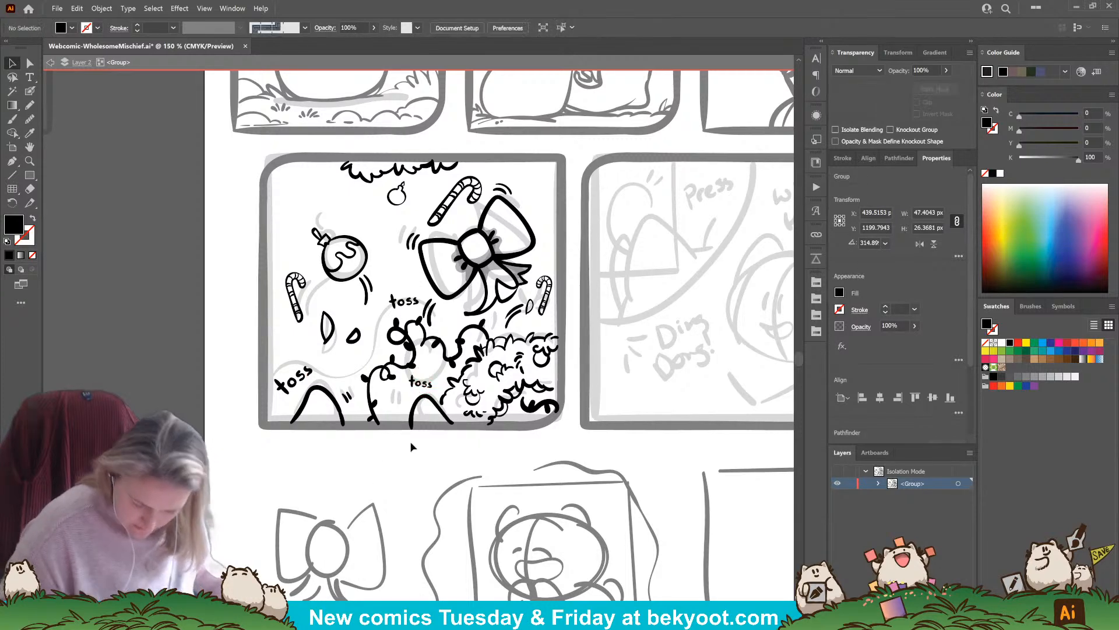
Delete the "toss" copy above the second arm
{"action": "scroll", "coordinate": [411, 446], "scroll_direction": "up", "scroll_amount": 1}
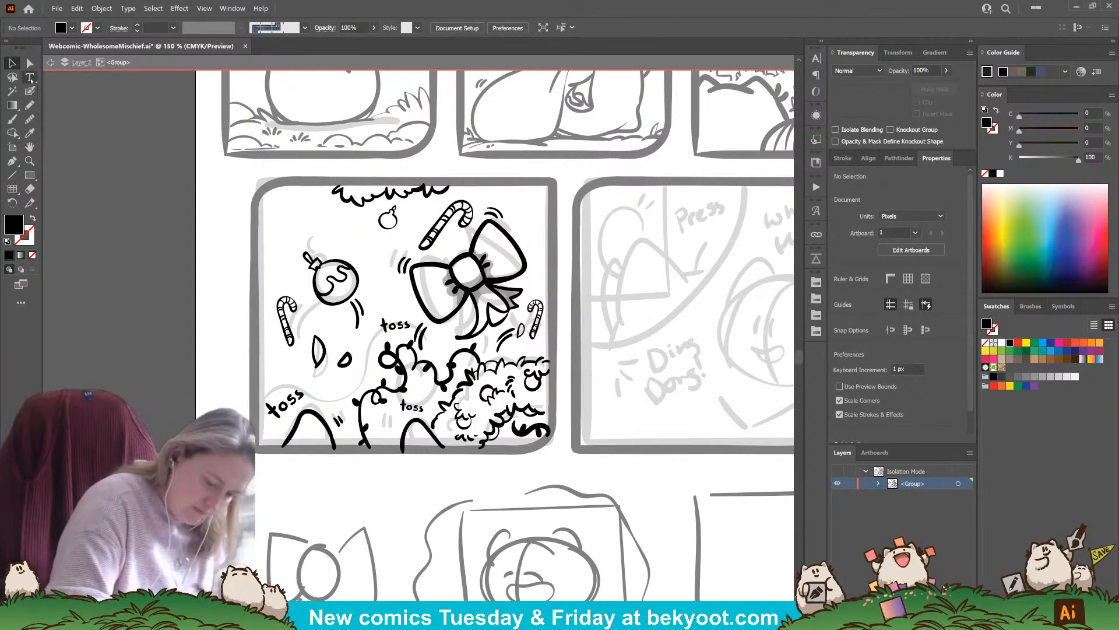
{"action": "left_click", "coordinate": [419, 409]}
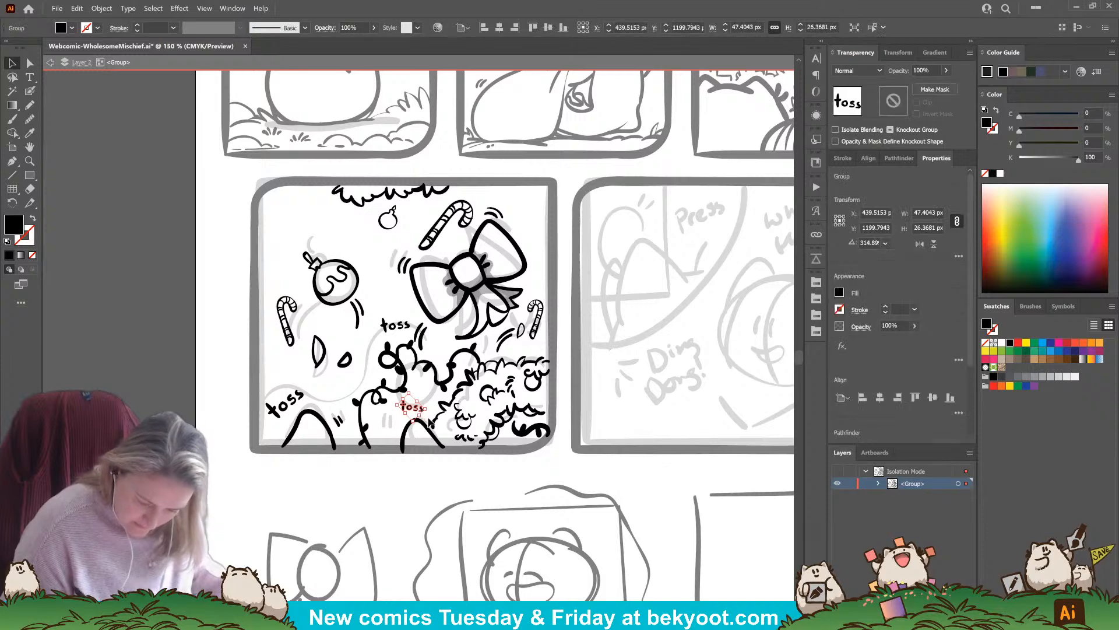
{"action": "key", "text": "Delete"}
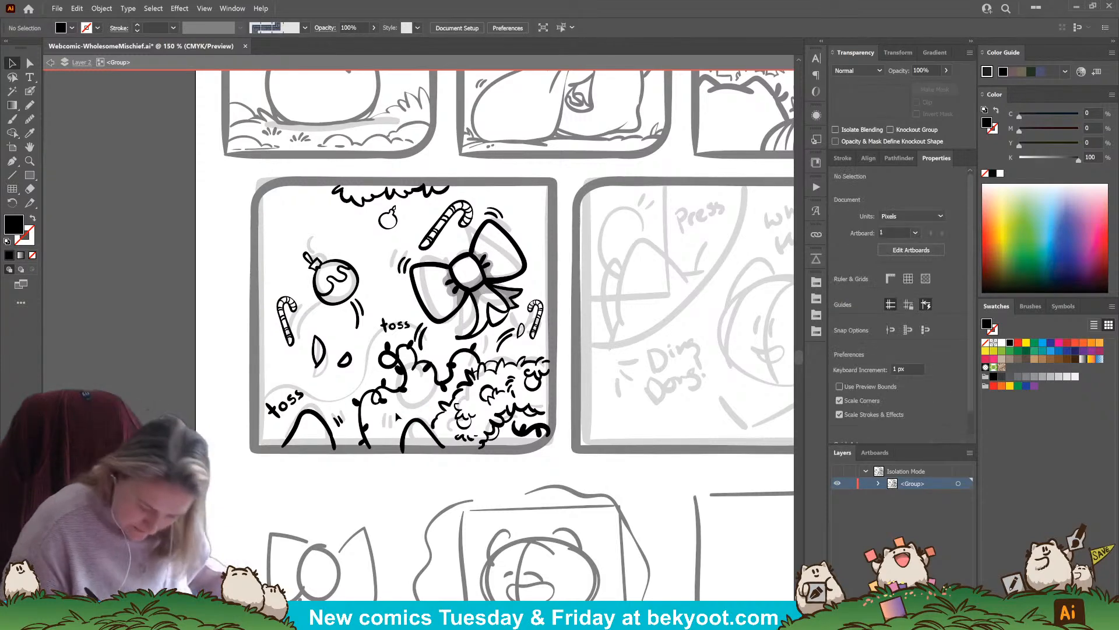
Ink the word "floof" above the second arm, redrawing its first letter, and select the whole word
{"action": "key", "text": "shift+b"}
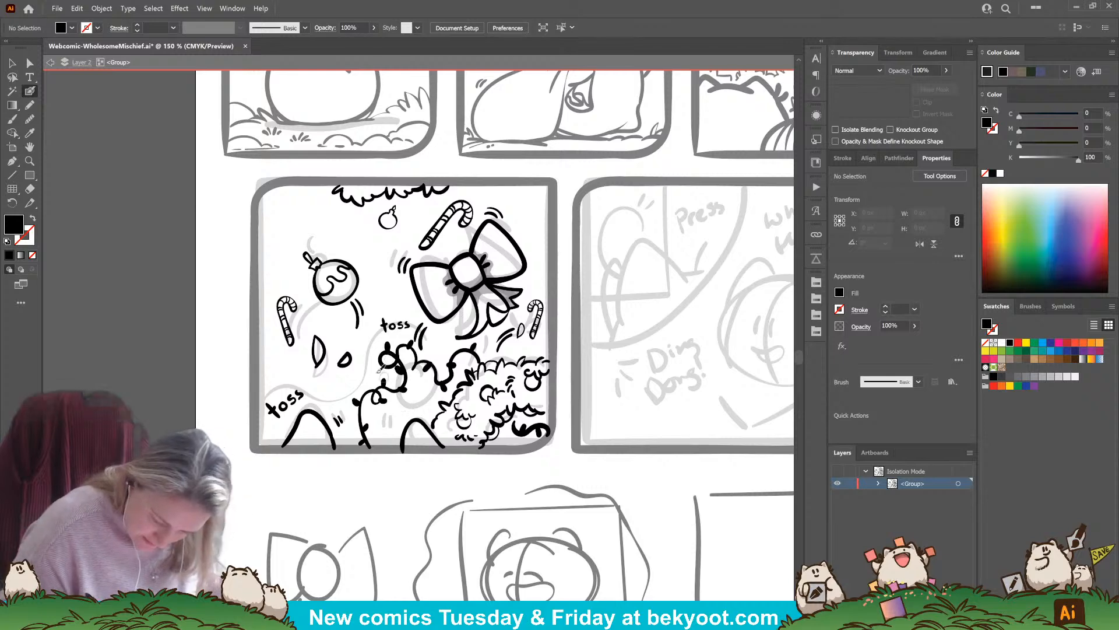
{"action": "key", "text": "shift+x"}
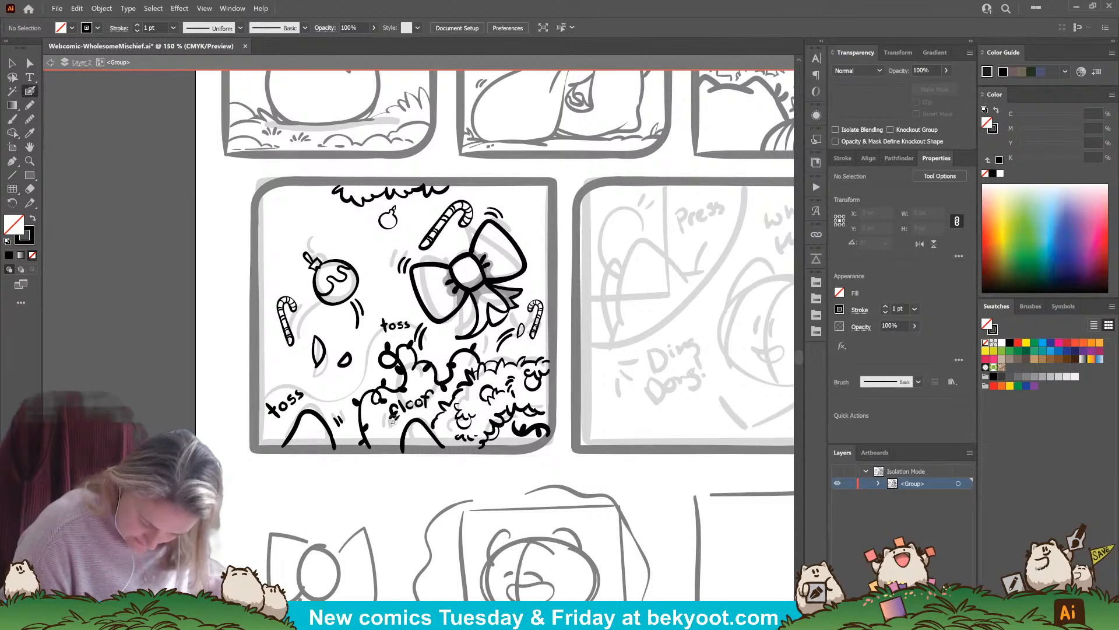
{"action": "left_click_drag", "start_coordinate": [394, 415], "coordinate": [394, 409]}
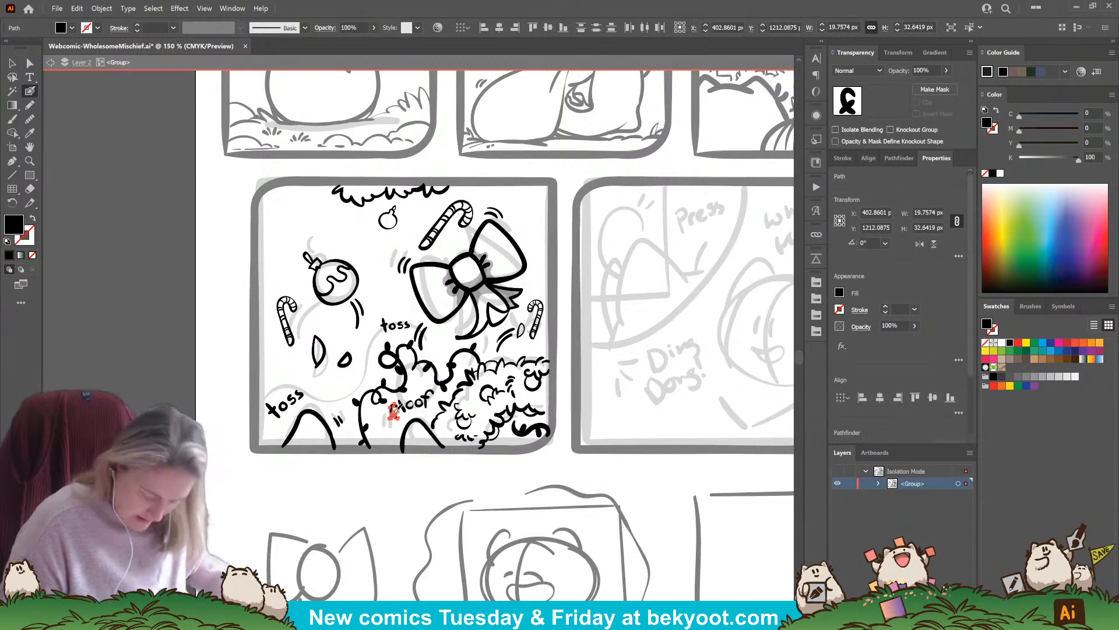
{"action": "key", "text": "ctrl+z"}
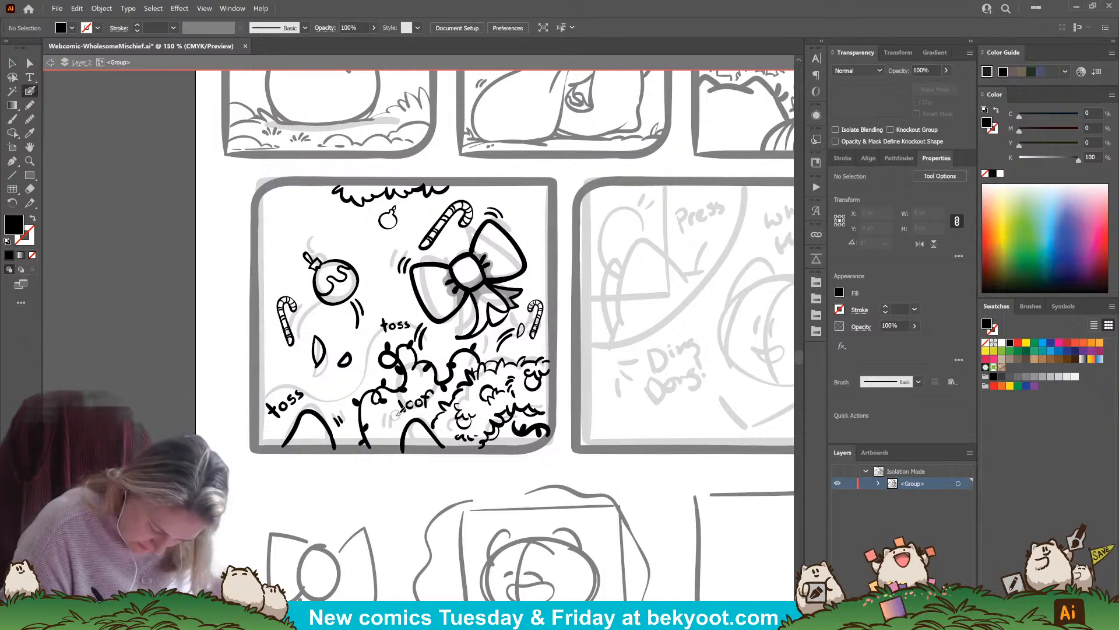
{"action": "key", "text": "ctrl+z"}
{"action": "mouse_move", "coordinate": [393, 404]}
{"action": "left_mouse_down"}
{"action": "mouse_move", "coordinate": [401, 425]}
{"action": "mouse_move", "coordinate": [437, 421]}
{"action": "mouse_move", "coordinate": [446, 393]}
{"action": "mouse_move", "coordinate": [413, 389]}
{"action": "mouse_move", "coordinate": [380, 412]}
{"action": "left_mouse_up"}
{"action": "left_click", "coordinate": [13, 77]}
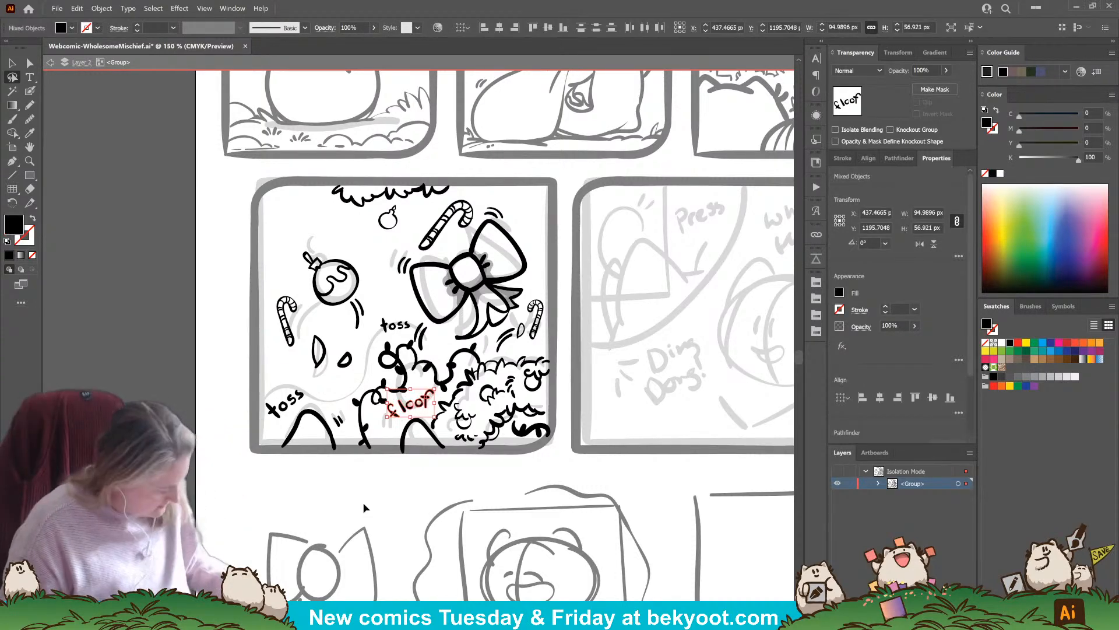
Group the "floof" lettering and place a smaller, downward-tilted copy beside the bow's upper right loop
{"action": "key", "text": "ctrl+g"}
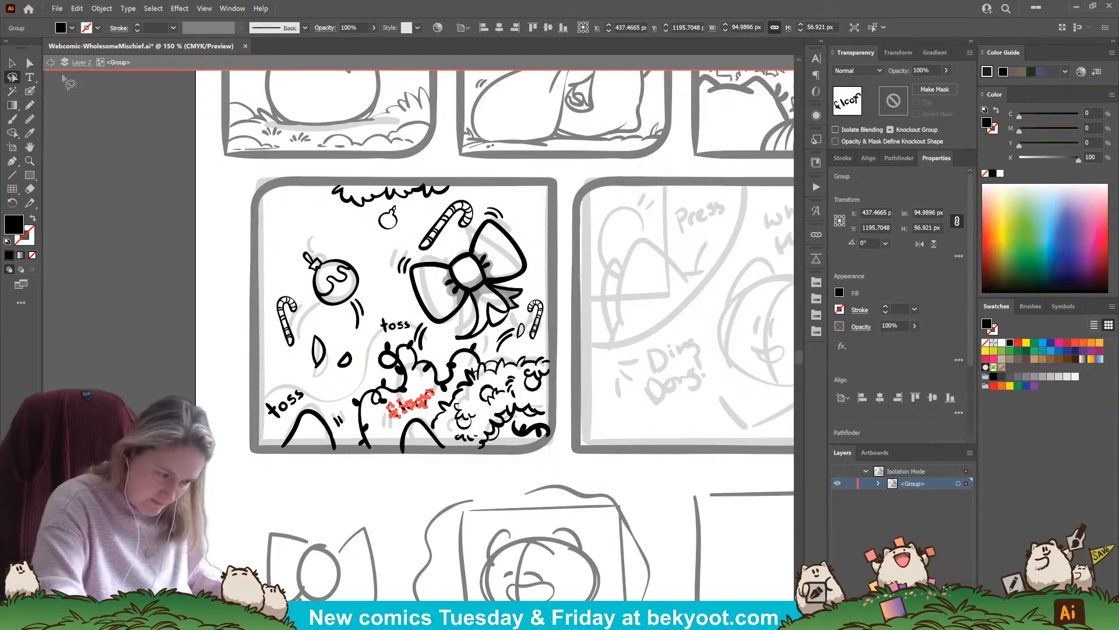
{"action": "left_click", "coordinate": [12, 63]}
{"action": "left_click_drag", "start_coordinate": [424, 404], "coordinate": [550, 242]}
{"action": "key", "text": "ctrl+z"}
{"action": "left_click", "coordinate": [563, 241]}
{"action": "left_click_drag", "start_coordinate": [312, 496], "coordinate": [341, 471]}
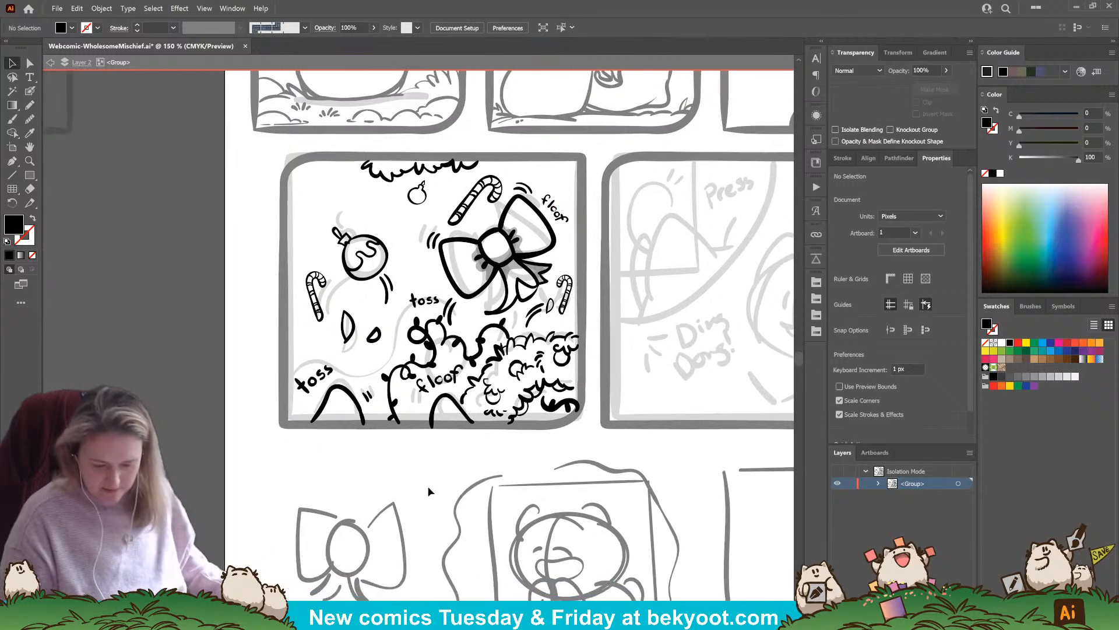
Ink two curved motion lines to the left of the small ornament, replacing the trial lines beneath it
{"action": "left_click", "coordinate": [30, 91]}
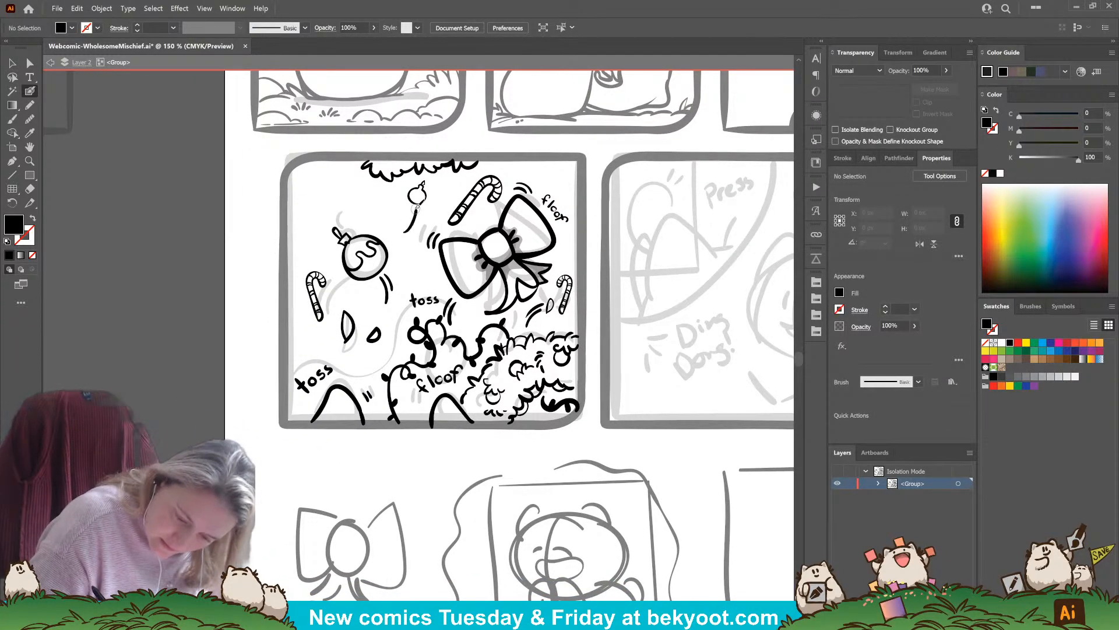
{"action": "key", "text": "shift+x"}
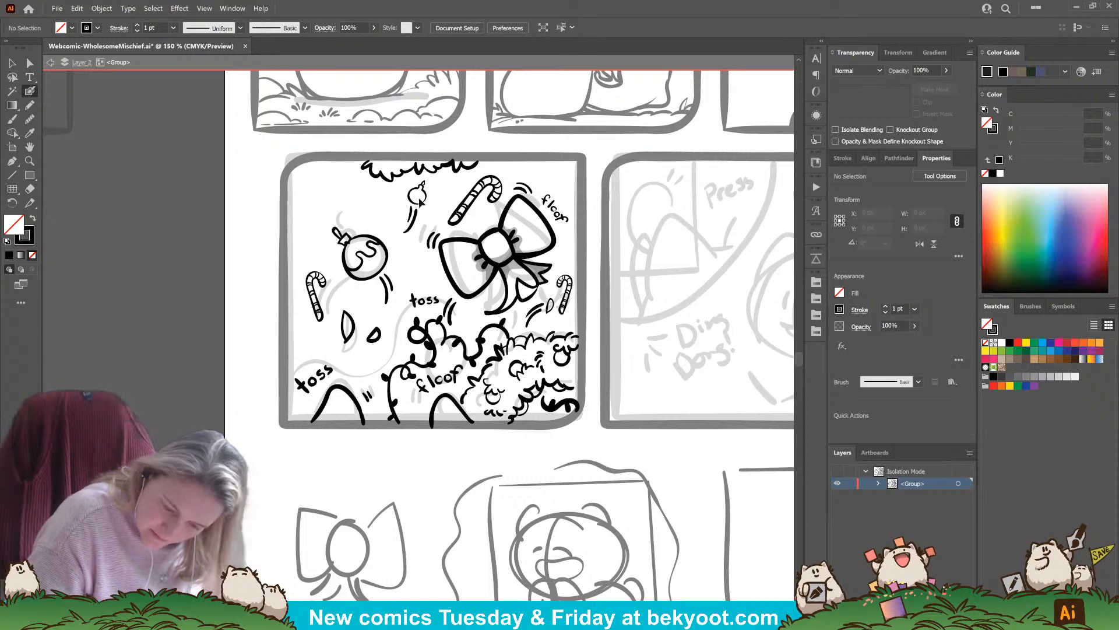
{"action": "key", "text": "shift+x"}
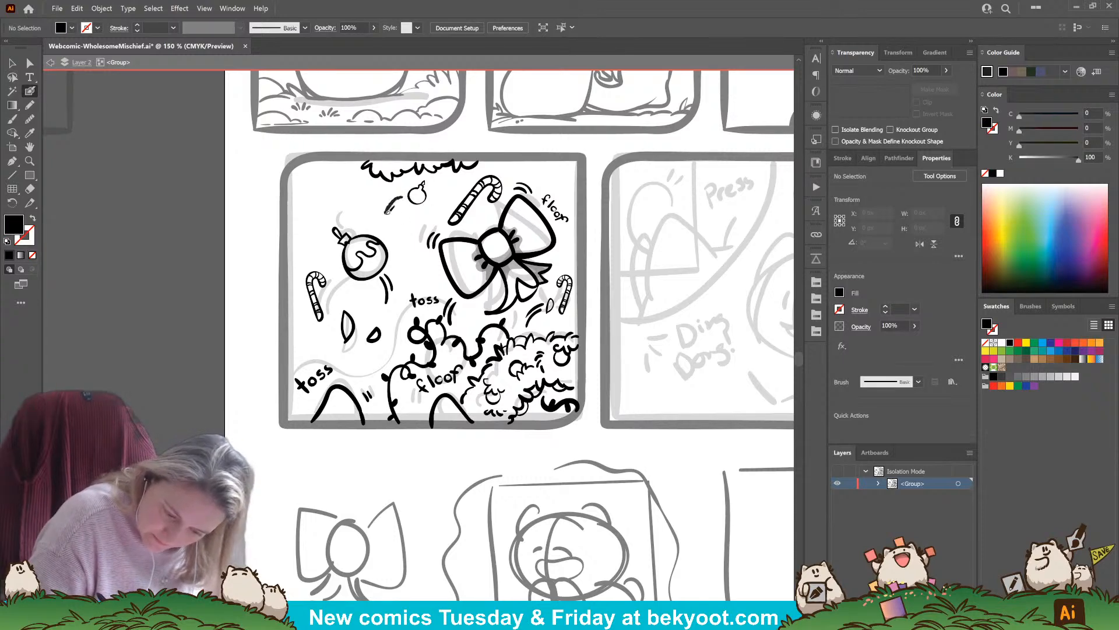
{"action": "key", "text": "shift+x"}
{"action": "key", "text": "shift+x"}
{"action": "left_click_drag", "start_coordinate": [378, 222], "coordinate": [403, 198]}
Ink the word "twinkle" slanting upward in the fourth panel's upper left corner, redoing its first letters
{"action": "key", "text": "shift+x"}
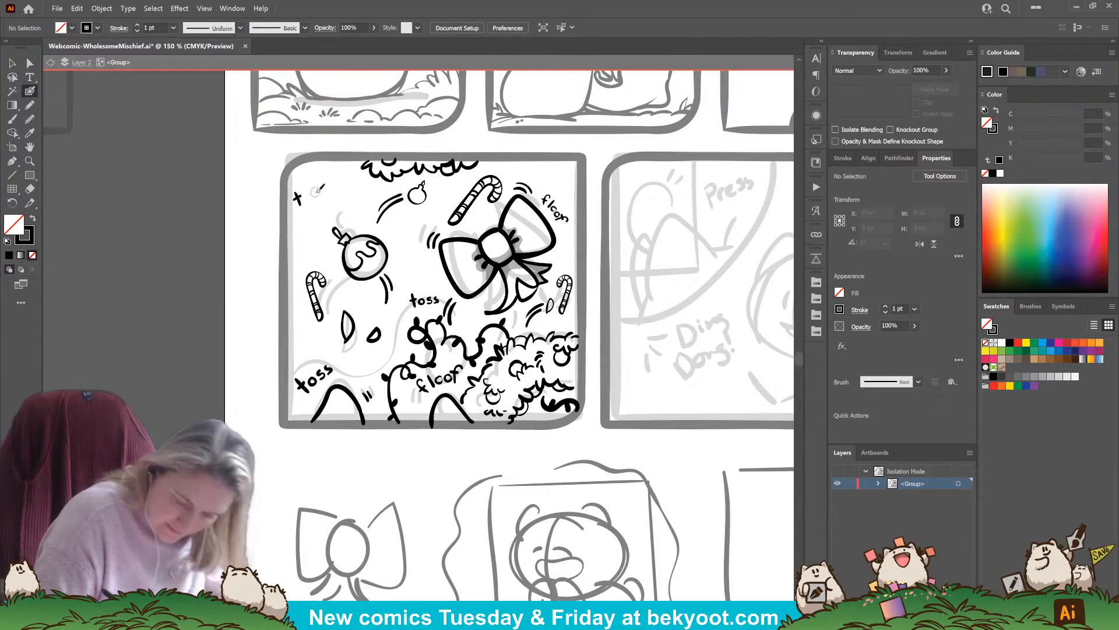
{"action": "scroll", "coordinate": [319, 190], "scroll_direction": "up", "scroll_amount": 2}
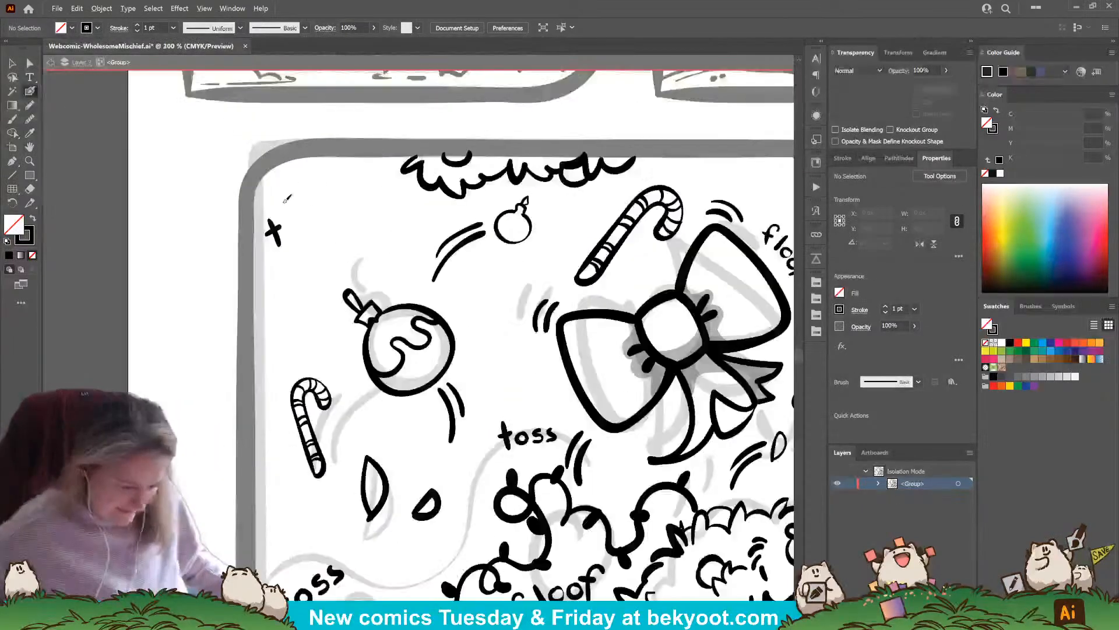
{"action": "key", "text": "ctrl+z"}
{"action": "key", "text": "ctrl+z"}
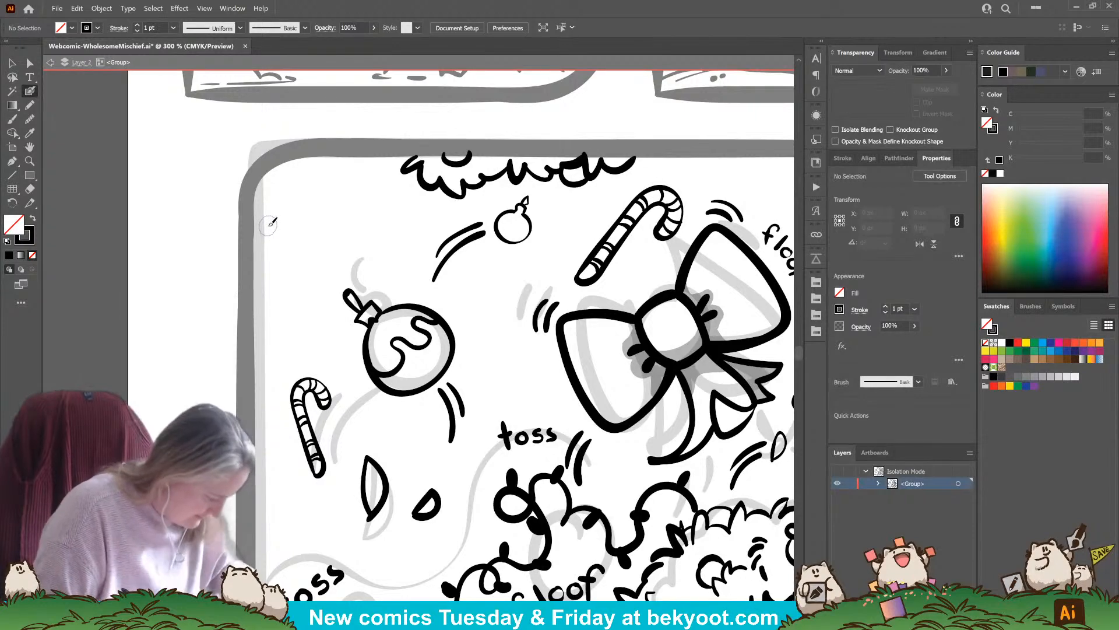
{"action": "left_click_drag", "start_coordinate": [268, 231], "coordinate": [281, 251]}
{"action": "key", "text": "ctrl+z"}
{"action": "key", "text": "ctrl+z"}
{"action": "key", "text": "ctrl+z"}
{"action": "key", "text": "ctrl+z"}
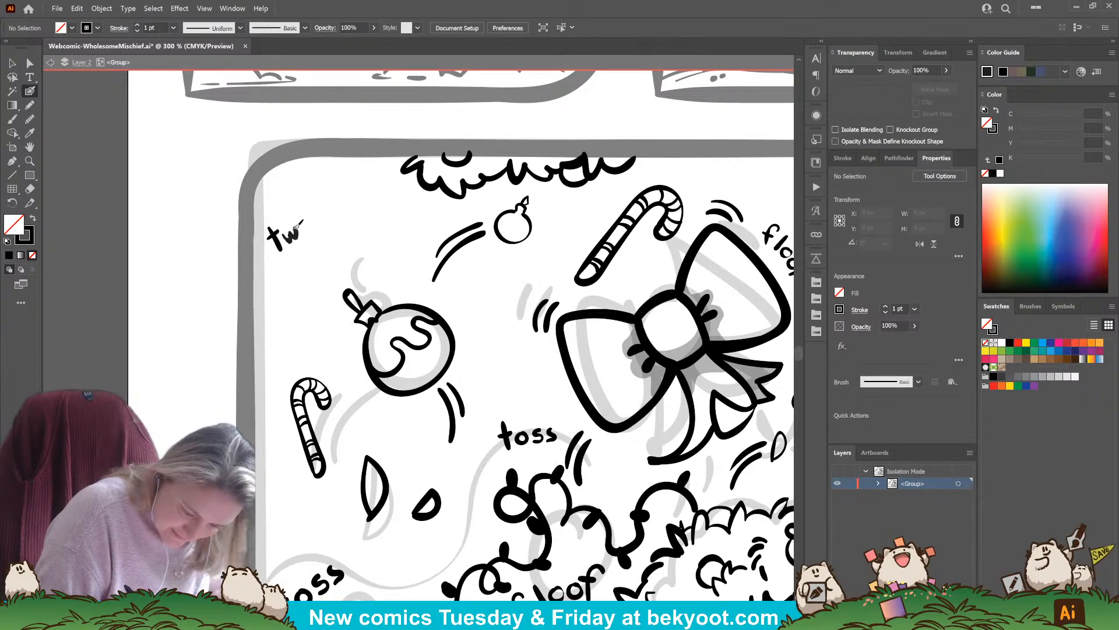
{"action": "mouse_move", "coordinate": [297, 225]}
{"action": "left_mouse_down"}
{"action": "mouse_move", "coordinate": [315, 203]}
{"action": "mouse_move", "coordinate": [328, 214]}
{"action": "mouse_move", "coordinate": [323, 204]}
{"action": "mouse_move", "coordinate": [352, 197]}
{"action": "mouse_move", "coordinate": [347, 213]}
{"action": "mouse_move", "coordinate": [260, 262]}
{"action": "left_mouse_up"}
Group the "twinkle" lettering and place a smaller, flatter copy just beneath it
{"action": "key", "text": "v"}
{"action": "key", "text": "ctrl+g"}
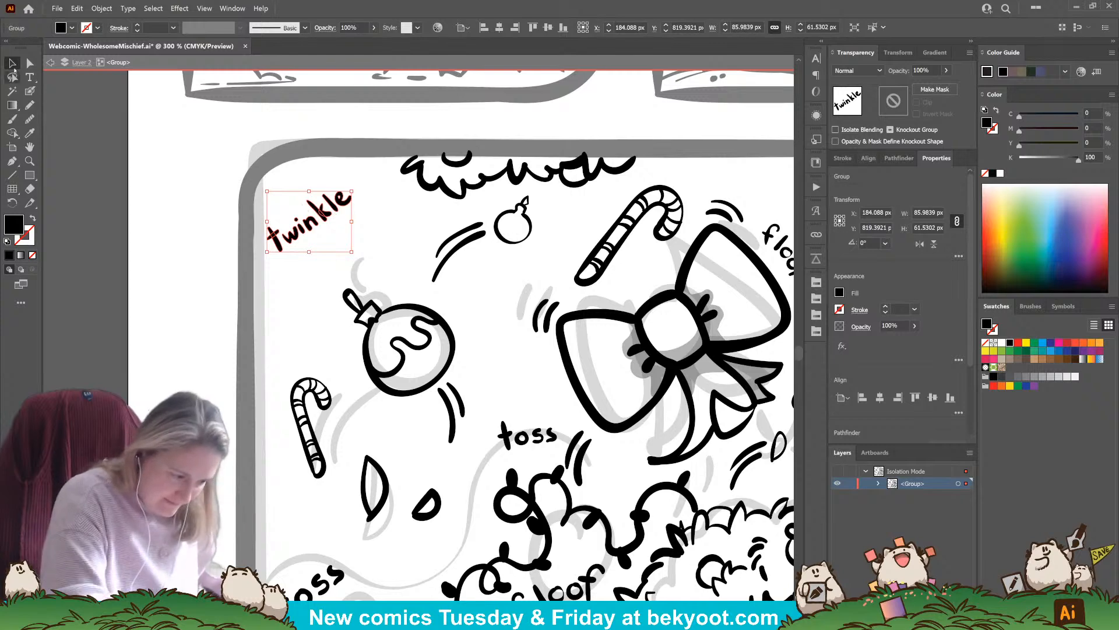
{"action": "mouse_move", "coordinate": [353, 191]}
{"action": "left_mouse_down"}
{"action": "mouse_move", "coordinate": [359, 231]}
{"action": "mouse_move", "coordinate": [386, 227]}
{"action": "mouse_move", "coordinate": [356, 256]}
{"action": "mouse_move", "coordinate": [368, 231]}
{"action": "left_mouse_up"}
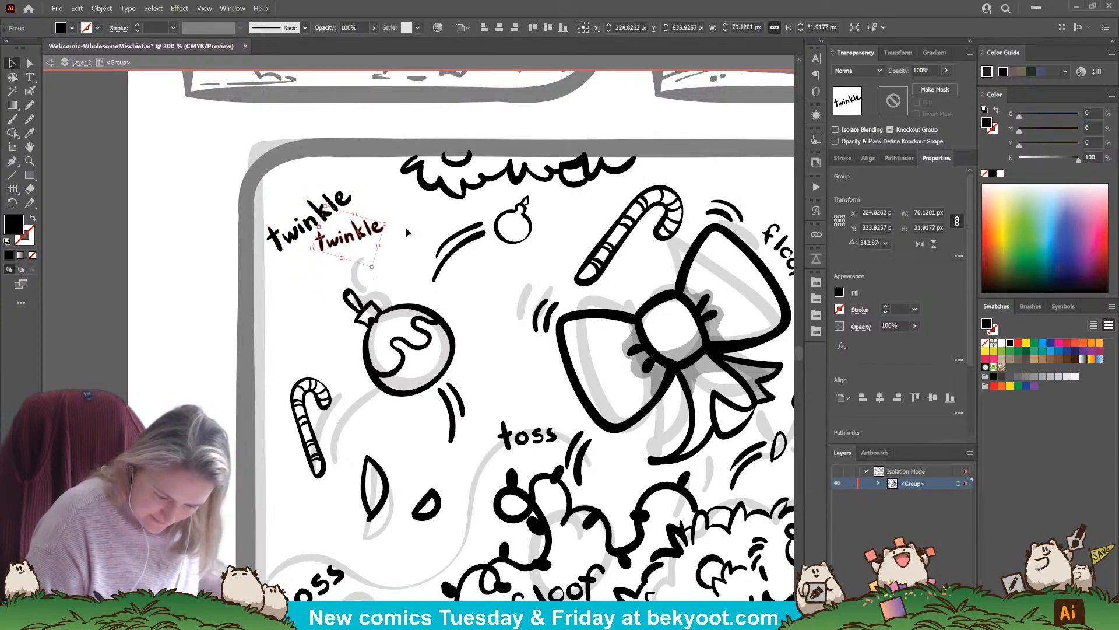
Ink a cross-shaped sparkle with surrounding dots to the right of the upper "twinkle" and group its marks
{"action": "left_click", "coordinate": [30, 93]}
{"action": "key", "text": "ctrl+shift+a"}
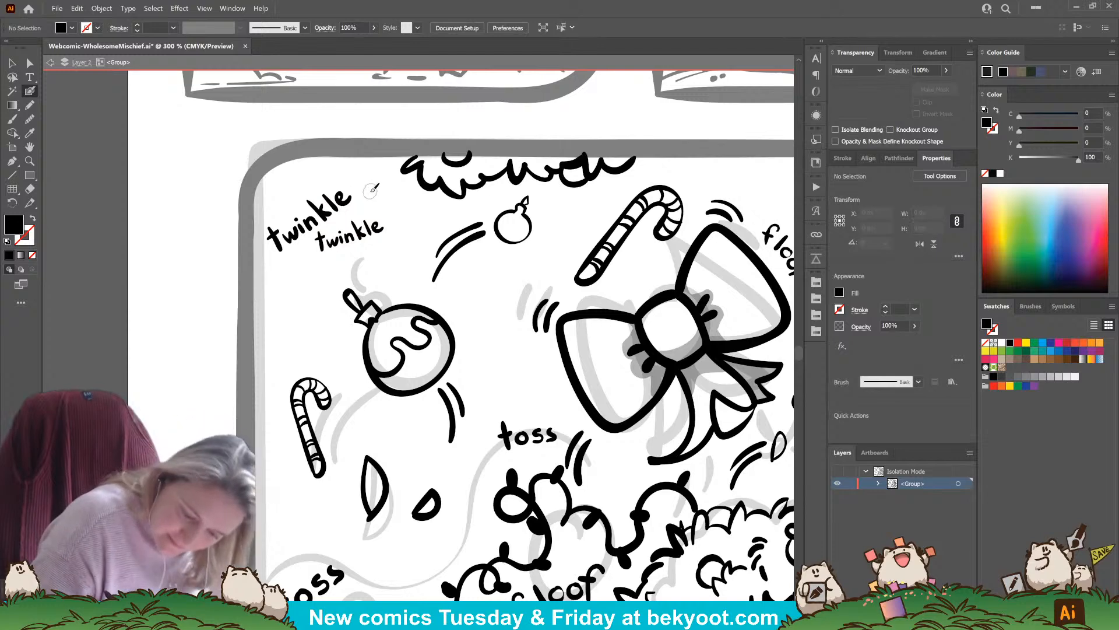
{"action": "left_click_drag", "start_coordinate": [373, 187], "coordinate": [374, 206]}
{"action": "key", "text": "ctrl+z"}
{"action": "key", "text": "ctrl+z"}
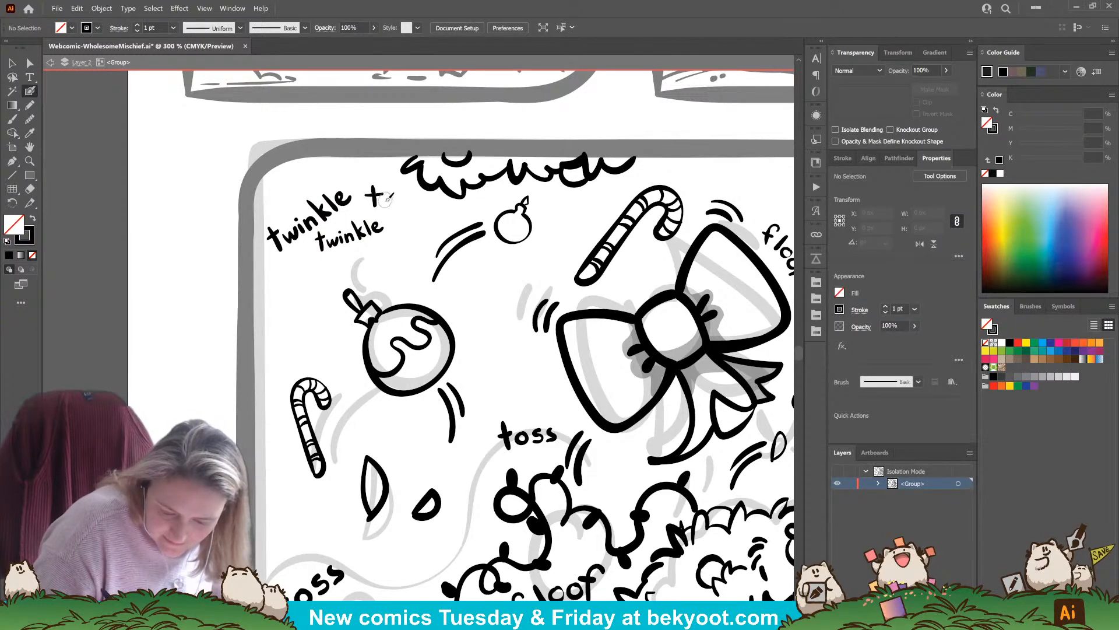
{"action": "left_click", "coordinate": [364, 208]}
{"action": "left_click", "coordinate": [362, 183]}
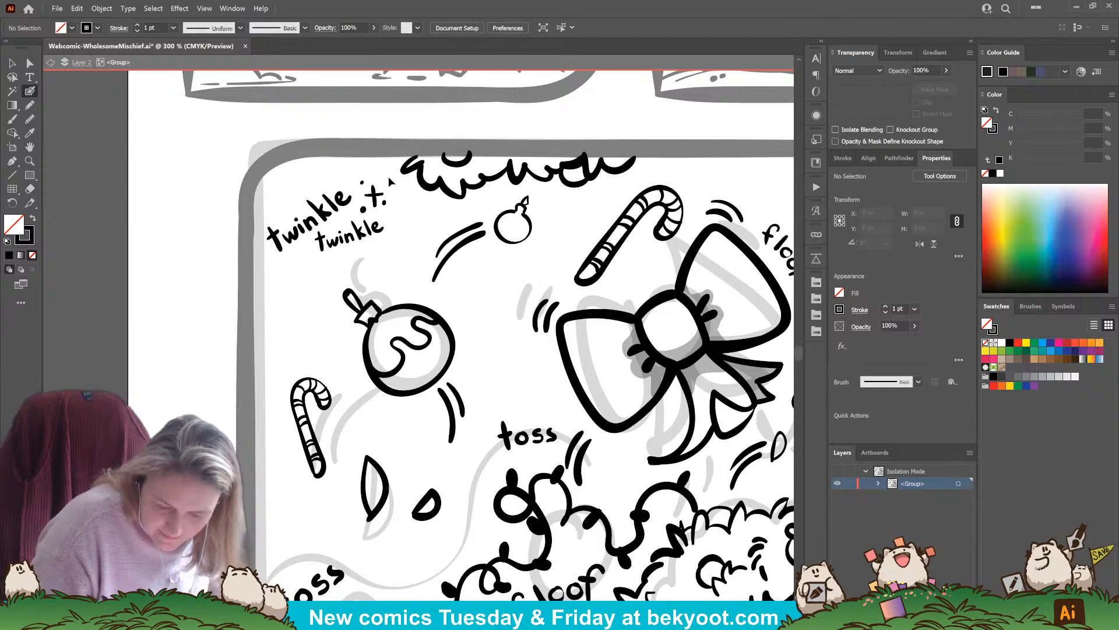
{"action": "left_click_drag", "start_coordinate": [388, 179], "coordinate": [362, 216]}
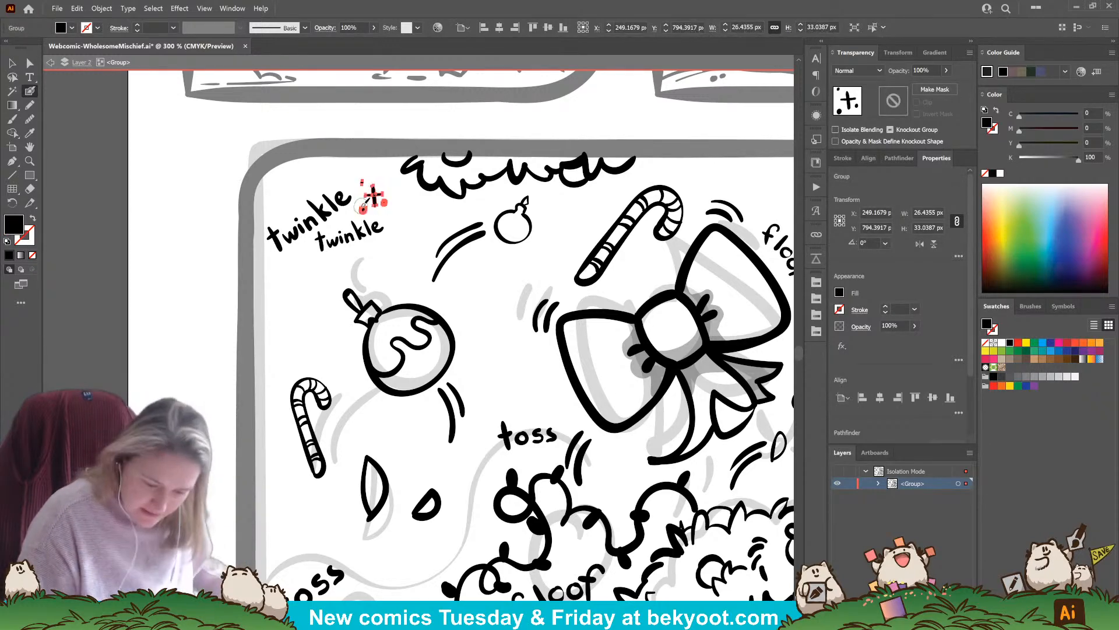
Inside the sparkle group, ink more crosses and dots around the "twinkle" lettering and beside the small ornament
{"action": "double_click", "coordinate": [378, 196], "text": "ctrl"}
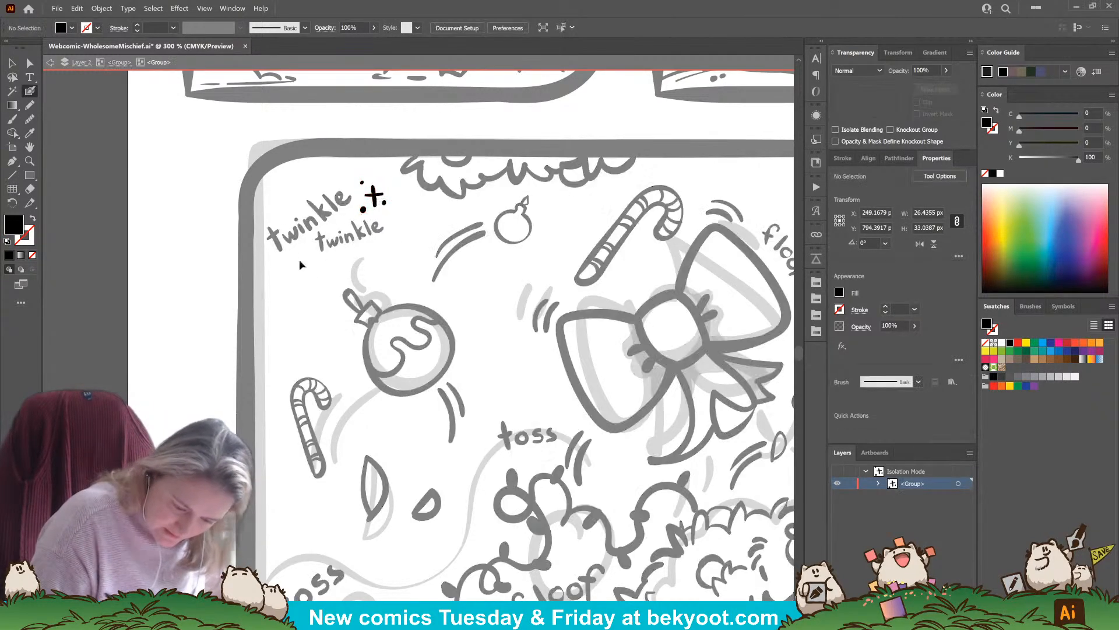
{"action": "key", "text": "shift+x"}
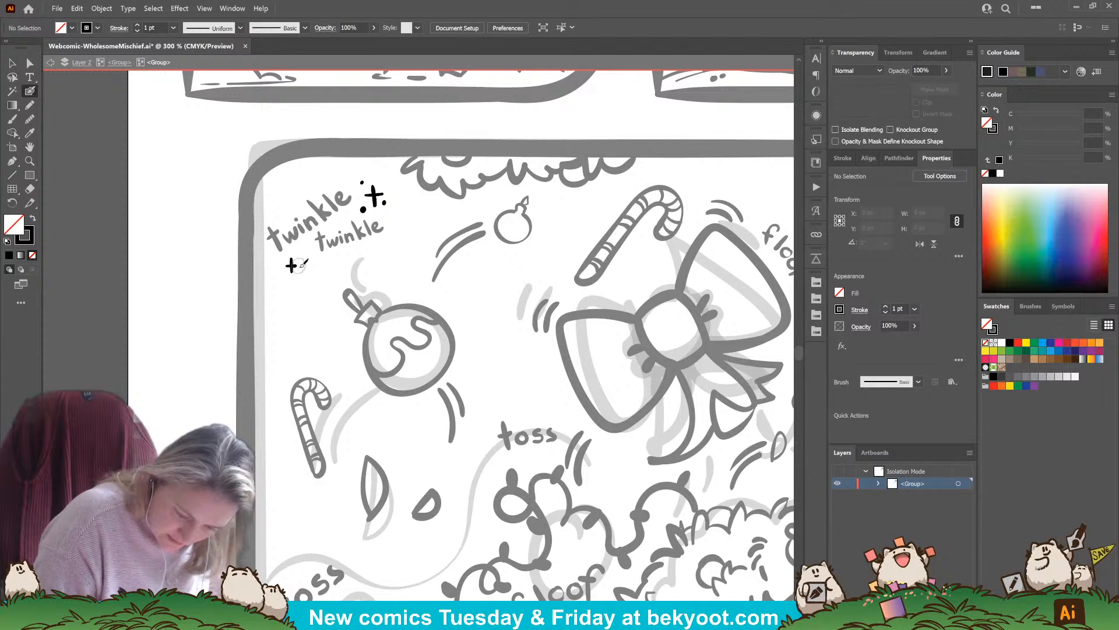
{"action": "left_click", "coordinate": [272, 303]}
{"action": "left_click", "coordinate": [283, 295]}
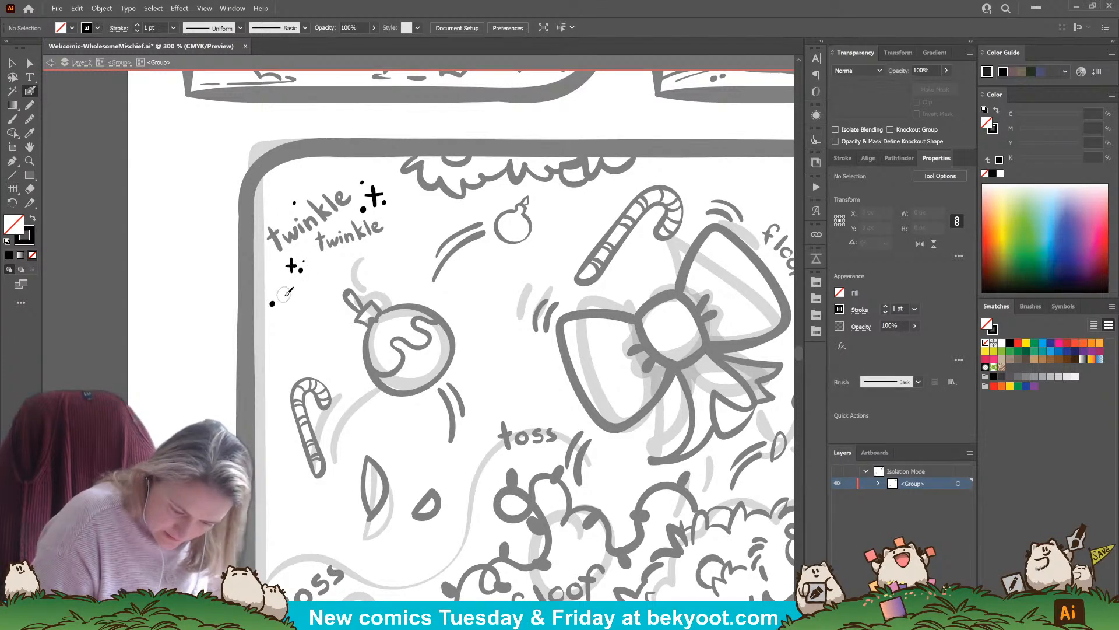
{"action": "left_click", "coordinate": [276, 287]}
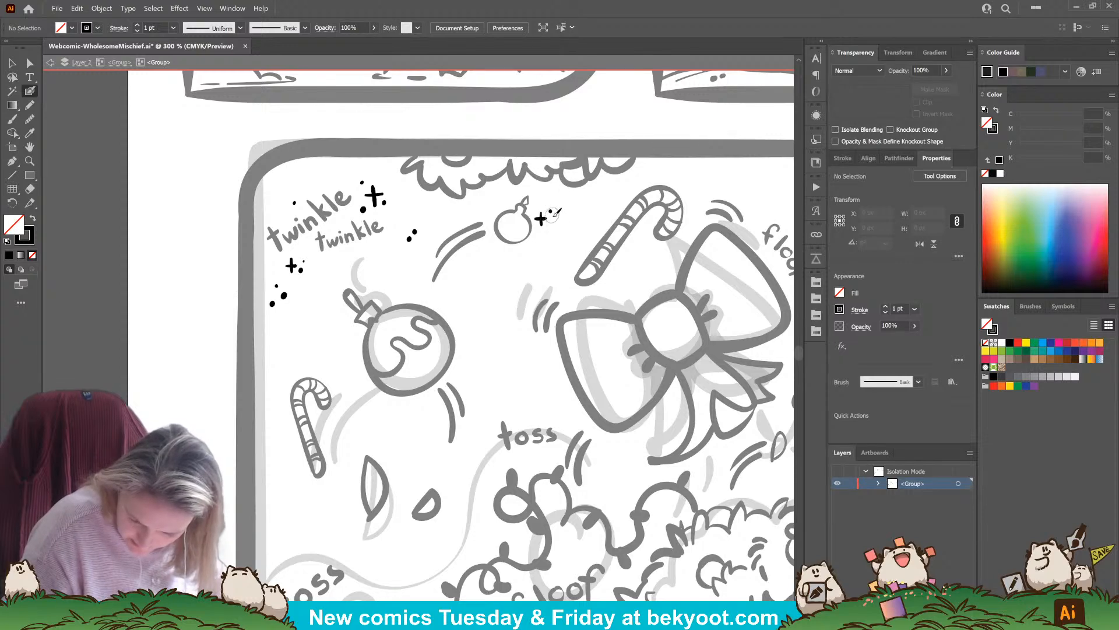
{"action": "left_click", "coordinate": [553, 217]}
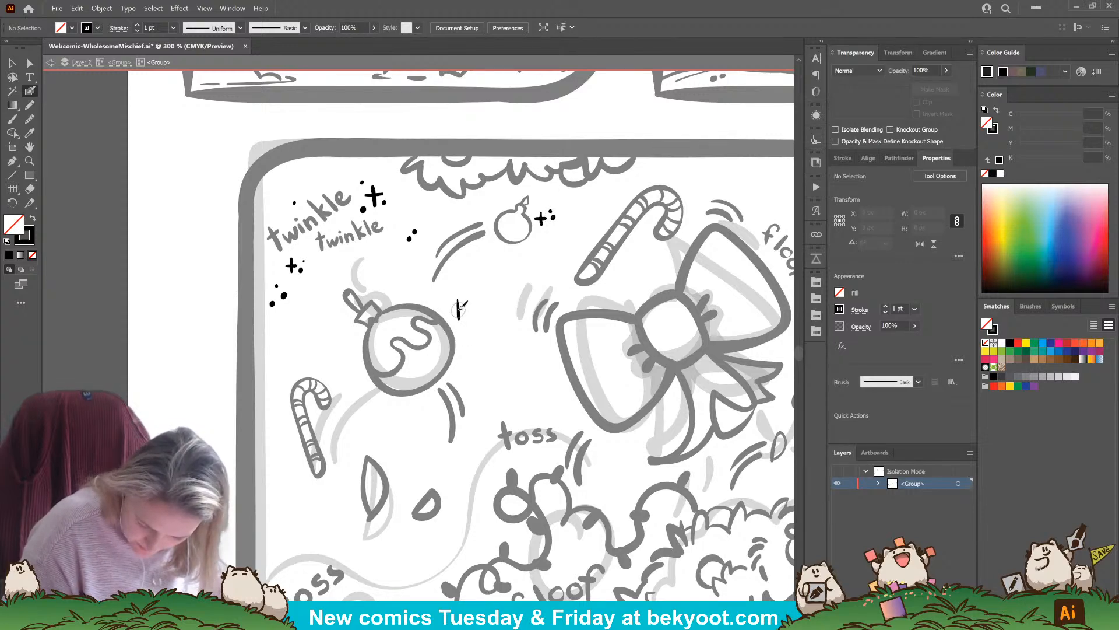
Ink cross sparkles with dots beside the patterned ornament and to the left of the lower left candy cane
{"action": "left_click_drag", "start_coordinate": [452, 309], "coordinate": [467, 307]}
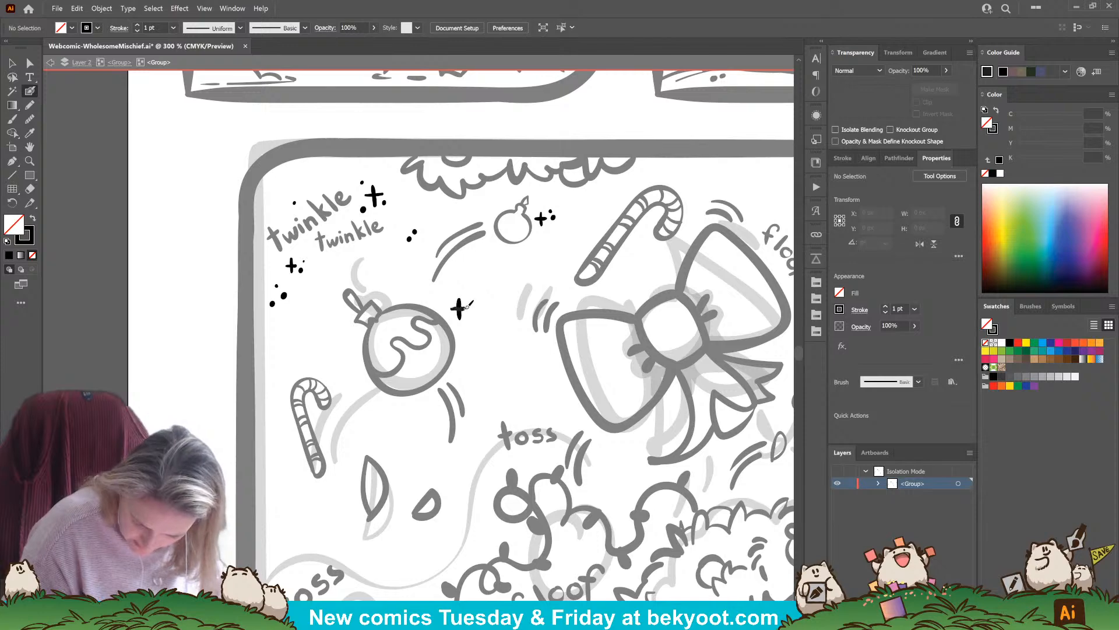
{"action": "left_click", "coordinate": [472, 301]}
{"action": "left_click", "coordinate": [475, 306]}
{"action": "left_click", "coordinate": [439, 299]}
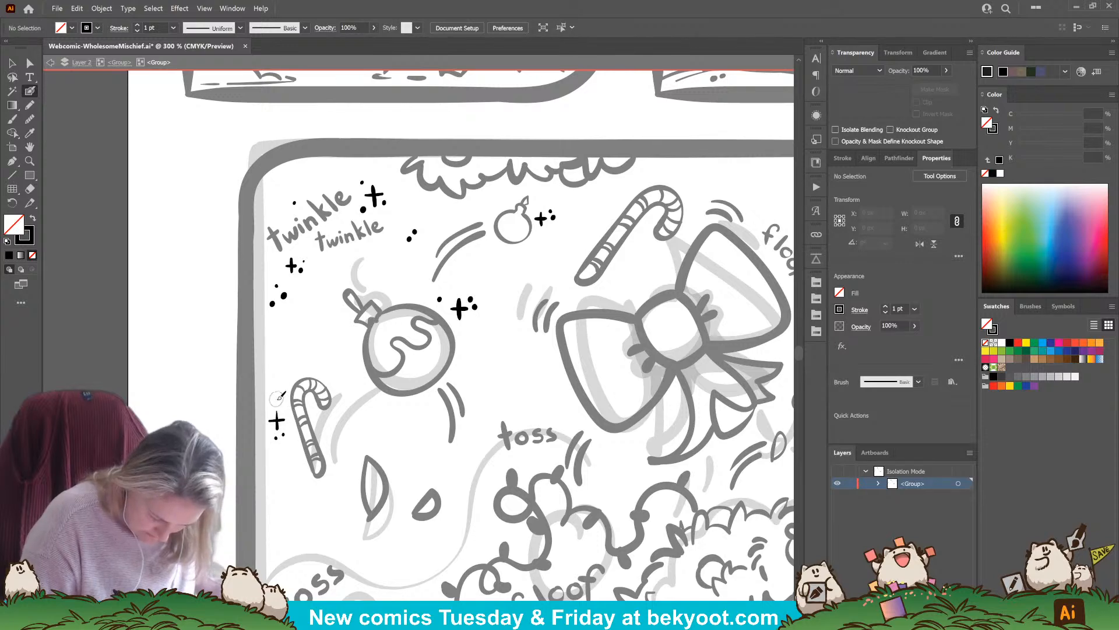
{"action": "left_click", "coordinate": [277, 399]}
{"action": "left_click", "coordinate": [265, 407]}
Ink cross sparkles with dots to the left of the bow and above the largest candy cane's hook
{"action": "left_click_drag", "start_coordinate": [403, 505], "coordinate": [341, 462]}
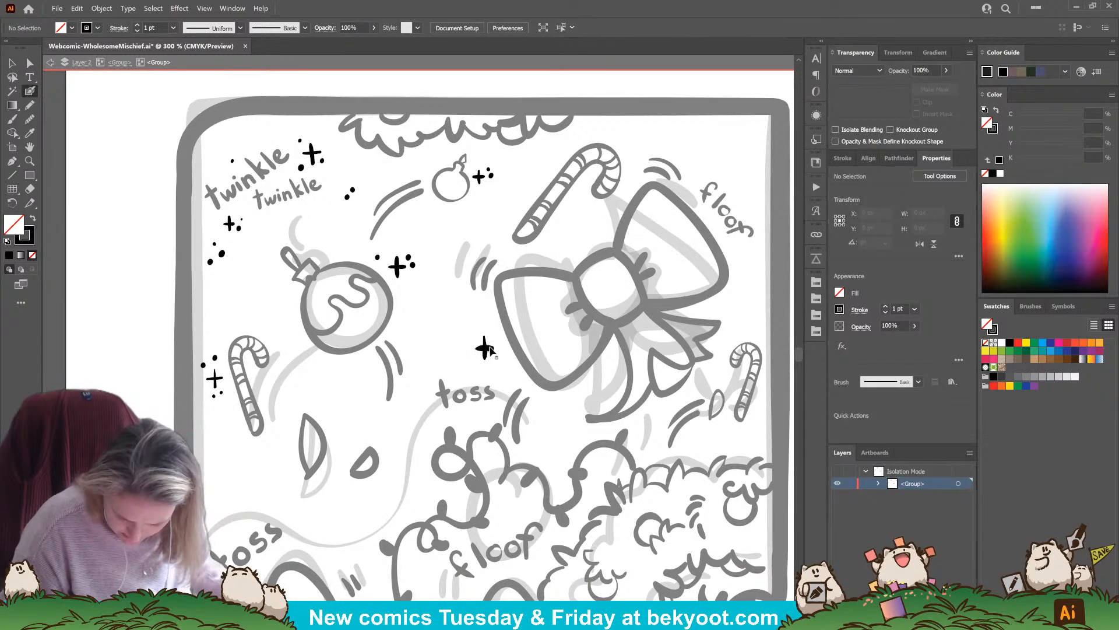
{"action": "left_click", "coordinate": [494, 354]}
{"action": "left_click", "coordinate": [473, 367]}
{"action": "left_click", "coordinate": [469, 327]}
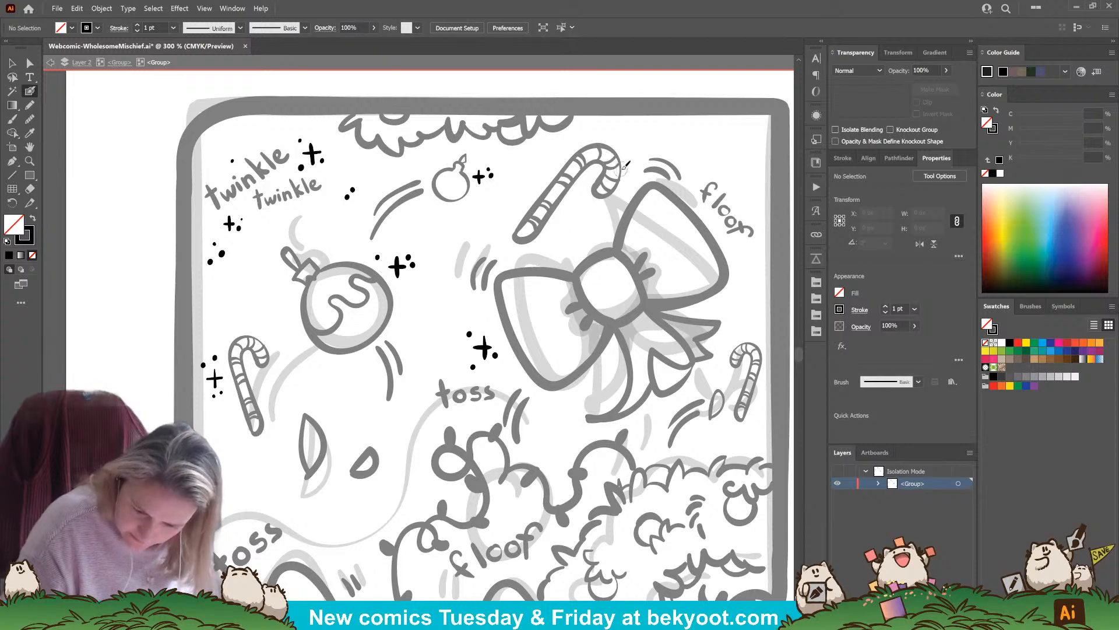
{"action": "mouse_move", "coordinate": [635, 154]}
{"action": "left_mouse_down"}
{"action": "mouse_move", "coordinate": [632, 138]}
{"action": "mouse_move", "coordinate": [643, 145]}
{"action": "left_mouse_up"}
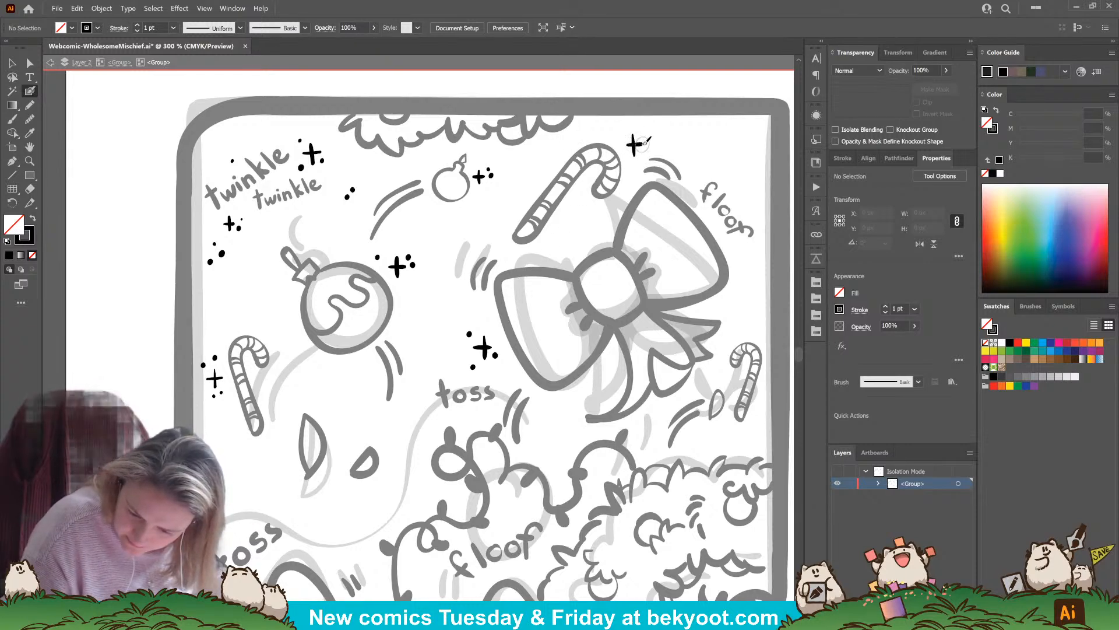
{"action": "left_click", "coordinate": [640, 150]}
{"action": "left_click", "coordinate": [651, 142]}
{"action": "left_click", "coordinate": [623, 134]}
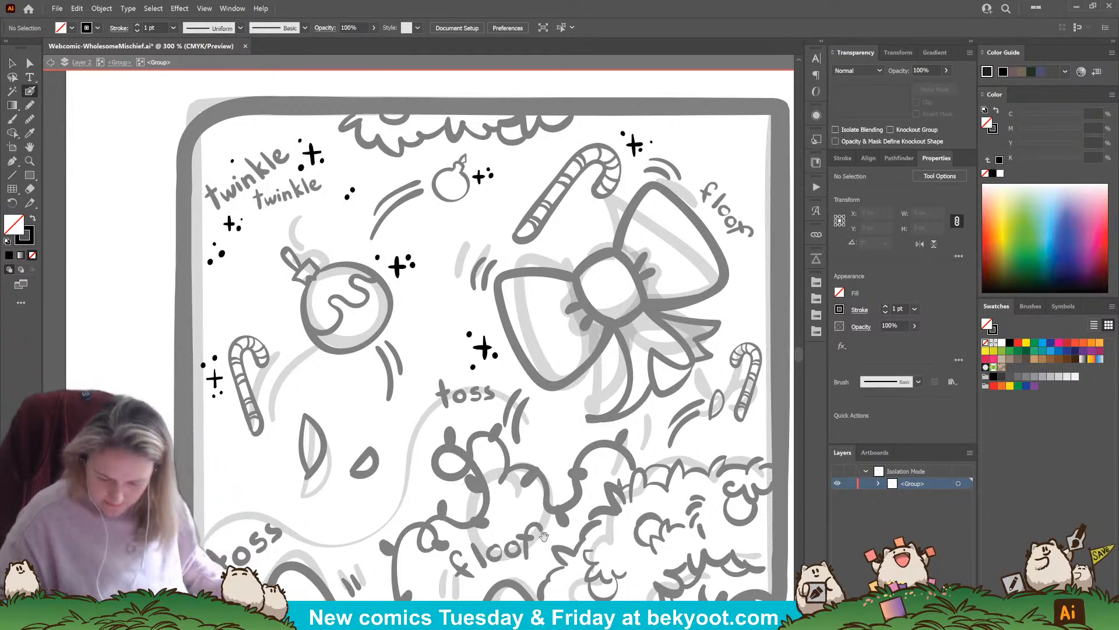
Ink cross sparkles with dots below the smallest candy cane's motion lines and above the lower left "toss"
{"action": "mouse_move", "coordinate": [674, 443]}
{"action": "left_mouse_down"}
{"action": "mouse_move", "coordinate": [550, 386]}
{"action": "mouse_move", "coordinate": [586, 384]}
{"action": "left_mouse_up"}
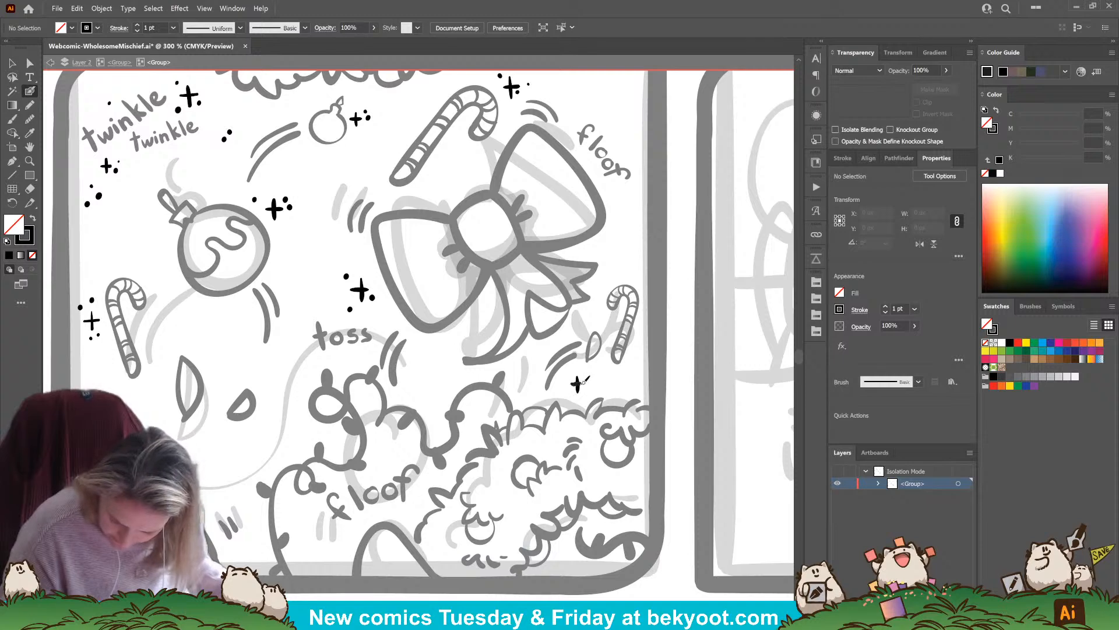
{"action": "left_click", "coordinate": [589, 383]}
{"action": "left_click", "coordinate": [571, 373]}
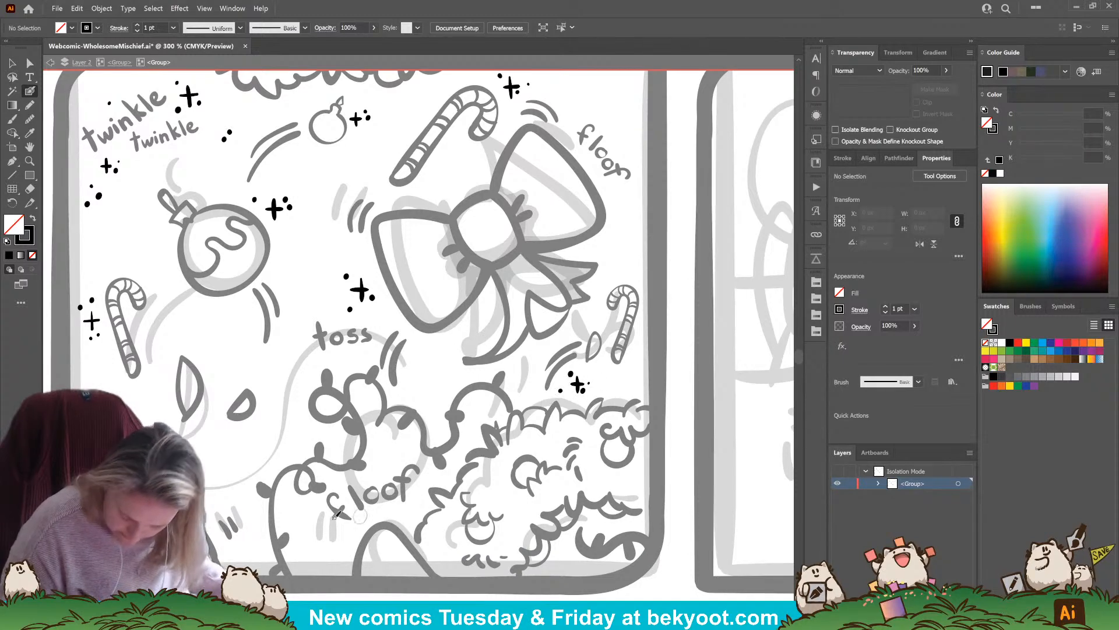
{"action": "mouse_move", "coordinate": [134, 407]}
{"action": "left_mouse_down"}
{"action": "mouse_move", "coordinate": [262, 410]}
{"action": "mouse_move", "coordinate": [262, 431]}
{"action": "mouse_move", "coordinate": [271, 420]}
{"action": "left_mouse_up"}
{"action": "left_click", "coordinate": [270, 425]}
{"action": "left_click", "coordinate": [274, 415]}
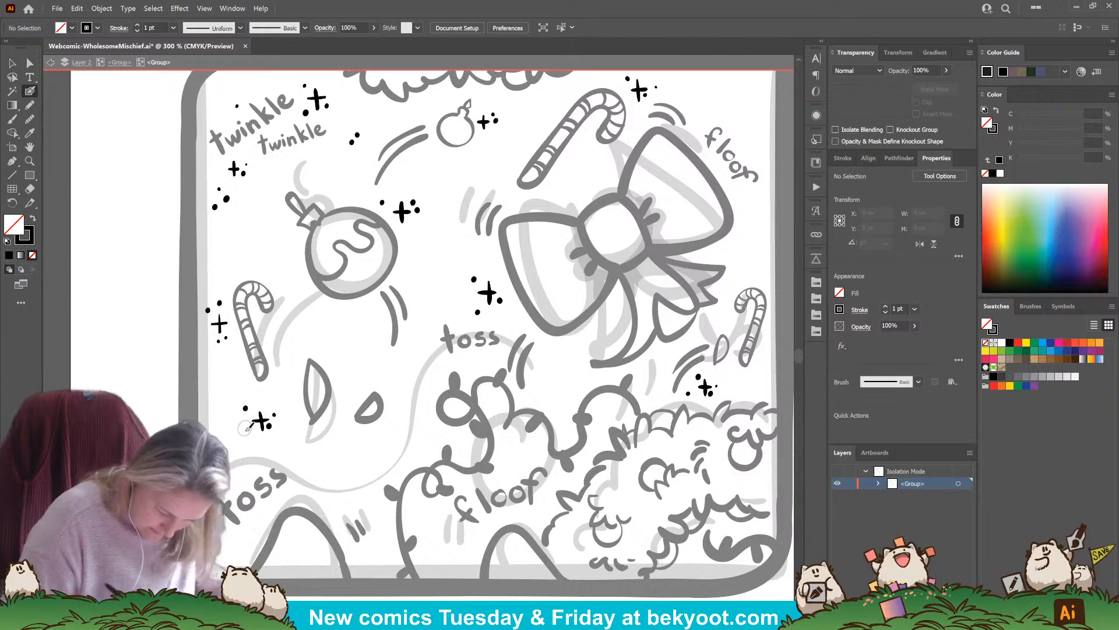
Leave the sparkle group's isolation mode and save the webcomic file
{"action": "scroll", "coordinate": [335, 297], "scroll_direction": "down", "scroll_amount": 2}
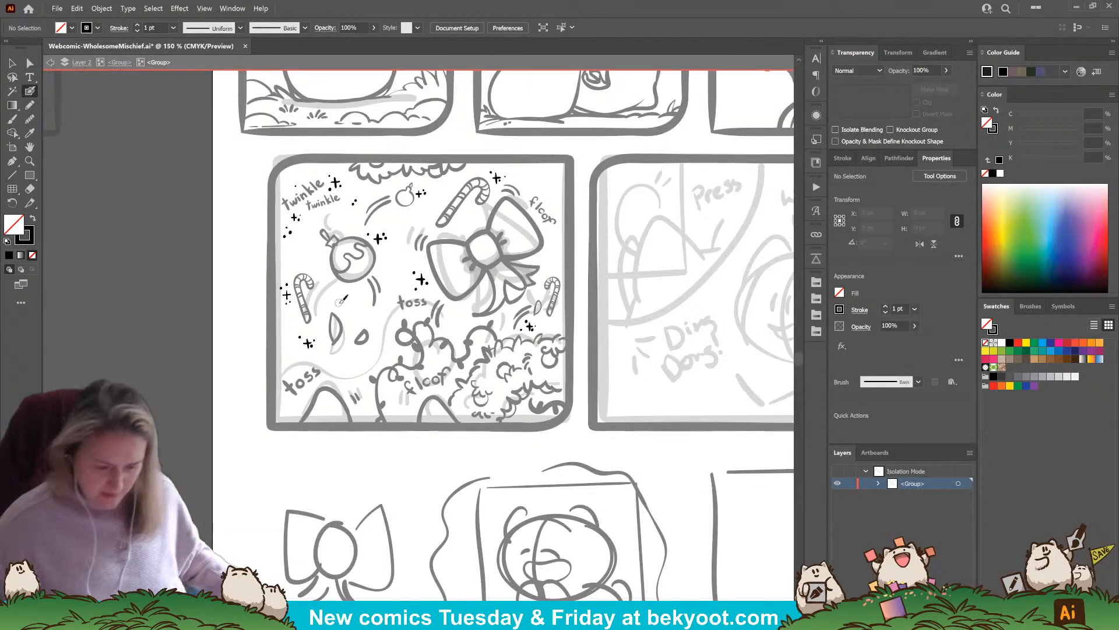
{"action": "key", "text": "v"}
{"action": "double_click", "coordinate": [190, 388]}
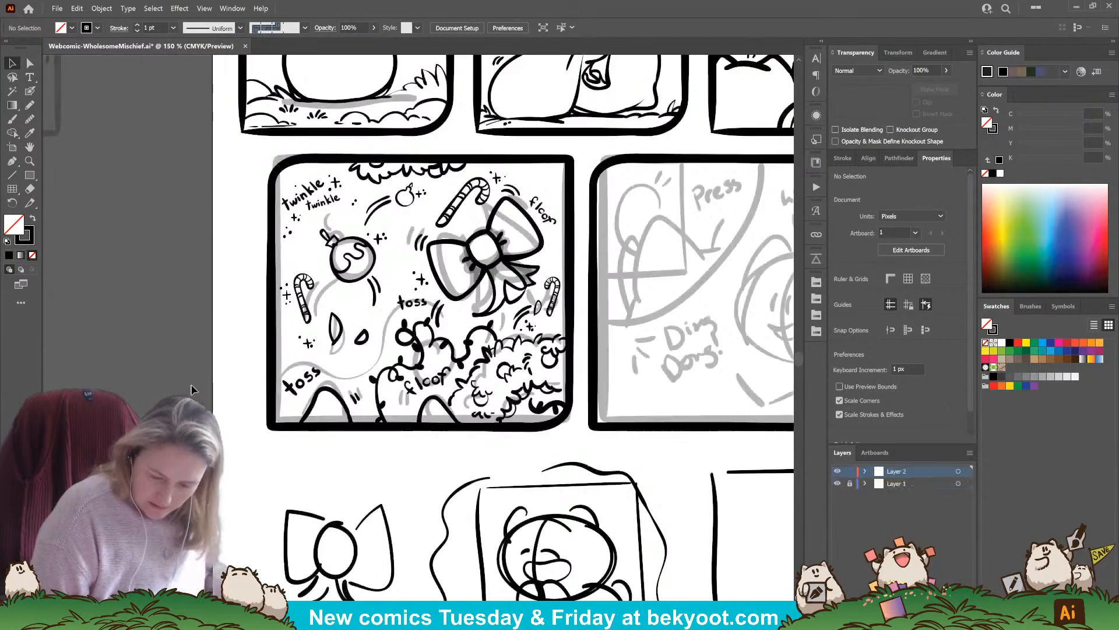
{"action": "left_click_drag", "start_coordinate": [571, 432], "coordinate": [487, 478]}
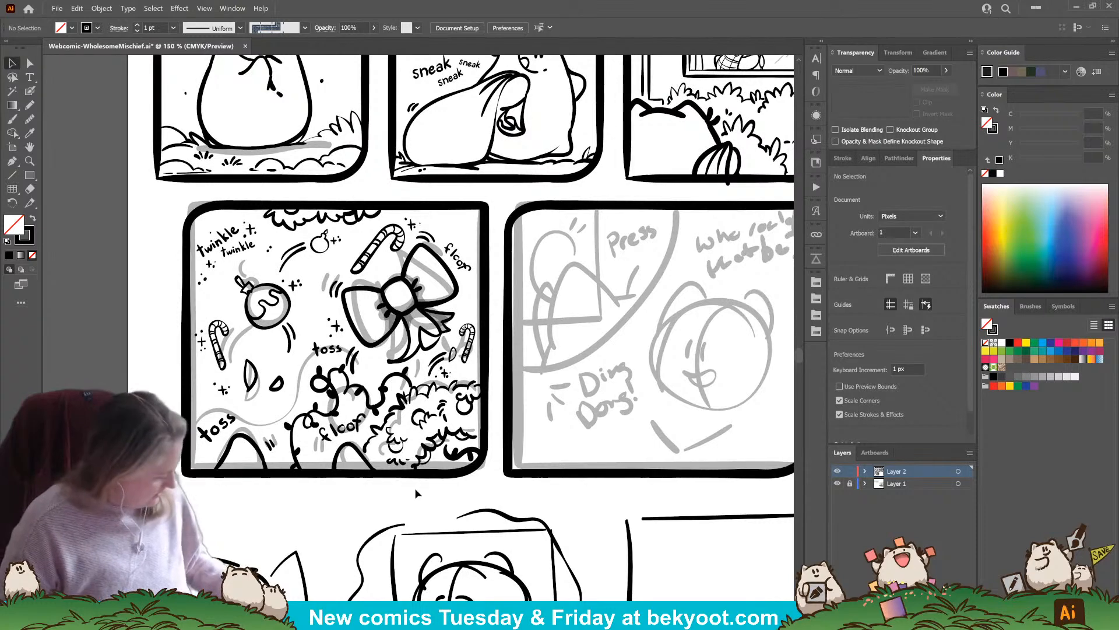
{"action": "key", "text": "ctrl+s"}
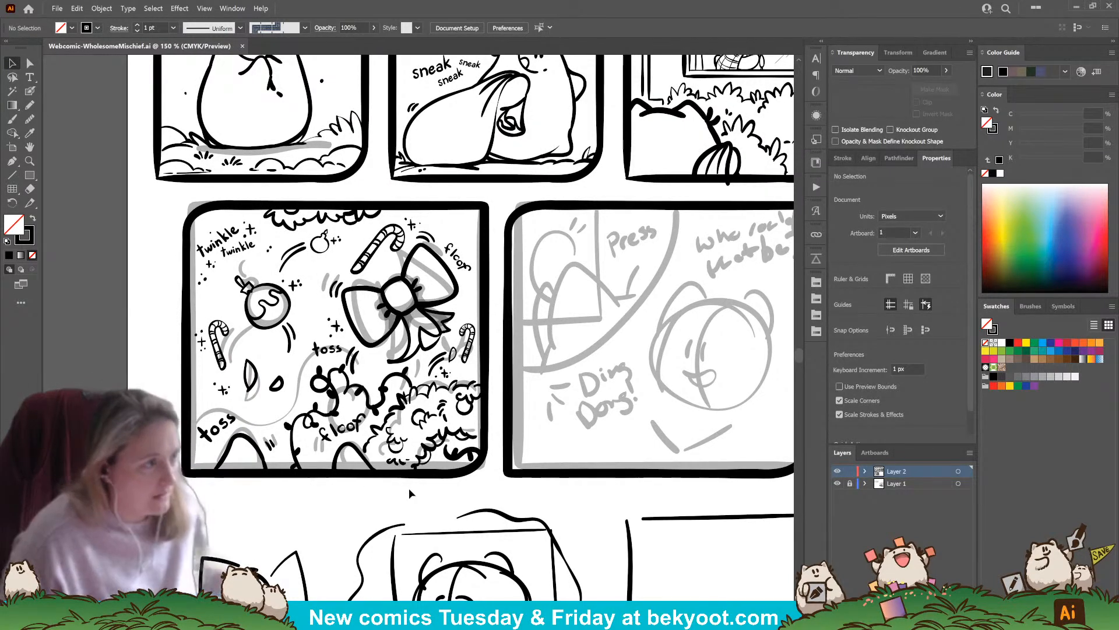
Ink a thick curved divider across the upper left corner of the fifth panel, from its left border up to its top border
{"action": "left_click_drag", "start_coordinate": [652, 436], "coordinate": [493, 413]}
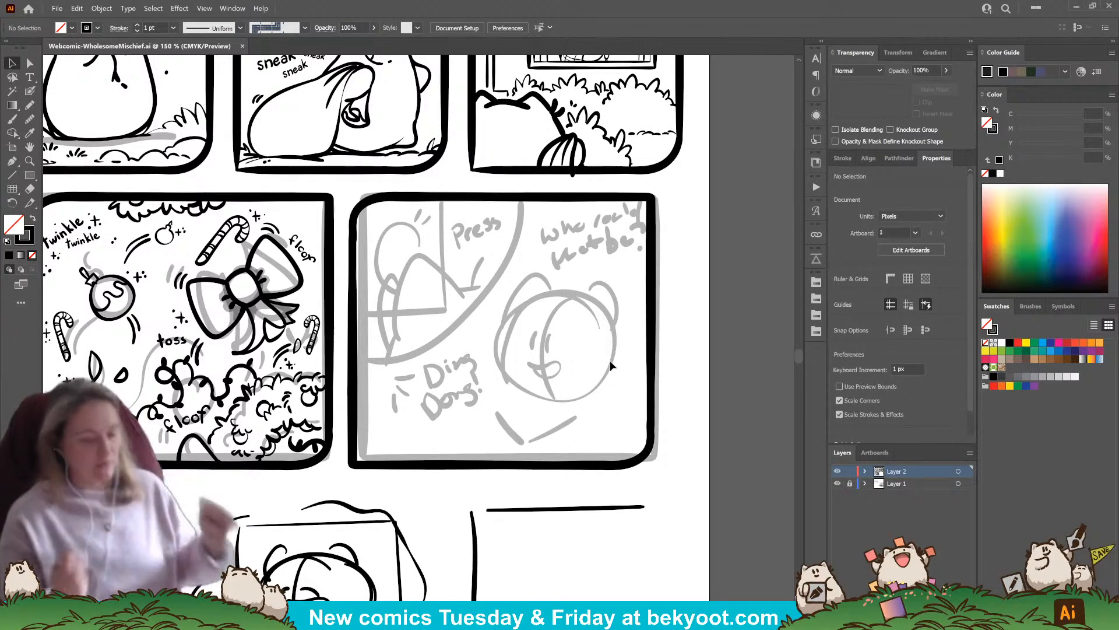
{"action": "left_click", "coordinate": [30, 91]}
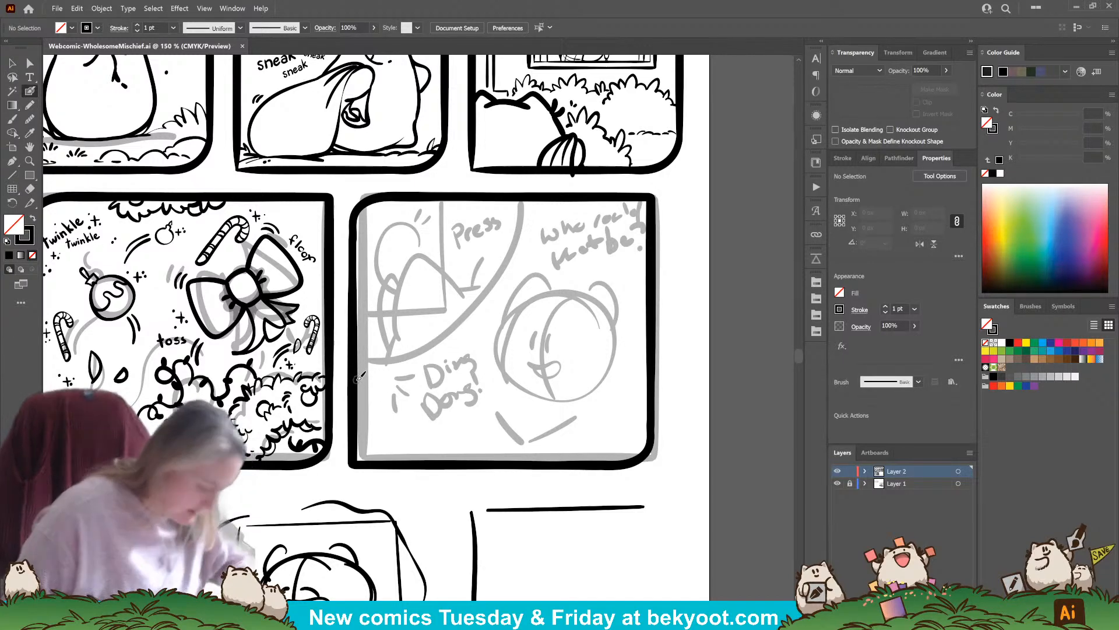
{"action": "key", "text": "Return"}
{"action": "key", "text": "Return"}
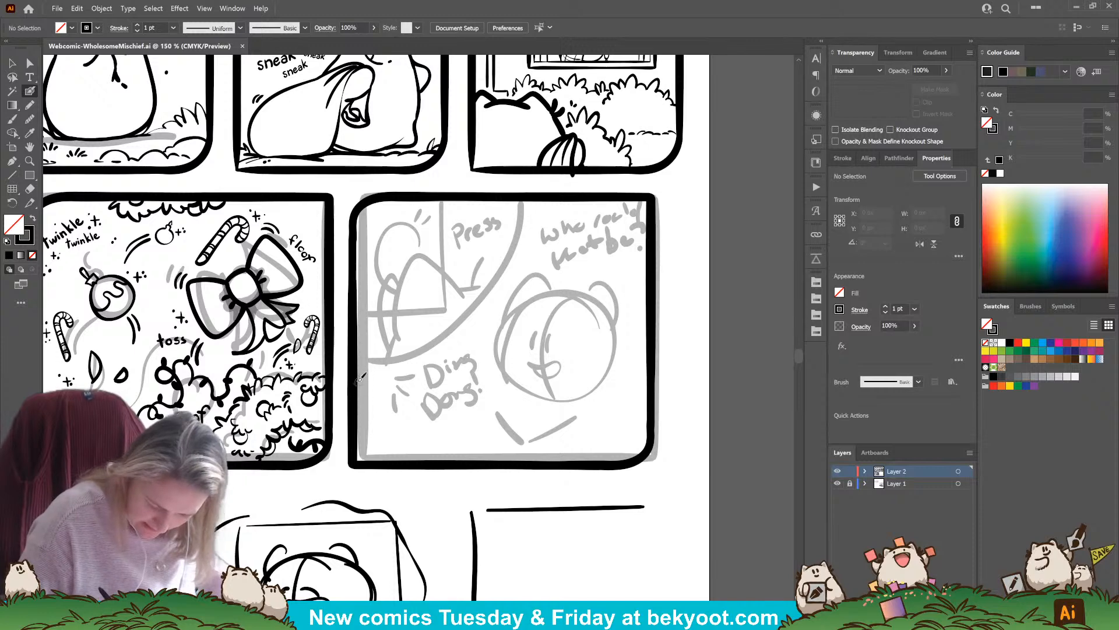
{"action": "mouse_move", "coordinate": [354, 380]}
{"action": "left_mouse_down"}
{"action": "mouse_move", "coordinate": [453, 350]}
{"action": "mouse_move", "coordinate": [493, 309]}
{"action": "mouse_move", "coordinate": [527, 199]}
{"action": "left_mouse_up"}
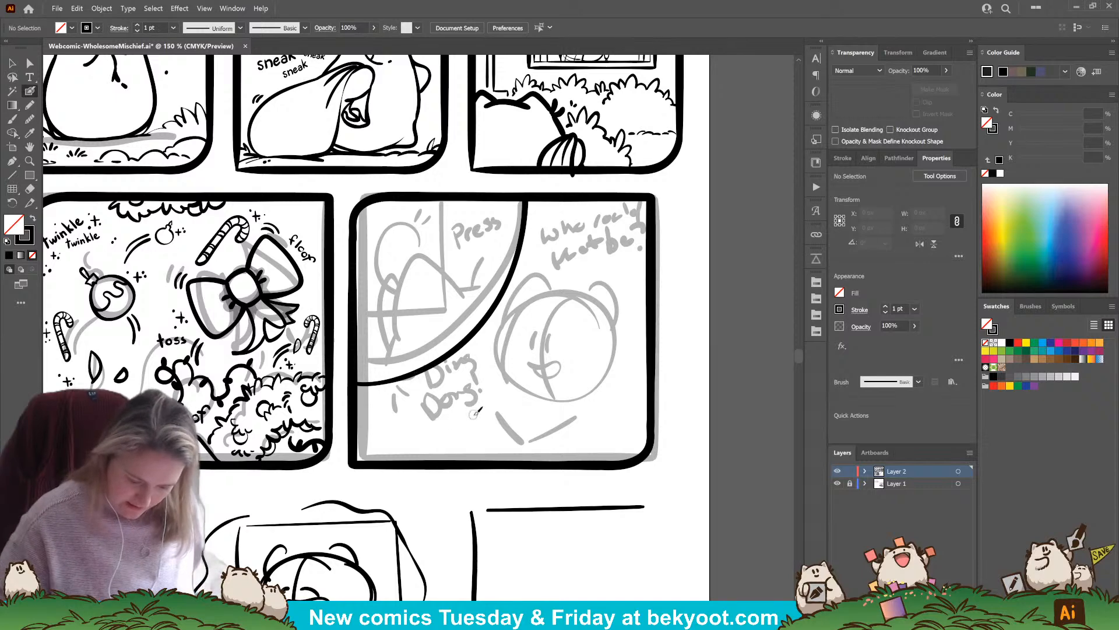
Ink the open rectangular outline of the doorbell plate against the fifth panel's left border, inside the curved inset
{"action": "mouse_move", "coordinate": [356, 329]}
{"action": "left_mouse_down"}
{"action": "mouse_move", "coordinate": [416, 327]}
{"action": "mouse_move", "coordinate": [414, 232]}
{"action": "mouse_move", "coordinate": [372, 230]}
{"action": "mouse_move", "coordinate": [413, 231]}
{"action": "left_mouse_up"}
{"action": "key", "text": "ctrl+z"}
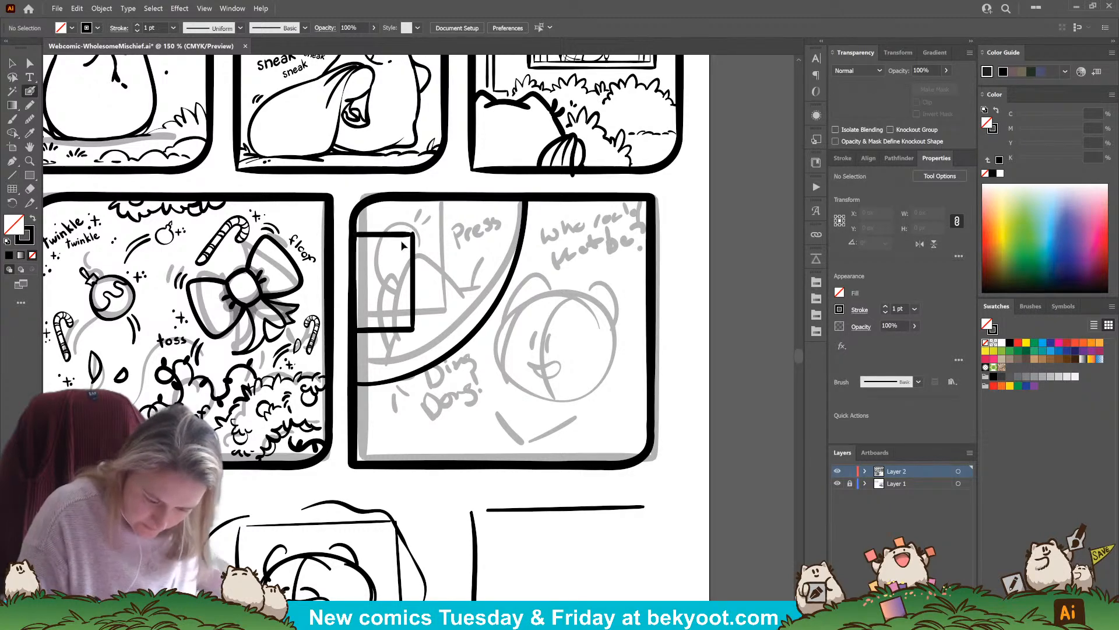
{"action": "left_click", "coordinate": [399, 236], "text": "ctrl"}
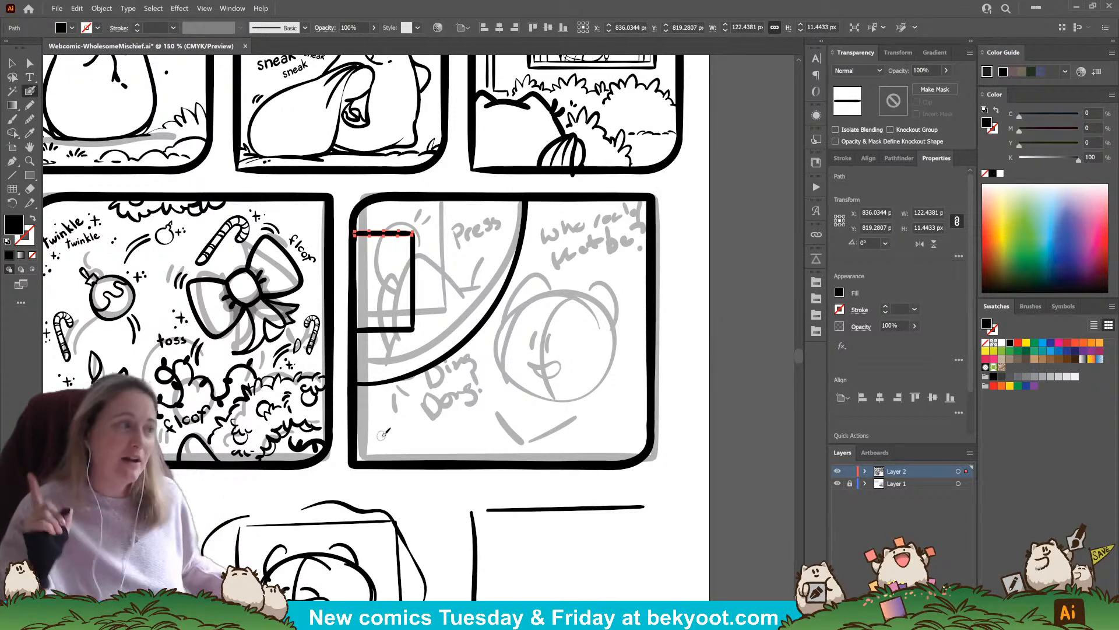
{"action": "left_click", "coordinate": [416, 299]}
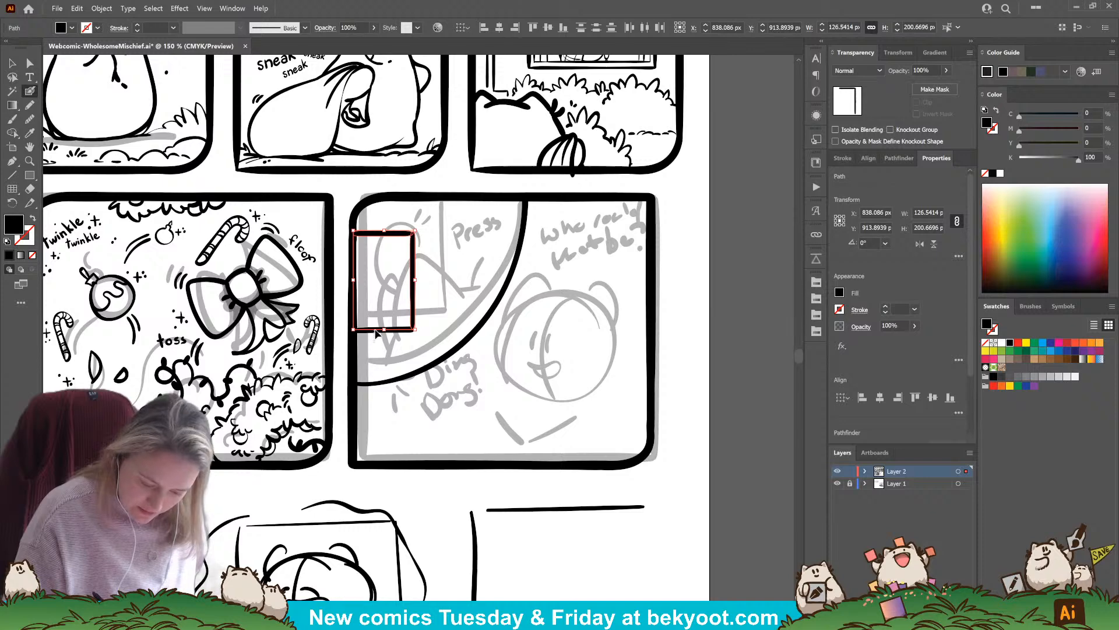
{"action": "left_click", "coordinate": [455, 350]}
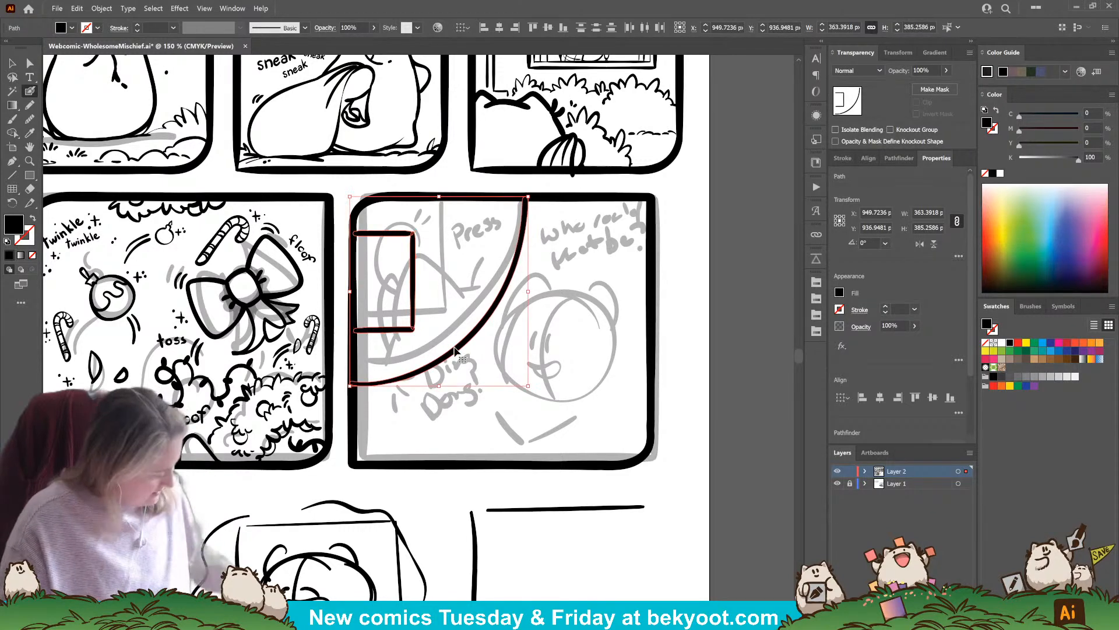
Group the curved divider with the doorbell plate and isolate the group for editing
{"action": "key", "text": "ctrl+g"}
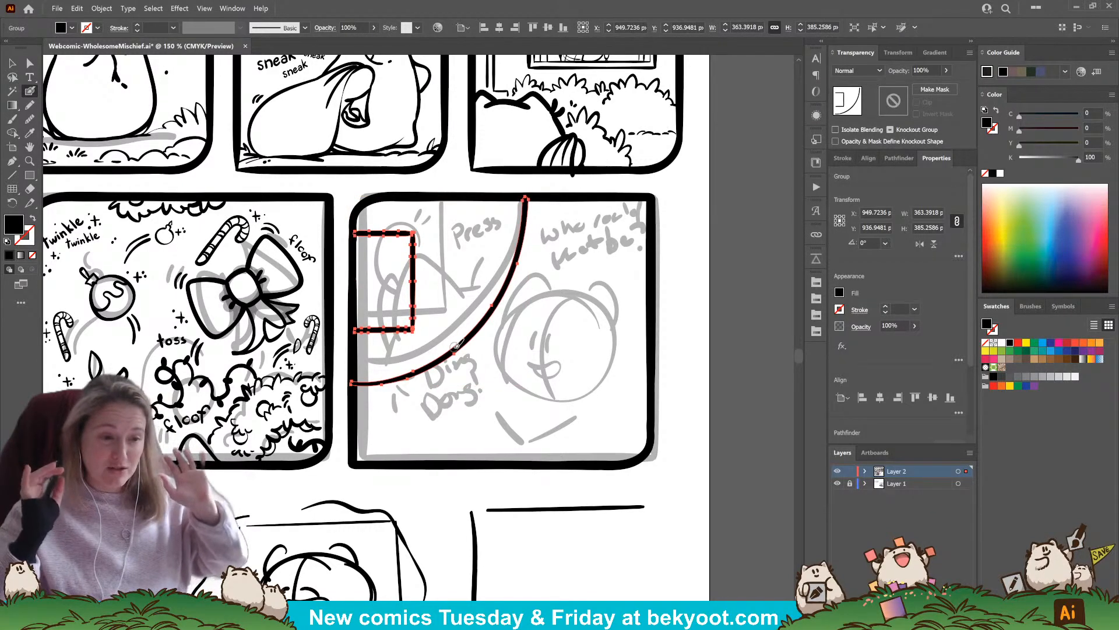
{"action": "left_click", "coordinate": [12, 64]}
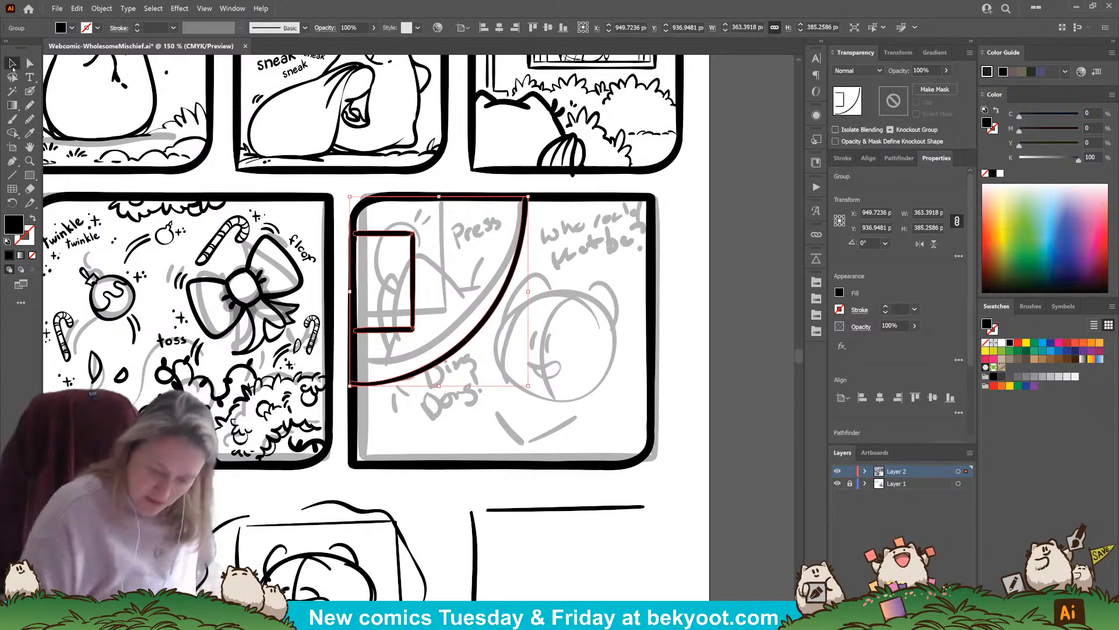
{"action": "double_click", "coordinate": [412, 305]}
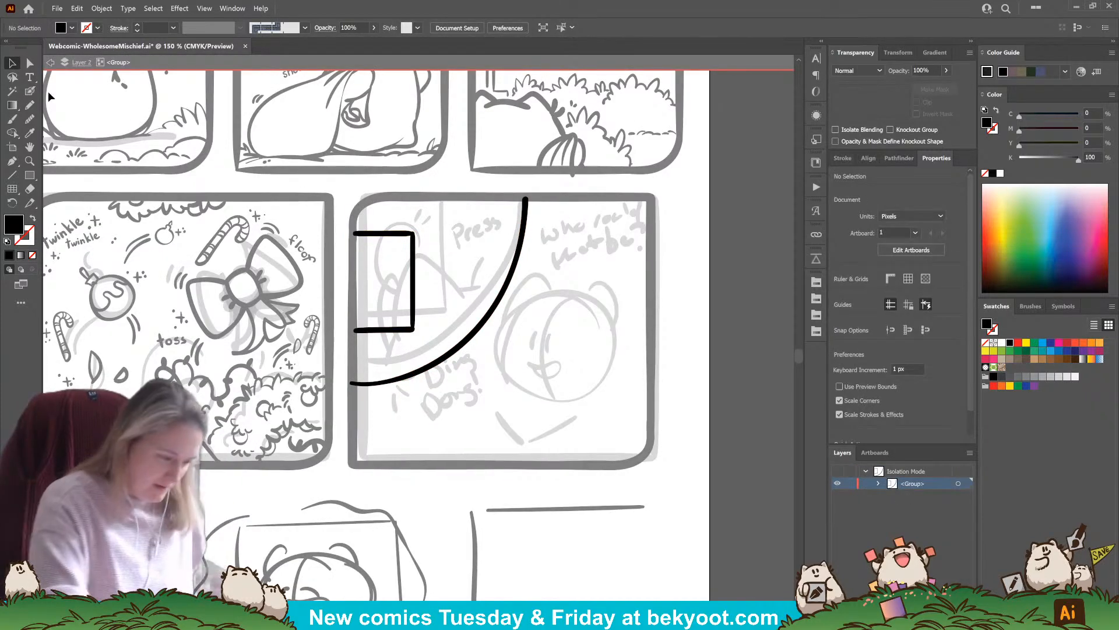
Ink the round doorbell button inside the plate, redoing the circle until its outline sits cleanly
{"action": "left_click", "coordinate": [29, 91]}
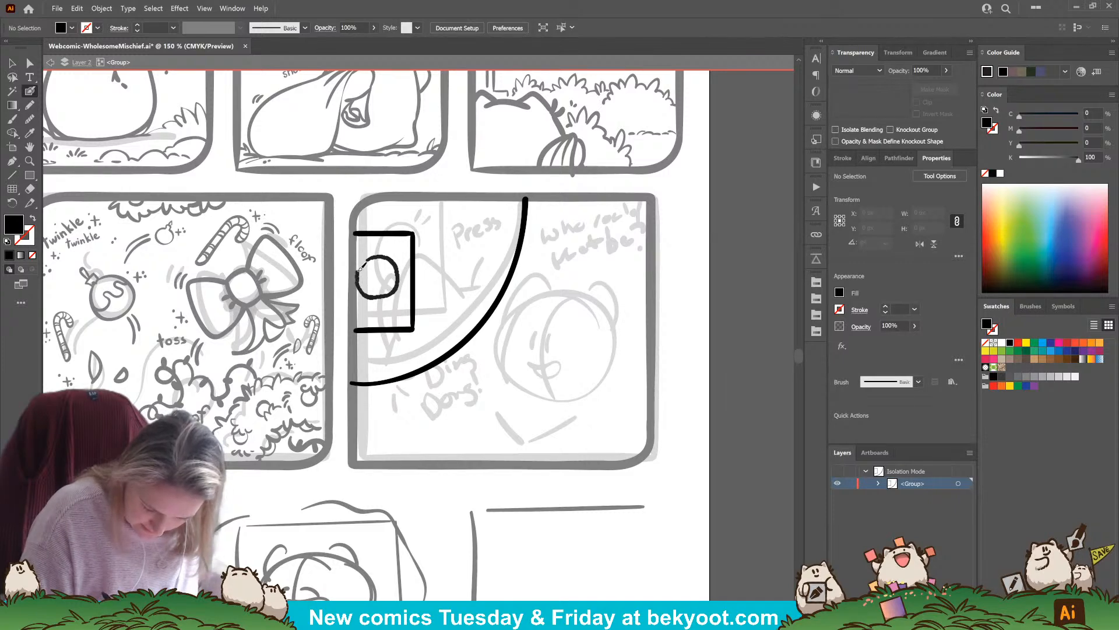
{"action": "key", "text": "shift+x"}
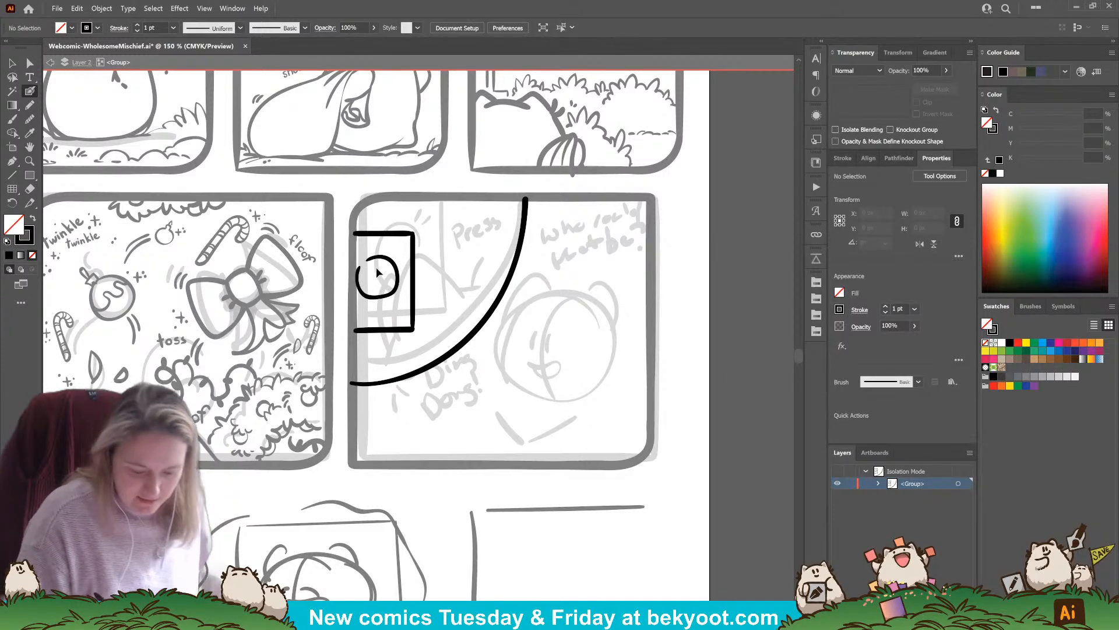
{"action": "key", "text": "ctrl+z"}
{"action": "key", "text": "shift+x"}
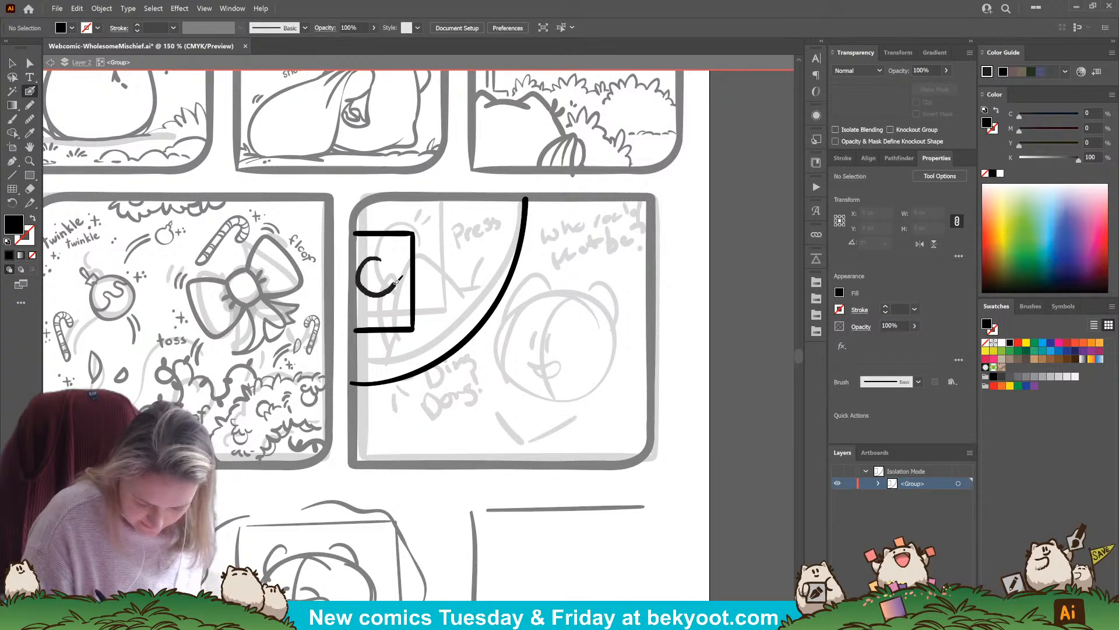
{"action": "mouse_move", "coordinate": [399, 266]}
{"action": "left_mouse_down"}
{"action": "mouse_move", "coordinate": [368, 261]}
{"action": "mouse_move", "coordinate": [360, 285]}
{"action": "mouse_move", "coordinate": [391, 271]}
{"action": "left_mouse_up"}
{"action": "key", "text": "ctrl+z"}
{"action": "key", "text": "shift+x"}
Ink a short curve for the top of the character's head beside the doorbell plate and move it up under the "Press" sketch
{"action": "left_click_drag", "start_coordinate": [460, 413], "coordinate": [496, 415]}
{"action": "left_click_drag", "start_coordinate": [460, 309], "coordinate": [509, 302]}
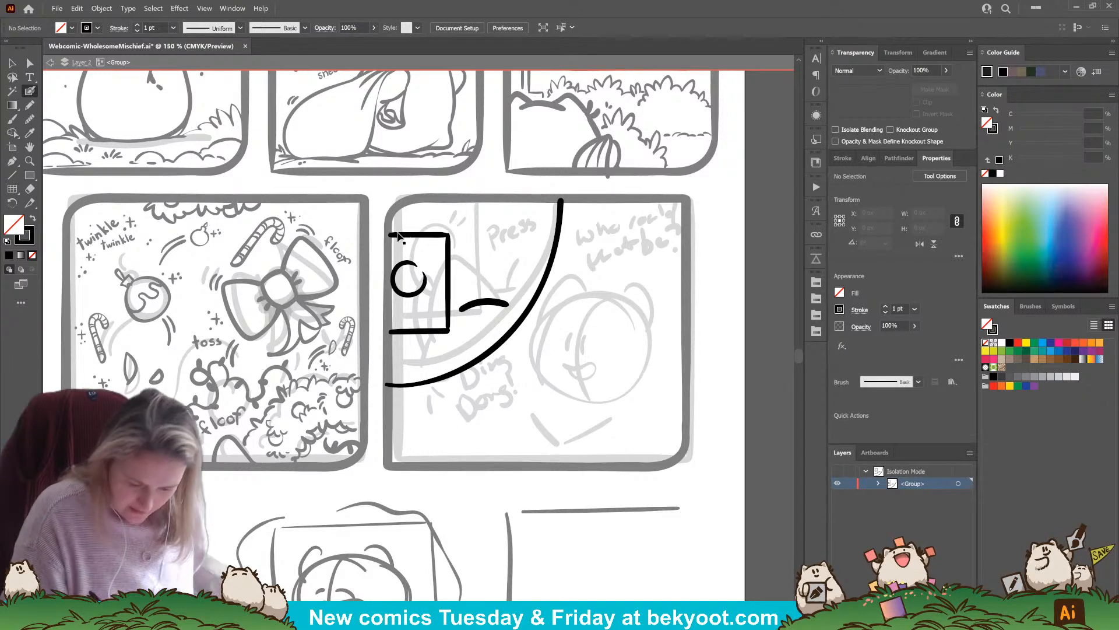
{"action": "left_click_drag", "start_coordinate": [429, 308], "coordinate": [432, 315]}
{"action": "left_click", "coordinate": [428, 330], "text": "ctrl+shift"}
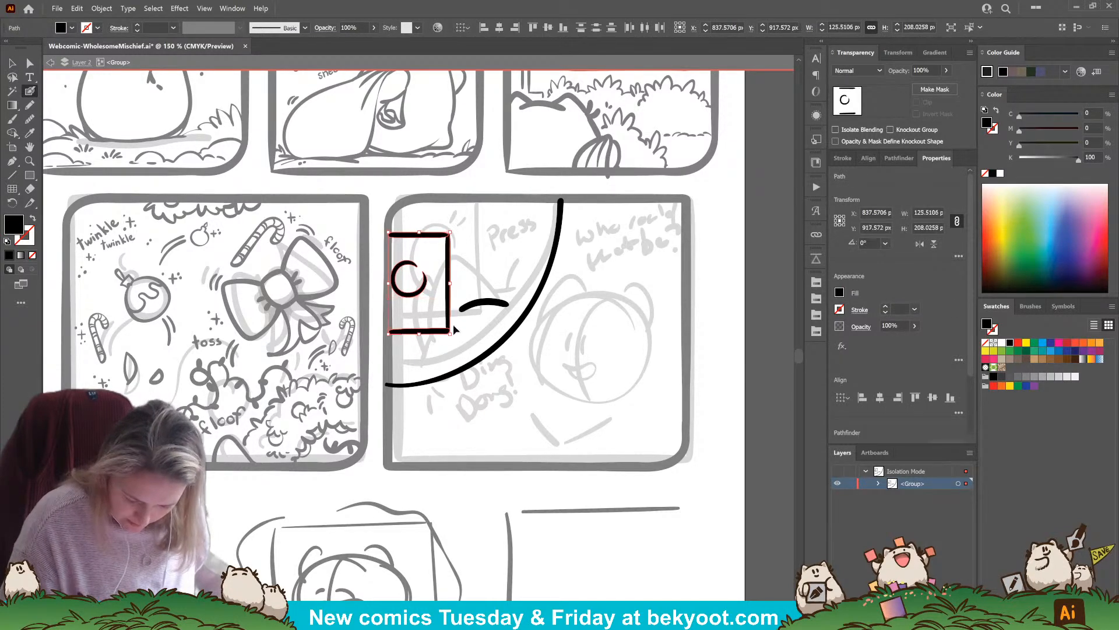
{"action": "left_click", "coordinate": [447, 315], "text": "ctrl+shift"}
{"action": "left_click_drag", "start_coordinate": [484, 304], "coordinate": [489, 250]}
{"action": "left_click", "coordinate": [486, 314], "text": "ctrl"}
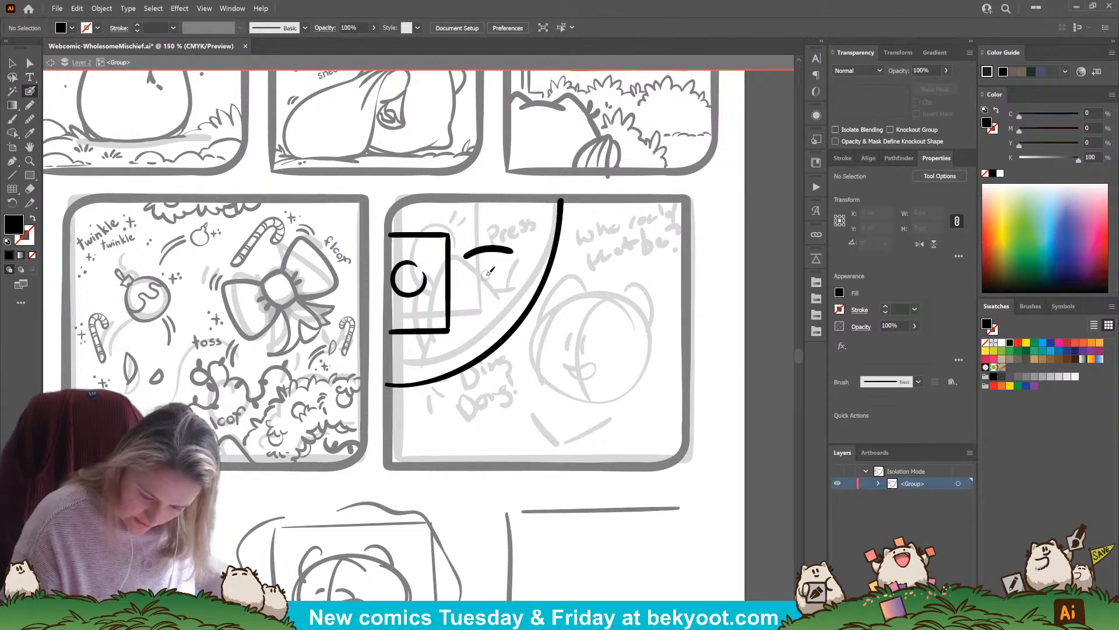
{"action": "left_click", "coordinate": [502, 251], "text": "ctrl"}
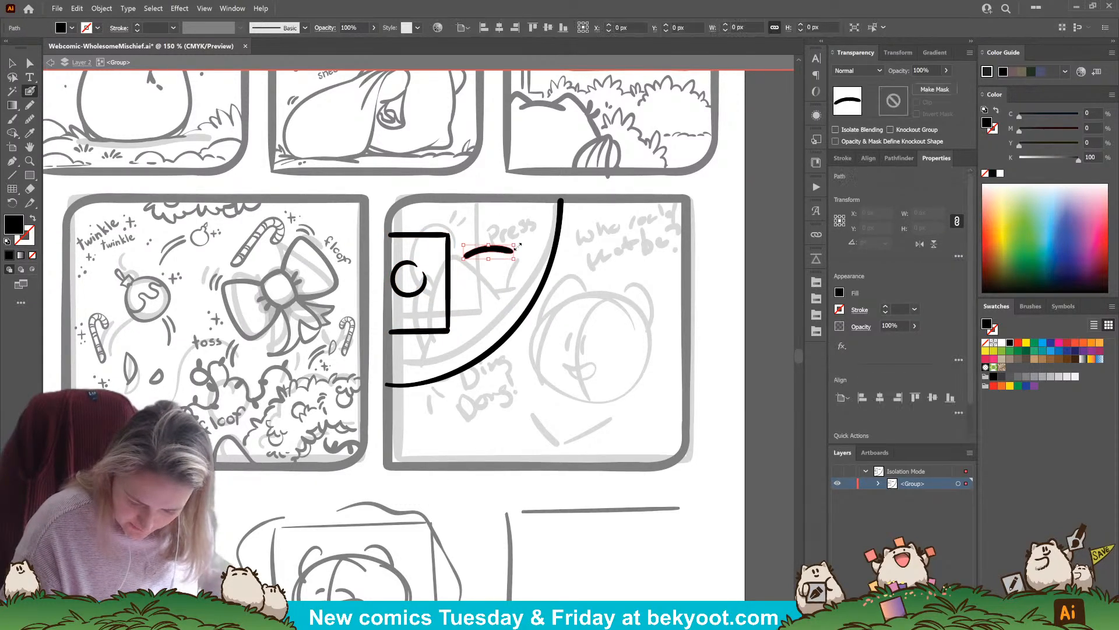
Retrace the head curve and ink the character's two ears and fur tuft, joining the outline to the plate and curved divider
{"action": "left_click_drag", "start_coordinate": [466, 256], "coordinate": [512, 251]}
{"action": "left_click", "coordinate": [505, 290], "text": "ctrl"}
{"action": "left_click_drag", "start_coordinate": [511, 304], "coordinate": [507, 318]}
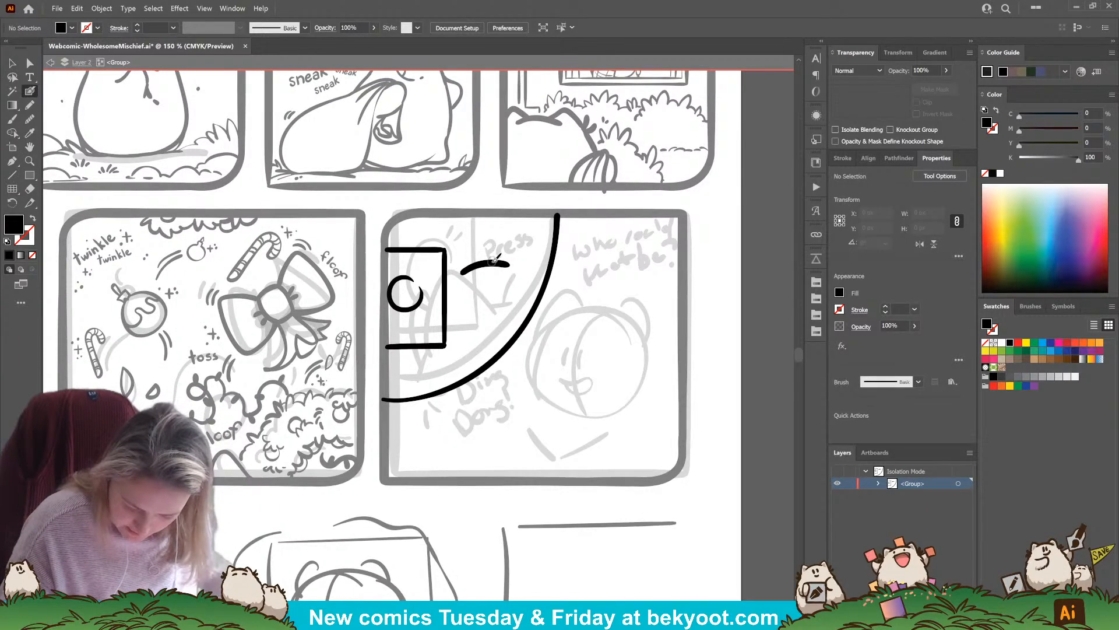
{"action": "mouse_move", "coordinate": [529, 251]}
{"action": "left_mouse_down"}
{"action": "mouse_move", "coordinate": [535, 262]}
{"action": "mouse_move", "coordinate": [460, 261]}
{"action": "mouse_move", "coordinate": [443, 291]}
{"action": "left_mouse_up"}
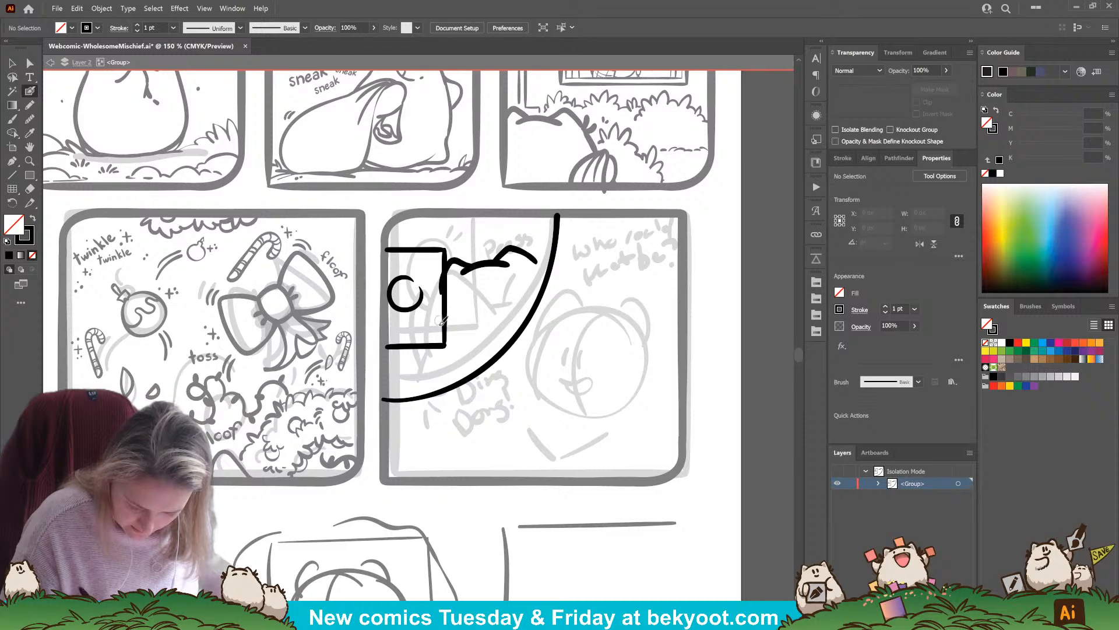
{"action": "mouse_move", "coordinate": [537, 262]}
{"action": "left_mouse_down"}
{"action": "mouse_move", "coordinate": [541, 245]}
{"action": "mouse_move", "coordinate": [548, 260]}
{"action": "left_mouse_up"}
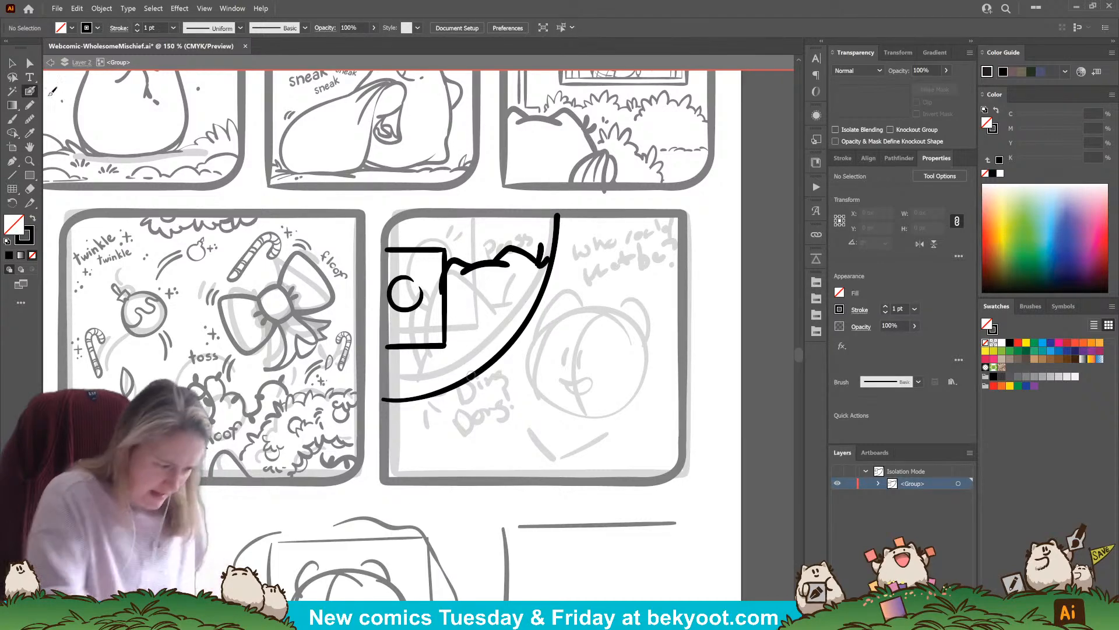
Ink a small X mark over the upper right of the large sketched head in the fifth panel
{"action": "key", "text": "v"}
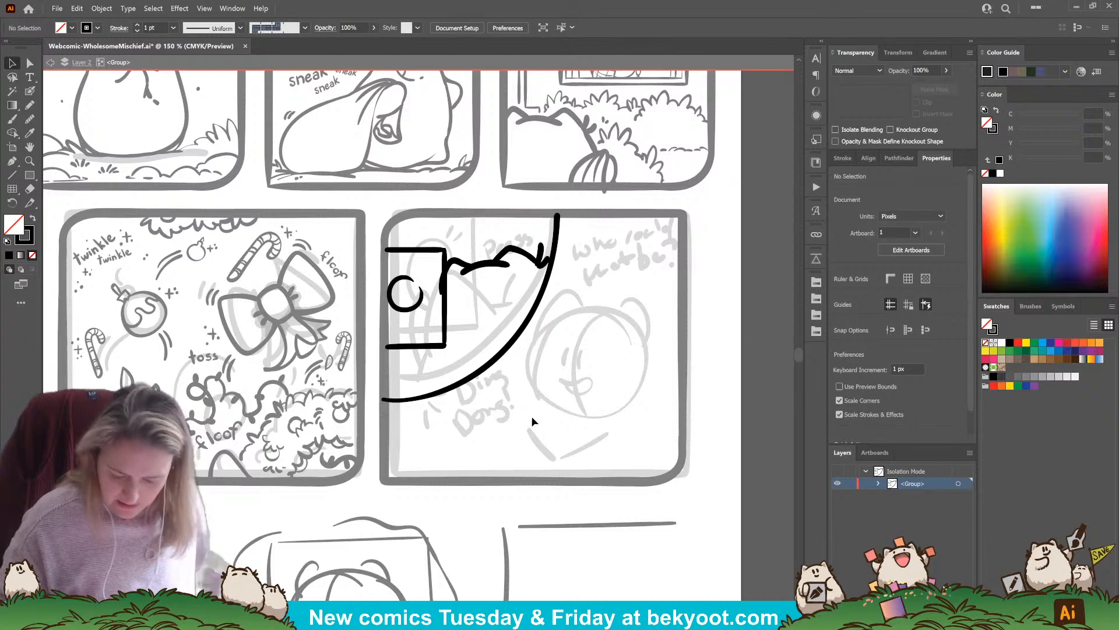
{"action": "key", "text": "shift+b"}
{"action": "mouse_move", "coordinate": [631, 295]}
{"action": "left_mouse_down"}
{"action": "mouse_move", "coordinate": [617, 317]}
{"action": "mouse_move", "coordinate": [632, 324]}
{"action": "left_mouse_up"}
{"action": "key", "text": "v"}
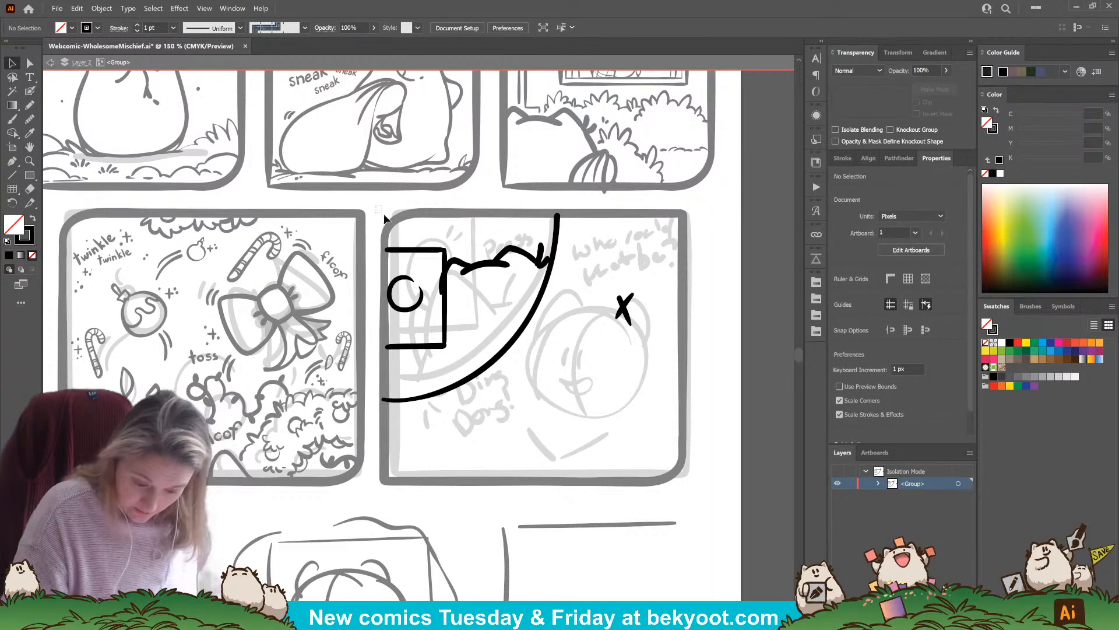
Group the inked doorbell inset artwork and isolate the nested group for editing
{"action": "left_click", "coordinate": [551, 376]}
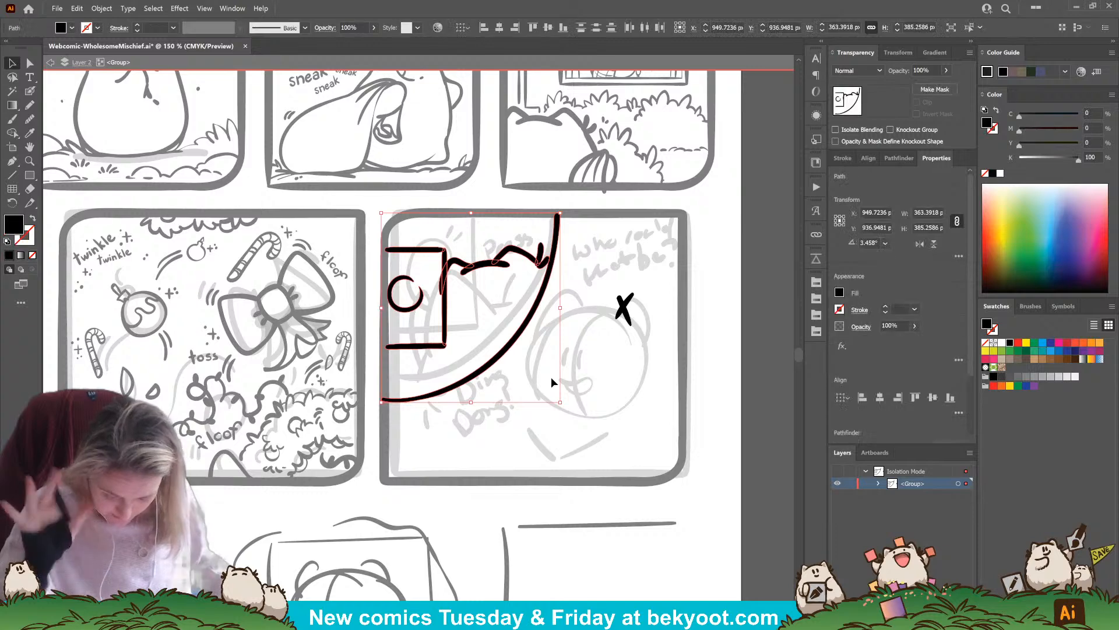
{"action": "key", "text": "ctrl+g"}
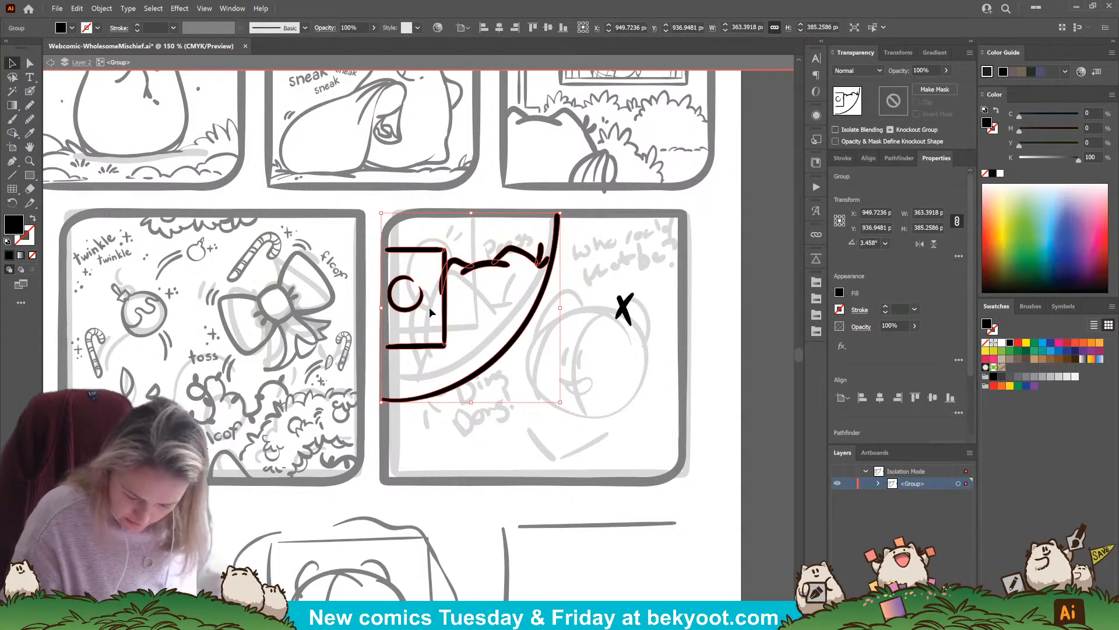
{"action": "double_click", "coordinate": [402, 298]}
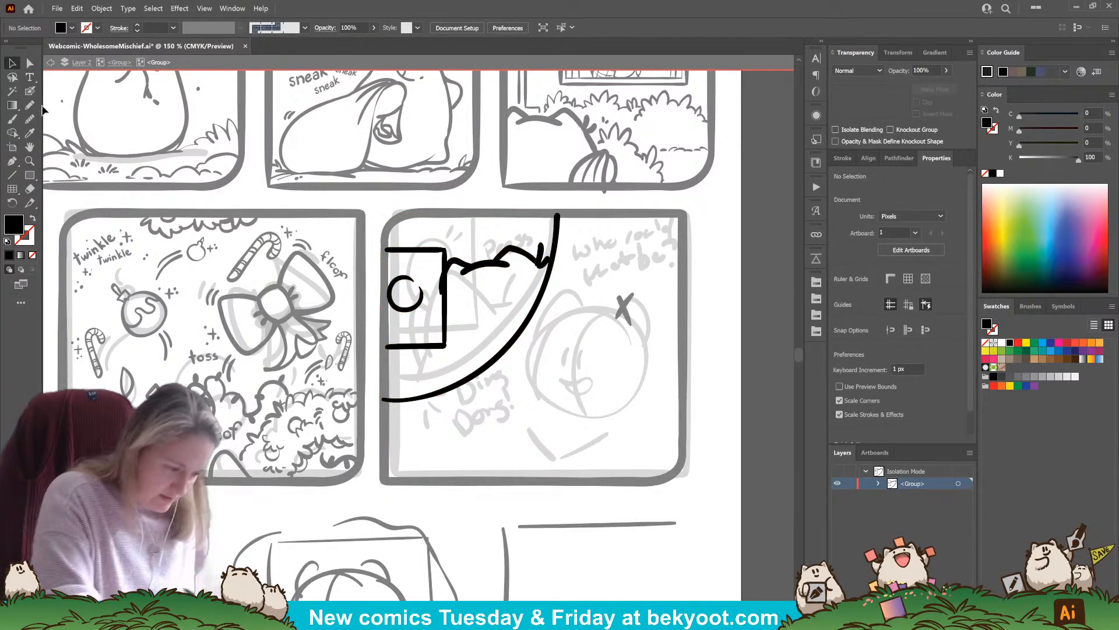
Ink the character's paw and body line from the doorbell button down to the divider, plus short press lines above the button
{"action": "left_click", "coordinate": [29, 92]}
{"action": "mouse_move", "coordinate": [433, 281]}
{"action": "left_mouse_down"}
{"action": "mouse_move", "coordinate": [436, 323]}
{"action": "mouse_move", "coordinate": [443, 297]}
{"action": "mouse_move", "coordinate": [409, 308]}
{"action": "mouse_move", "coordinate": [436, 352]}
{"action": "mouse_move", "coordinate": [436, 382]}
{"action": "left_mouse_up"}
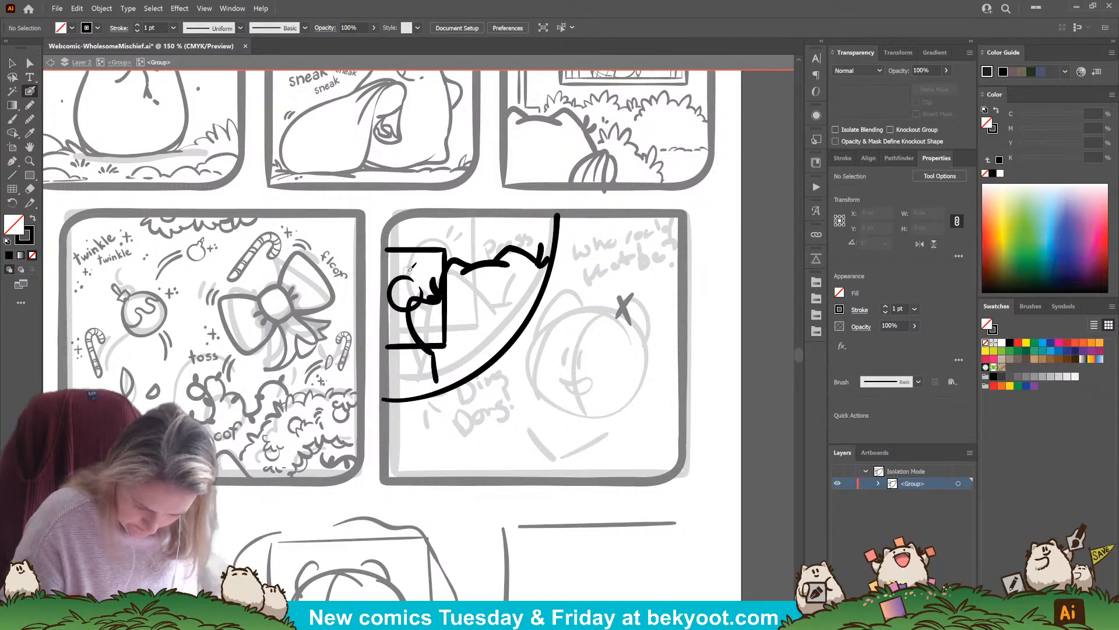
{"action": "left_click_drag", "start_coordinate": [393, 261], "coordinate": [397, 270]}
{"action": "left_click_drag", "start_coordinate": [405, 259], "coordinate": [411, 270]}
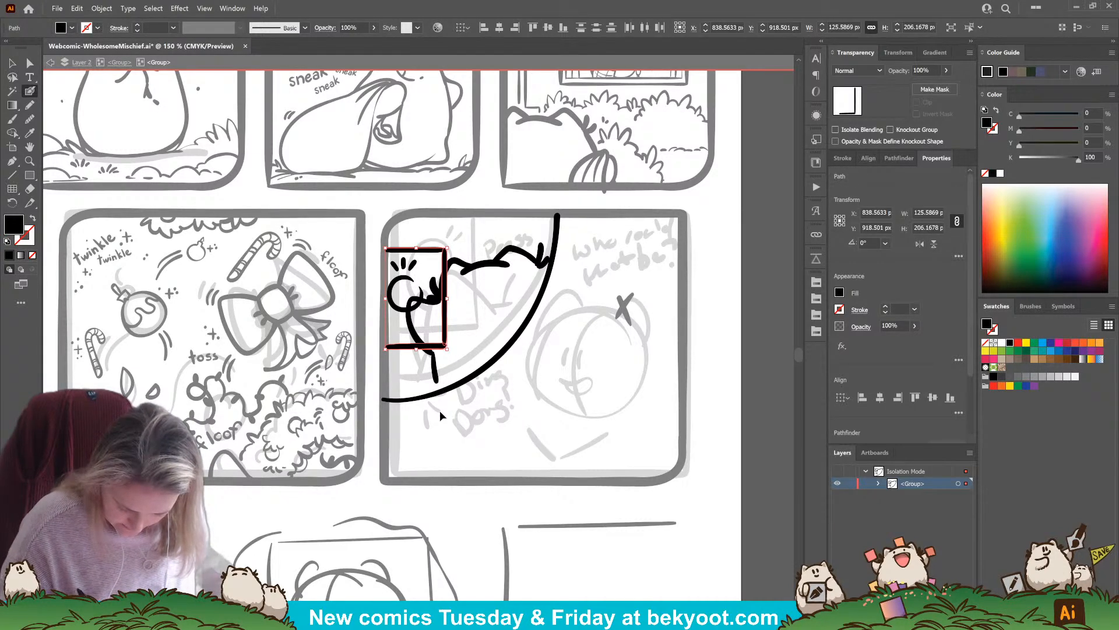
{"action": "left_click_drag", "start_coordinate": [435, 369], "coordinate": [439, 389]}
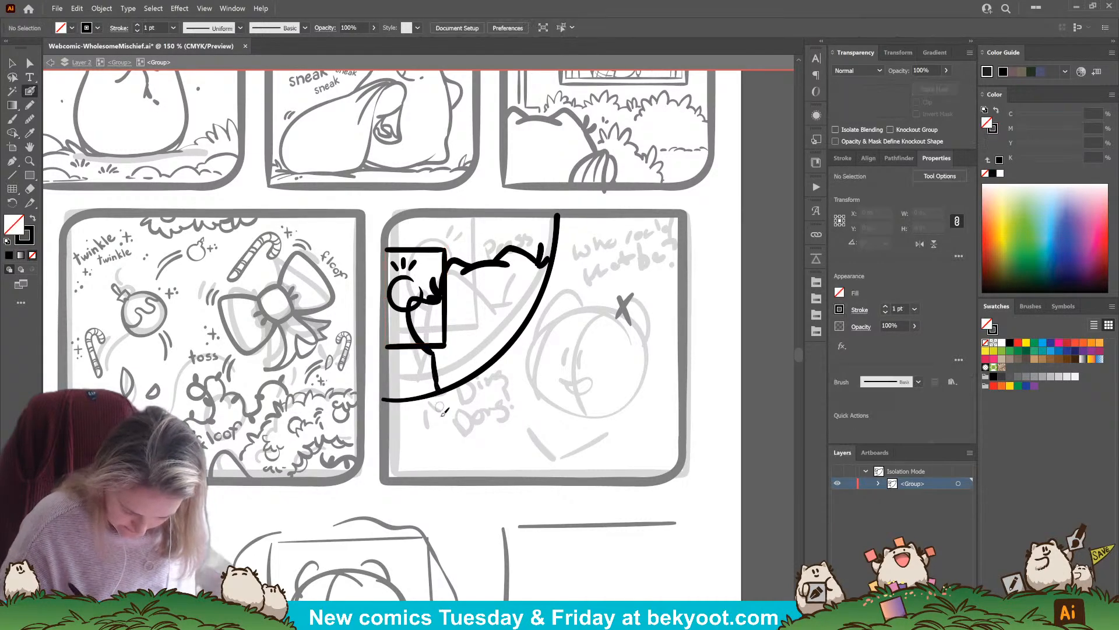
Ink a small broken curve below the near ear and extend the head outline under the far ear to the curved divider
{"action": "left_click", "coordinate": [446, 344], "text": "ctrl"}
{"action": "left_click", "coordinate": [517, 278], "text": "ctrl"}
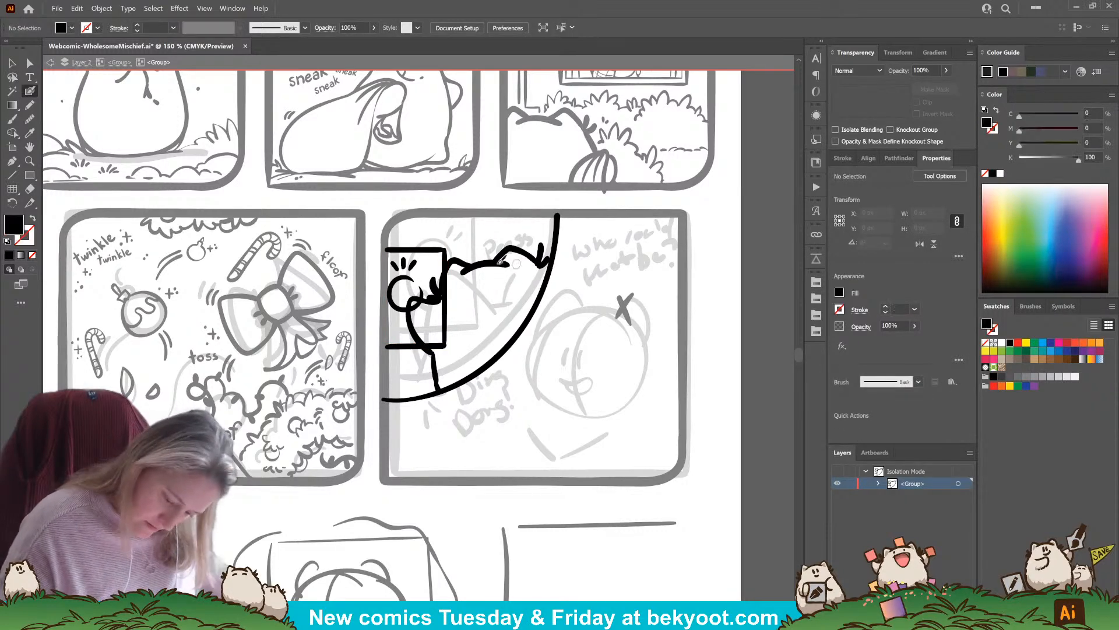
{"action": "key", "text": "shift+x"}
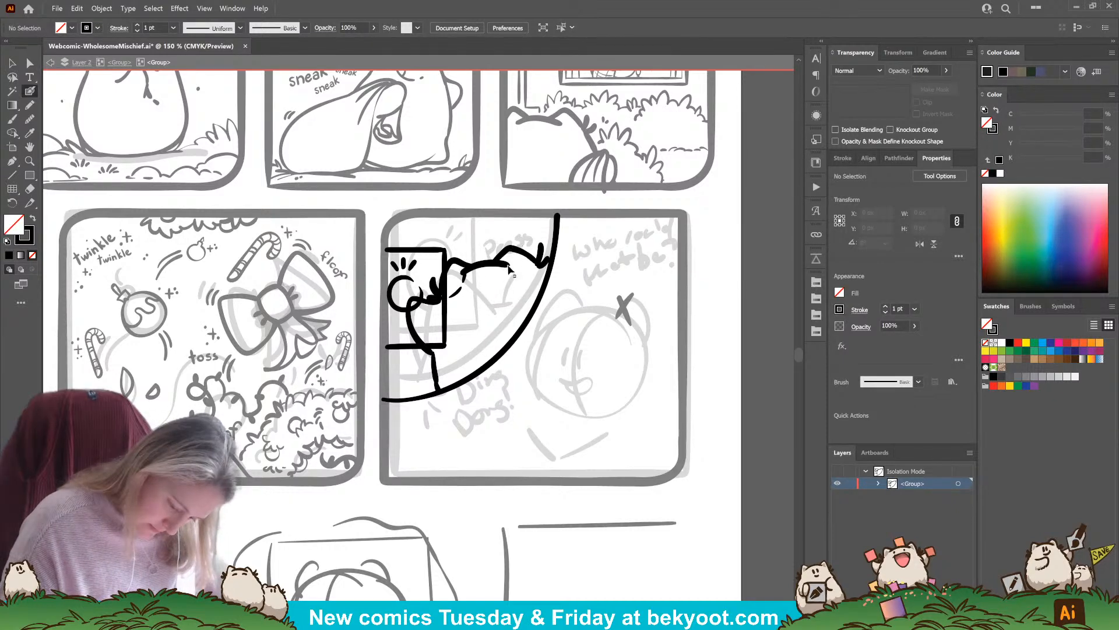
{"action": "mouse_move", "coordinate": [509, 268]}
{"action": "left_mouse_down"}
{"action": "mouse_move", "coordinate": [512, 255]}
{"action": "mouse_move", "coordinate": [547, 277]}
{"action": "left_mouse_up"}
{"action": "key", "text": "ctrl+shift+a"}
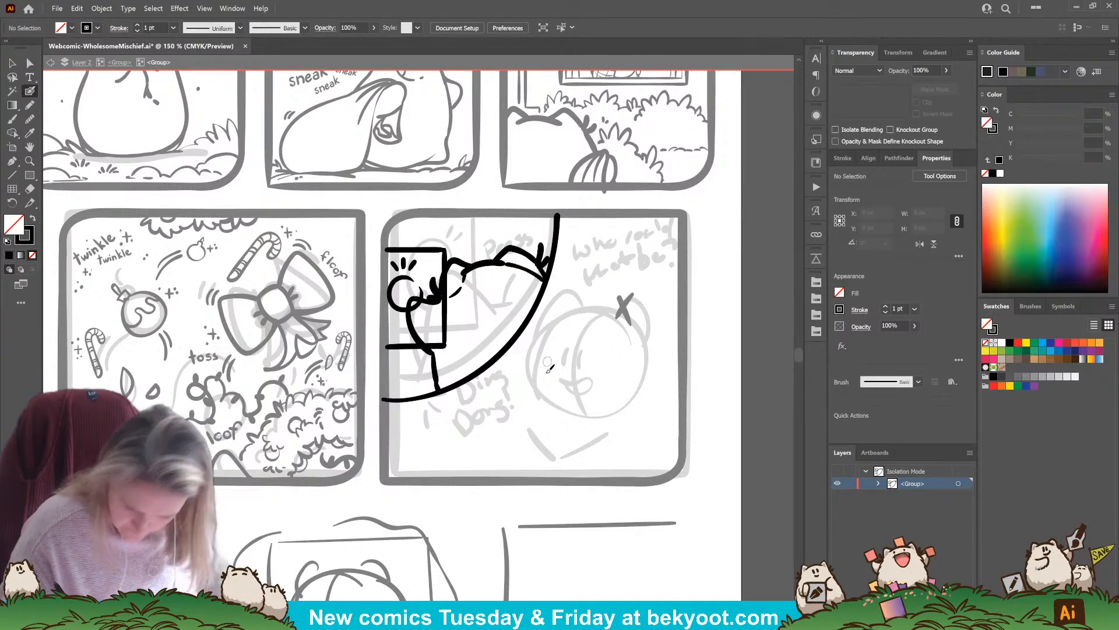
Erase the parts of the doorbell frame and button outlines that overlap the character's ear, body and paw
{"action": "left_click", "coordinate": [447, 343], "text": "ctrl"}
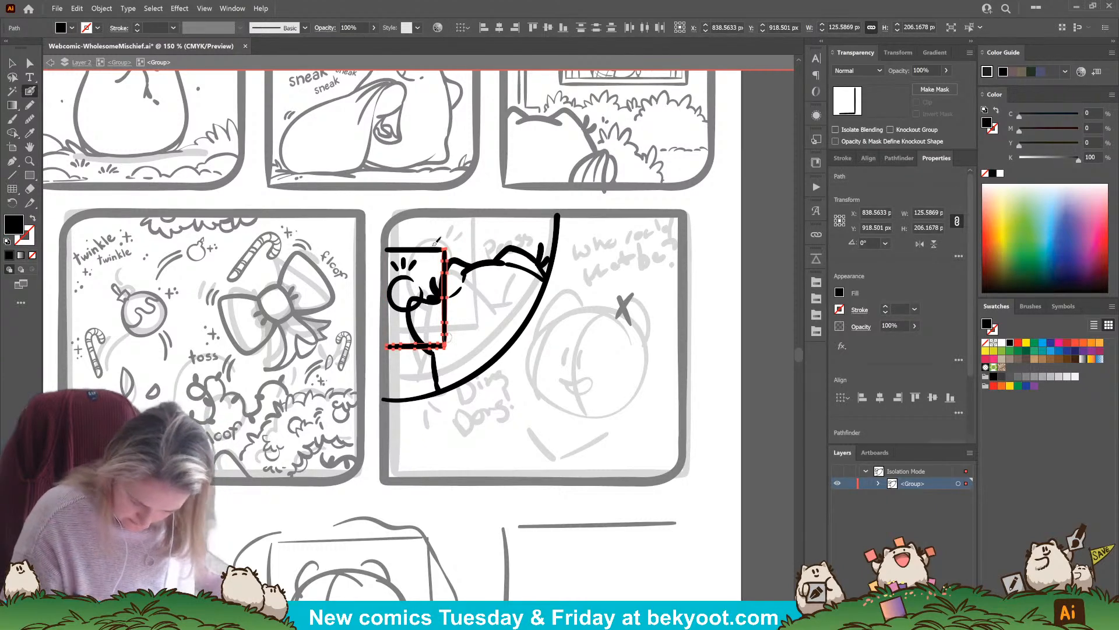
{"action": "mouse_move", "coordinate": [449, 269]}
{"action": "left_mouse_down"}
{"action": "mouse_move", "coordinate": [445, 341]}
{"action": "mouse_move", "coordinate": [434, 343]}
{"action": "mouse_move", "coordinate": [466, 269]}
{"action": "left_mouse_up"}
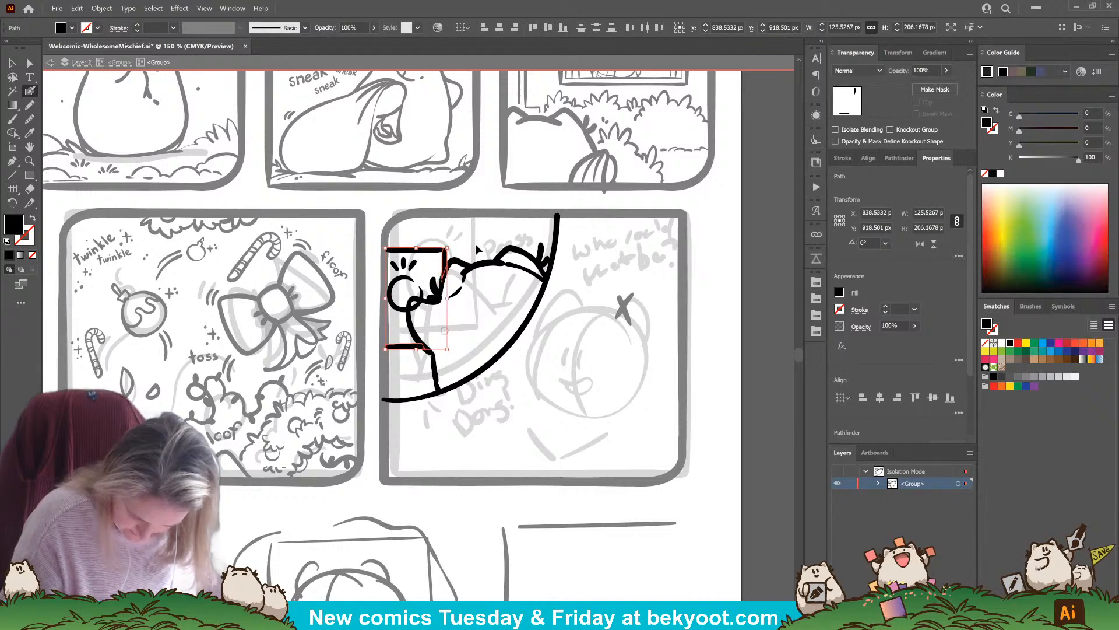
{"action": "key", "text": "ctrl+shift+a"}
{"action": "left_click", "coordinate": [417, 309], "text": "ctrl"}
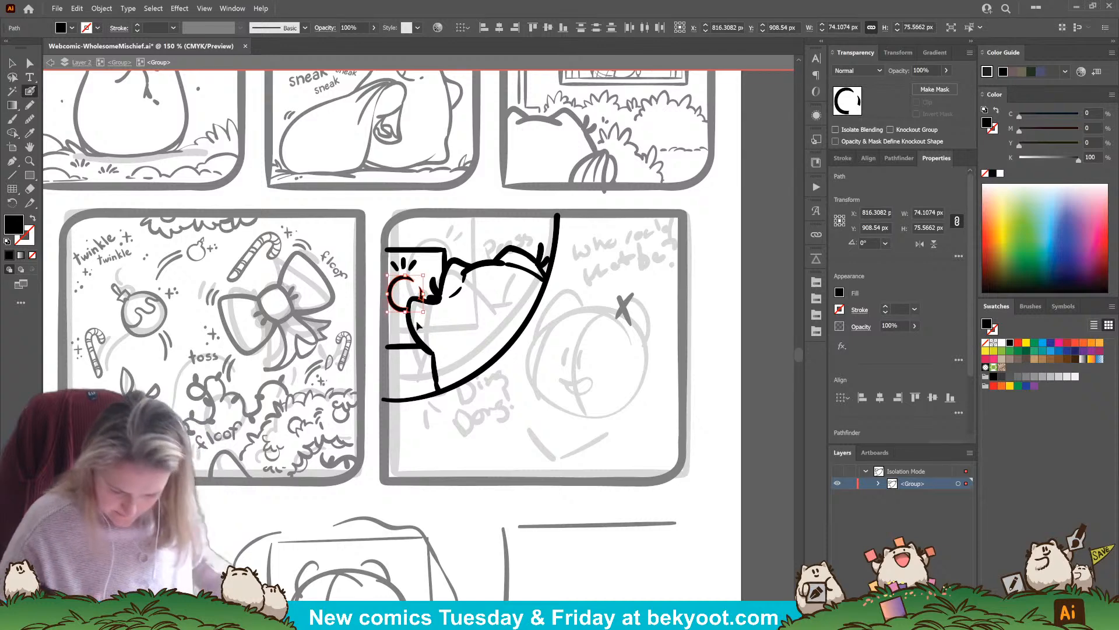
{"action": "key", "text": "ctrl+shift+a"}
Delete the small broken curve below the character's near ear in the doorbell inset
{"action": "left_click", "coordinate": [464, 279], "text": "ctrl"}
{"action": "left_click", "coordinate": [485, 290], "text": "ctrl"}
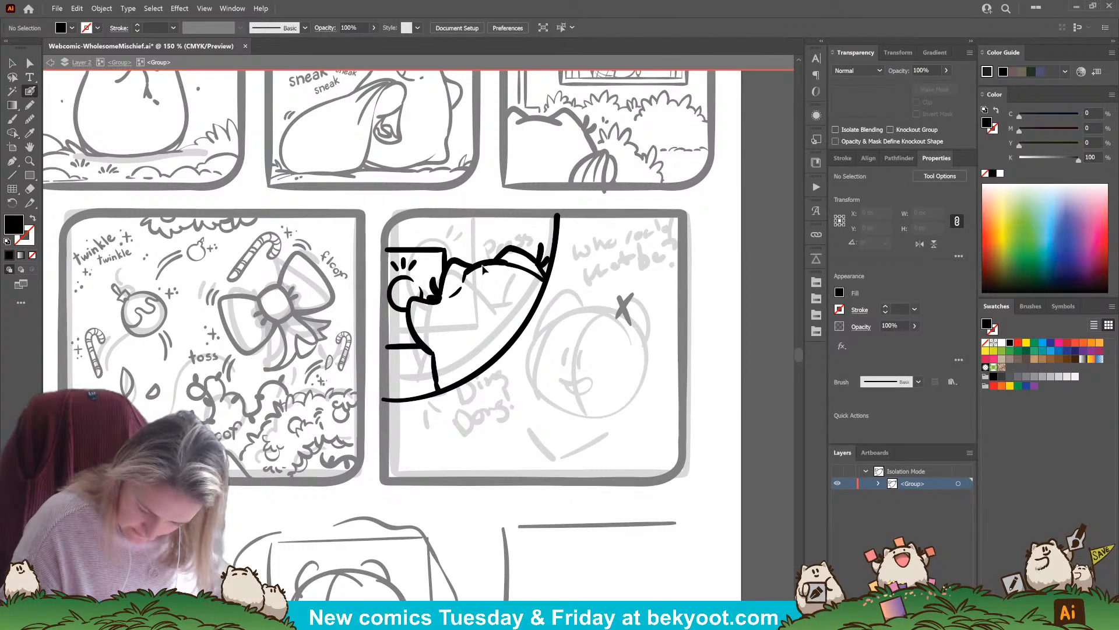
{"action": "left_click", "coordinate": [484, 269], "text": "ctrl"}
{"action": "left_click", "coordinate": [478, 294], "text": "ctrl"}
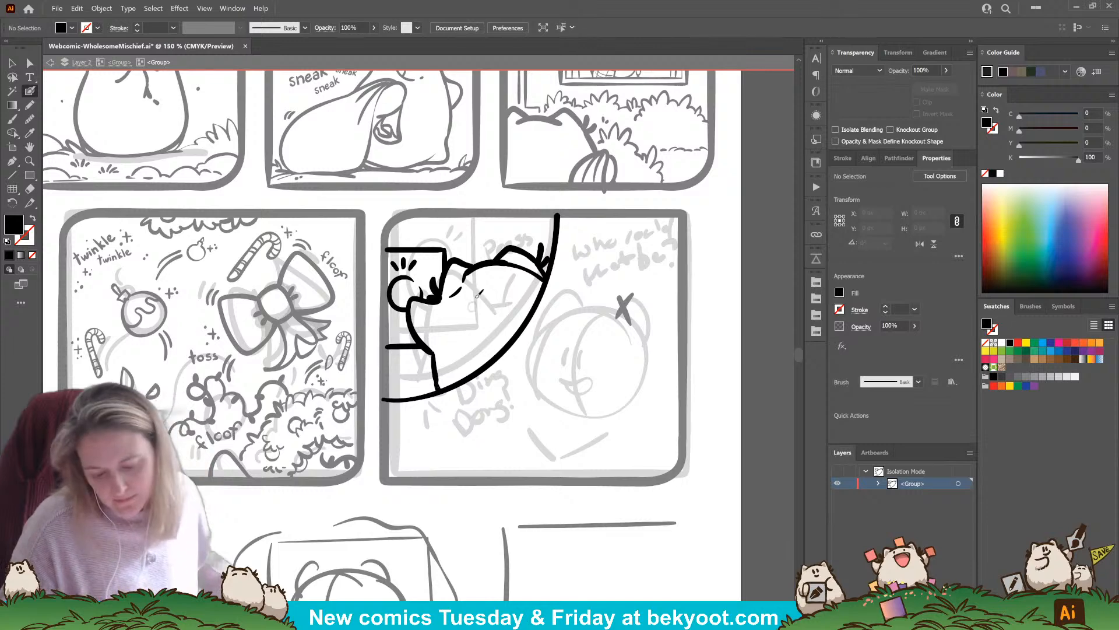
{"action": "left_click", "coordinate": [464, 280], "text": "ctrl"}
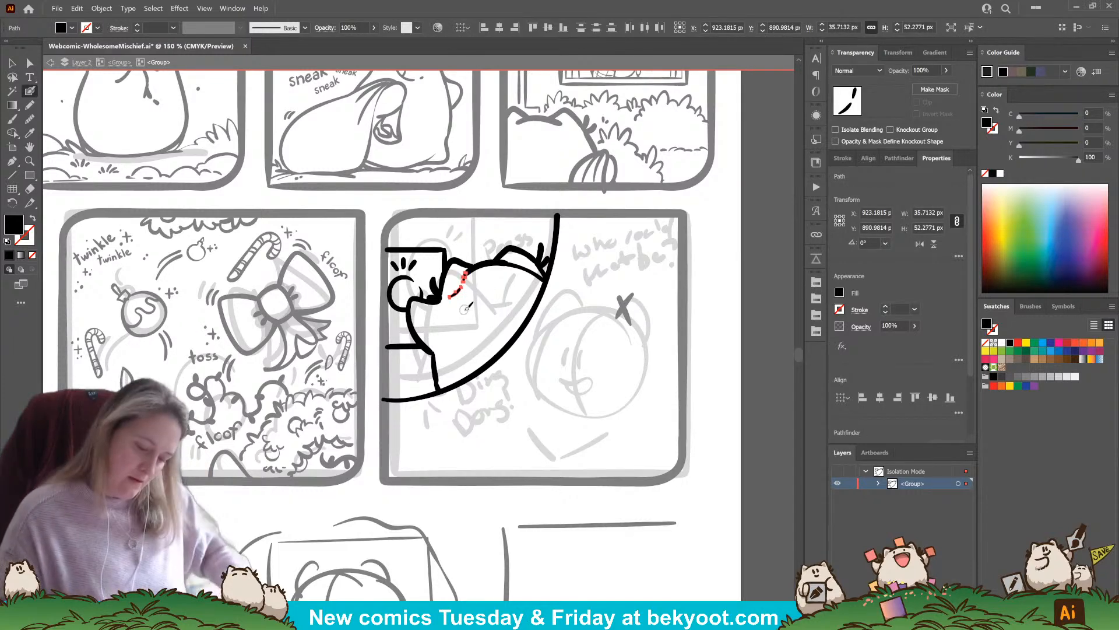
{"action": "key", "text": "Delete"}
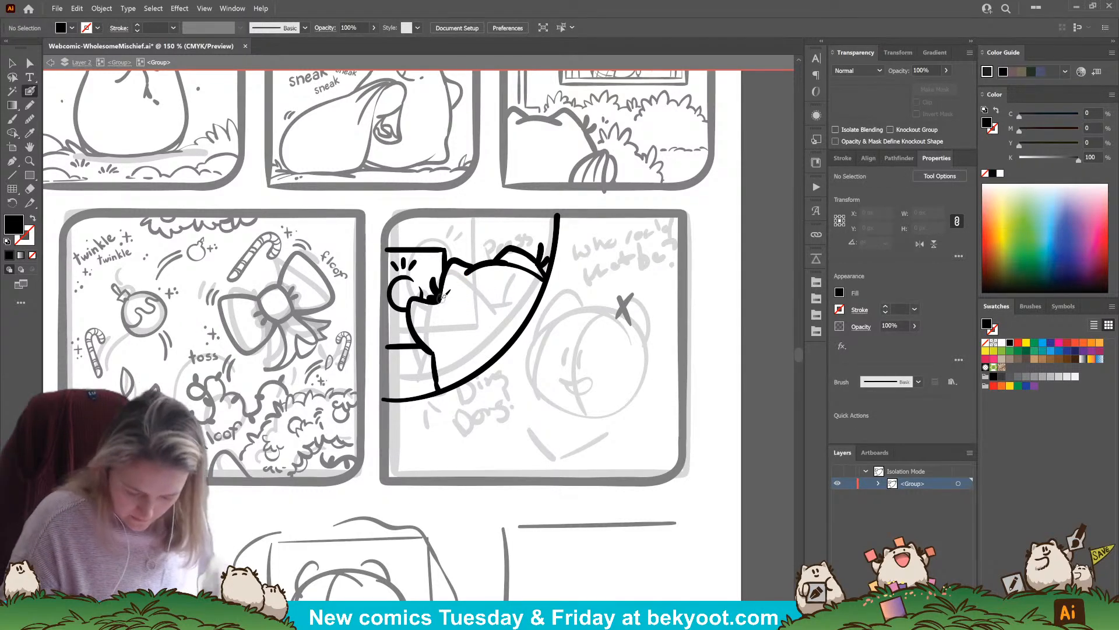
Ink a long curved line from the character's paw down to the divider and trim the far ear's outline where it meets the head
{"action": "left_click_drag", "start_coordinate": [440, 294], "coordinate": [443, 389]}
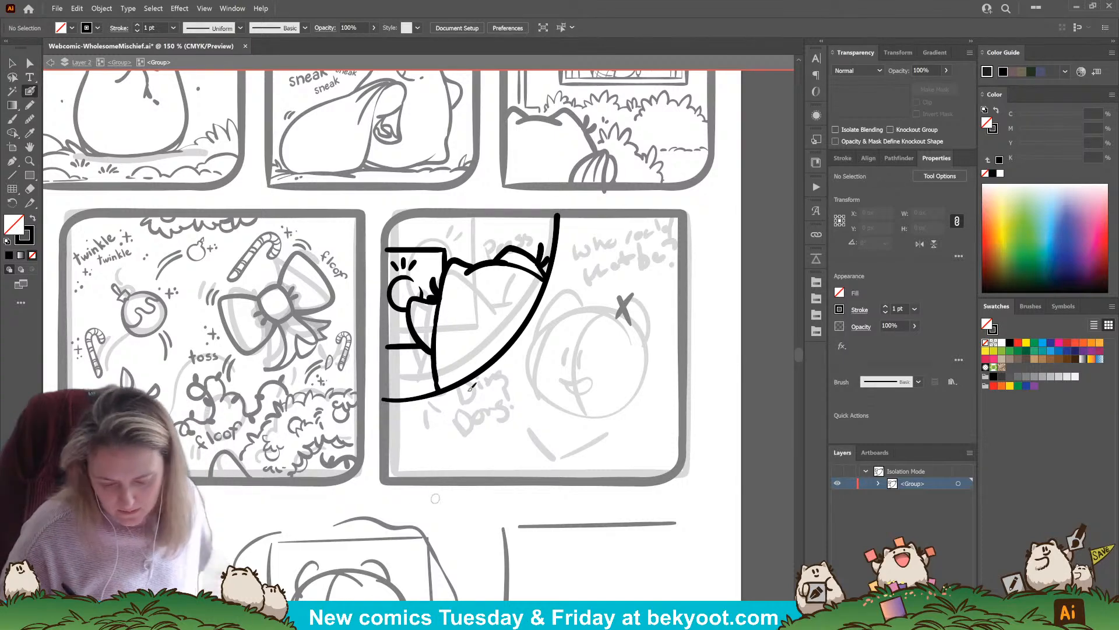
{"action": "left_click", "coordinate": [513, 263], "text": "ctrl"}
{"action": "left_click_drag", "start_coordinate": [492, 255], "coordinate": [500, 255]}
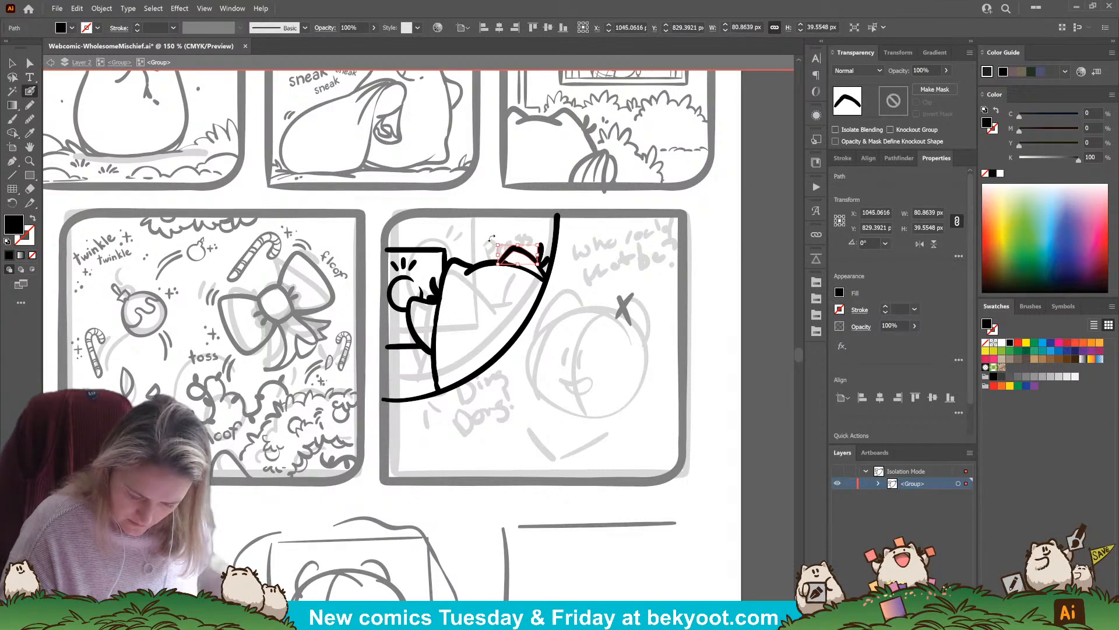
{"action": "left_click", "coordinate": [513, 302], "text": "ctrl"}
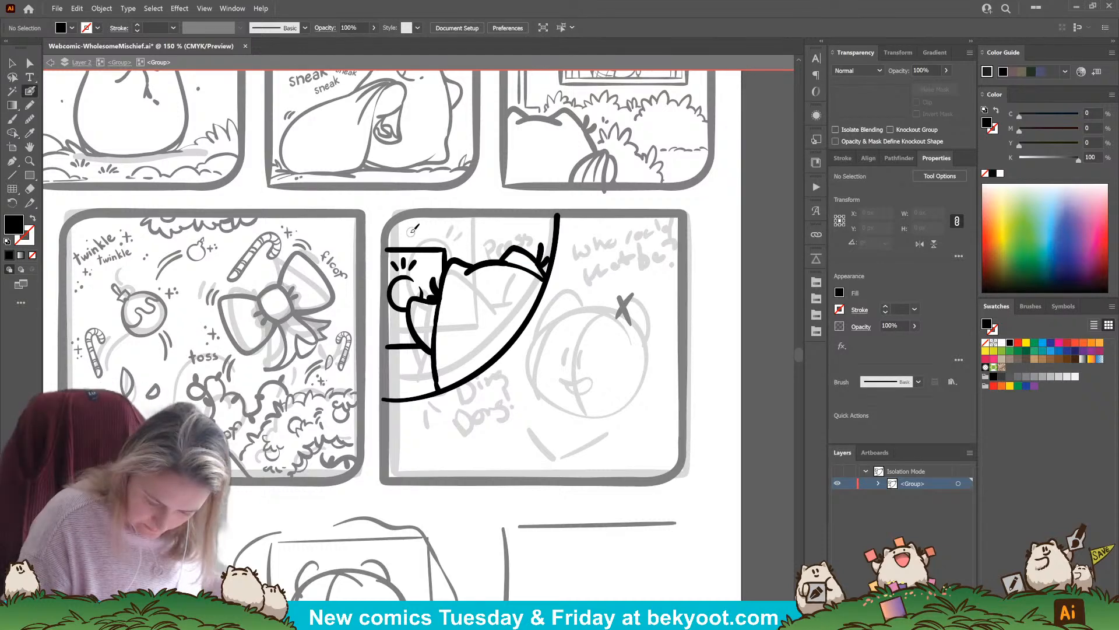
Hand-letter "press" above the doorbell frame and add small sparkle marks and dots beside the word
{"action": "key", "text": "shift+x"}
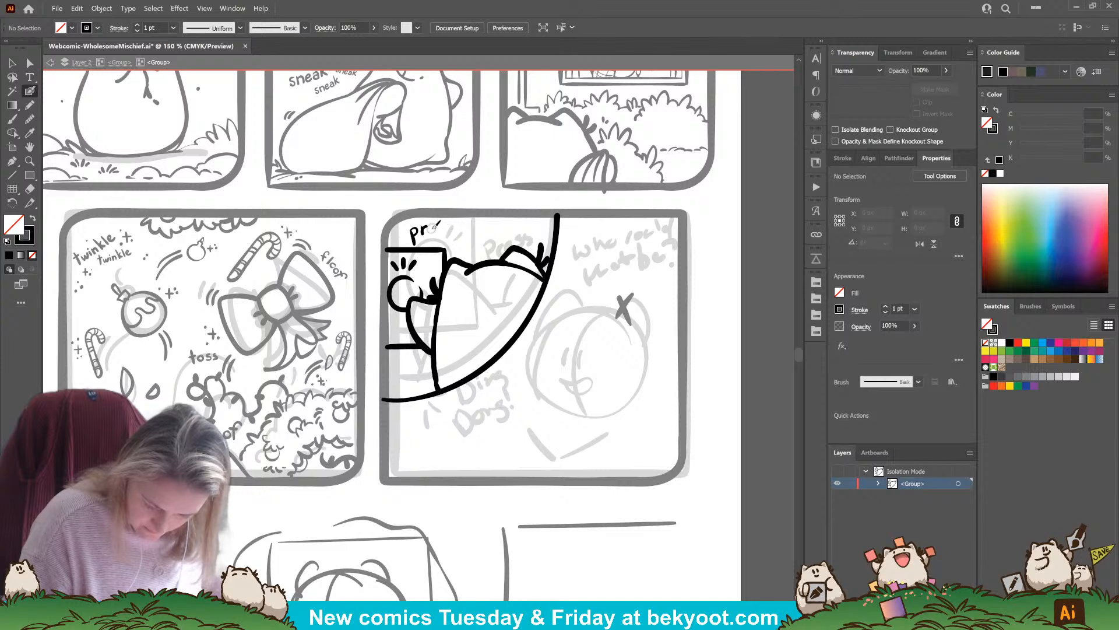
{"action": "left_click_drag", "start_coordinate": [437, 225], "coordinate": [450, 237]}
{"action": "key", "text": "ctrl+z"}
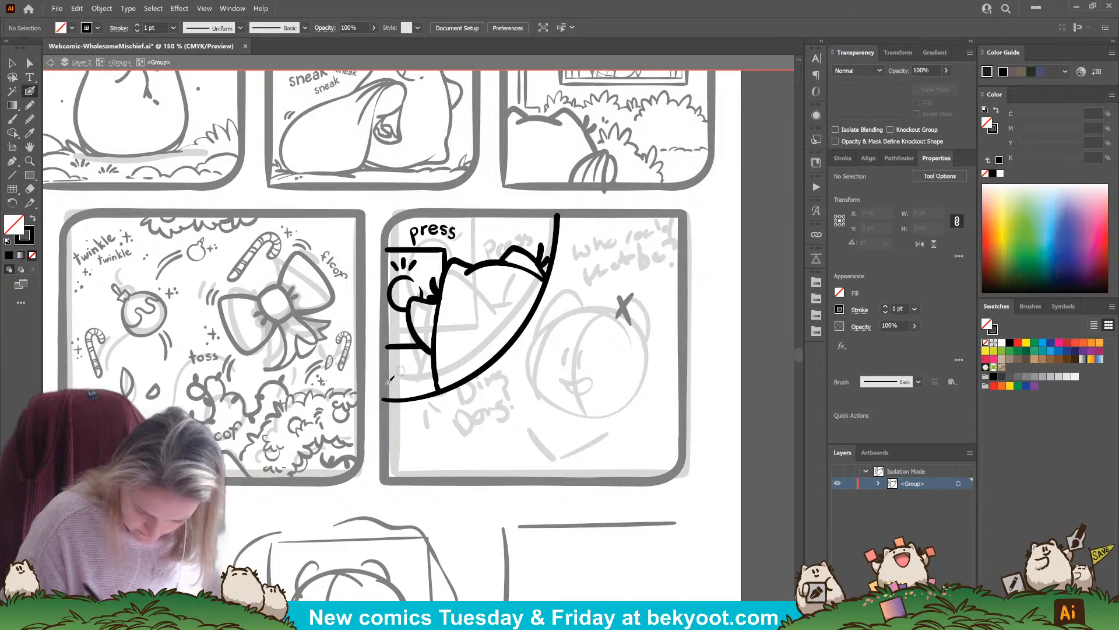
{"action": "left_click", "coordinate": [468, 232]}
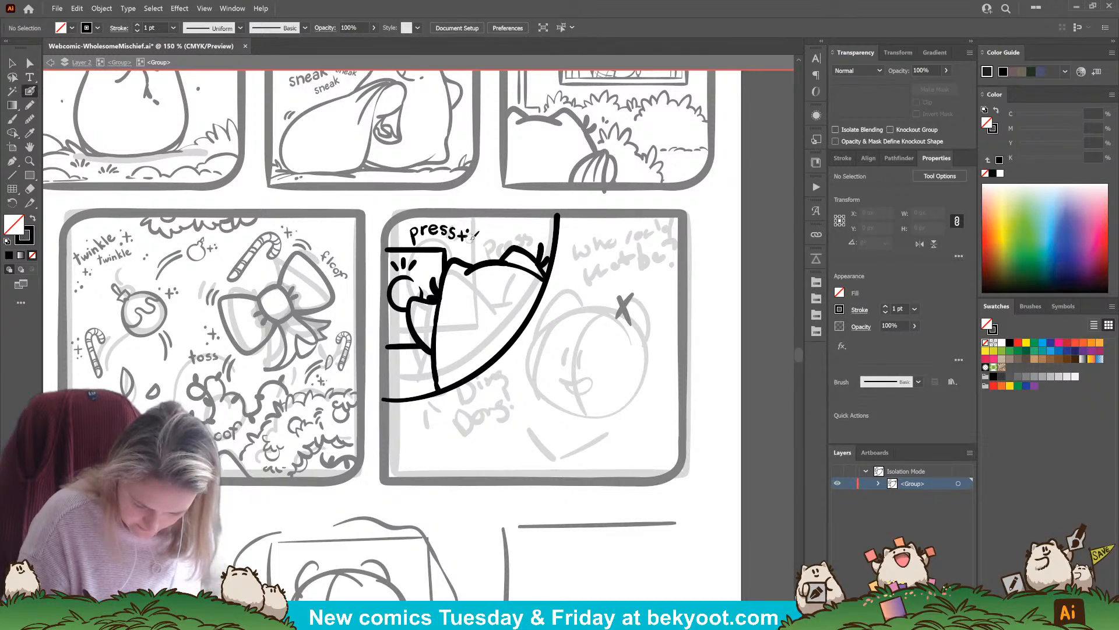
{"action": "left_click", "coordinate": [457, 248]}
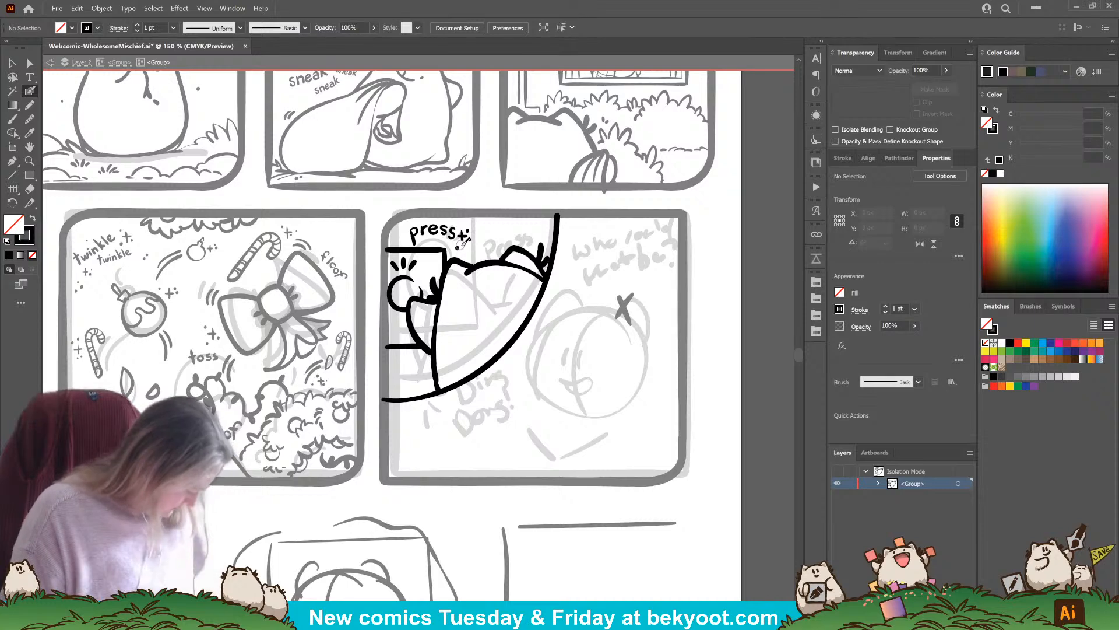
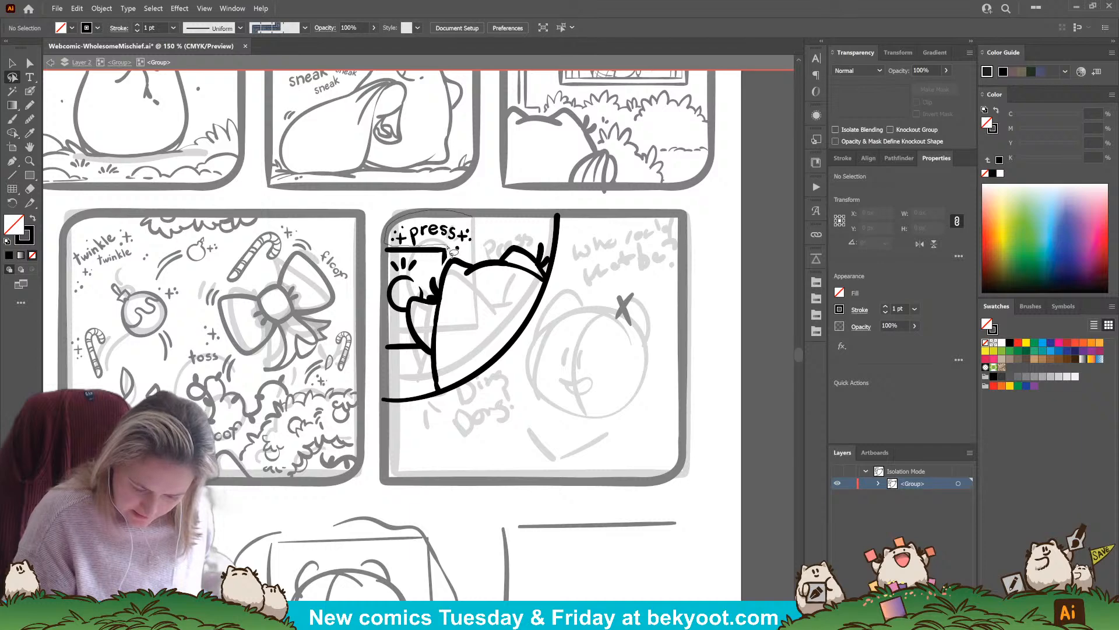
Group the "press" lettering together with its sparkle marks
{"action": "key", "text": "ctrl+g"}
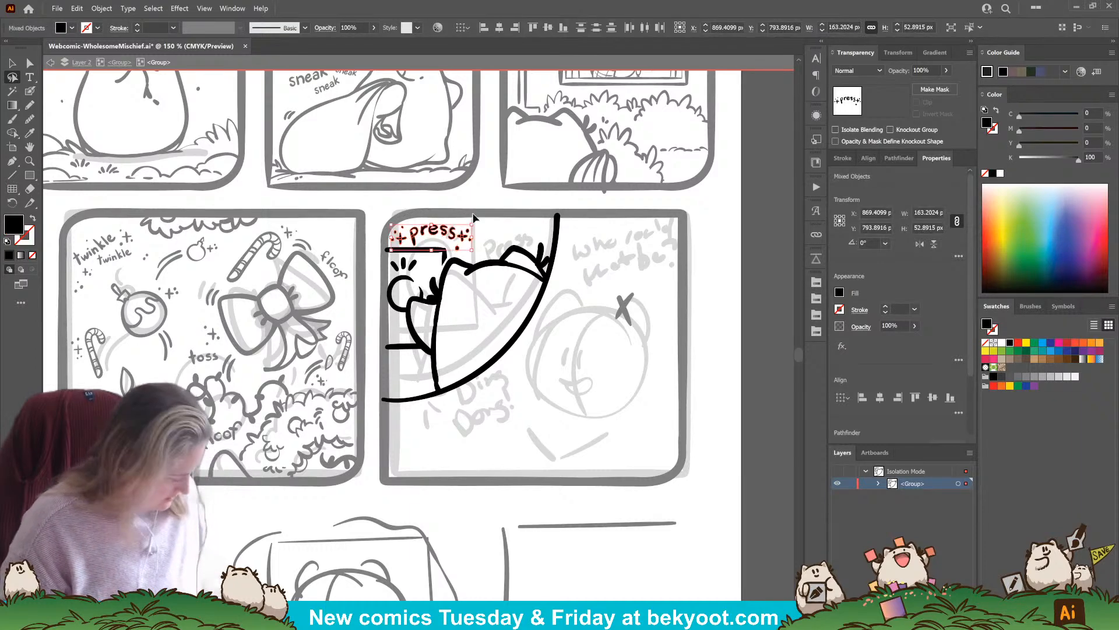
{"action": "left_click", "coordinate": [497, 227], "text": "ctrl"}
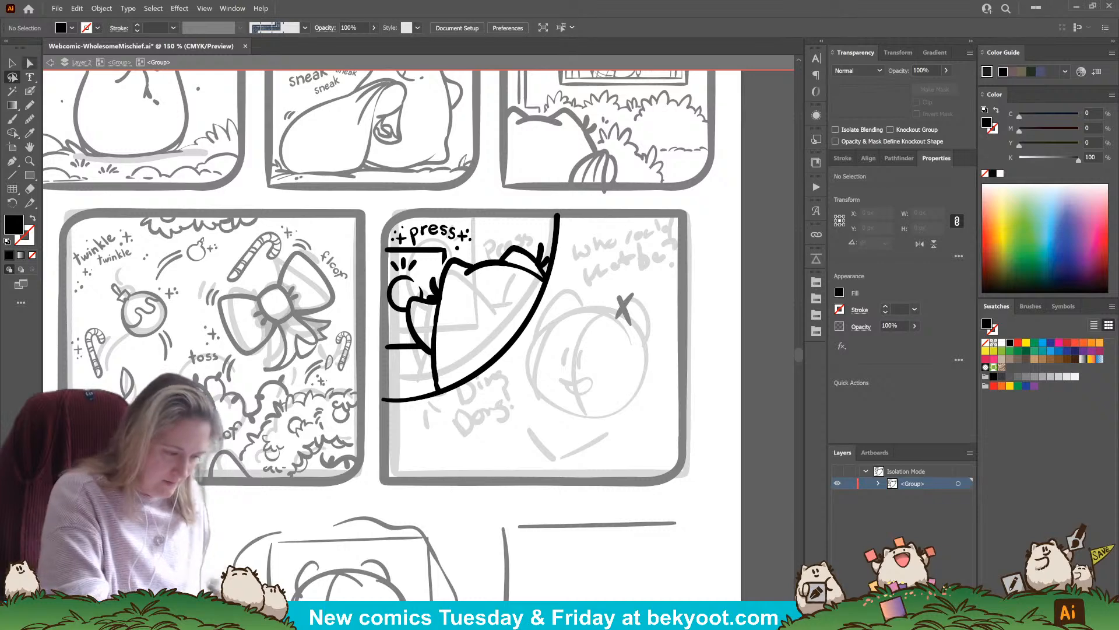
Activate the Blob Brush and accept its options with a 20 pt pressure-controlled size and merging only with the selection
{"action": "left_click", "coordinate": [29, 91]}
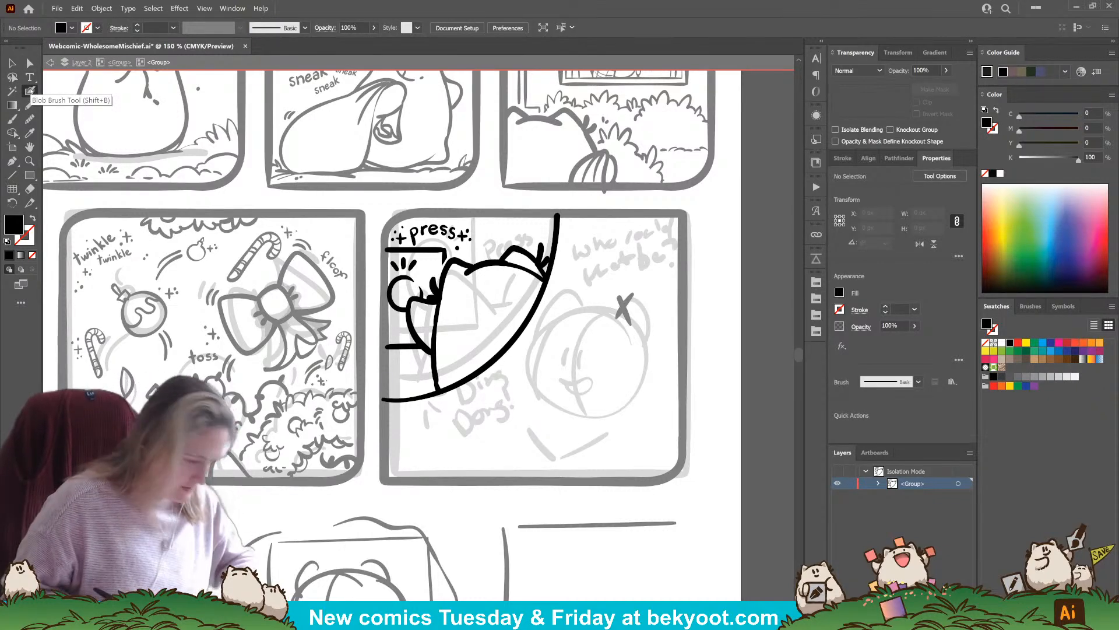
{"action": "key", "text": "Return"}
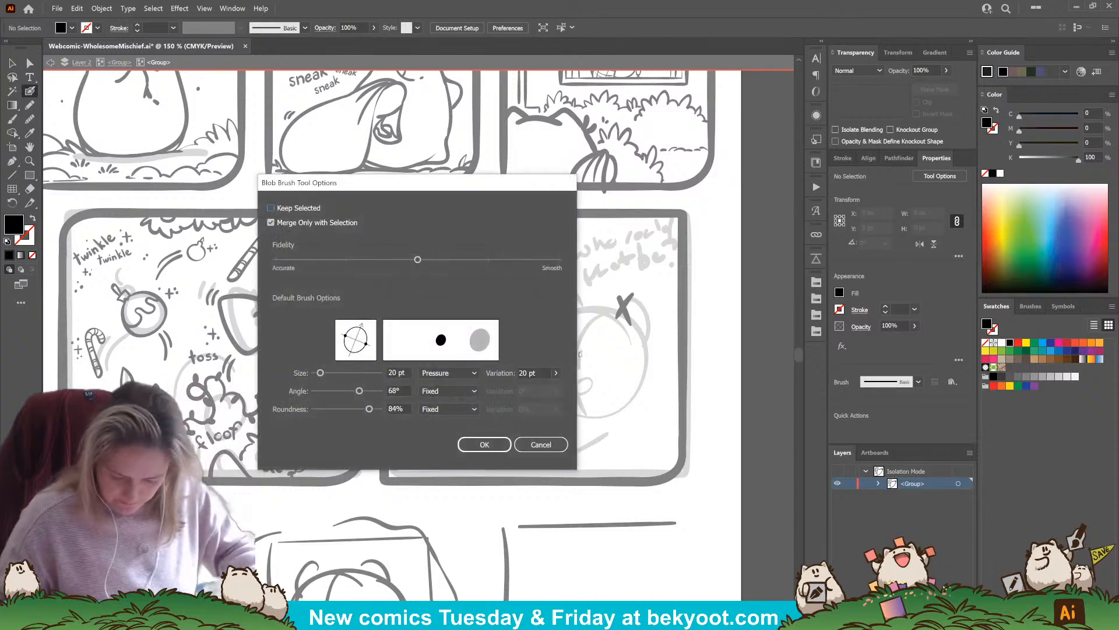
{"action": "key", "text": "Return"}
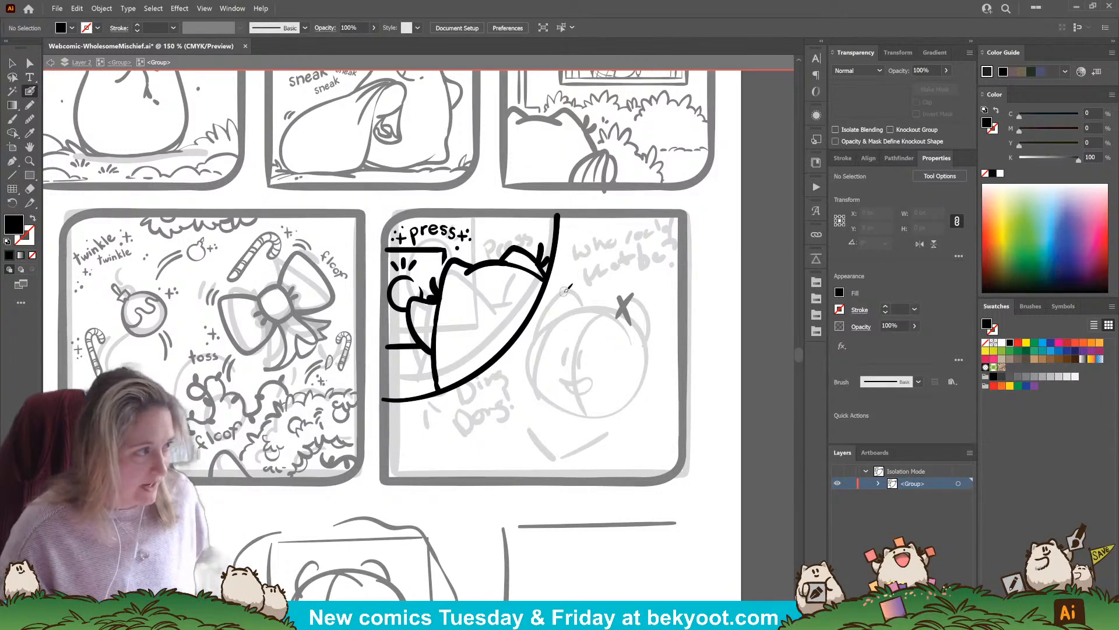
Go back to the parent group and delete the X mark drawn over the head sketch
{"action": "left_click", "coordinate": [119, 63]}
{"action": "left_click_drag", "start_coordinate": [613, 421], "coordinate": [562, 405]}
{"action": "left_click_drag", "start_coordinate": [569, 283], "coordinate": [582, 309]}
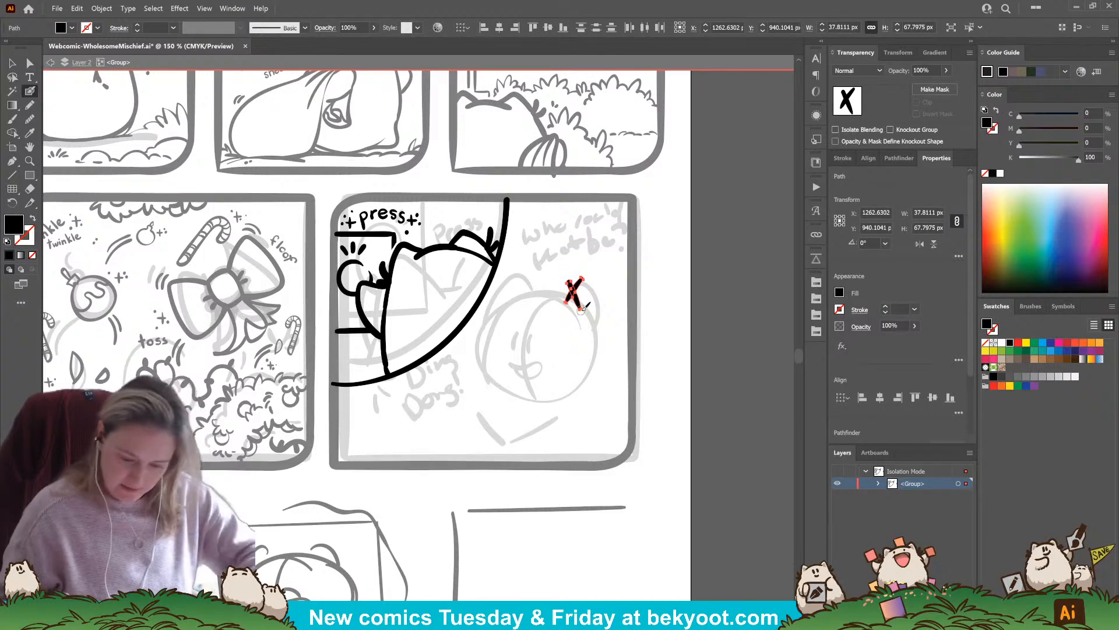
{"action": "key", "text": "Delete"}
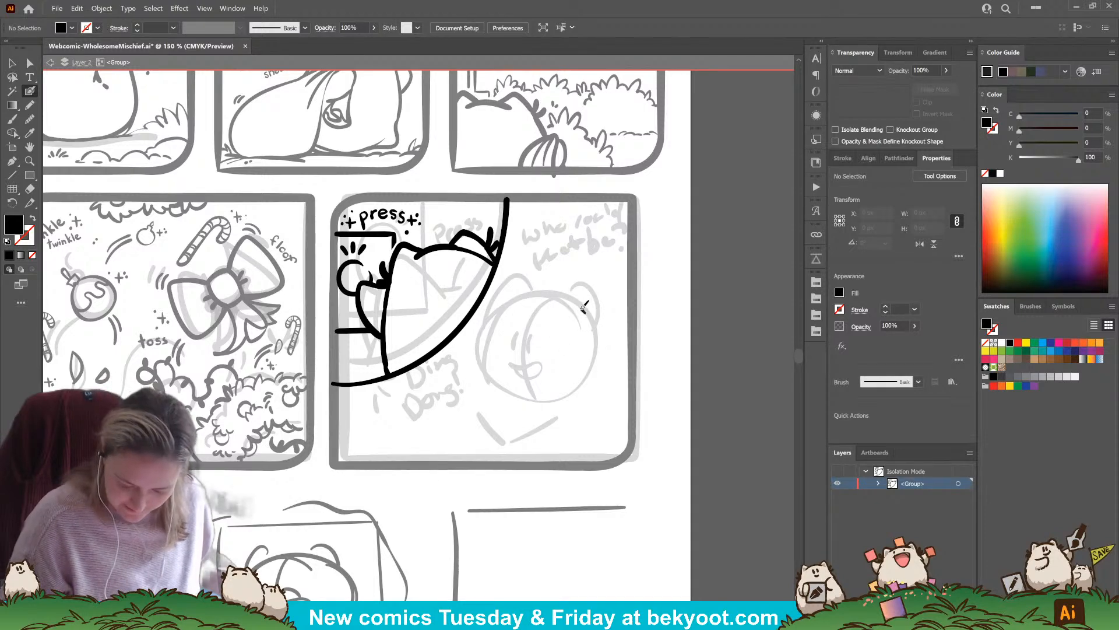
Ink the character's rounded head outline over the sketch and add a curved vertical guideline through the face
{"action": "mouse_move", "coordinate": [583, 309]}
{"action": "left_mouse_down"}
{"action": "mouse_move", "coordinate": [553, 294]}
{"action": "mouse_move", "coordinate": [518, 303]}
{"action": "mouse_move", "coordinate": [485, 373]}
{"action": "left_mouse_up"}
{"action": "key", "text": "ctrl+z"}
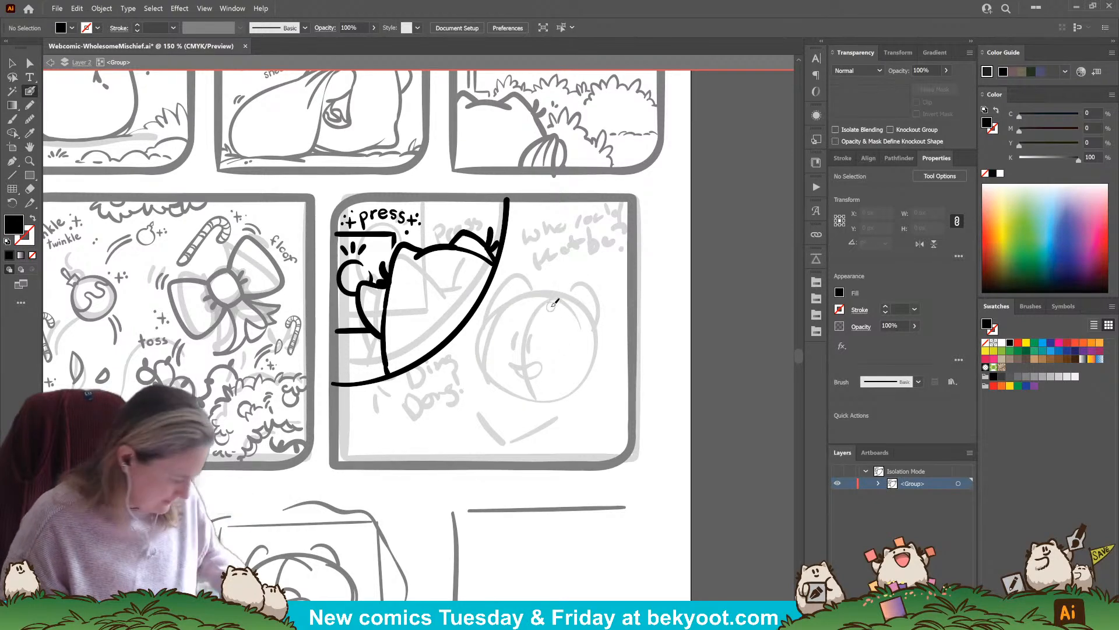
{"action": "key", "text": "Return"}
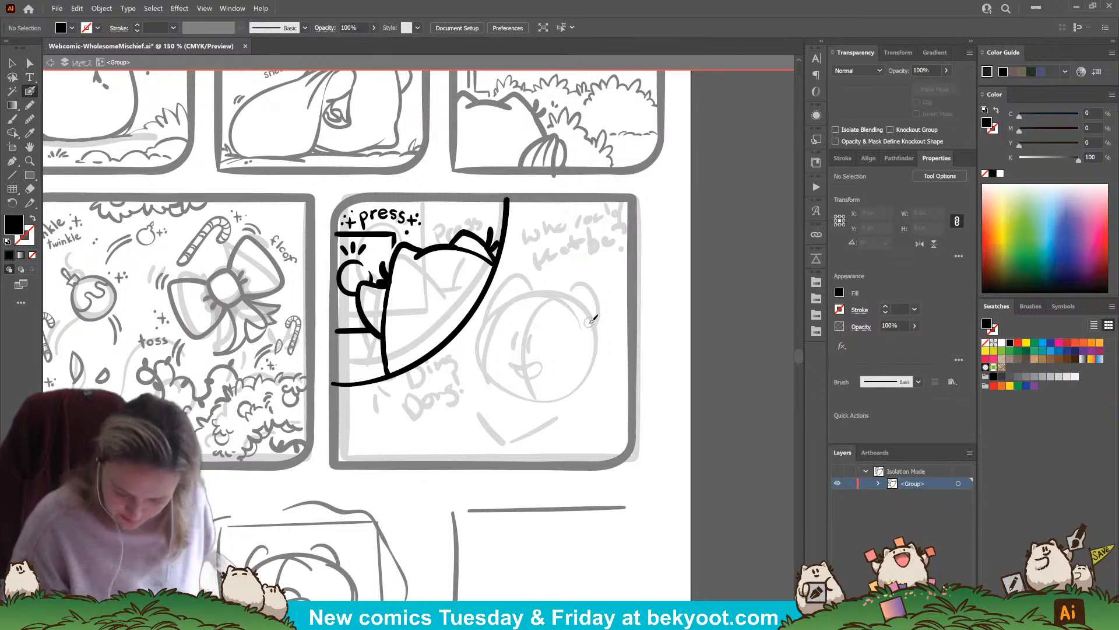
{"action": "mouse_move", "coordinate": [589, 323]}
{"action": "left_mouse_down"}
{"action": "mouse_move", "coordinate": [545, 294]}
{"action": "mouse_move", "coordinate": [505, 312]}
{"action": "mouse_move", "coordinate": [478, 364]}
{"action": "mouse_move", "coordinate": [497, 391]}
{"action": "mouse_move", "coordinate": [570, 396]}
{"action": "left_mouse_up"}
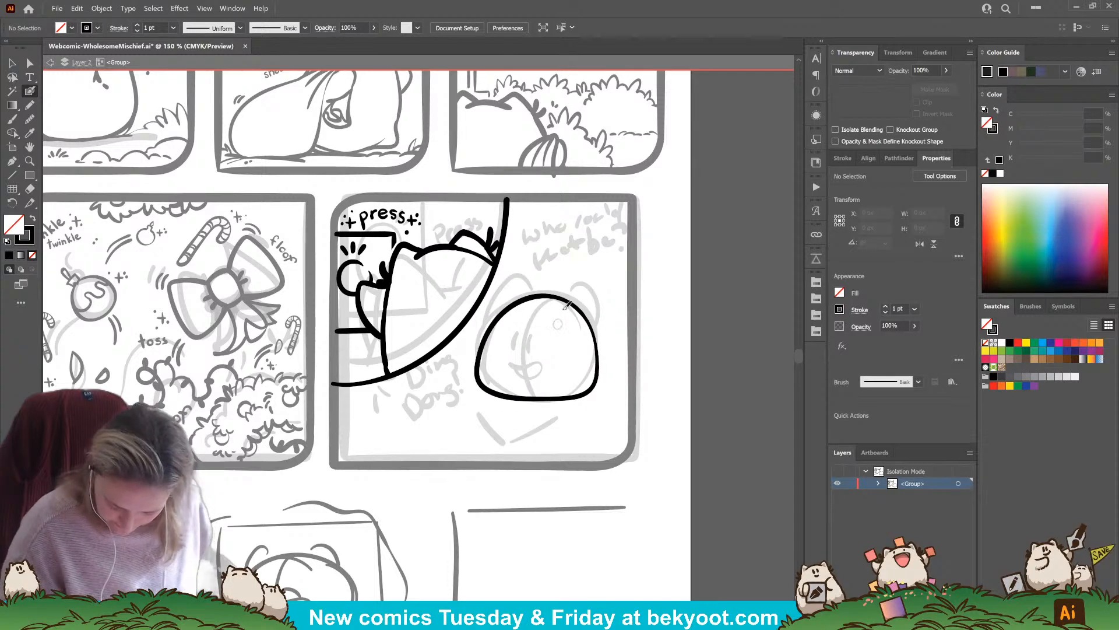
{"action": "mouse_move", "coordinate": [554, 287]}
{"action": "left_mouse_down"}
{"action": "mouse_move", "coordinate": [515, 354]}
{"action": "mouse_move", "coordinate": [539, 427]}
{"action": "left_mouse_up"}
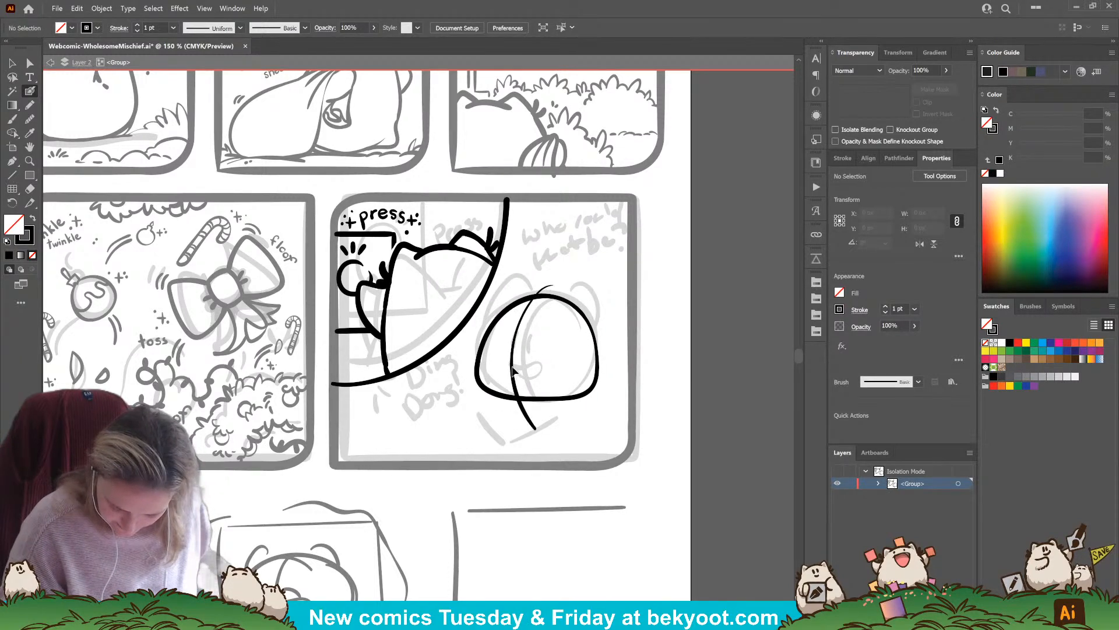
Group the head outline with its guideline and shift the group slightly to the right within the panel
{"action": "left_click", "coordinate": [574, 305], "text": "ctrl"}
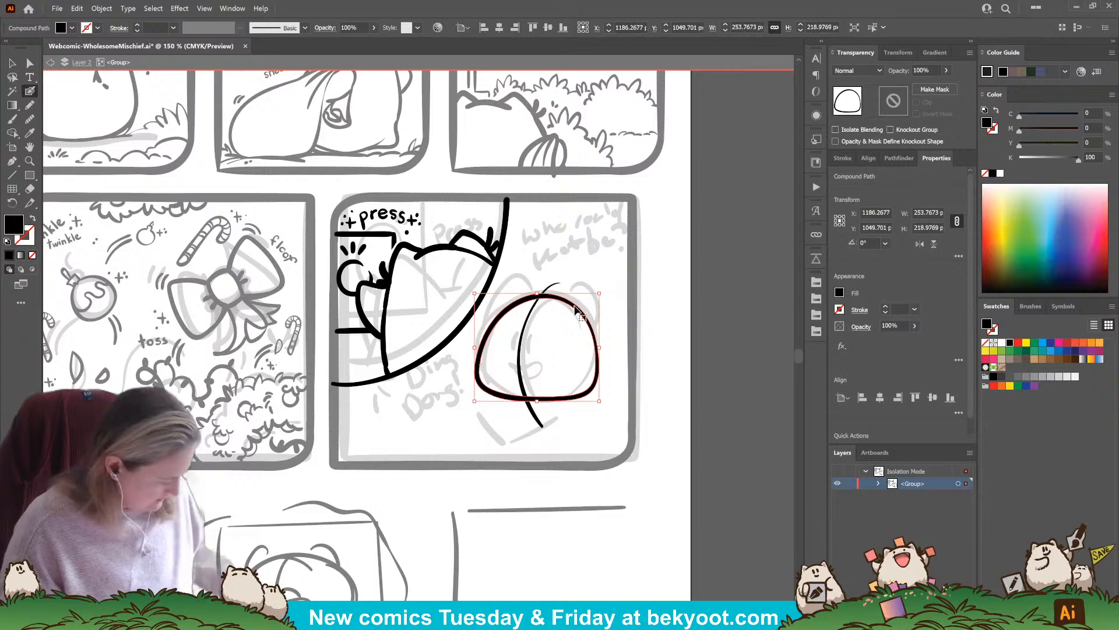
{"action": "left_click", "coordinate": [517, 361], "text": "ctrl+shift"}
{"action": "key", "text": "ctrl+g"}
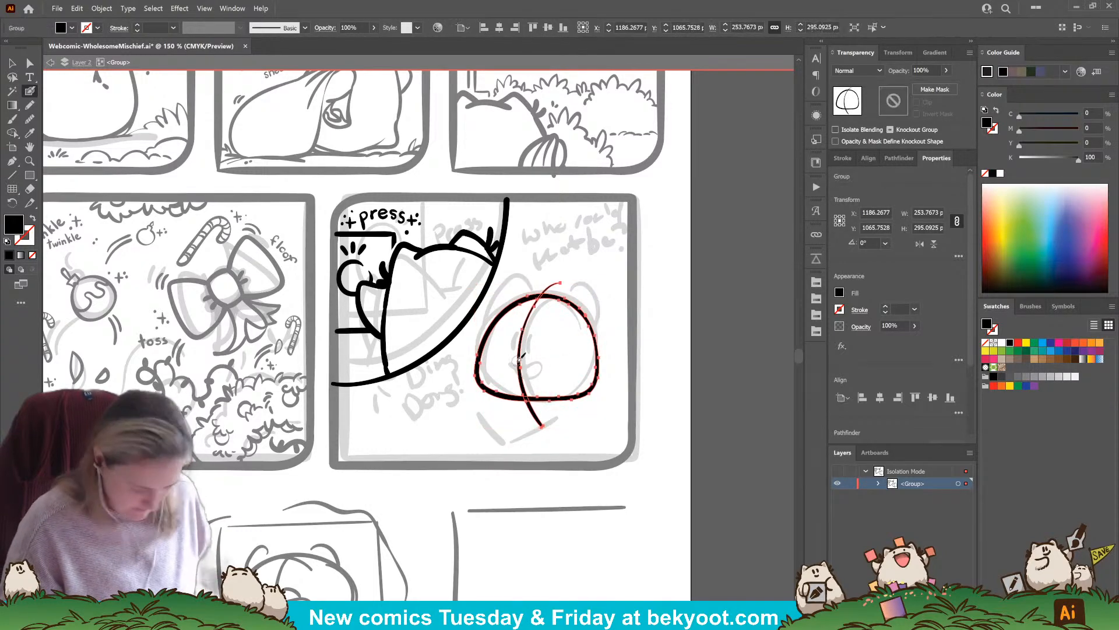
{"action": "left_click_drag", "start_coordinate": [604, 279], "coordinate": [640, 335]}
{"action": "left_click", "coordinate": [639, 331], "text": "ctrl"}
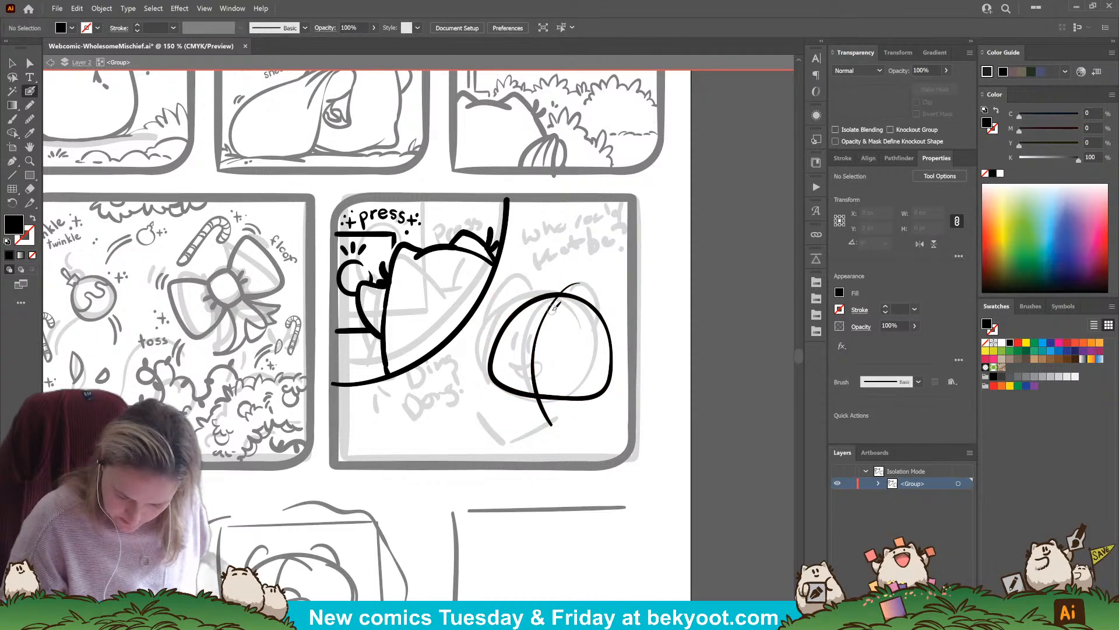
Scale the doorbell inset drawing down slightly toward the panel's upper-left corner
{"action": "left_click", "coordinate": [486, 290], "text": "ctrl"}
{"action": "left_click_drag", "start_coordinate": [509, 386], "coordinate": [495, 371]}
{"action": "left_click", "coordinate": [402, 464], "text": "ctrl"}
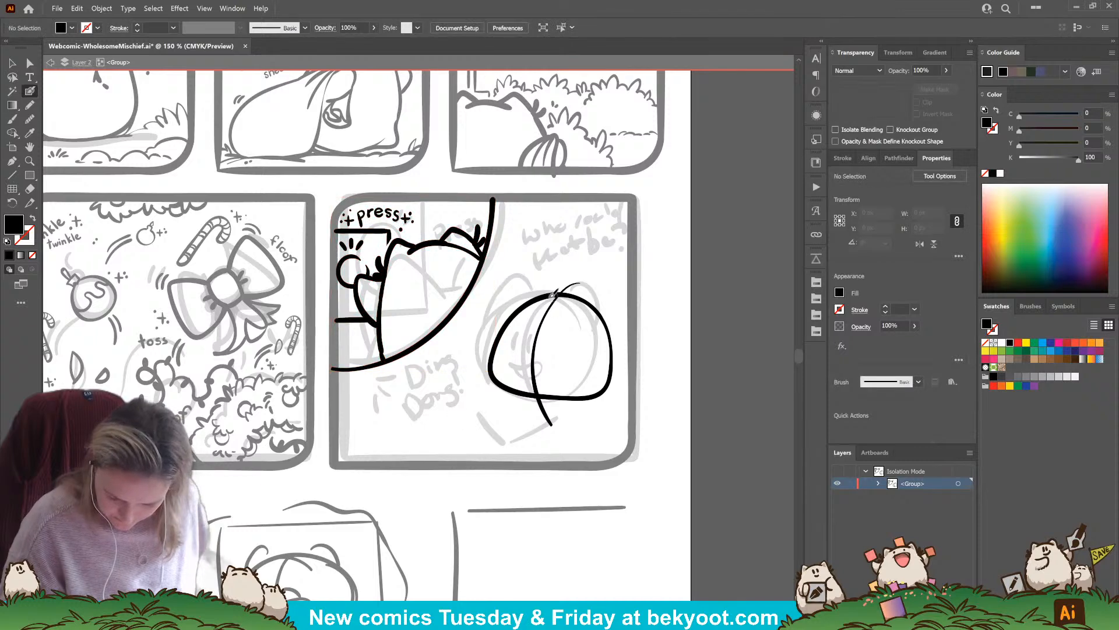
Tilt the head group slightly clockwise, nudge it further right, and isolate the group for editing
{"action": "left_click_drag", "start_coordinate": [598, 314], "coordinate": [605, 311]}
{"action": "left_click", "coordinate": [640, 324], "text": "ctrl"}
{"action": "left_click", "coordinate": [552, 316], "text": "ctrl"}
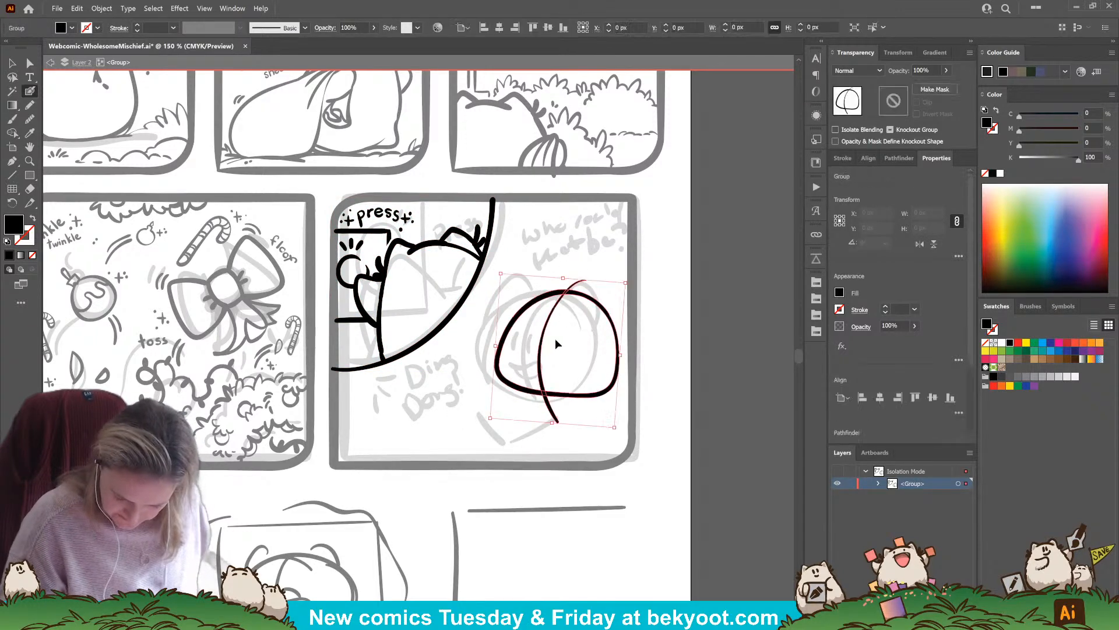
{"action": "double_click", "coordinate": [548, 318], "text": "ctrl"}
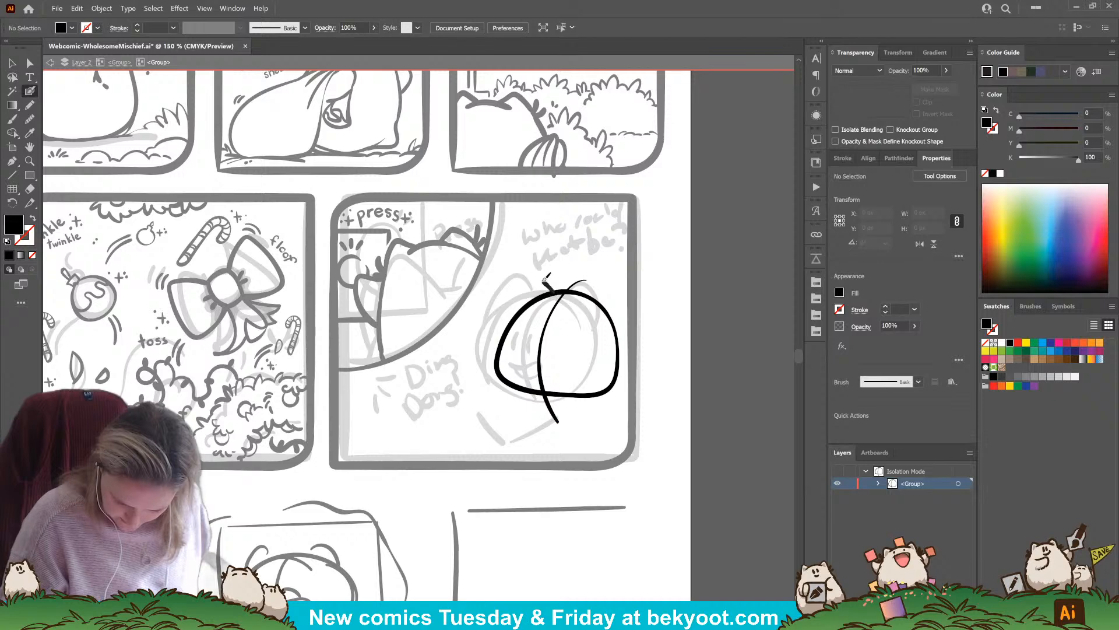
{"action": "left_click_drag", "start_coordinate": [523, 275], "coordinate": [497, 333]}
{"action": "key", "text": "ctrl+z"}
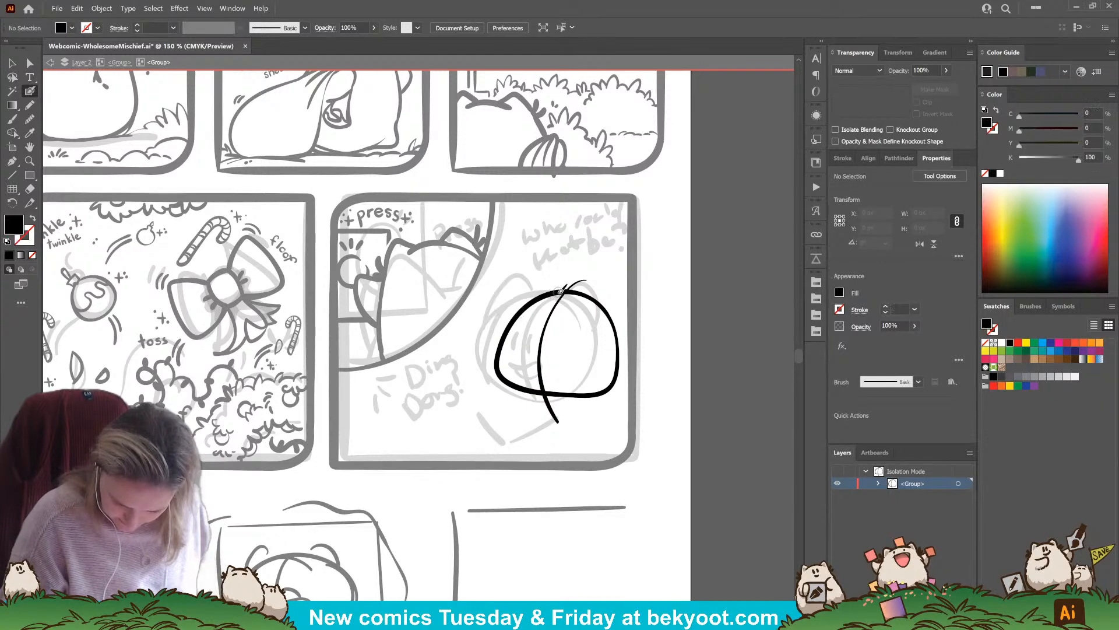
{"action": "left_click_drag", "start_coordinate": [518, 279], "coordinate": [497, 334]}
{"action": "key", "text": "ctrl+z"}
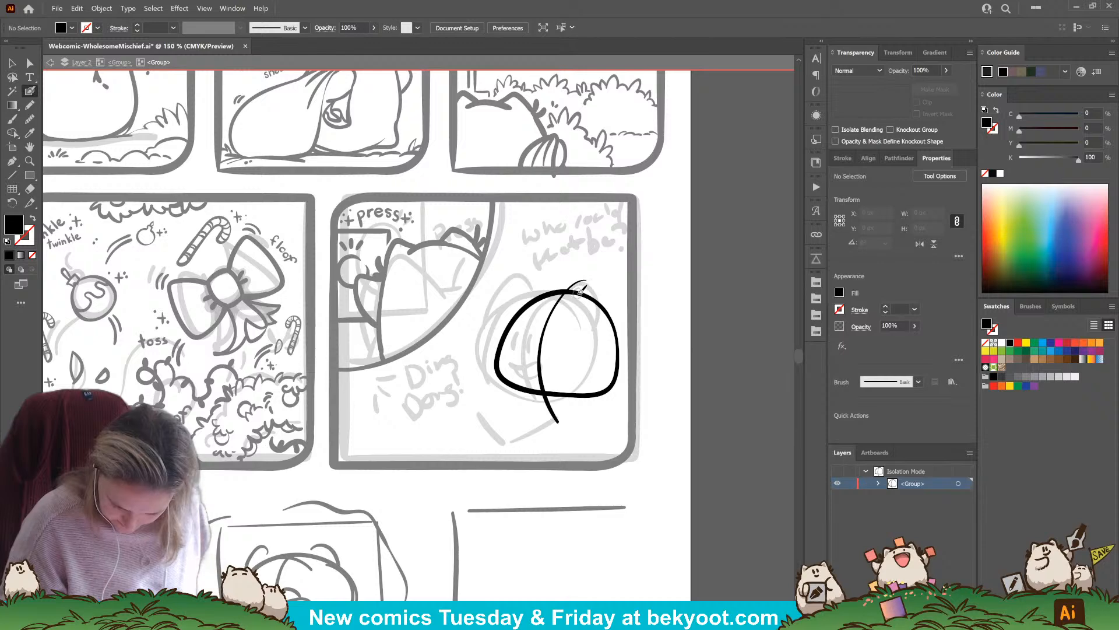
Ink the face around the guideline with two tall eyes, short marks beneath them and an open smiling mouth
{"action": "mouse_move", "coordinate": [540, 323]}
{"action": "left_mouse_down"}
{"action": "mouse_move", "coordinate": [534, 343]}
{"action": "mouse_move", "coordinate": [551, 331]}
{"action": "mouse_move", "coordinate": [532, 344]}
{"action": "mouse_move", "coordinate": [551, 327]}
{"action": "mouse_move", "coordinate": [549, 357]}
{"action": "left_mouse_up"}
{"action": "key", "text": "ctrl+z"}
{"action": "key", "text": "ctrl+z"}
{"action": "key", "text": "ctrl+z"}
{"action": "key", "text": "ctrl+z"}
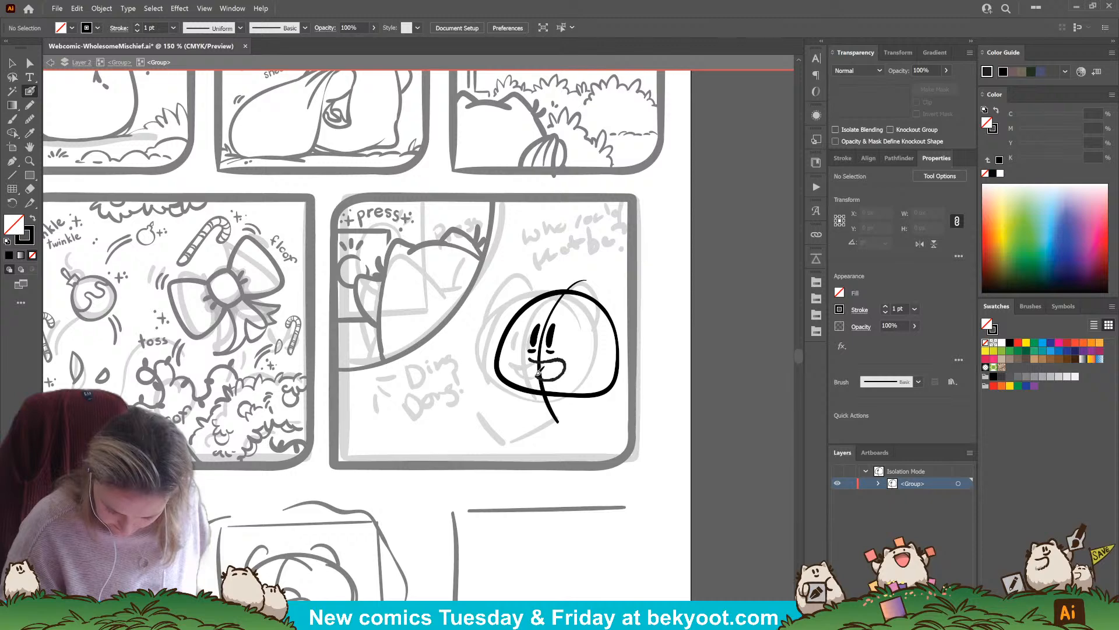
{"action": "left_click_drag", "start_coordinate": [536, 361], "coordinate": [531, 359]}
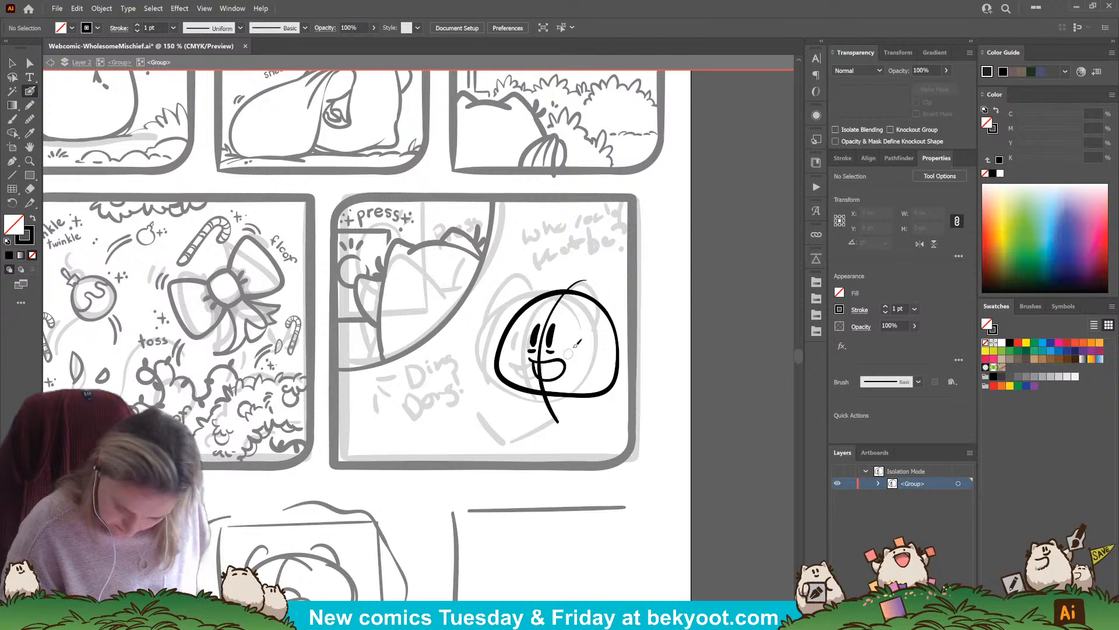
{"action": "left_click", "coordinate": [549, 381], "text": "ctrl"}
{"action": "left_click", "coordinate": [580, 362], "text": "ctrl"}
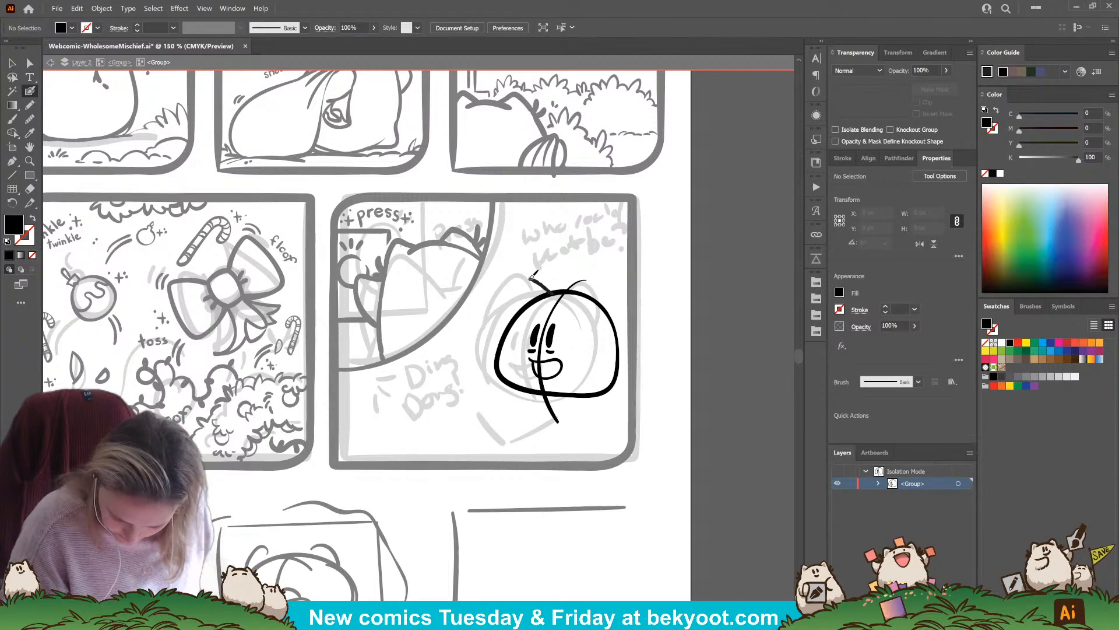
{"action": "left_click_drag", "start_coordinate": [496, 334], "coordinate": [495, 346]}
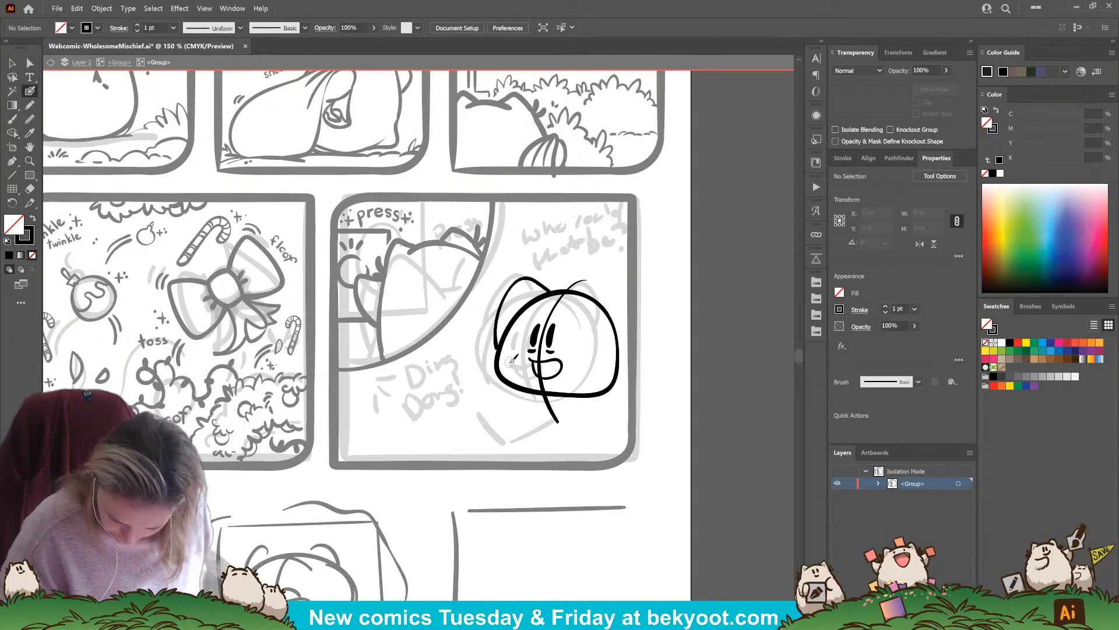
{"action": "key", "text": "ctrl+z"}
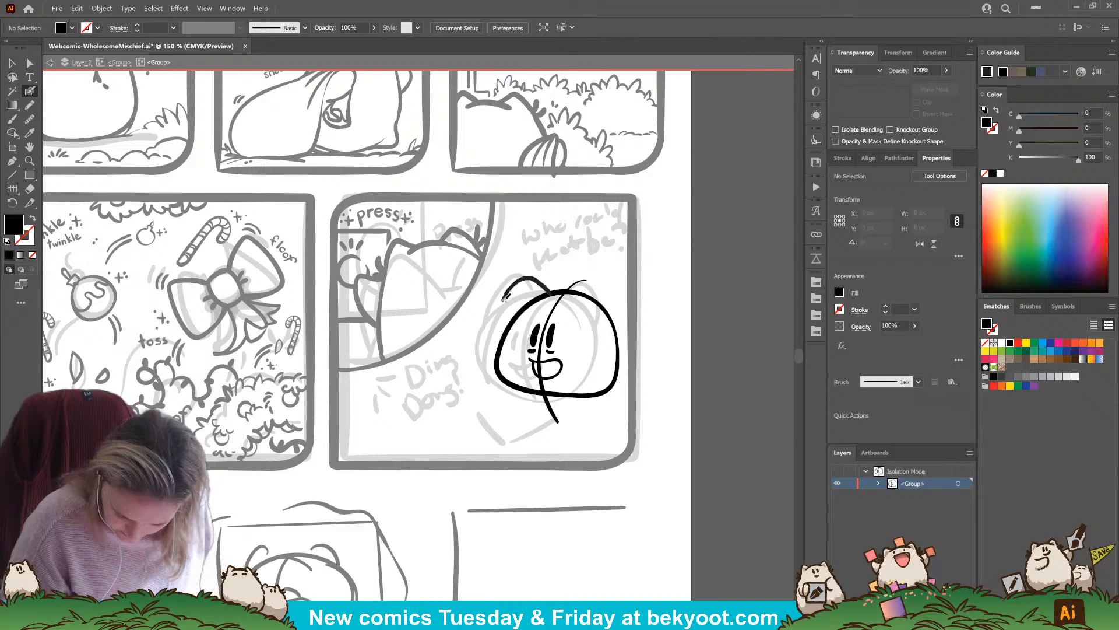
{"action": "left_click_drag", "start_coordinate": [505, 298], "coordinate": [495, 345]}
{"action": "key", "text": "ctrl+z"}
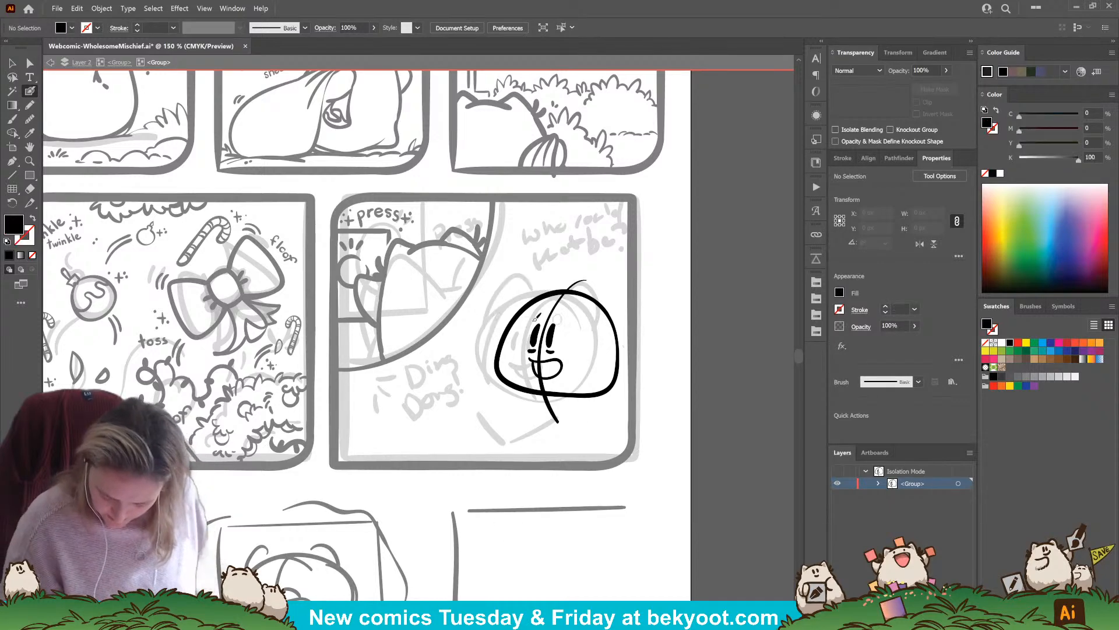
{"action": "left_click", "coordinate": [30, 63]}
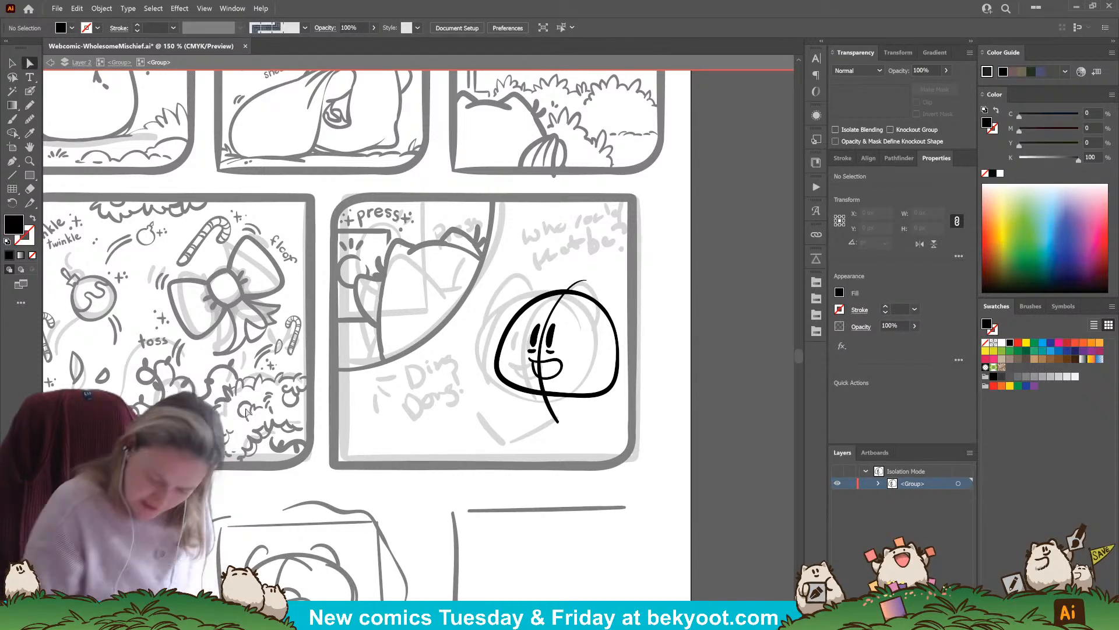
{"action": "left_click", "coordinate": [500, 345]}
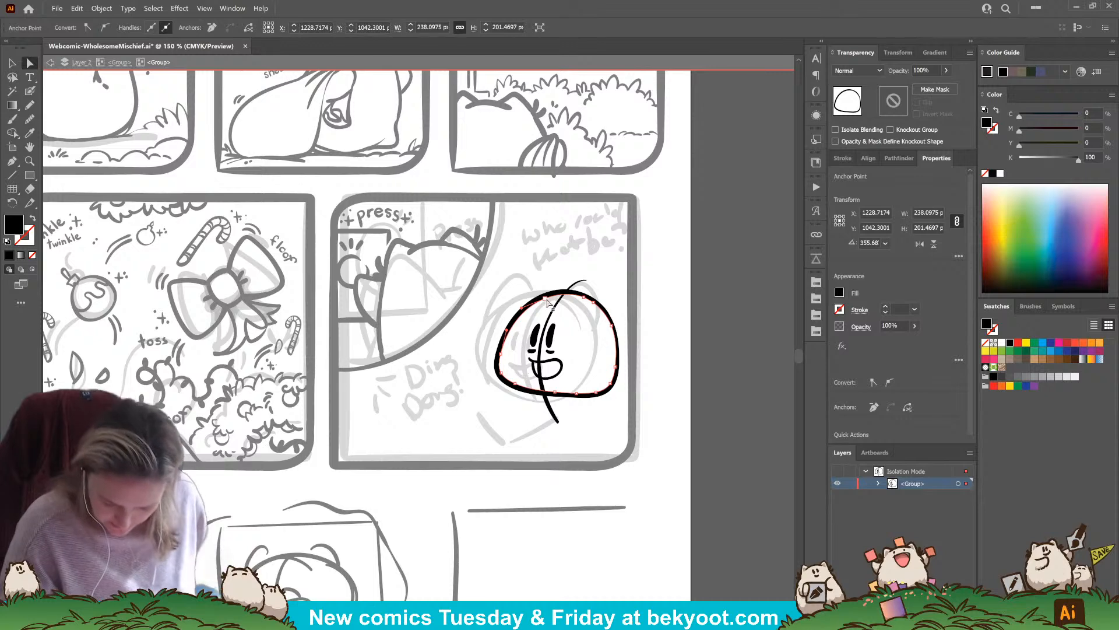
{"action": "left_click_drag", "start_coordinate": [545, 299], "coordinate": [542, 297]}
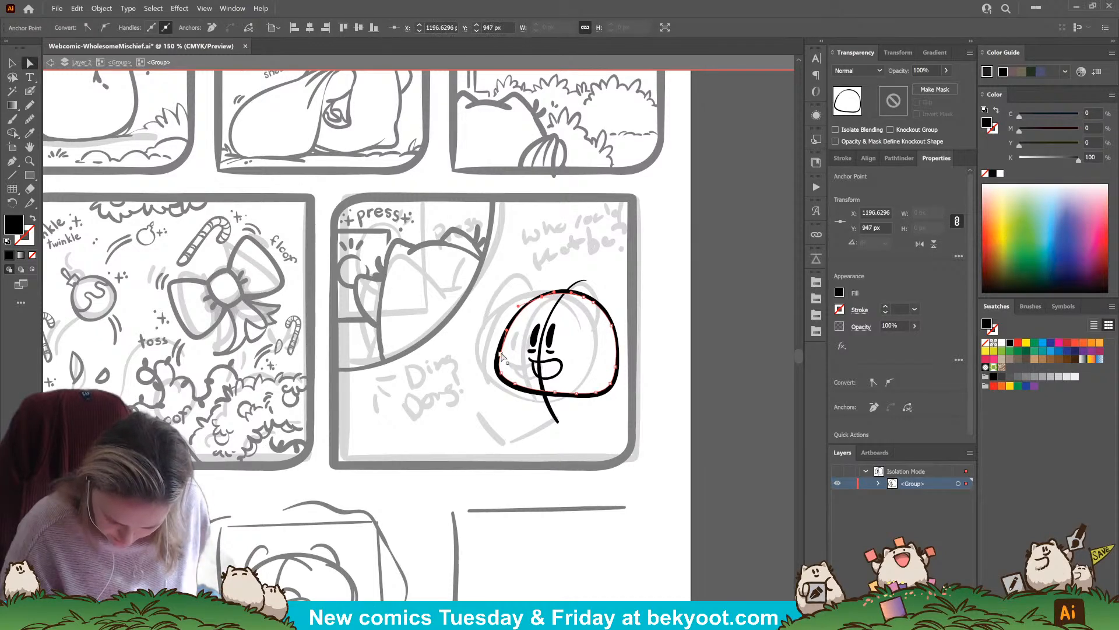
{"action": "left_click_drag", "start_coordinate": [501, 353], "coordinate": [500, 377]}
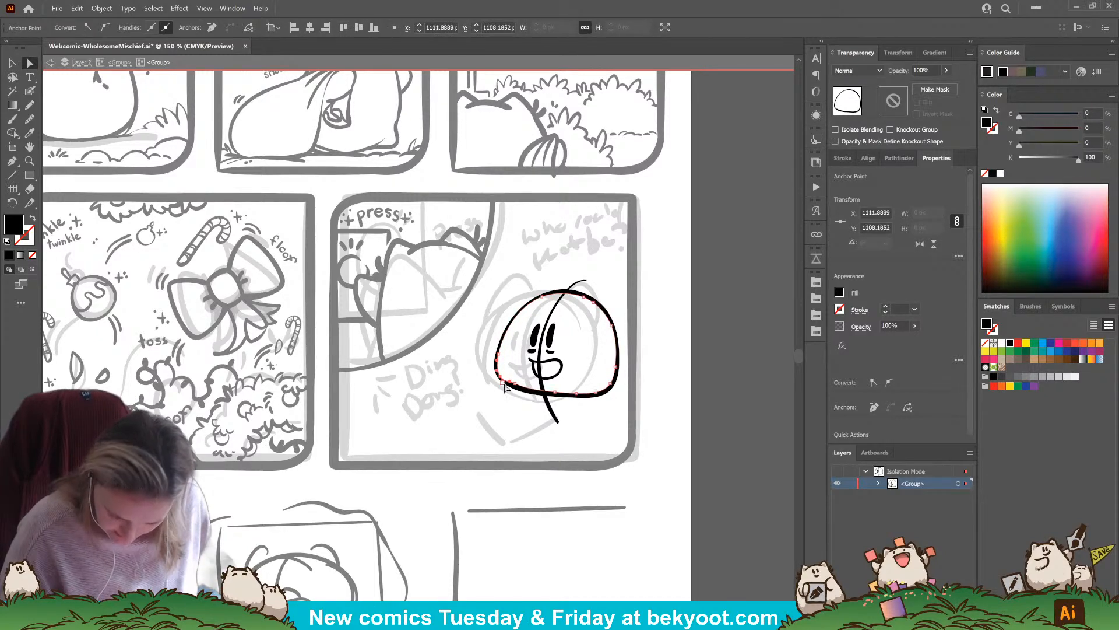
{"action": "key", "text": "ctrl+z"}
{"action": "key", "text": "ctrl+z"}
{"action": "key", "text": "ctrl+z"}
{"action": "key", "text": "ctrl+z"}
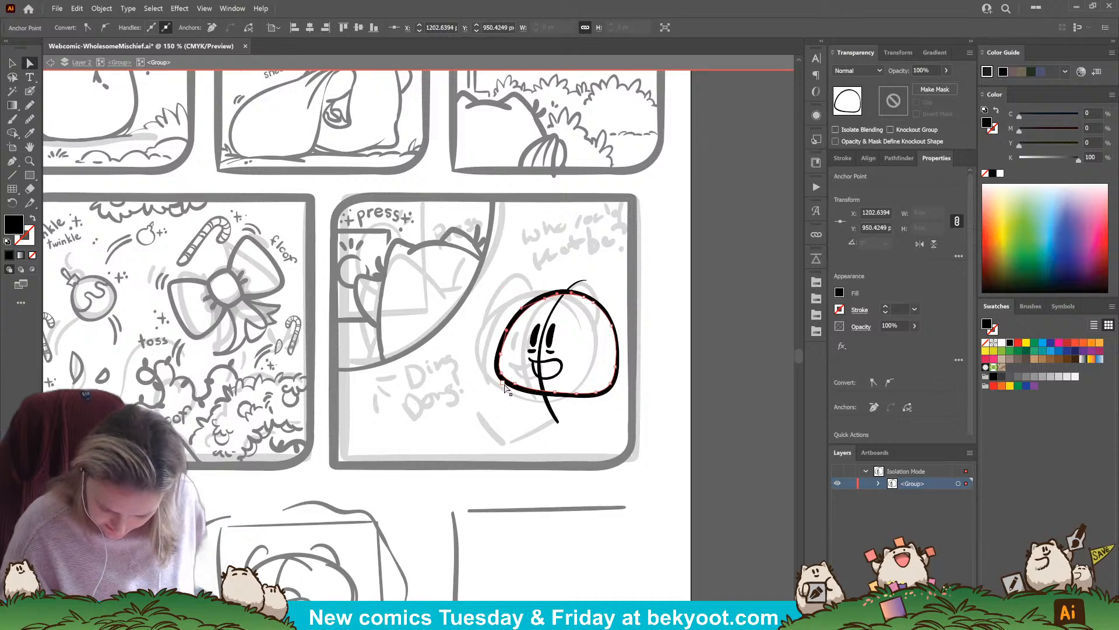
Smooth the top and side curves of the inked head outline and fine-tune its anchor points
{"action": "left_click", "coordinate": [29, 119]}
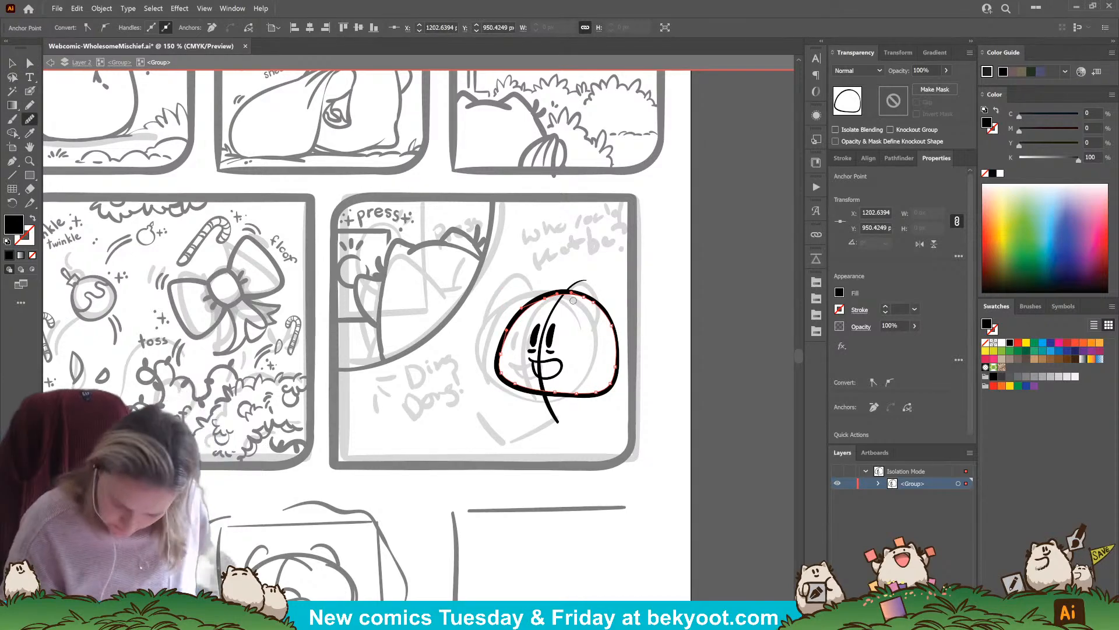
{"action": "mouse_move", "coordinate": [561, 295]}
{"action": "left_mouse_down"}
{"action": "mouse_move", "coordinate": [485, 449]}
{"action": "mouse_move", "coordinate": [524, 360]}
{"action": "mouse_move", "coordinate": [510, 388]}
{"action": "mouse_move", "coordinate": [509, 379]}
{"action": "mouse_move", "coordinate": [586, 393]}
{"action": "mouse_move", "coordinate": [555, 390]}
{"action": "mouse_move", "coordinate": [634, 365]}
{"action": "mouse_move", "coordinate": [604, 392]}
{"action": "mouse_move", "coordinate": [612, 304]}
{"action": "mouse_move", "coordinate": [618, 362]}
{"action": "mouse_move", "coordinate": [565, 297]}
{"action": "mouse_move", "coordinate": [611, 364]}
{"action": "left_mouse_up"}
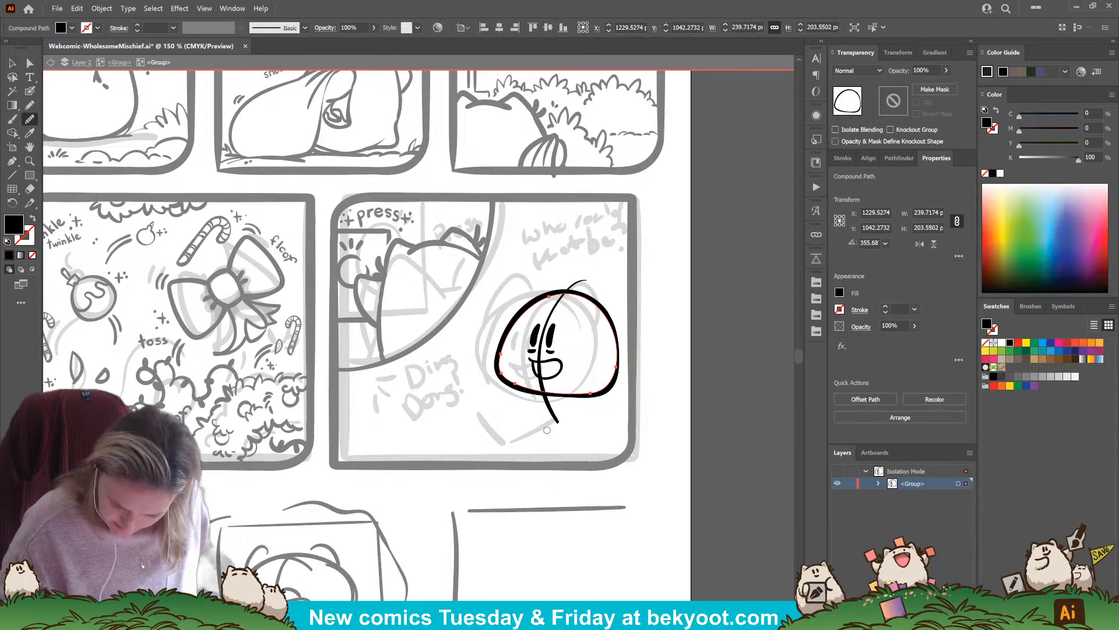
{"action": "left_click", "coordinate": [31, 62]}
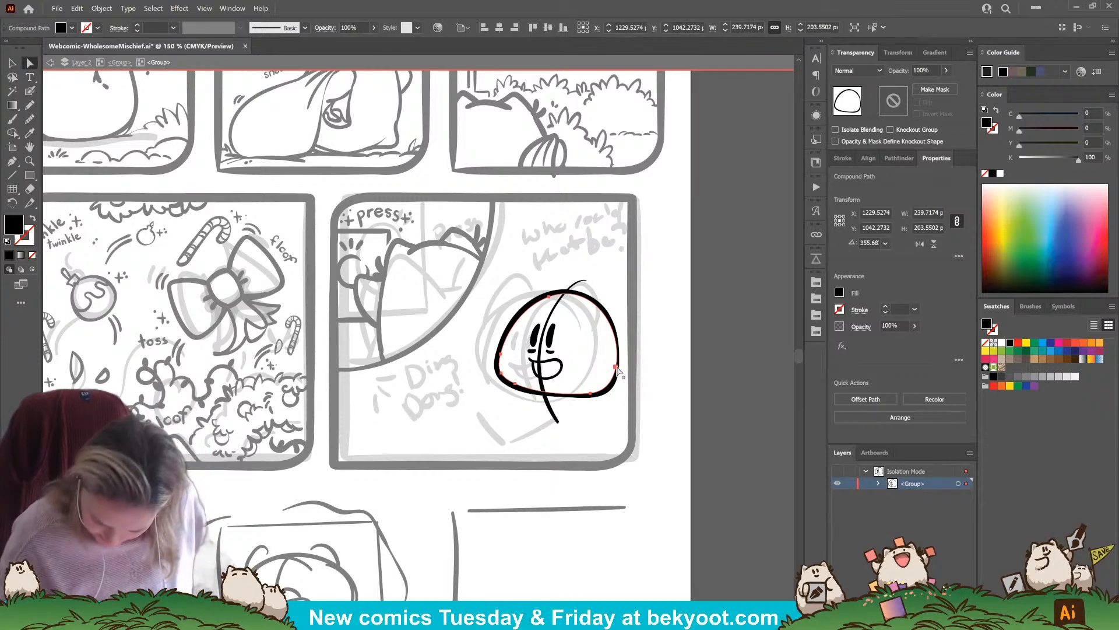
{"action": "left_click", "coordinate": [616, 367]}
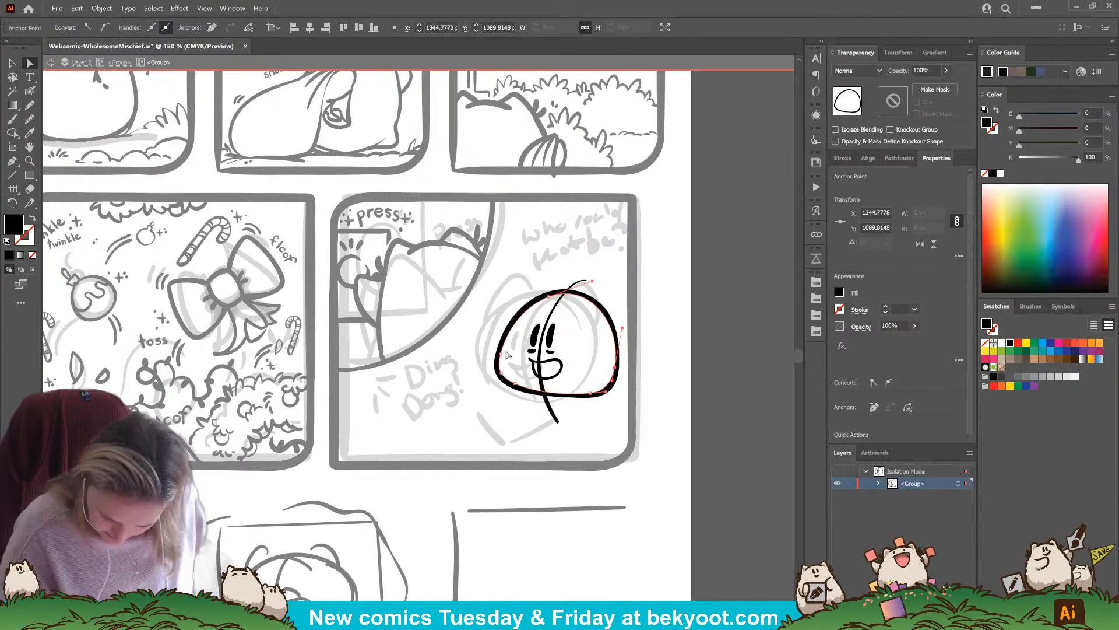
{"action": "left_click_drag", "start_coordinate": [501, 353], "coordinate": [499, 353]}
{"action": "left_click_drag", "start_coordinate": [548, 297], "coordinate": [546, 296]}
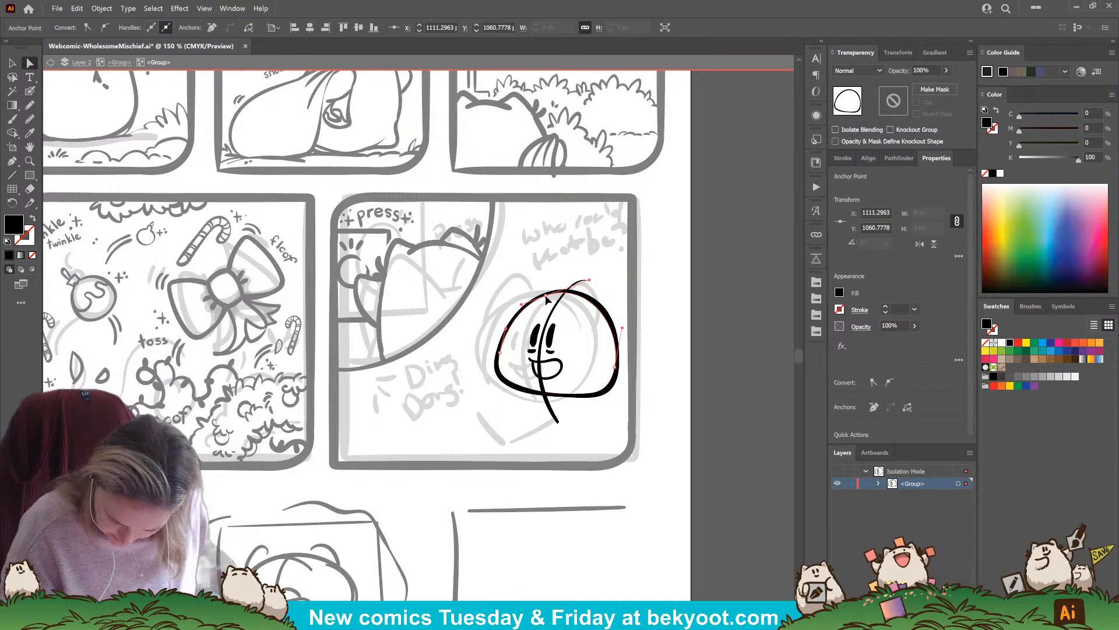
{"action": "left_click", "coordinate": [478, 430]}
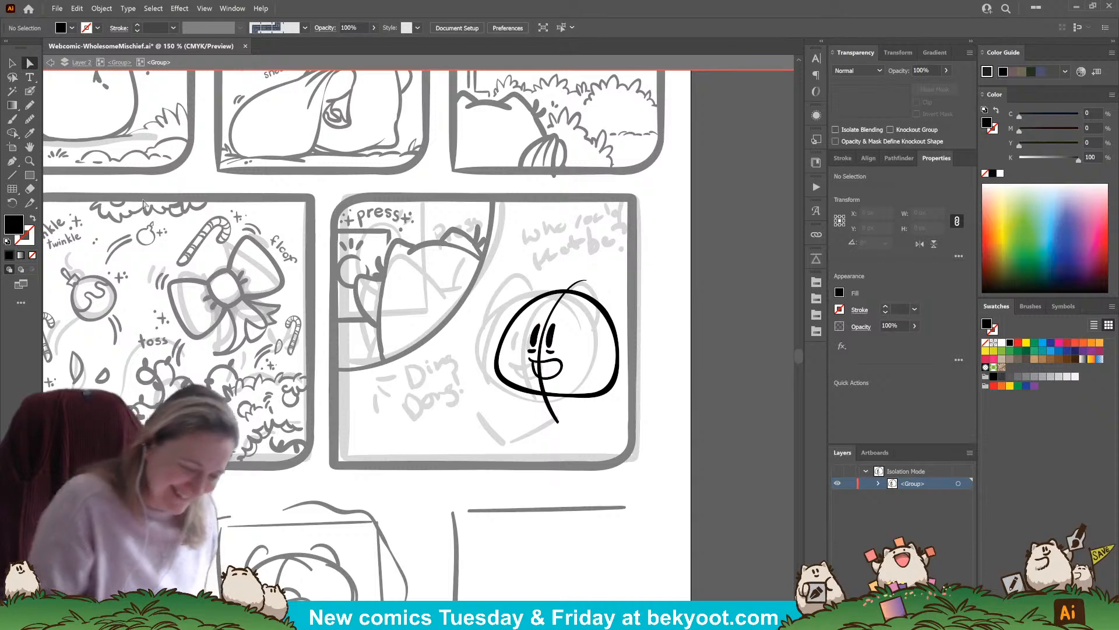
Touch up the character's left-hand eye with the Blob Brush and smooth its contour
{"action": "key", "text": "shift+b"}
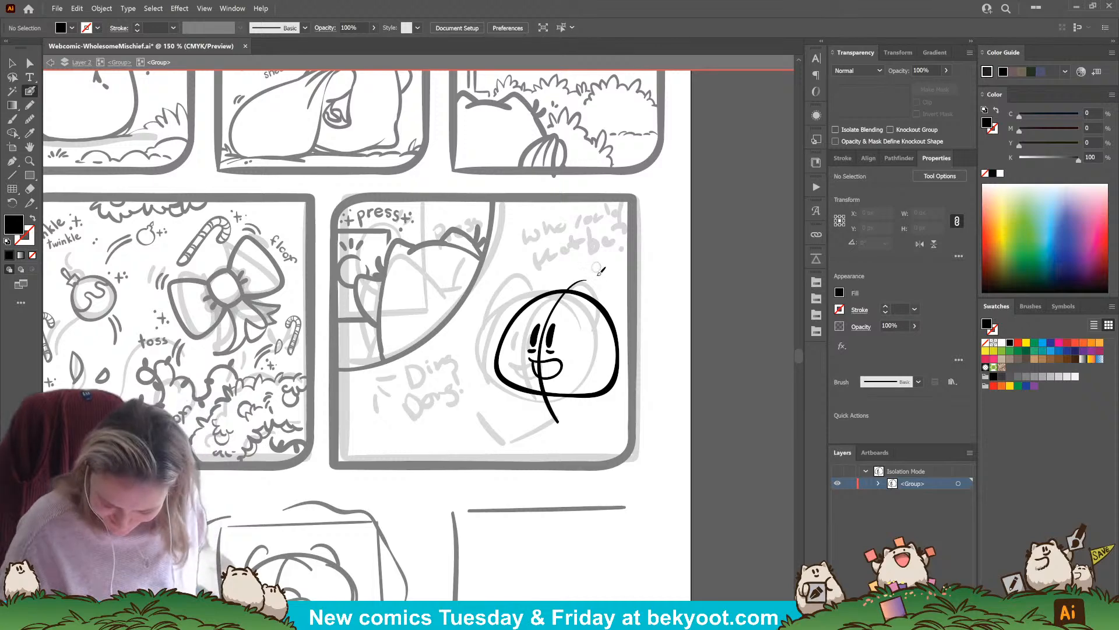
{"action": "left_click_drag", "start_coordinate": [537, 328], "coordinate": [533, 345]}
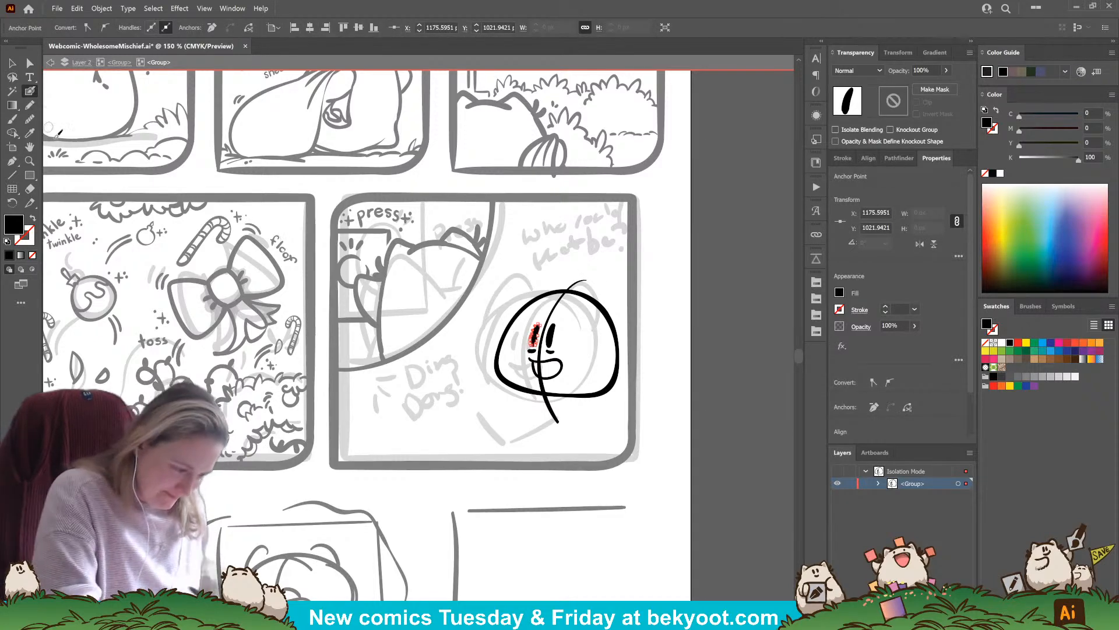
{"action": "left_click", "coordinate": [453, 414], "text": "ctrl"}
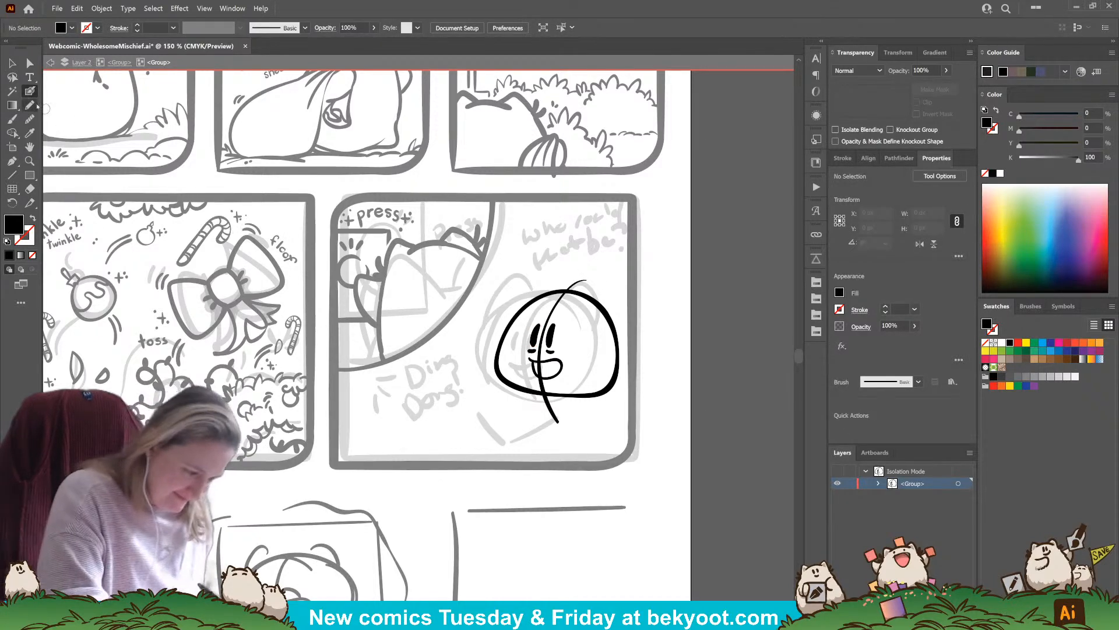
{"action": "left_click", "coordinate": [12, 63]}
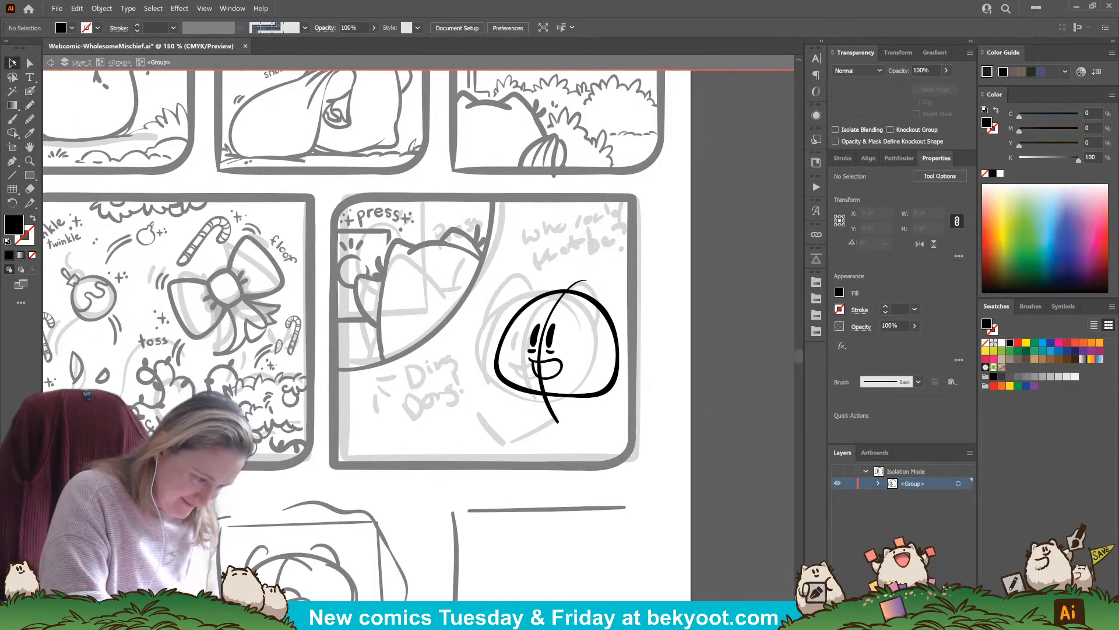
{"action": "left_click", "coordinate": [540, 337]}
{"action": "key", "text": "shift+b"}
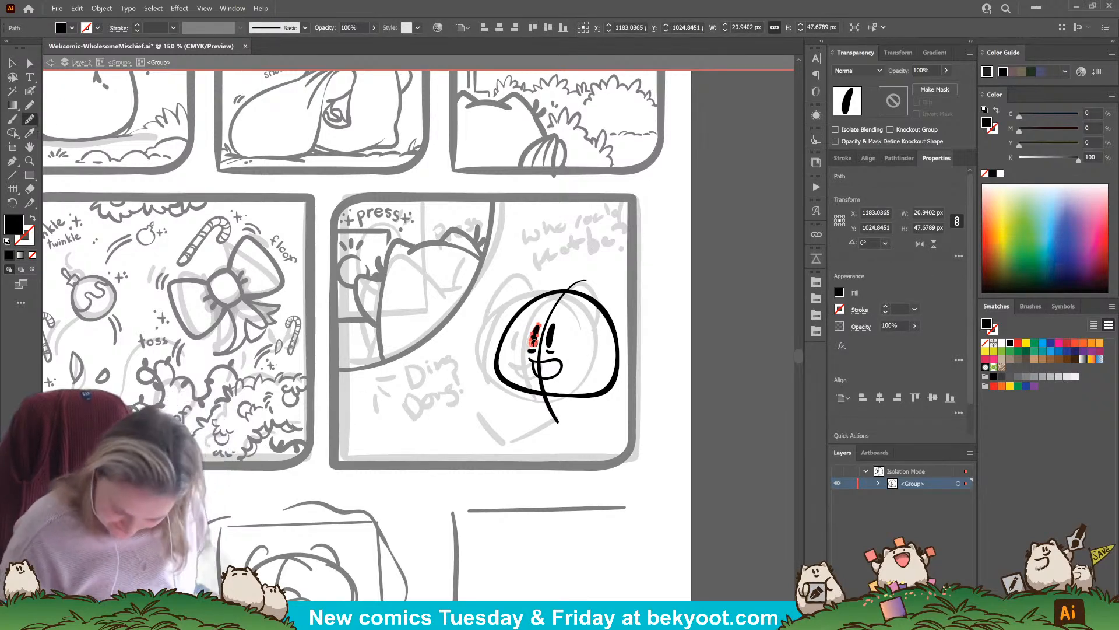
{"action": "left_click", "coordinate": [519, 378], "text": "ctrl"}
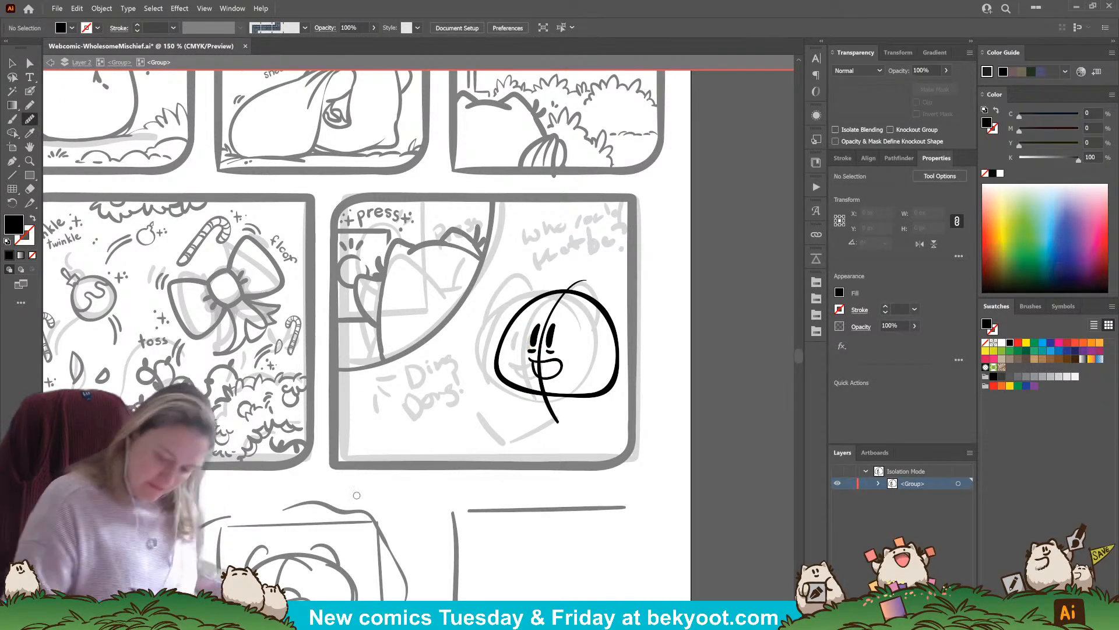
Ink a rounded, drooping ear on each side of the head, redoing the left-hand one once
{"action": "left_click", "coordinate": [30, 91]}
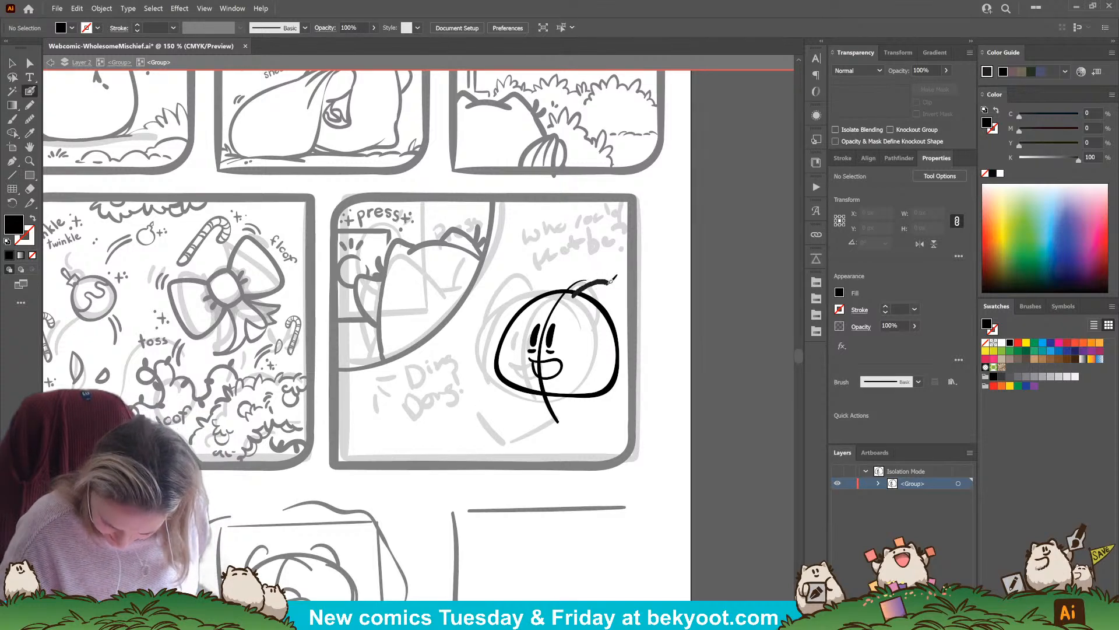
{"action": "left_click_drag", "start_coordinate": [628, 296], "coordinate": [634, 331]}
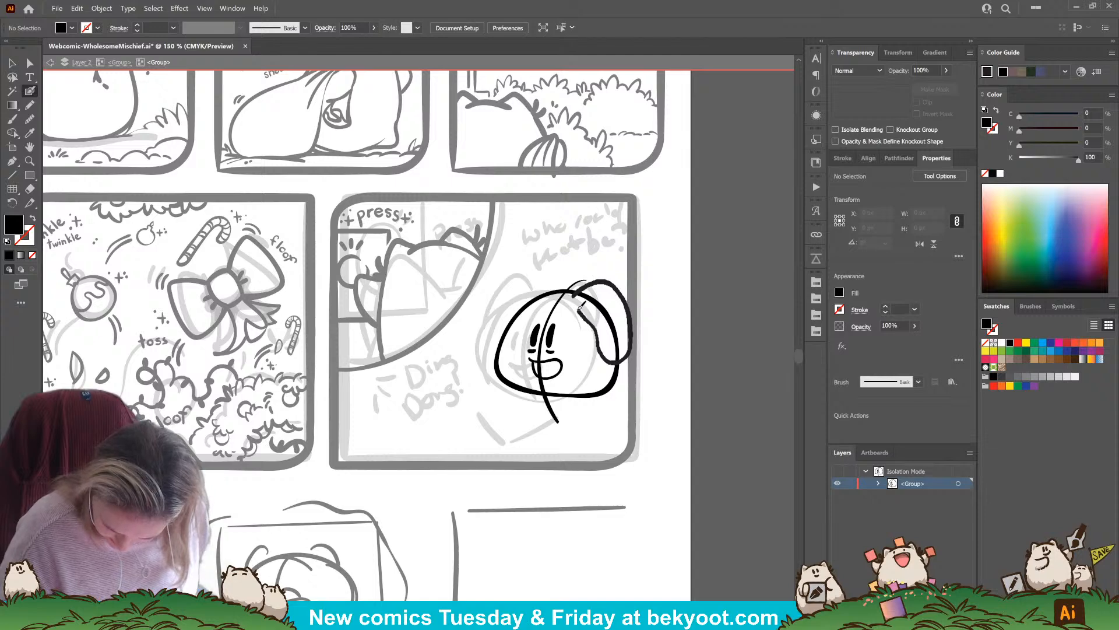
{"action": "left_click_drag", "start_coordinate": [576, 297], "coordinate": [577, 291]}
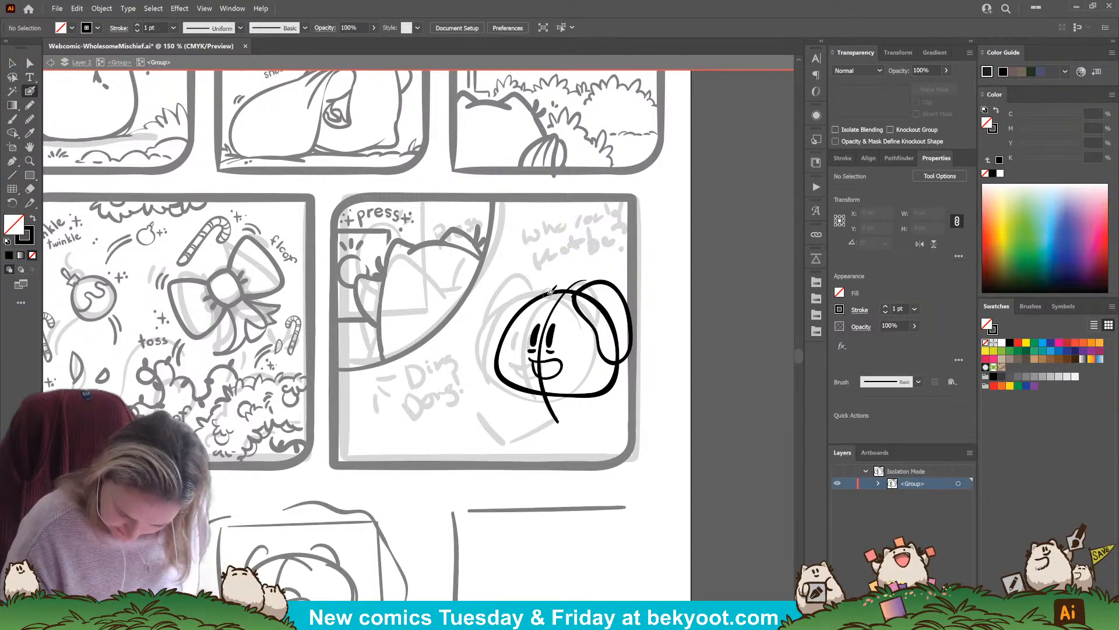
{"action": "left_click_drag", "start_coordinate": [511, 281], "coordinate": [495, 351]}
{"action": "key", "text": "ctrl+z"}
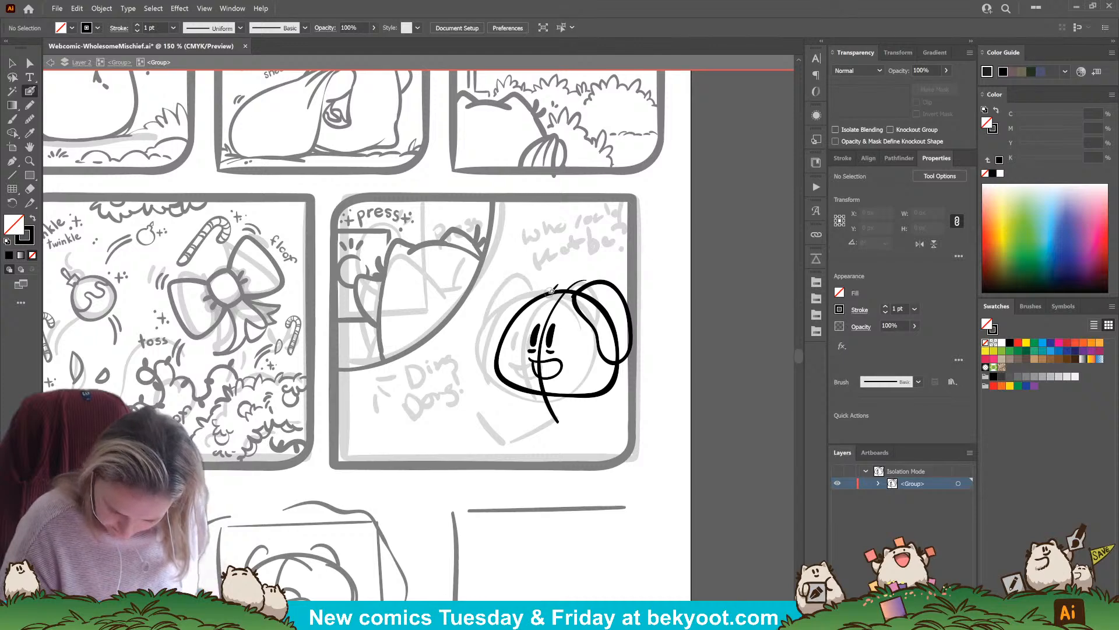
{"action": "left_click_drag", "start_coordinate": [506, 291], "coordinate": [498, 345]}
Scale the right-hand ear down slightly and shift it outward, and tilt the left-hand ear slightly counterclockwise
{"action": "left_click", "coordinate": [612, 364], "text": "ctrl"}
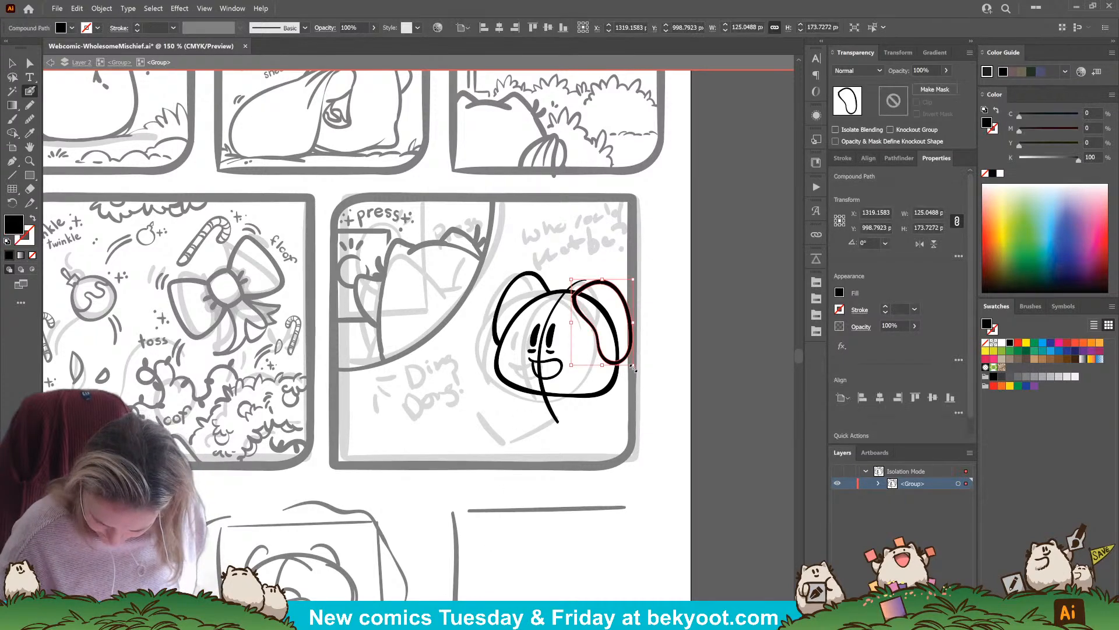
{"action": "left_click_drag", "start_coordinate": [633, 365], "coordinate": [630, 360]}
{"action": "left_click_drag", "start_coordinate": [615, 291], "coordinate": [621, 290]}
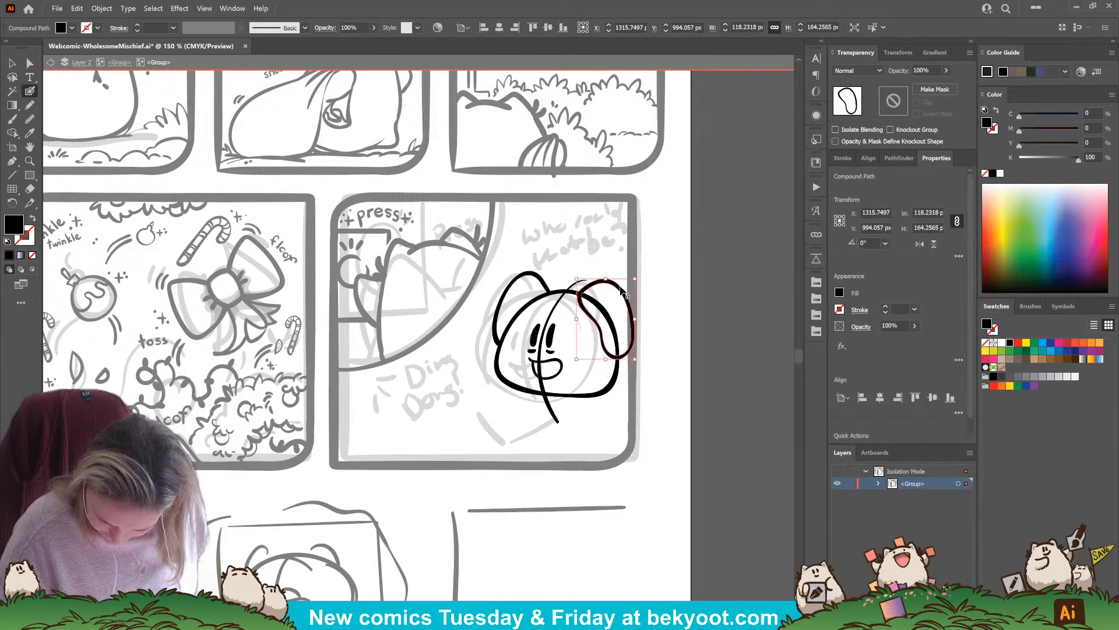
{"action": "left_click", "coordinate": [549, 286], "text": "ctrl"}
{"action": "left_click_drag", "start_coordinate": [557, 268], "coordinate": [552, 271]}
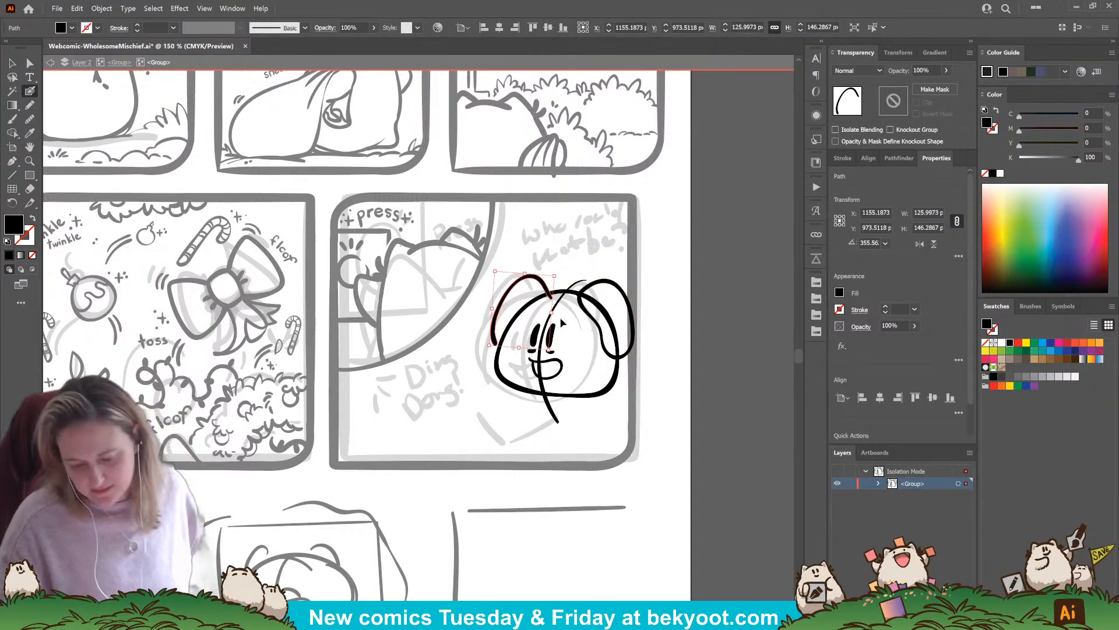
{"action": "left_click", "coordinate": [631, 300], "text": "ctrl+shift"}
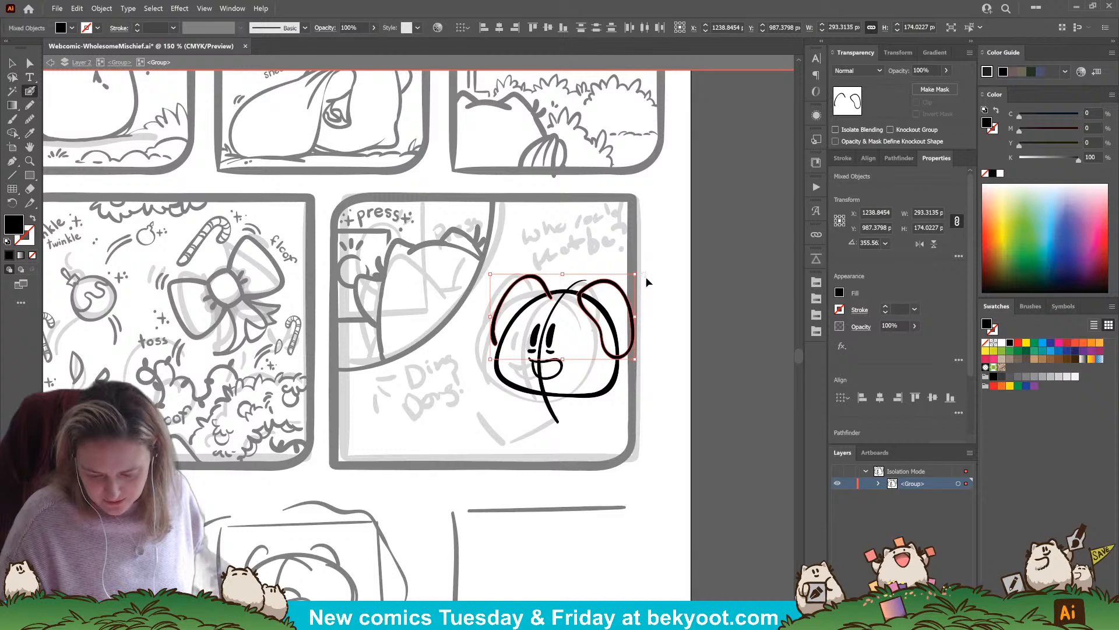
{"action": "left_click", "coordinate": [645, 276], "text": "ctrl"}
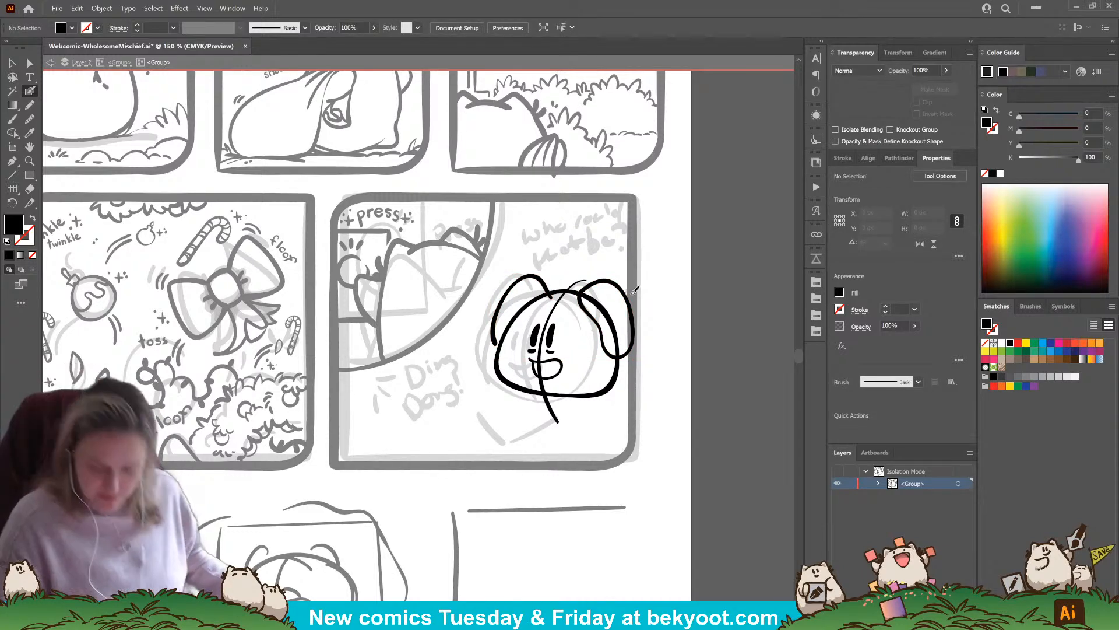
Reposition both ears slightly farther right and rotate each a little to sit evenly on the head
{"action": "left_click", "coordinate": [633, 291], "text": "ctrl"}
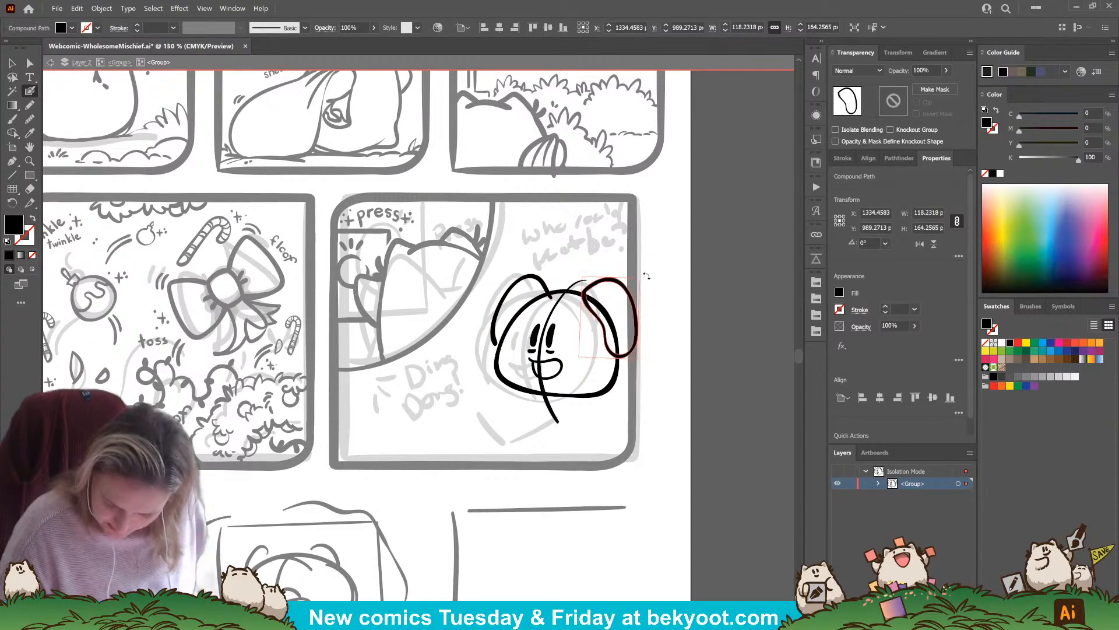
{"action": "left_click_drag", "start_coordinate": [646, 276], "coordinate": [649, 279]}
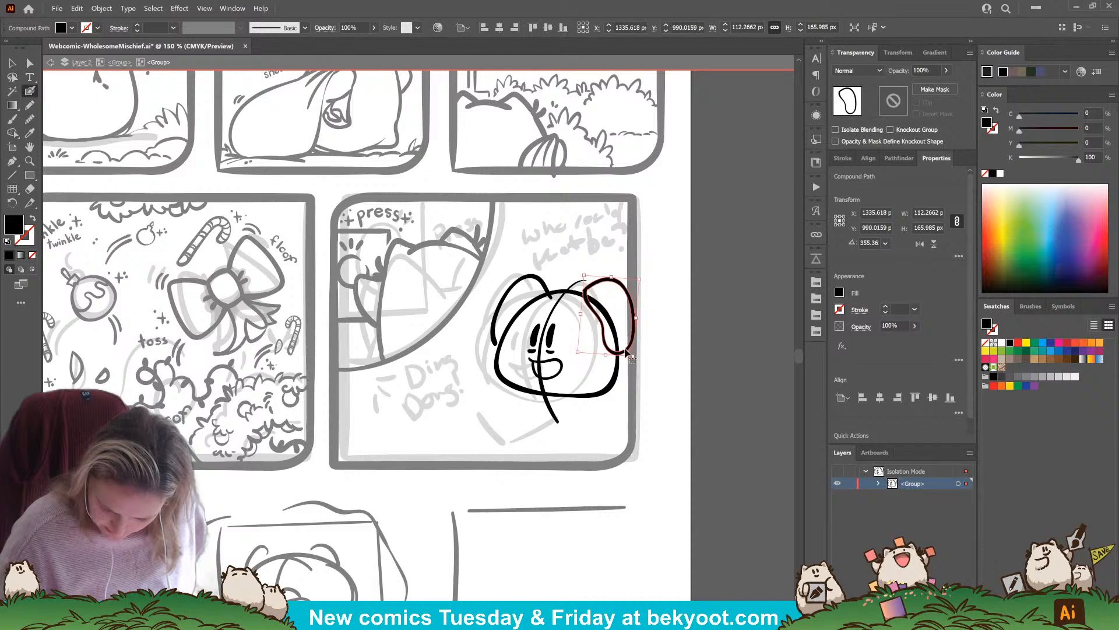
{"action": "left_click_drag", "start_coordinate": [625, 349], "coordinate": [629, 355]}
{"action": "left_click_drag", "start_coordinate": [539, 283], "coordinate": [544, 281]}
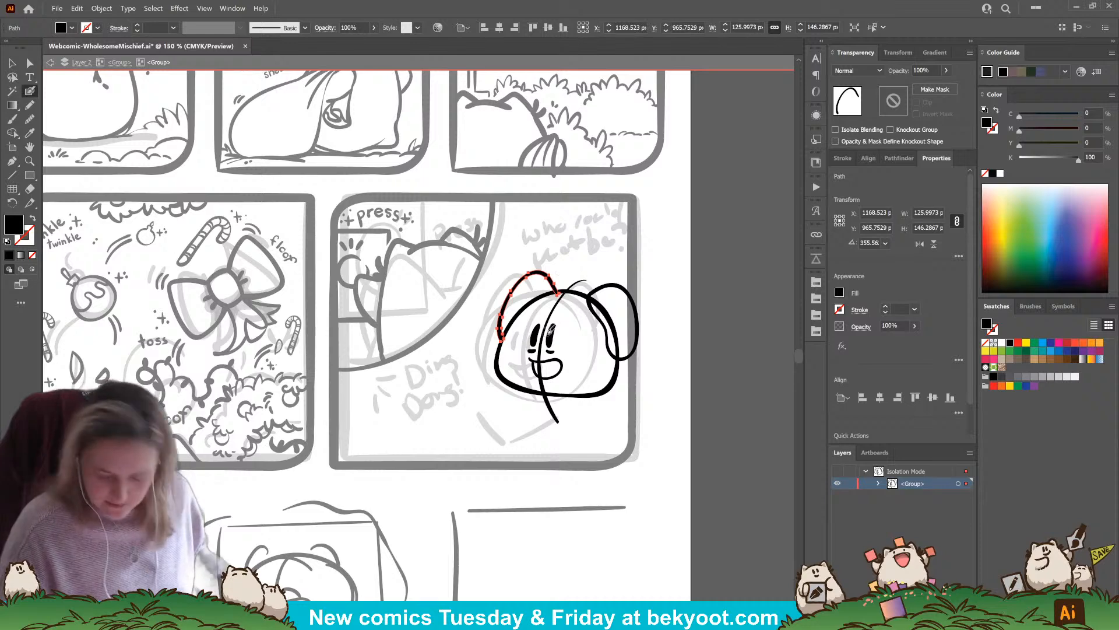
{"action": "left_click_drag", "start_coordinate": [563, 274], "coordinate": [559, 281]}
{"action": "left_click", "coordinate": [652, 292], "text": "ctrl"}
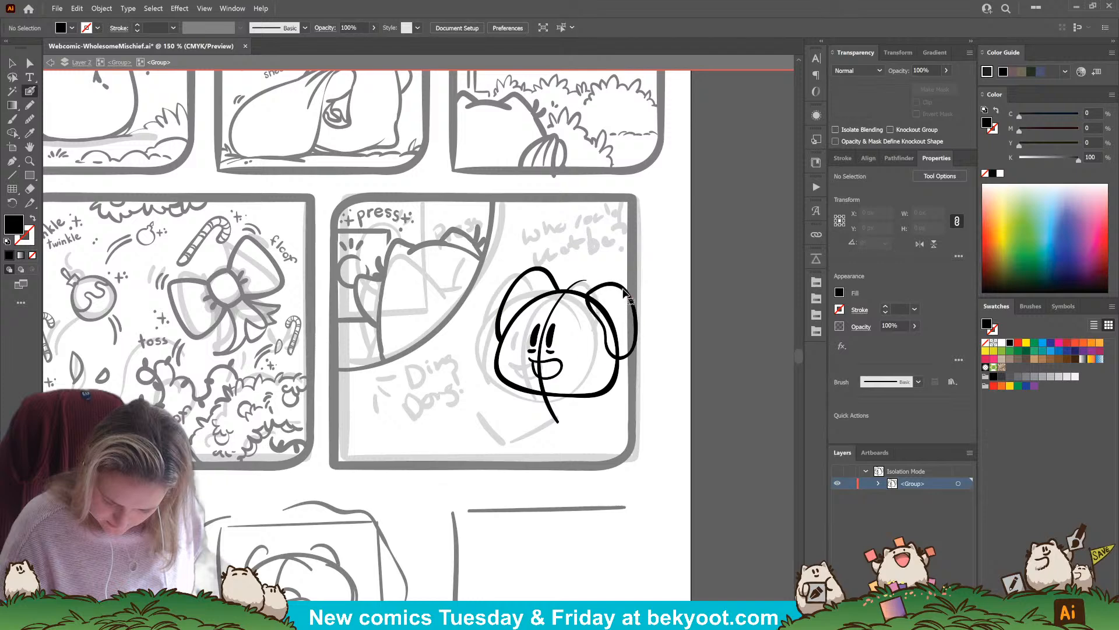
{"action": "left_click", "coordinate": [532, 267], "text": "ctrl"}
{"action": "key", "text": "ctrl+shift+a"}
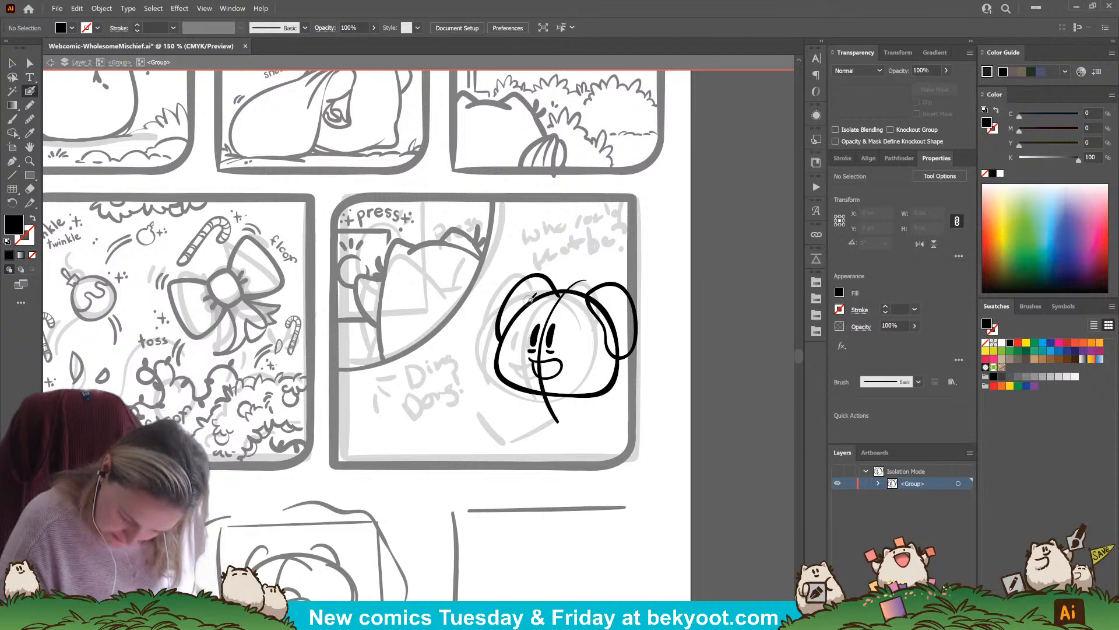
Ink short inner-ear lines inside both ears and adjust the left-hand ear's outline
{"action": "key", "text": "shift+x"}
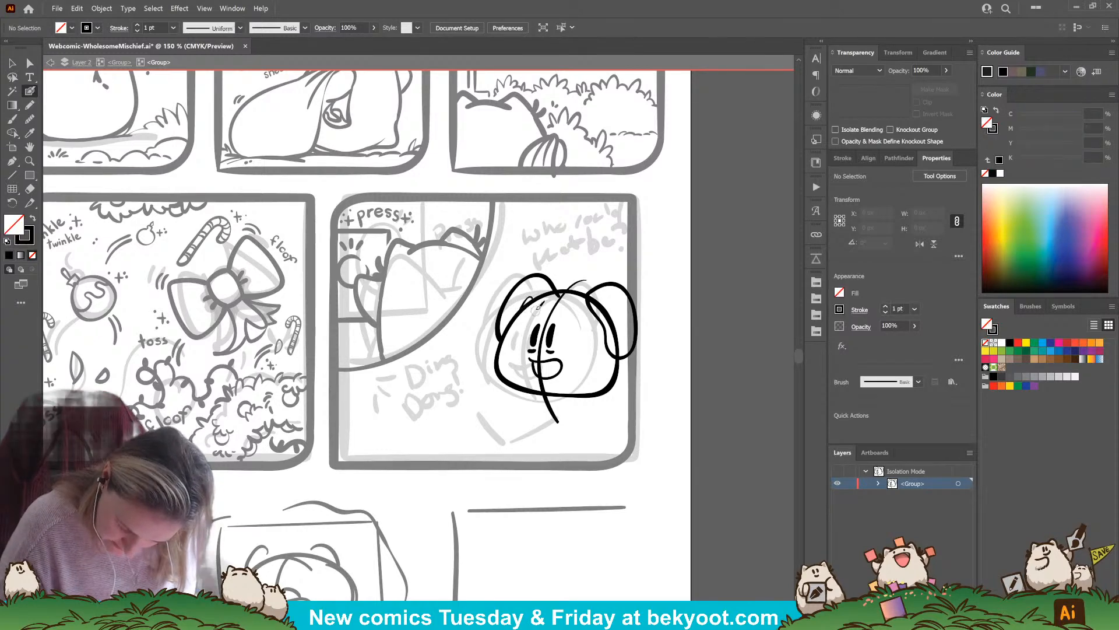
{"action": "key", "text": "shift+x"}
{"action": "key", "text": "shift+x"}
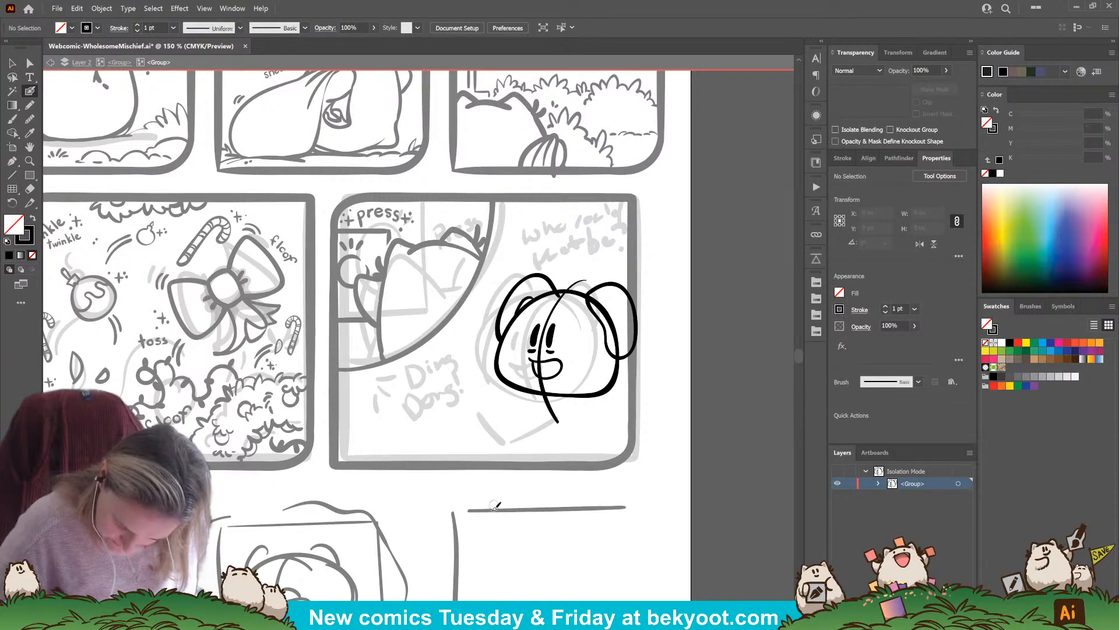
{"action": "mouse_move", "coordinate": [499, 338]}
{"action": "left_mouse_down"}
{"action": "mouse_move", "coordinate": [554, 274]}
{"action": "mouse_move", "coordinate": [552, 300]}
{"action": "left_mouse_up"}
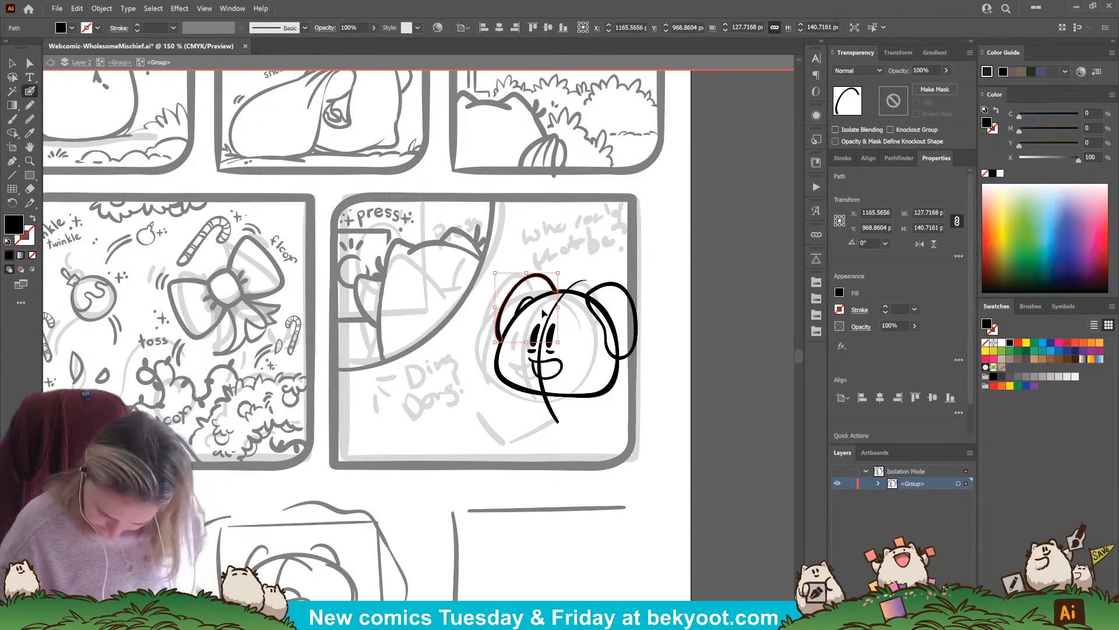
{"action": "left_click", "coordinate": [653, 414], "text": "ctrl"}
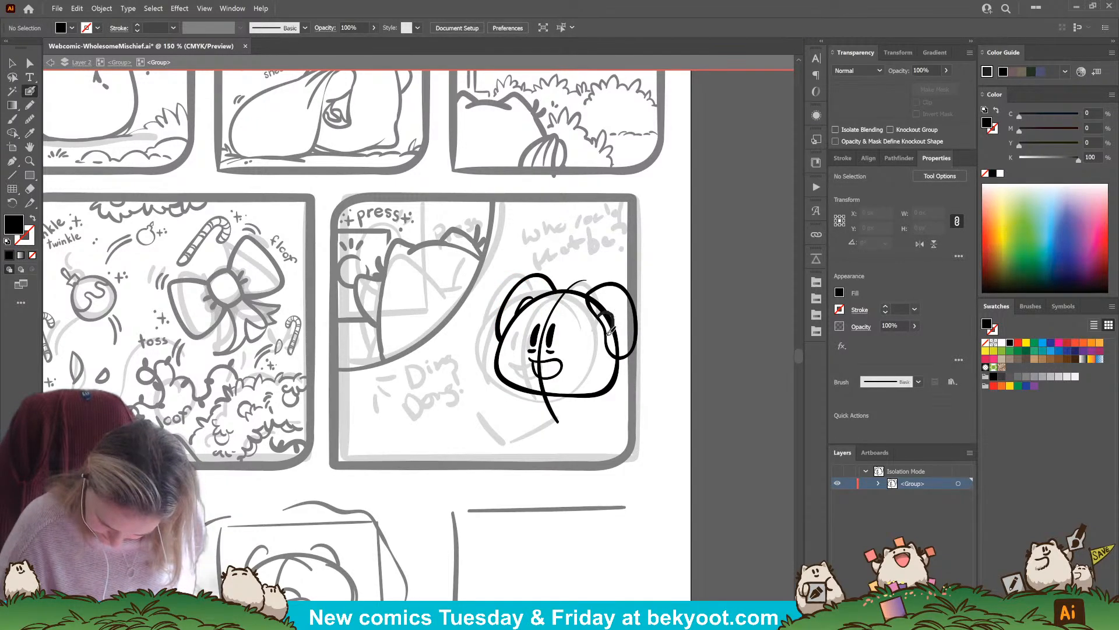
Draw two long crossing body lines below the right-hand side of the head, redoing the first attempt
{"action": "key", "text": "shift+x"}
{"action": "left_click_drag", "start_coordinate": [580, 393], "coordinate": [609, 461]}
{"action": "key", "text": "ctrl+z"}
{"action": "mouse_move", "coordinate": [585, 394]}
{"action": "left_mouse_down"}
{"action": "mouse_move", "coordinate": [605, 446]}
{"action": "mouse_move", "coordinate": [612, 373]}
{"action": "mouse_move", "coordinate": [643, 303]}
{"action": "left_mouse_up"}
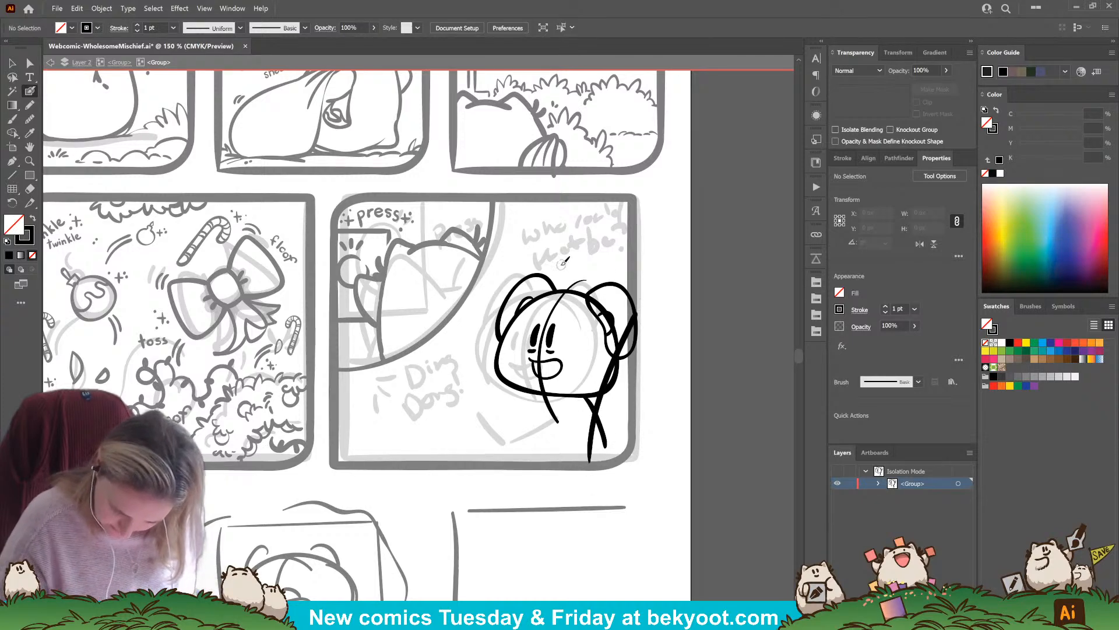
Ink the large outer contour around the head, replacing its upper-right stroke, and shift the long body line right past the ear
{"action": "left_click_drag", "start_coordinate": [559, 269], "coordinate": [631, 264]}
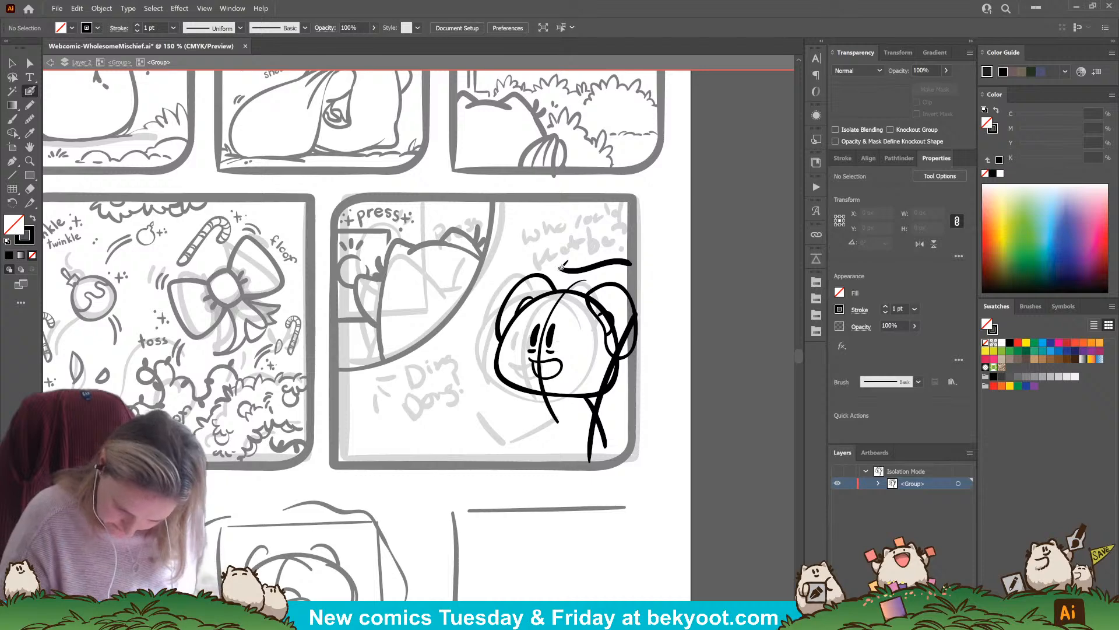
{"action": "mouse_move", "coordinate": [528, 248]}
{"action": "left_mouse_down"}
{"action": "mouse_move", "coordinate": [479, 329]}
{"action": "mouse_move", "coordinate": [483, 405]}
{"action": "left_mouse_up"}
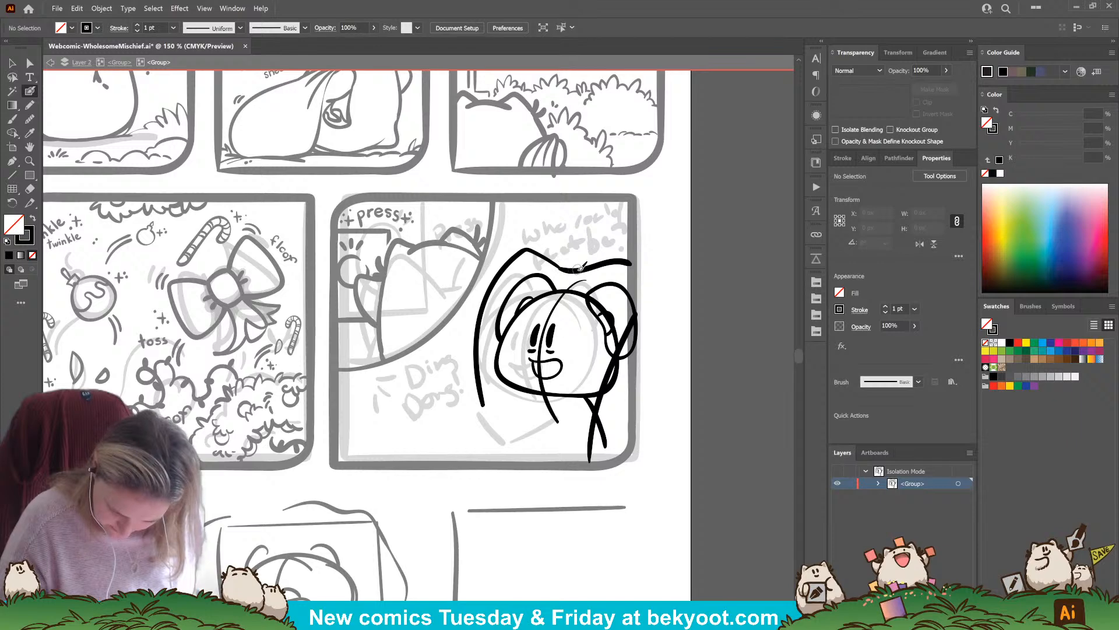
{"action": "left_click_drag", "start_coordinate": [561, 267], "coordinate": [639, 262]}
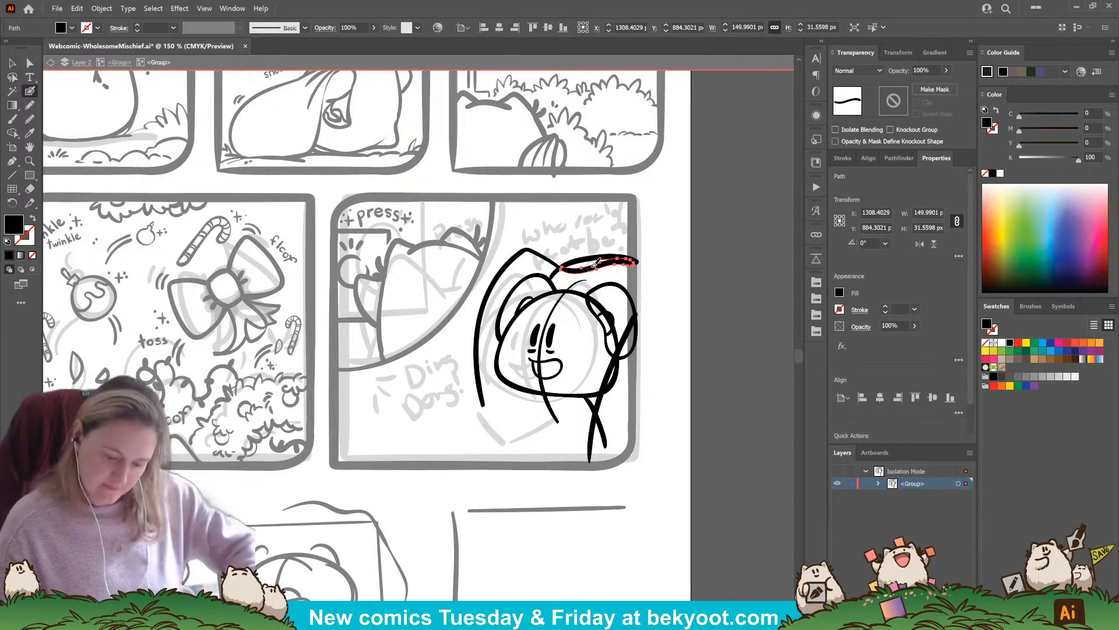
{"action": "key", "text": "Delete"}
{"action": "left_click_drag", "start_coordinate": [597, 401], "coordinate": [620, 382]}
{"action": "left_click", "coordinate": [684, 350], "text": "ctrl"}
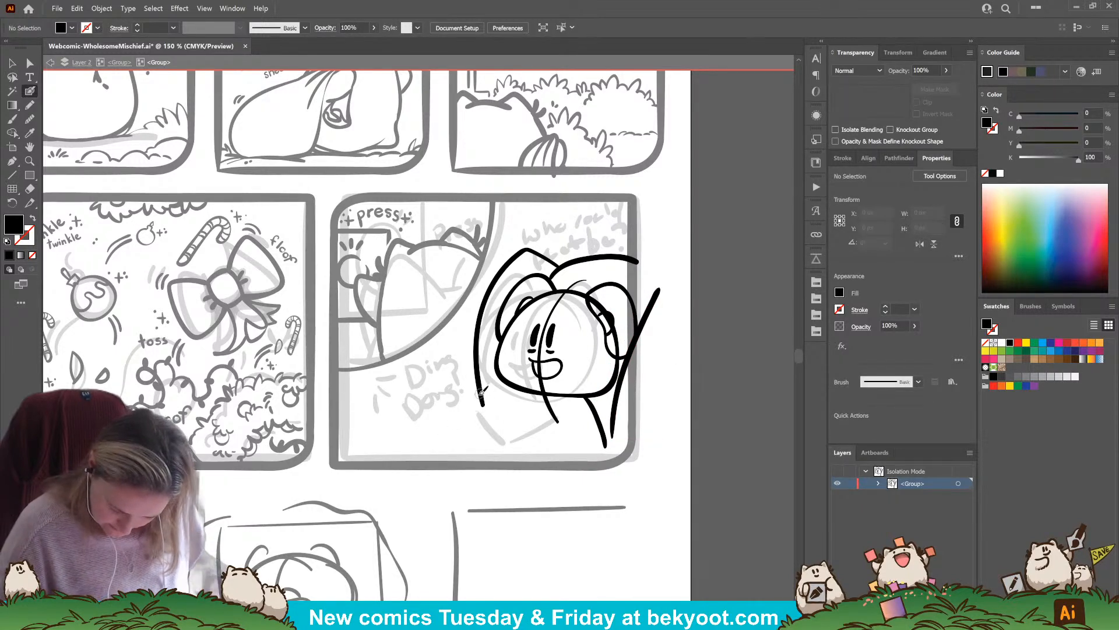
Undo the trial stroke below the head and rotate each of the character's two eyes slightly
{"action": "left_click_drag", "start_coordinate": [455, 413], "coordinate": [491, 439]}
{"action": "key", "text": "ctrl+z"}
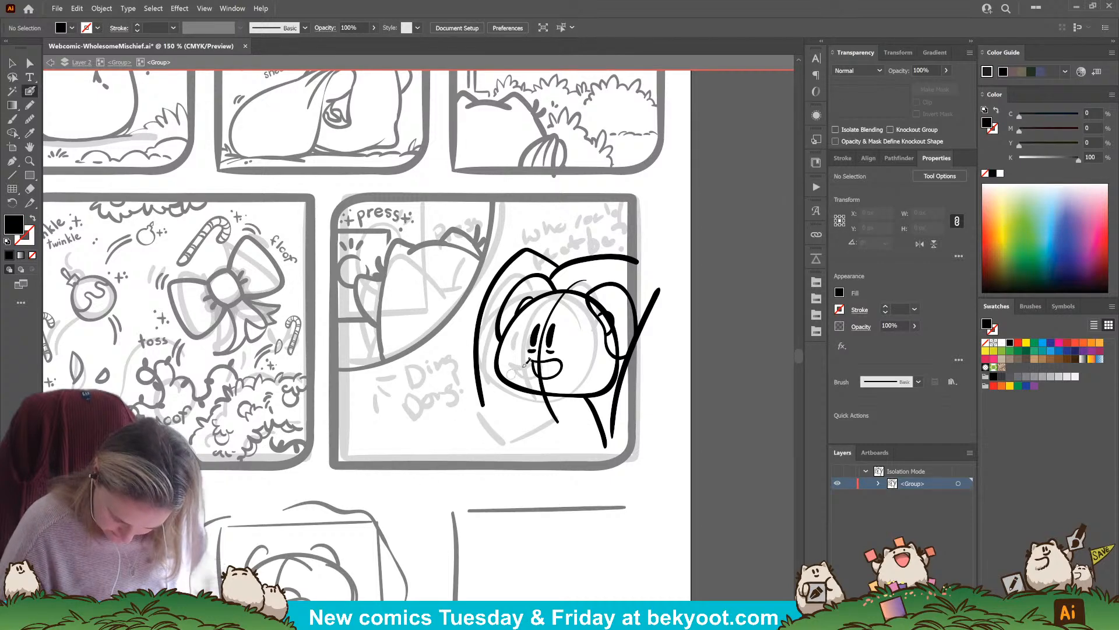
{"action": "left_click", "coordinate": [553, 336], "text": "ctrl"}
{"action": "left_click_drag", "start_coordinate": [559, 336], "coordinate": [563, 320]}
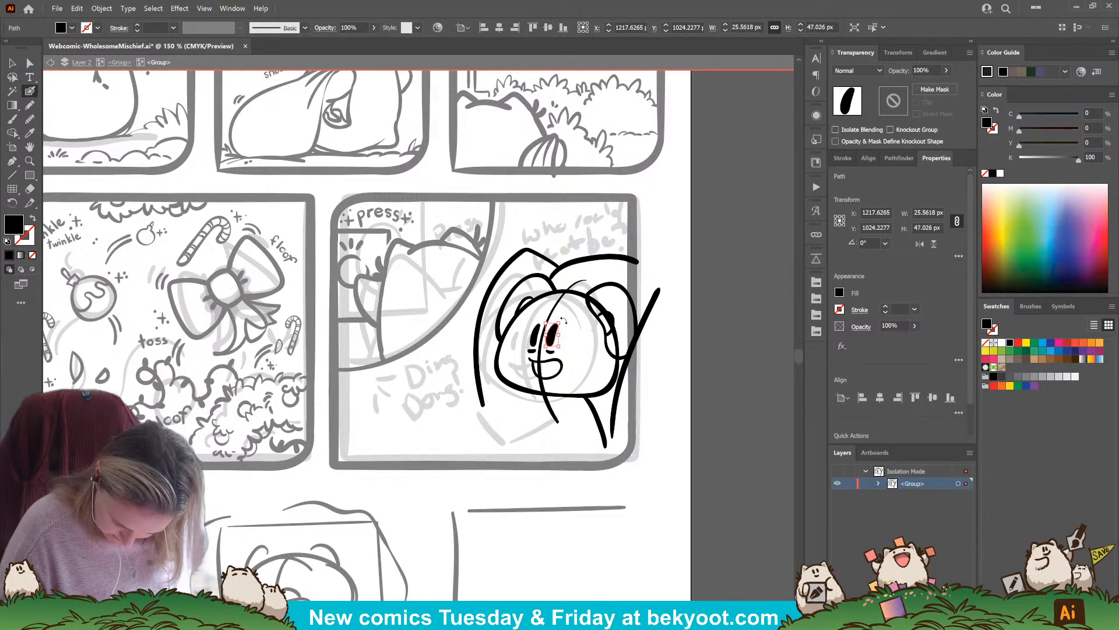
{"action": "left_click", "coordinate": [536, 334], "text": "ctrl"}
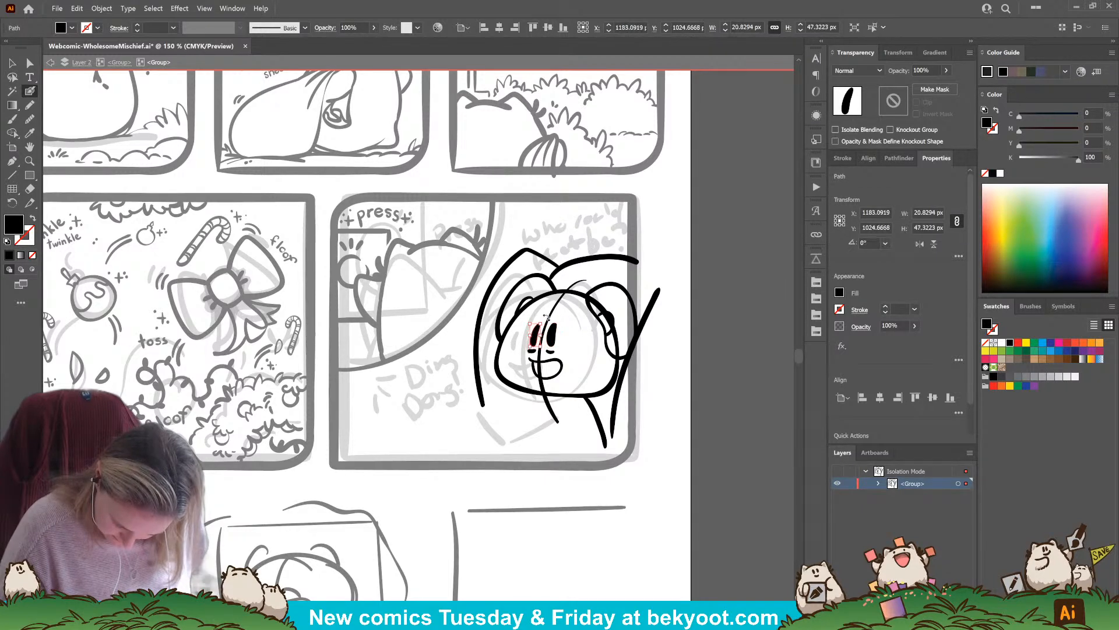
{"action": "left_click_drag", "start_coordinate": [537, 325], "coordinate": [532, 352]}
Rotate the small mark under the left-hand eye by about 6.6° and slightly adjust the mark under the other eye
{"action": "left_click", "coordinate": [534, 355], "text": "ctrl"}
{"action": "left_click", "coordinate": [531, 351], "text": "ctrl"}
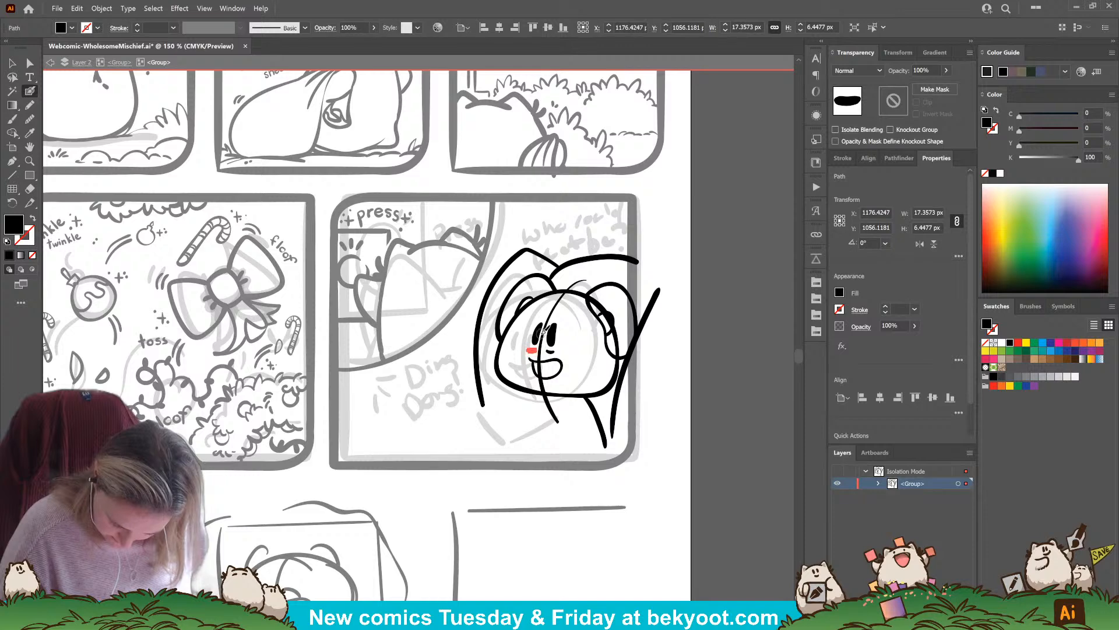
{"action": "key", "text": "ctrl+equal"}
{"action": "key", "text": "ctrl+equal"}
{"action": "key", "text": "ctrl+equal"}
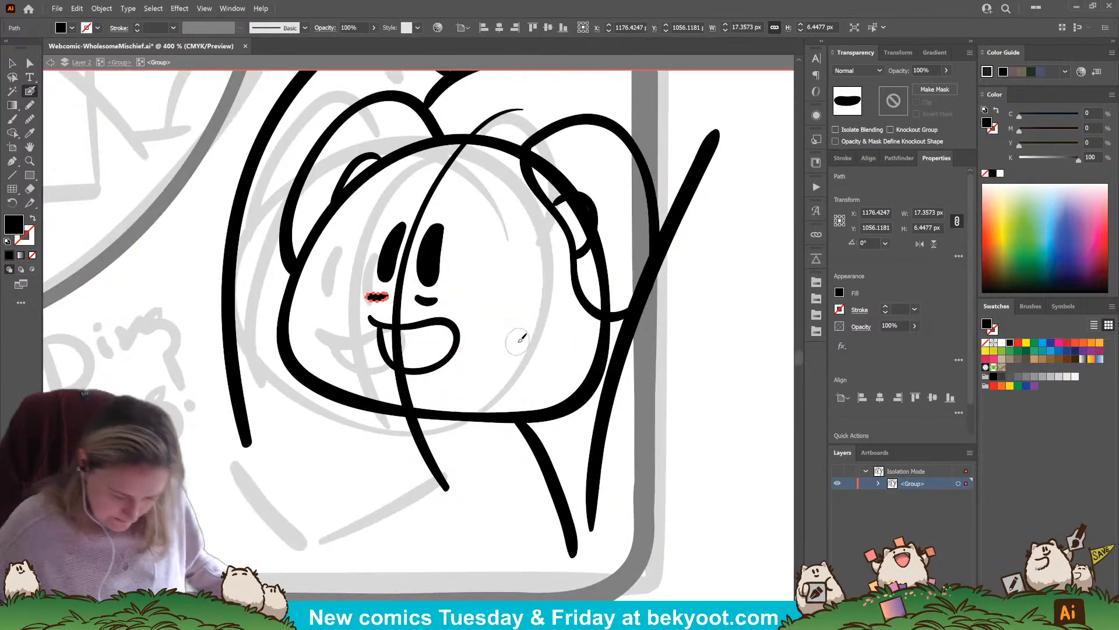
{"action": "left_click", "coordinate": [393, 291], "text": "ctrl"}
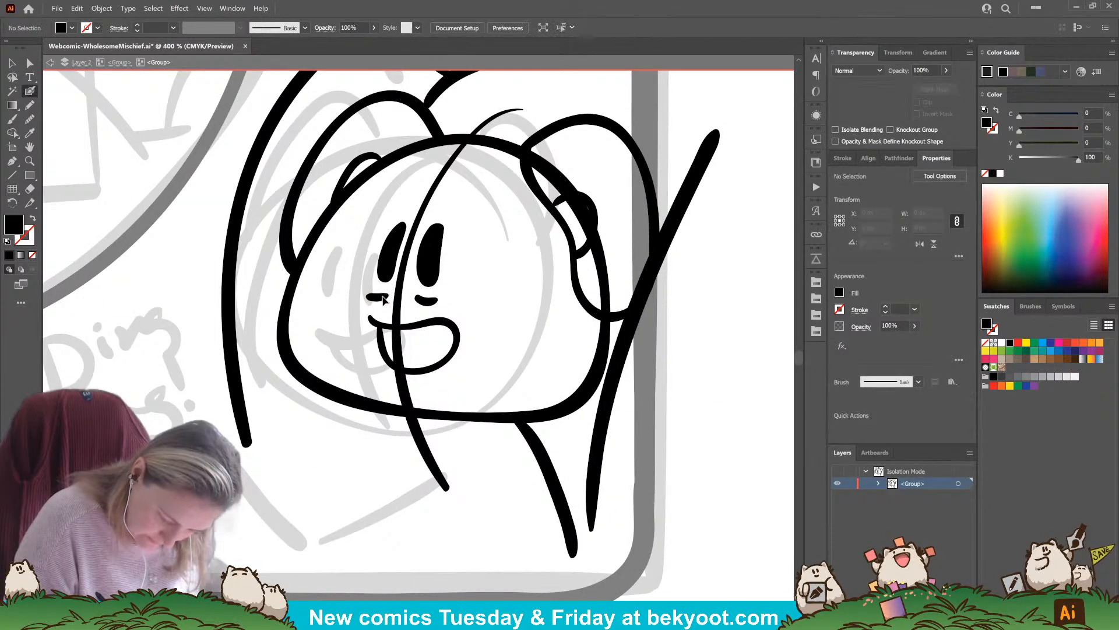
{"action": "left_click", "coordinate": [379, 296], "text": "ctrl"}
{"action": "left_click_drag", "start_coordinate": [393, 289], "coordinate": [392, 286]}
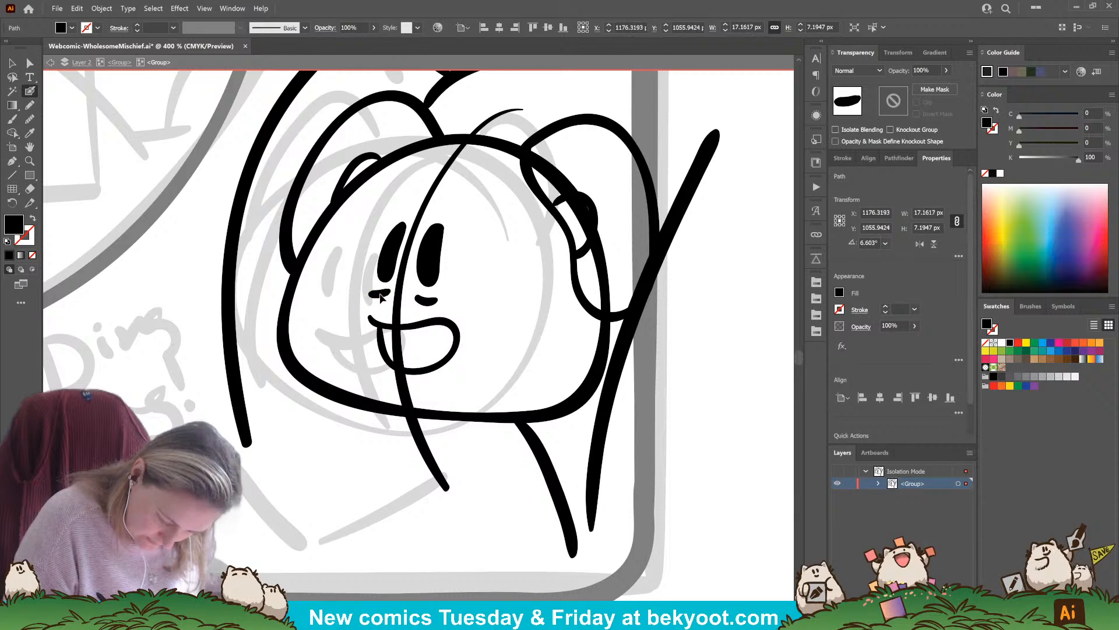
{"action": "left_click", "coordinate": [427, 300], "text": "ctrl"}
{"action": "left_click", "coordinate": [457, 281], "text": "ctrl"}
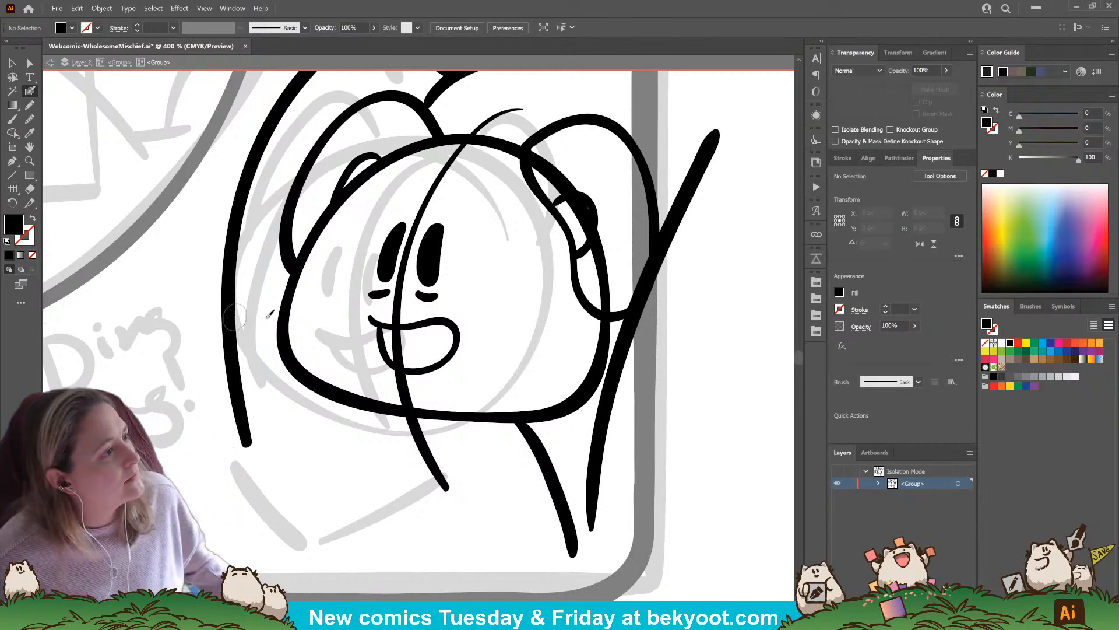
Ink the outer outline of an open book below the head, with its spine and slanted cover edges, redoing the failed stroke
{"action": "key", "text": "ctrl+minus"}
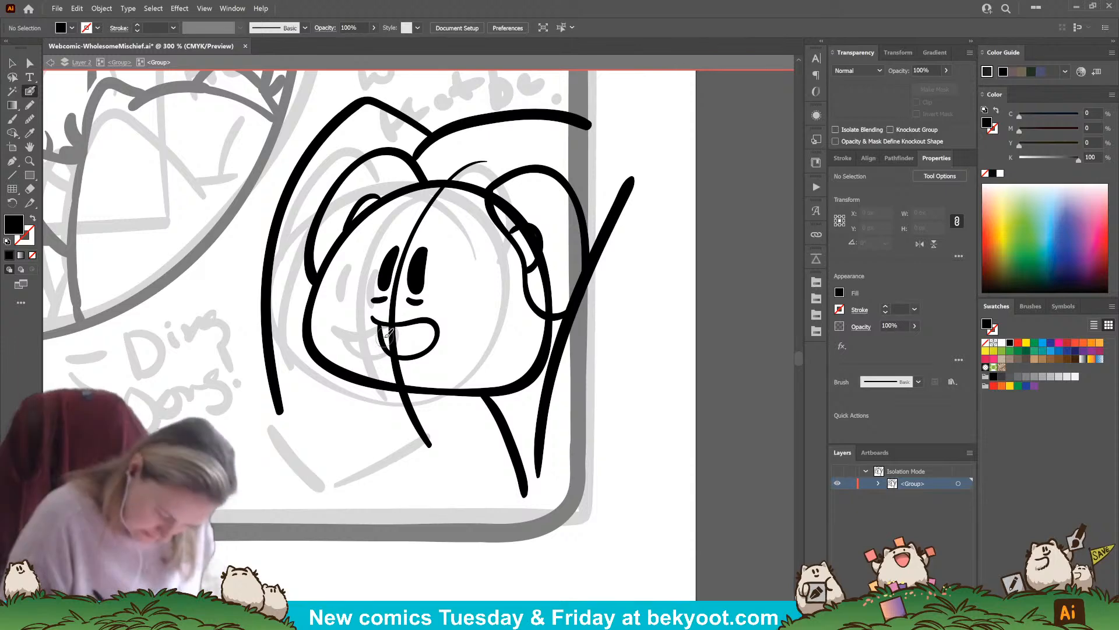
{"action": "key", "text": "shift+x"}
{"action": "left_click_drag", "start_coordinate": [432, 487], "coordinate": [569, 440]}
{"action": "left_click_drag", "start_coordinate": [387, 369], "coordinate": [434, 438]}
{"action": "key", "text": "ctrl+z"}
{"action": "mouse_move", "coordinate": [380, 369]}
{"action": "left_mouse_down"}
{"action": "mouse_move", "coordinate": [436, 432]}
{"action": "mouse_move", "coordinate": [460, 441]}
{"action": "mouse_move", "coordinate": [582, 400]}
{"action": "mouse_move", "coordinate": [490, 399]}
{"action": "mouse_move", "coordinate": [495, 330]}
{"action": "mouse_move", "coordinate": [512, 368]}
{"action": "left_mouse_up"}
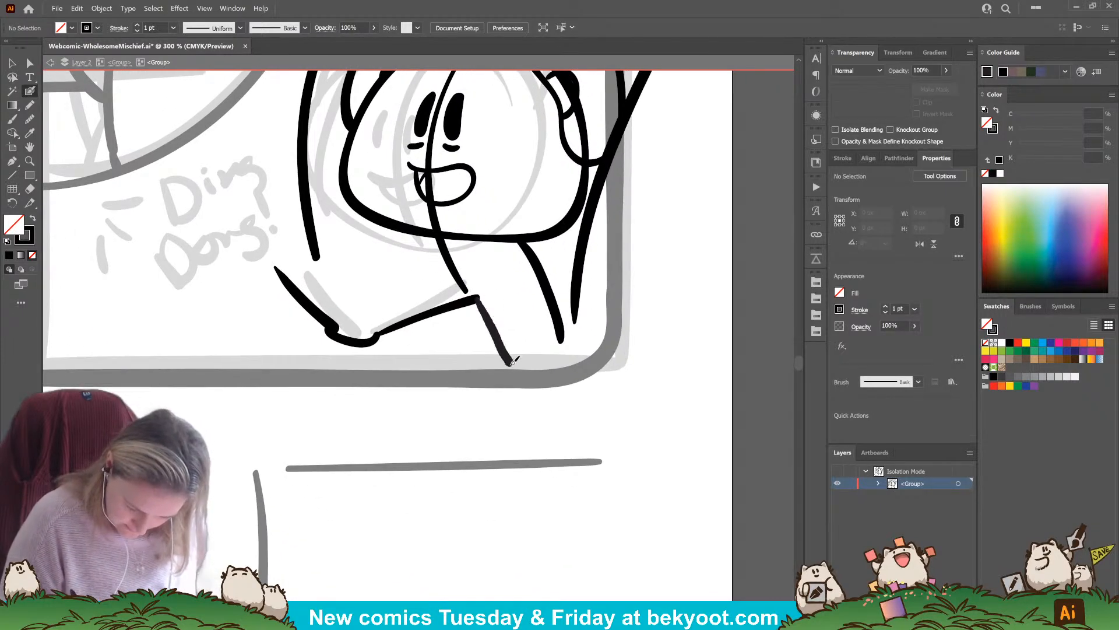
{"action": "left_click_drag", "start_coordinate": [332, 332], "coordinate": [352, 376]}
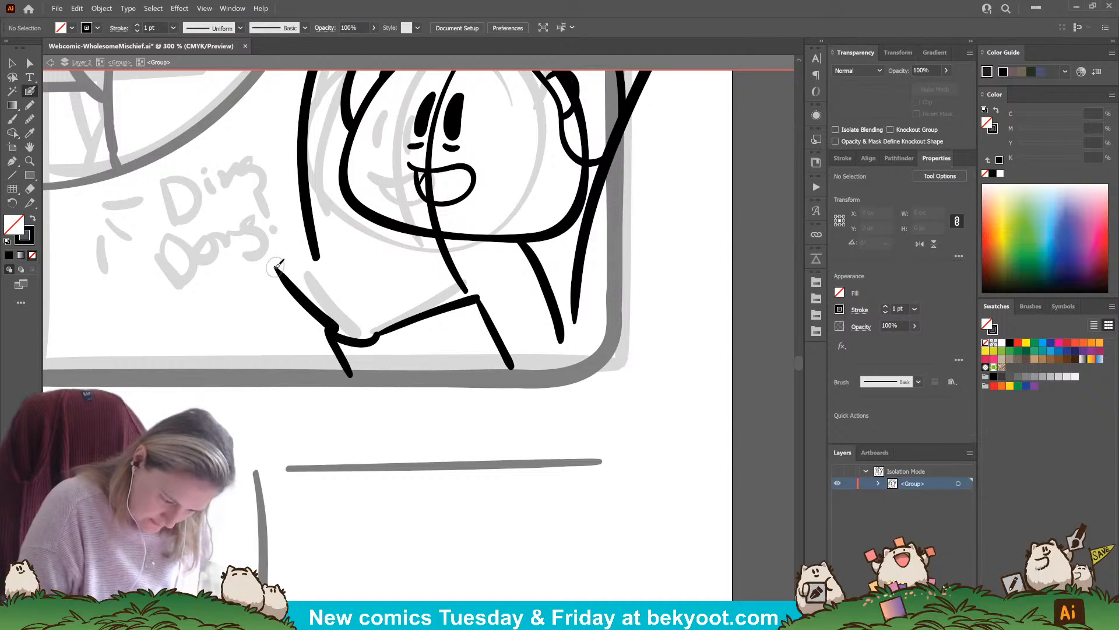
{"action": "left_click_drag", "start_coordinate": [275, 267], "coordinate": [310, 365]}
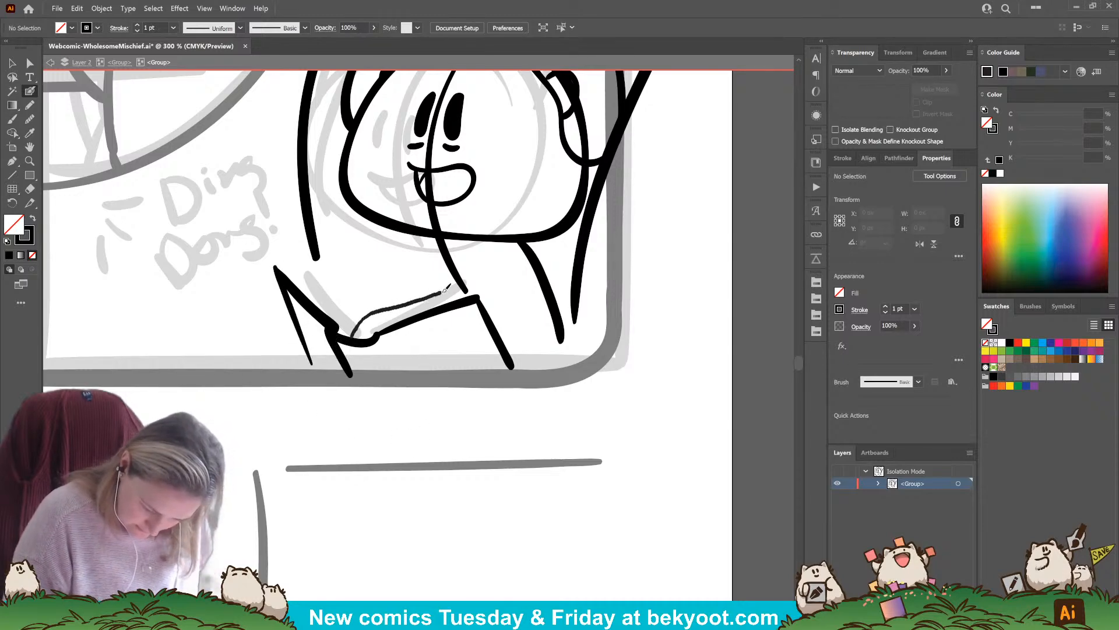
Ink the curved page edges and page lines on both halves of the book, plus a short line beneath the spine
{"action": "mouse_move", "coordinate": [446, 288]}
{"action": "left_mouse_down"}
{"action": "mouse_move", "coordinate": [456, 284]}
{"action": "mouse_move", "coordinate": [355, 330]}
{"action": "mouse_move", "coordinate": [296, 271]}
{"action": "left_mouse_up"}
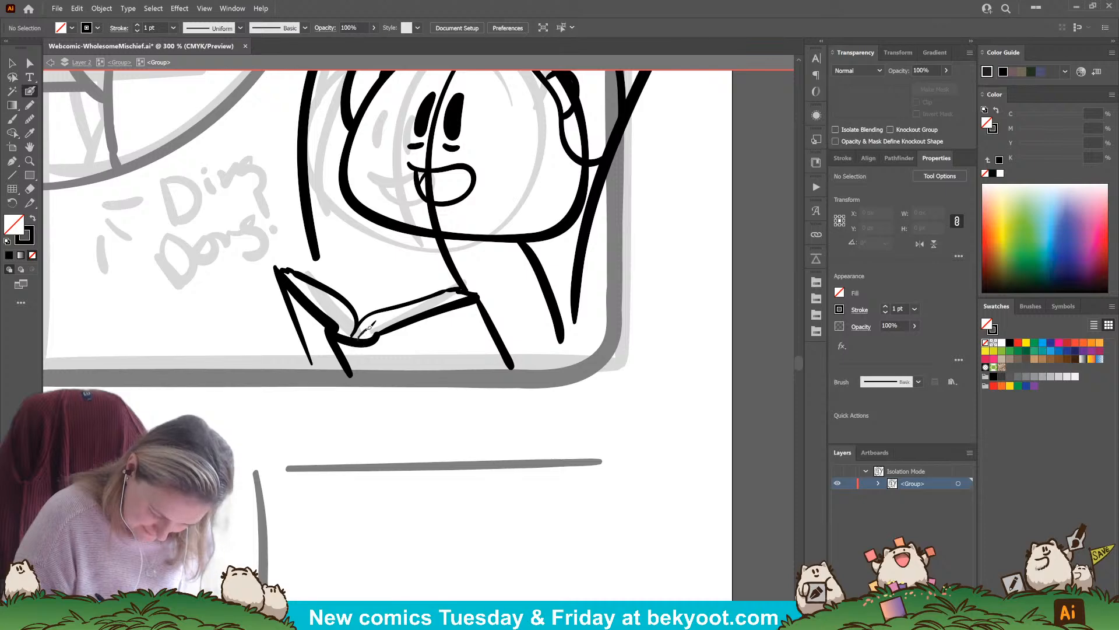
{"action": "left_click_drag", "start_coordinate": [373, 339], "coordinate": [369, 333]}
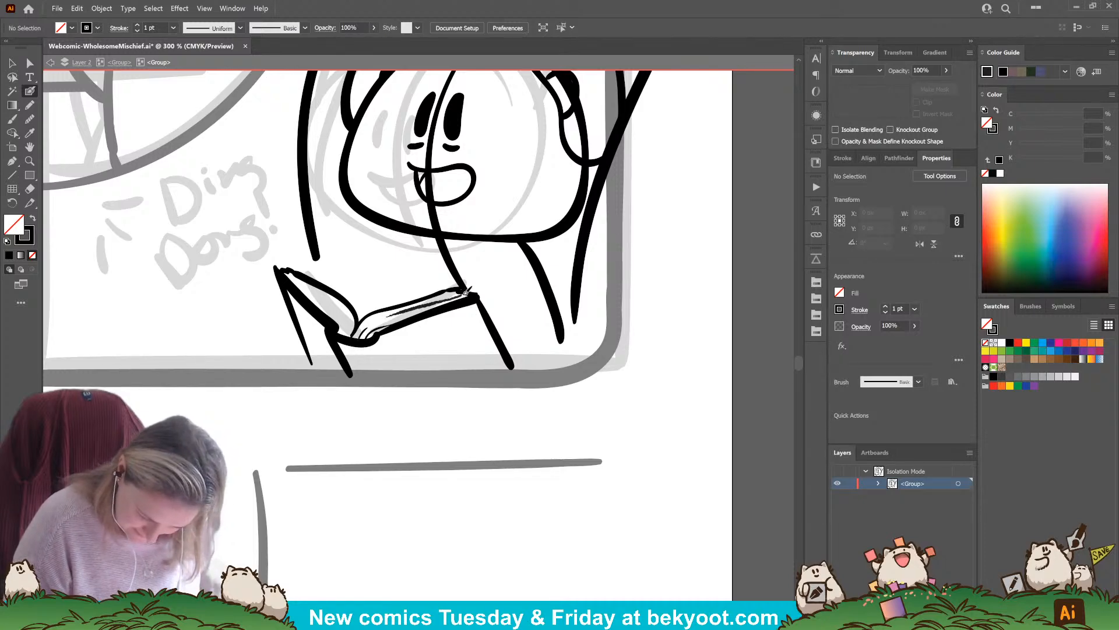
{"action": "mouse_move", "coordinate": [465, 292]}
{"action": "left_mouse_down"}
{"action": "mouse_move", "coordinate": [357, 338]}
{"action": "mouse_move", "coordinate": [388, 311]}
{"action": "mouse_move", "coordinate": [470, 280]}
{"action": "mouse_move", "coordinate": [343, 334]}
{"action": "mouse_move", "coordinate": [331, 307]}
{"action": "mouse_move", "coordinate": [285, 274]}
{"action": "mouse_move", "coordinate": [346, 310]}
{"action": "left_mouse_up"}
{"action": "key", "text": "ctrl+z"}
{"action": "key", "text": "ctrl+z"}
{"action": "scroll", "coordinate": [362, 405], "scroll_direction": "right", "scroll_amount": 3}
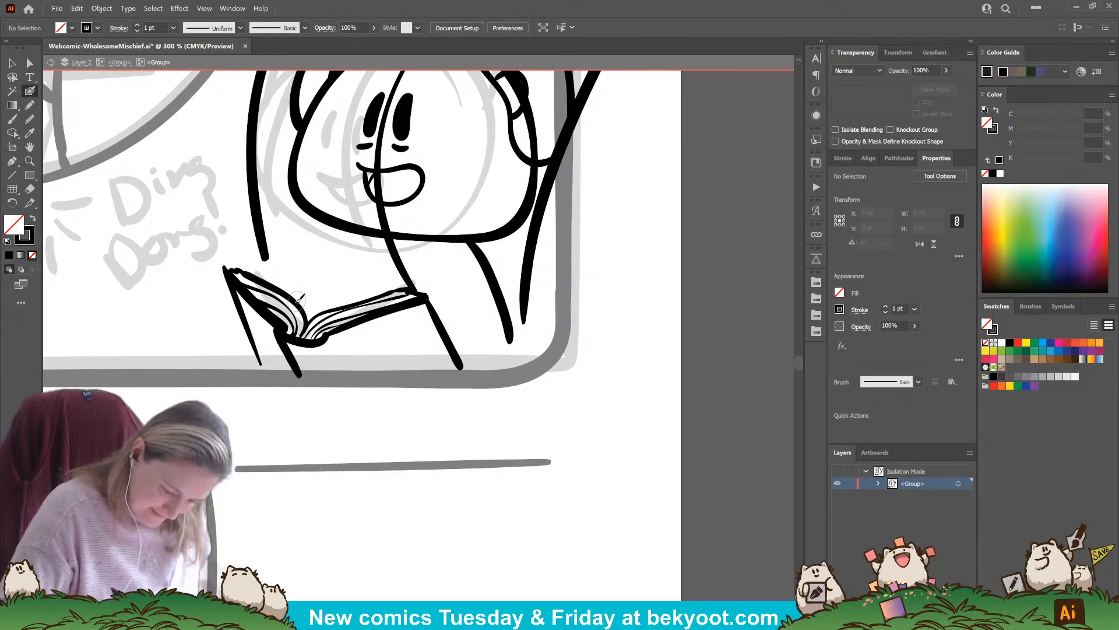
{"action": "left_click_drag", "start_coordinate": [288, 294], "coordinate": [315, 317]}
{"action": "key", "text": "ctrl+z"}
{"action": "left_click_drag", "start_coordinate": [337, 393], "coordinate": [322, 370]}
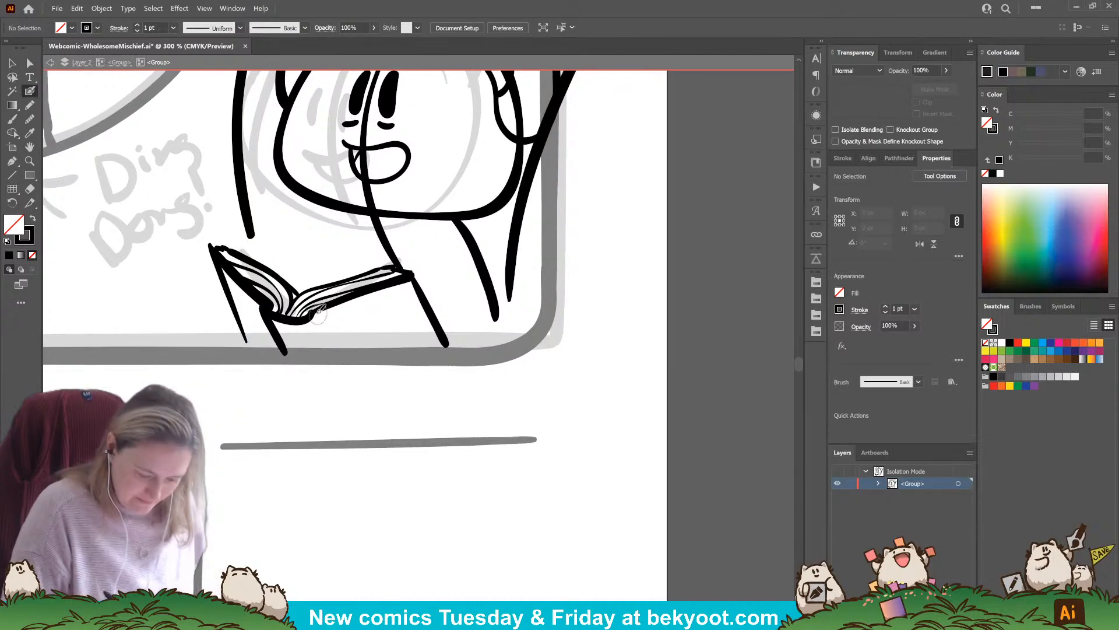
{"action": "left_click_drag", "start_coordinate": [324, 327], "coordinate": [339, 348]}
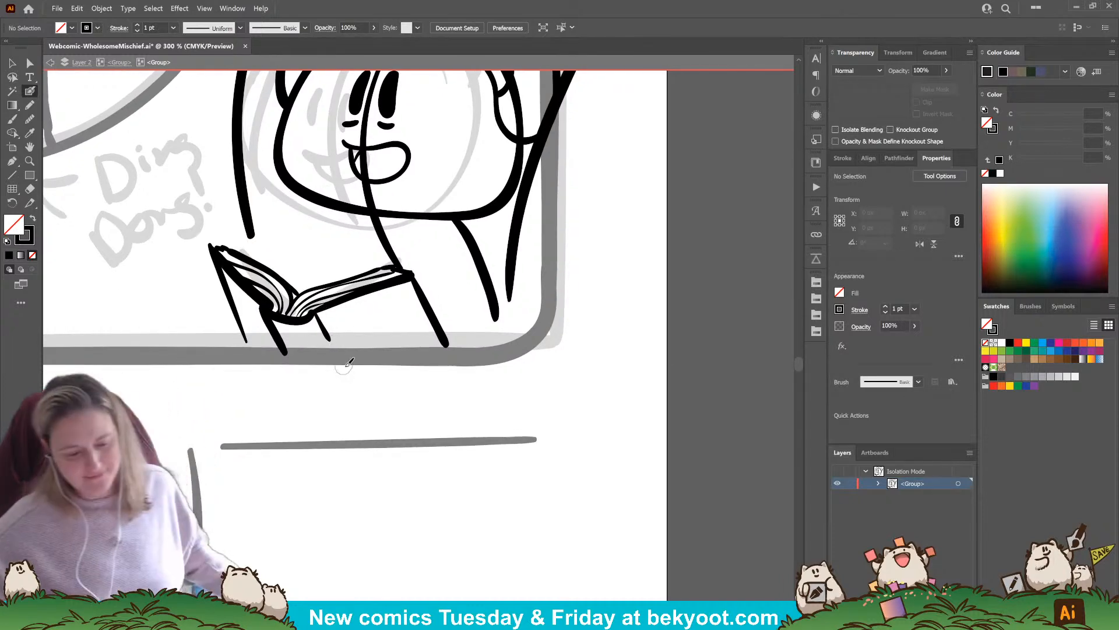
{"action": "scroll", "coordinate": [348, 362], "scroll_direction": "down", "scroll_amount": 3}
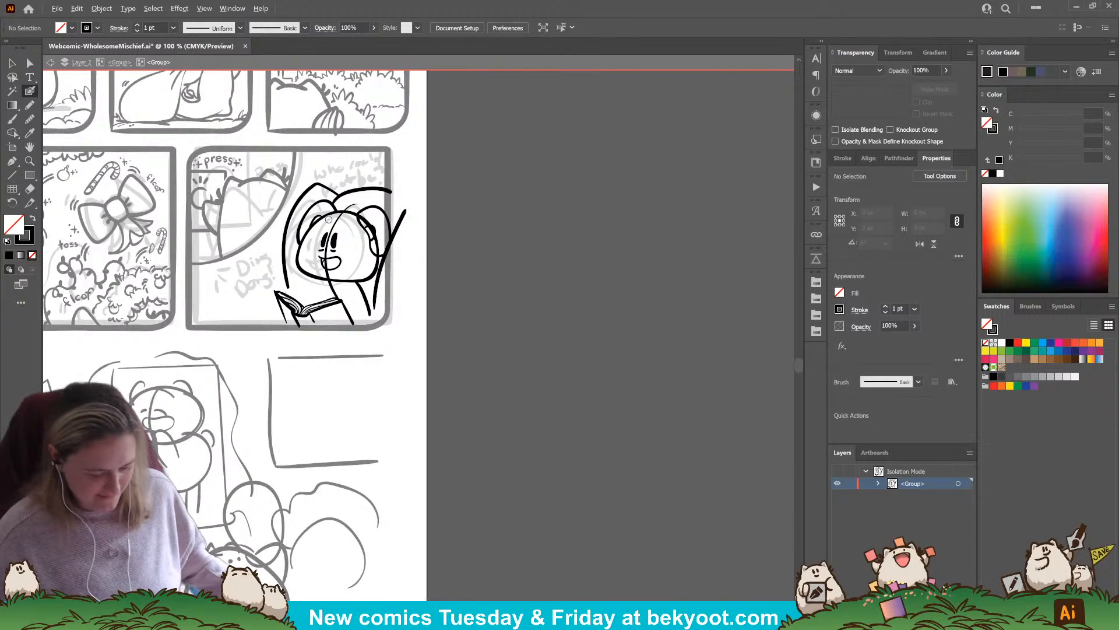
{"action": "left_click_drag", "start_coordinate": [388, 401], "coordinate": [432, 424]}
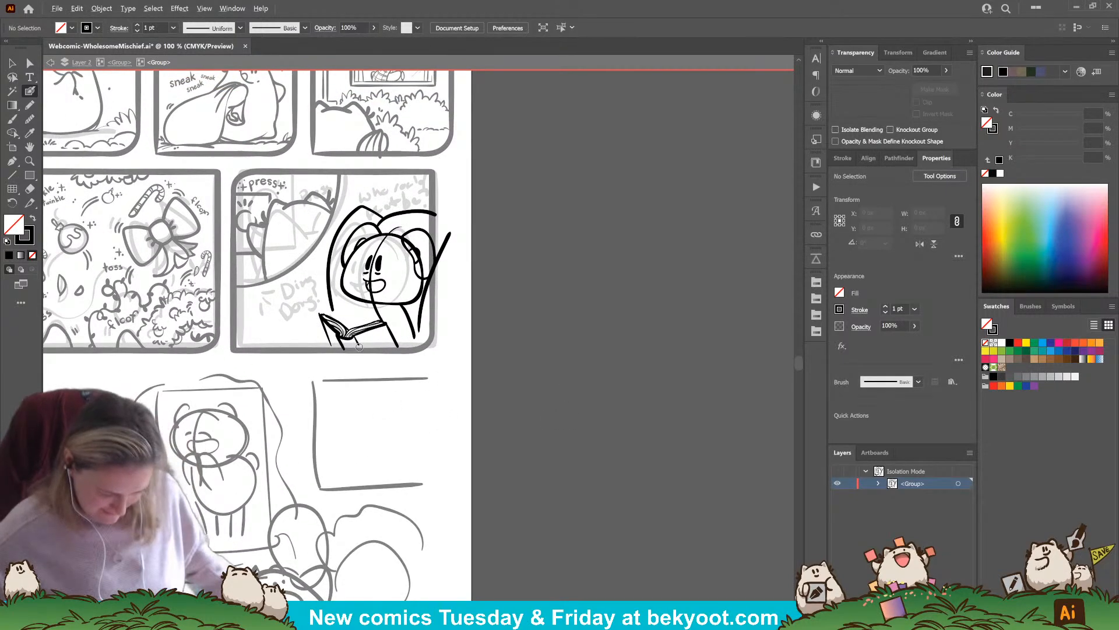
{"action": "scroll", "coordinate": [359, 346], "scroll_direction": "up", "scroll_amount": 2}
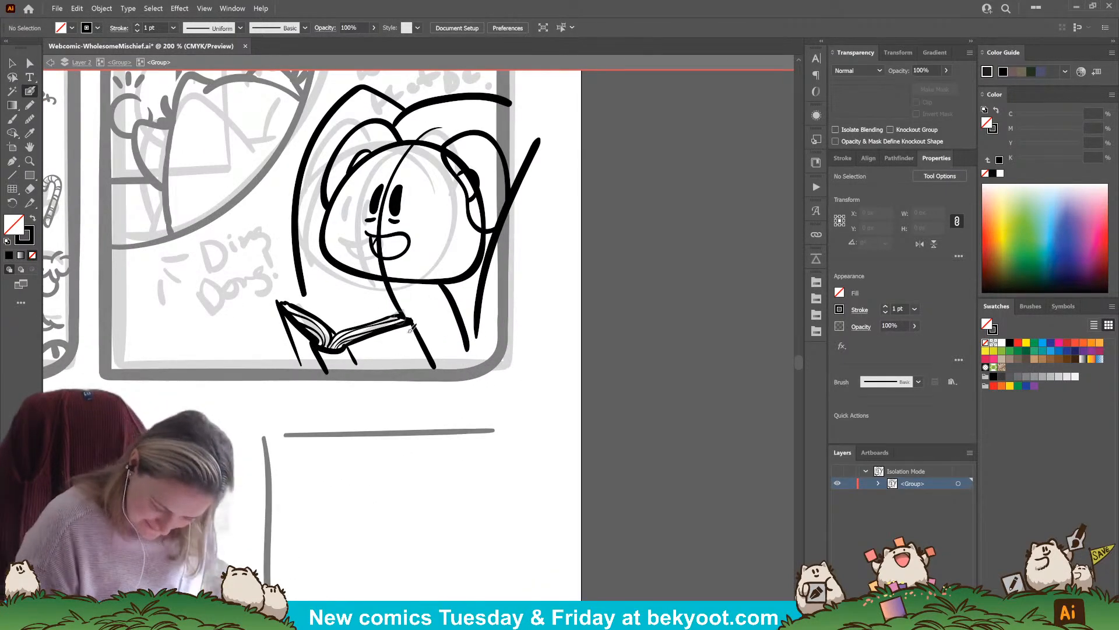
Make the book's right-hand cover edge steeper and ink a short body line from the chin down to the book
{"action": "left_click_drag", "start_coordinate": [409, 320], "coordinate": [436, 369]}
{"action": "left_click_drag", "start_coordinate": [442, 315], "coordinate": [447, 320]}
{"action": "left_click", "coordinate": [454, 412], "text": "ctrl"}
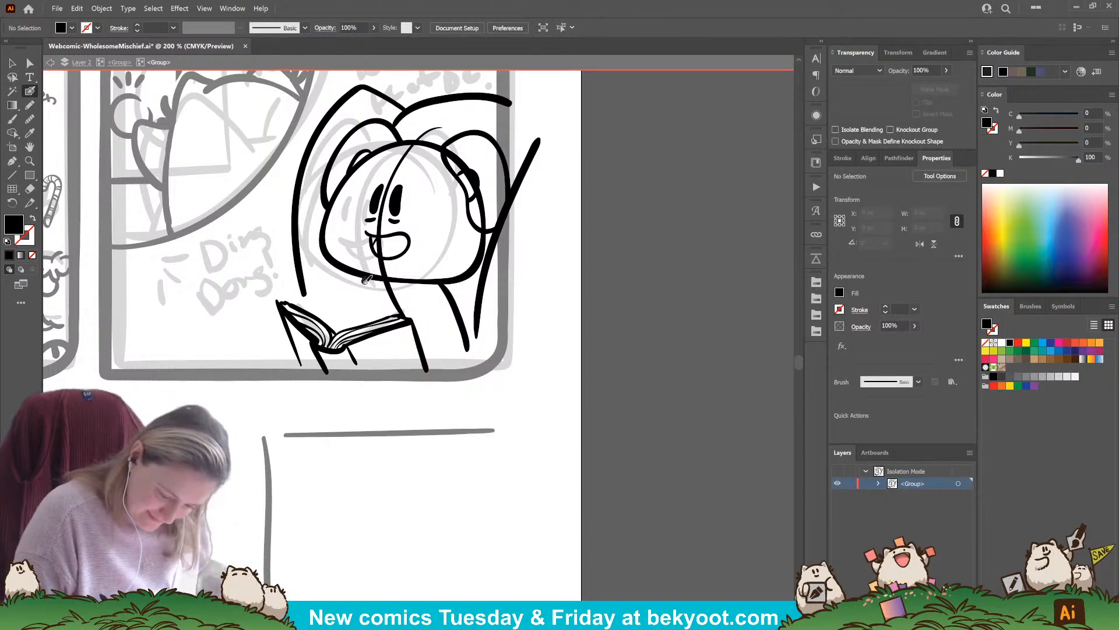
{"action": "left_click_drag", "start_coordinate": [368, 280], "coordinate": [349, 322]}
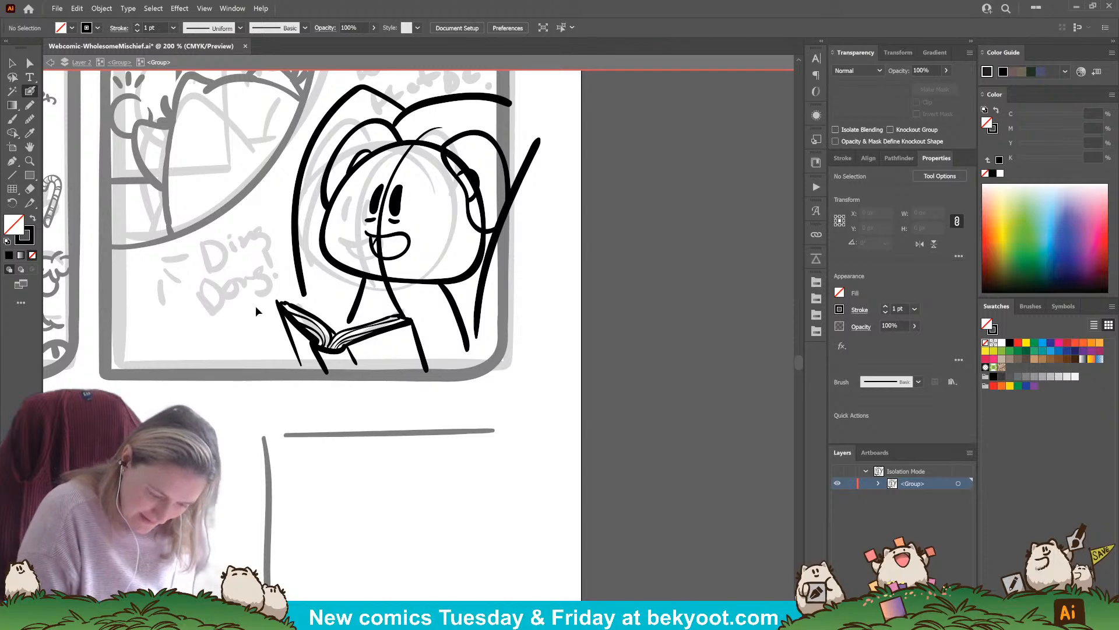
Group the book's strokes without the body line and shift the whole book left
{"action": "left_click", "coordinate": [416, 368], "text": "ctrl"}
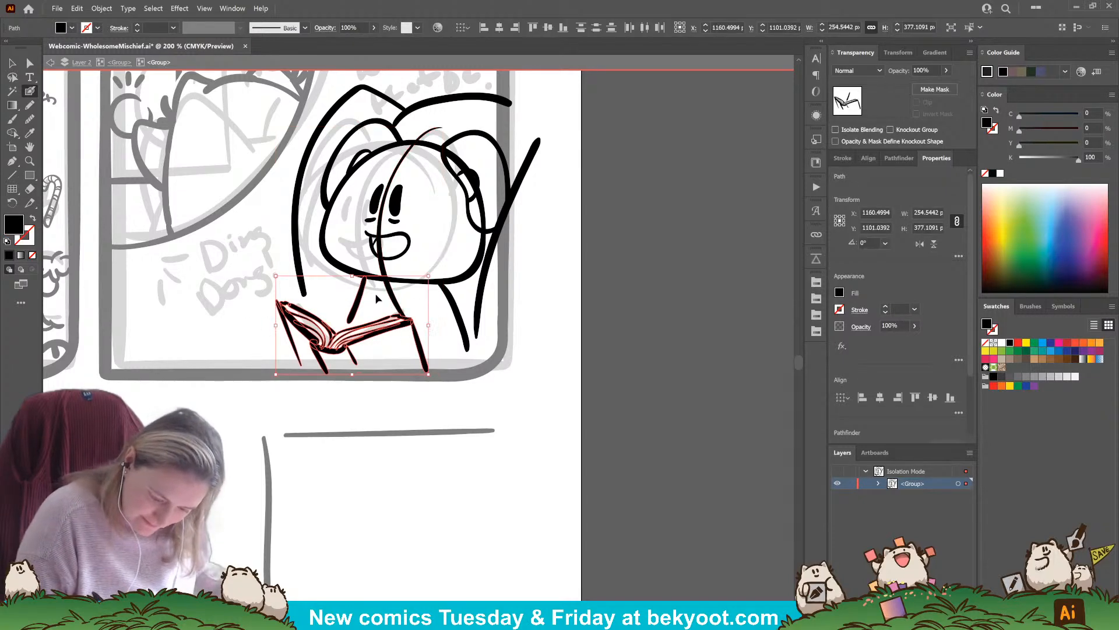
{"action": "left_click", "coordinate": [386, 342], "text": "ctrl"}
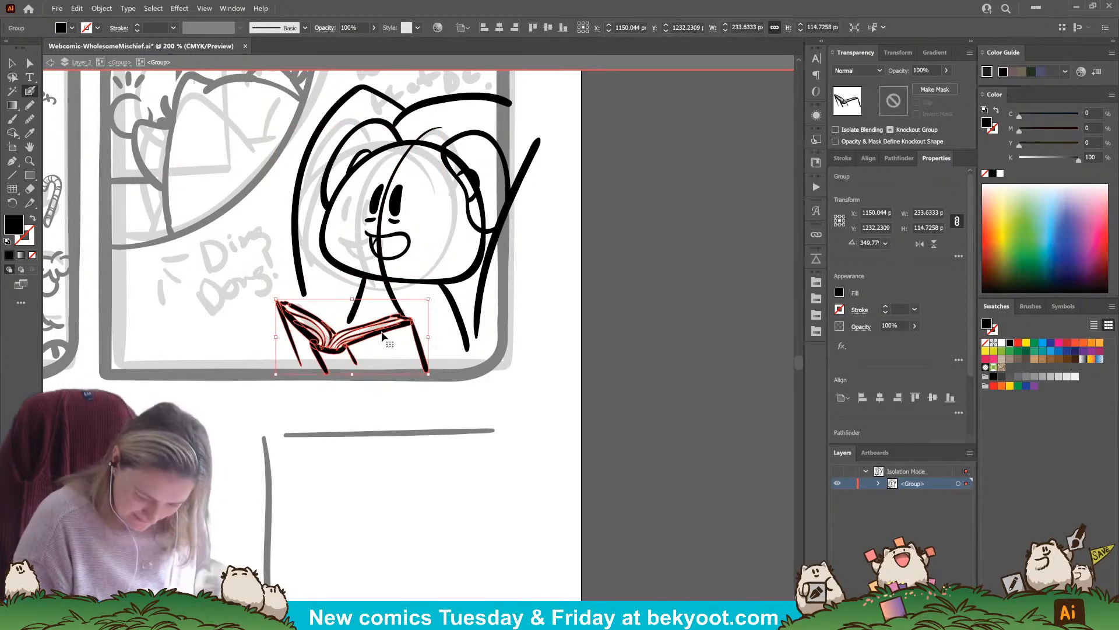
{"action": "left_click", "coordinate": [442, 338], "text": "ctrl"}
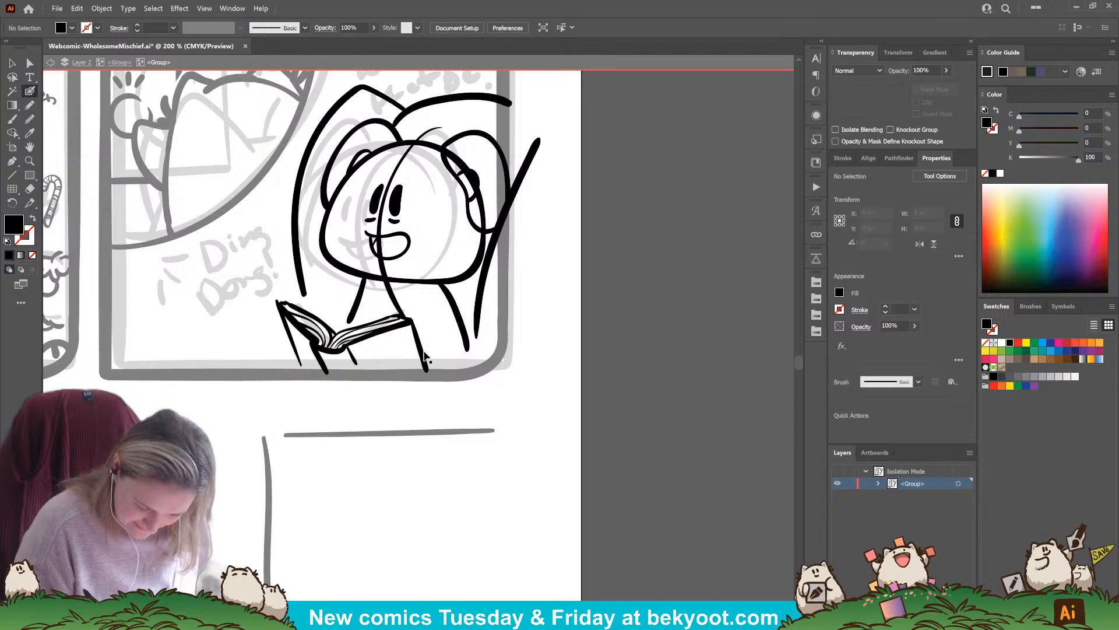
{"action": "left_click", "coordinate": [423, 354], "text": "ctrl"}
{"action": "left_click_drag", "start_coordinate": [422, 354], "coordinate": [397, 351]}
{"action": "left_click", "coordinate": [376, 402], "text": "ctrl"}
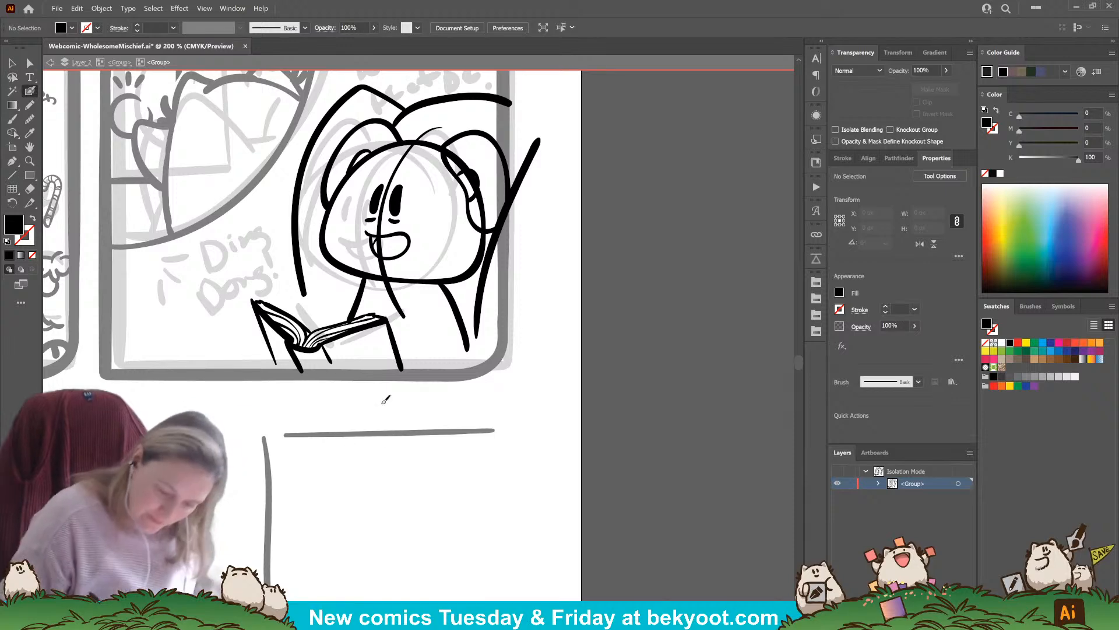
Replace the short line under the chin with a more slanted one, and ink the near arm and rounded lower body beside the book
{"action": "left_click", "coordinate": [358, 298], "text": "ctrl"}
{"action": "key", "text": "Delete"}
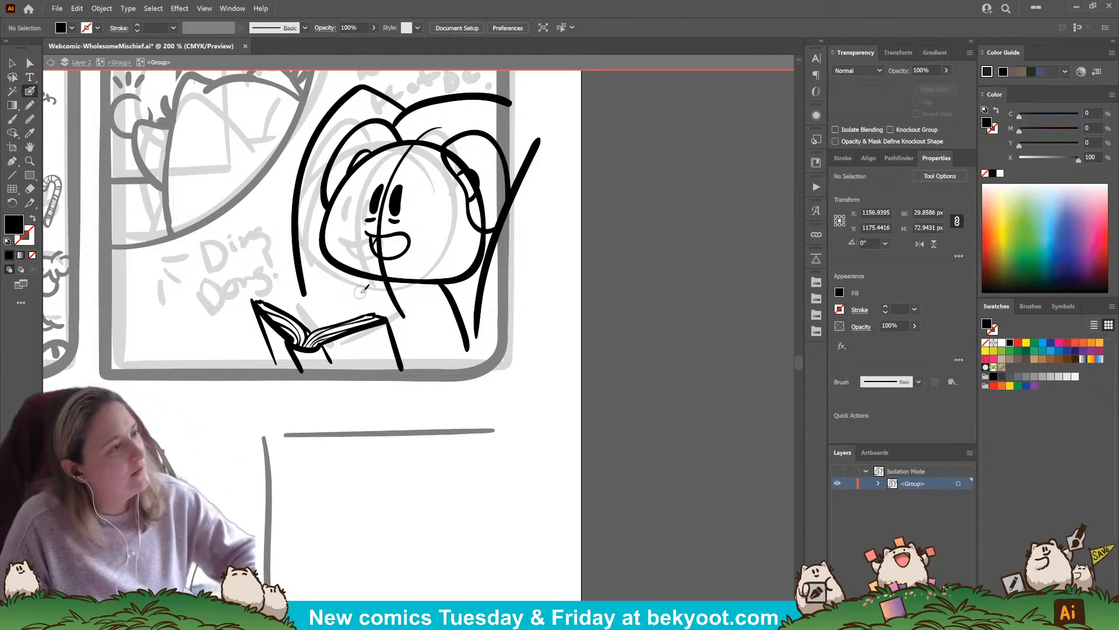
{"action": "mouse_move", "coordinate": [422, 310]}
{"action": "left_mouse_down"}
{"action": "mouse_move", "coordinate": [410, 331]}
{"action": "mouse_move", "coordinate": [386, 328]}
{"action": "left_mouse_up"}
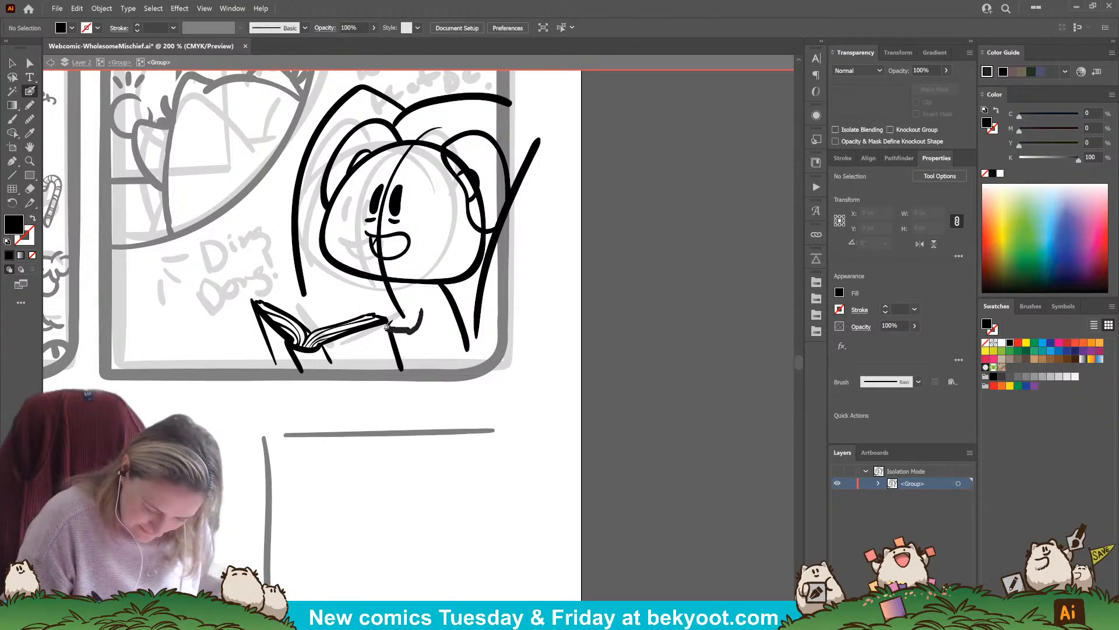
{"action": "mouse_move", "coordinate": [389, 366]}
{"action": "left_mouse_down"}
{"action": "mouse_move", "coordinate": [457, 354]}
{"action": "mouse_move", "coordinate": [465, 311]}
{"action": "mouse_move", "coordinate": [446, 279]}
{"action": "left_mouse_up"}
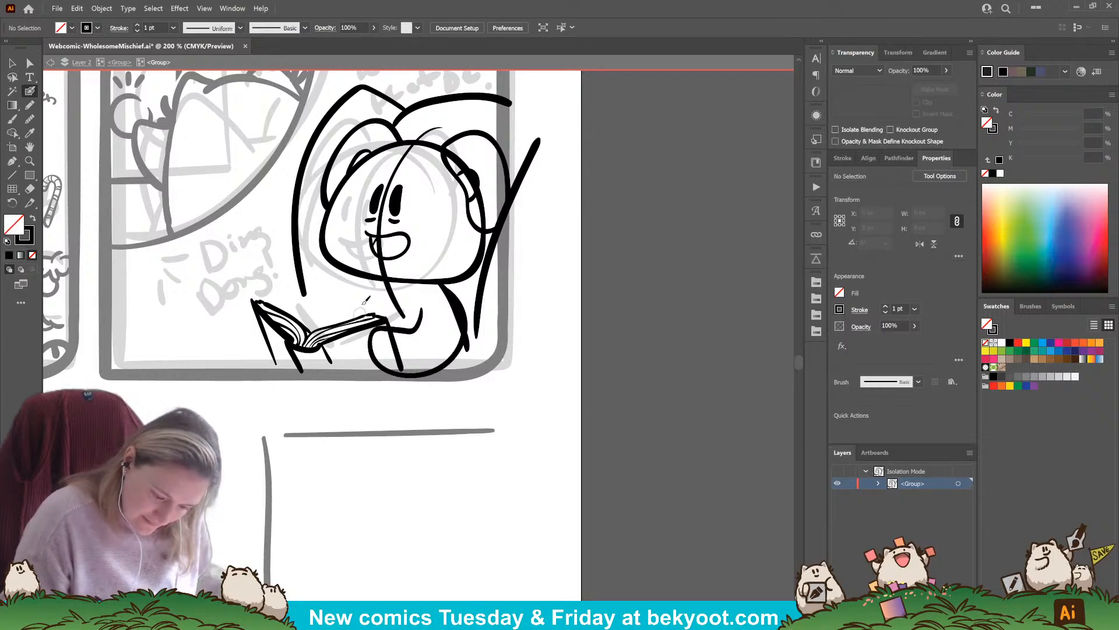
{"action": "left_click_drag", "start_coordinate": [357, 287], "coordinate": [330, 325]}
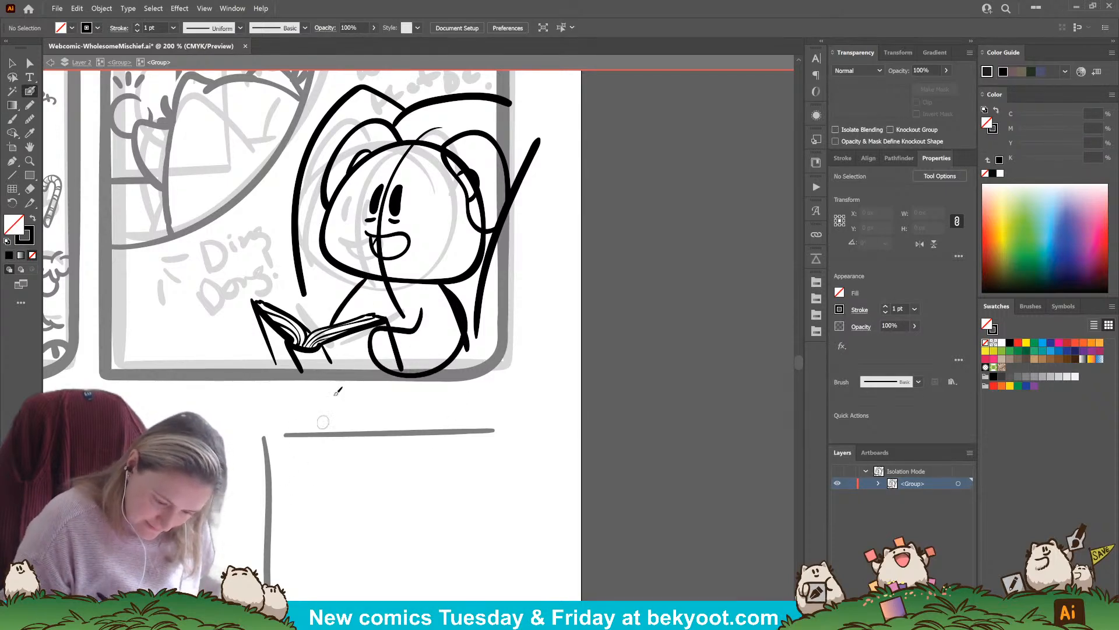
Ink the far arm reaching to the book and add the remaining contour lines on the chest and back
{"action": "left_click_drag", "start_coordinate": [360, 280], "coordinate": [269, 309]}
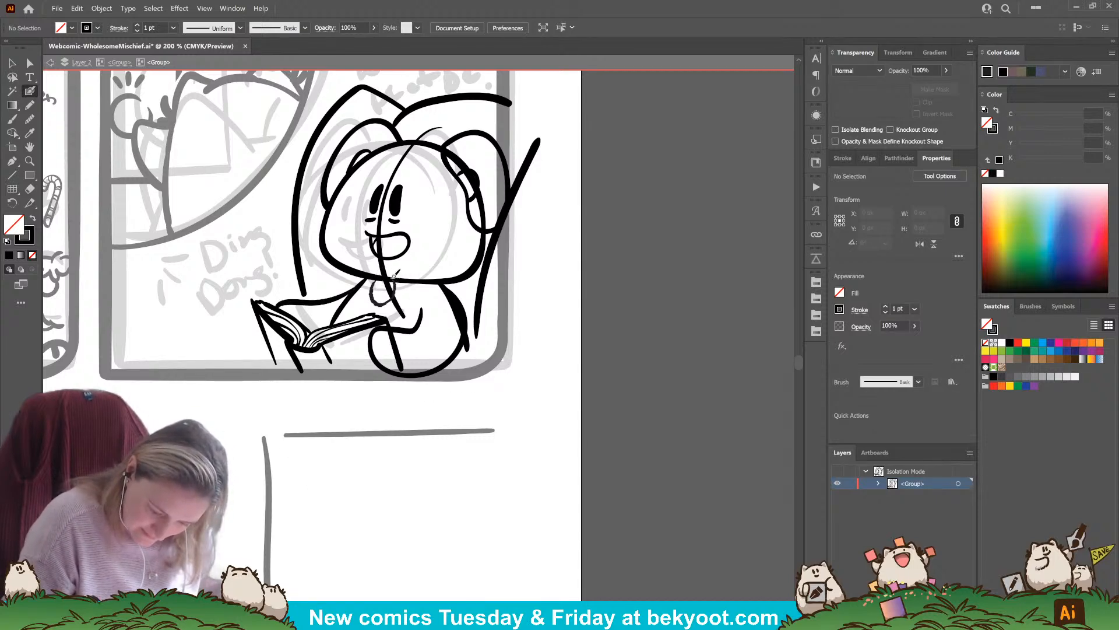
{"action": "mouse_move", "coordinate": [376, 282]}
{"action": "left_mouse_down"}
{"action": "mouse_move", "coordinate": [390, 309]}
{"action": "mouse_move", "coordinate": [429, 320]}
{"action": "mouse_move", "coordinate": [440, 376]}
{"action": "left_mouse_up"}
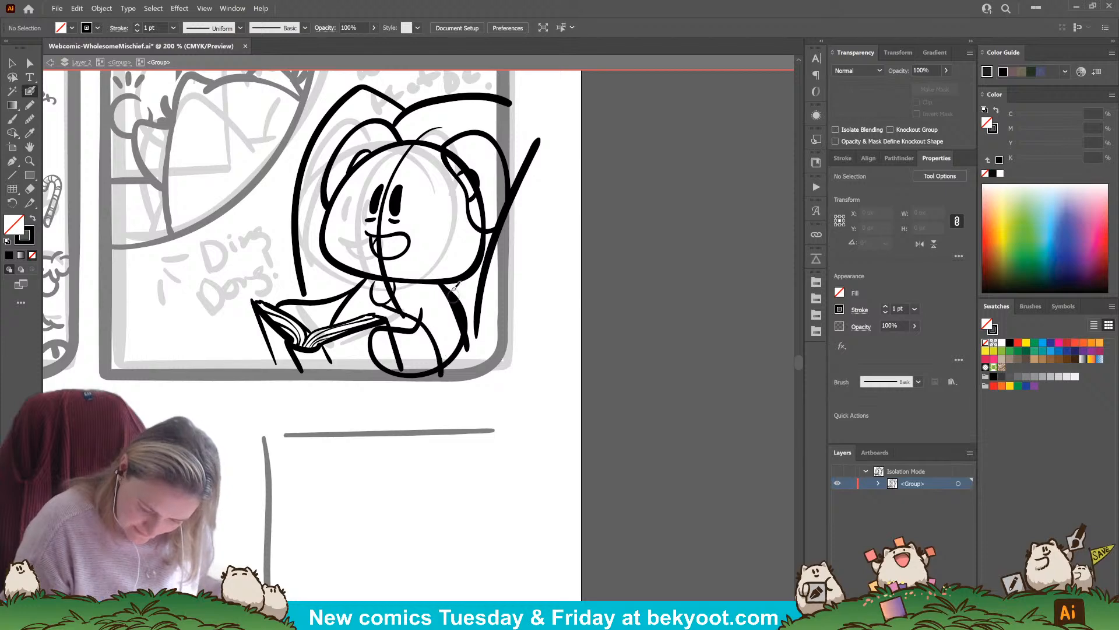
{"action": "left_click_drag", "start_coordinate": [446, 278], "coordinate": [475, 325]}
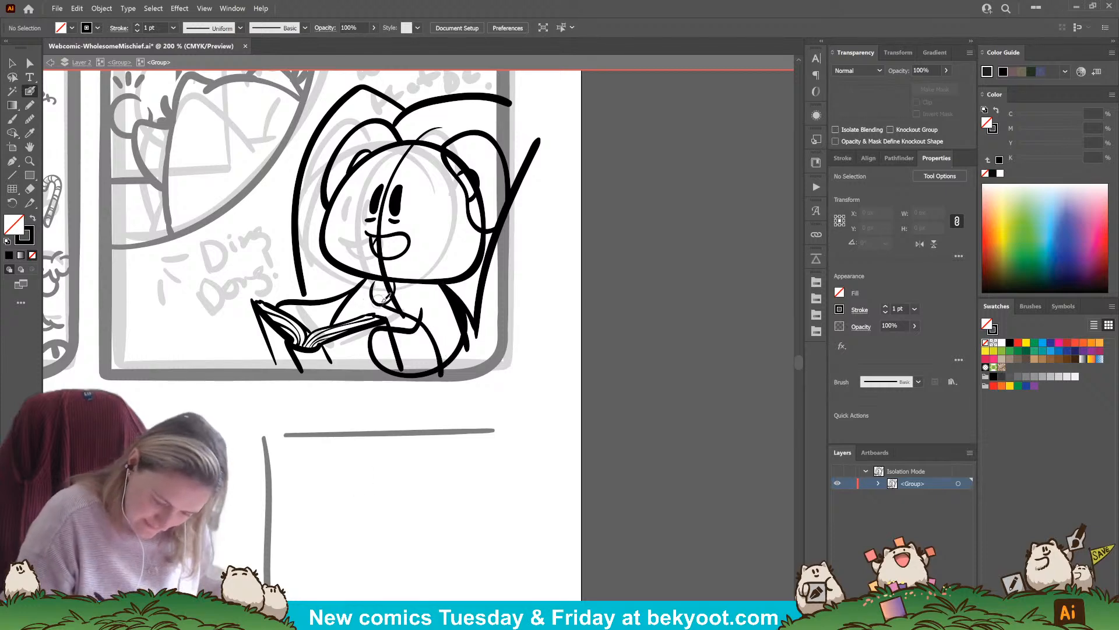
{"action": "left_click_drag", "start_coordinate": [376, 300], "coordinate": [313, 298]}
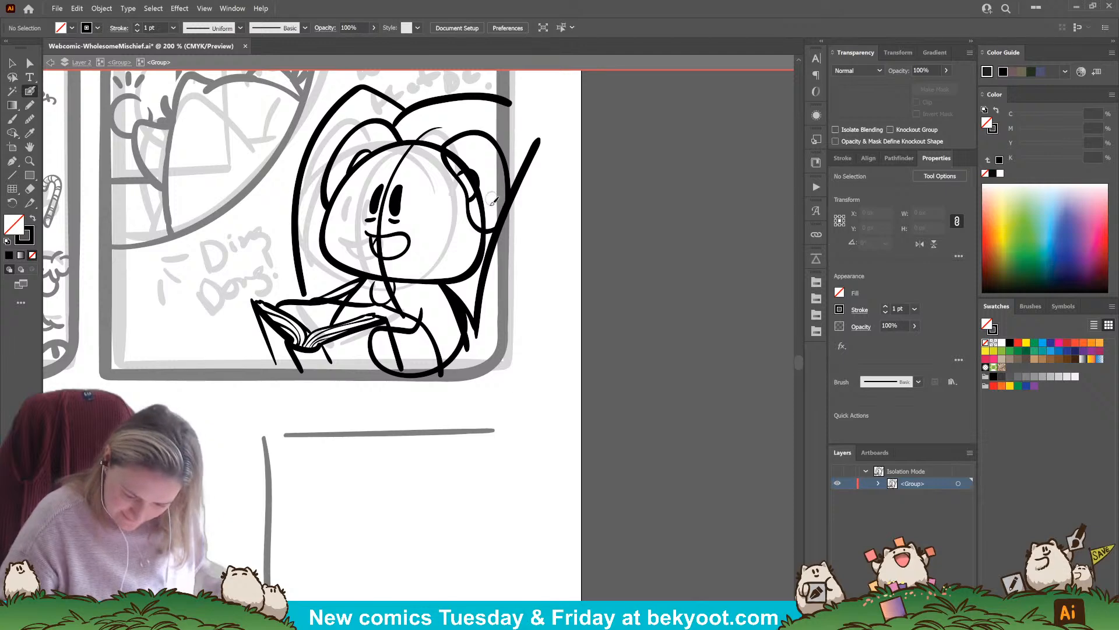
Rotate the chair's long slanted line beside the character slightly clockwise and lower it toward the panel's bottom border
{"action": "left_click", "coordinate": [533, 153], "text": "ctrl"}
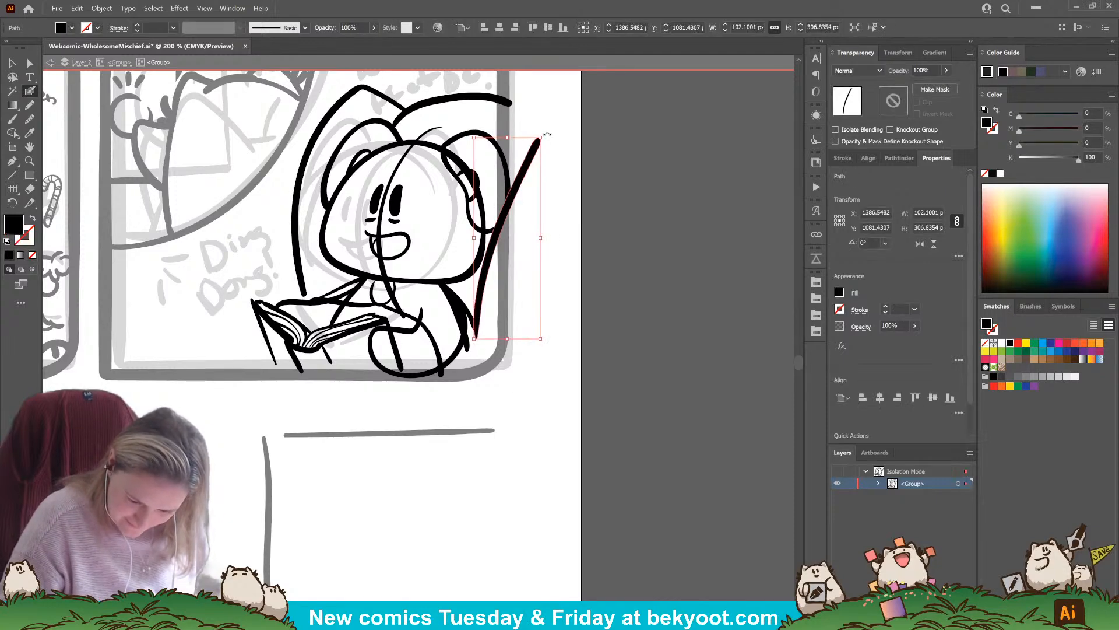
{"action": "mouse_move", "coordinate": [545, 134]}
{"action": "left_mouse_down"}
{"action": "mouse_move", "coordinate": [511, 189]}
{"action": "mouse_move", "coordinate": [533, 154]}
{"action": "left_mouse_up"}
{"action": "left_click", "coordinate": [563, 227], "text": "ctrl"}
{"action": "left_click_drag", "start_coordinate": [414, 413], "coordinate": [434, 419]}
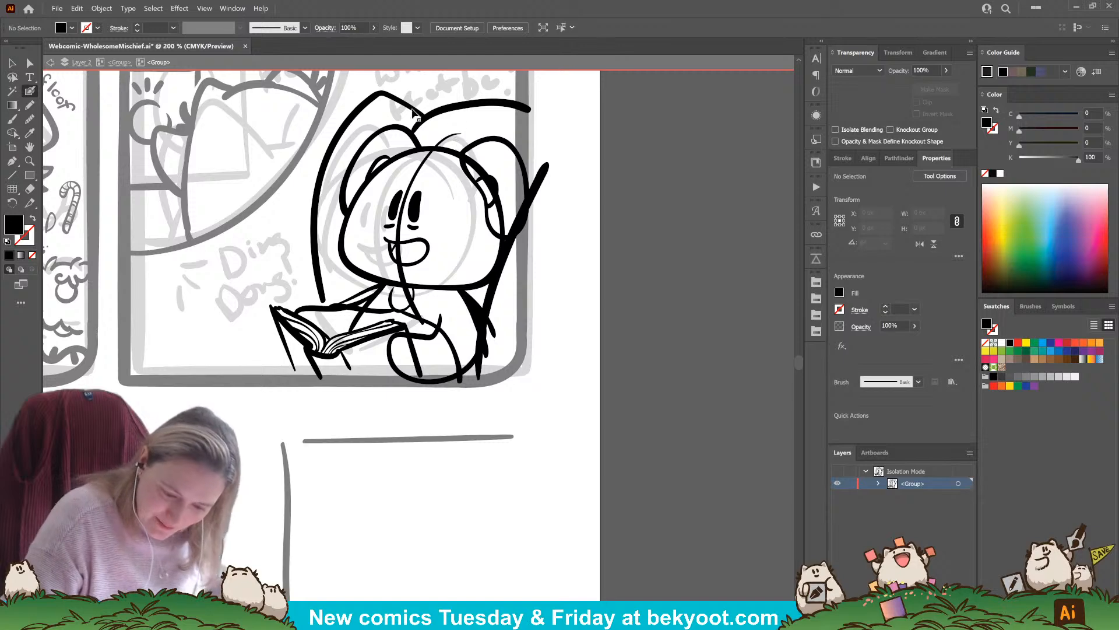
Shift the chair's curved left outline slightly outward and enlarge the character's left ear outline to about 132 × 146 px
{"action": "left_click_drag", "start_coordinate": [414, 110], "coordinate": [406, 112]}
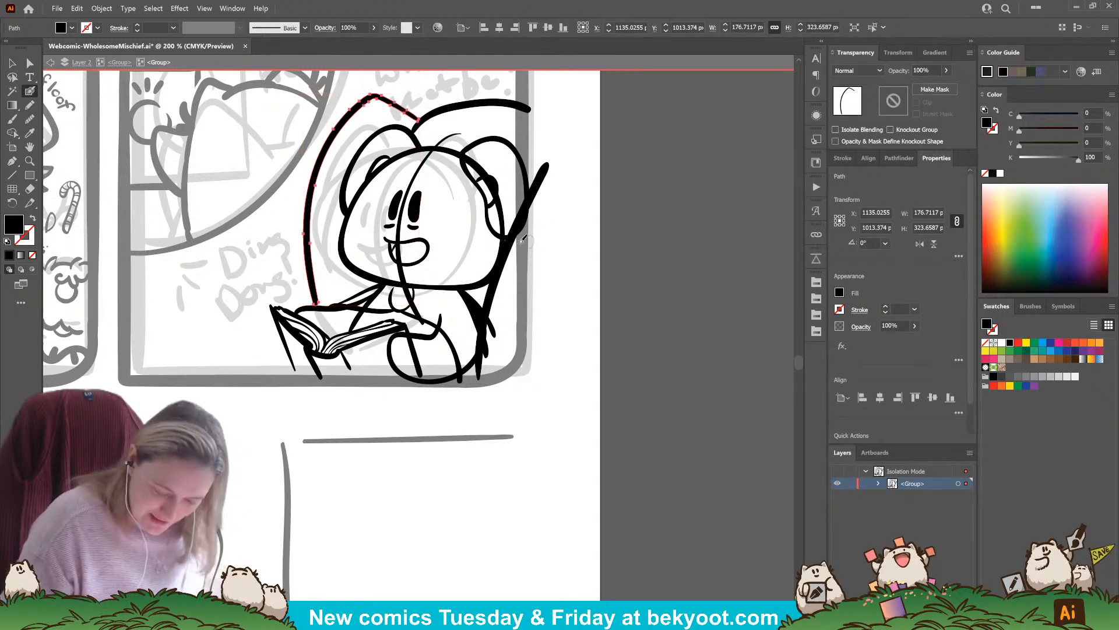
{"action": "left_click_drag", "start_coordinate": [413, 410], "coordinate": [467, 424]}
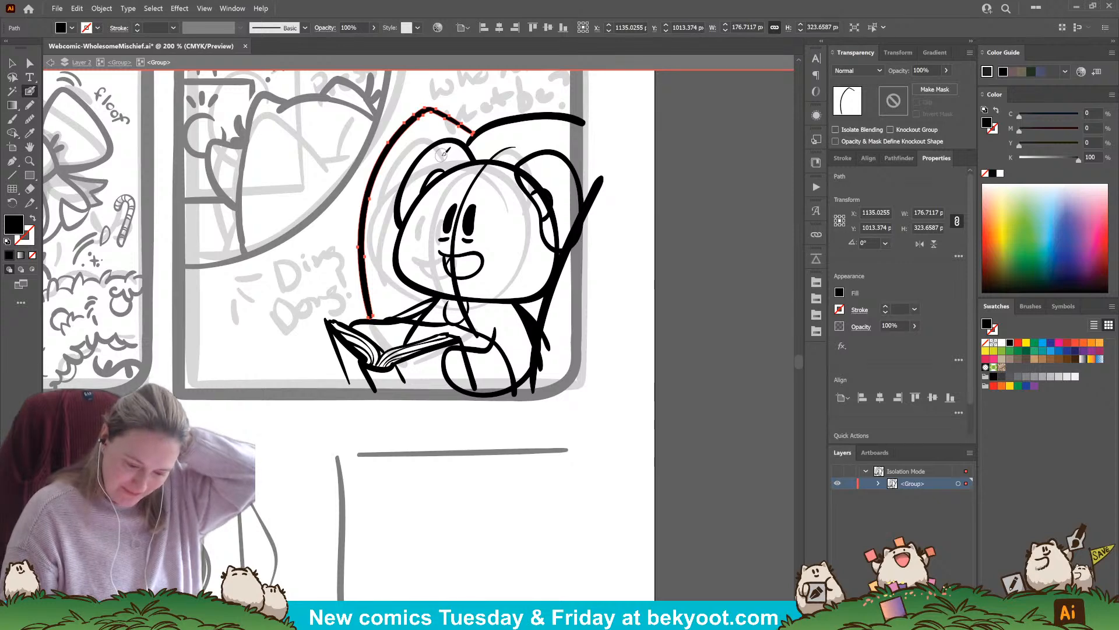
{"action": "left_click_drag", "start_coordinate": [441, 173], "coordinate": [423, 196]}
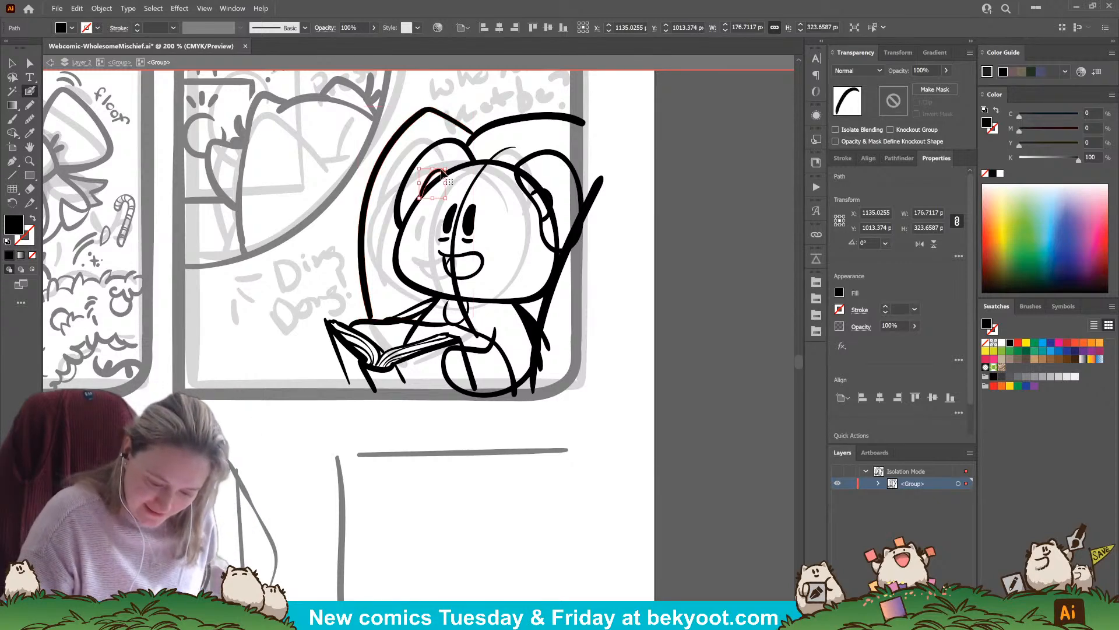
{"action": "left_click_drag", "start_coordinate": [428, 179], "coordinate": [426, 179]}
{"action": "left_click", "coordinate": [403, 224]}
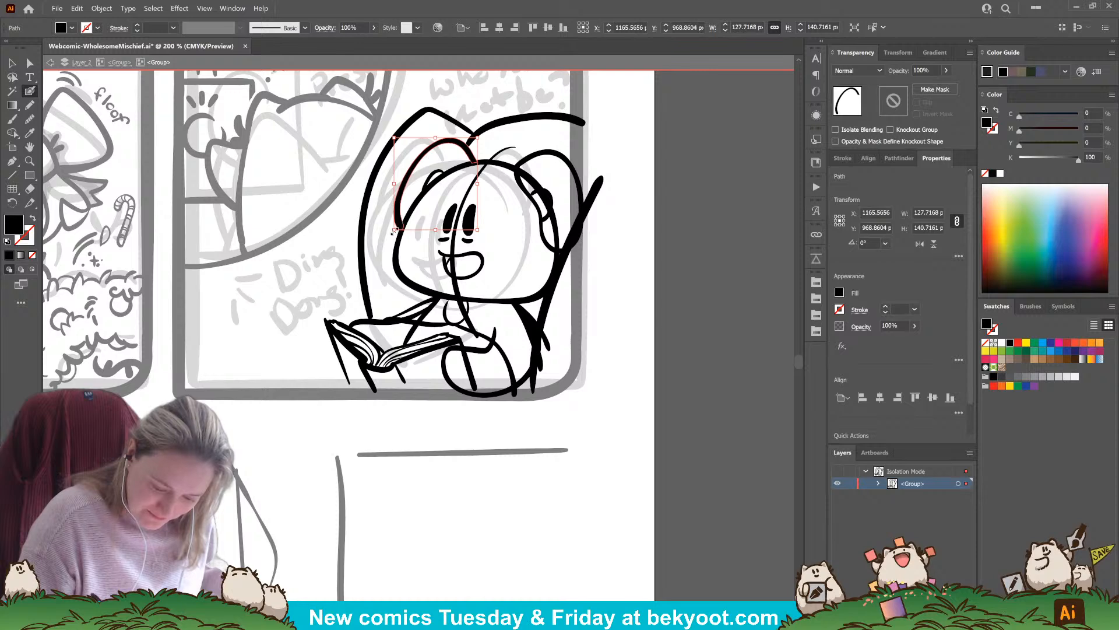
{"action": "left_click_drag", "start_coordinate": [393, 232], "coordinate": [391, 233]}
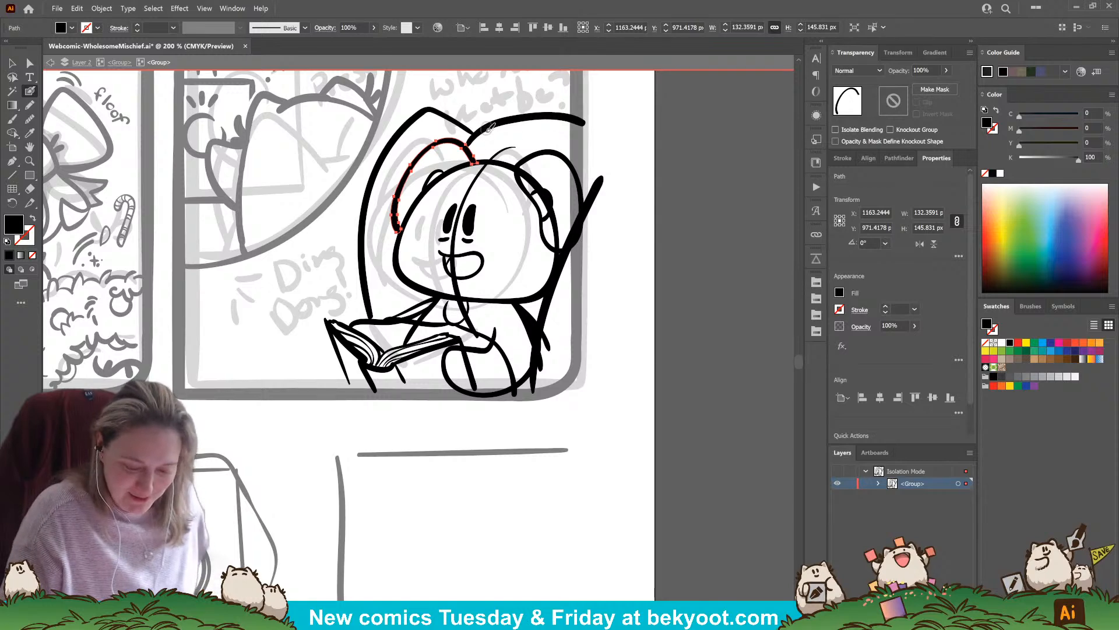
Replace the curved line along the chair's top with a flatter stroke starting at the peak of the chair's left outline
{"action": "key", "text": "ctrl"}
{"action": "left_click", "coordinate": [519, 119], "text": "ctrl"}
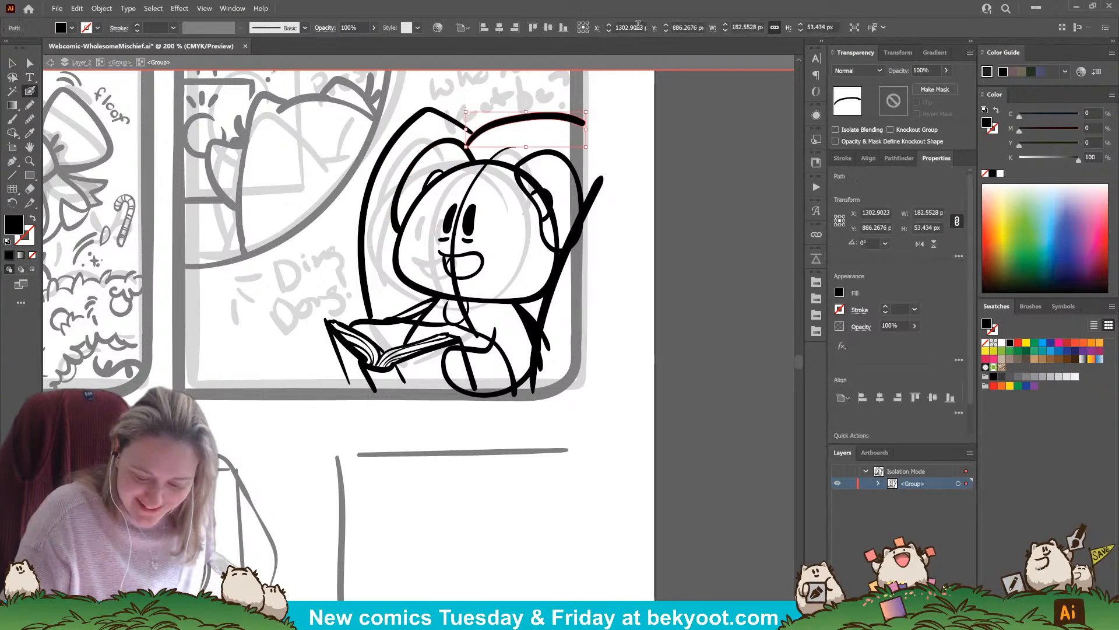
{"action": "left_click", "coordinate": [627, 131], "text": "ctrl"}
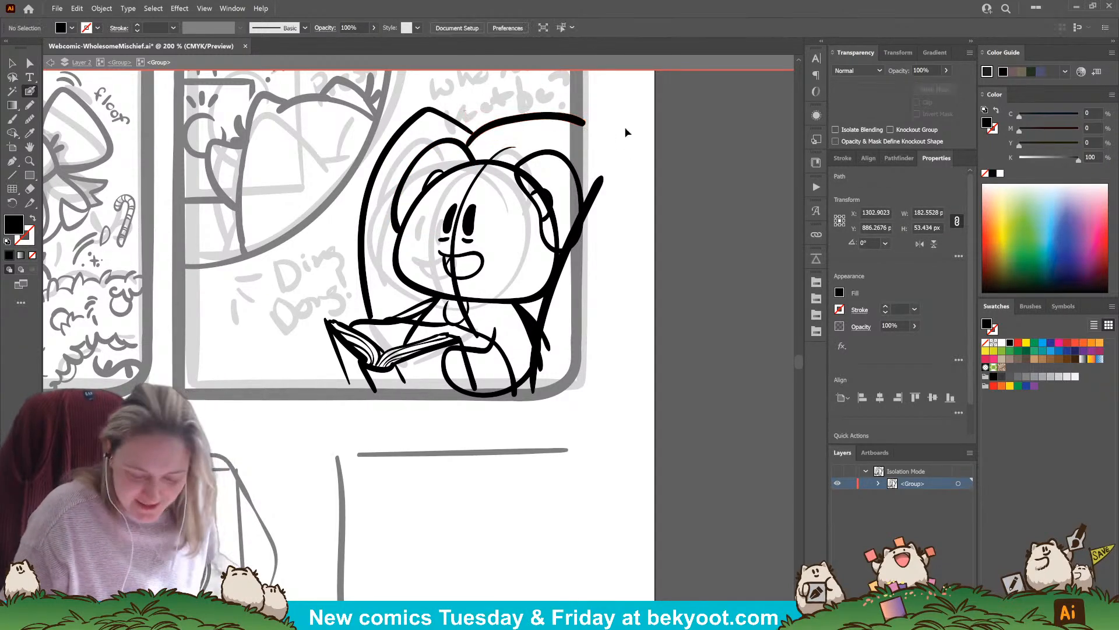
{"action": "left_click", "coordinate": [512, 120], "text": "ctrl"}
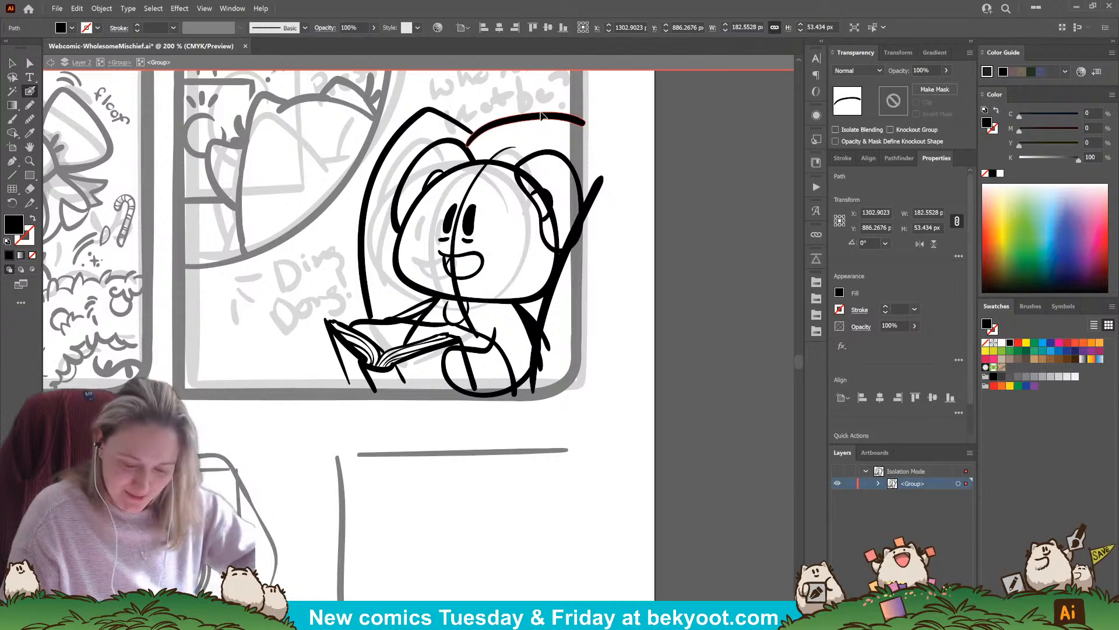
{"action": "key", "text": "Delete"}
{"action": "mouse_move", "coordinate": [470, 133]}
{"action": "left_mouse_down"}
{"action": "mouse_move", "coordinate": [551, 112]}
{"action": "mouse_move", "coordinate": [588, 123]}
{"action": "left_mouse_up"}
{"action": "key", "text": "ctrl+z"}
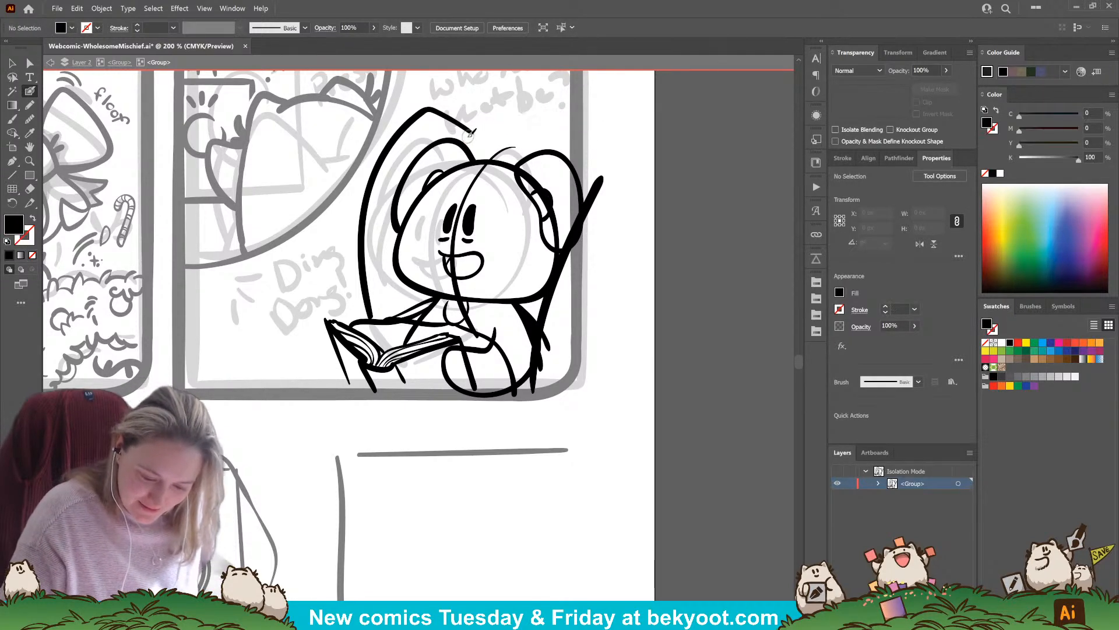
{"action": "mouse_move", "coordinate": [469, 138]}
{"action": "left_mouse_down"}
{"action": "mouse_move", "coordinate": [517, 120]}
{"action": "mouse_move", "coordinate": [586, 124]}
{"action": "left_mouse_up"}
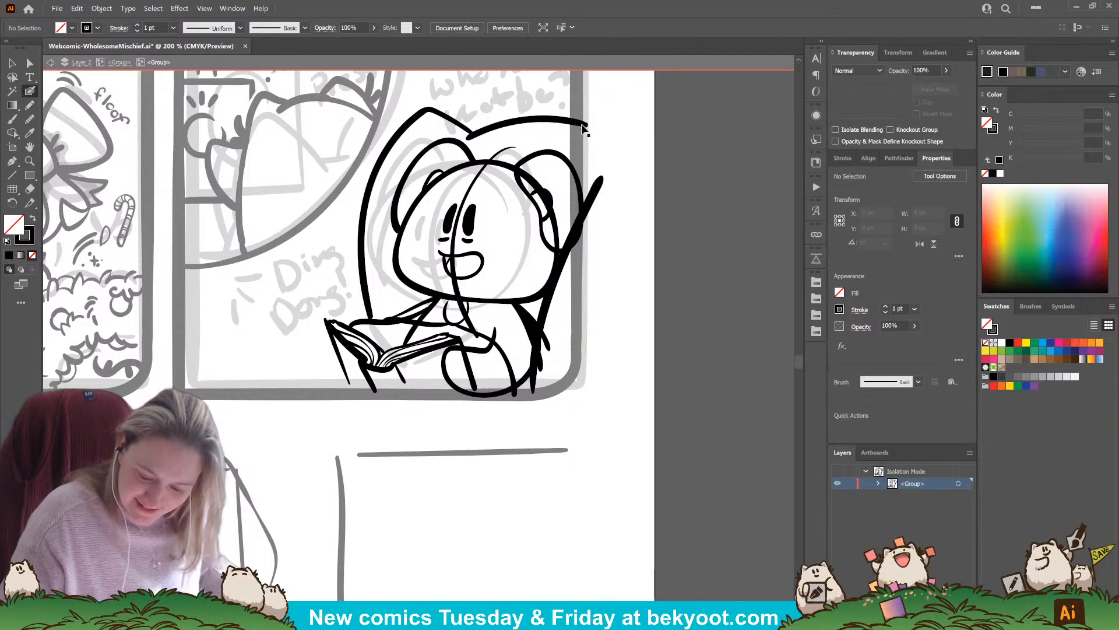
{"action": "left_click", "coordinate": [600, 140], "text": "ctrl"}
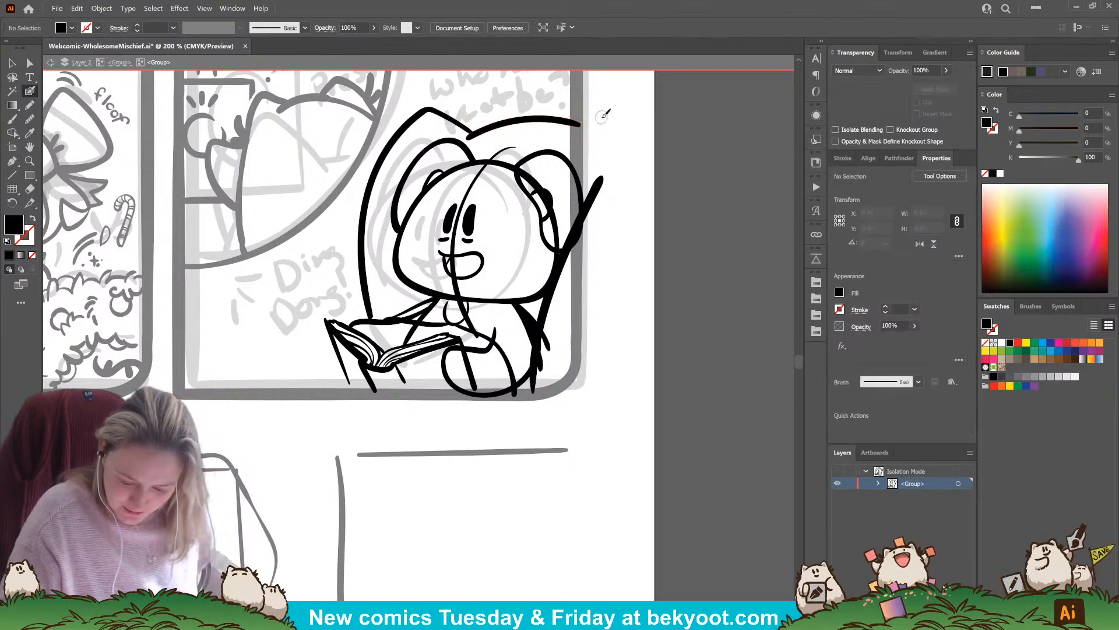
Ink a bent line from the book's left cover edge outward and down to the panel's bottom border
{"action": "left_click_drag", "start_coordinate": [600, 302], "coordinate": [590, 270]}
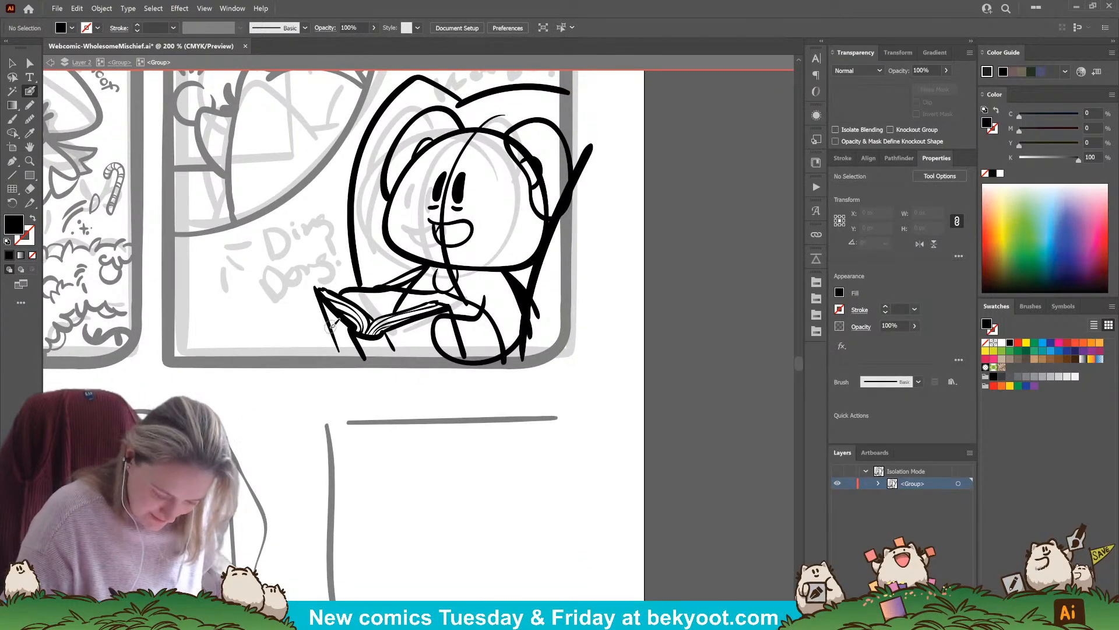
{"action": "mouse_move", "coordinate": [329, 328]}
{"action": "left_mouse_down"}
{"action": "mouse_move", "coordinate": [288, 329]}
{"action": "mouse_move", "coordinate": [267, 361]}
{"action": "left_mouse_up"}
{"action": "left_click_drag", "start_coordinate": [349, 410], "coordinate": [370, 378]}
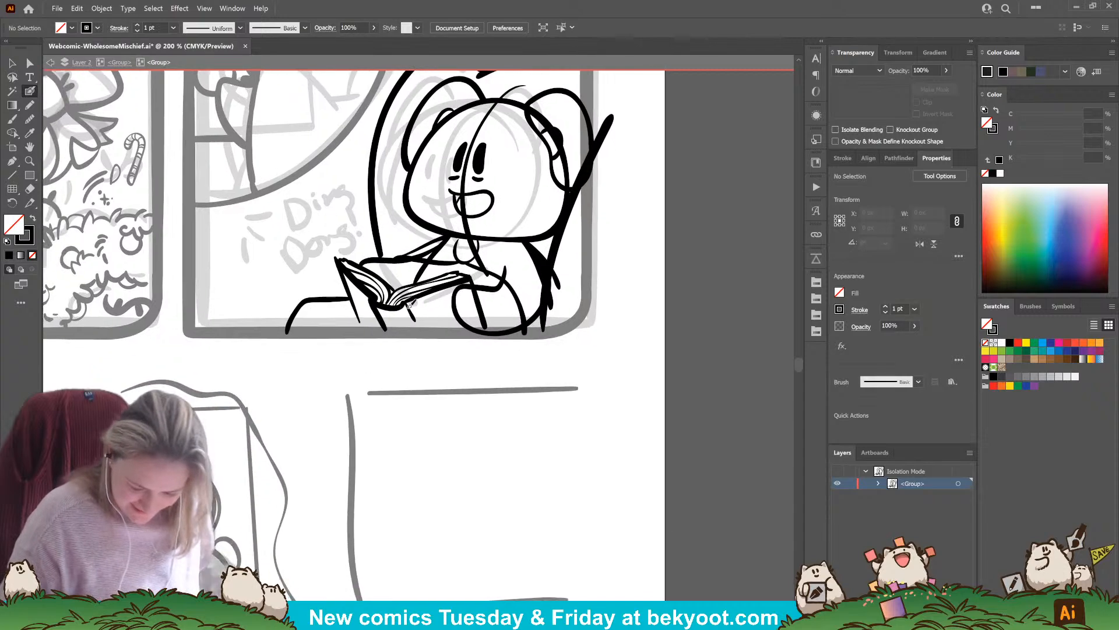
{"action": "left_click_drag", "start_coordinate": [522, 345], "coordinate": [522, 373]}
{"action": "left_click_drag", "start_coordinate": [605, 182], "coordinate": [563, 170]}
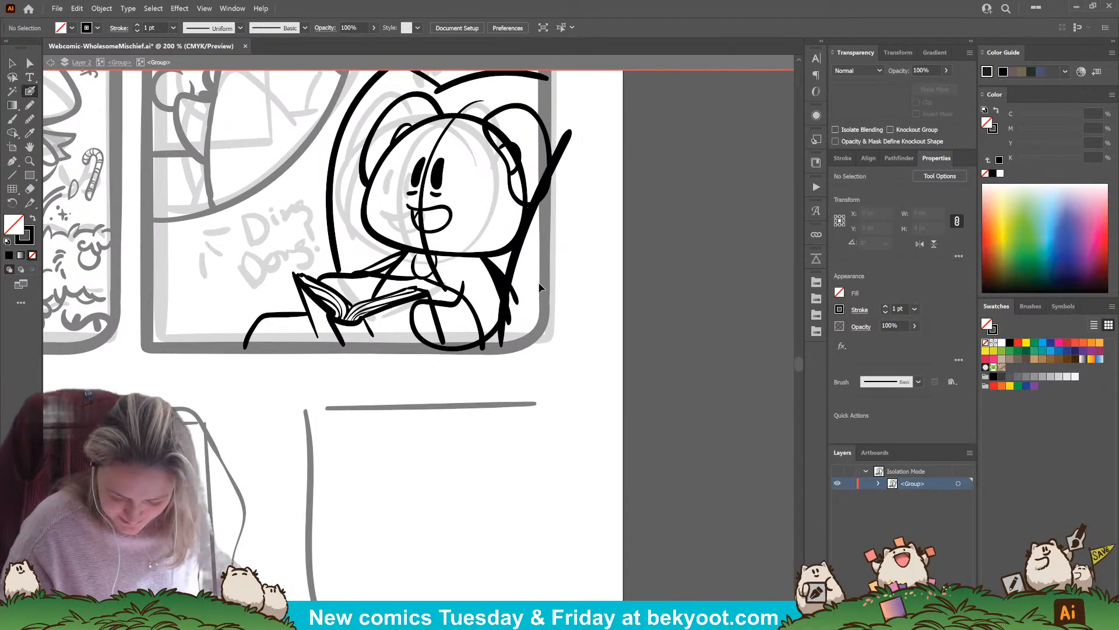
{"action": "left_click_drag", "start_coordinate": [540, 279], "coordinate": [503, 325]}
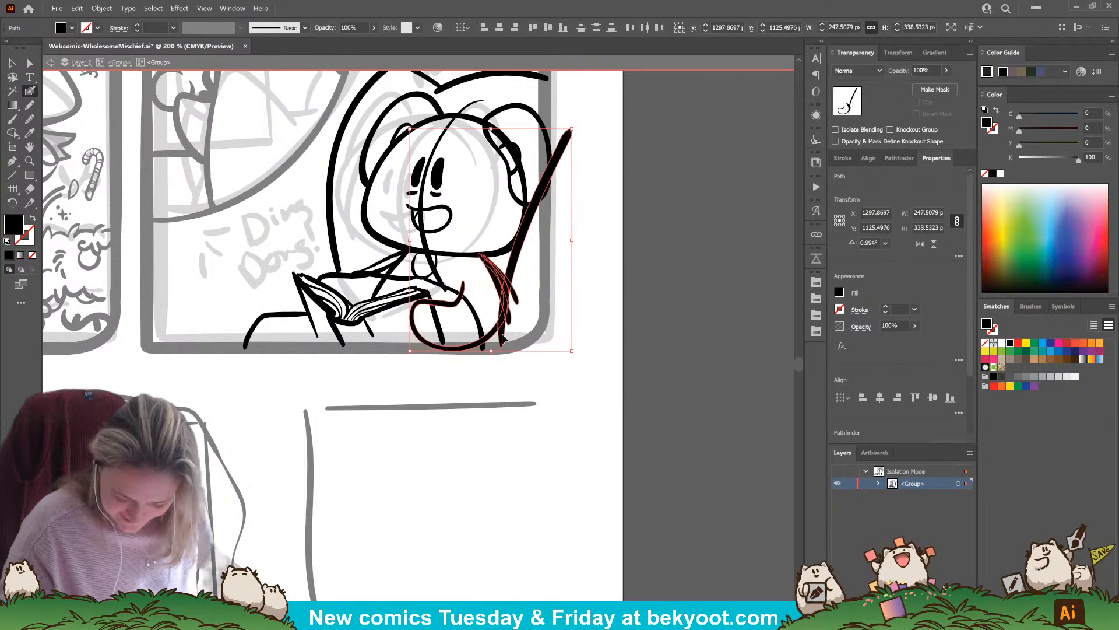
{"action": "left_click", "coordinate": [579, 319], "text": "ctrl"}
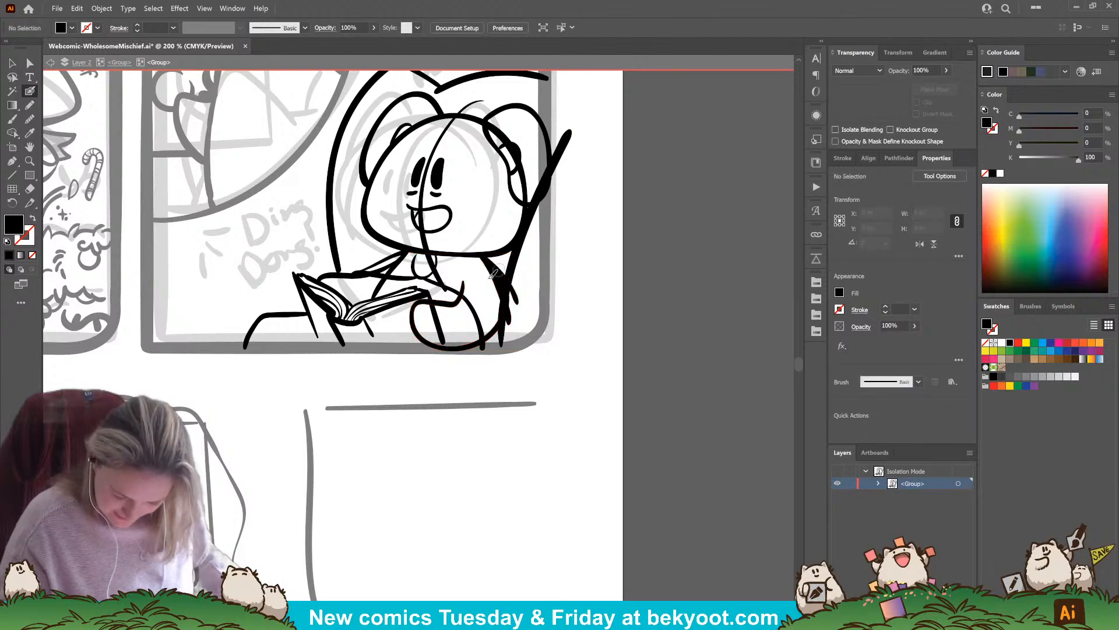
{"action": "key", "text": "ctrl+z"}
{"action": "key", "text": "Left"}
{"action": "key", "text": "Left"}
{"action": "key", "text": "Left"}
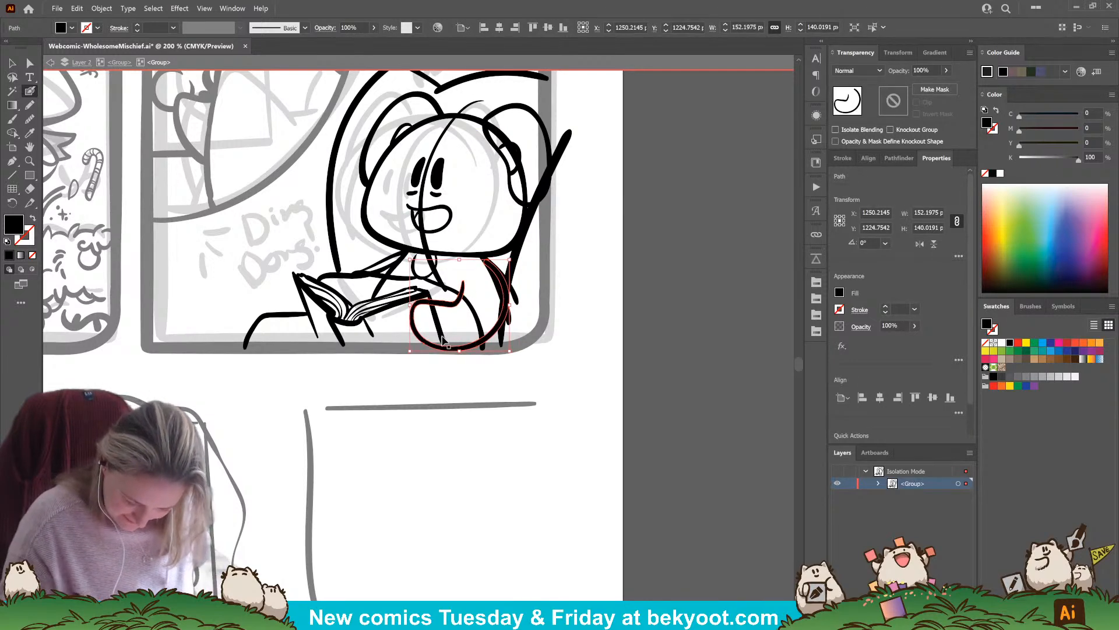
Erase the book's right cover edge where it overlaps the lower body, and delete the curved guideline running down the face
{"action": "left_click", "coordinate": [439, 324], "text": "ctrl"}
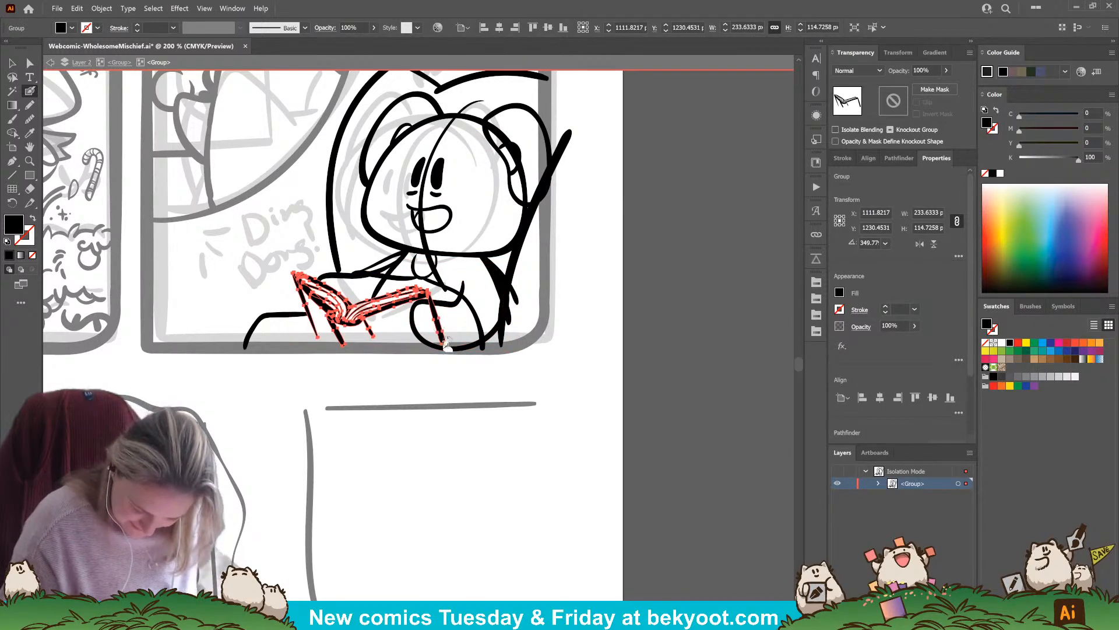
{"action": "left_click_drag", "start_coordinate": [447, 344], "coordinate": [430, 302]}
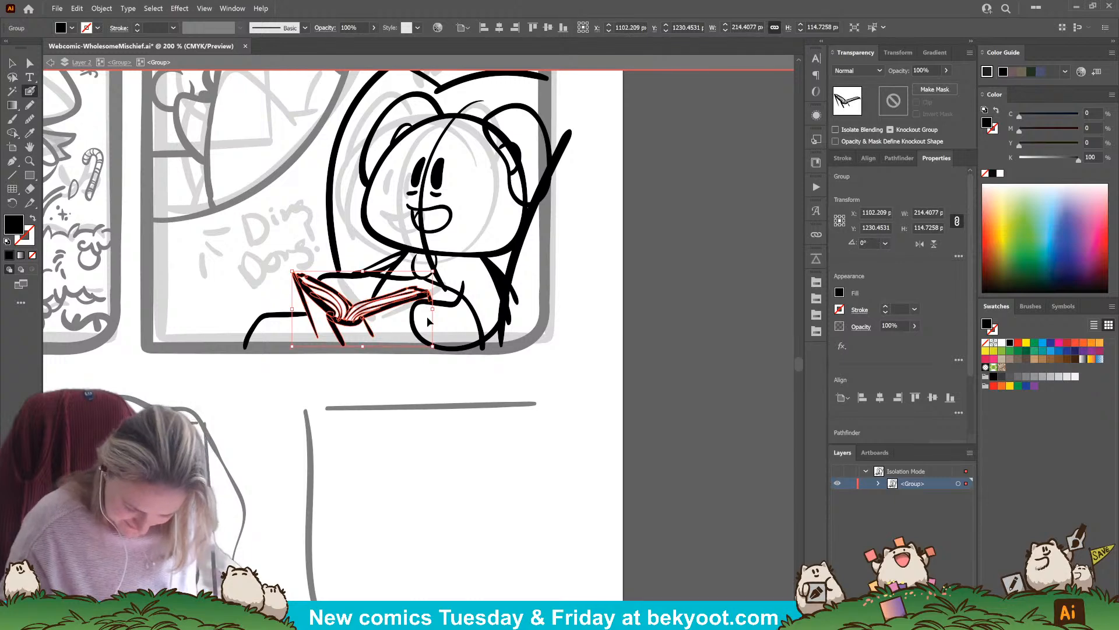
{"action": "left_click", "coordinate": [428, 318], "text": "ctrl"}
{"action": "left_click", "coordinate": [444, 135], "text": "ctrl"}
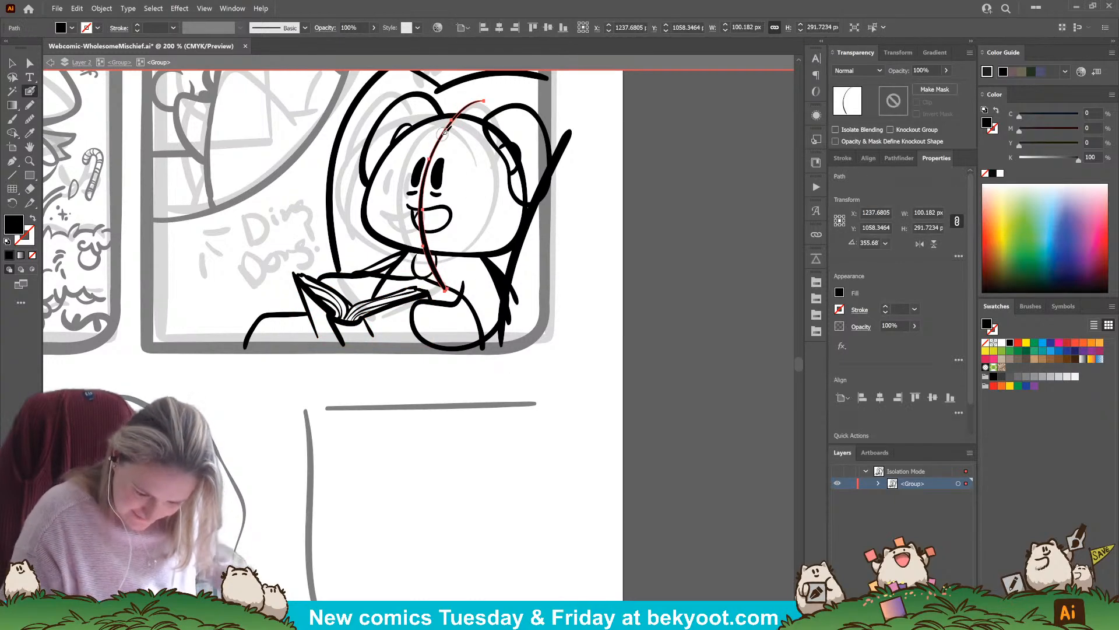
{"action": "key", "text": "Delete"}
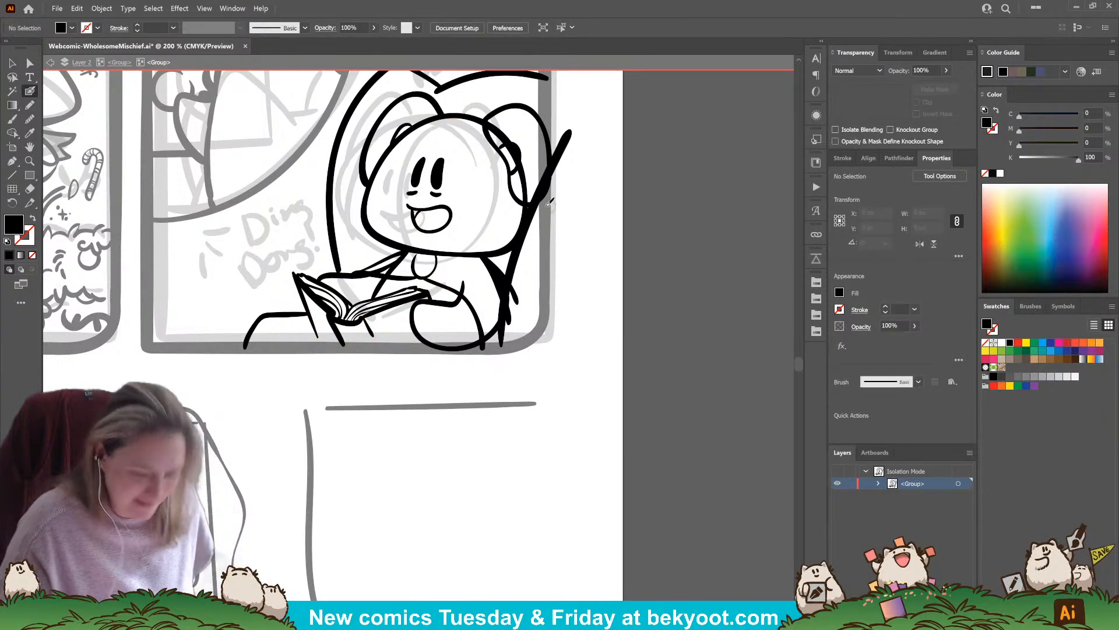
Erase the head outline inside the right ear and the part of that ear's outline crossing the slanted chair line
{"action": "left_click", "coordinate": [468, 119], "text": "ctrl"}
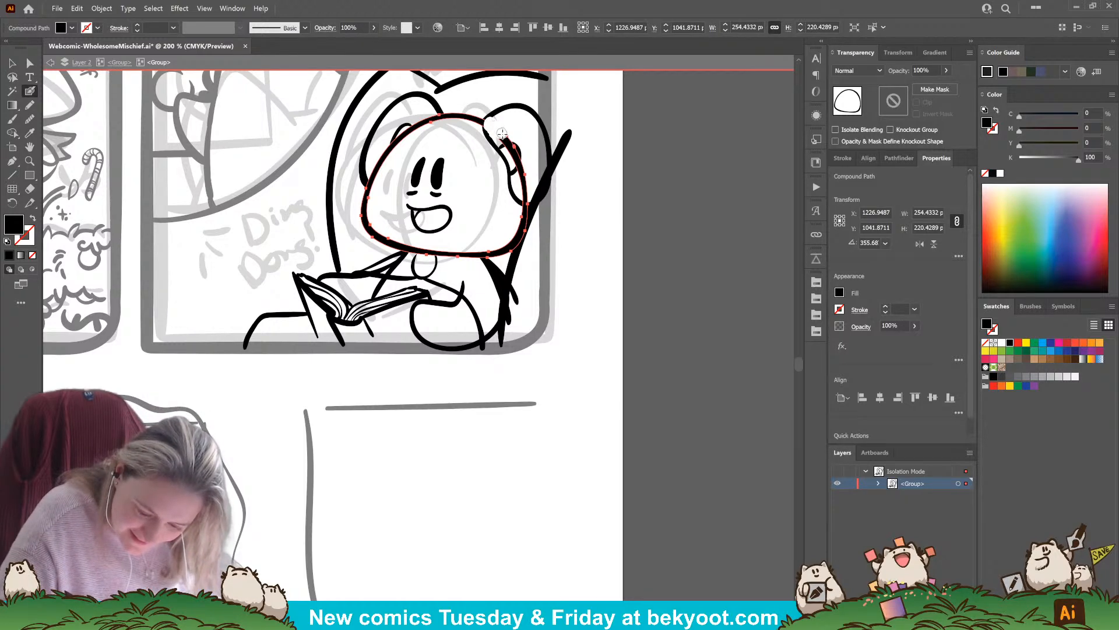
{"action": "left_click_drag", "start_coordinate": [510, 148], "coordinate": [523, 175]}
{"action": "left_click", "coordinate": [527, 199], "text": "ctrl"}
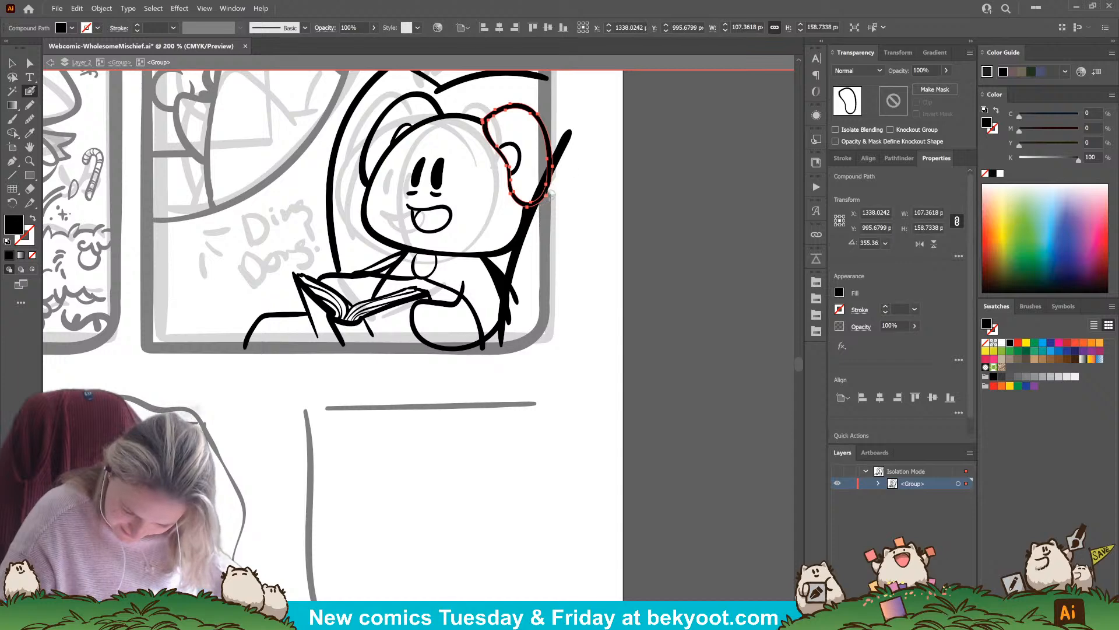
{"action": "left_click_drag", "start_coordinate": [551, 196], "coordinate": [536, 211]}
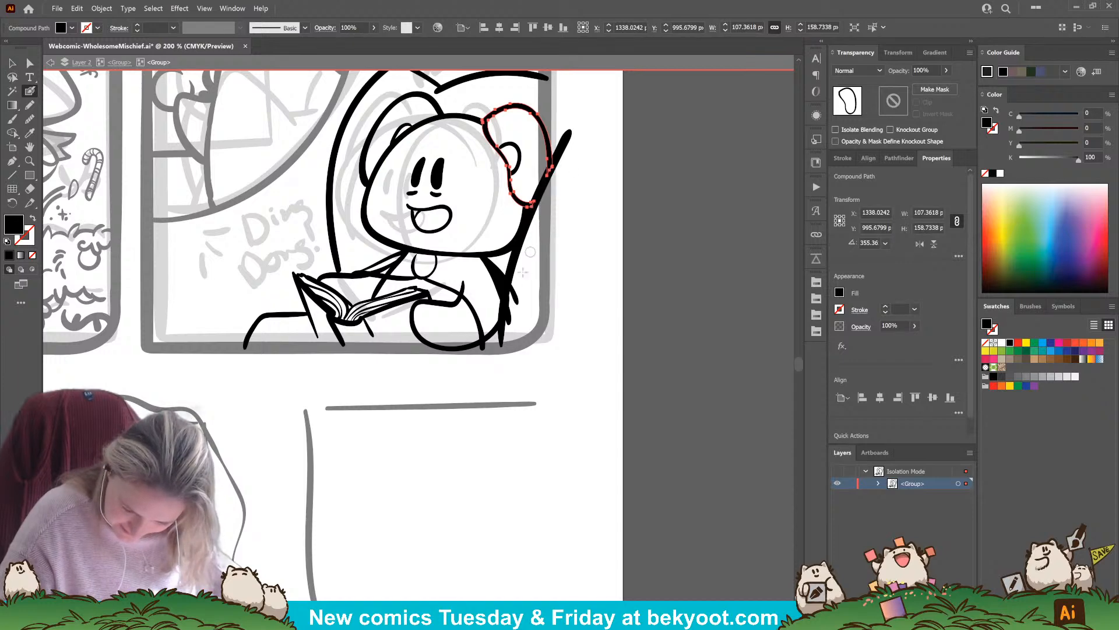
{"action": "left_click", "coordinate": [586, 274], "text": "ctrl"}
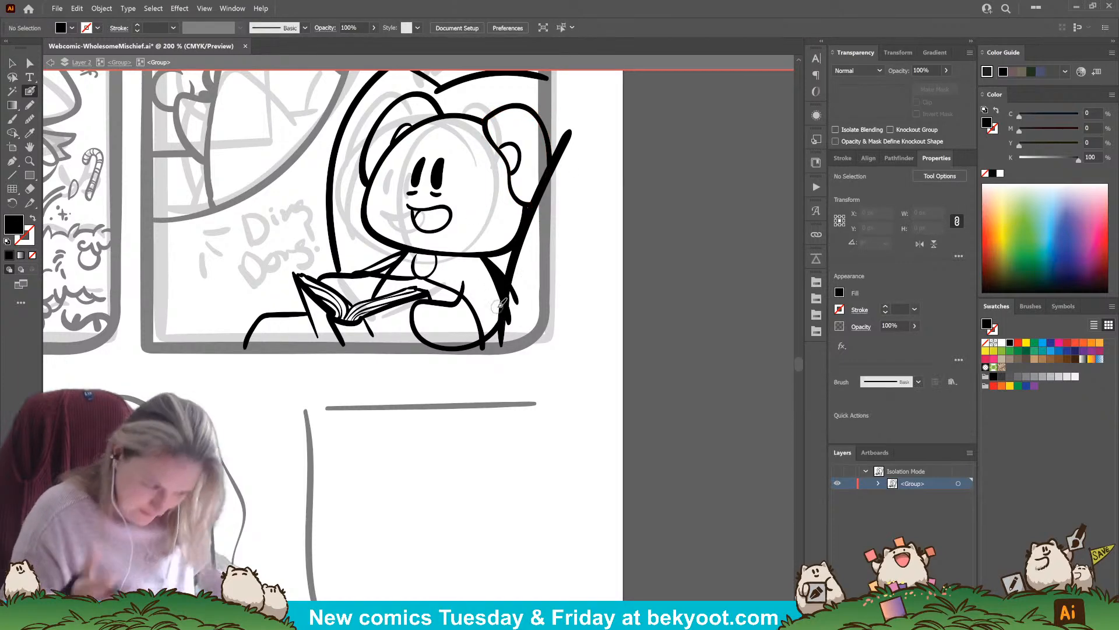
Erase the overlapping contour strokes at the character's back, including the body's outer curve and the ends crossing the slanted chair line
{"action": "key", "text": "v"}
{"action": "left_click", "coordinate": [512, 281]}
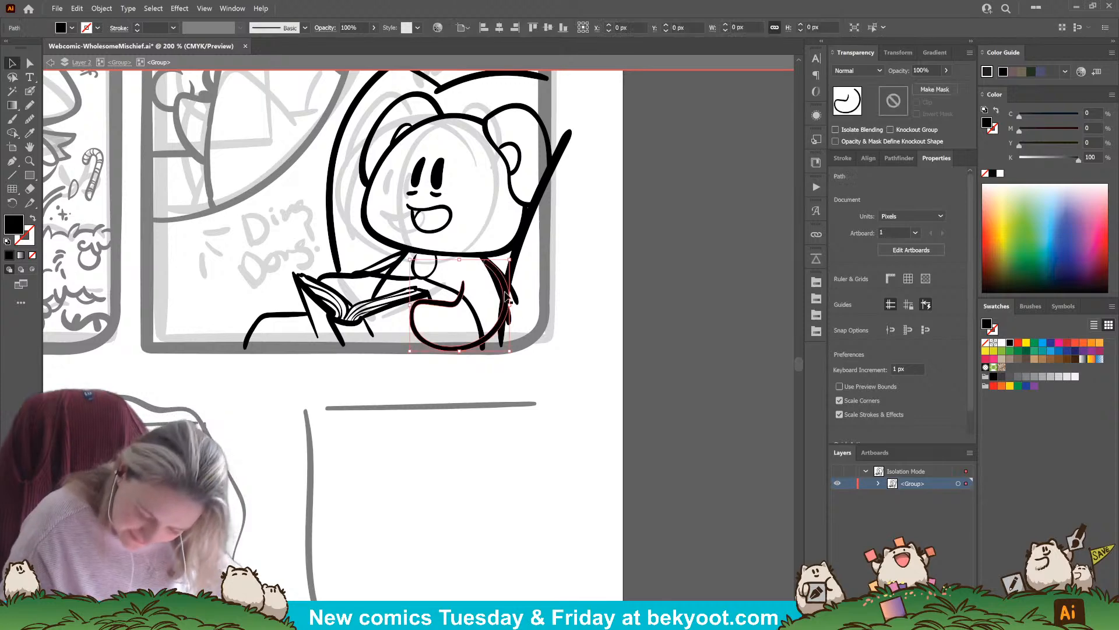
{"action": "left_click", "coordinate": [518, 281]}
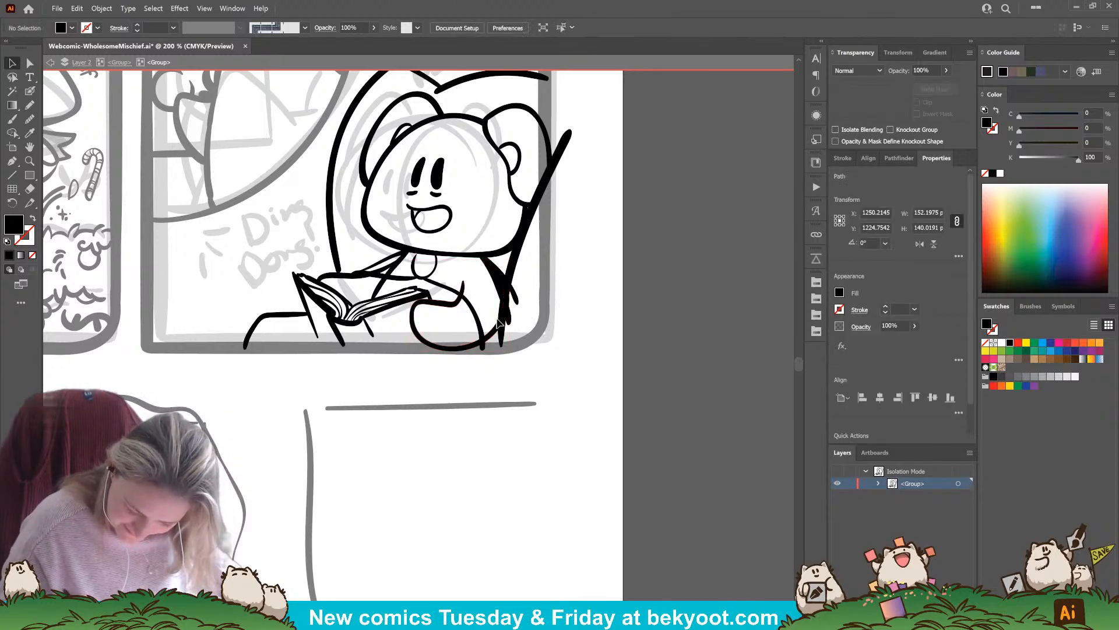
{"action": "left_click", "coordinate": [497, 285]}
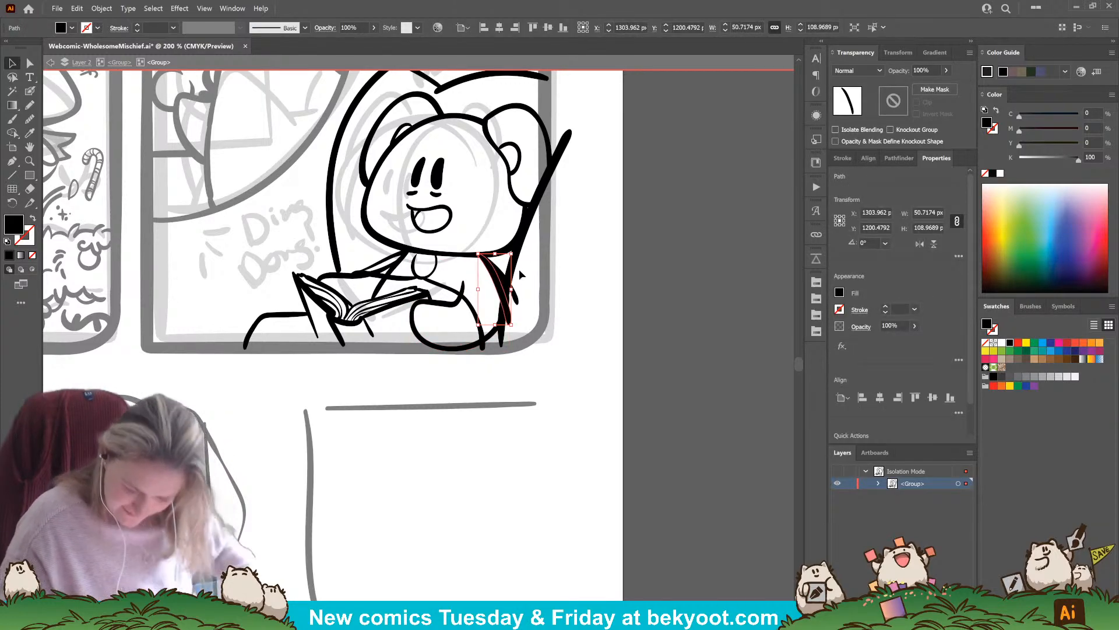
{"action": "left_click", "coordinate": [495, 332]}
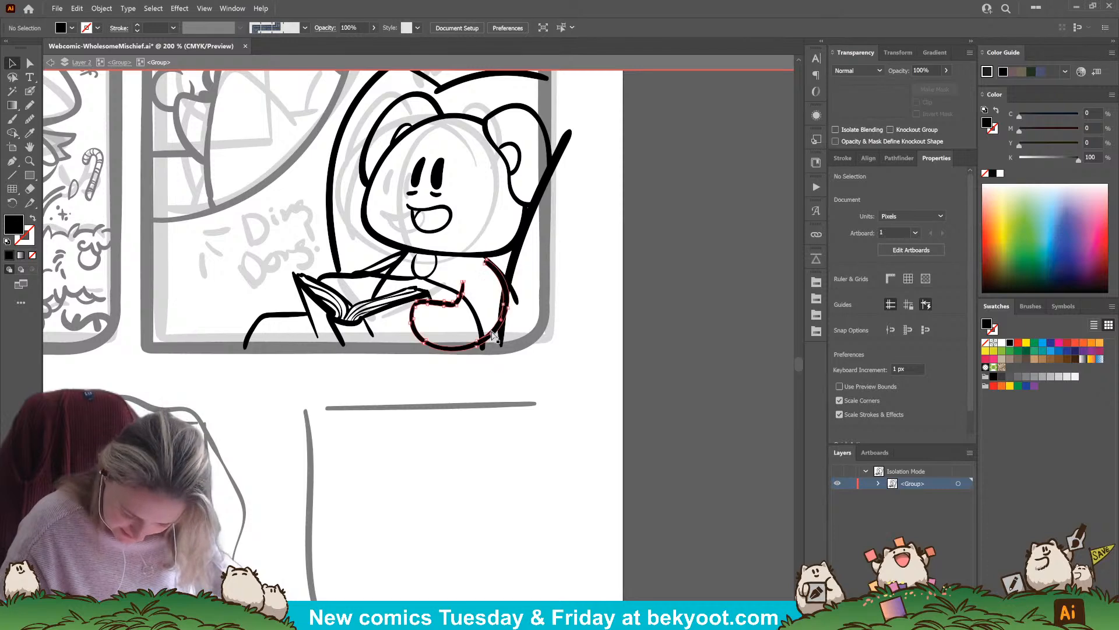
{"action": "key", "text": "shift+e"}
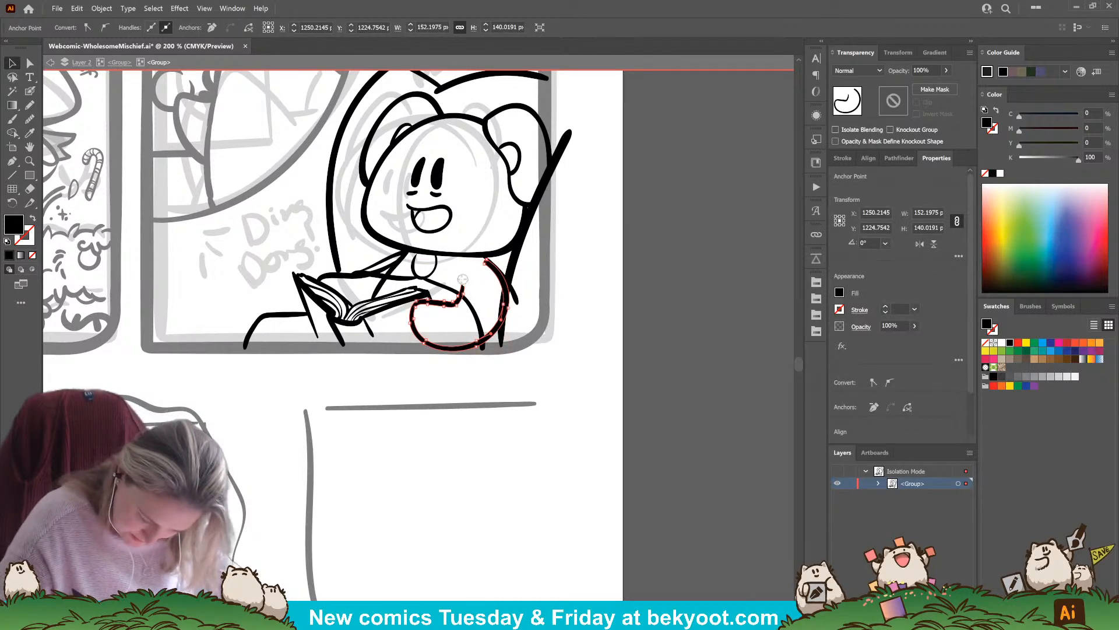
{"action": "mouse_move", "coordinate": [483, 318]}
{"action": "left_mouse_down"}
{"action": "mouse_move", "coordinate": [493, 347]}
{"action": "mouse_move", "coordinate": [501, 321]}
{"action": "mouse_move", "coordinate": [487, 265]}
{"action": "mouse_move", "coordinate": [501, 287]}
{"action": "mouse_move", "coordinate": [485, 259]}
{"action": "mouse_move", "coordinate": [511, 284]}
{"action": "mouse_move", "coordinate": [505, 276]}
{"action": "left_mouse_up"}
{"action": "left_click", "coordinate": [514, 293]}
{"action": "left_click", "coordinate": [577, 324]}
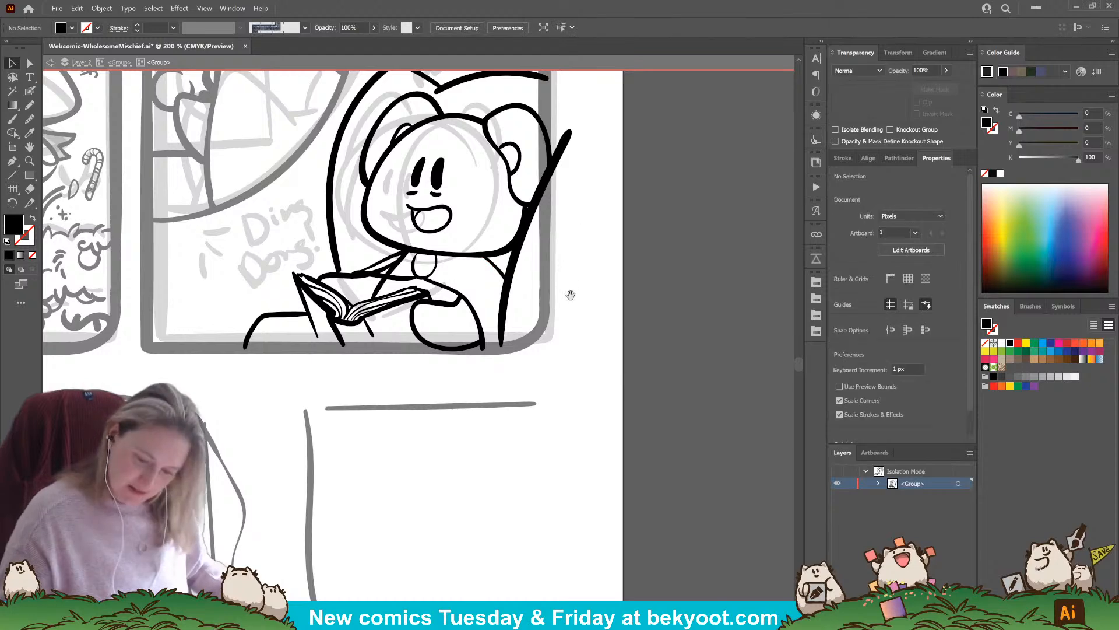
Erase the upper end of the slanted chair line where it sticks out past the panel's right border
{"action": "left_click_drag", "start_coordinate": [570, 294], "coordinate": [554, 348]}
{"action": "left_click", "coordinate": [554, 186]}
{"action": "key", "text": "shift+e"}
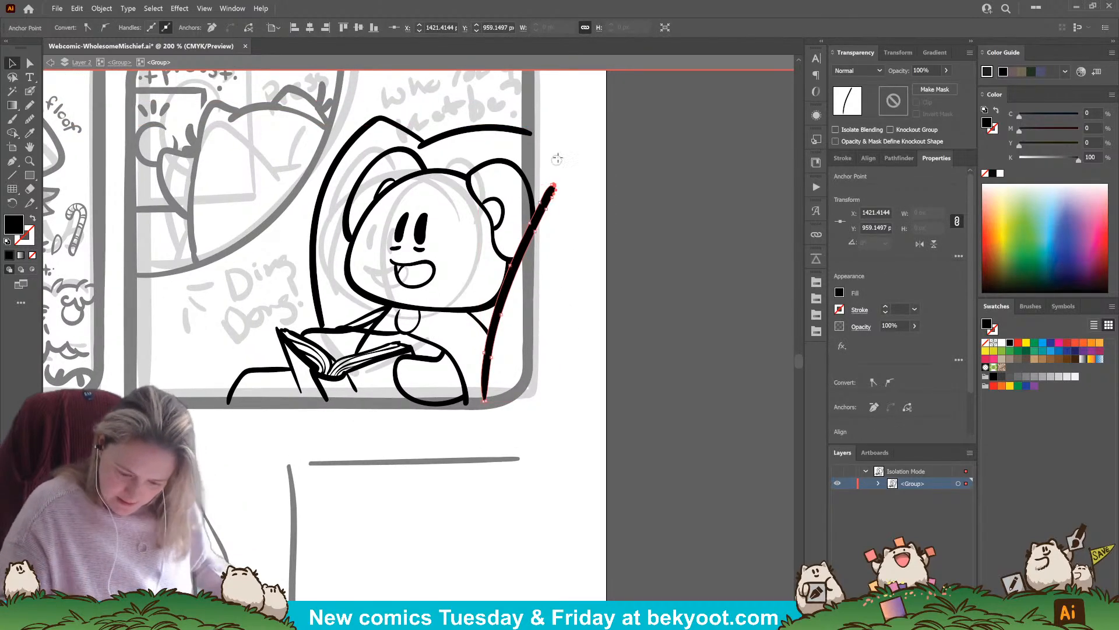
{"action": "mouse_move", "coordinate": [555, 204]}
{"action": "left_mouse_down"}
{"action": "mouse_move", "coordinate": [552, 181]}
{"action": "mouse_move", "coordinate": [540, 254]}
{"action": "mouse_move", "coordinate": [537, 193]}
{"action": "mouse_move", "coordinate": [535, 235]}
{"action": "left_mouse_up"}
Erase the part of the right ear's outline that sticks out past the panel's right border
{"action": "key", "text": "v"}
{"action": "left_click", "coordinate": [533, 195]}
{"action": "key", "text": "shift+e"}
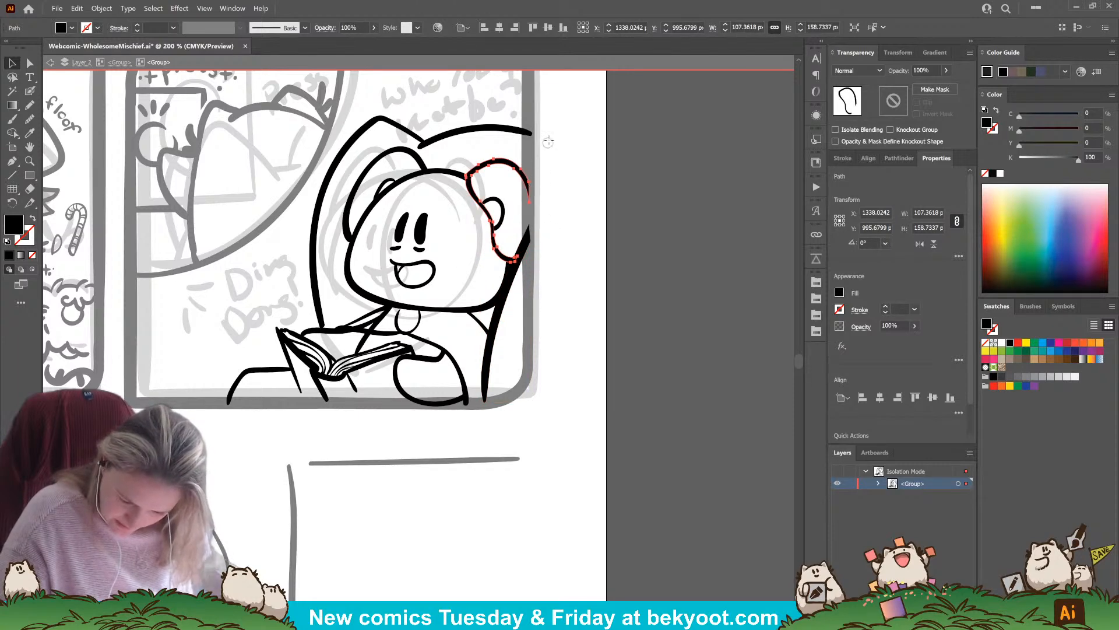
{"action": "key", "text": "v"}
{"action": "left_click", "coordinate": [549, 141]}
{"action": "left_click_drag", "start_coordinate": [507, 425], "coordinate": [569, 411]}
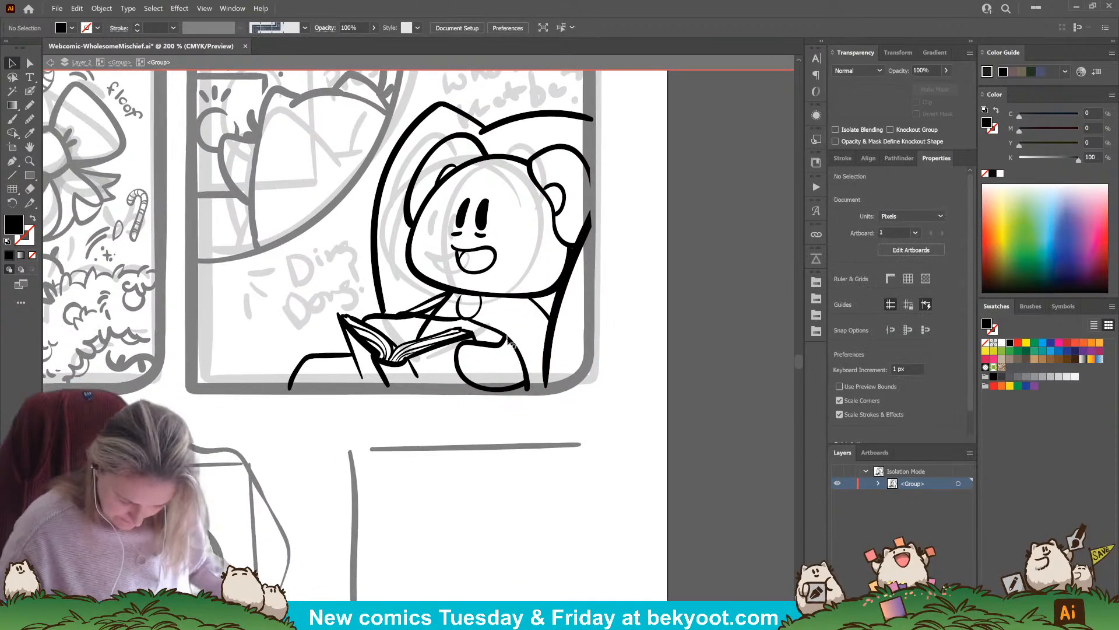
Erase the upper part of the diagonal arm line between the book and the chin where it overlaps the shoulder line
{"action": "left_click", "coordinate": [425, 327]}
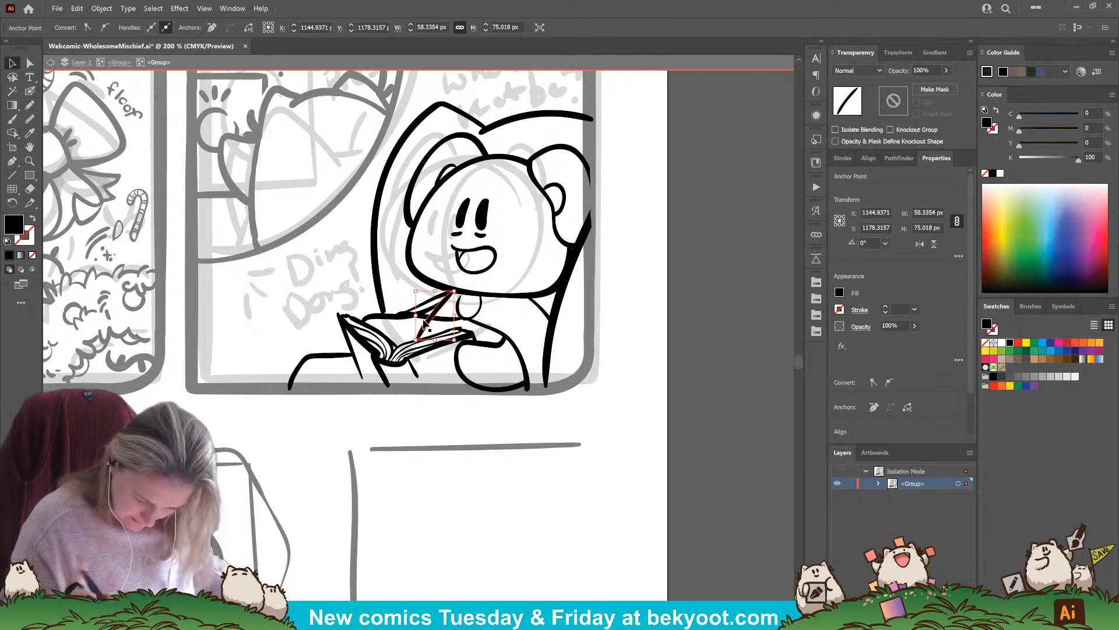
{"action": "left_click_drag", "start_coordinate": [425, 323], "coordinate": [390, 325]}
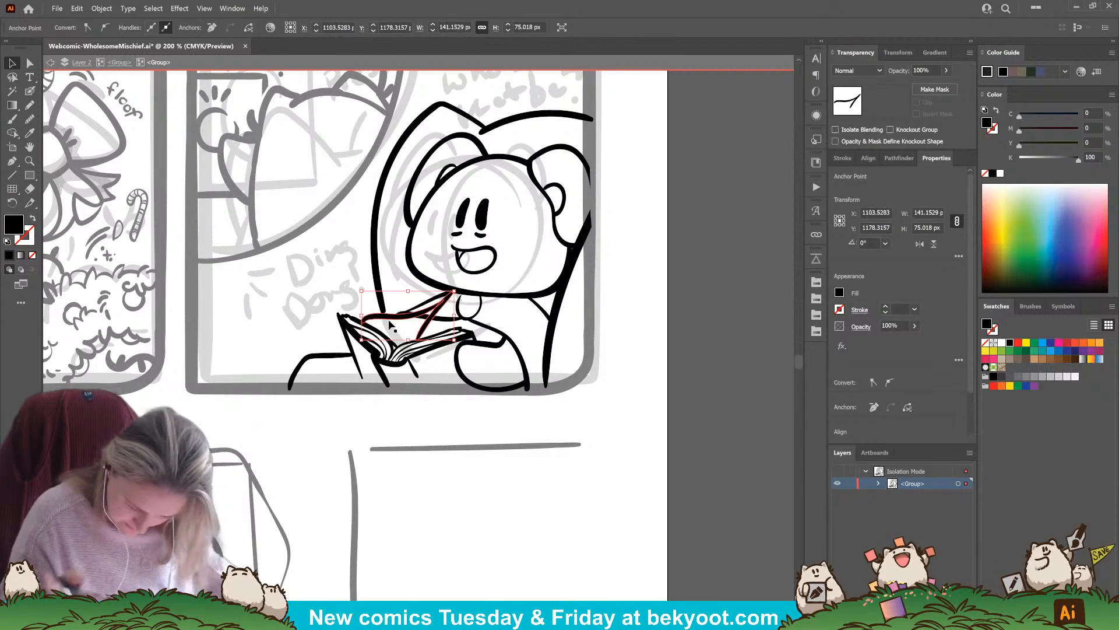
{"action": "mouse_move", "coordinate": [452, 292]}
{"action": "left_mouse_down"}
{"action": "mouse_move", "coordinate": [412, 308]}
{"action": "mouse_move", "coordinate": [428, 305]}
{"action": "left_mouse_up"}
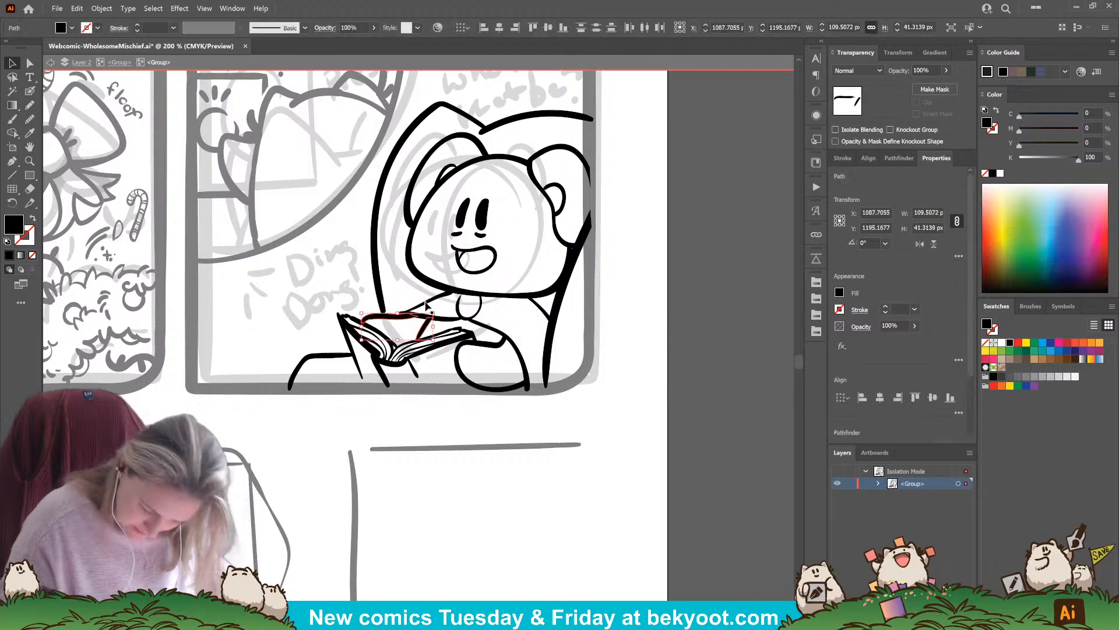
{"action": "left_click", "coordinate": [517, 445]}
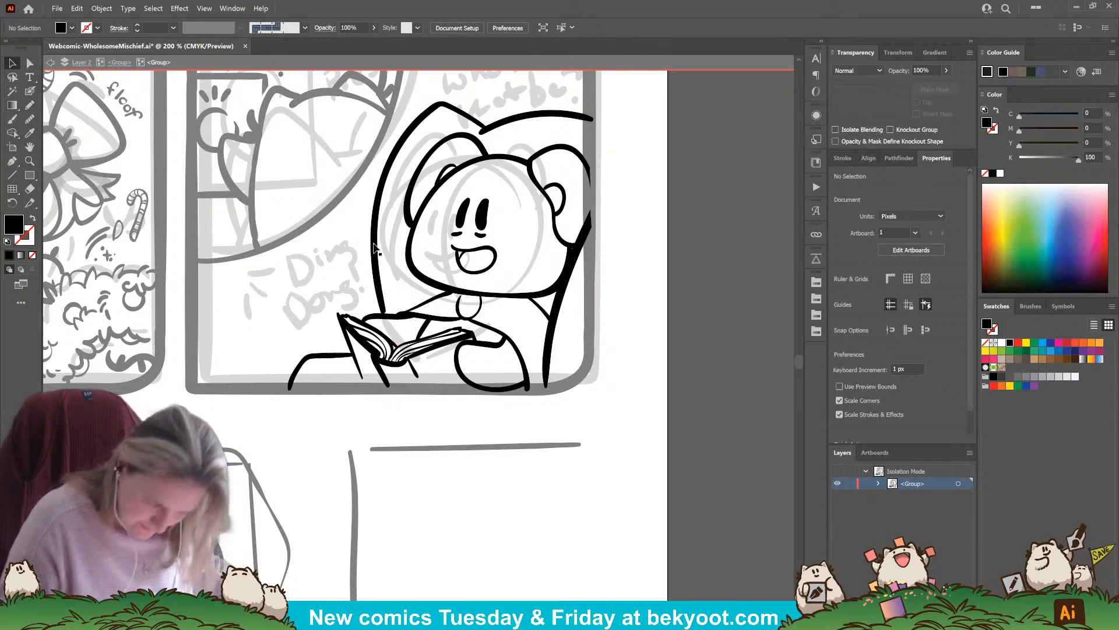
Draw curved crossing lines over the character's torso and sleeves with the Blob Brush to form a plaid shirt pattern
{"action": "left_click", "coordinate": [31, 91]}
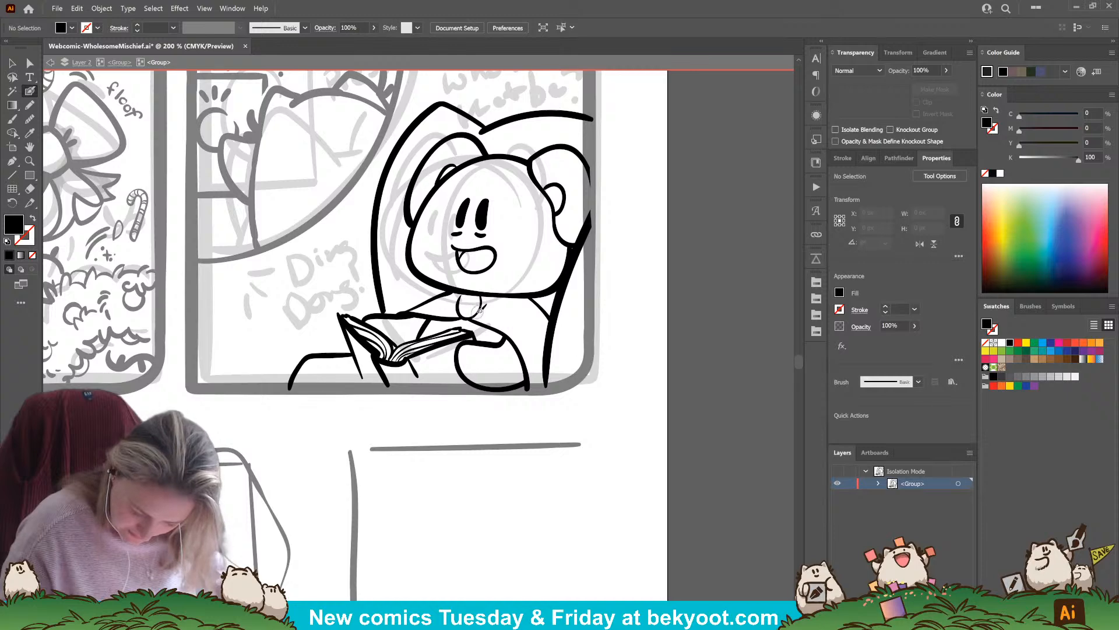
{"action": "key", "text": "shift+x"}
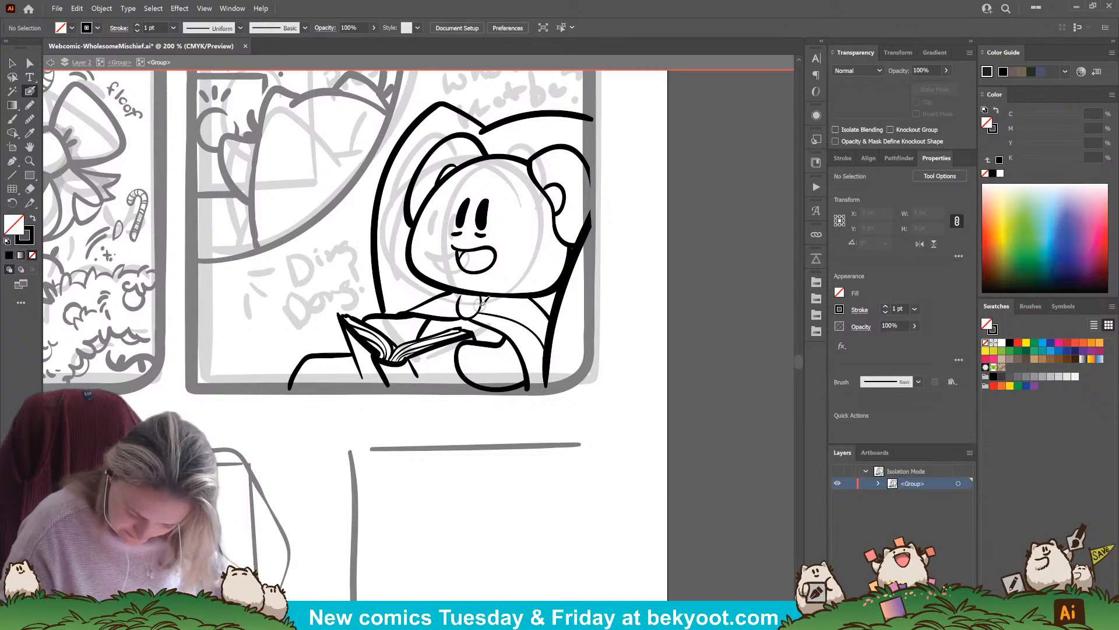
{"action": "left_click_drag", "start_coordinate": [520, 304], "coordinate": [554, 325]}
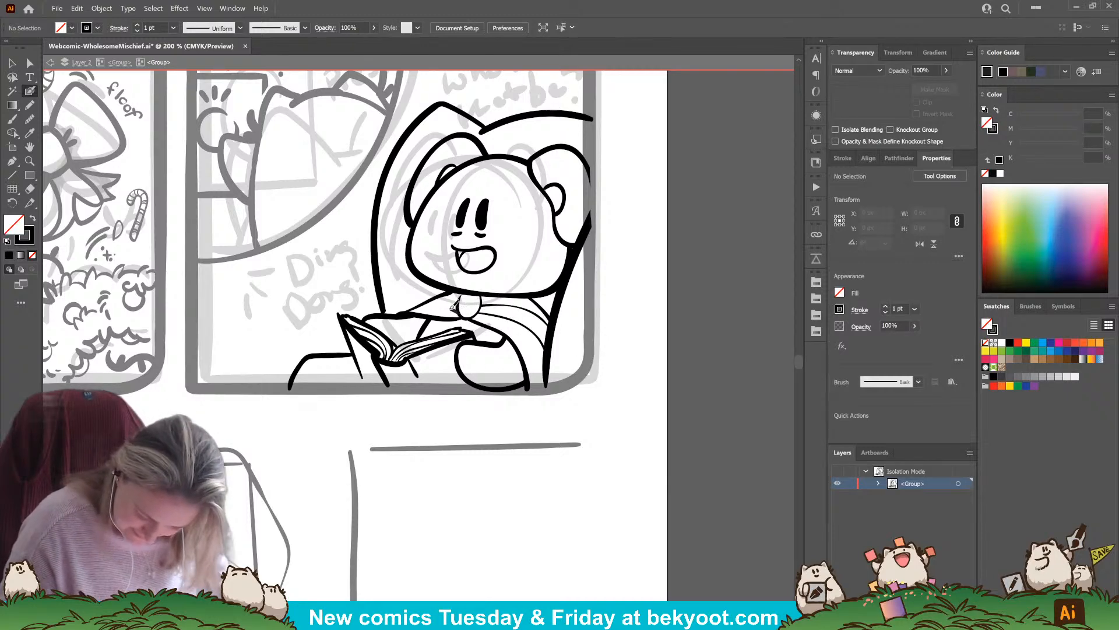
{"action": "mouse_move", "coordinate": [458, 313]}
{"action": "left_mouse_down"}
{"action": "mouse_move", "coordinate": [417, 308]}
{"action": "mouse_move", "coordinate": [447, 296]}
{"action": "left_mouse_up"}
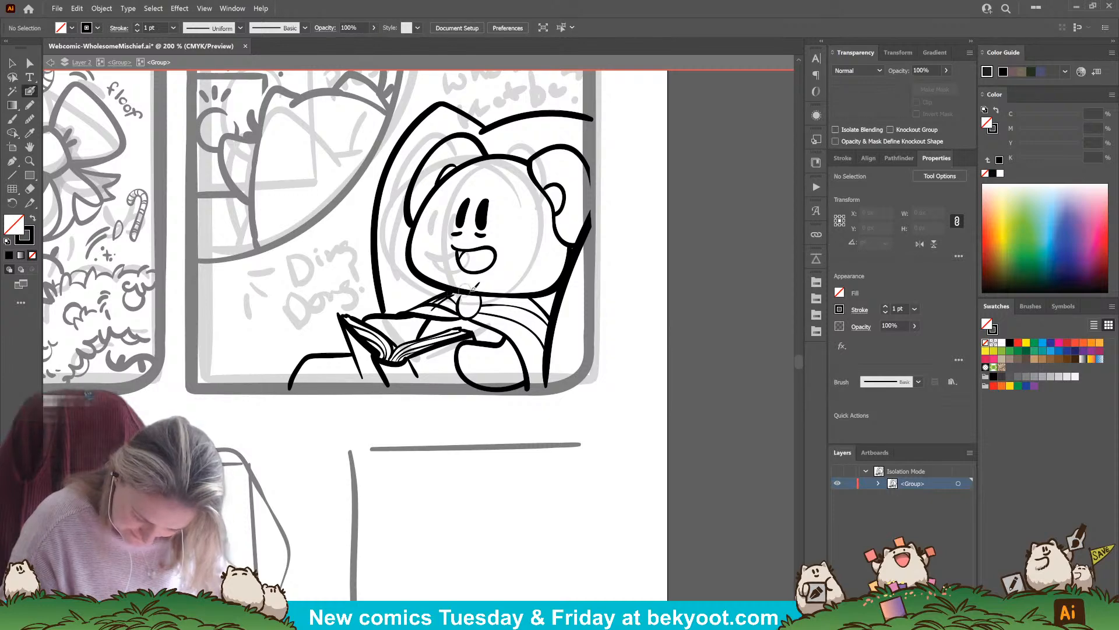
{"action": "key", "text": "ctrl+z"}
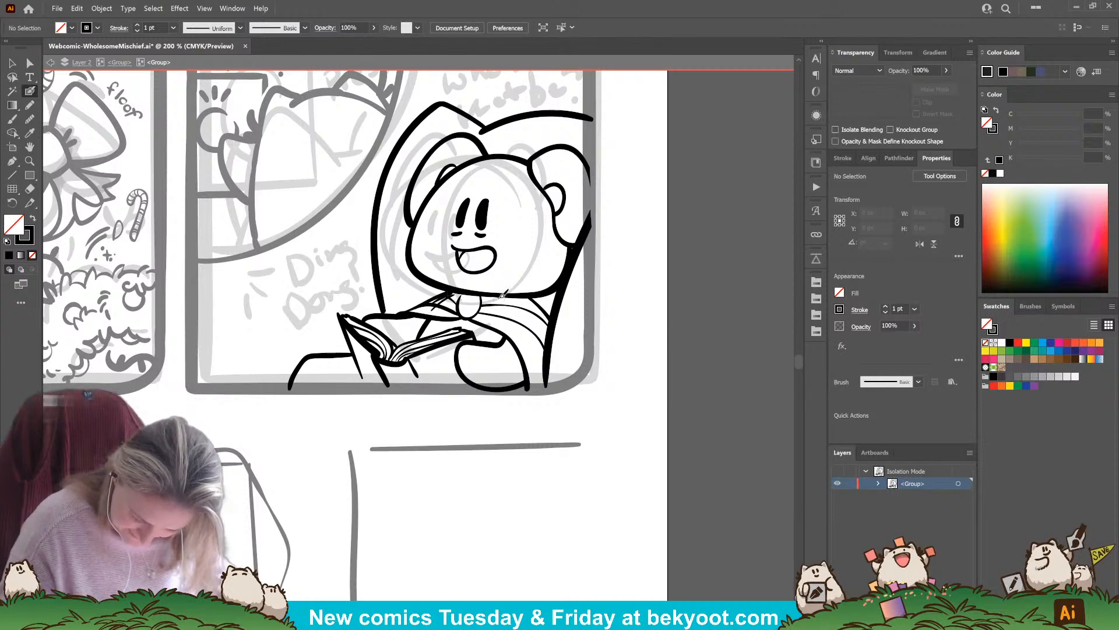
{"action": "mouse_move", "coordinate": [500, 296]}
{"action": "left_mouse_down"}
{"action": "mouse_move", "coordinate": [496, 325]}
{"action": "mouse_move", "coordinate": [521, 342]}
{"action": "mouse_move", "coordinate": [549, 313]}
{"action": "mouse_move", "coordinate": [525, 348]}
{"action": "mouse_move", "coordinate": [546, 331]}
{"action": "left_mouse_up"}
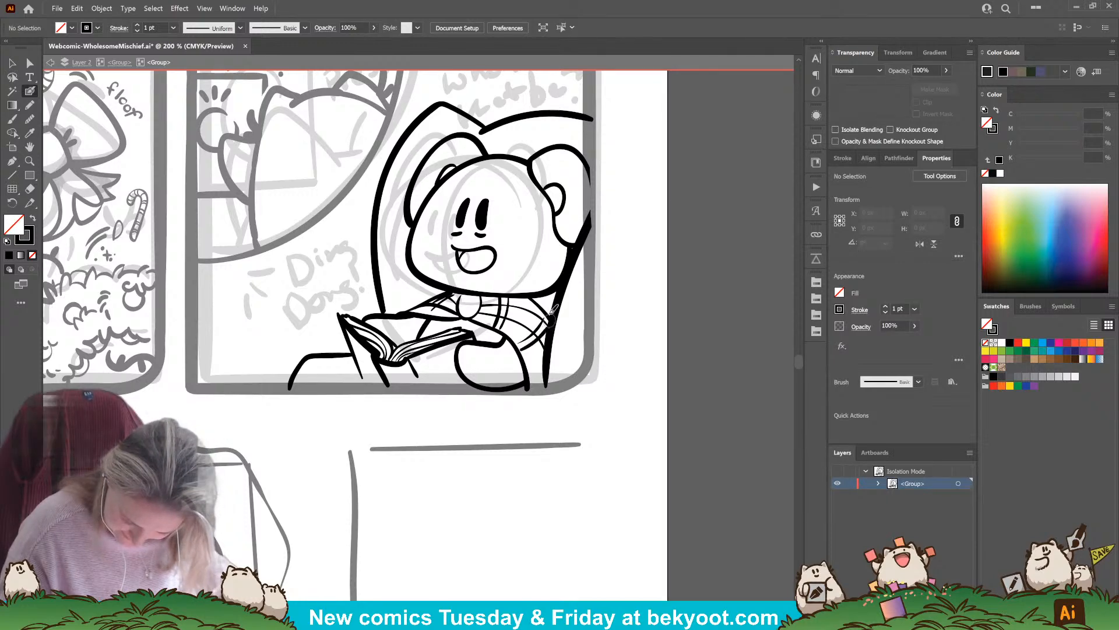
{"action": "left_click_drag", "start_coordinate": [529, 374], "coordinate": [543, 361]}
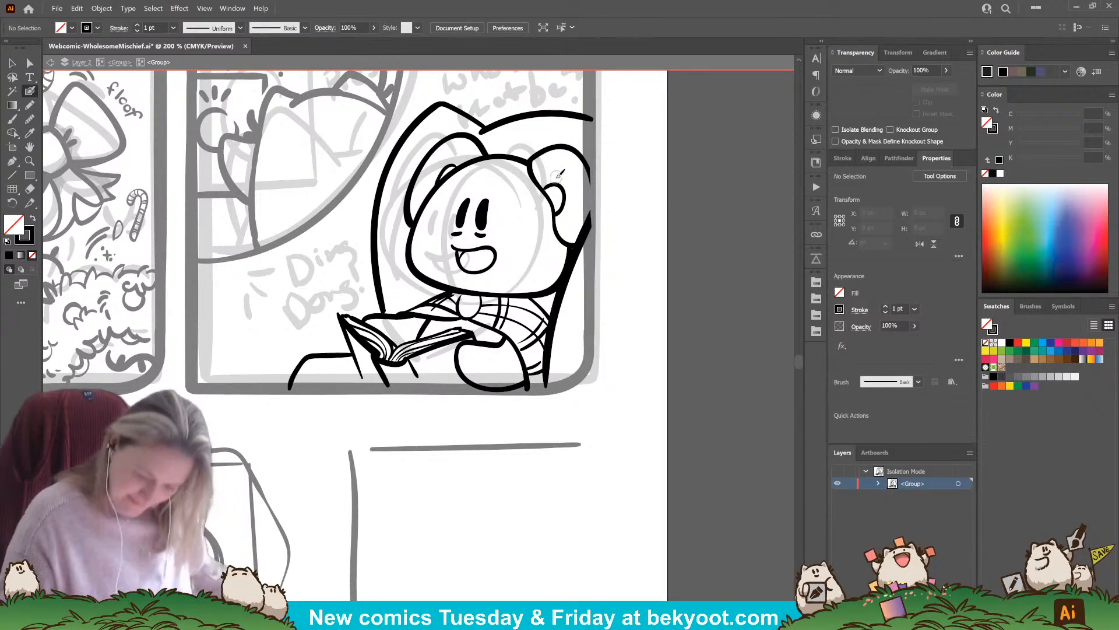
{"action": "left_click_drag", "start_coordinate": [488, 420], "coordinate": [550, 435]}
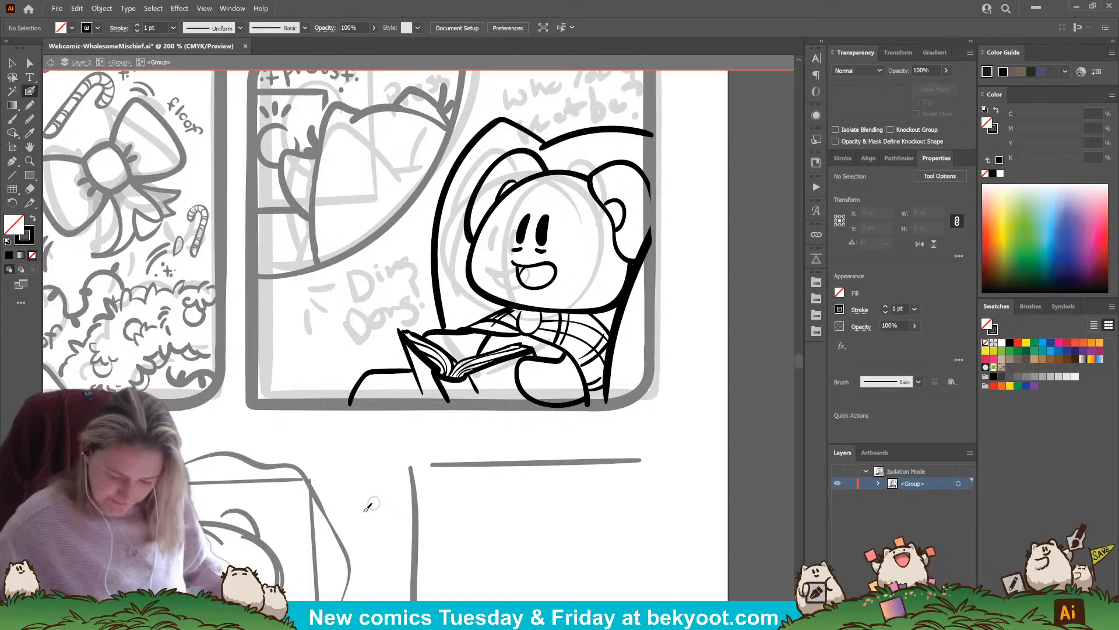
{"action": "scroll", "coordinate": [482, 386], "scroll_direction": "down", "scroll_amount": 1}
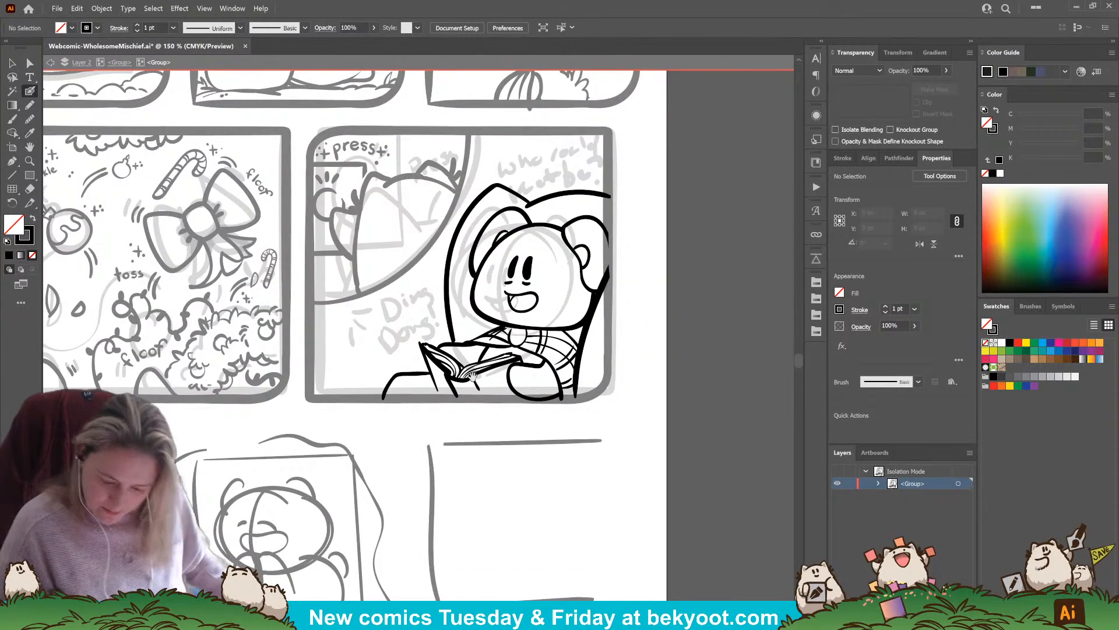
{"action": "left_click_drag", "start_coordinate": [473, 376], "coordinate": [463, 397]}
{"action": "left_click", "coordinate": [424, 410], "text": "ctrl"}
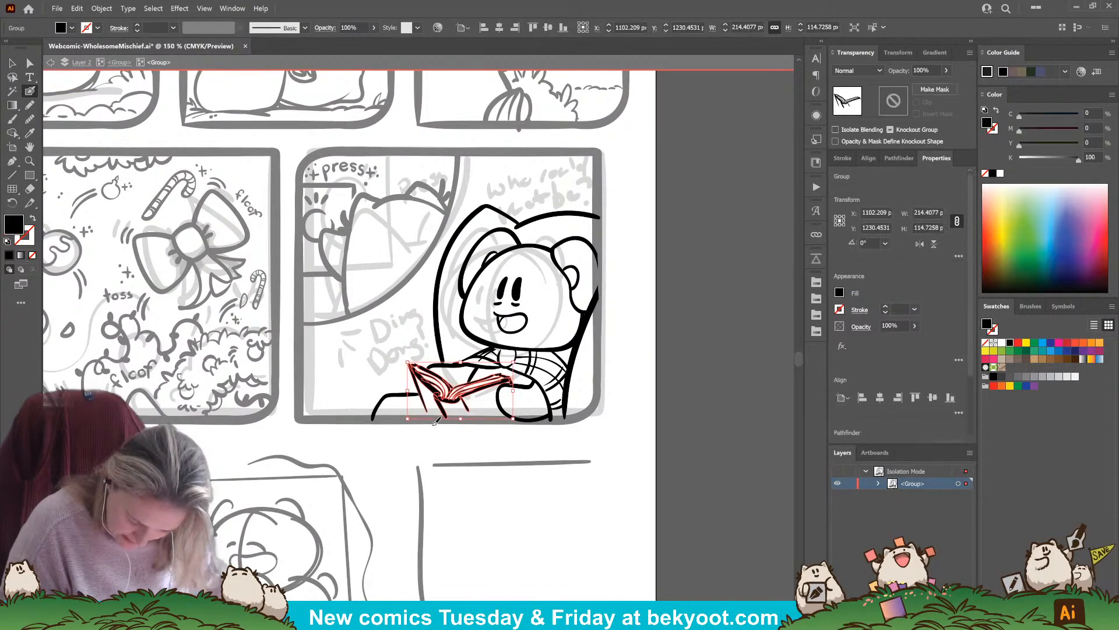
{"action": "key", "text": "v"}
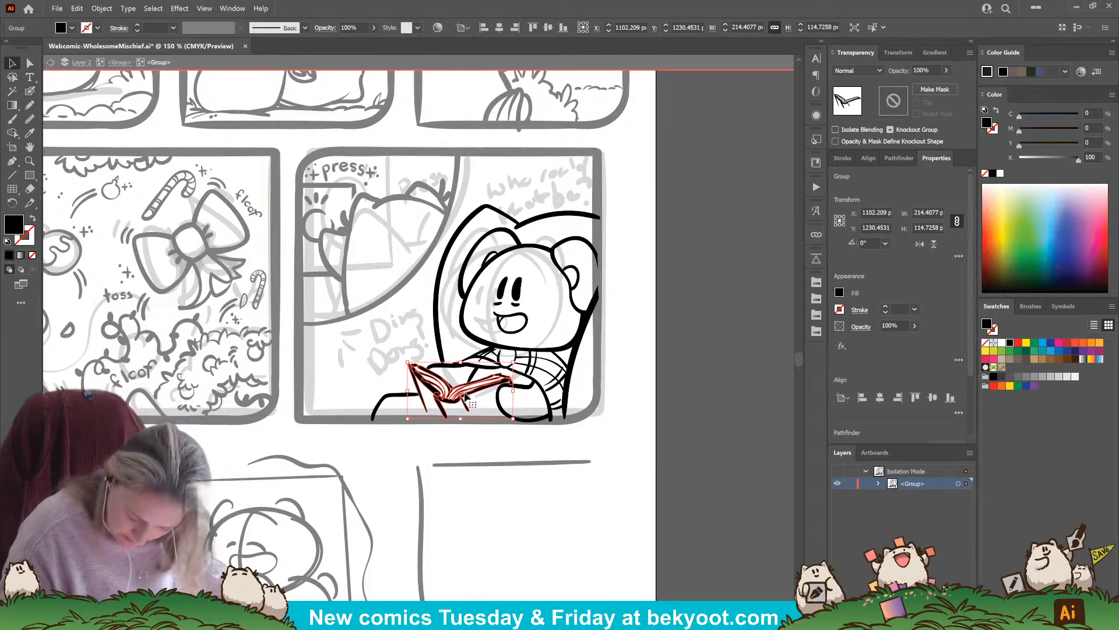
{"action": "double_click", "coordinate": [467, 396]}
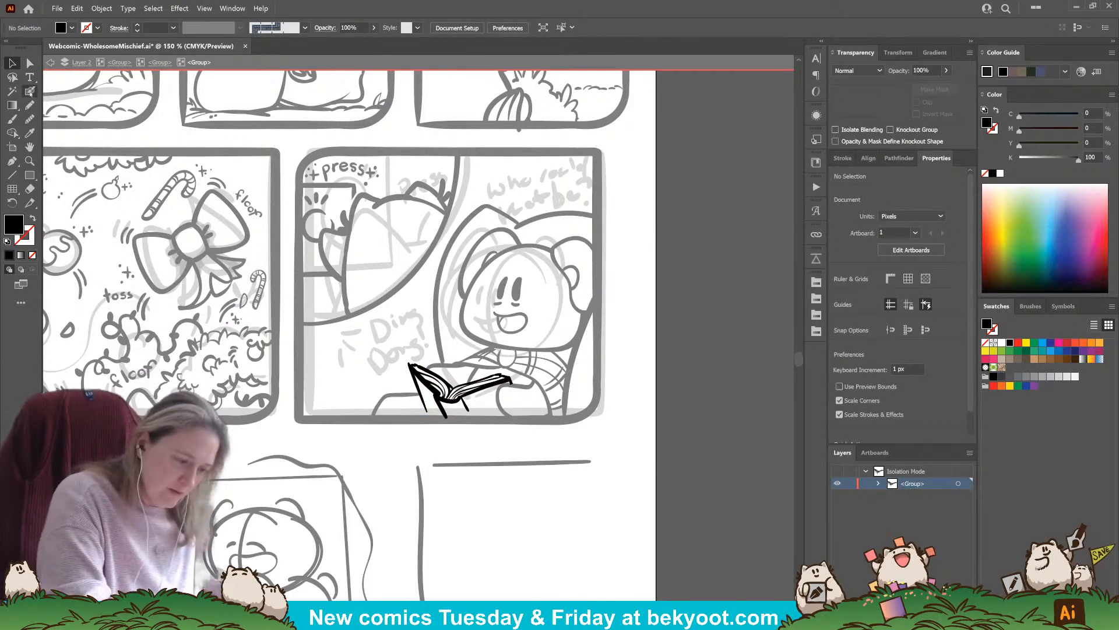
{"action": "left_click", "coordinate": [158, 63]}
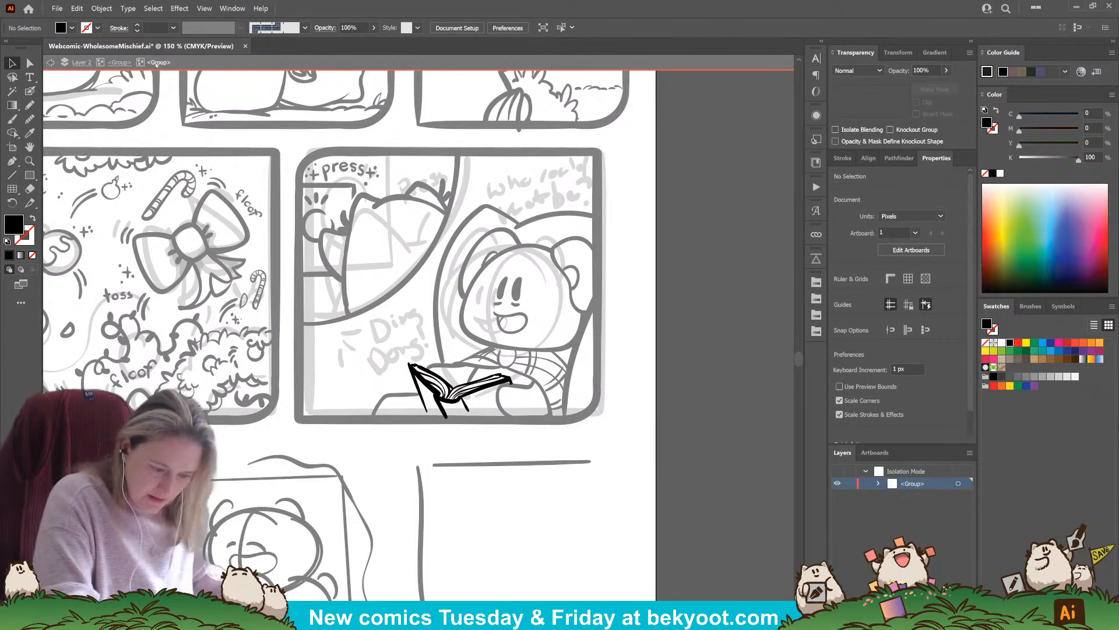
Ink the lap line along the panel's bottom edge beneath the book, and clean up where the book's lower lines meet it
{"action": "left_click", "coordinate": [30, 92]}
{"action": "mouse_move", "coordinate": [440, 411]}
{"action": "left_mouse_down"}
{"action": "mouse_move", "coordinate": [414, 414]}
{"action": "mouse_move", "coordinate": [503, 414]}
{"action": "left_mouse_up"}
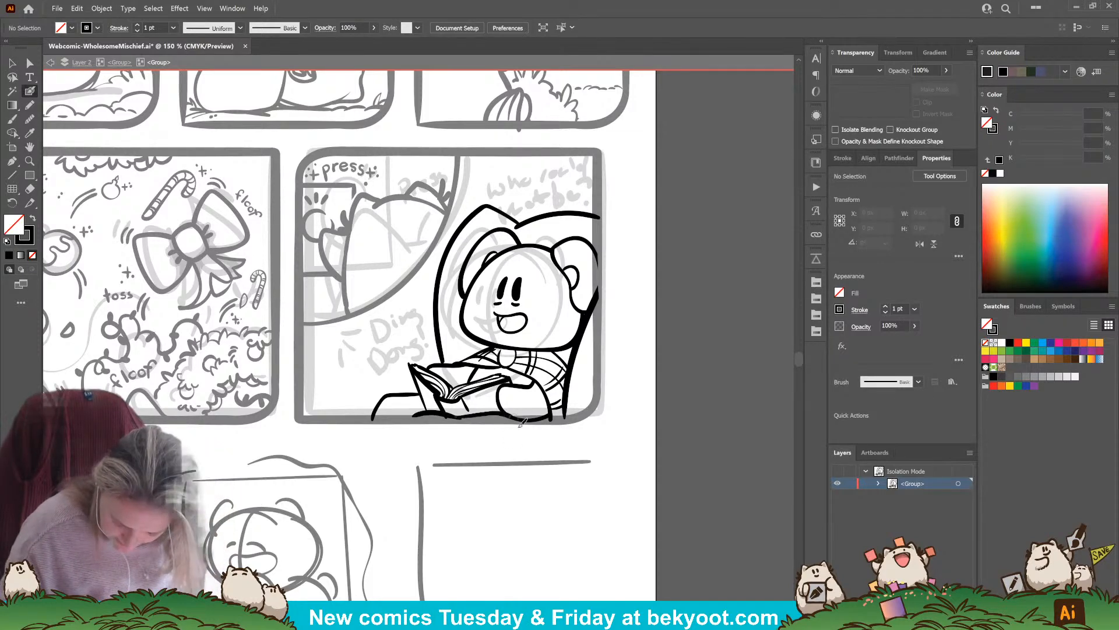
{"action": "left_click", "coordinate": [442, 404], "text": "ctrl"}
{"action": "left_click_drag", "start_coordinate": [448, 421], "coordinate": [429, 419]}
{"action": "left_click", "coordinate": [507, 456], "text": "ctrl"}
{"action": "left_click_drag", "start_coordinate": [482, 454], "coordinate": [517, 464]}
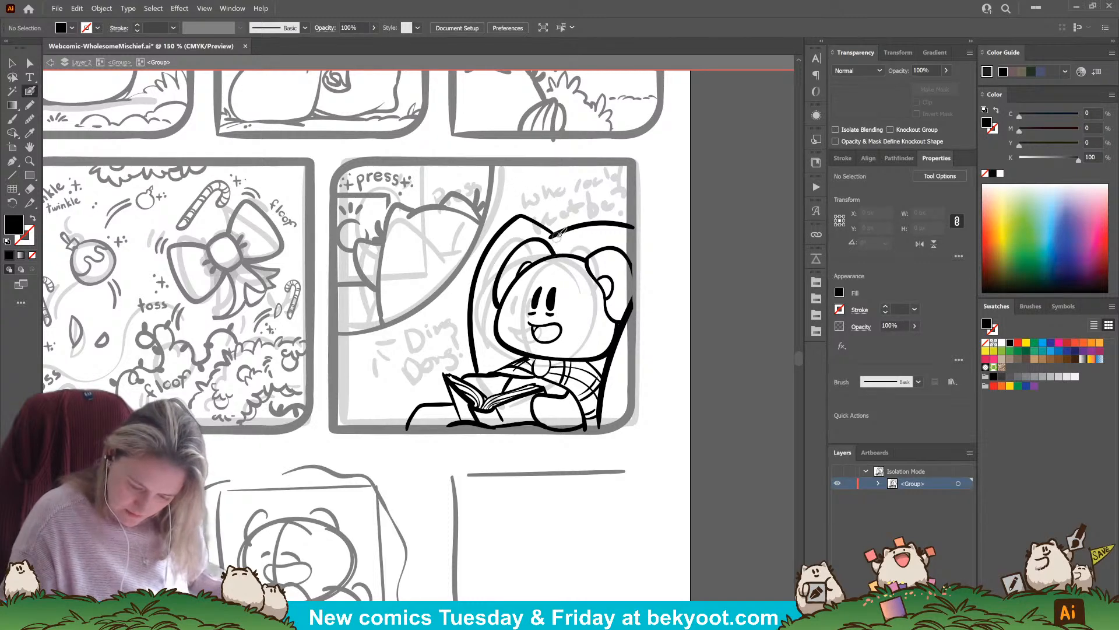
Try inking short emphasis strokes at the upper left of the sketched "Ding Dong!" lettering
{"action": "mouse_move", "coordinate": [361, 359]}
{"action": "left_mouse_down"}
{"action": "mouse_move", "coordinate": [350, 348]}
{"action": "mouse_move", "coordinate": [364, 342]}
{"action": "left_mouse_up"}
{"action": "key", "text": "ctrl+z"}
Hand-letter the word "DING" on an upward slant in the lower left of the doorbell panel, redoing unsatisfactory strokes
{"action": "key", "text": "ctrl+z"}
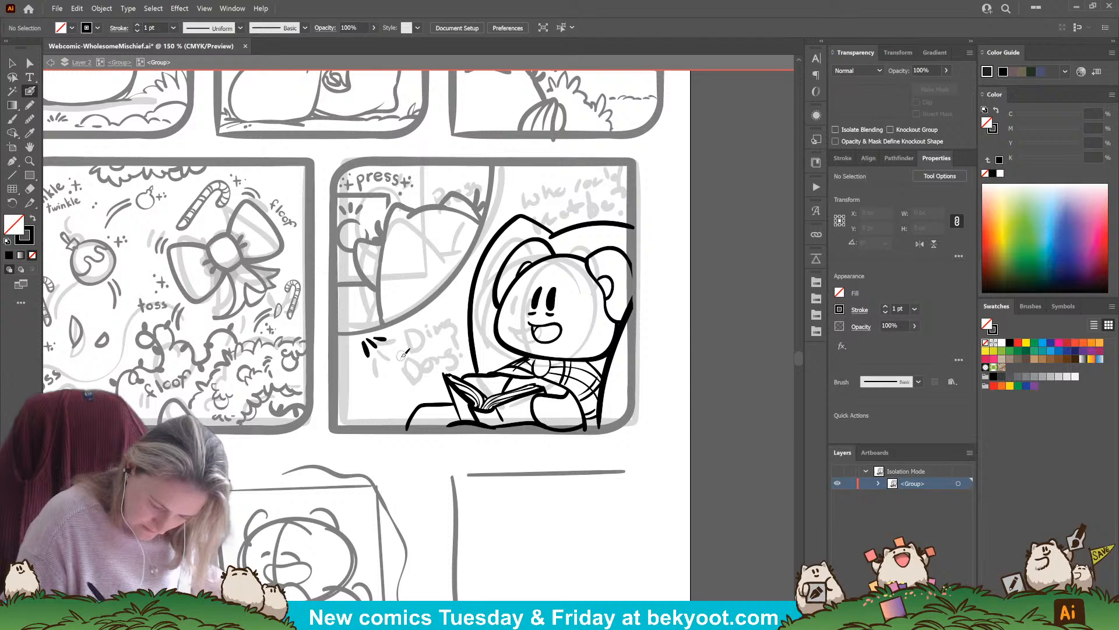
{"action": "key", "text": "shift+x"}
{"action": "key", "text": "shift+x"}
{"action": "mouse_move", "coordinate": [357, 362]}
{"action": "left_mouse_down"}
{"action": "mouse_move", "coordinate": [384, 352]}
{"action": "mouse_move", "coordinate": [397, 362]}
{"action": "mouse_move", "coordinate": [386, 348]}
{"action": "mouse_move", "coordinate": [421, 346]}
{"action": "left_mouse_up"}
{"action": "key", "text": "ctrl+z"}
{"action": "key", "text": "ctrl+z"}
{"action": "key", "text": "ctrl+z"}
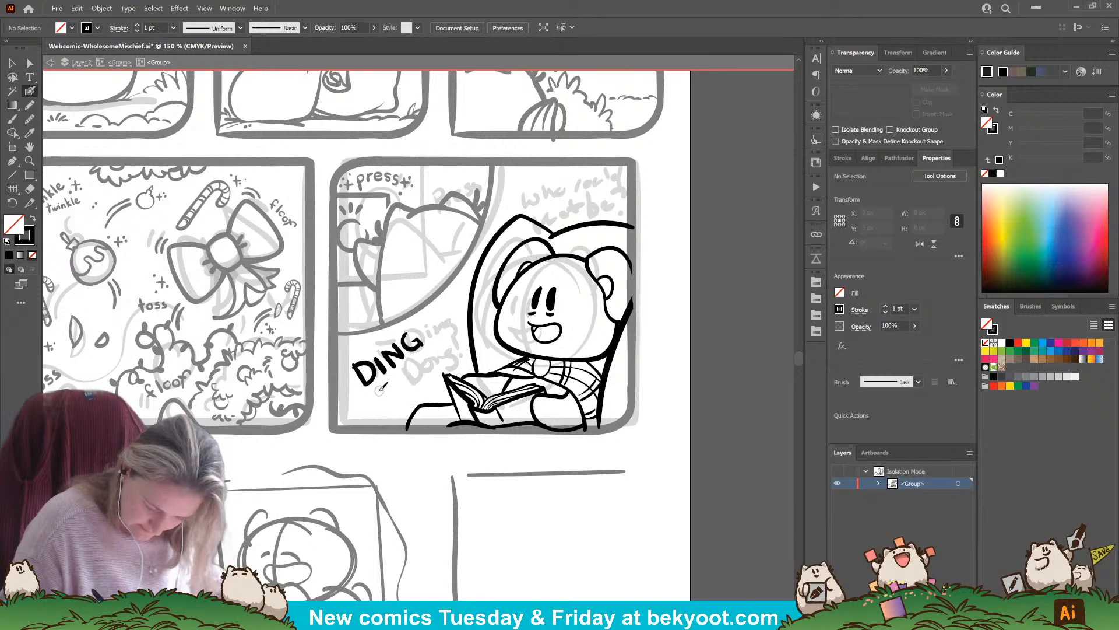
Hand-letter "DONG!" on the same slant beneath "DING", redoing unsatisfactory strokes
{"action": "mouse_move", "coordinate": [379, 390]}
{"action": "left_mouse_down"}
{"action": "mouse_move", "coordinate": [392, 401]}
{"action": "mouse_move", "coordinate": [405, 374]}
{"action": "mouse_move", "coordinate": [413, 386]}
{"action": "mouse_move", "coordinate": [417, 365]}
{"action": "mouse_move", "coordinate": [423, 375]}
{"action": "mouse_move", "coordinate": [416, 364]}
{"action": "mouse_move", "coordinate": [425, 373]}
{"action": "mouse_move", "coordinate": [444, 354]}
{"action": "mouse_move", "coordinate": [432, 355]}
{"action": "mouse_move", "coordinate": [456, 345]}
{"action": "left_mouse_up"}
{"action": "key", "text": "ctrl+z"}
{"action": "key", "text": "ctrl+z"}
{"action": "key", "text": "ctrl+z"}
{"action": "key", "text": "ctrl+z"}
{"action": "left_click", "coordinate": [458, 354]}
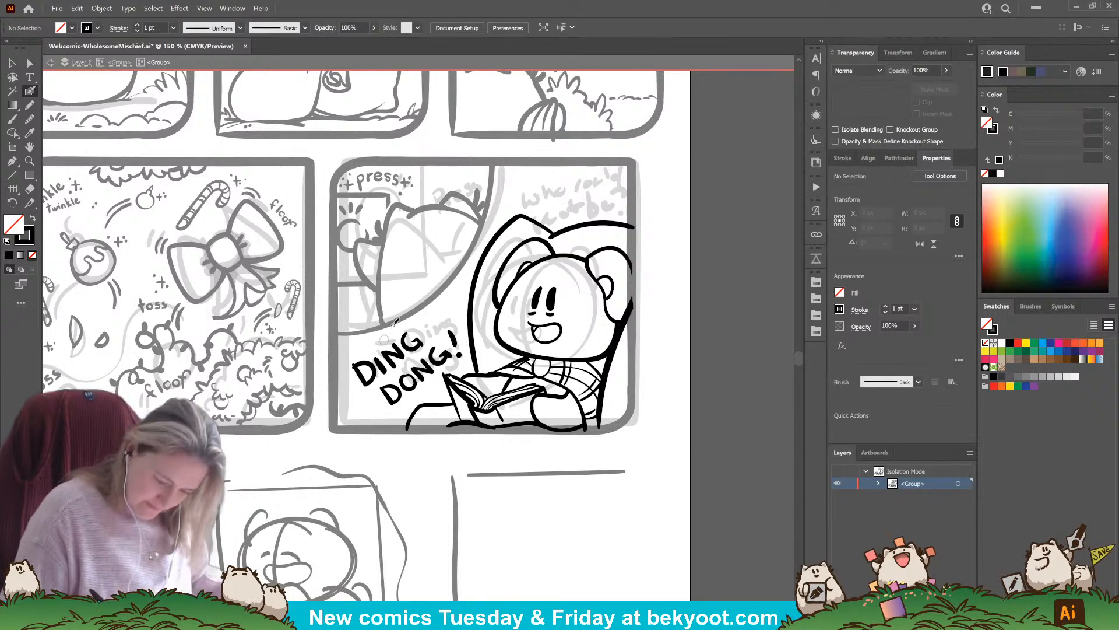
Scale the "DING DONG!" lettering down to about 197 by 136 px and deselect it
{"action": "key", "text": "v"}
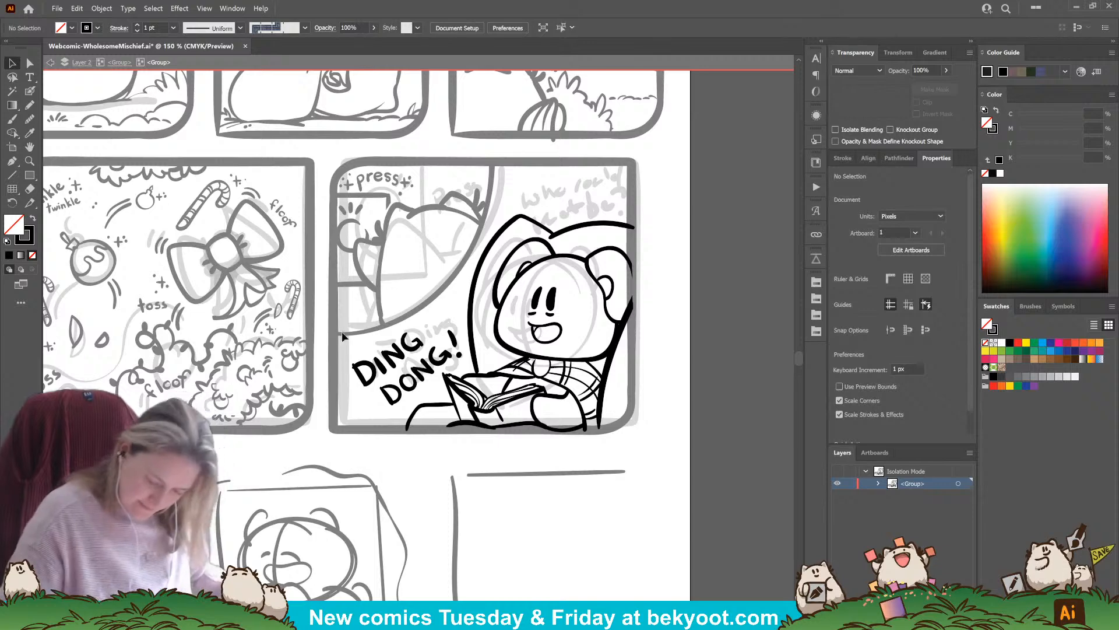
{"action": "left_click_drag", "start_coordinate": [342, 332], "coordinate": [408, 390]}
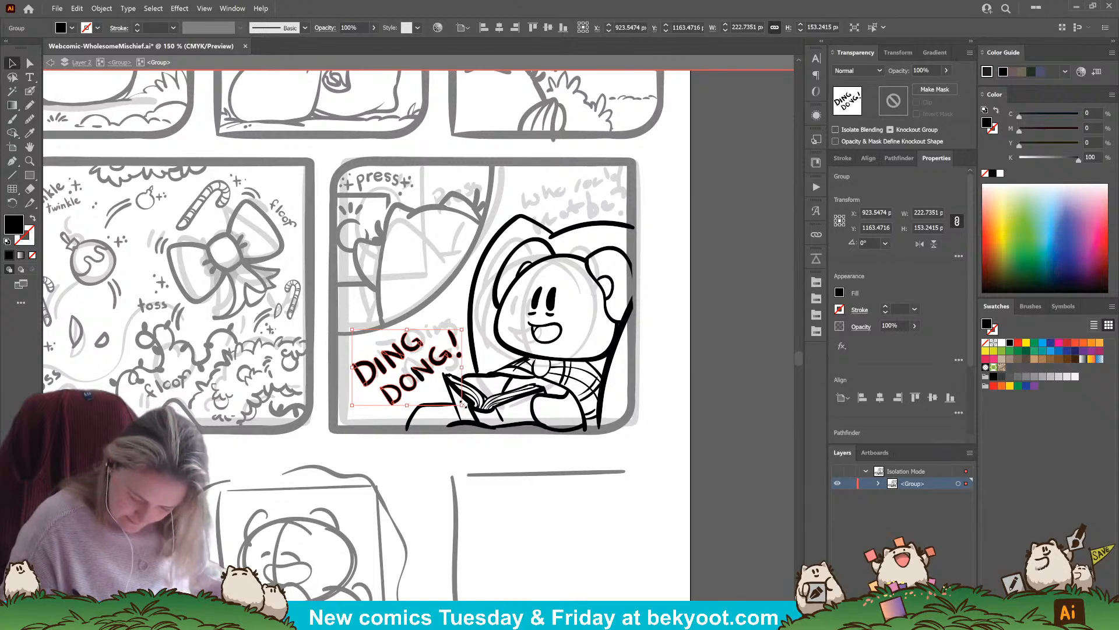
{"action": "left_click_drag", "start_coordinate": [463, 403], "coordinate": [454, 395]}
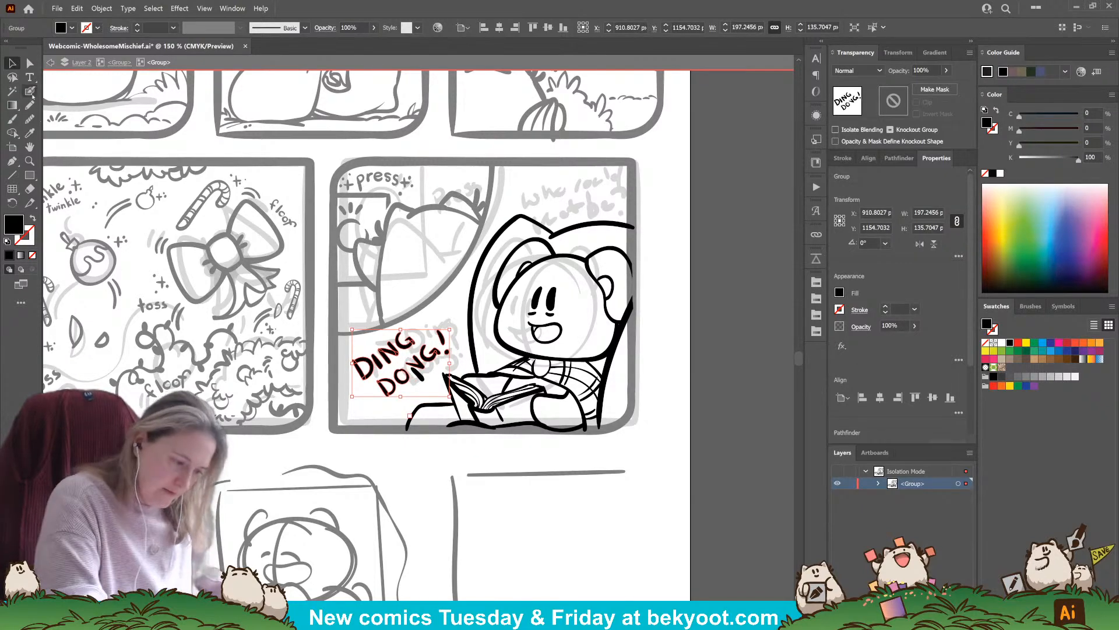
{"action": "left_click", "coordinate": [375, 457]}
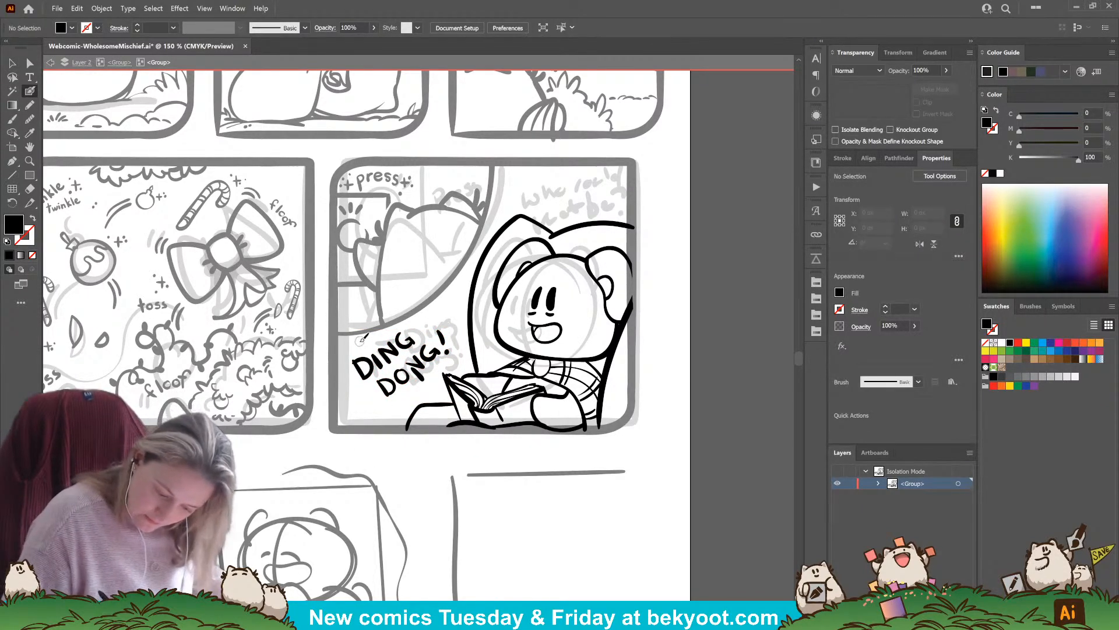
Ink three short emphasis strokes radiating from the upper left of the word "DING"
{"action": "mouse_move", "coordinate": [361, 341]}
{"action": "left_mouse_down"}
{"action": "mouse_move", "coordinate": [347, 353]}
{"action": "mouse_move", "coordinate": [366, 343]}
{"action": "left_mouse_up"}
{"action": "key", "text": "ctrl+z"}
{"action": "key", "text": "ctrl+z"}
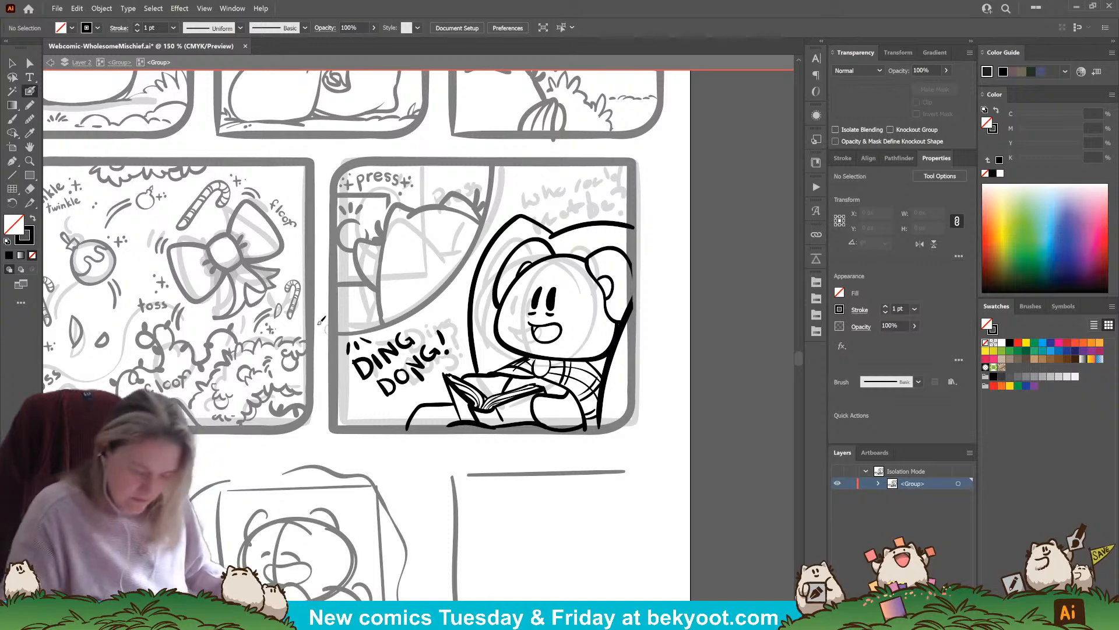
Delete the N's diagonal stroke in "DONG!", redraw it inside the lettering group, and exit isolation mode
{"action": "key", "text": "v"}
{"action": "left_click", "coordinate": [421, 378]}
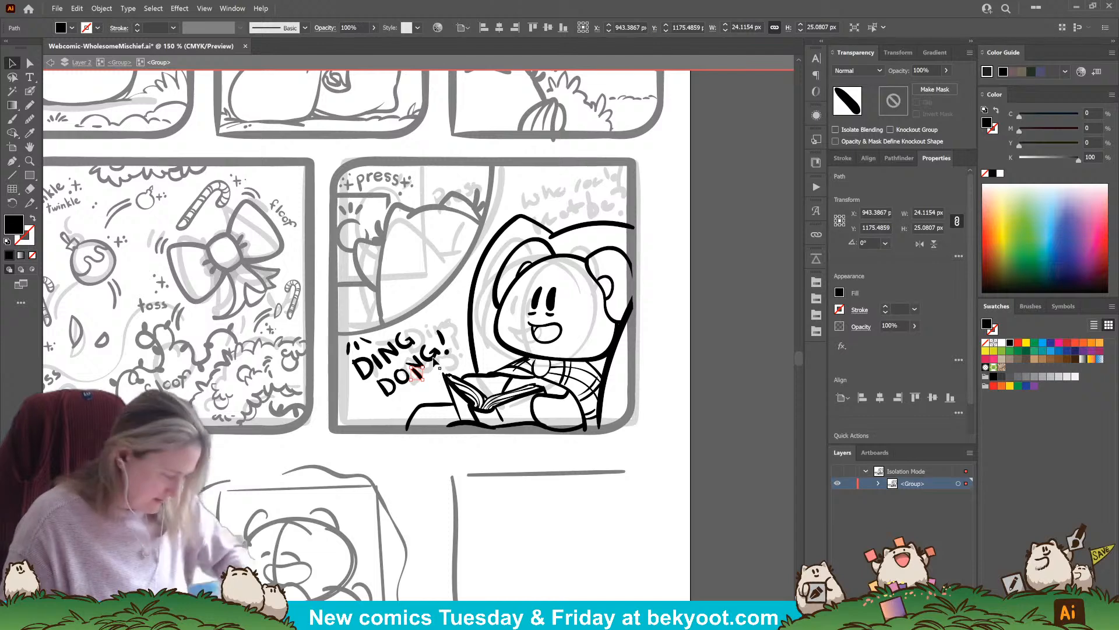
{"action": "left_click", "coordinate": [436, 358]}
{"action": "double_click", "coordinate": [421, 374]}
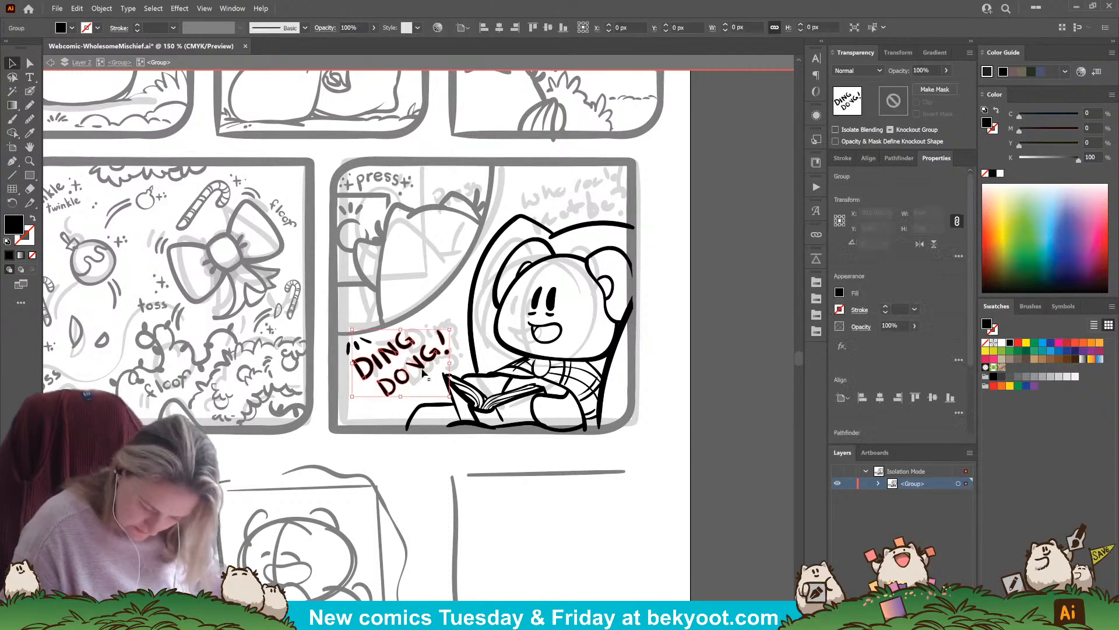
{"action": "left_click", "coordinate": [30, 92]}
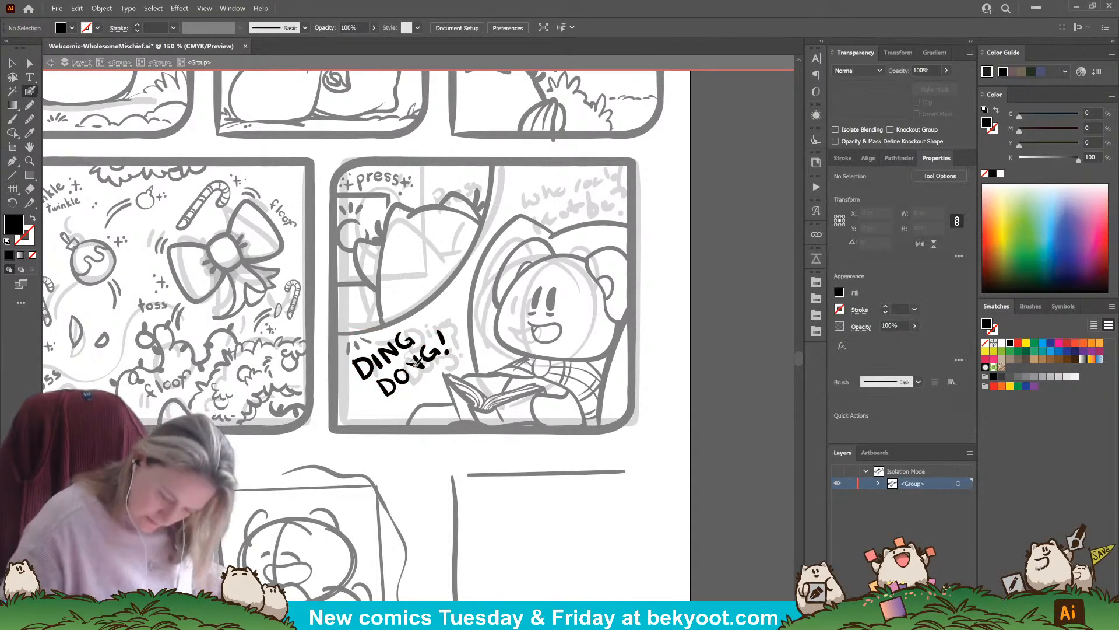
{"action": "left_click_drag", "start_coordinate": [415, 363], "coordinate": [426, 375]}
{"action": "key", "text": "shift+x"}
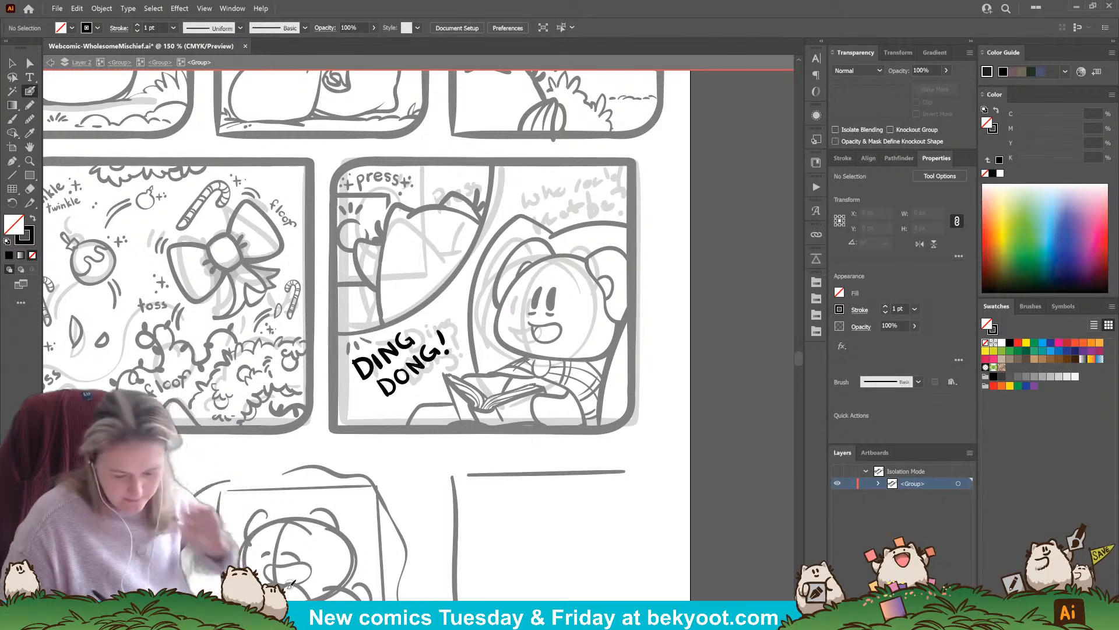
{"action": "key", "text": "v"}
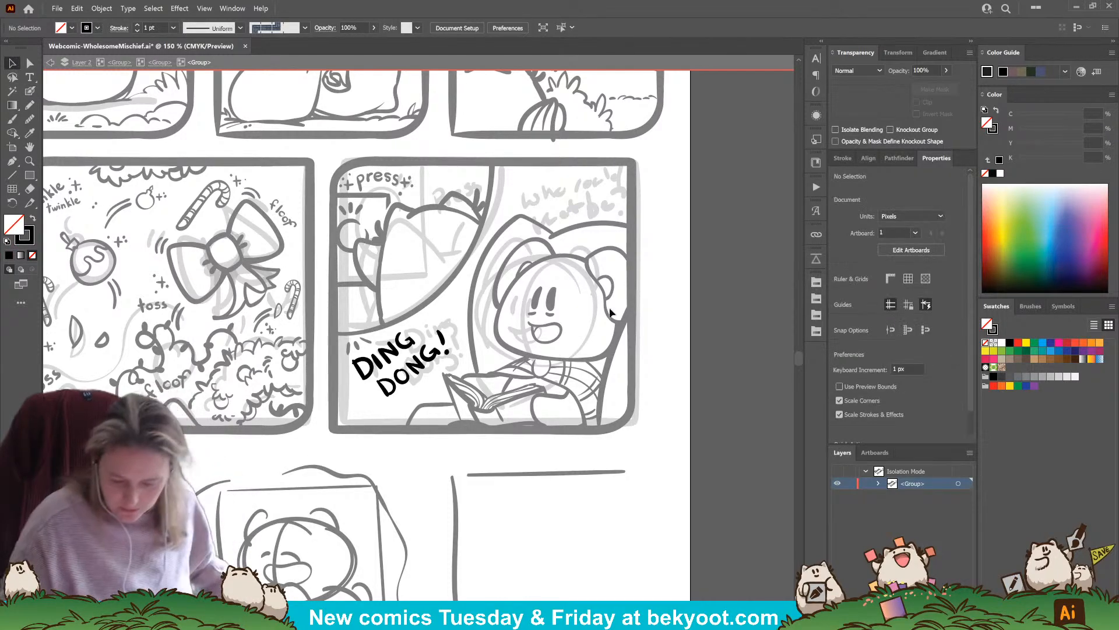
{"action": "double_click", "coordinate": [659, 304]}
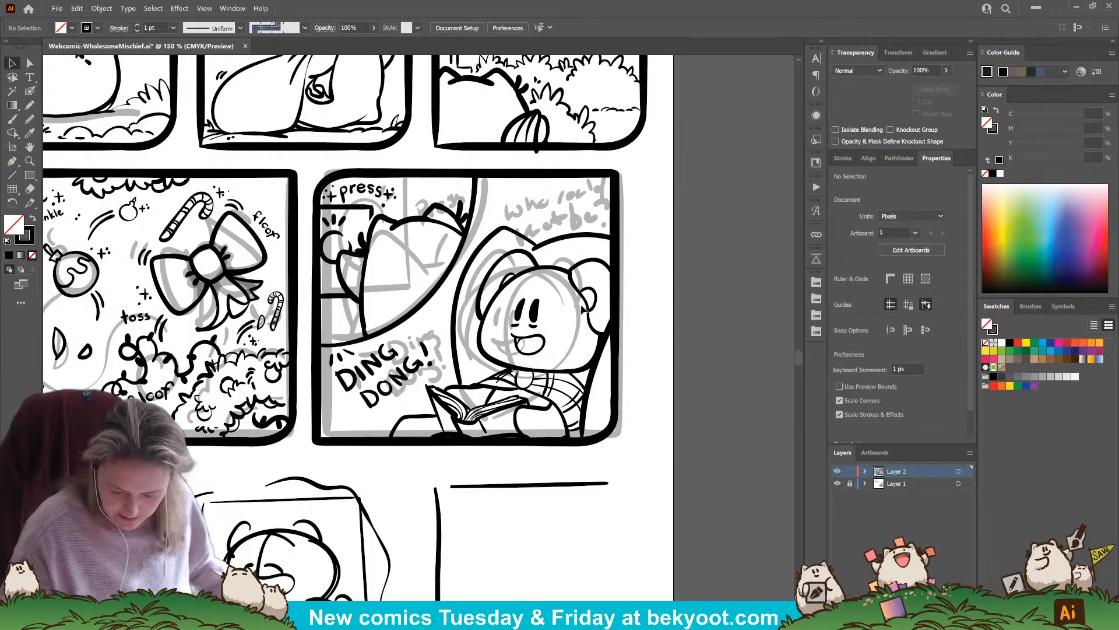
Isolate the nested lettering group in the doorbell panel and delete the emphasis strokes above the word "DING"
{"action": "left_click", "coordinate": [585, 300]}
{"action": "right_click", "coordinate": [574, 283]}
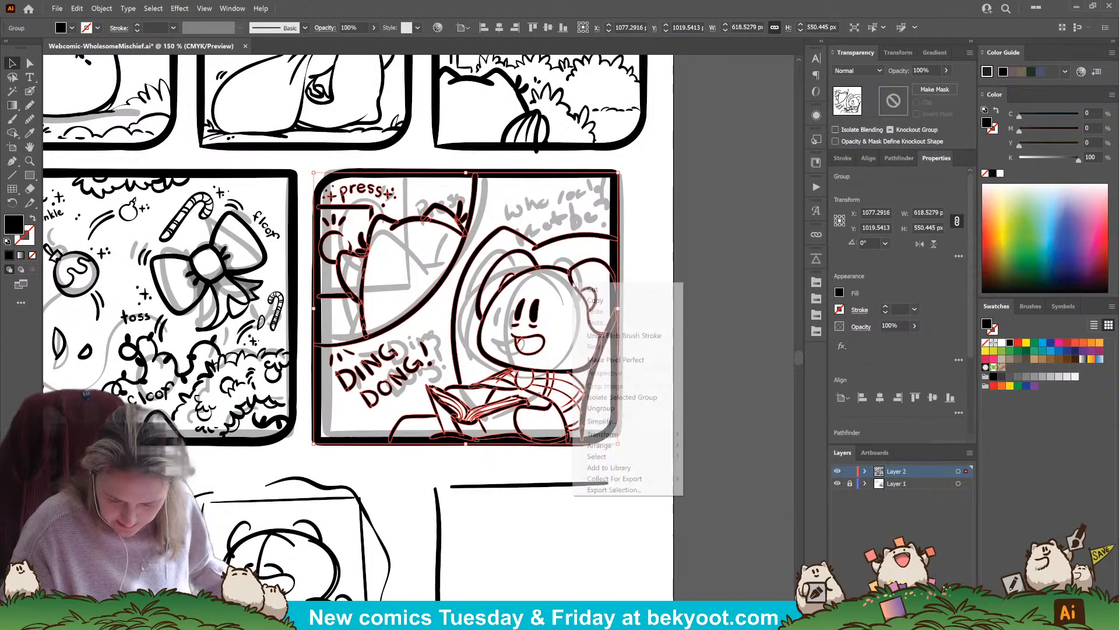
{"action": "double_click", "coordinate": [592, 260]}
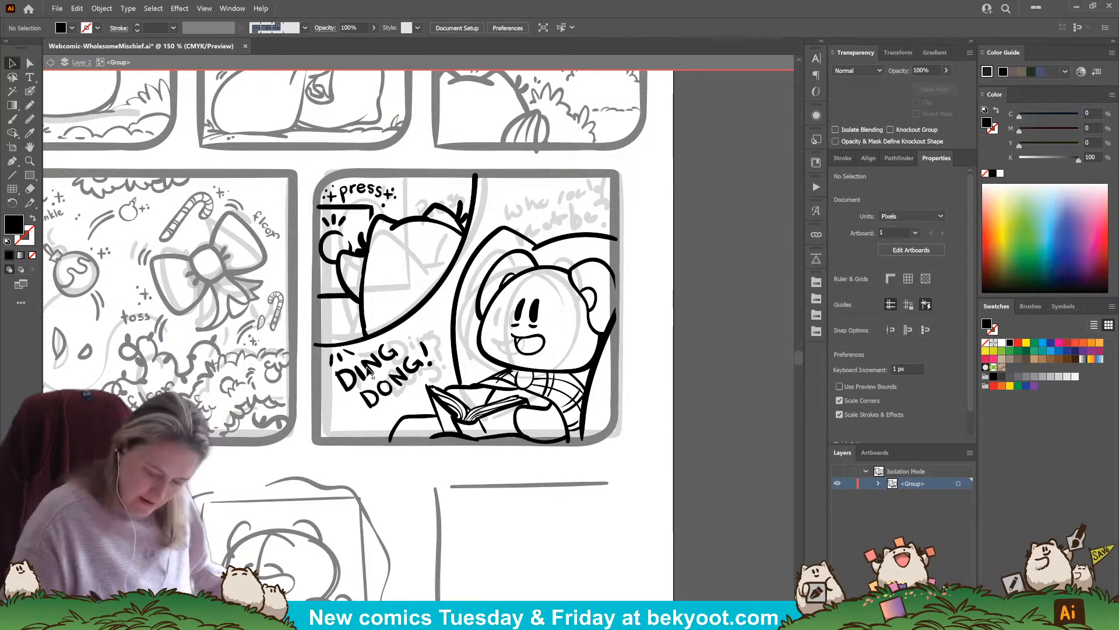
{"action": "left_click", "coordinate": [395, 403]}
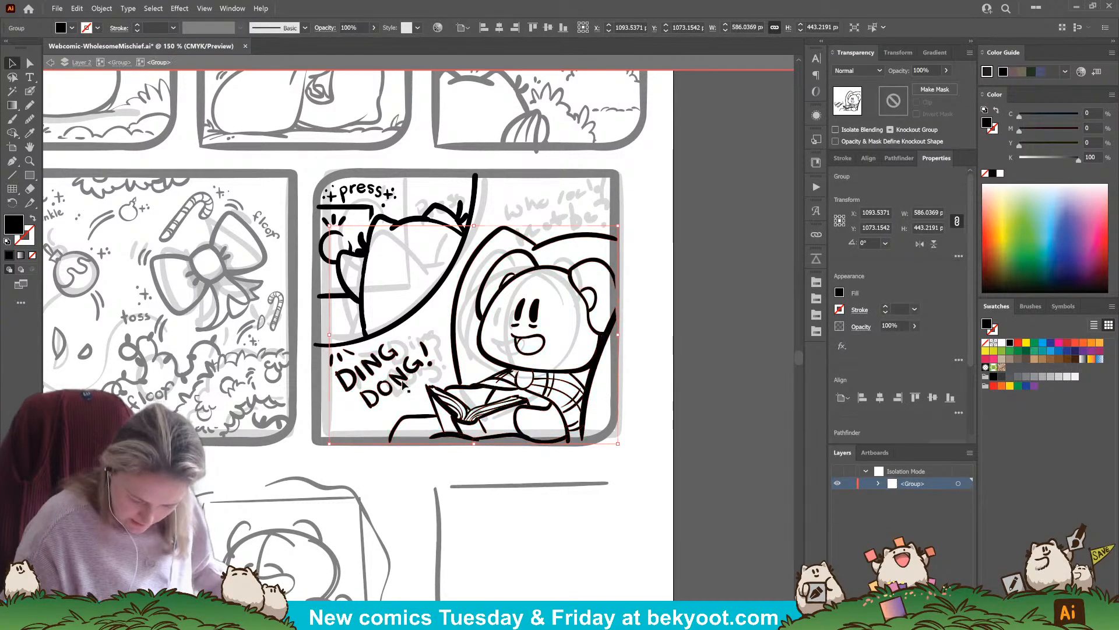
{"action": "double_click", "coordinate": [339, 359]}
{"action": "left_click", "coordinate": [352, 358]}
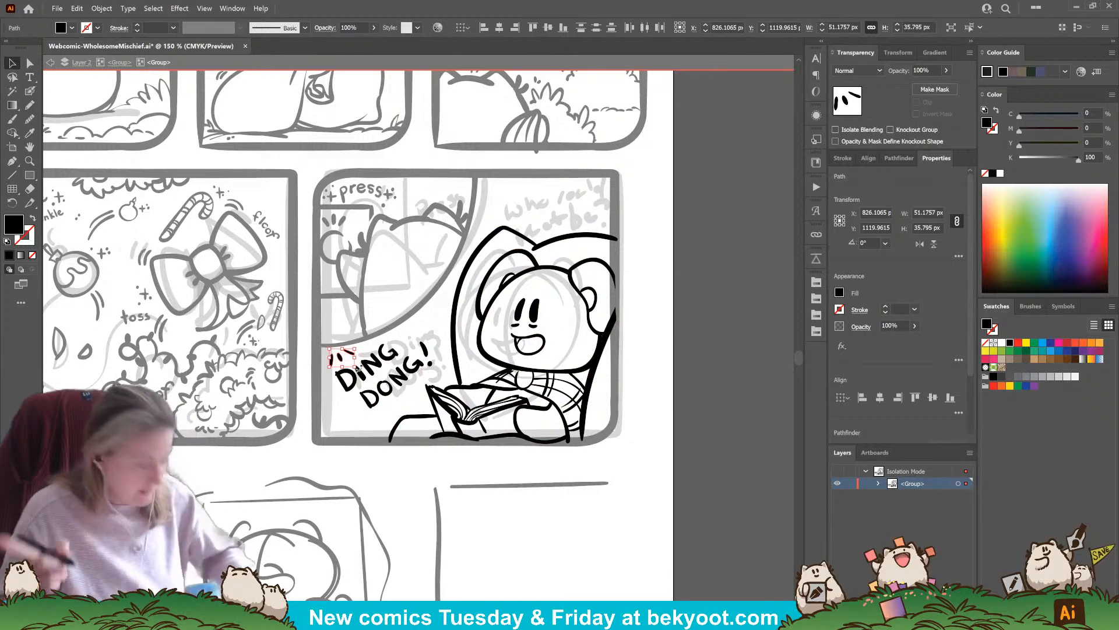
{"action": "key", "text": "Delete"}
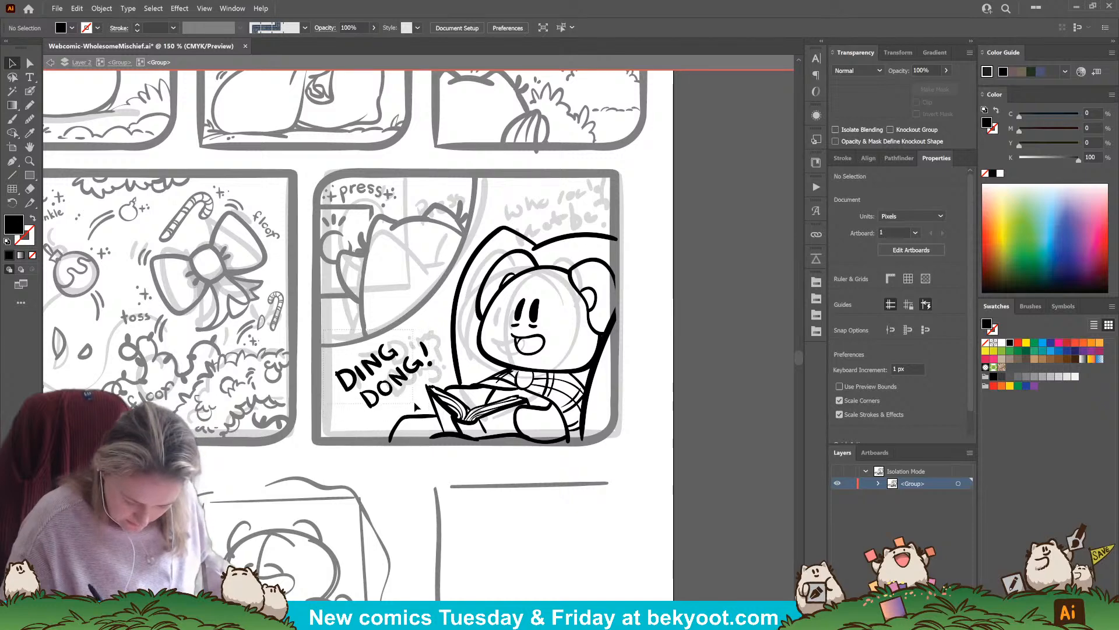
Move the "DING DONG!" lettering above the armchair, rotate it nearly level, and ink short emphasis strokes beside the word "DING"
{"action": "left_click", "coordinate": [400, 410]}
{"action": "left_click_drag", "start_coordinate": [406, 383], "coordinate": [565, 212]}
{"action": "left_click_drag", "start_coordinate": [592, 168], "coordinate": [607, 207]}
{"action": "left_click", "coordinate": [30, 90]}
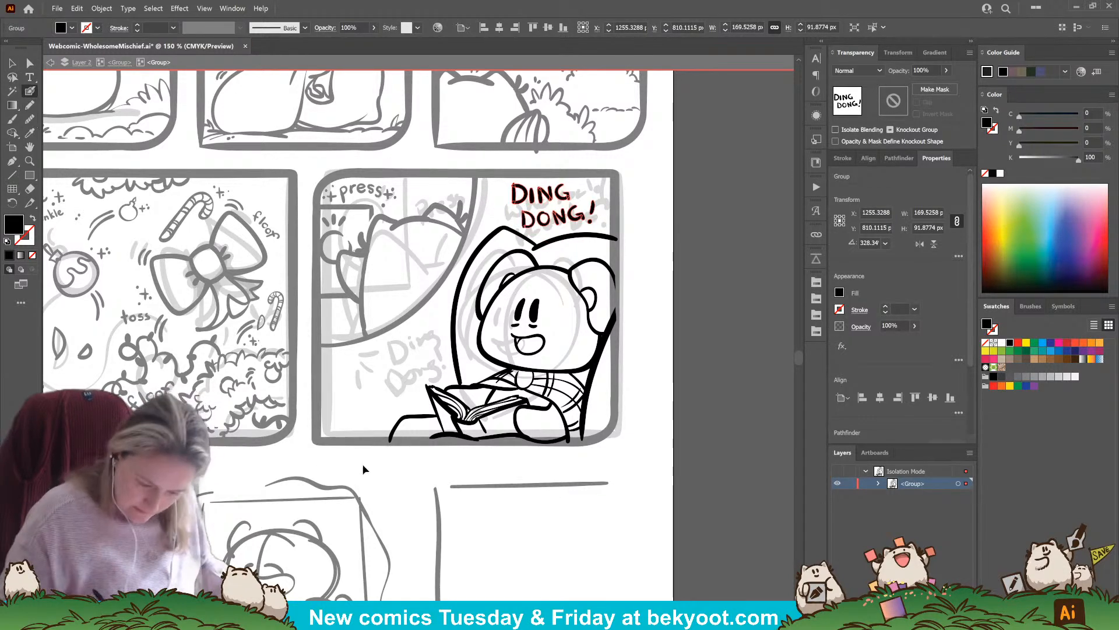
{"action": "mouse_move", "coordinate": [482, 201]}
{"action": "left_mouse_down"}
{"action": "mouse_move", "coordinate": [497, 196]}
{"action": "mouse_move", "coordinate": [502, 211]}
{"action": "left_mouse_up"}
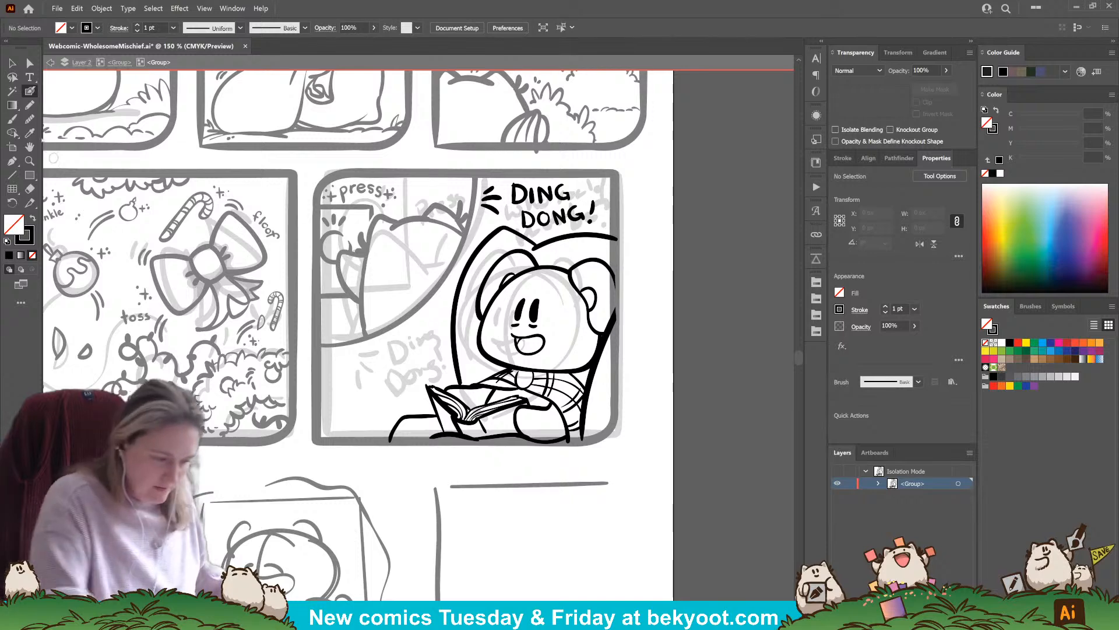
Add the dialogue "Who could that be?" beneath the doorbell scene, exit isolation mode, and save the file
{"action": "left_click", "coordinate": [30, 77]}
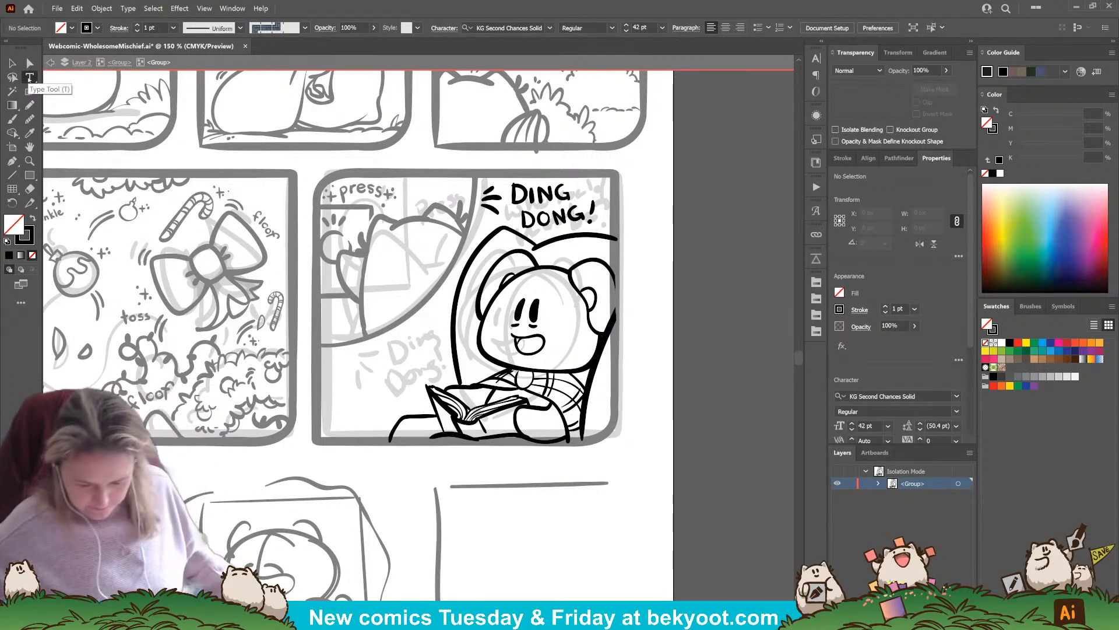
{"action": "left_click", "coordinate": [360, 362]}
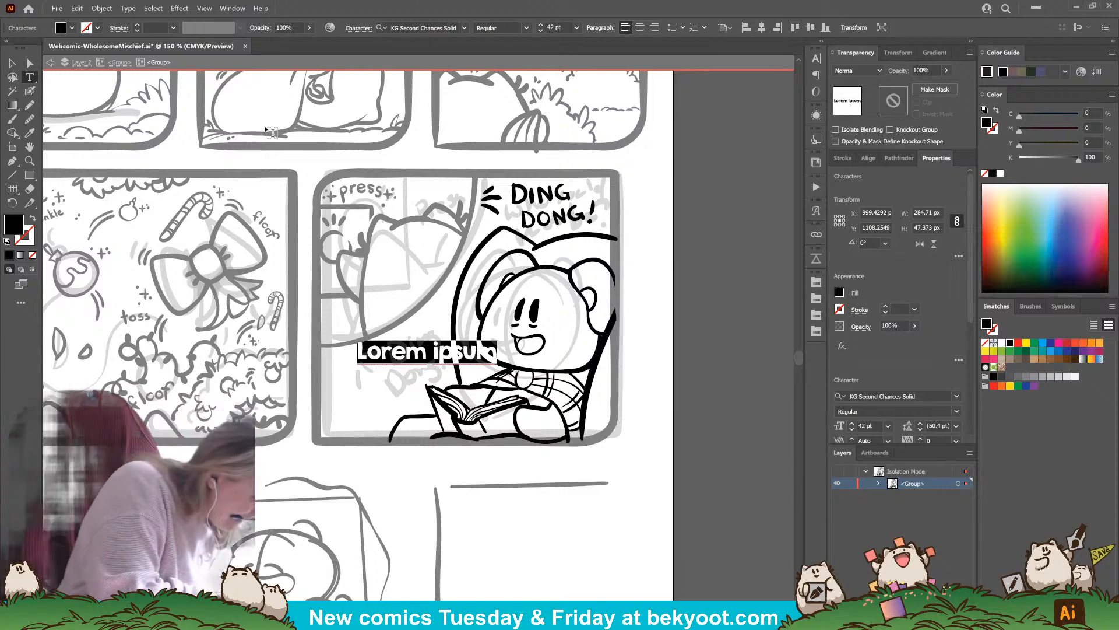
{"action": "type", "text": "Who could"}
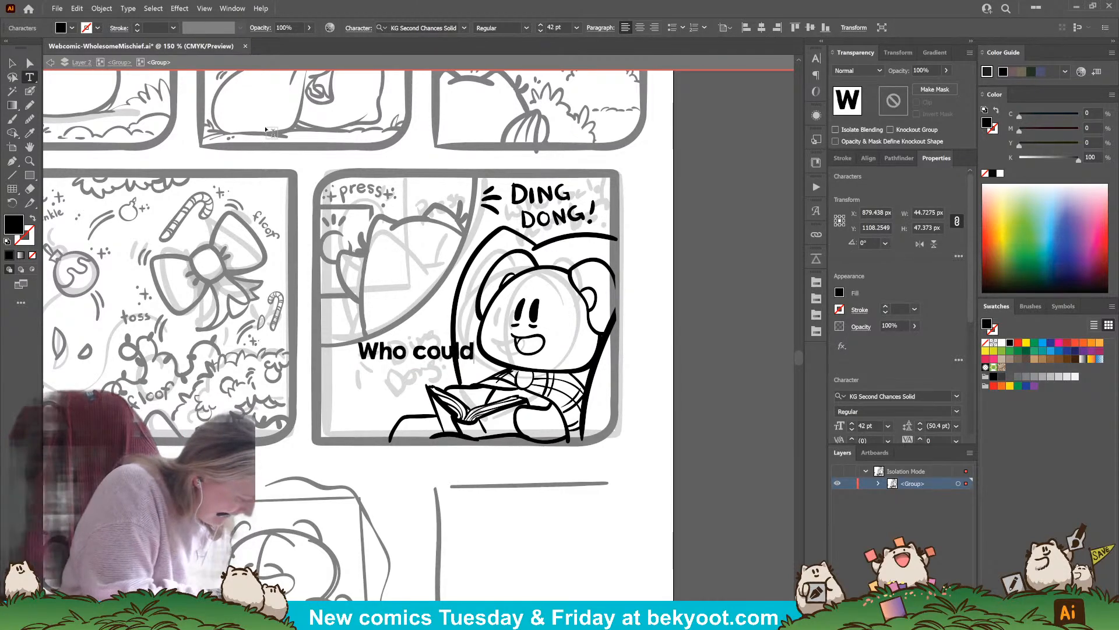
{"action": "type", "text": " that be"}
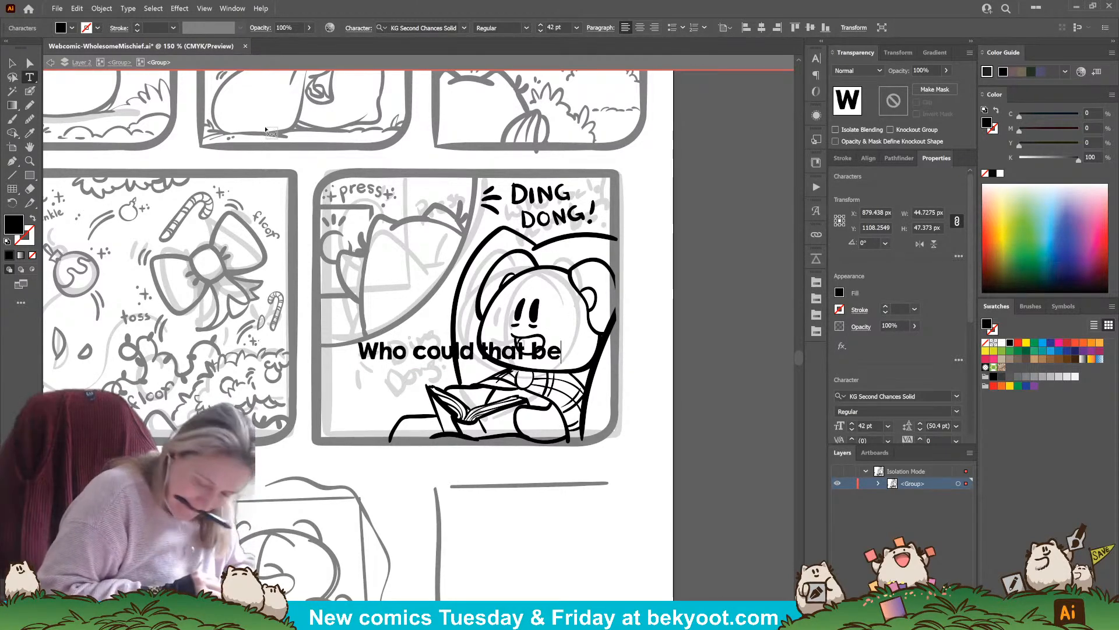
{"action": "type", "text": "?"}
{"action": "key", "text": "Escape"}
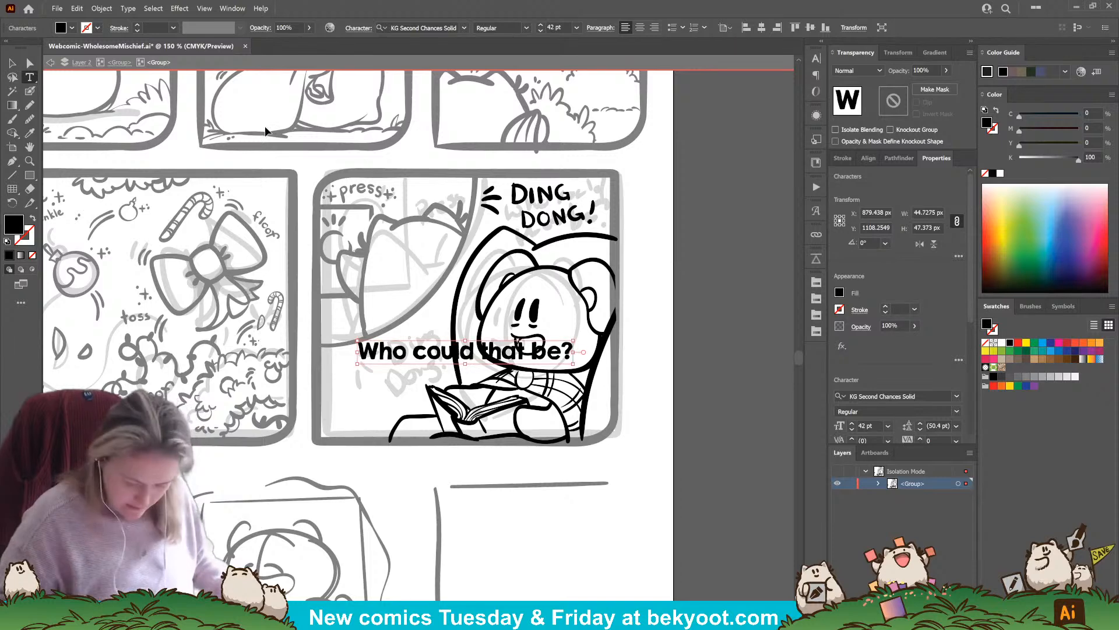
{"action": "key", "text": "Escape"}
{"action": "key", "text": "ctrl+s"}
{"action": "key", "text": "v"}
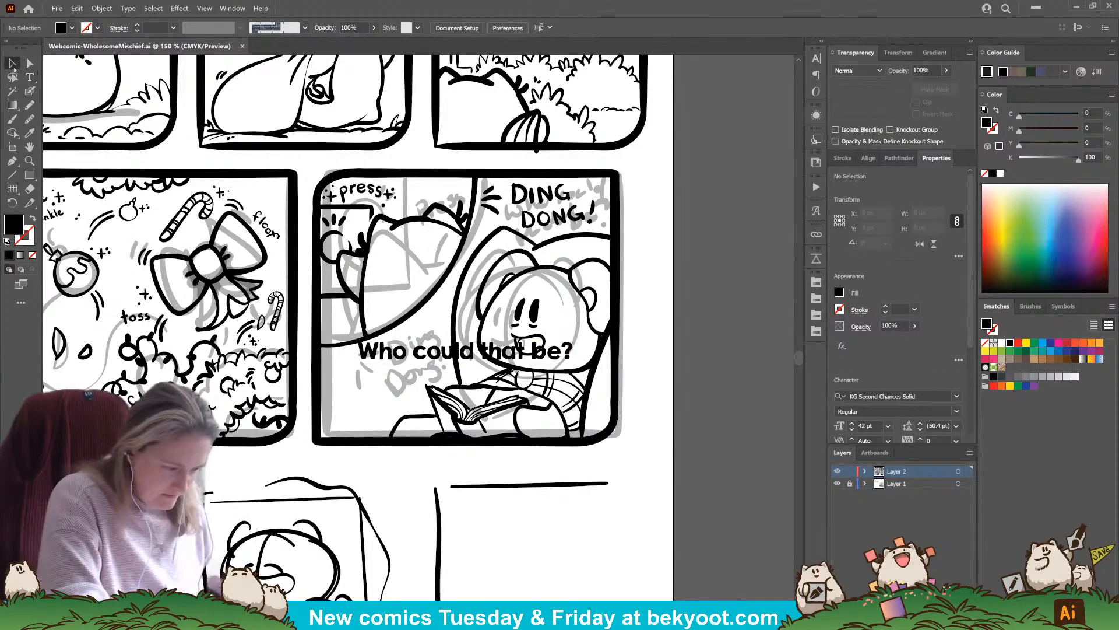
Isolate the dialogue text's group, set its font to KG Turning Tables, and scale the text down to about 33 pt
{"action": "left_click", "coordinate": [444, 362]}
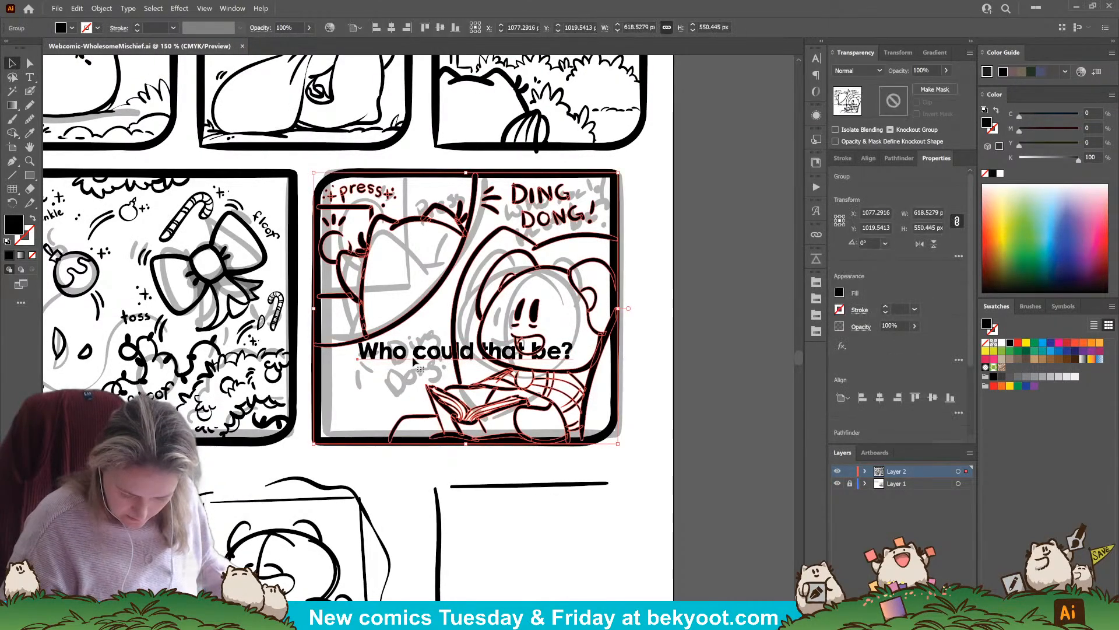
{"action": "double_click", "coordinate": [418, 411]}
{"action": "left_click", "coordinate": [431, 363]}
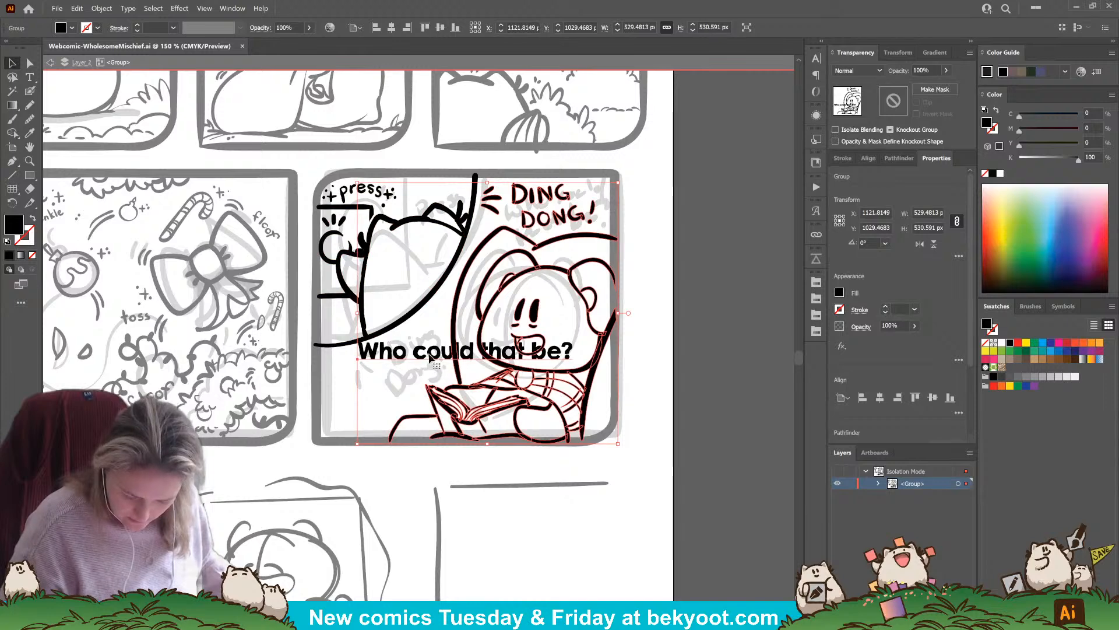
{"action": "double_click", "coordinate": [455, 338]}
{"action": "left_click", "coordinate": [455, 344]}
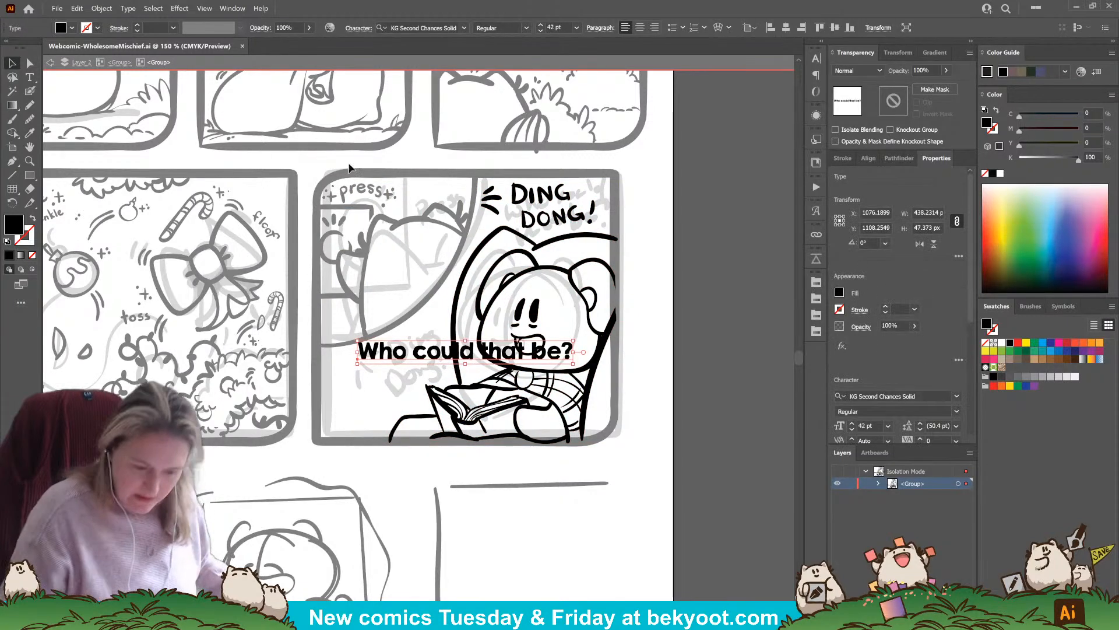
{"action": "left_click", "coordinate": [464, 28]}
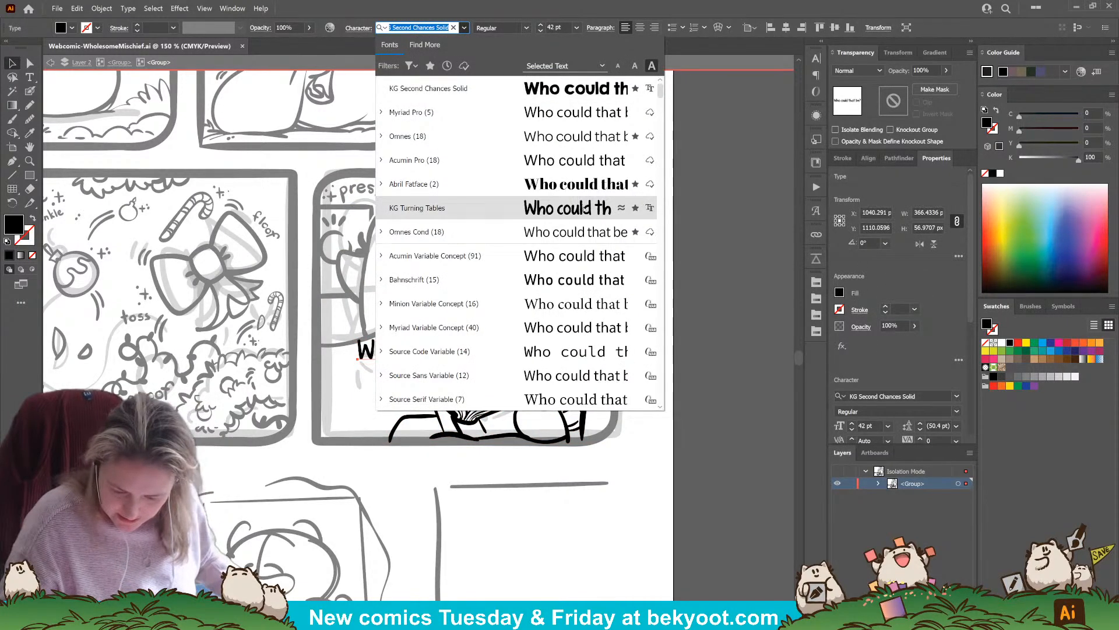
{"action": "left_click", "coordinate": [443, 205]}
{"action": "left_click_drag", "start_coordinate": [537, 339], "coordinate": [499, 344]}
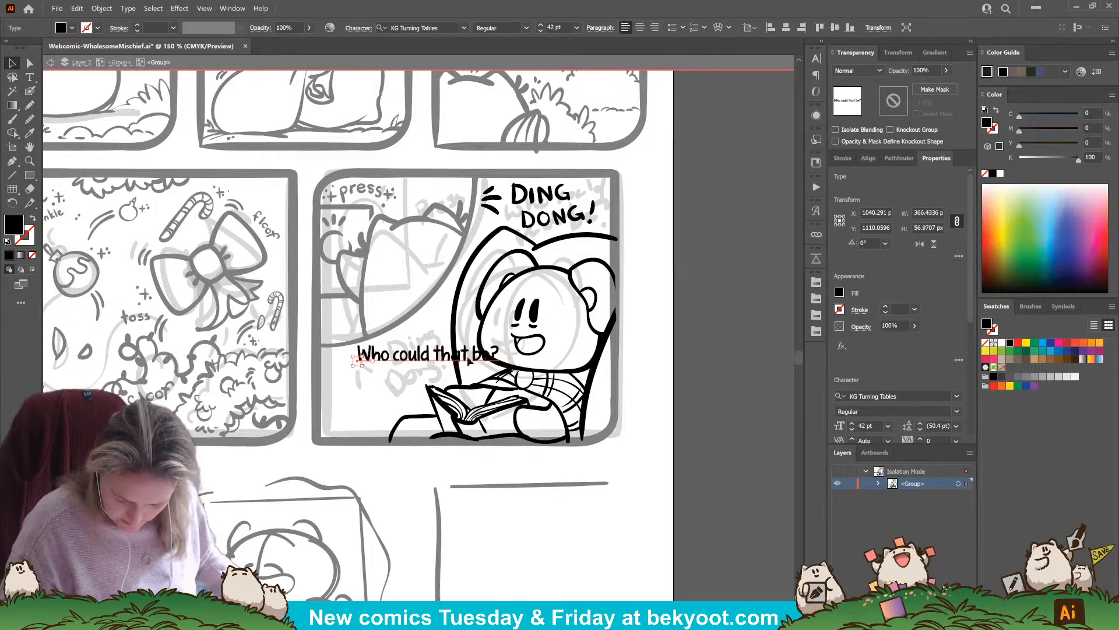
Break the dialogue into two centre-aligned lines after "could" and place it in the empty area beside the open book
{"action": "key", "text": "t"}
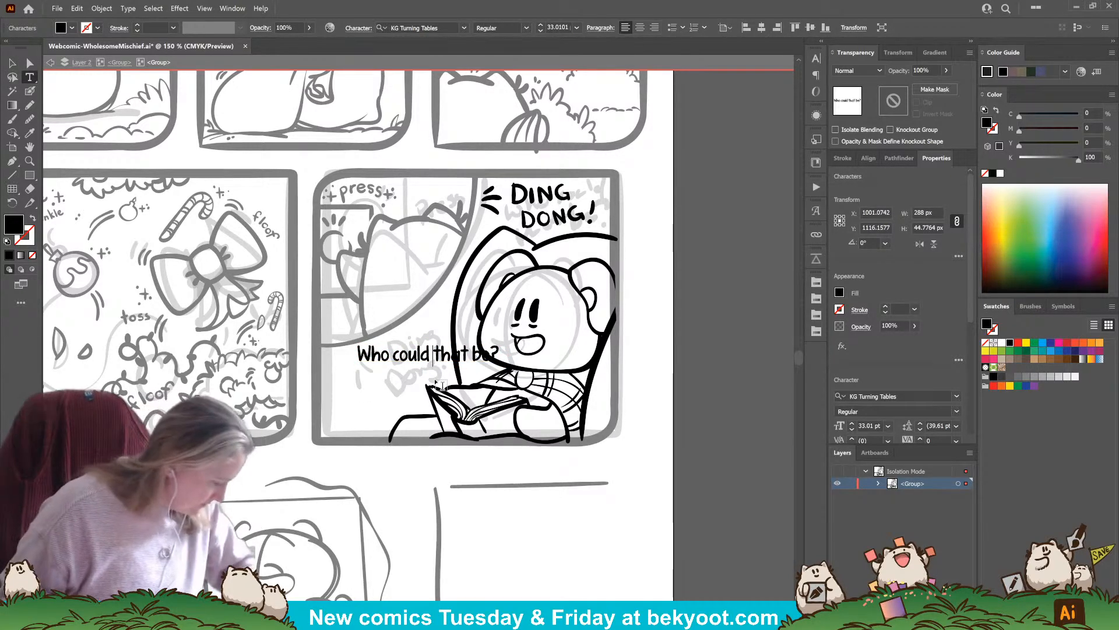
{"action": "key", "text": "BackSpace"}
{"action": "key", "text": "Return"}
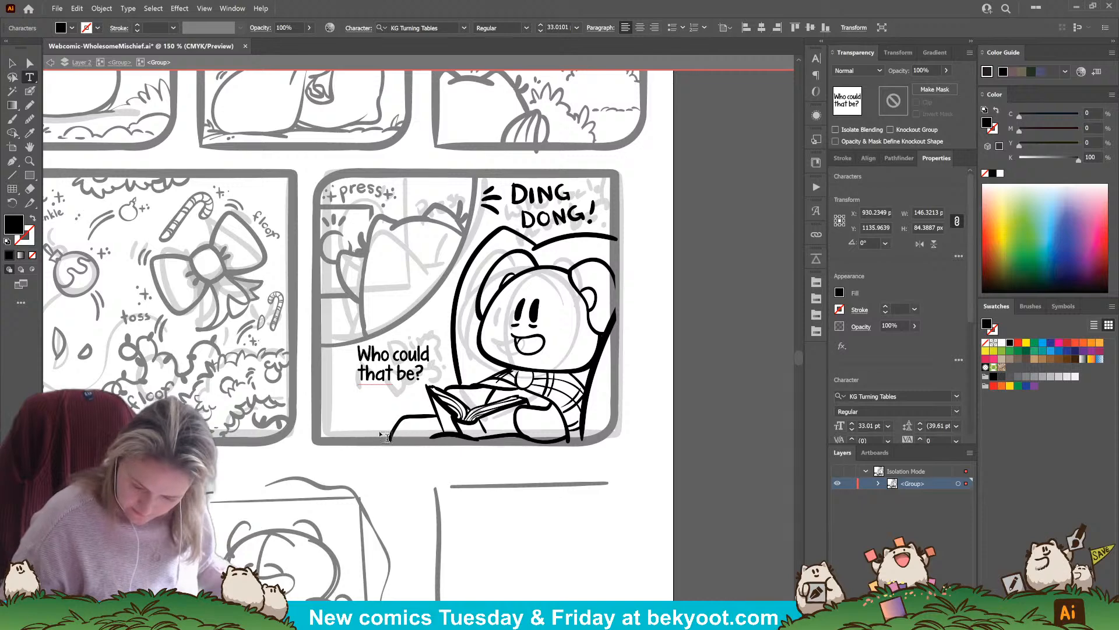
{"action": "key", "text": "Escape"}
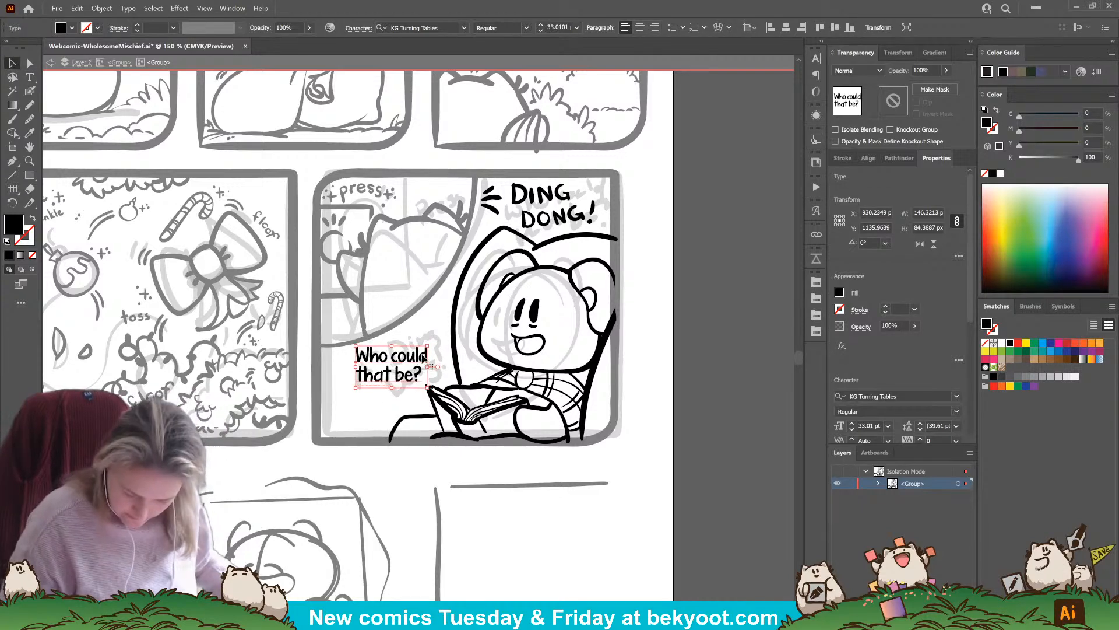
{"action": "left_click", "coordinate": [640, 27]}
{"action": "left_click_drag", "start_coordinate": [382, 373], "coordinate": [405, 371]}
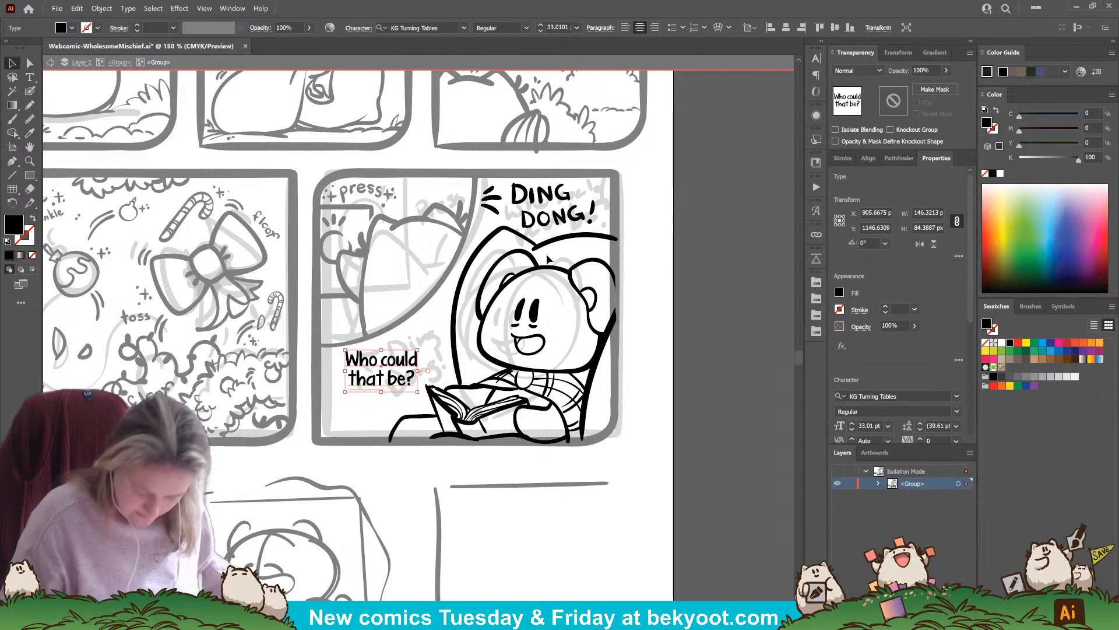
Ink the left edge, top edge and rounded corner joining them for a speech balloon around "Who could that be?", undoing stray strokes
{"action": "left_click", "coordinate": [31, 94]}
{"action": "left_click", "coordinate": [363, 454], "text": "ctrl"}
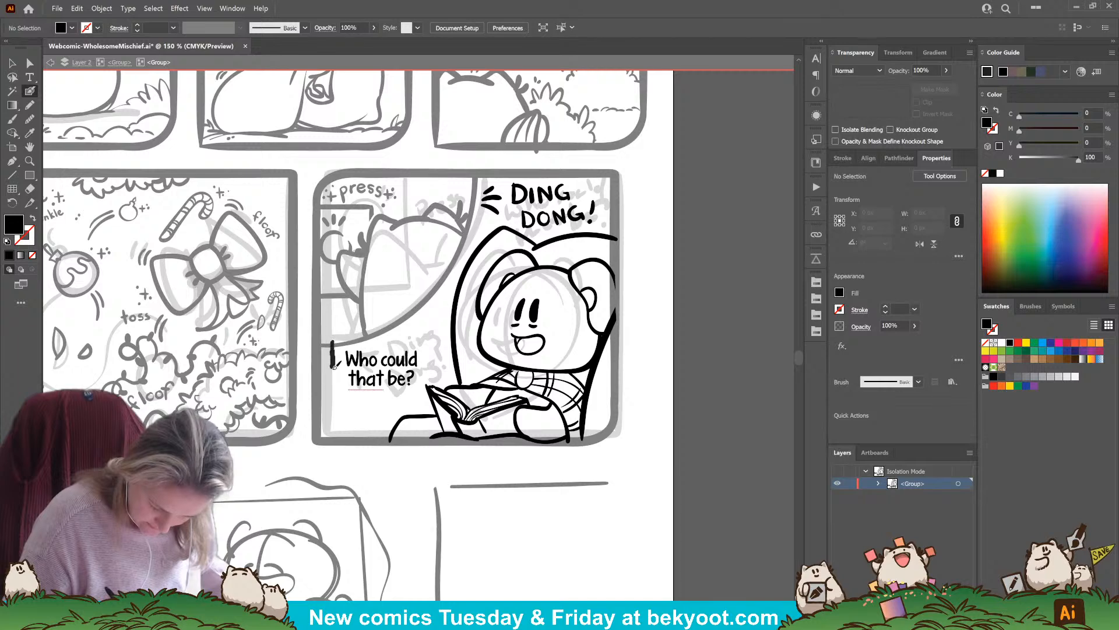
{"action": "left_click_drag", "start_coordinate": [334, 365], "coordinate": [331, 394]}
{"action": "left_click_drag", "start_coordinate": [331, 334], "coordinate": [331, 401]}
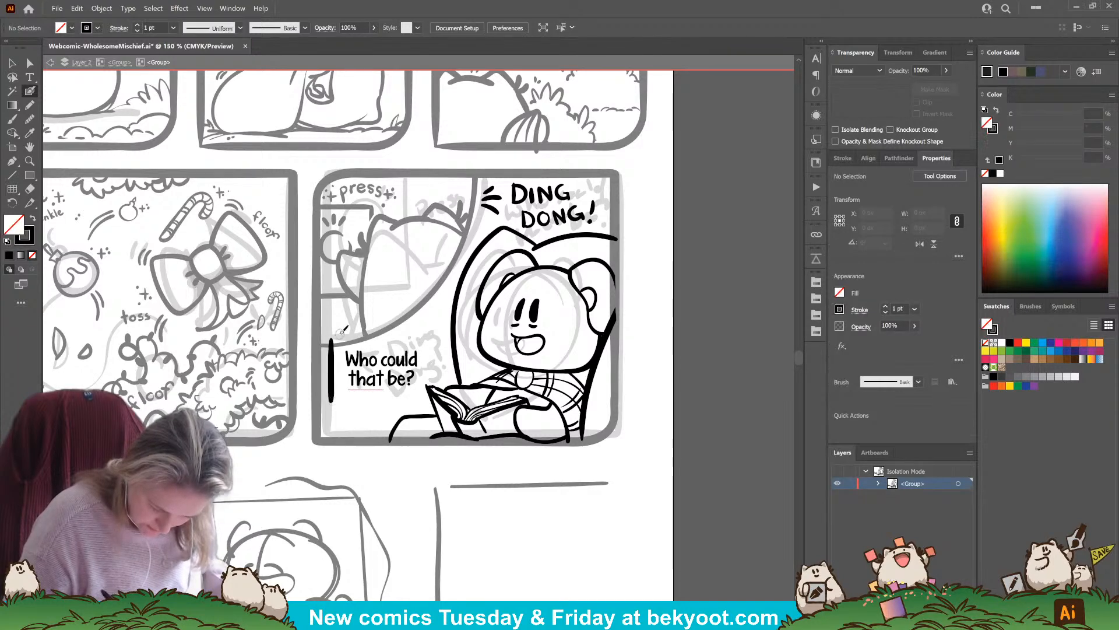
{"action": "left_click_drag", "start_coordinate": [341, 333], "coordinate": [429, 333]}
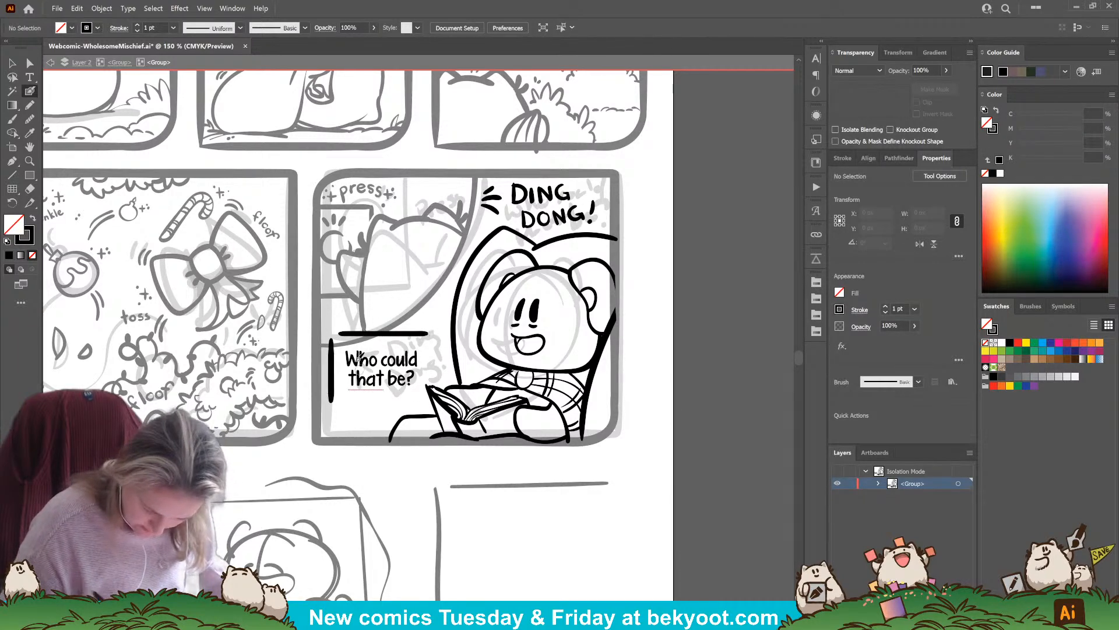
{"action": "left_click_drag", "start_coordinate": [332, 363], "coordinate": [352, 333]}
{"action": "left_click", "coordinate": [338, 401], "text": "ctrl"}
{"action": "key", "text": "ctrl+z"}
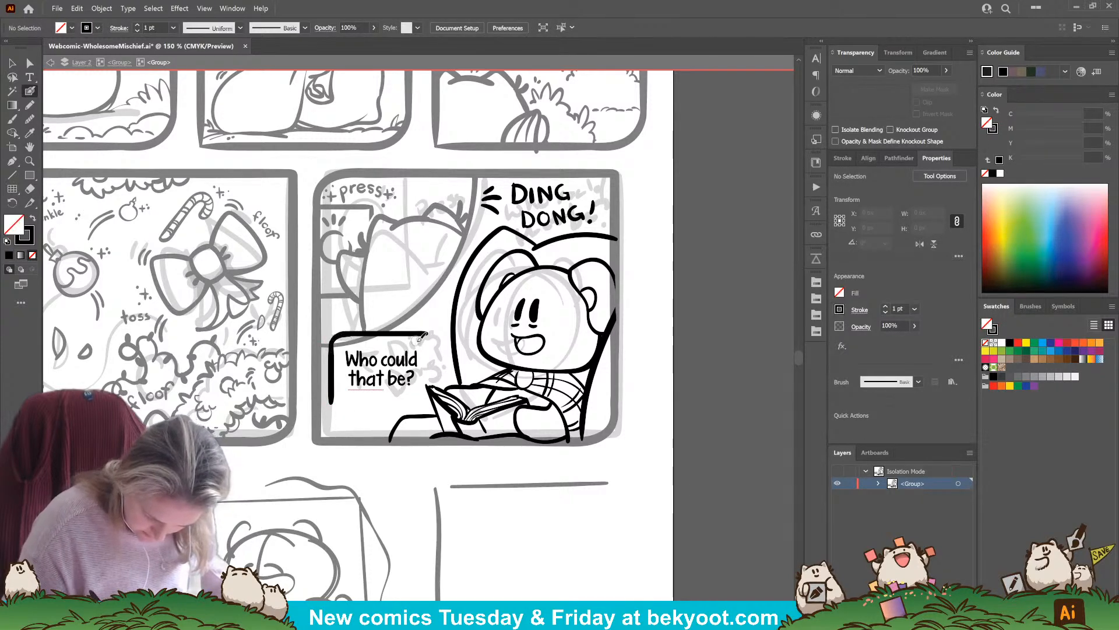
Group the balloon's inked edges, add a copy rotated 180° to close the frame, and group both halves
{"action": "key", "text": "v"}
{"action": "left_click", "coordinate": [386, 336]}
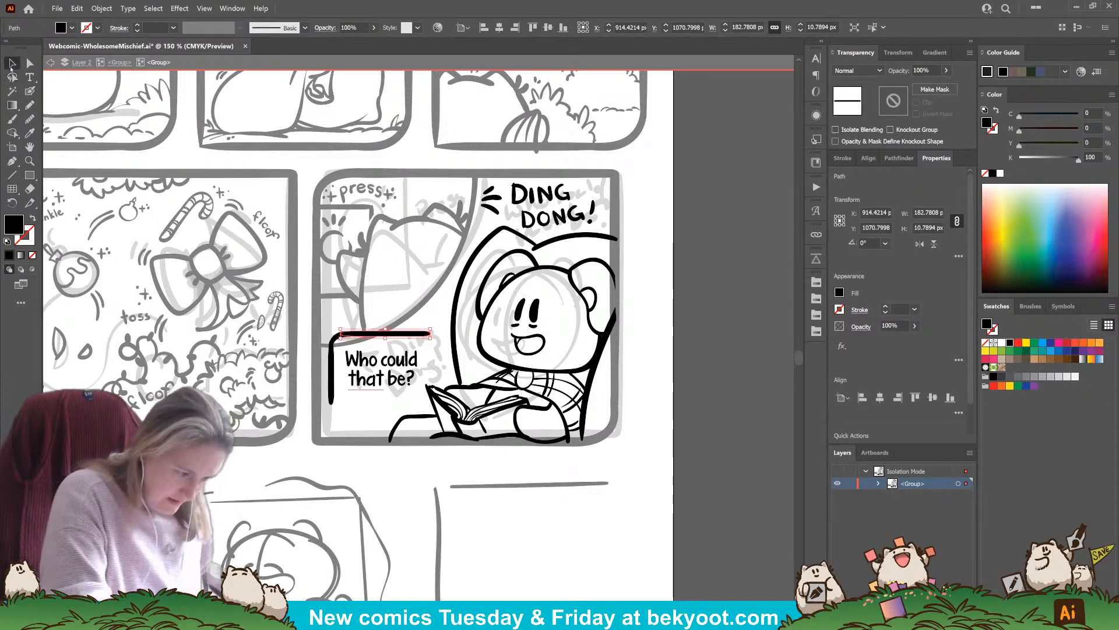
{"action": "left_click", "coordinate": [332, 346], "text": "shift"}
{"action": "left_click", "coordinate": [331, 371], "text": "shift"}
{"action": "key", "text": "ctrl+g"}
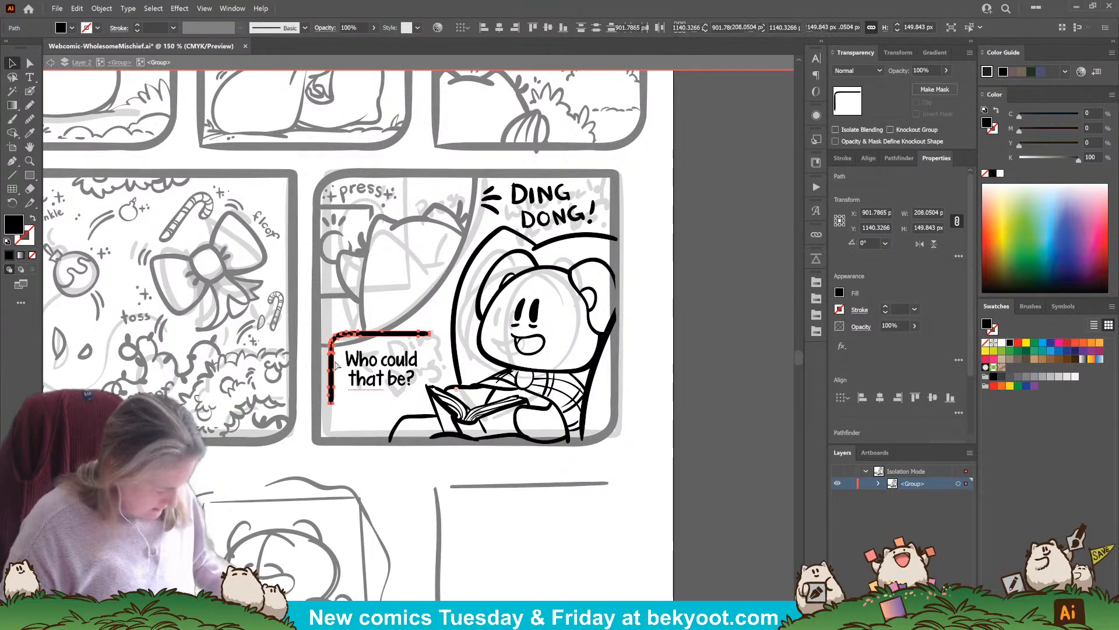
{"action": "left_click_drag", "start_coordinate": [410, 337], "coordinate": [435, 365]}
{"action": "left_click_drag", "start_coordinate": [350, 437], "coordinate": [414, 328]}
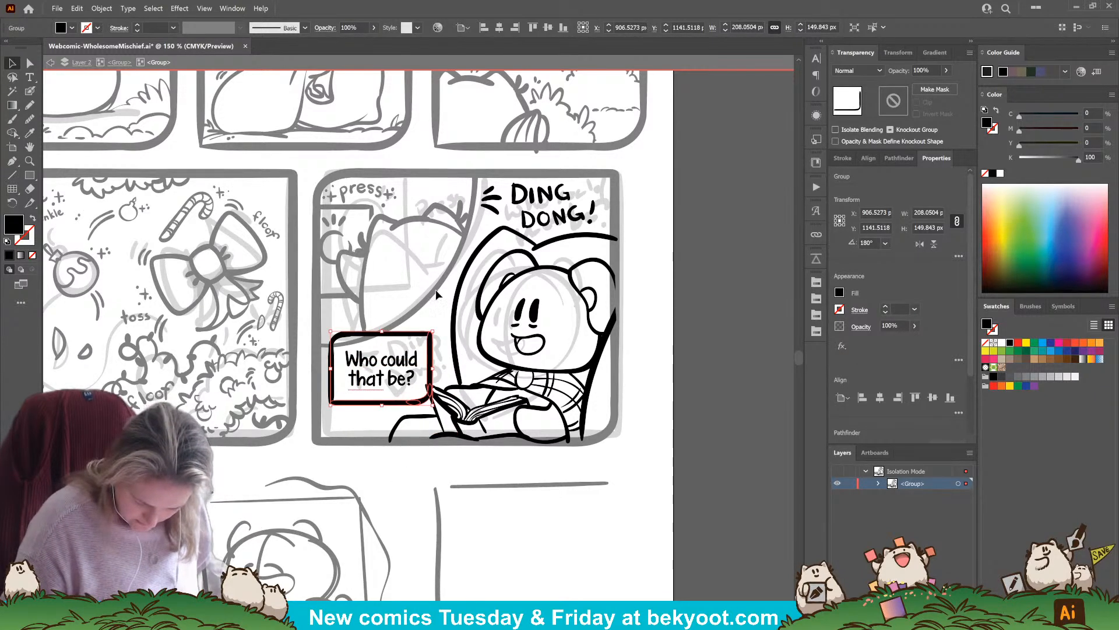
{"action": "left_click", "coordinate": [409, 335], "text": "shift"}
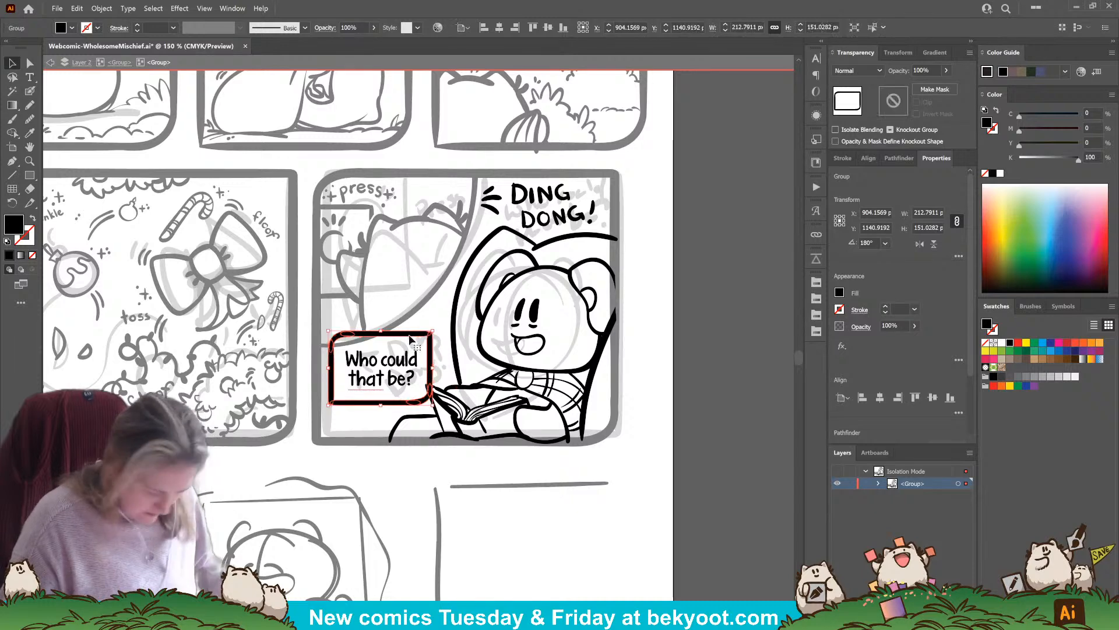
Shift the balloon and its text slightly up toward the character, and ink a pointed tail aimed at the character's mouth
{"action": "left_click", "coordinate": [394, 390], "text": "shift"}
{"action": "mouse_move", "coordinate": [399, 403]}
{"action": "left_mouse_down"}
{"action": "mouse_move", "coordinate": [399, 382]}
{"action": "mouse_move", "coordinate": [411, 397]}
{"action": "left_mouse_up"}
{"action": "left_click", "coordinate": [373, 449]}
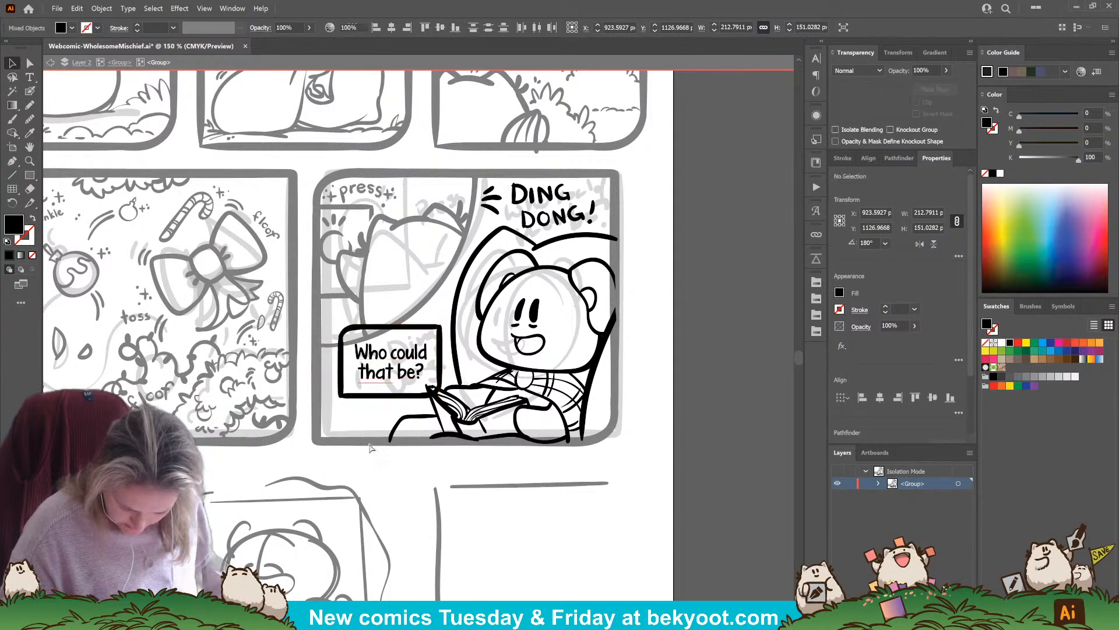
{"action": "left_click", "coordinate": [31, 90]}
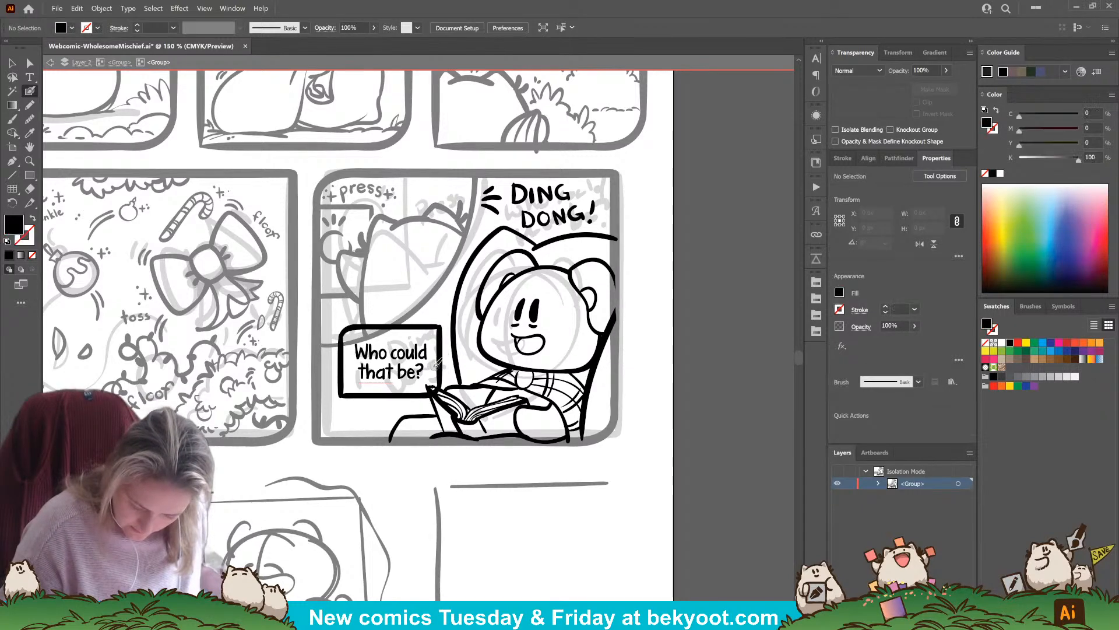
{"action": "mouse_move", "coordinate": [452, 355]}
{"action": "left_mouse_down"}
{"action": "mouse_move", "coordinate": [470, 353]}
{"action": "mouse_move", "coordinate": [432, 351]}
{"action": "left_mouse_up"}
Remove the frame segment between the "Who could that be?" balloon and its tail with the Shape Builder so the two shapes join
{"action": "left_click", "coordinate": [440, 334], "text": "ctrl"}
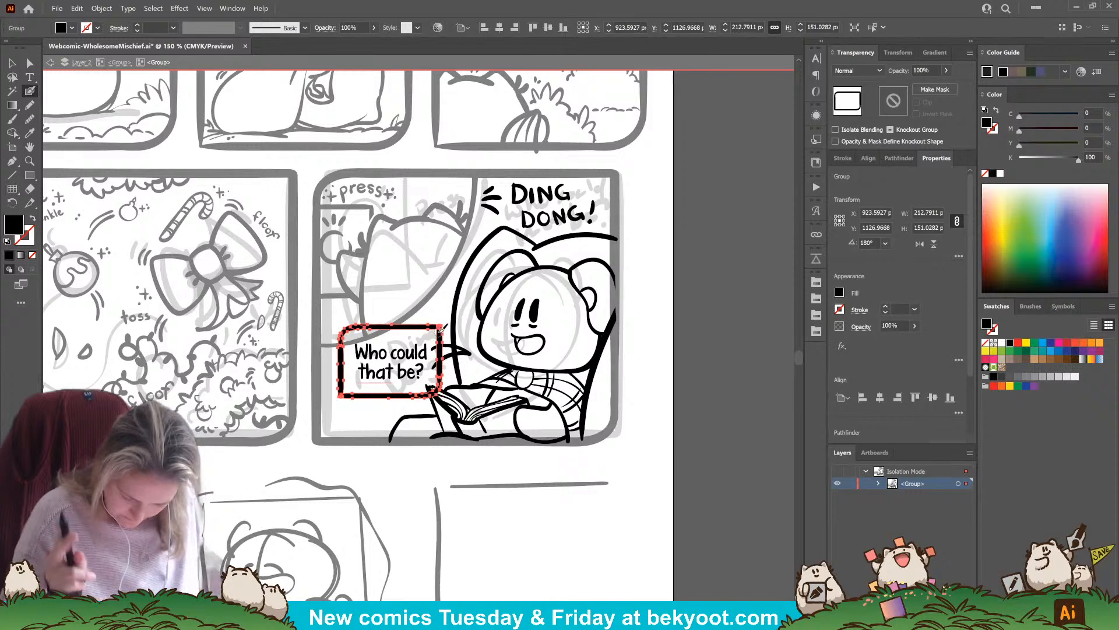
{"action": "left_click", "coordinate": [471, 350], "text": "ctrl+shift"}
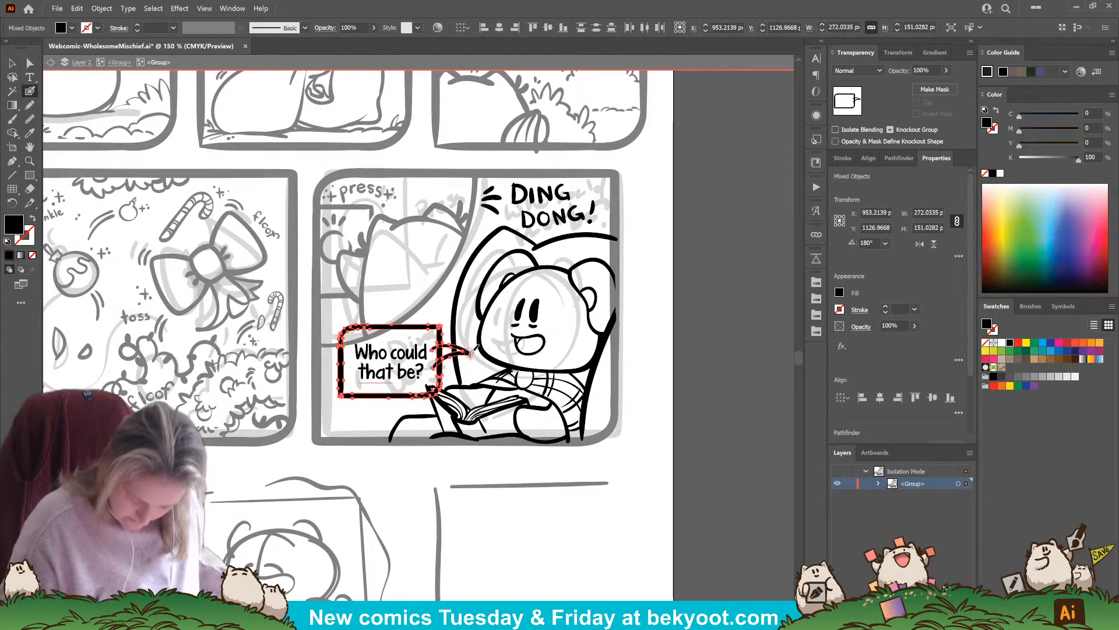
{"action": "left_click", "coordinate": [12, 133]}
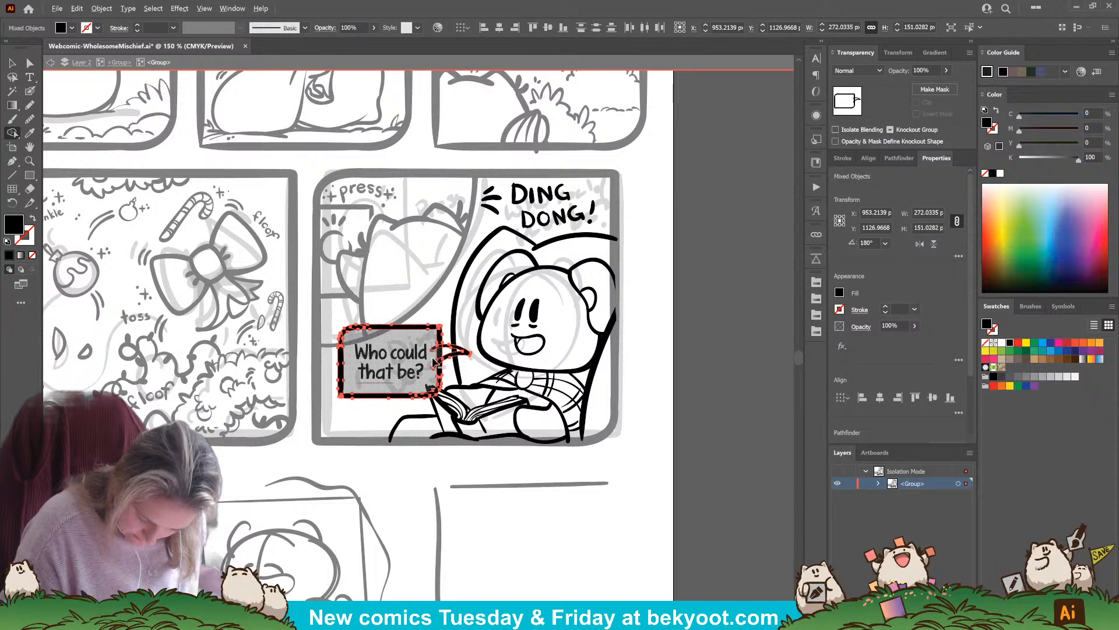
{"action": "left_click_drag", "start_coordinate": [435, 362], "coordinate": [436, 388]}
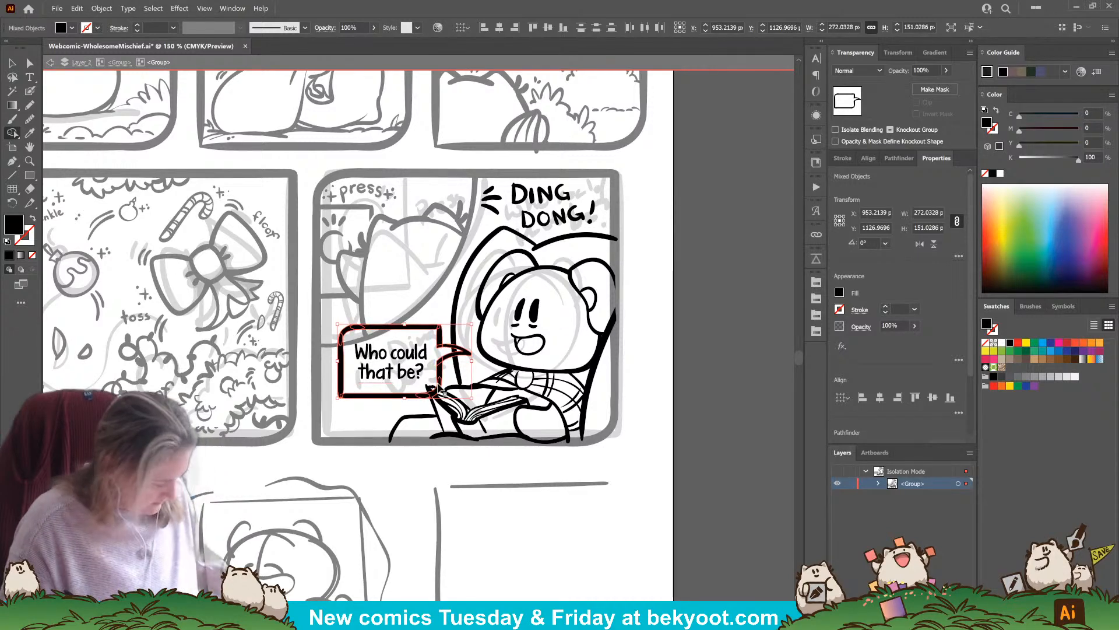
{"action": "key", "text": "v"}
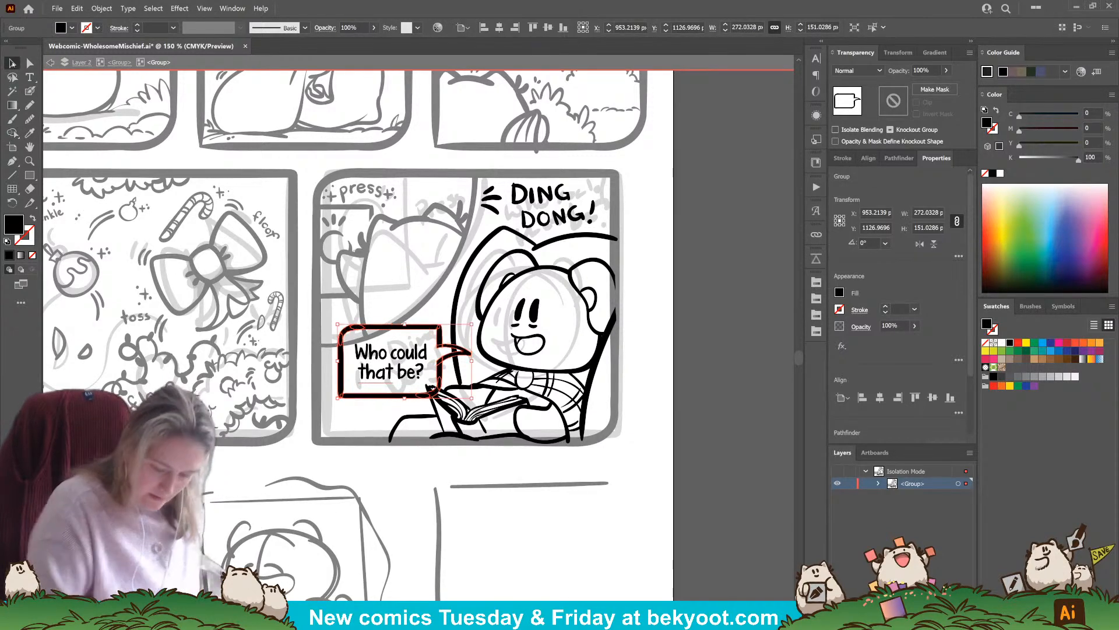
Erase the part of the armchair's outline that crosses the speech balloon's tail
{"action": "left_click", "coordinate": [457, 307]}
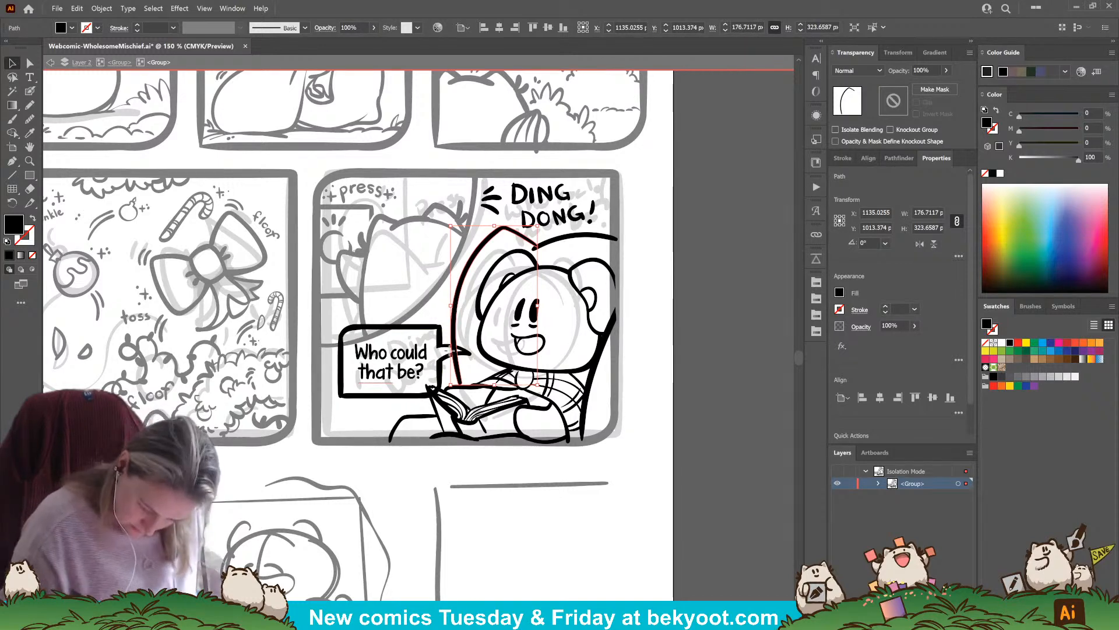
{"action": "key", "text": "a"}
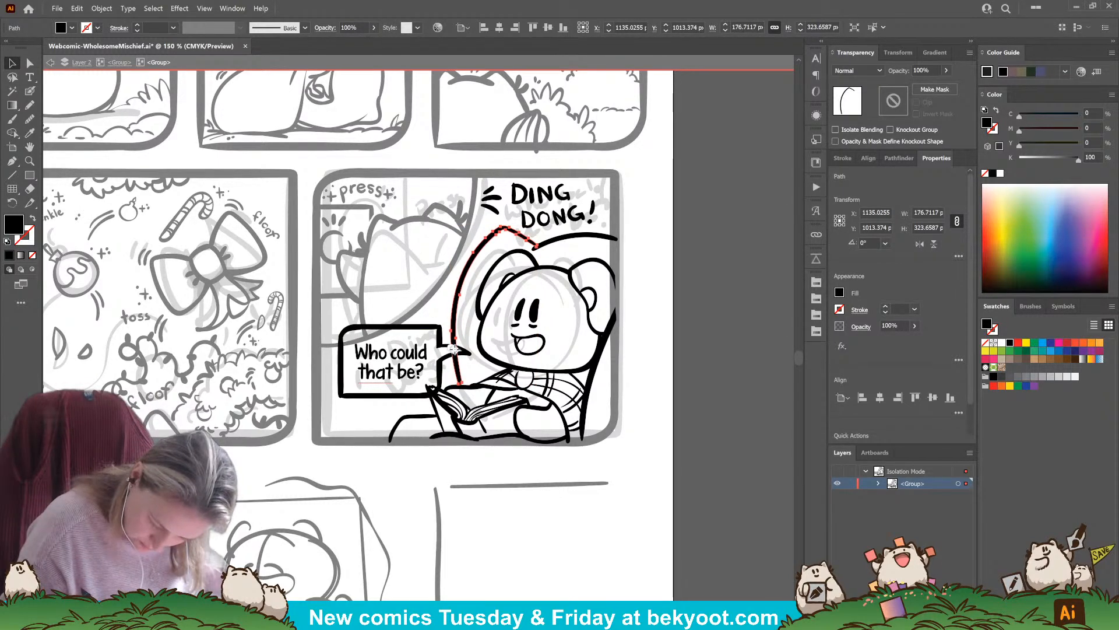
{"action": "left_click_drag", "start_coordinate": [454, 350], "coordinate": [452, 352]}
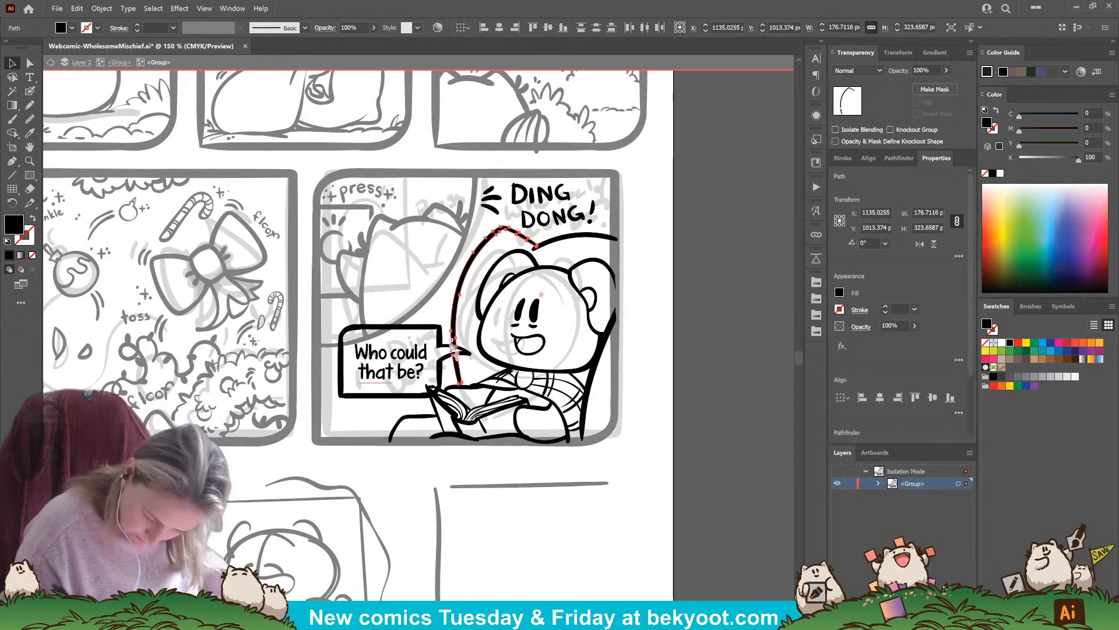
{"action": "left_click", "coordinate": [413, 505]}
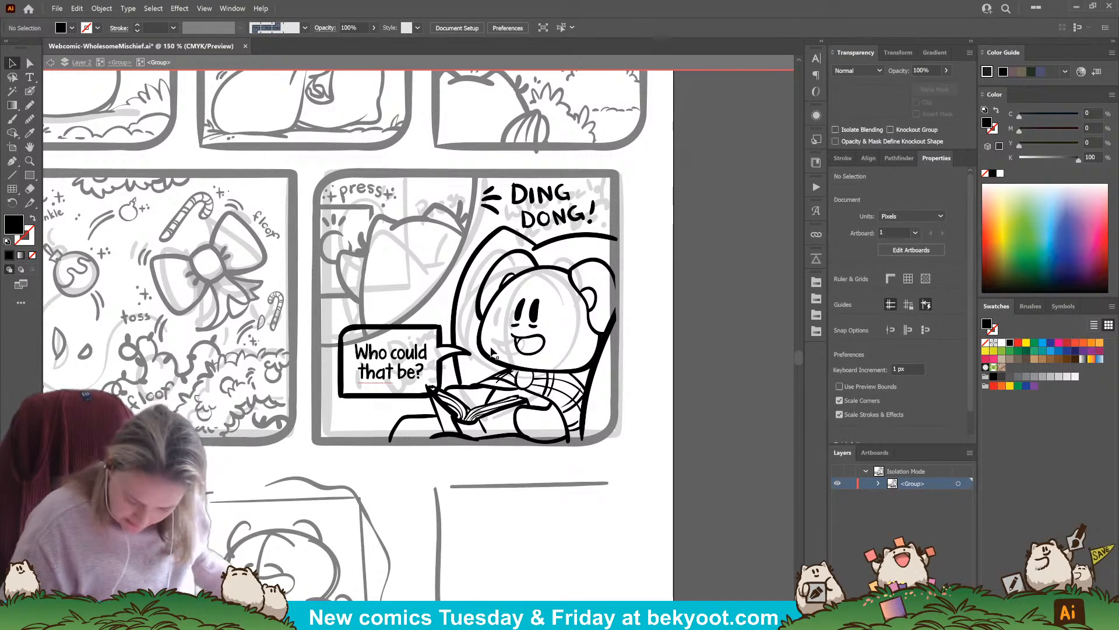
Exit the panel group's isolation, save the comic file, and fit the whole artboard in view
{"action": "key", "text": "Escape"}
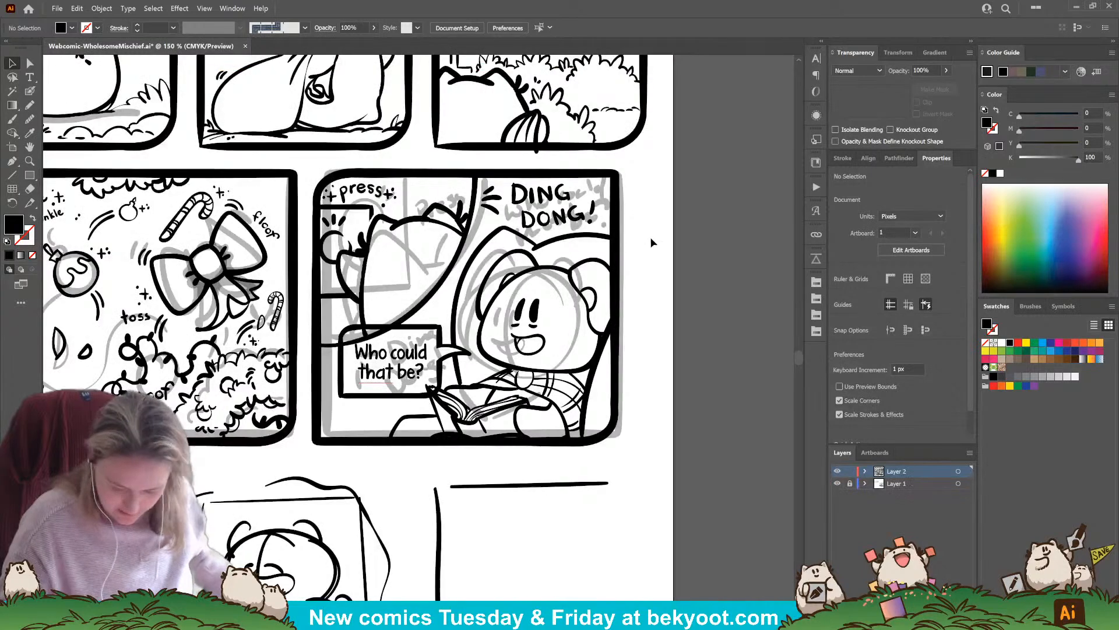
{"action": "key", "text": "ctrl+s"}
{"action": "key", "text": "ctrl+0"}
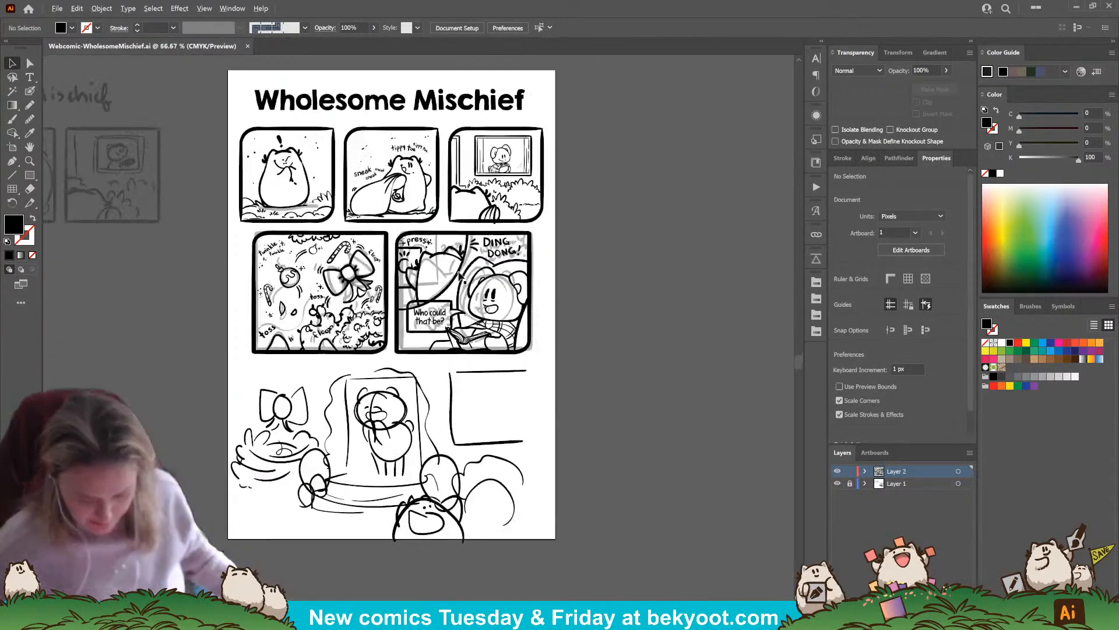
Lock Layer 2, unlock Layer 1, and move the second row's rough sketch off the artboard beside the other finished sketches
{"action": "left_click", "coordinate": [850, 471]}
{"action": "left_click", "coordinate": [850, 483]}
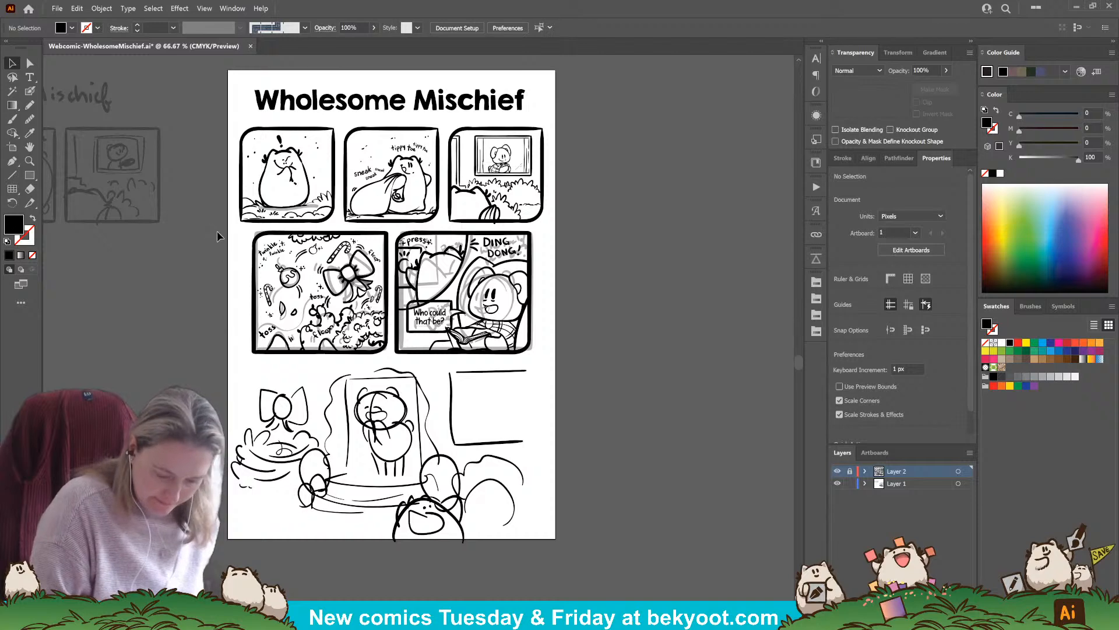
{"action": "left_click", "coordinate": [533, 350]}
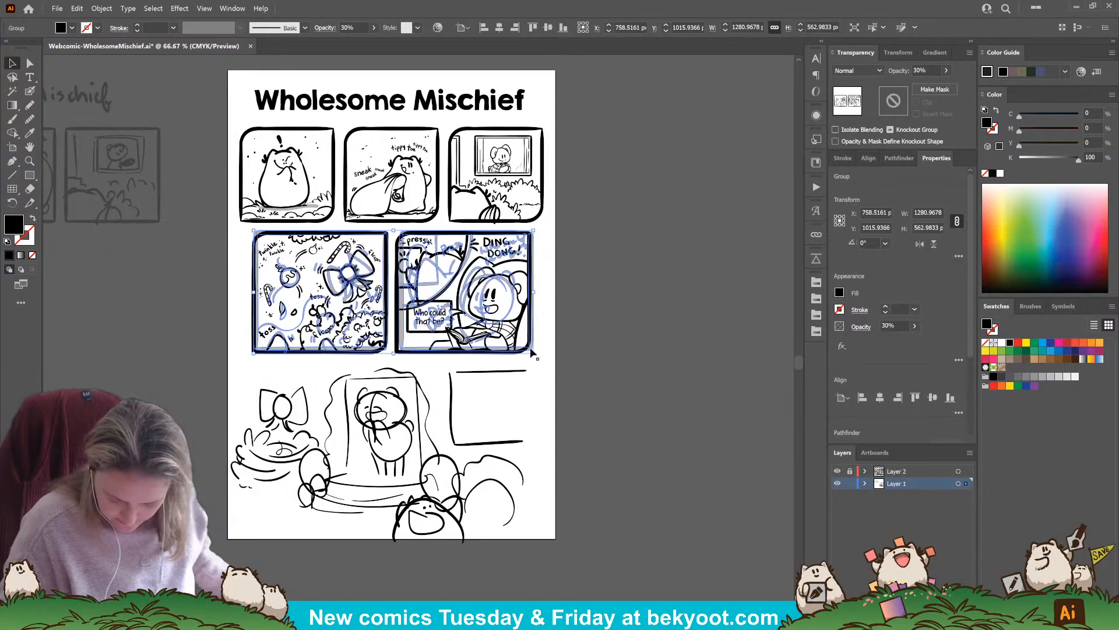
{"action": "left_click_drag", "start_coordinate": [532, 350], "coordinate": [133, 367]}
{"action": "left_click", "coordinate": [190, 373]}
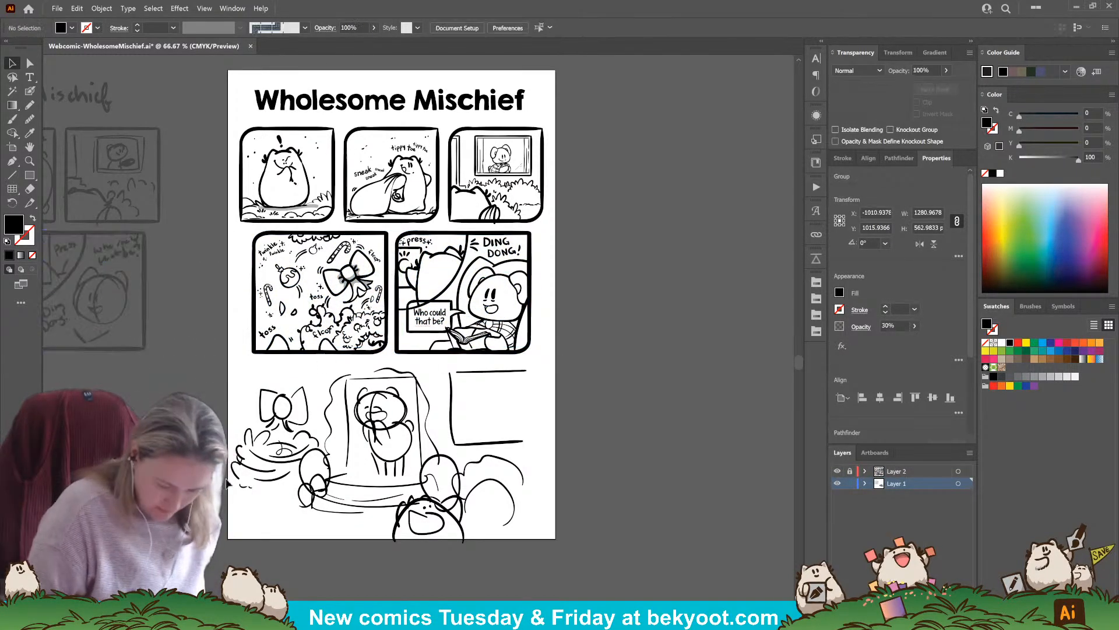
Set the opacity of the bottom row's rough sketch to 30%
{"action": "left_click_drag", "start_coordinate": [384, 417], "coordinate": [394, 378]}
{"action": "left_click", "coordinate": [429, 379]}
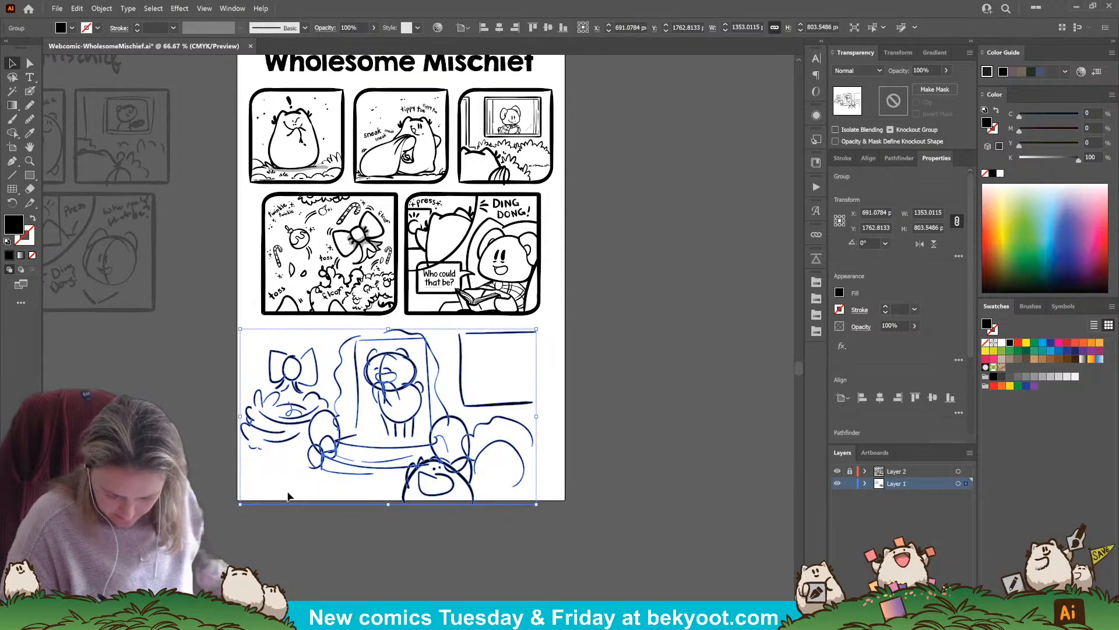
{"action": "left_click", "coordinate": [931, 67]}
{"action": "type", "text": "30"}
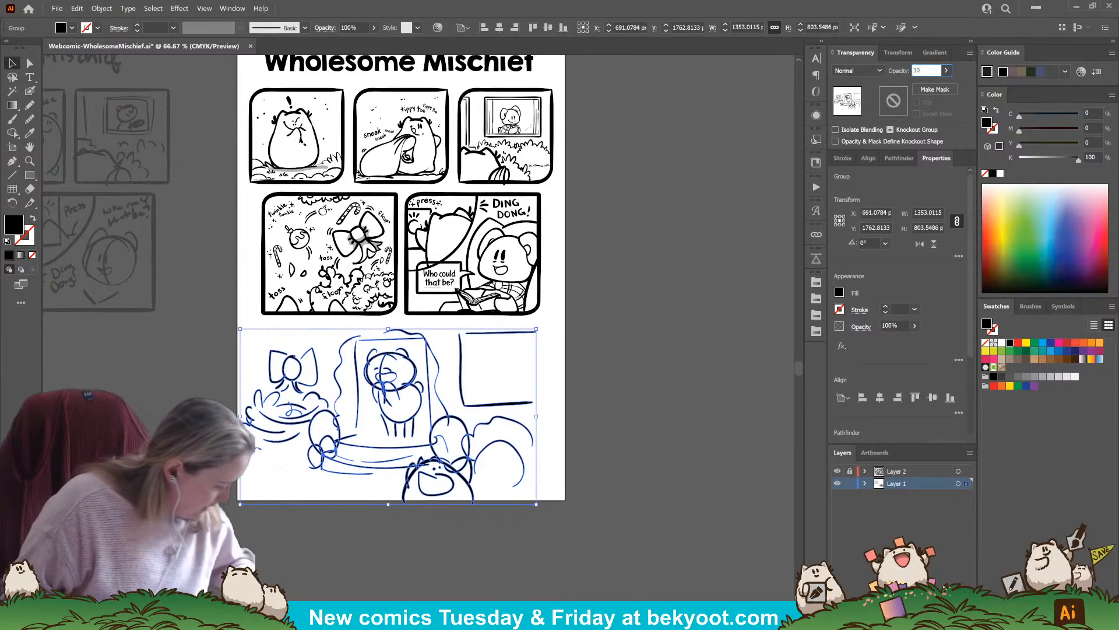
{"action": "key", "text": "Return"}
{"action": "left_click", "coordinate": [470, 526]}
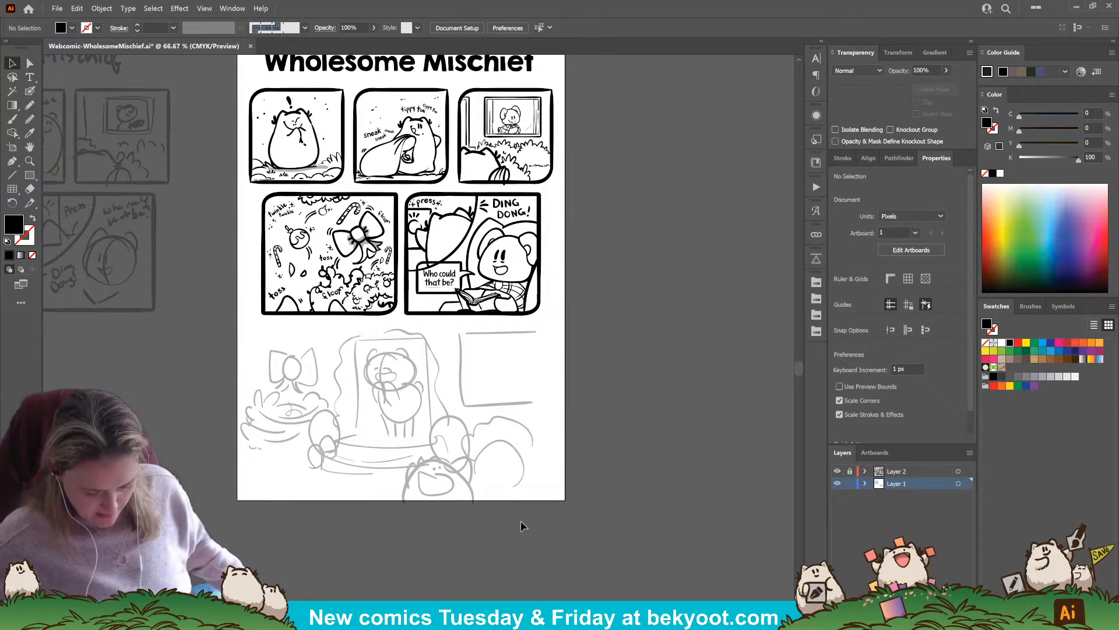
Lock the sketch layer, Layer 1, and unlock the ink layer, Layer 2
{"action": "left_click_drag", "start_coordinate": [583, 347], "coordinate": [590, 372]}
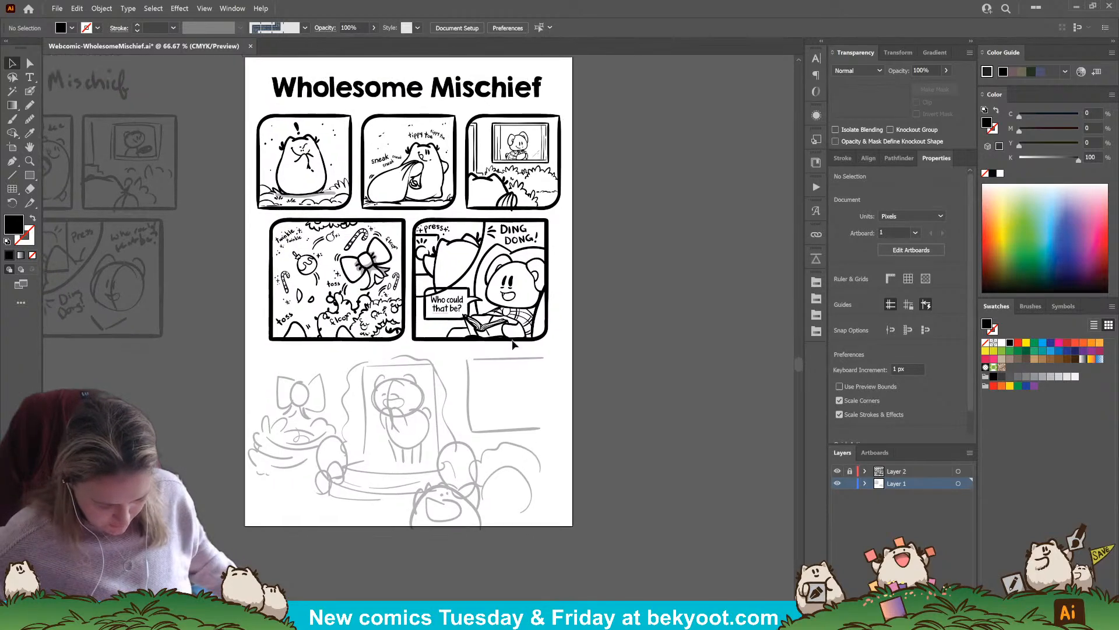
{"action": "scroll", "coordinate": [319, 256], "scroll_direction": "up", "scroll_amount": 1}
{"action": "left_click_drag", "start_coordinate": [576, 272], "coordinate": [520, 307]}
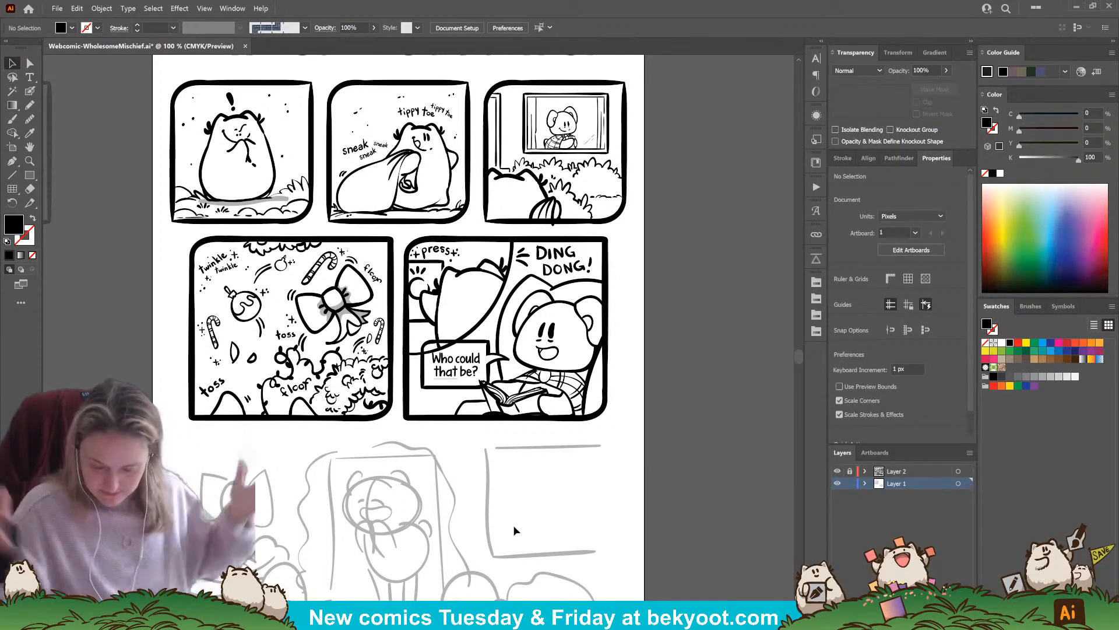
{"action": "left_click", "coordinate": [850, 483]}
{"action": "left_click", "coordinate": [849, 471]}
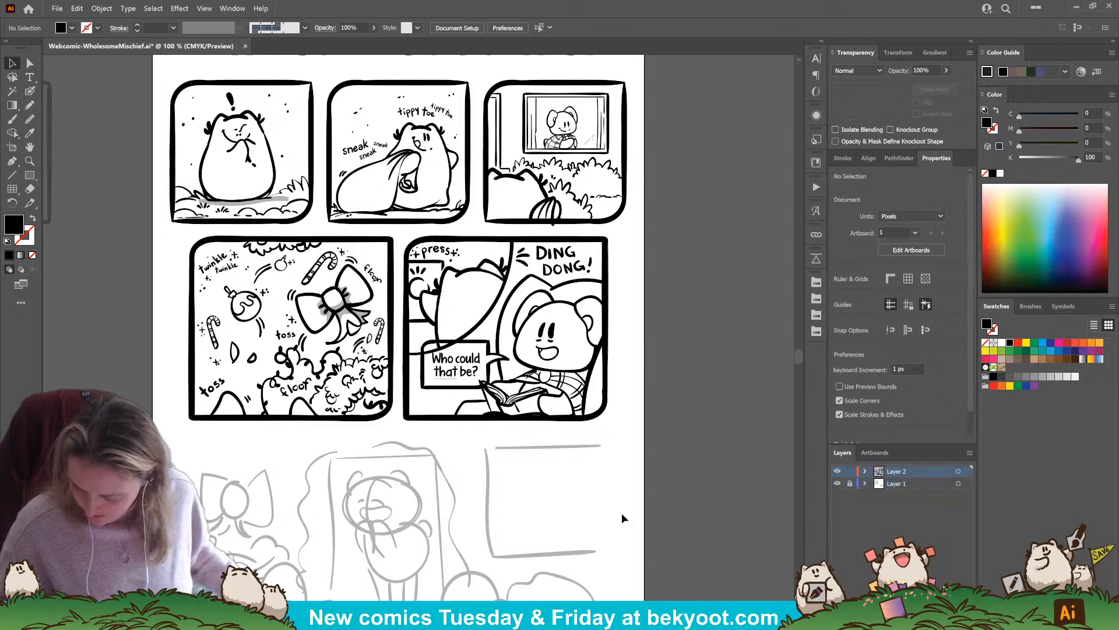
Erase the striped tail's line ends that stick out below the third panel's frame, and save the file
{"action": "left_click", "coordinate": [565, 213]}
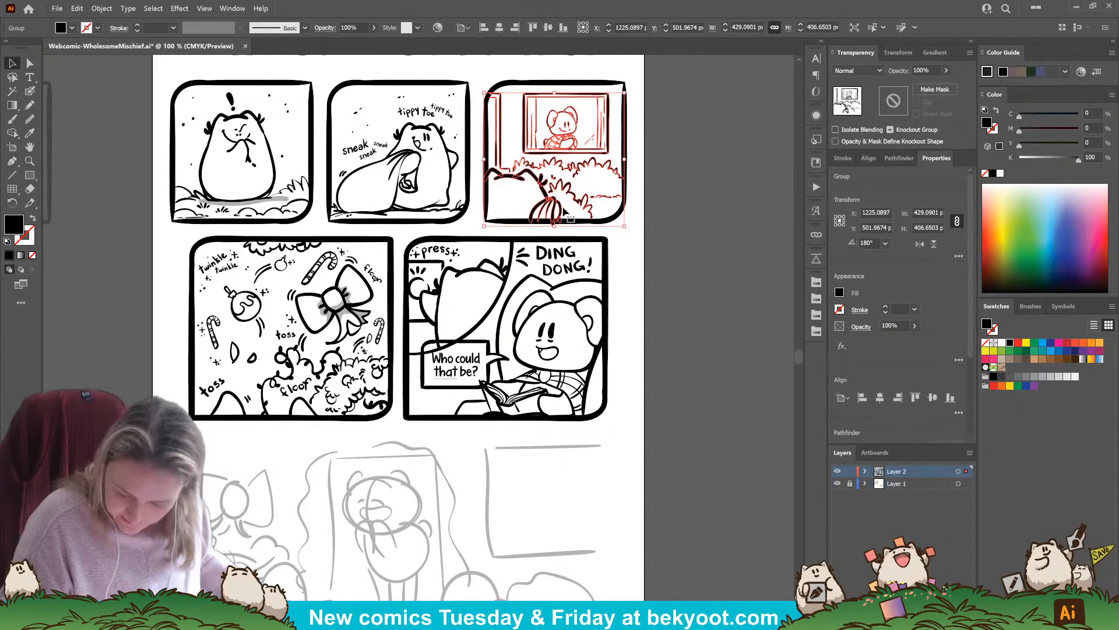
{"action": "key", "text": "shift+e"}
{"action": "mouse_move", "coordinate": [547, 229]}
{"action": "left_mouse_down"}
{"action": "mouse_move", "coordinate": [562, 227]}
{"action": "mouse_move", "coordinate": [523, 226]}
{"action": "mouse_move", "coordinate": [577, 227]}
{"action": "left_mouse_up"}
{"action": "left_click", "coordinate": [637, 289]}
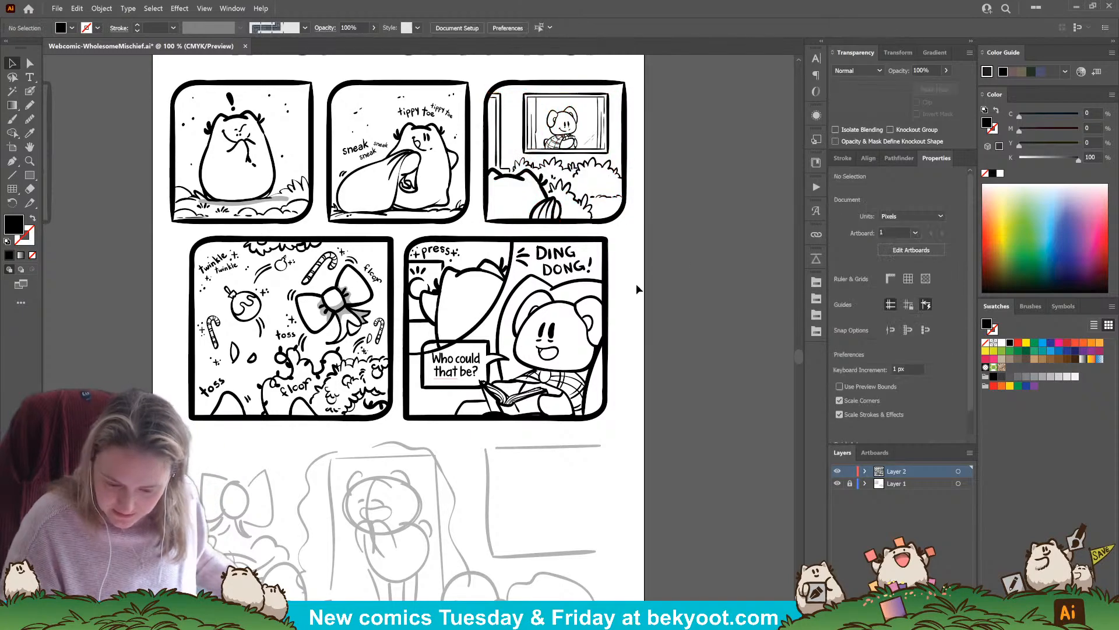
{"action": "scroll", "coordinate": [634, 351], "scroll_direction": "down", "scroll_amount": 3}
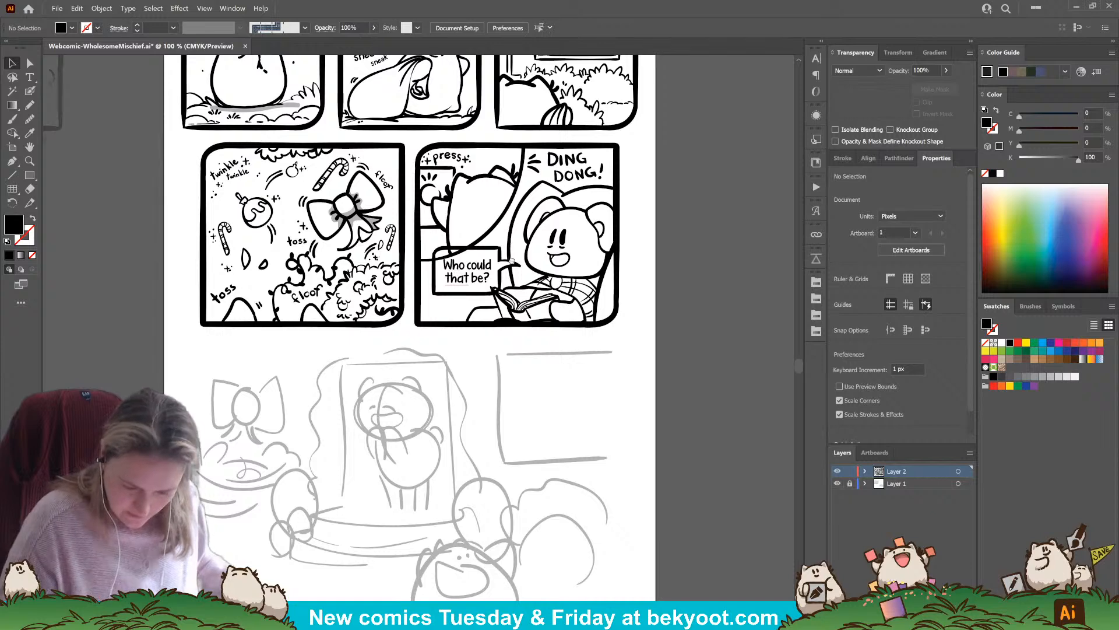
{"action": "scroll", "coordinate": [481, 260], "scroll_direction": "up", "scroll_amount": 2}
{"action": "key", "text": "ctrl+s"}
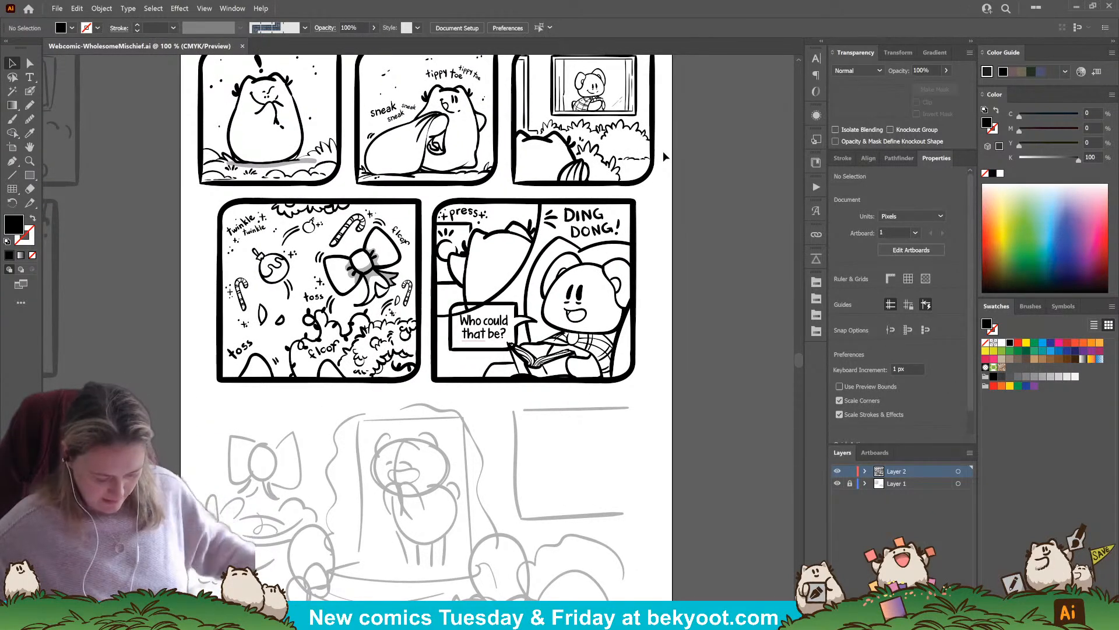
Examine the inked upper panels against the faded bottom-row sketch to judge the page's layout and flow
{"action": "scroll", "coordinate": [356, 402], "scroll_direction": "down", "scroll_amount": 2}
{"action": "scroll", "coordinate": [357, 402], "scroll_direction": "down", "scroll_amount": 2}
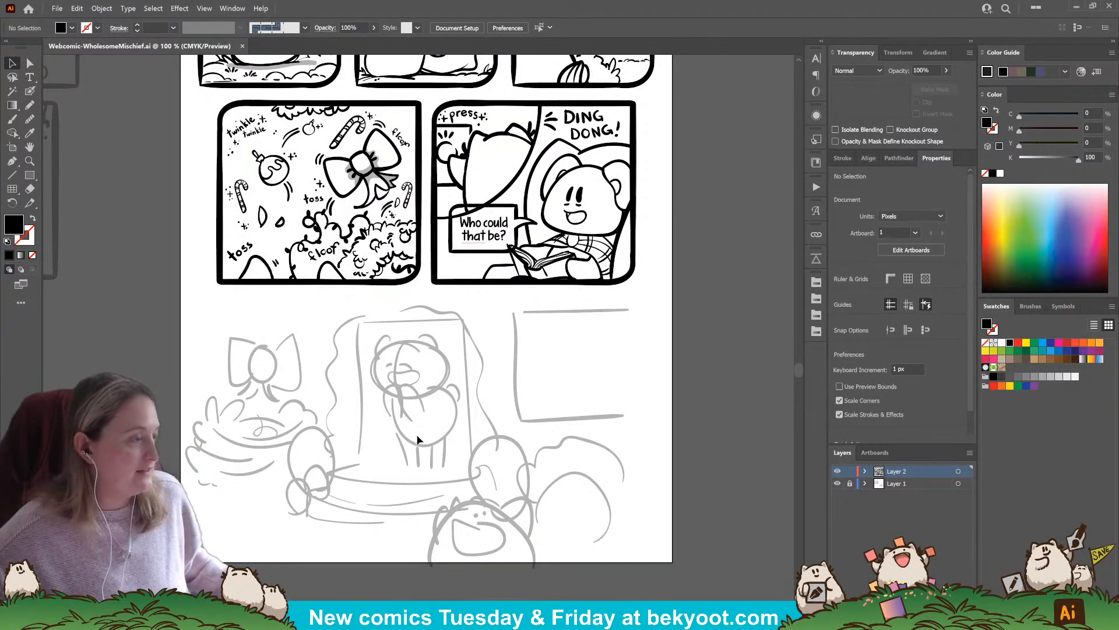
{"action": "scroll", "coordinate": [512, 462], "scroll_direction": "up", "scroll_amount": 2}
{"action": "scroll", "coordinate": [512, 462], "scroll_direction": "up", "scroll_amount": 9}
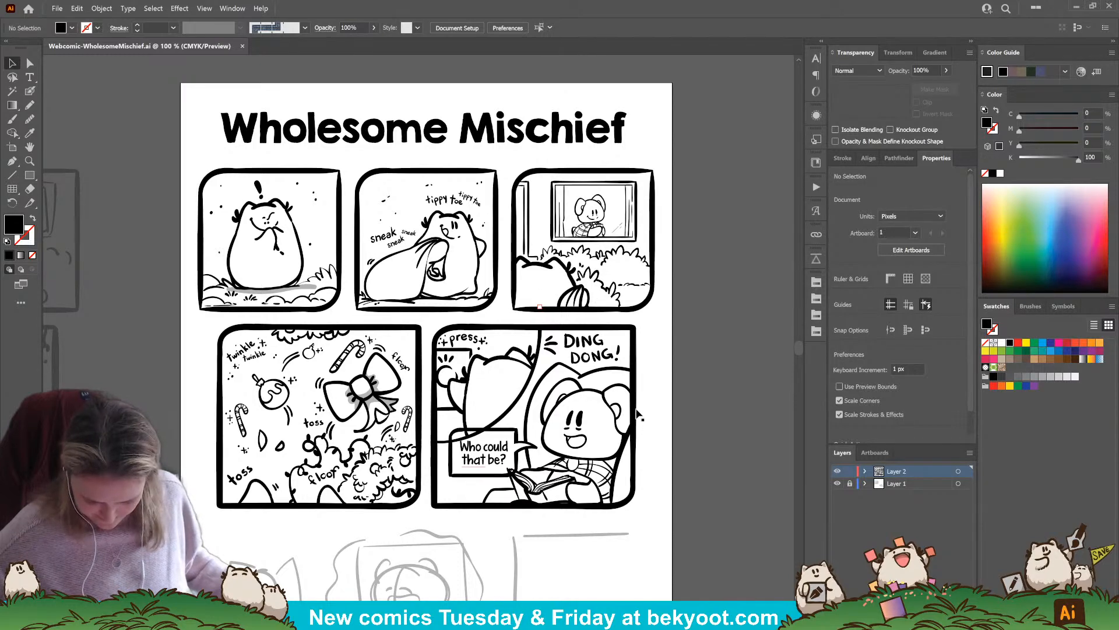
{"action": "scroll", "coordinate": [483, 461], "scroll_direction": "down", "scroll_amount": 5}
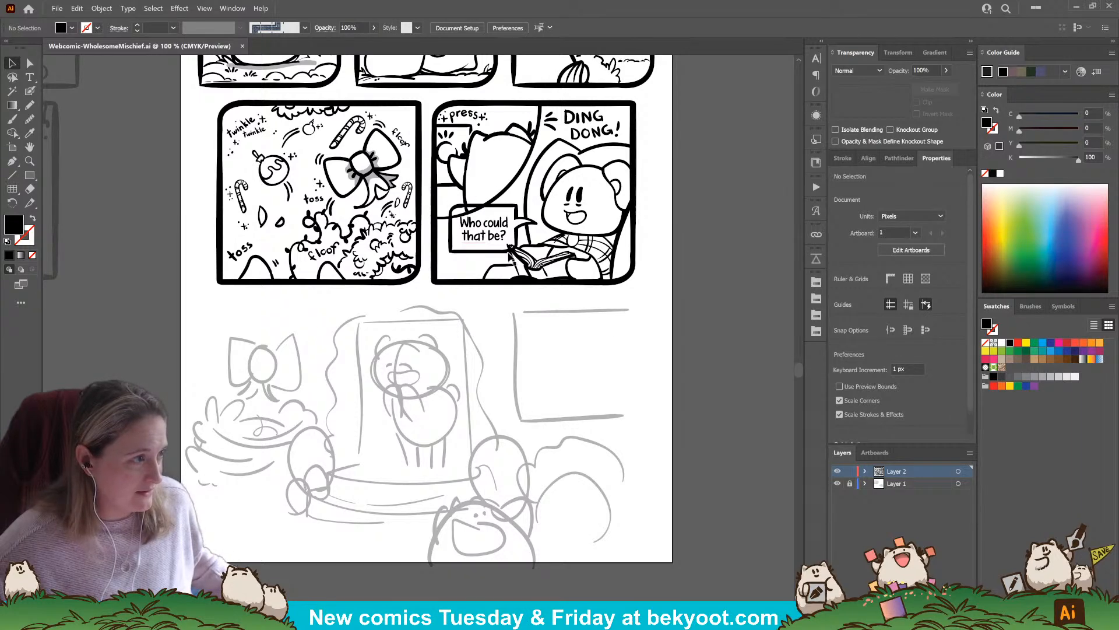
{"action": "scroll", "coordinate": [535, 377], "scroll_direction": "up", "scroll_amount": 5}
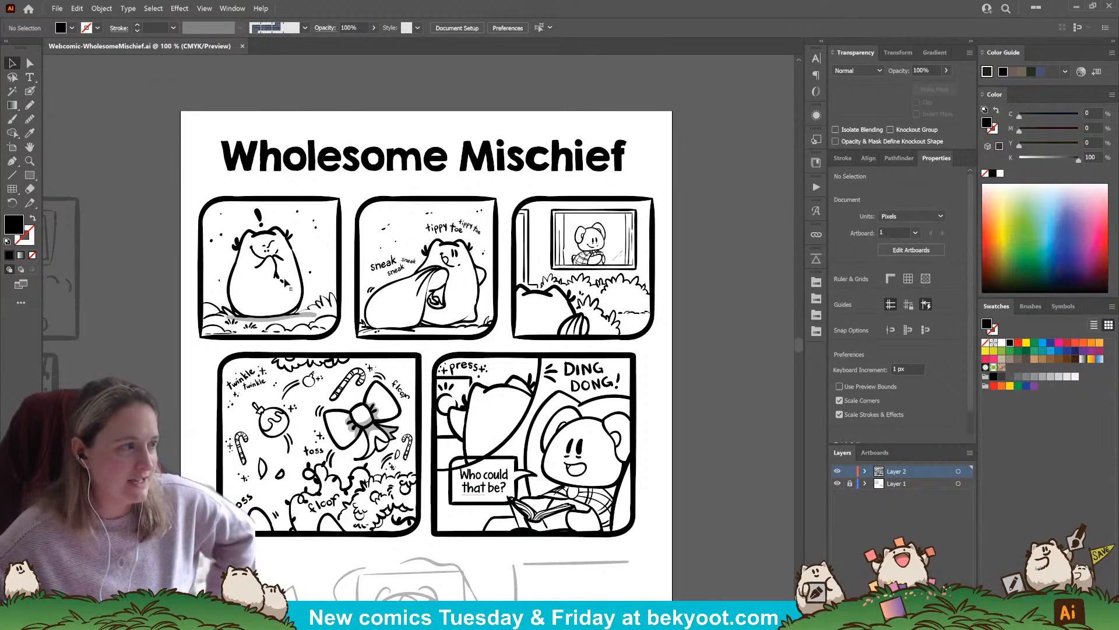
{"action": "scroll", "coordinate": [506, 373], "scroll_direction": "down", "scroll_amount": 4}
{"action": "scroll", "coordinate": [505, 373], "scroll_direction": "down", "scroll_amount": 1}
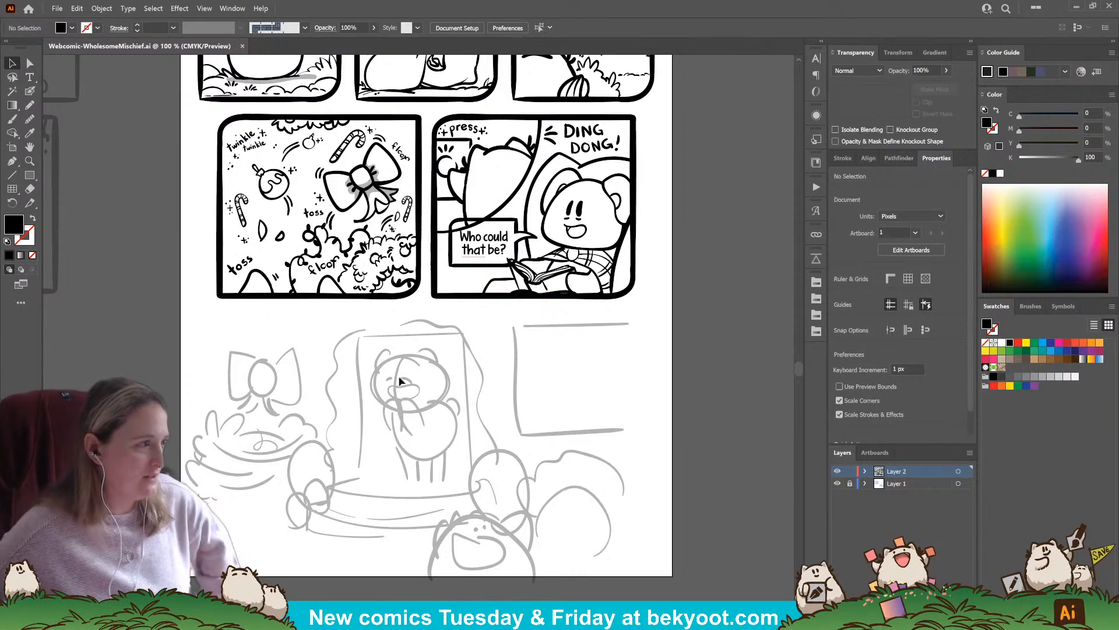
{"action": "scroll", "coordinate": [337, 316], "scroll_direction": "up", "scroll_amount": 5}
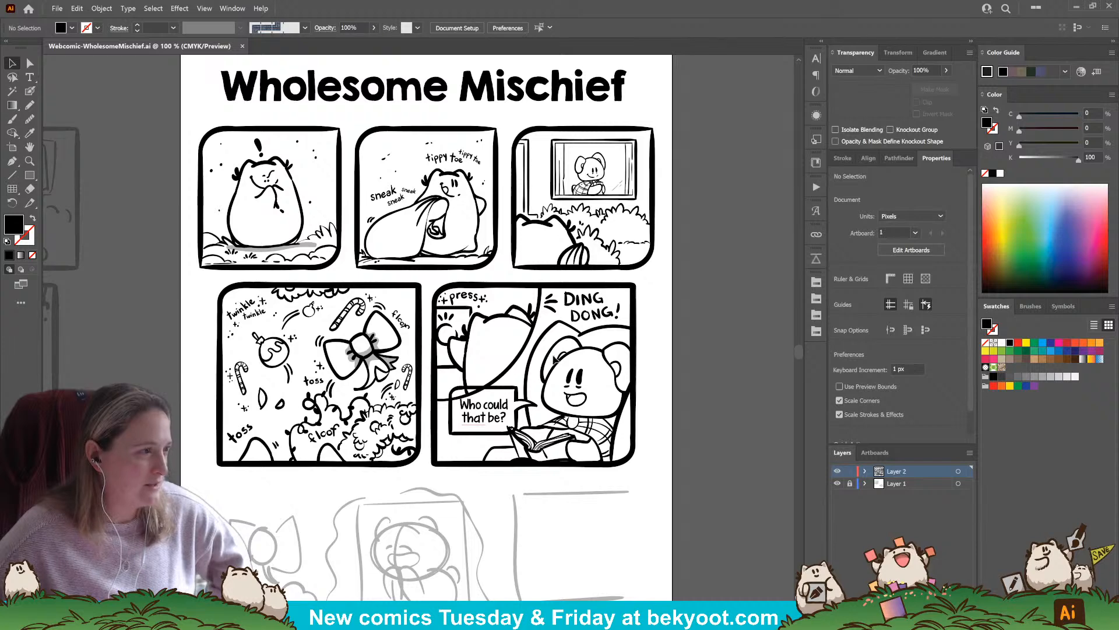
{"action": "scroll", "coordinate": [554, 359], "scroll_direction": "down", "scroll_amount": 5}
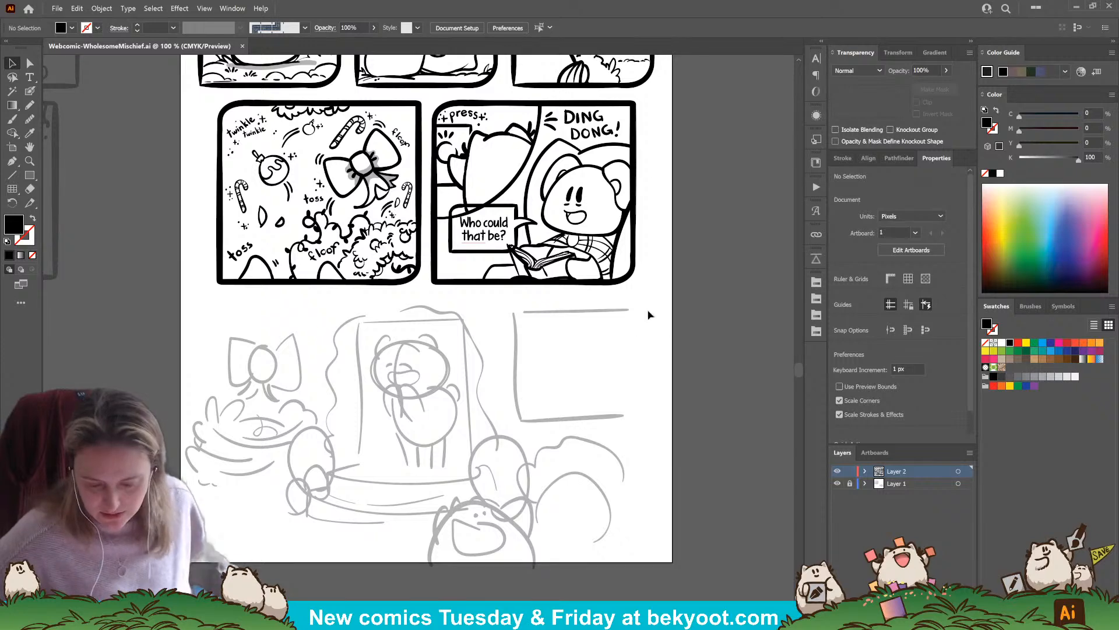
{"action": "scroll", "coordinate": [699, 169], "scroll_direction": "up", "scroll_amount": 5}
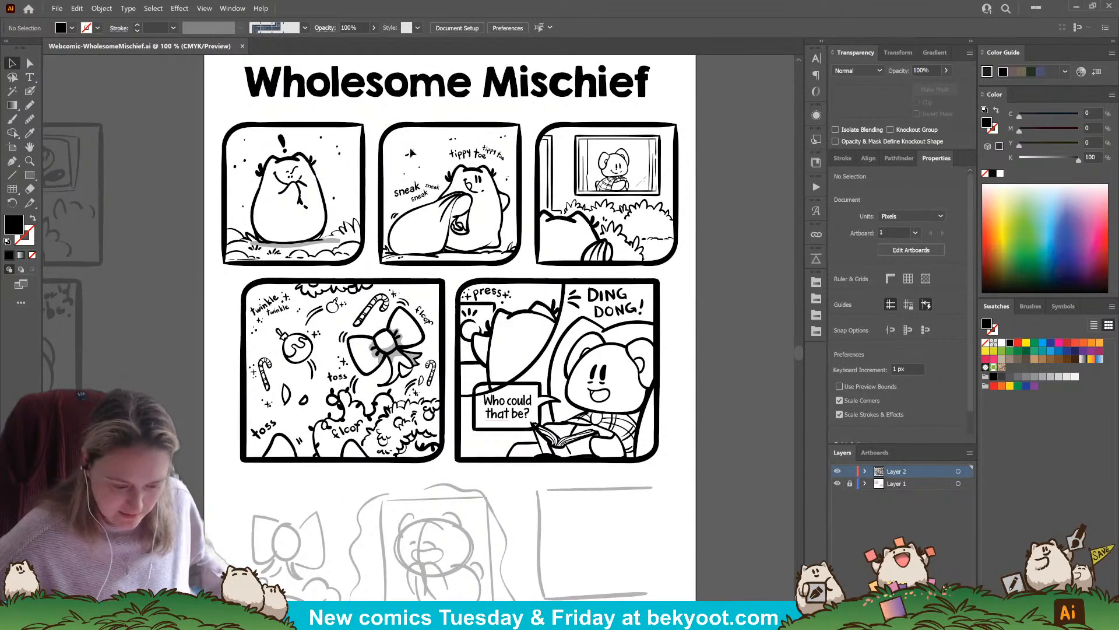
Group the frames of all five inked panels in the upper two rows into one object
{"action": "left_click", "coordinate": [364, 133]}
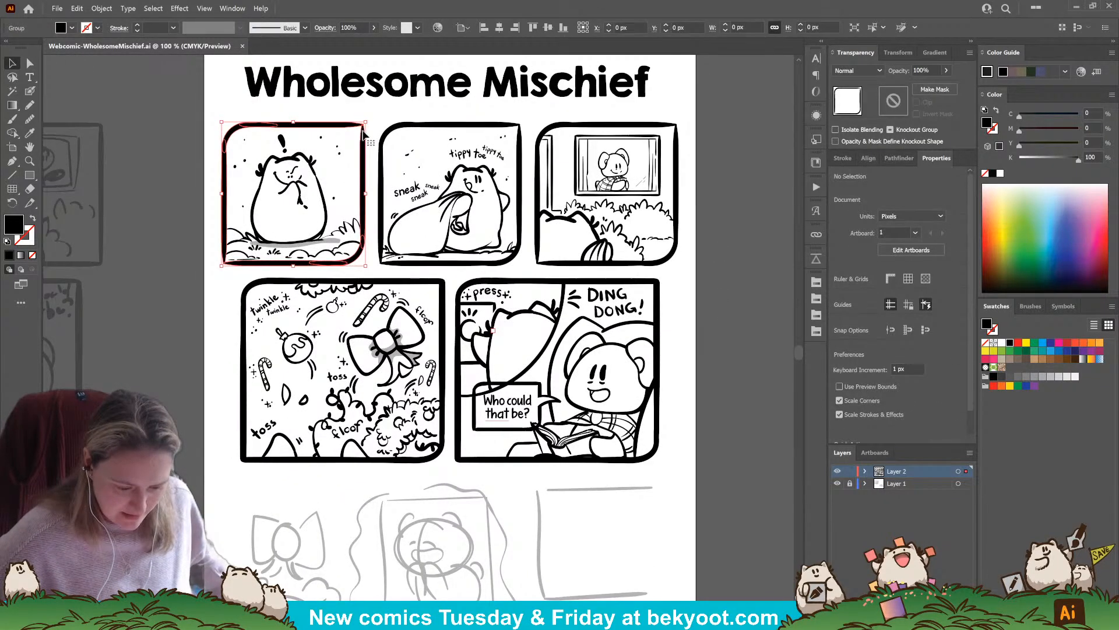
{"action": "left_click", "coordinate": [398, 129], "text": "shift"}
{"action": "left_click", "coordinate": [573, 127], "text": "shift"}
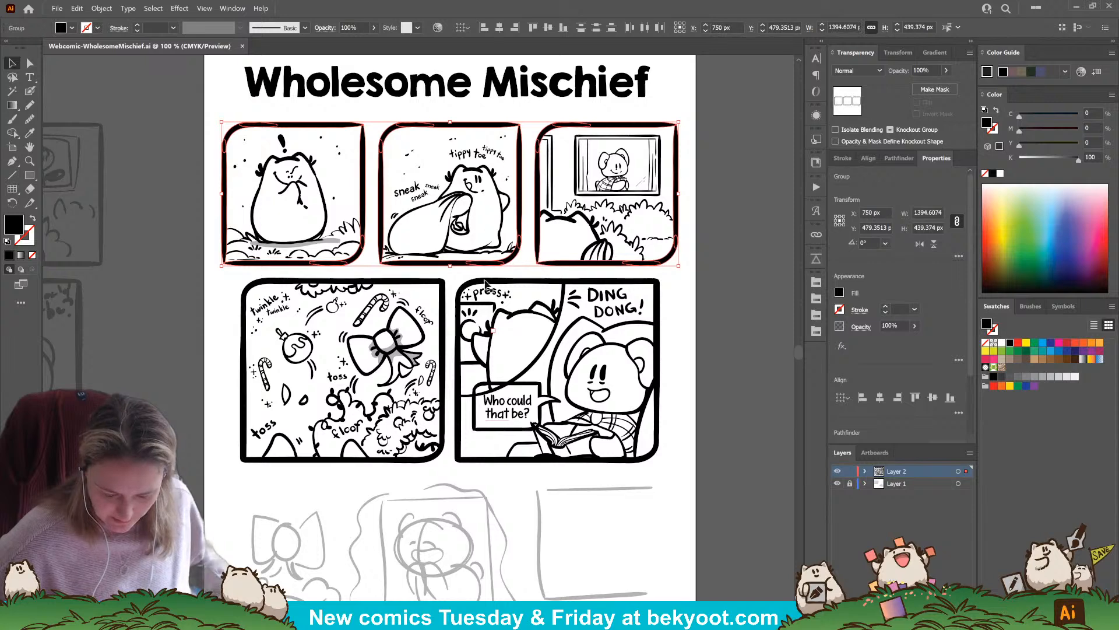
{"action": "left_click", "coordinate": [526, 280], "text": "shift"}
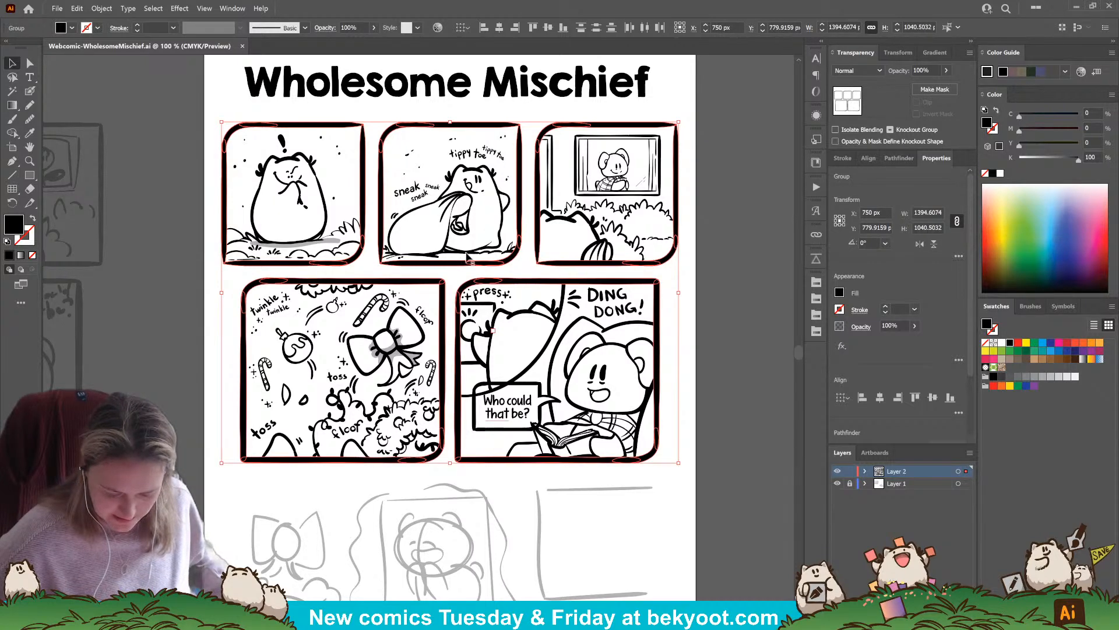
{"action": "key", "text": "ctrl+g"}
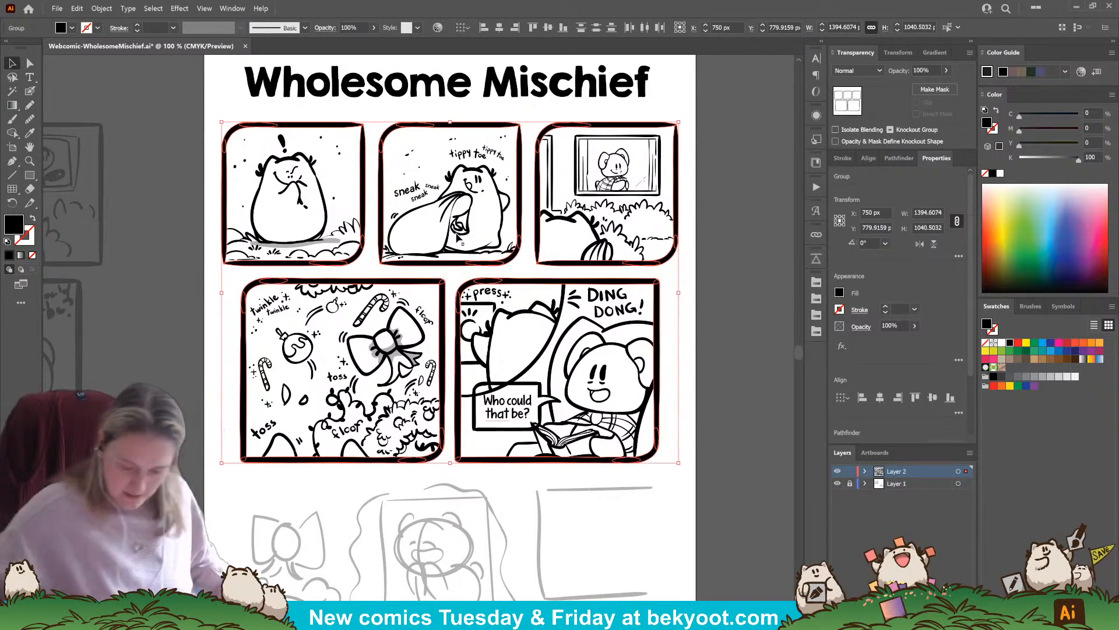
{"action": "left_click", "coordinate": [723, 192]}
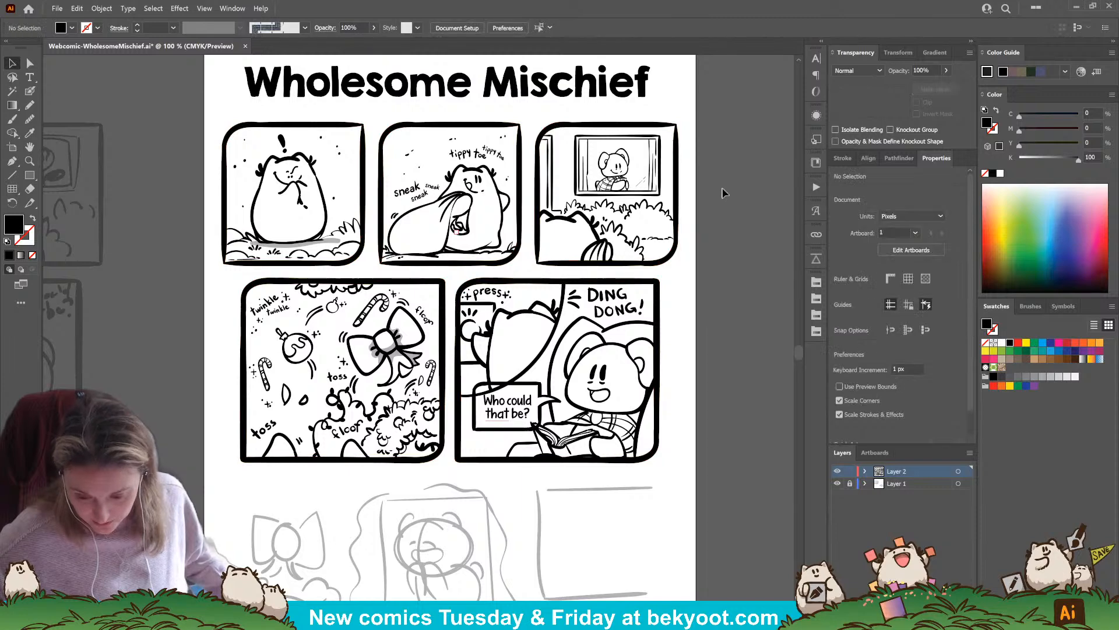
Check that each upper panel's inked artwork selects as its own group, separate from the frames
{"action": "left_click", "coordinate": [657, 220]}
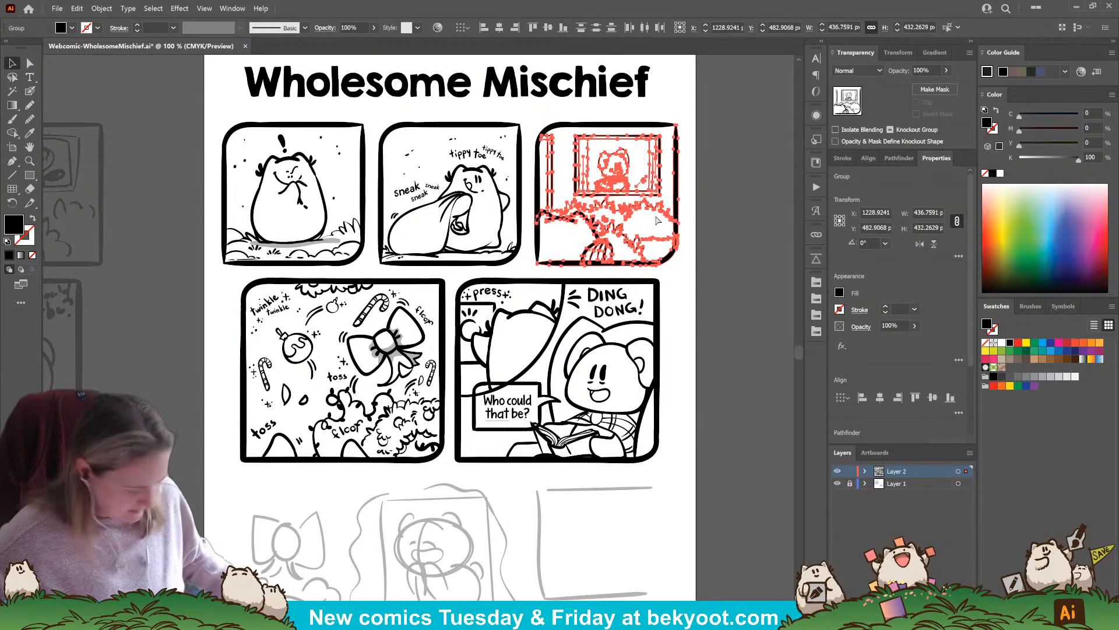
{"action": "left_click", "coordinate": [262, 204]}
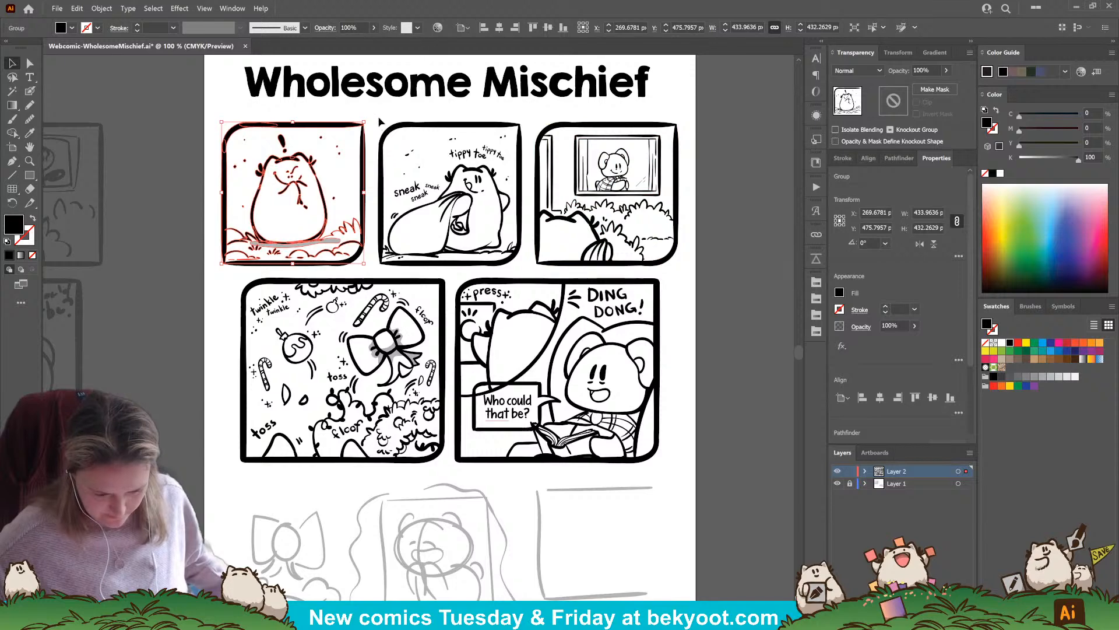
{"action": "left_click", "coordinate": [449, 177]}
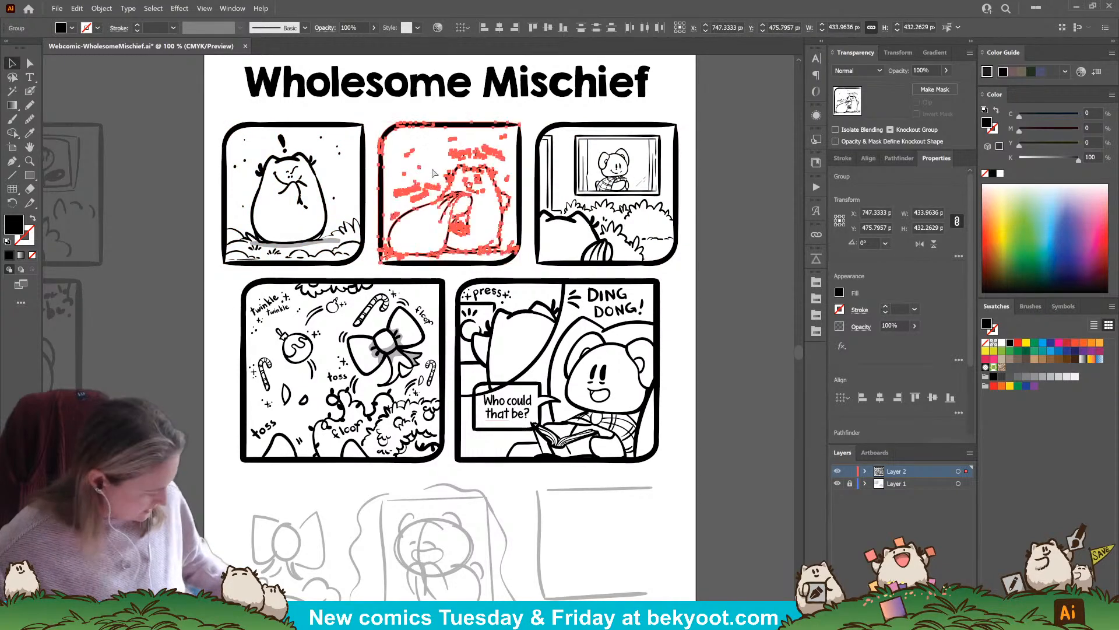
{"action": "left_click", "coordinate": [290, 383]}
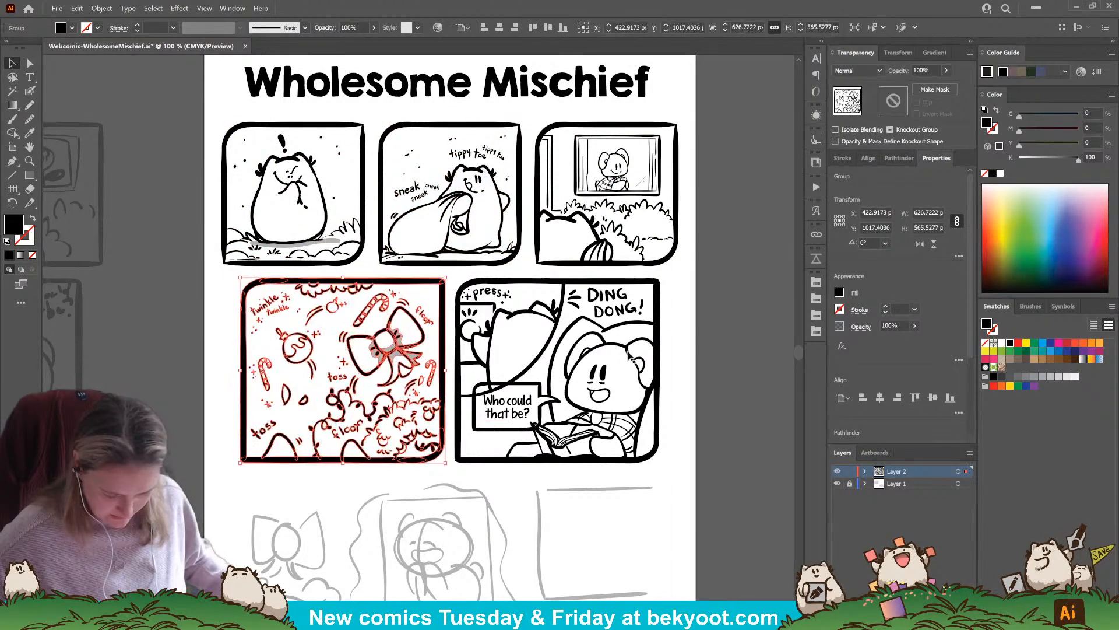
{"action": "left_click", "coordinate": [676, 349]}
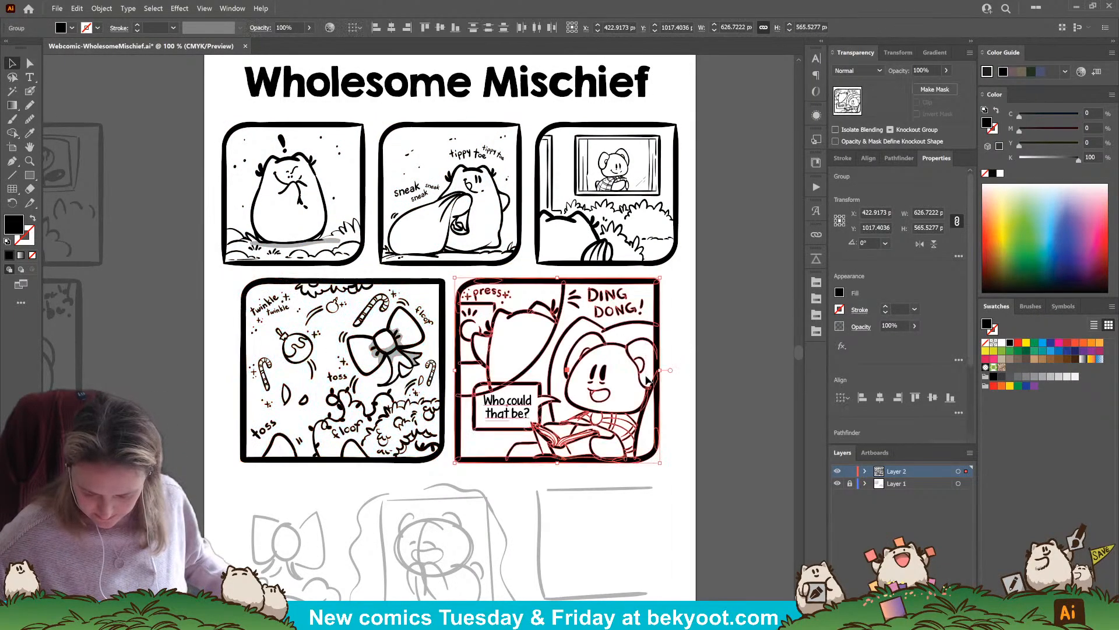
{"action": "left_click", "coordinate": [719, 433]}
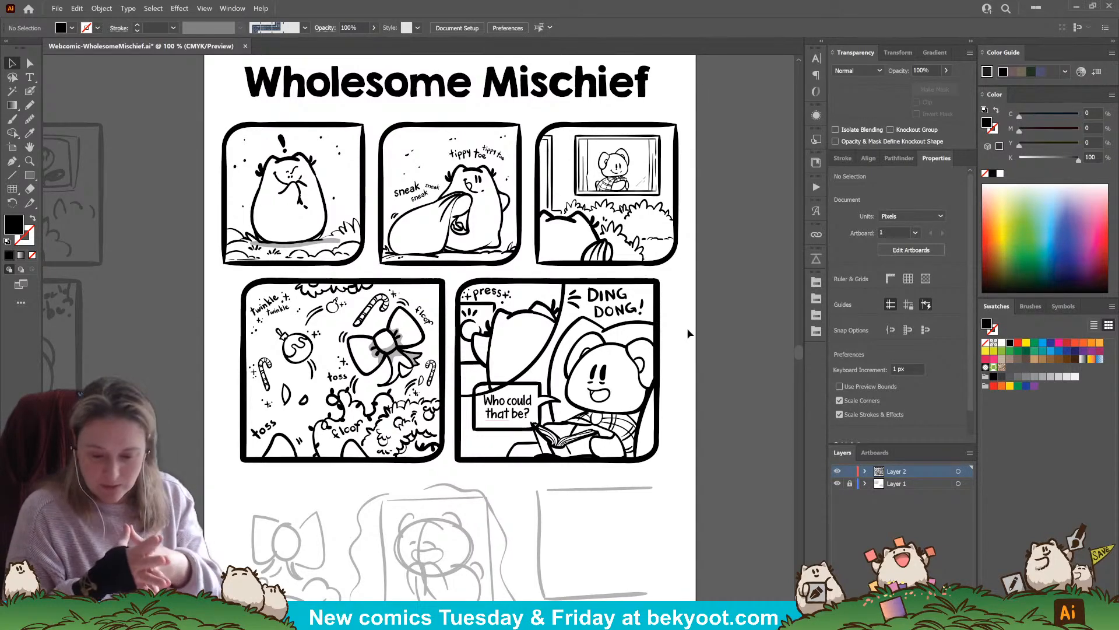
Centre the "Wholesome Mischief" title horizontally on the page
{"action": "left_click", "coordinate": [646, 94]}
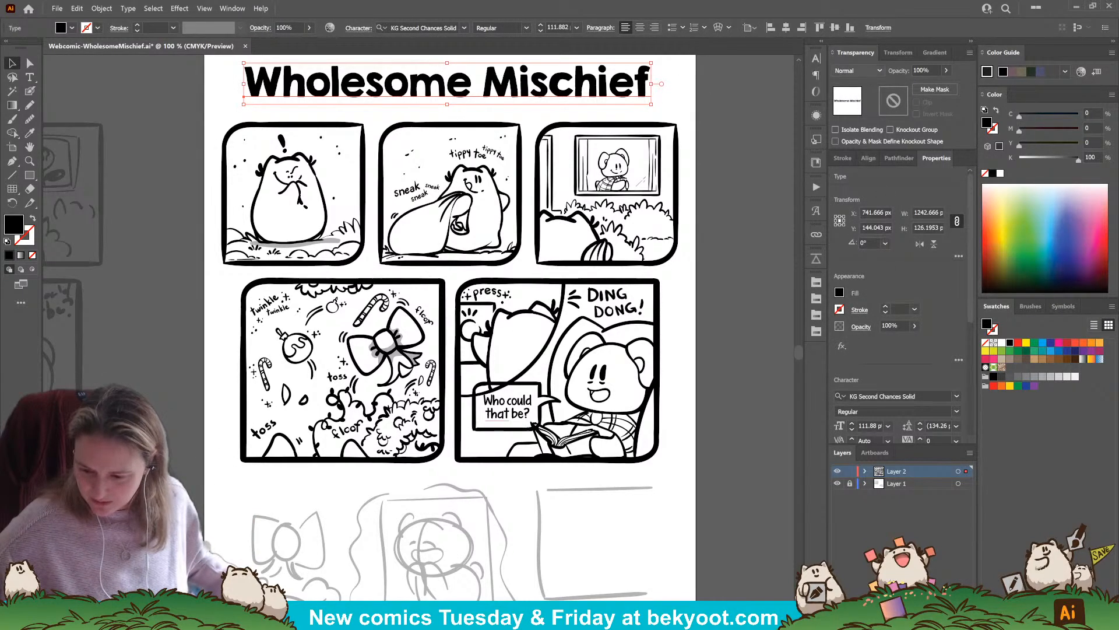
{"action": "left_click", "coordinate": [786, 28]}
{"action": "left_click", "coordinate": [739, 155]}
{"action": "scroll", "coordinate": [740, 155], "scroll_direction": "up", "scroll_amount": 2}
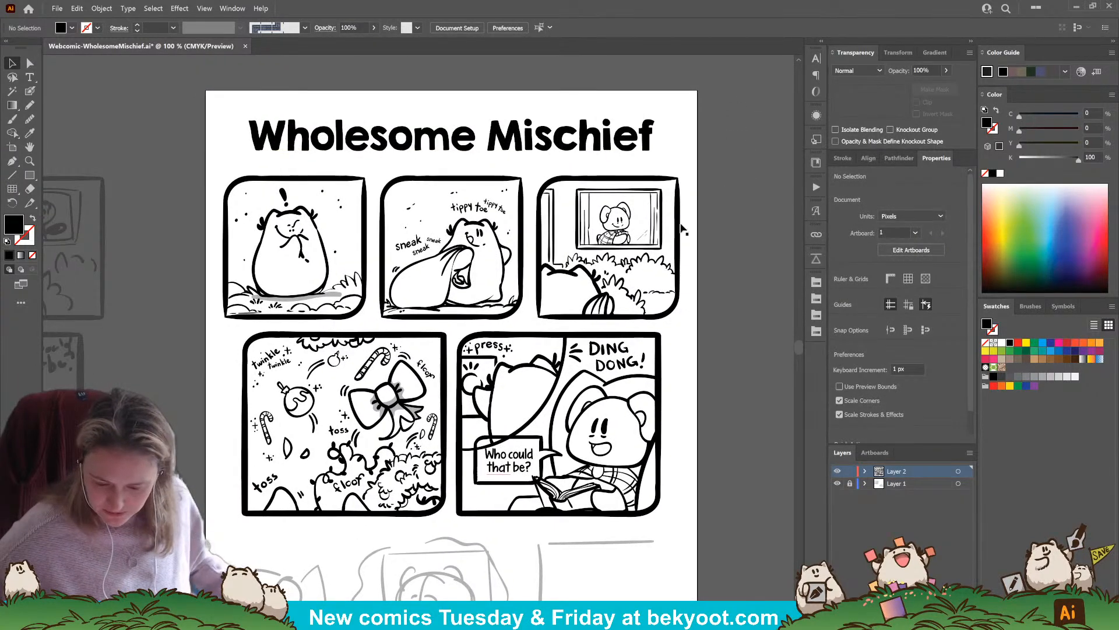
Look over the page from the title to the bottom-row sketch and save the file
{"action": "left_click_drag", "start_coordinate": [667, 392], "coordinate": [634, 120]}
{"action": "left_click_drag", "start_coordinate": [715, 336], "coordinate": [725, 410]}
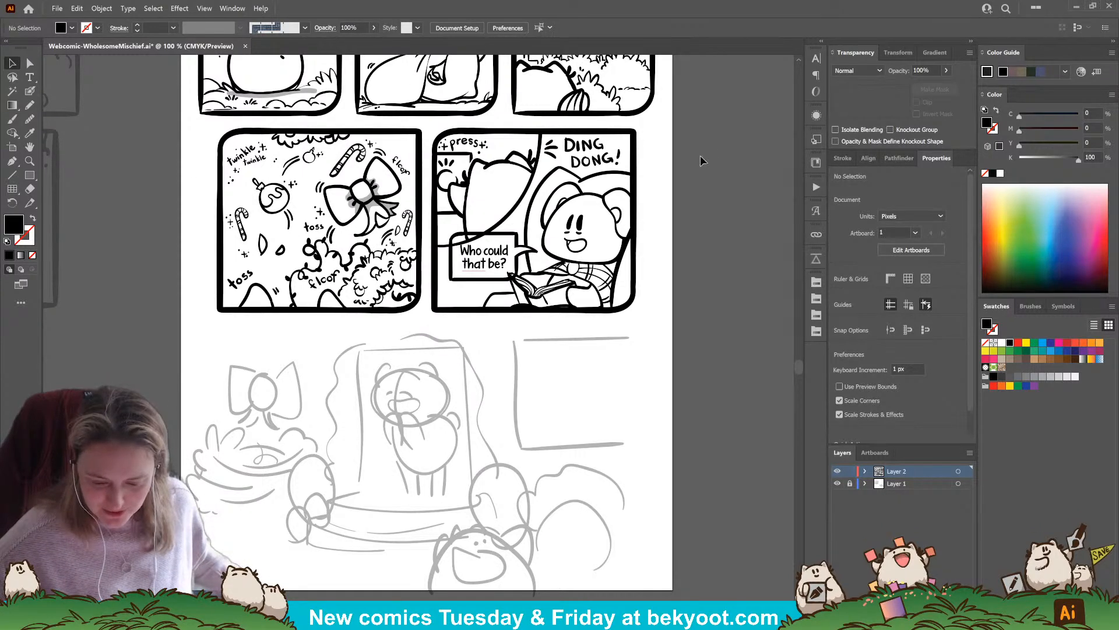
{"action": "left_click_drag", "start_coordinate": [672, 142], "coordinate": [665, 242]}
{"action": "left_click_drag", "start_coordinate": [627, 145], "coordinate": [659, 208]}
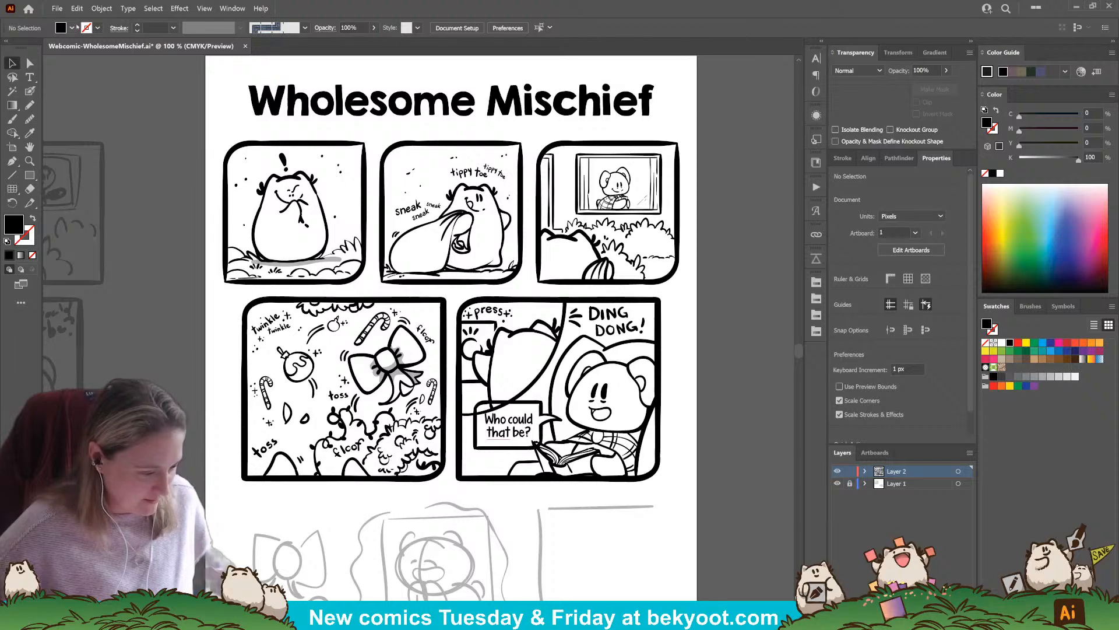
{"action": "left_click", "coordinate": [55, 8]}
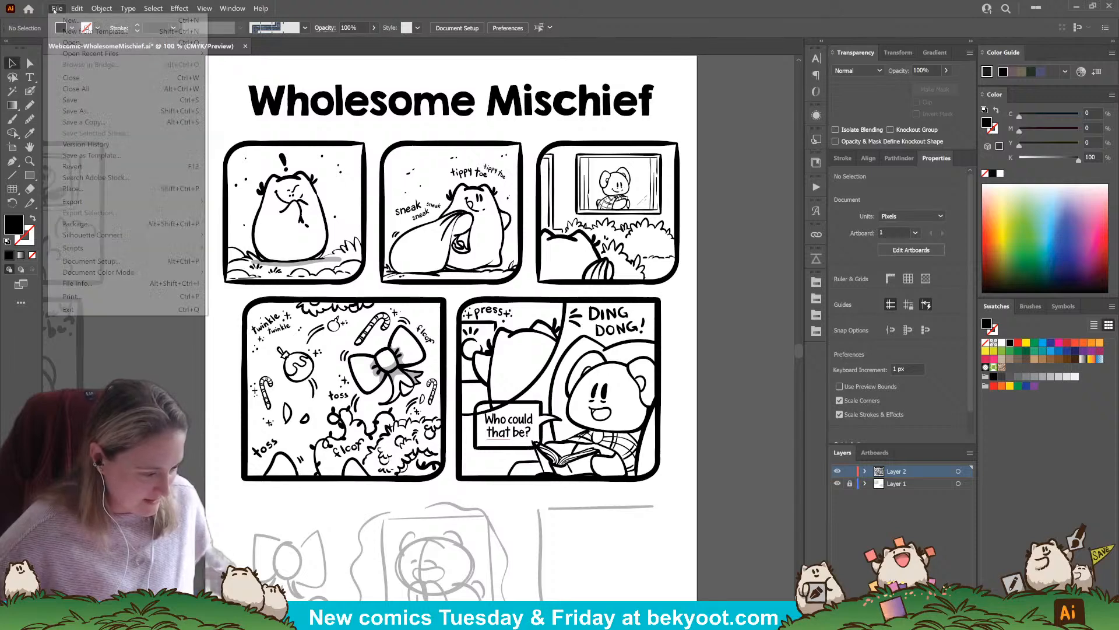
{"action": "left_click", "coordinate": [91, 100]}
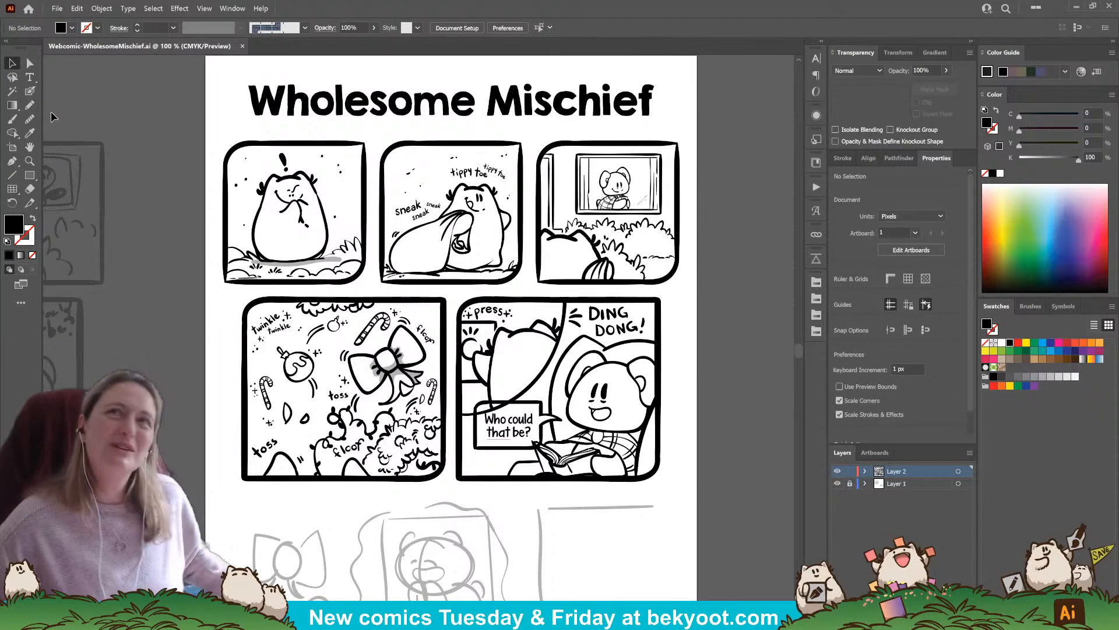